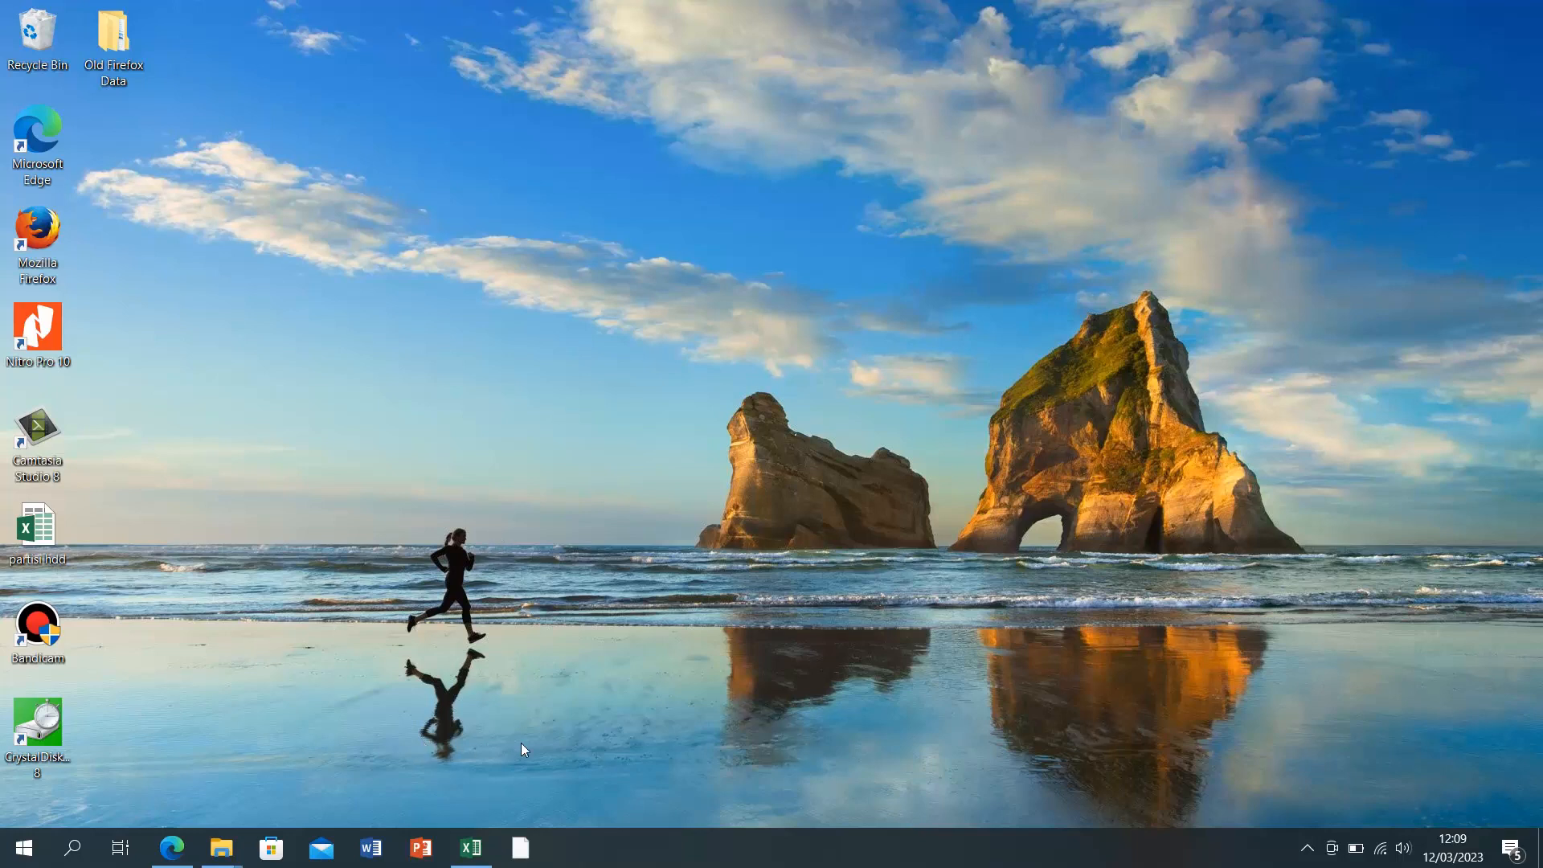
Step: Restore the SKP 2022 workbook, review the Penilaian and Laporan Dokumen sheets, then return to 1. RENCANA SKP JA_JF (M.I)
click(467, 850)
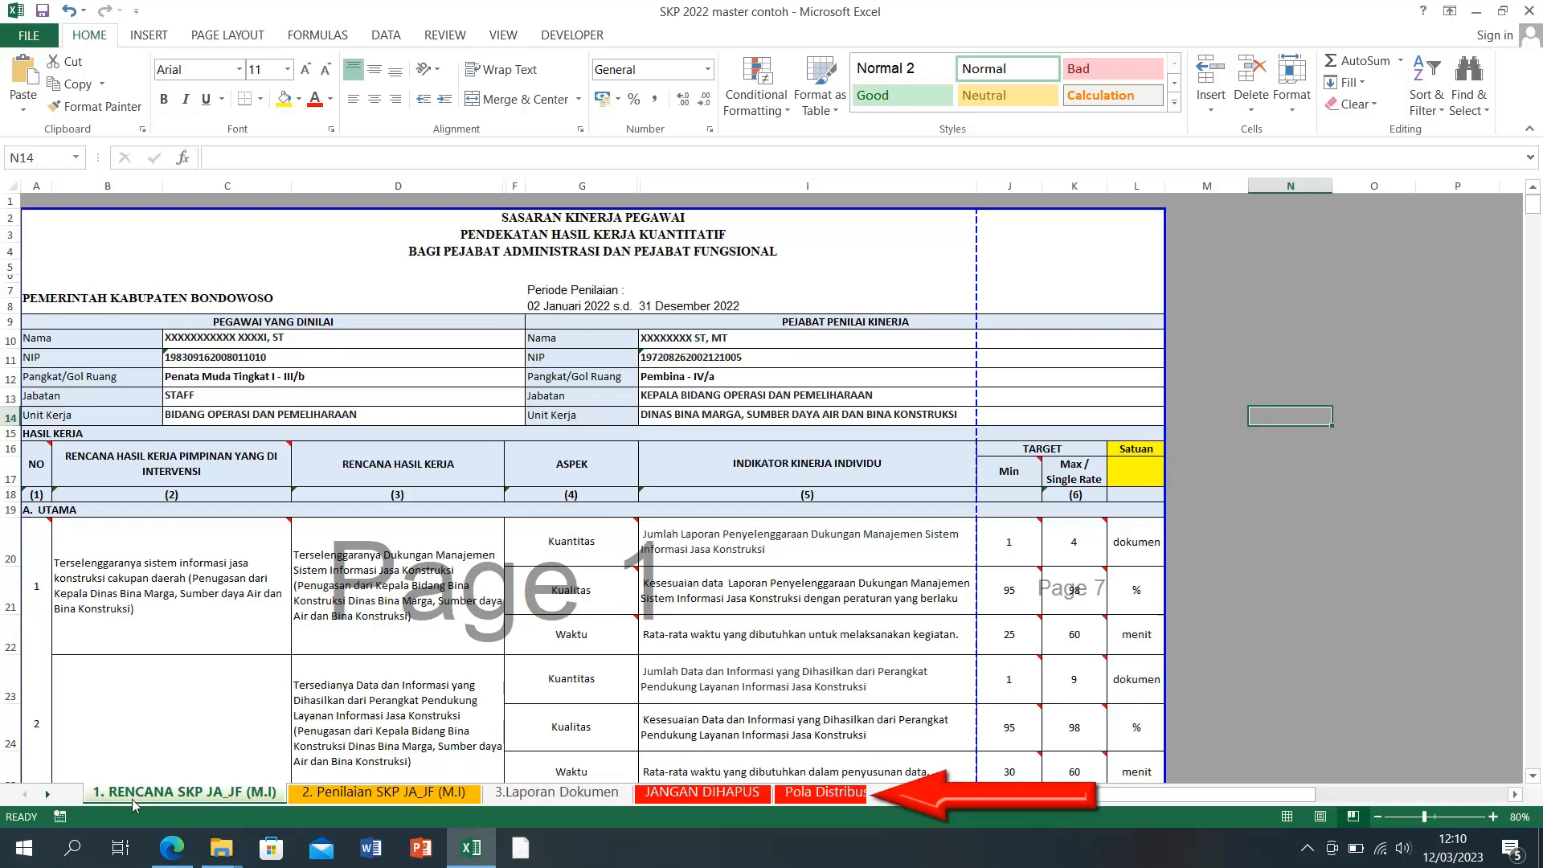
click(355, 797)
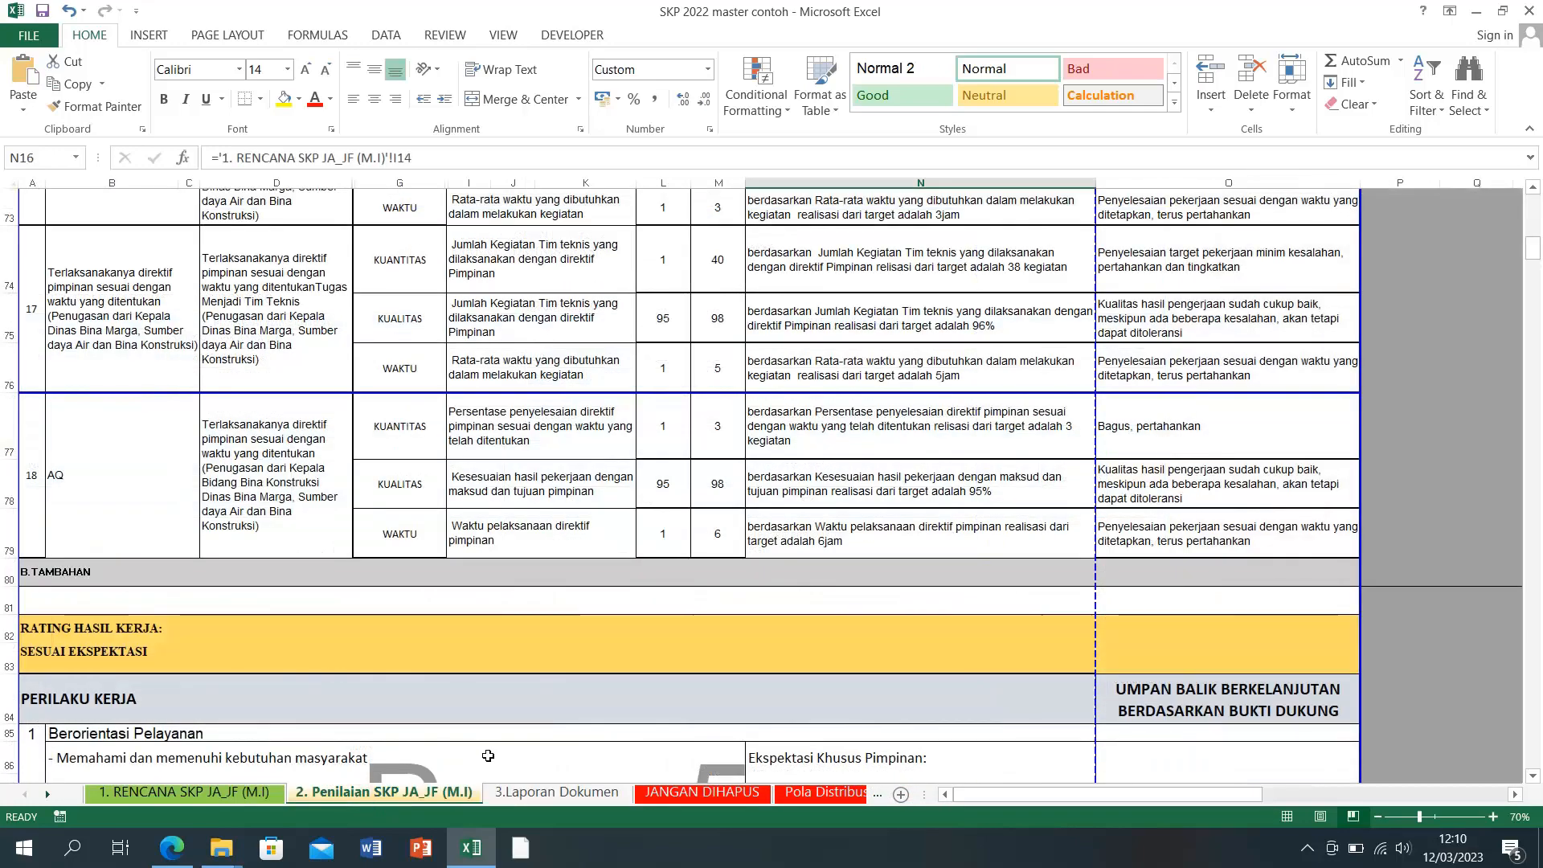
scroll(488, 755, up, 5)
scroll(487, 756, up, 17)
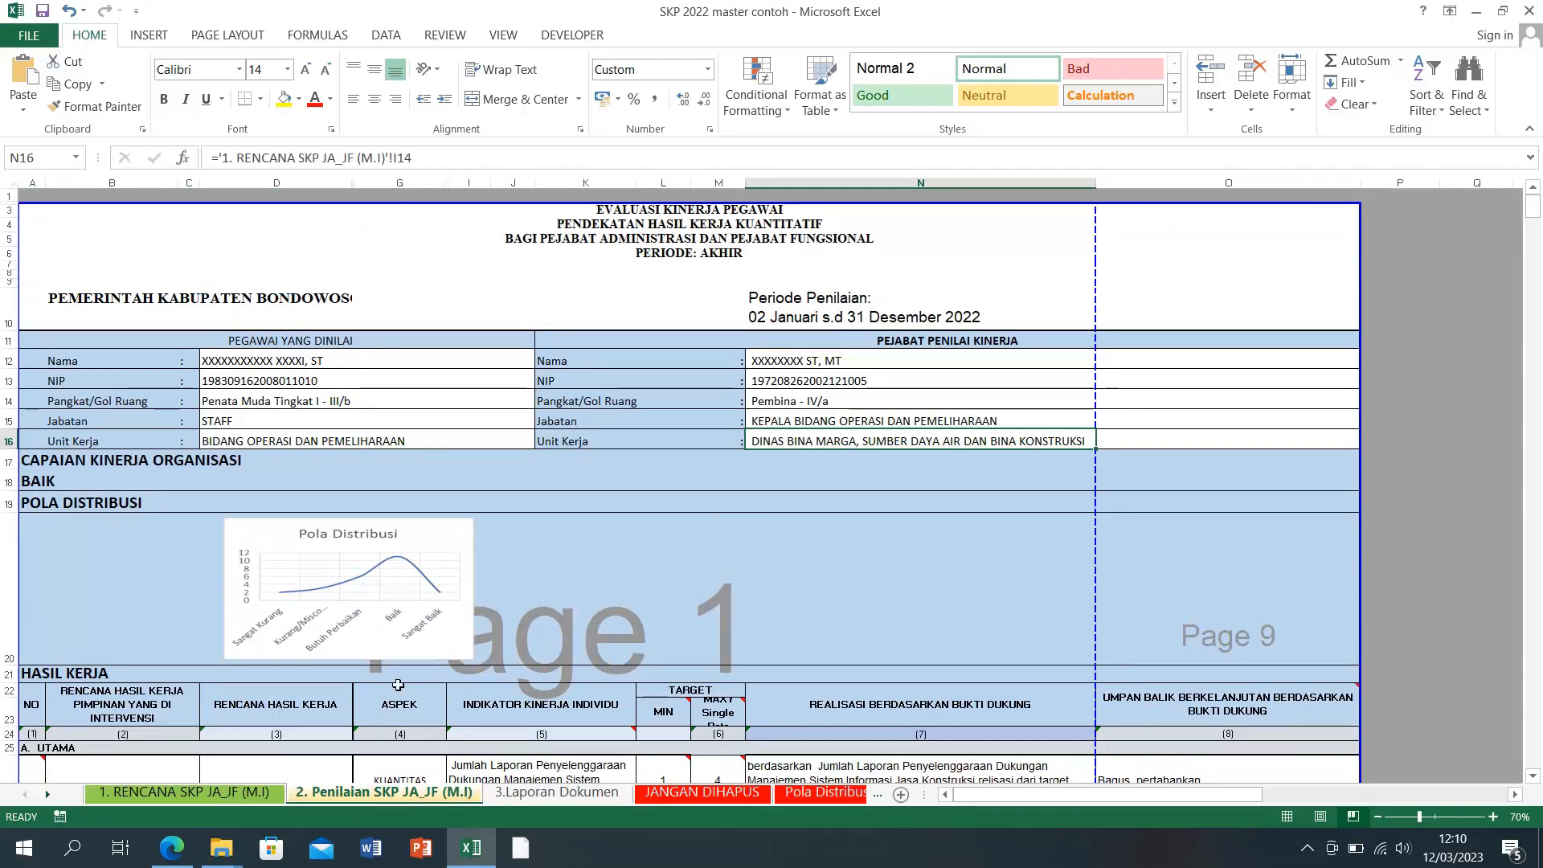
click(517, 797)
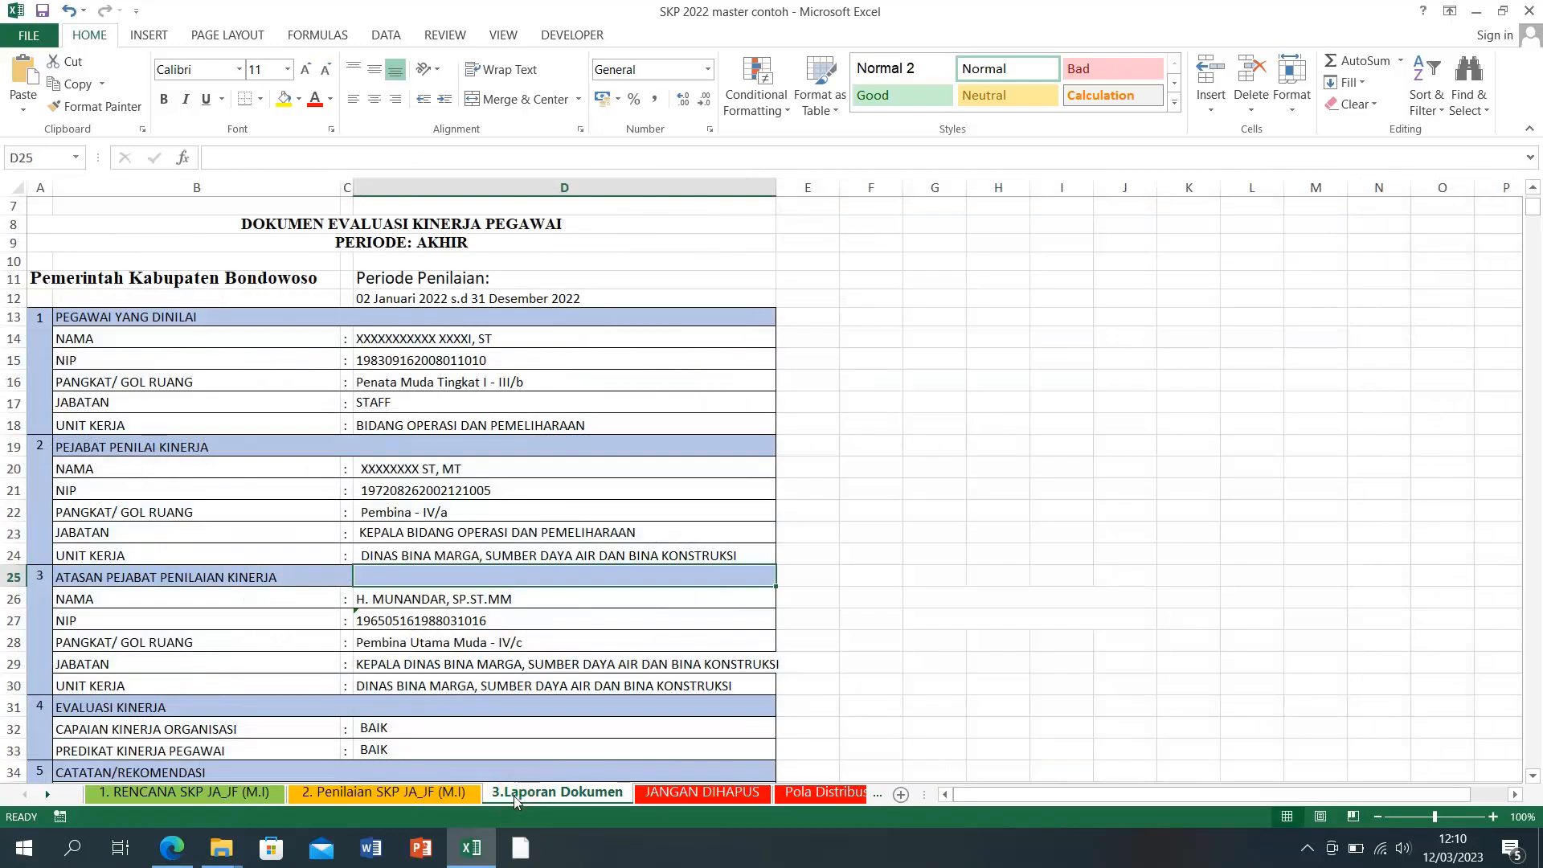
click(141, 793)
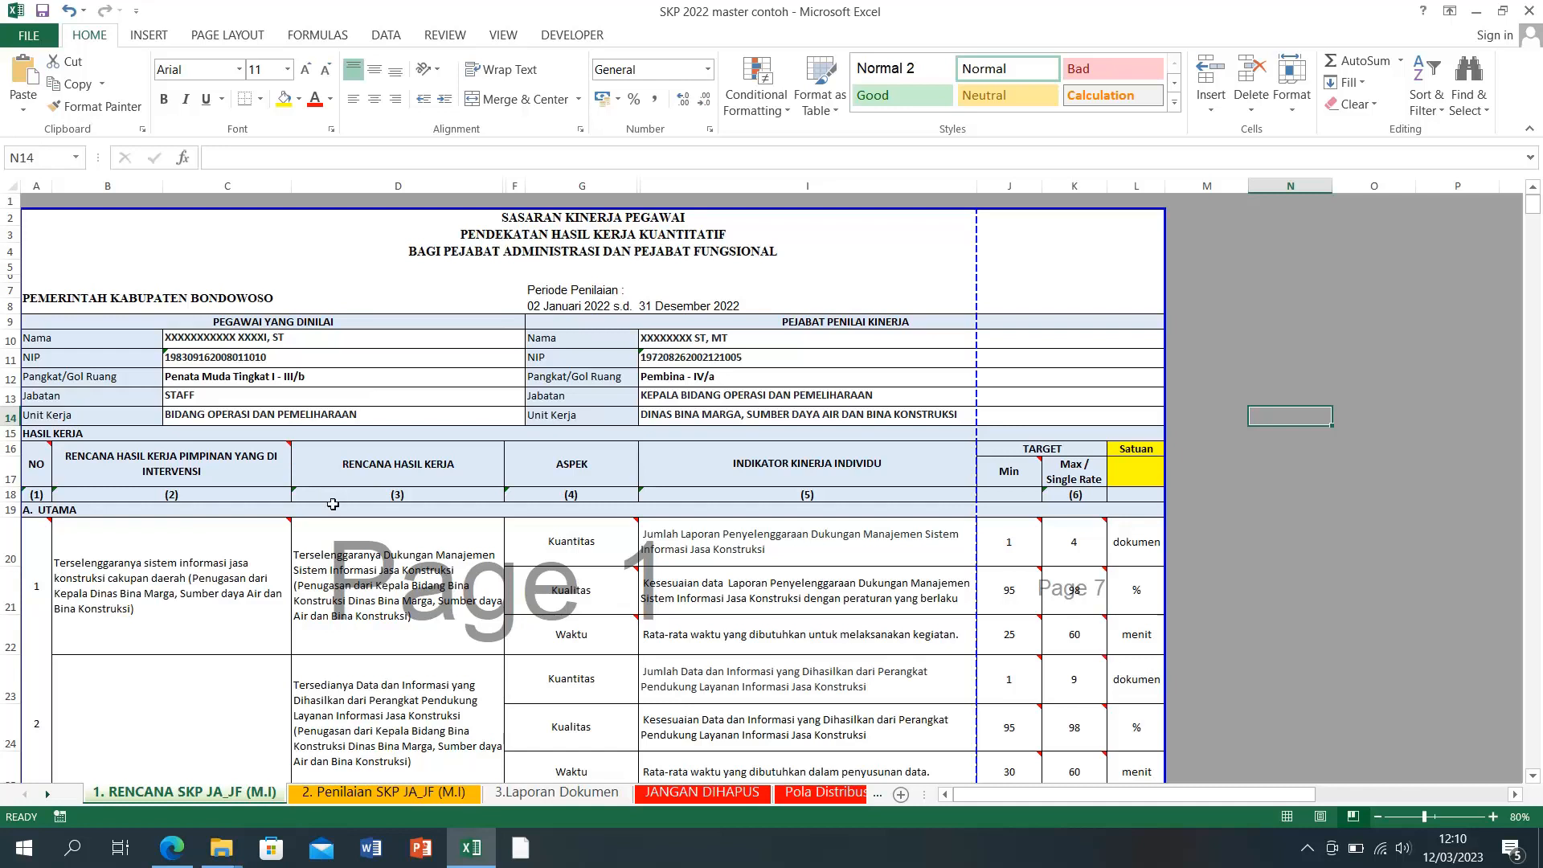
click(241, 338)
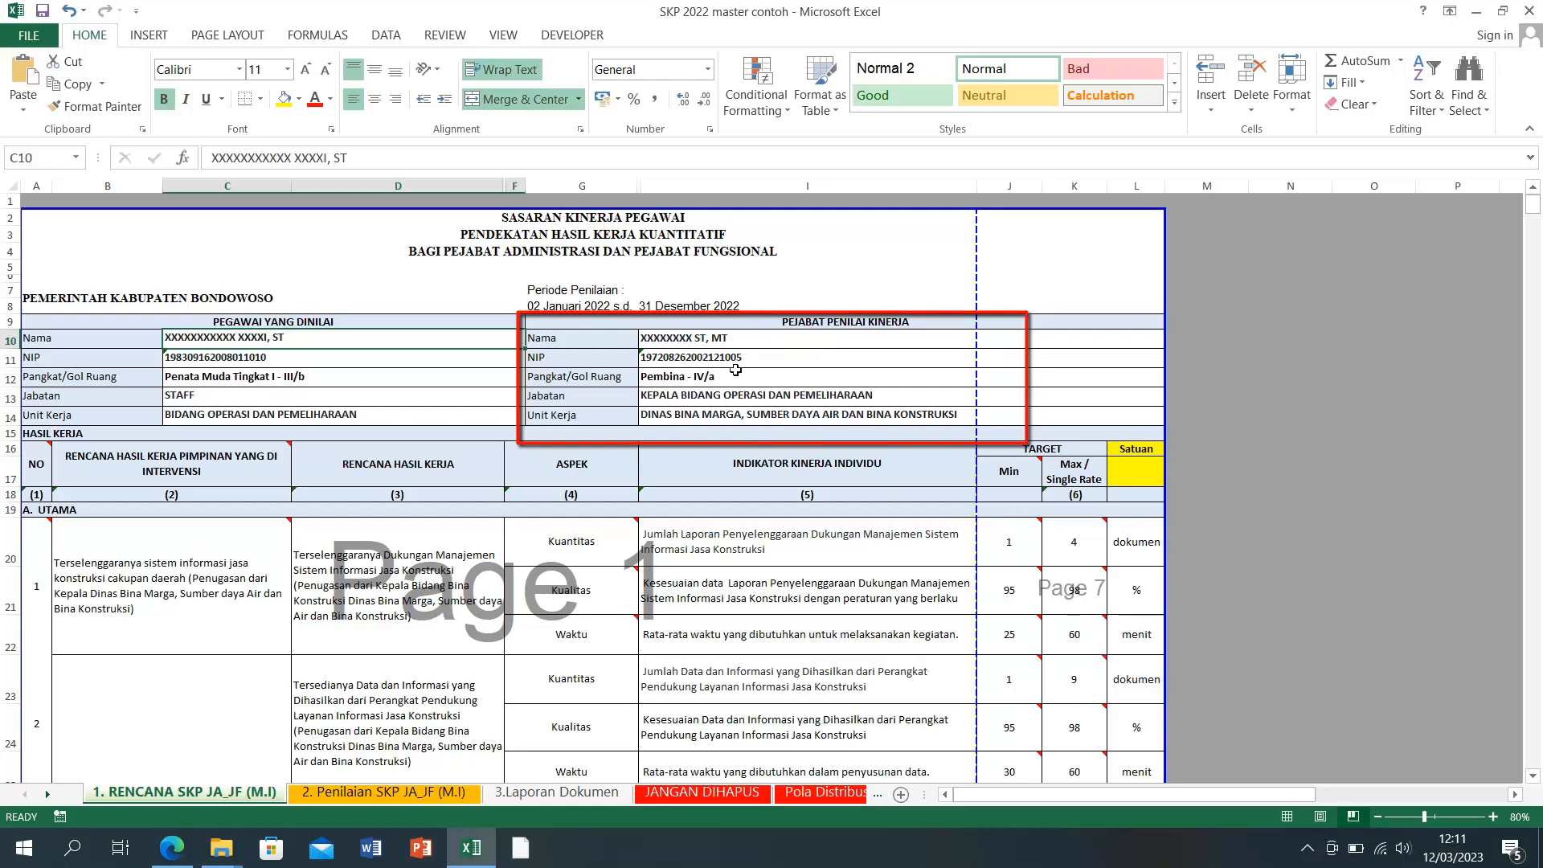
click(692, 344)
click(693, 356)
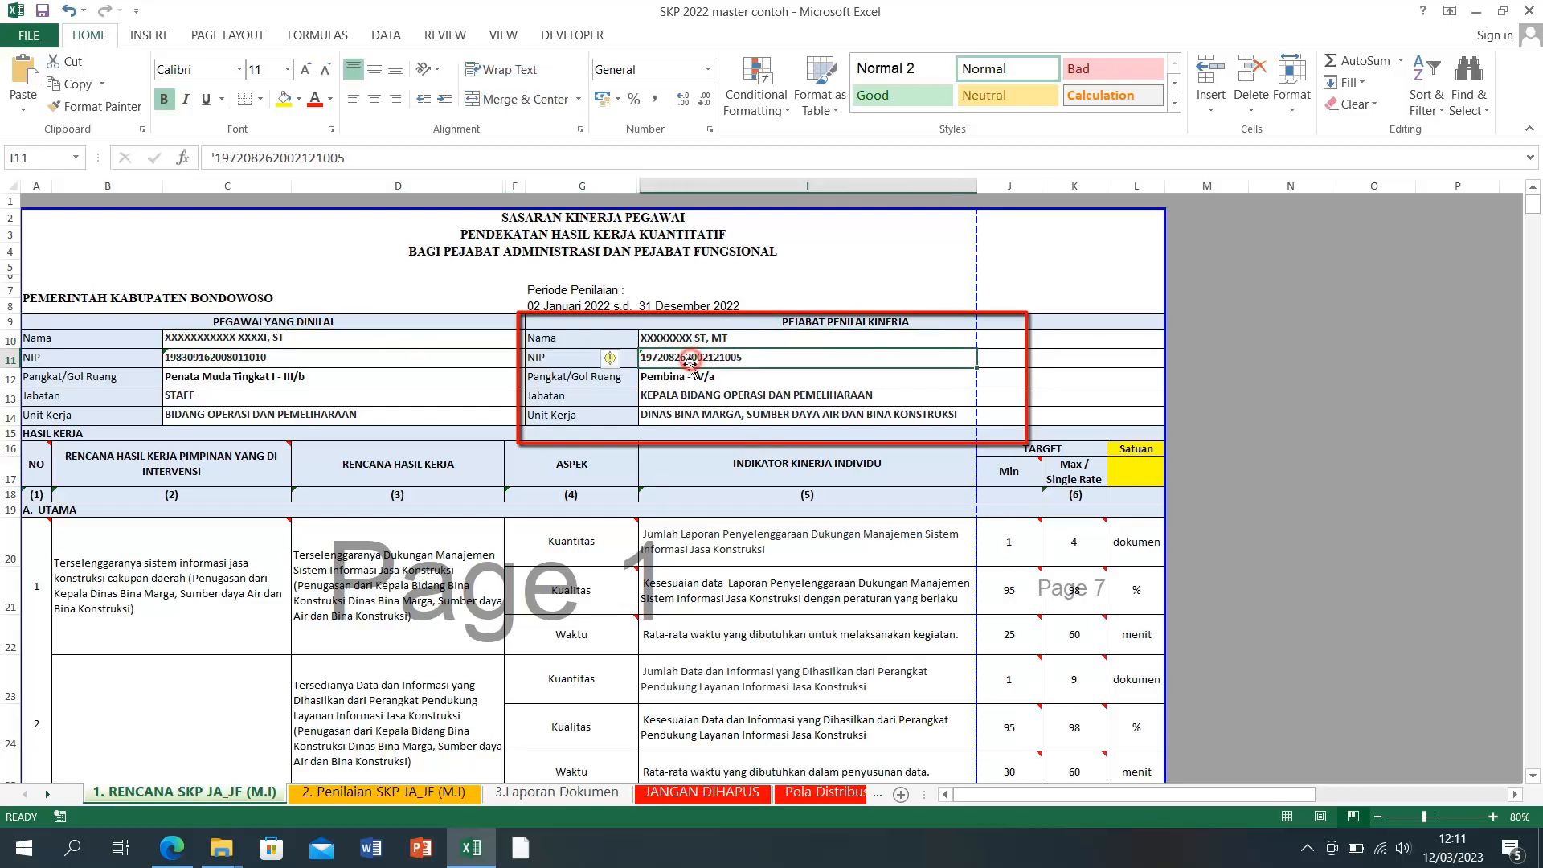
click(688, 378)
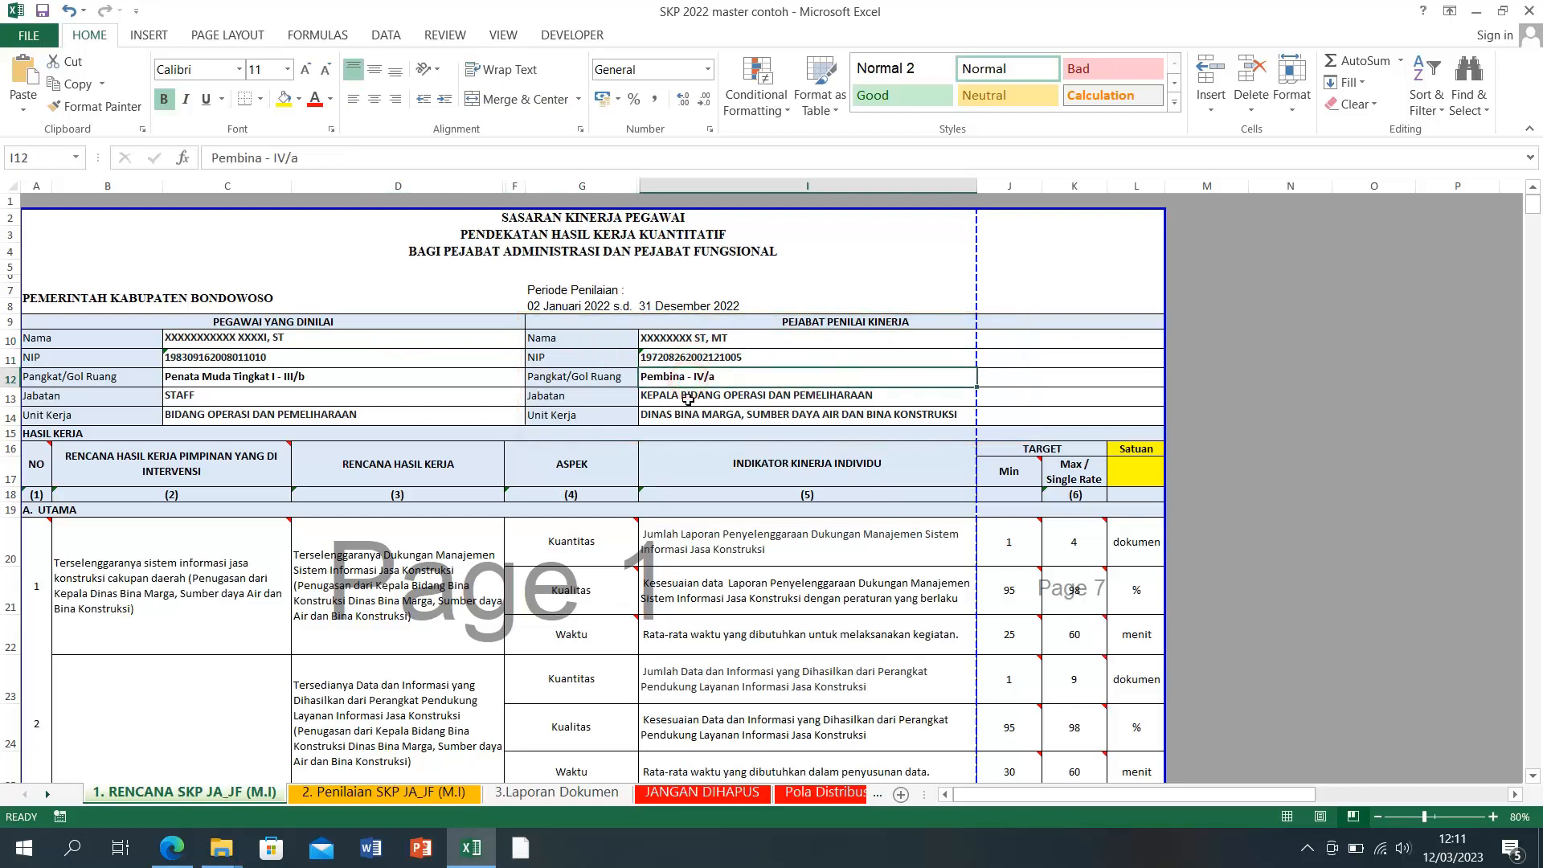
click(694, 397)
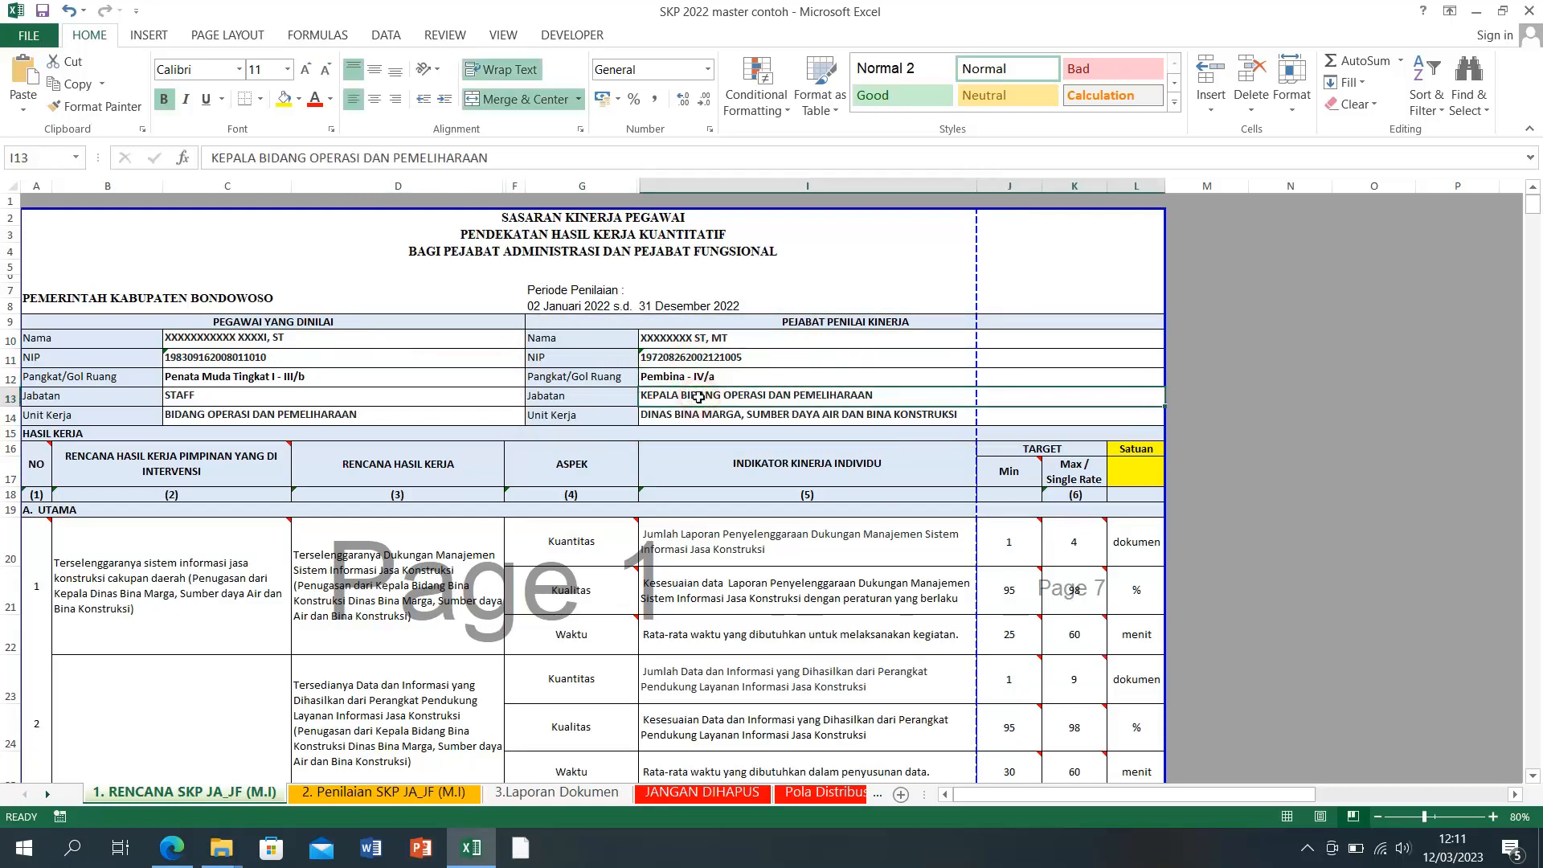
click(695, 413)
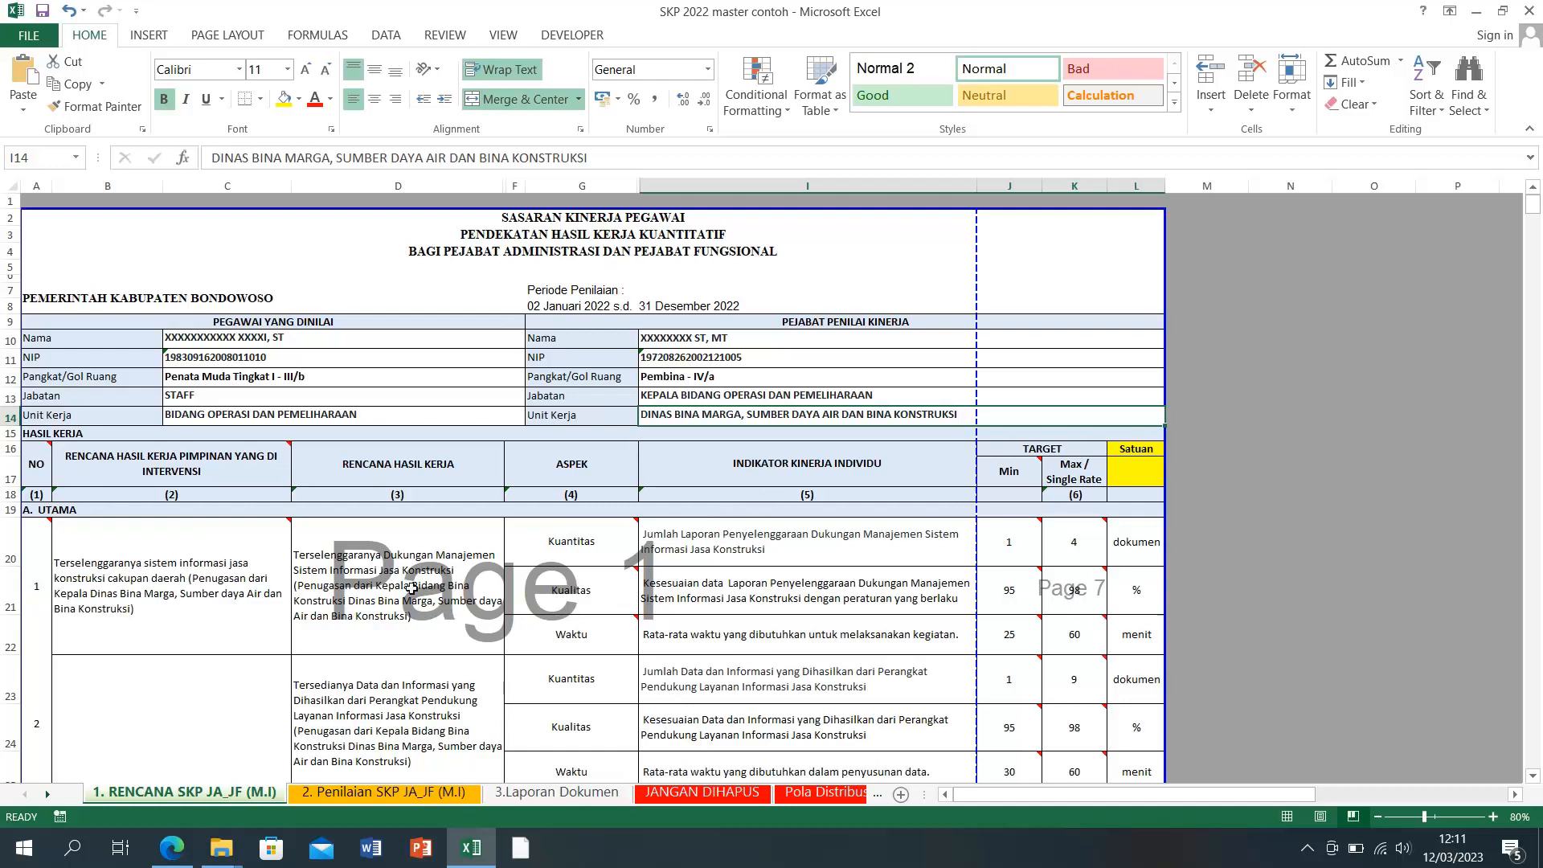
mouse_move(171, 862)
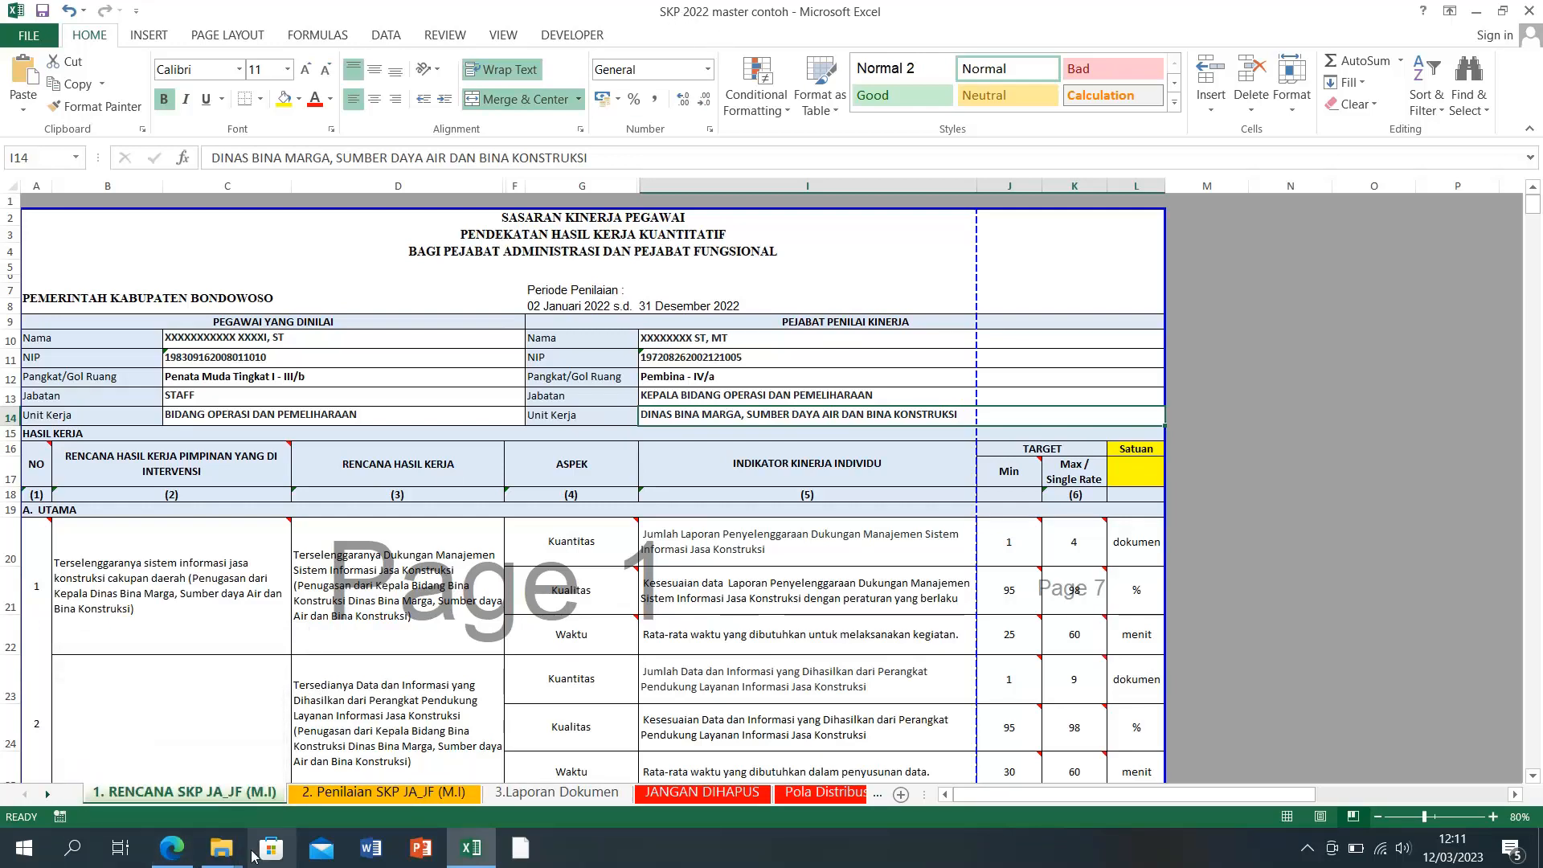
Step: Close the old Atasan Pegawai page and reload the SIPIJAR launcher page in the browser
click(182, 854)
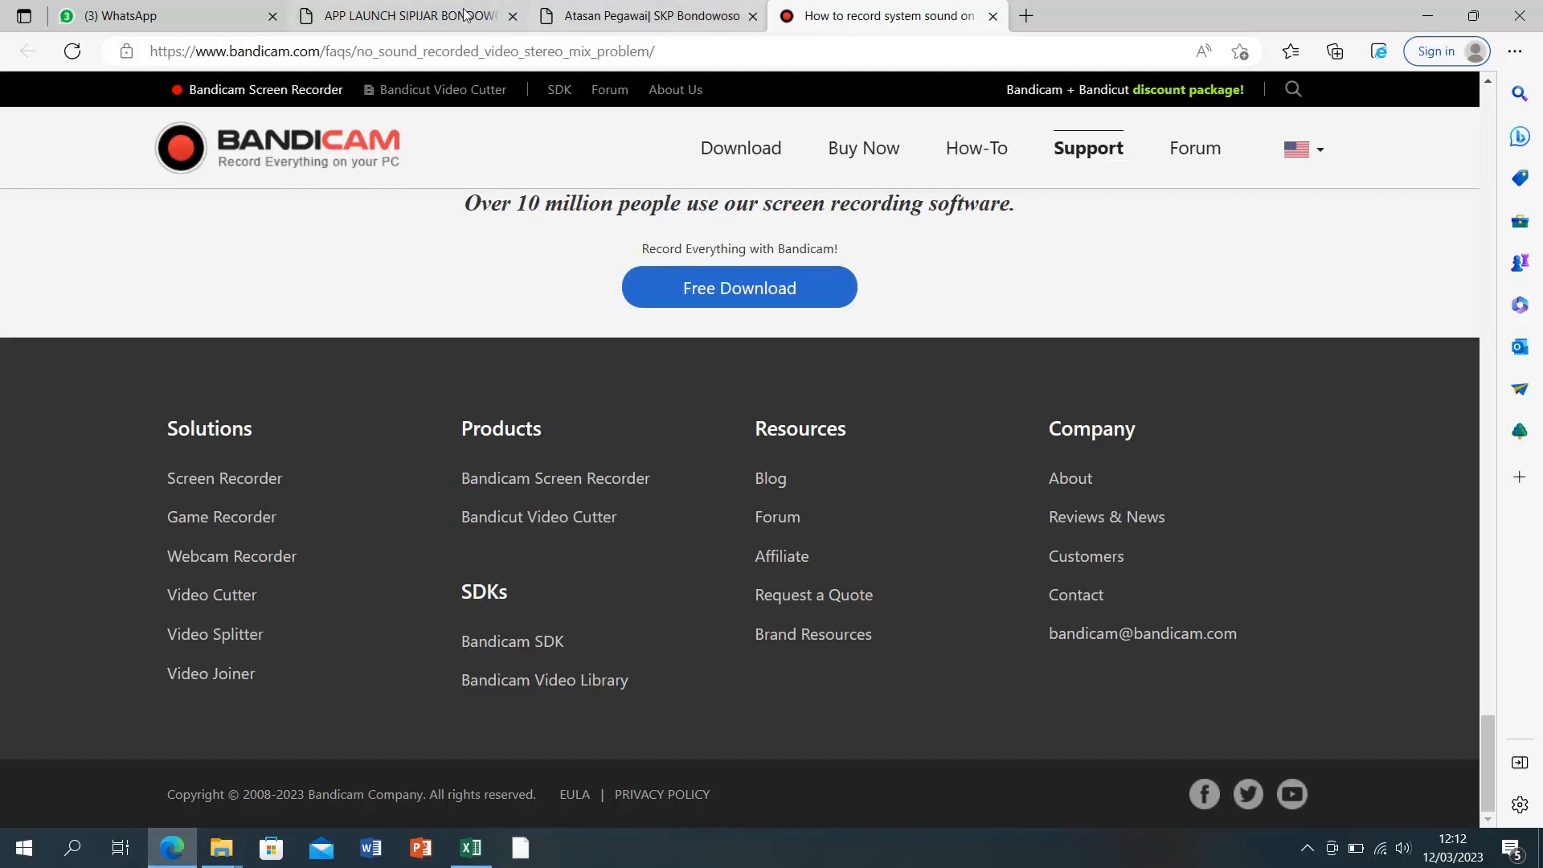
click(422, 16)
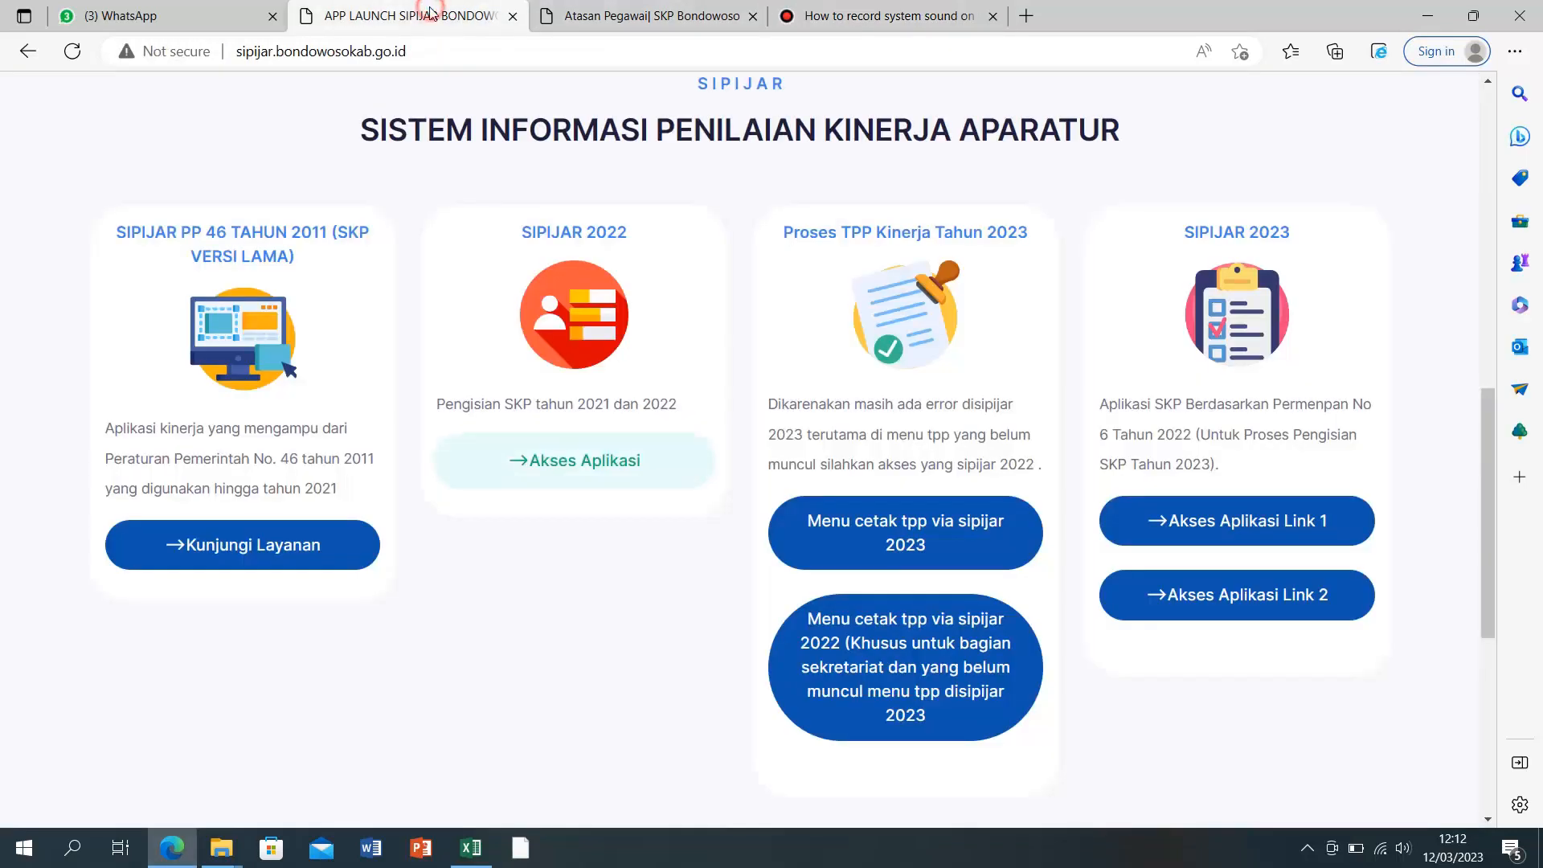
click(752, 16)
scroll(520, 411, up, 10)
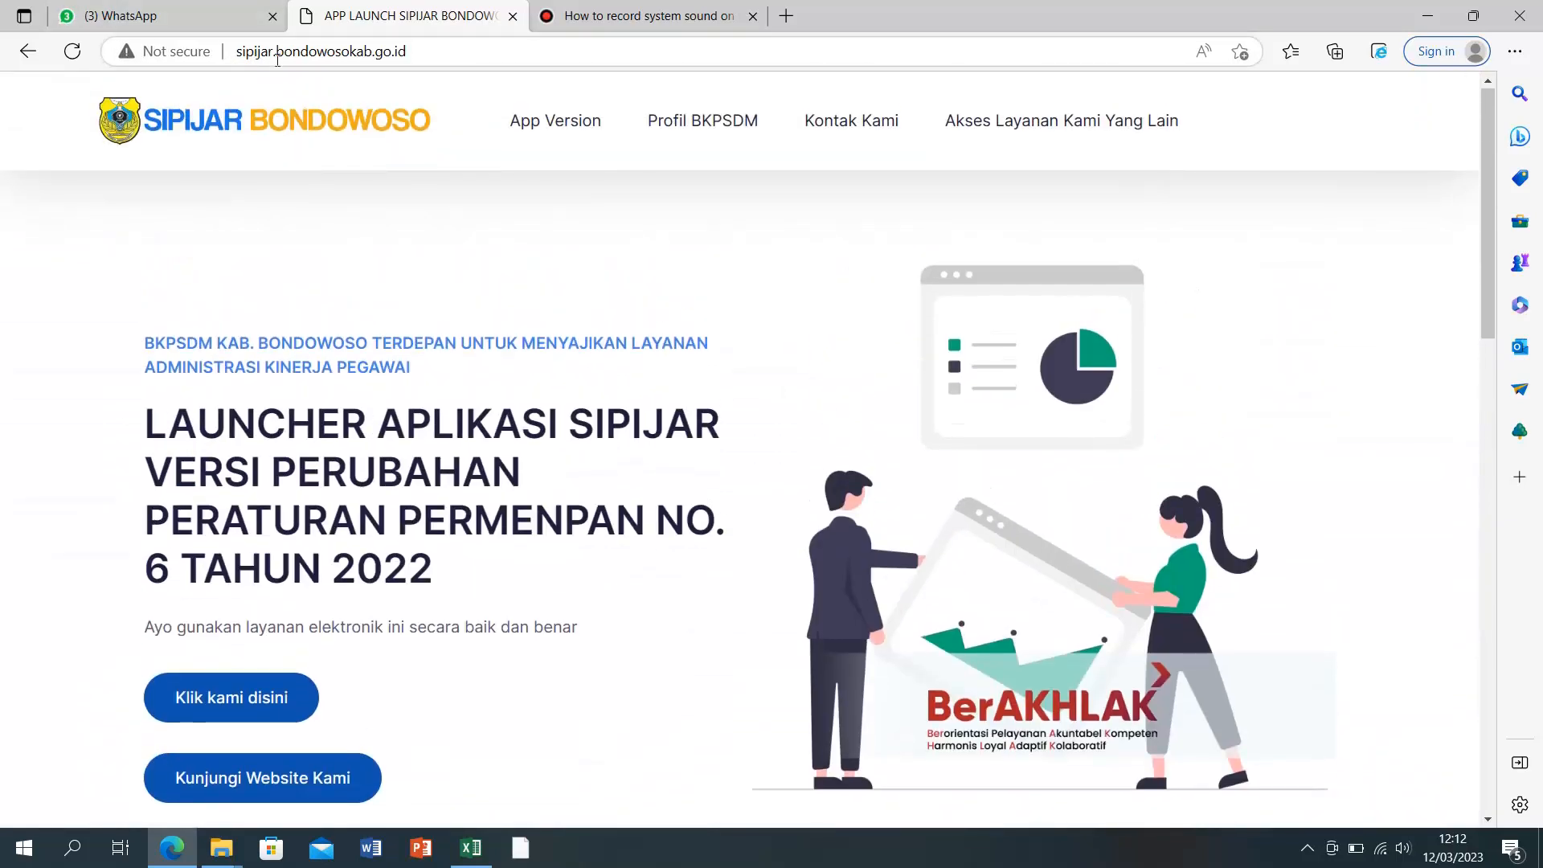
click(473, 58)
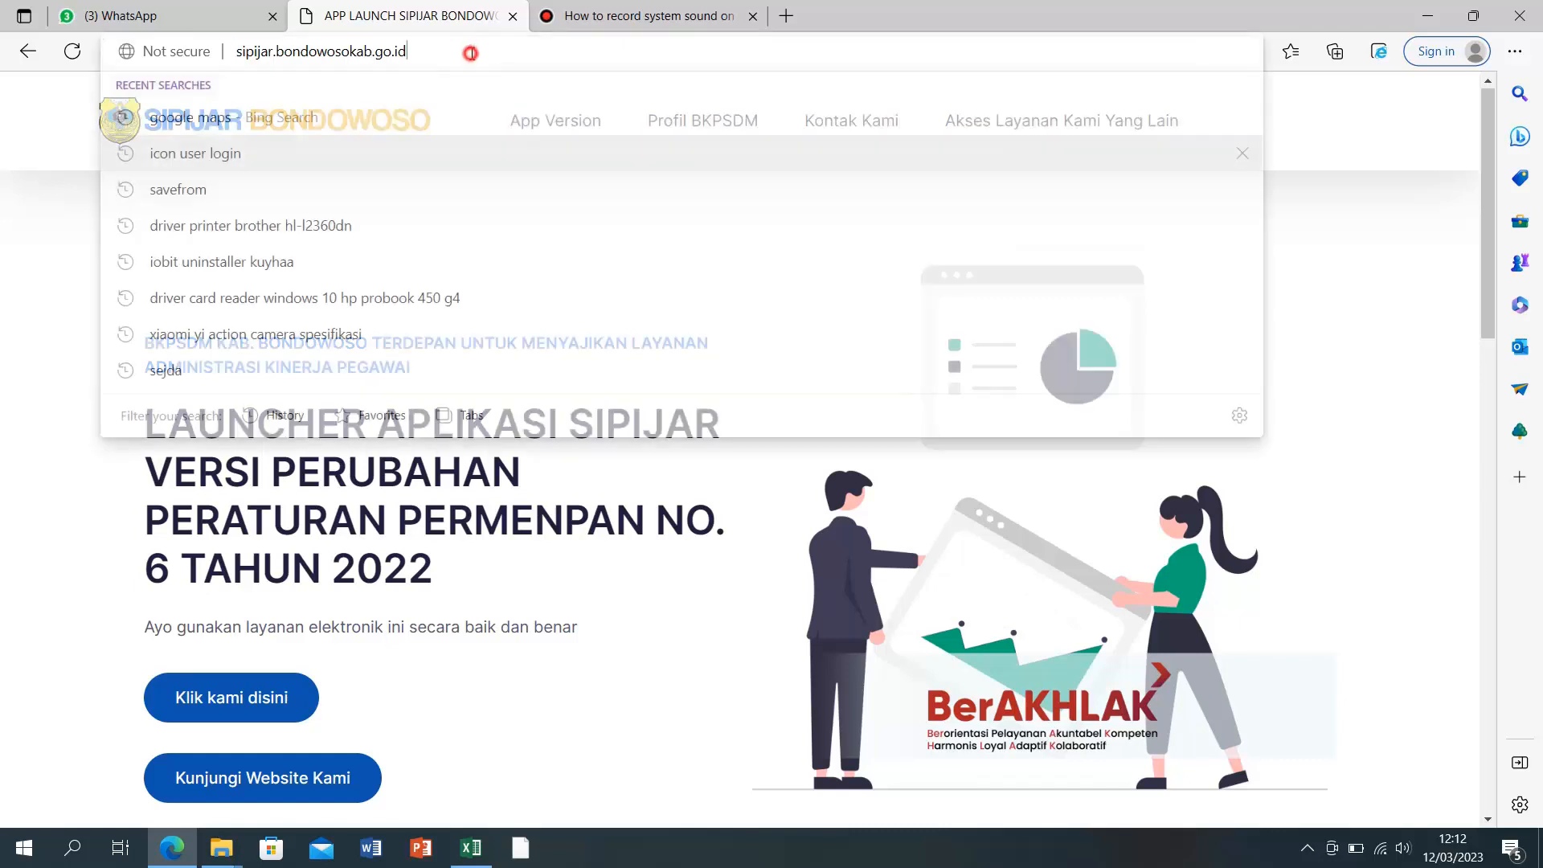
key(Return)
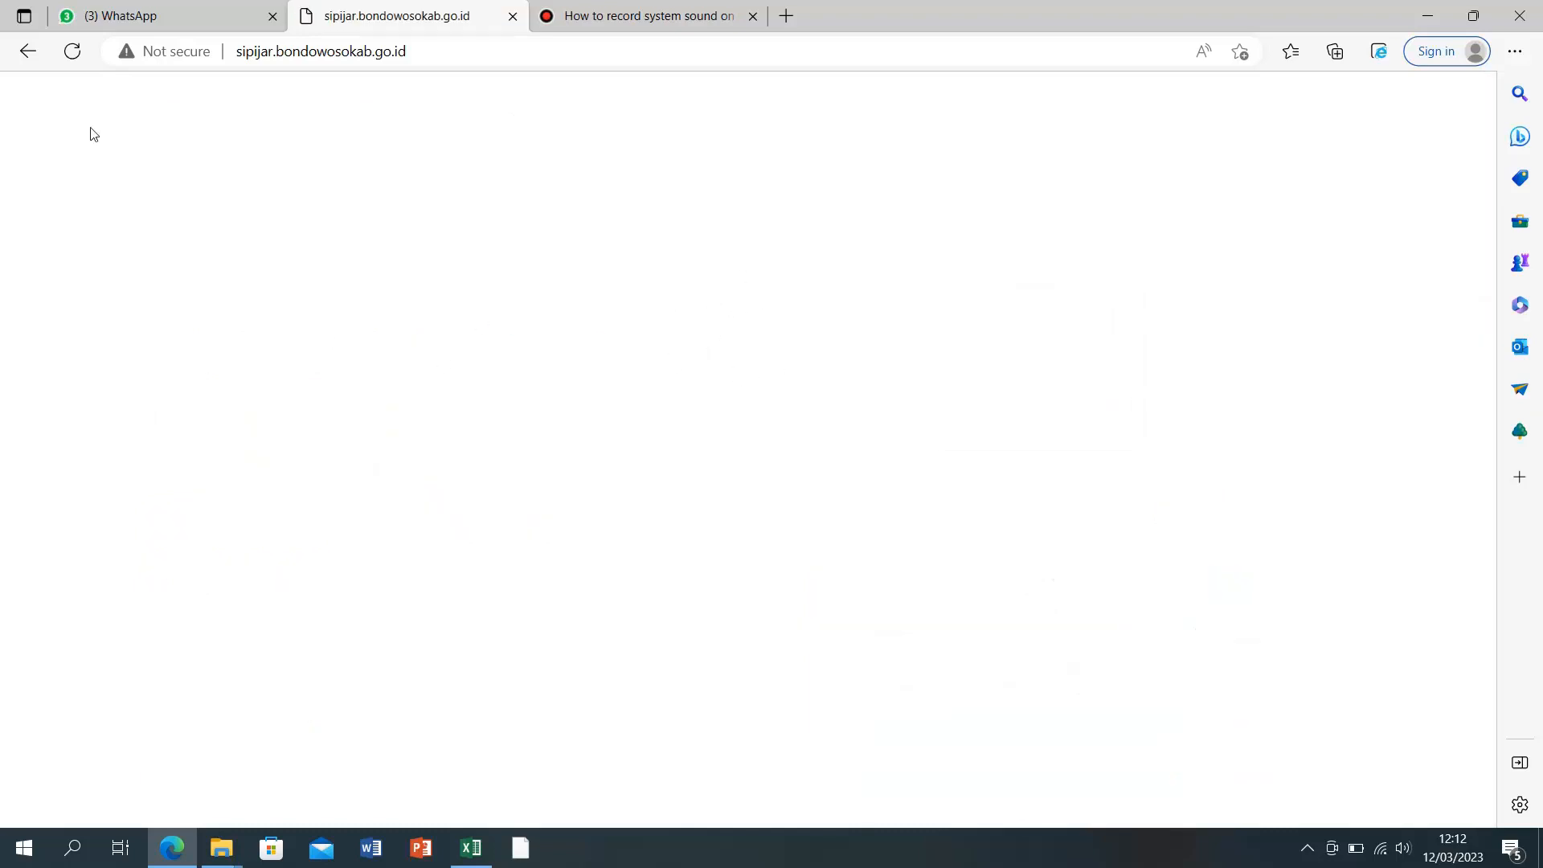
click(73, 53)
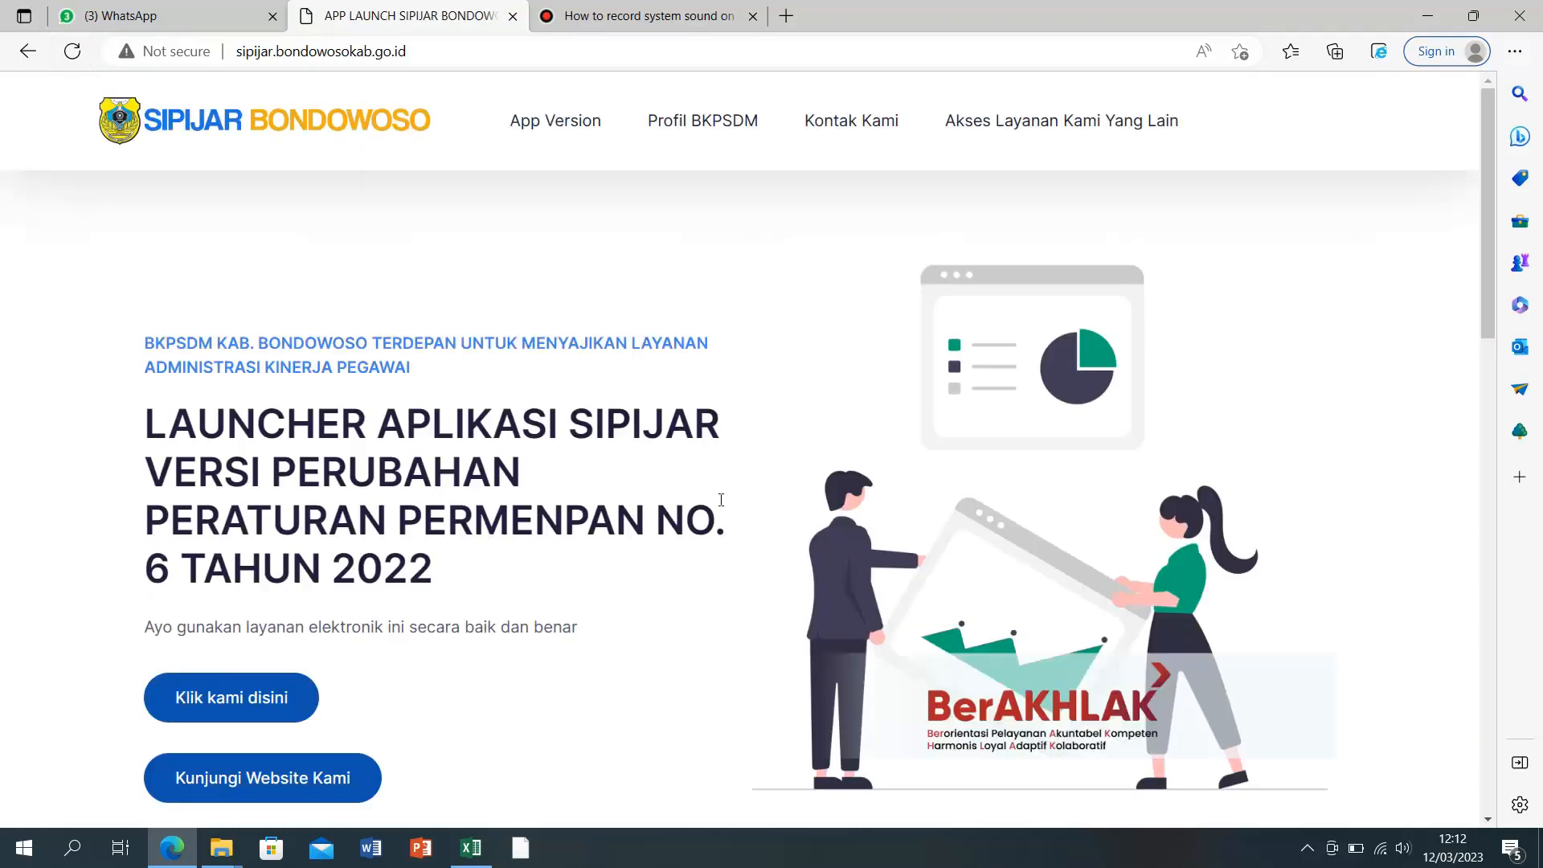
scroll(721, 500, down, 10)
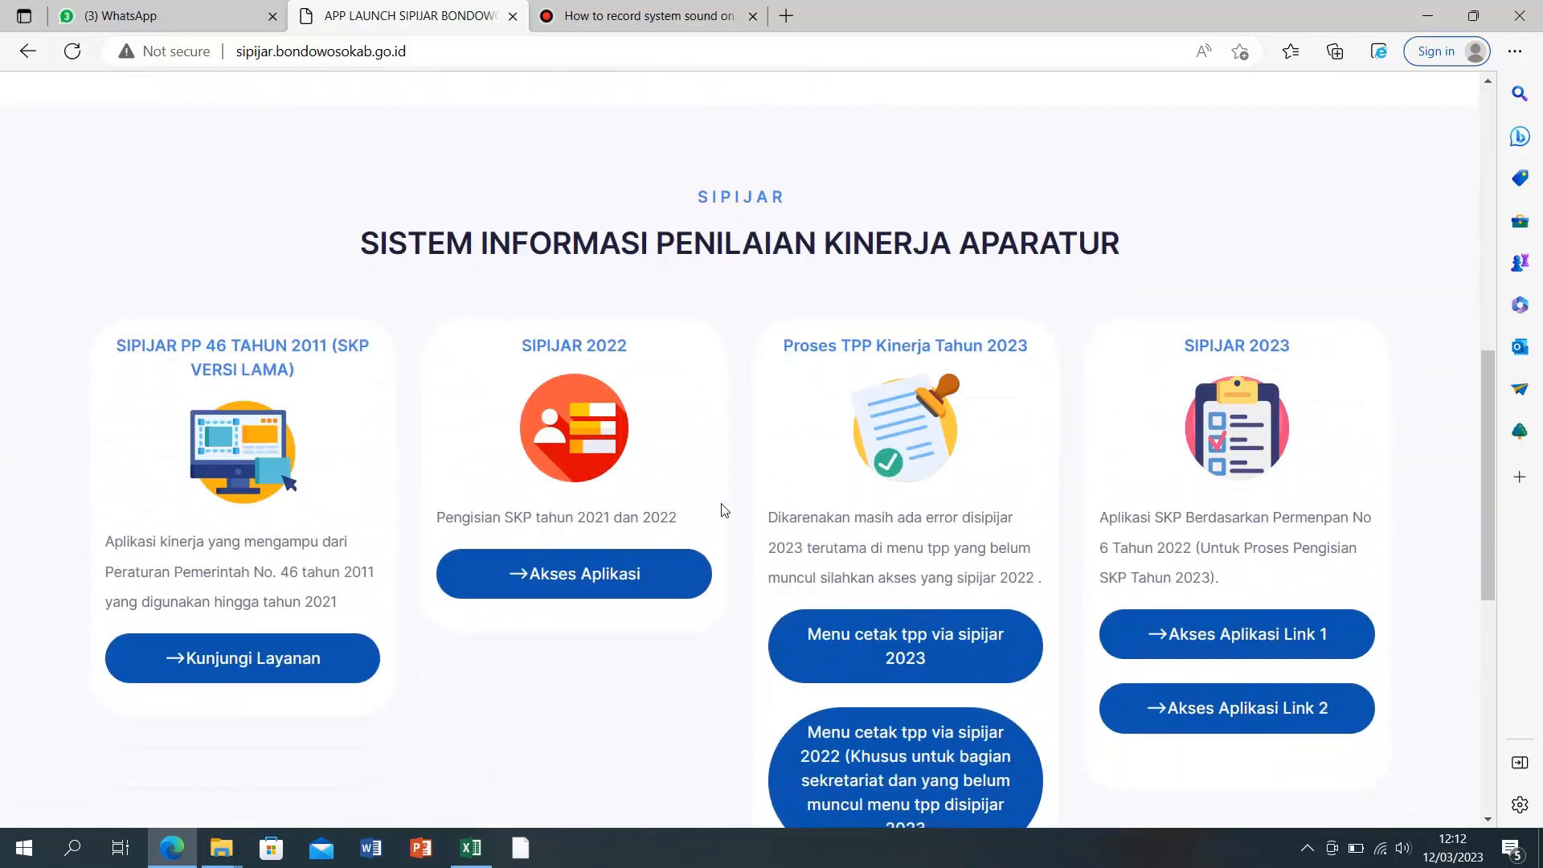
scroll(718, 512, down, 1)
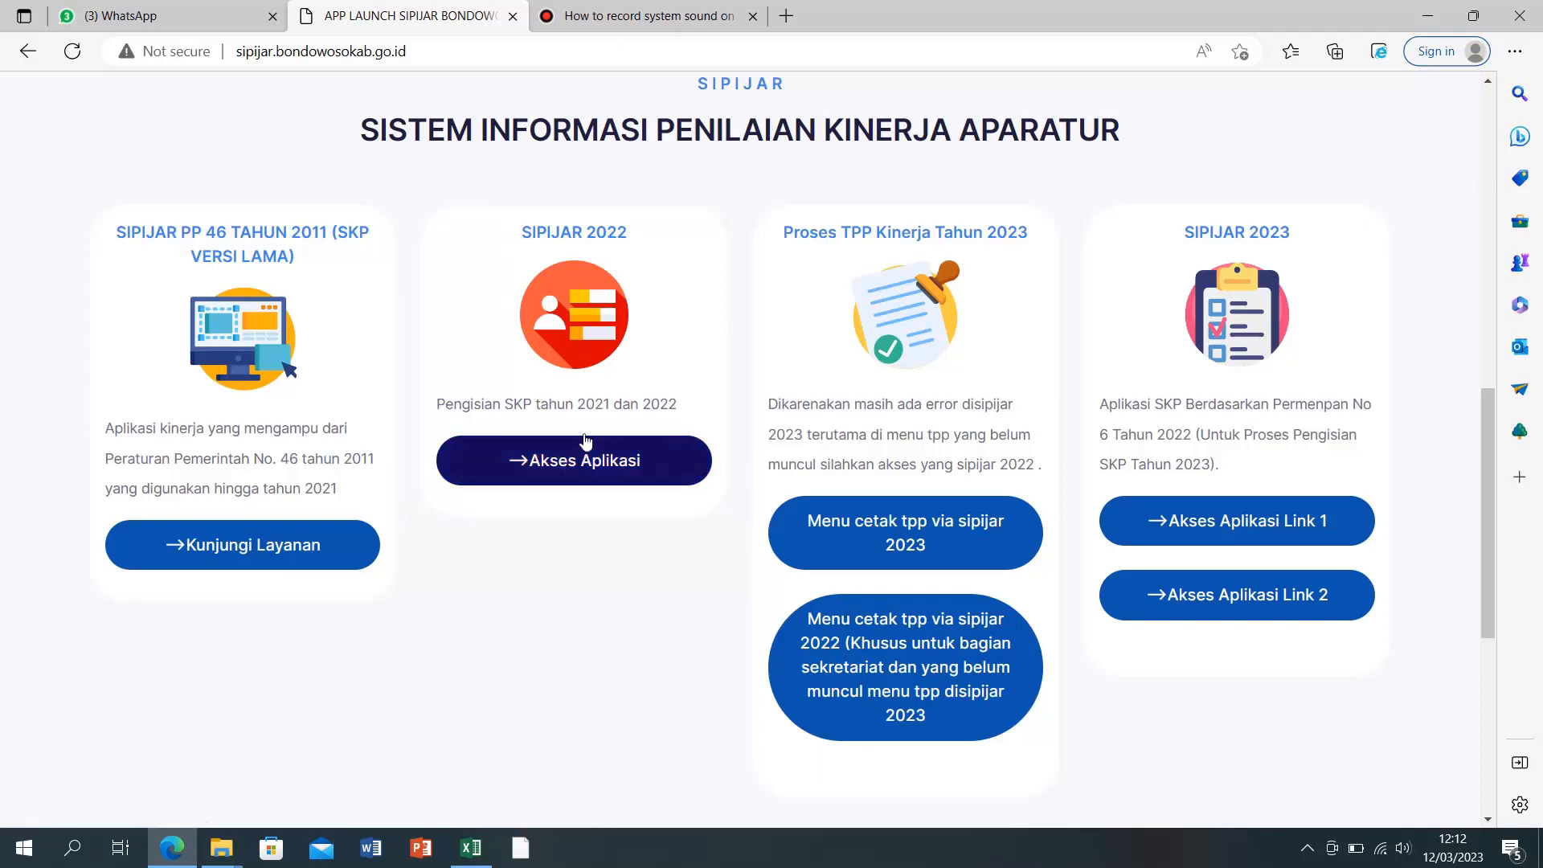
Step: Open SIPIJAR 2022's Atasan Pegawai list and copy the employee's full name for cell C10
click(610, 468)
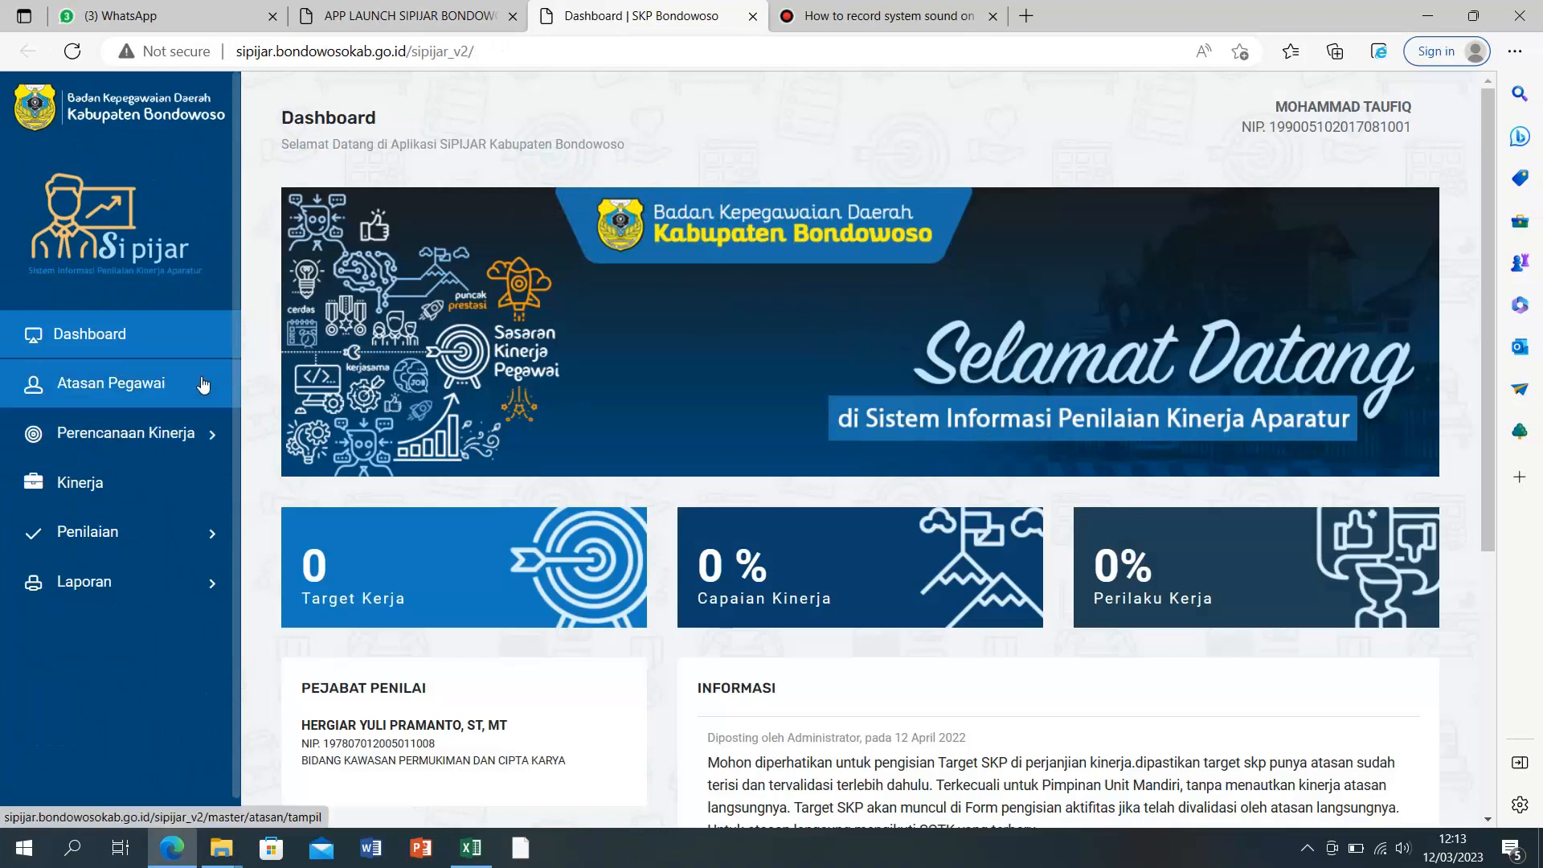
click(128, 397)
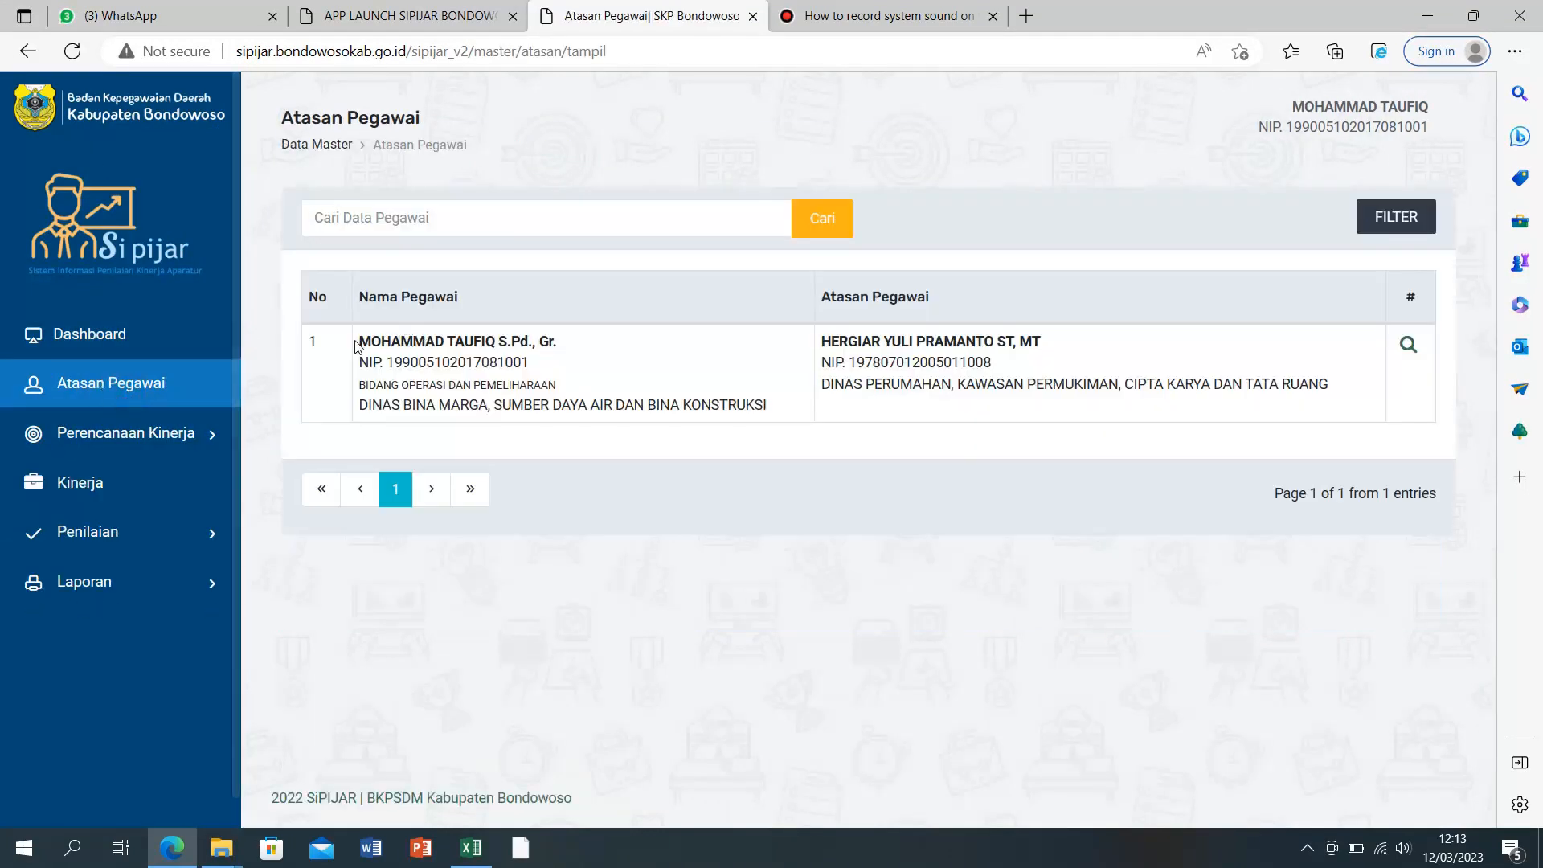
drag(356, 341, 560, 347)
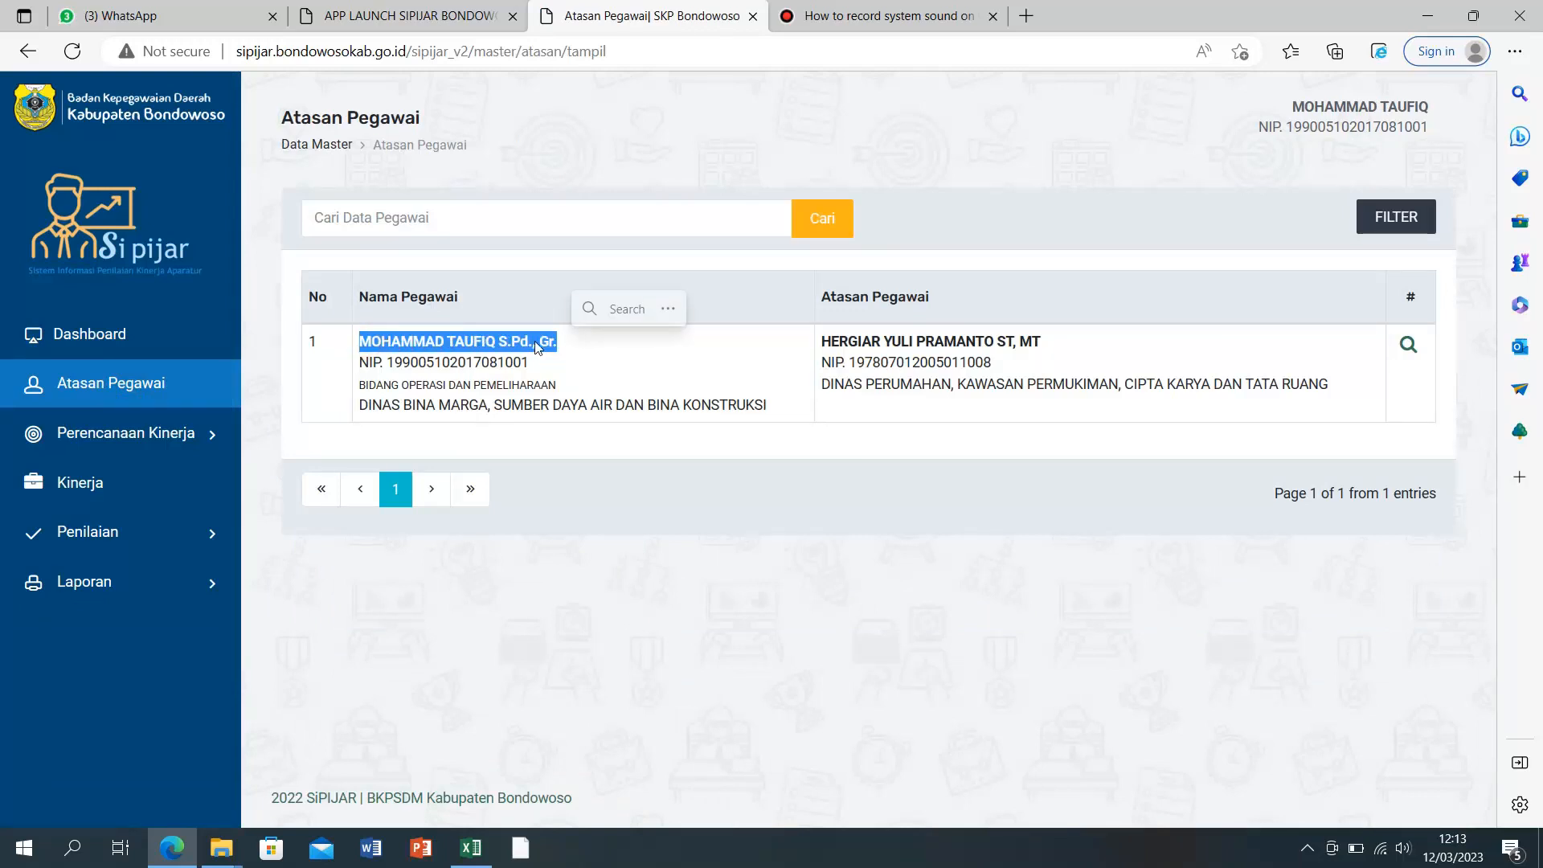
right_click(529, 345)
click(578, 361)
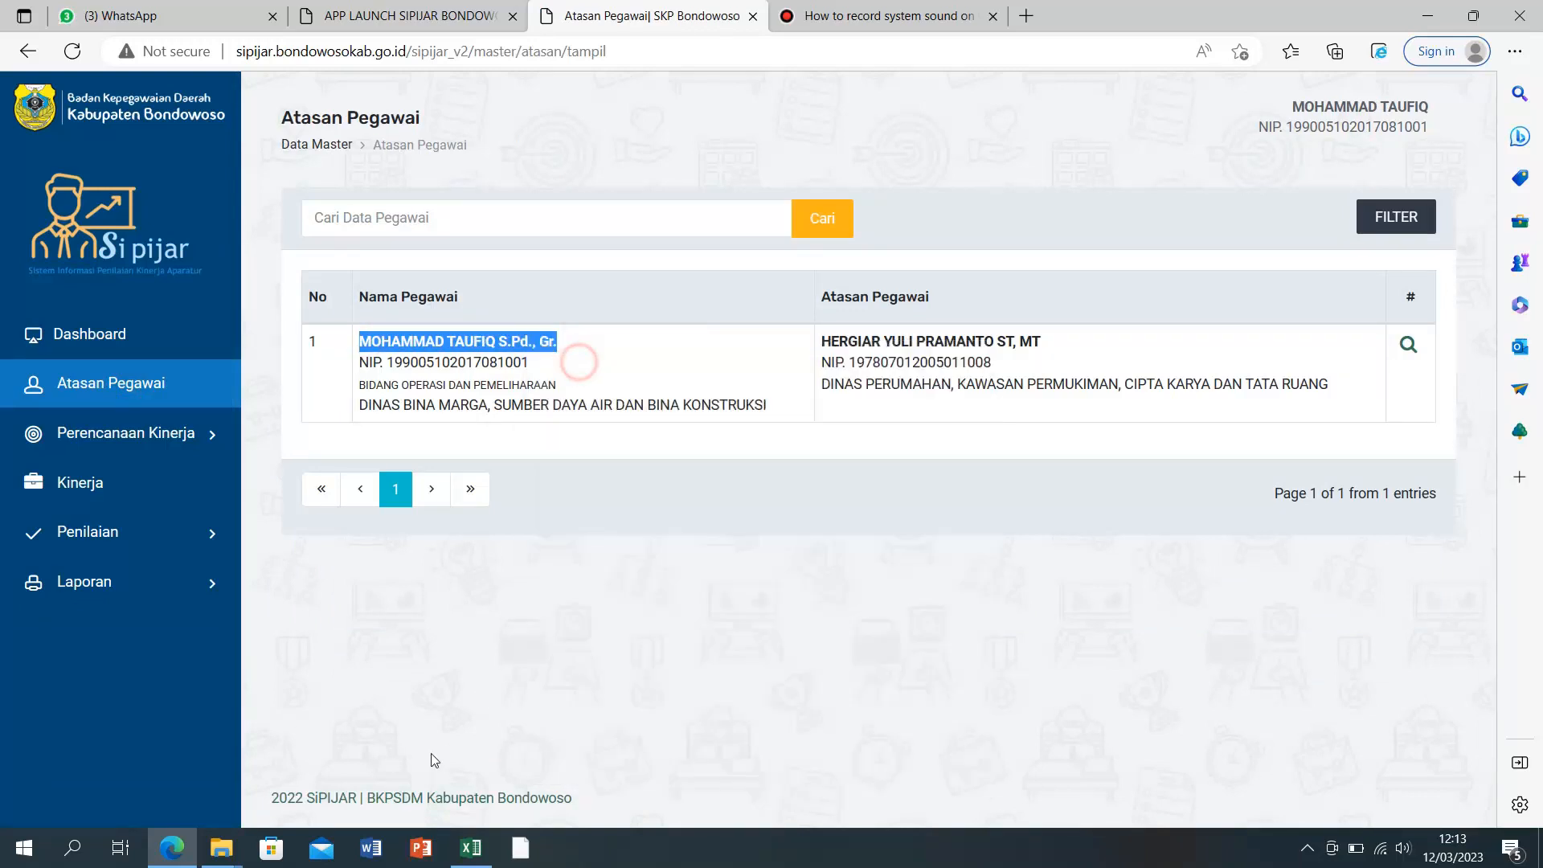
click(471, 847)
right_click(215, 344)
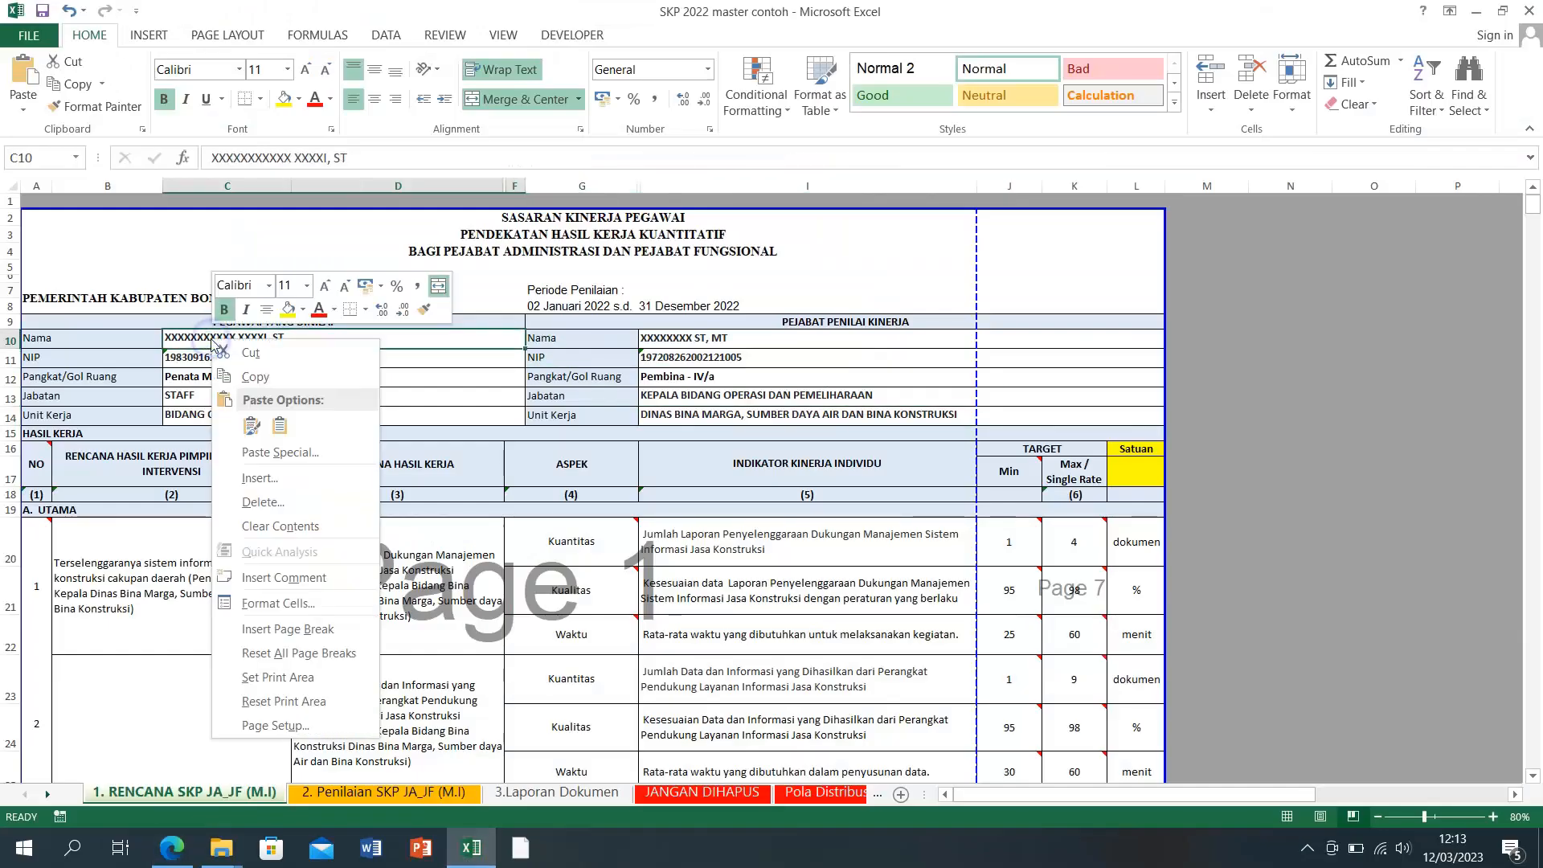
Step: Replace cell C10's employee name with the name copied from SIPIJAR
click(279, 425)
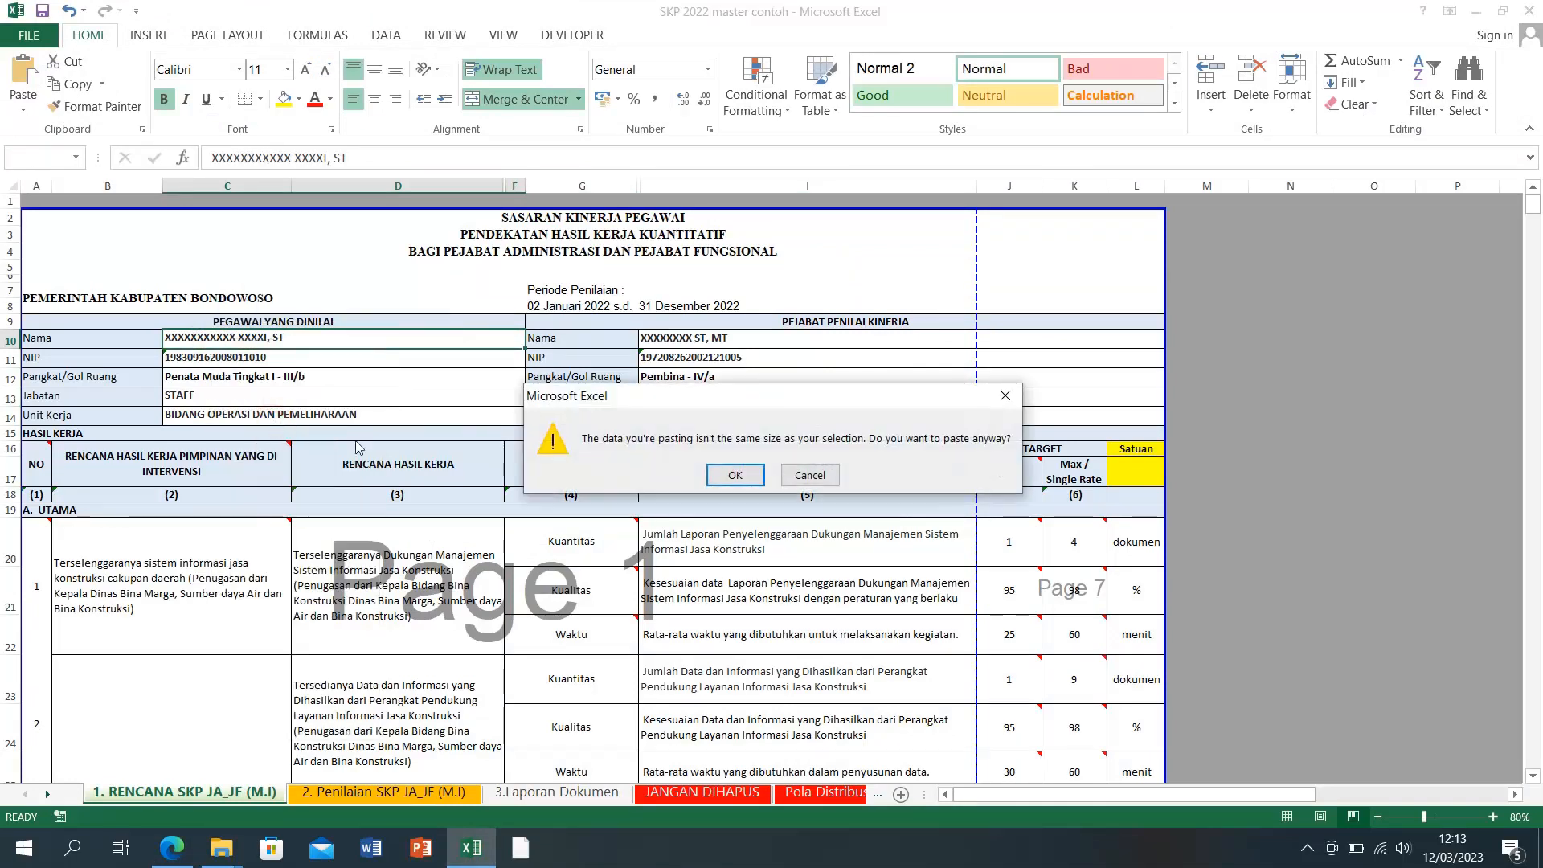
click(810, 474)
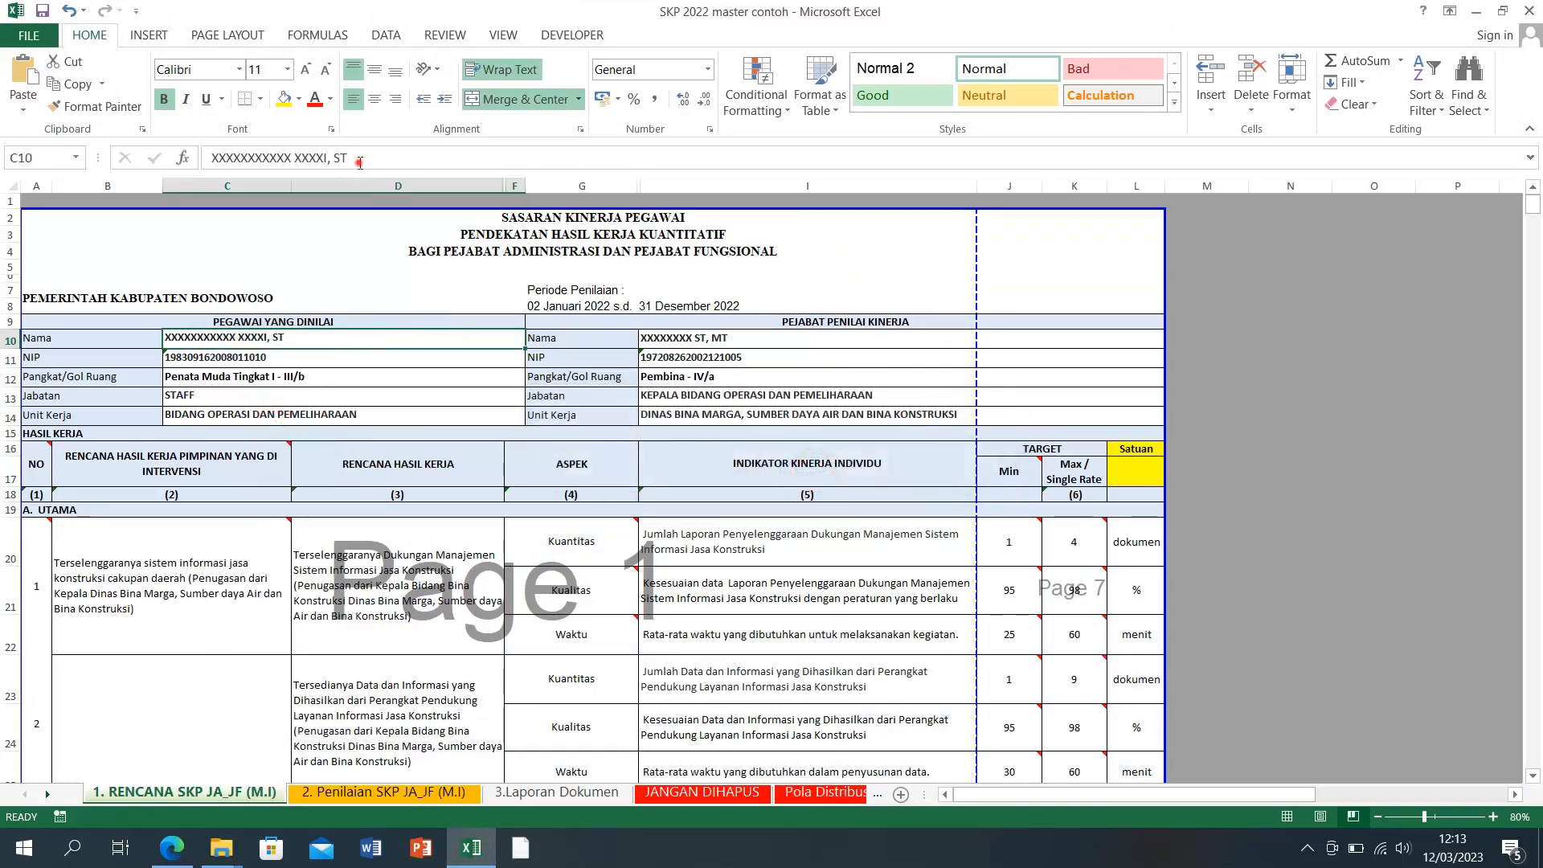
triple_click(247, 158)
right_click(247, 158)
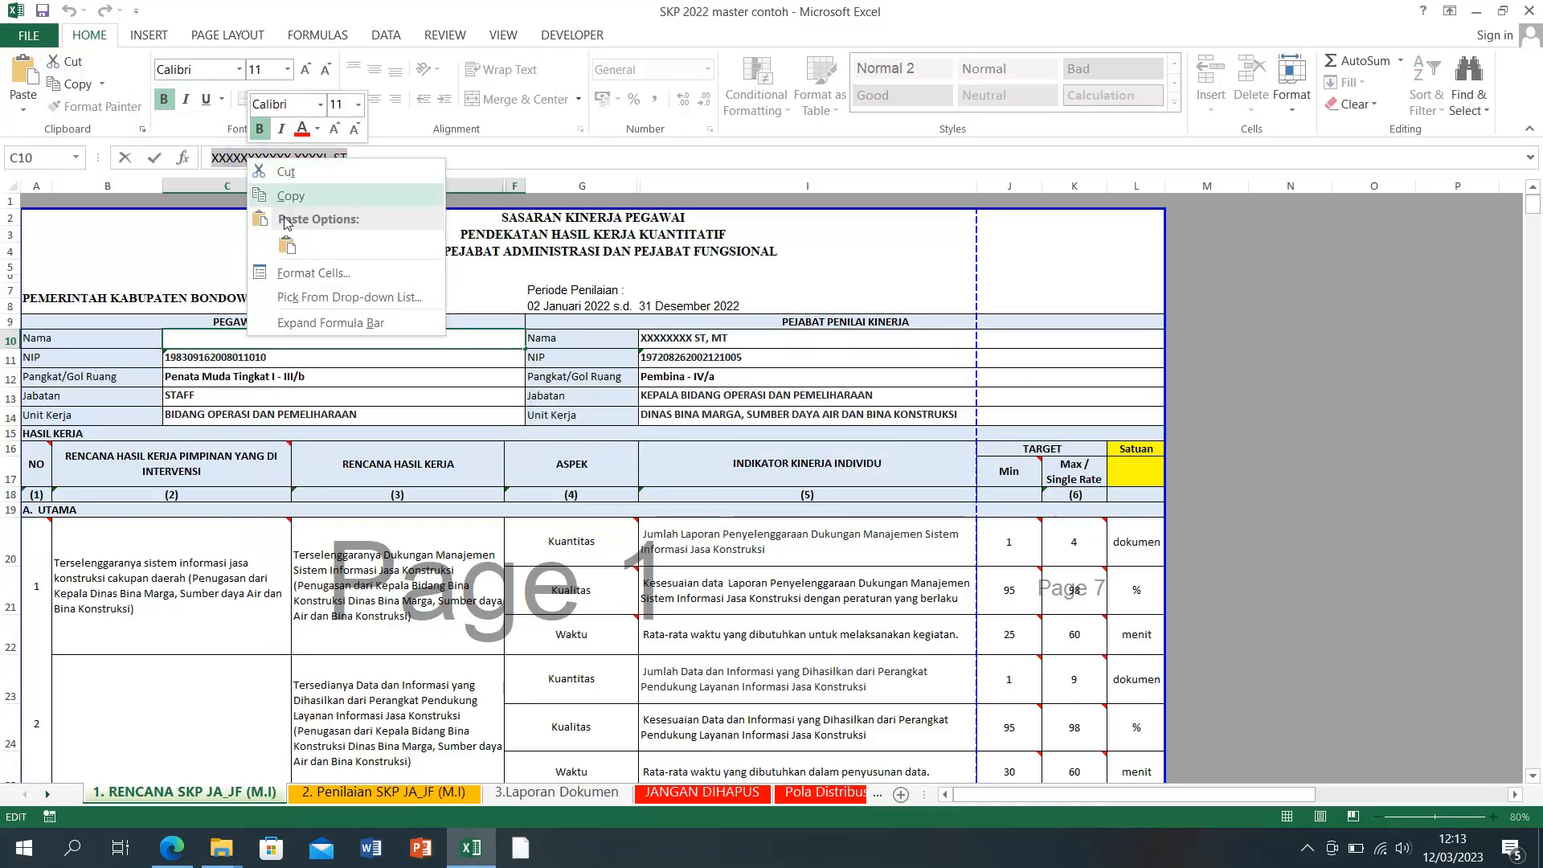
click(289, 239)
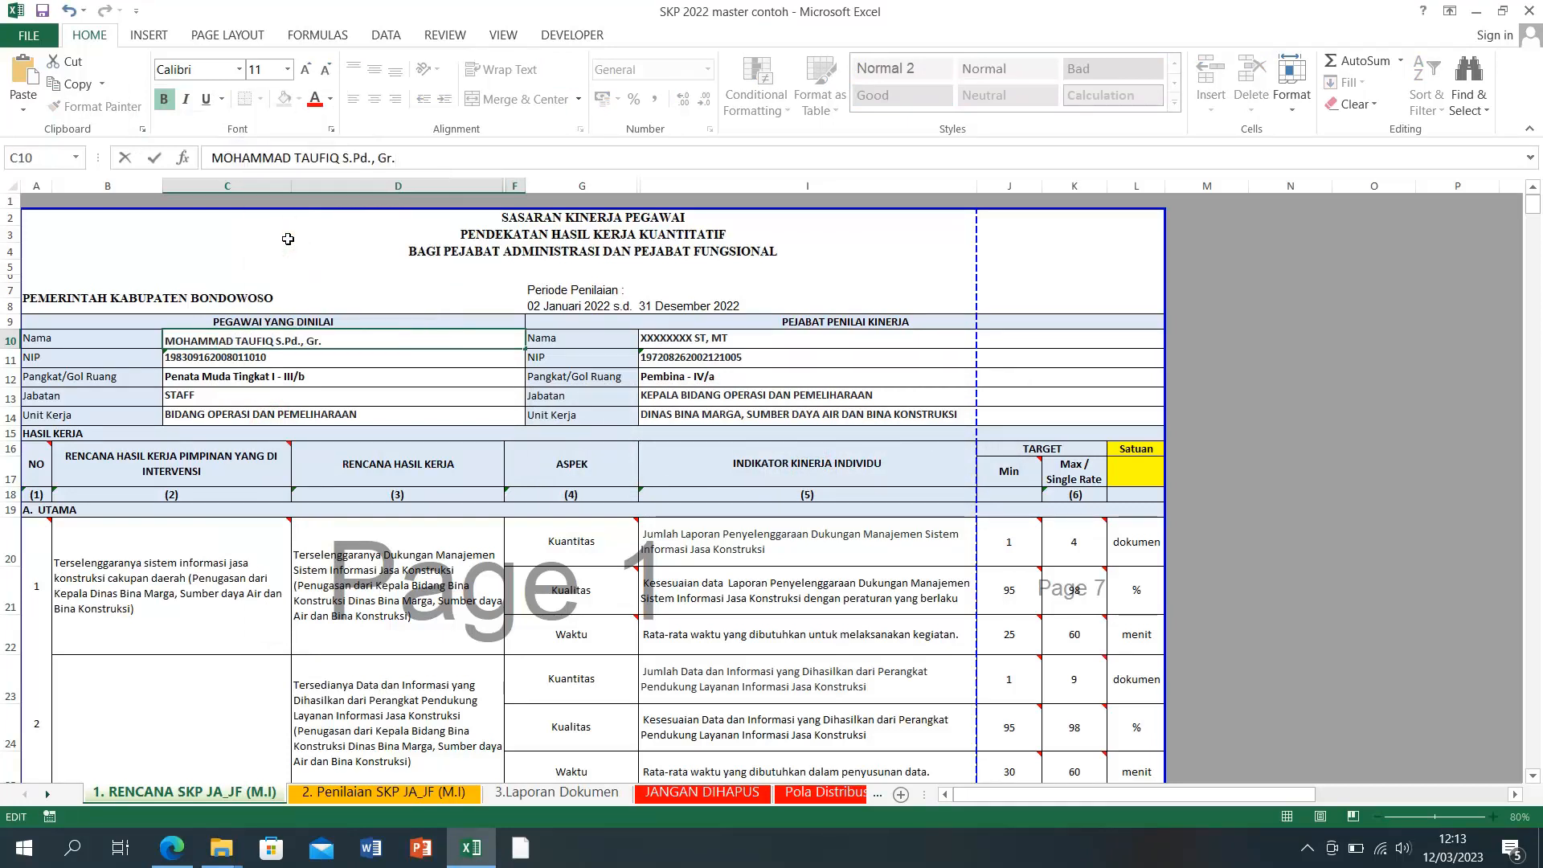
click(270, 383)
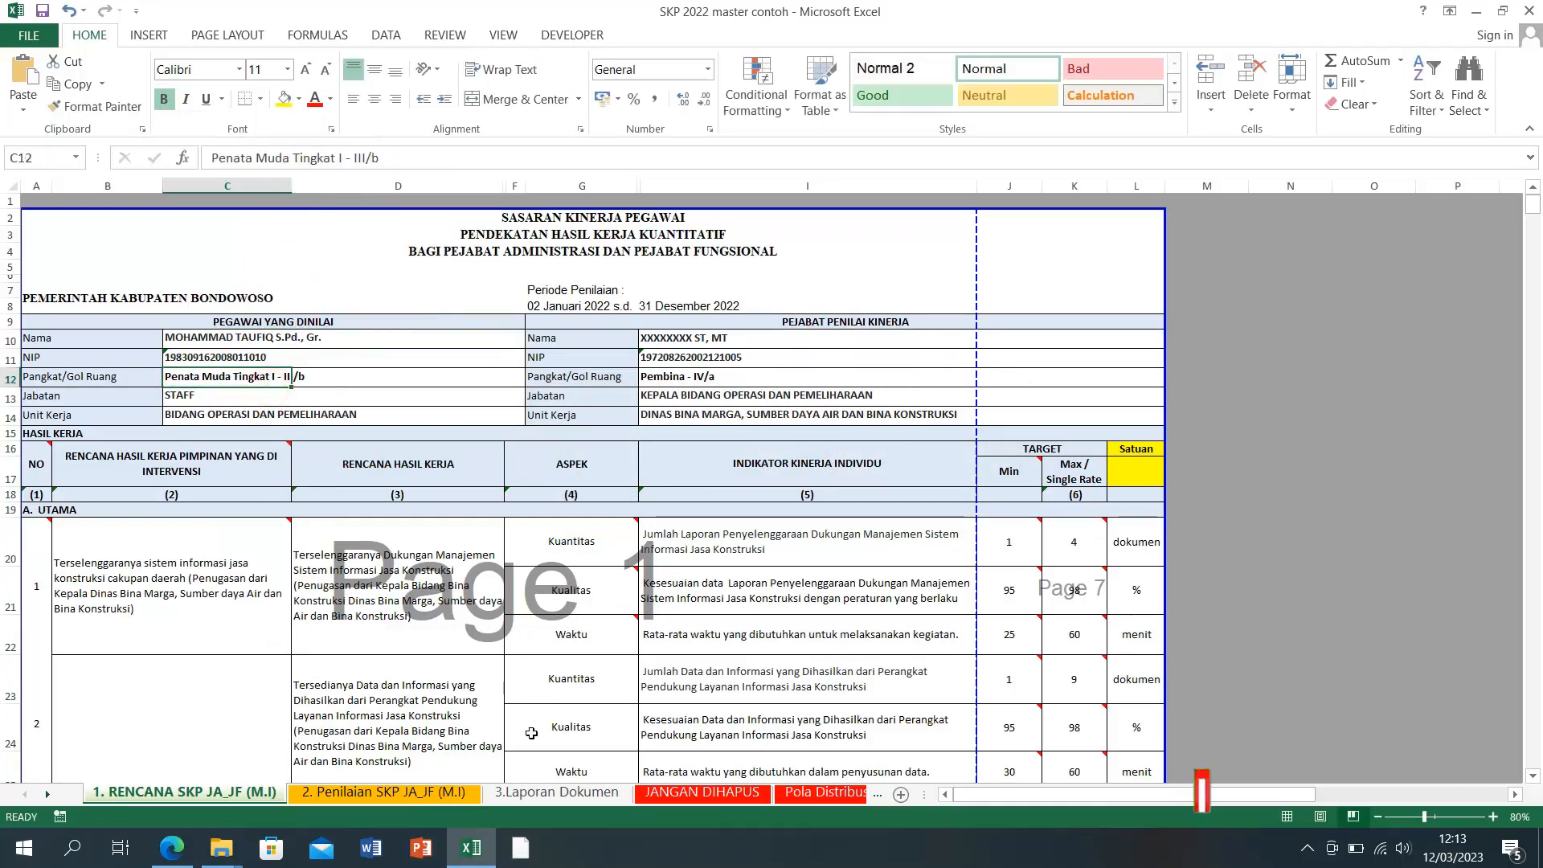
Step: Copy the employee's NIP from the SIPIJAR Atasan Pegawai page
click(471, 848)
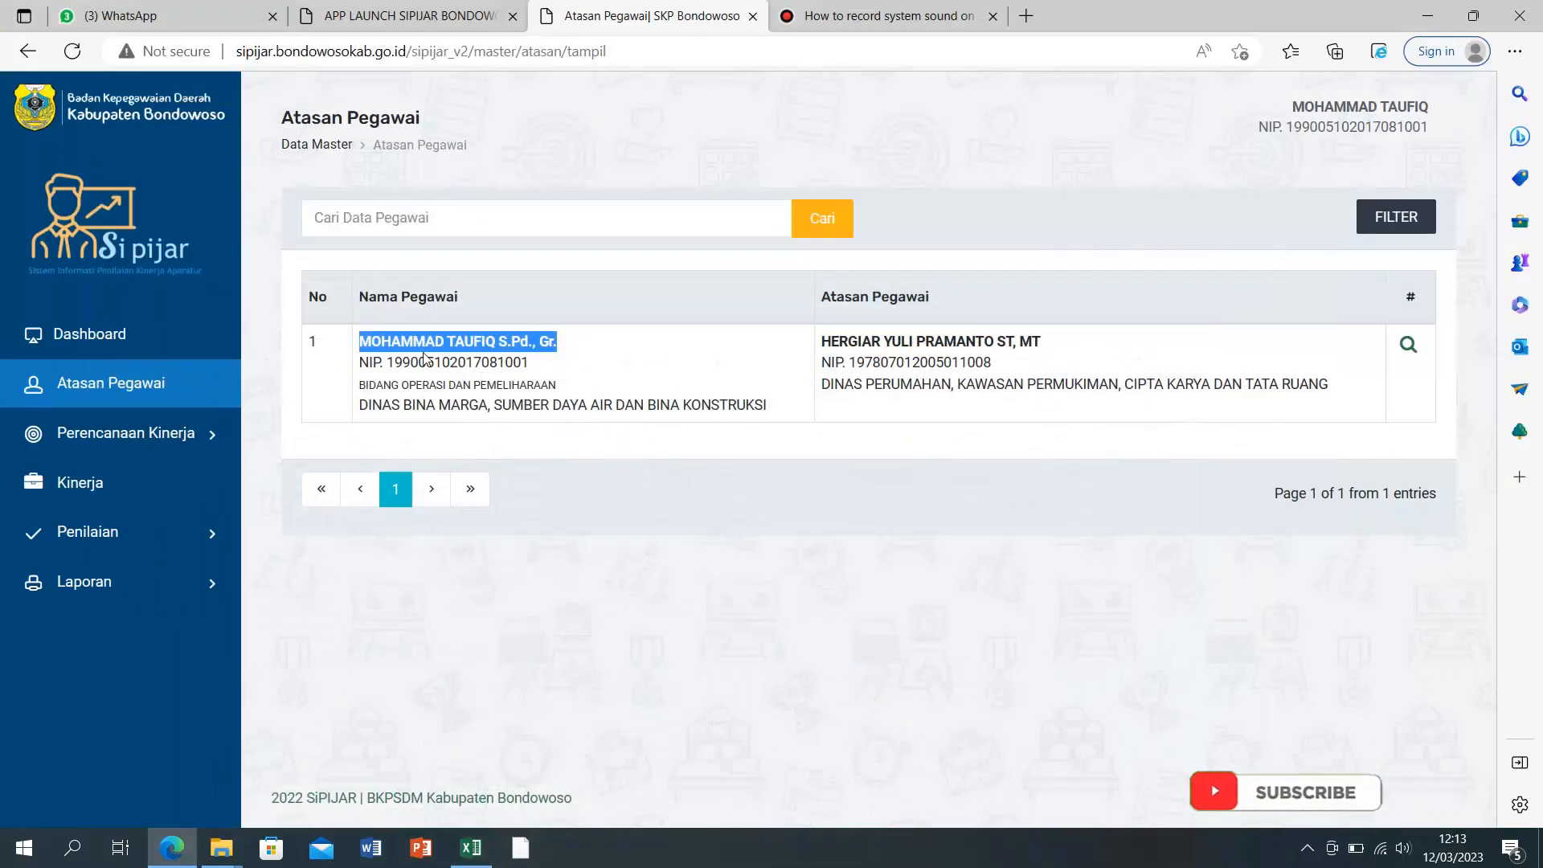
drag(388, 362, 524, 364)
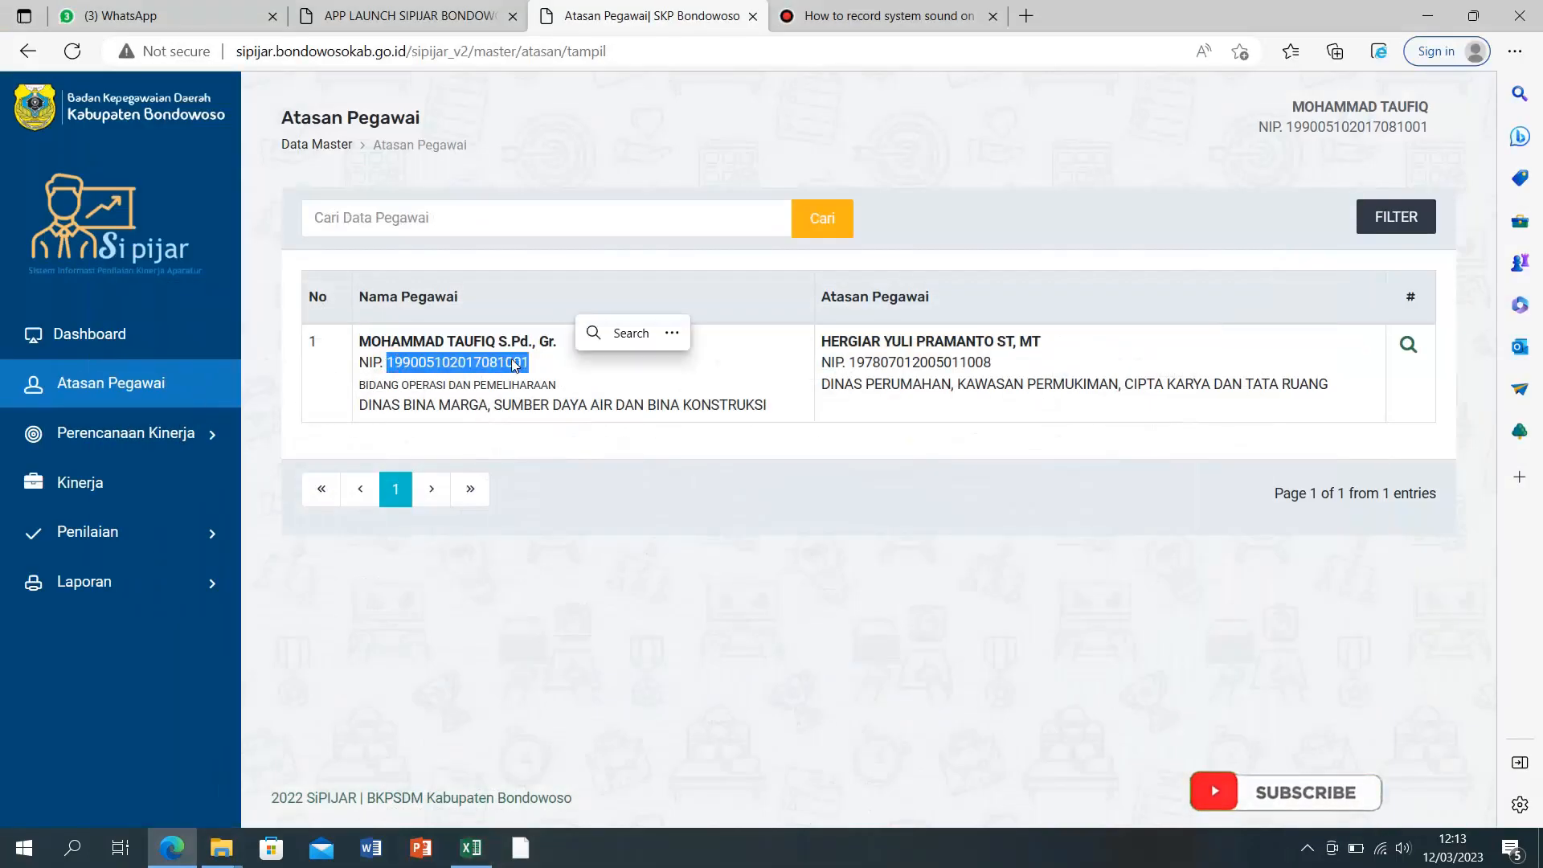
right_click(511, 363)
click(554, 376)
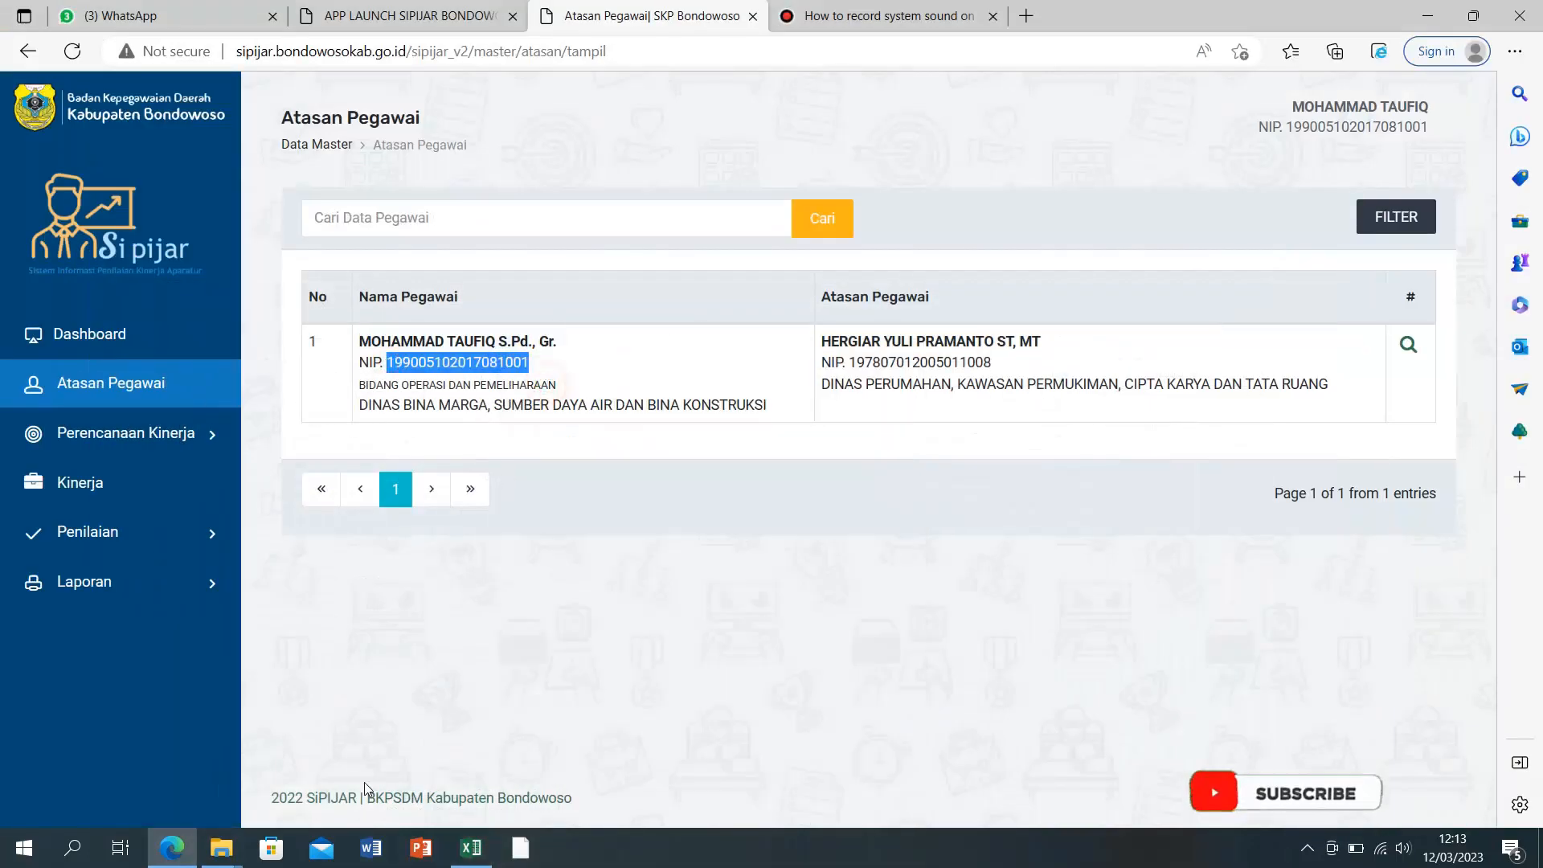
click(471, 847)
Step: Paste the copied NIP over C11's old number and split it into spaced groups
click(241, 359)
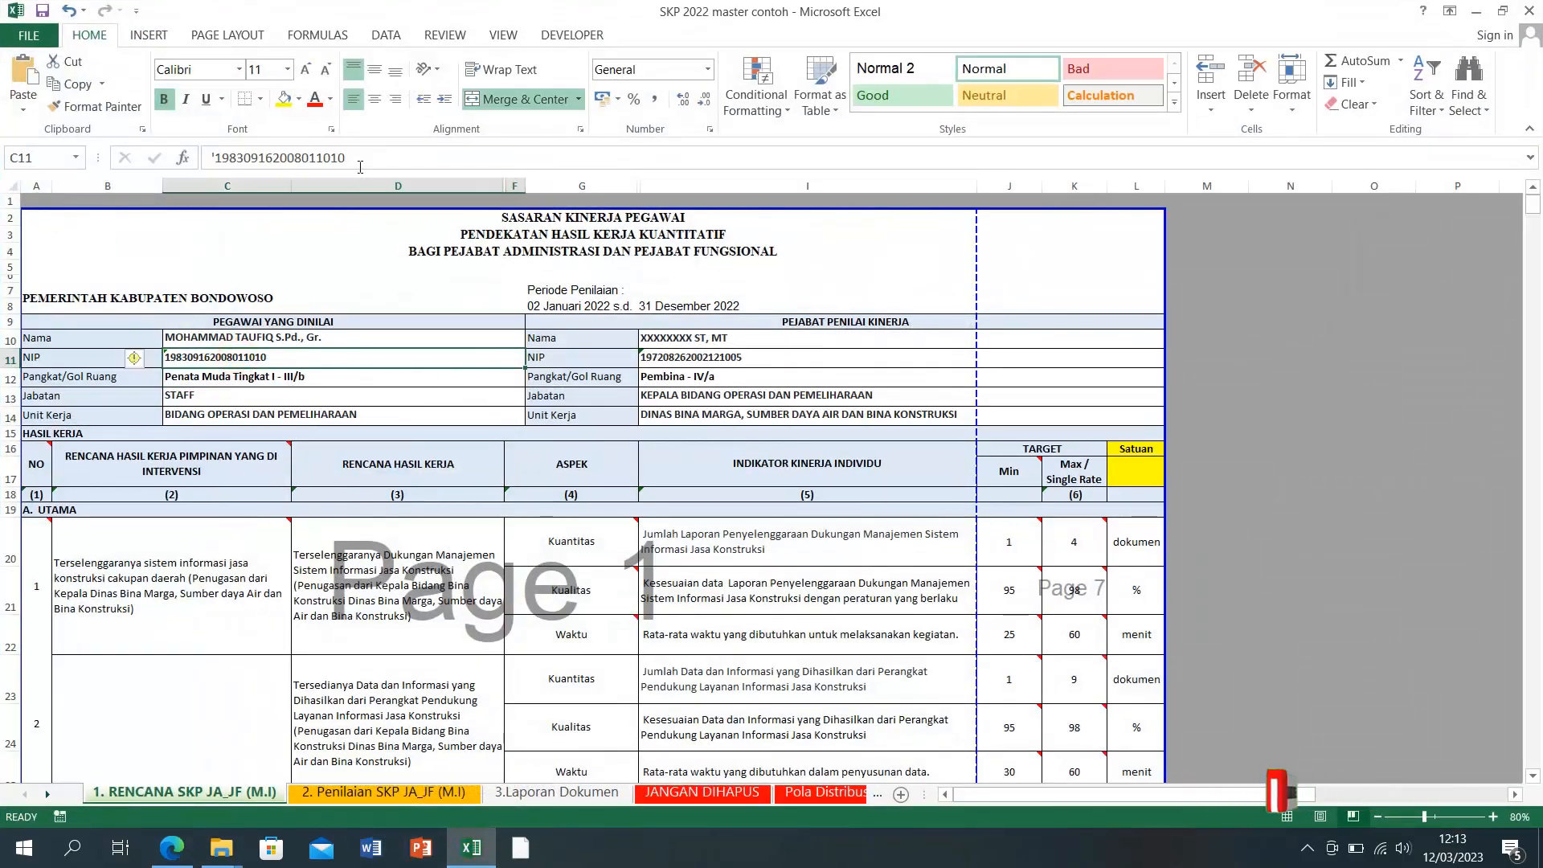
drag(355, 159, 214, 158)
right_click(217, 160)
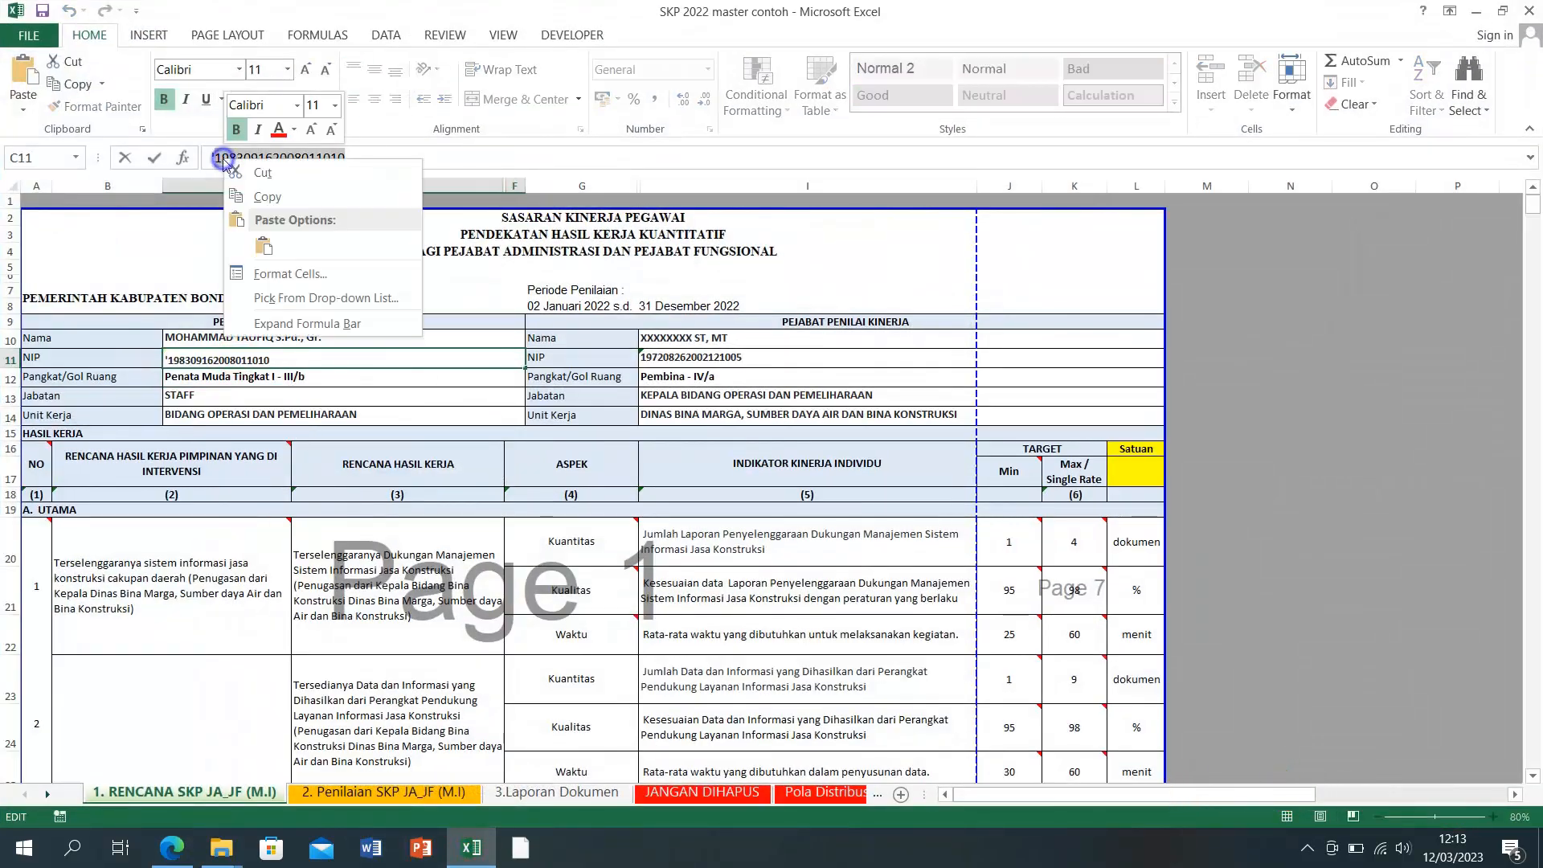
click(263, 247)
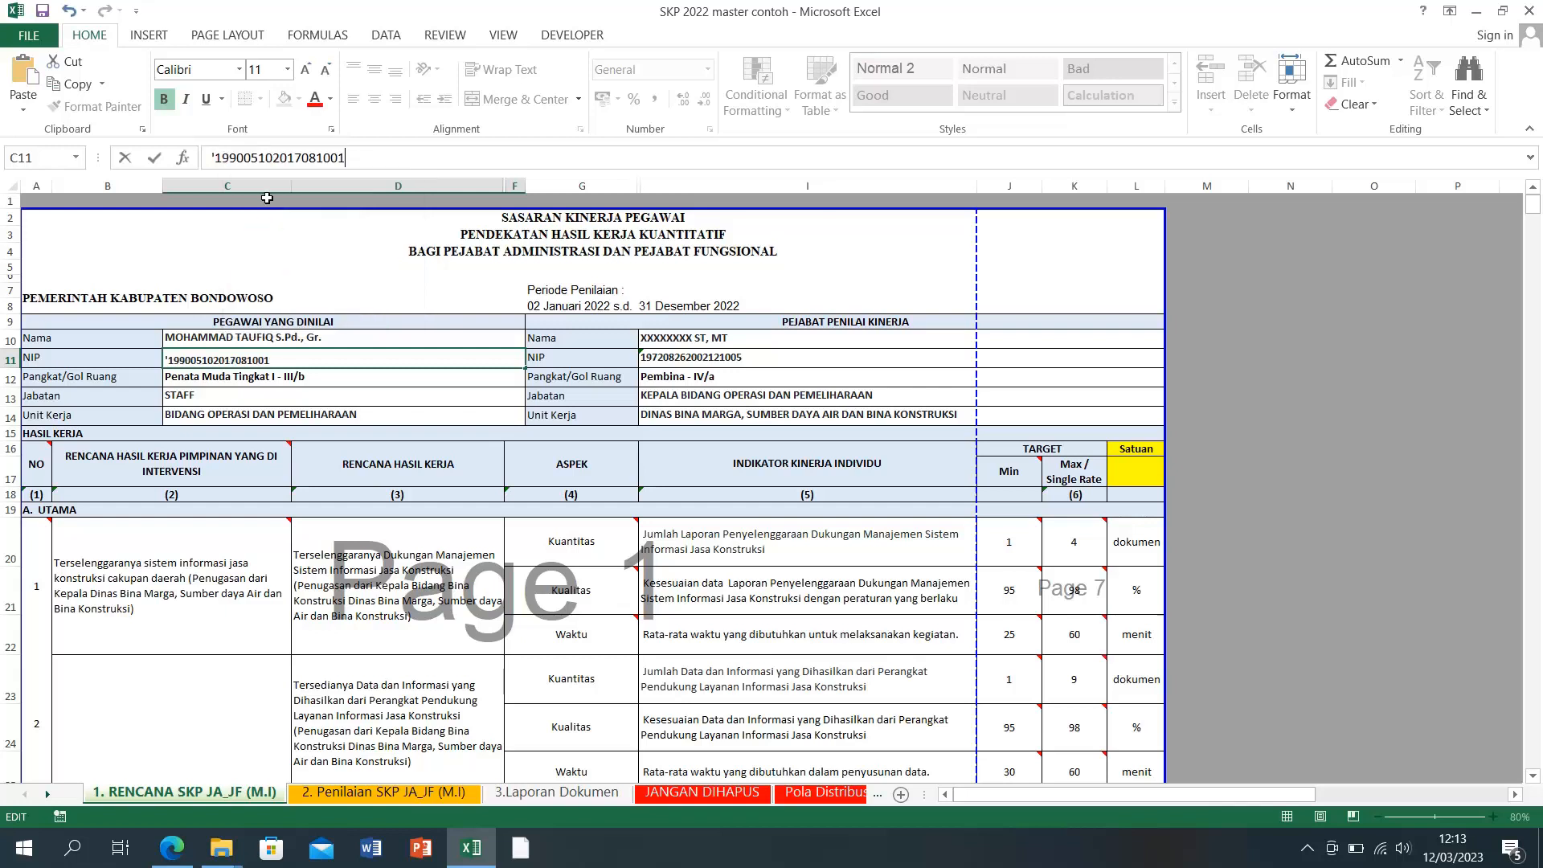
click(273, 158)
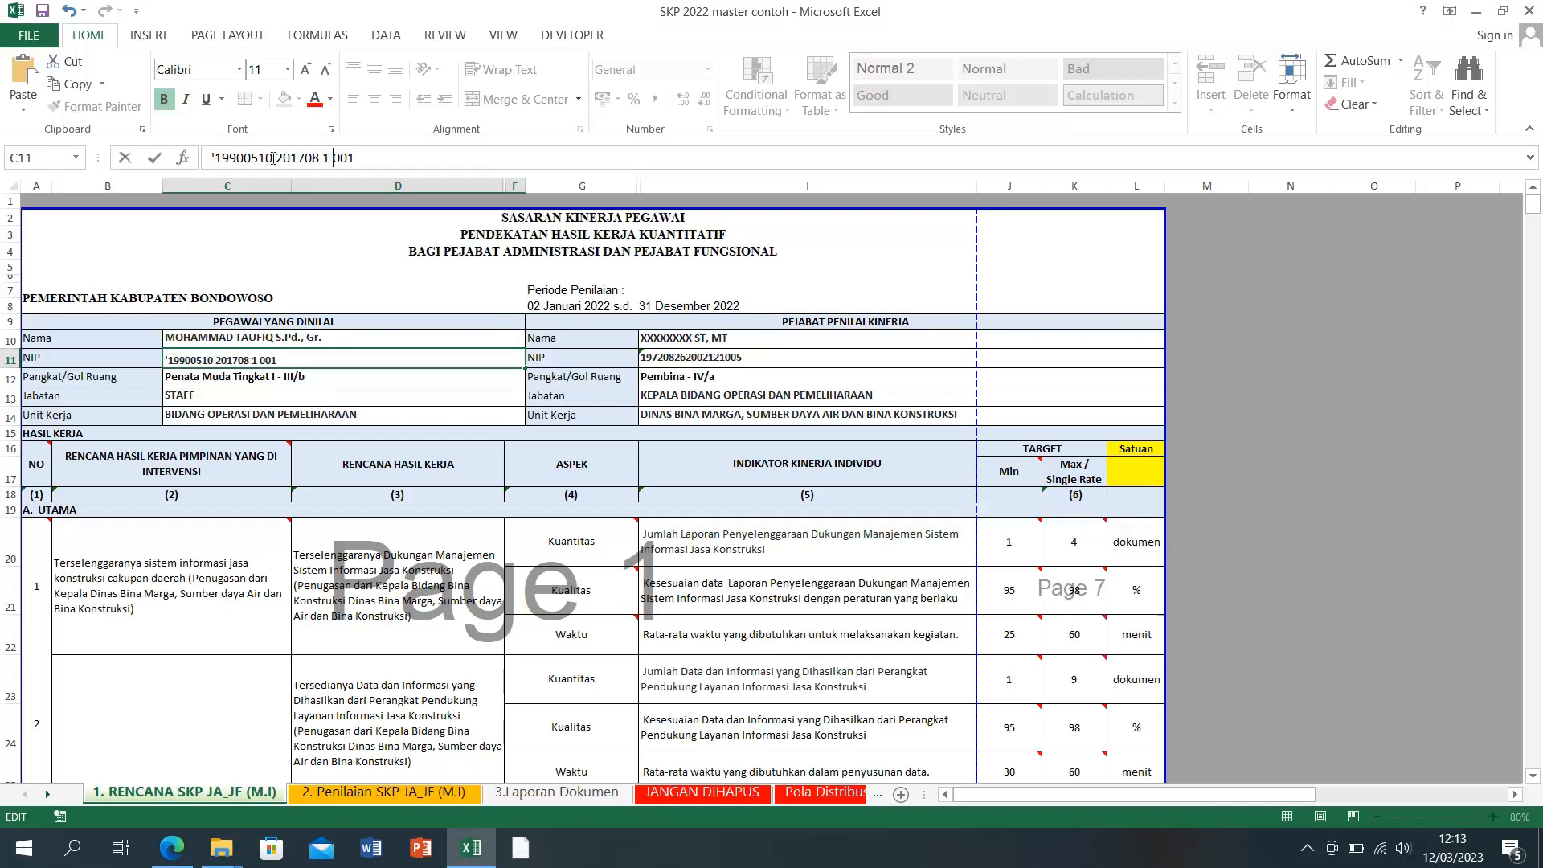
click(320, 383)
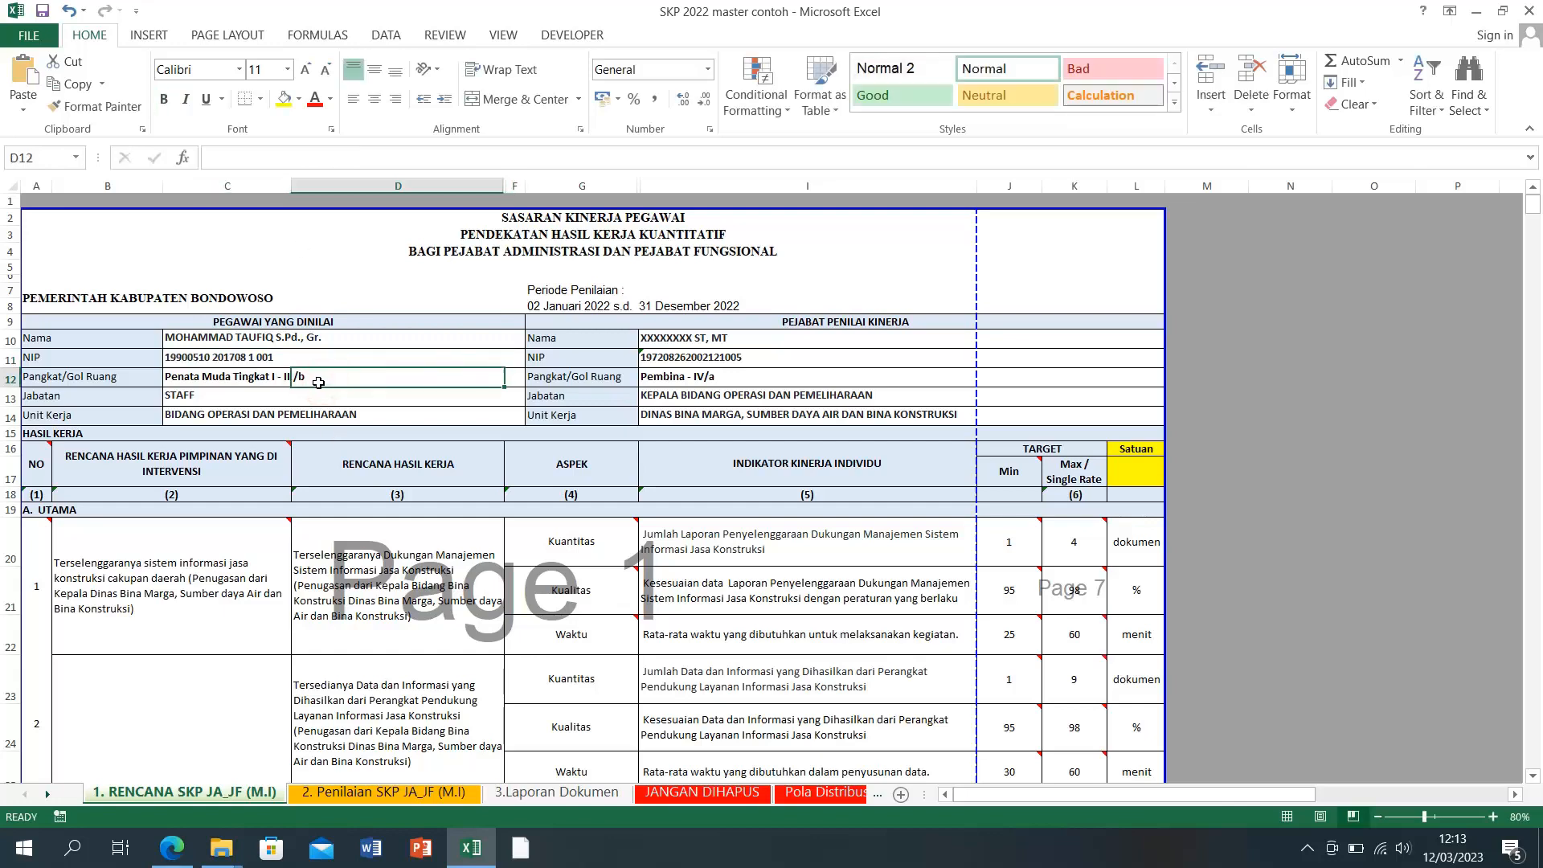
click(471, 853)
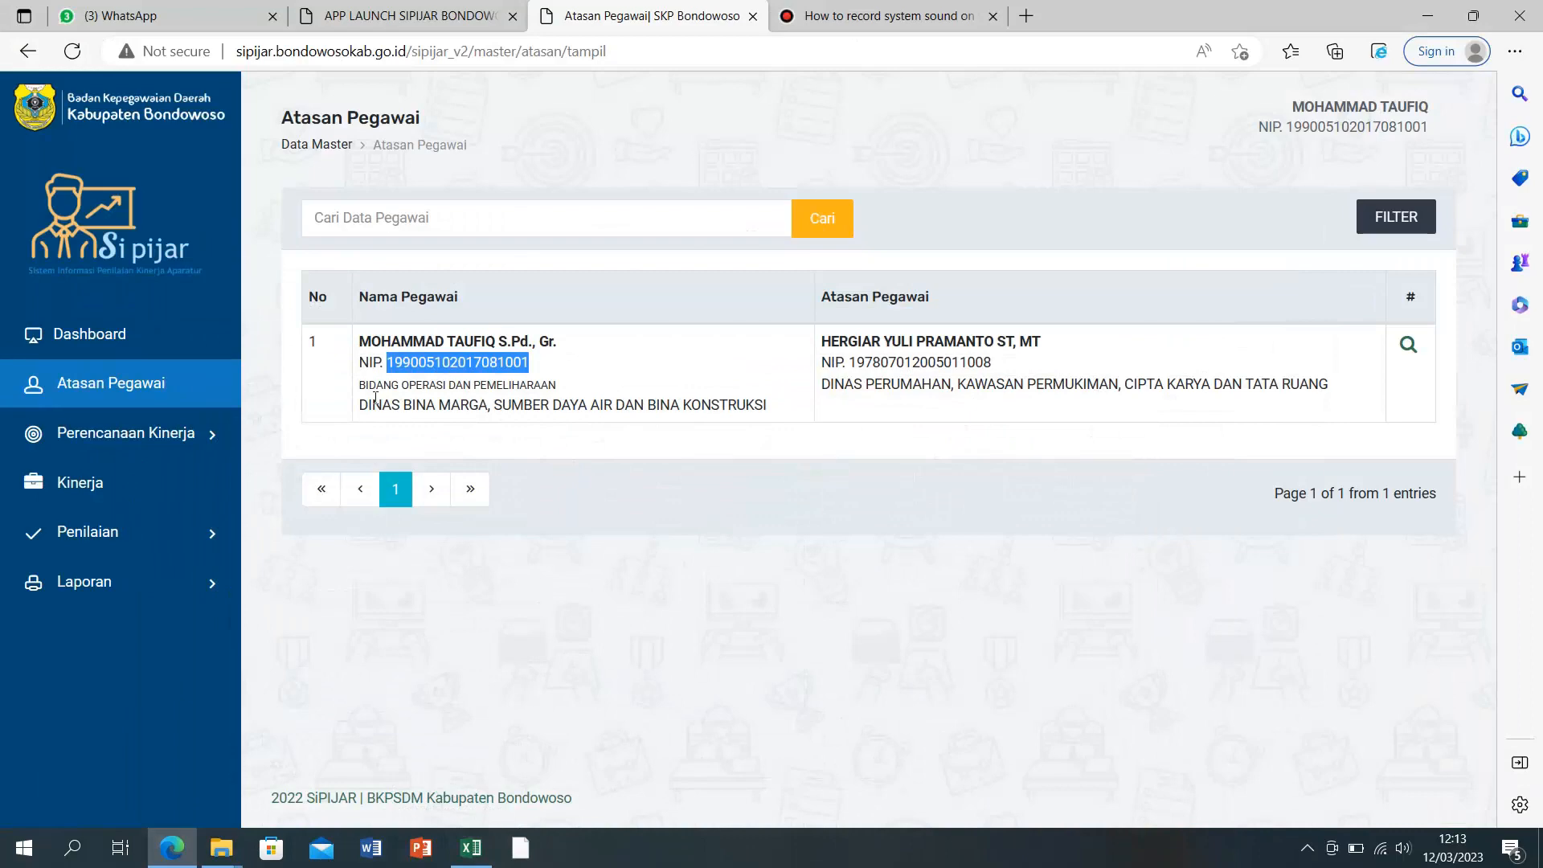
Step: Edit C12 to drop 'Tingkat I' and change III/b to III/a, giving Penata Muda - III/a
click(472, 847)
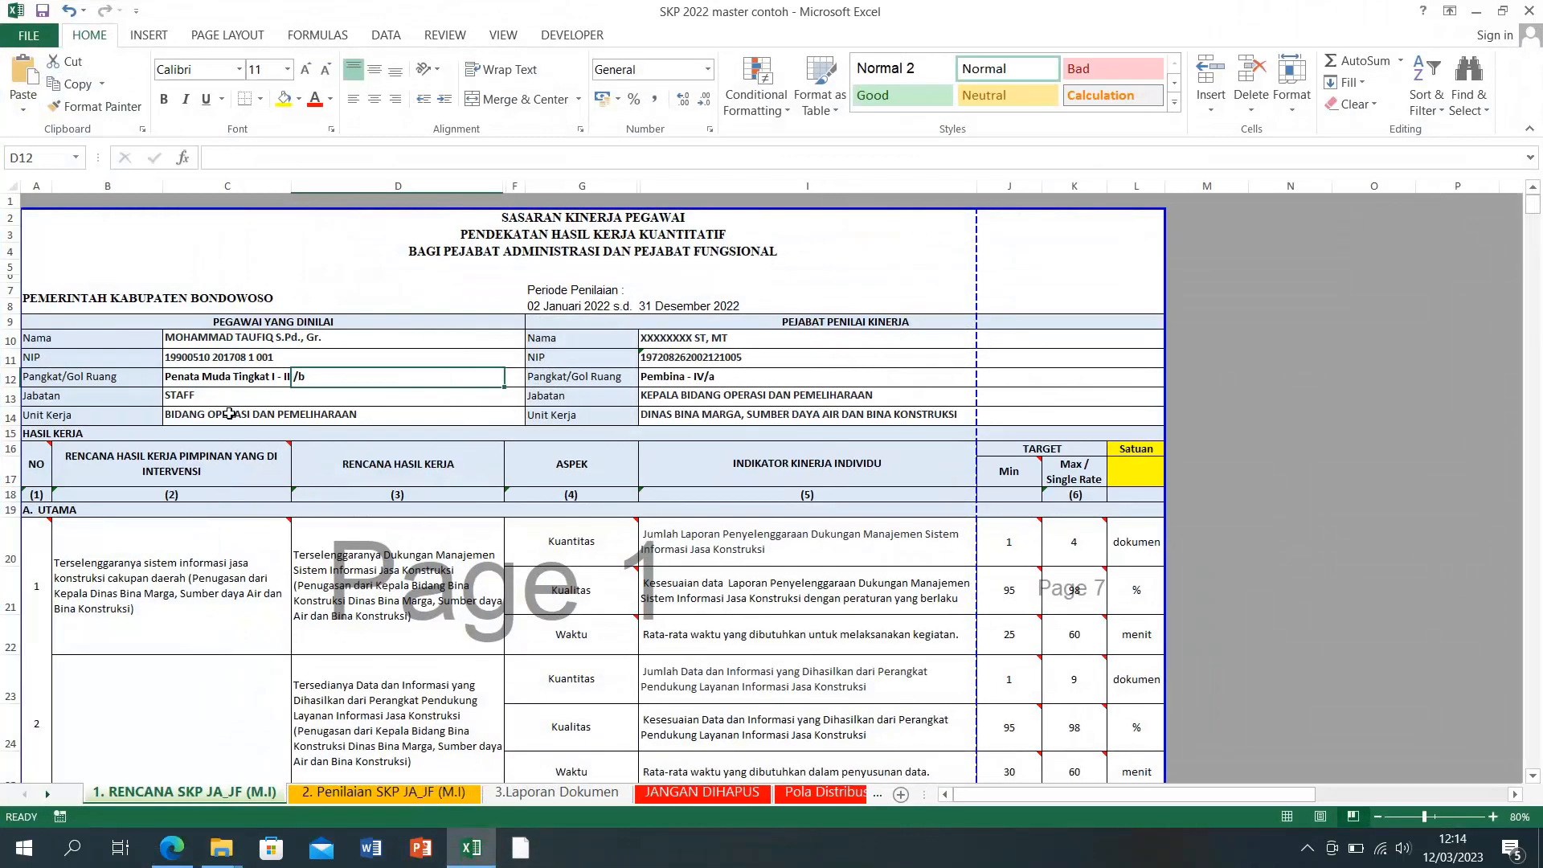
double_click(209, 375)
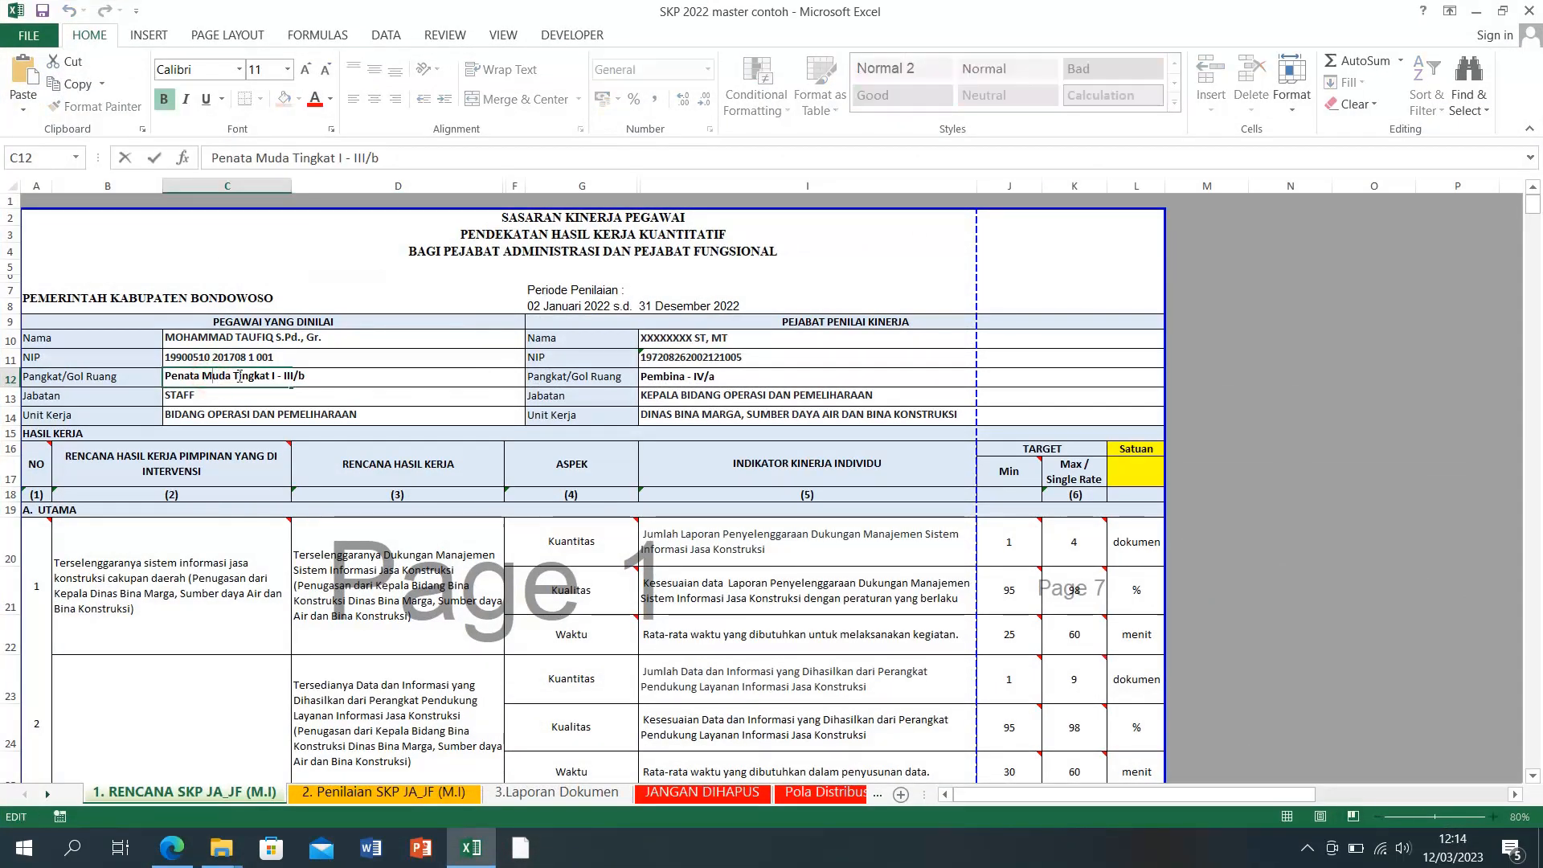
drag(233, 376, 274, 383)
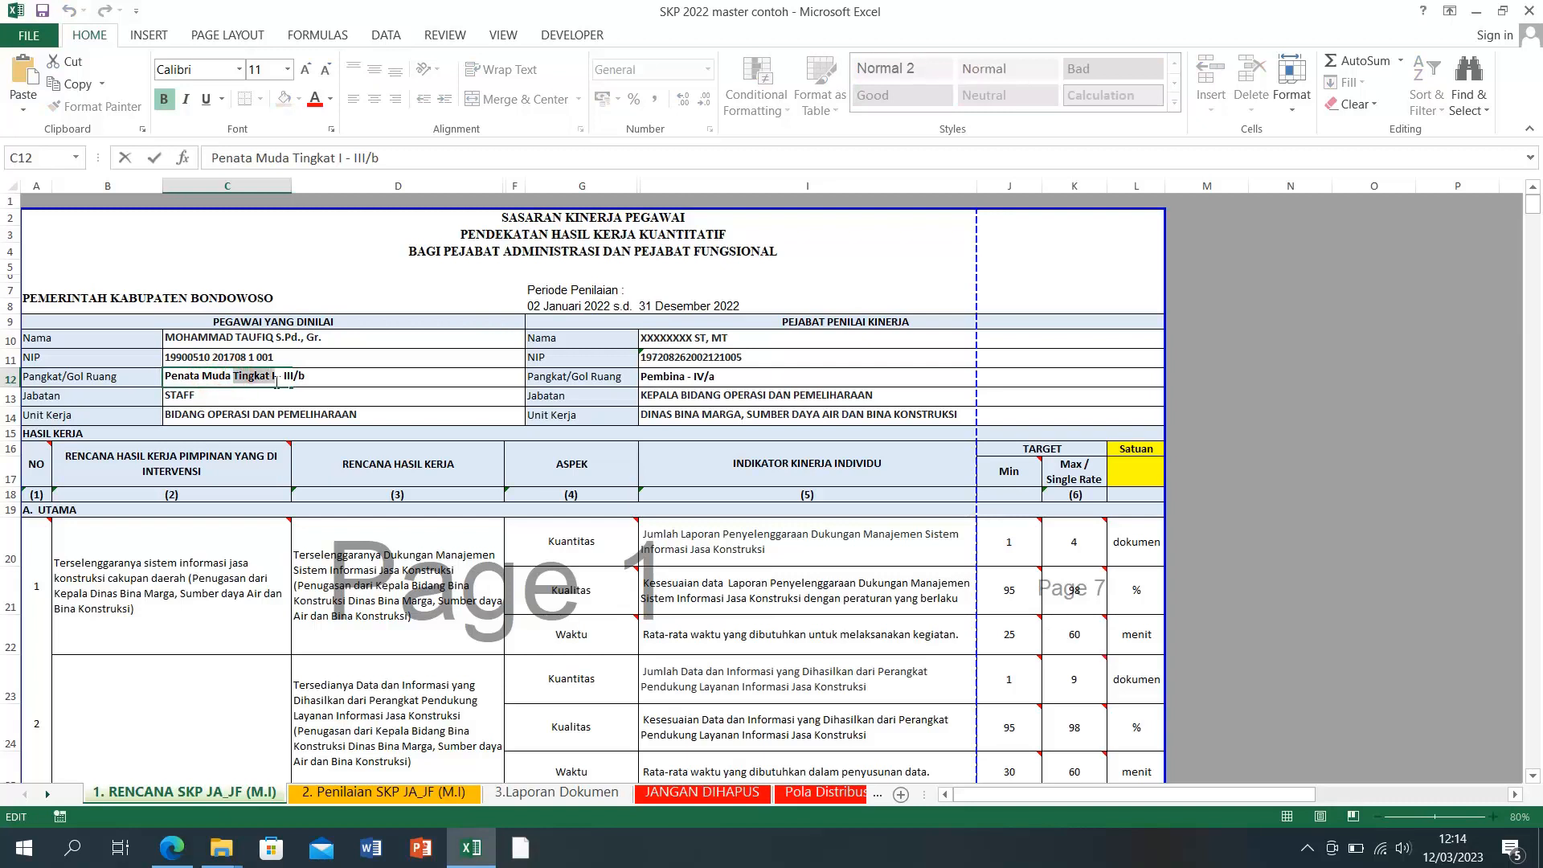
key(BackSpace)
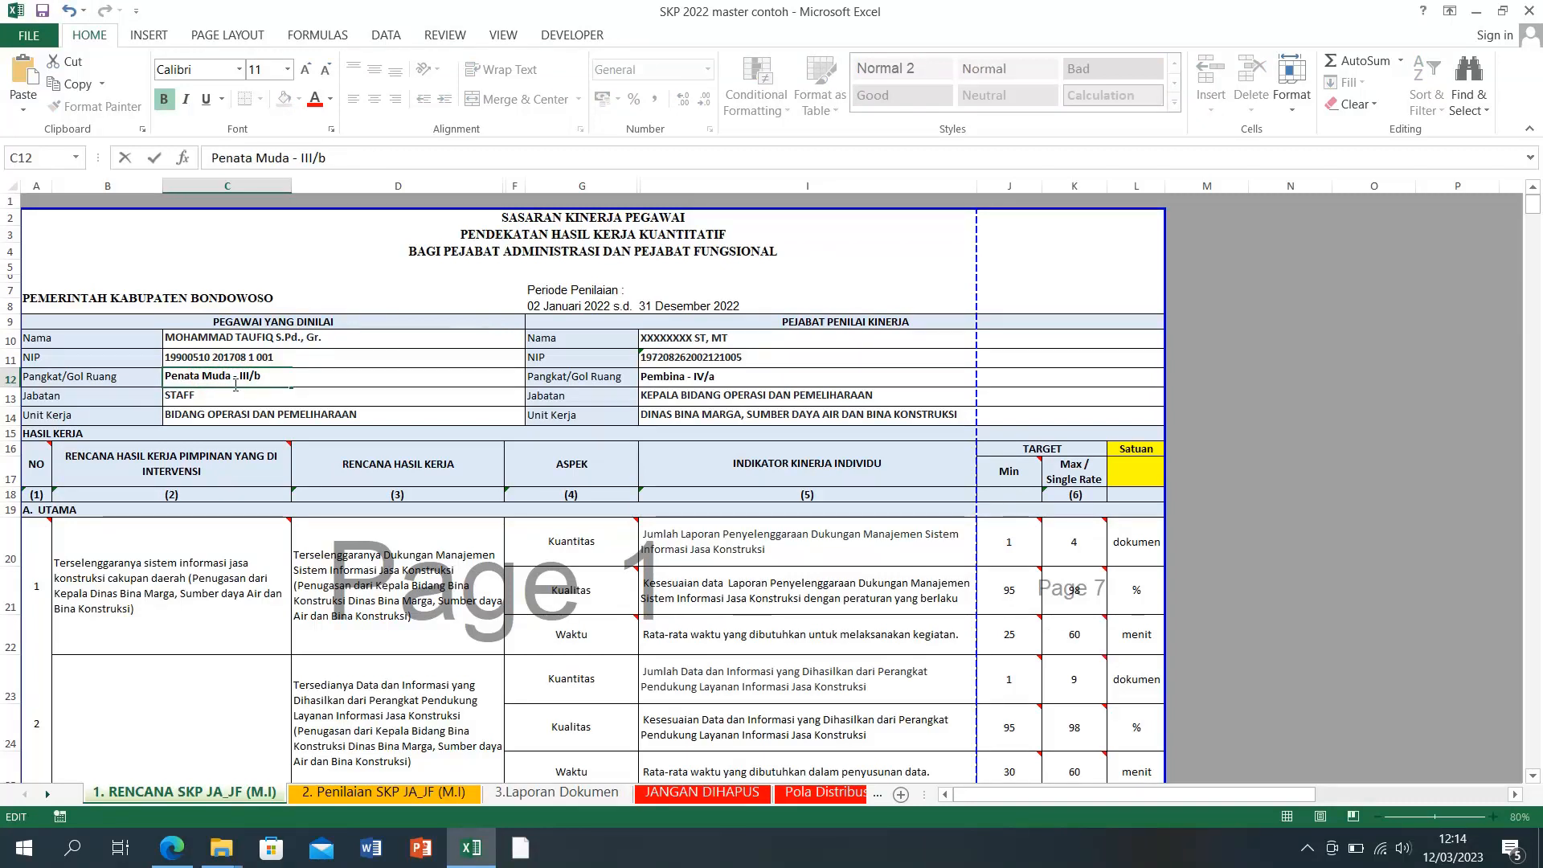
click(266, 383)
key(BackSpace)
text(a)
key(Return)
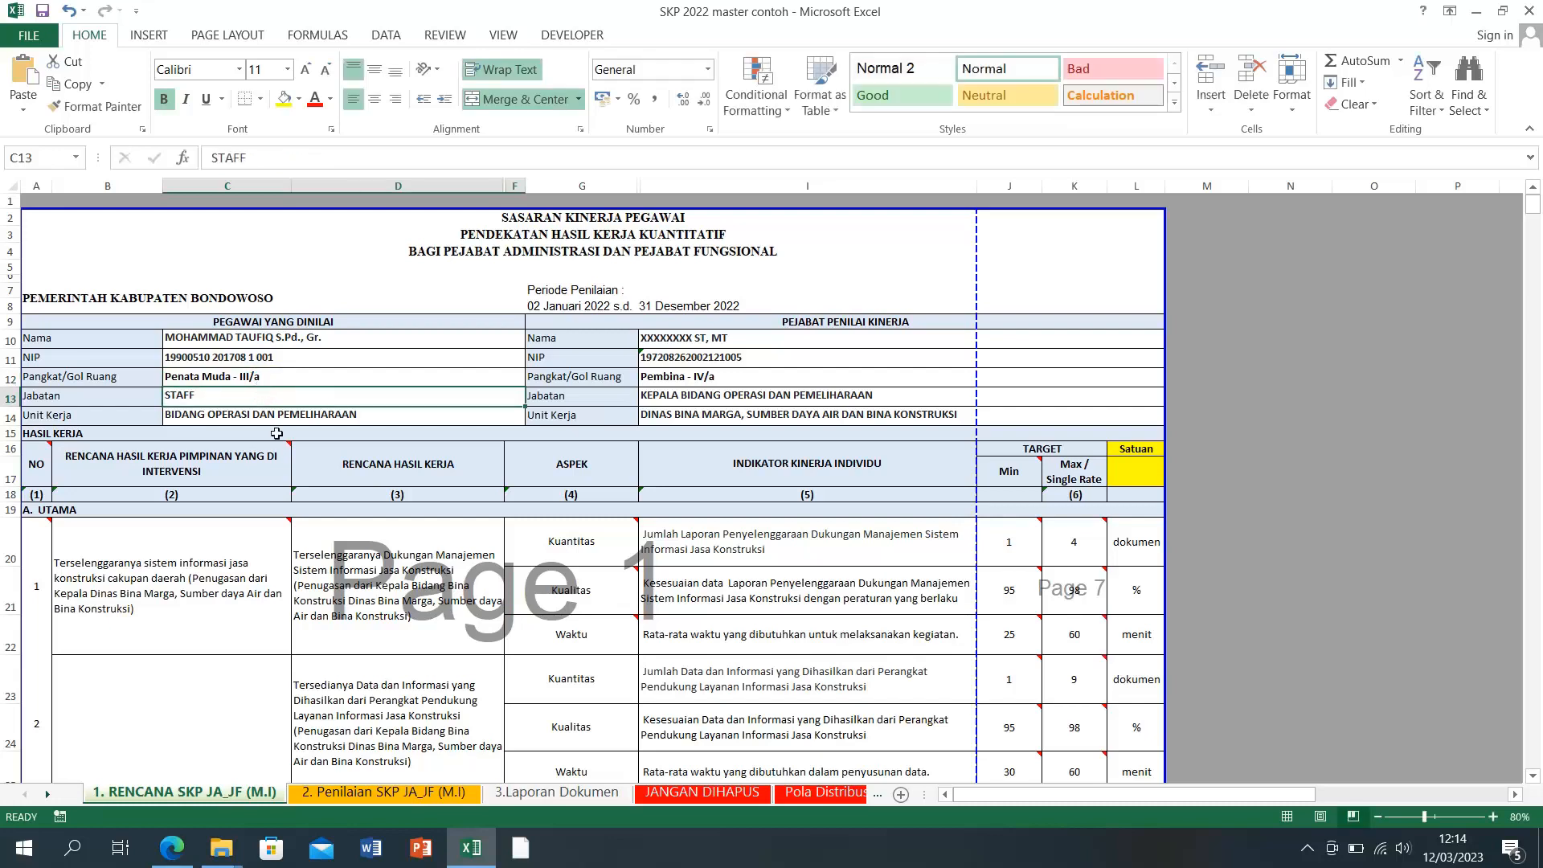
click(475, 857)
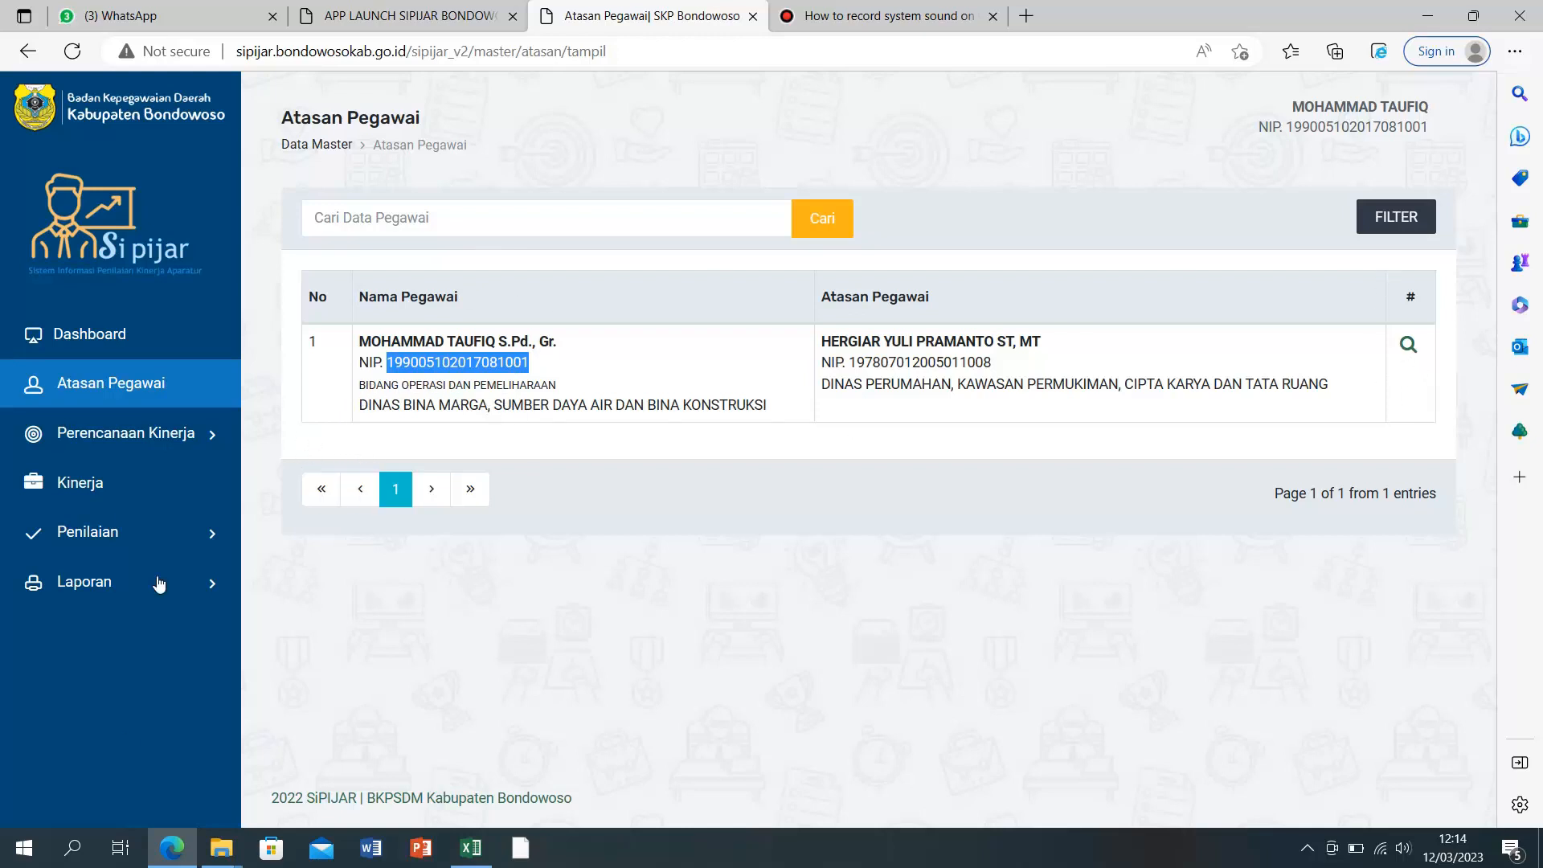
Step: Print the first employee form from Laporan > Laporan Pegawai and select its Jabatan text
click(95, 591)
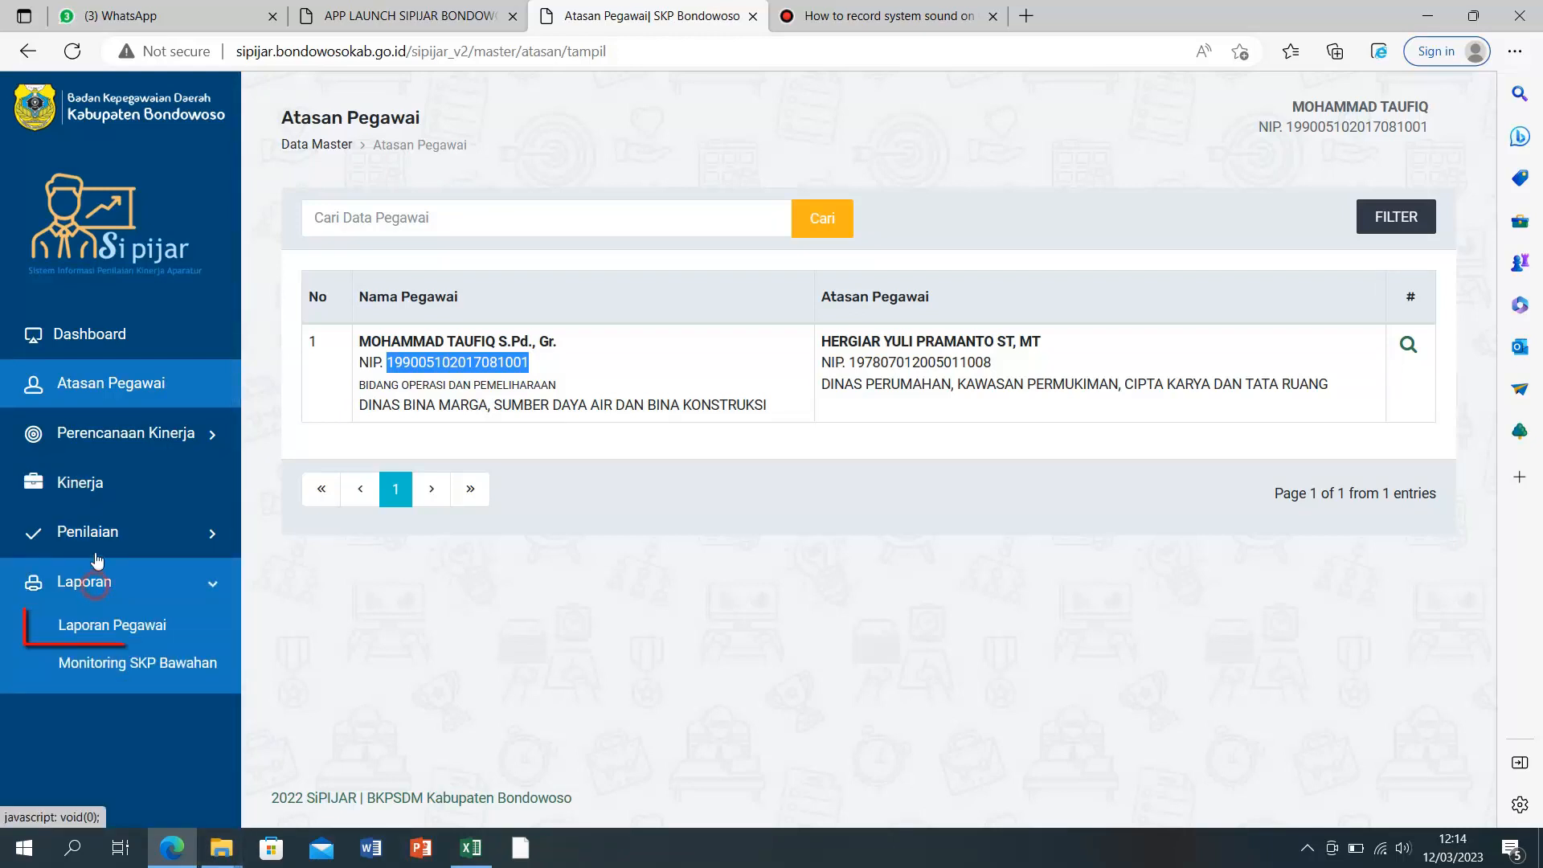
click(94, 634)
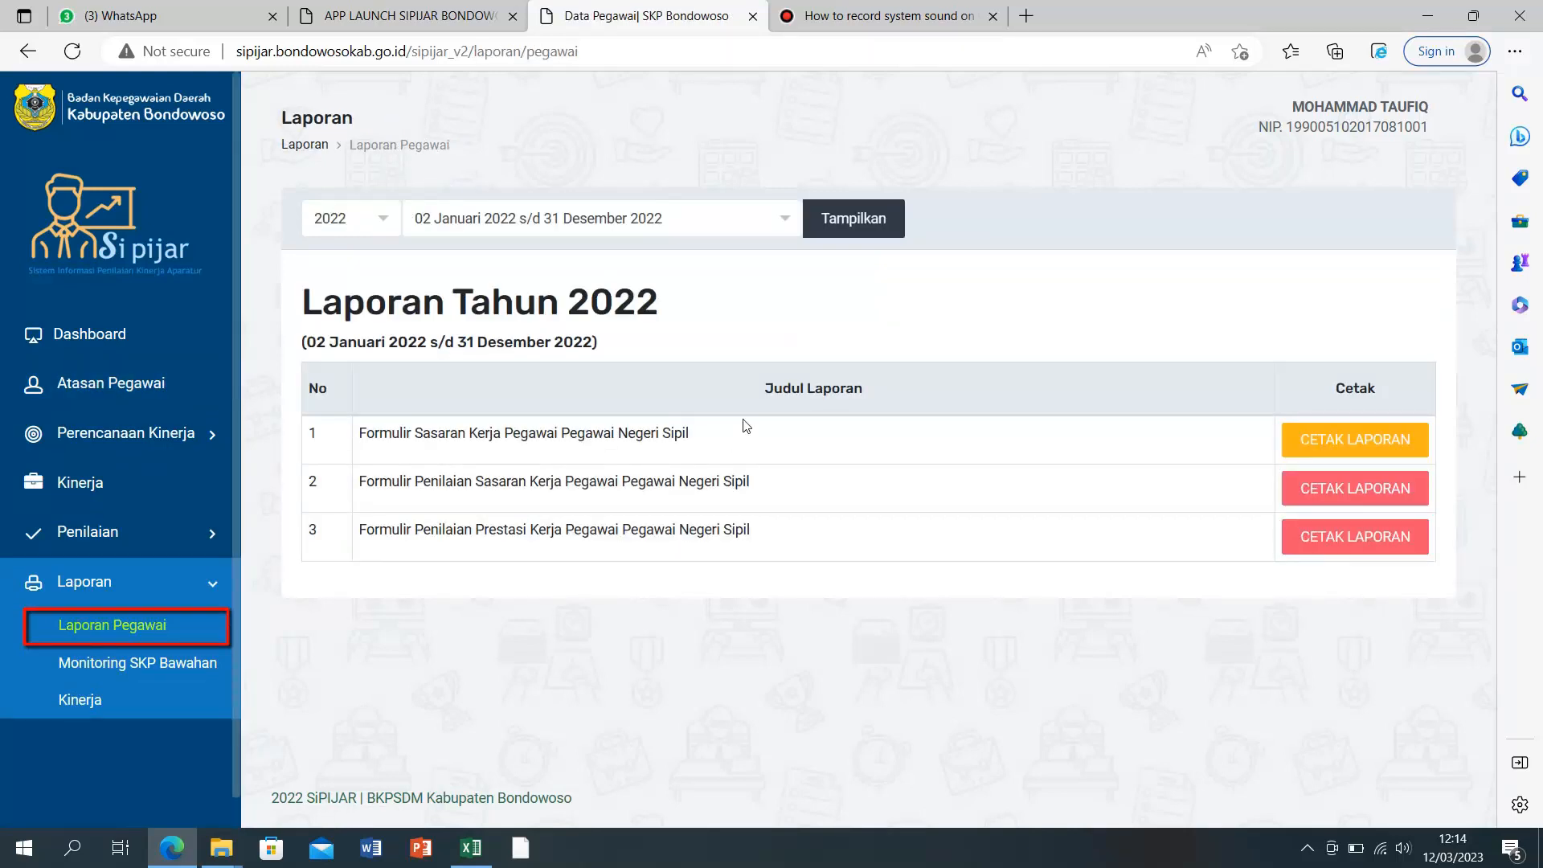
click(1352, 445)
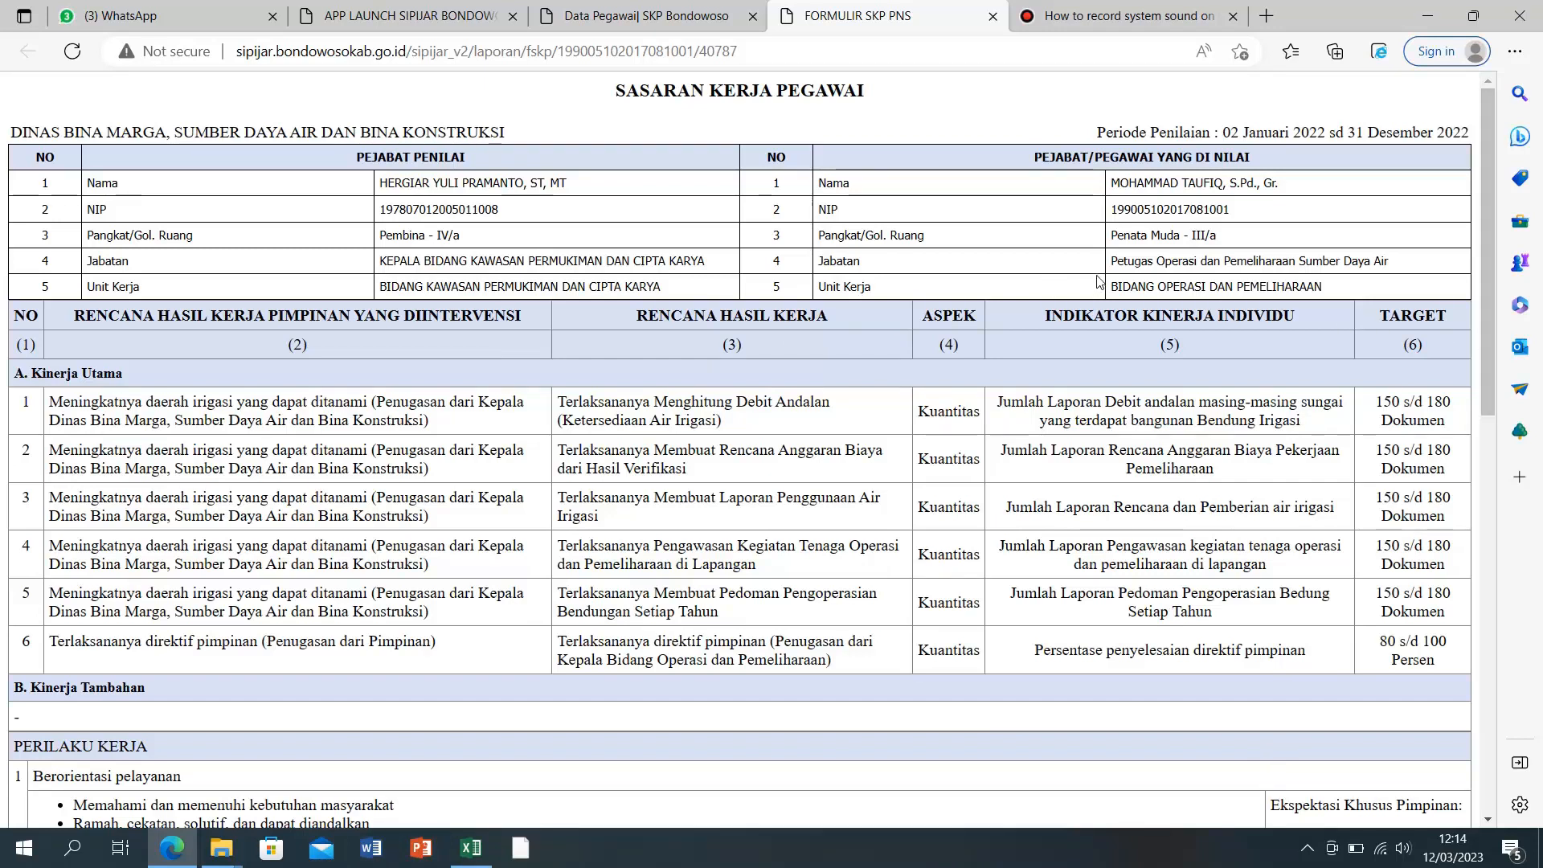
drag(1112, 262, 1392, 273)
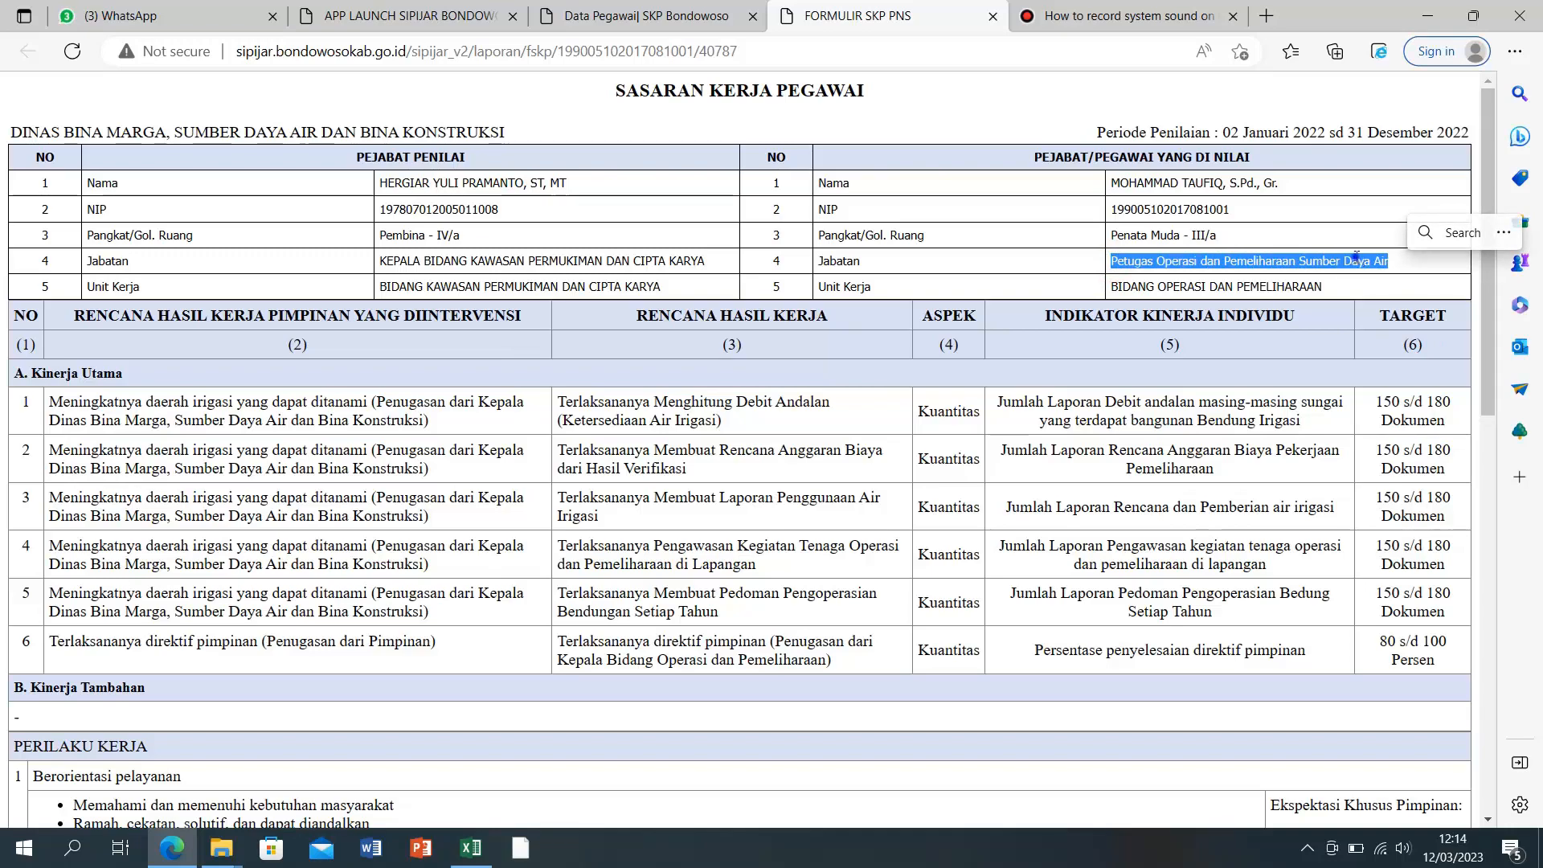
Step: Replace STAFF in C13 with 'Petugas Operasi dan Pemeliharaan Sumber Daya Air' copied from the form
right_click(1378, 264)
click(1242, 271)
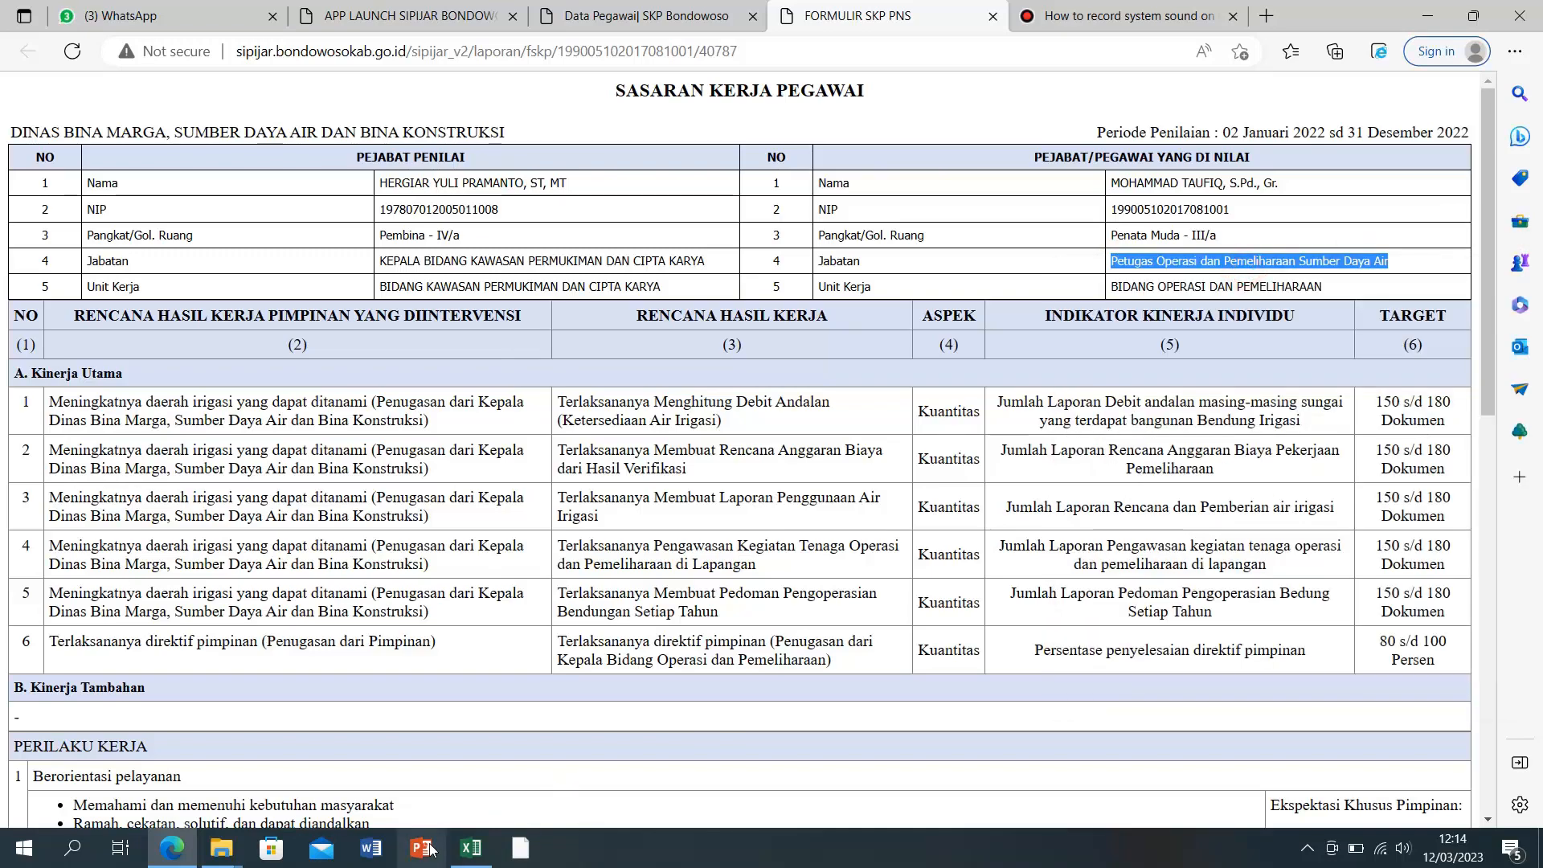
click(470, 848)
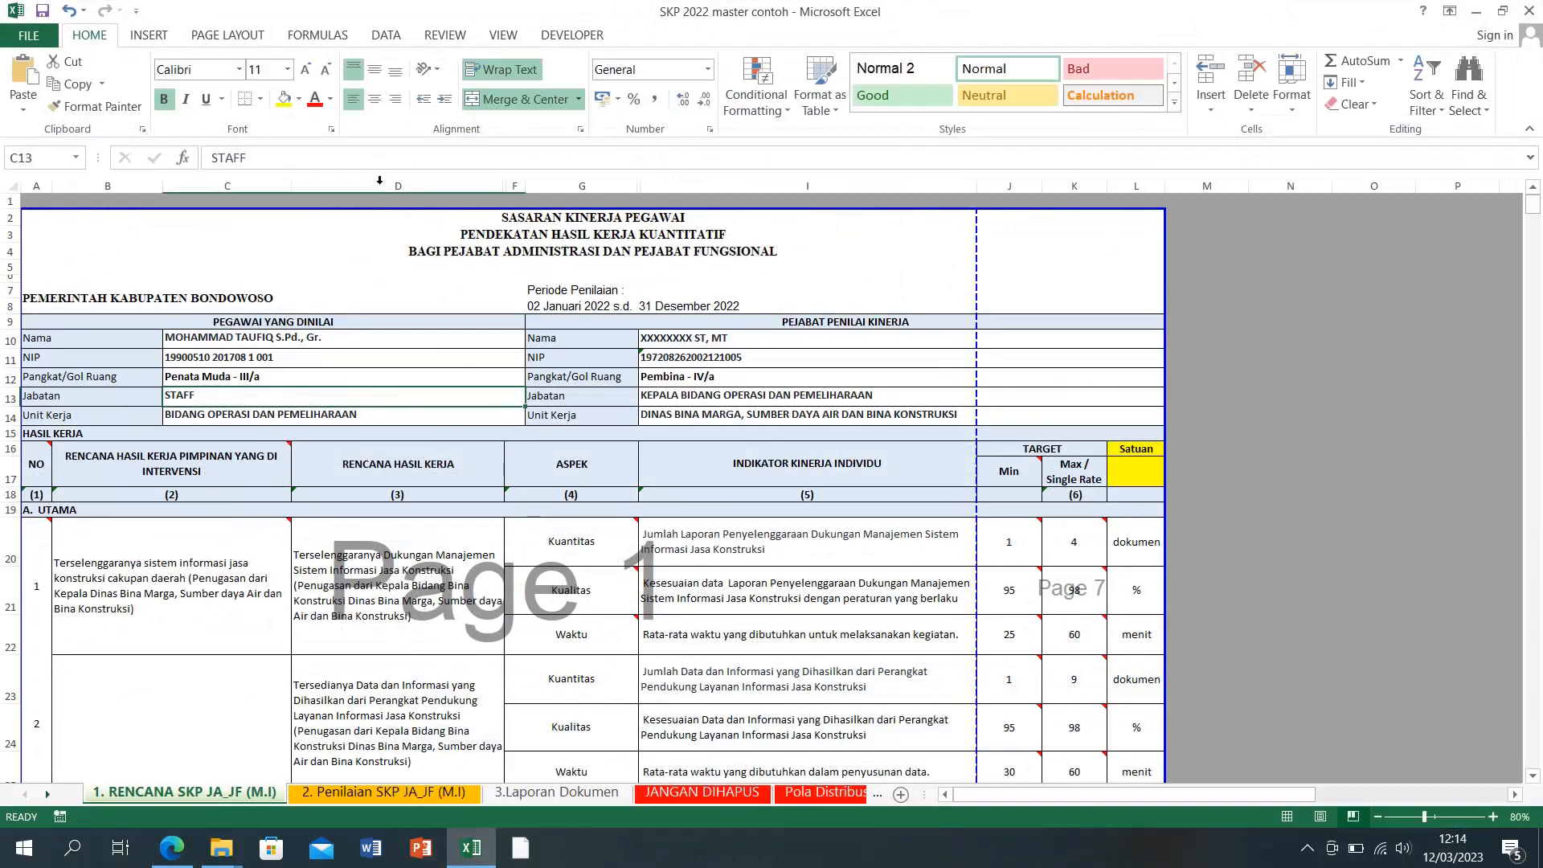
double_click(228, 157)
right_click(229, 157)
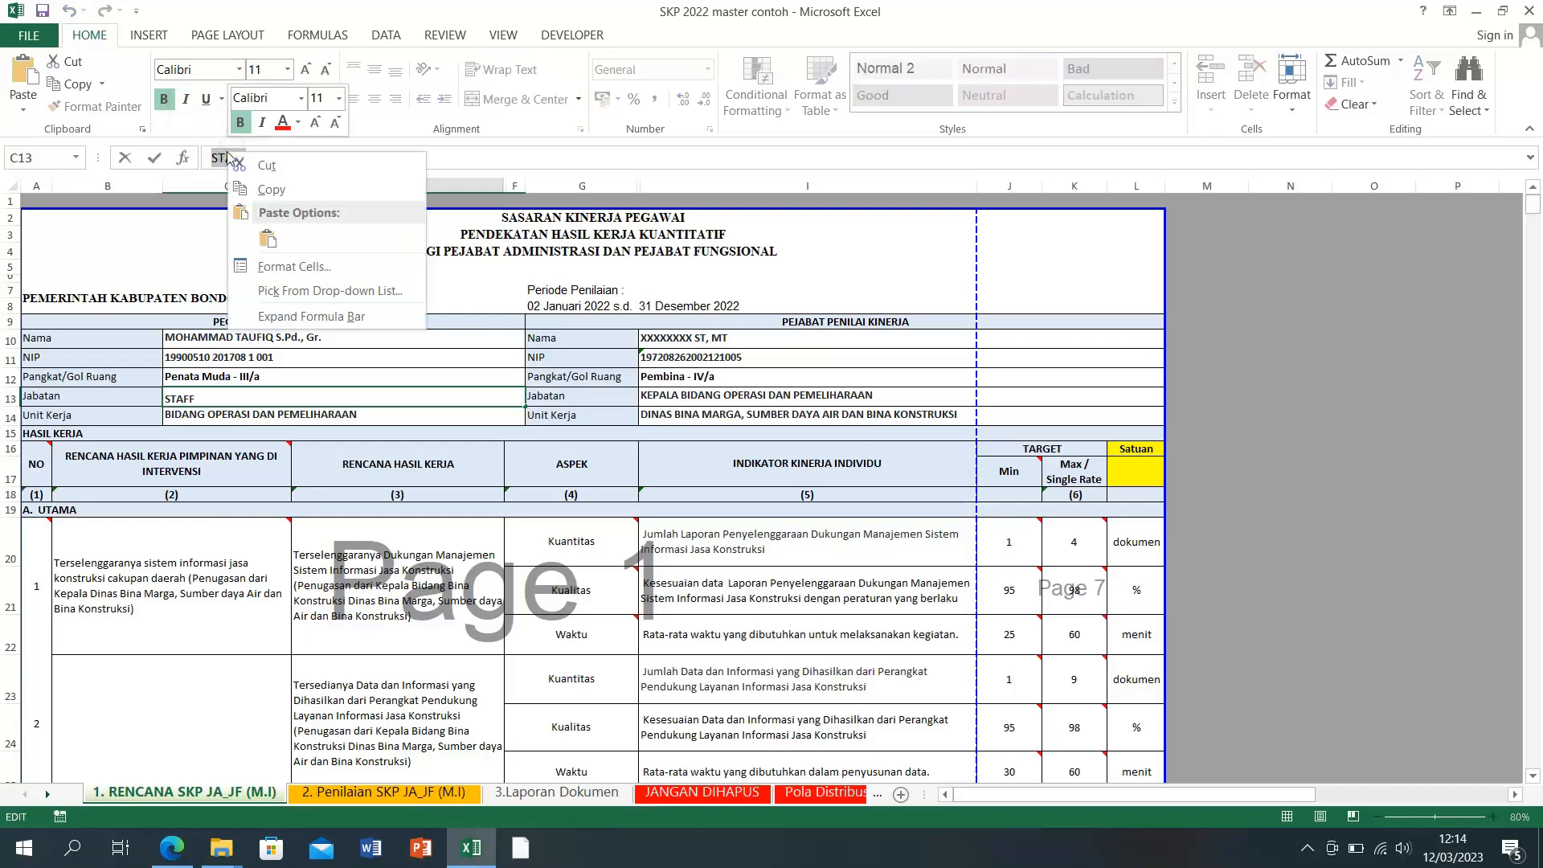
click(273, 233)
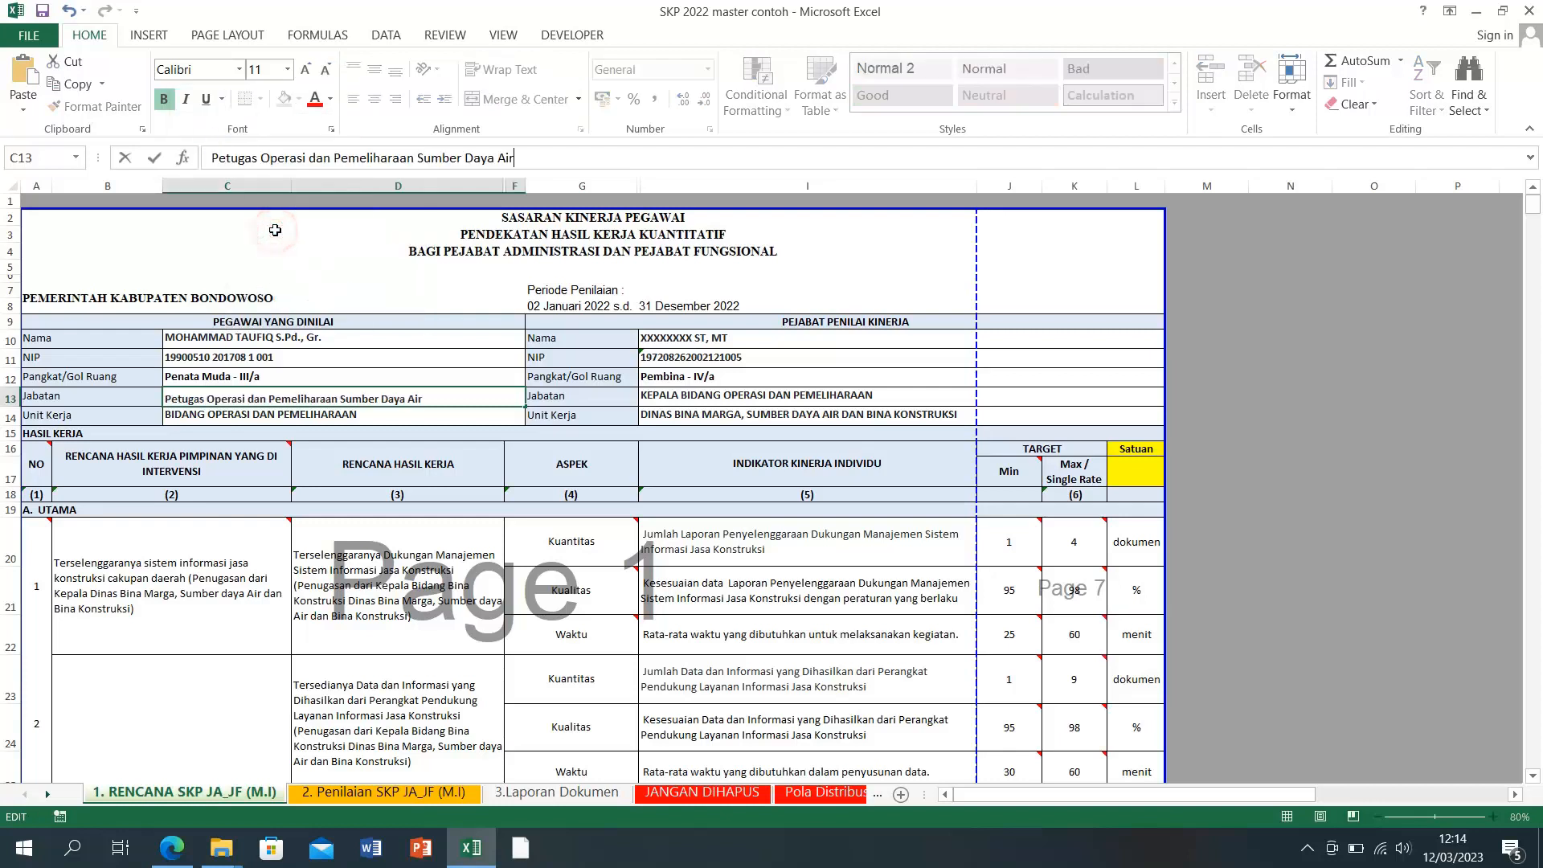
click(379, 478)
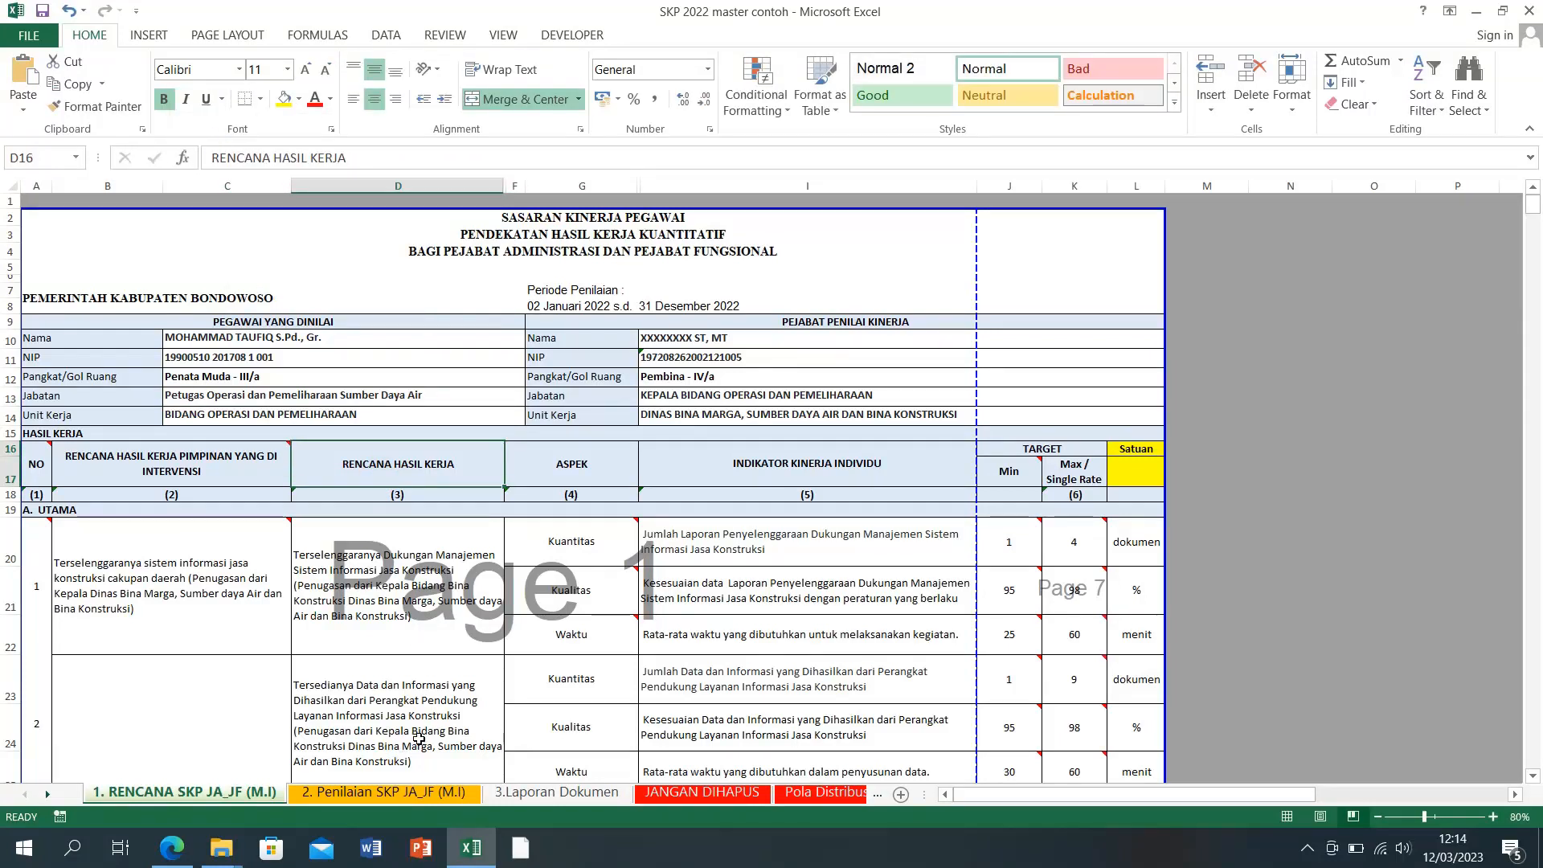
Step: Check work unit cell C14 against the SIPIJAR form, then select appraiser cell I10
click(237, 422)
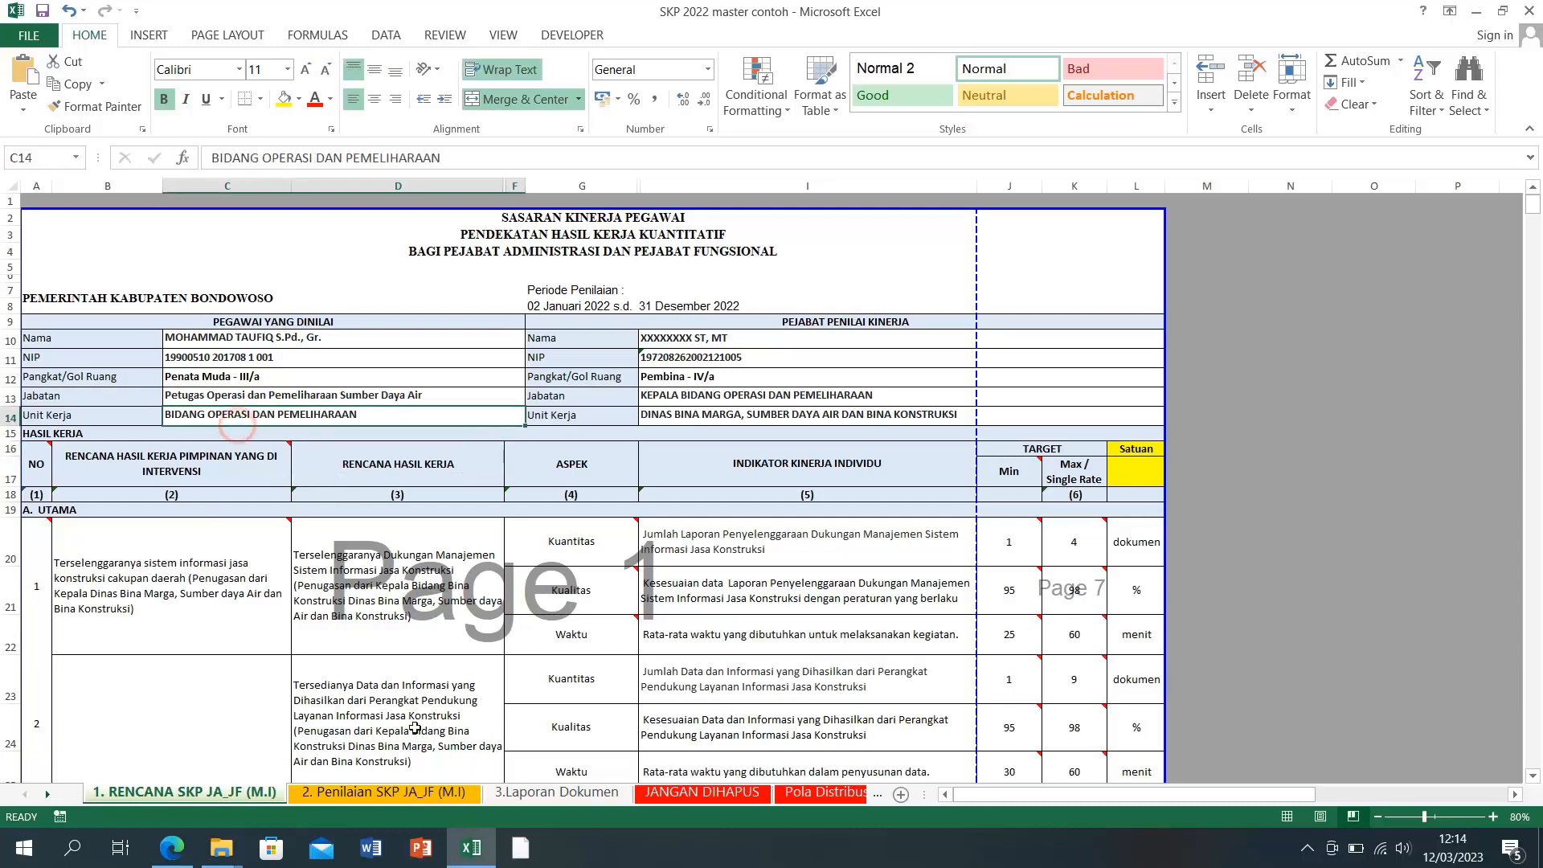
click(474, 853)
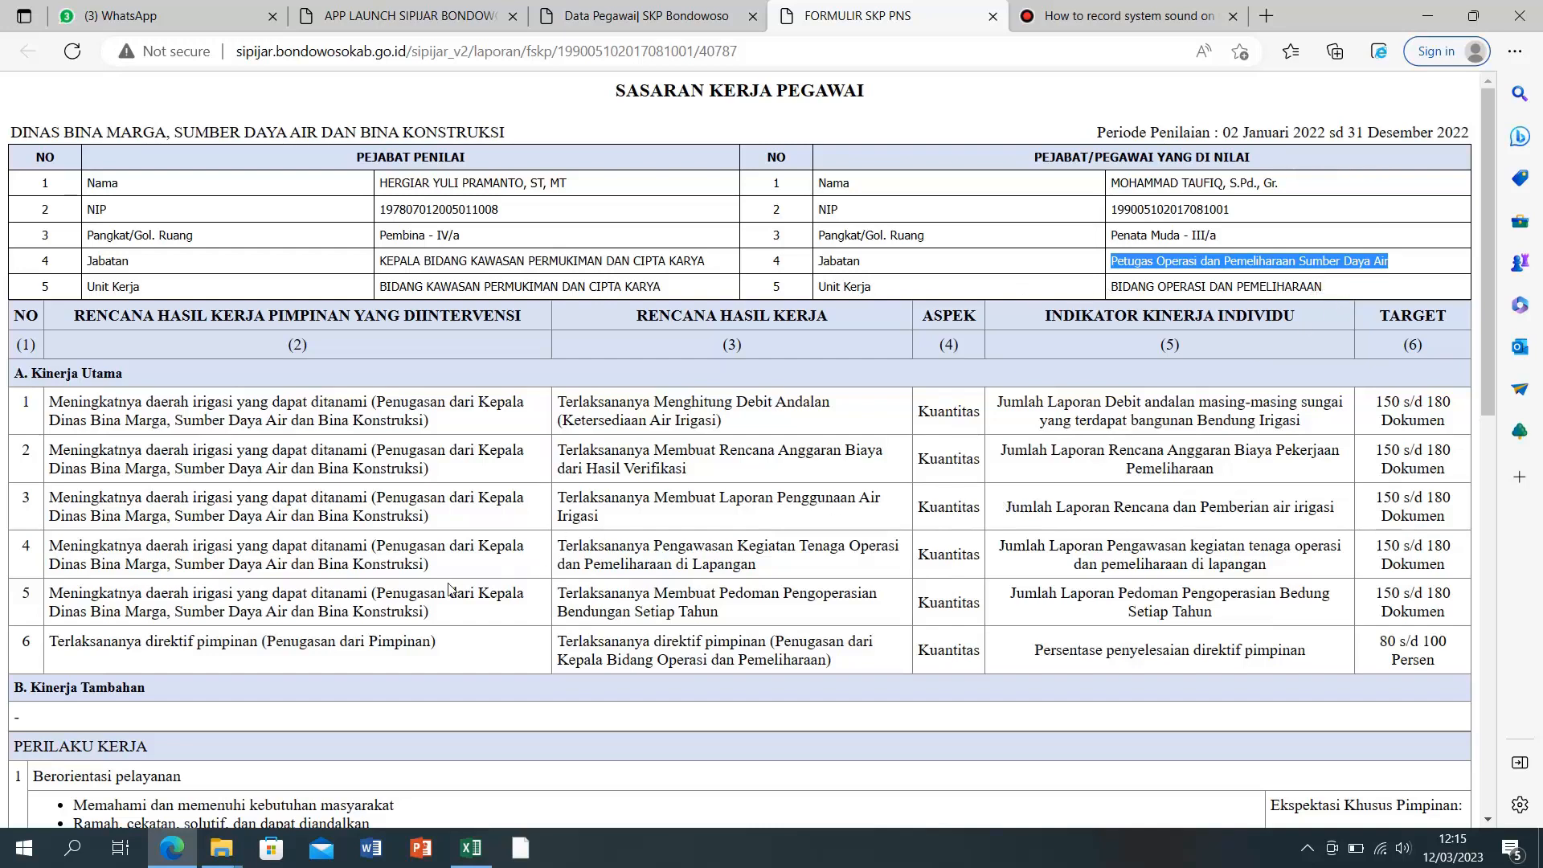
click(466, 850)
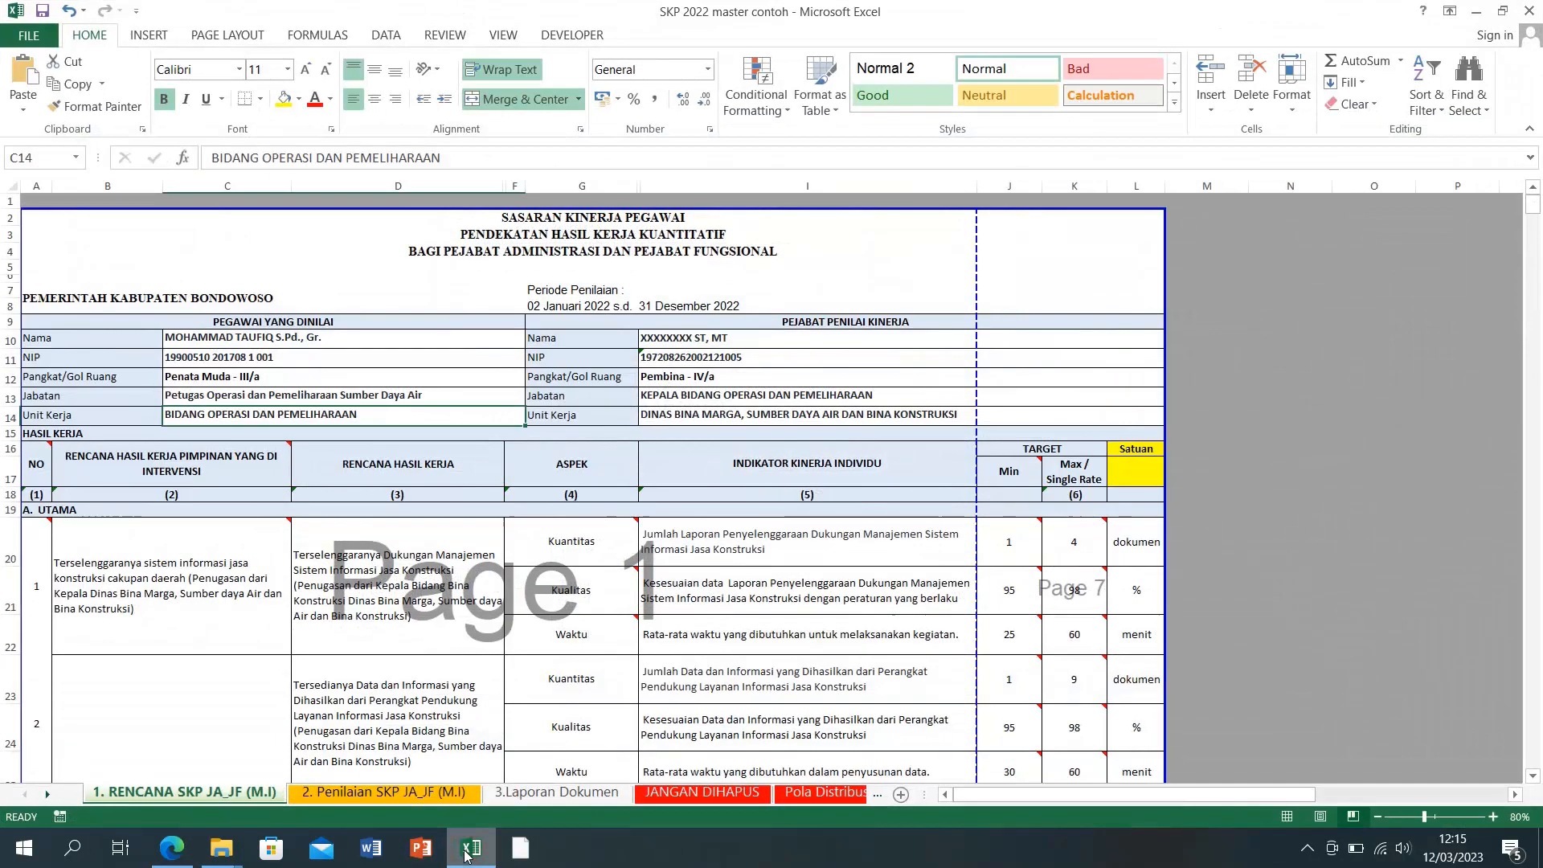
click(658, 338)
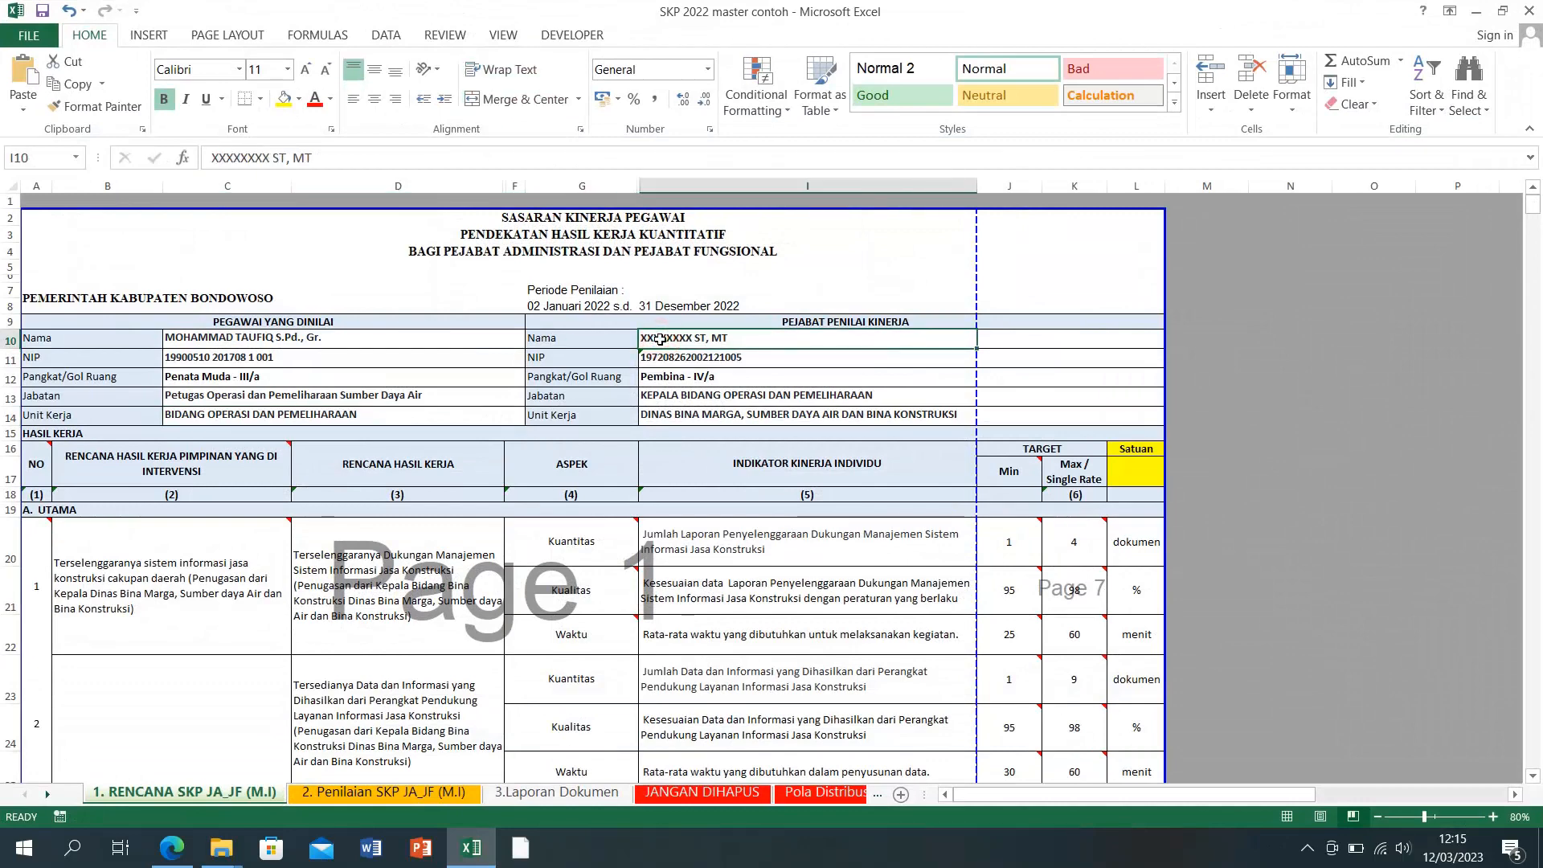
Step: Replace the placeholder appraiser name in I10 with the official's name copied from the SIPIJAR form
key(alt+Tab)
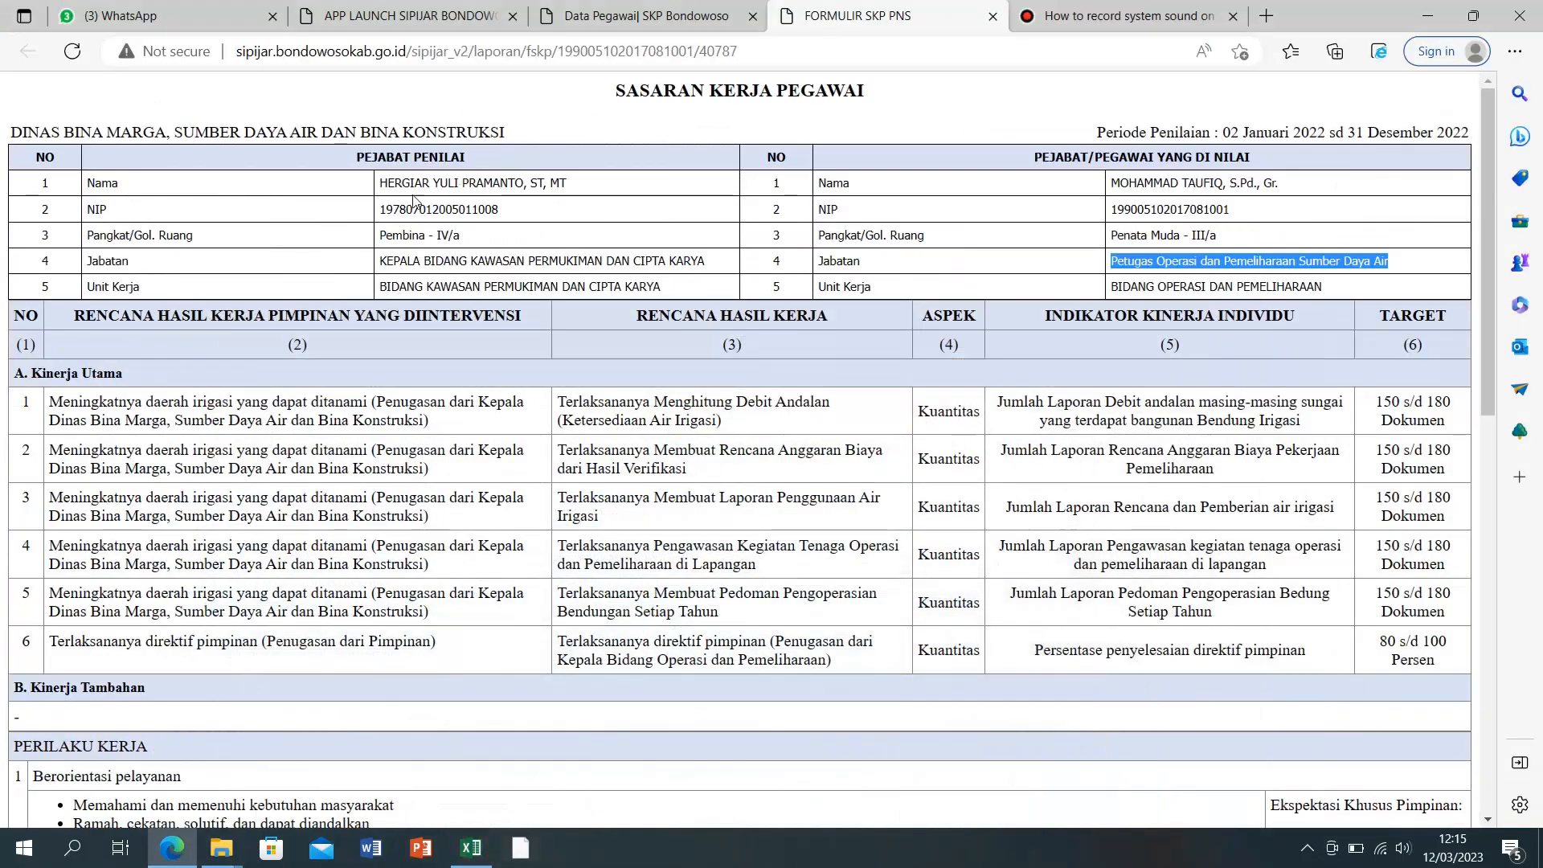
drag(379, 193, 560, 186)
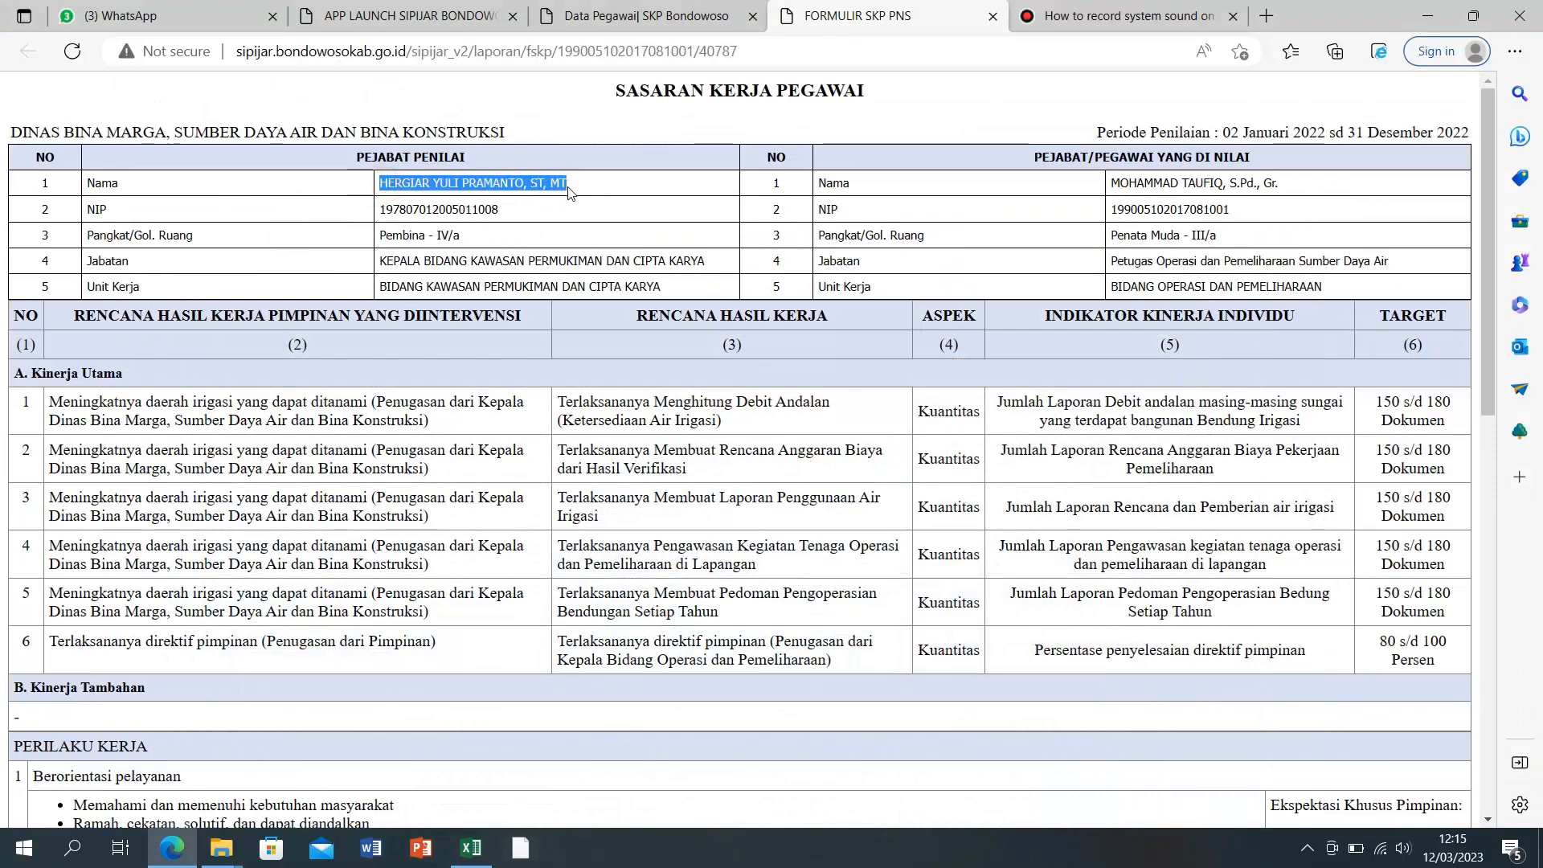
right_click(567, 186)
click(594, 195)
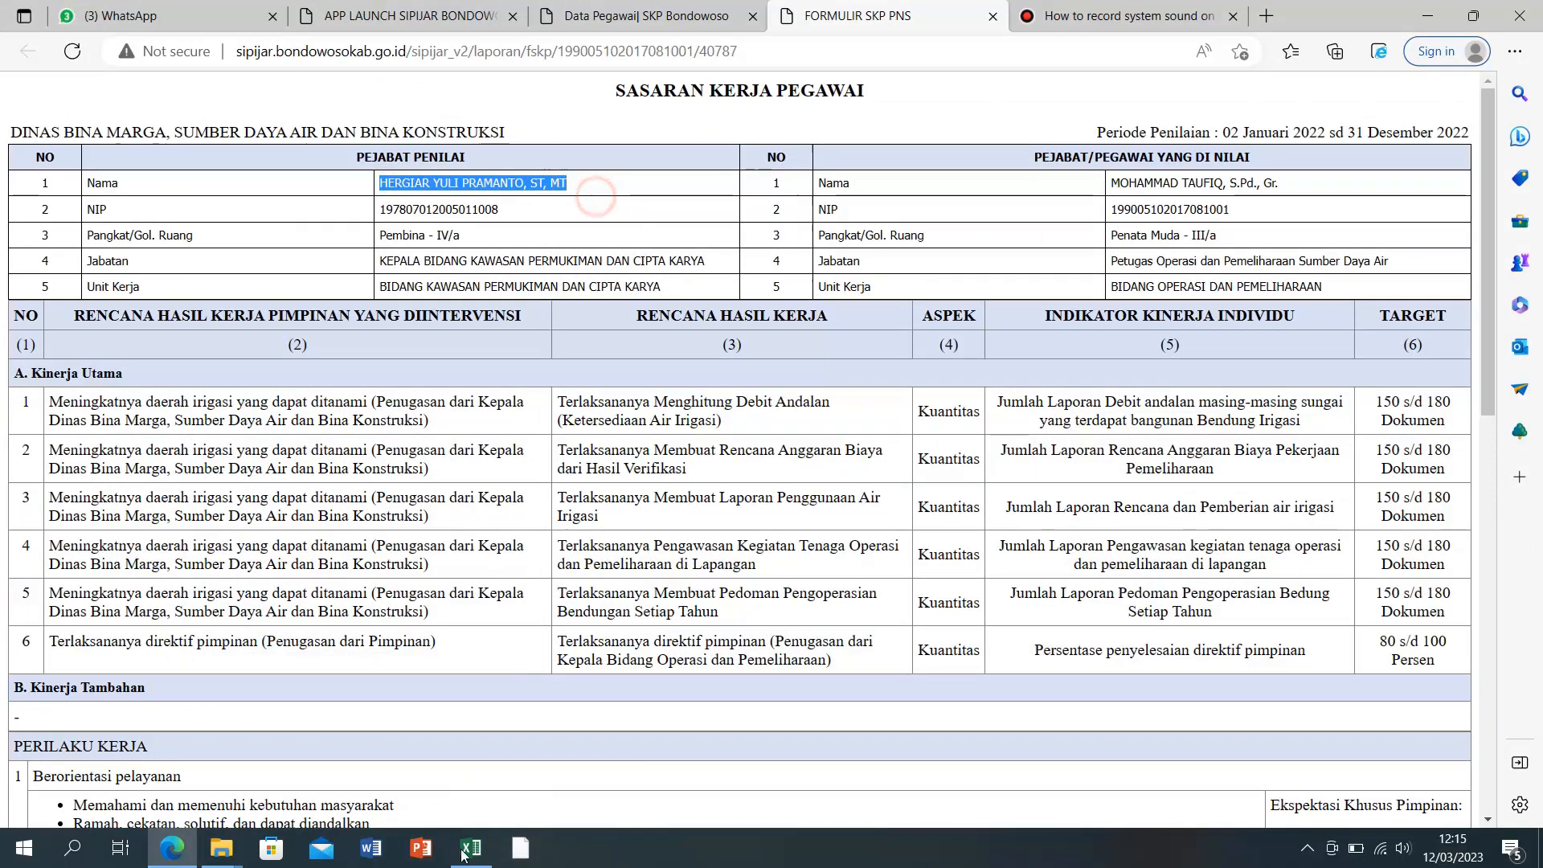
click(463, 854)
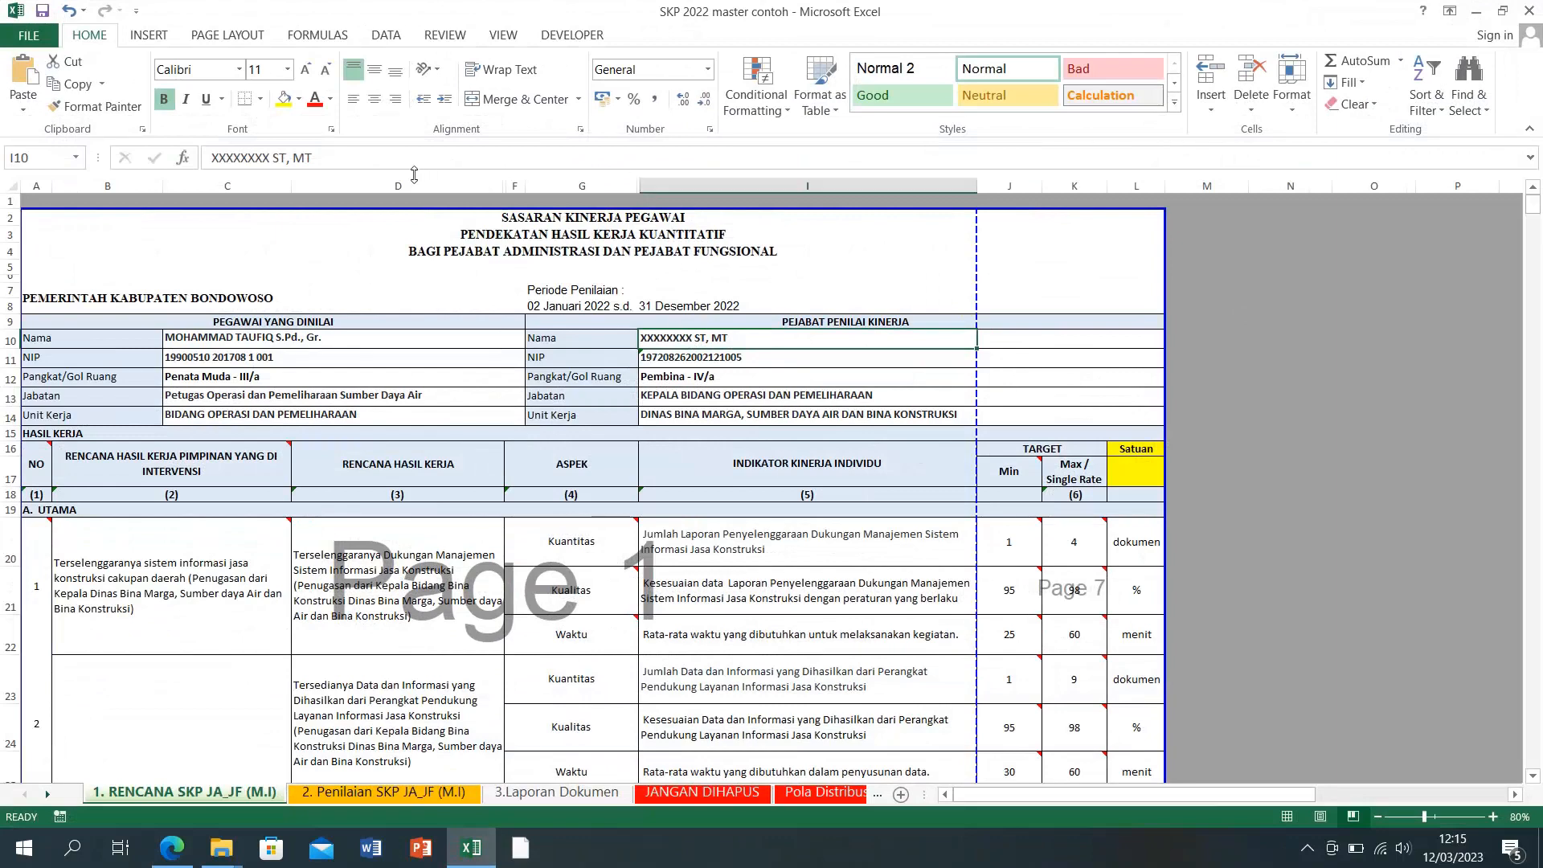
drag(314, 159, 207, 161)
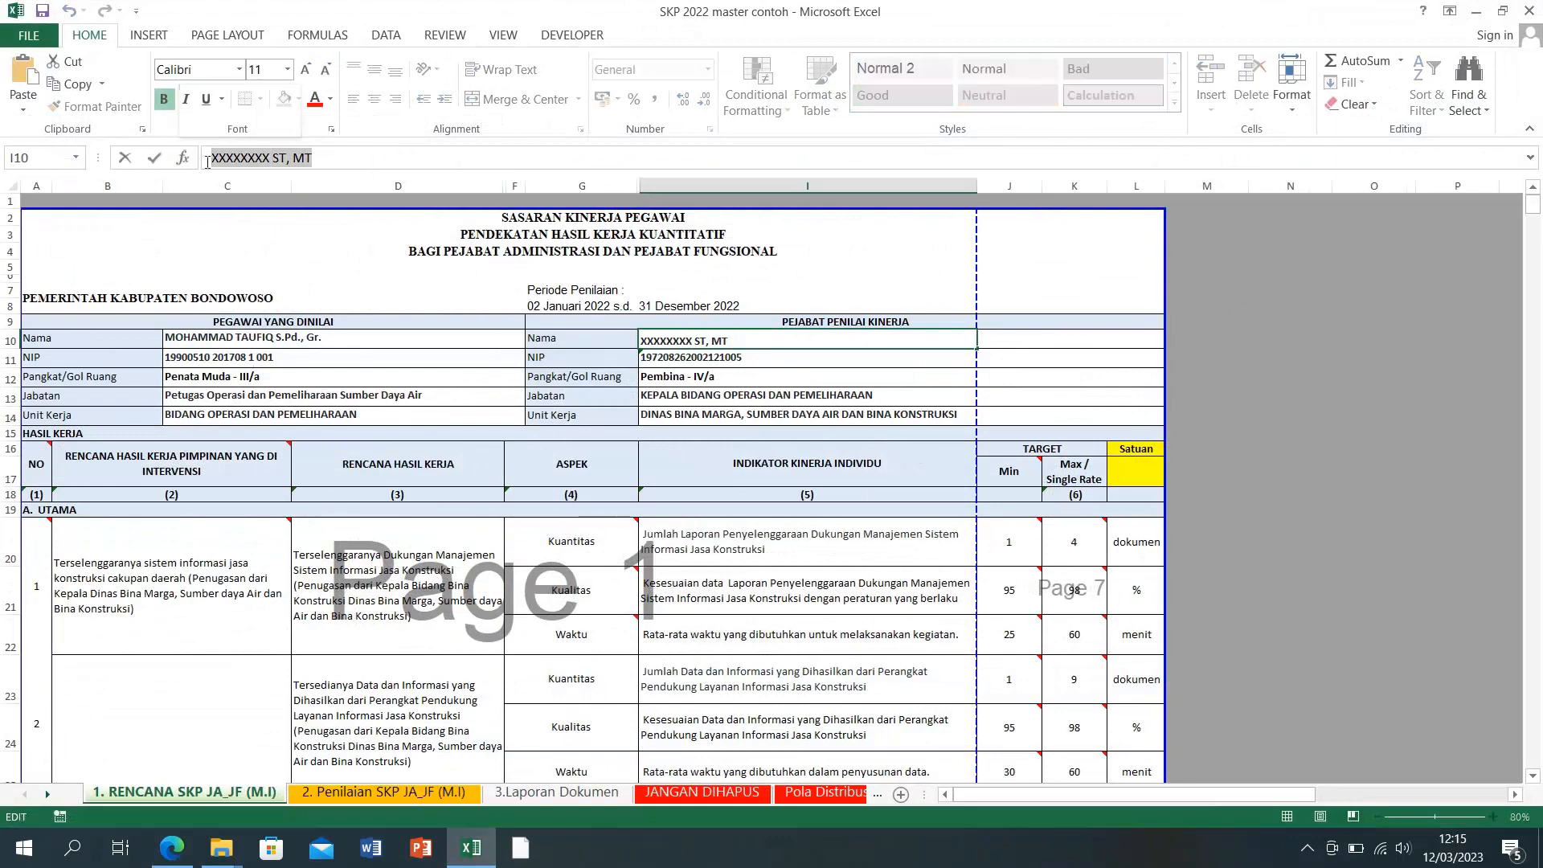
key(ctrl+v)
key(Return)
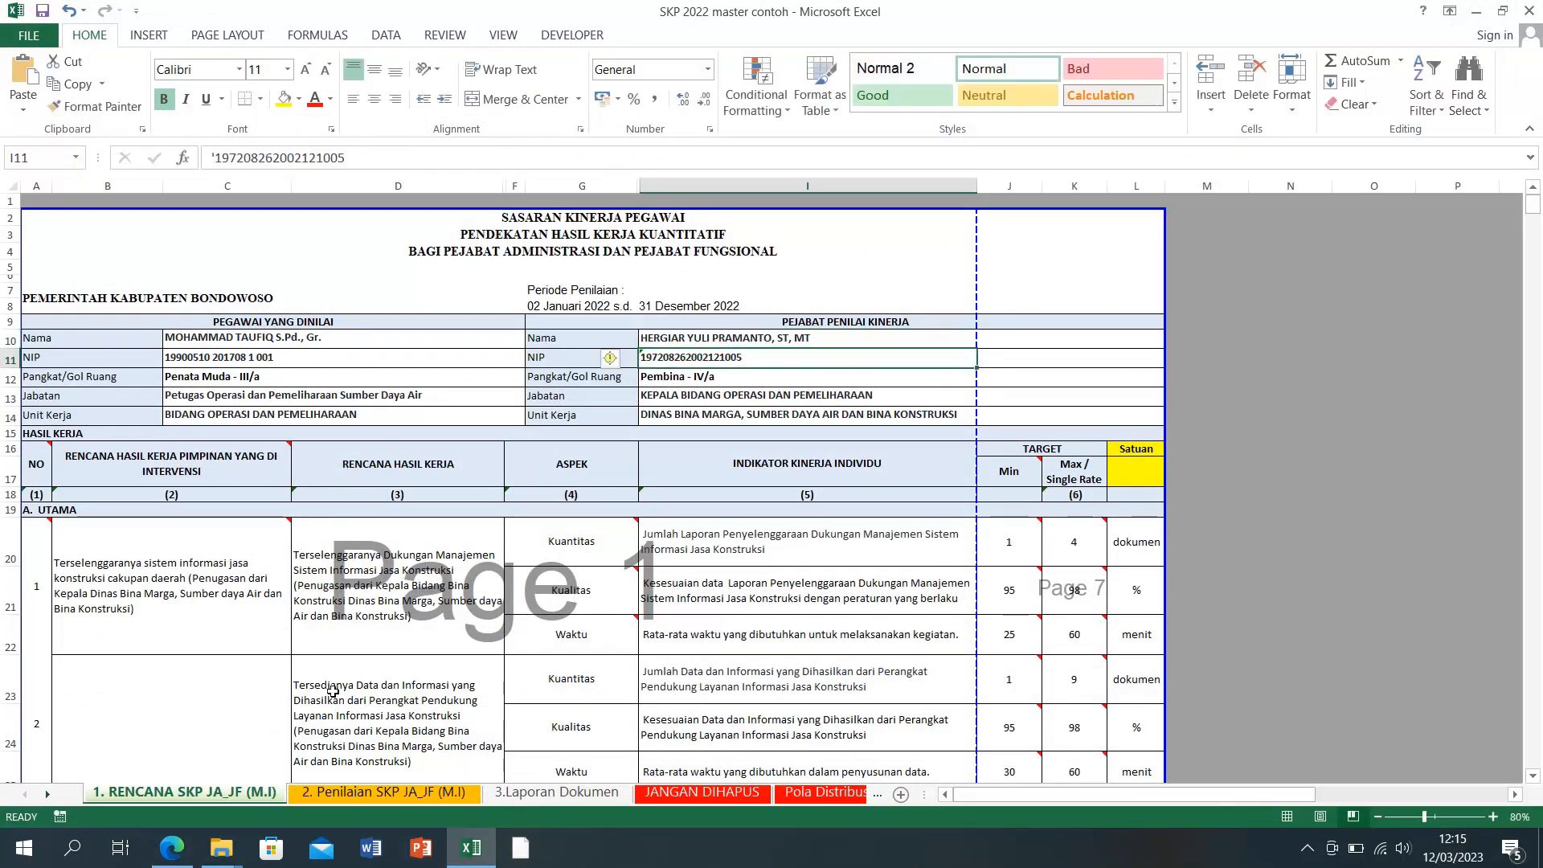
Step: Paste the assessing official's NIP from the form into I11 and separate its digit groups with spaces
key(alt+Tab)
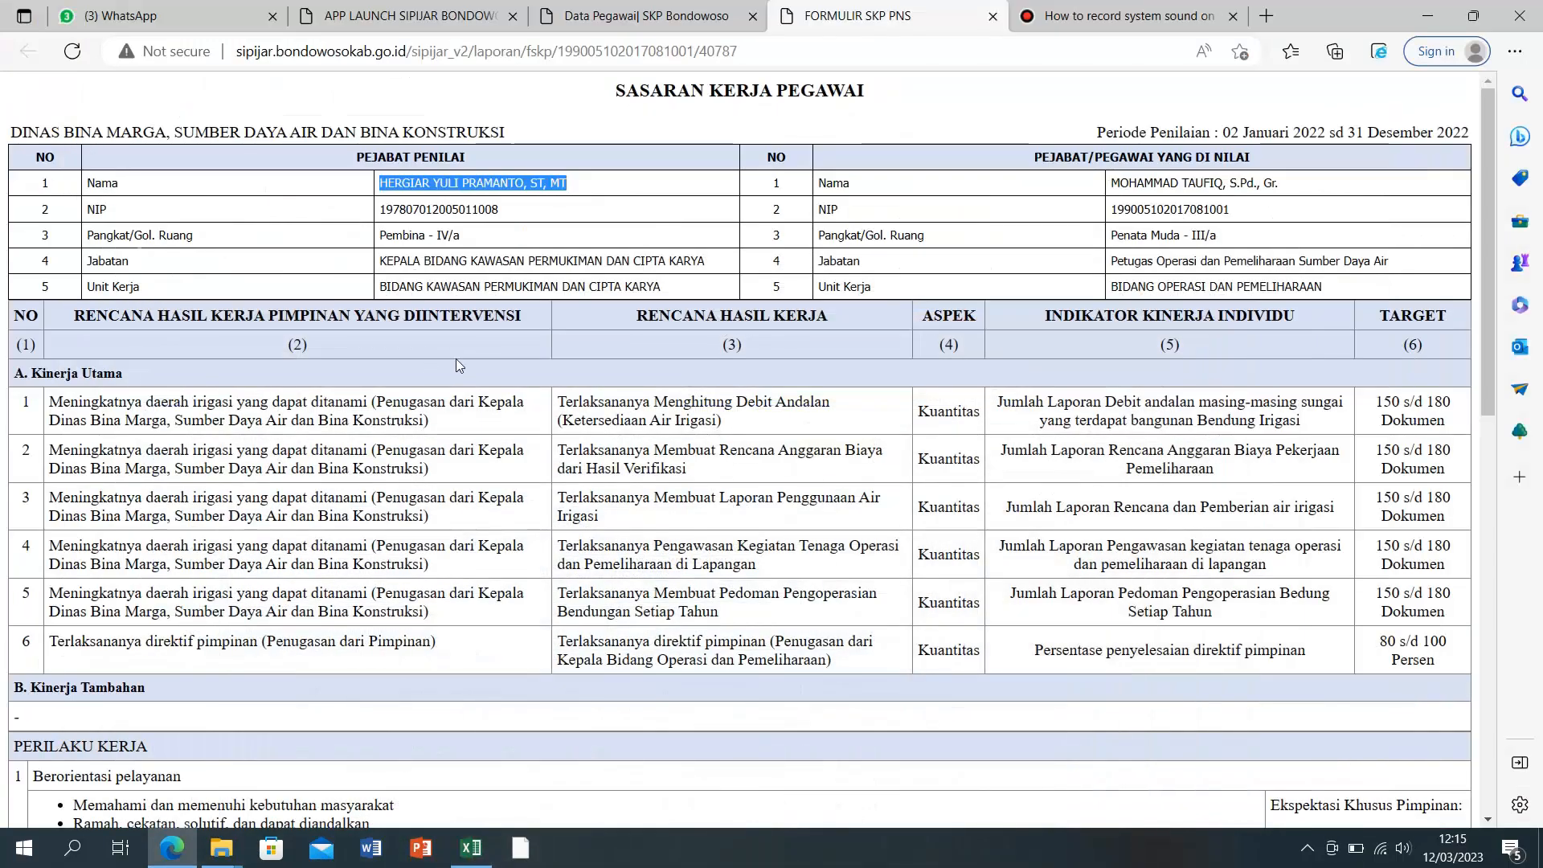
double_click(383, 209)
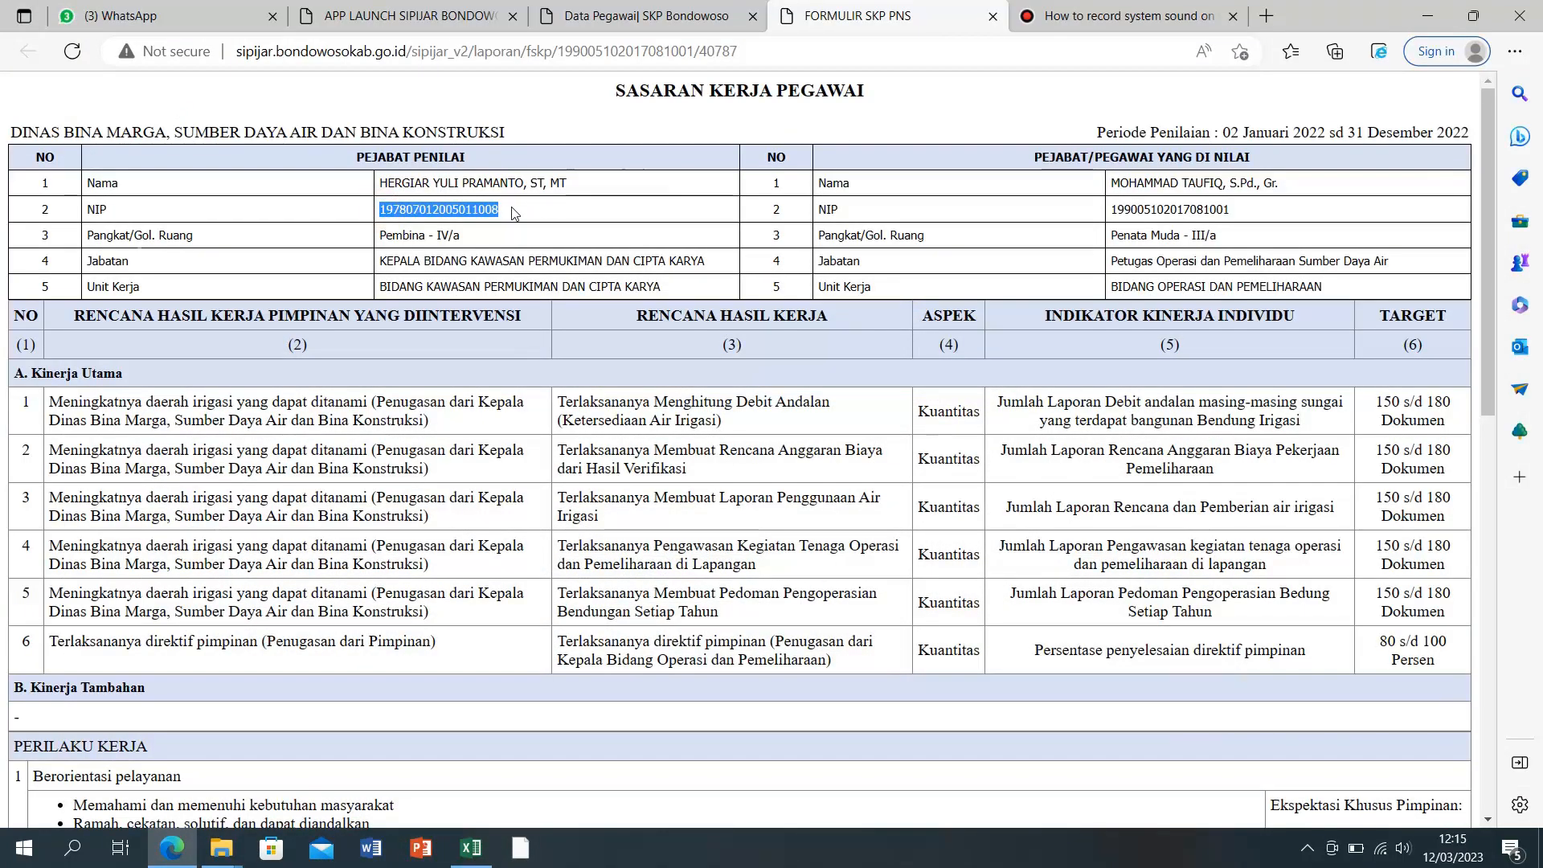
right_click(491, 213)
click(529, 233)
key(alt+Tab)
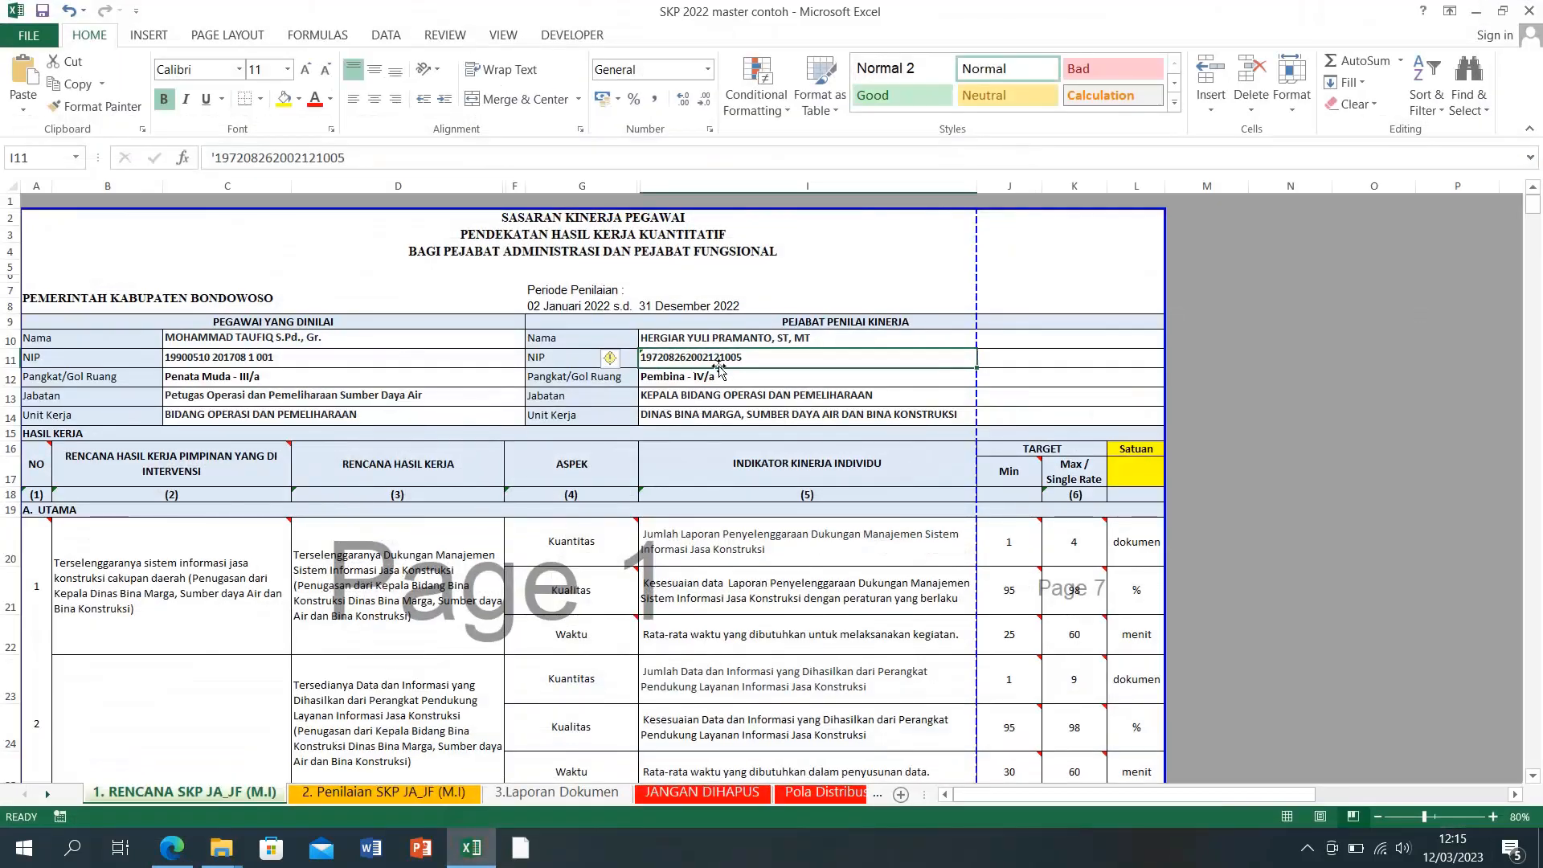
drag(394, 159, 224, 158)
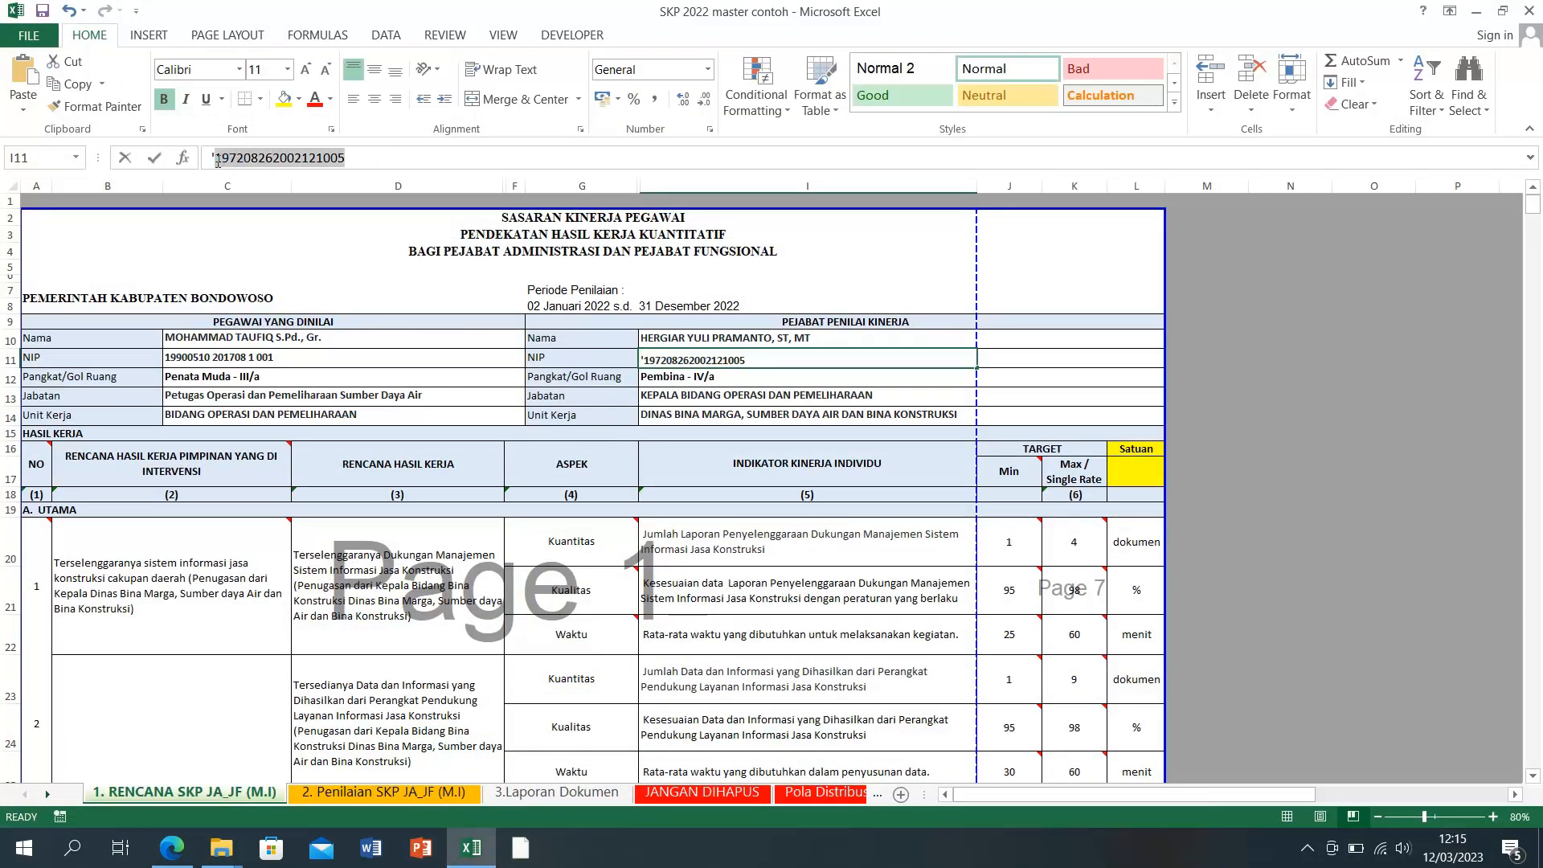
key(ctrl+v)
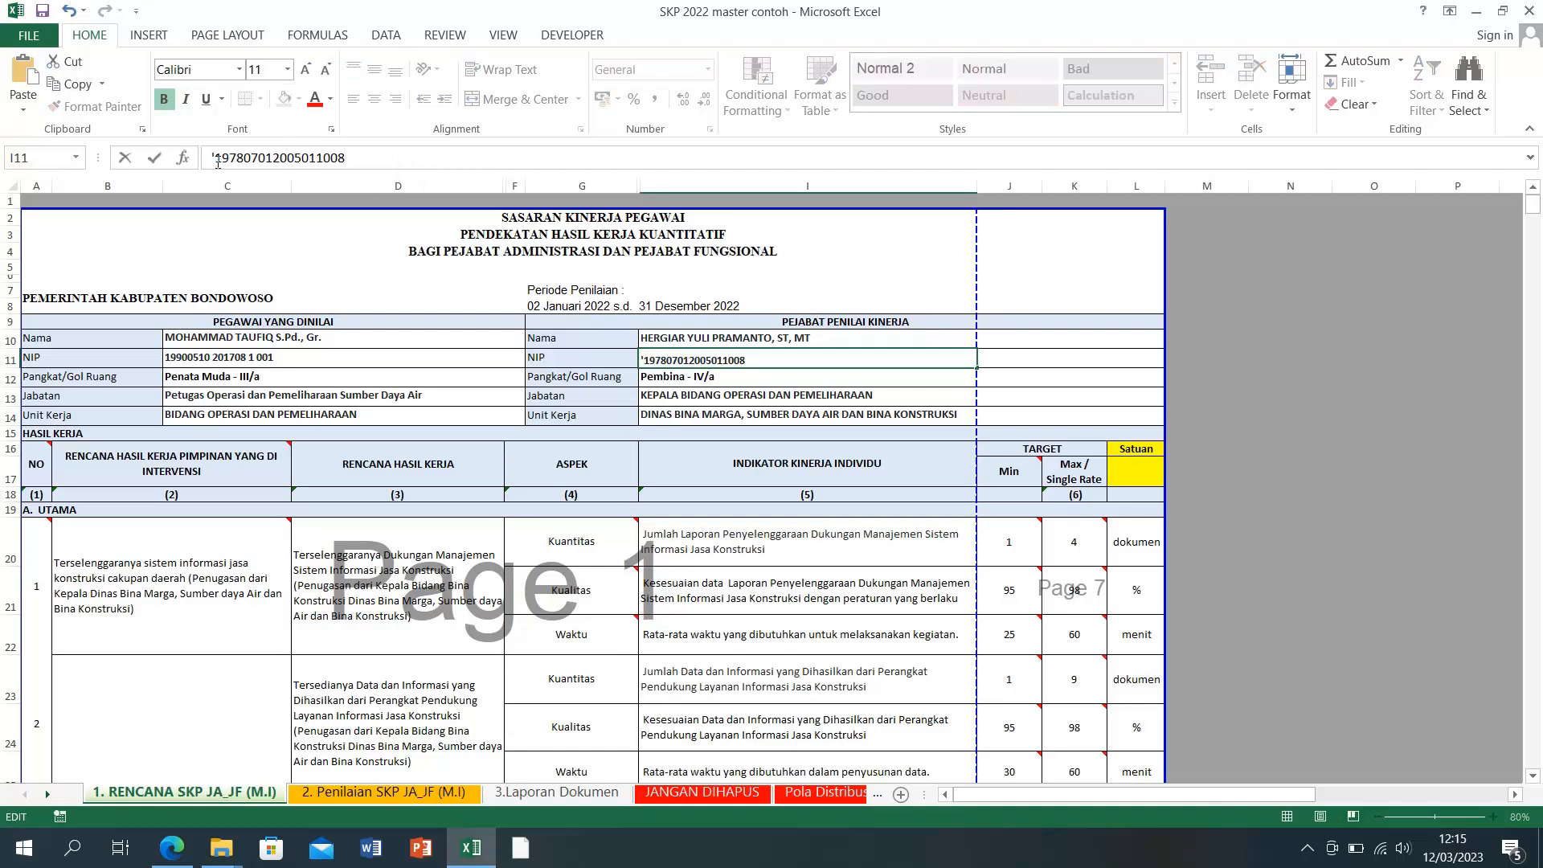
click(274, 155)
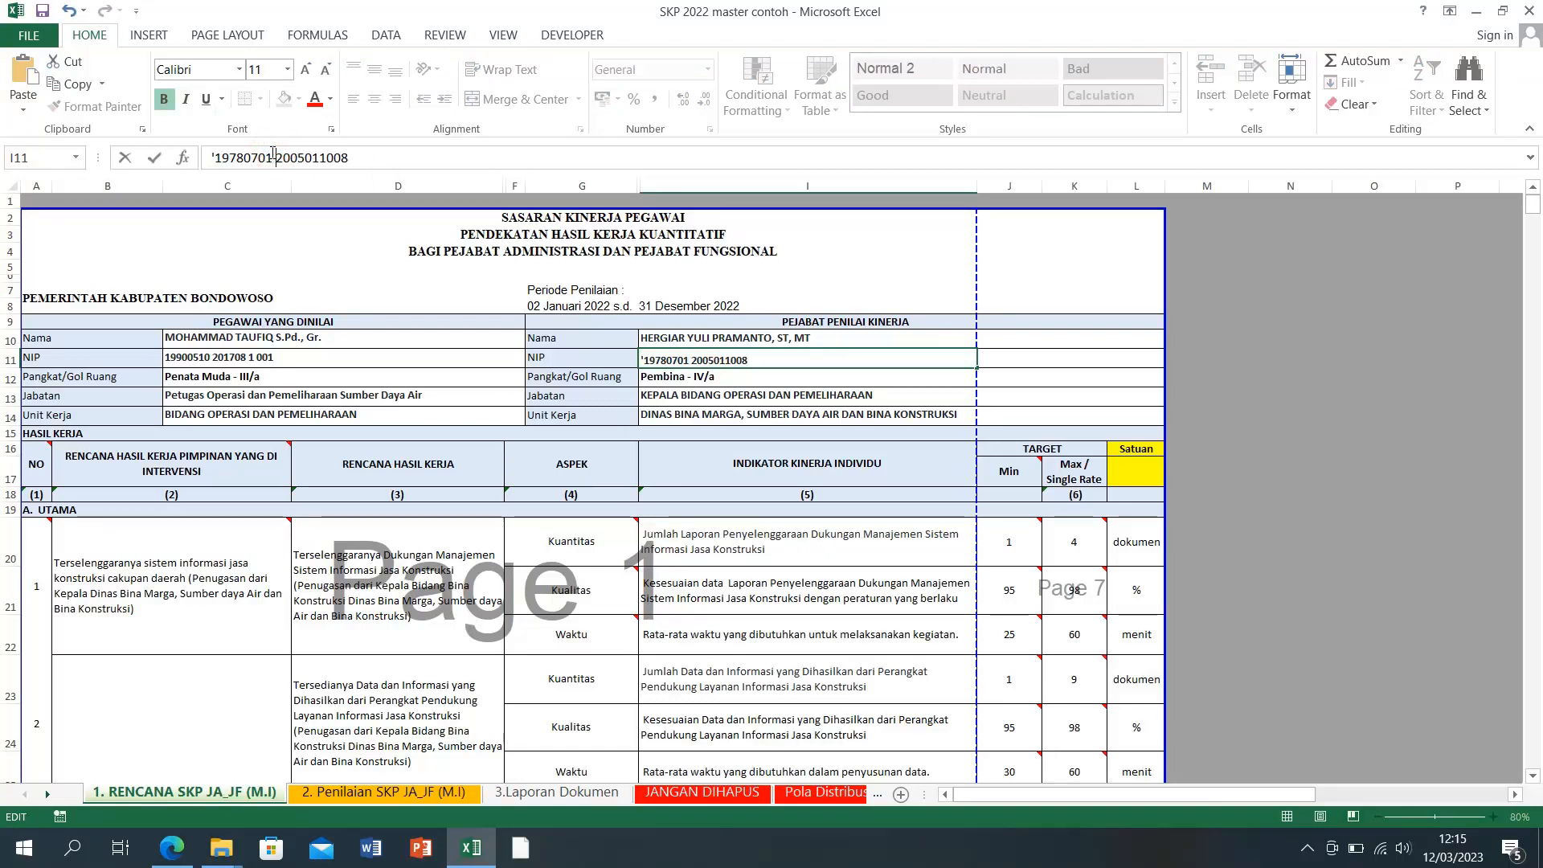
click(321, 158)
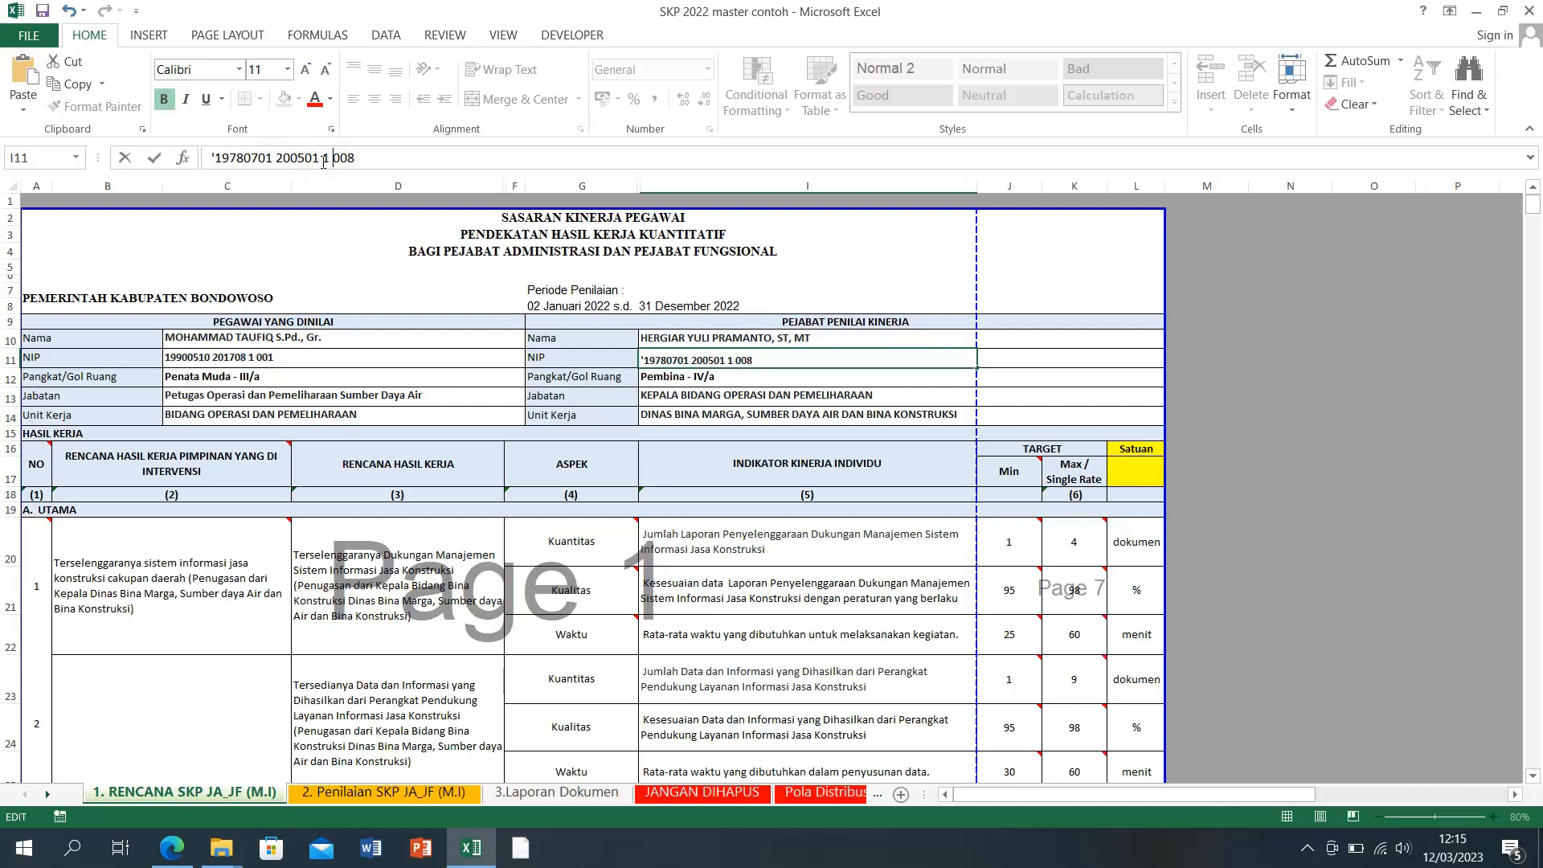
click(1431, 359)
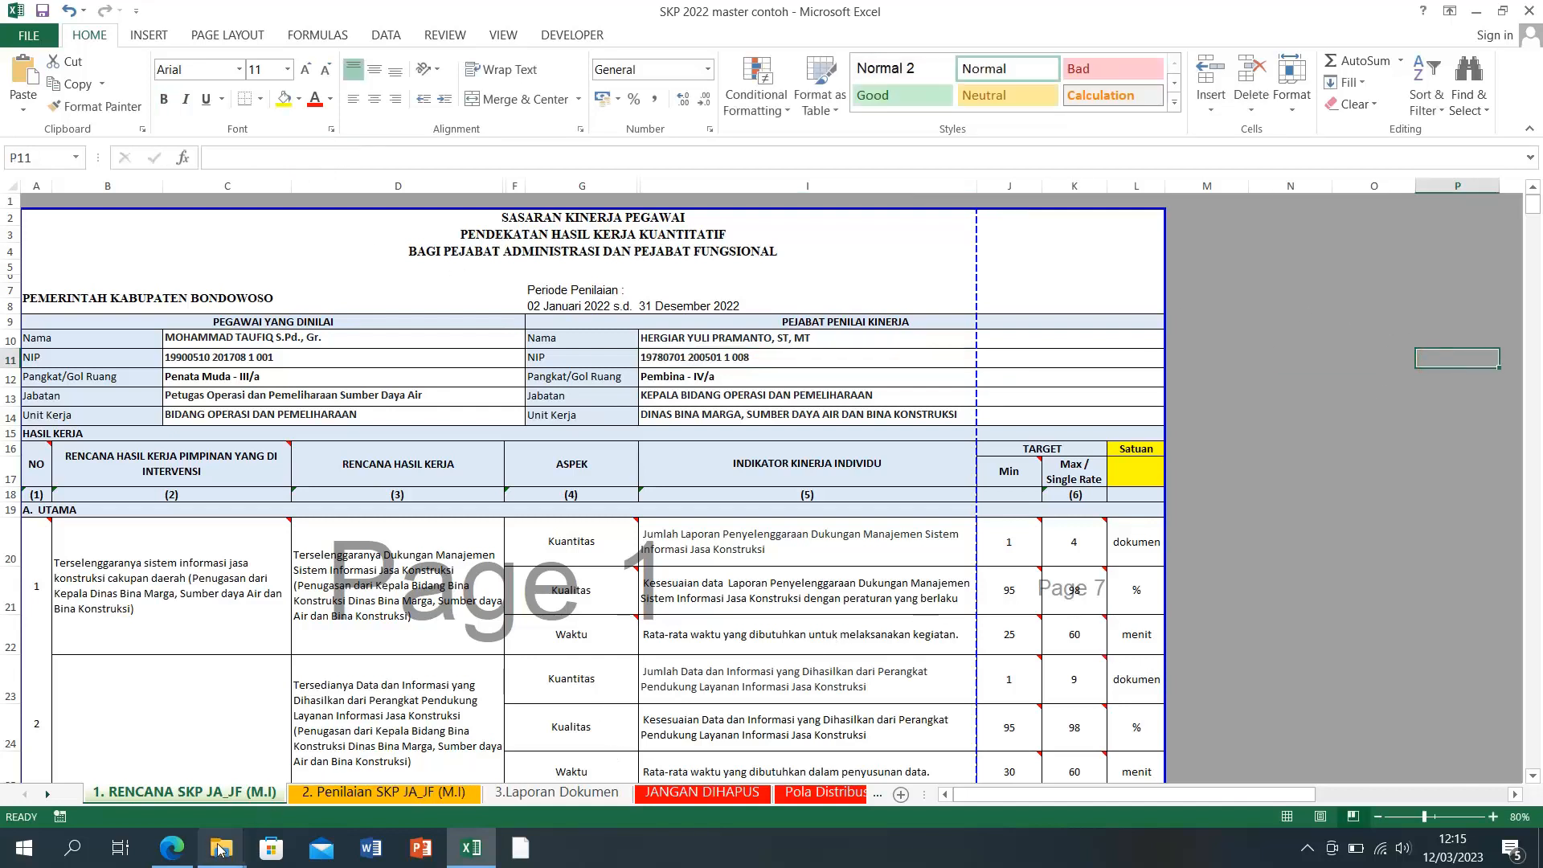
click(471, 848)
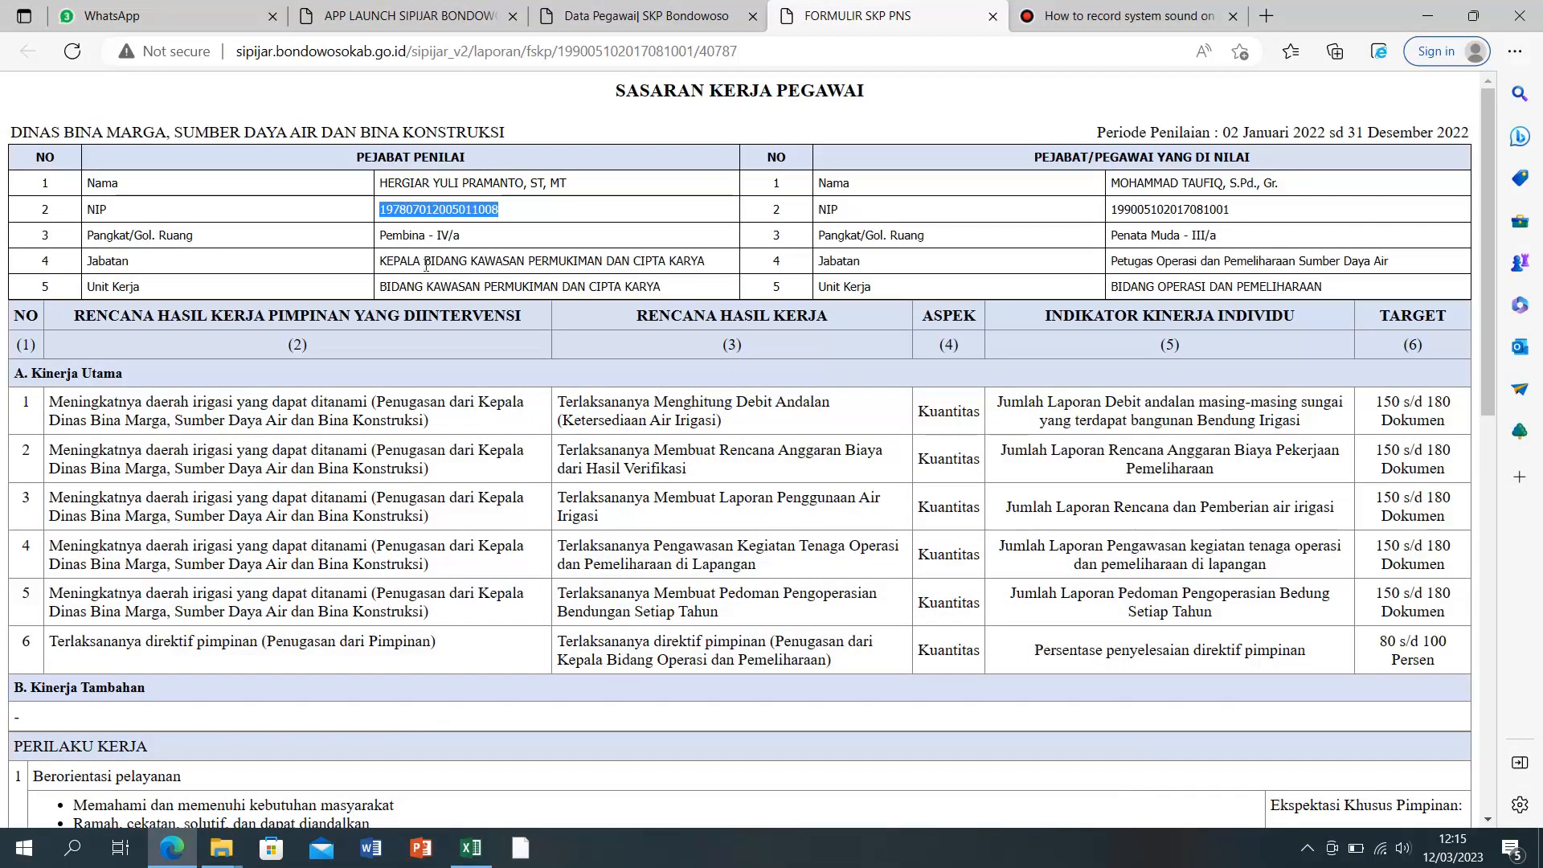
drag(386, 236, 463, 239)
click(472, 267)
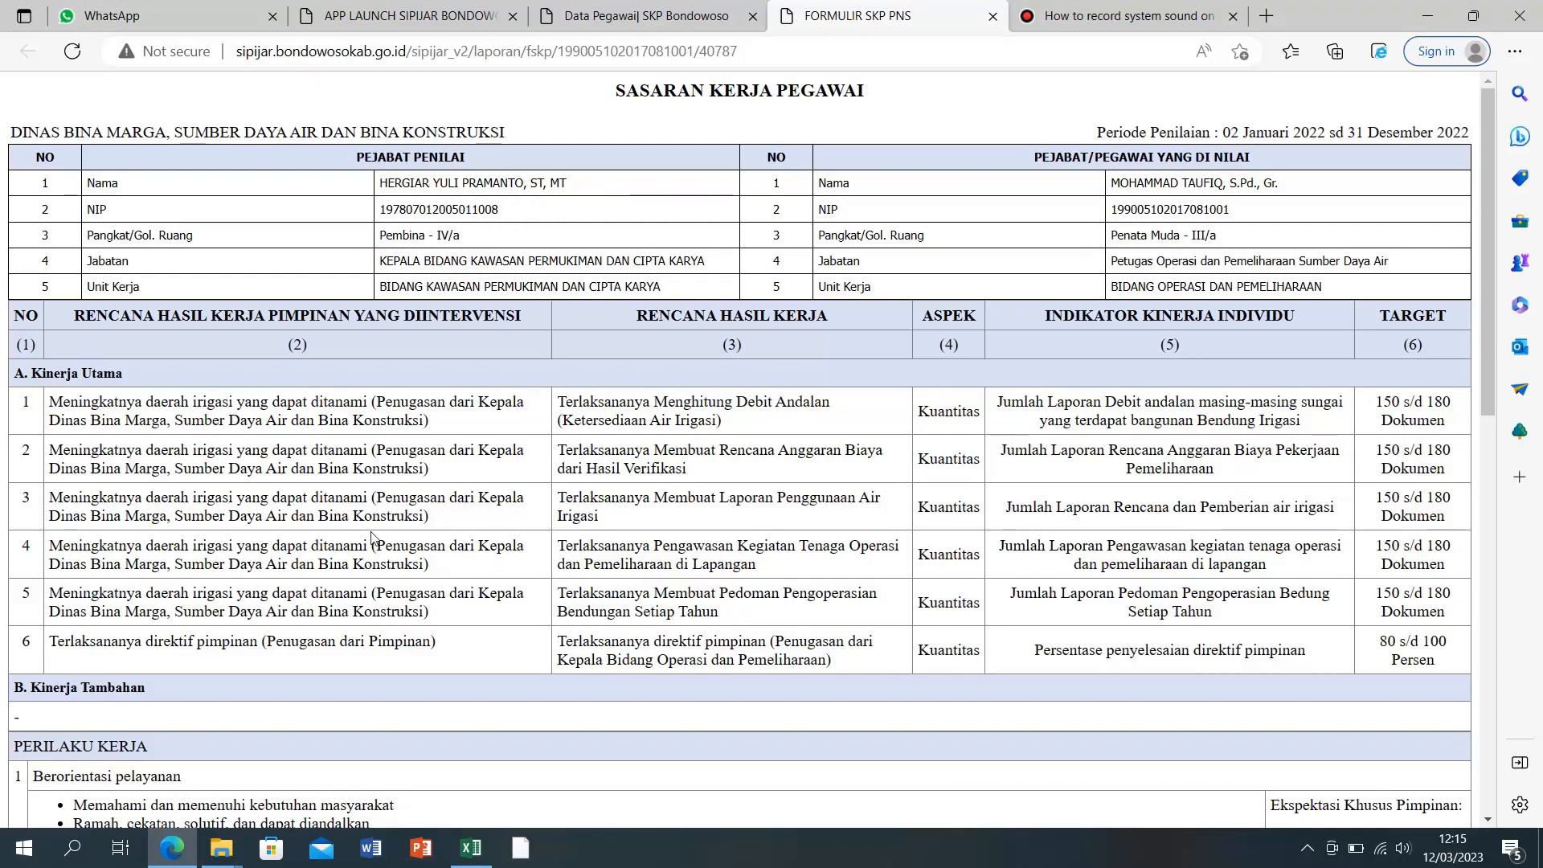
click(471, 848)
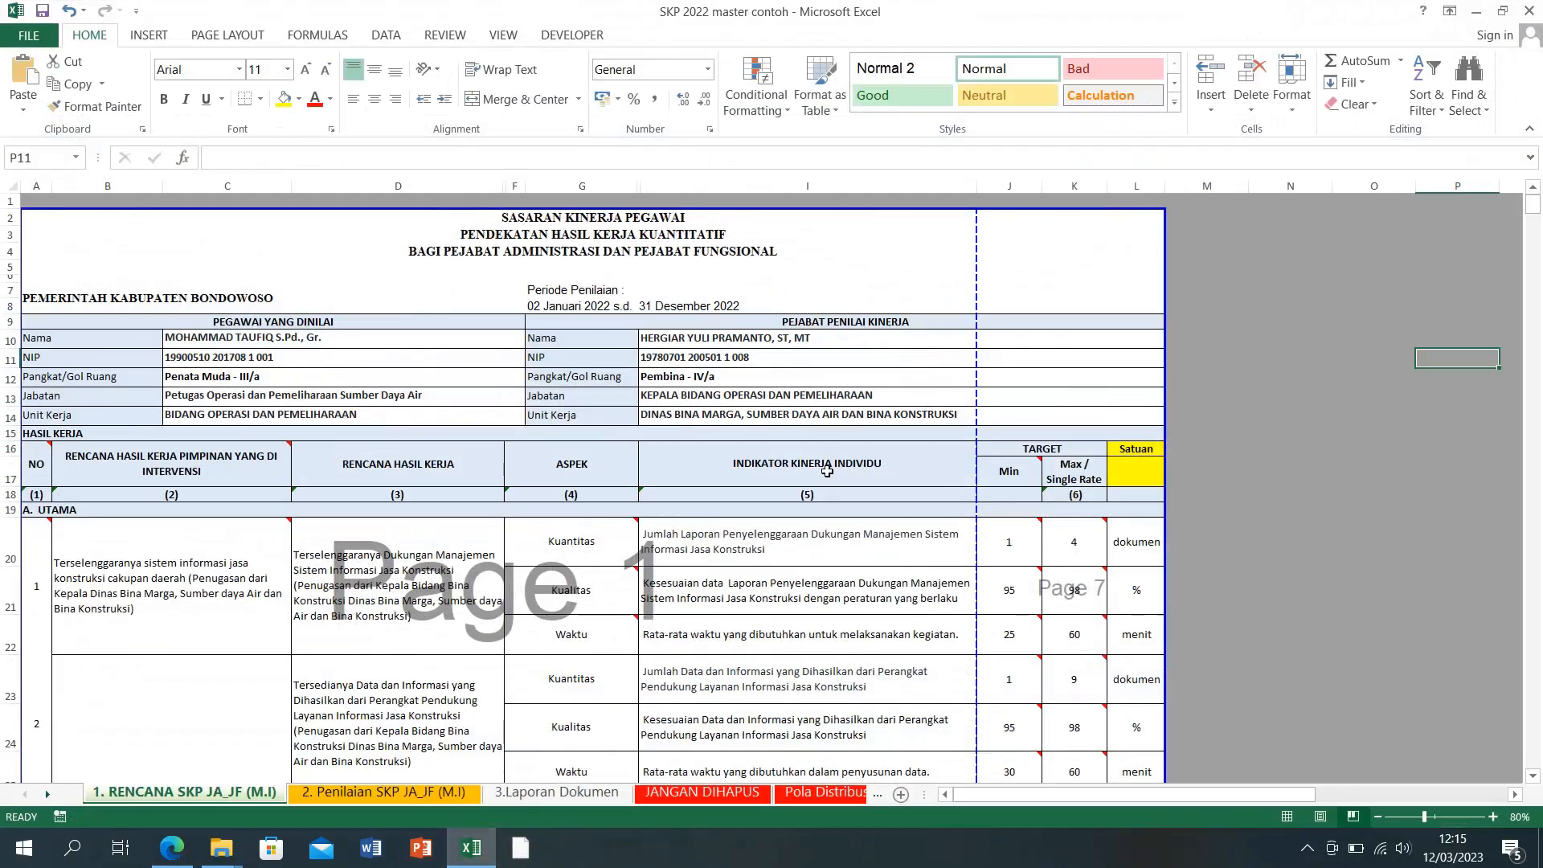
click(656, 397)
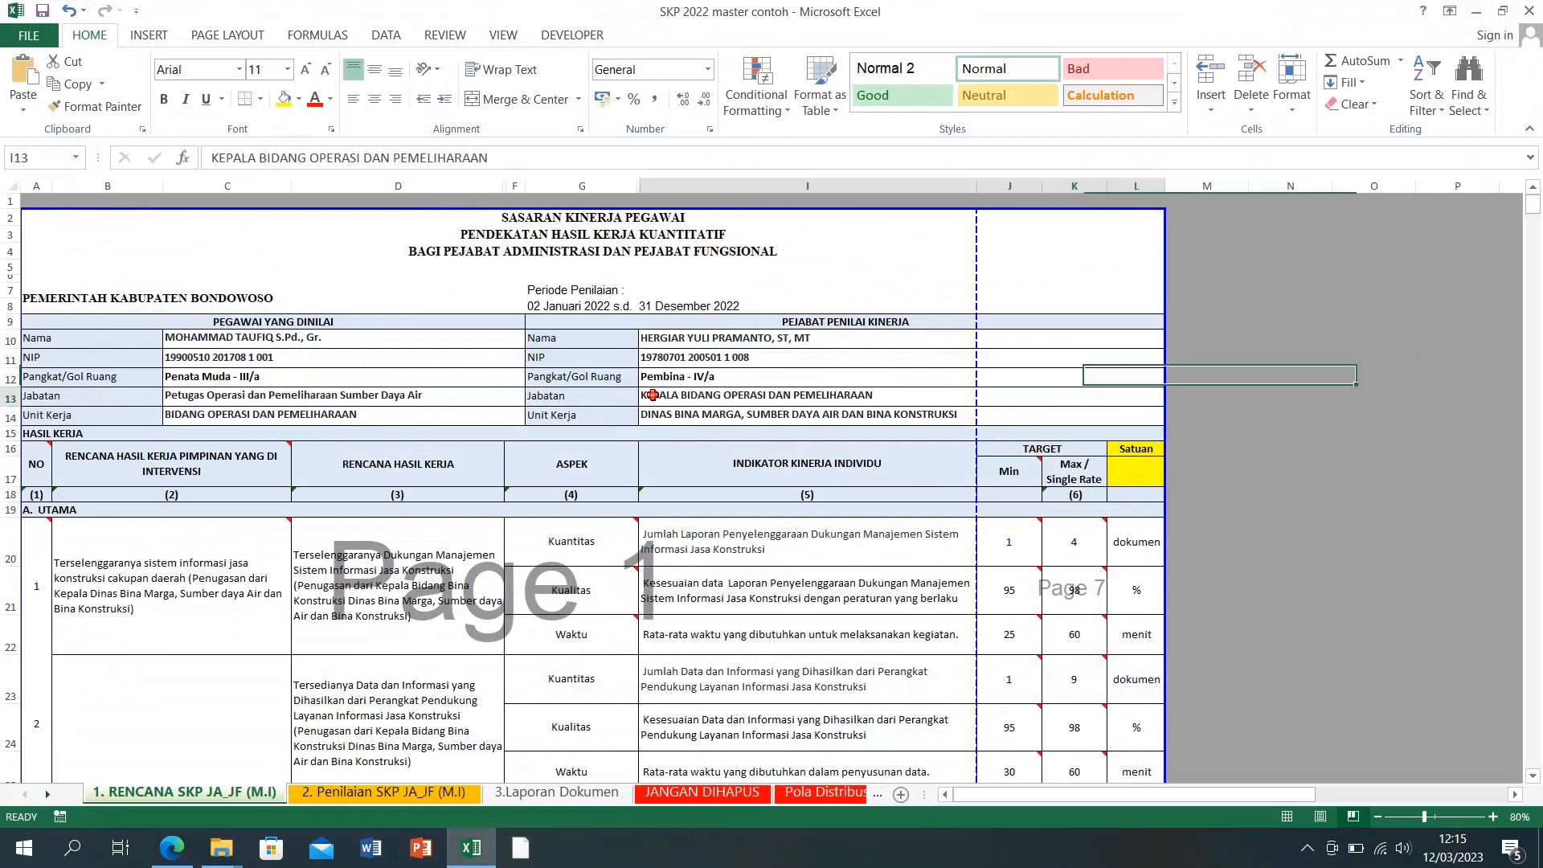
click(589, 397)
click(654, 396)
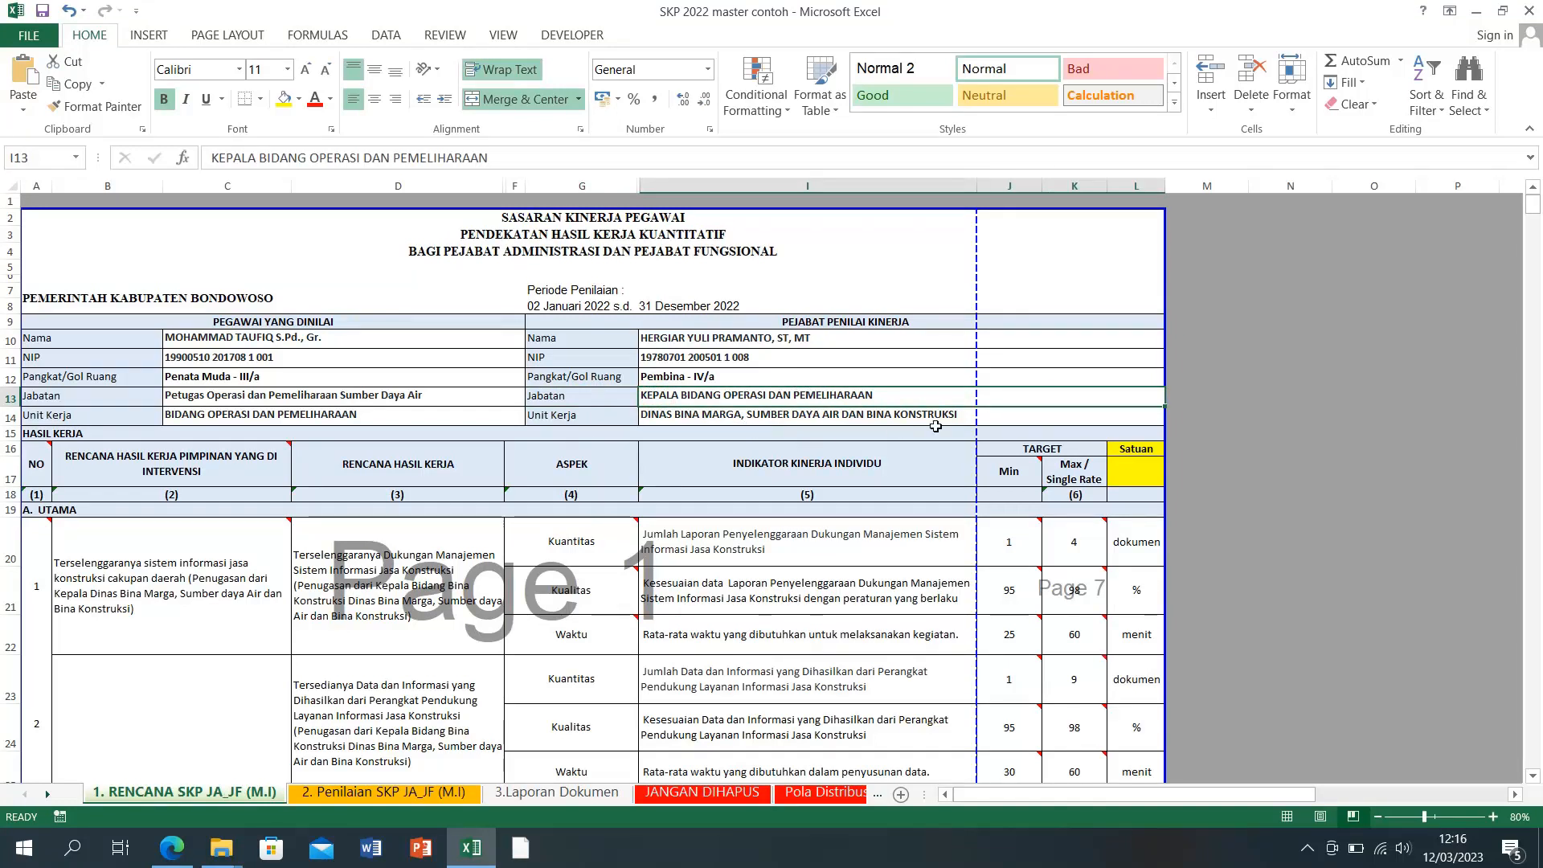
click(1280, 417)
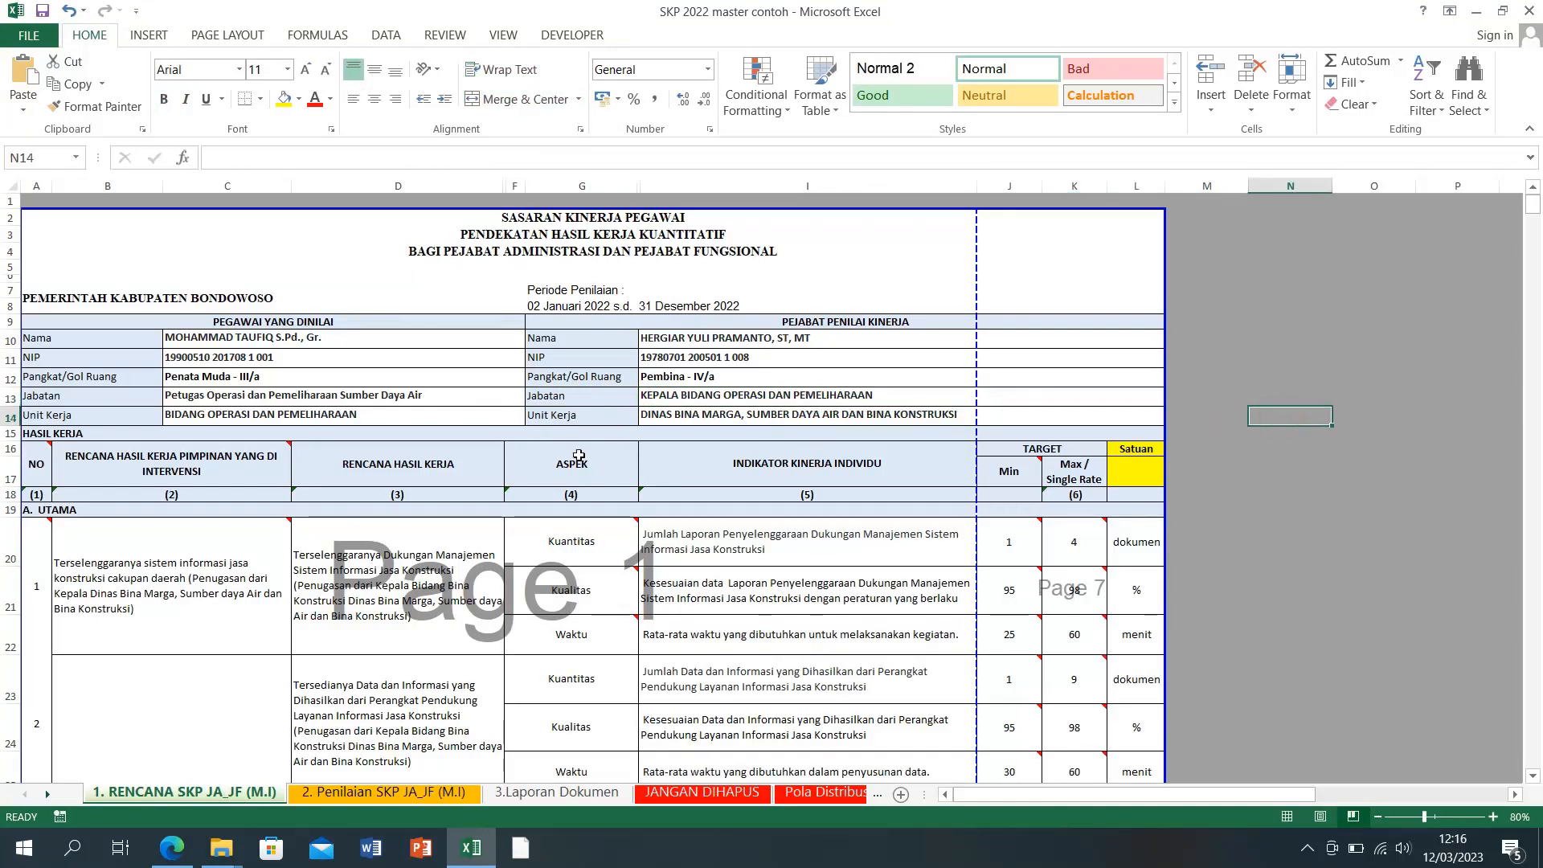
scroll(173, 602, down, 6)
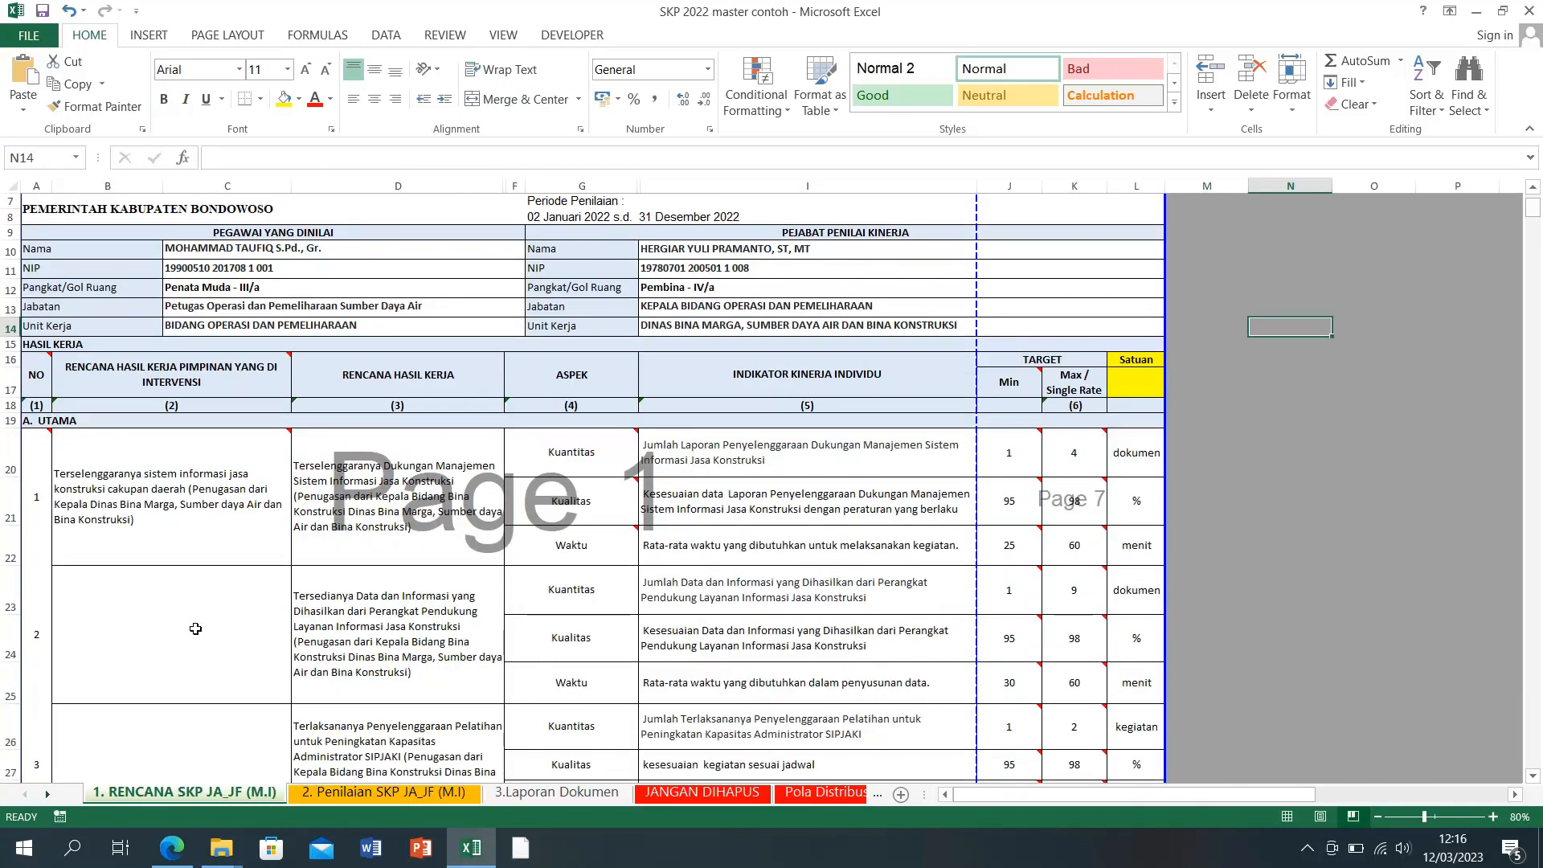
scroll(195, 629, down, 12)
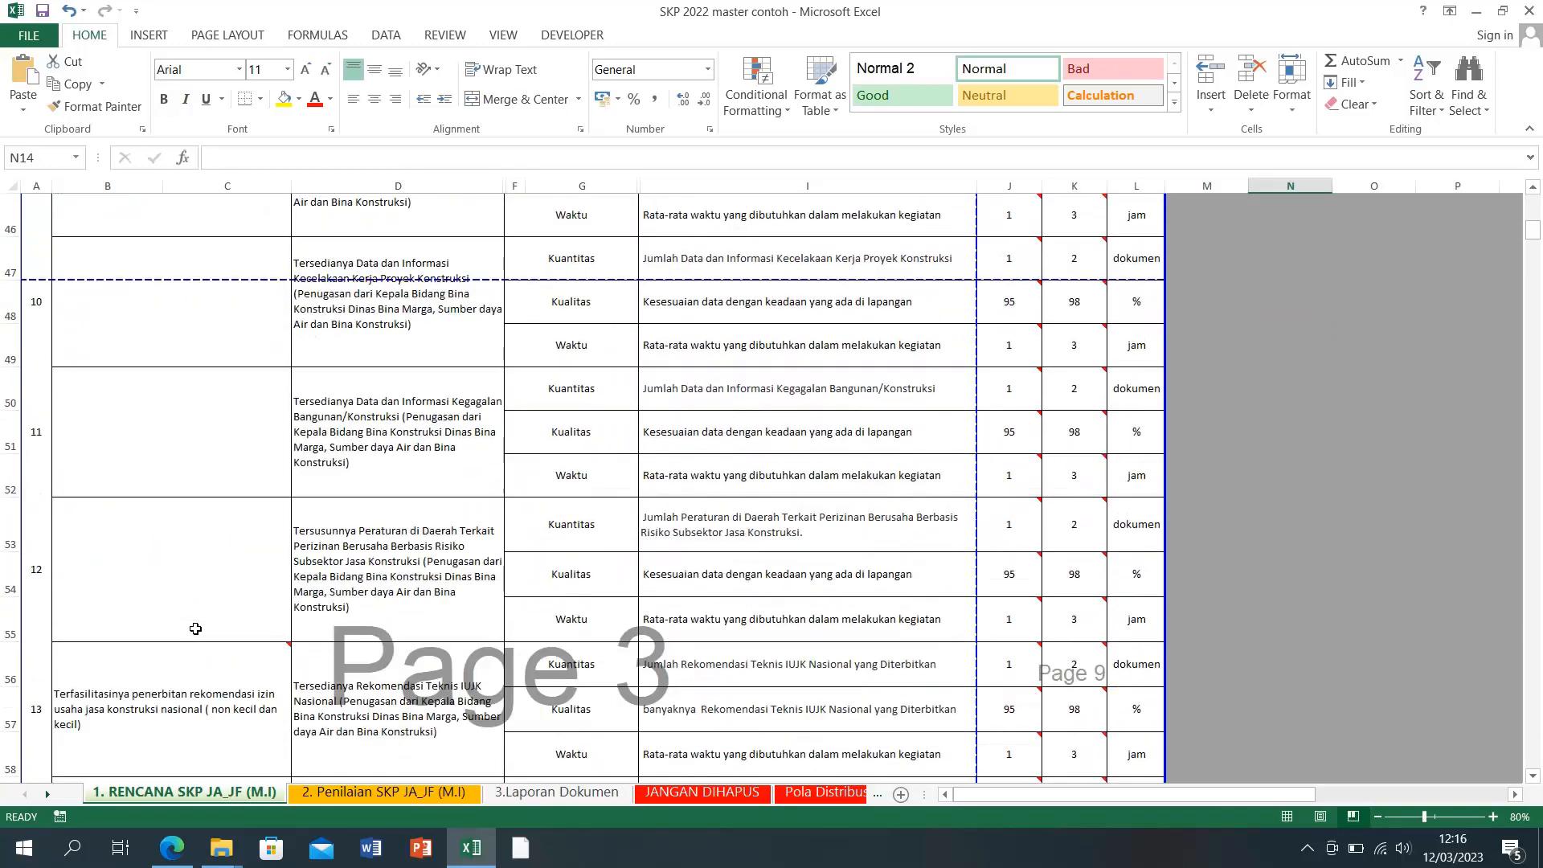
scroll(195, 629, down, 3)
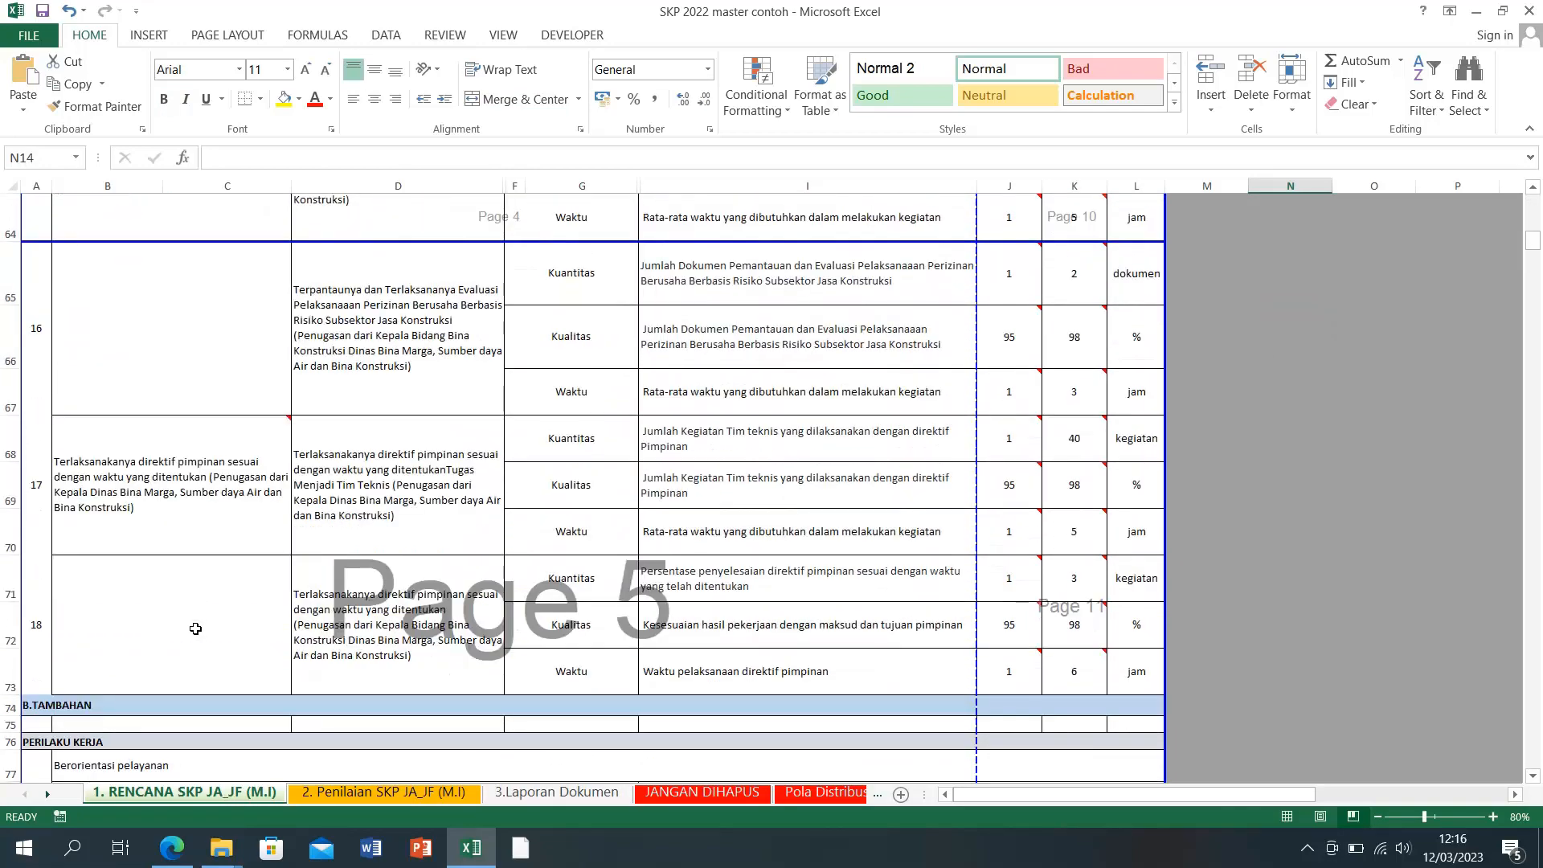
scroll(195, 628, up, 20)
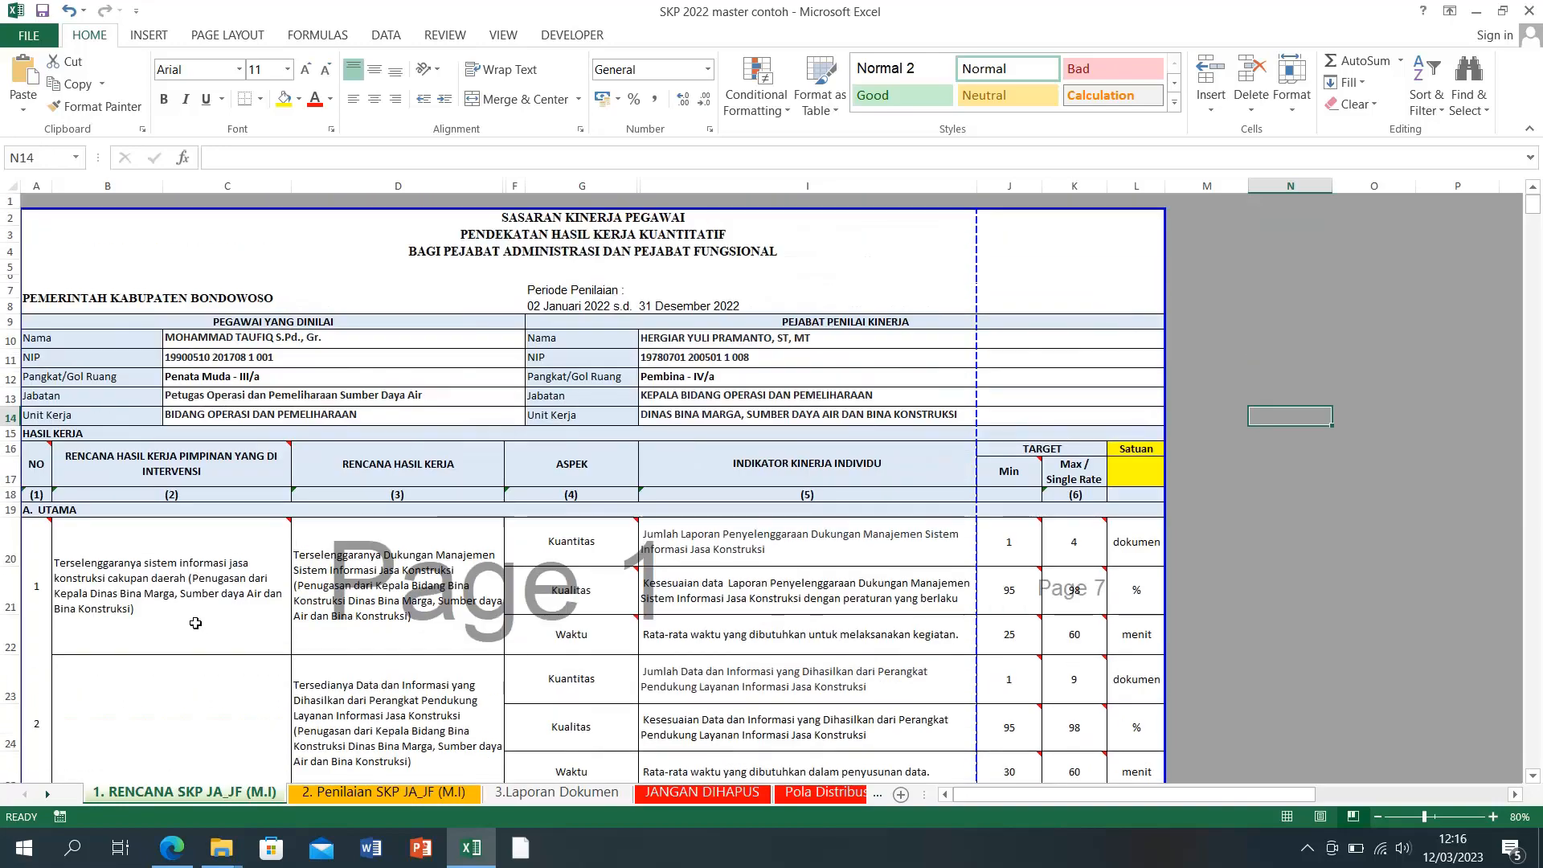
Step: Open Perencanaan Kinerja > Perjanjian Kinerja on SIPIJAR's Data Pegawai tab
click(470, 848)
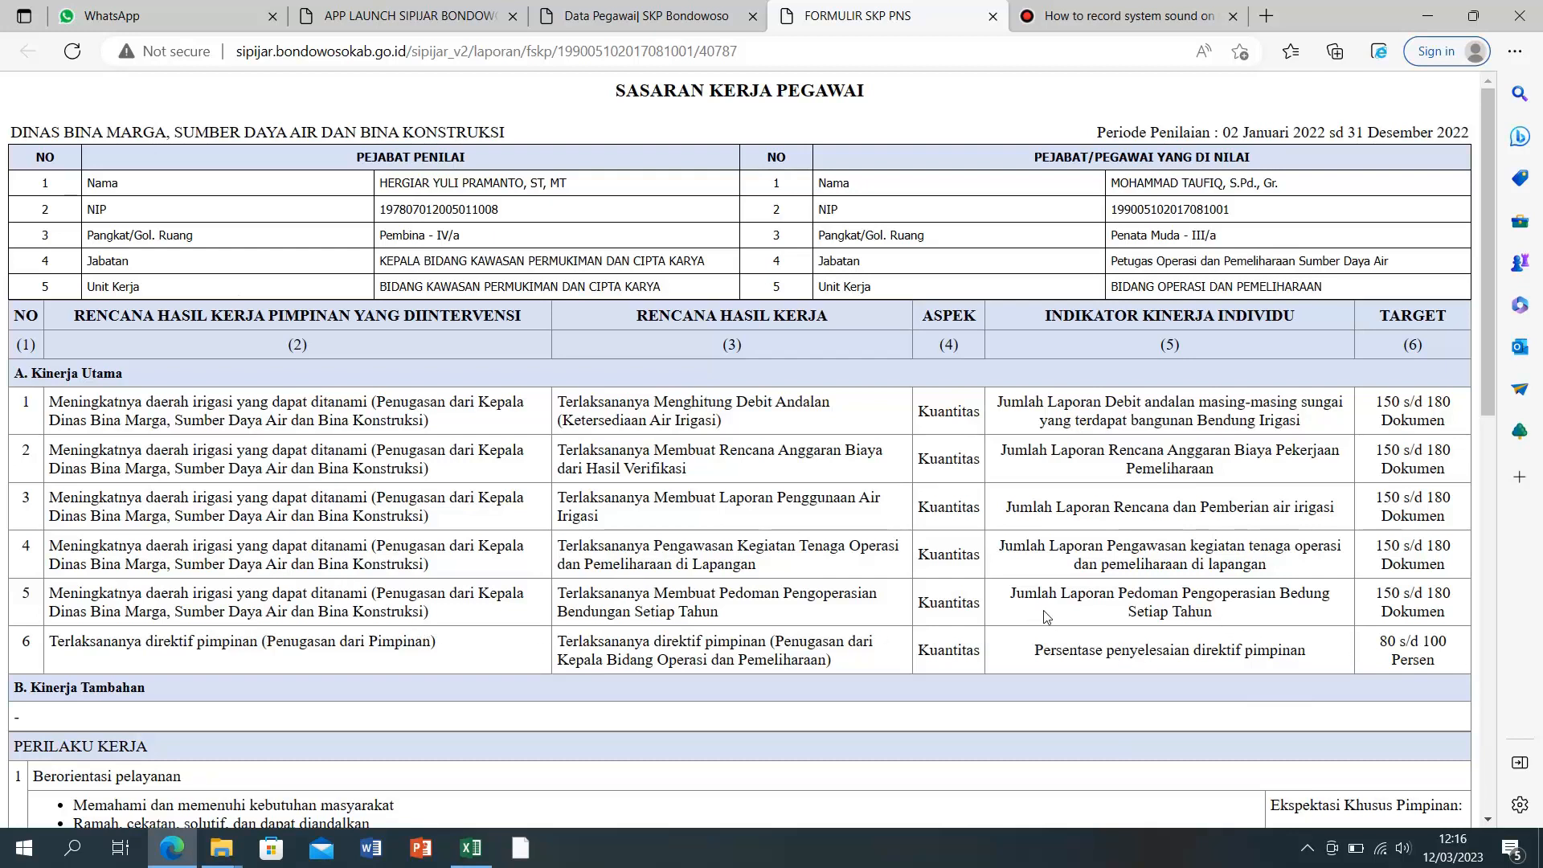
click(641, 16)
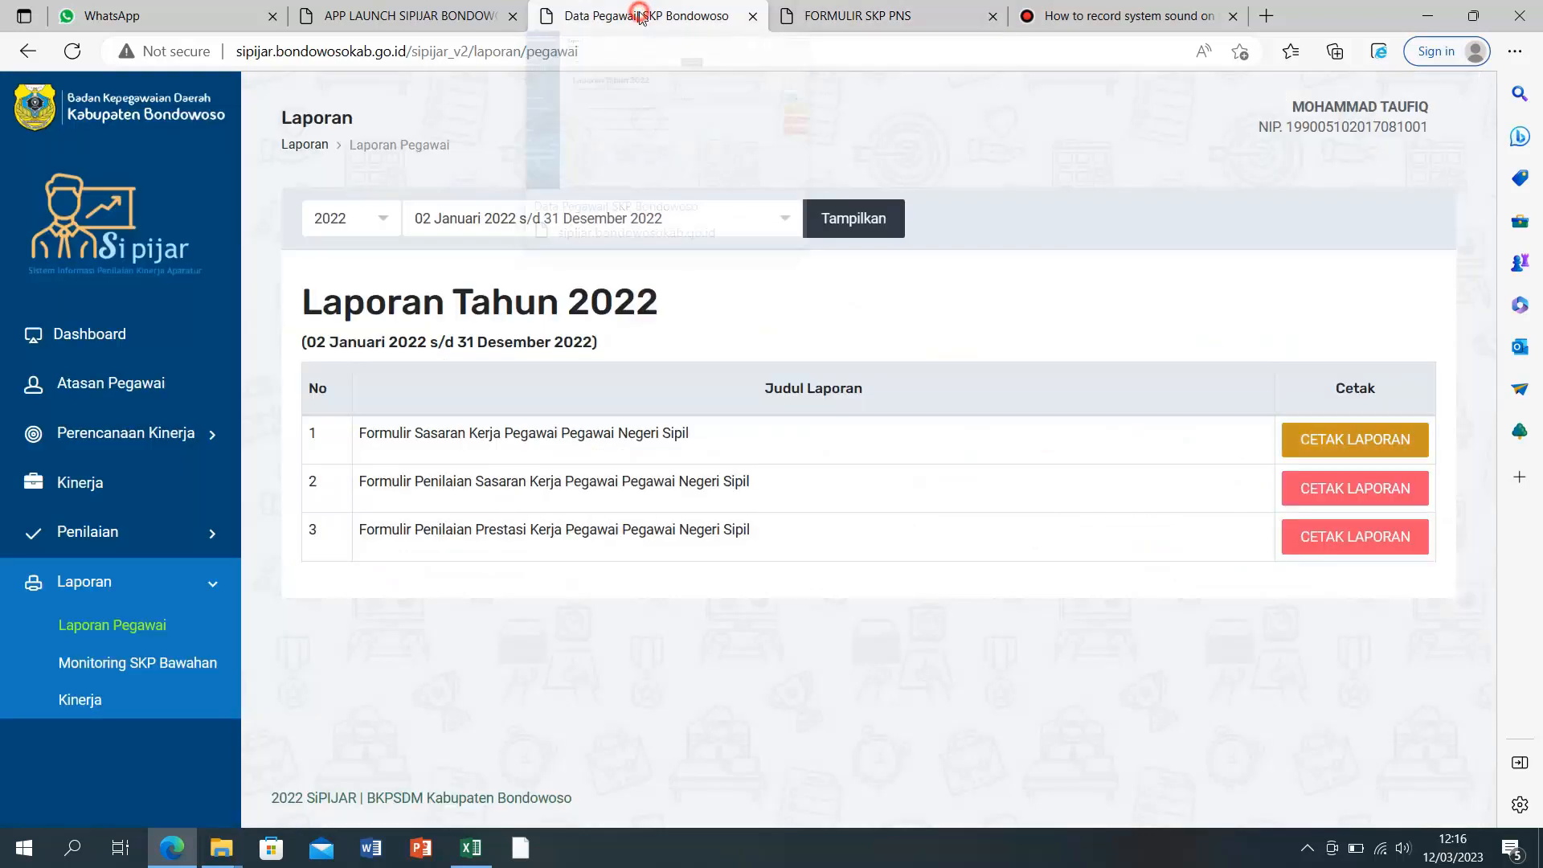
click(133, 449)
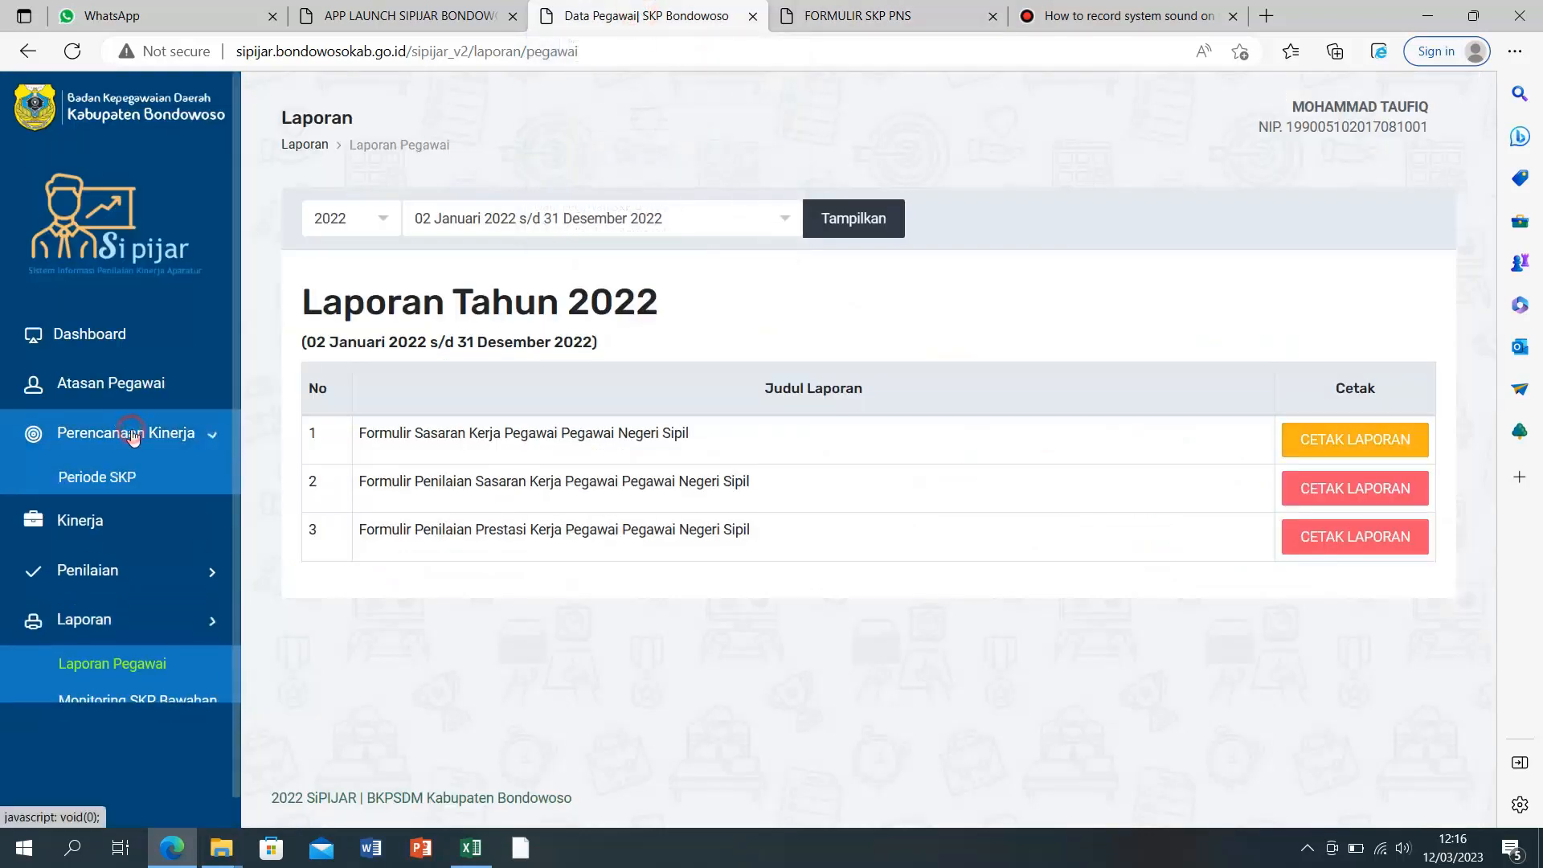
click(122, 518)
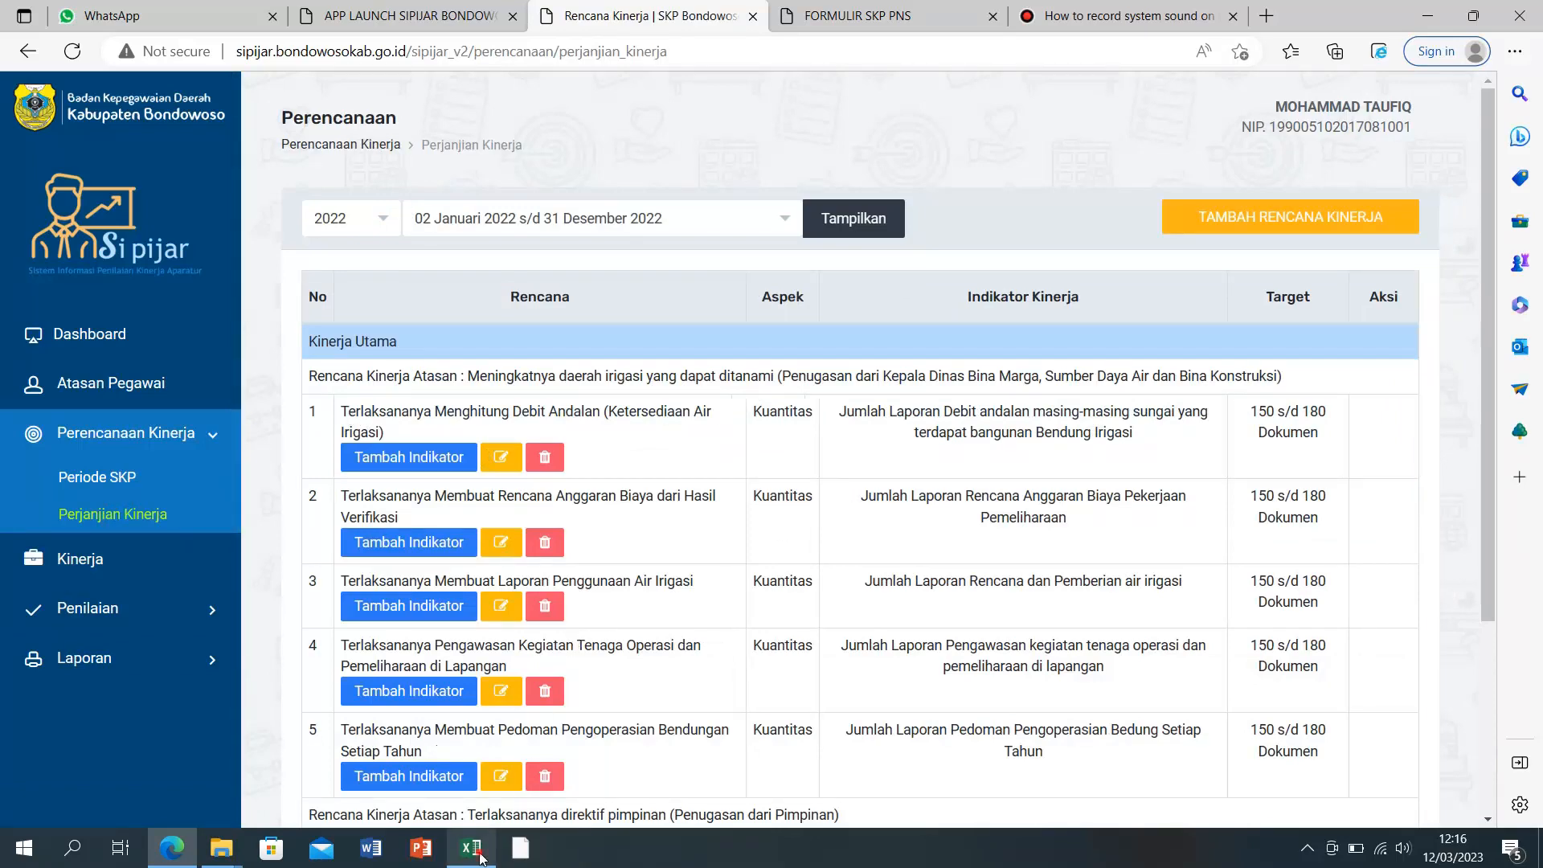
click(480, 854)
Step: Review item 17's cells B68, F70 and D68 in the plan sheet
scroll(398, 673, down, 6)
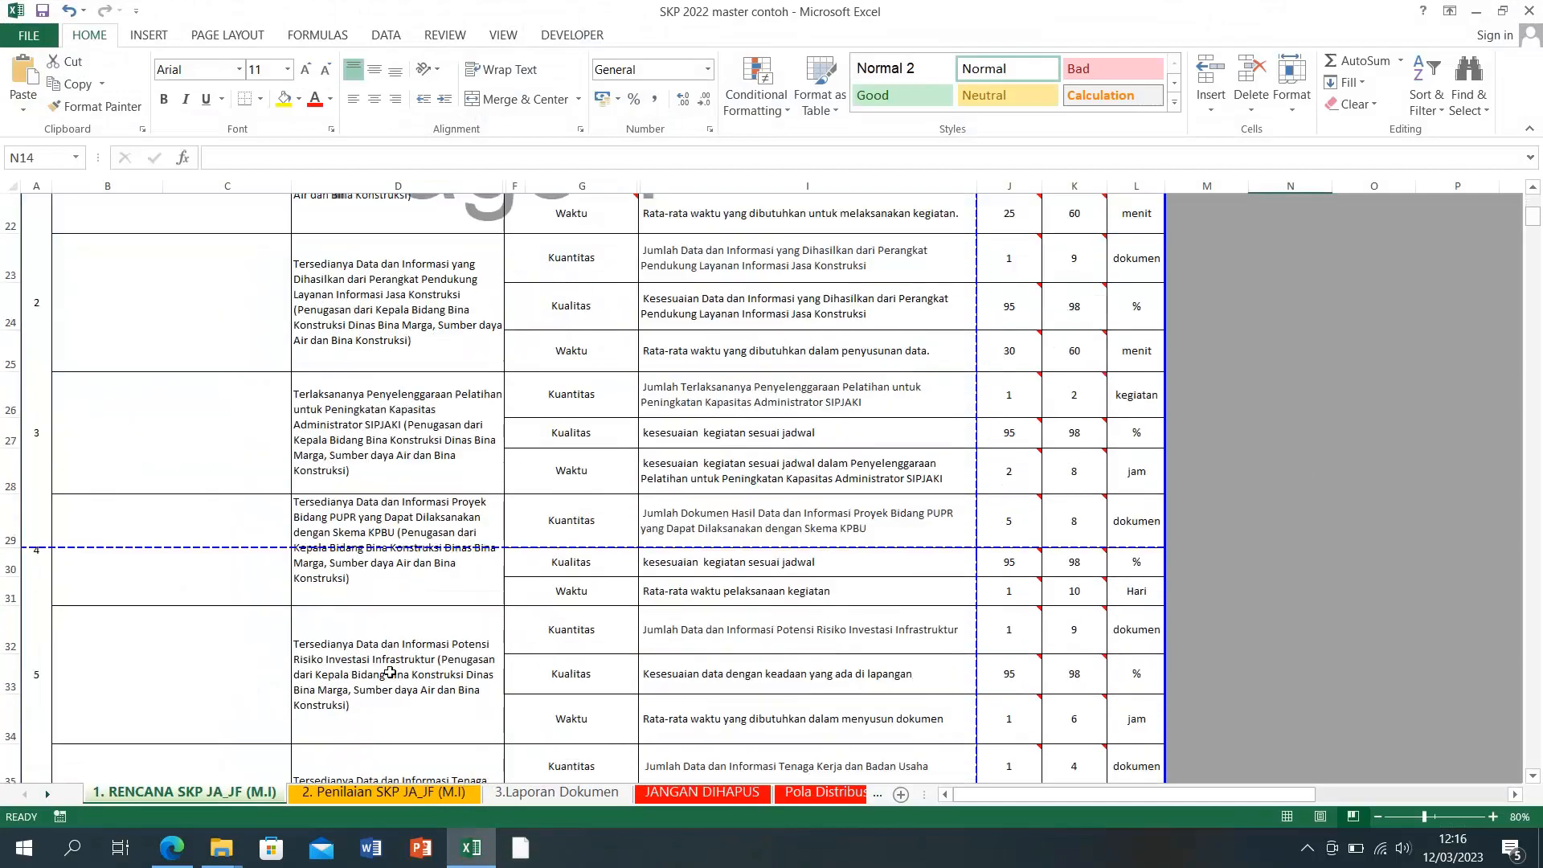
scroll(389, 671, down, 20)
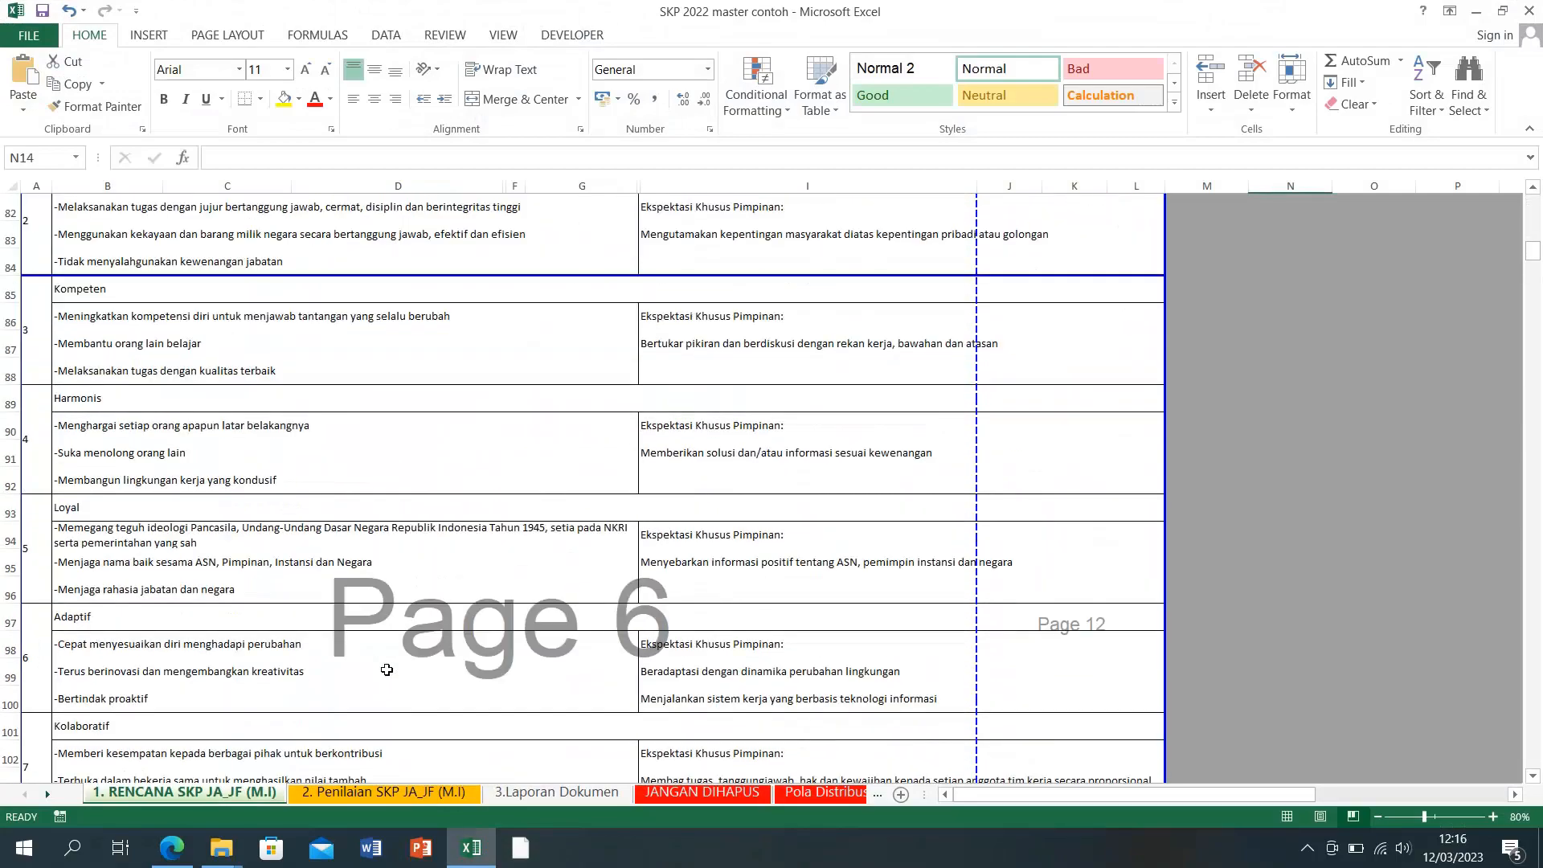
scroll(386, 669, up, 7)
scroll(386, 668, down, 4)
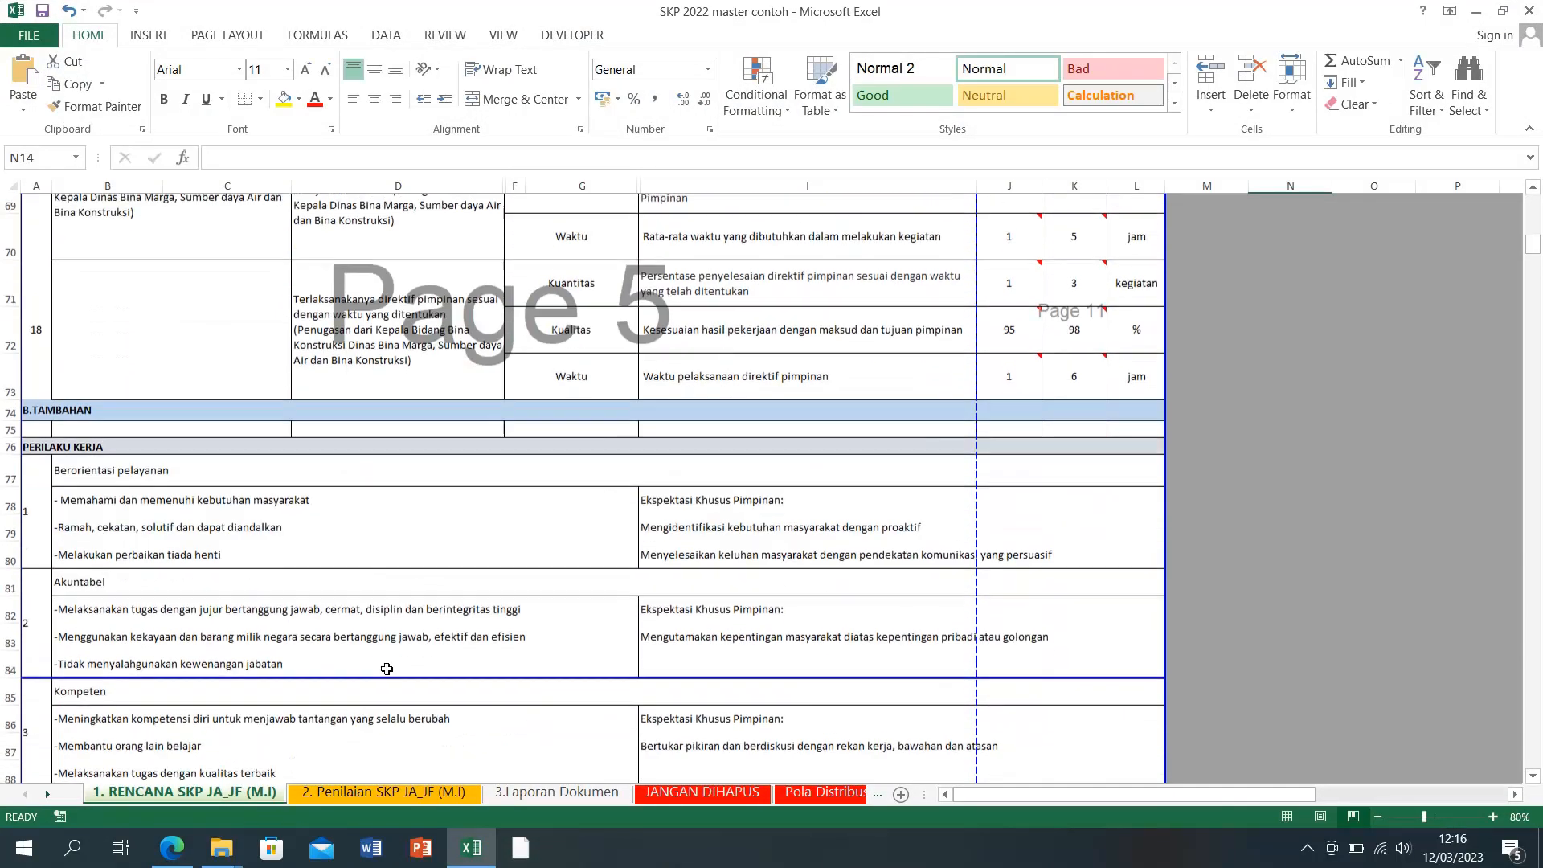
scroll(377, 666, up, 3)
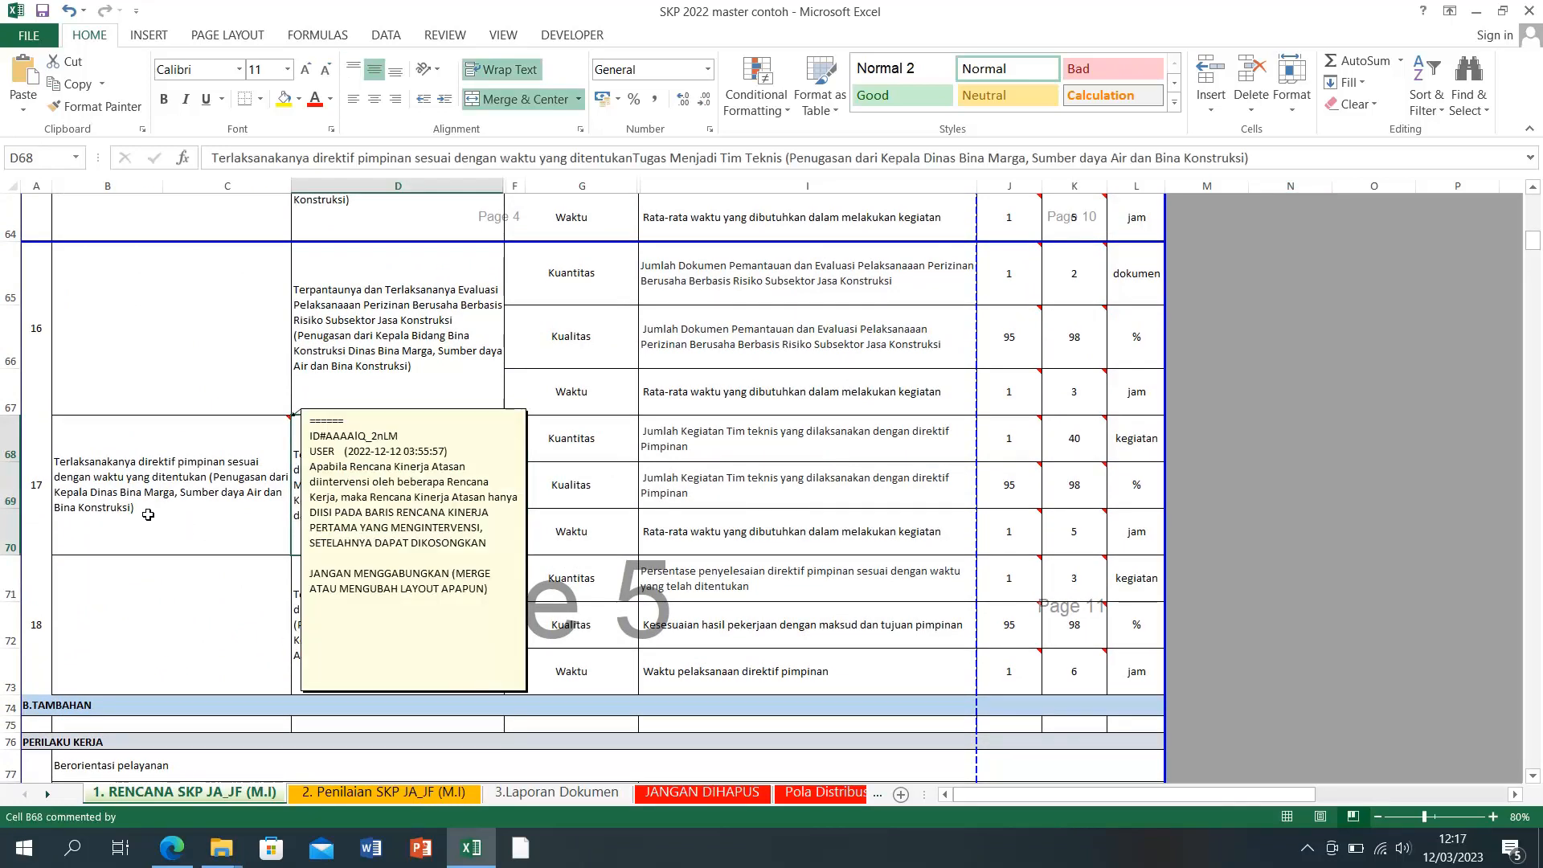
click(148, 514)
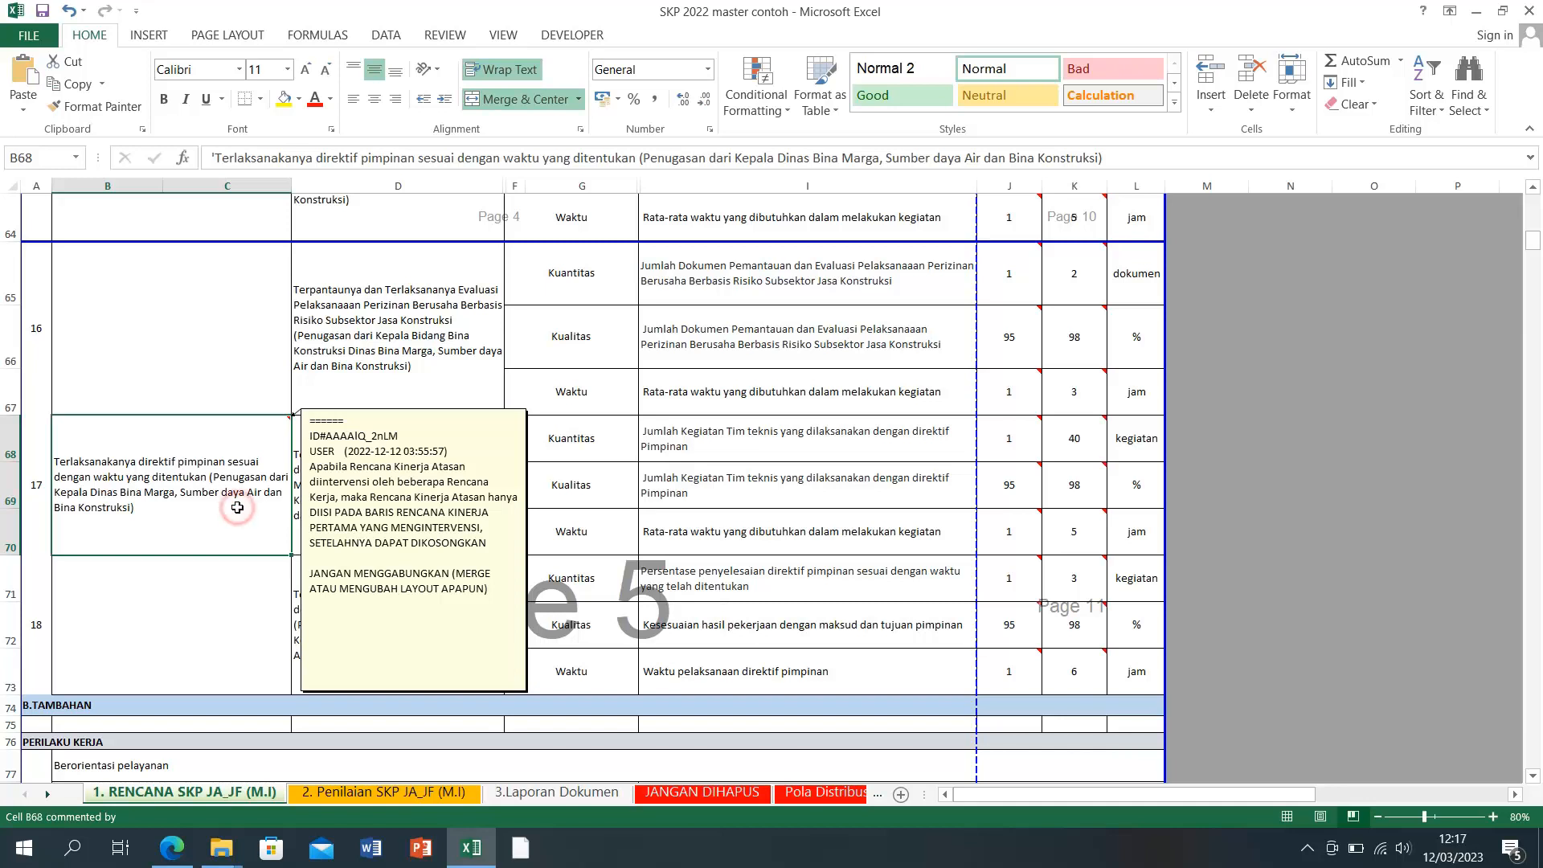
click(576, 547)
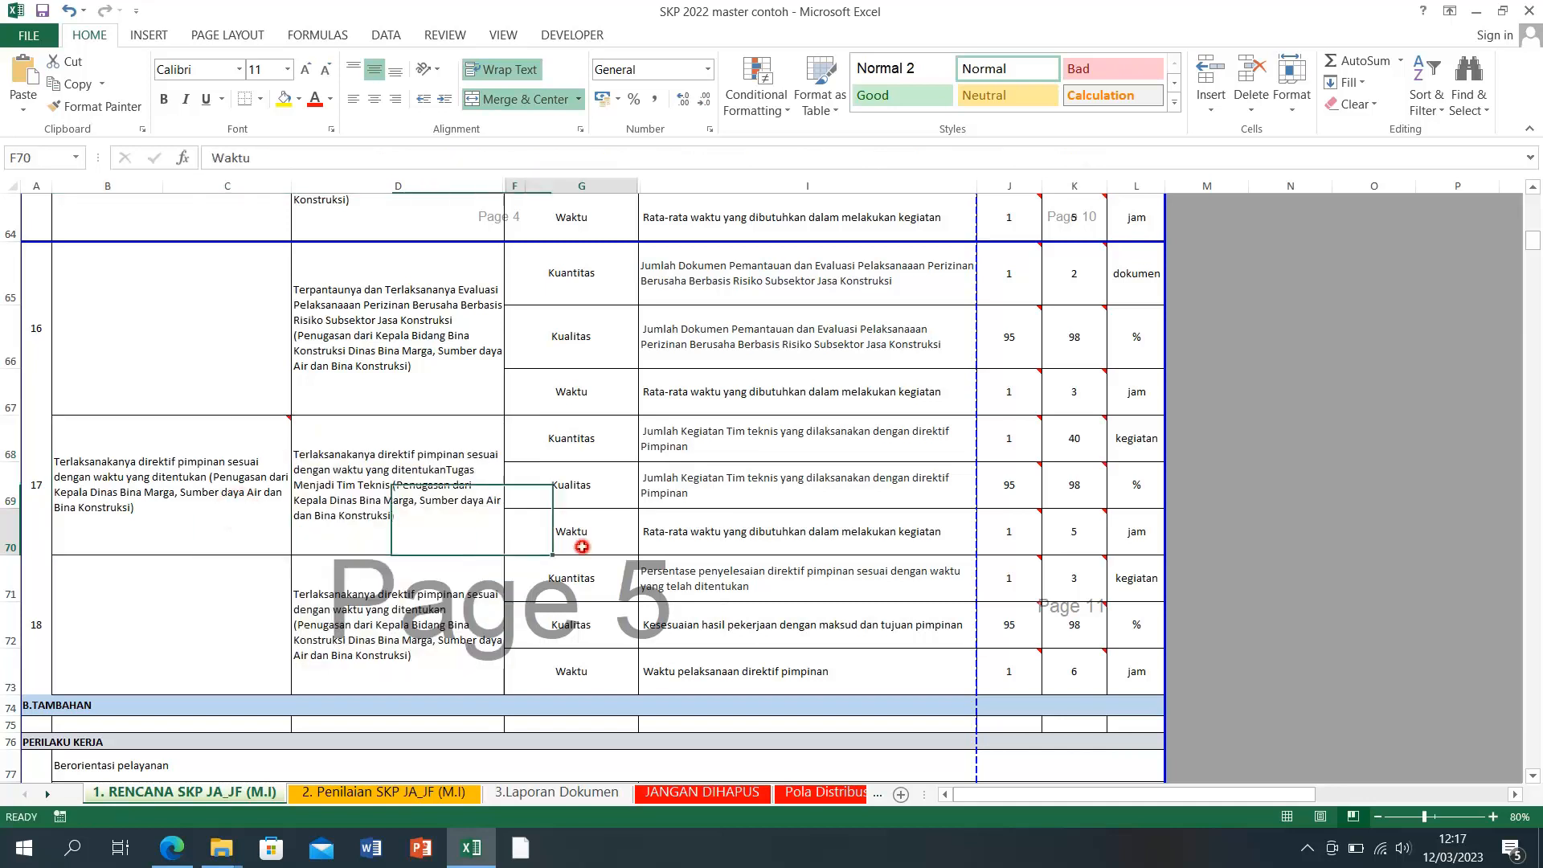
click(364, 499)
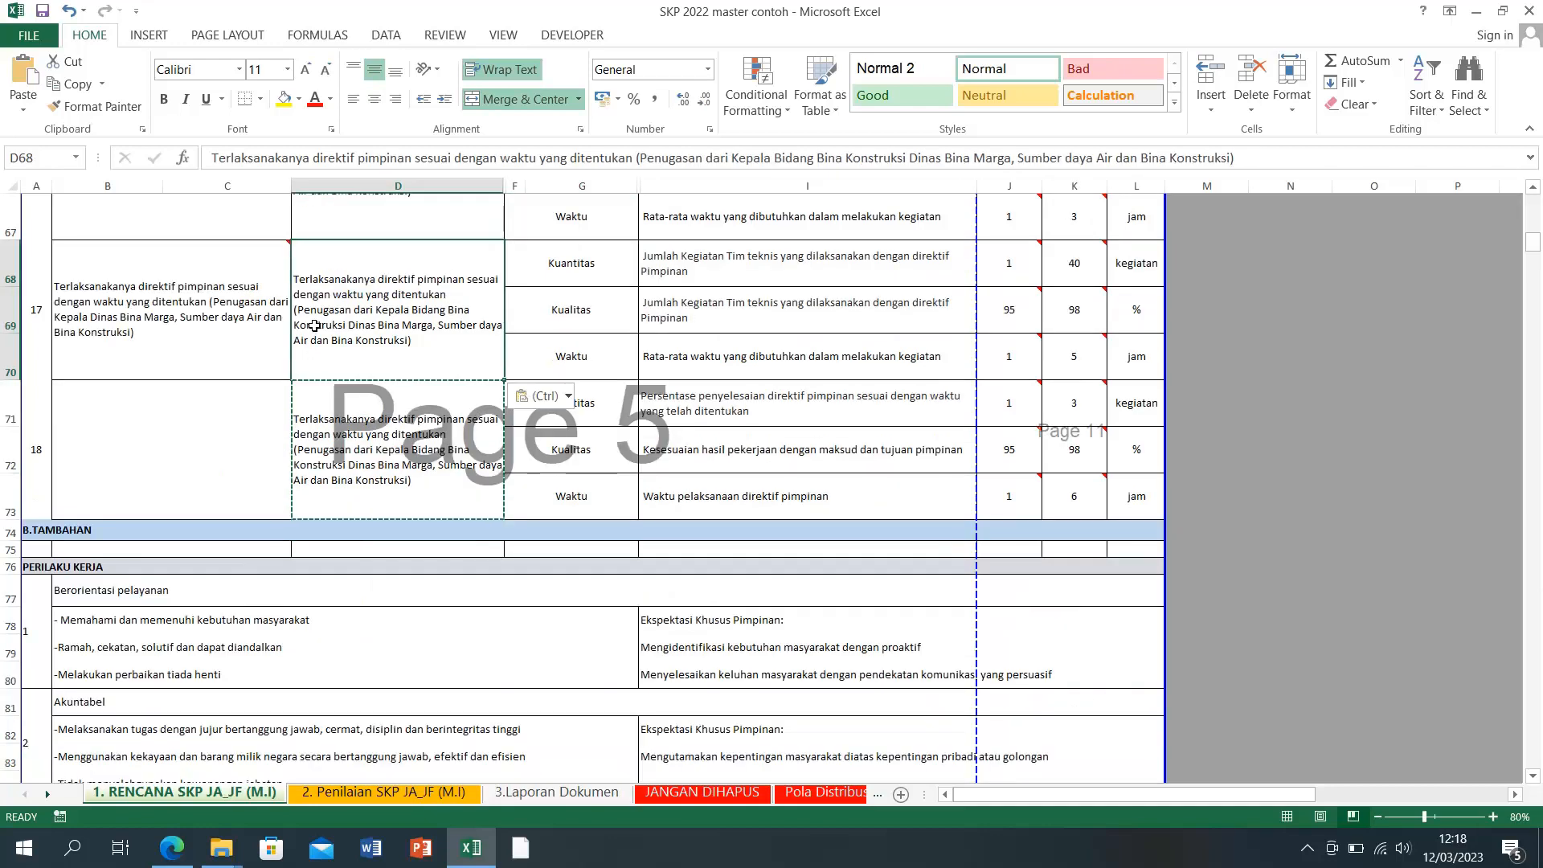
Step: Copy the 'Terlaksananya direktif pimpinan' plan text from SIPIJAR's Perjanjian Kinerja list
click(474, 852)
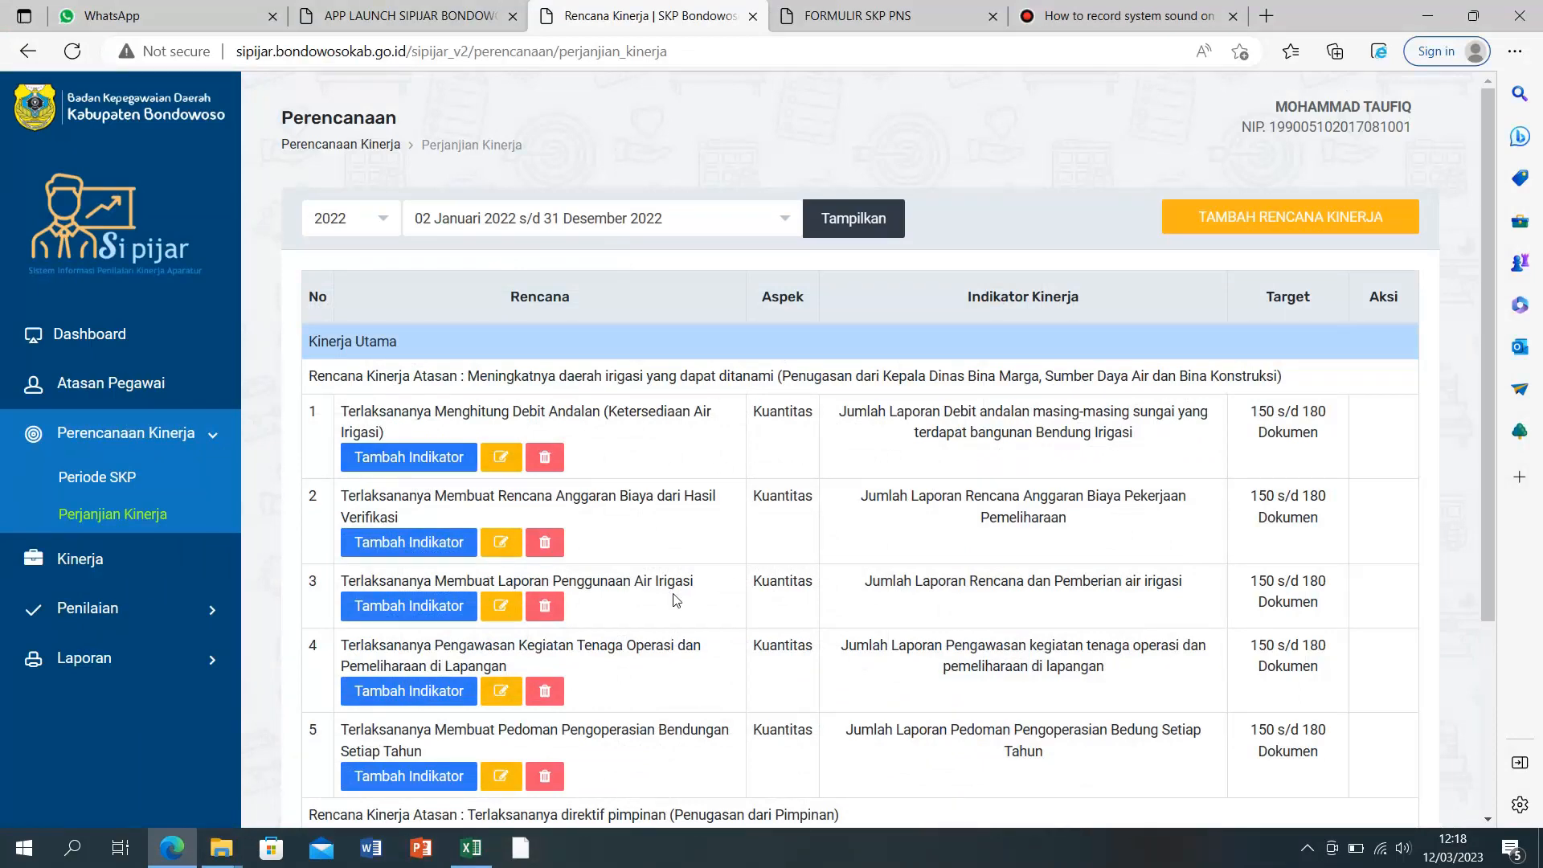
scroll(677, 601, down, 3)
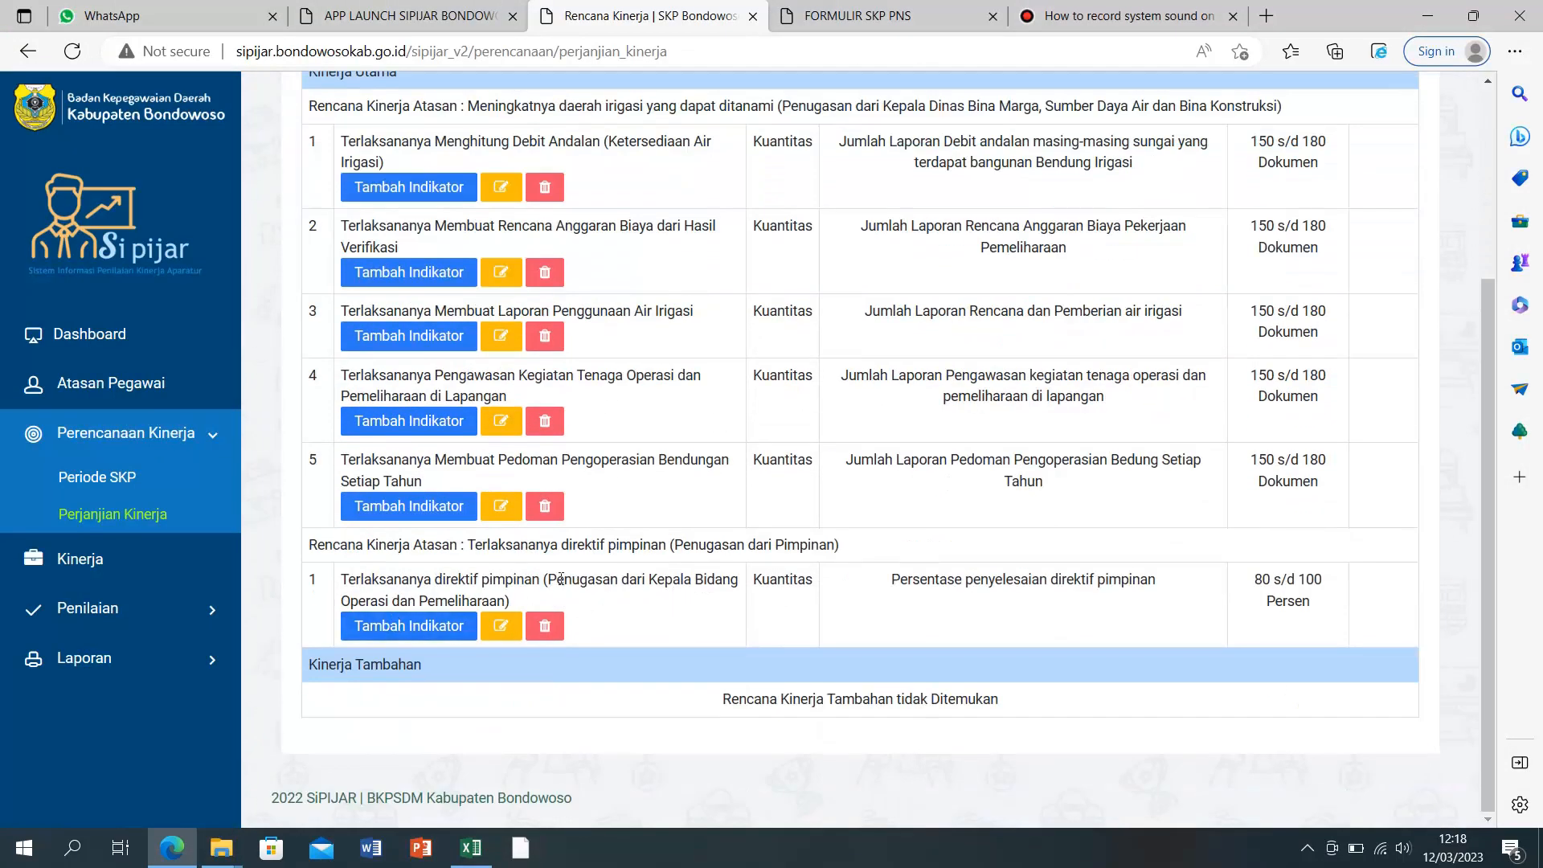
drag(343, 579, 522, 601)
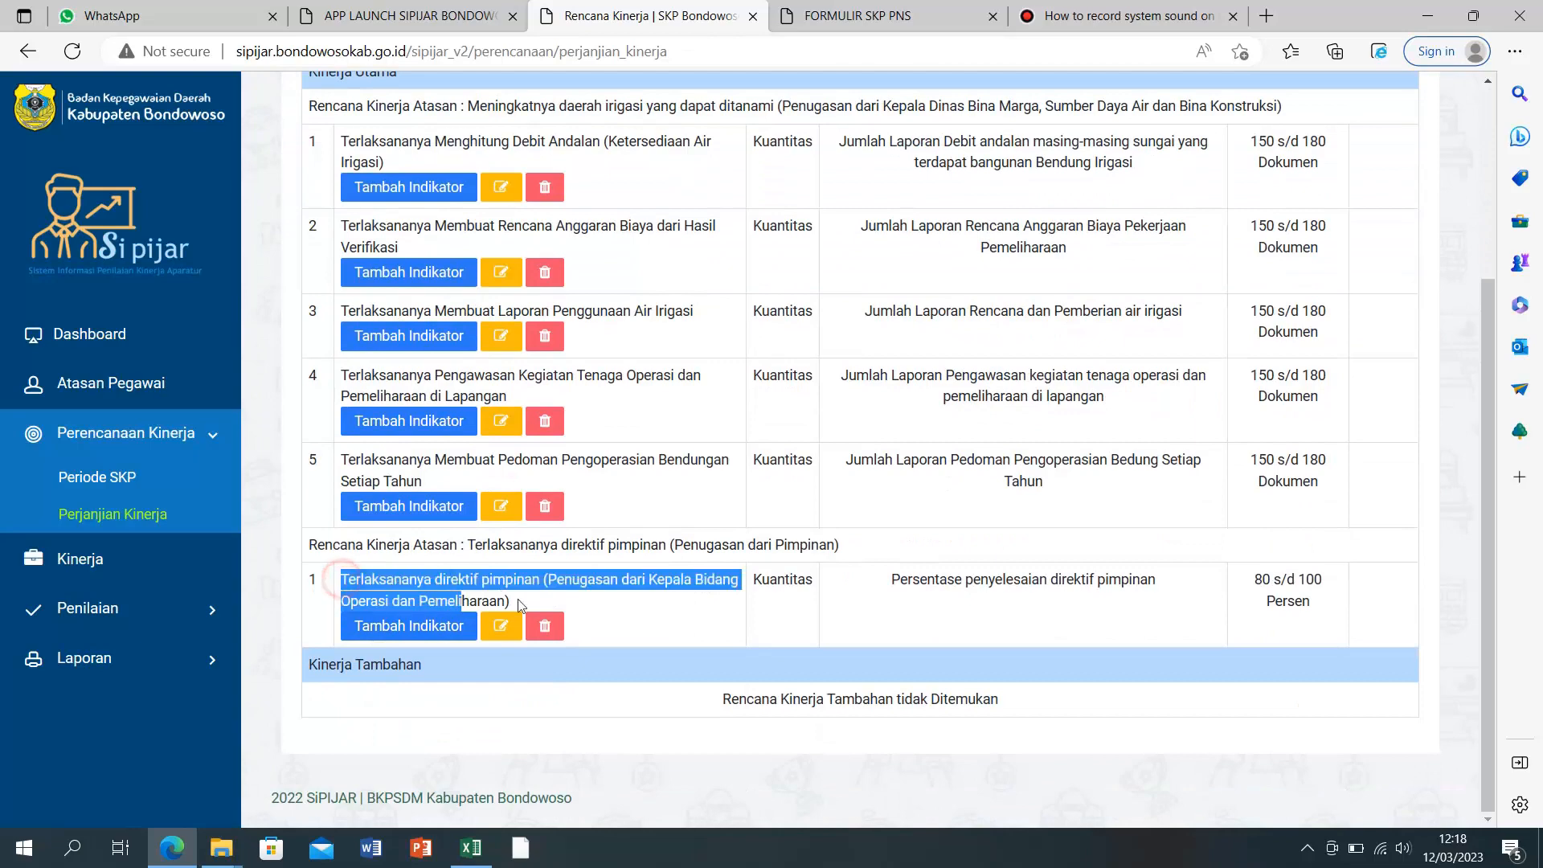
right_click(473, 601)
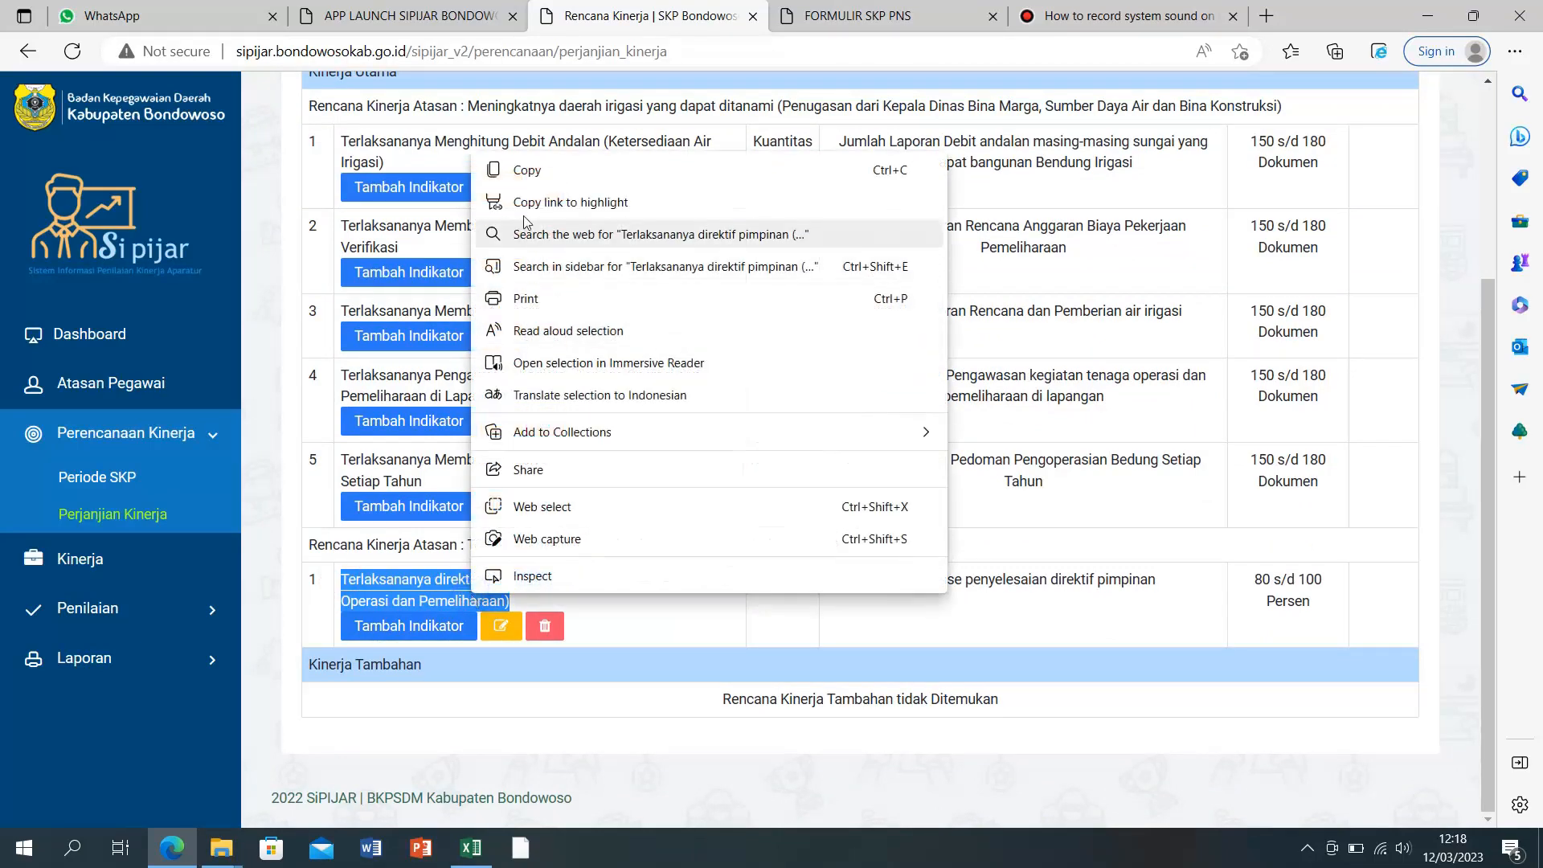
click(524, 170)
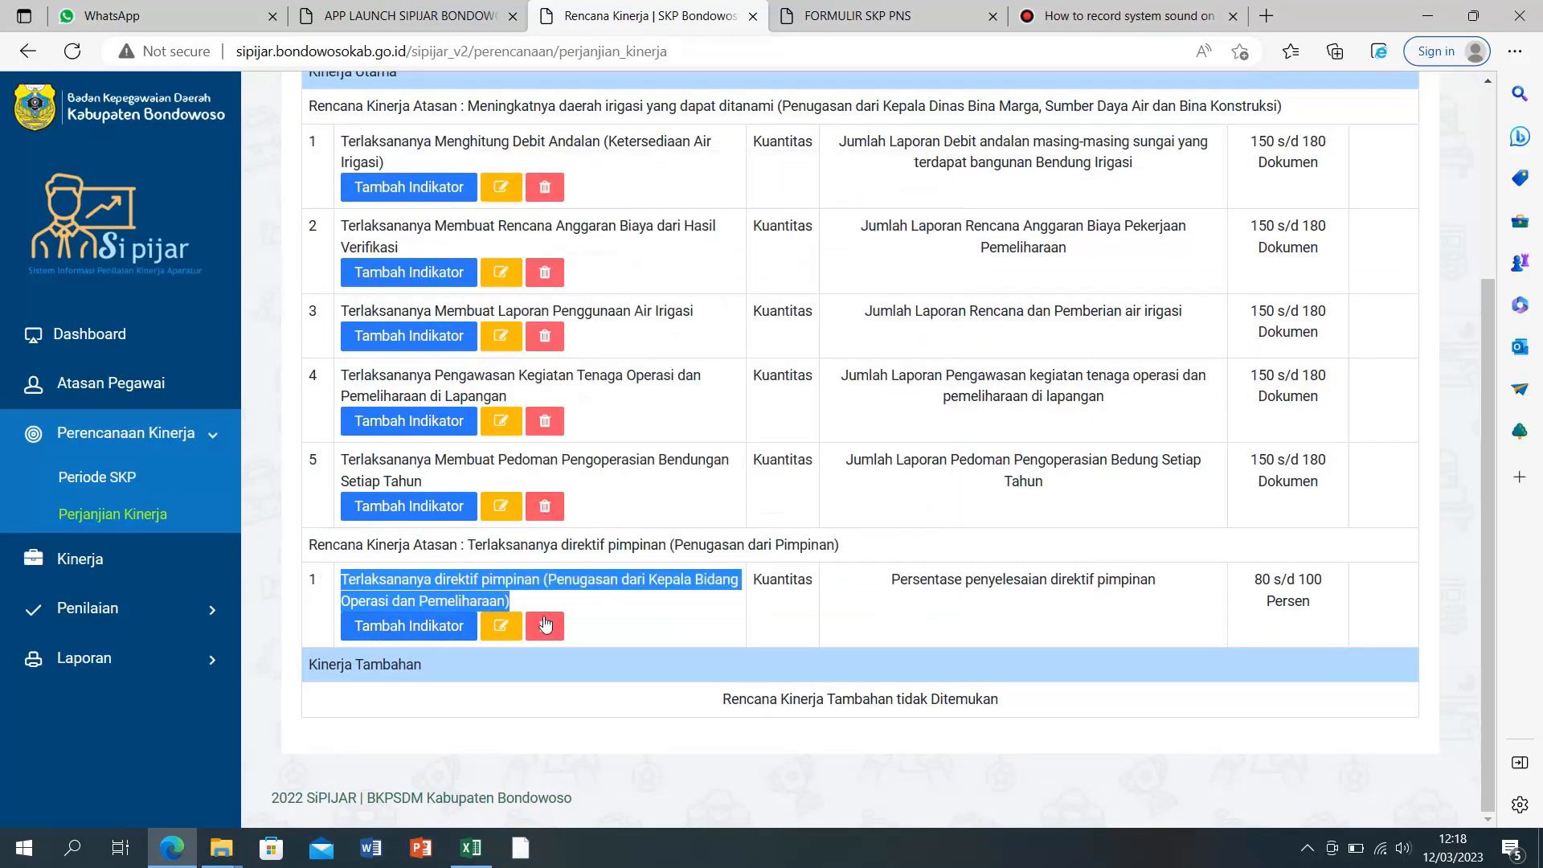
Step: Set D68 to 'Terlaksananya direktif pimpinan (Penugasan dari Kepala Bidang Operasi dan Pemeliharaan)'
click(471, 847)
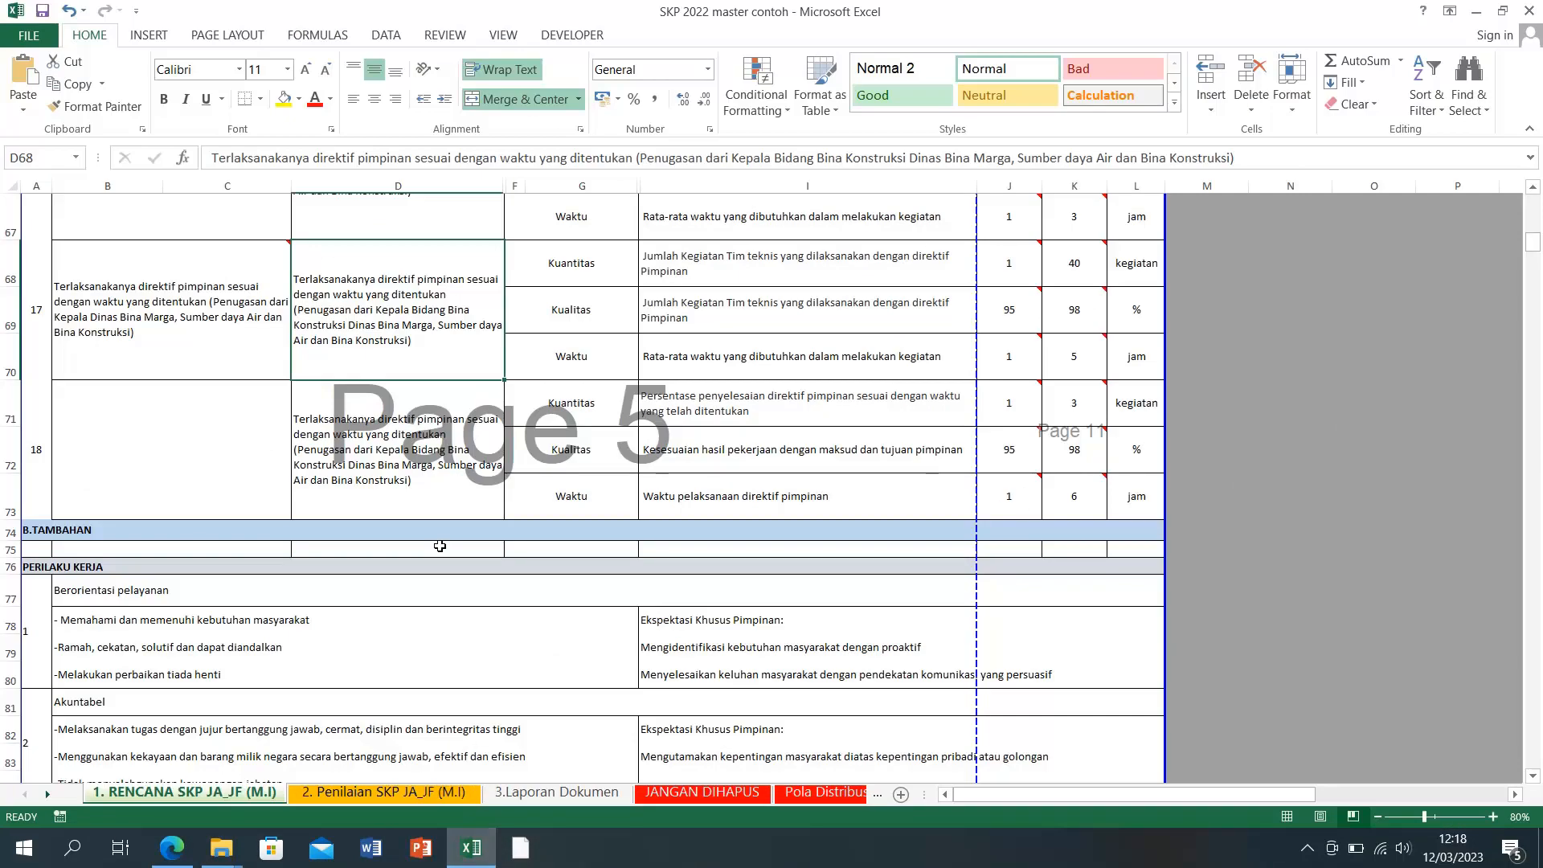
right_click(375, 325)
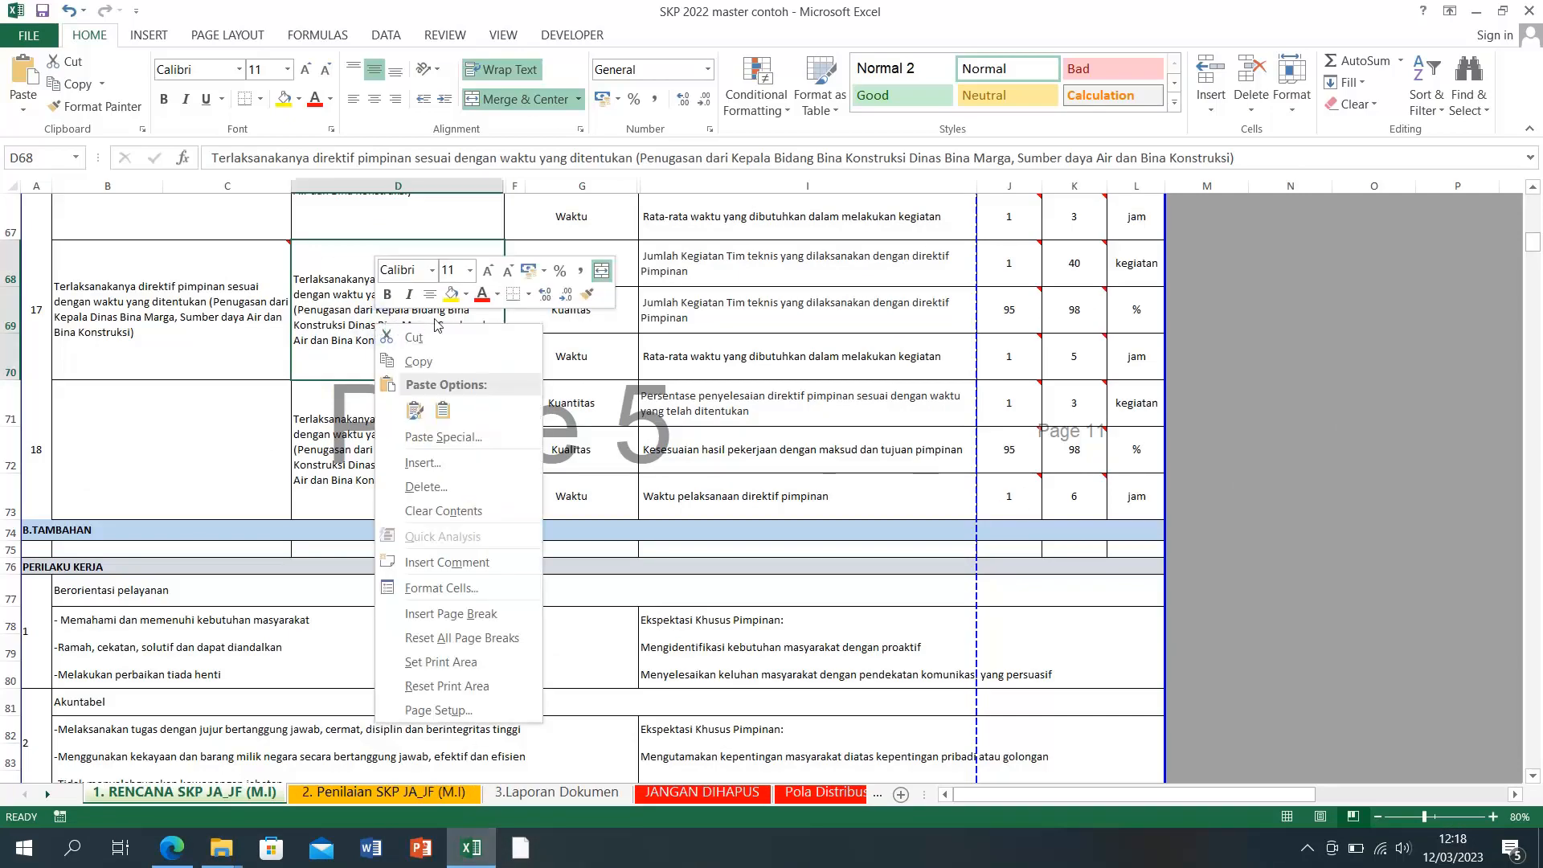
click(320, 310)
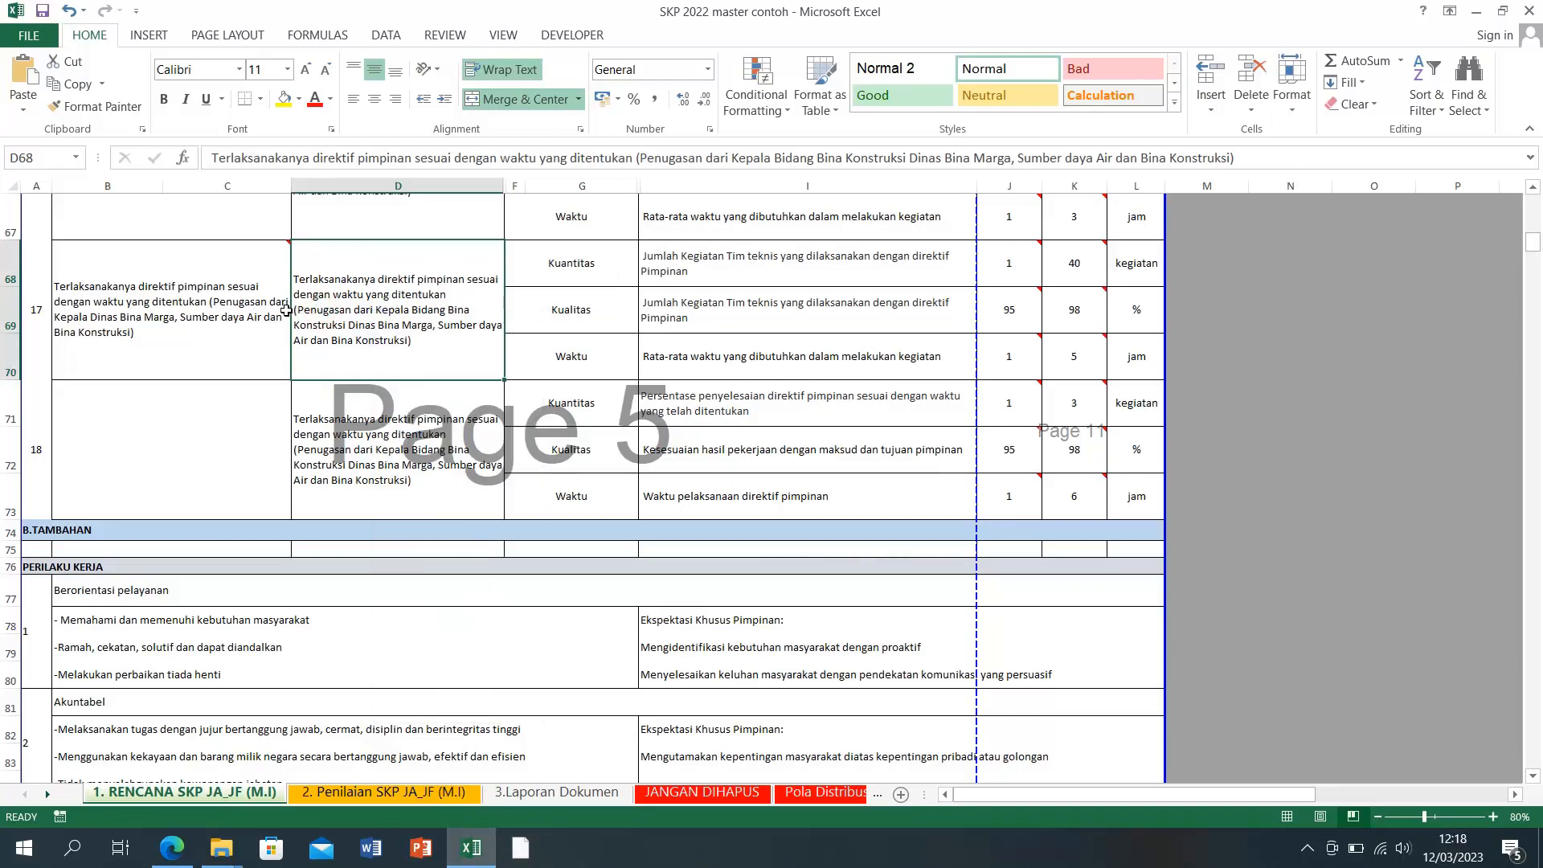
mouse_move(191, 352)
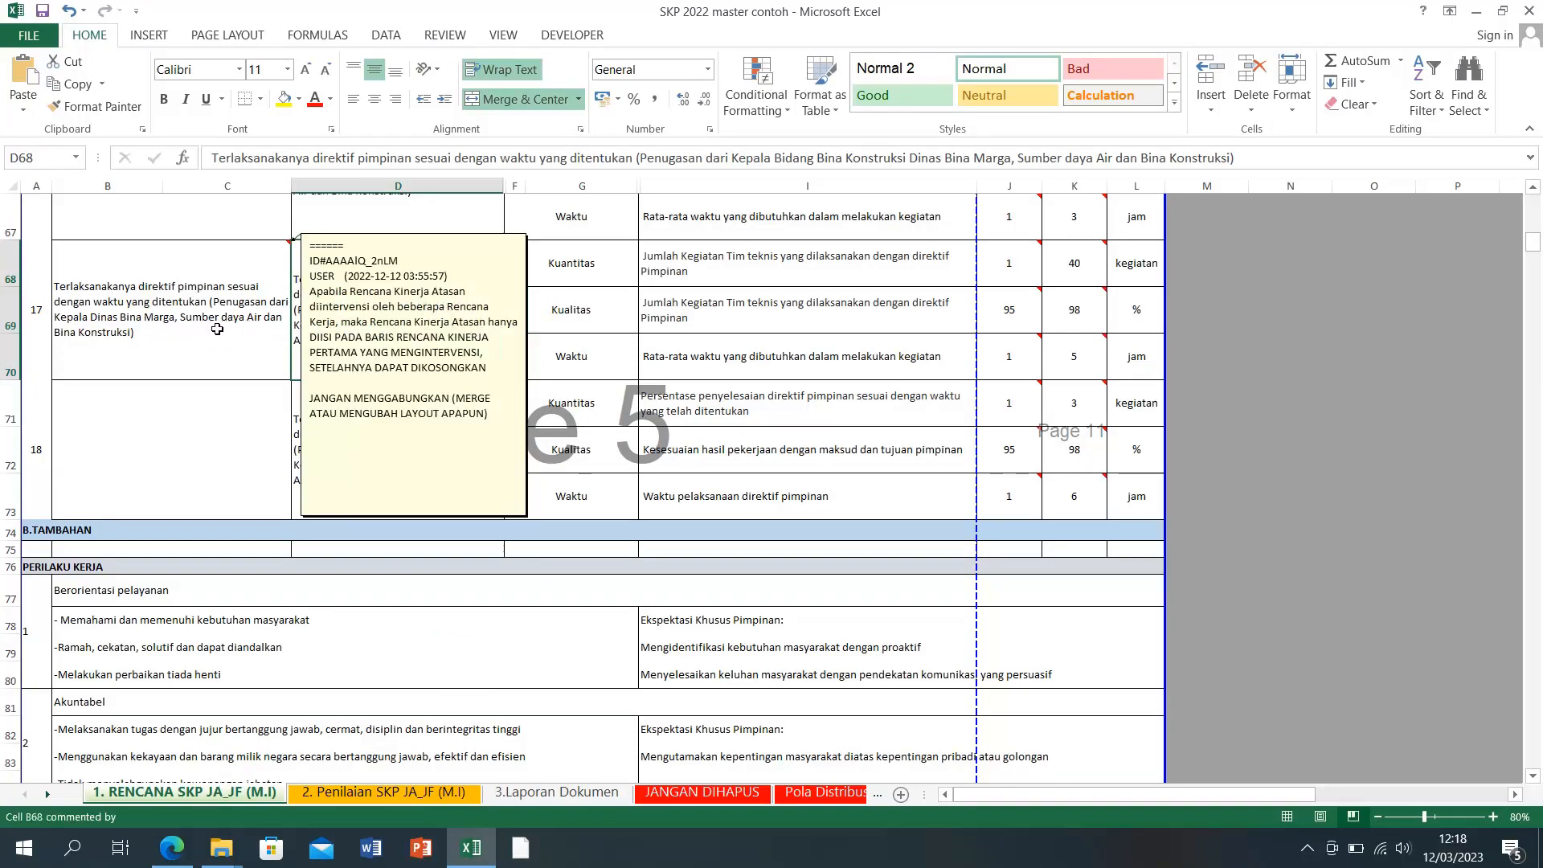
right_click(361, 311)
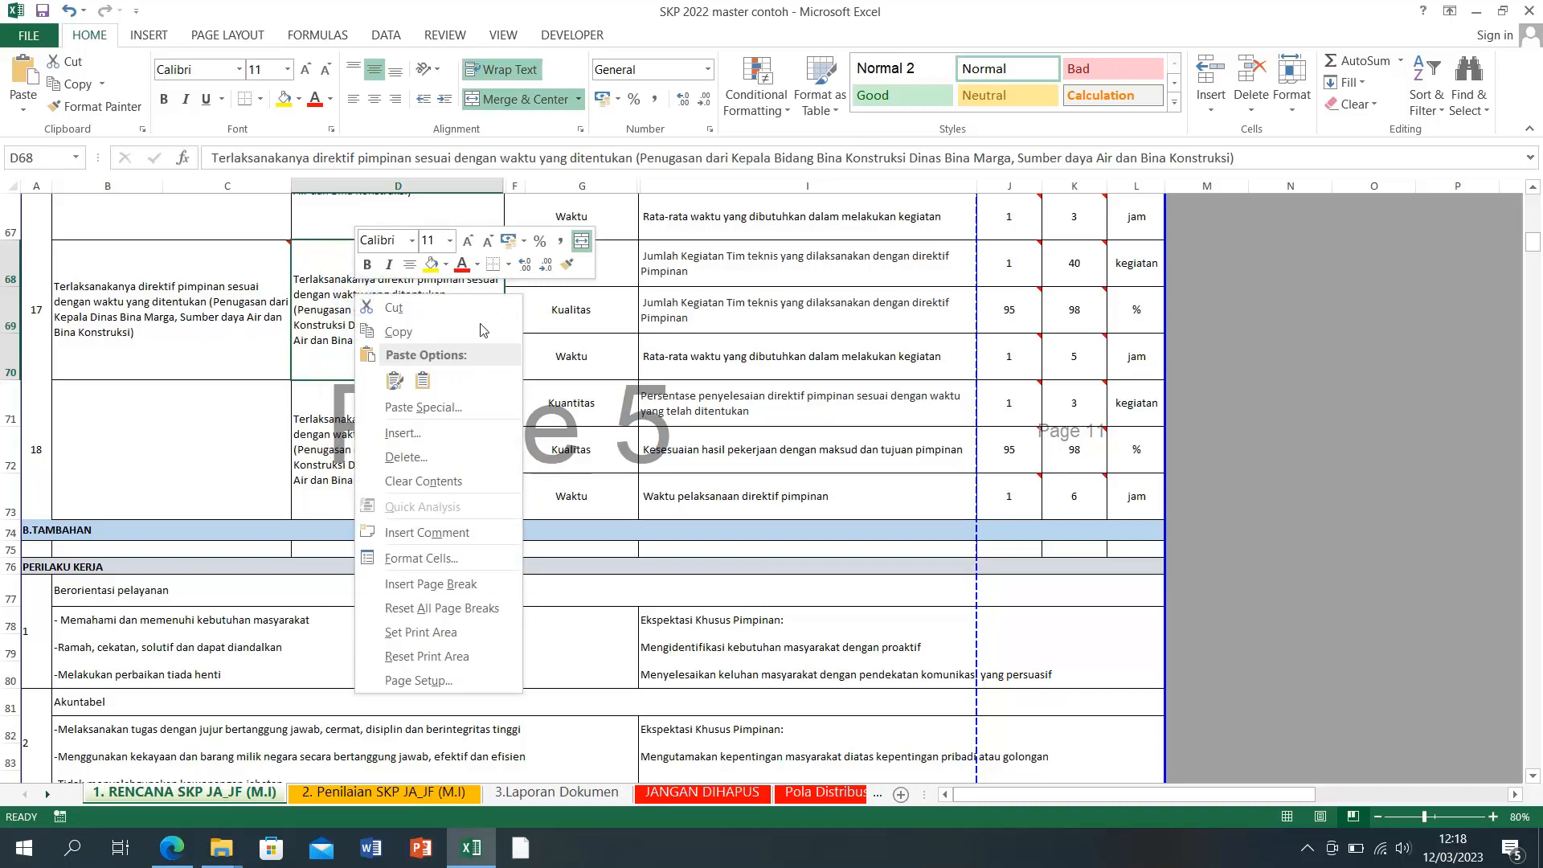
click(423, 381)
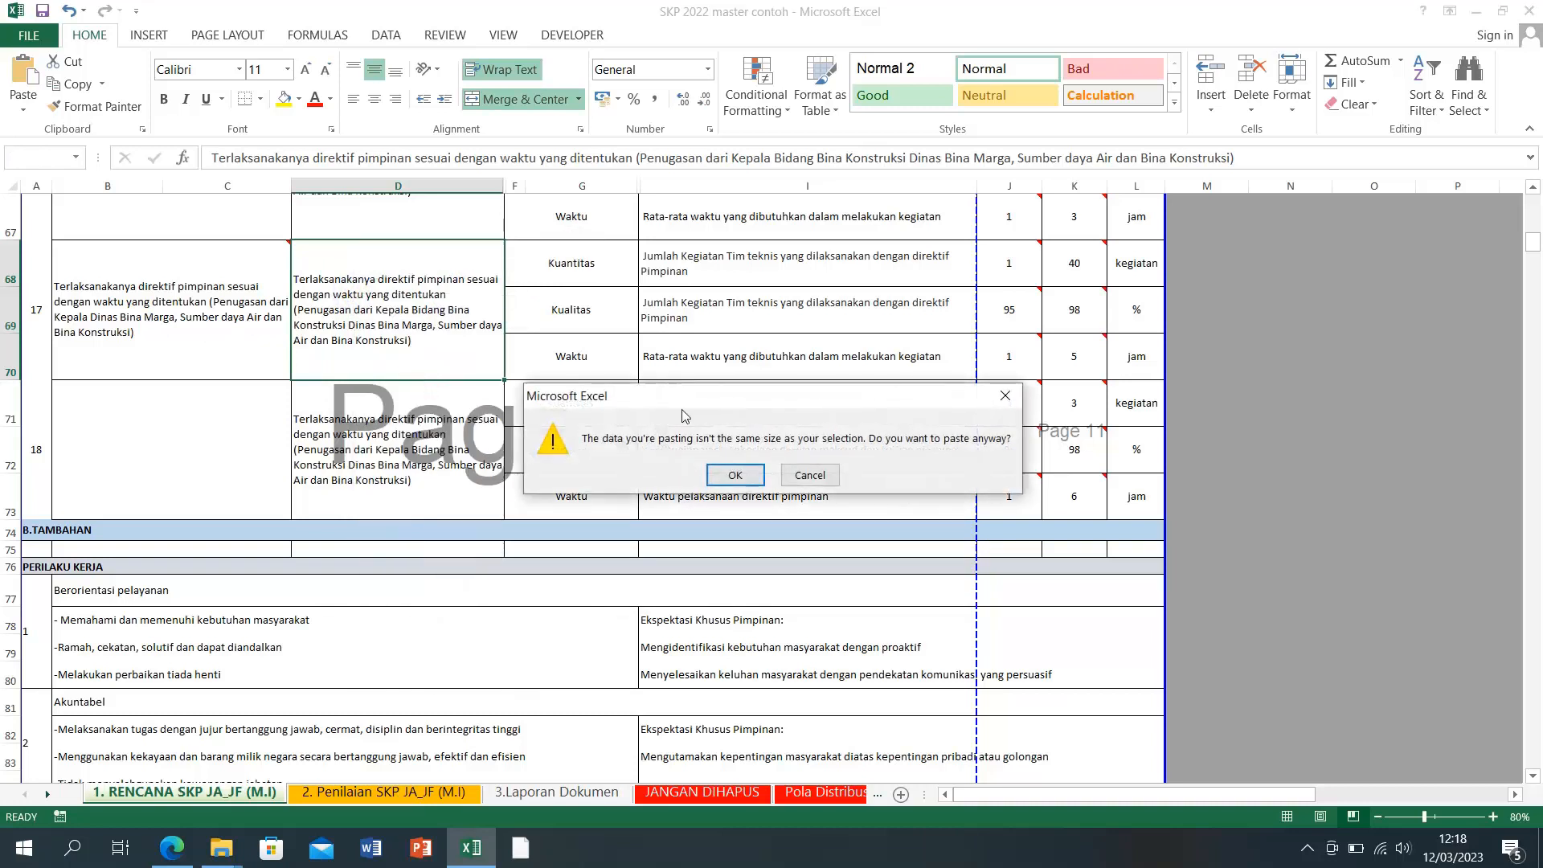
click(725, 474)
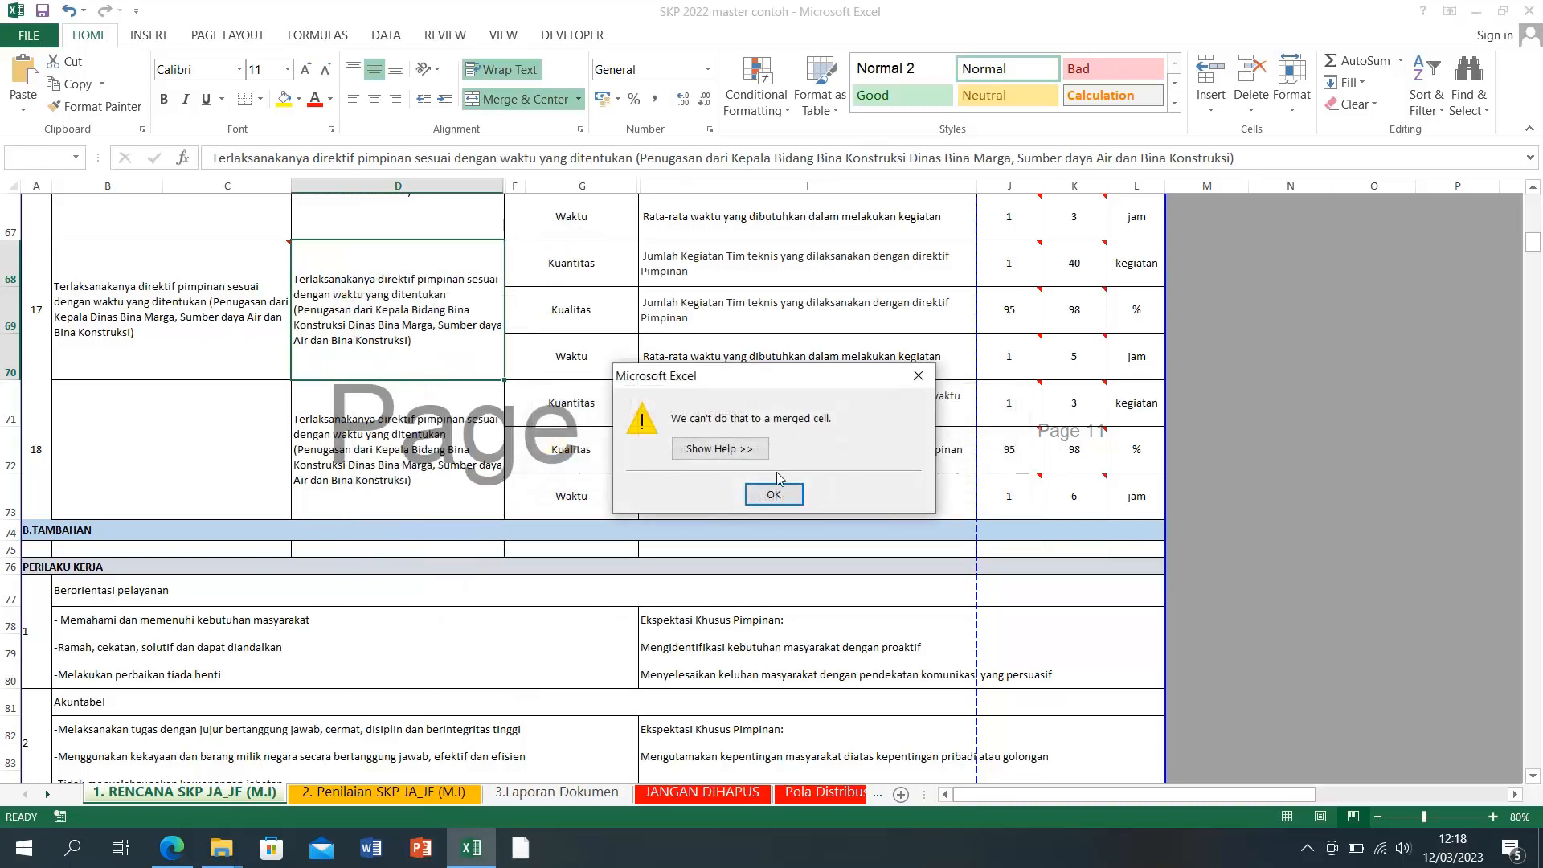
click(772, 493)
drag(1278, 157, 132, 161)
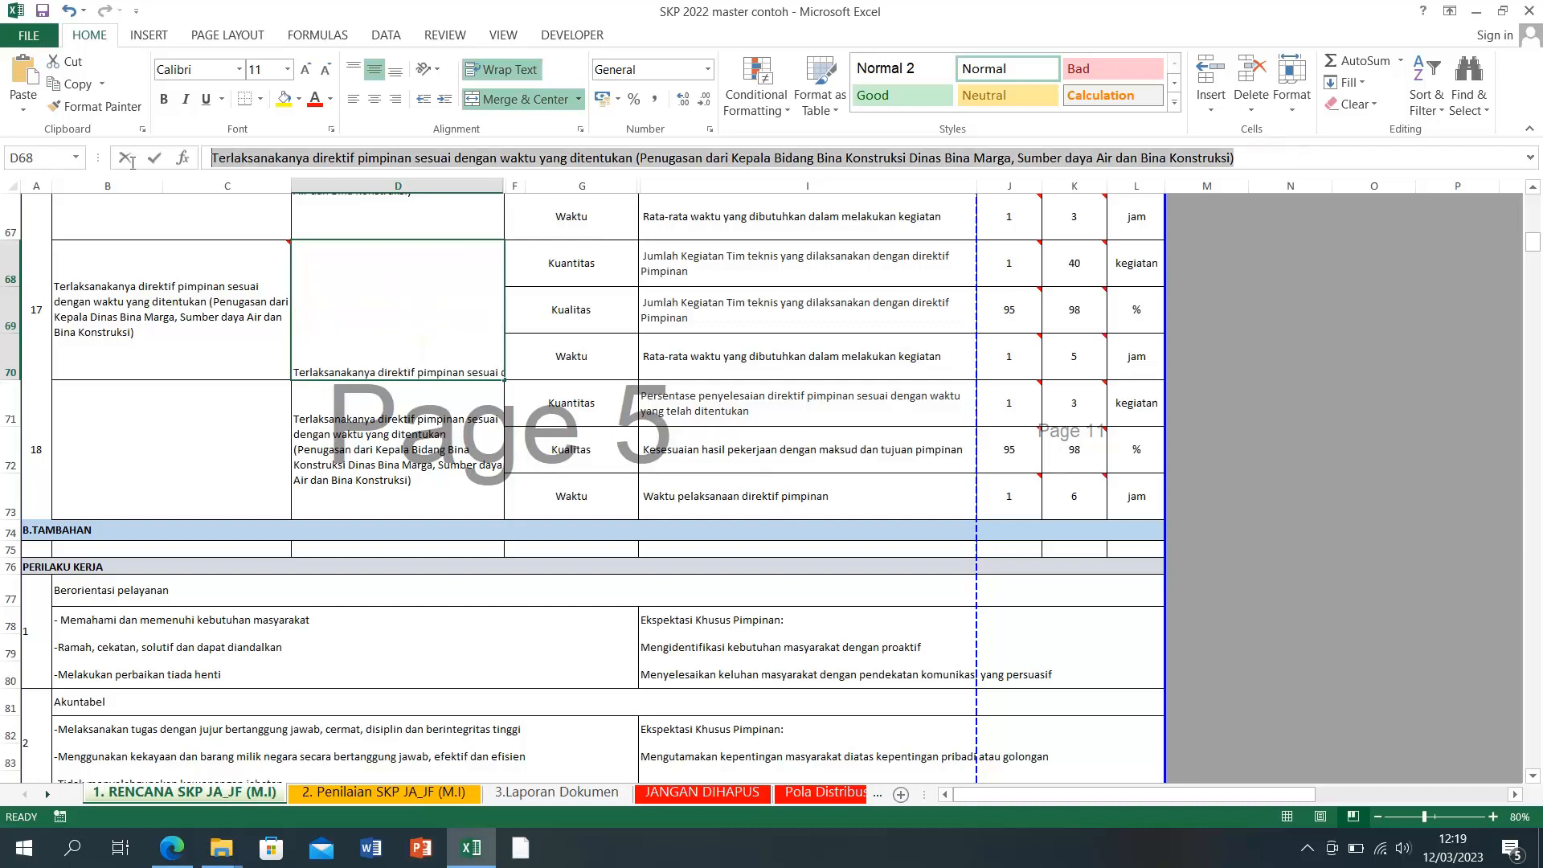
right_click(259, 158)
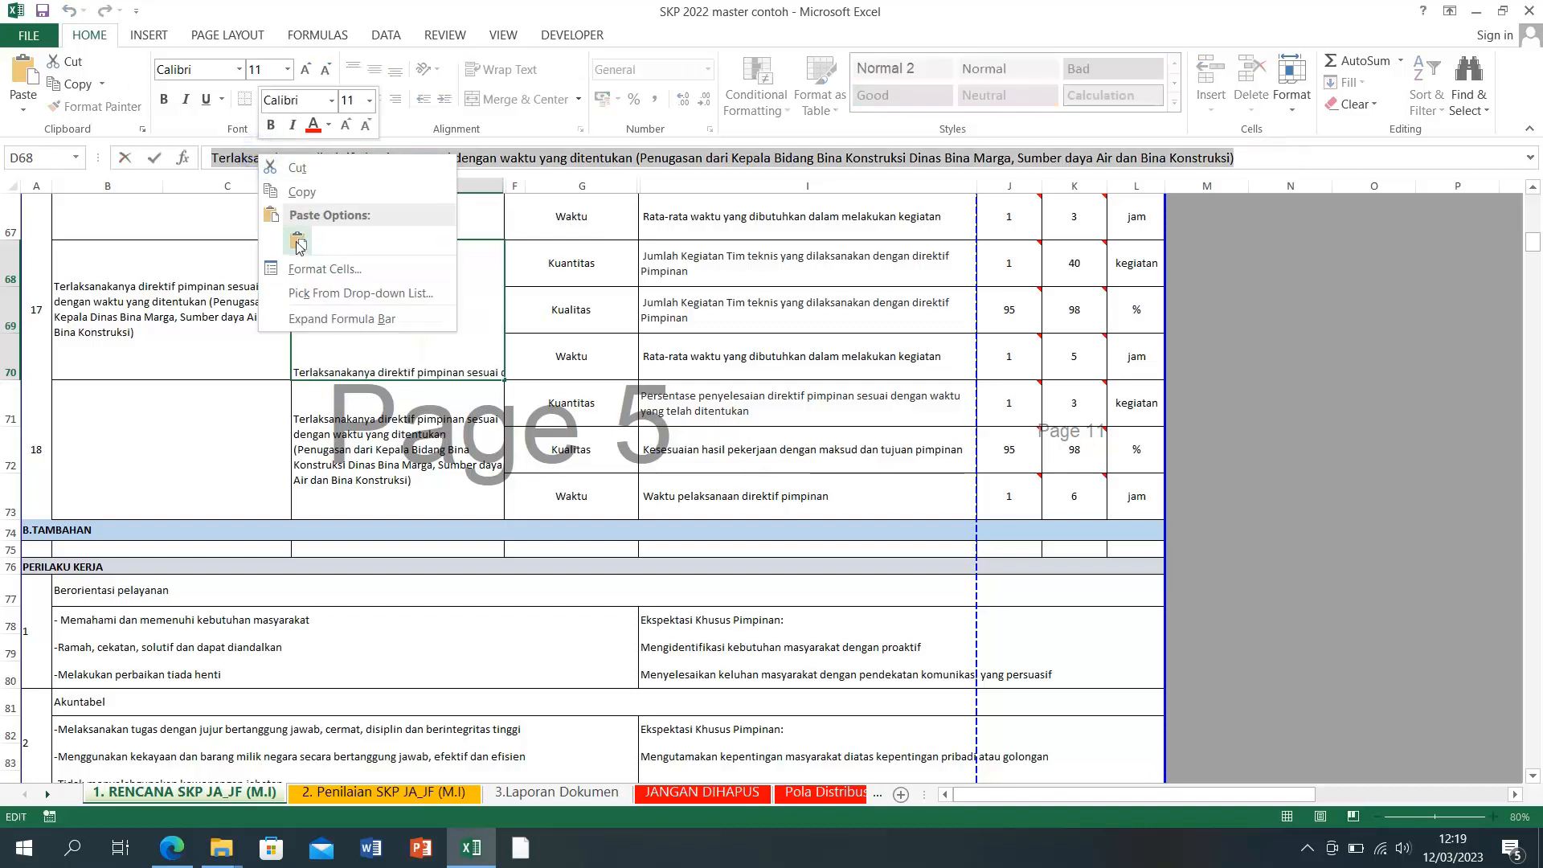
click(298, 243)
click(376, 434)
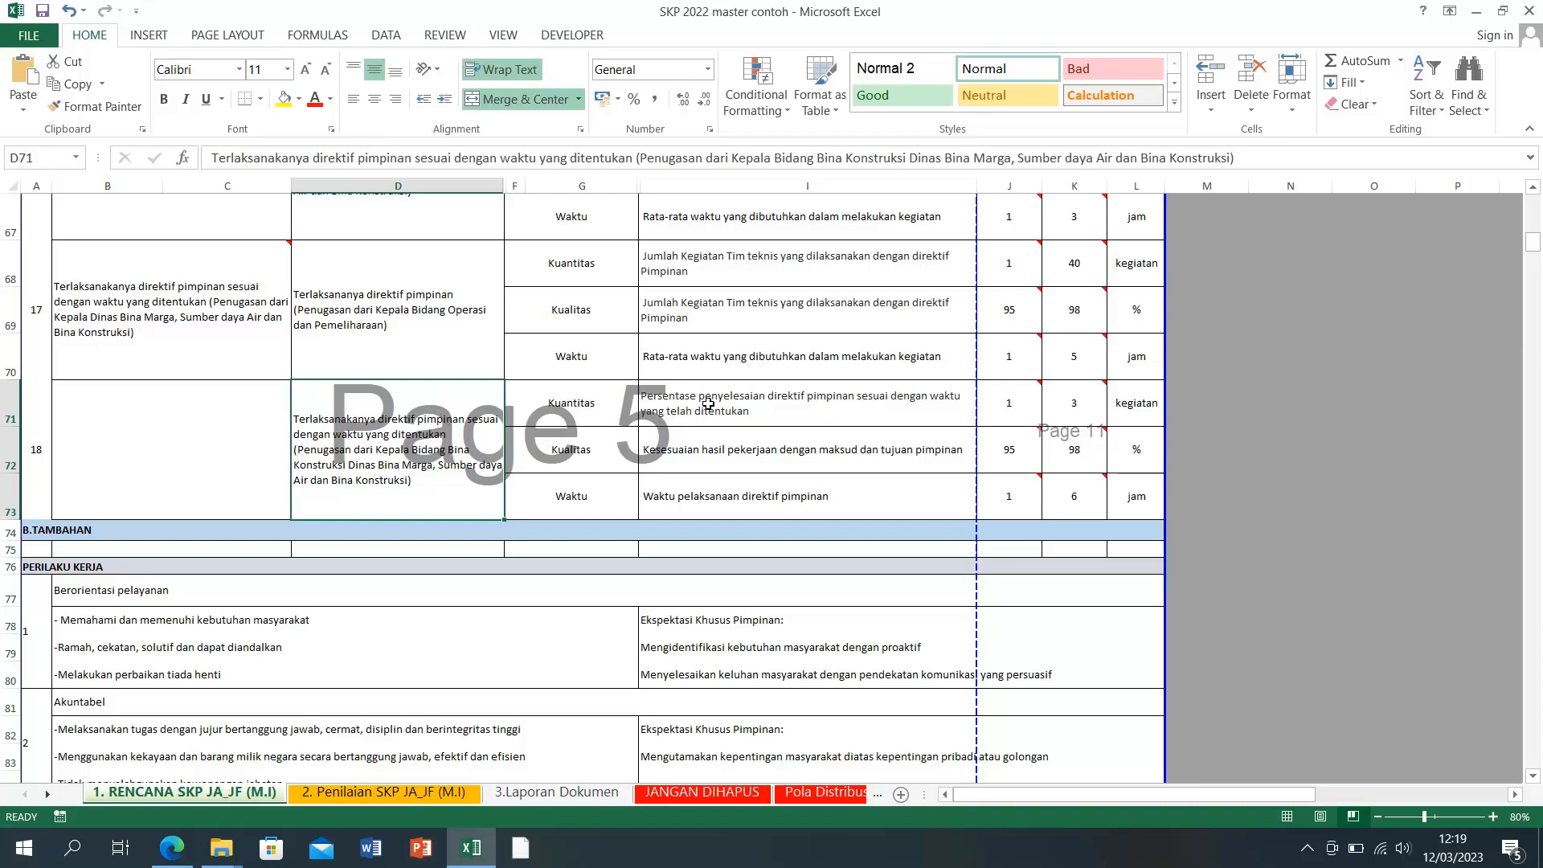
Step: Paste item 18's three direktif pimpinan indicators (I71:I73) as values into item 17's cells I68:I70
drag(707, 403, 733, 500)
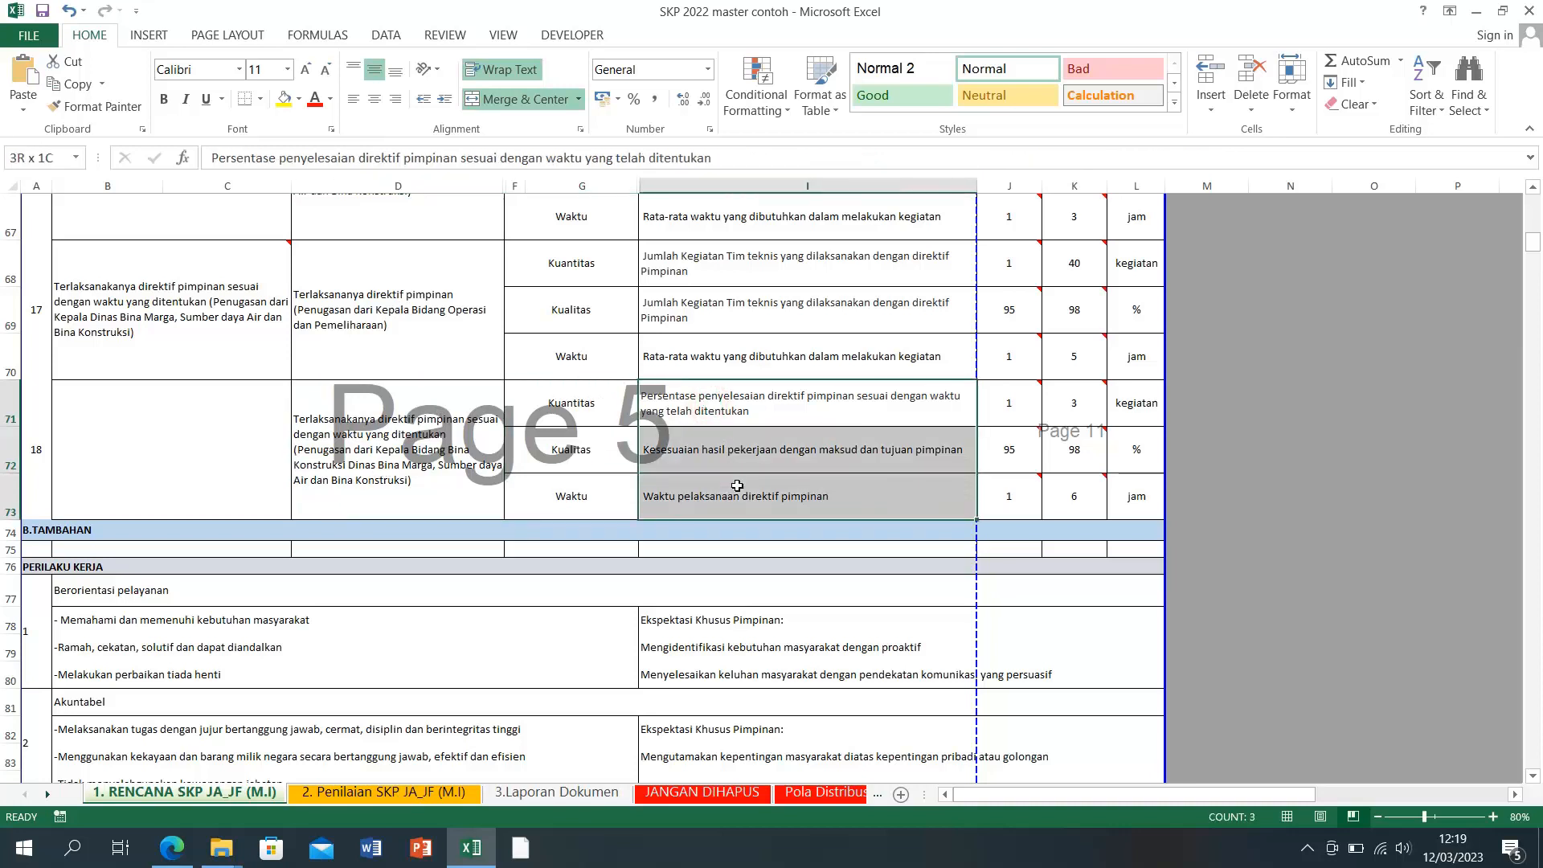
right_click(732, 499)
click(709, 473)
mouse_move(702, 414)
mouse_down()
mouse_move(706, 488)
mouse_move(689, 366)
mouse_move(705, 500)
mouse_up()
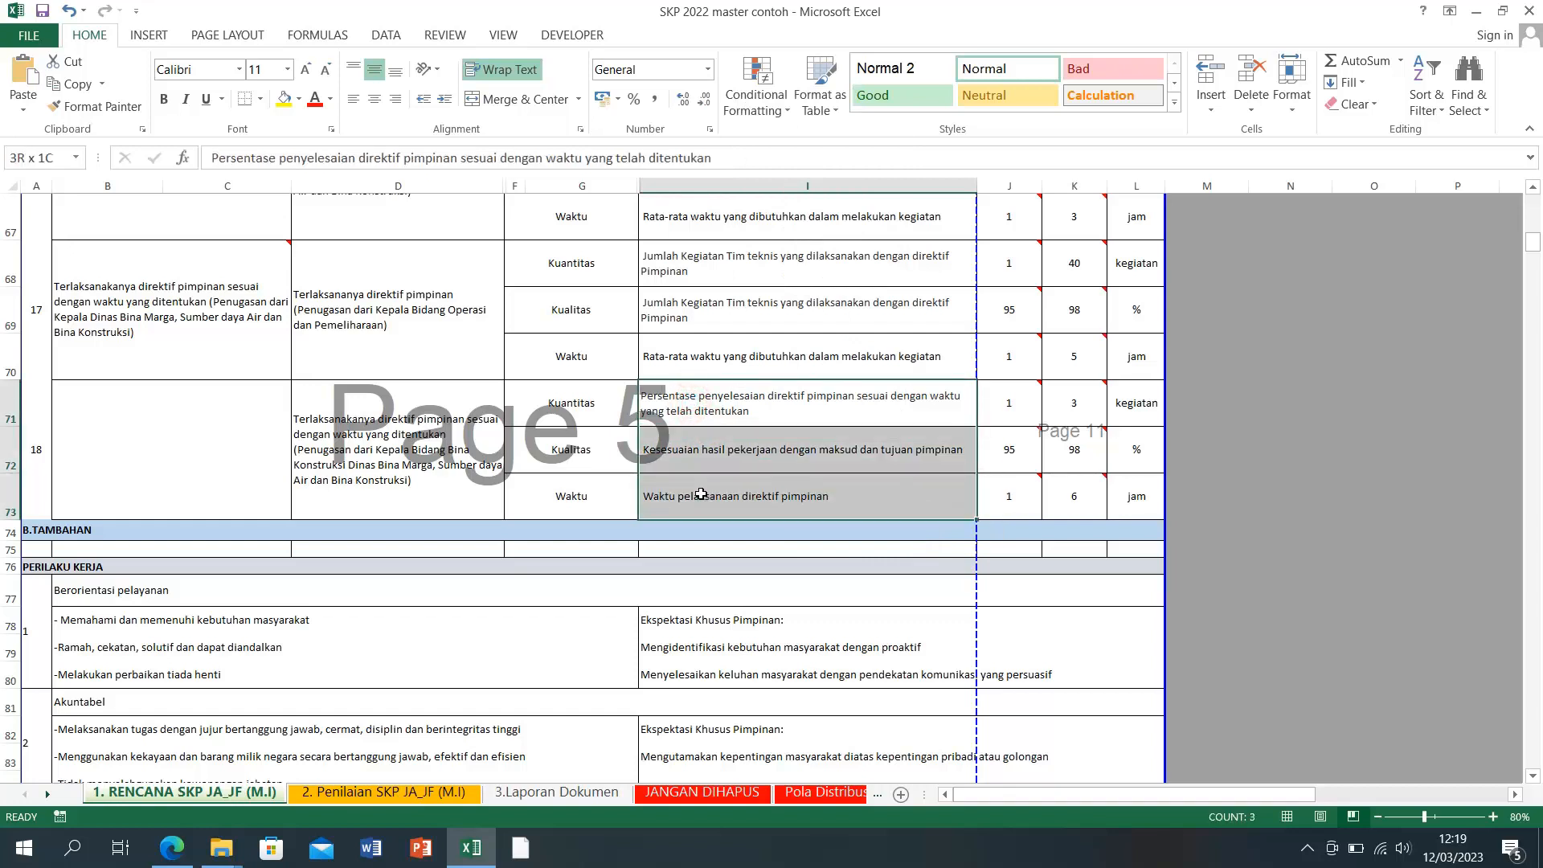
right_click(701, 494)
click(758, 139)
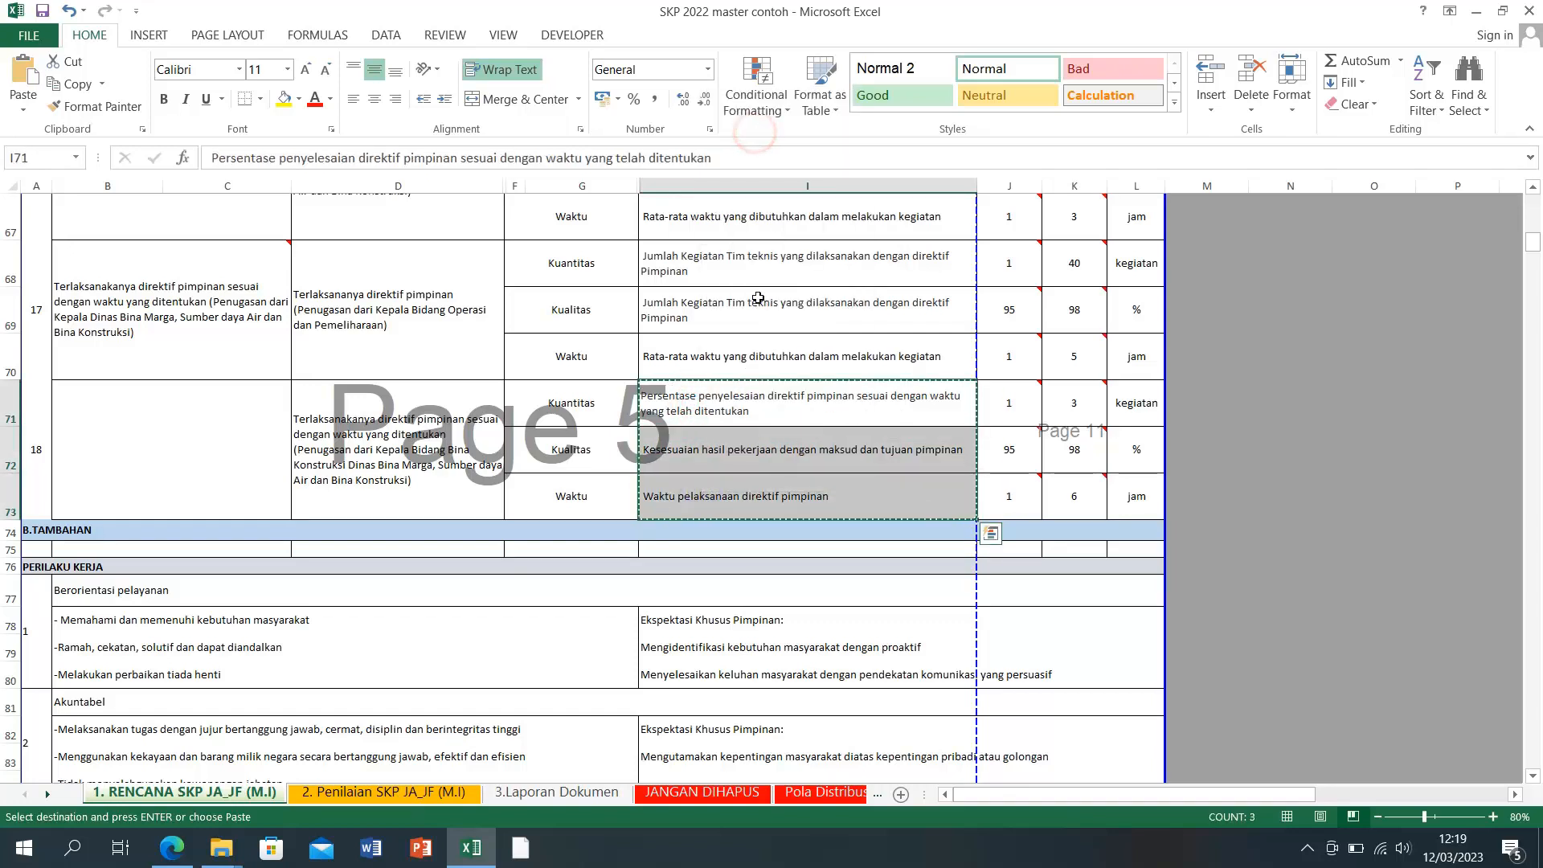
right_click(667, 268)
click(737, 354)
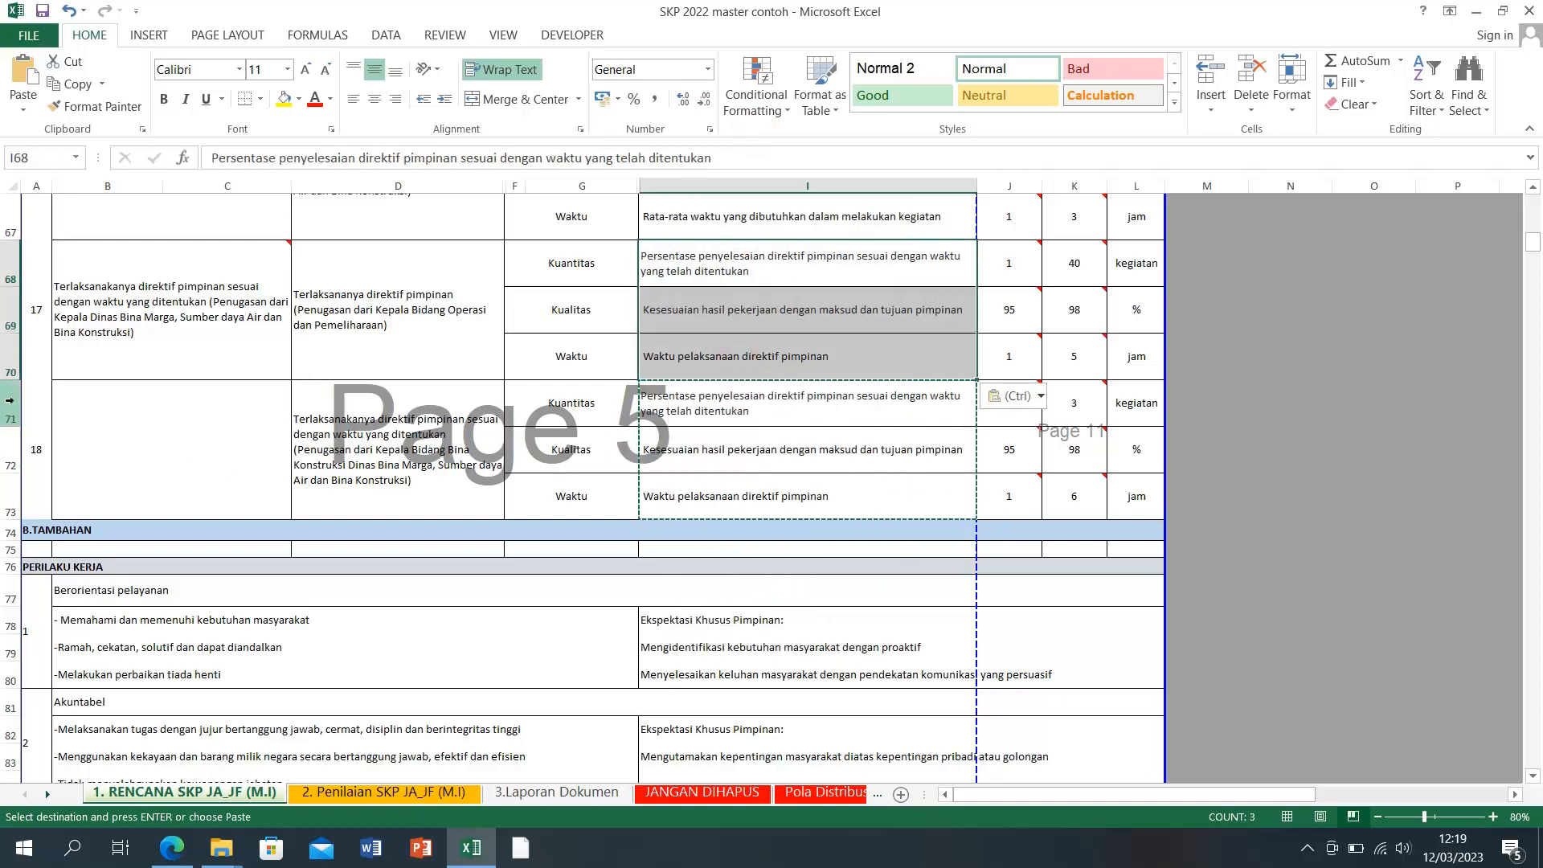
Step: Delete rows 71–73, which held item 18
drag(12, 400, 12, 500)
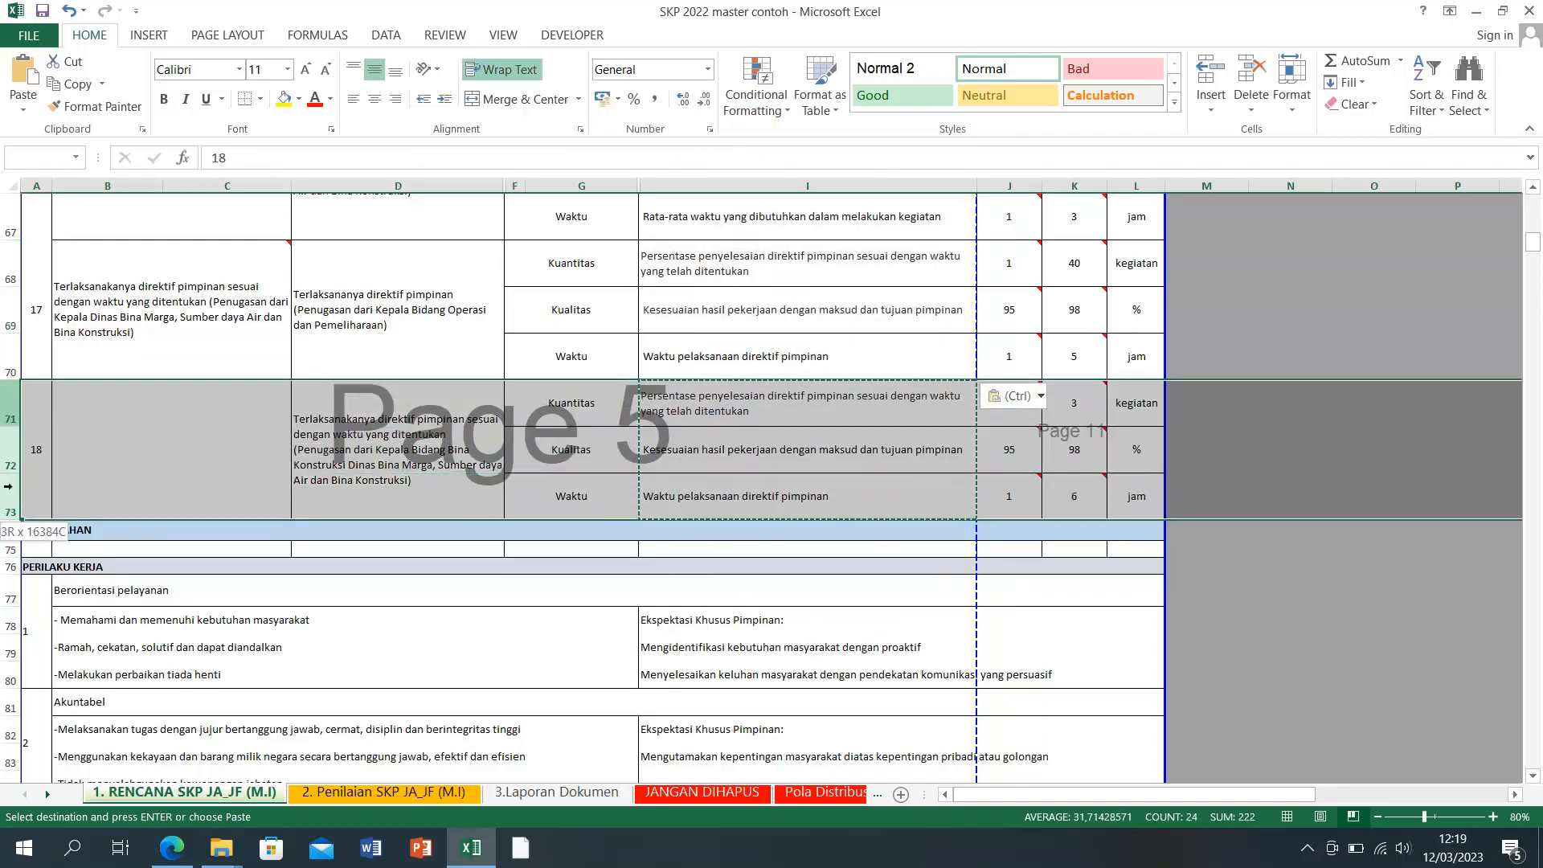
right_click(13, 500)
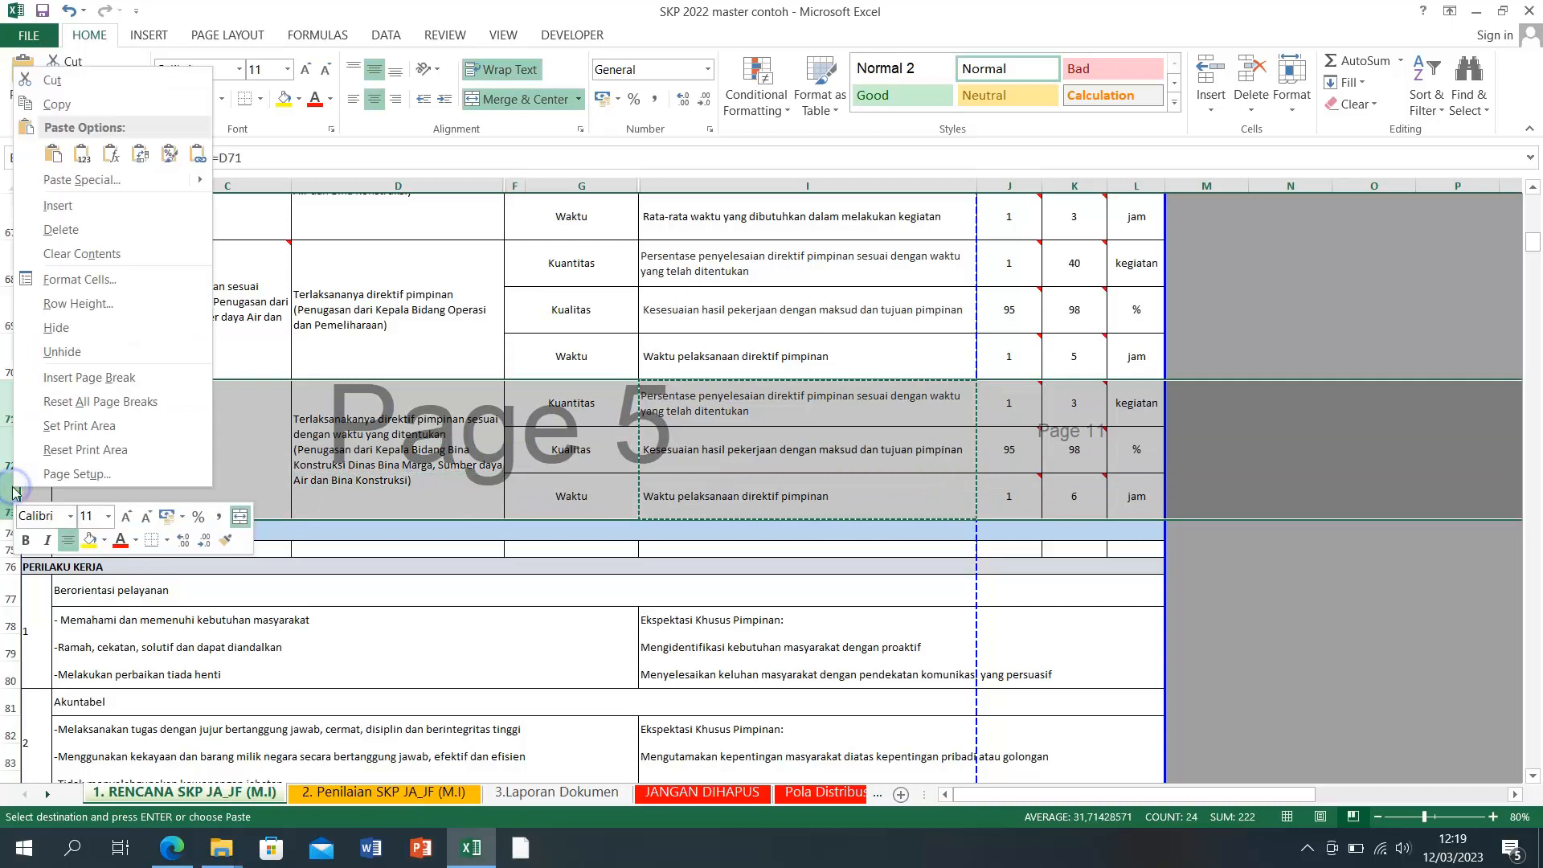
click(70, 230)
click(1395, 504)
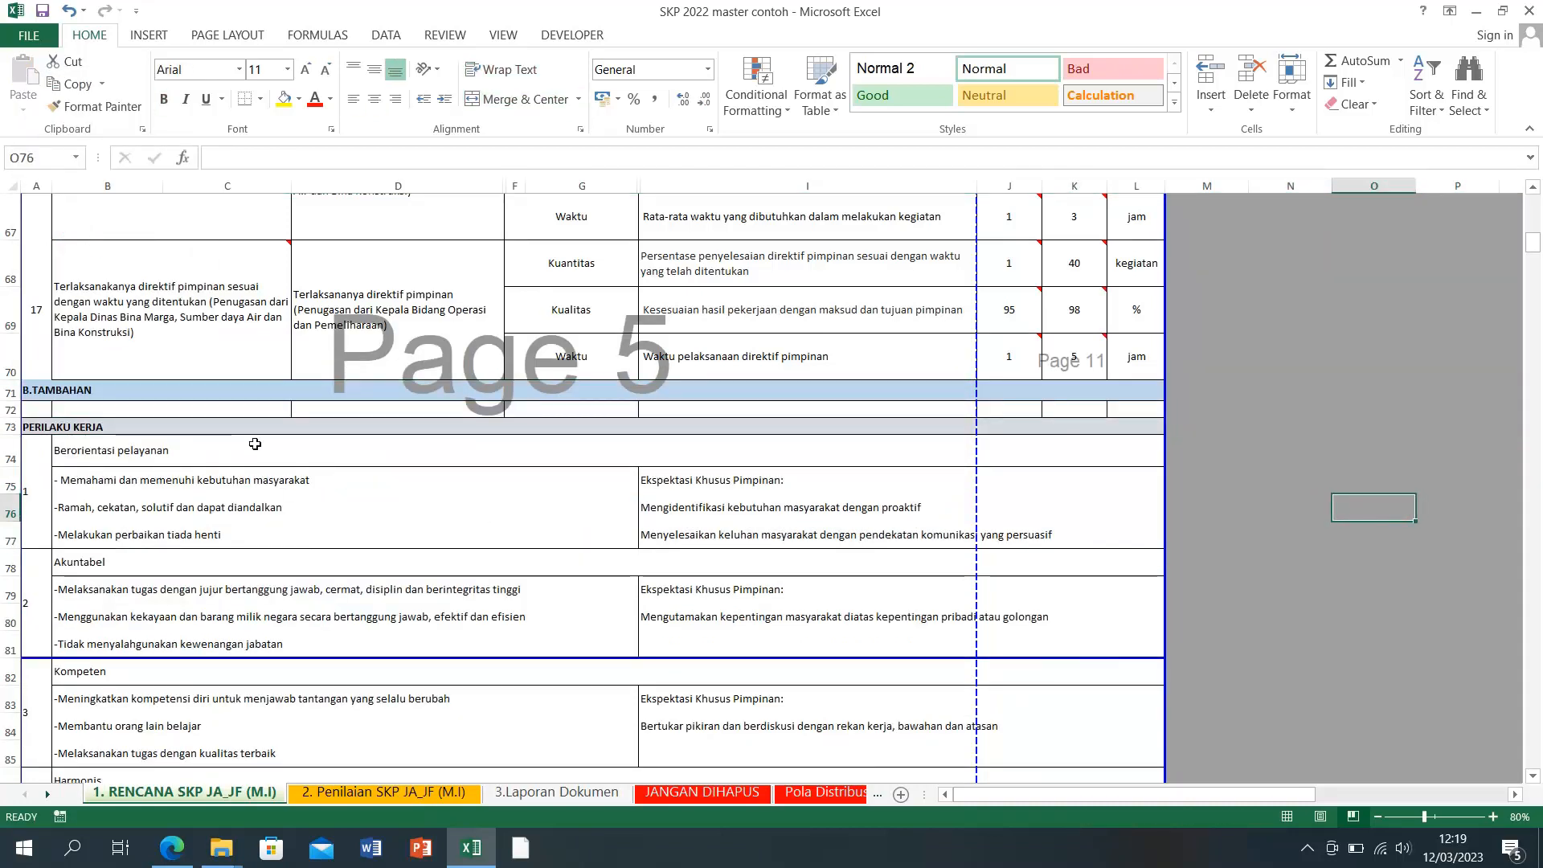
click(1312, 409)
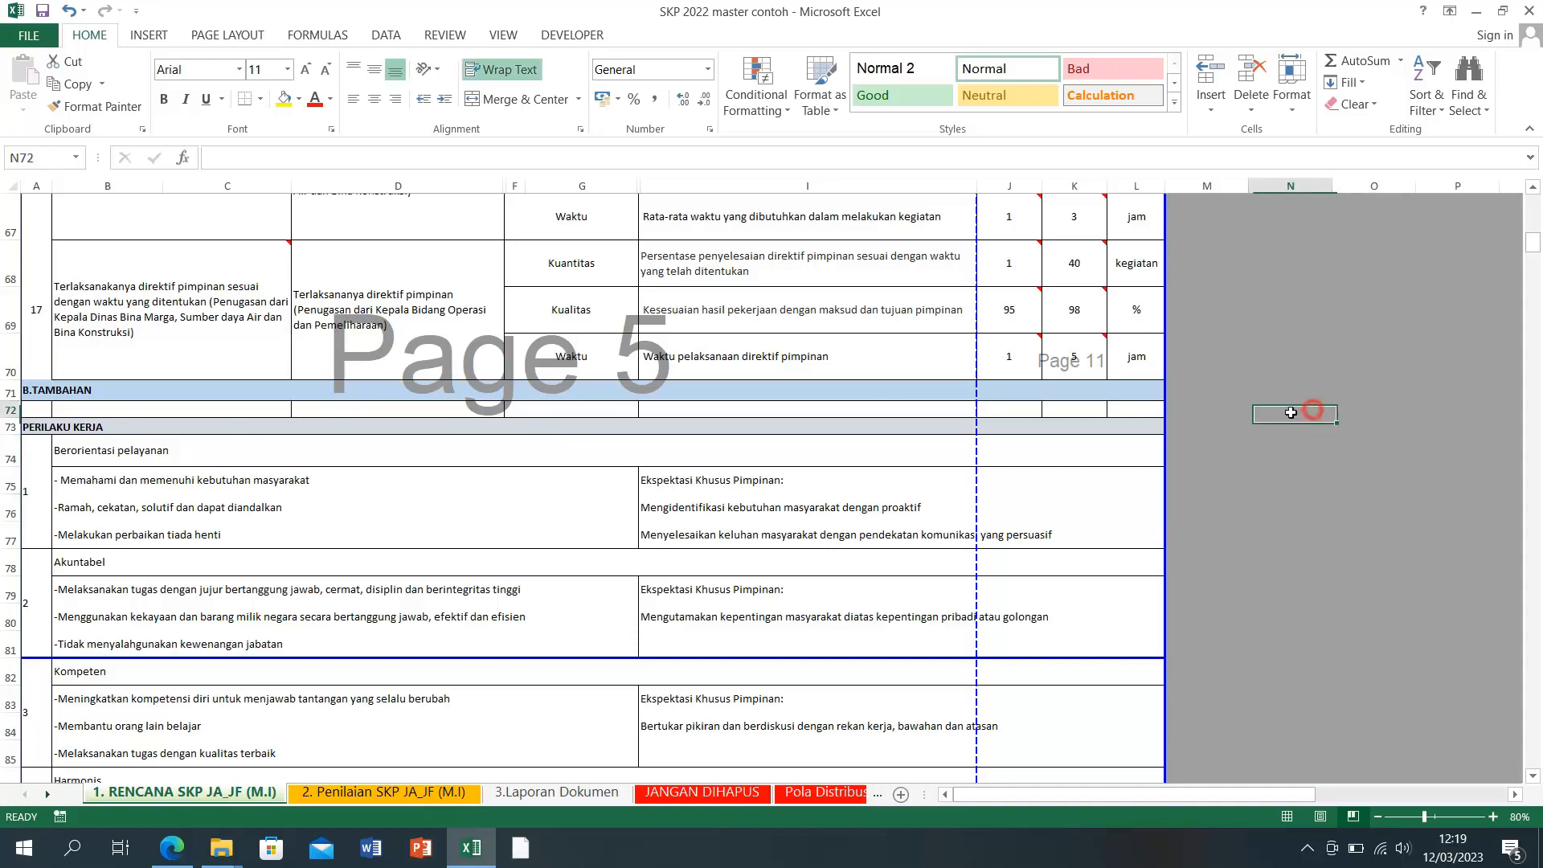
scroll(1198, 422, up, 1)
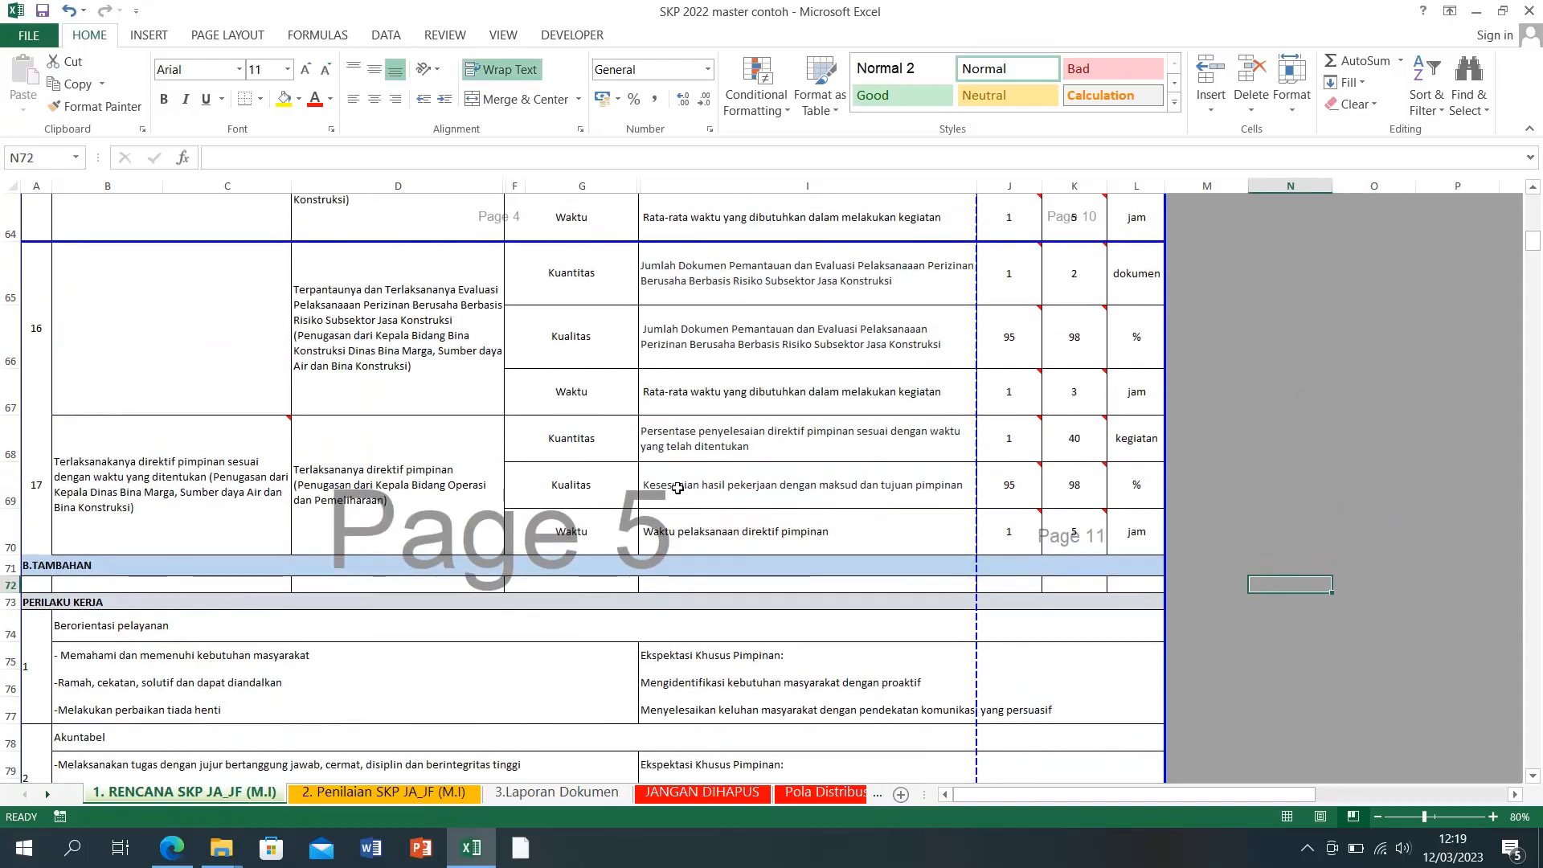
mouse_move(105, 530)
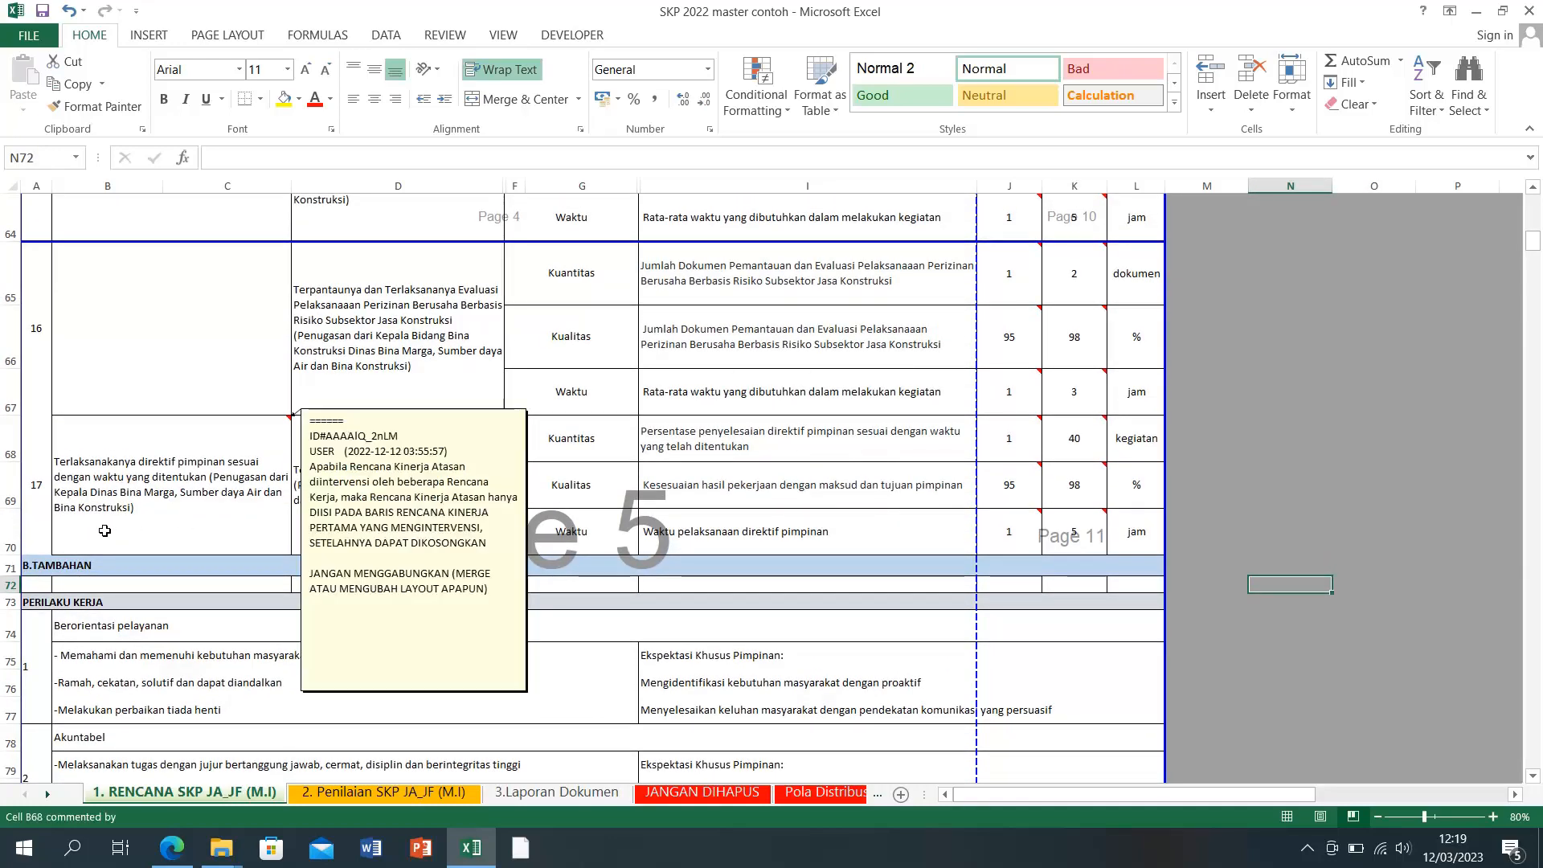
scroll(105, 530, up, 2)
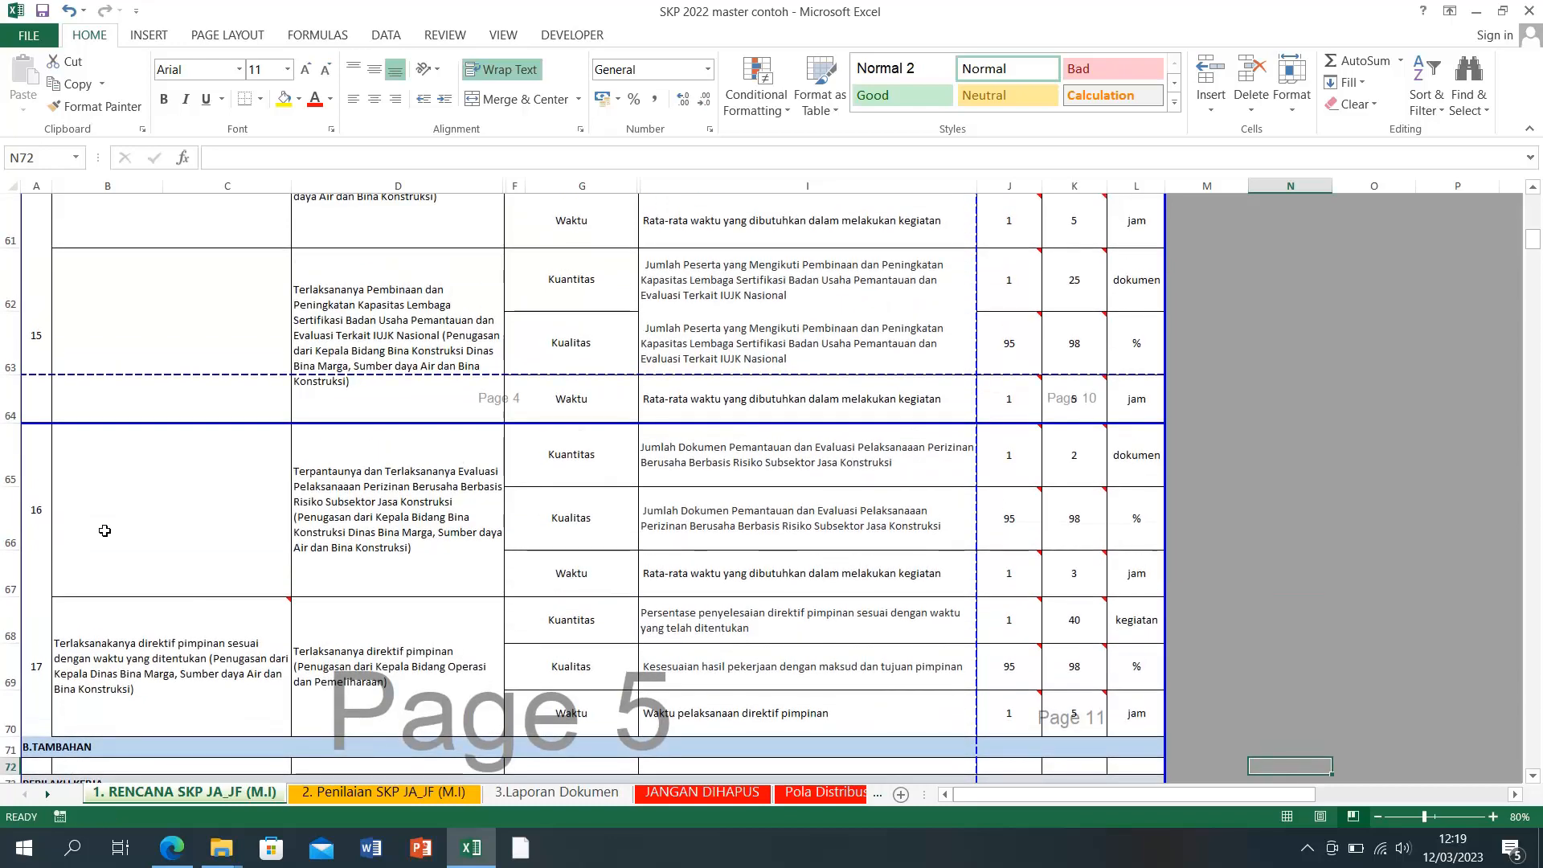
scroll(104, 530, up, 1)
scroll(104, 530, down, 2)
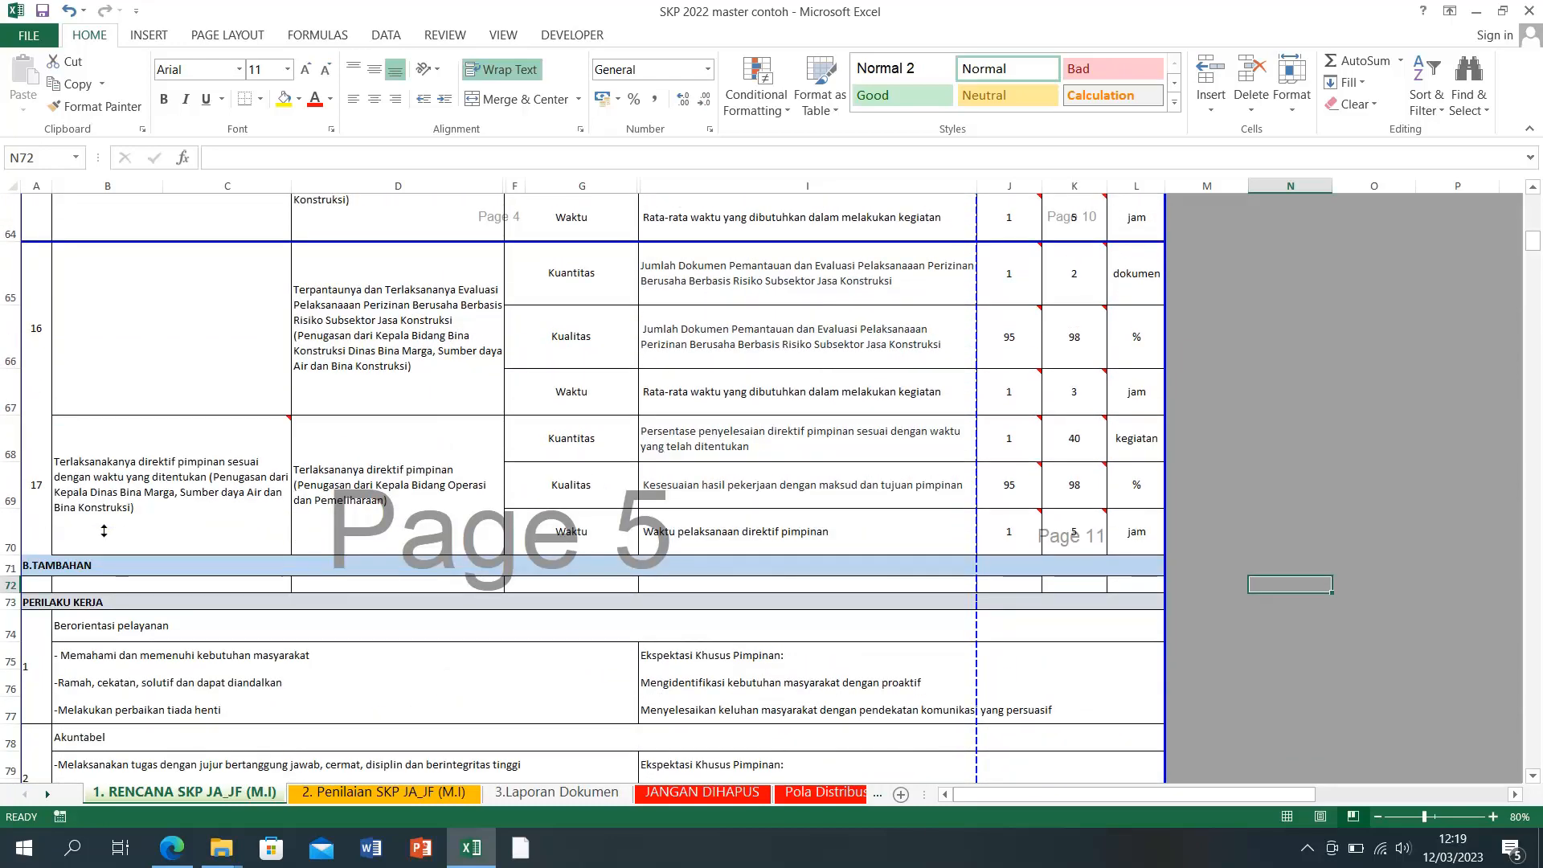
drag(3, 400, 3, 309)
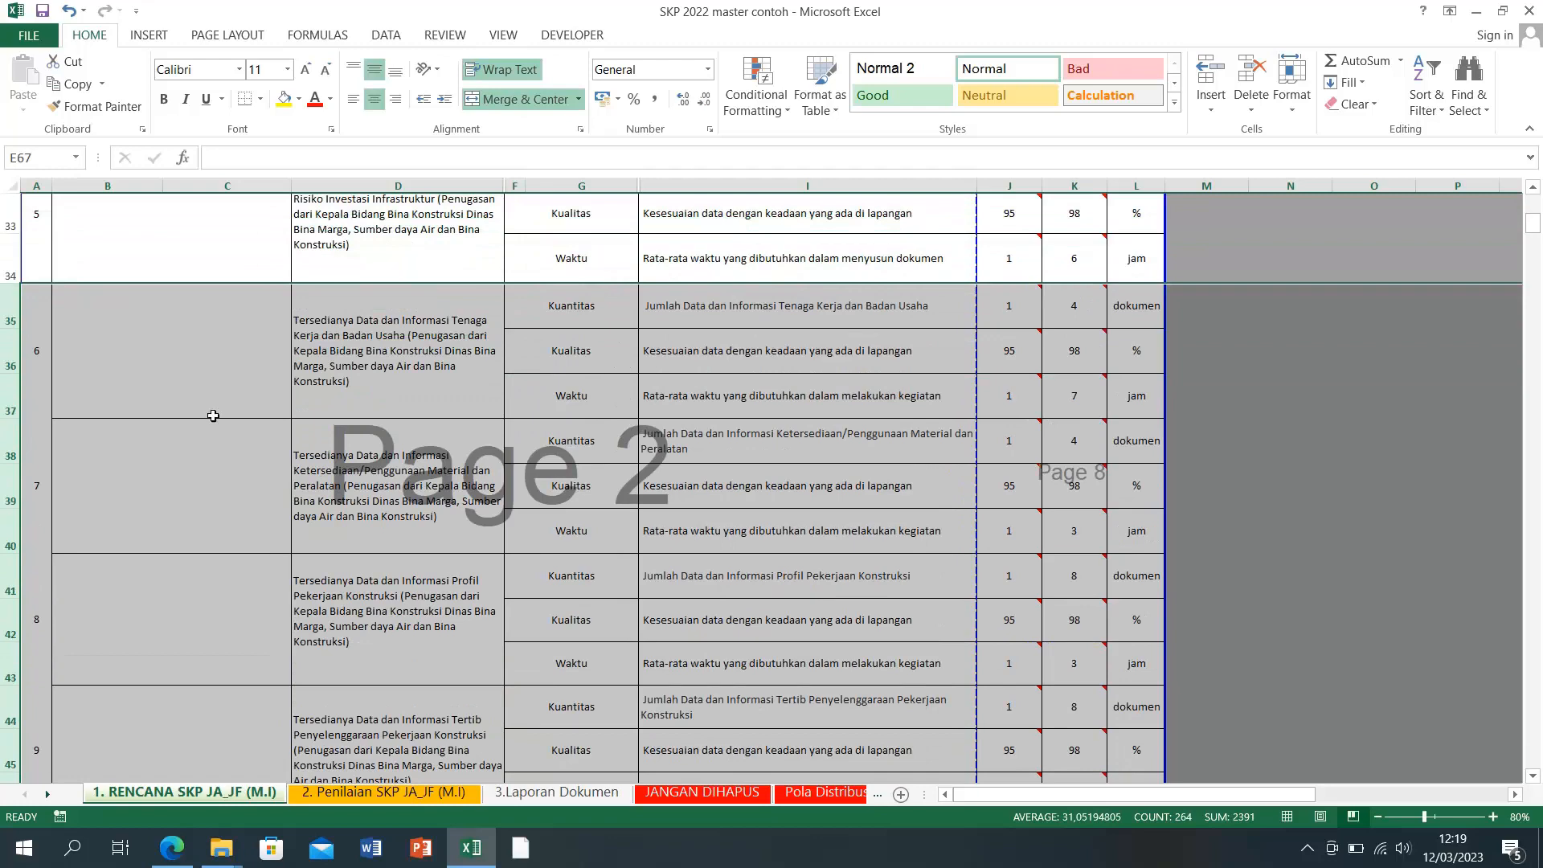
click(466, 845)
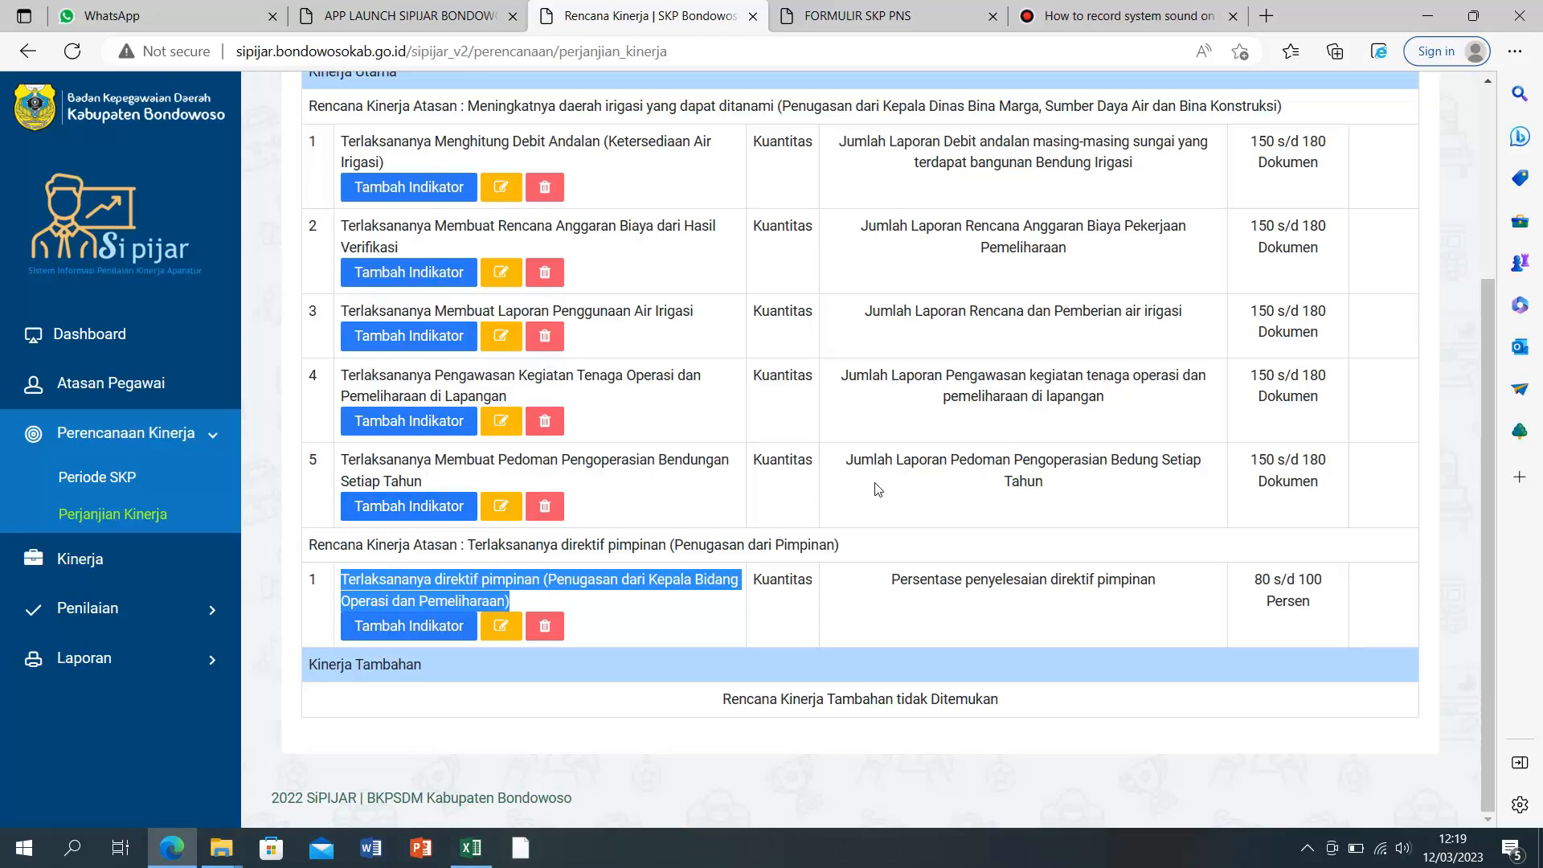
click(469, 853)
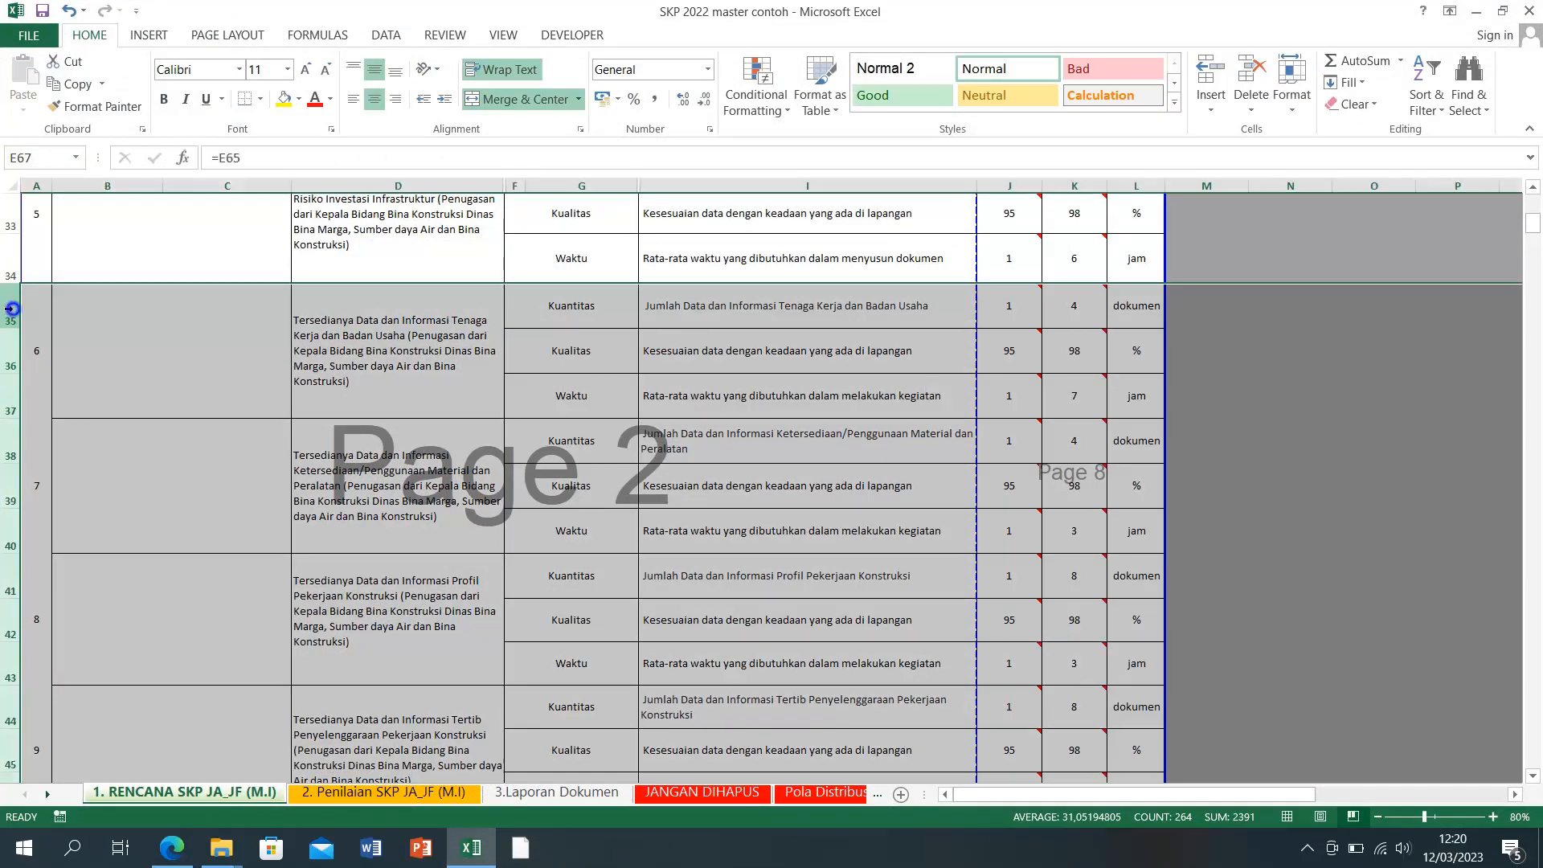
Step: Delete the marked rows containing items 6 through 16
right_click(15, 312)
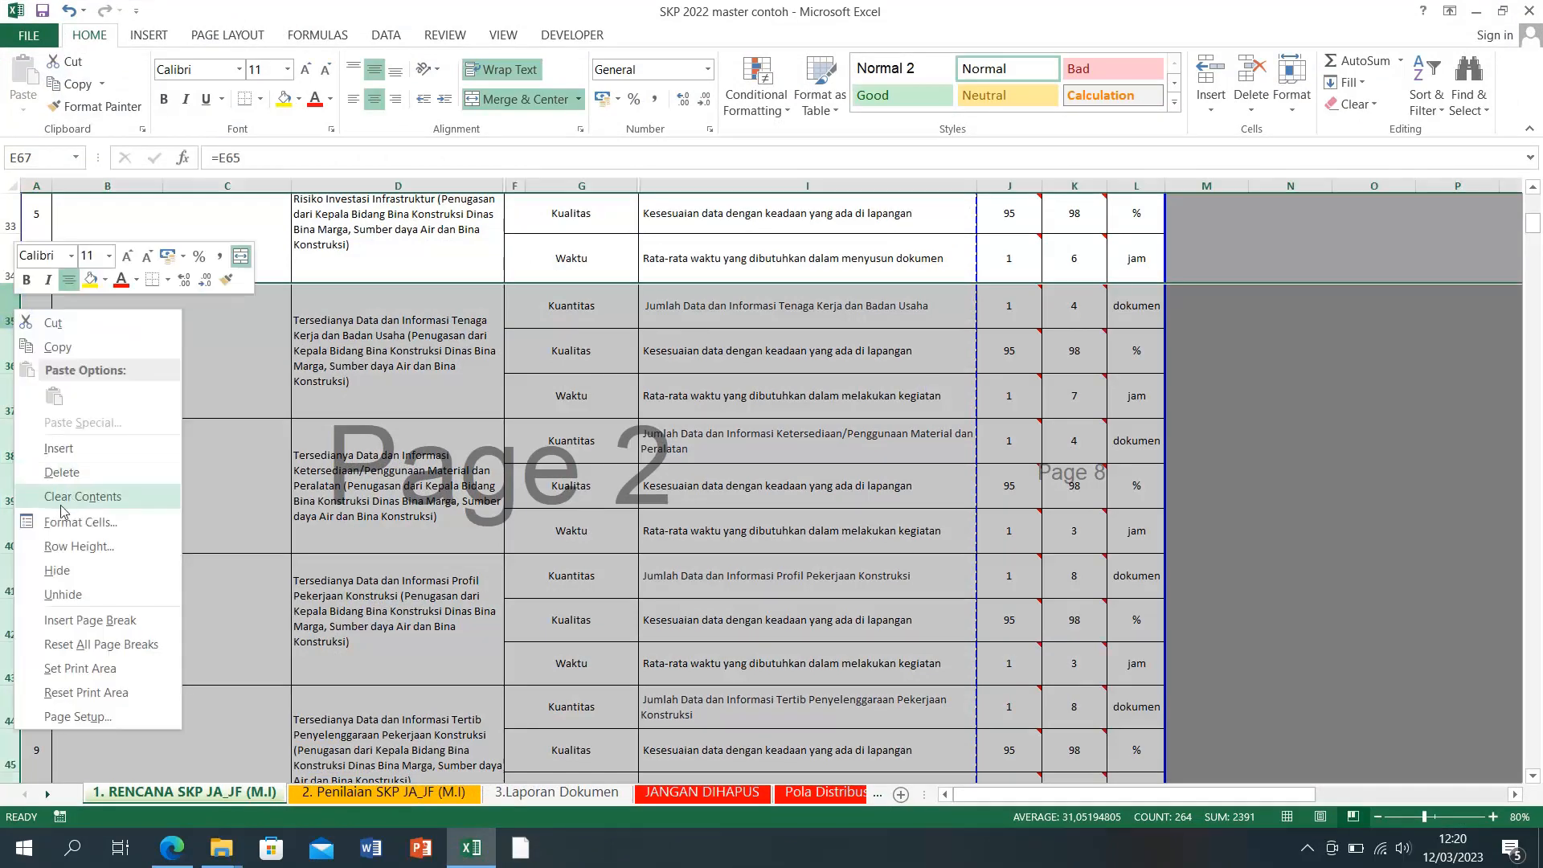
click(74, 478)
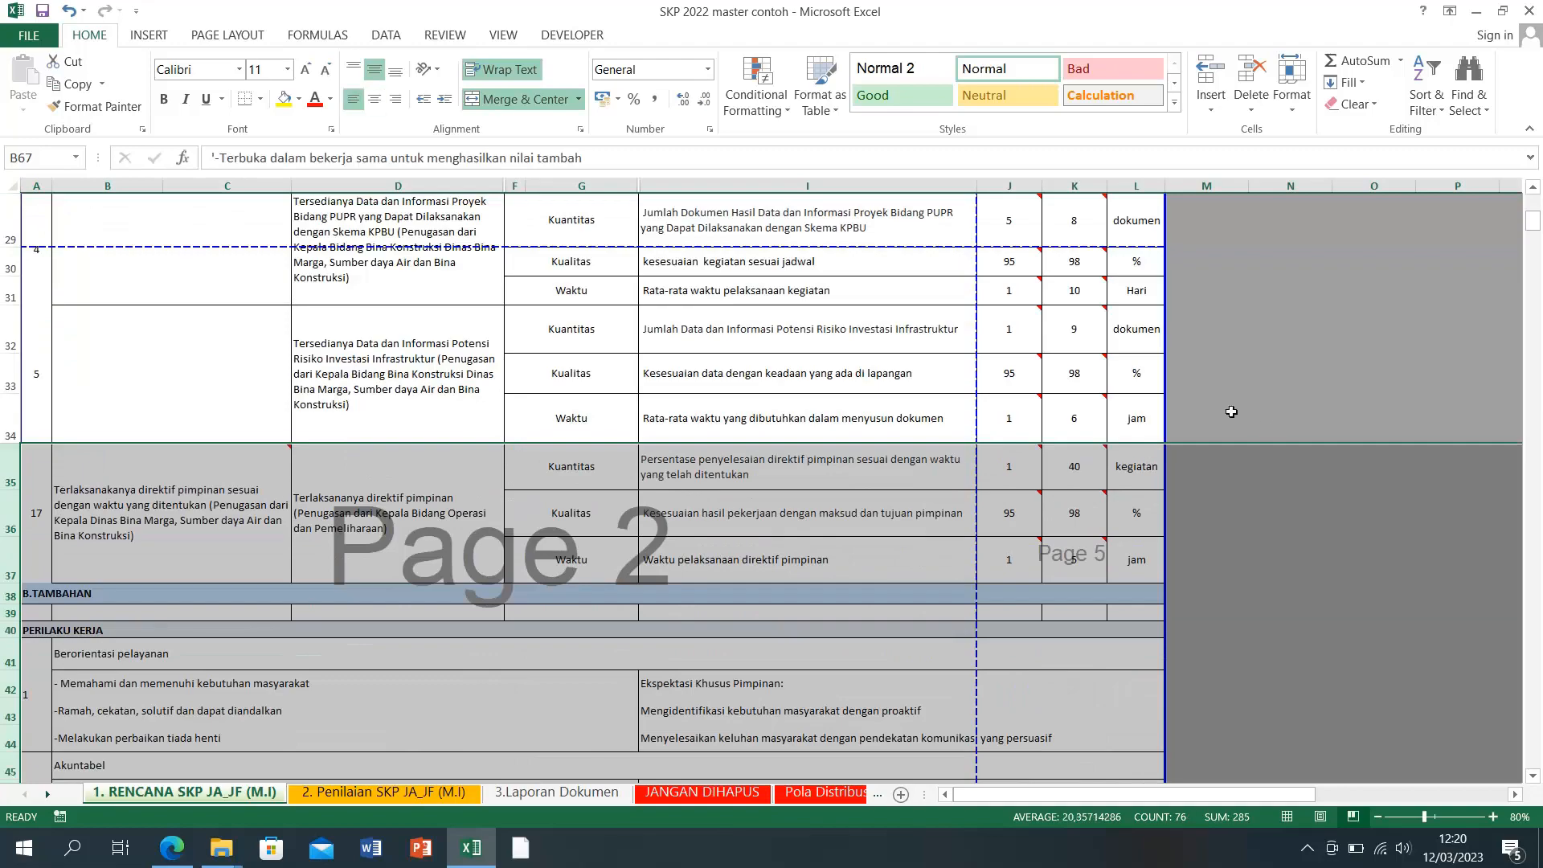
click(1255, 384)
scroll(482, 474, up, 2)
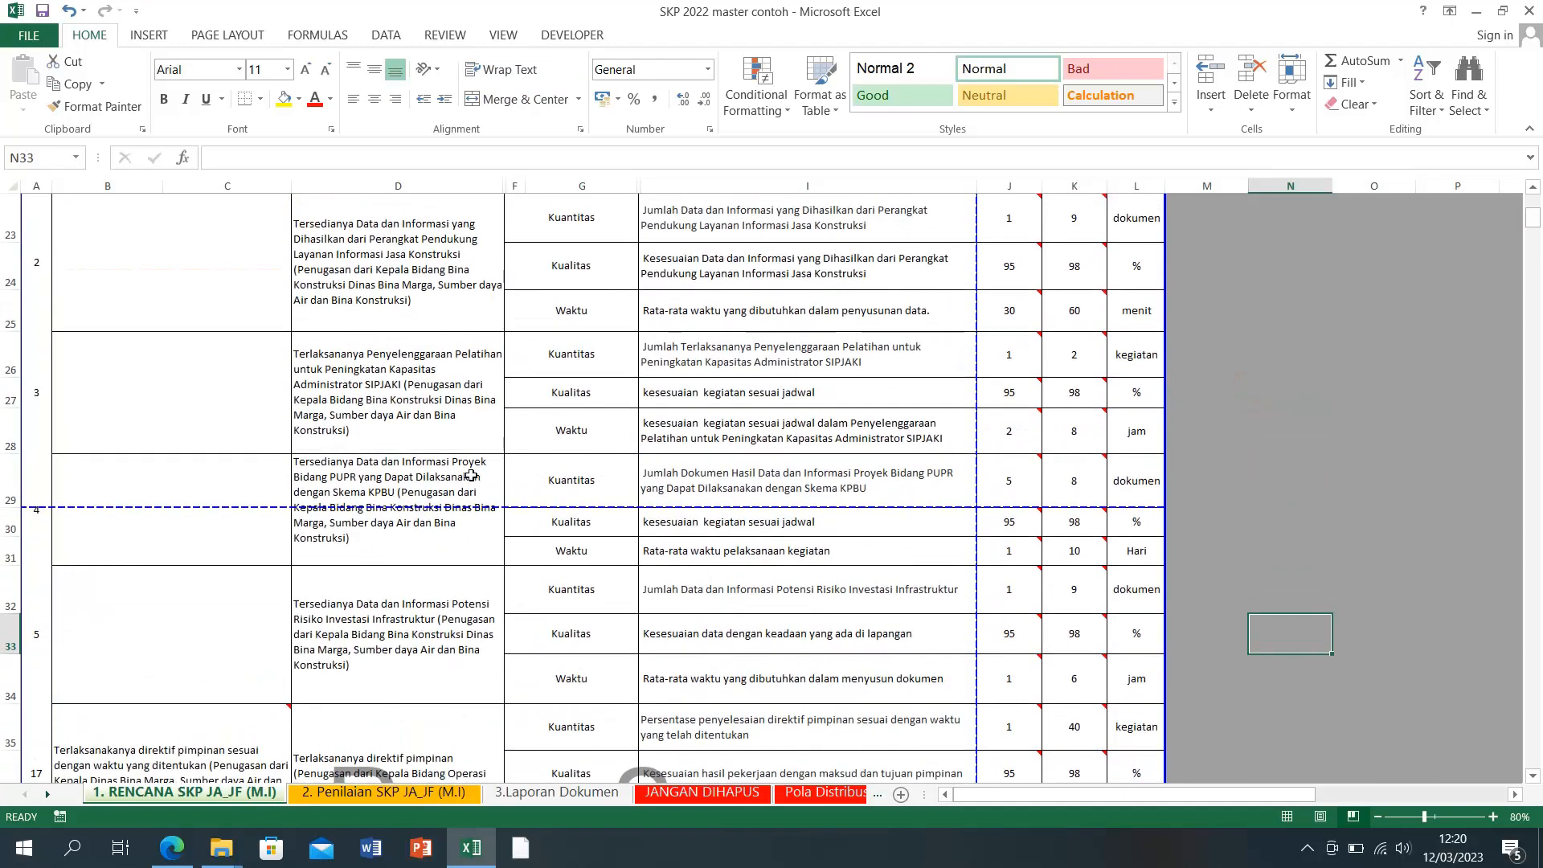
scroll(63, 646, down, 1)
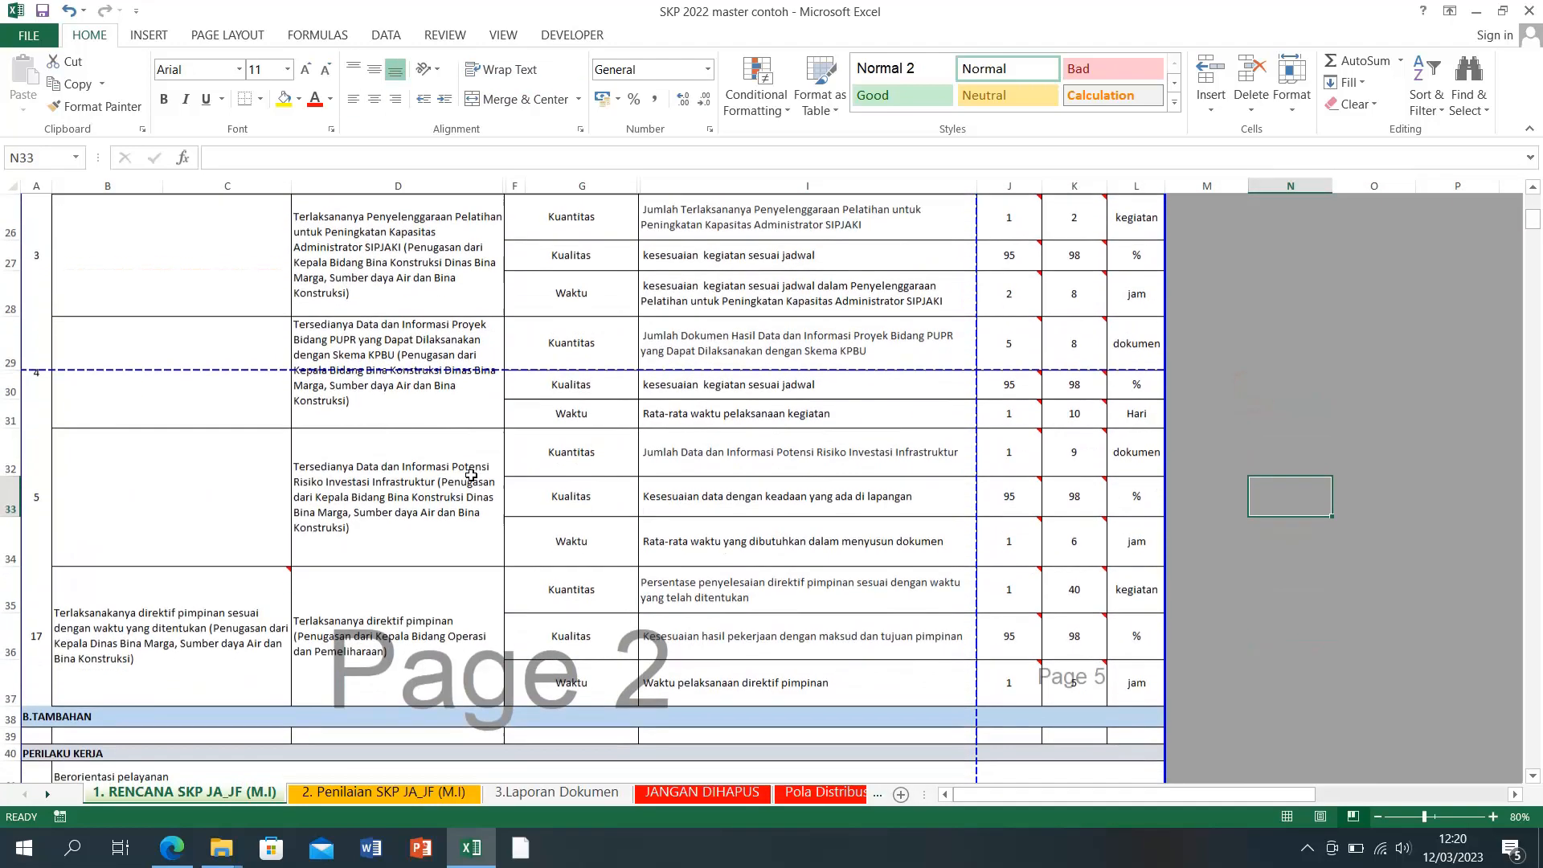
Step: Renumber the direktif pimpinan item in cell A35 as 6
click(38, 637)
text(6)
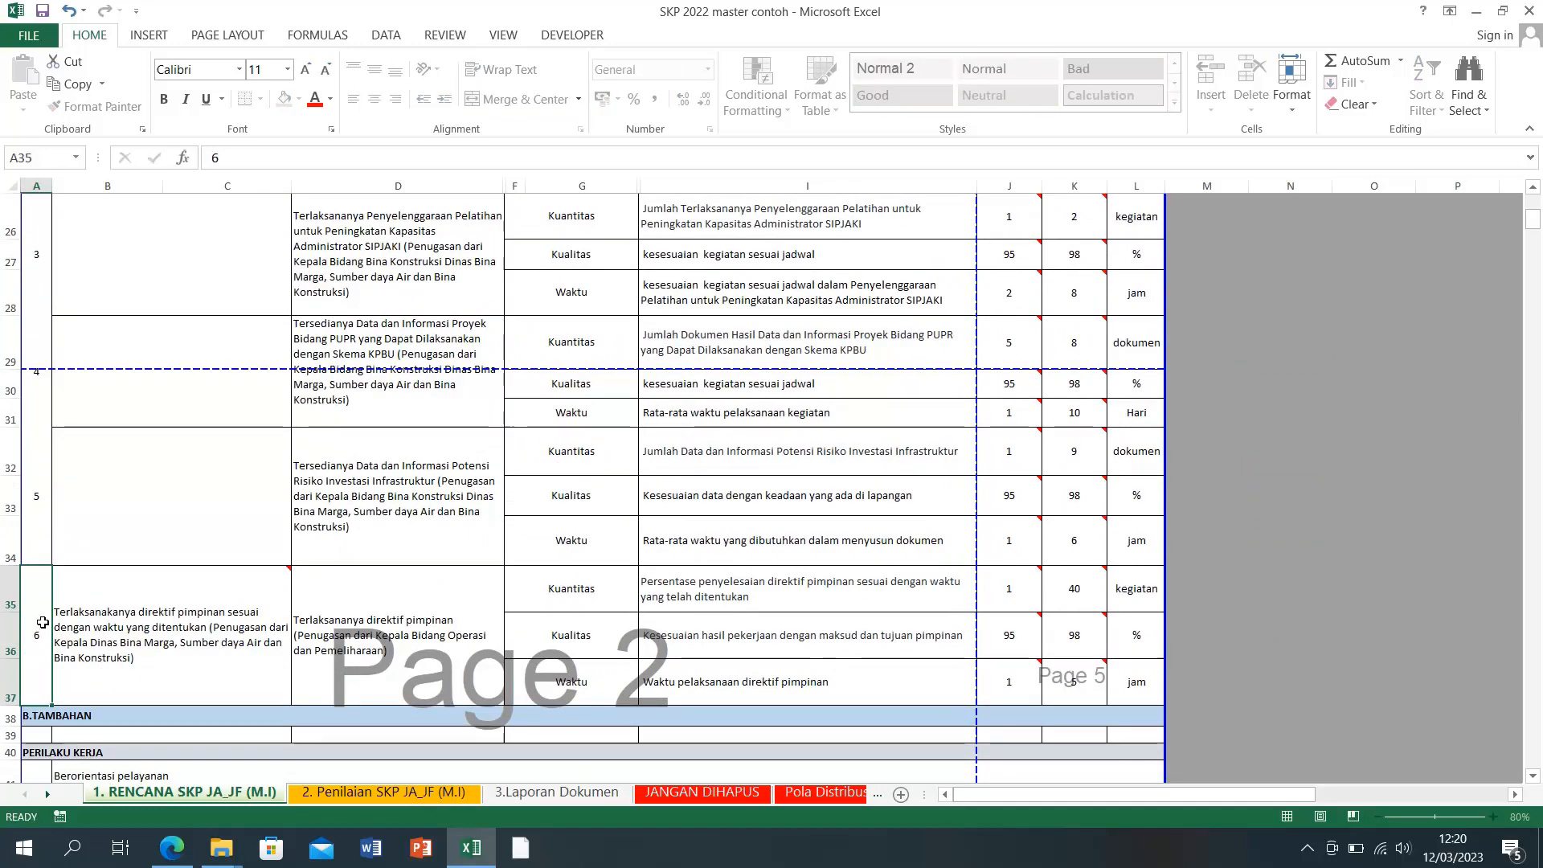
key(Return)
click(96, 616)
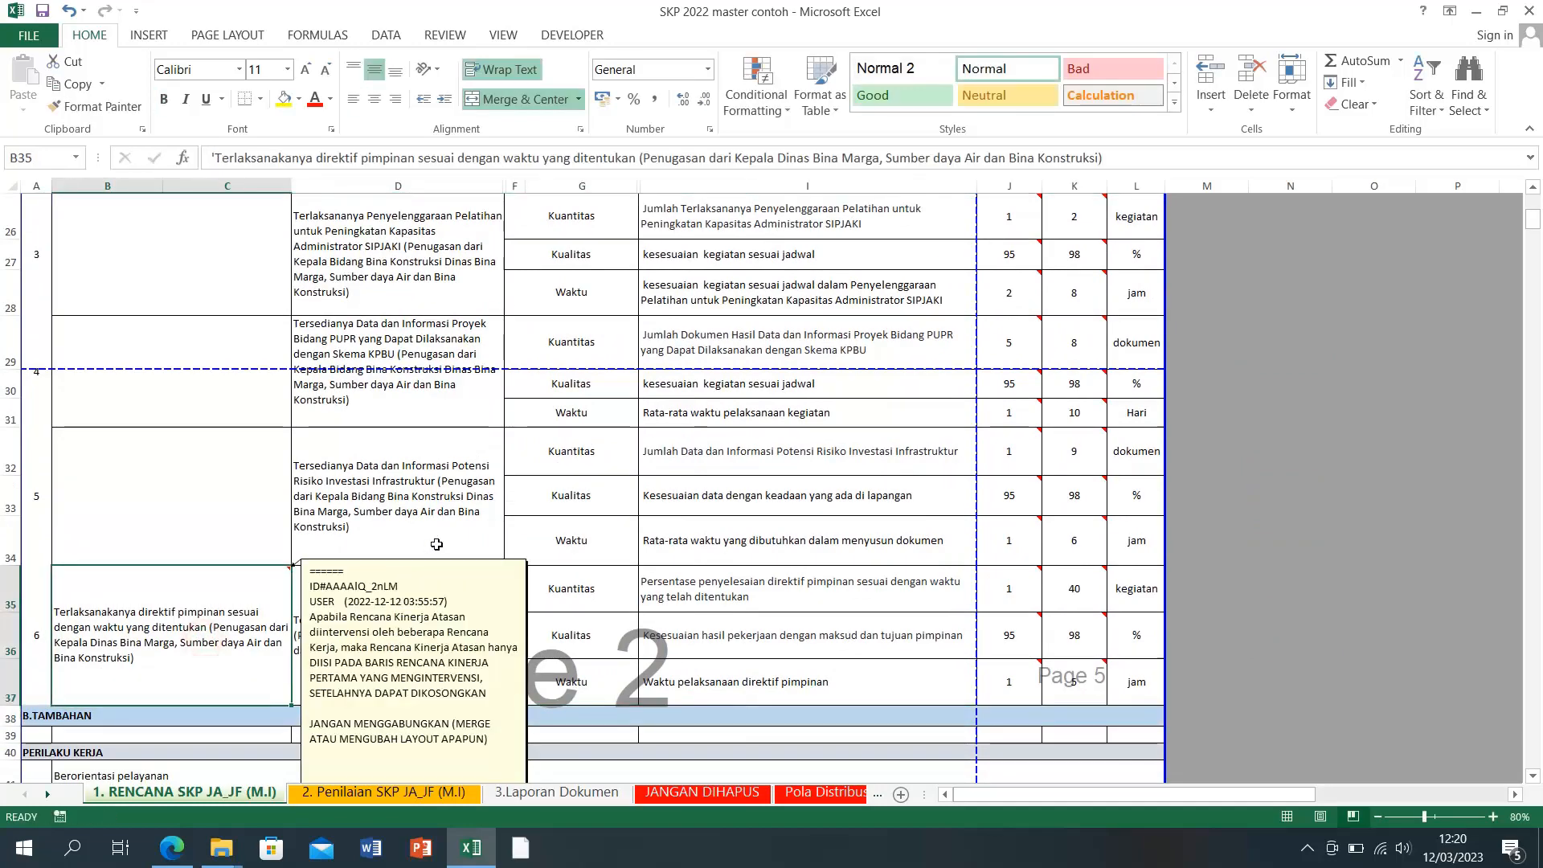
scroll(436, 546, up, 2)
scroll(436, 547, up, 2)
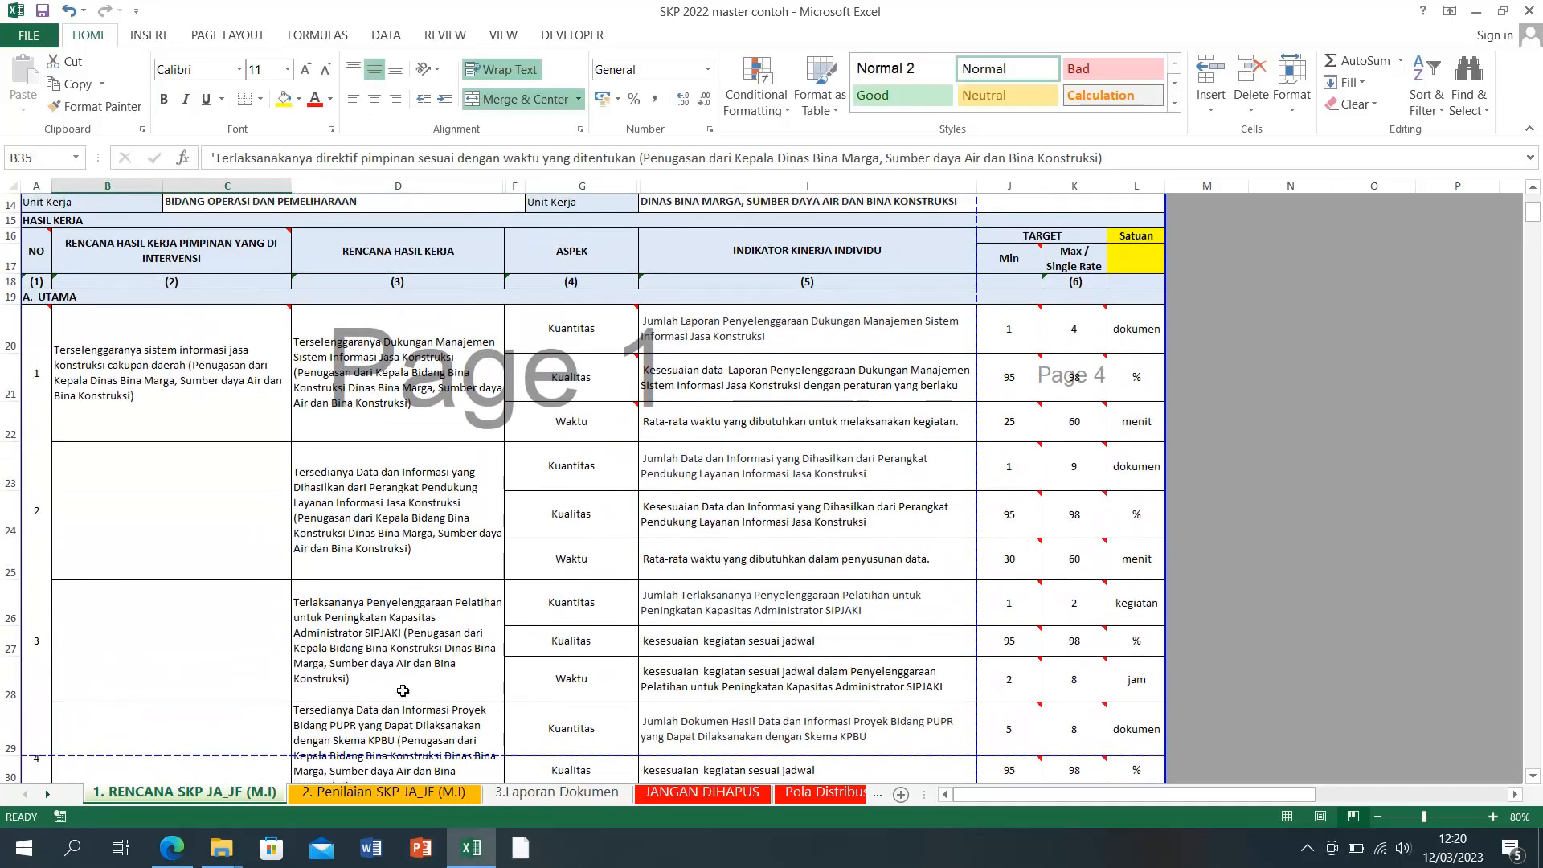
Step: Check superior plan cell B20, then bring up SIPIJAR's Perjanjian Kinerja page in Edge
click(176, 376)
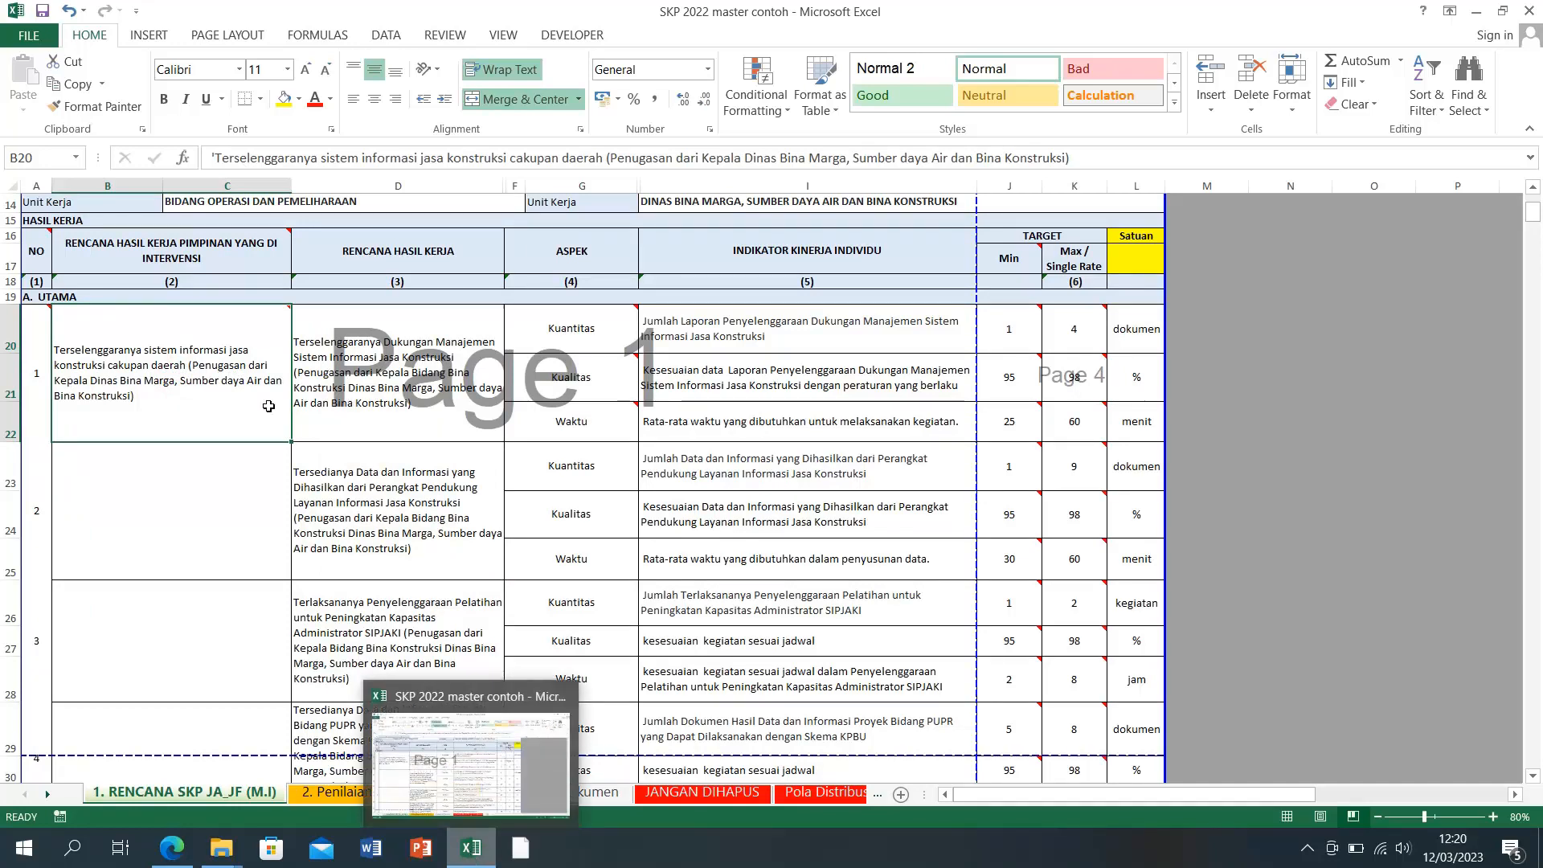
mouse_move(188, 404)
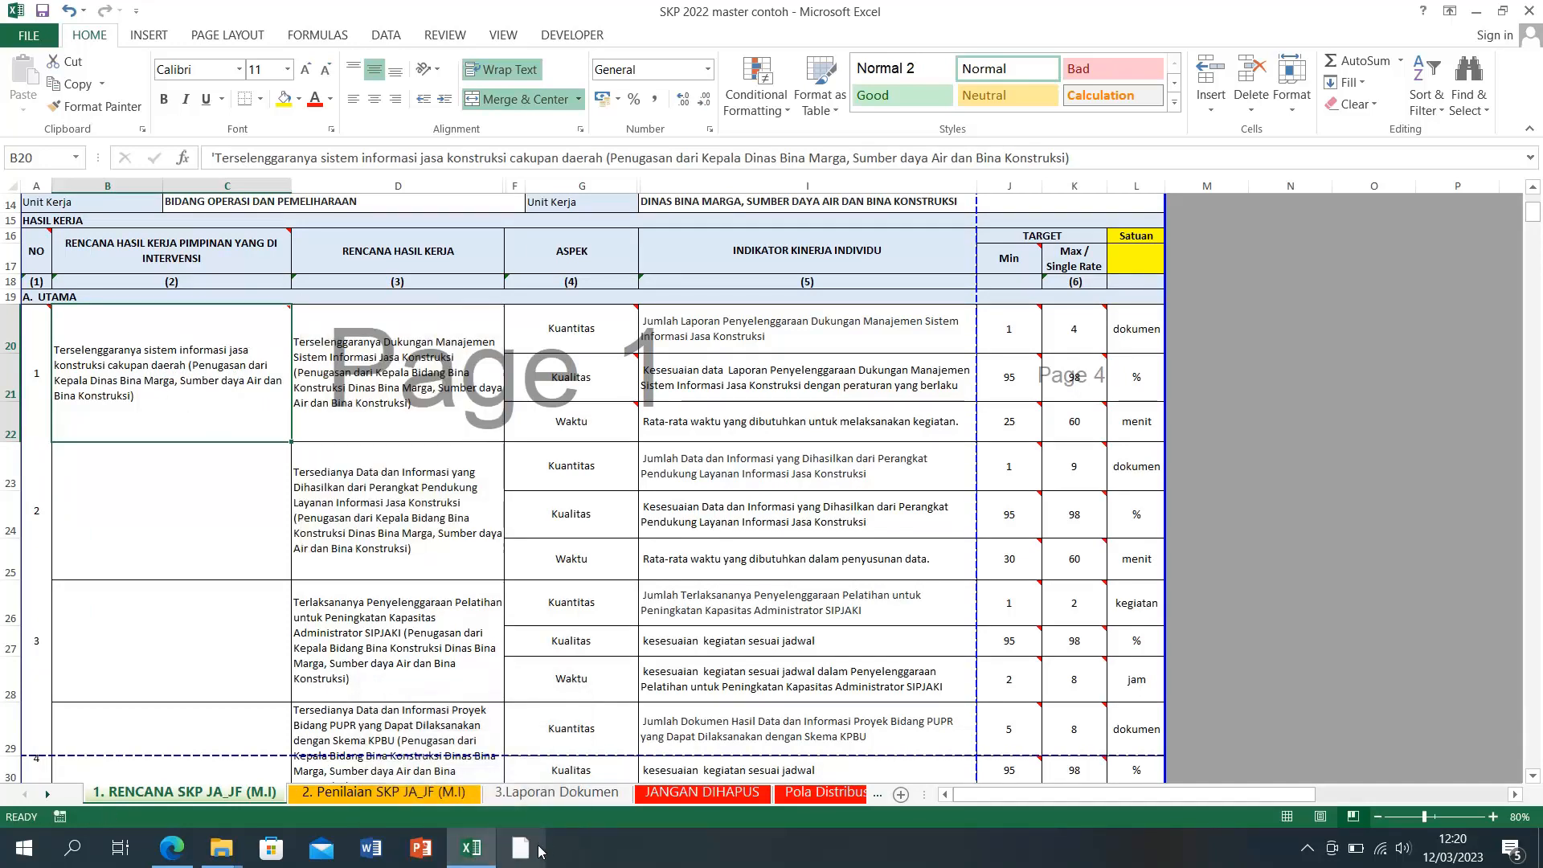
click(470, 859)
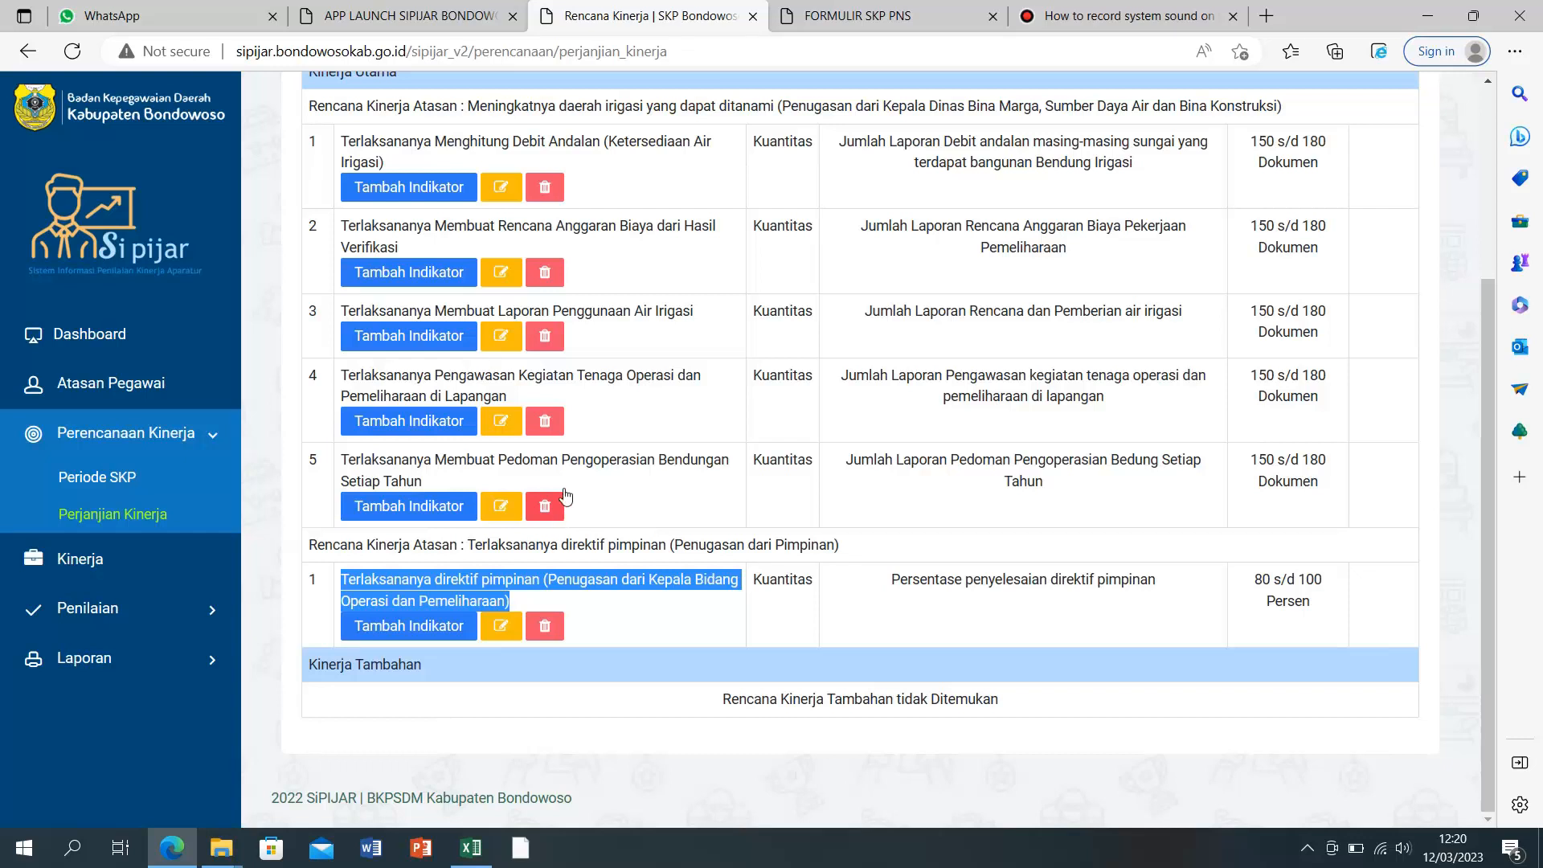
scroll(675, 494, up, 3)
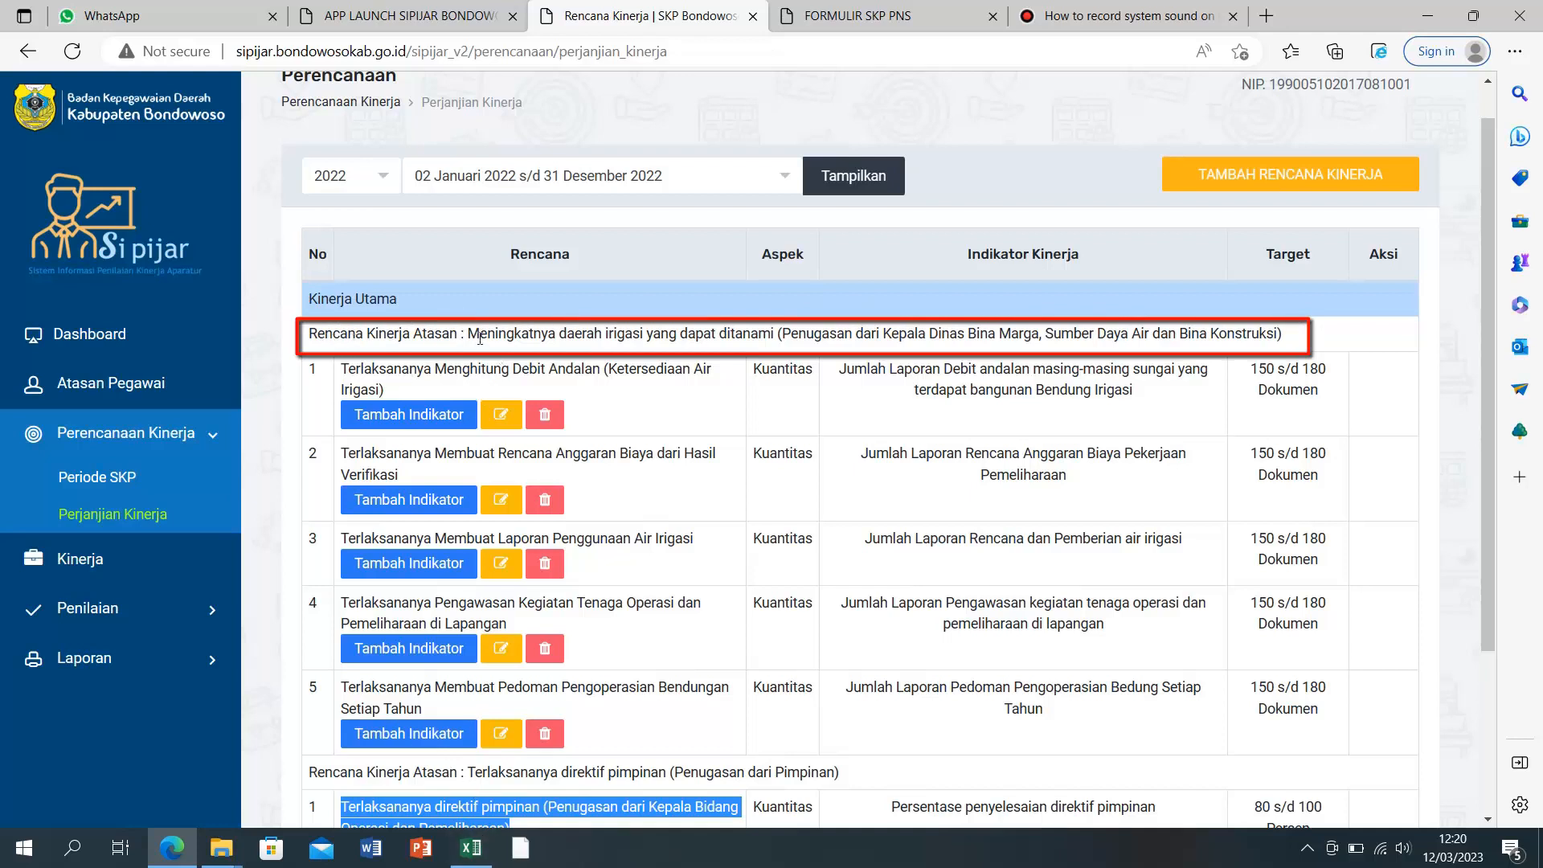
Step: Copy the superior plan text 'Meningkatnya daerah irigasi yang dapat ditanami' from SIPIJAR and return to Excel
drag(469, 332, 1296, 340)
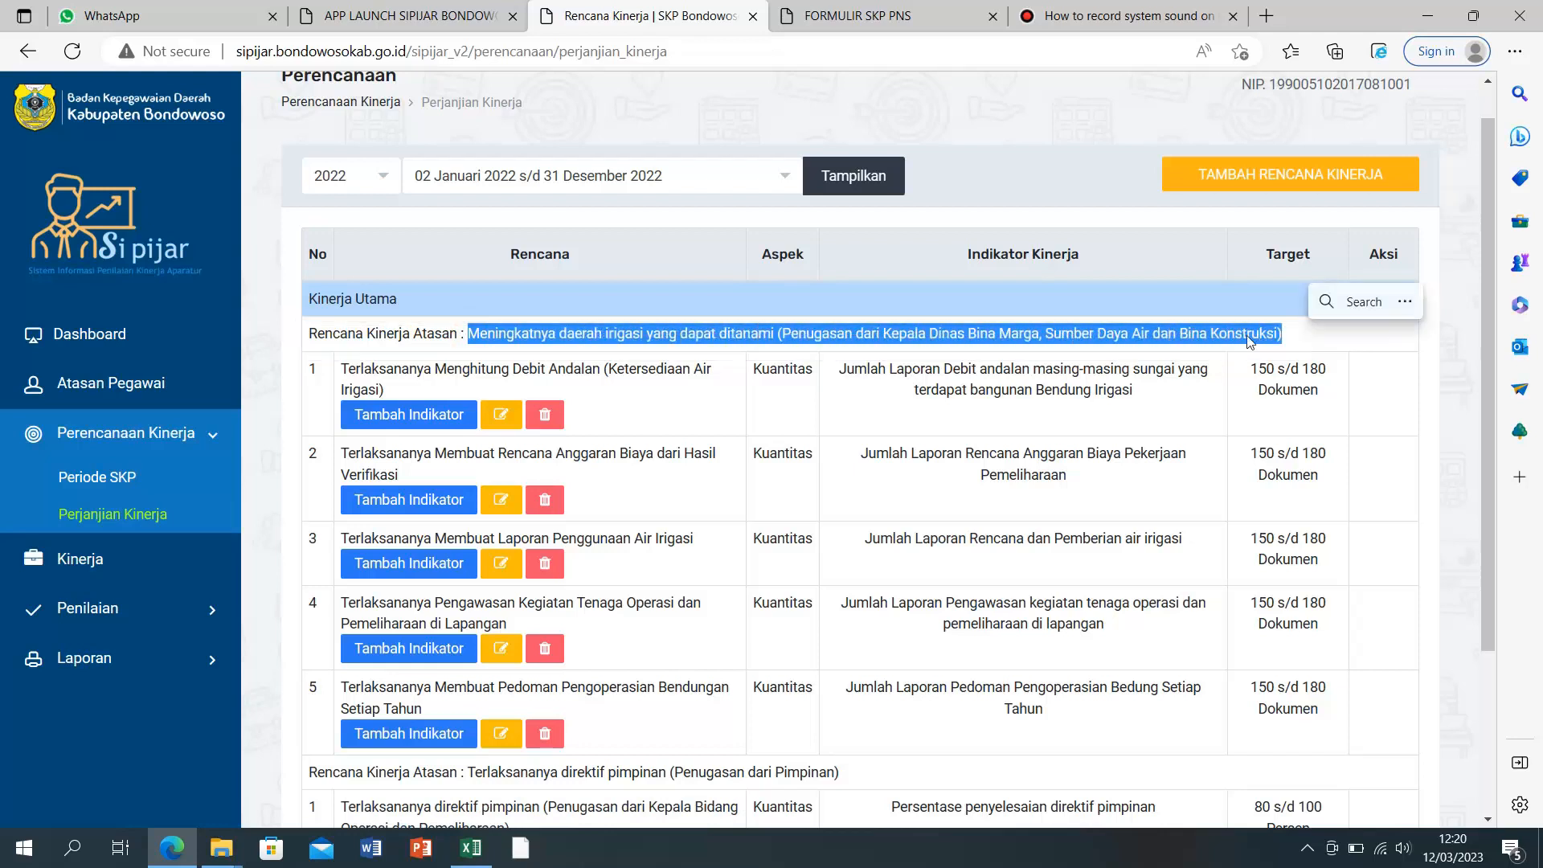
right_click(1217, 337)
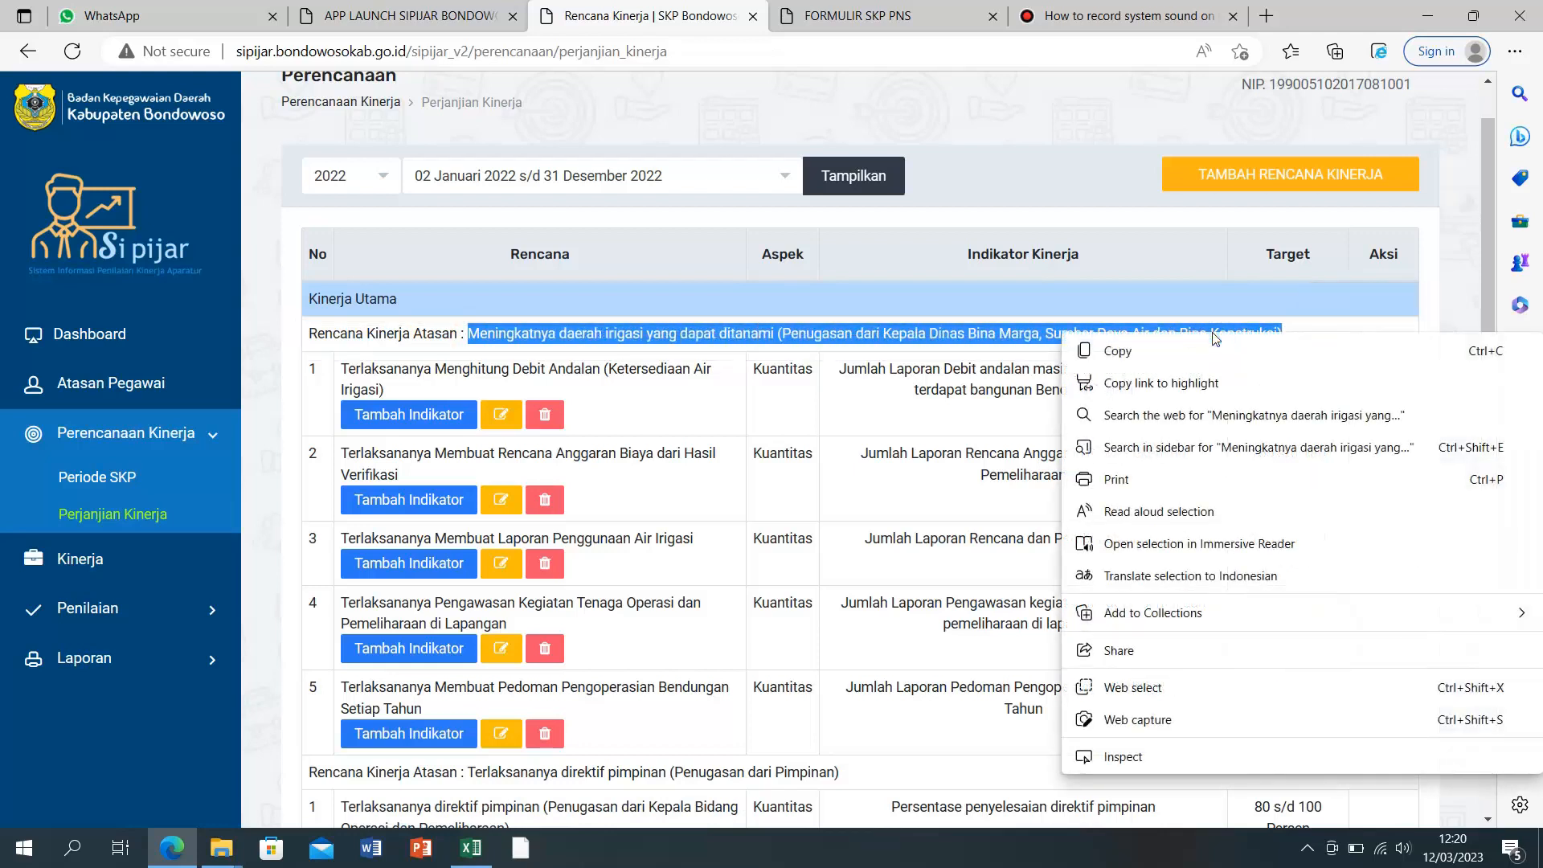
click(1177, 353)
click(471, 848)
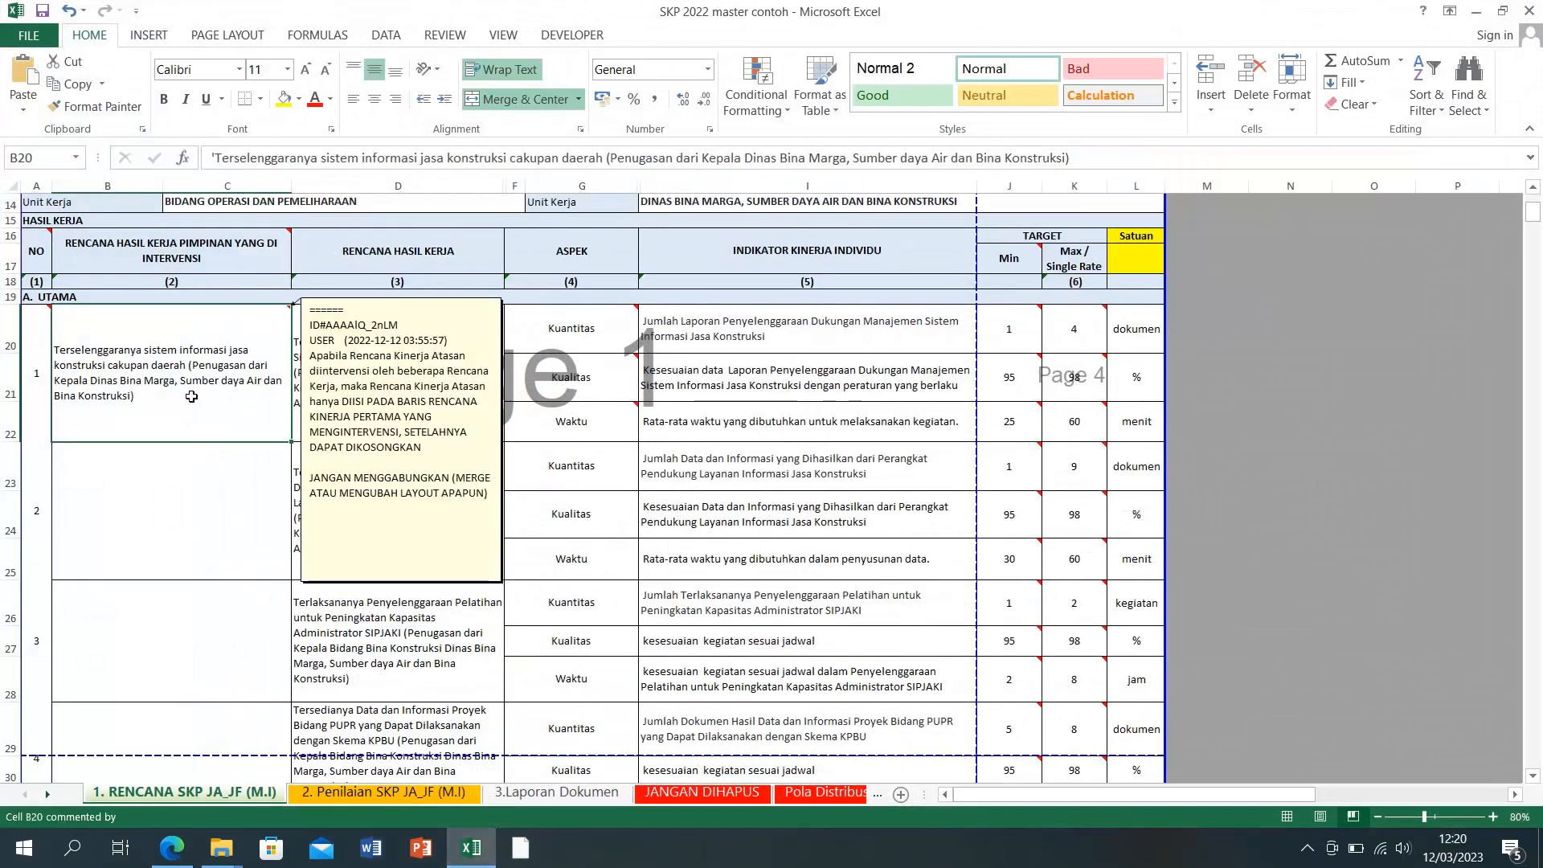
Step: Paste 'Meningkatnya daerah irigasi yang dapat ditanami' over the old superior plan text in cell B20
click(180, 387)
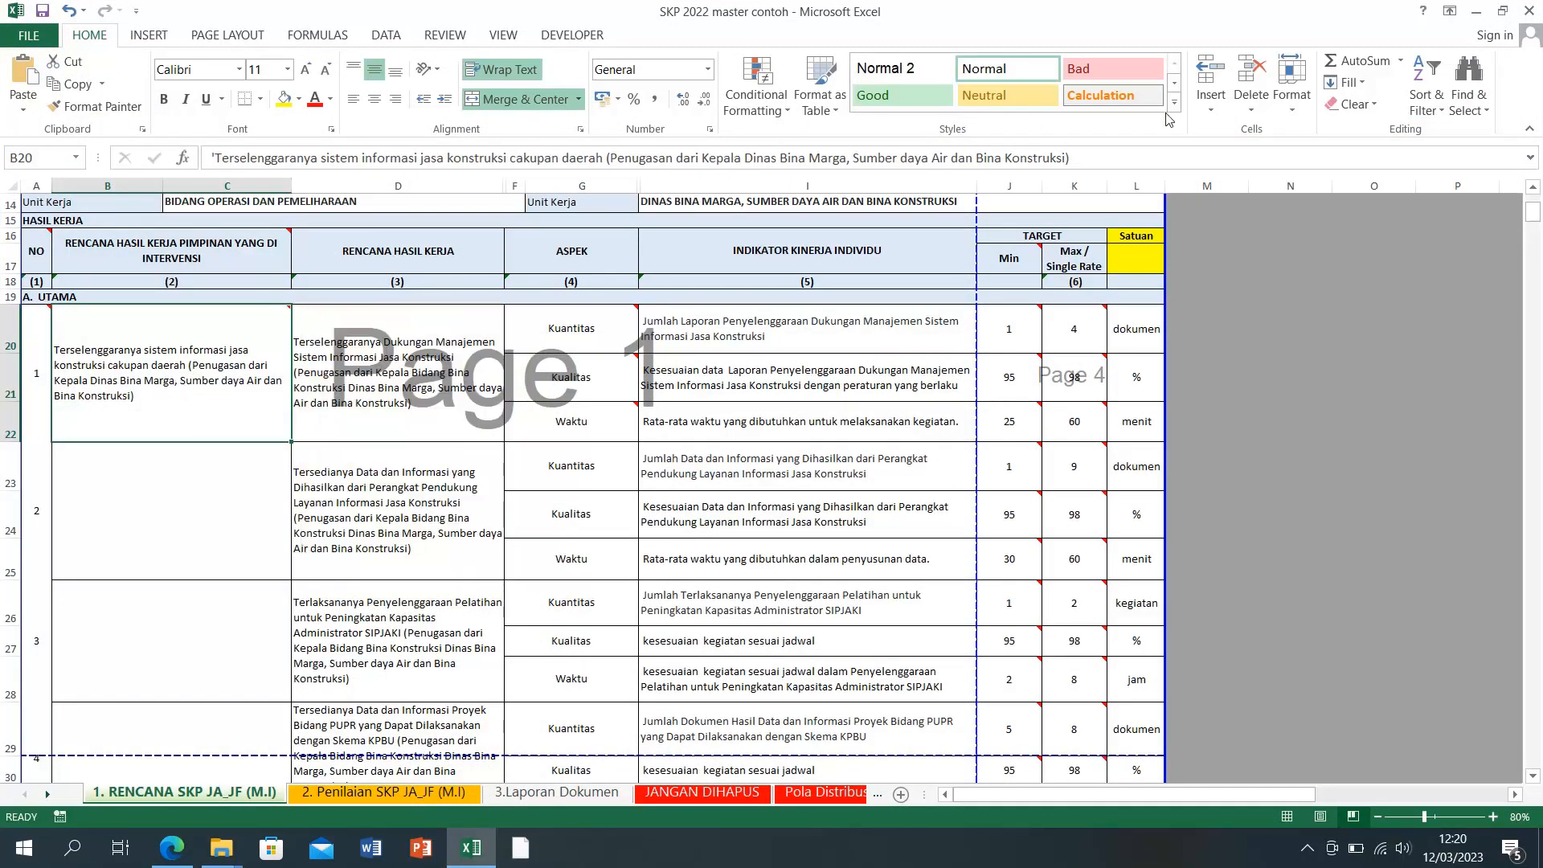
click(1074, 160)
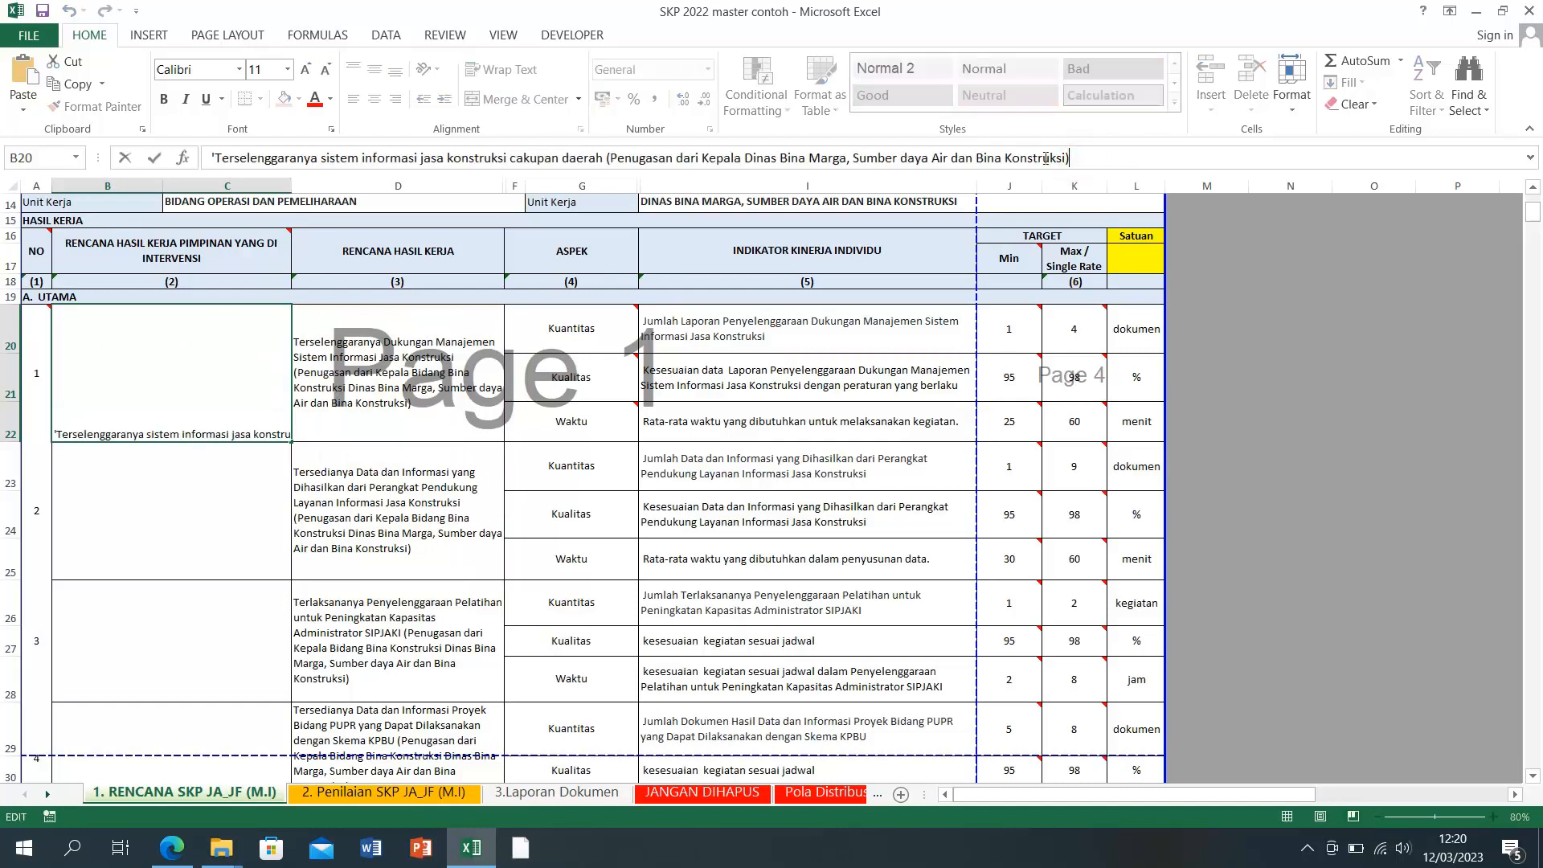
mouse_move(133, 253)
drag(1121, 159, 213, 159)
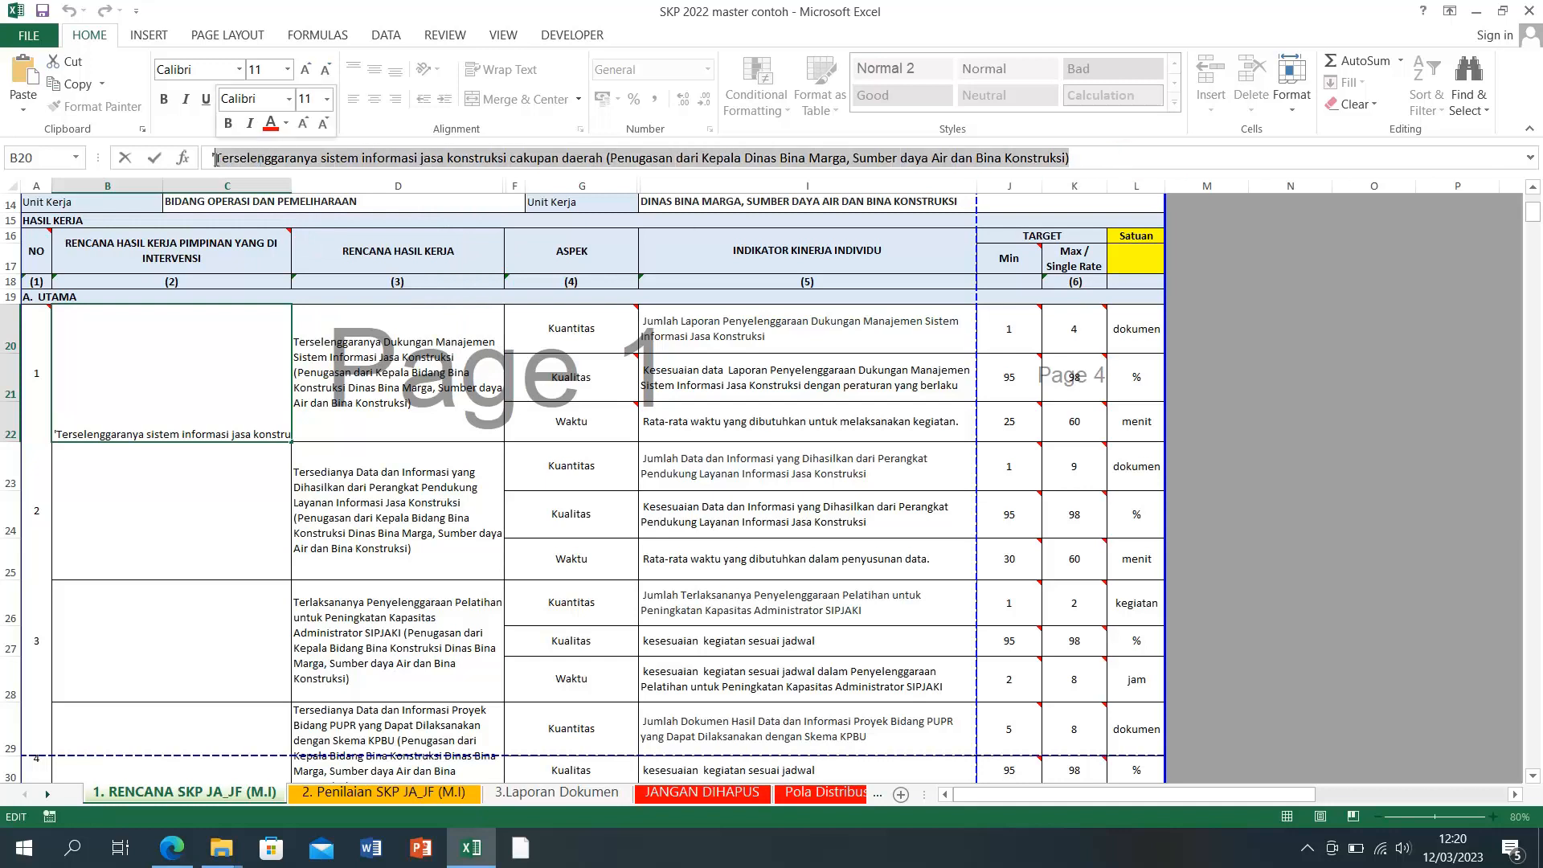
right_click(224, 160)
click(262, 246)
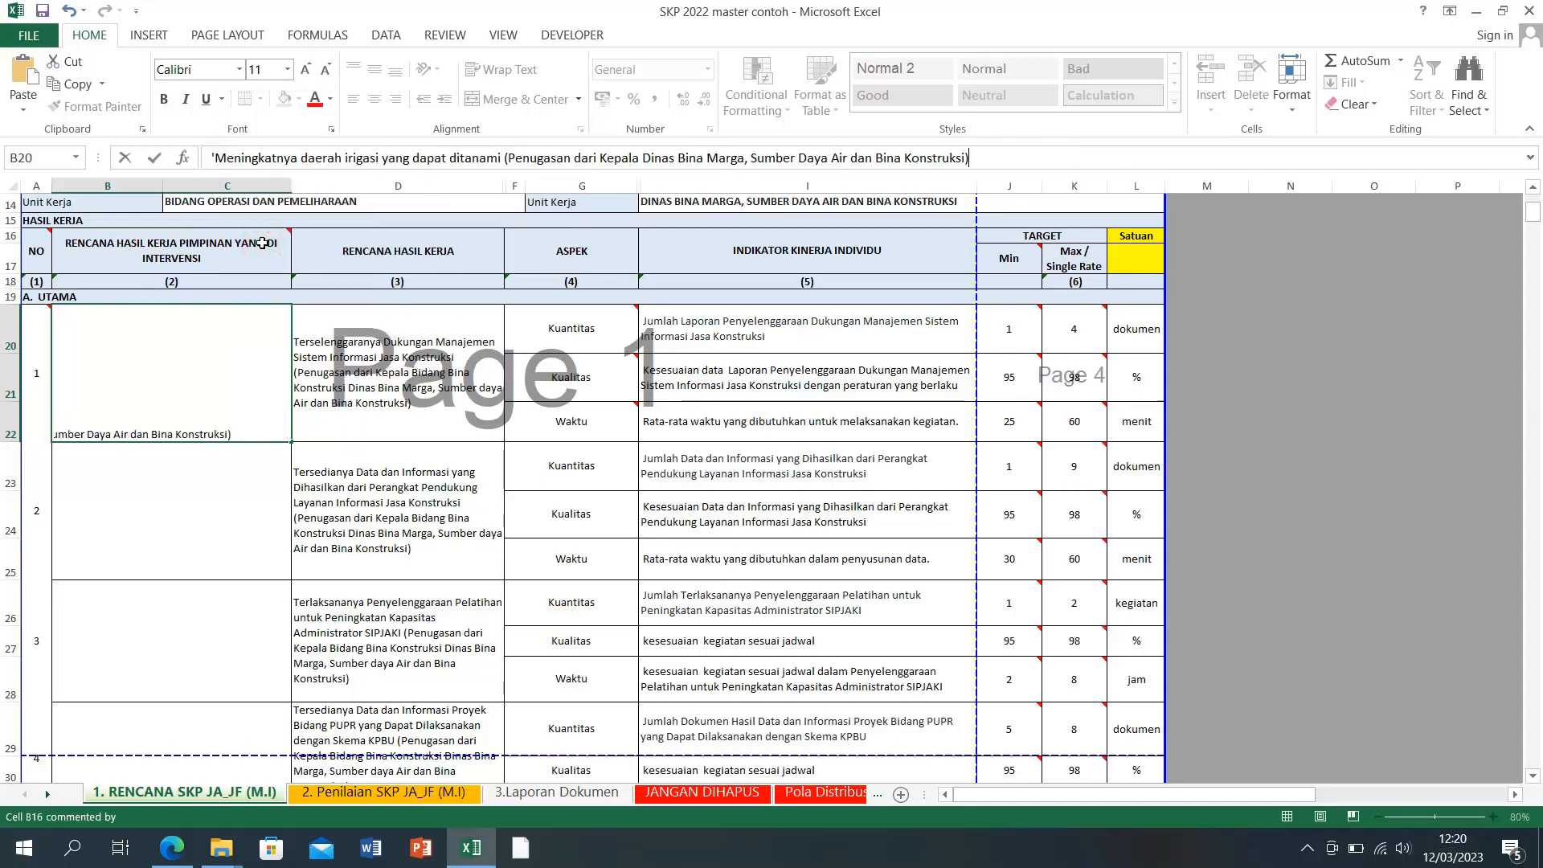
click(353, 408)
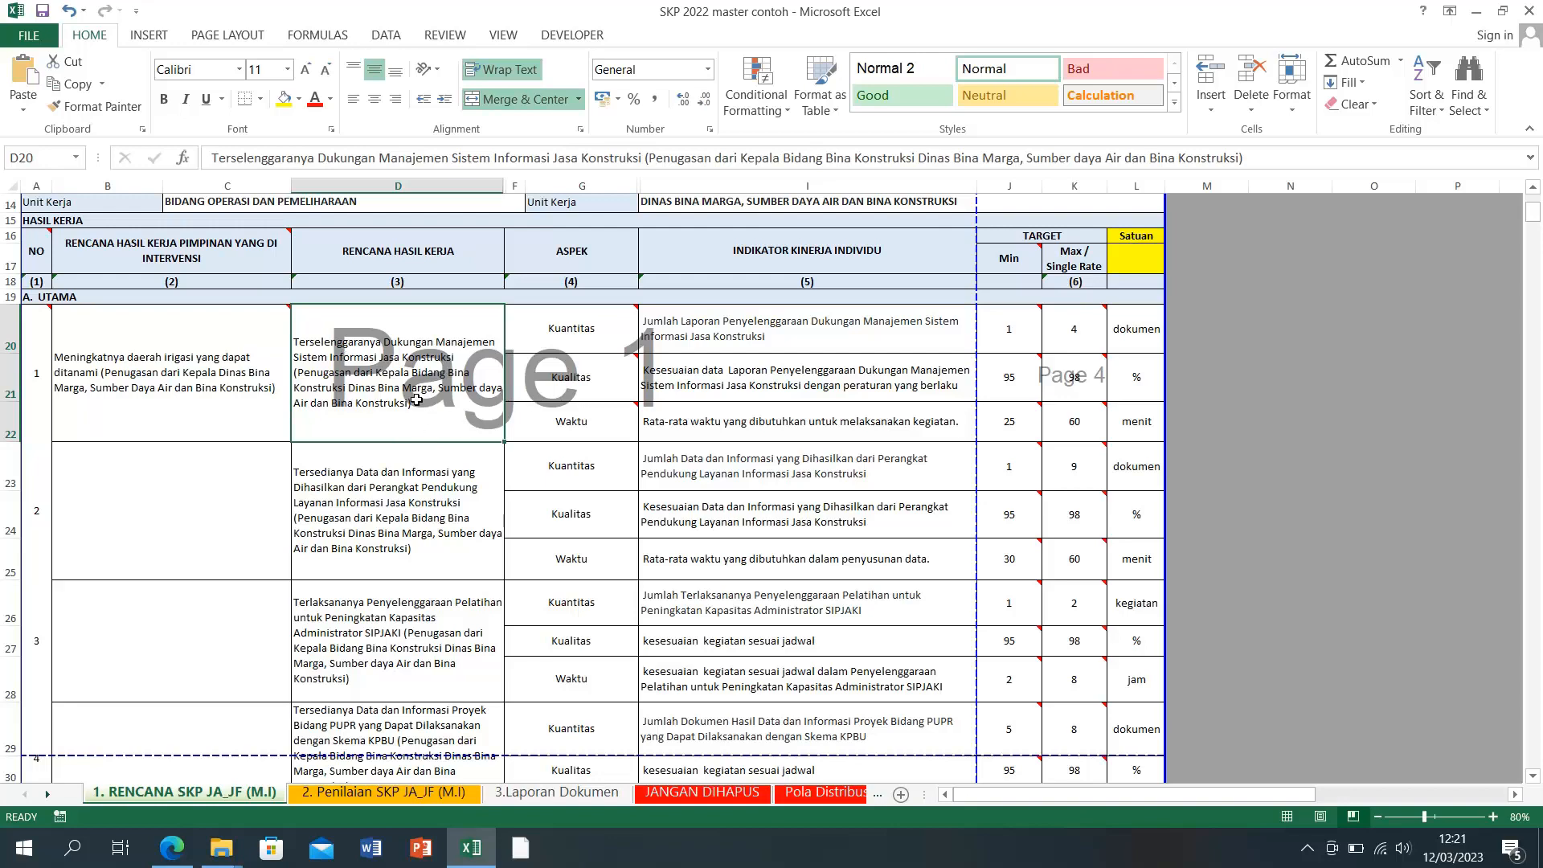
Step: Fill D20 with the first Rencana entry, 'Terlaksananya Menghitung Debit Andalan (Ketersediaan Air Irigasi)'
click(470, 849)
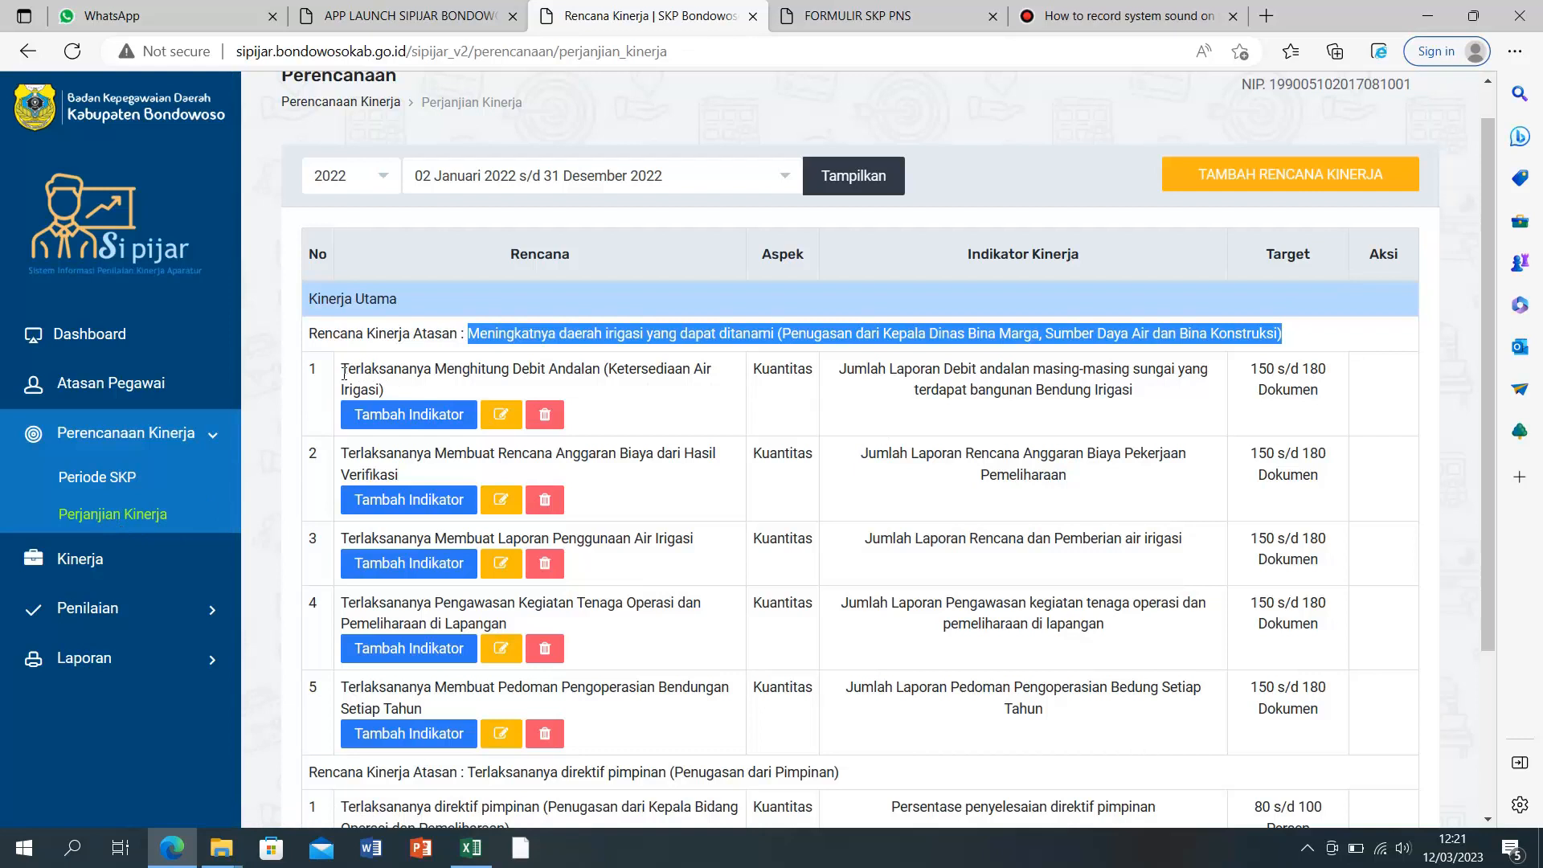
drag(343, 369, 381, 388)
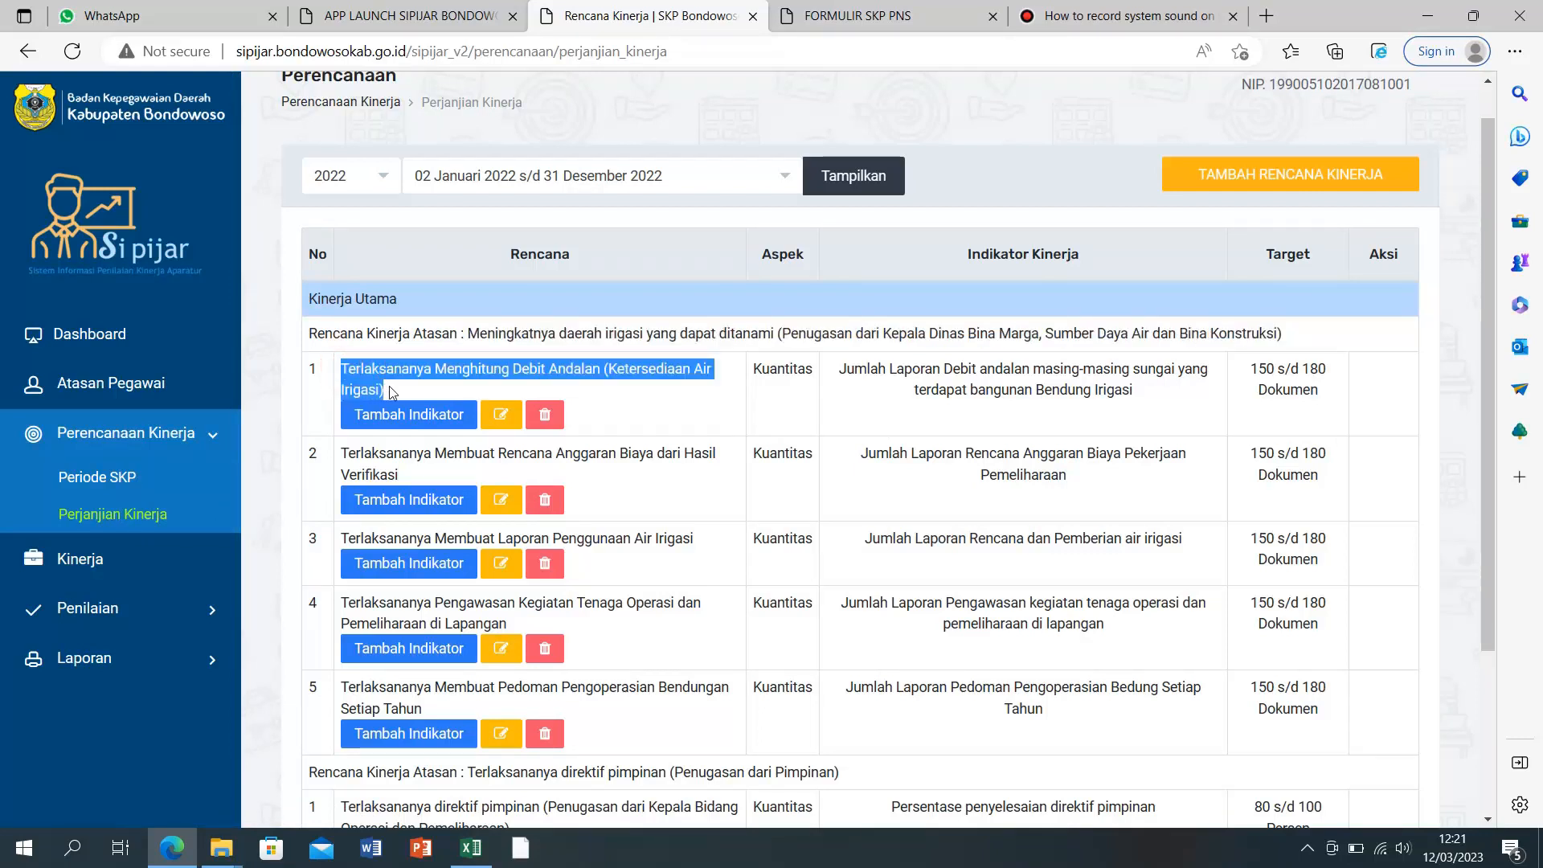
right_click(400, 391)
click(400, 392)
click(470, 848)
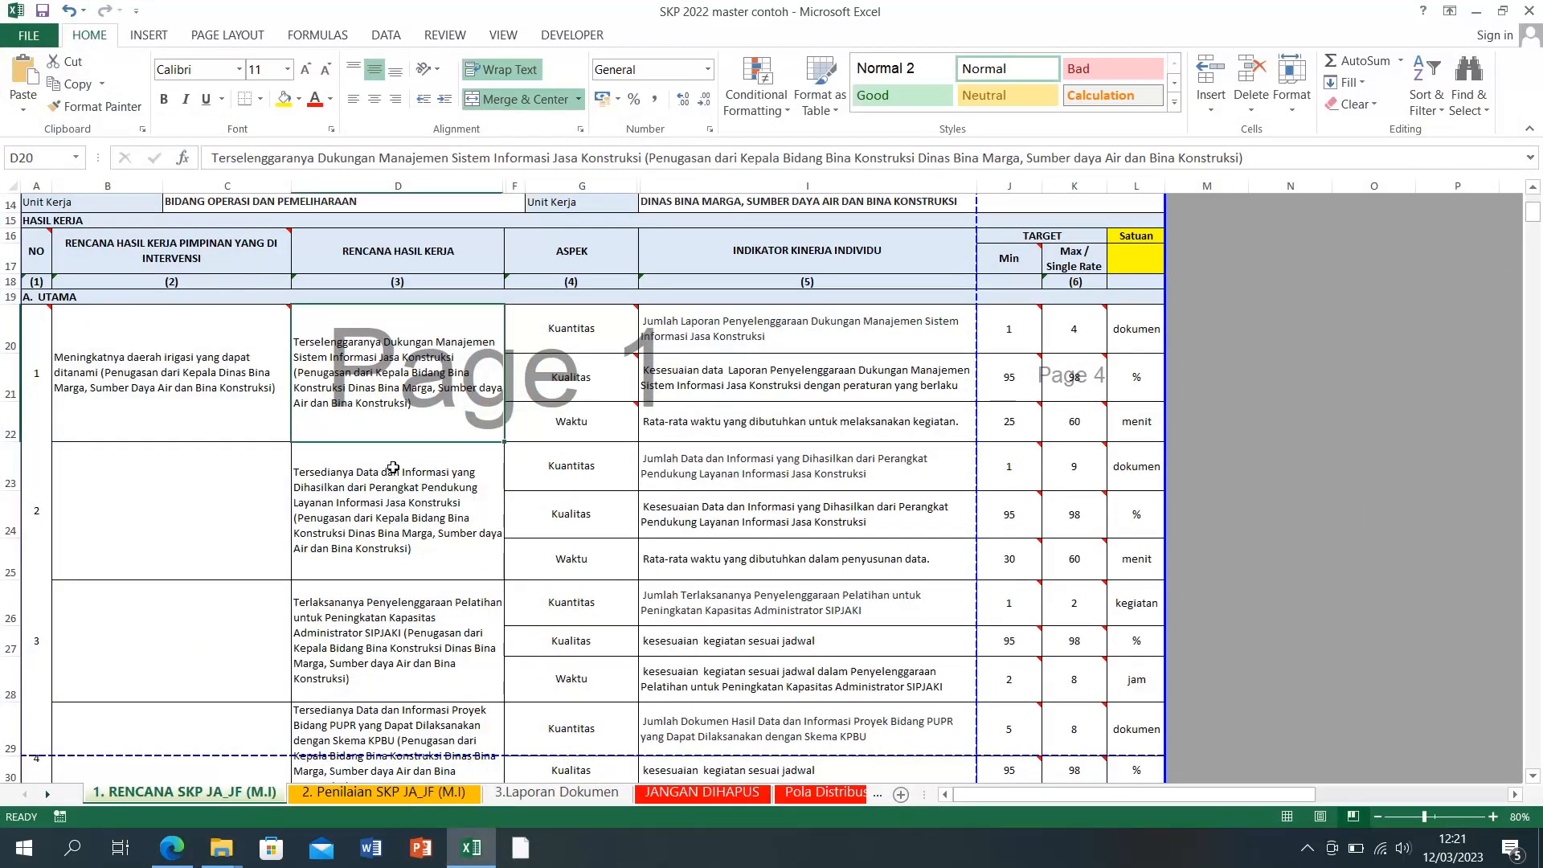
right_click(359, 367)
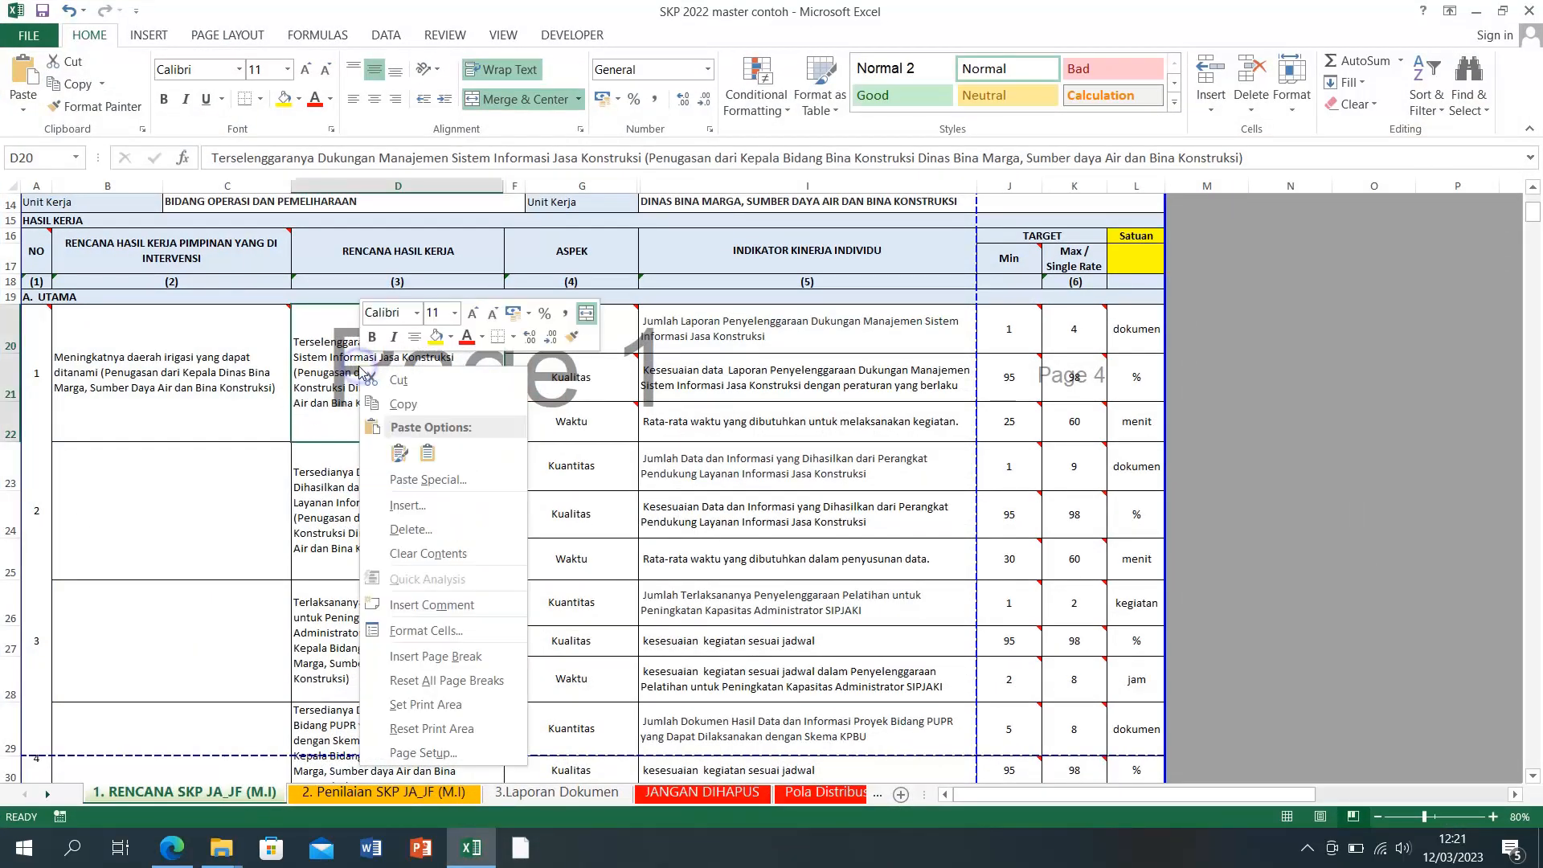
click(355, 366)
drag(213, 157, 1244, 158)
right_click(1018, 158)
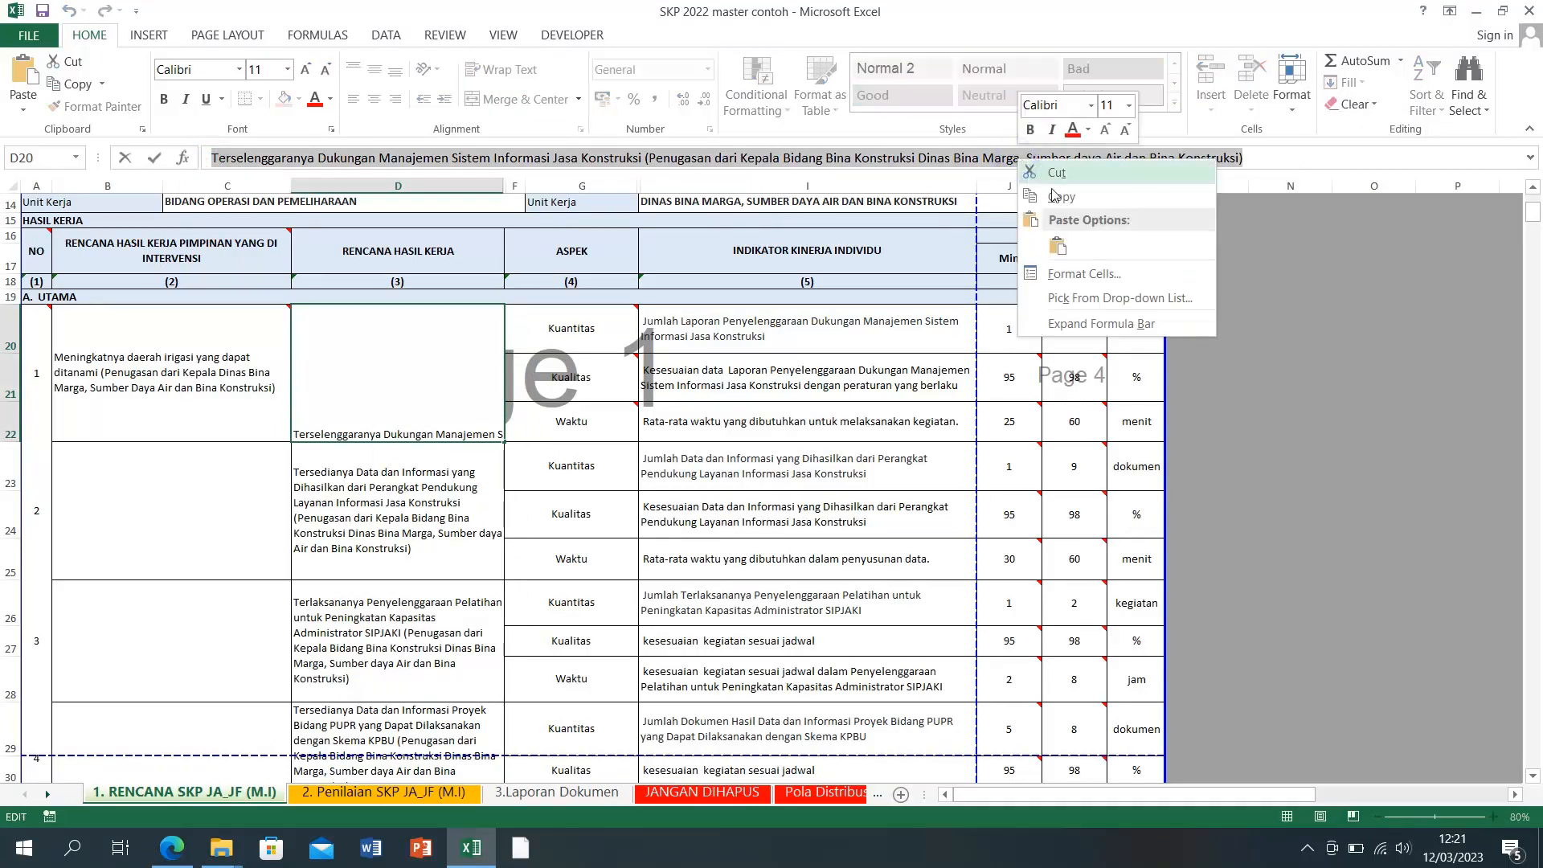
click(1056, 245)
click(1394, 440)
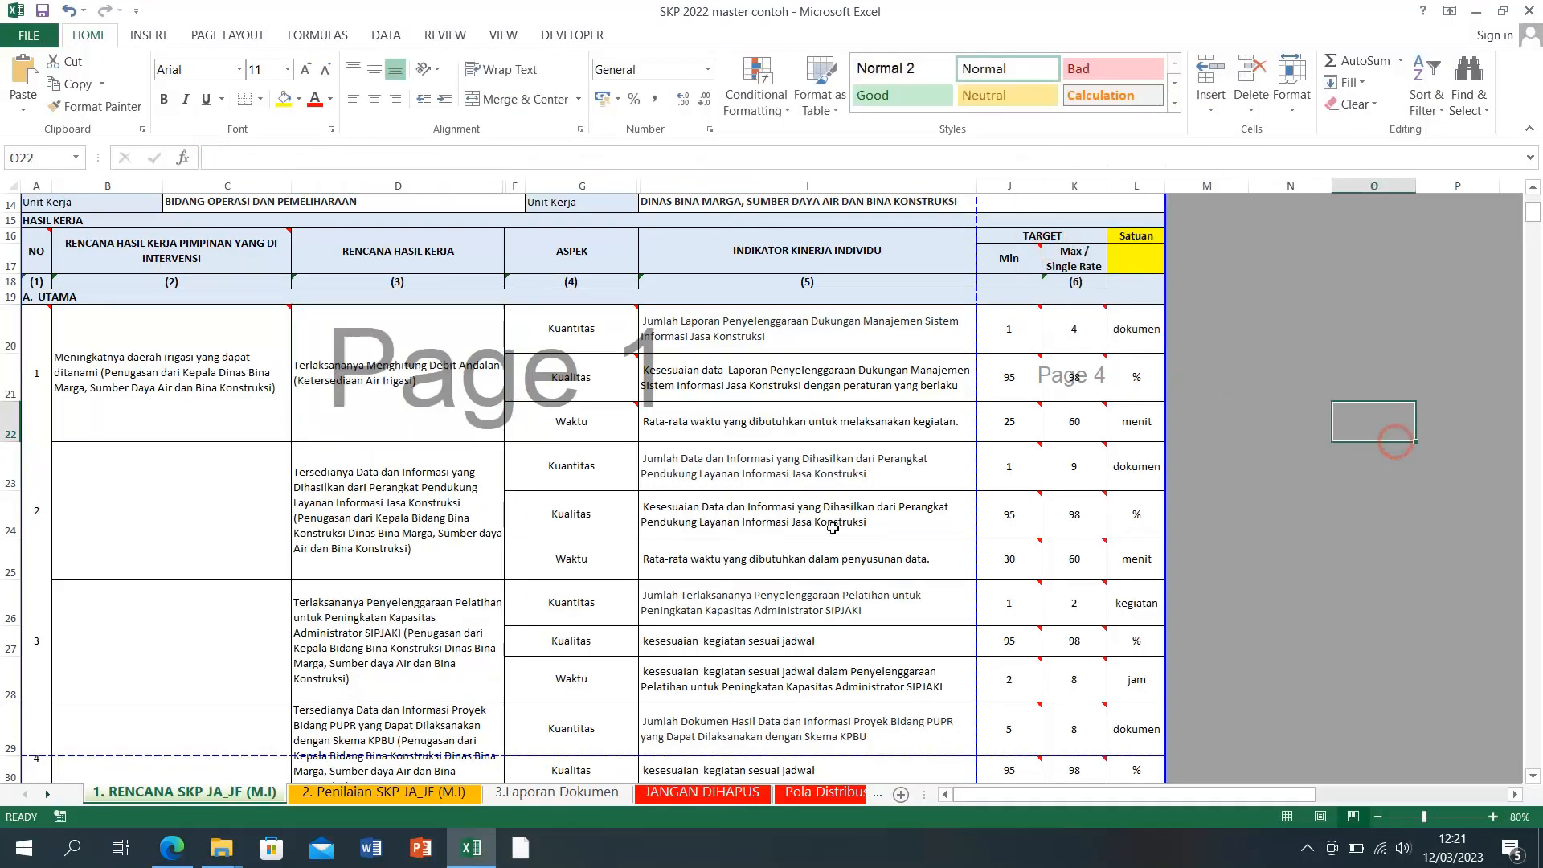
Step: Copy the second Rencana entry, the budget plan, into cell D23
click(472, 852)
drag(340, 452, 380, 474)
key(ctrl+c)
right_click(380, 474)
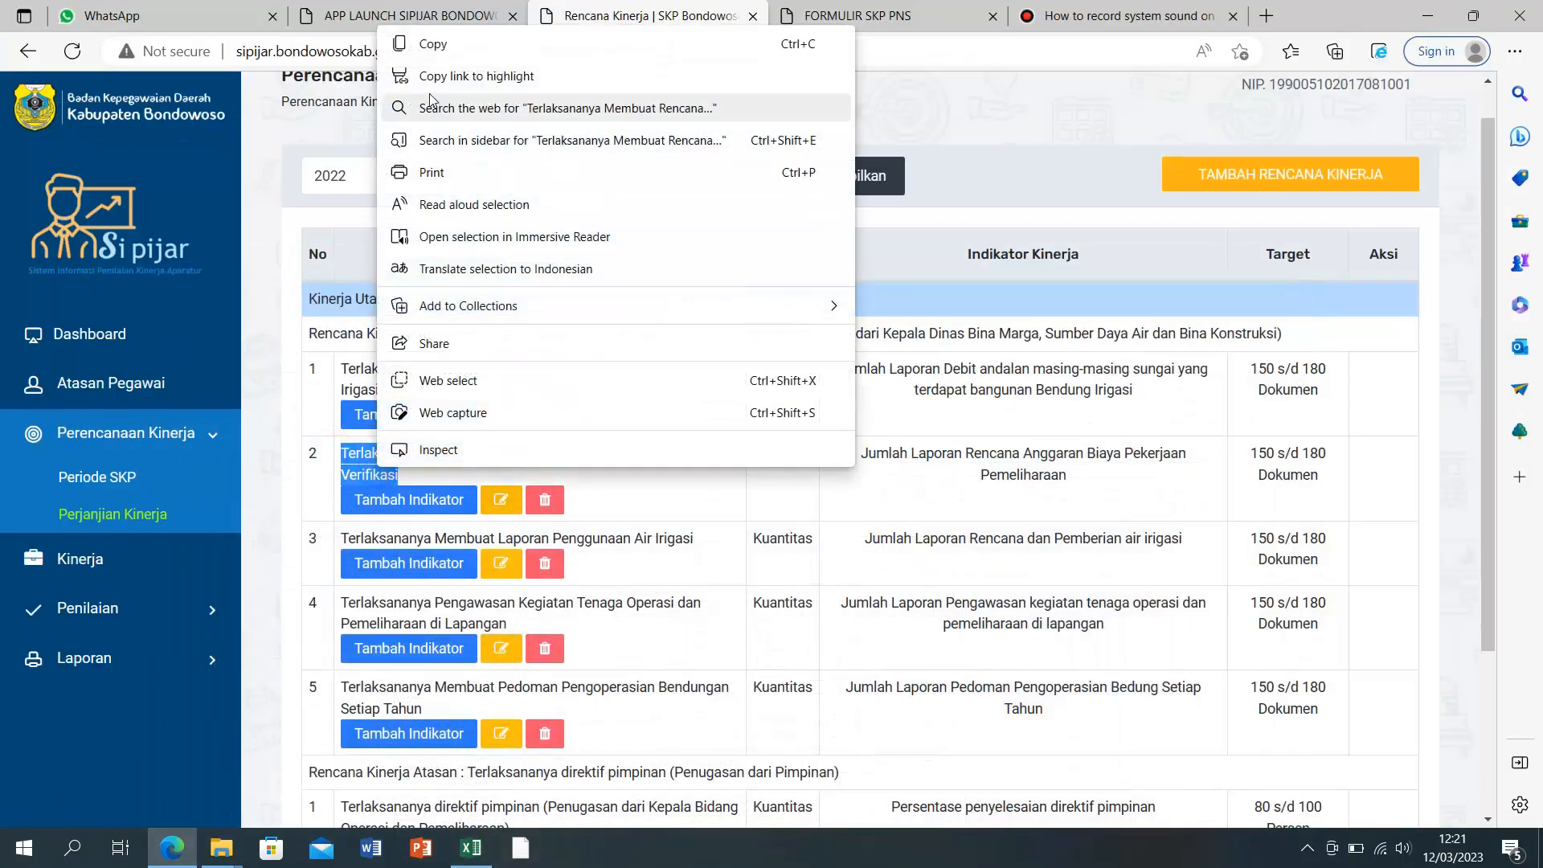
click(418, 37)
click(471, 848)
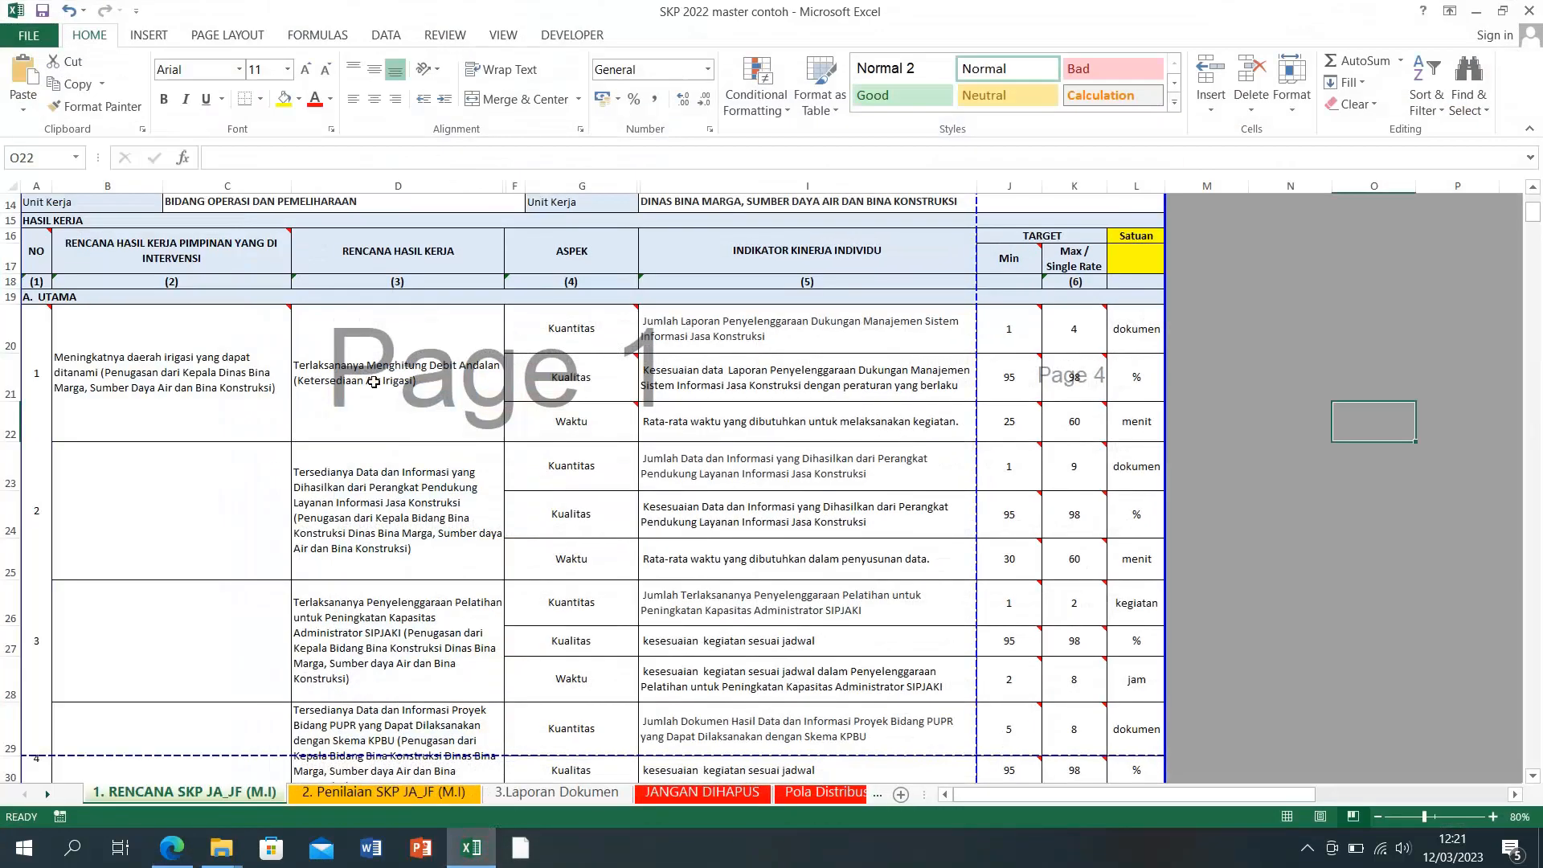
click(351, 479)
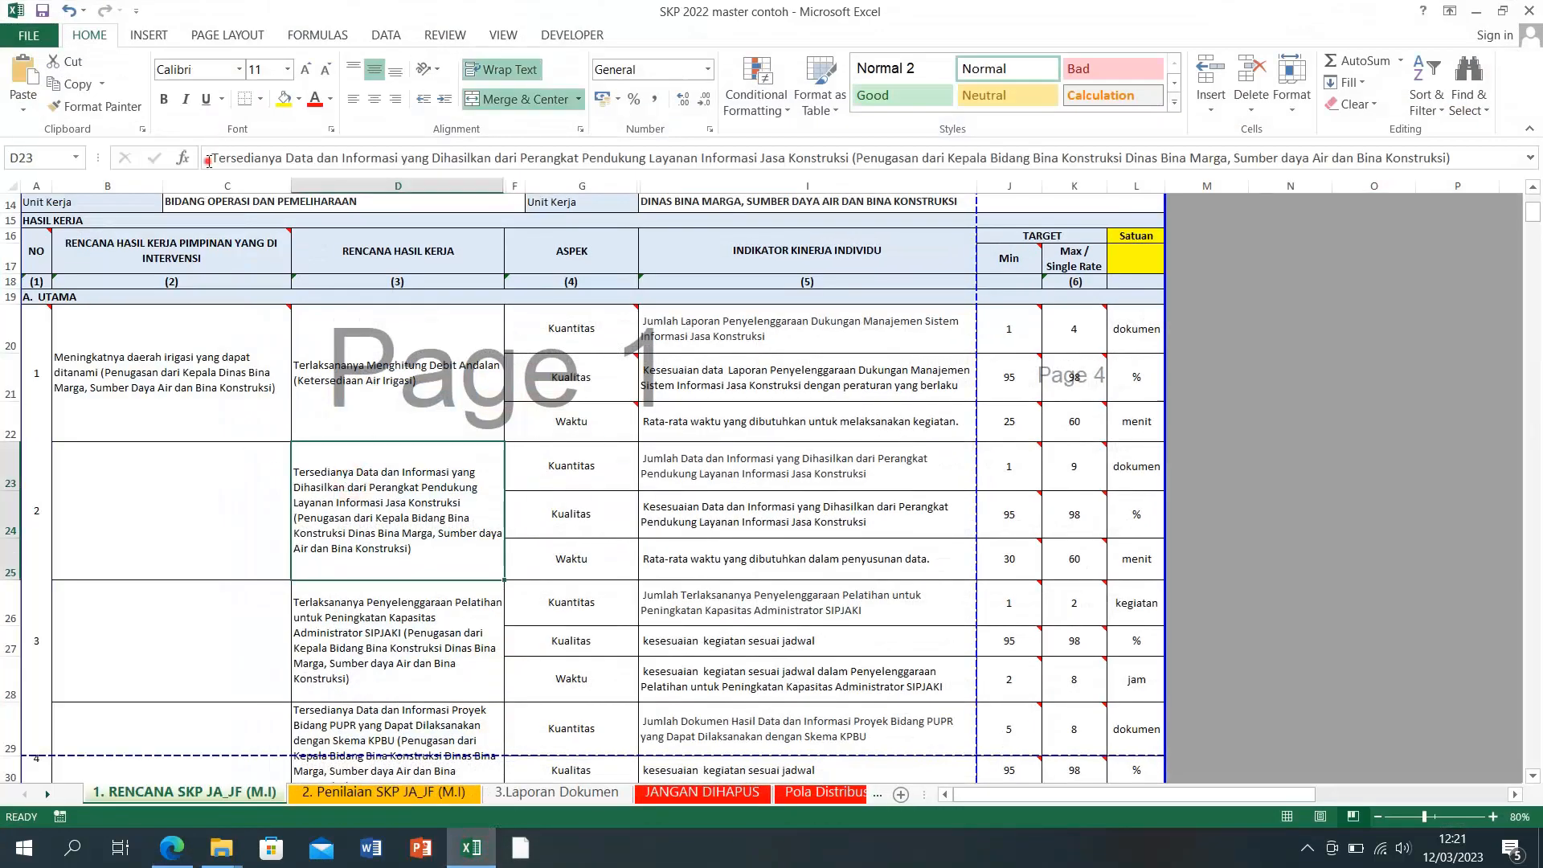
drag(209, 160, 1451, 159)
right_click(914, 161)
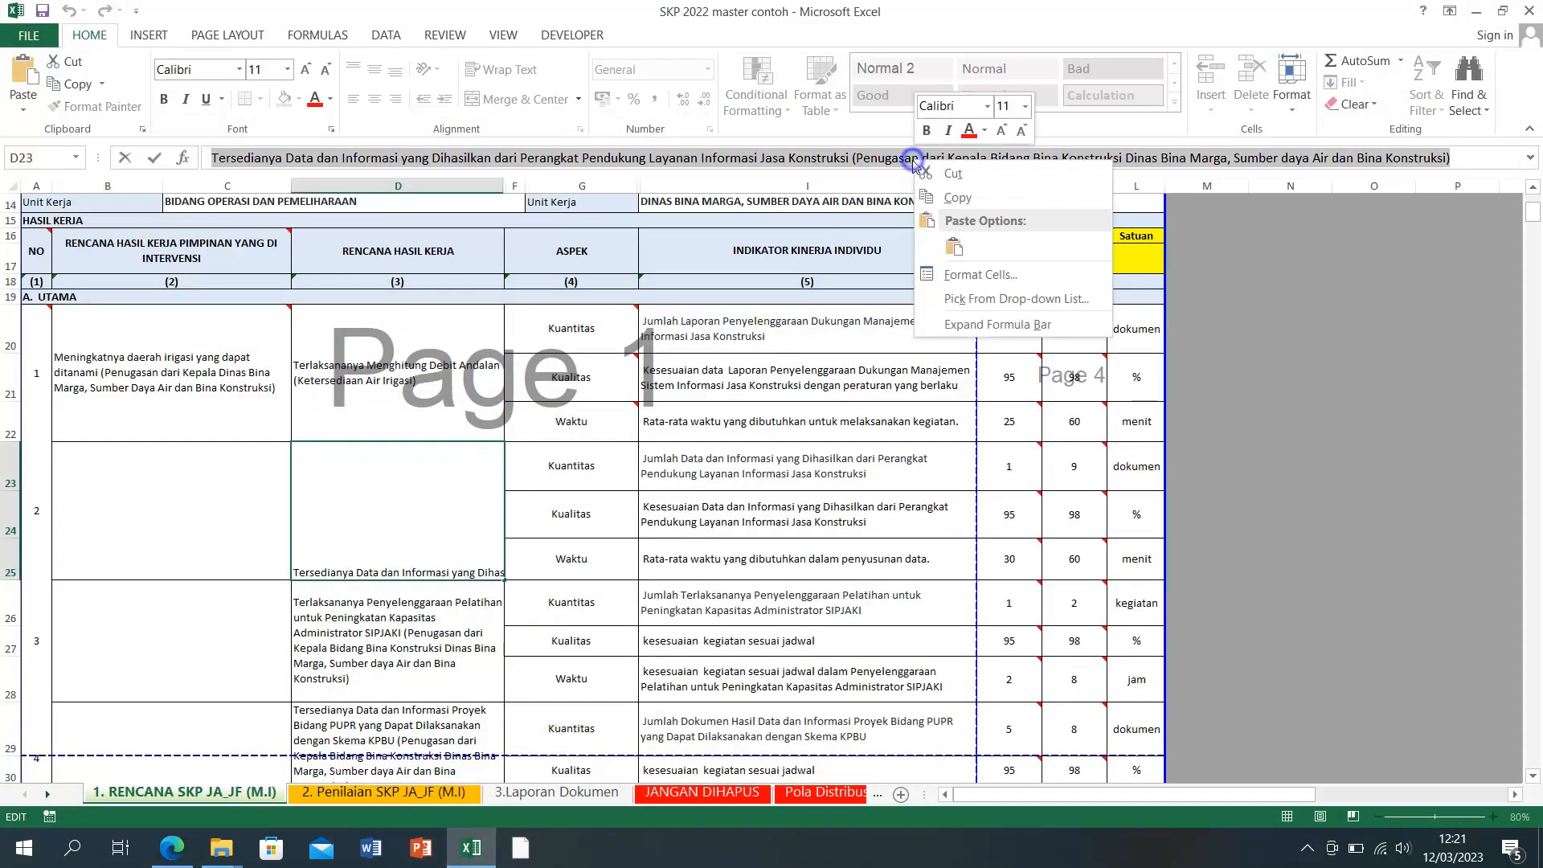
click(954, 247)
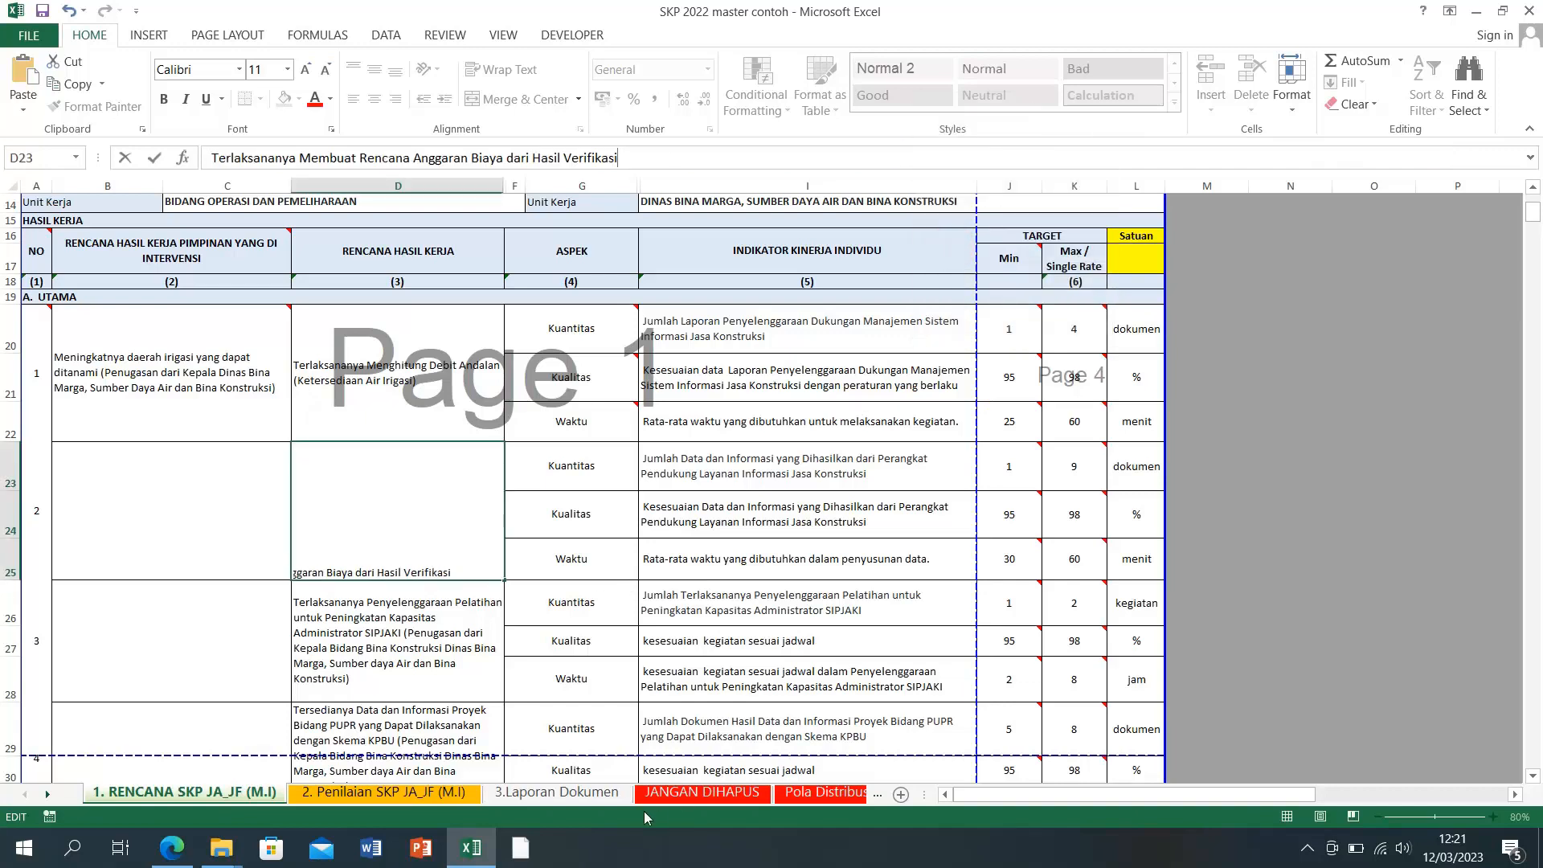
Step: Copy the third Rencana entry from SIPIJAR and bring the workbook back
click(470, 848)
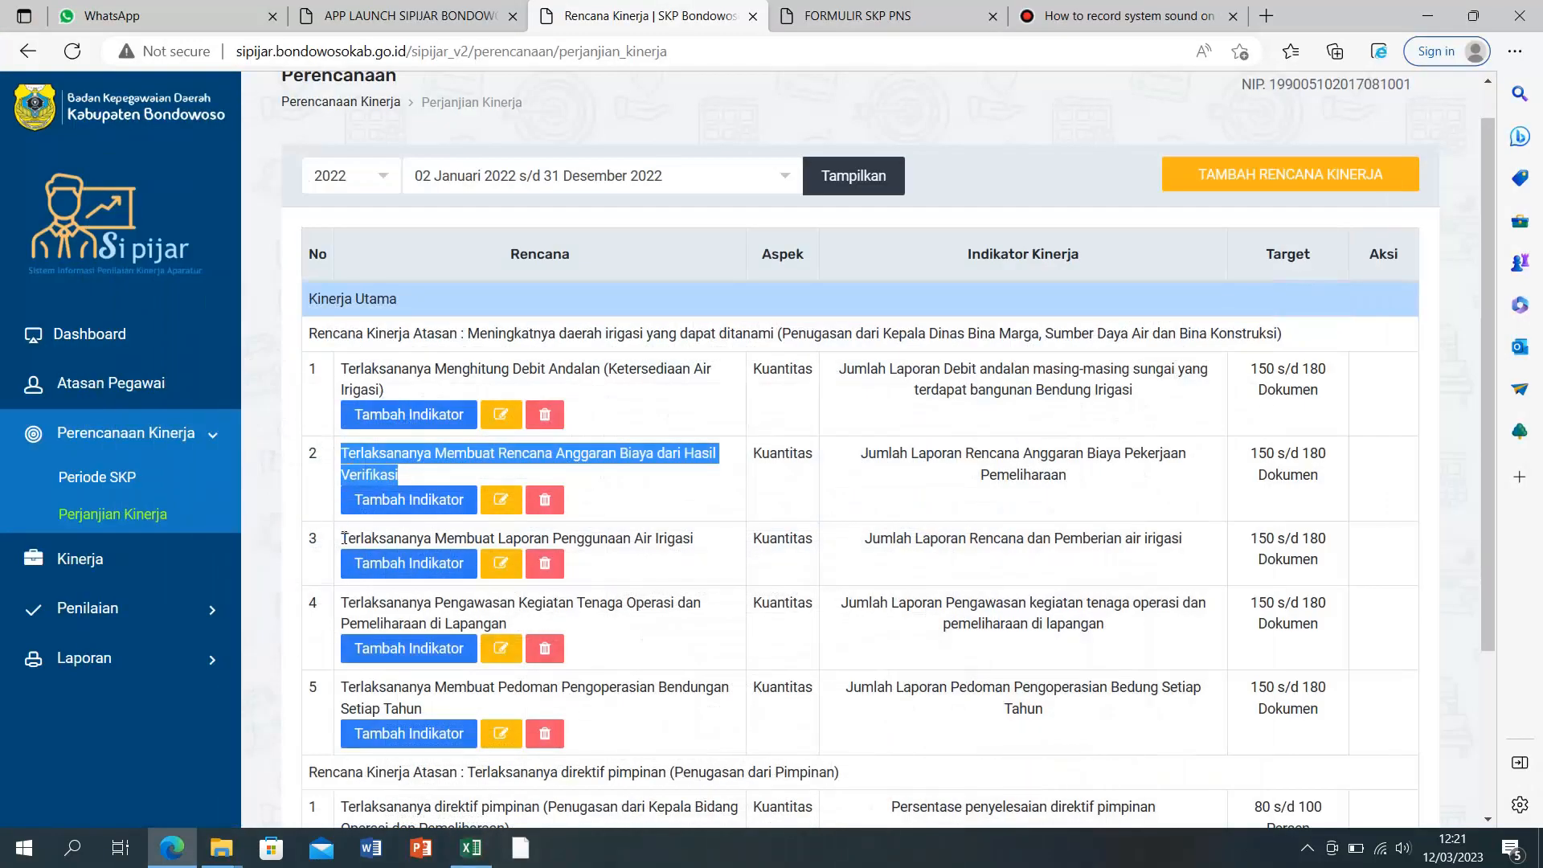
drag(342, 542, 699, 543)
right_click(654, 544)
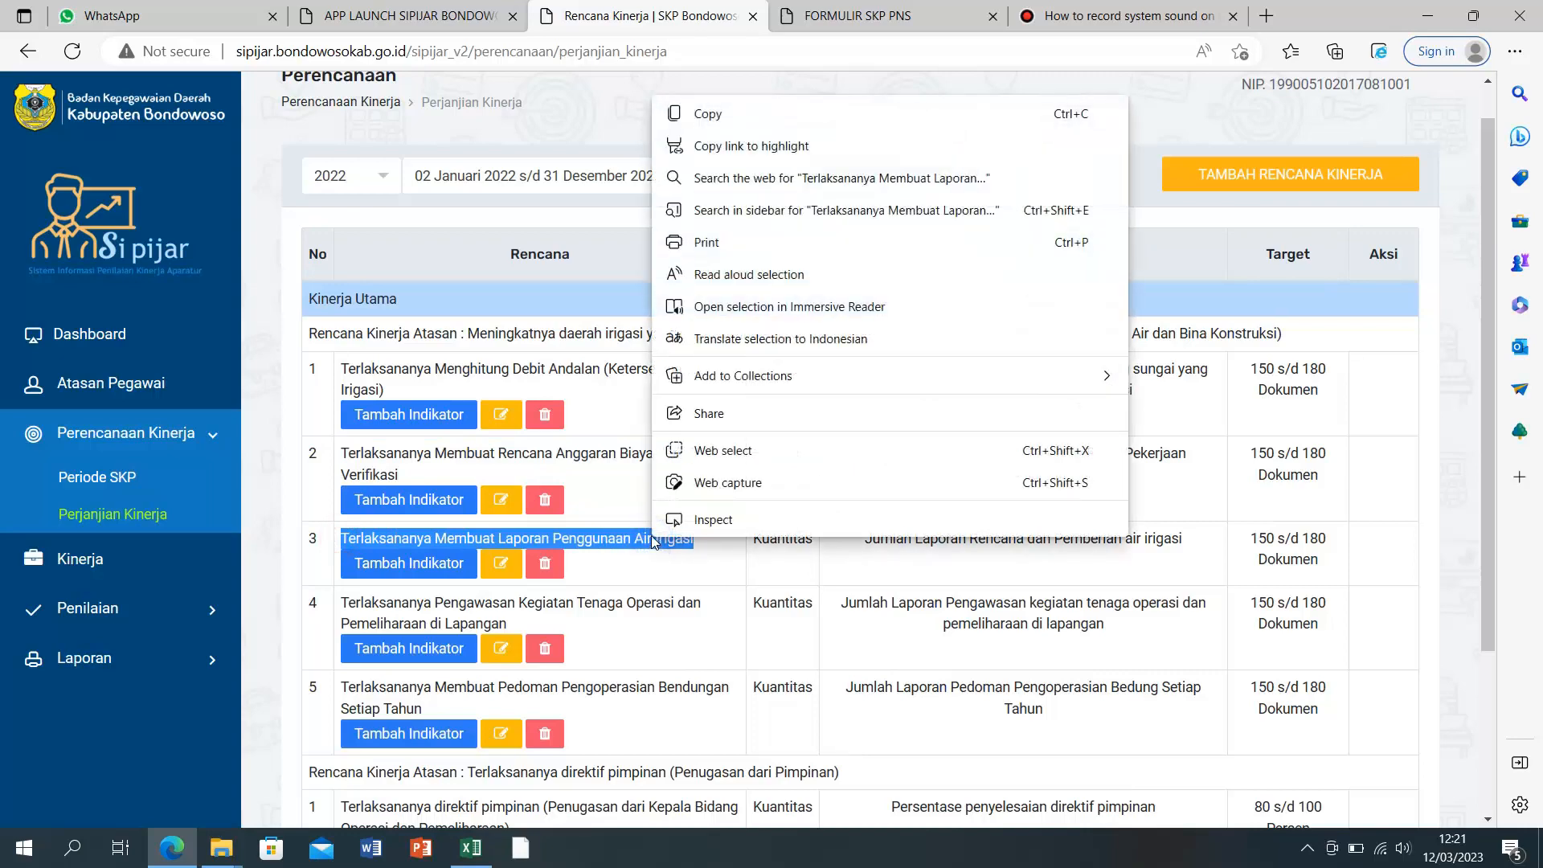
click(734, 114)
click(471, 847)
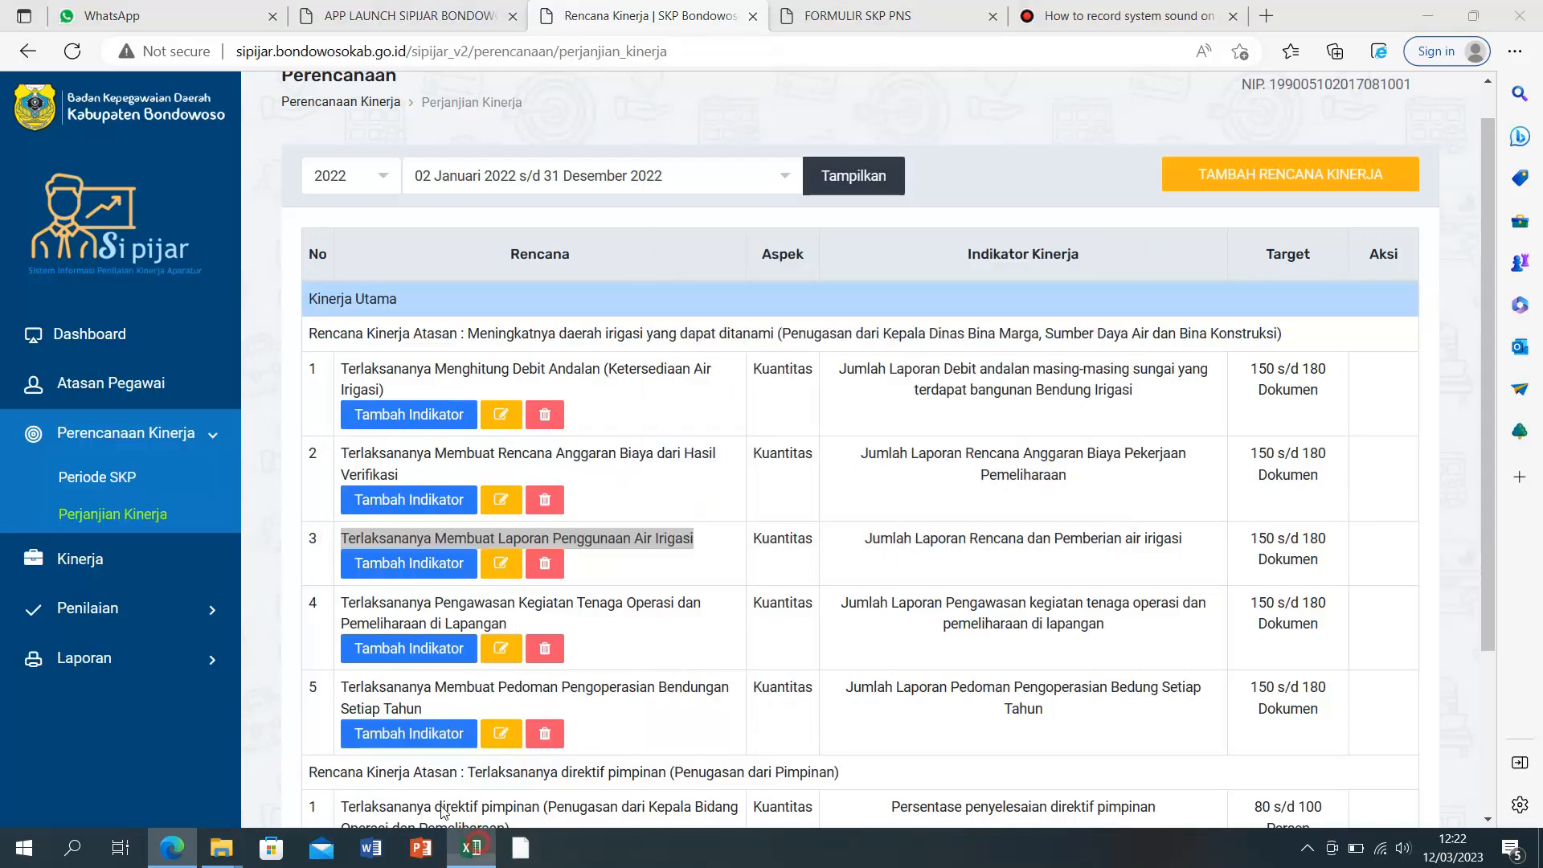
Step: Replace D26's old text with the irrigation-water report plan
click(342, 619)
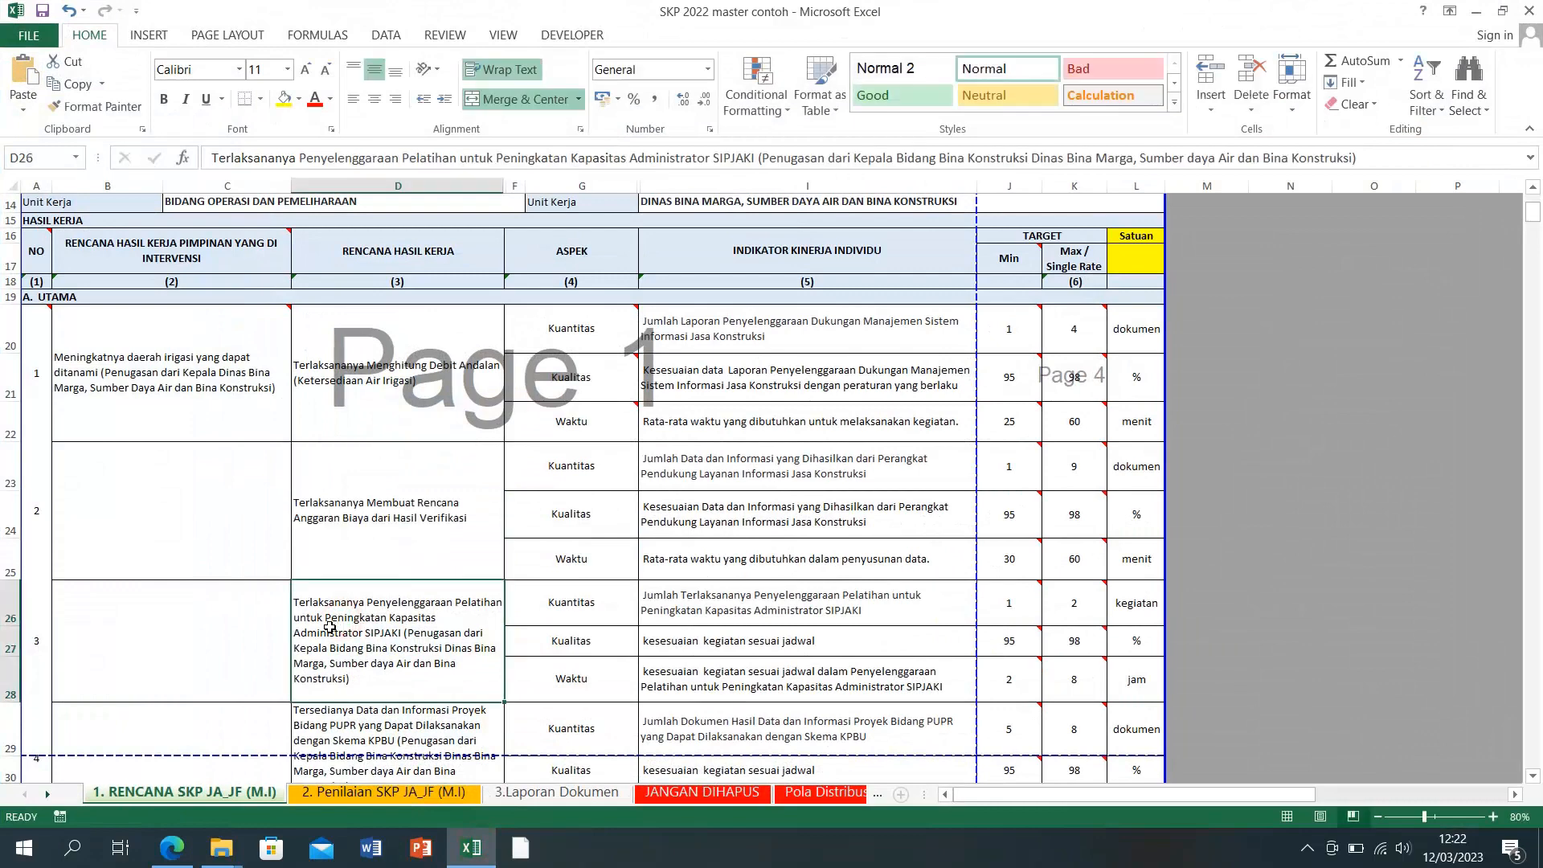
drag(213, 159, 1303, 158)
right_click(1303, 158)
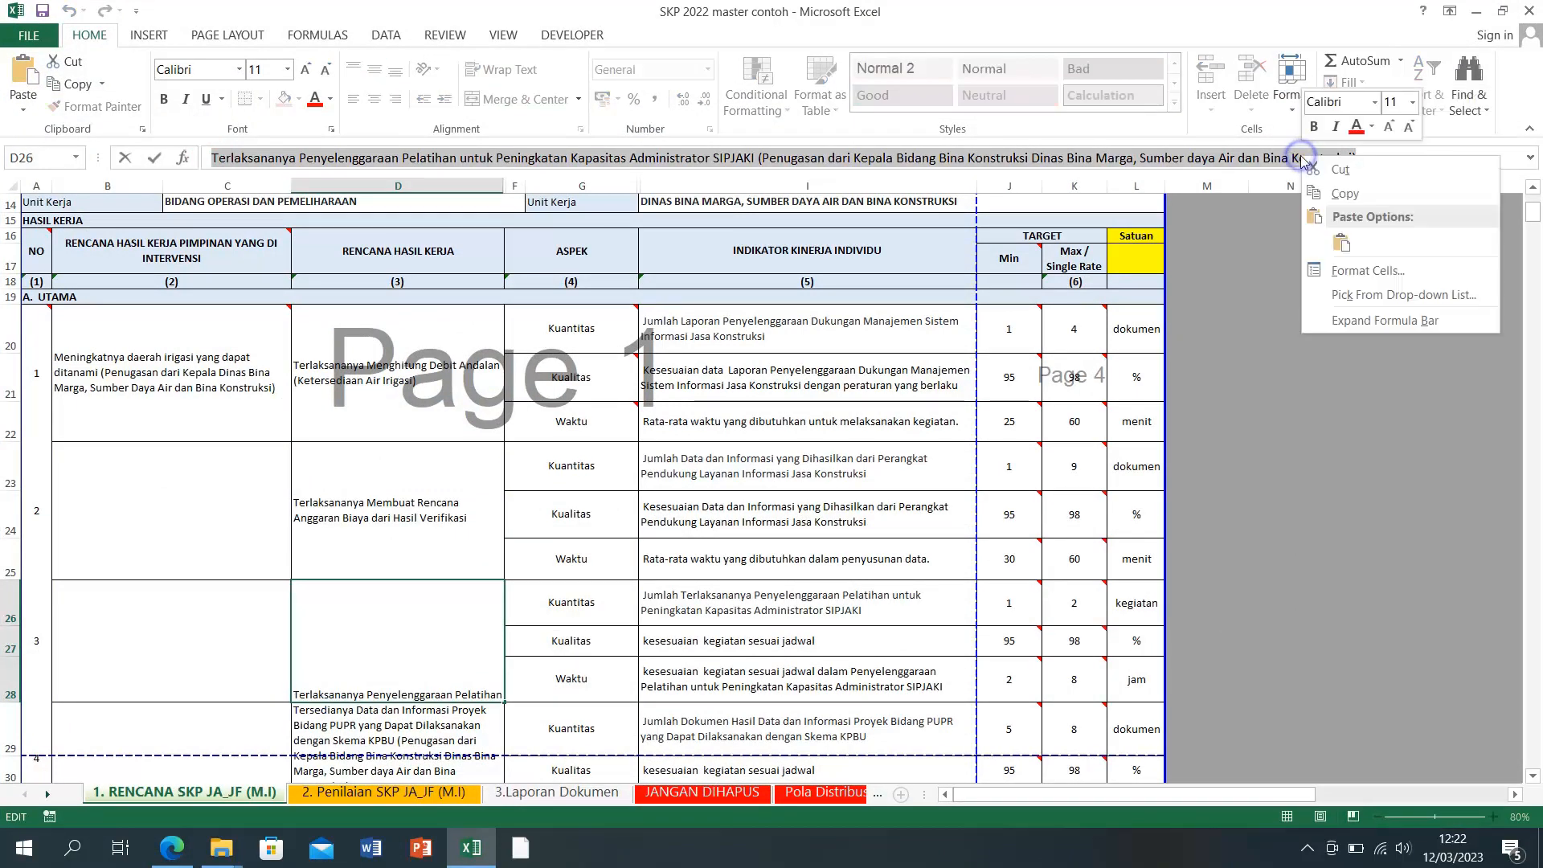
click(1336, 236)
click(1251, 561)
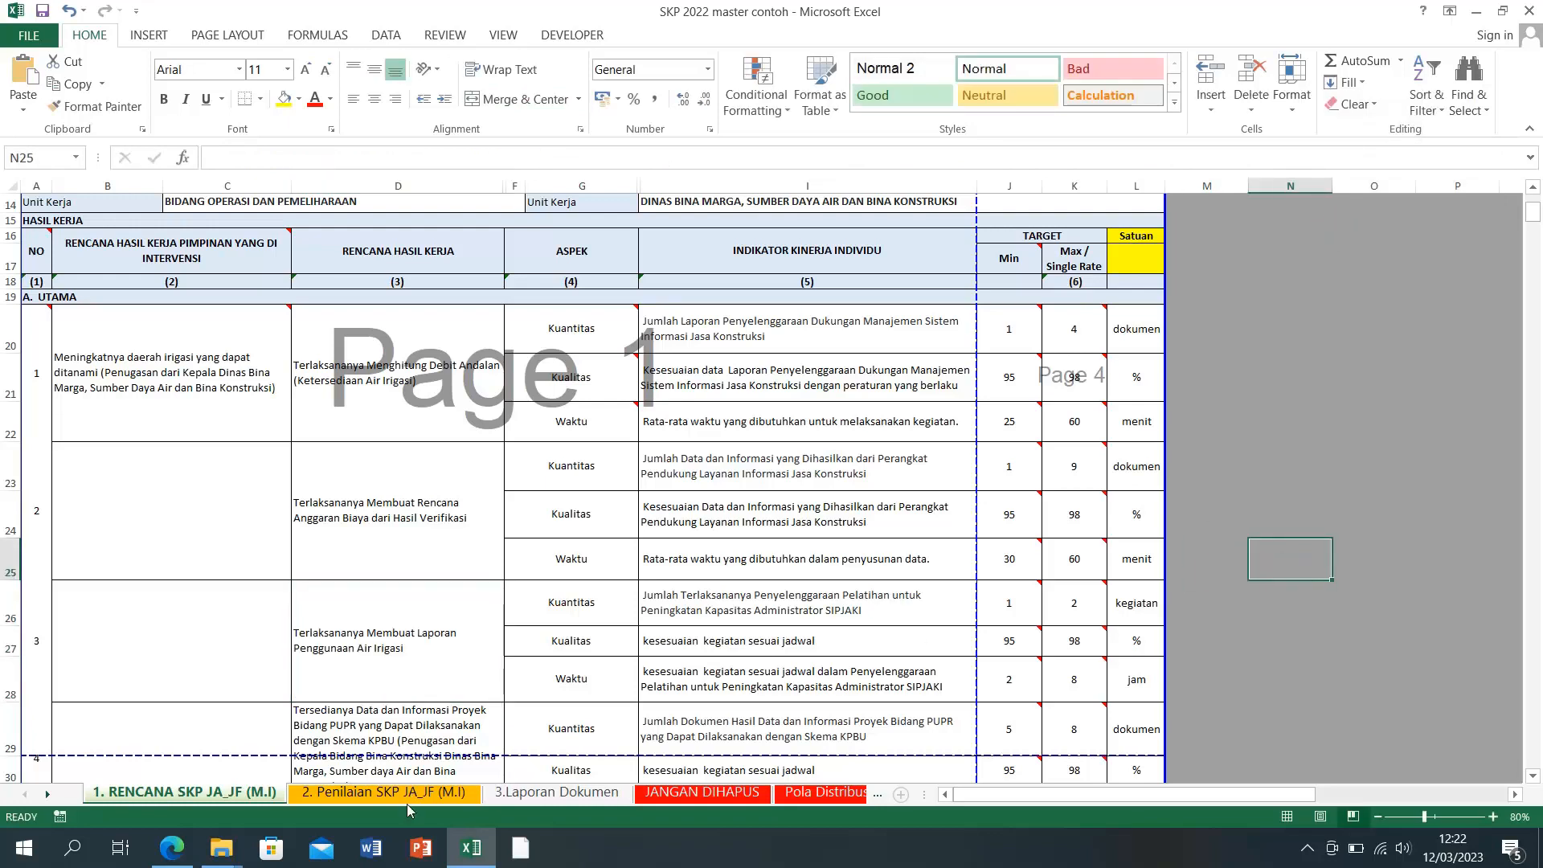
Step: Copy the fourth Rencana entry, the field-operation supervision plan, into item 4's cell D29
click(462, 858)
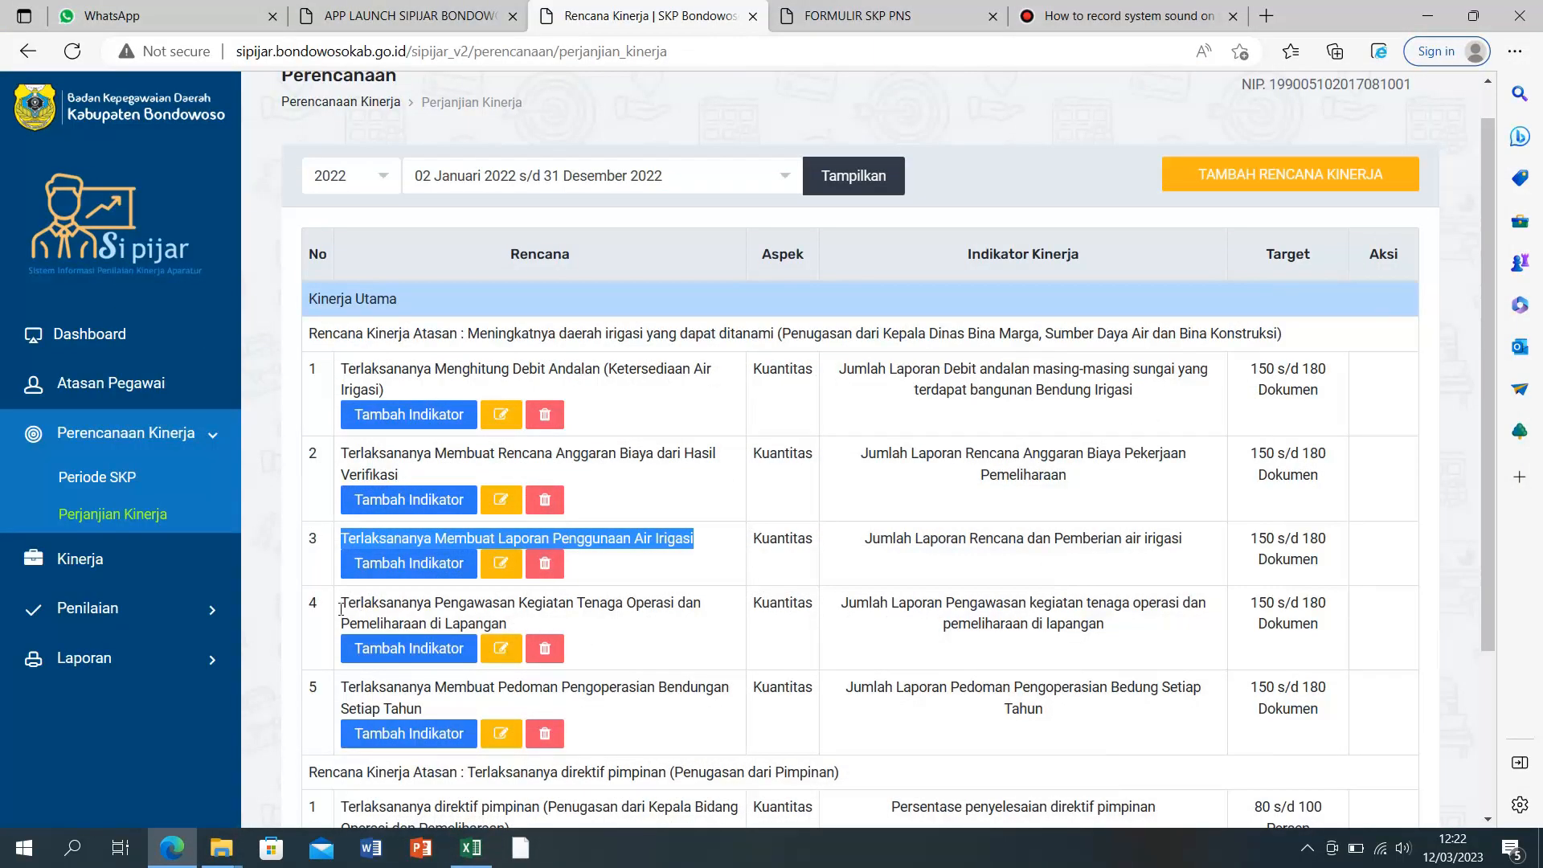
drag(338, 608, 511, 631)
right_click(456, 619)
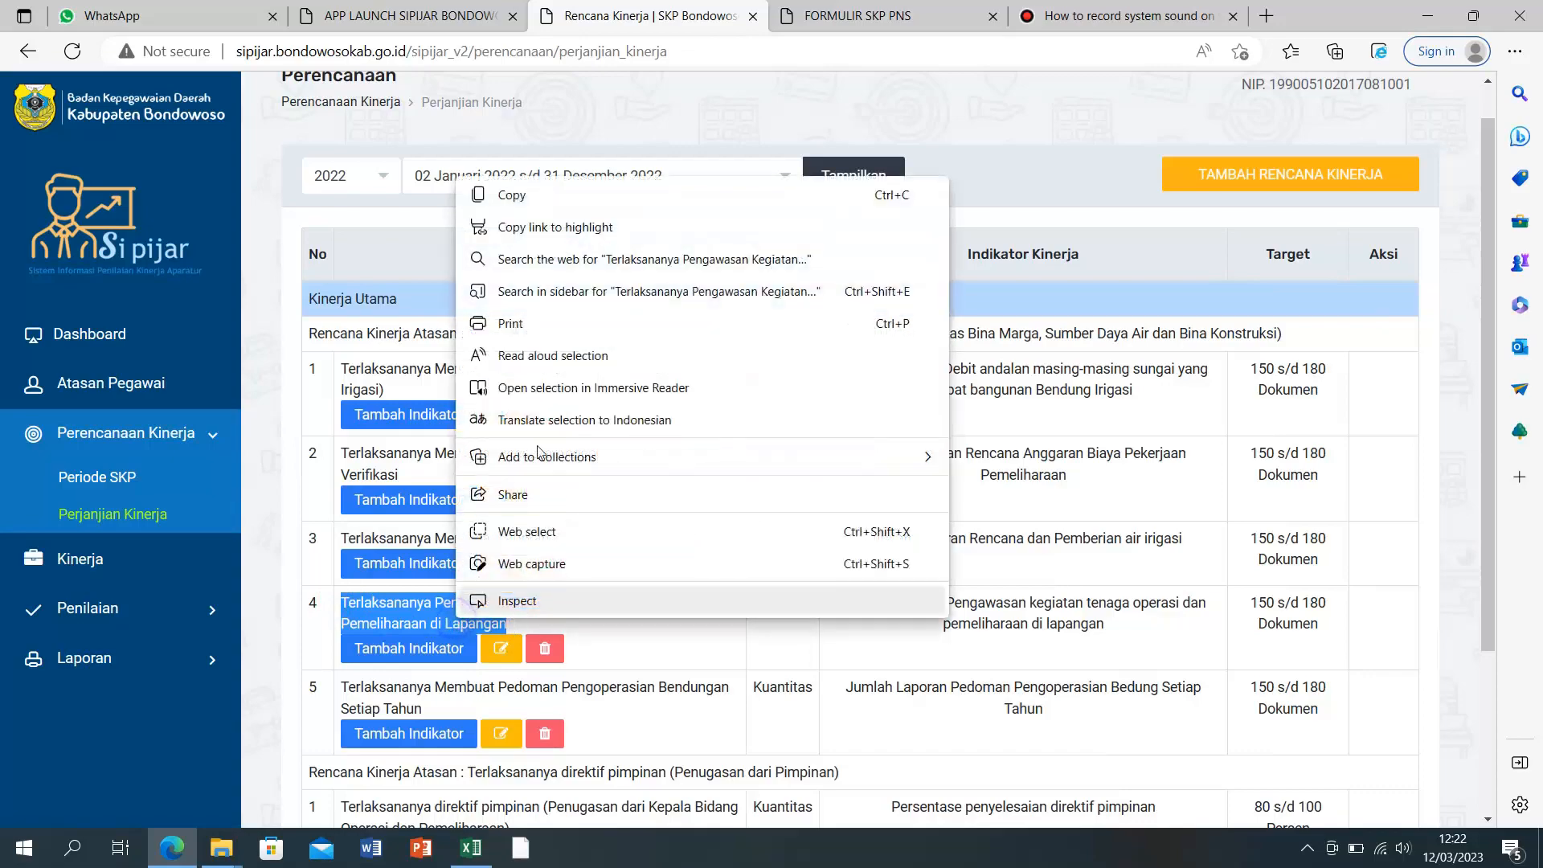
click(523, 196)
click(471, 848)
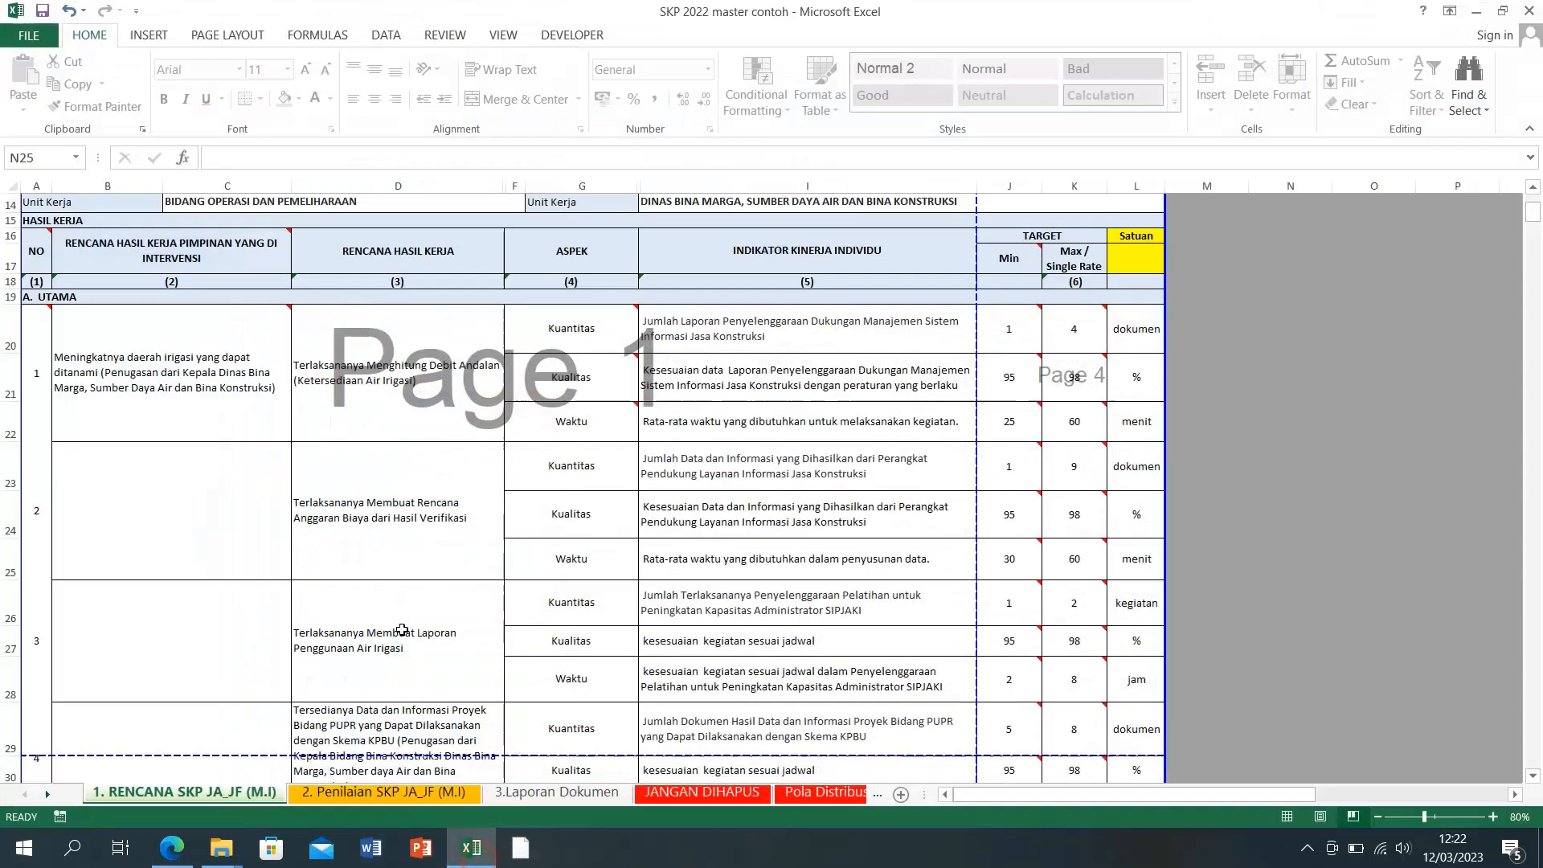
click(359, 725)
scroll(365, 723, down, 3)
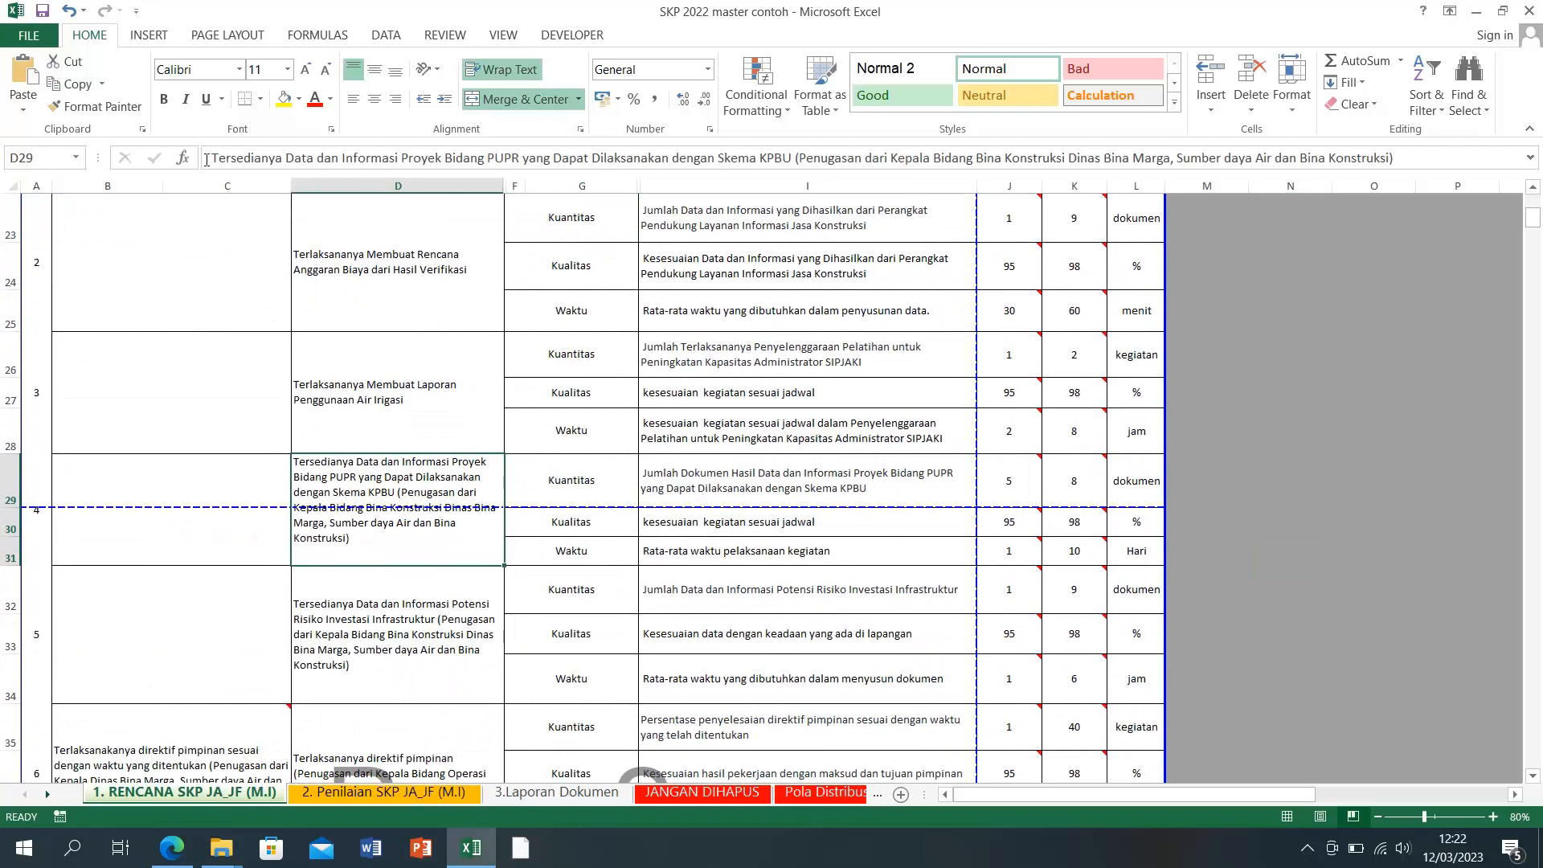
key(Delete)
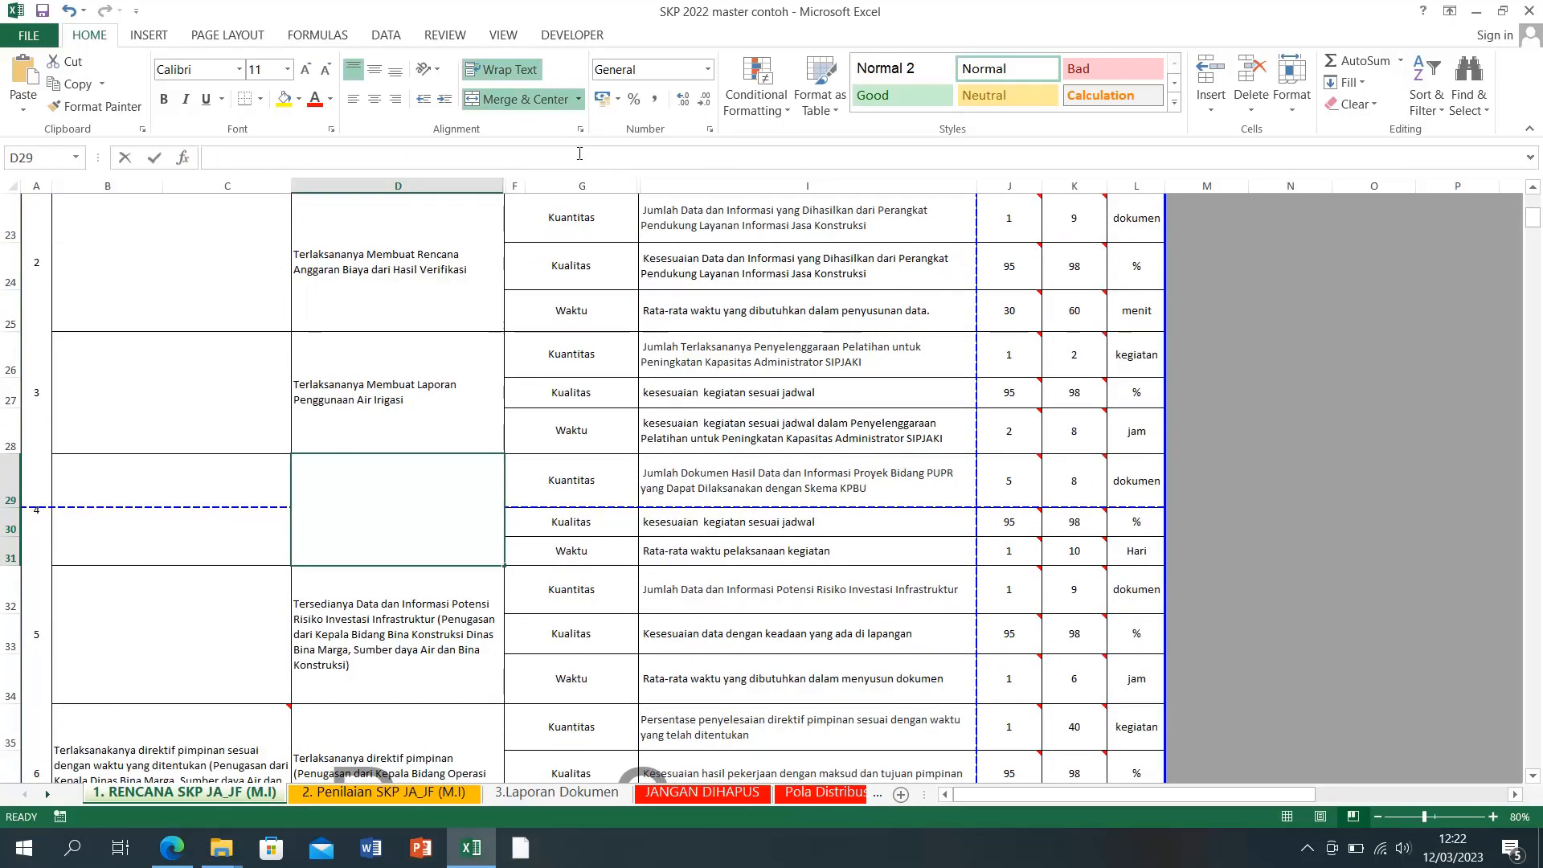
click(579, 153)
key(ctrl+v)
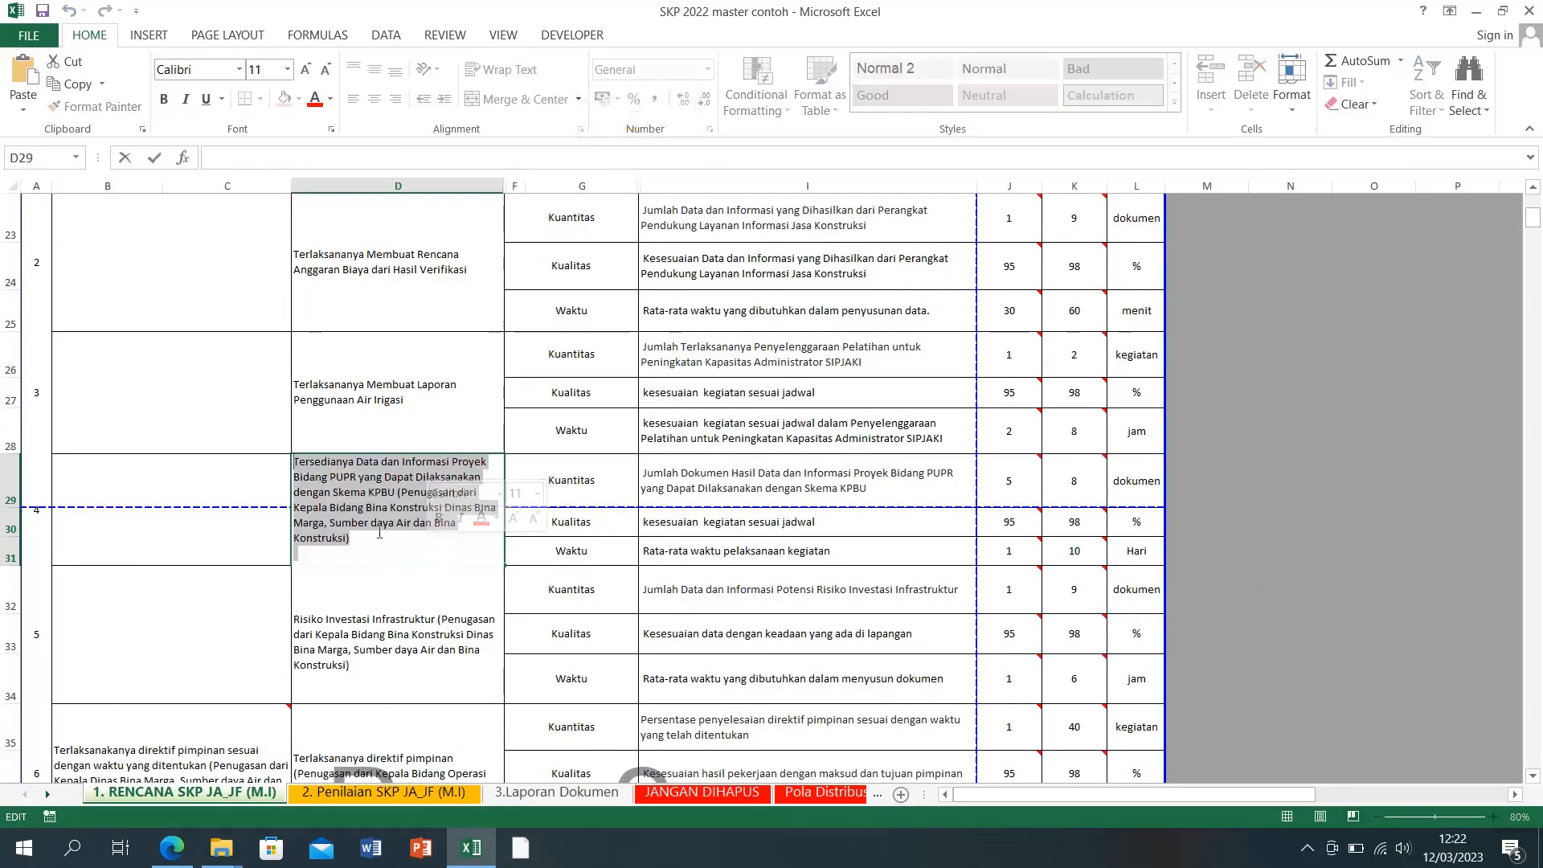
right_click(345, 492)
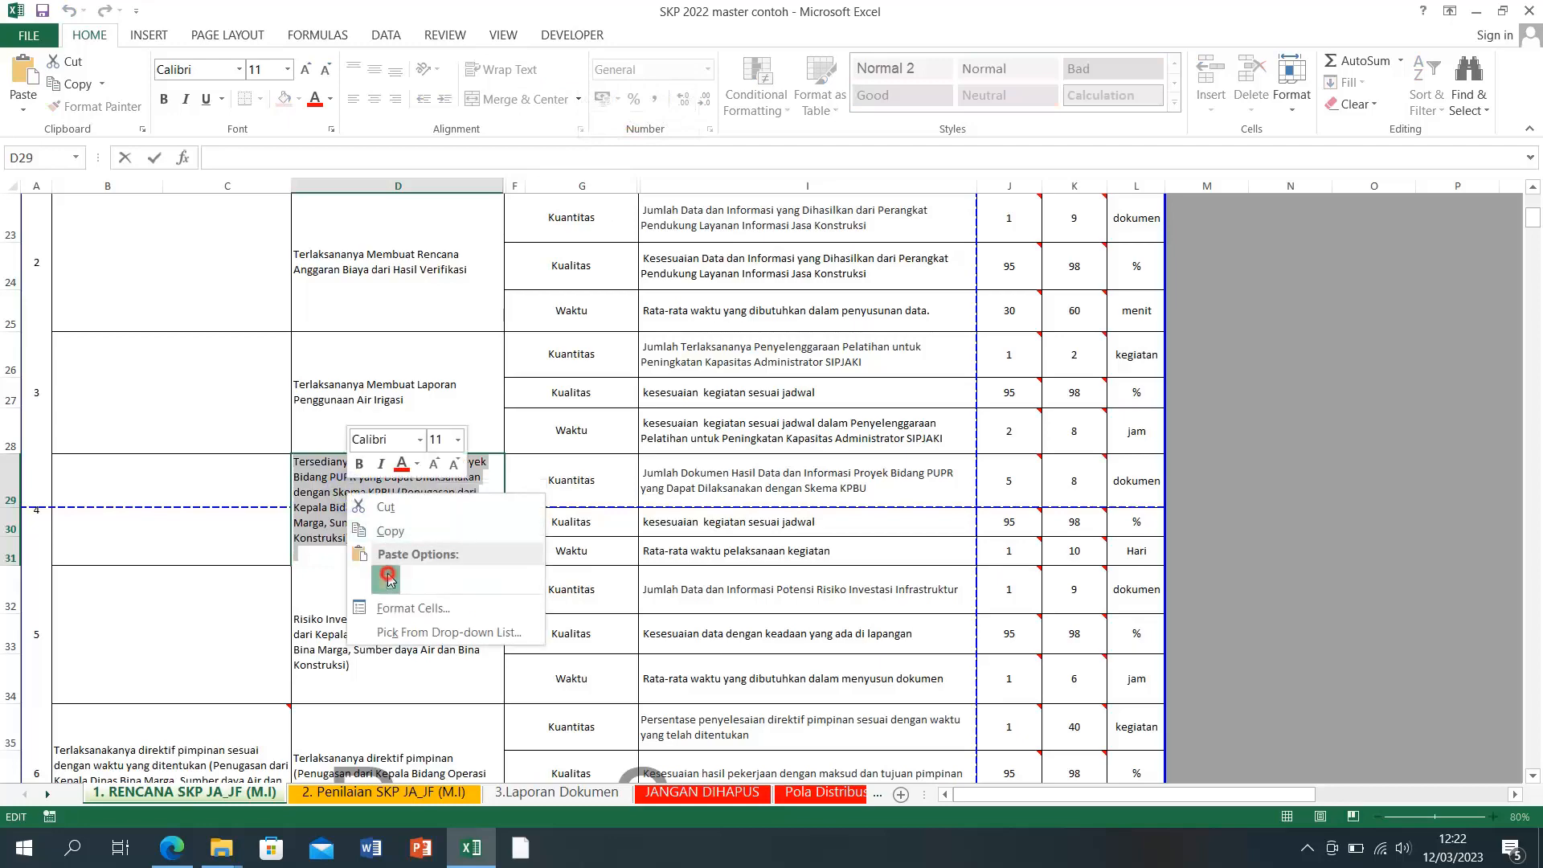
click(387, 573)
click(372, 649)
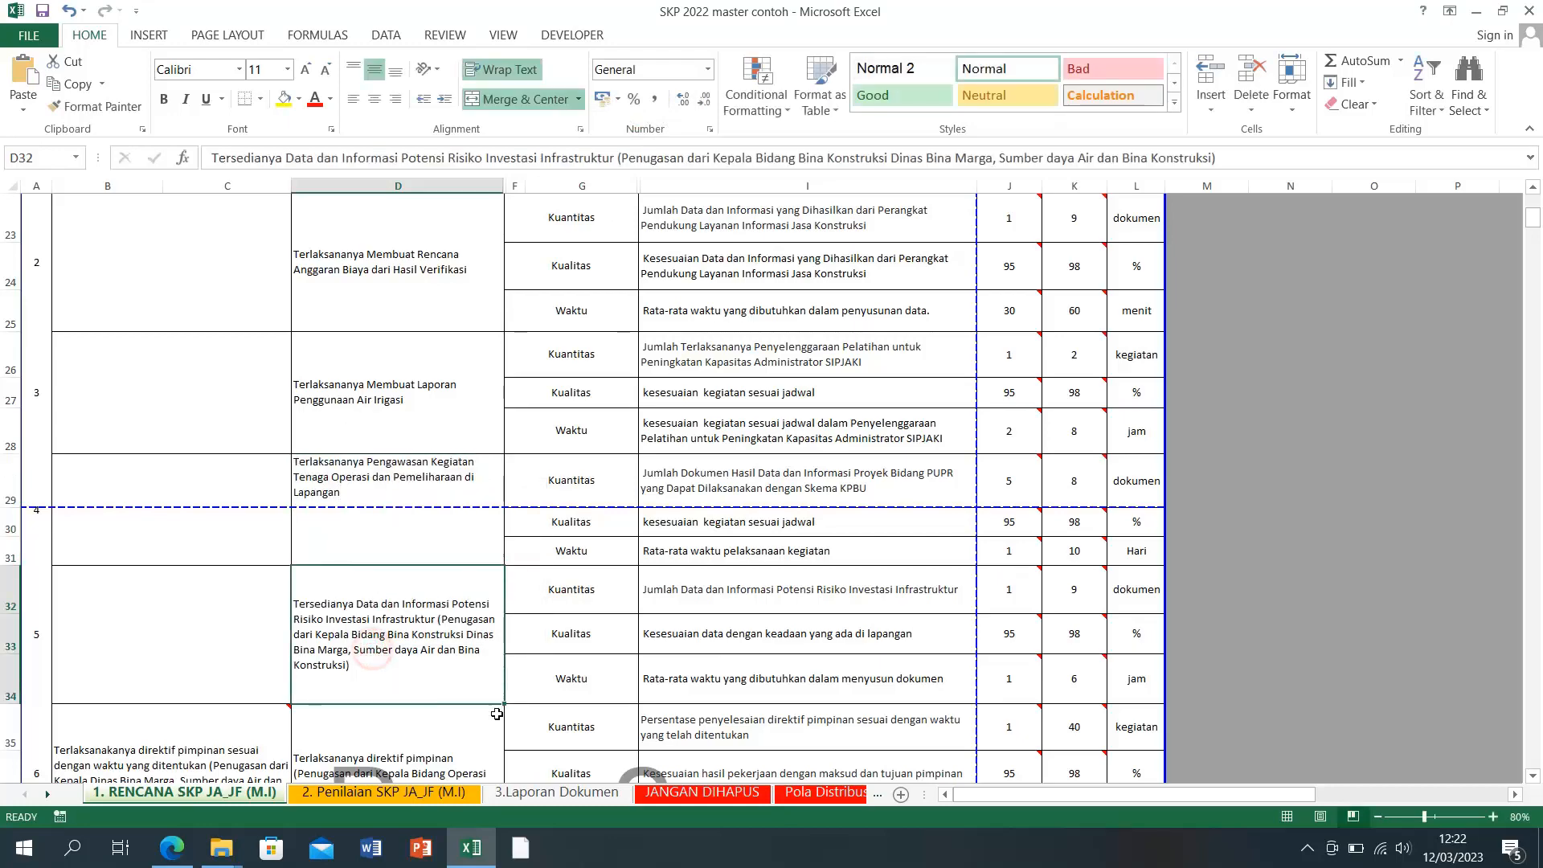
Step: Put 'Terlaksananya Membuat Pedoman Pengoperasian Bendungan Setiap Tahun' into item 5's cell D32
click(480, 842)
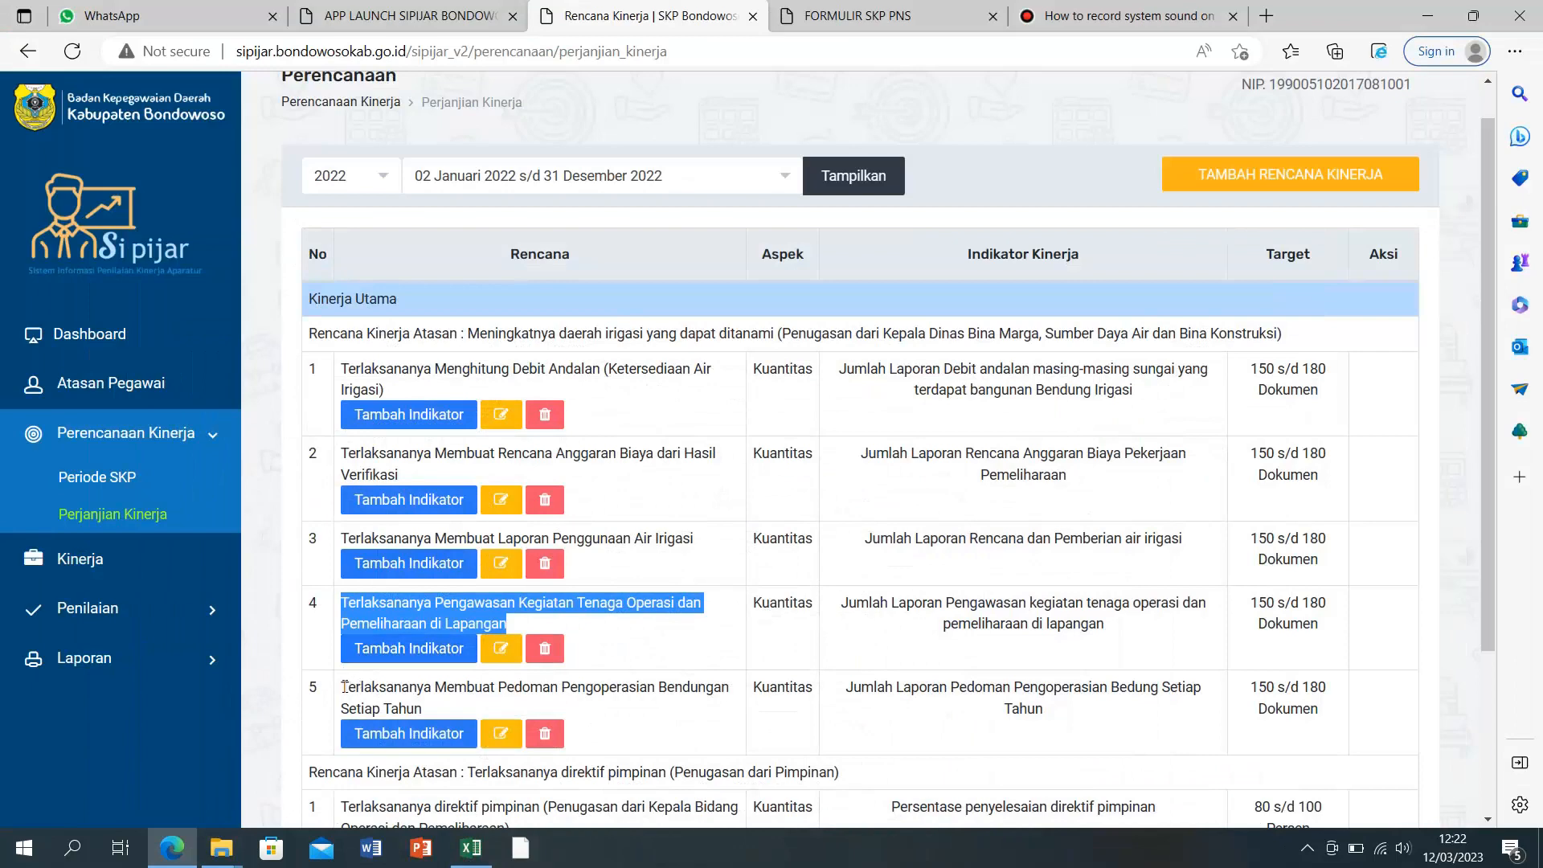
drag(339, 685, 462, 717)
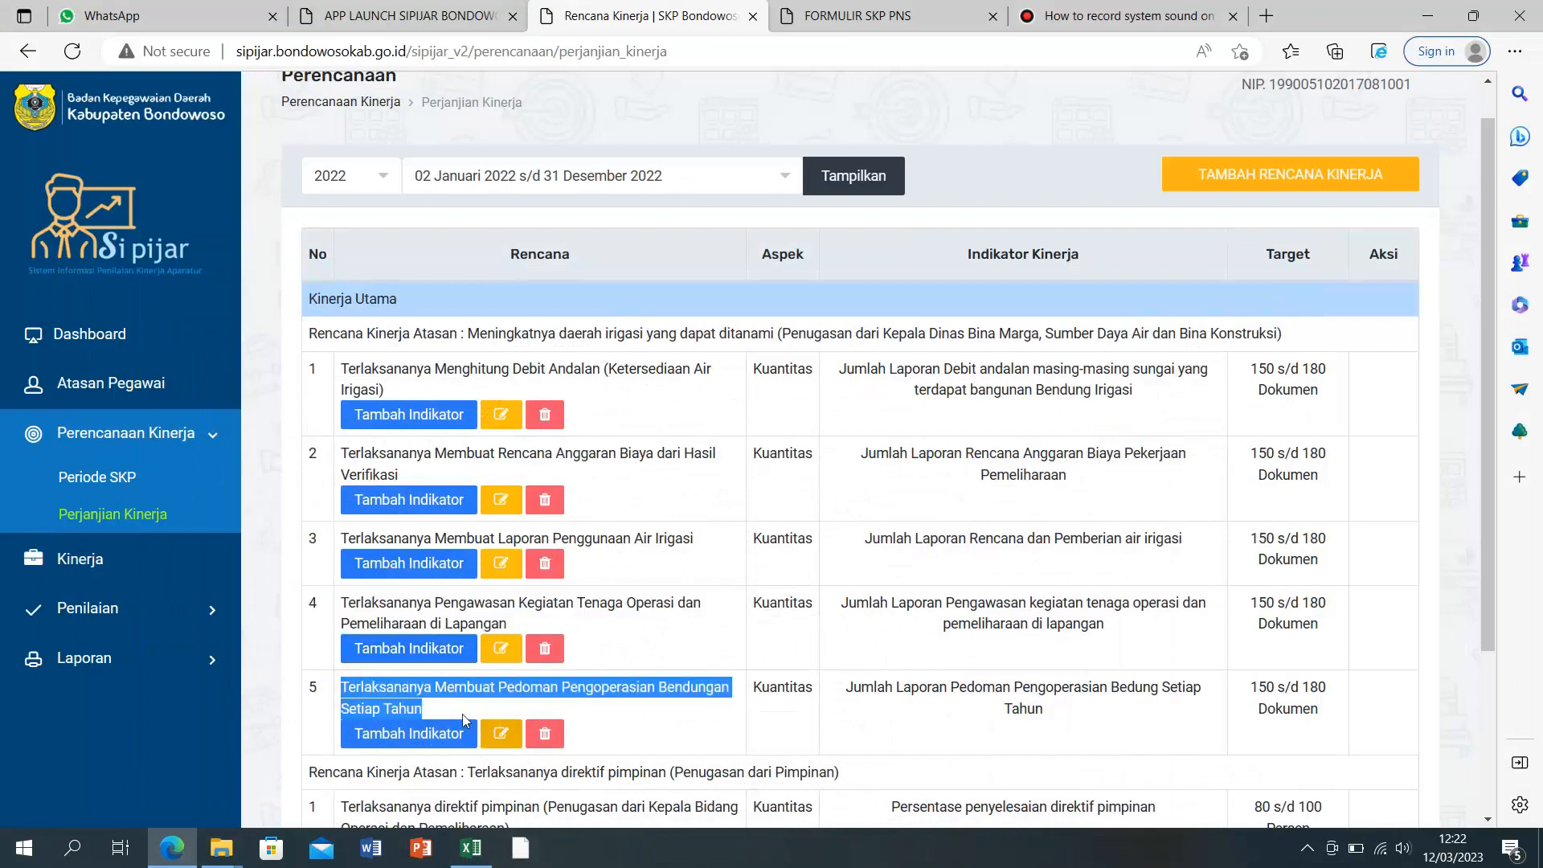
right_click(390, 703)
click(445, 279)
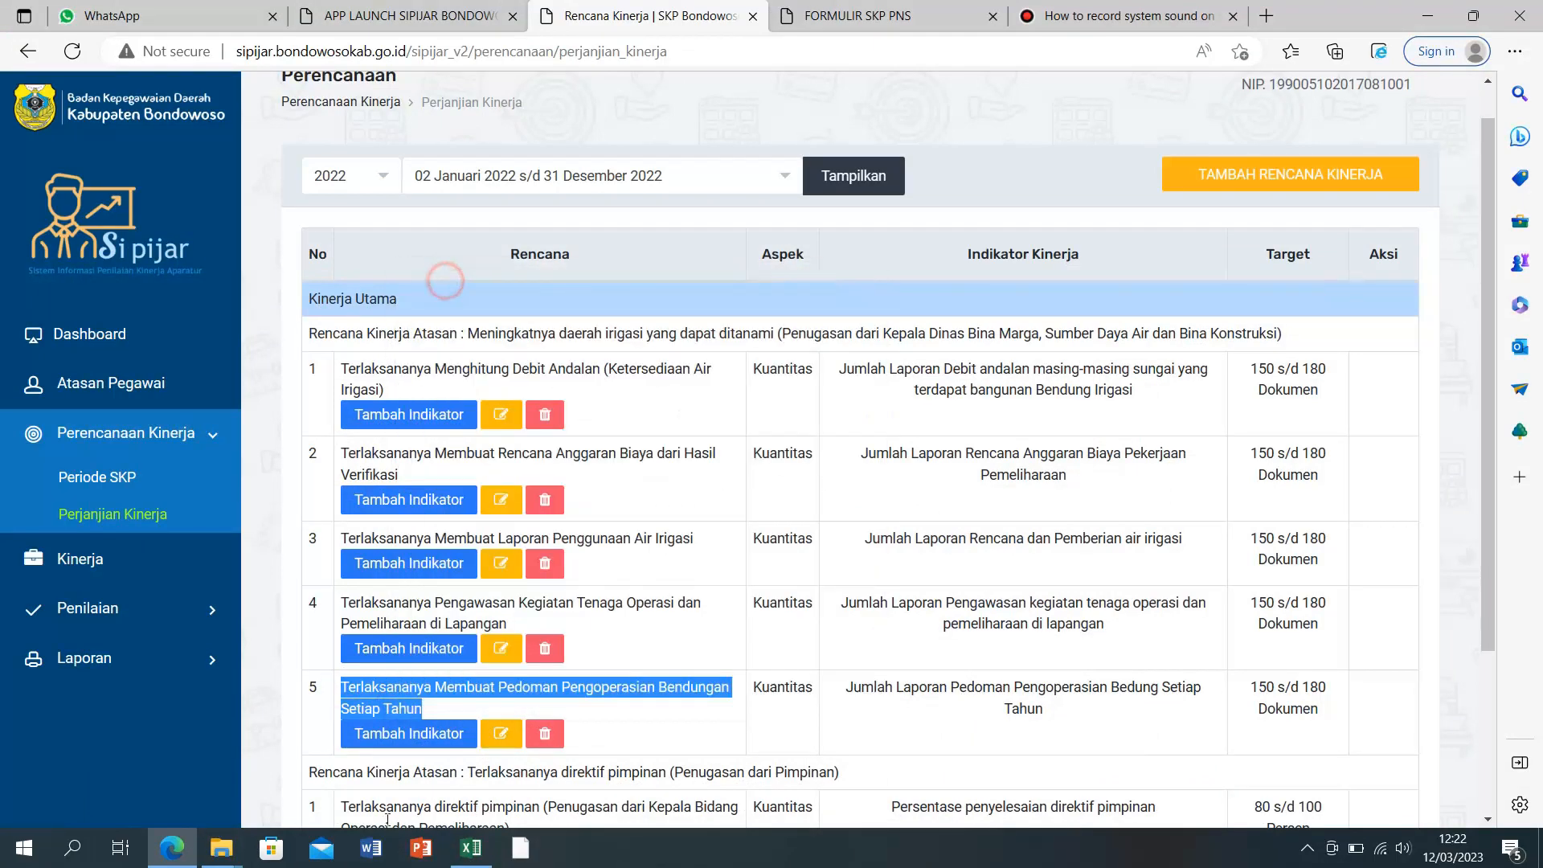
click(470, 847)
click(357, 661)
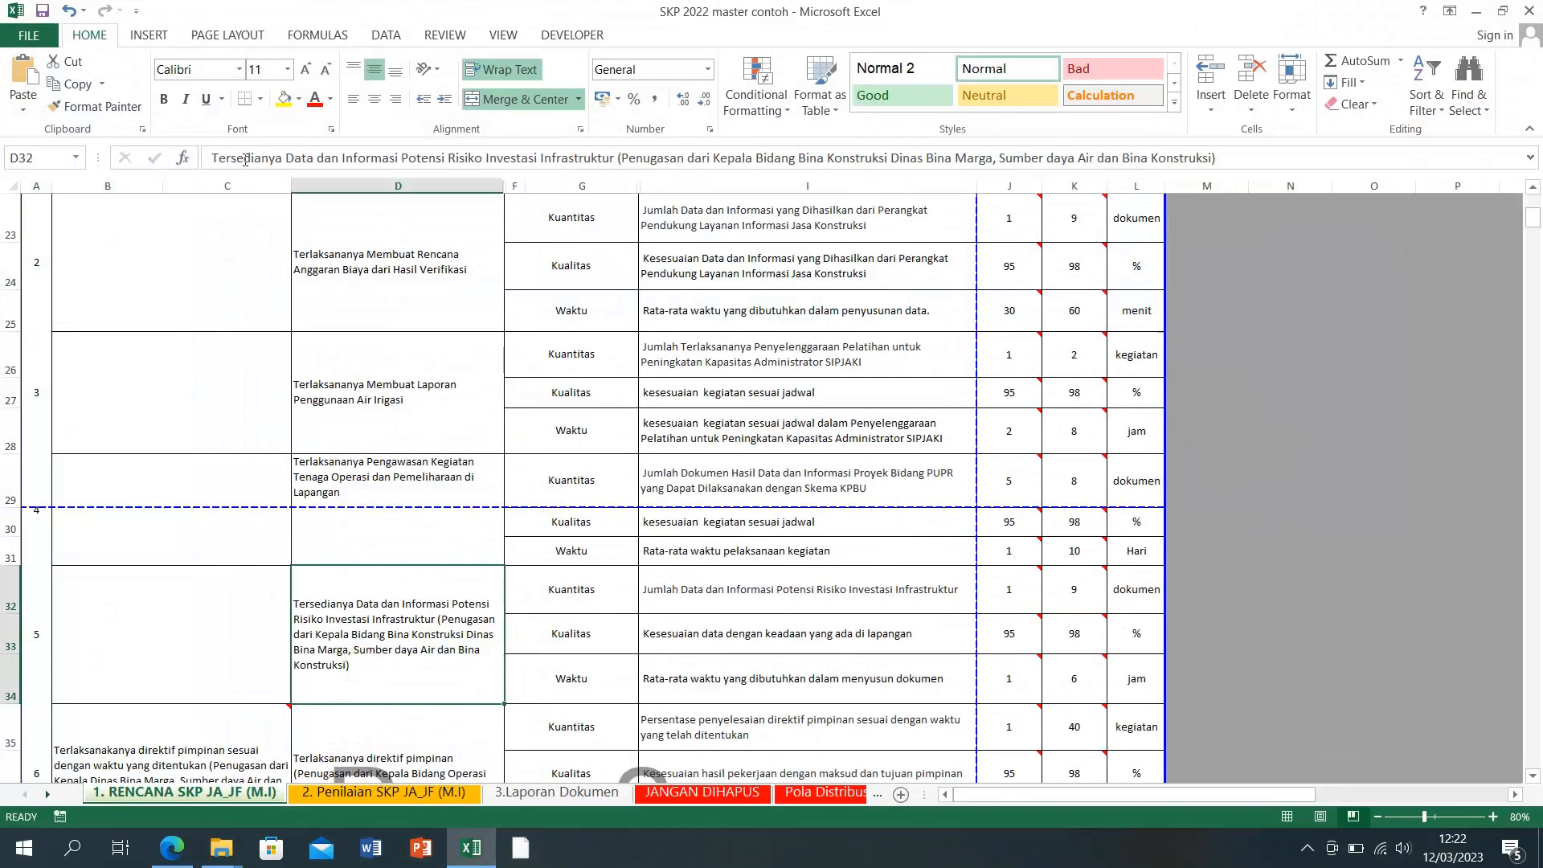
drag(213, 159, 1215, 159)
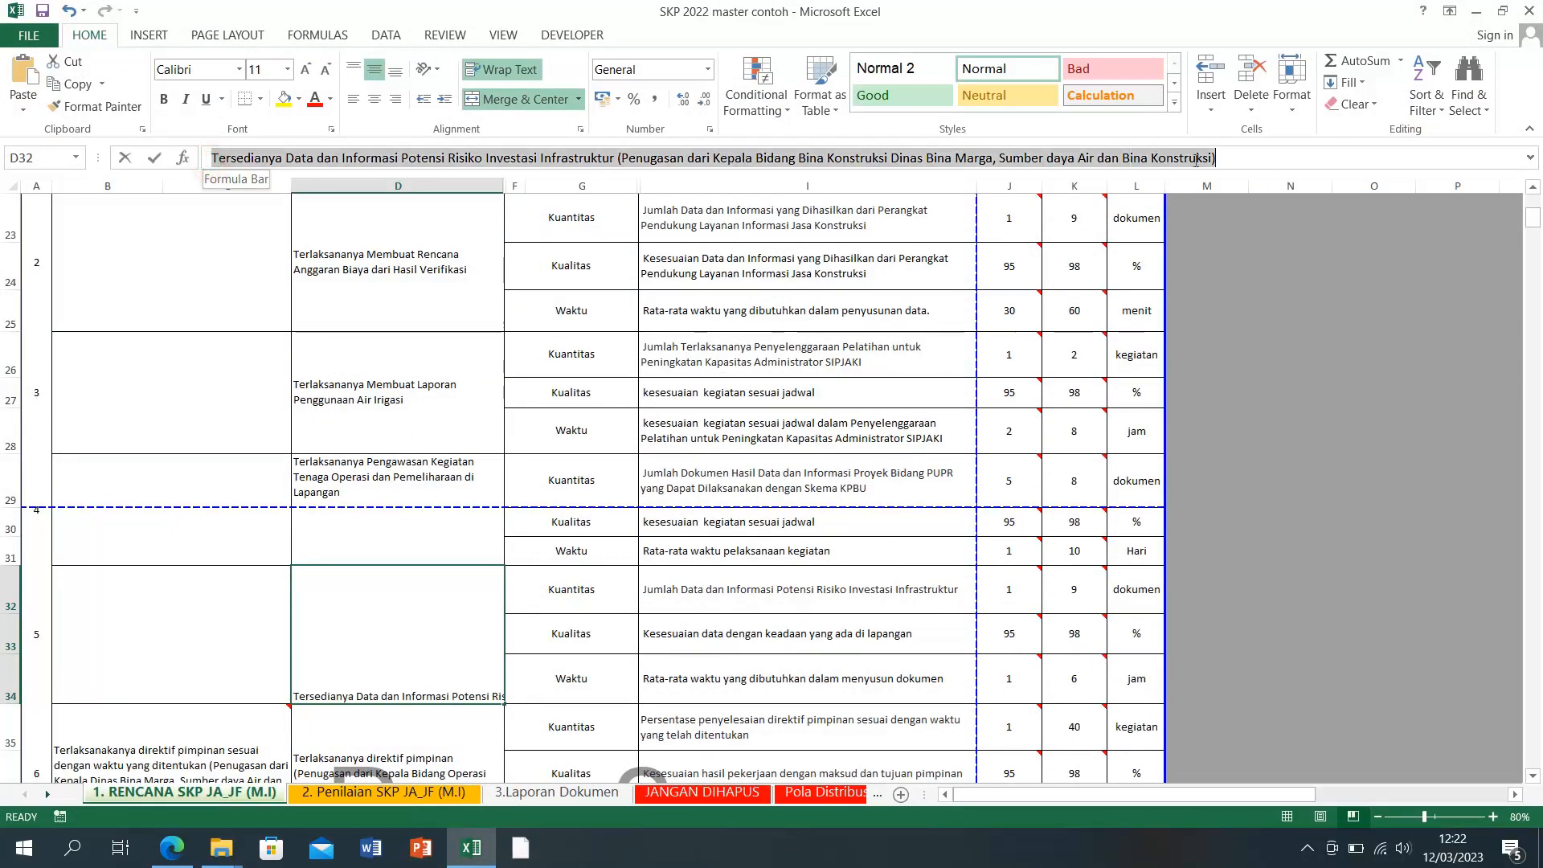
right_click(1147, 157)
click(1184, 243)
click(1235, 604)
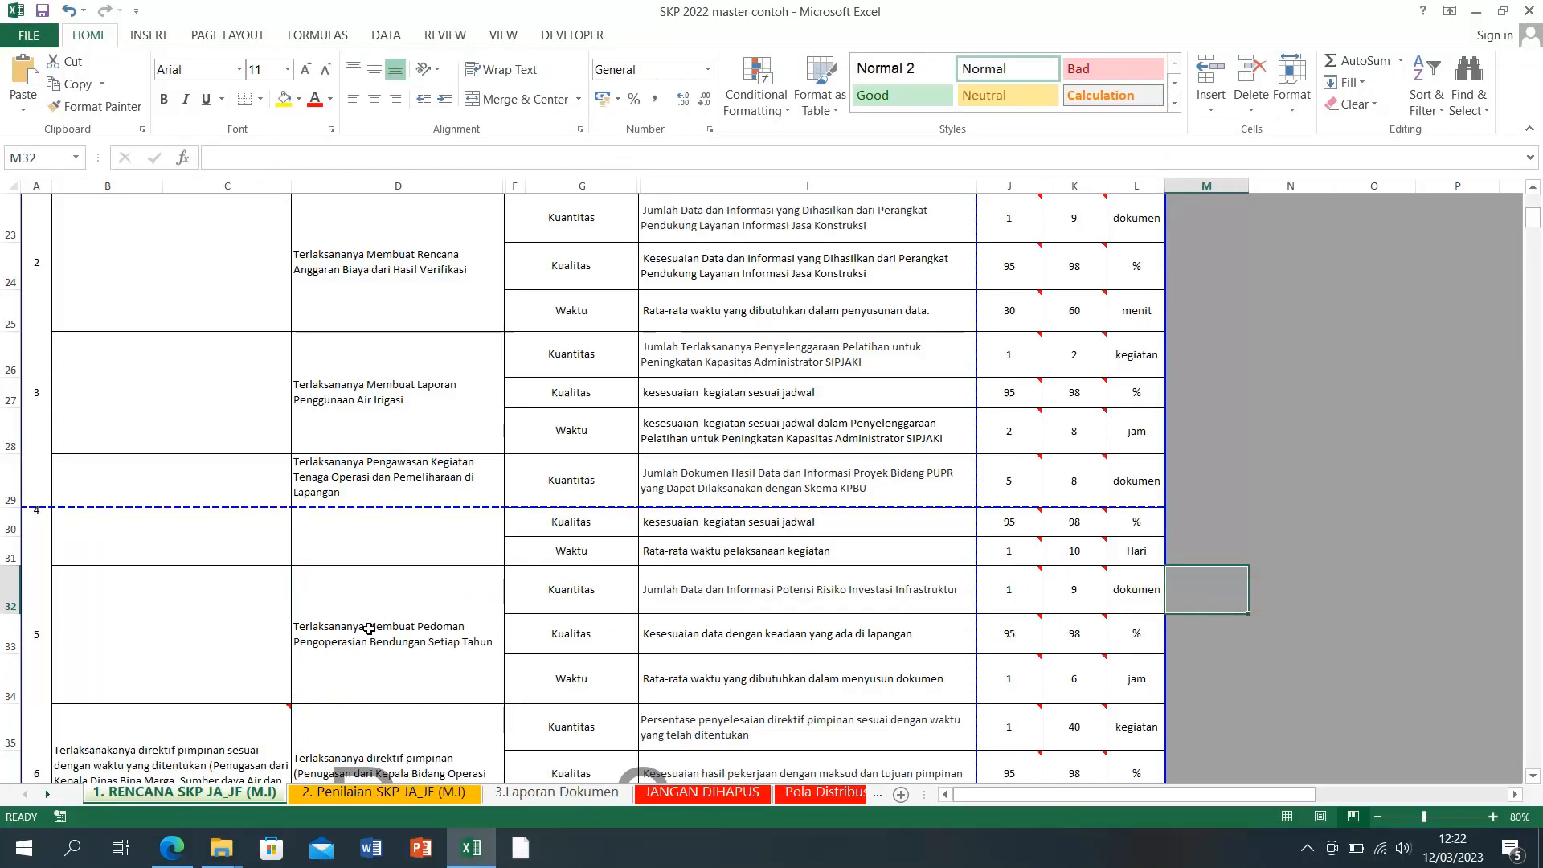
scroll(365, 638, down, 3)
scroll(366, 639, up, 3)
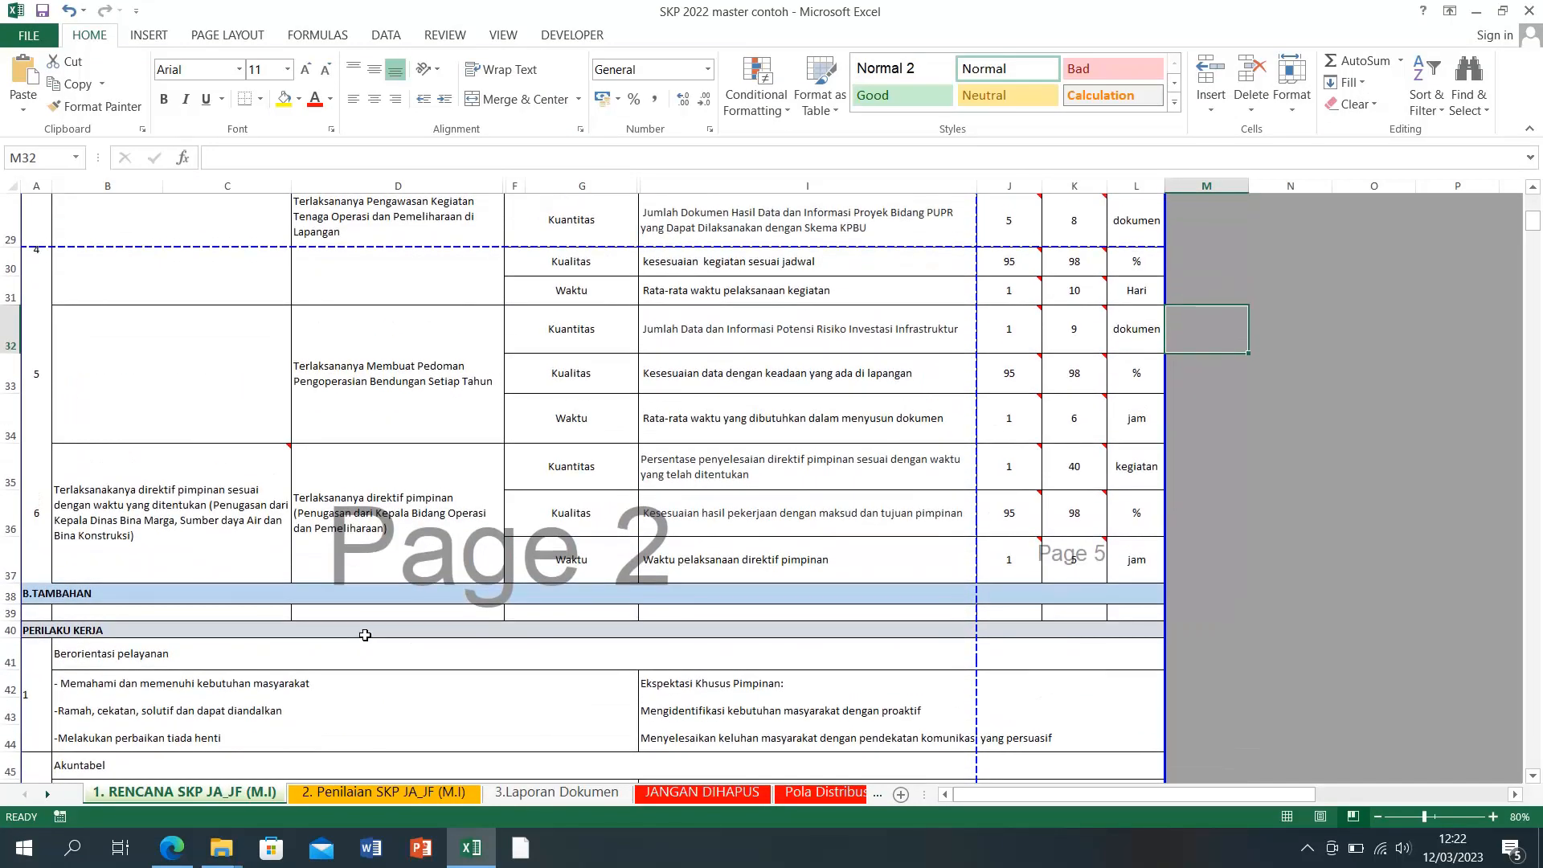
scroll(365, 635, up, 3)
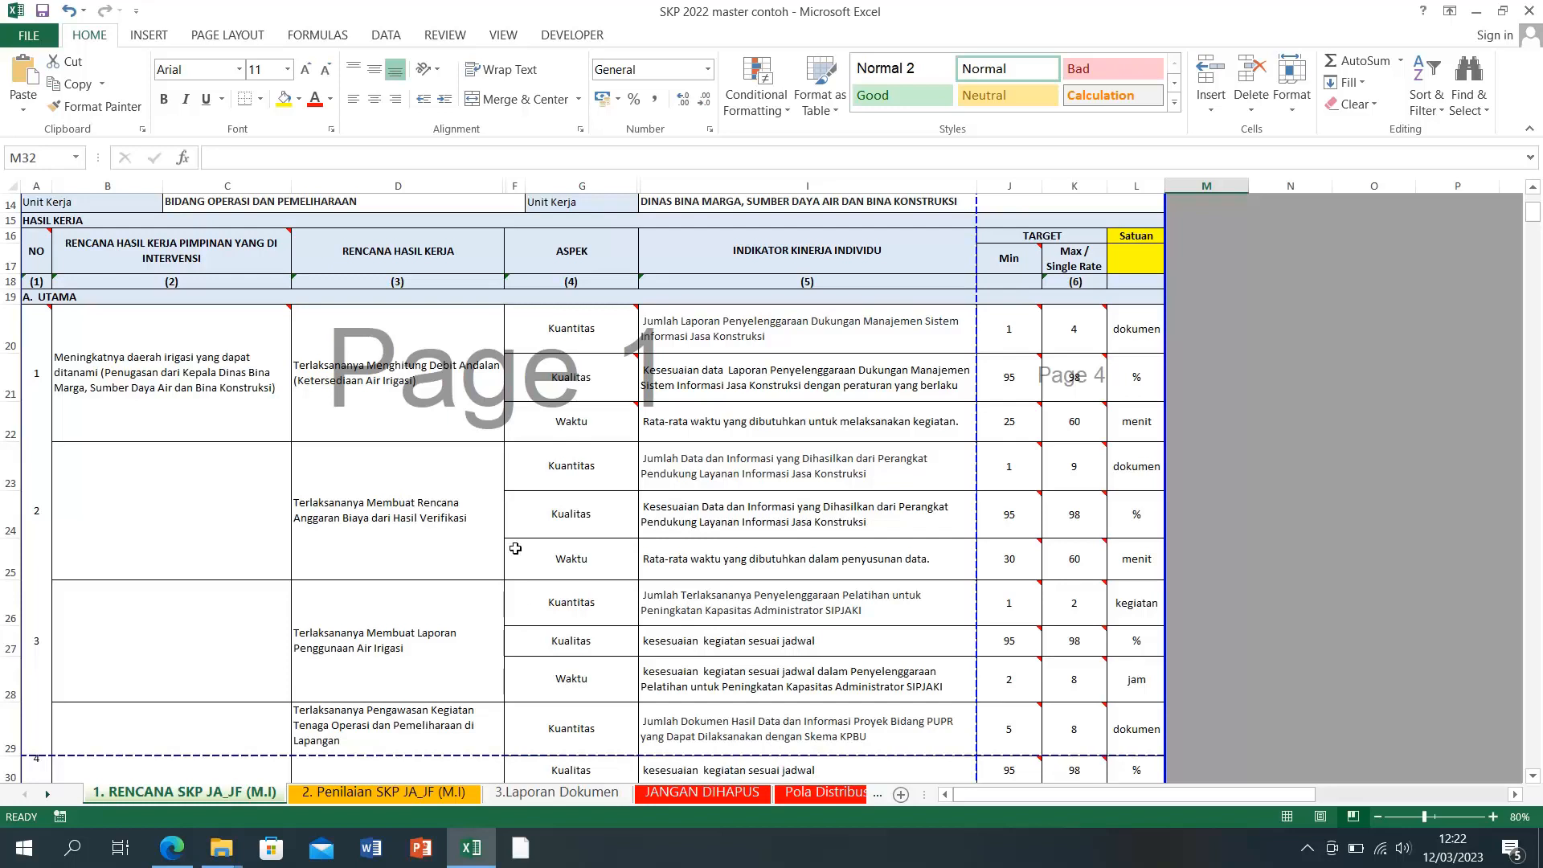
mouse_move(569, 429)
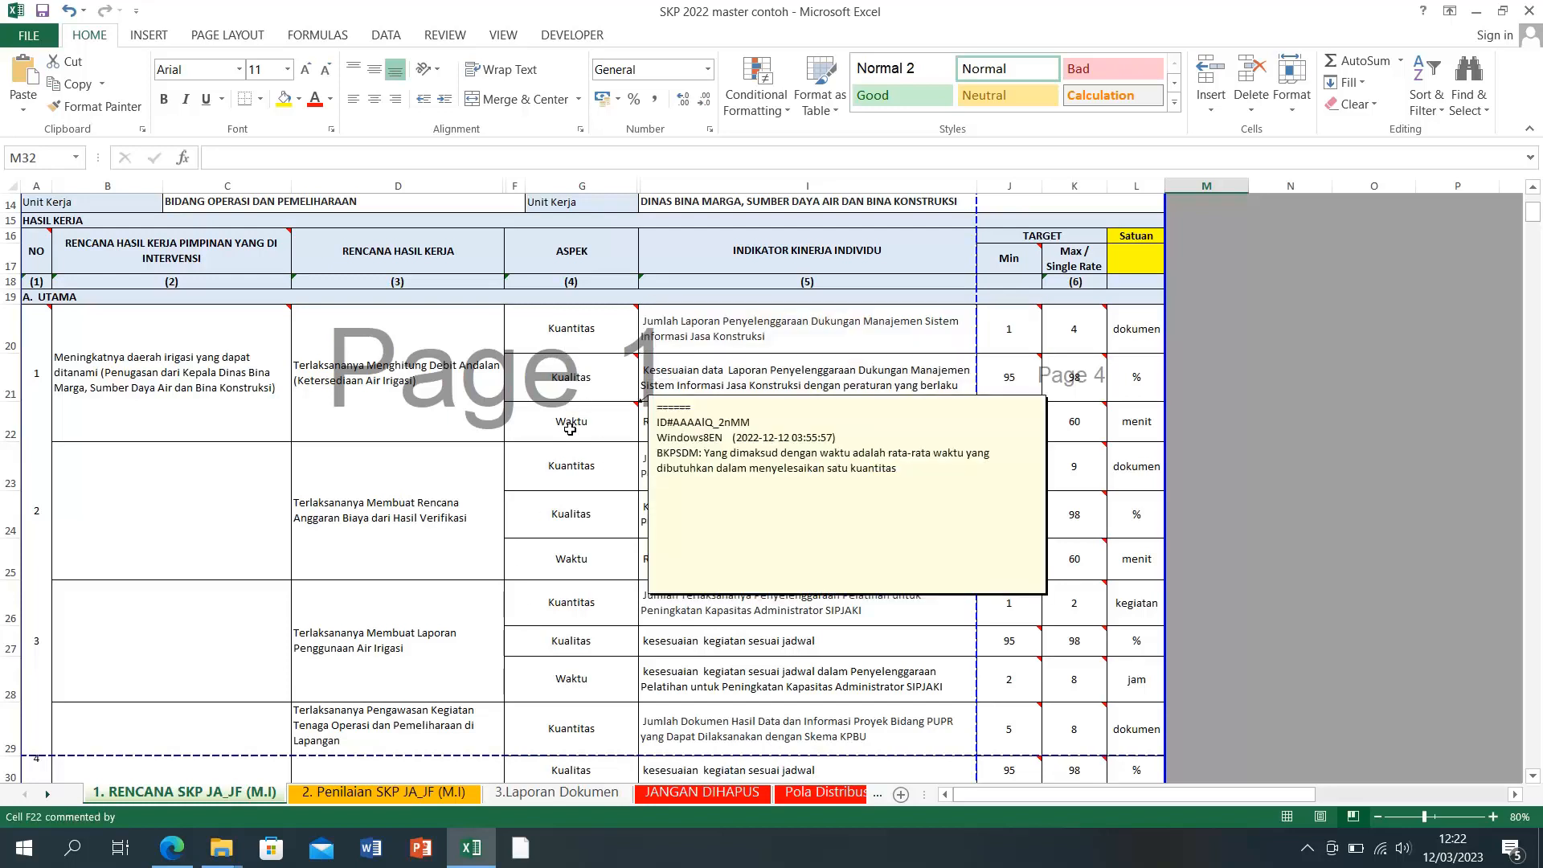
click(590, 342)
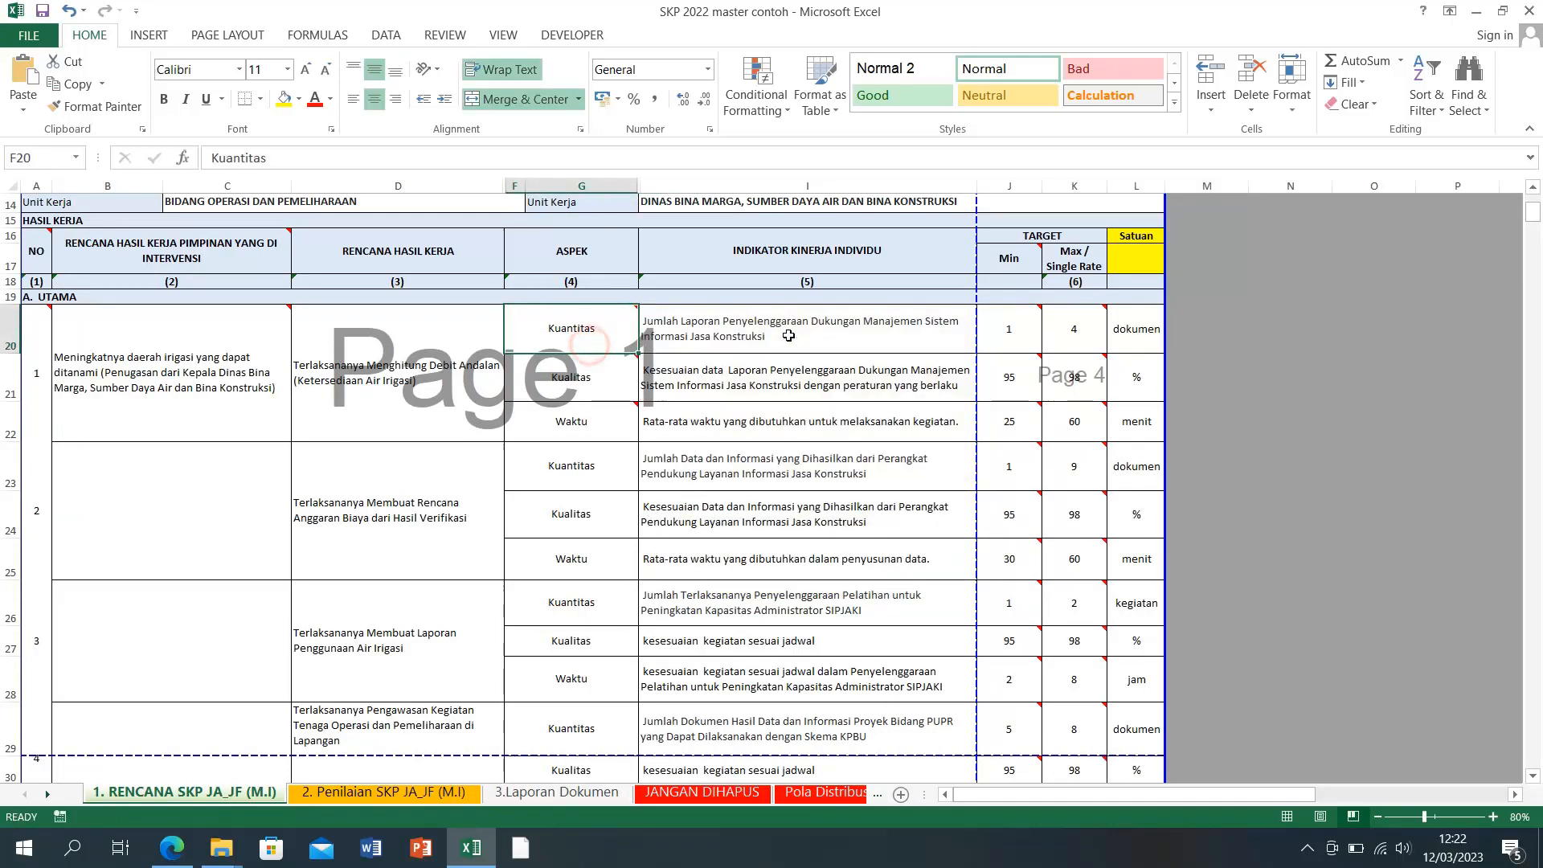
click(790, 336)
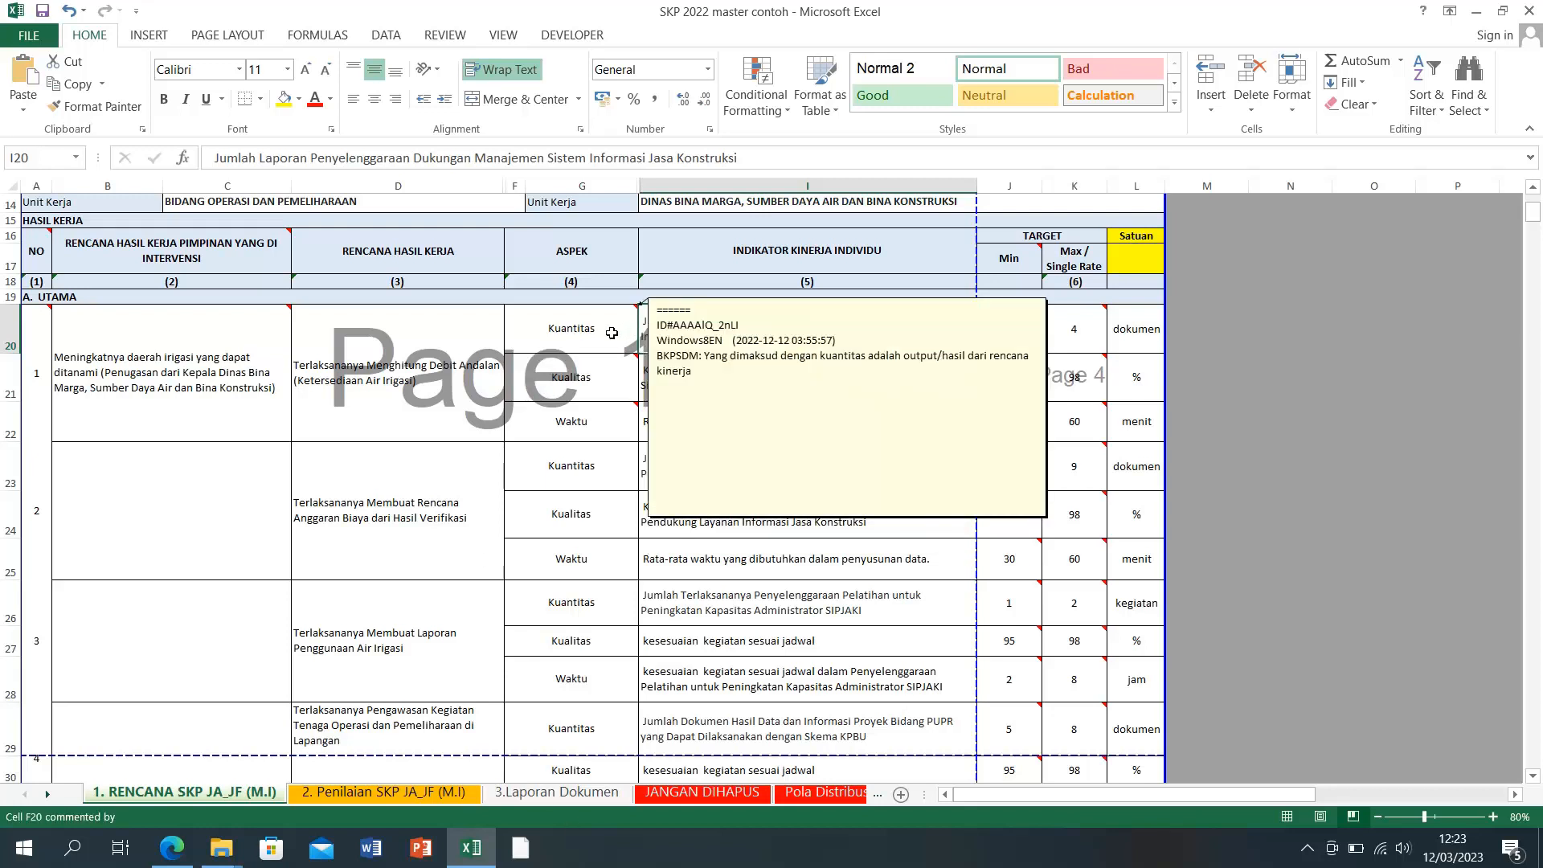
Step: Replace I20's indicator text with the Debit andalan indicator copied from SIPIJAR
click(474, 857)
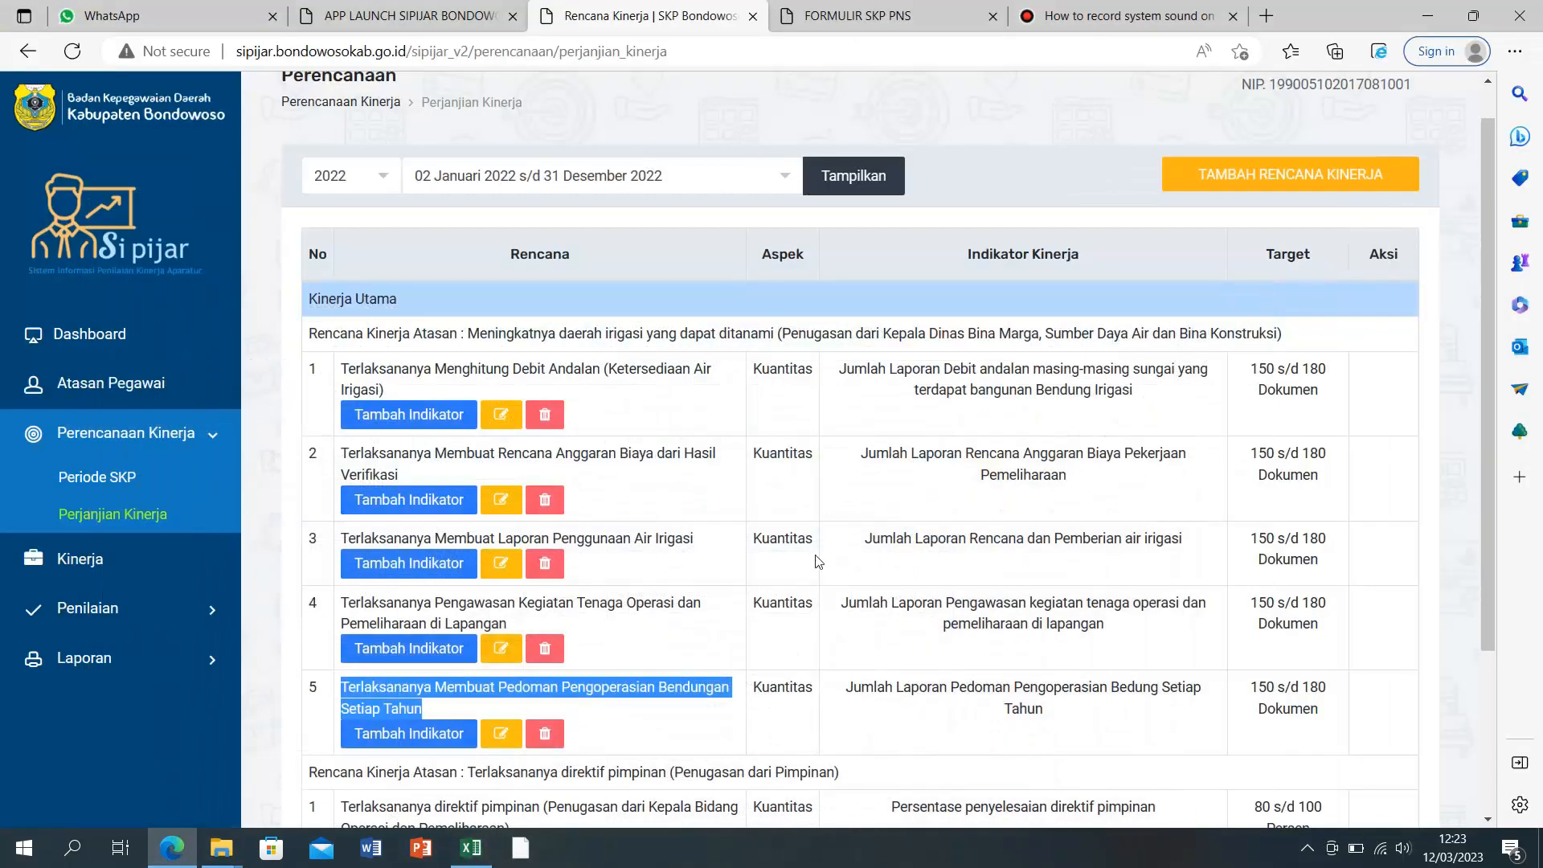
drag(834, 371, 1140, 393)
right_click(1065, 390)
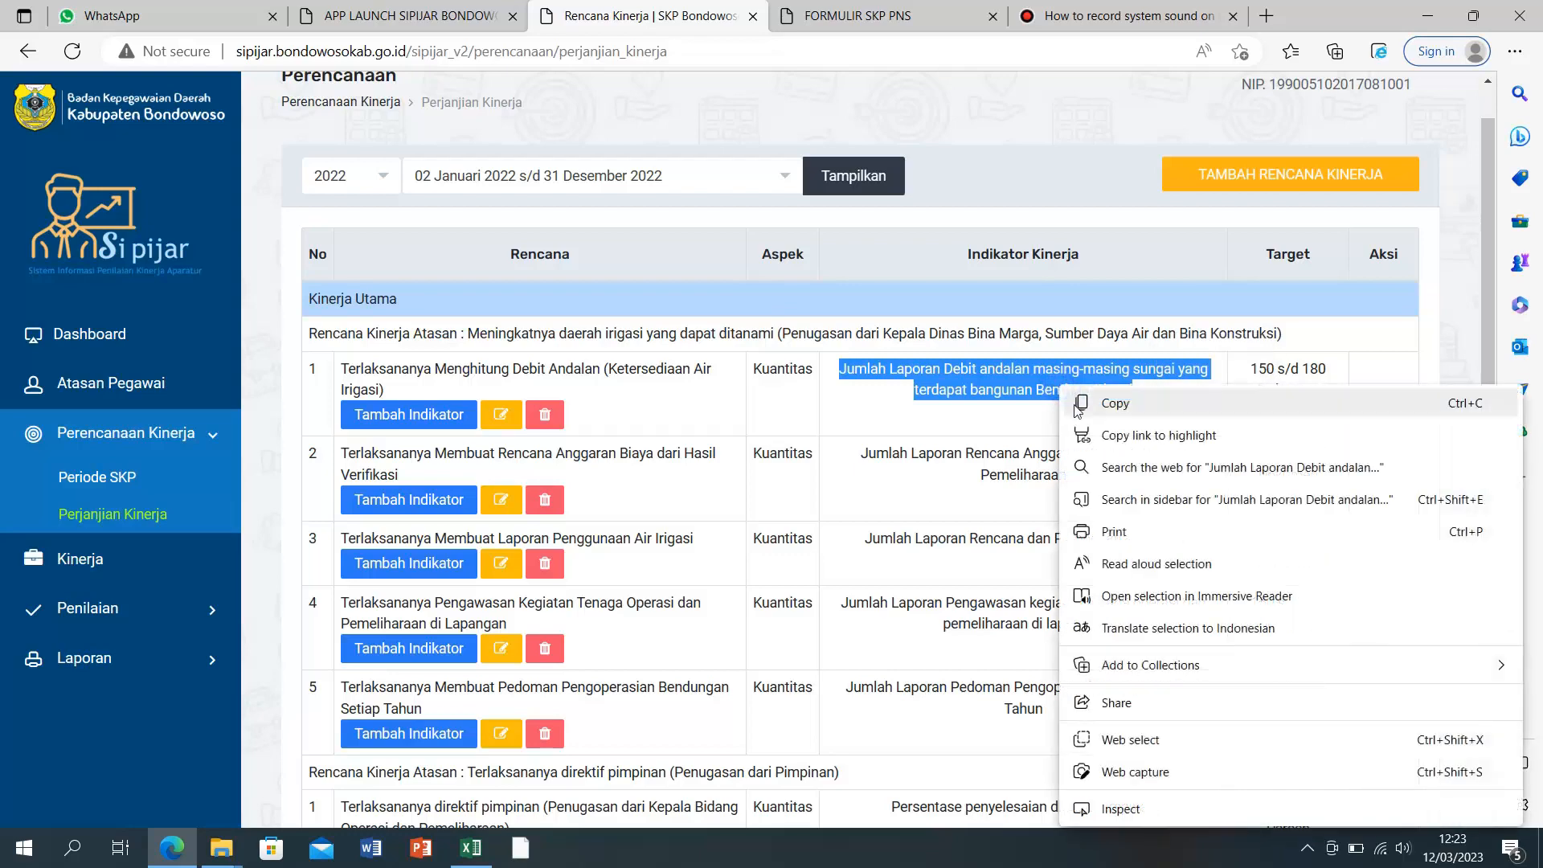
click(1107, 404)
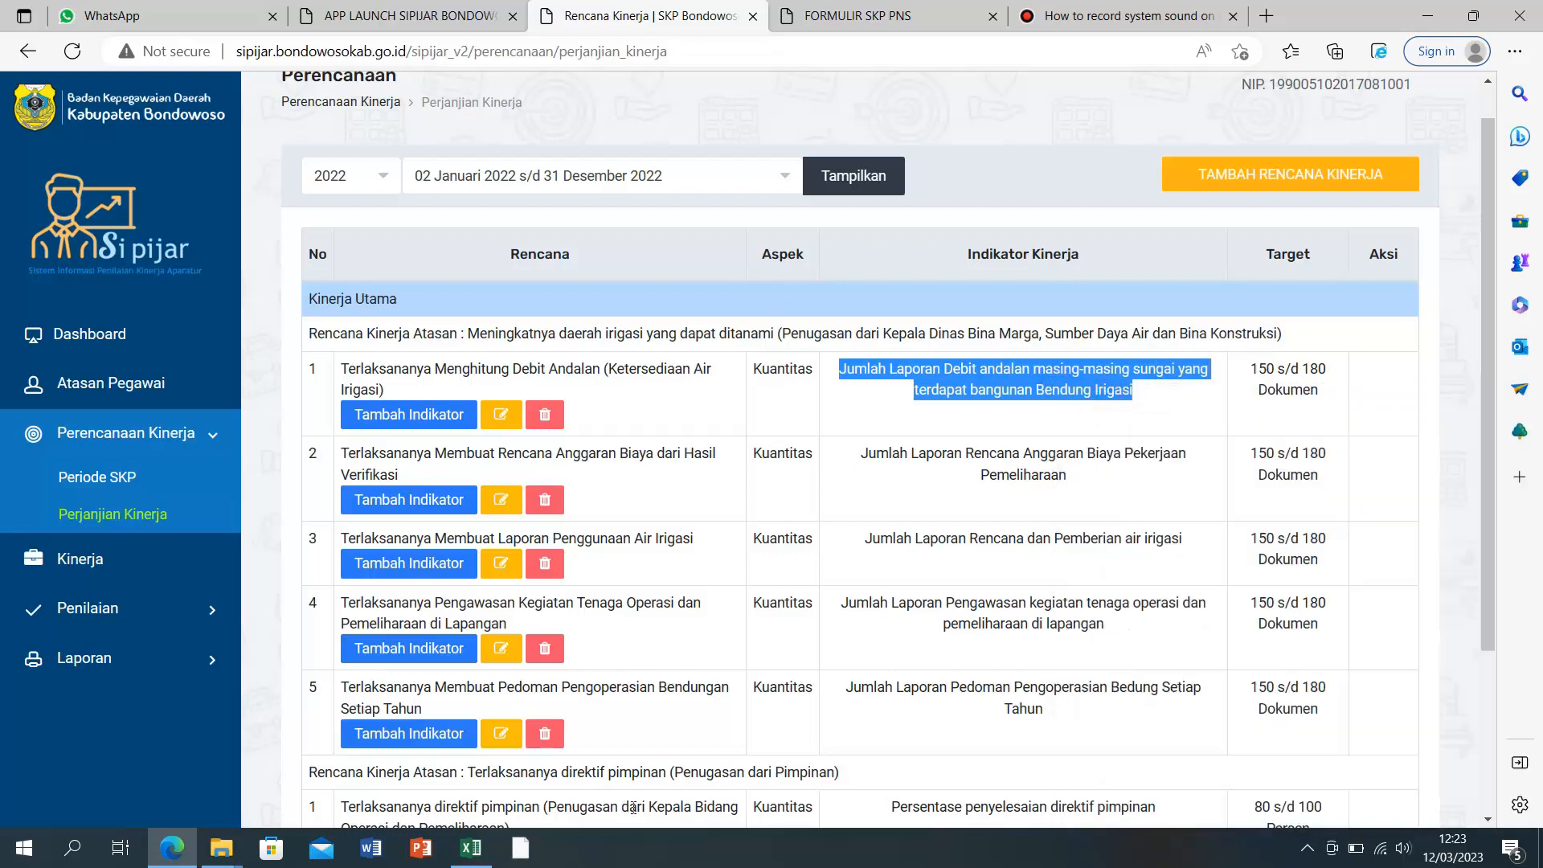
click(470, 848)
click(710, 331)
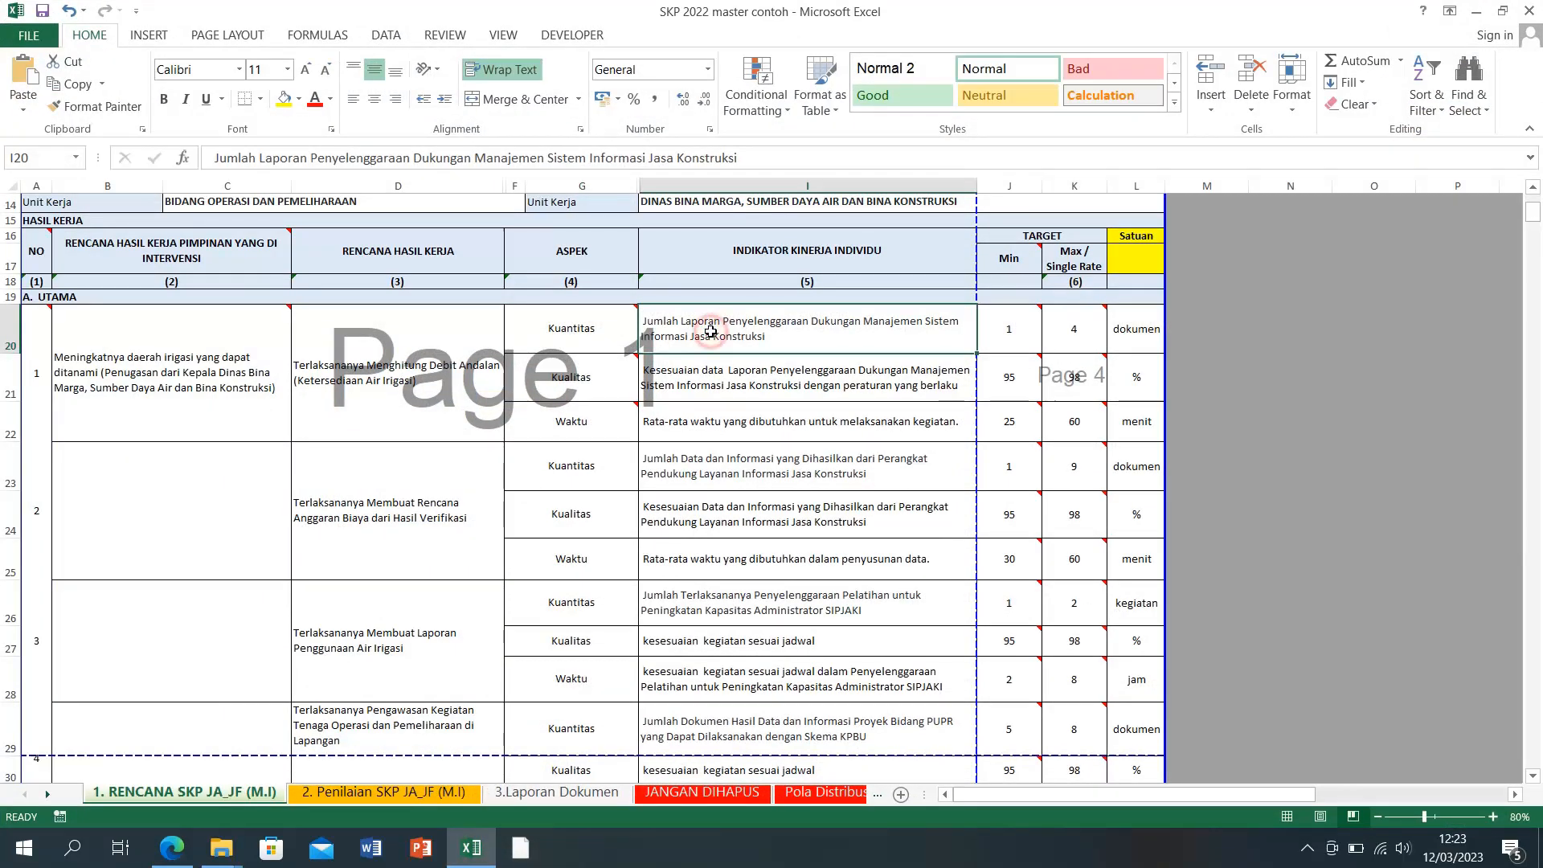
drag(213, 154, 736, 157)
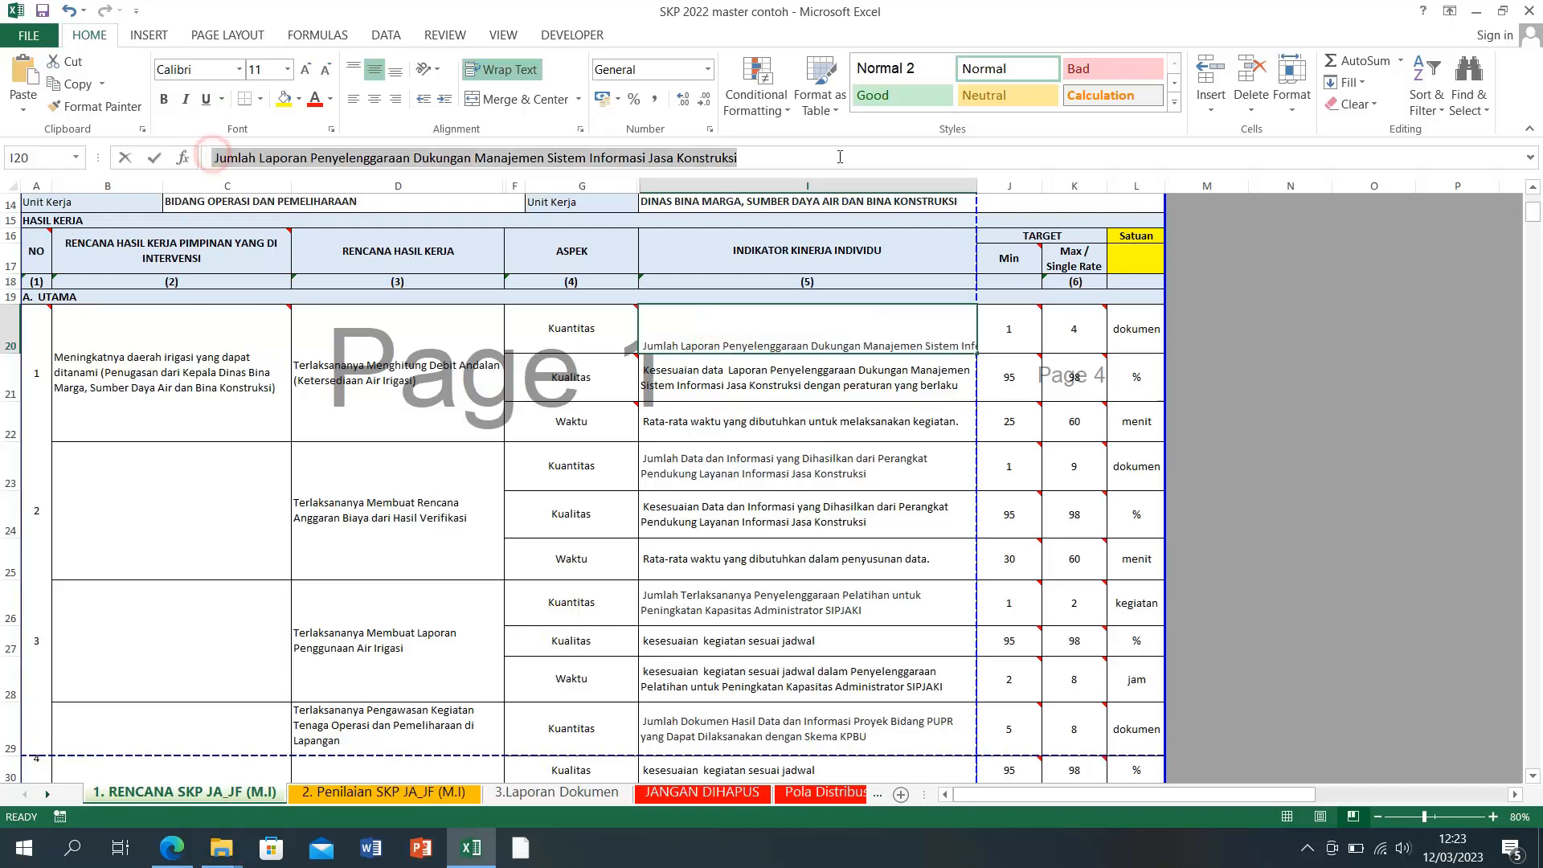
right_click(704, 158)
click(742, 243)
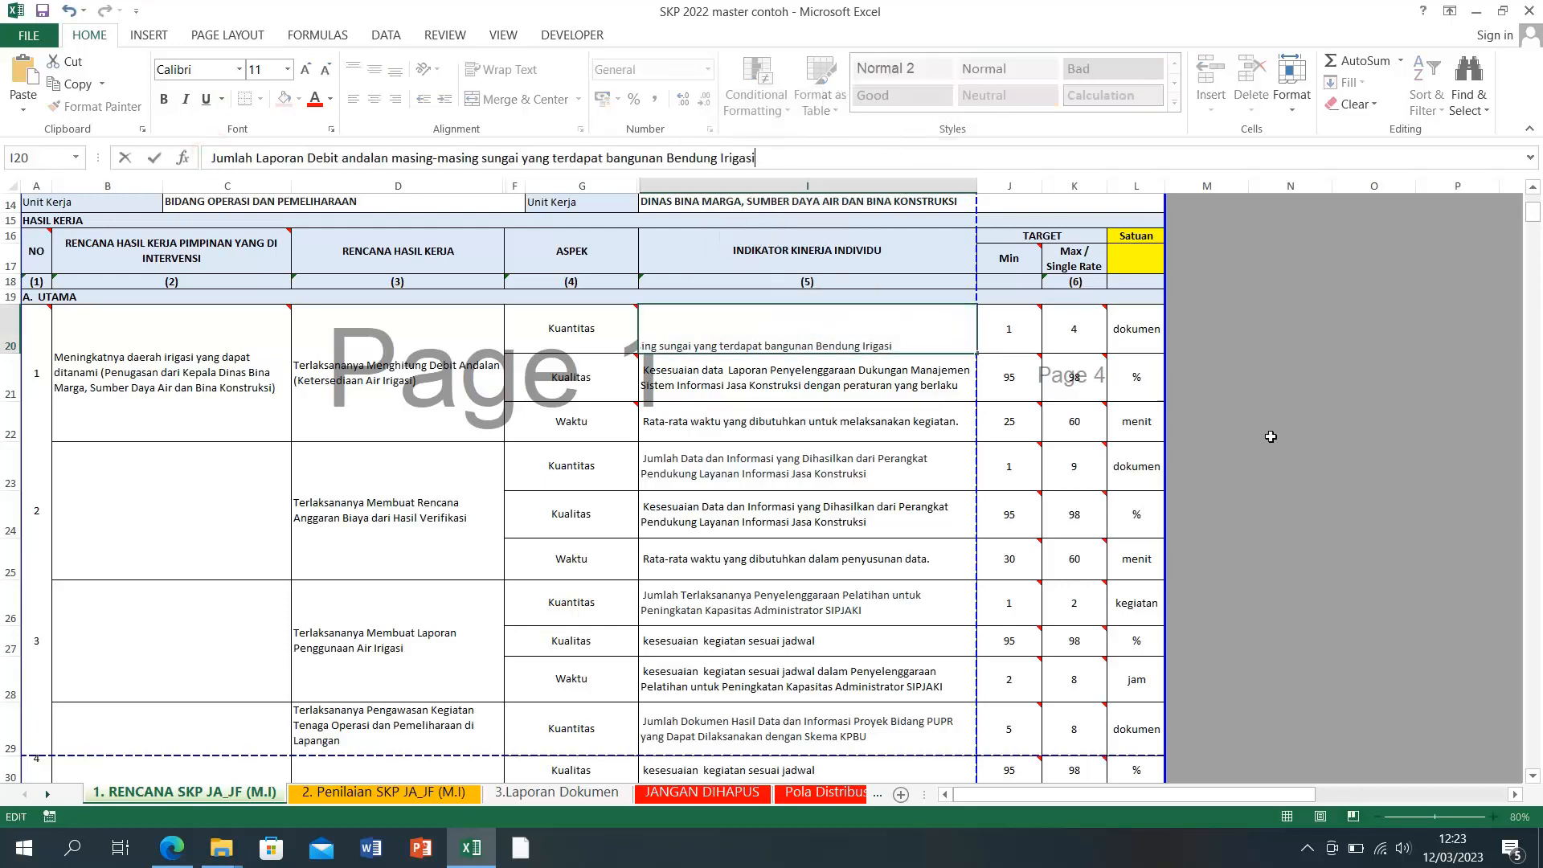
click(1404, 434)
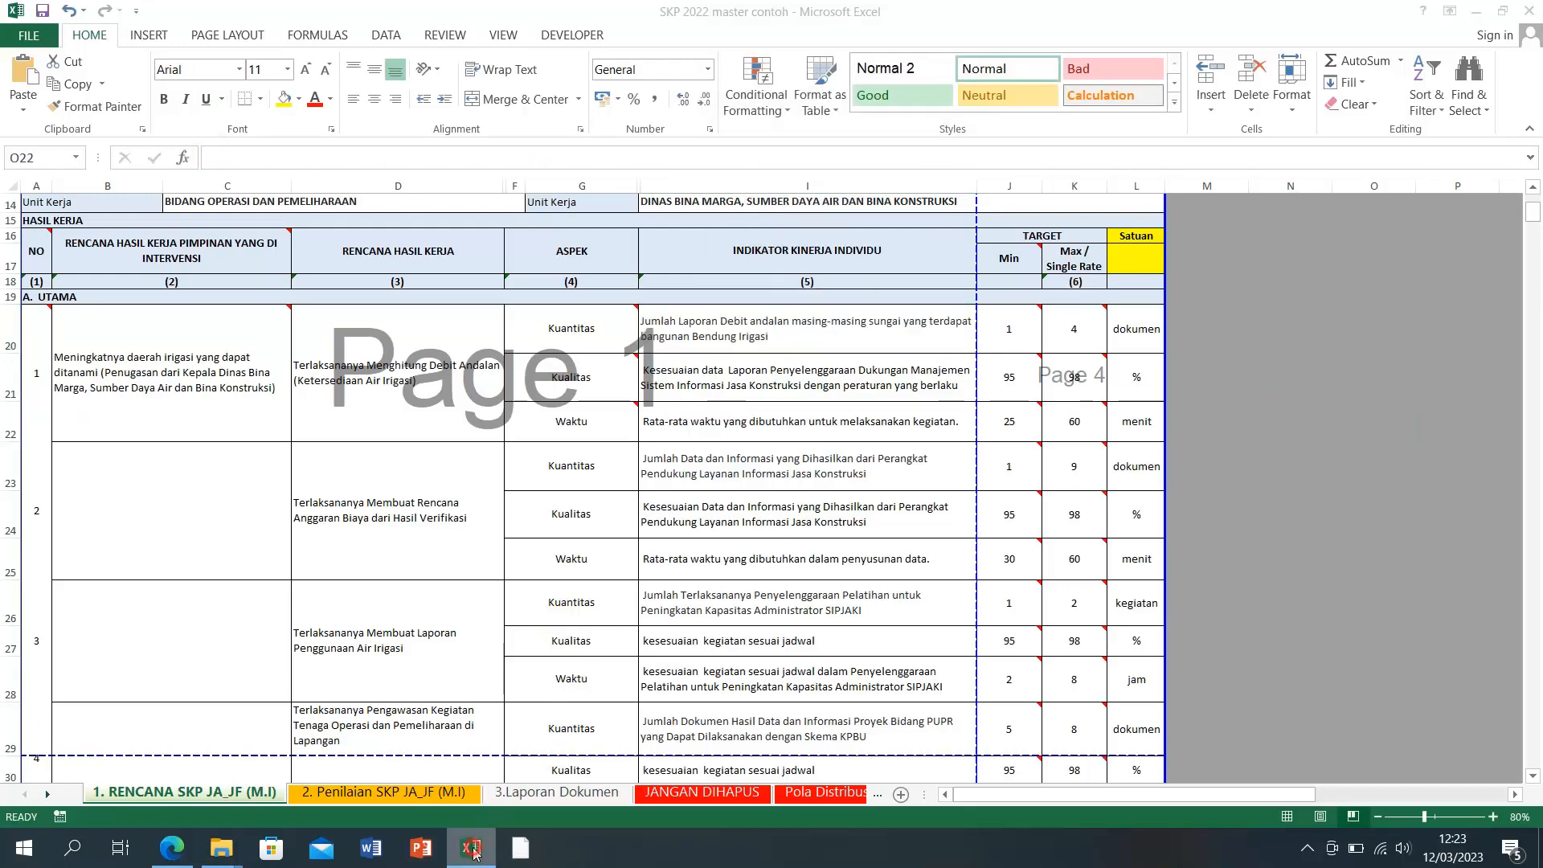
Step: Replace I23's indicator text with SIPIJAR's budget-plan report indicator
click(472, 844)
drag(863, 454, 1141, 480)
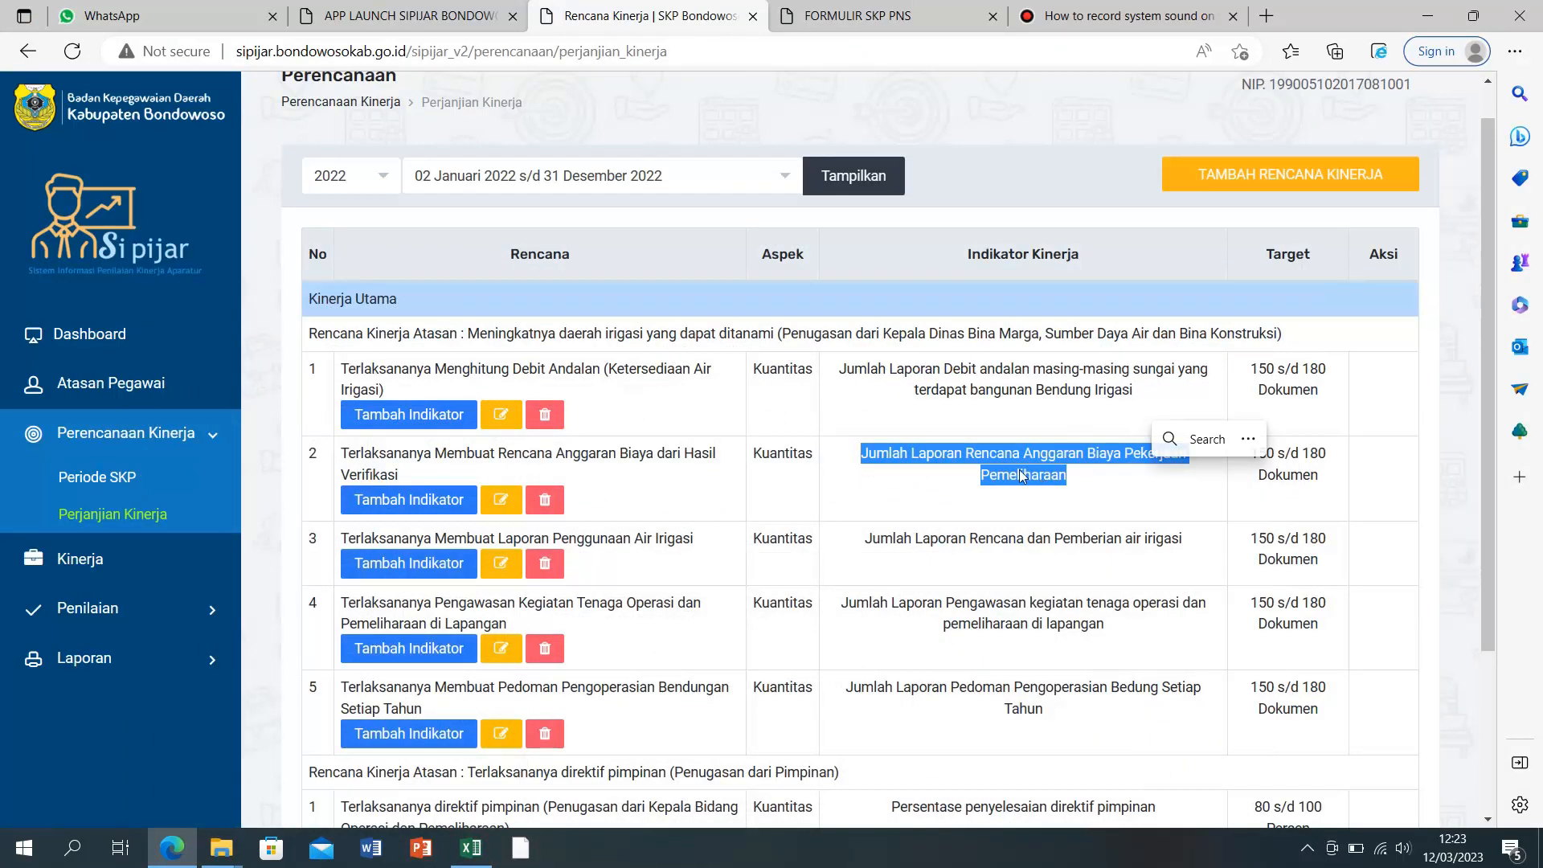
right_click(1002, 478)
click(1086, 56)
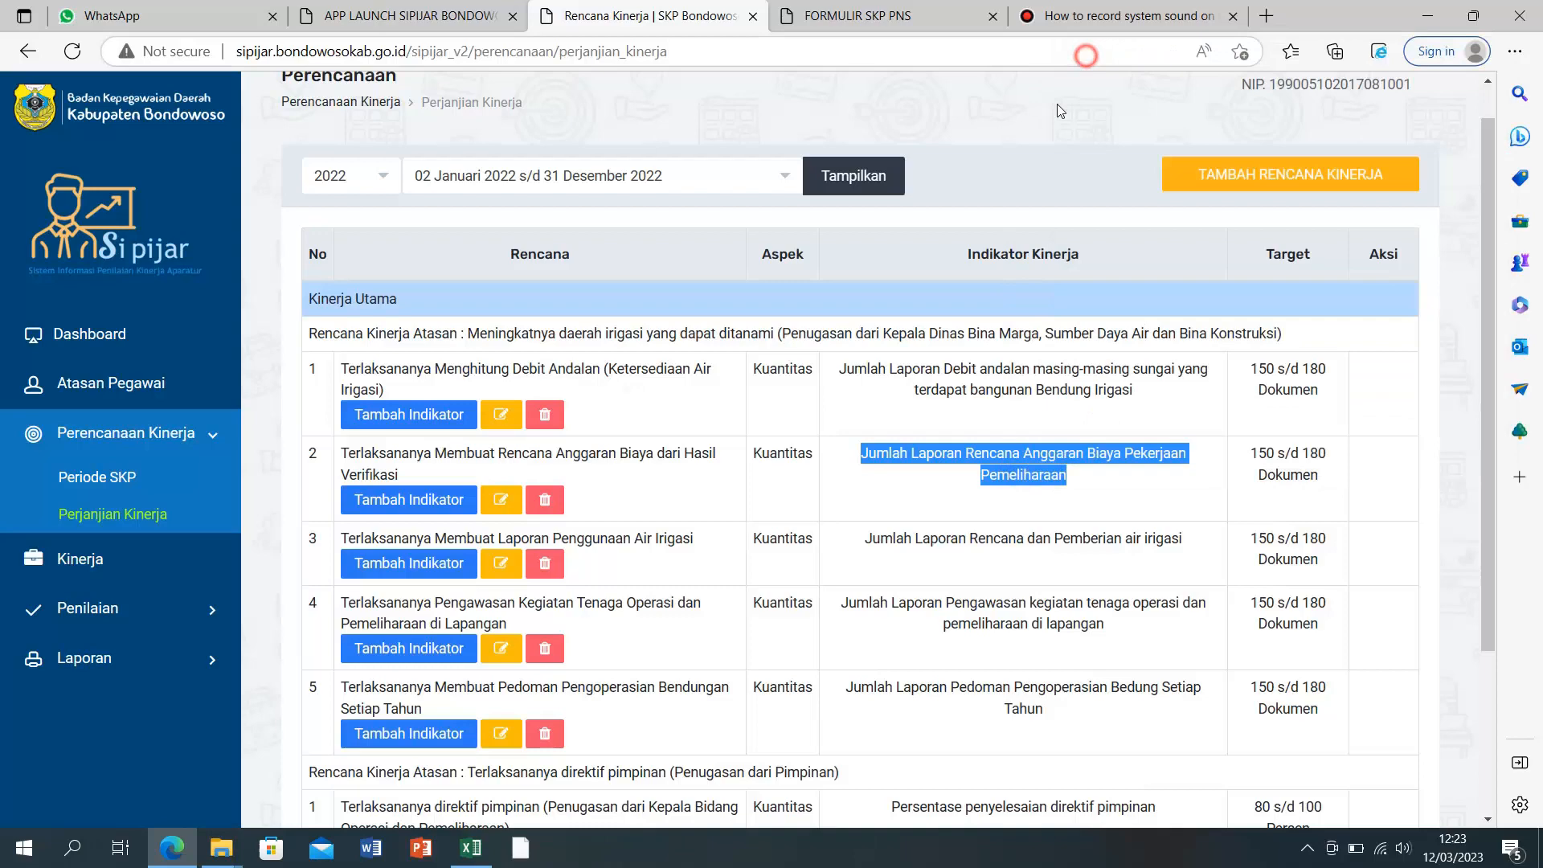
click(472, 848)
click(695, 460)
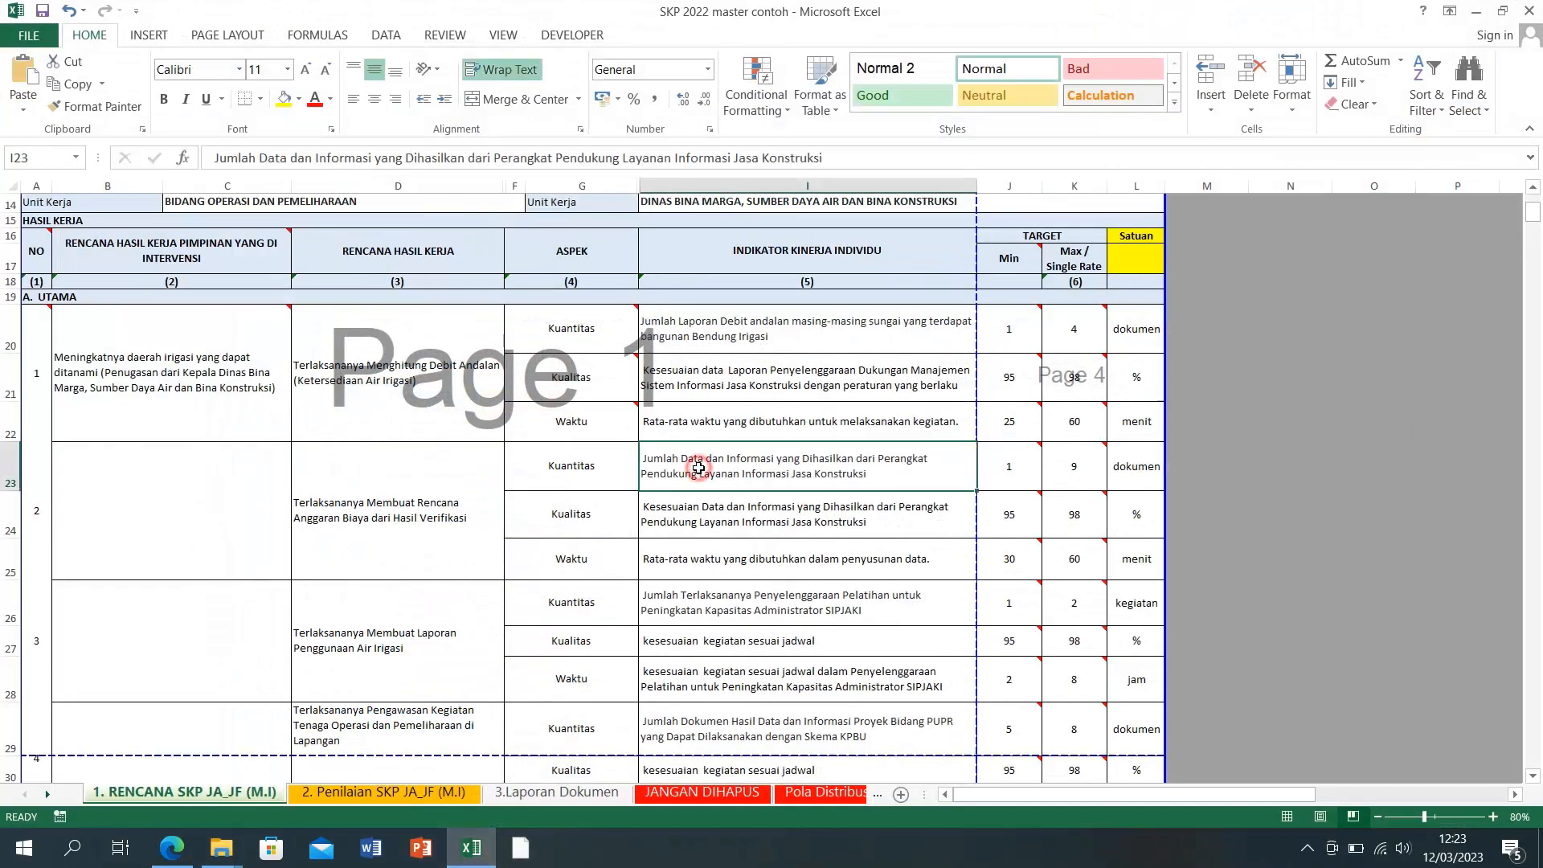
click(215, 159)
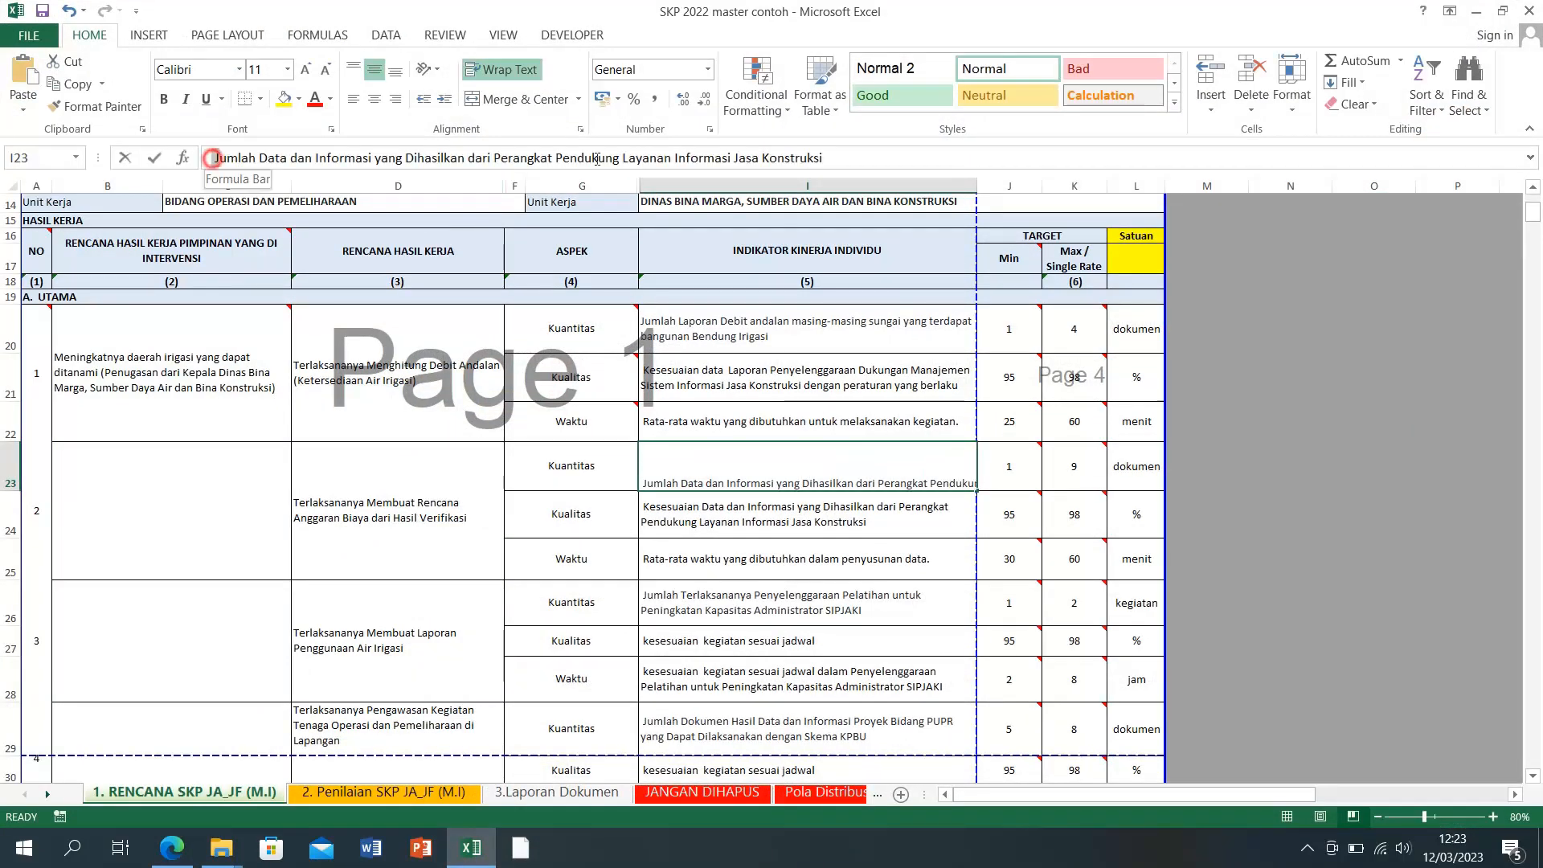
drag(215, 159, 822, 159)
right_click(708, 163)
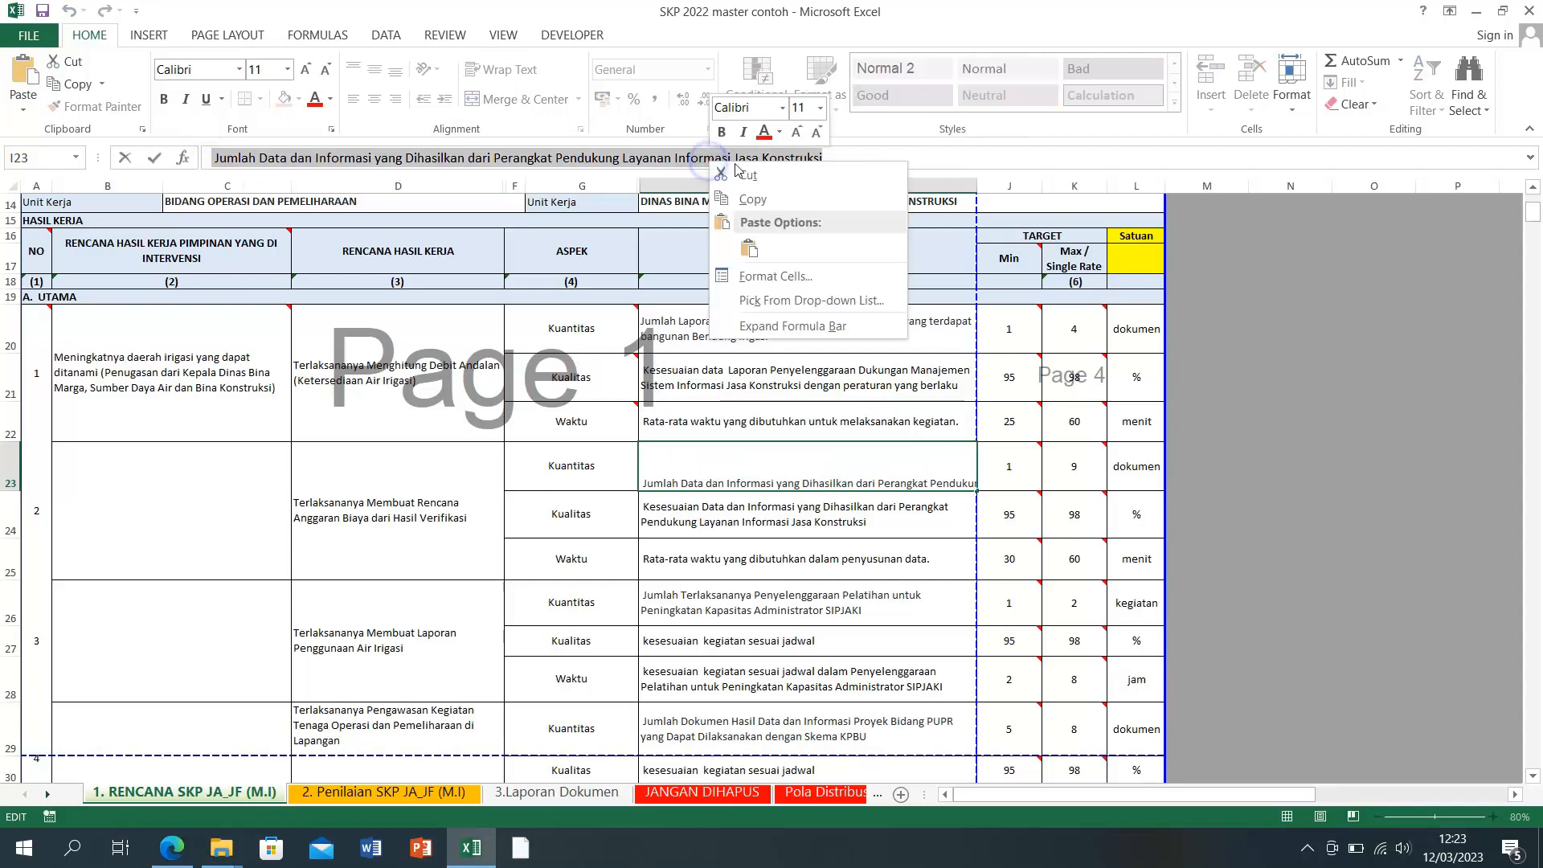
click(748, 249)
click(1267, 509)
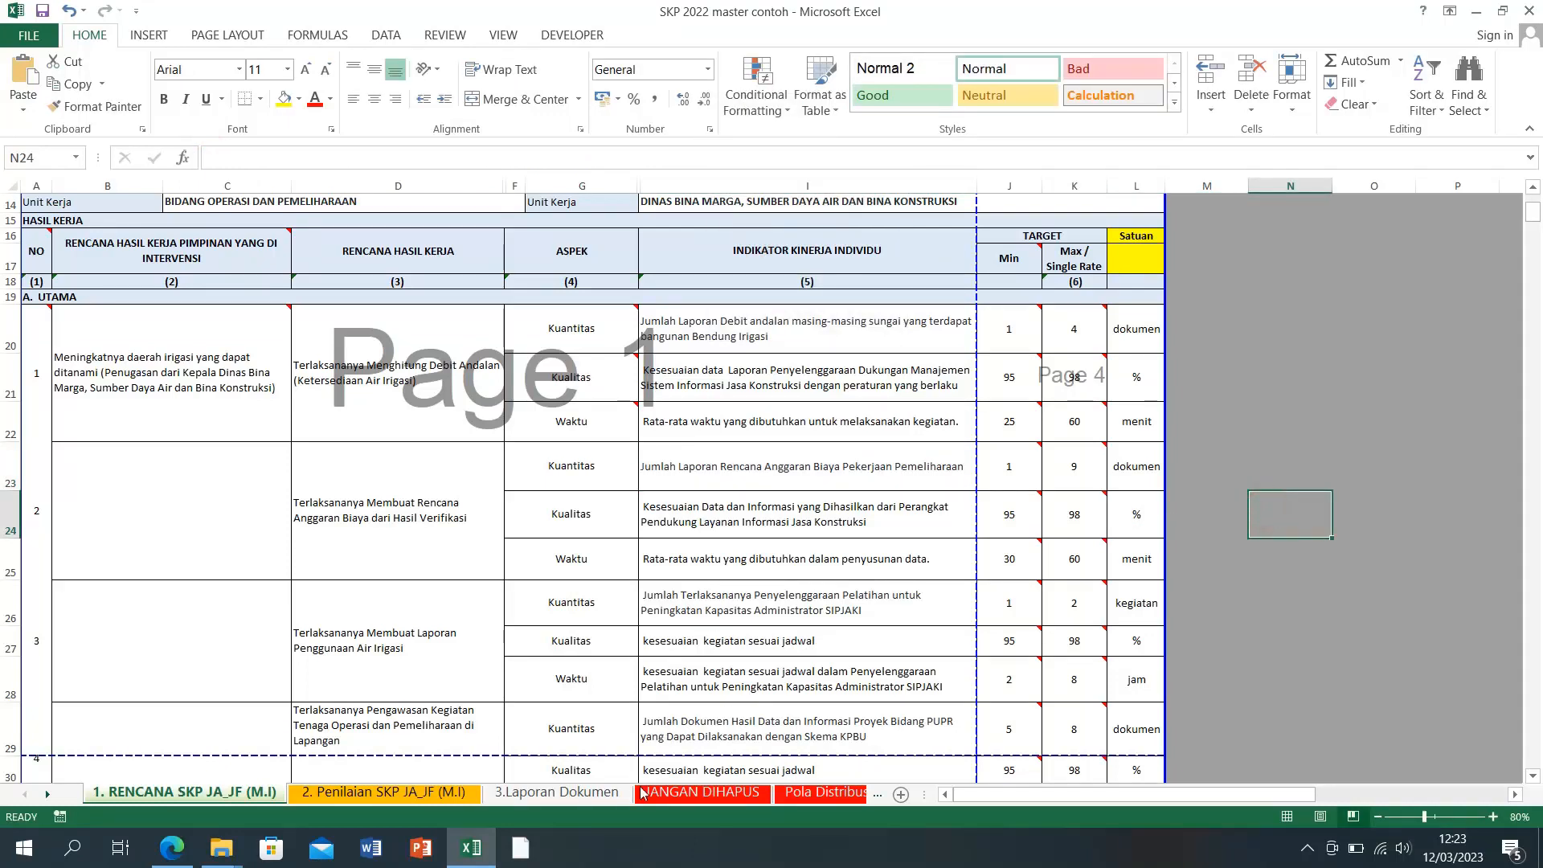
Step: Replace plan 3's Kuantitas indicator in I26 with the third SIPIJAR indicator
click(472, 847)
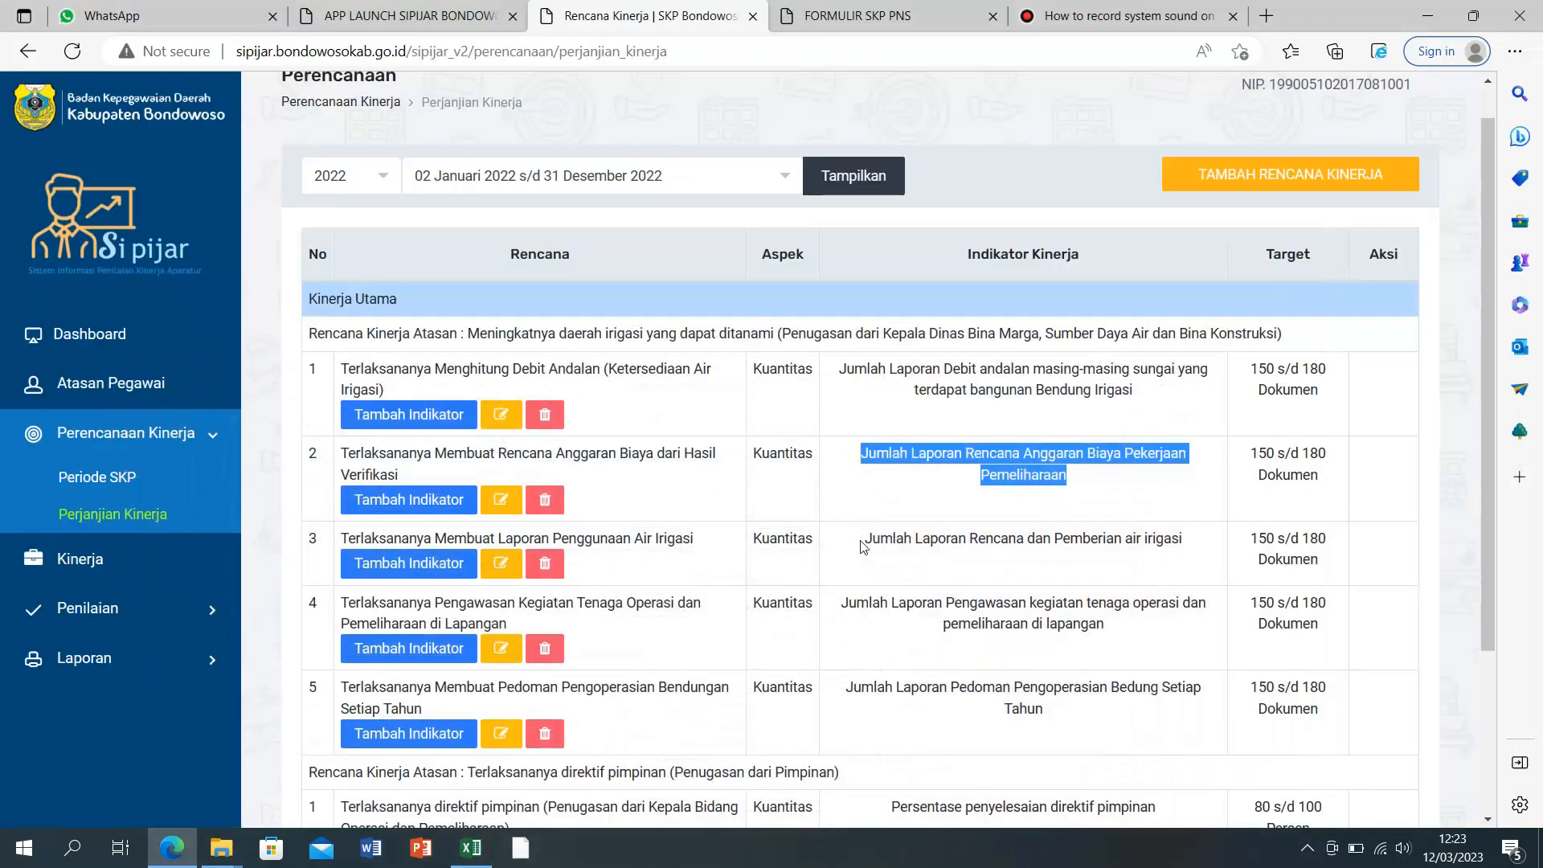
drag(862, 547, 1189, 554)
right_click(1126, 545)
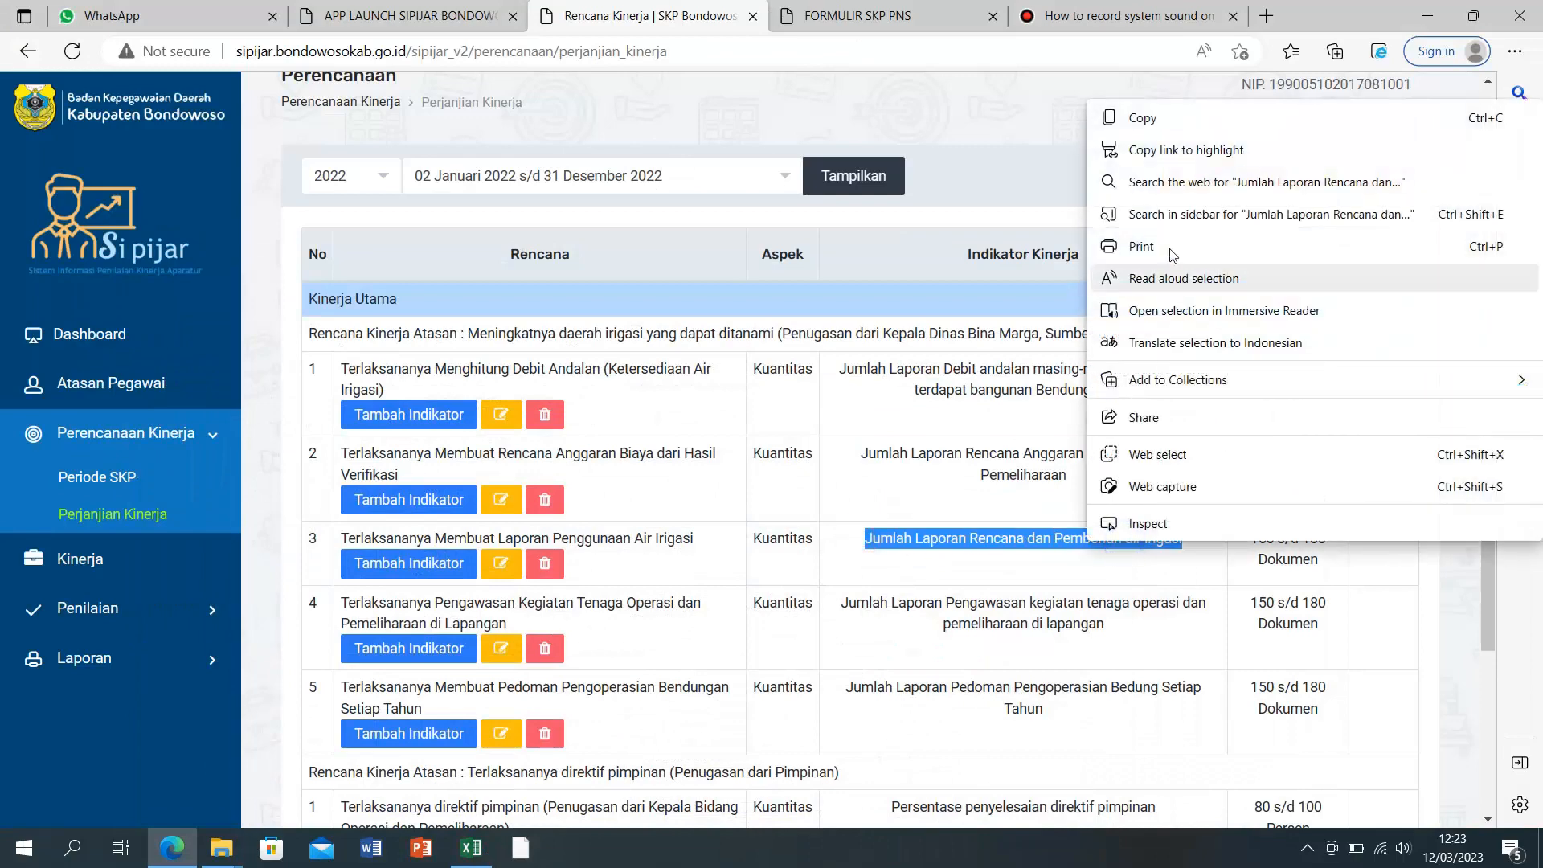
click(1141, 117)
click(472, 847)
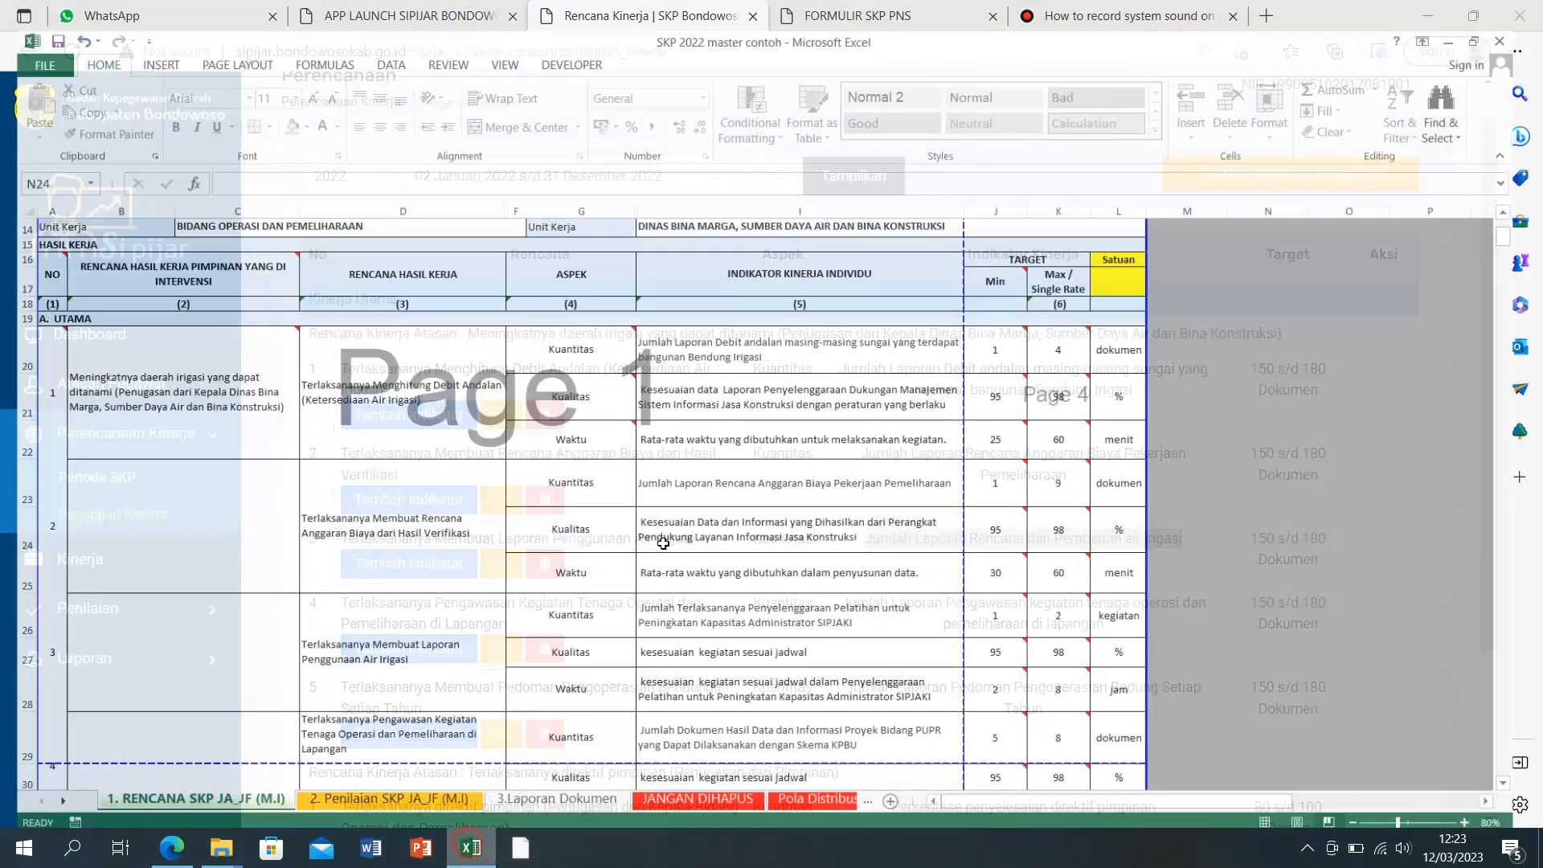
click(671, 595)
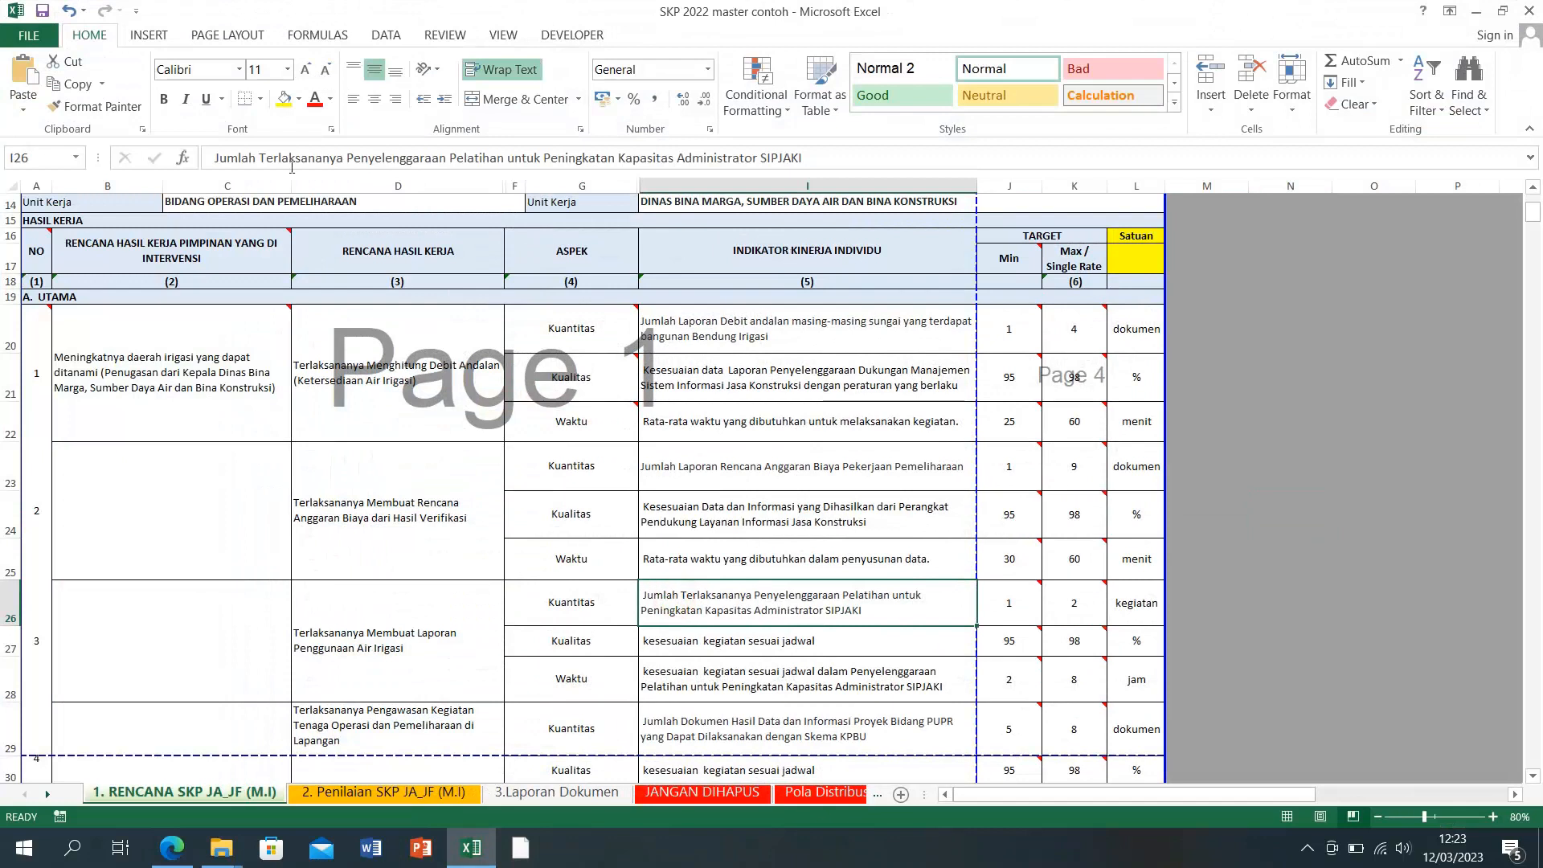
drag(213, 164, 802, 159)
right_click(770, 160)
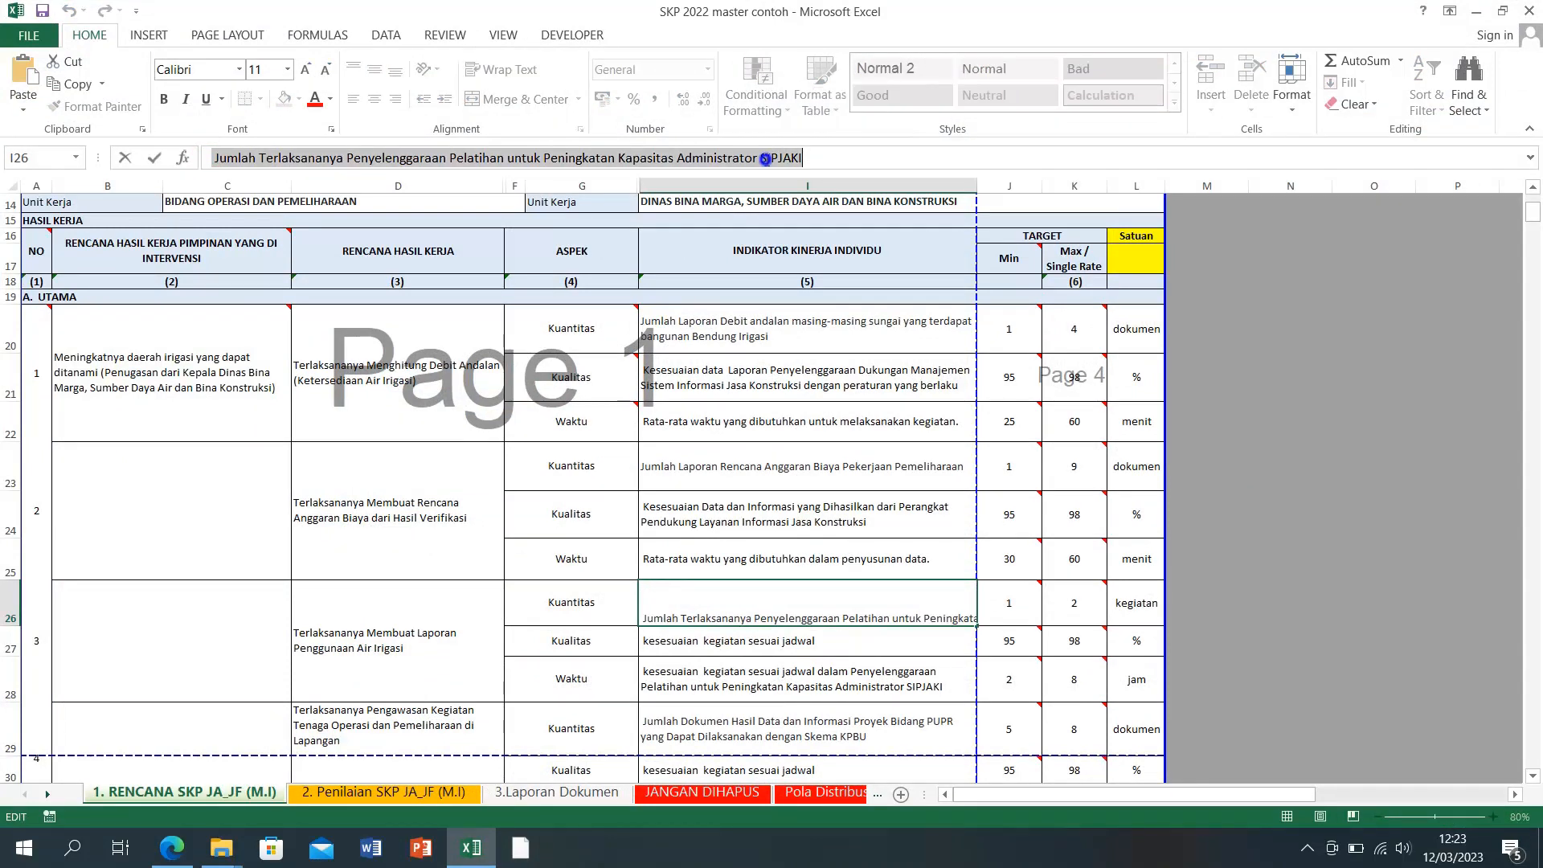
click(805, 247)
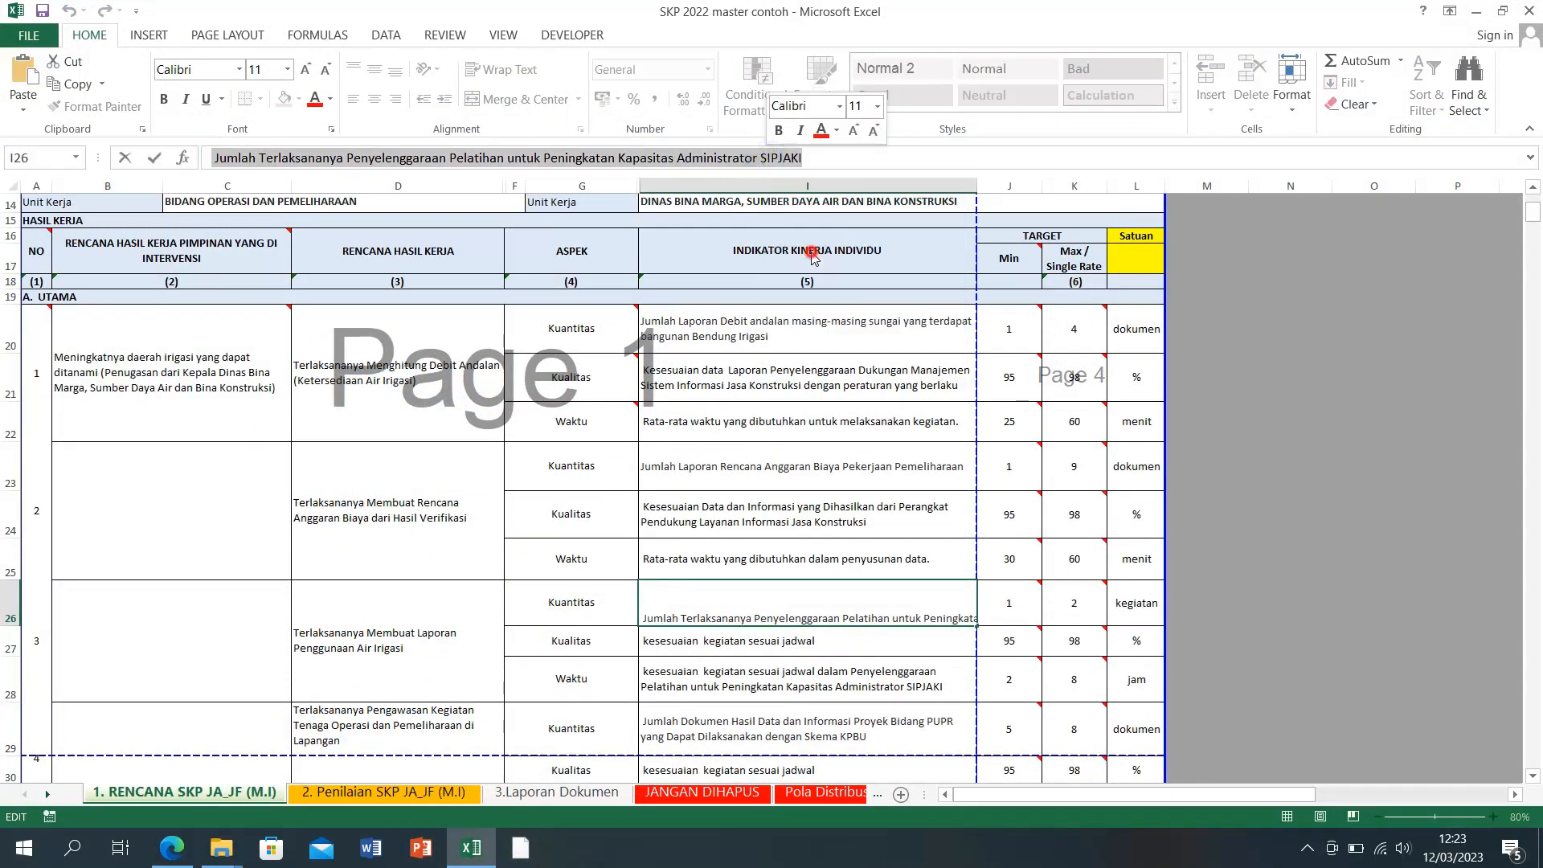
click(1231, 502)
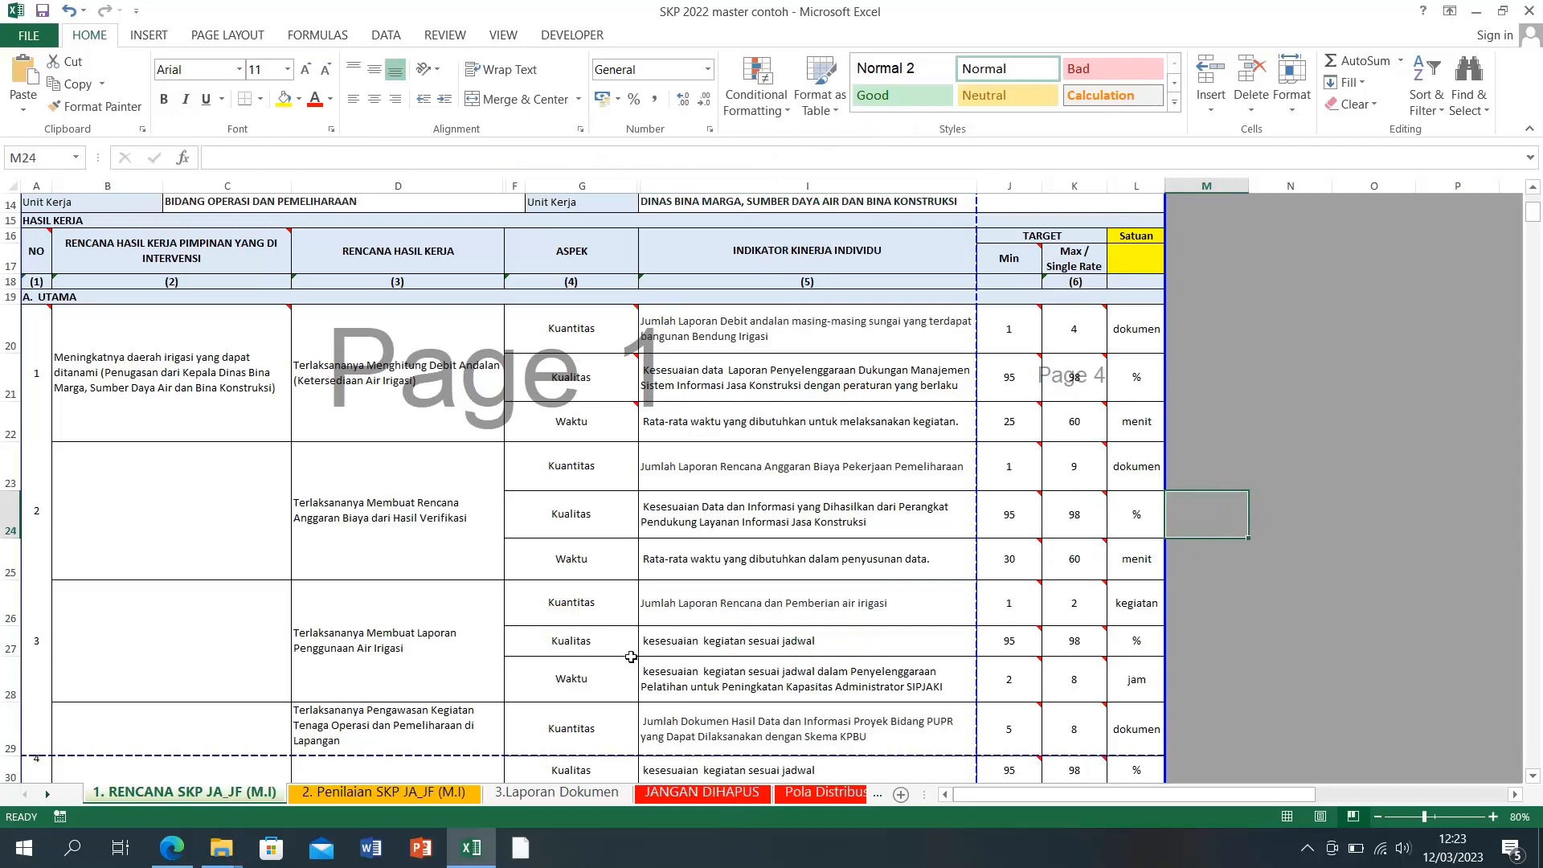
scroll(629, 647, down, 1)
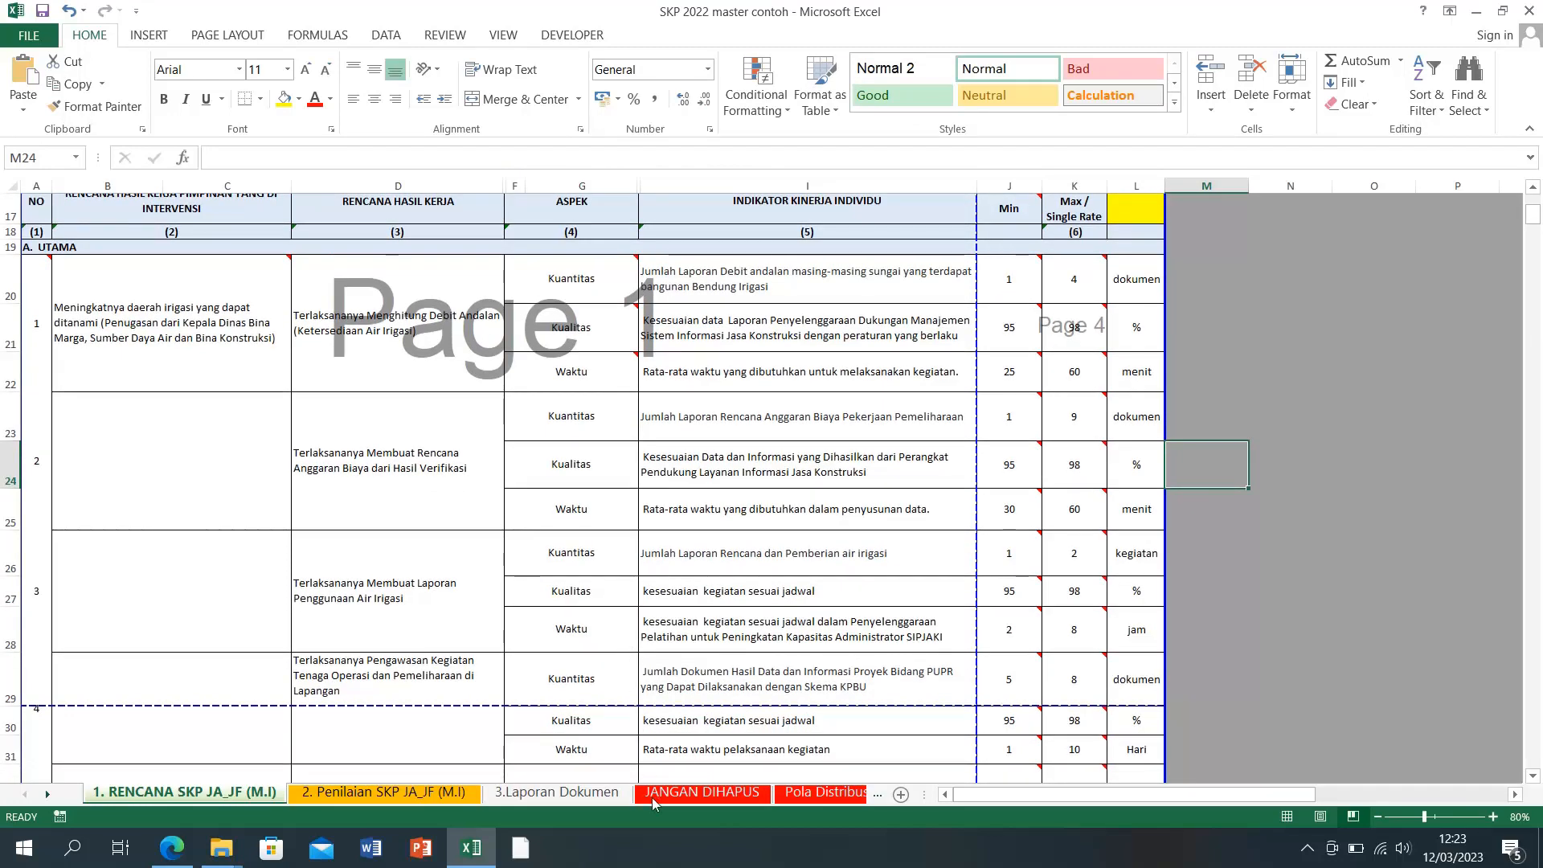
Step: Replace plan 4's Kuantitas indicator in I29 with the matching SIPIJAR indicator
click(471, 848)
drag(842, 604, 1103, 624)
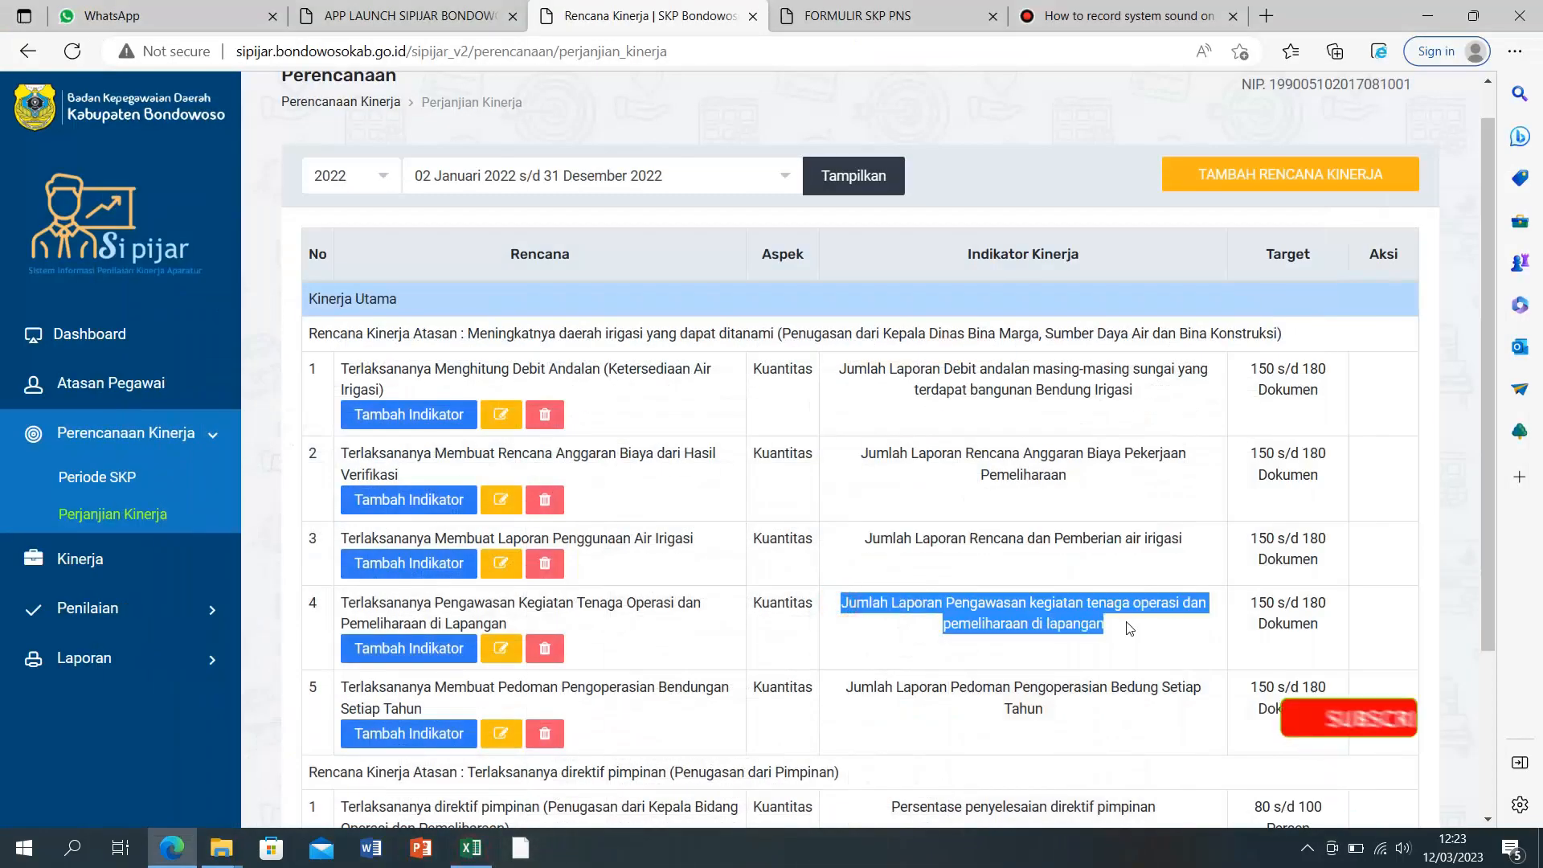
right_click(1102, 622)
click(1069, 186)
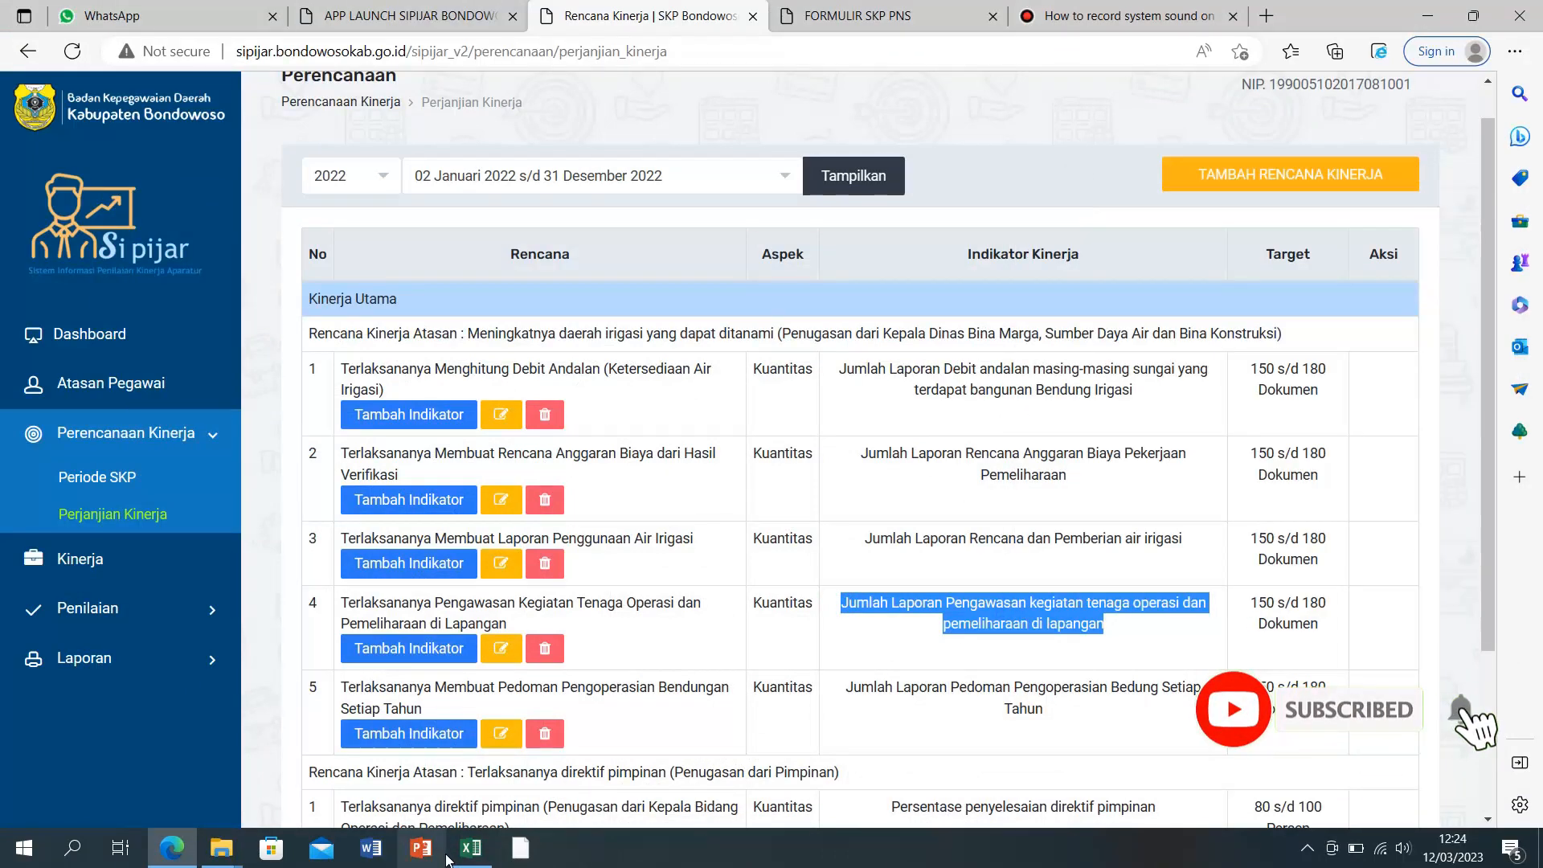
click(471, 847)
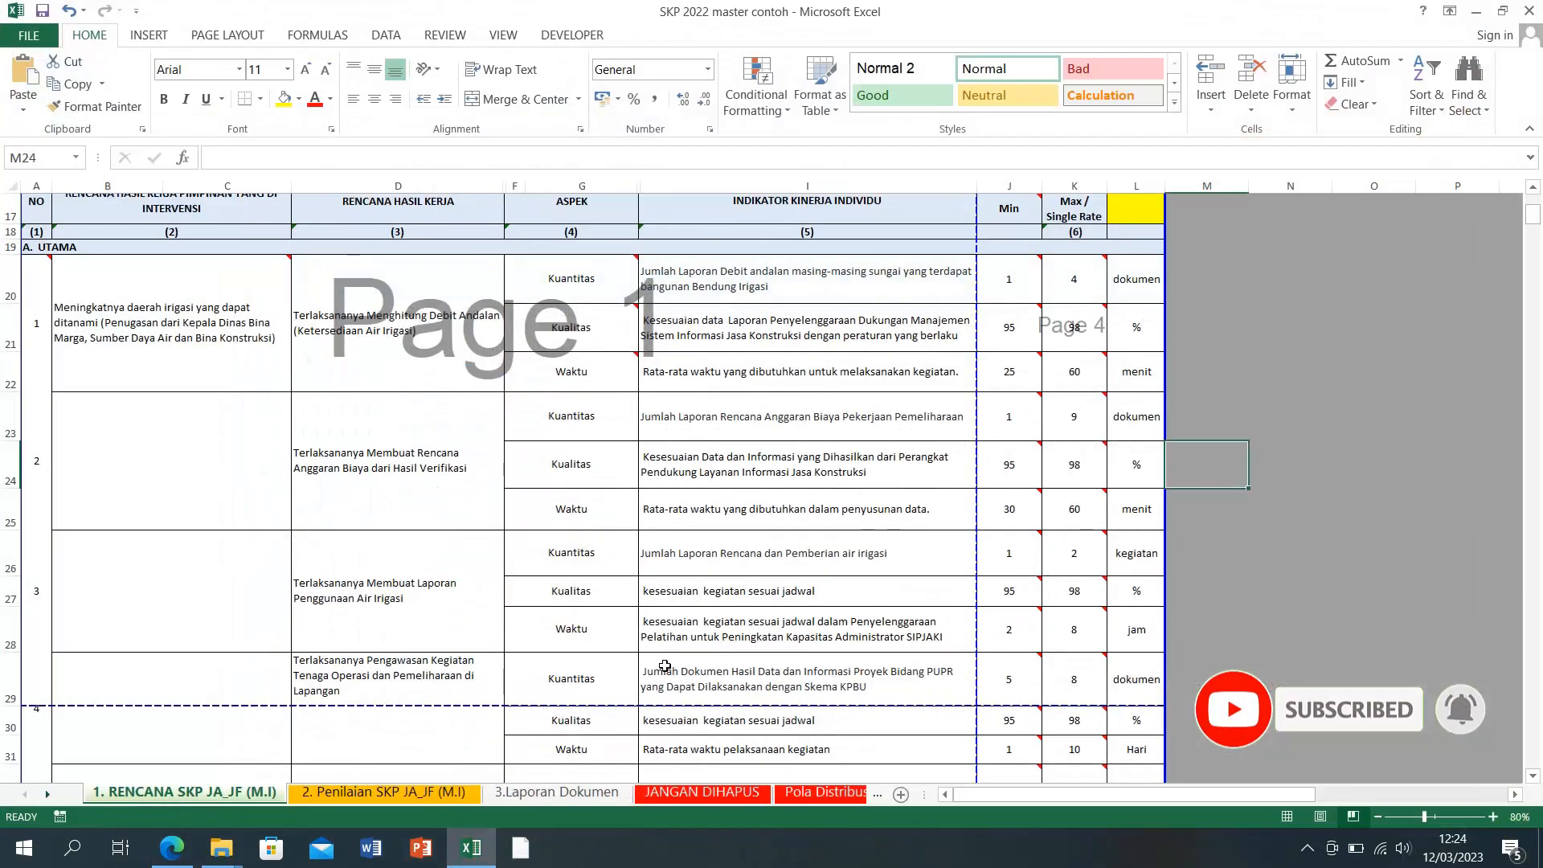
click(674, 687)
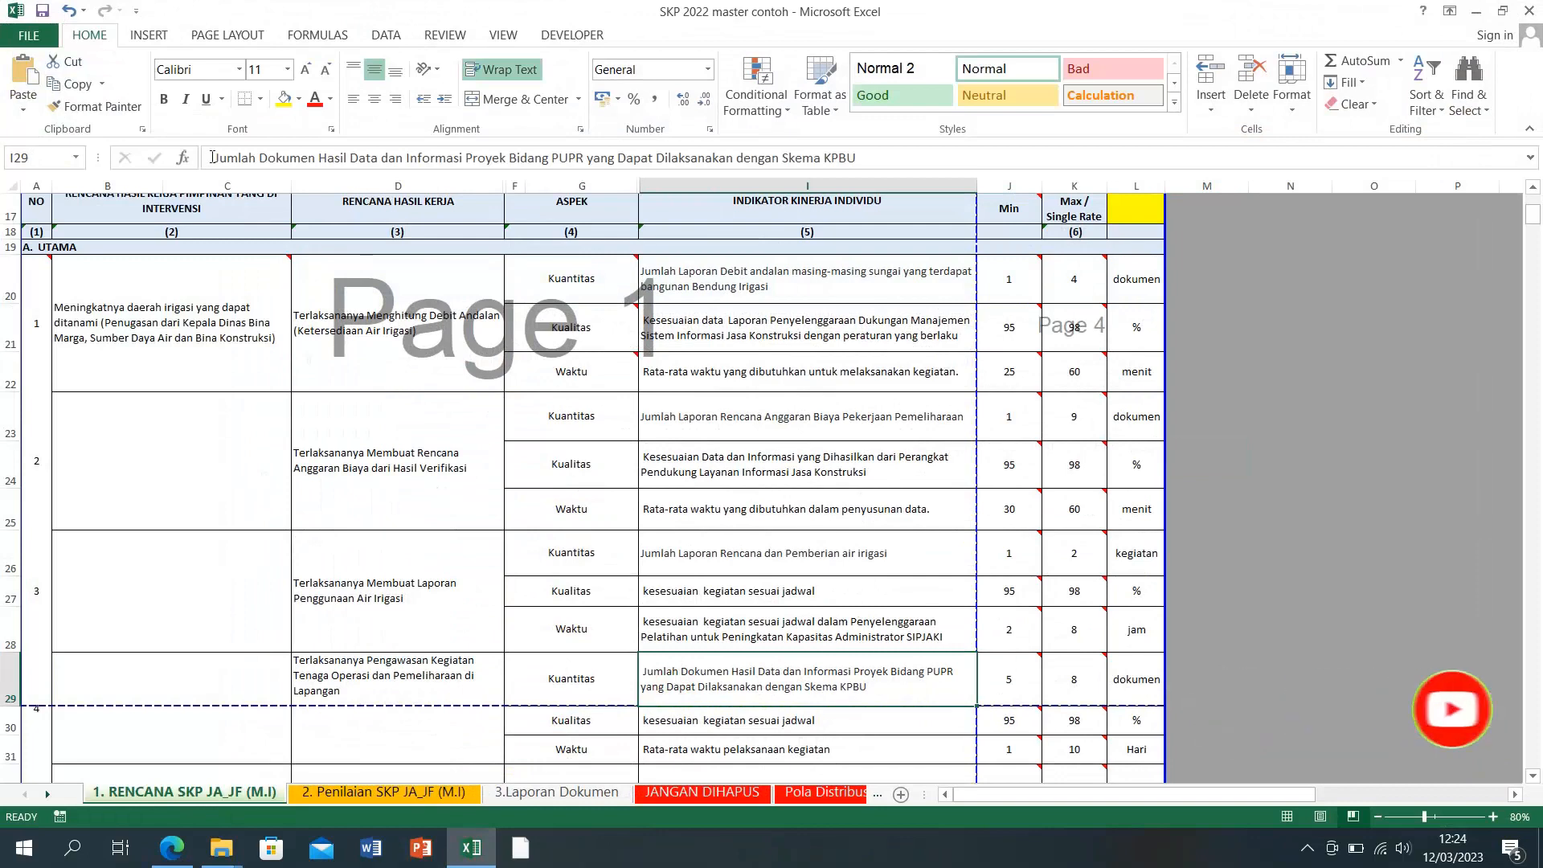
drag(212, 157, 857, 158)
right_click(823, 159)
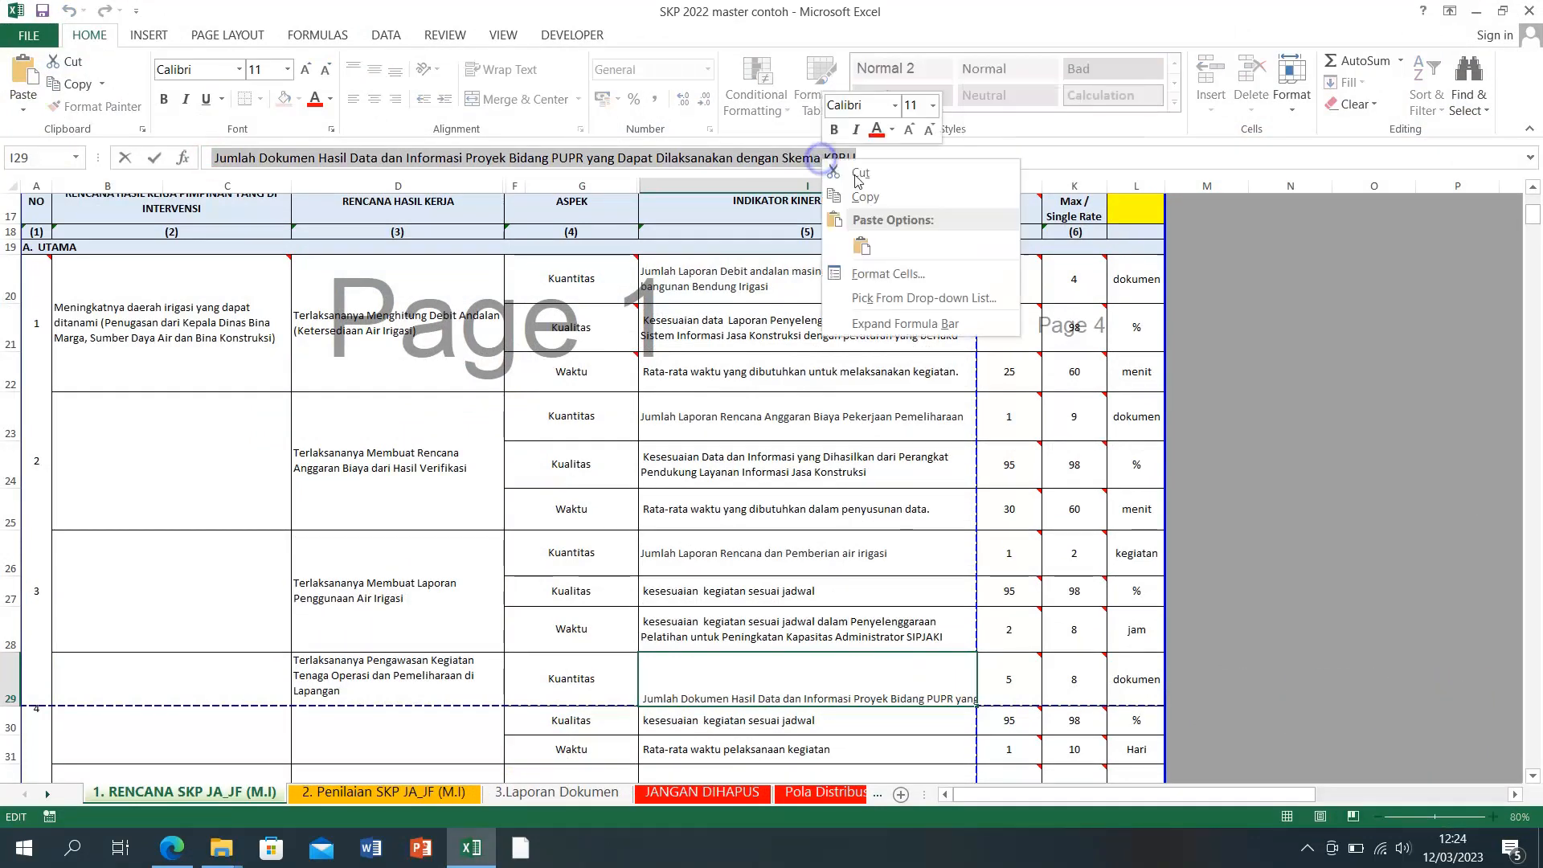
click(861, 246)
click(1198, 485)
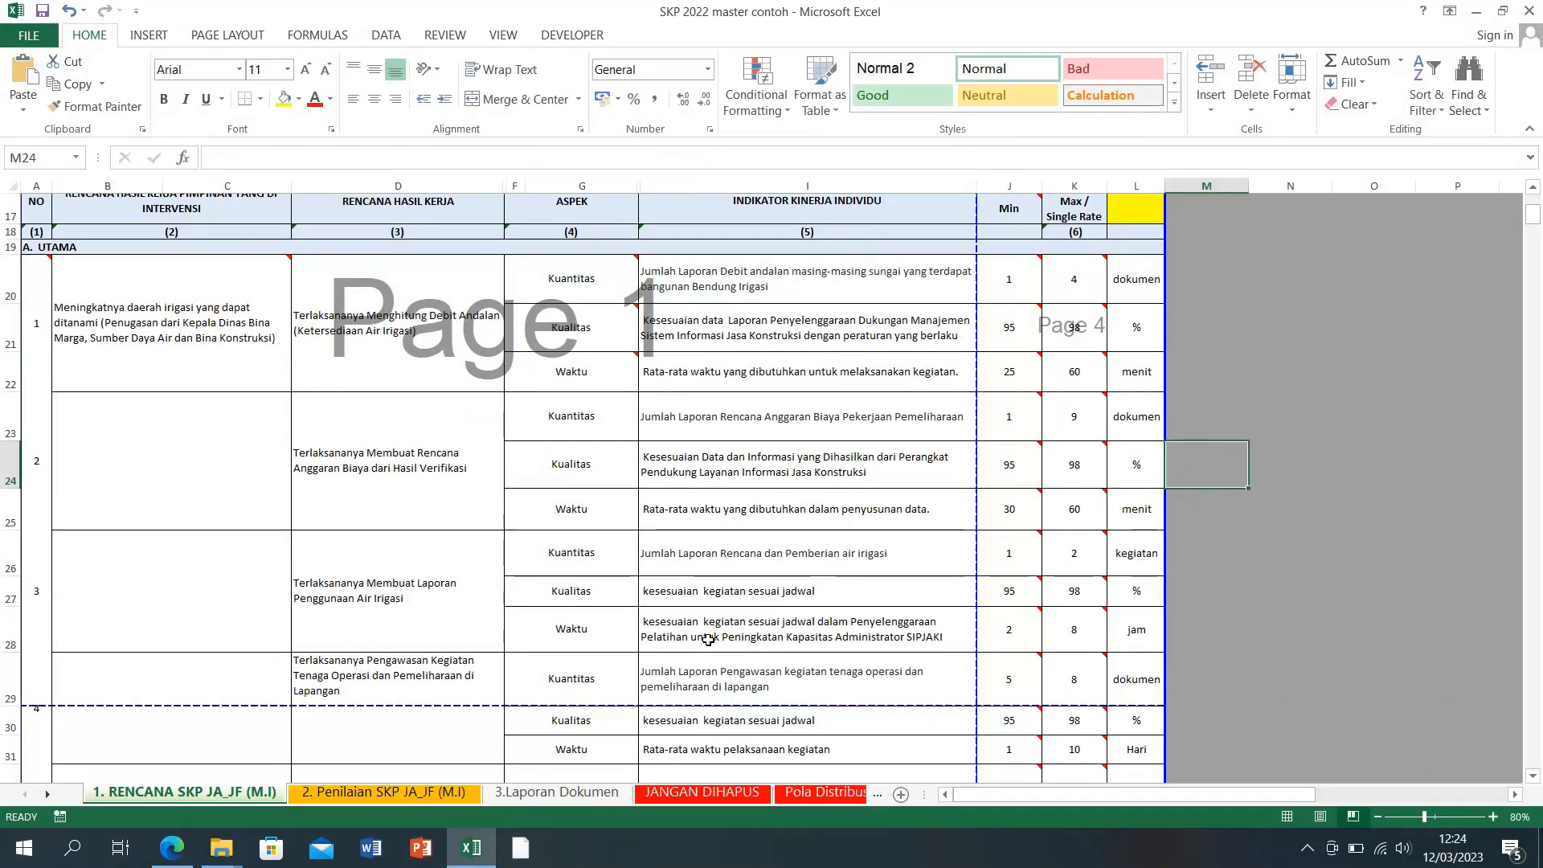
scroll(709, 638, down, 2)
Step: Replace plan 5's Kuantitas indicator in I32 with the matching SIPIJAR indicator
click(470, 847)
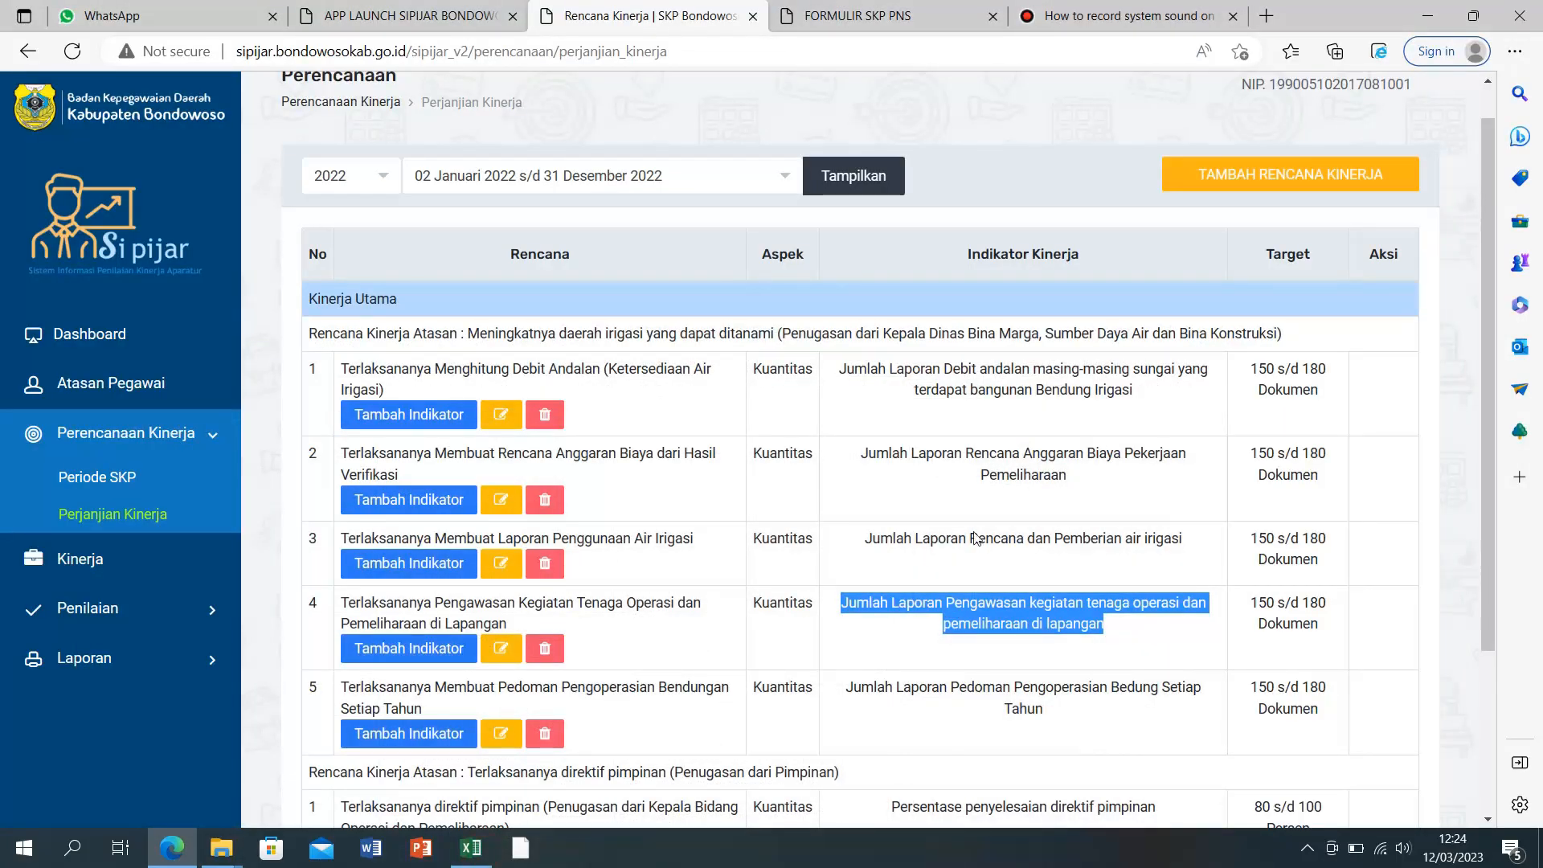
drag(847, 693, 1042, 709)
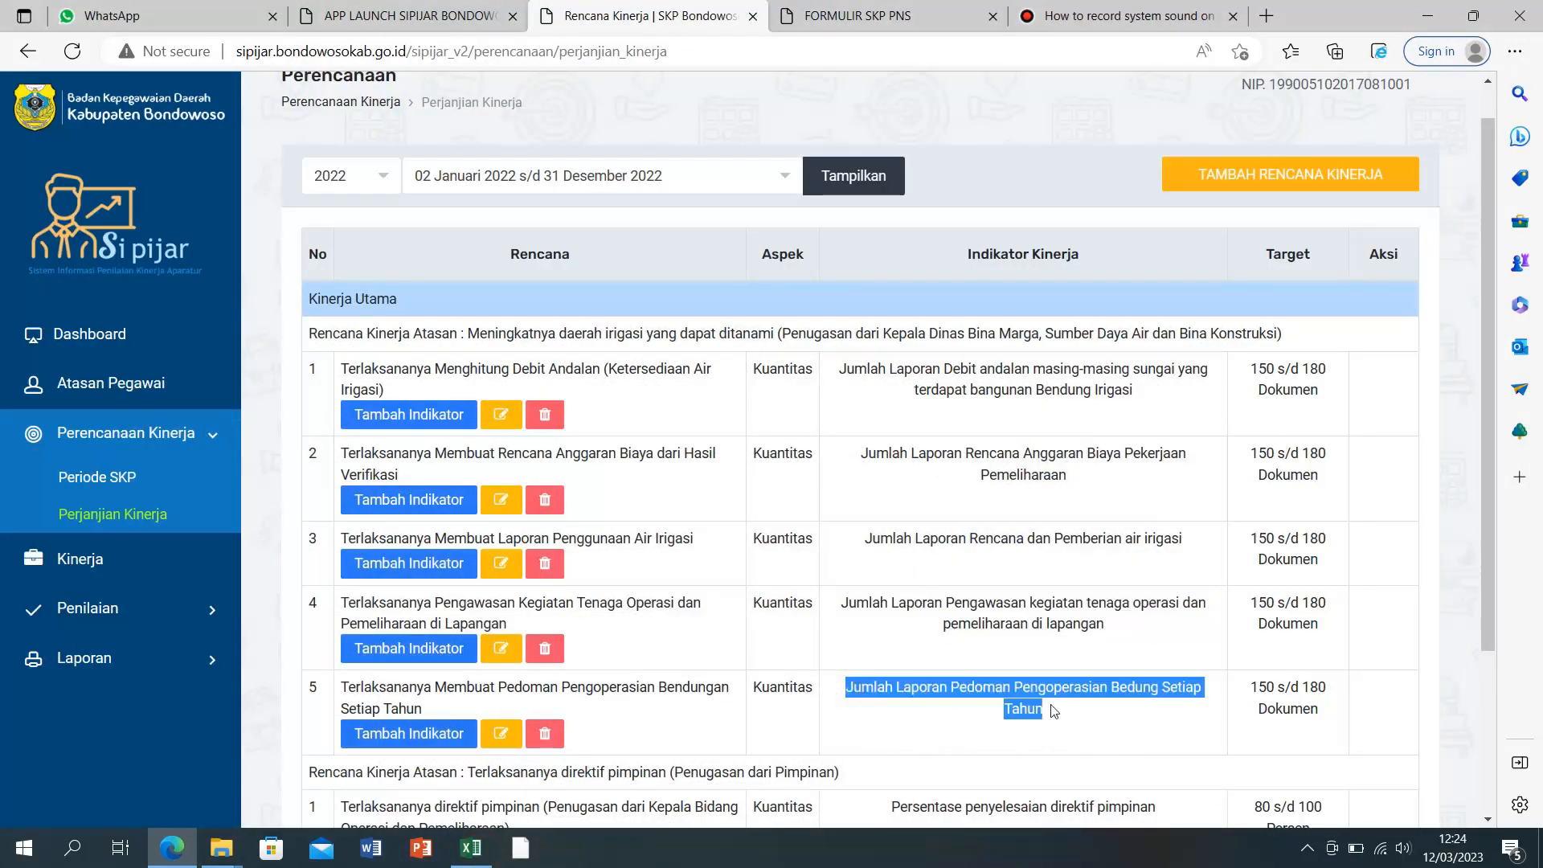
right_click(1014, 684)
click(1070, 265)
click(471, 847)
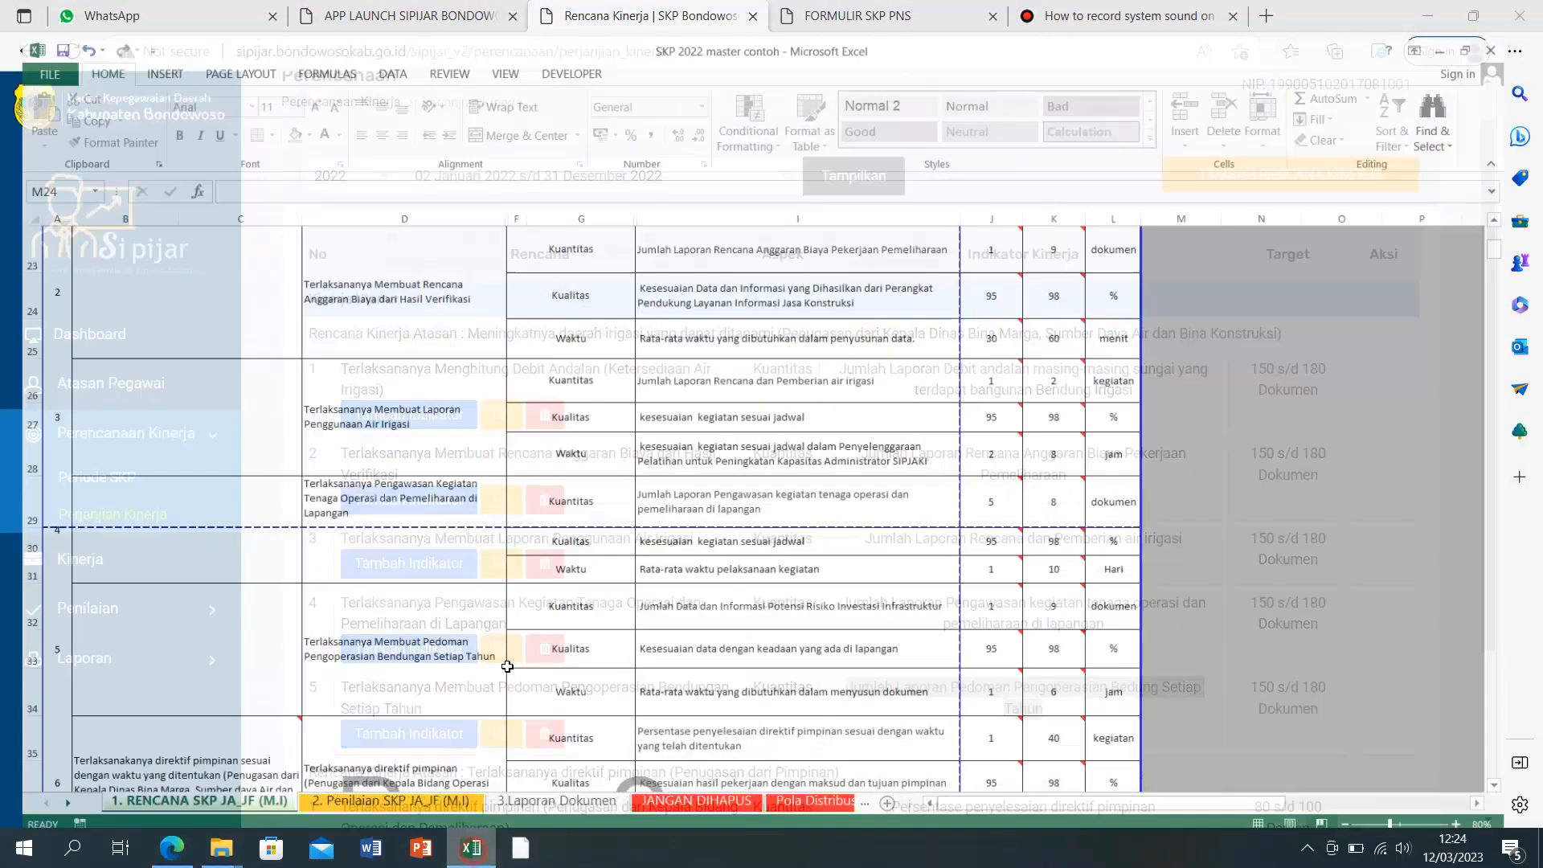
scroll(725, 718, down, 1)
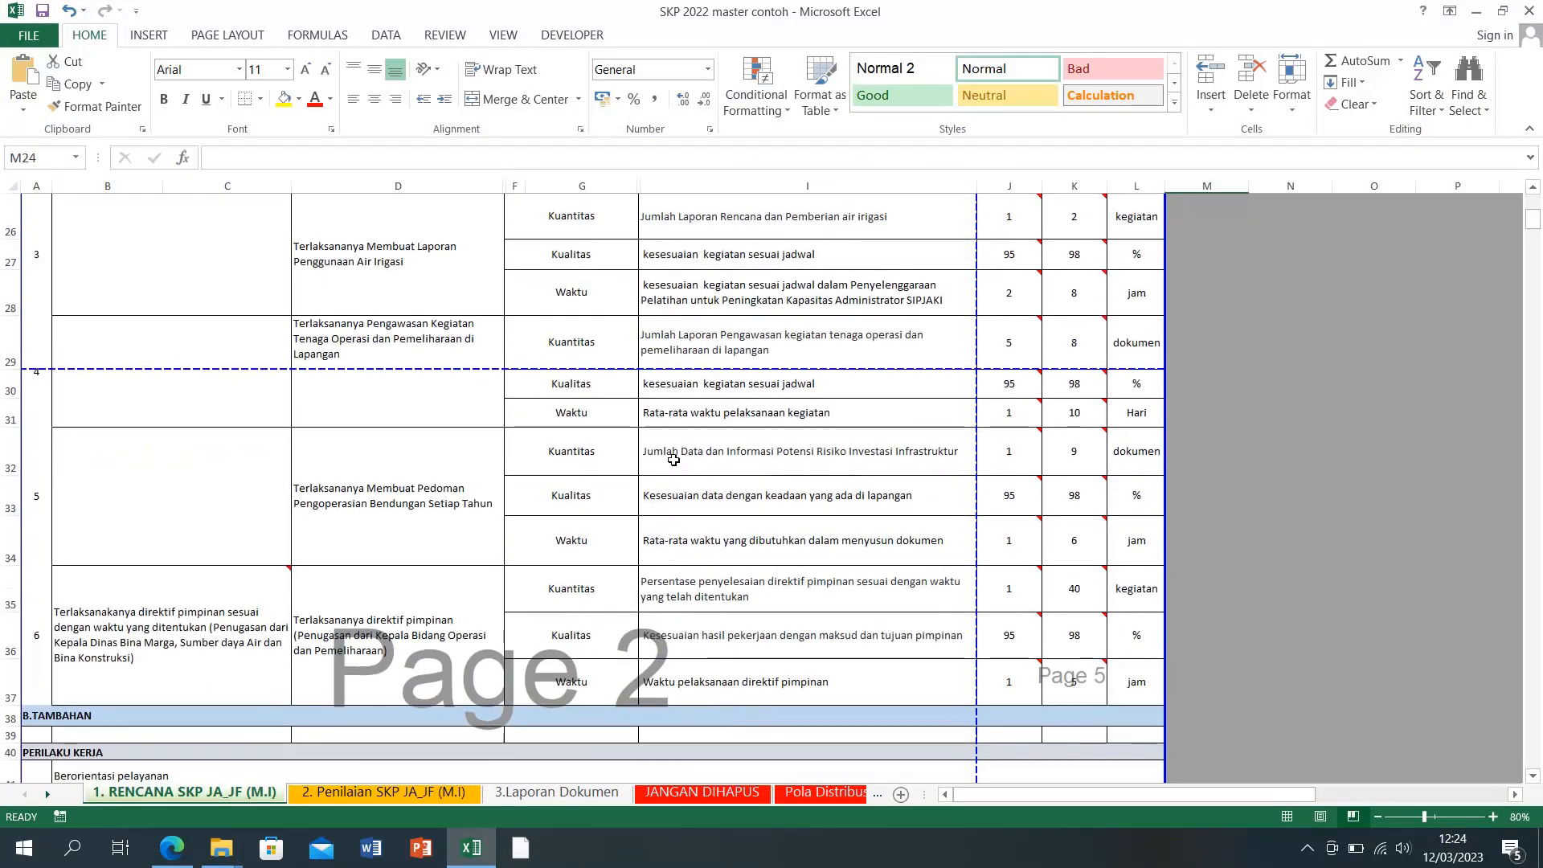
click(673, 459)
drag(203, 154, 587, 158)
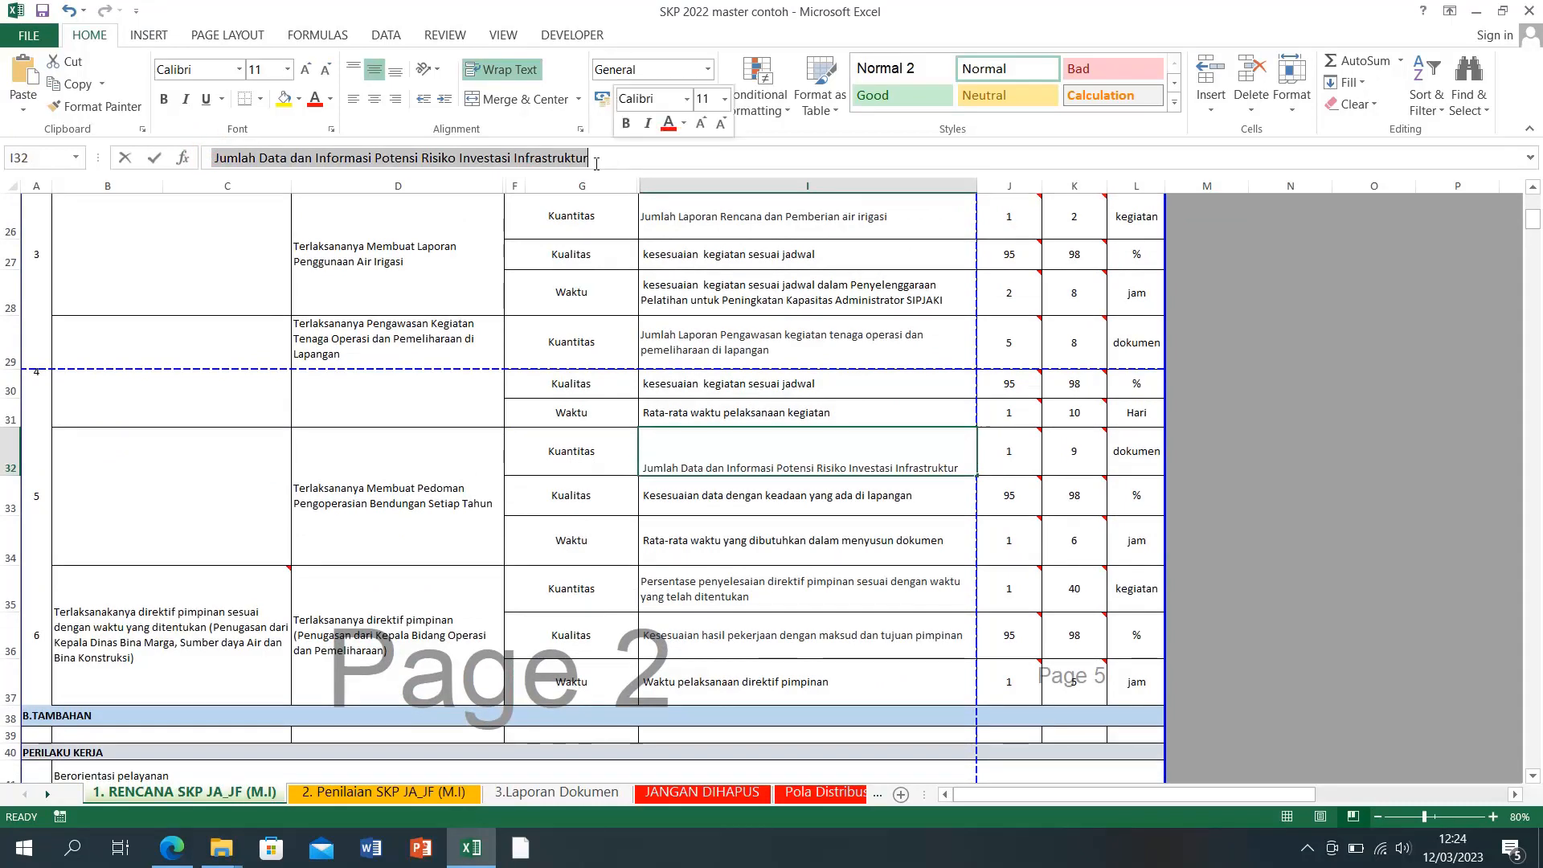
right_click(546, 159)
click(584, 244)
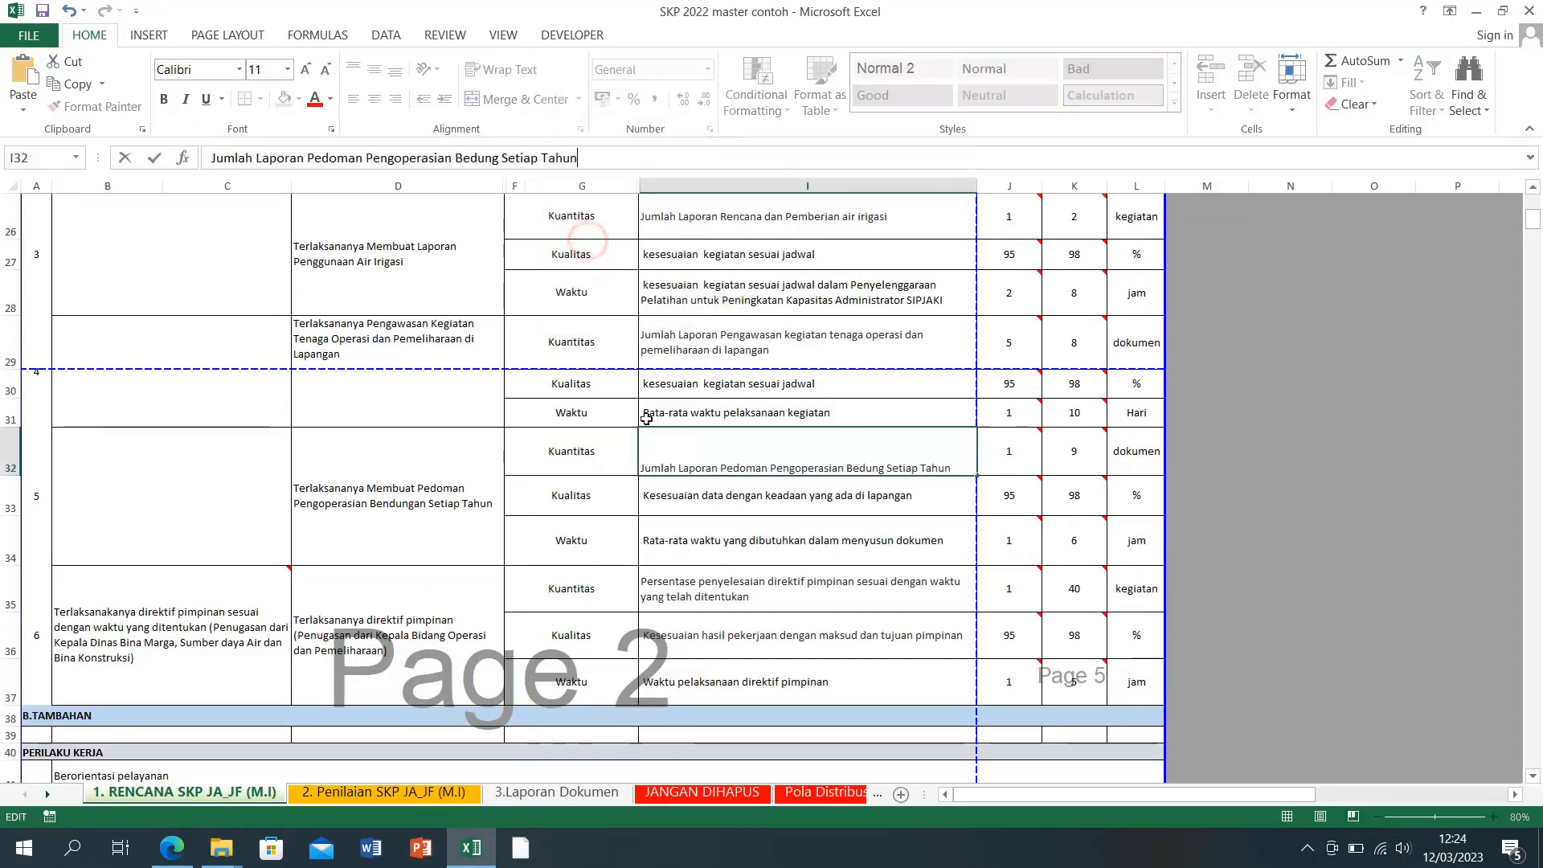
click(1308, 488)
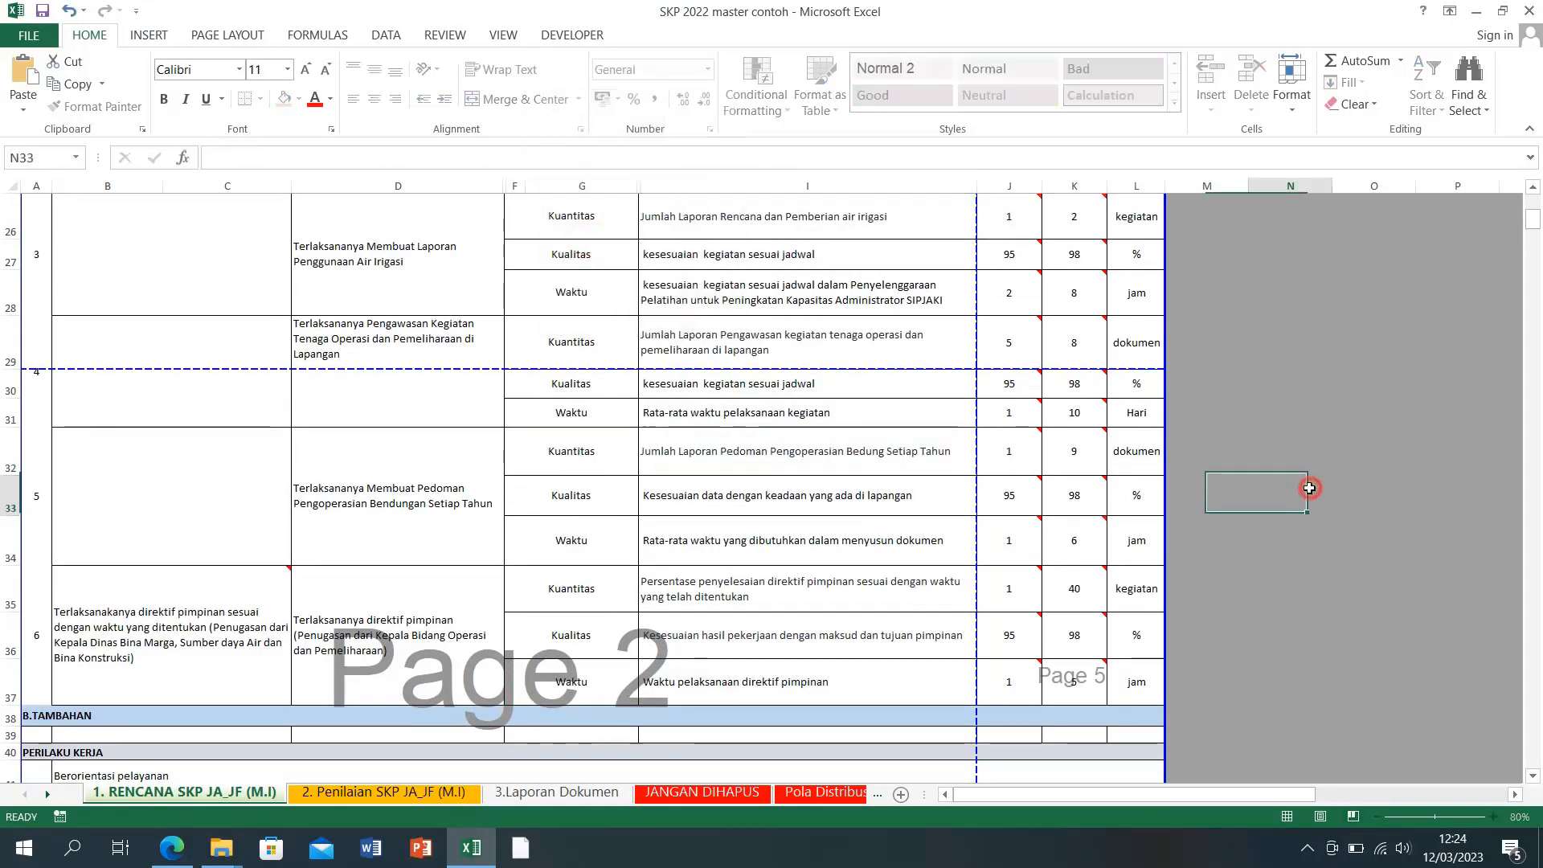
scroll(1037, 581, up, 3)
scroll(1037, 581, up, 1)
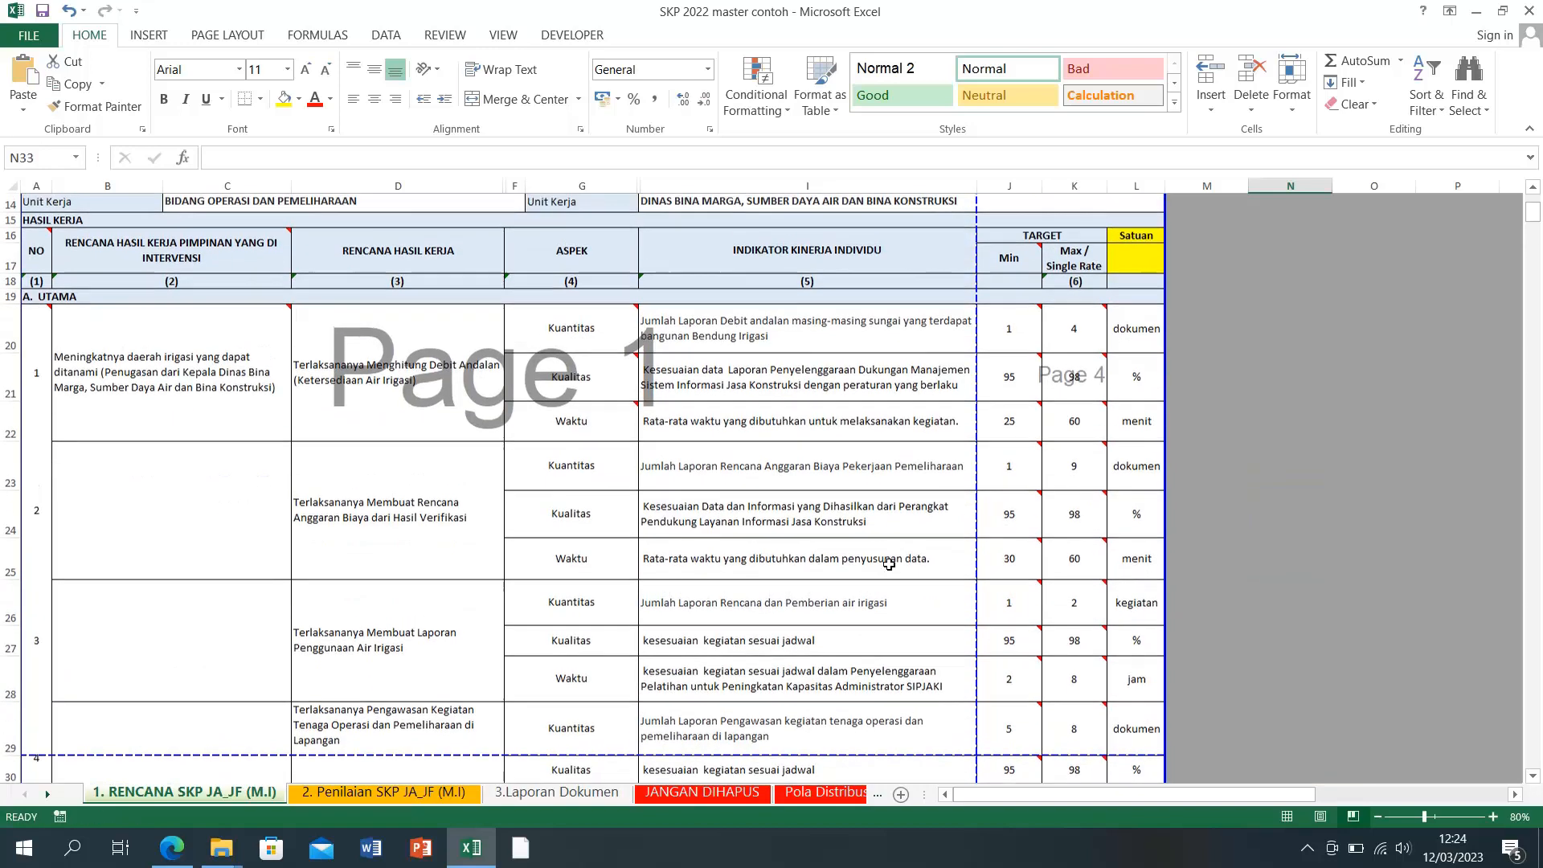
mouse_move(471, 862)
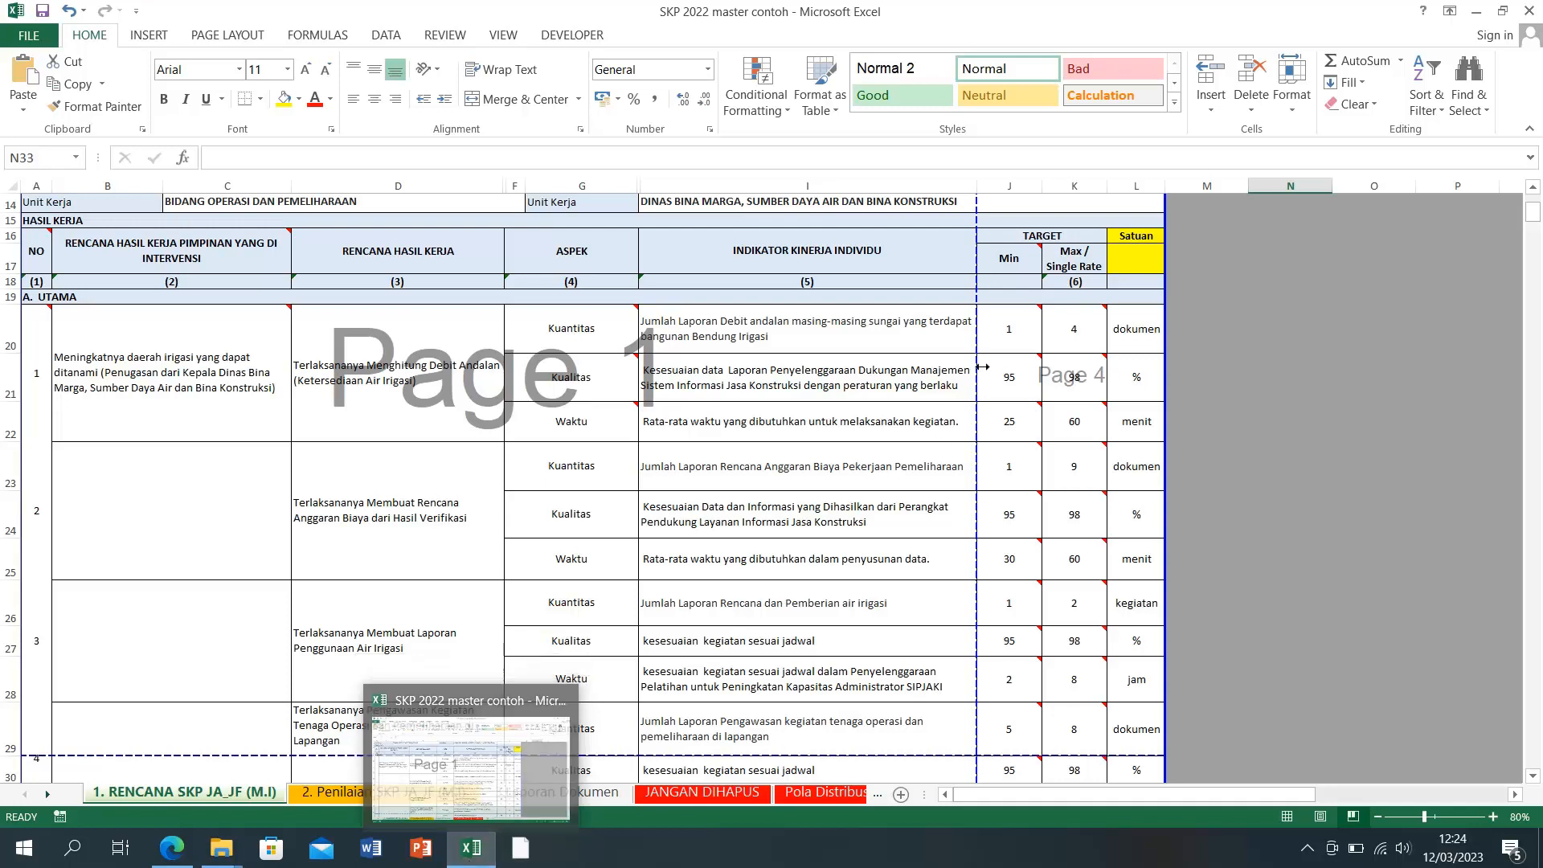
mouse_move(1104, 333)
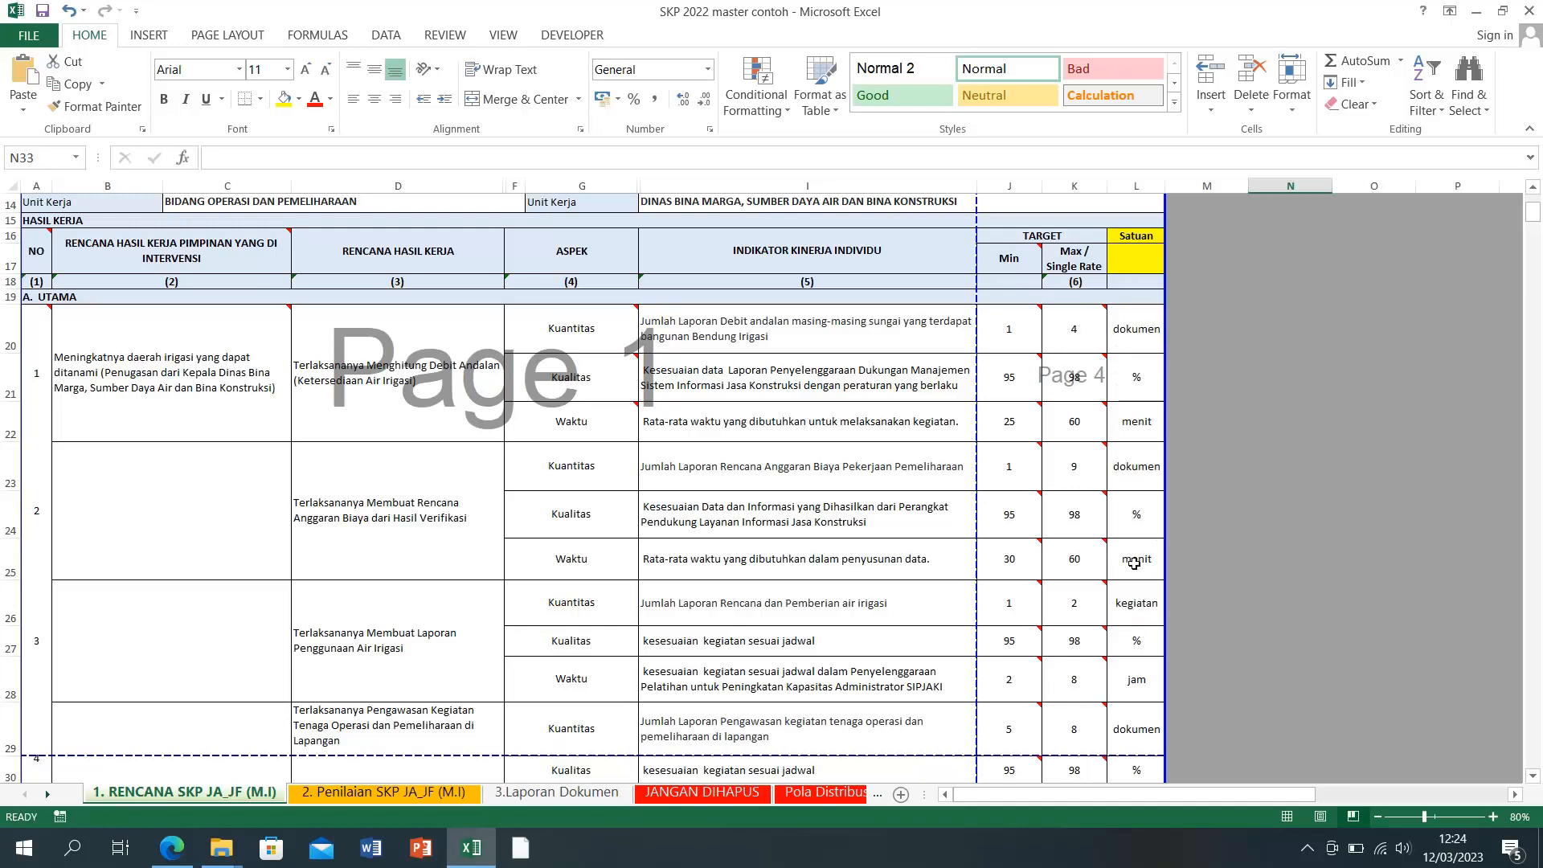
Step: Check plan 1's target on SIPIJAR and set J20–K20 to Min 150, Max 180
click(486, 837)
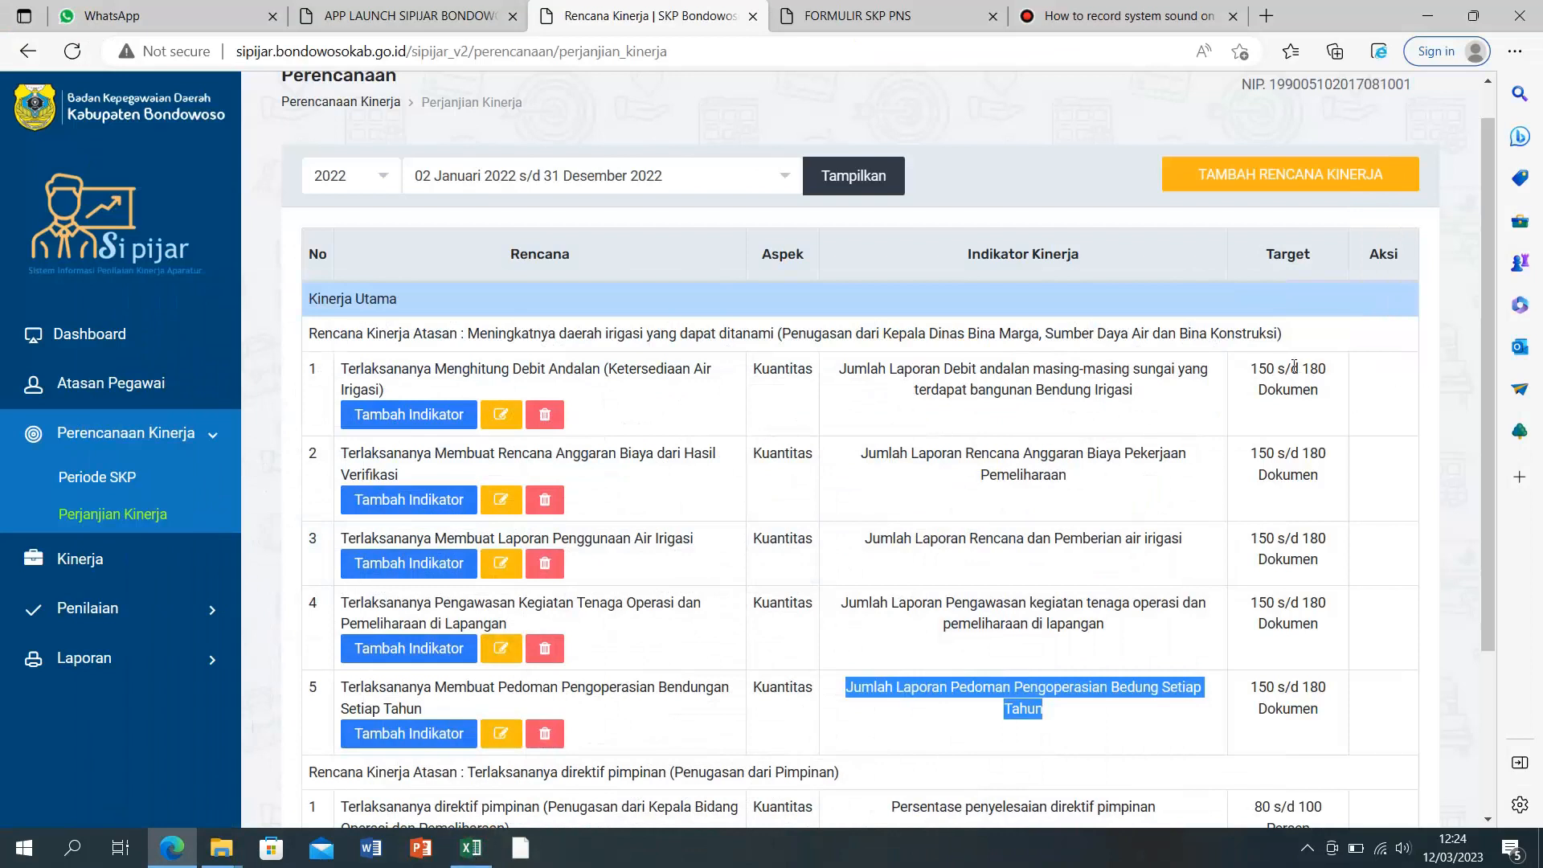
drag(1252, 372, 1326, 369)
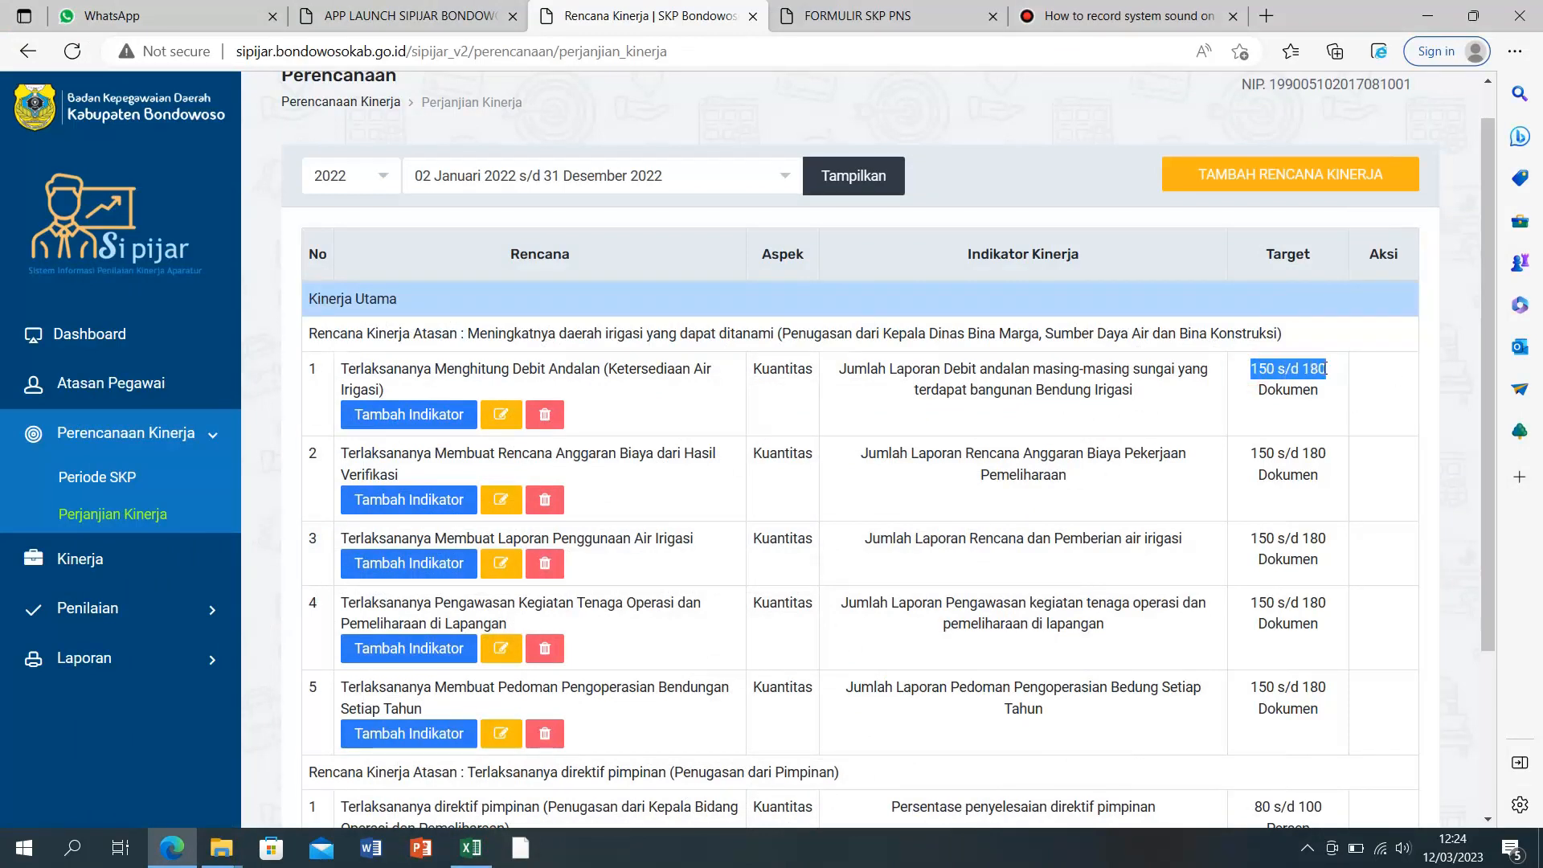
click(1322, 378)
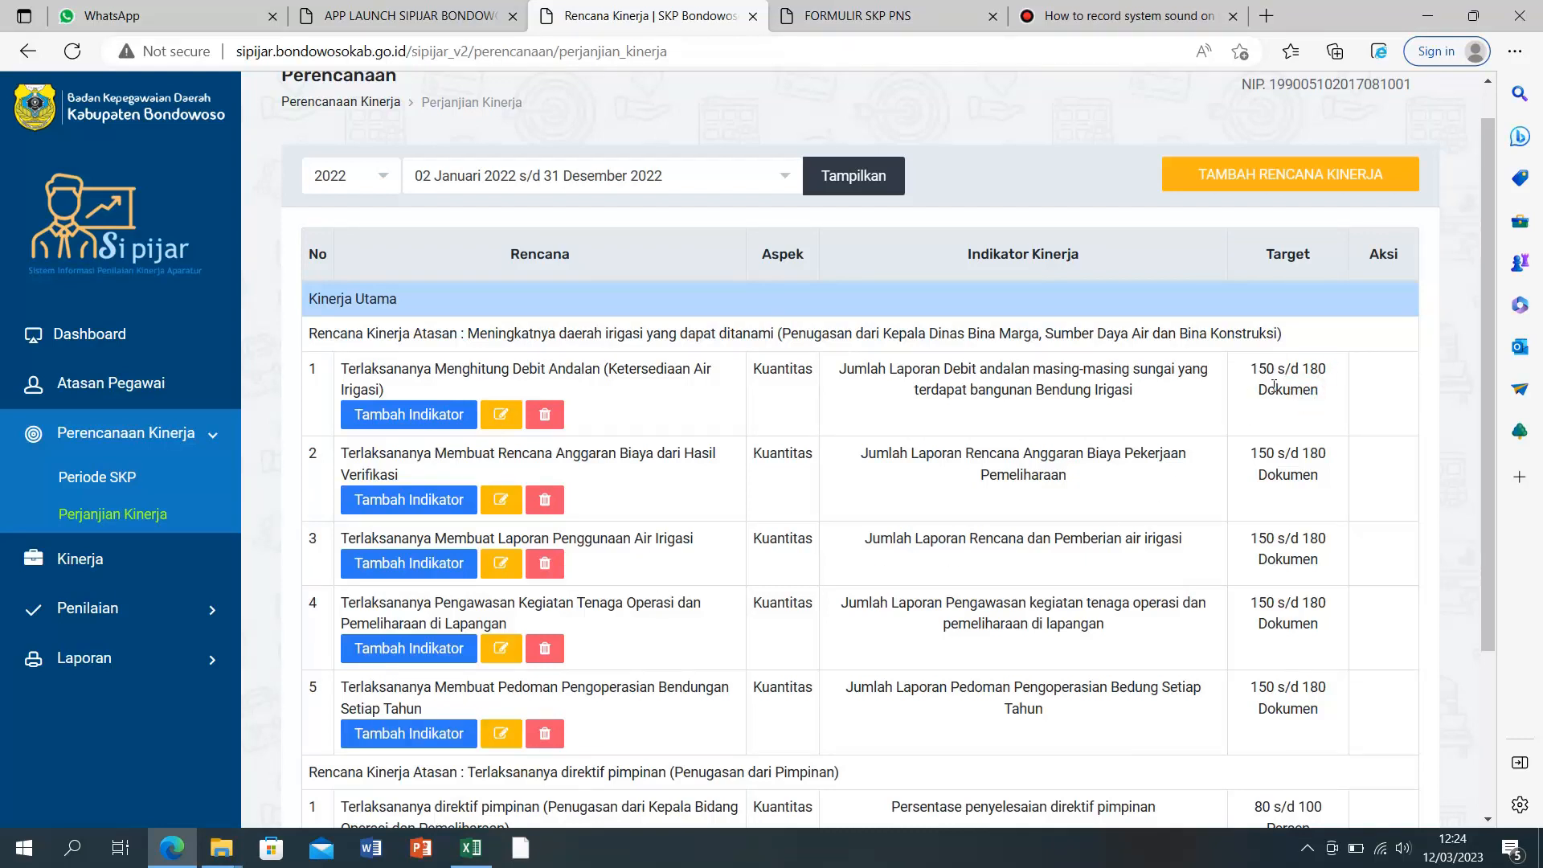
click(471, 848)
click(1009, 334)
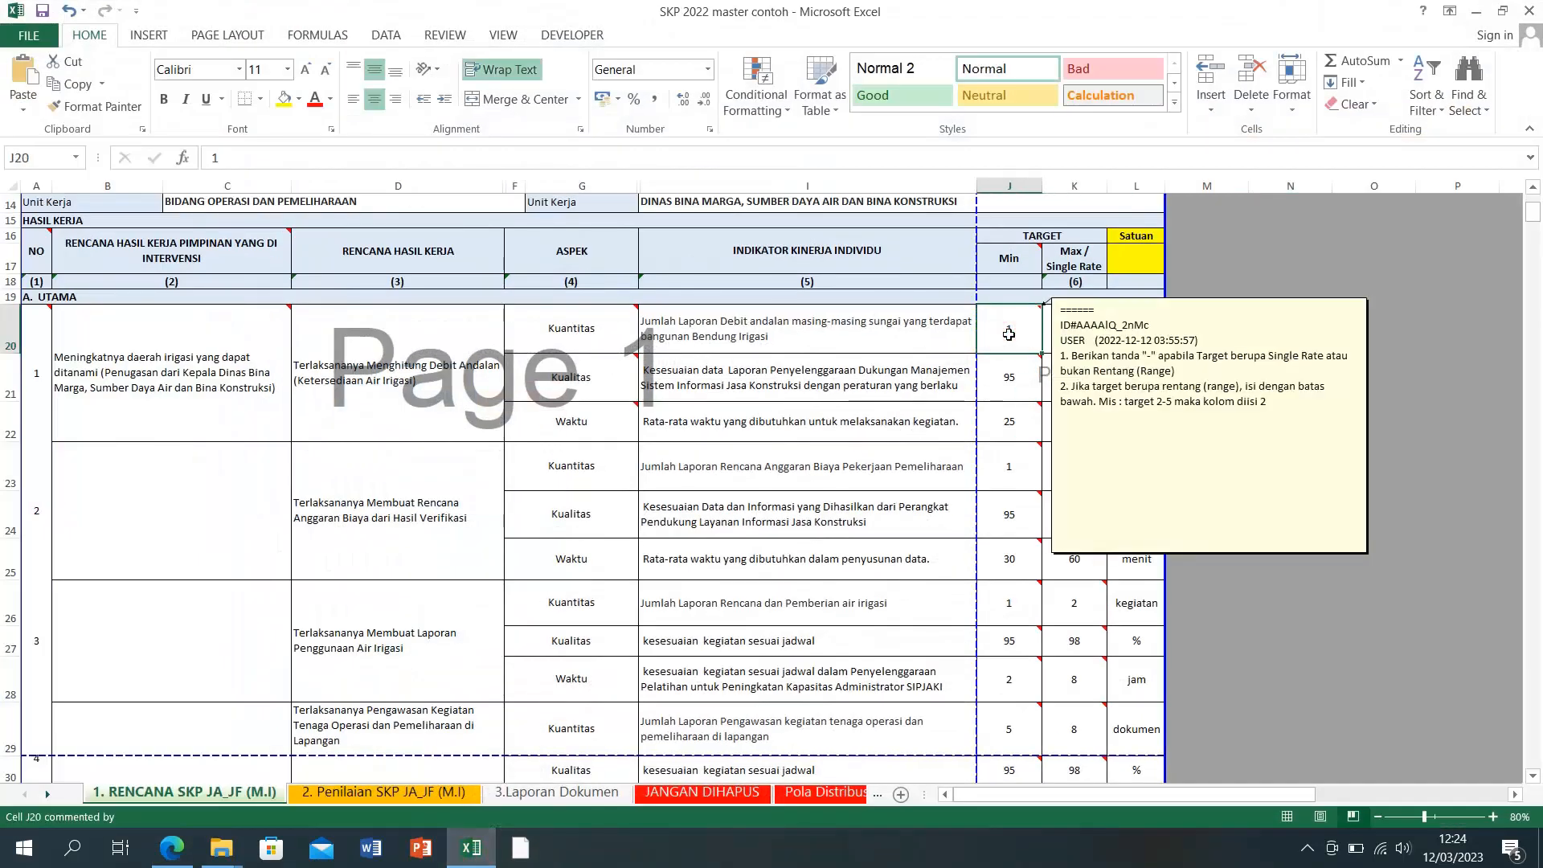
text(150)
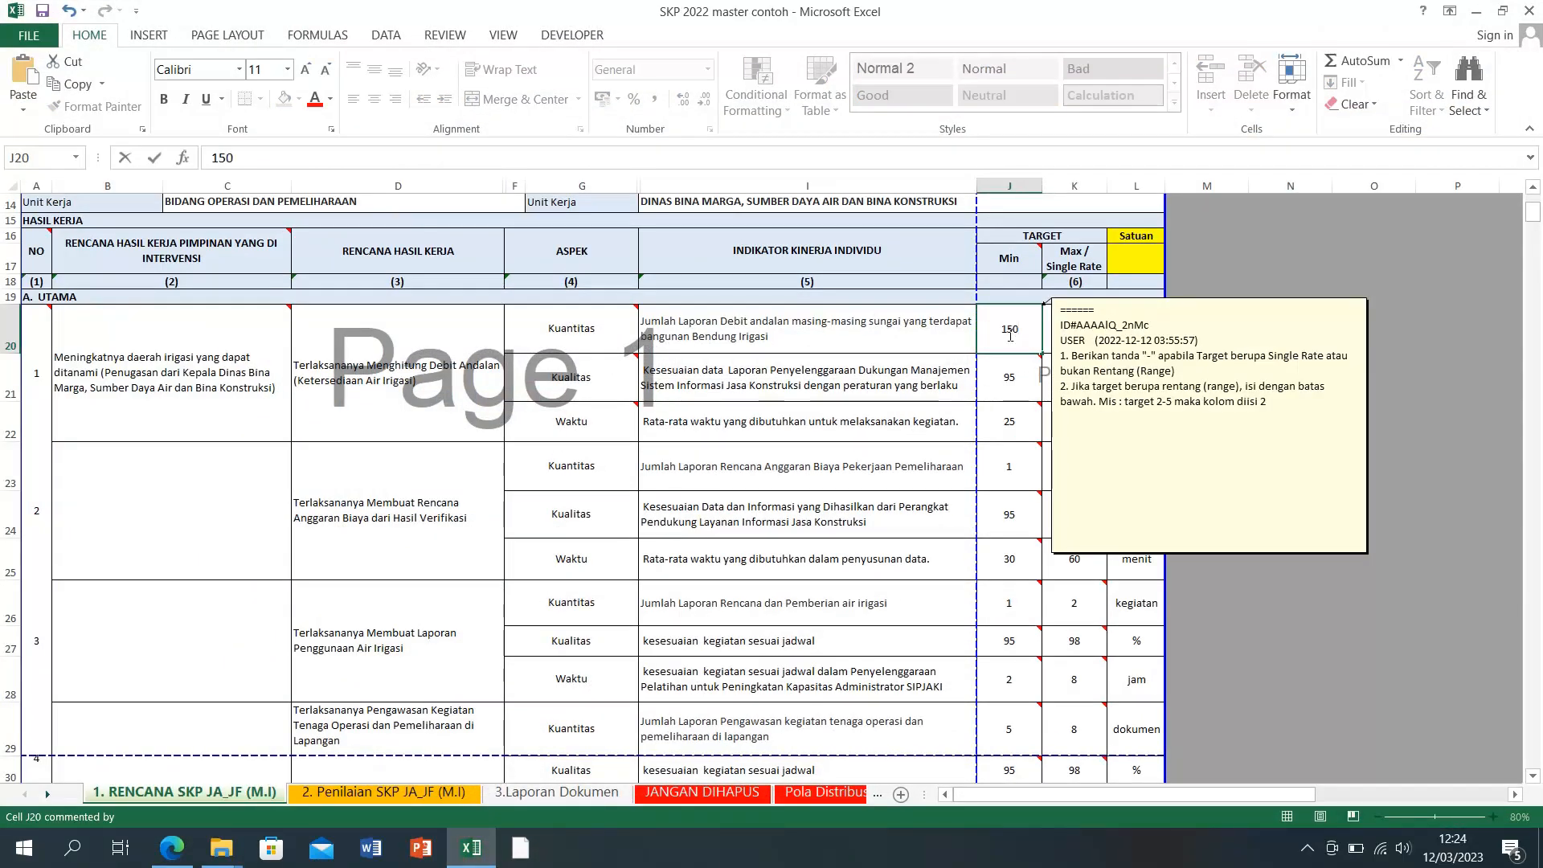
key(Tab)
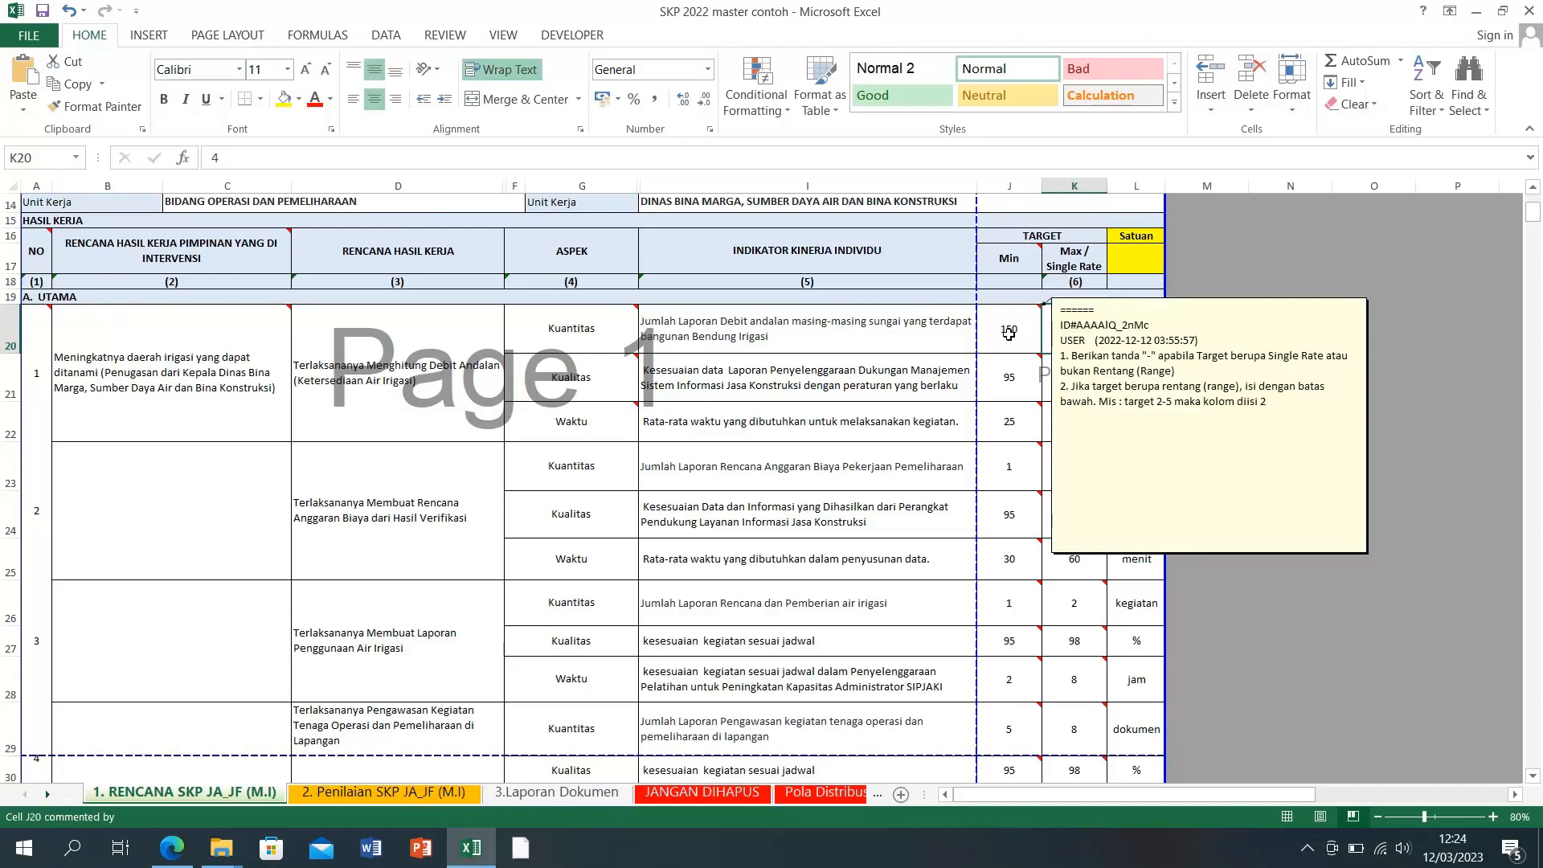
text(180)
key(Return)
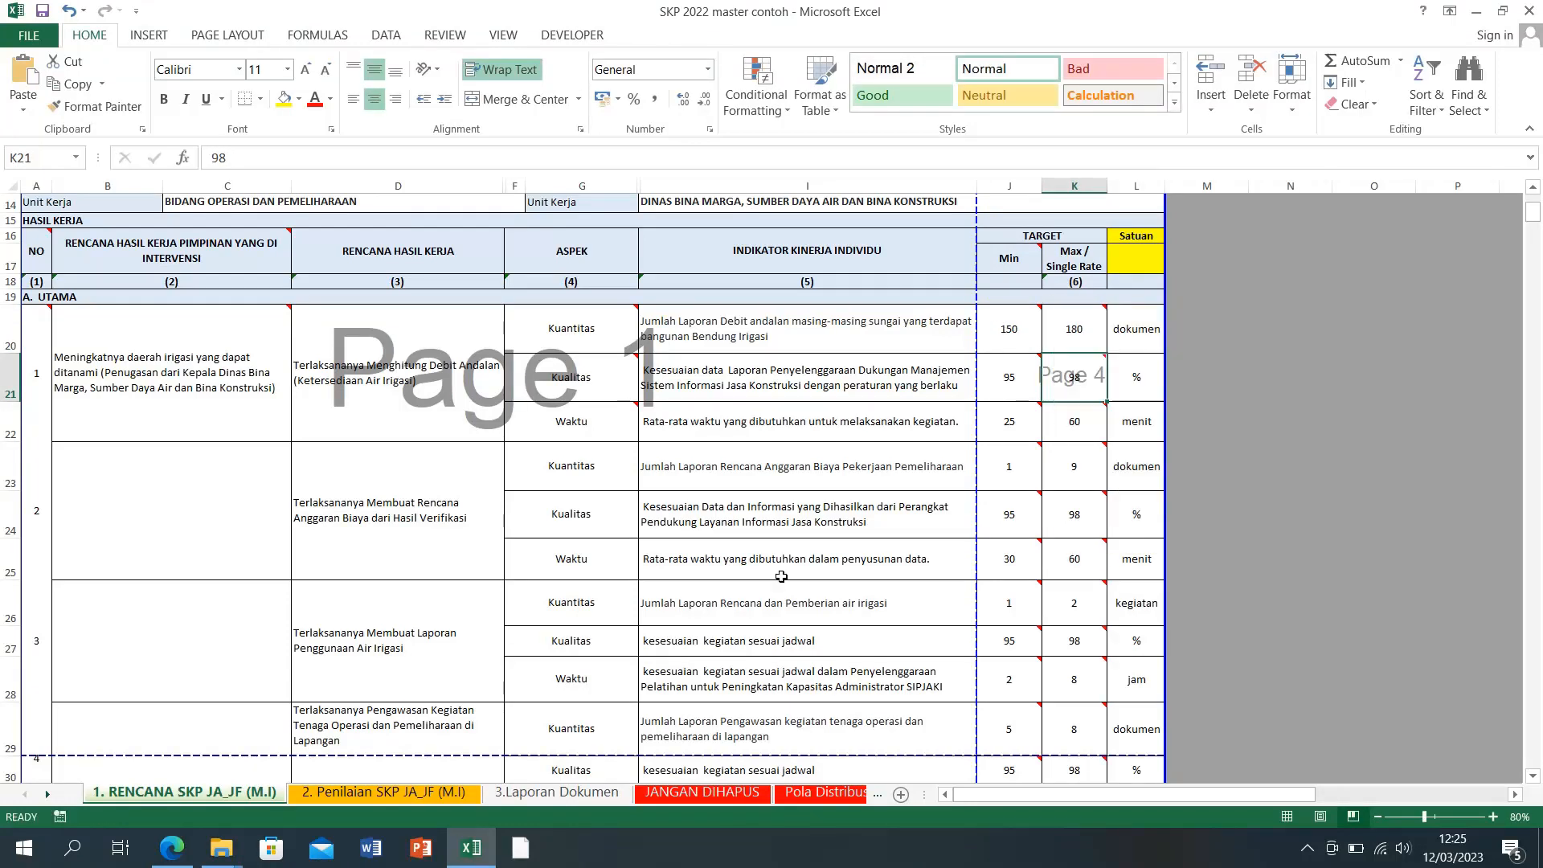
Step: Compare row 20's targets against those listed on the SIPIJAR page
click(470, 852)
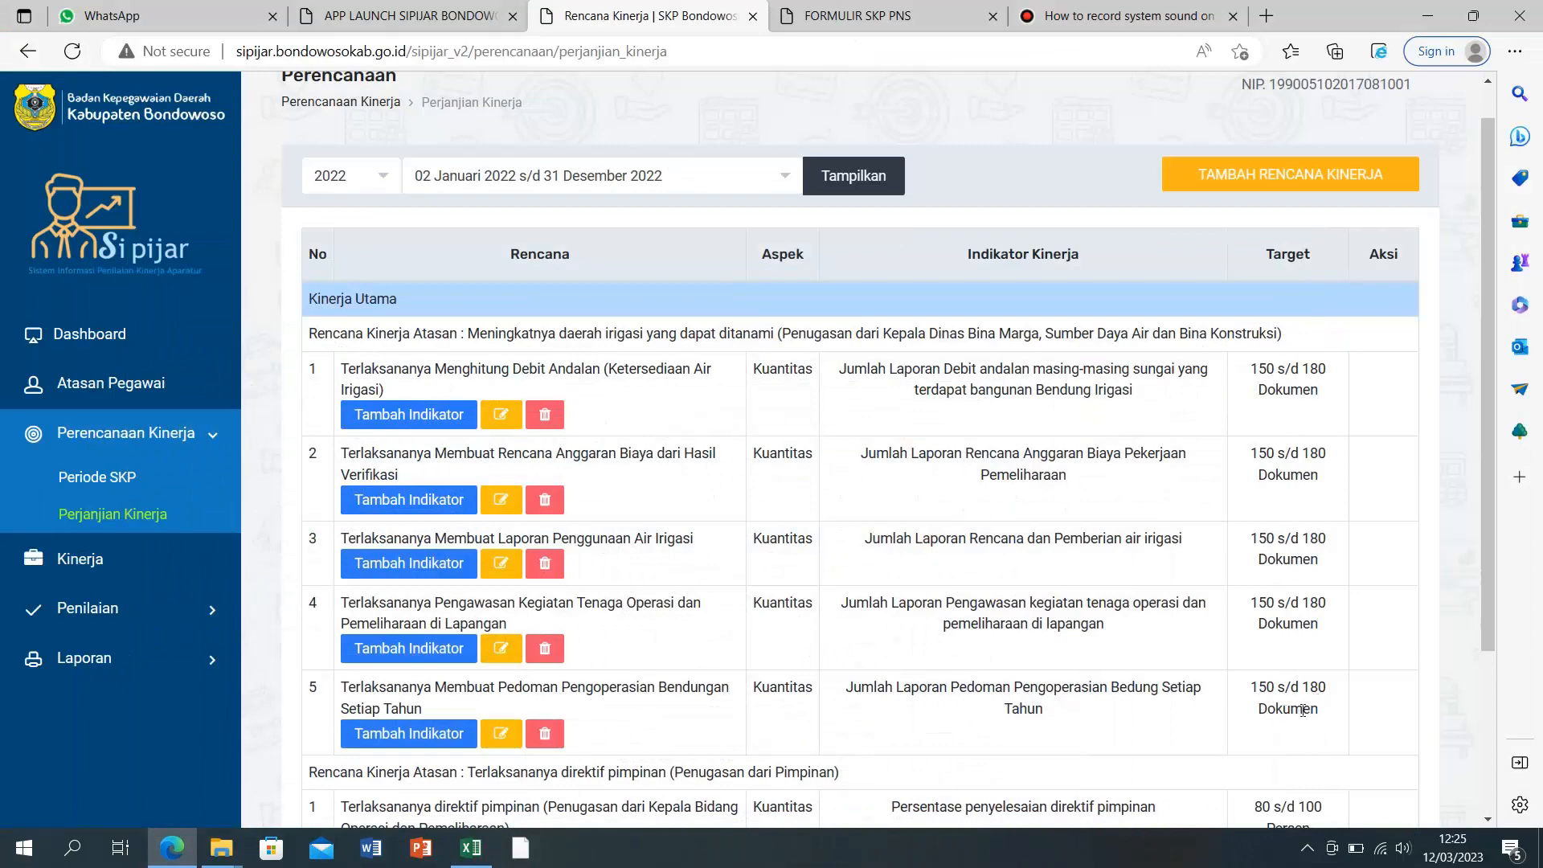
click(470, 850)
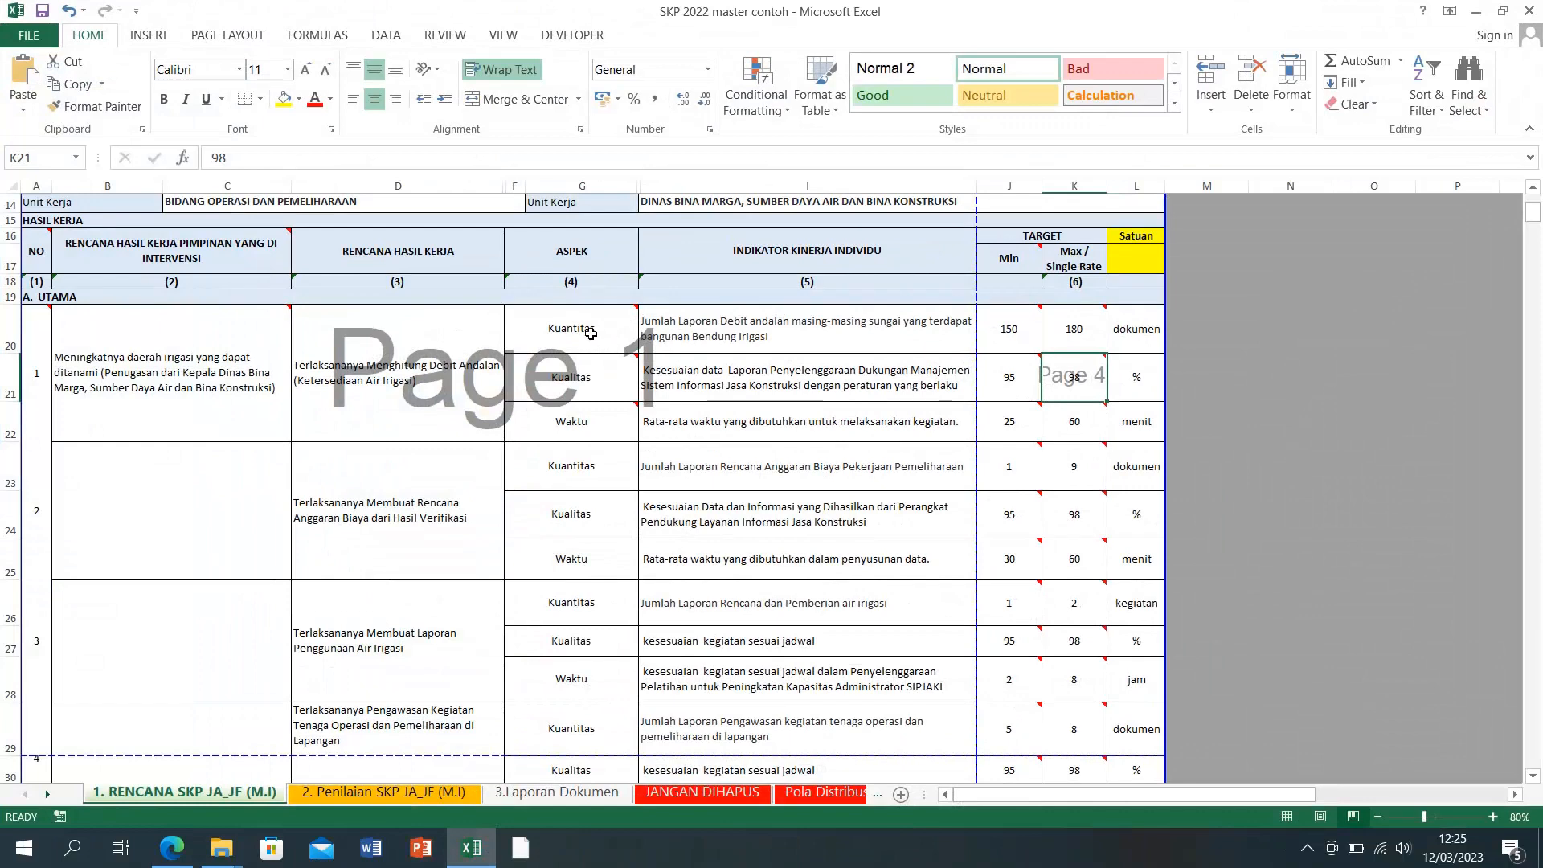
mouse_move(590, 333)
drag(590, 333, 1090, 339)
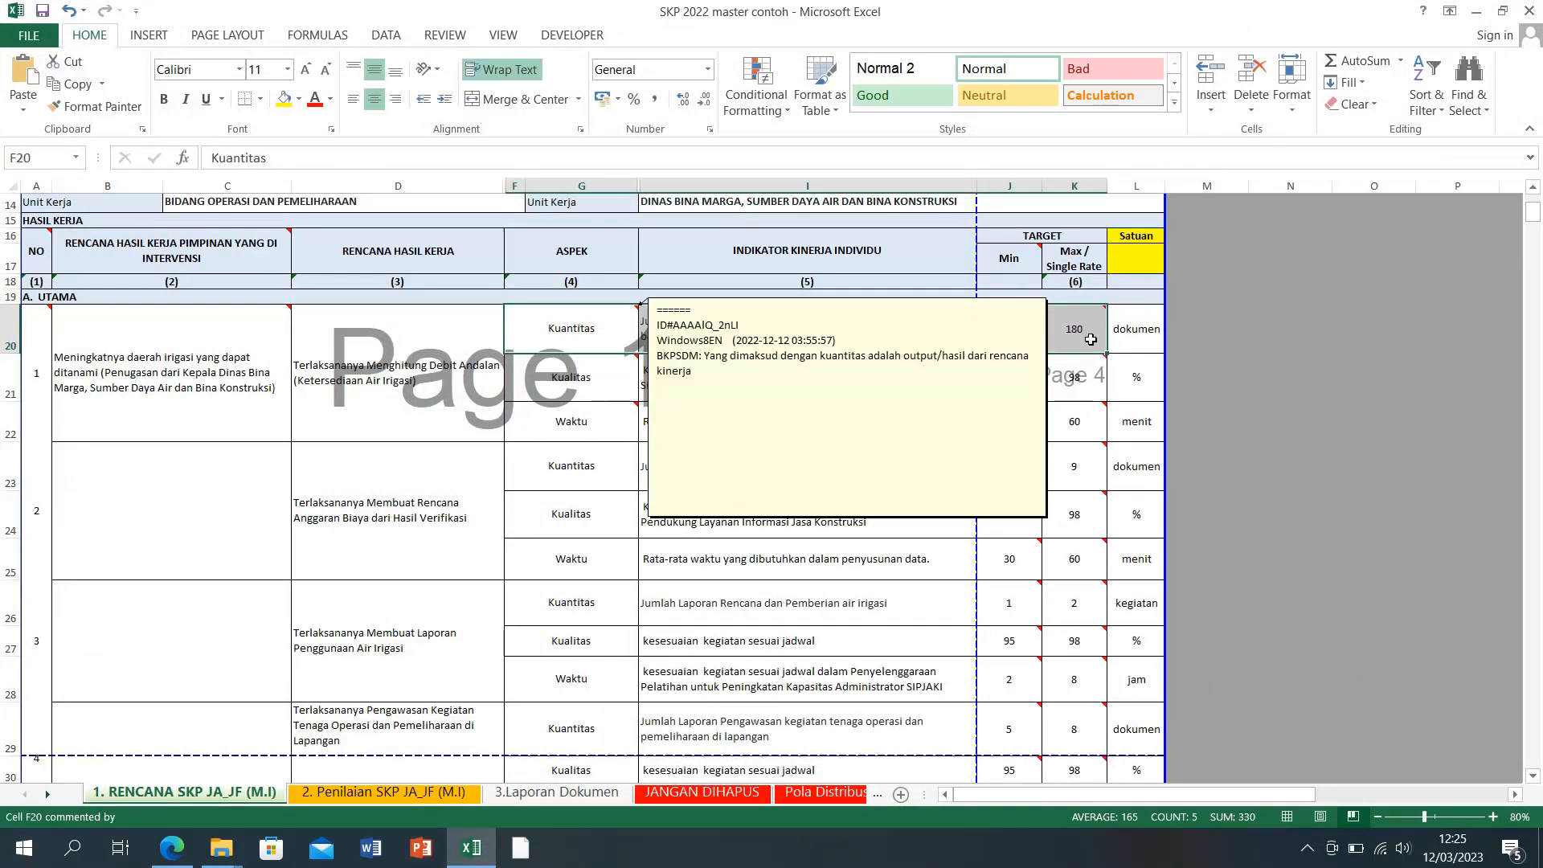
click(1205, 329)
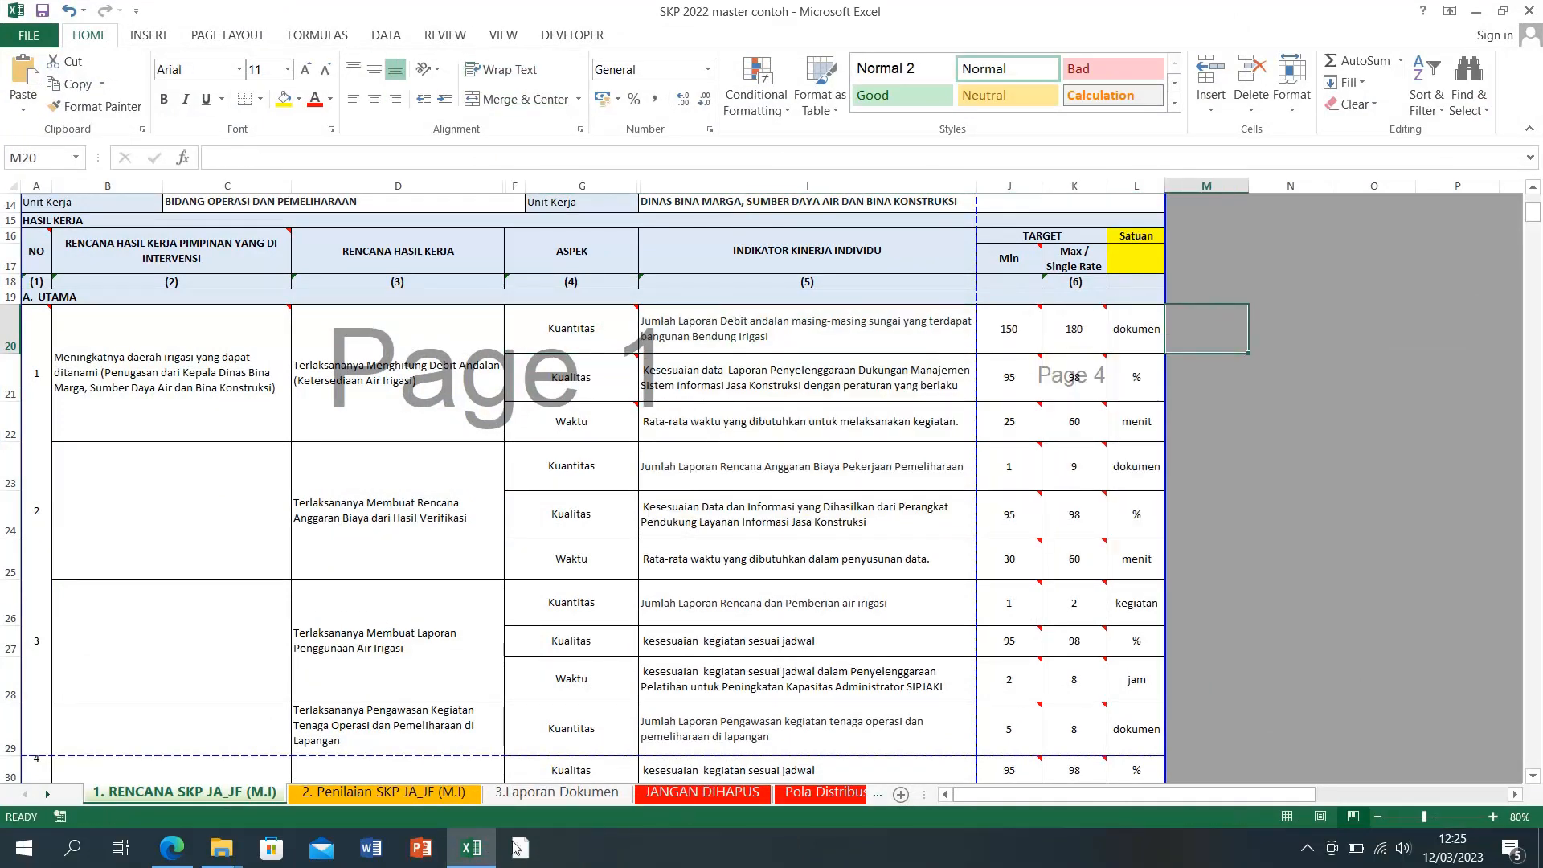
click(471, 847)
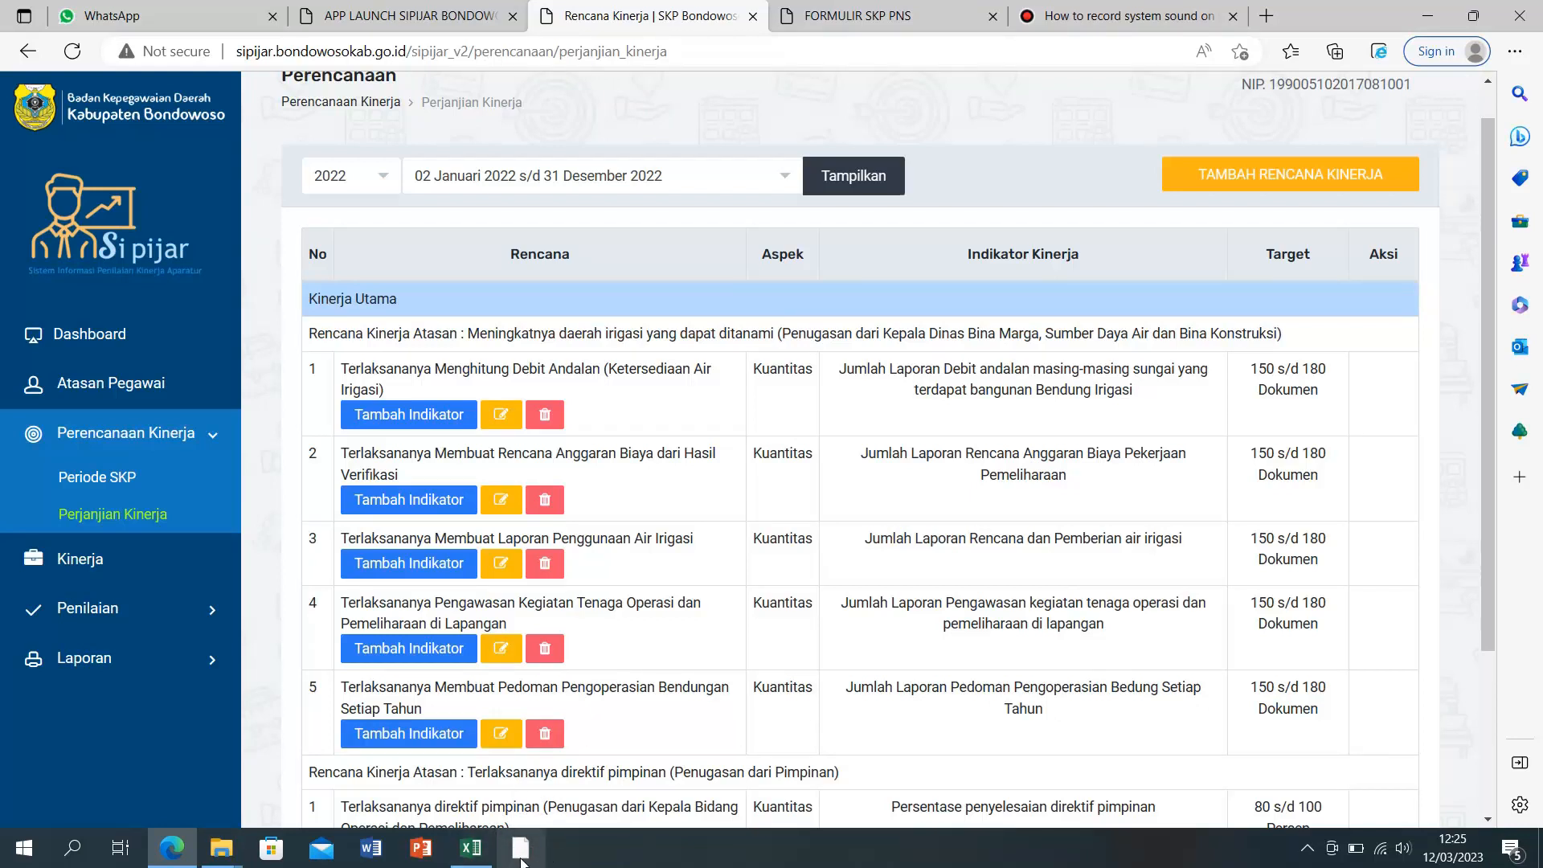
mouse_move(479, 850)
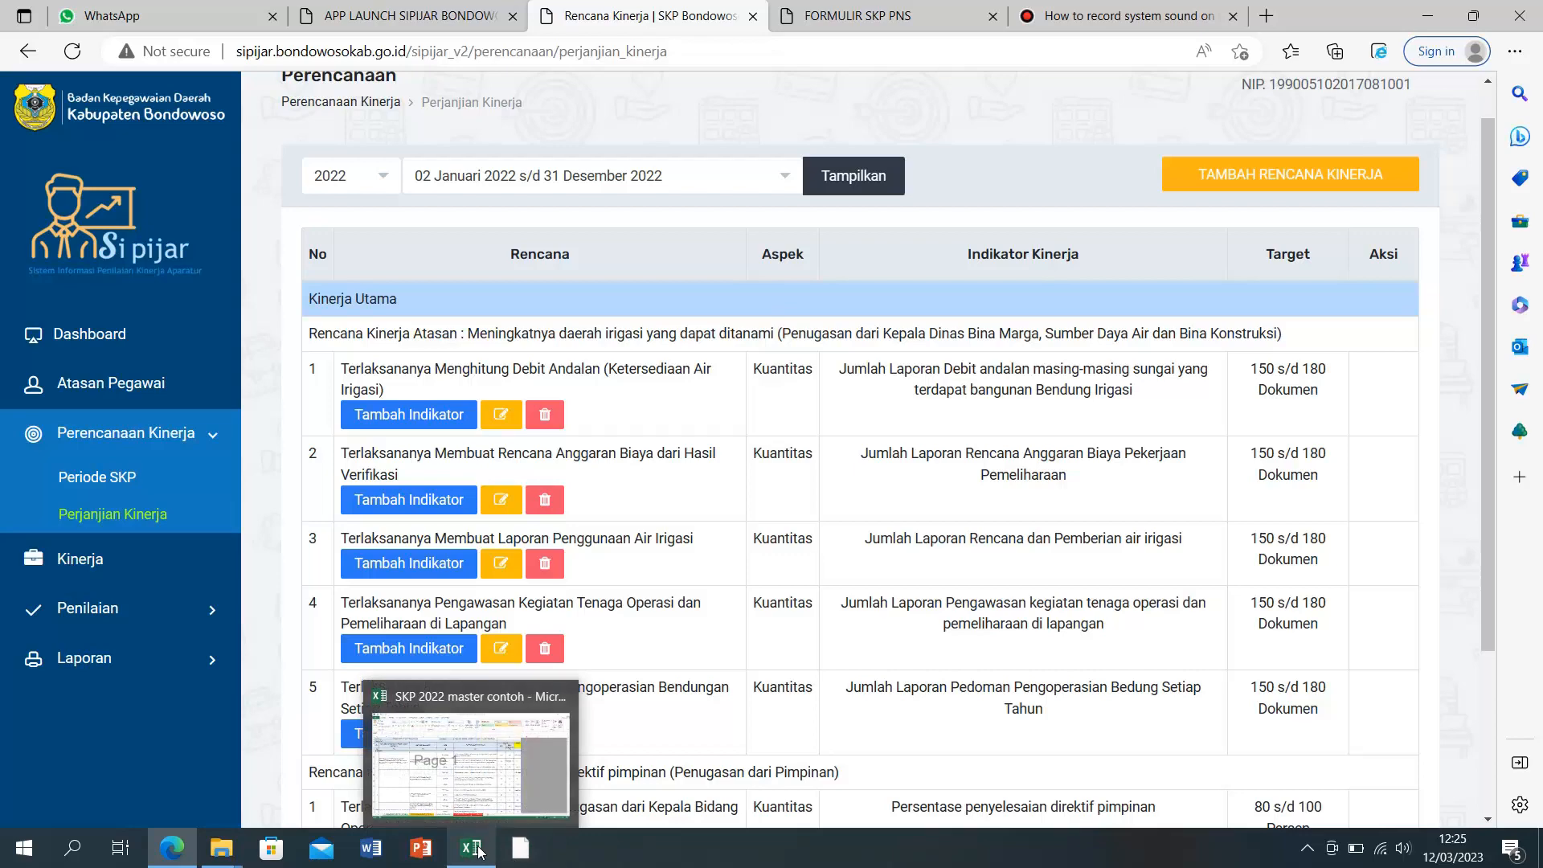
click(473, 854)
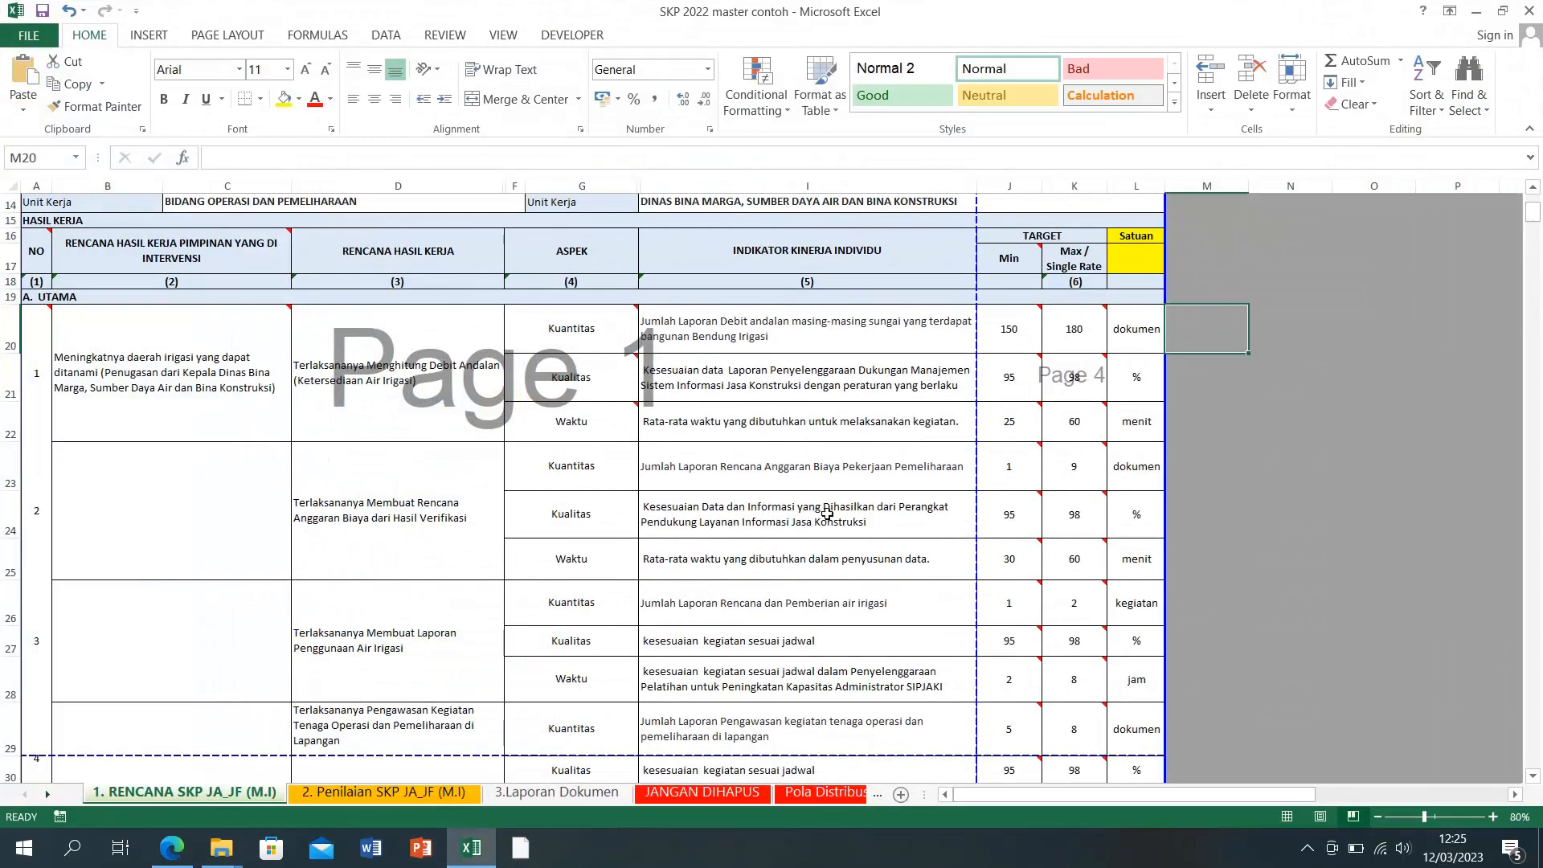
Step: Try entering targets in indicator 1's Waktu row, then undo the entry
click(1014, 428)
text(150)
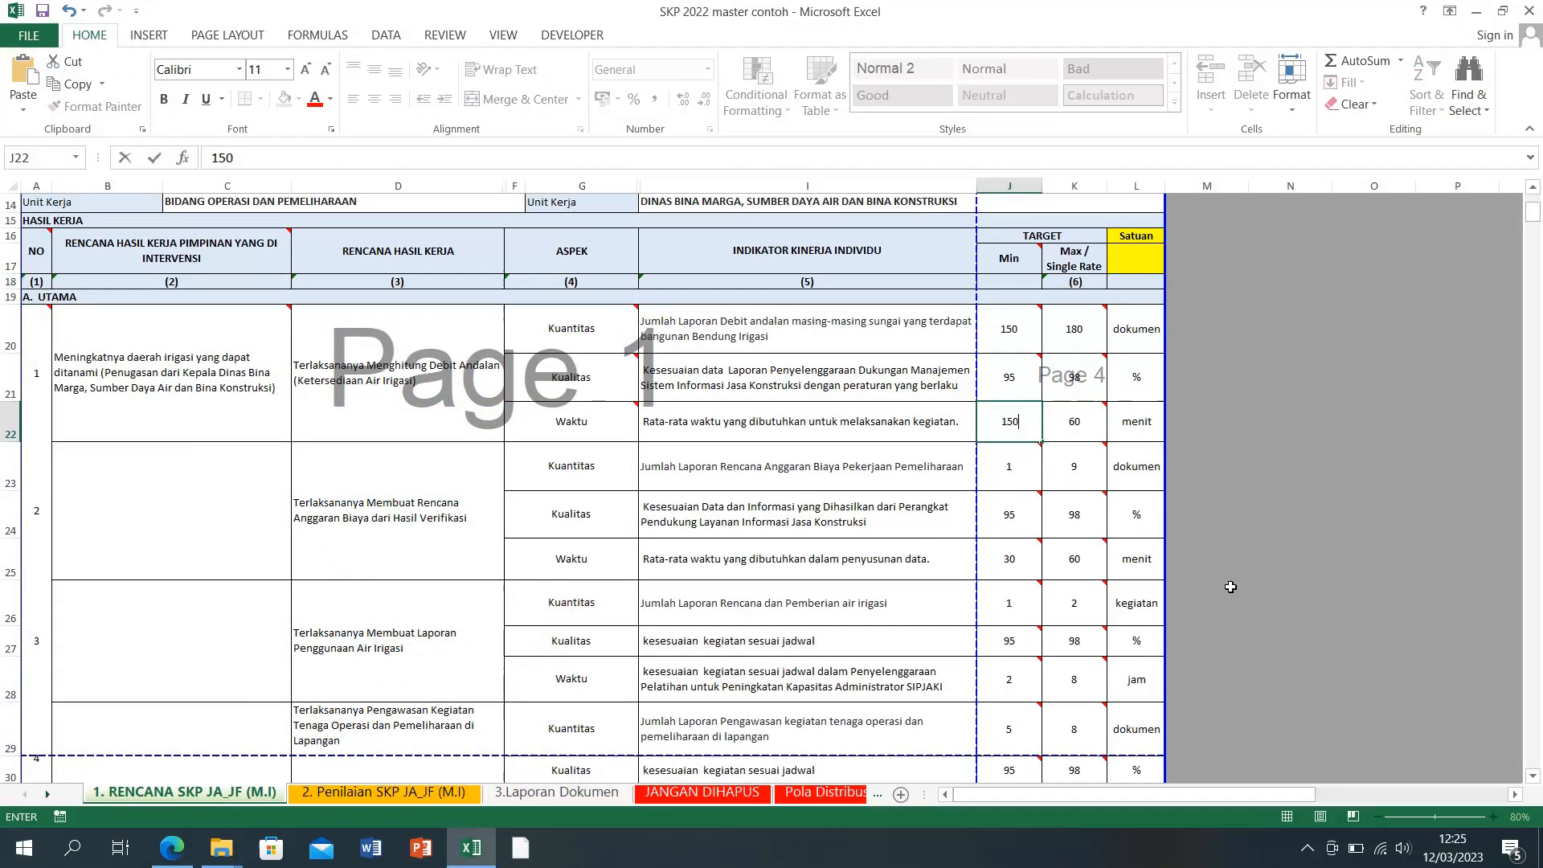
key(Tab)
text(180)
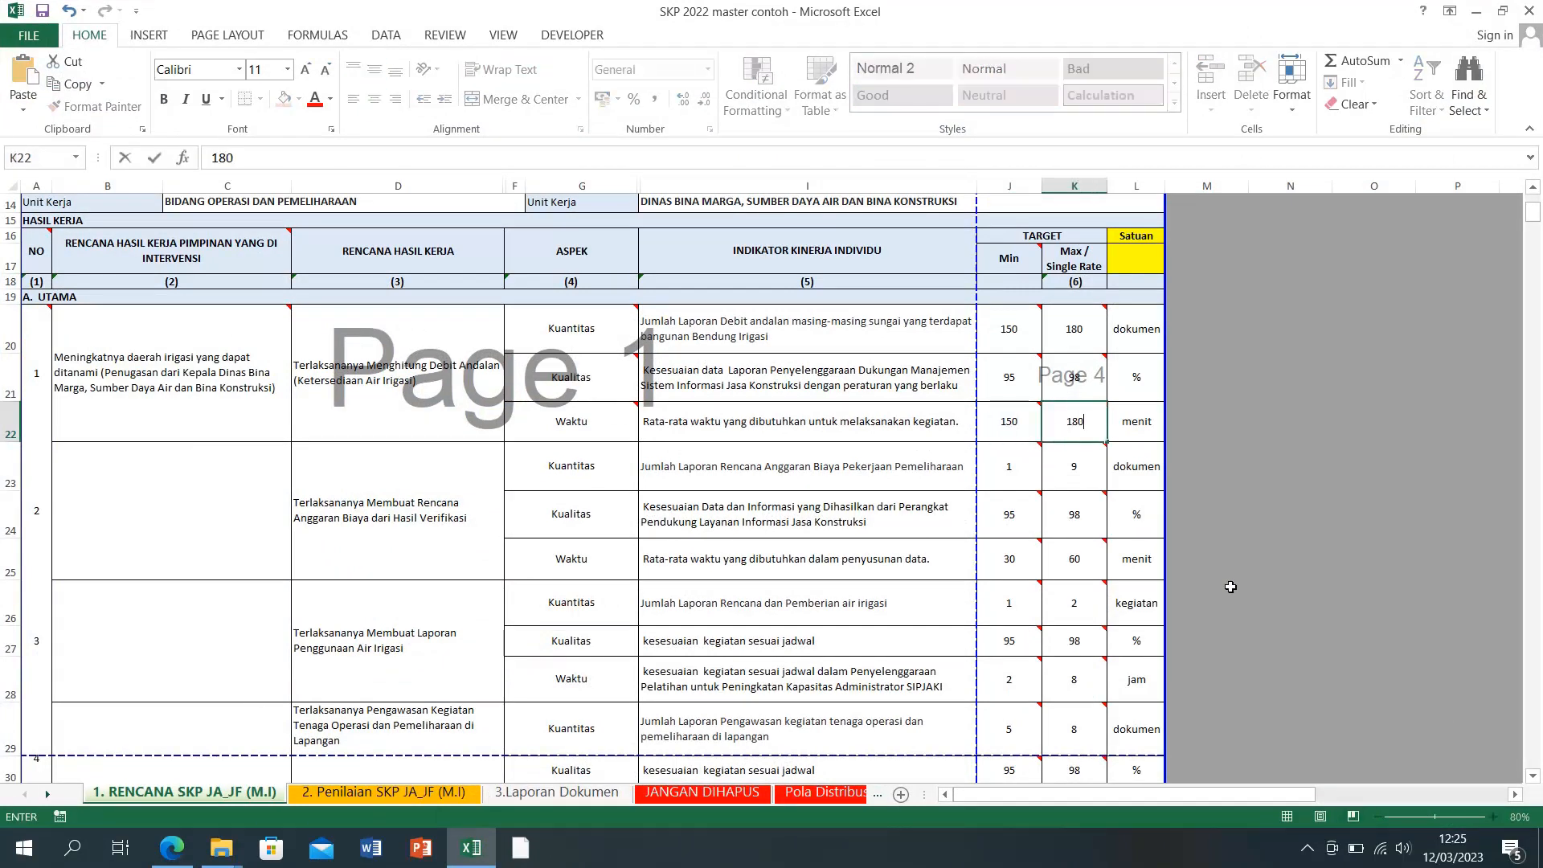
key(Return)
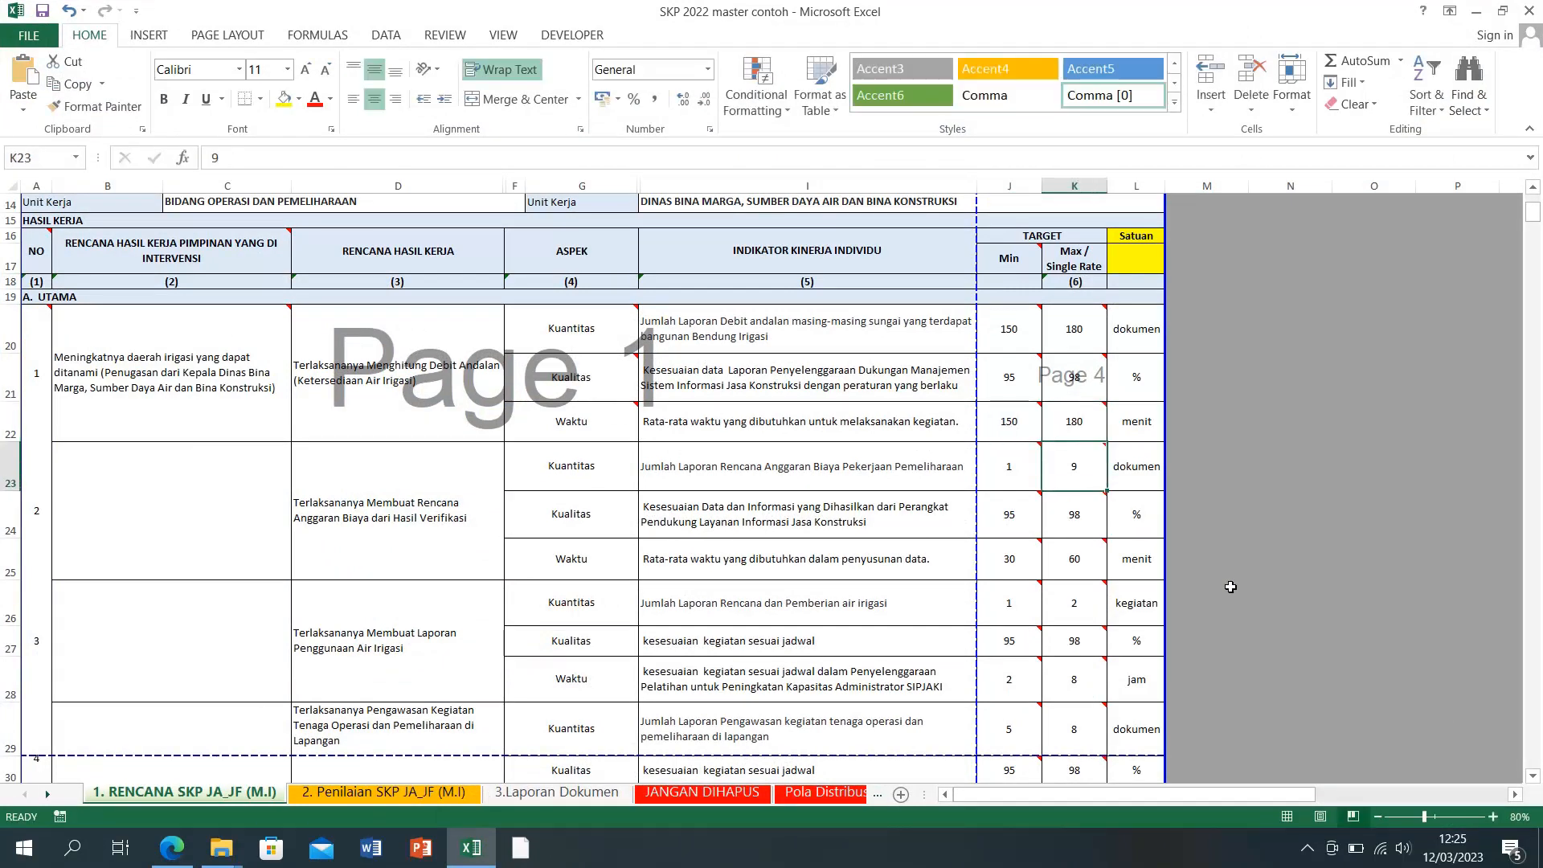
key(ctrl+z)
key(ctrl+z)
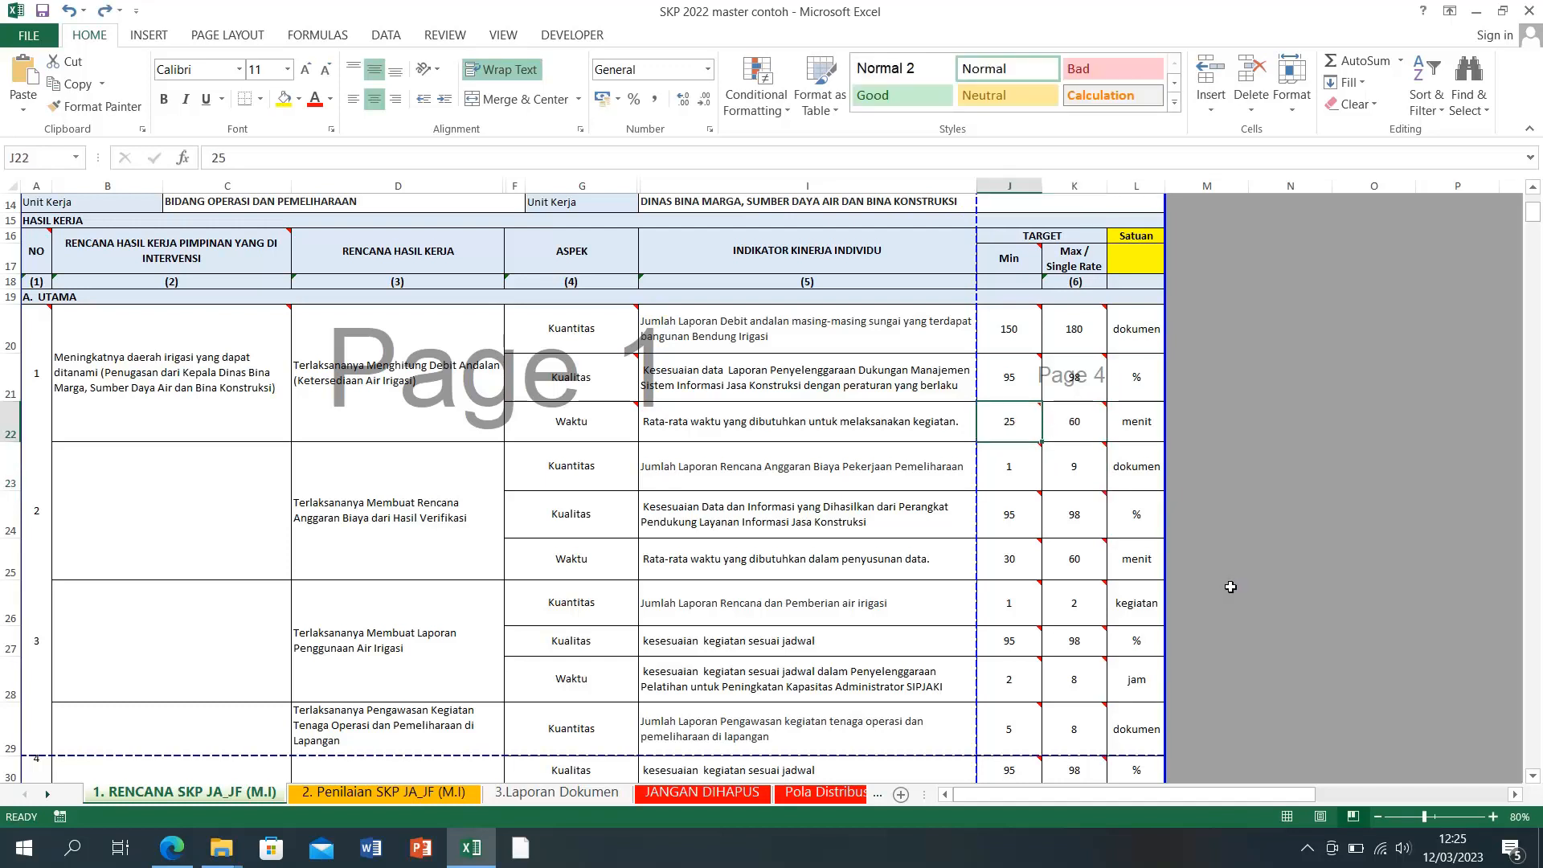
Step: Set Kuantitas targets for indicators 2 and 3 (rows 23, 26) to 150–180
click(1003, 467)
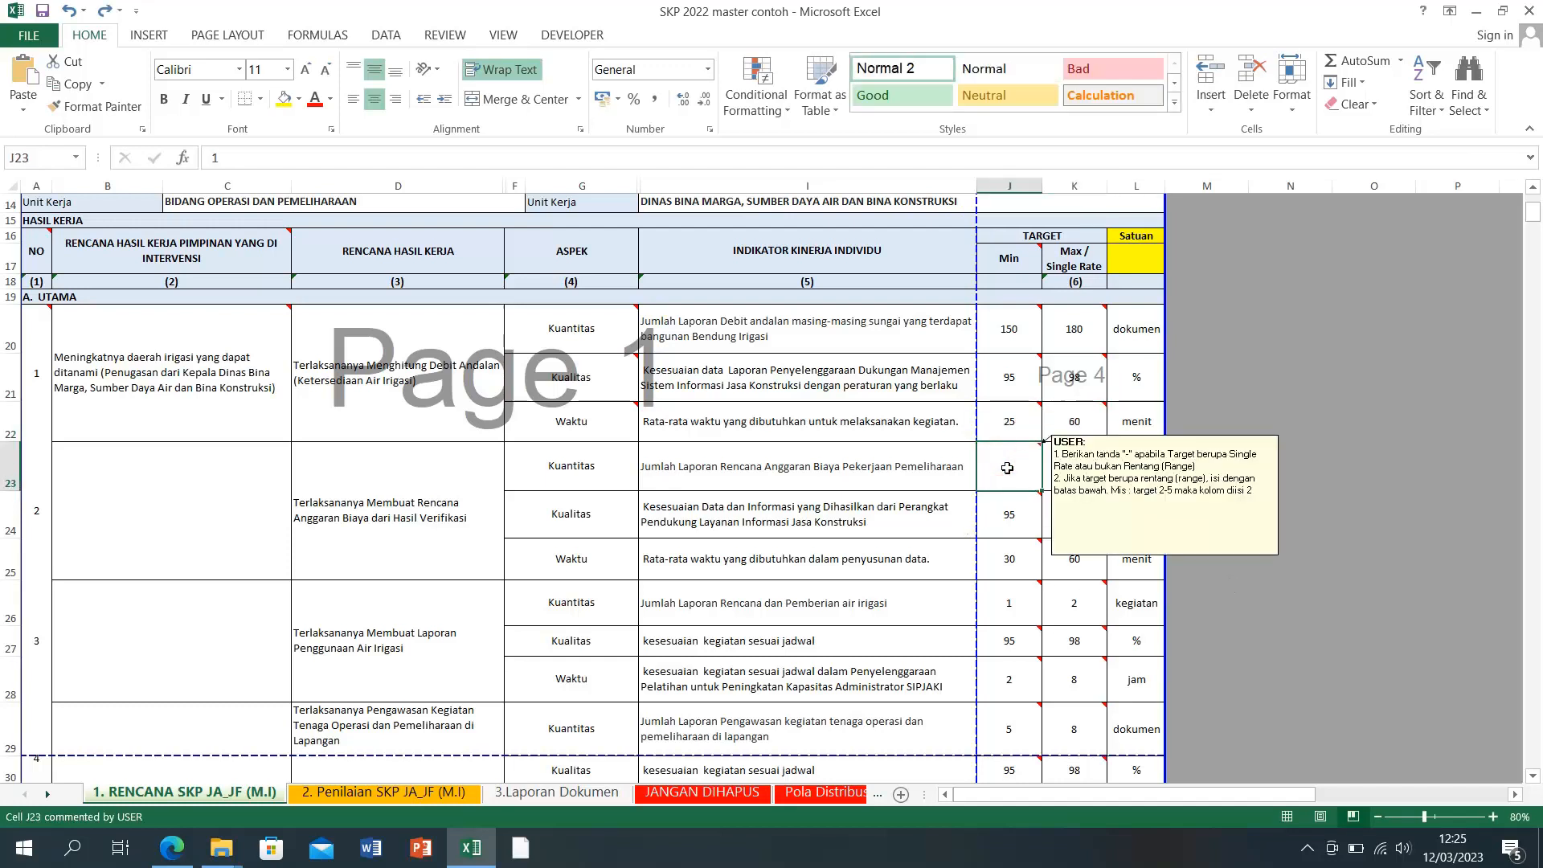
text(150)
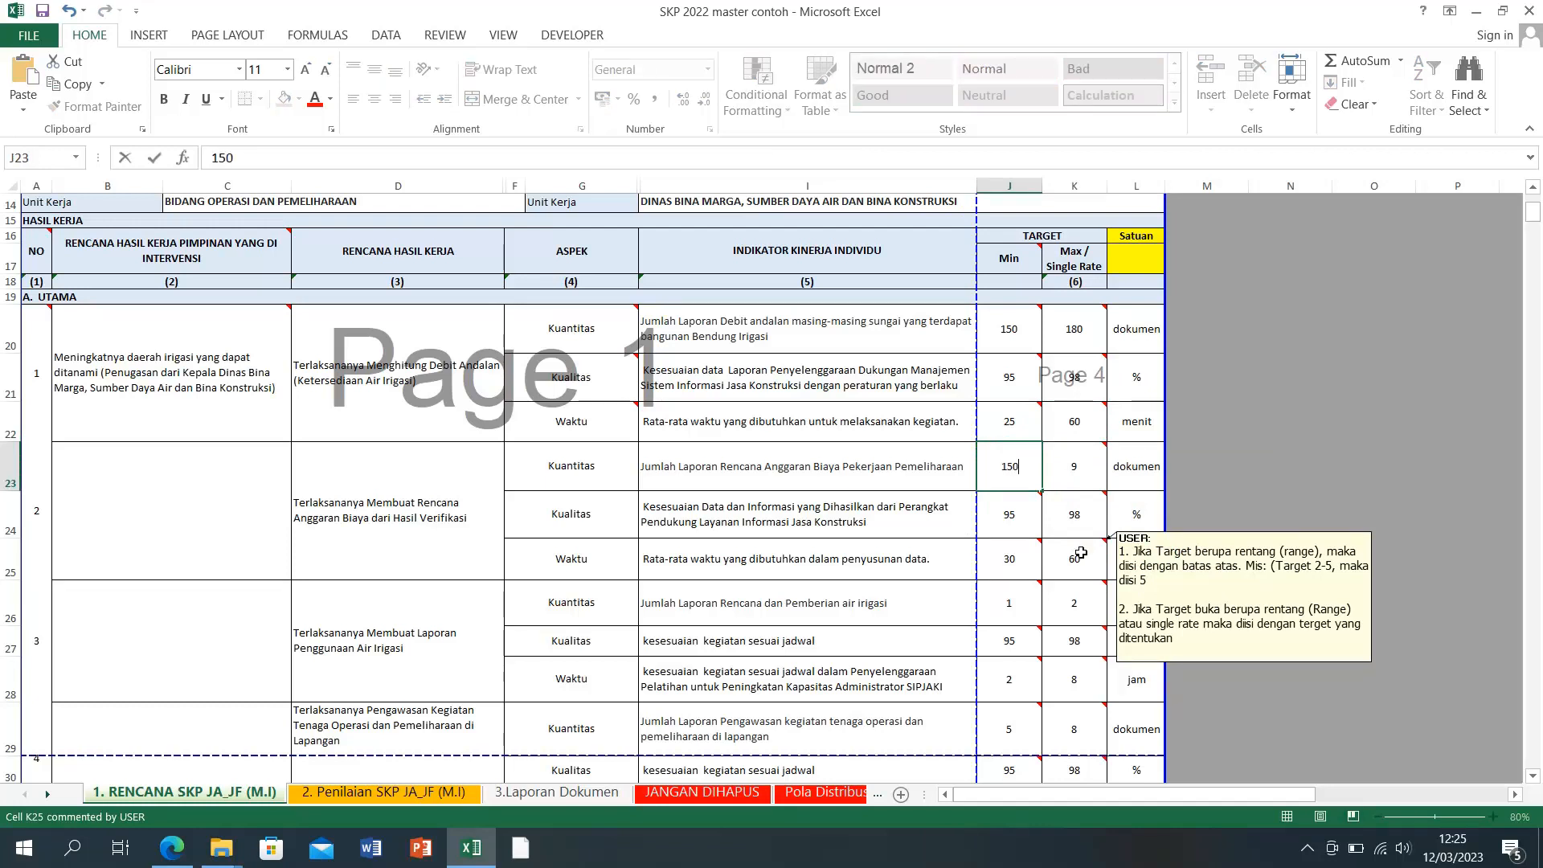
key(Tab)
text(18)
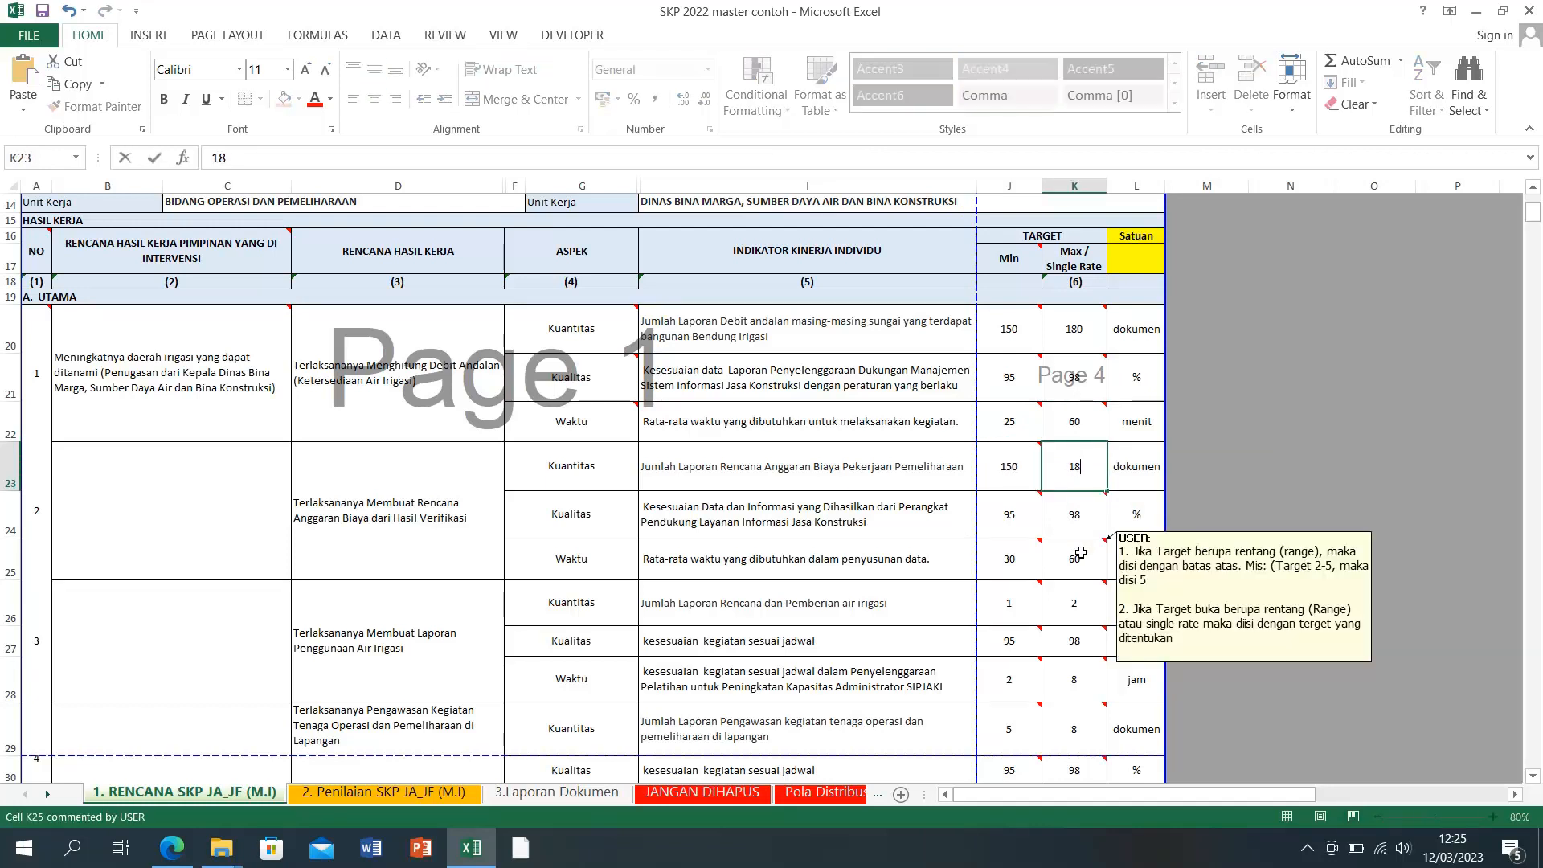
key(Return)
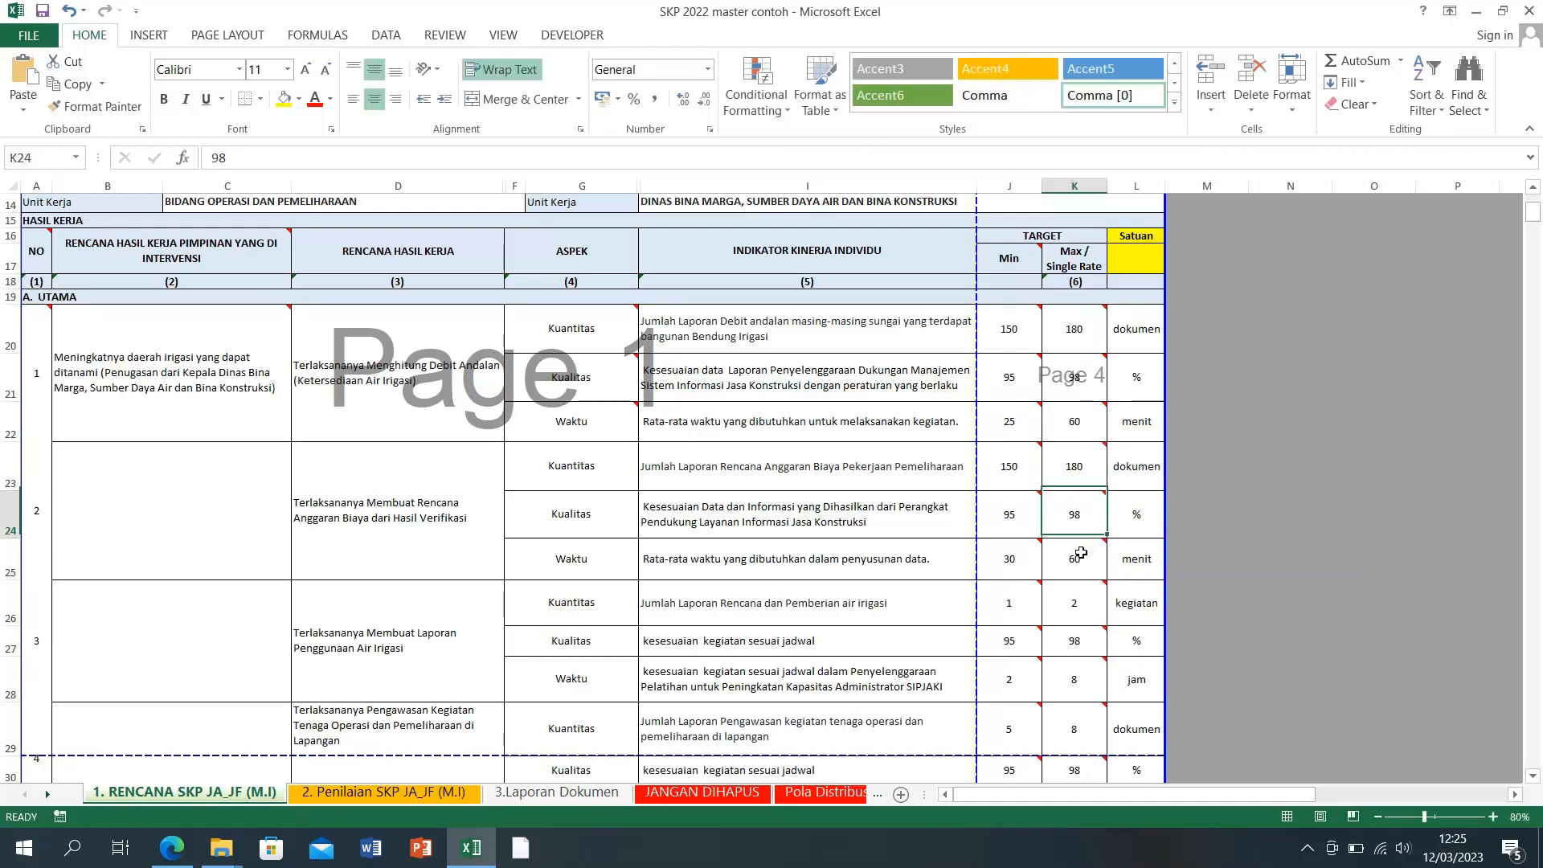
click(1007, 603)
text(150)
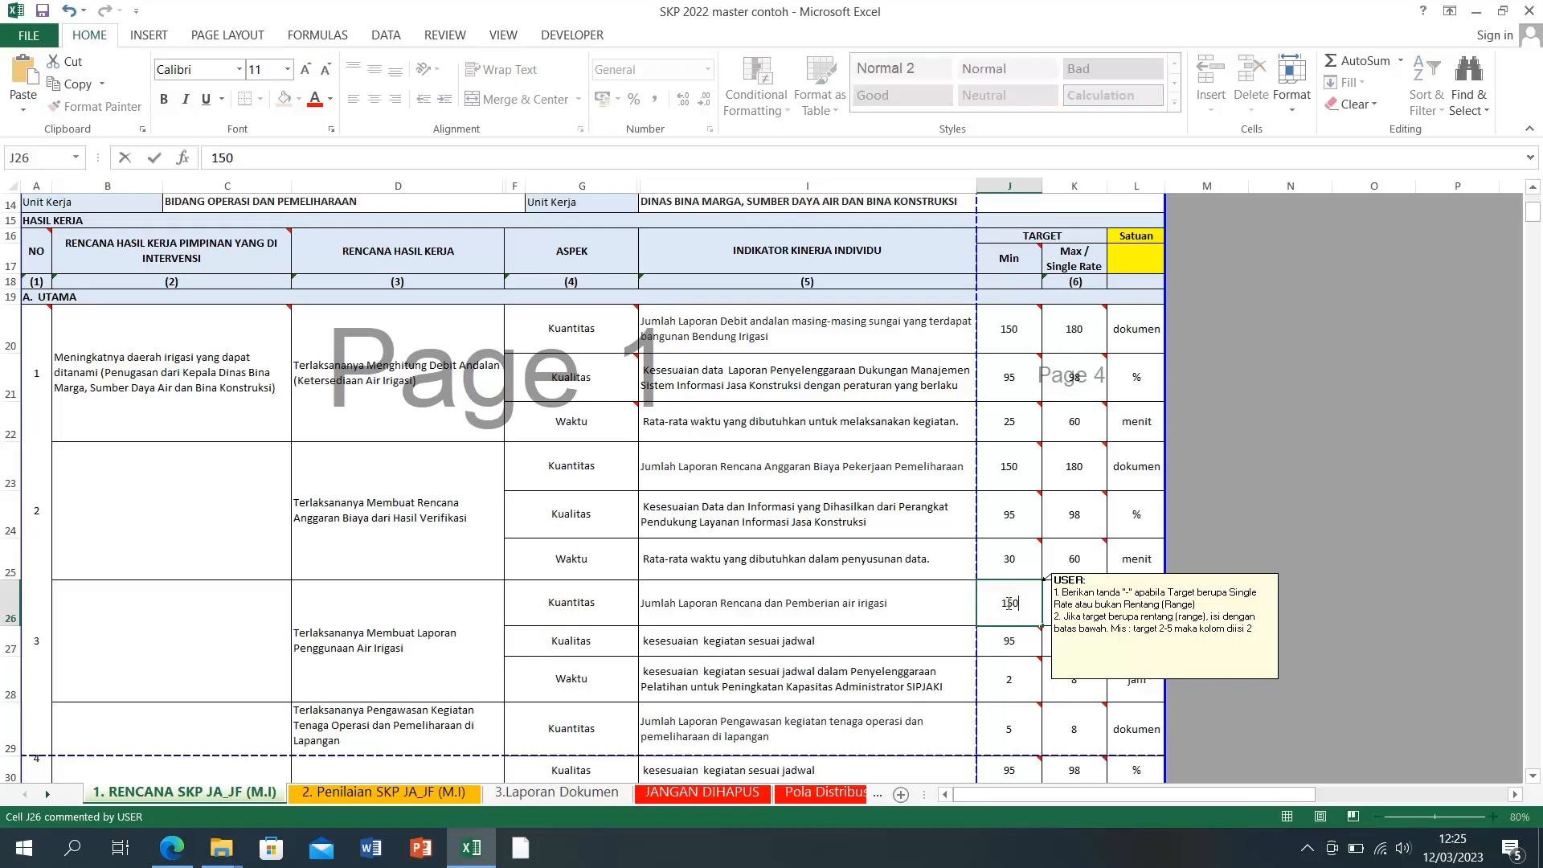
click(1073, 604)
text(180)
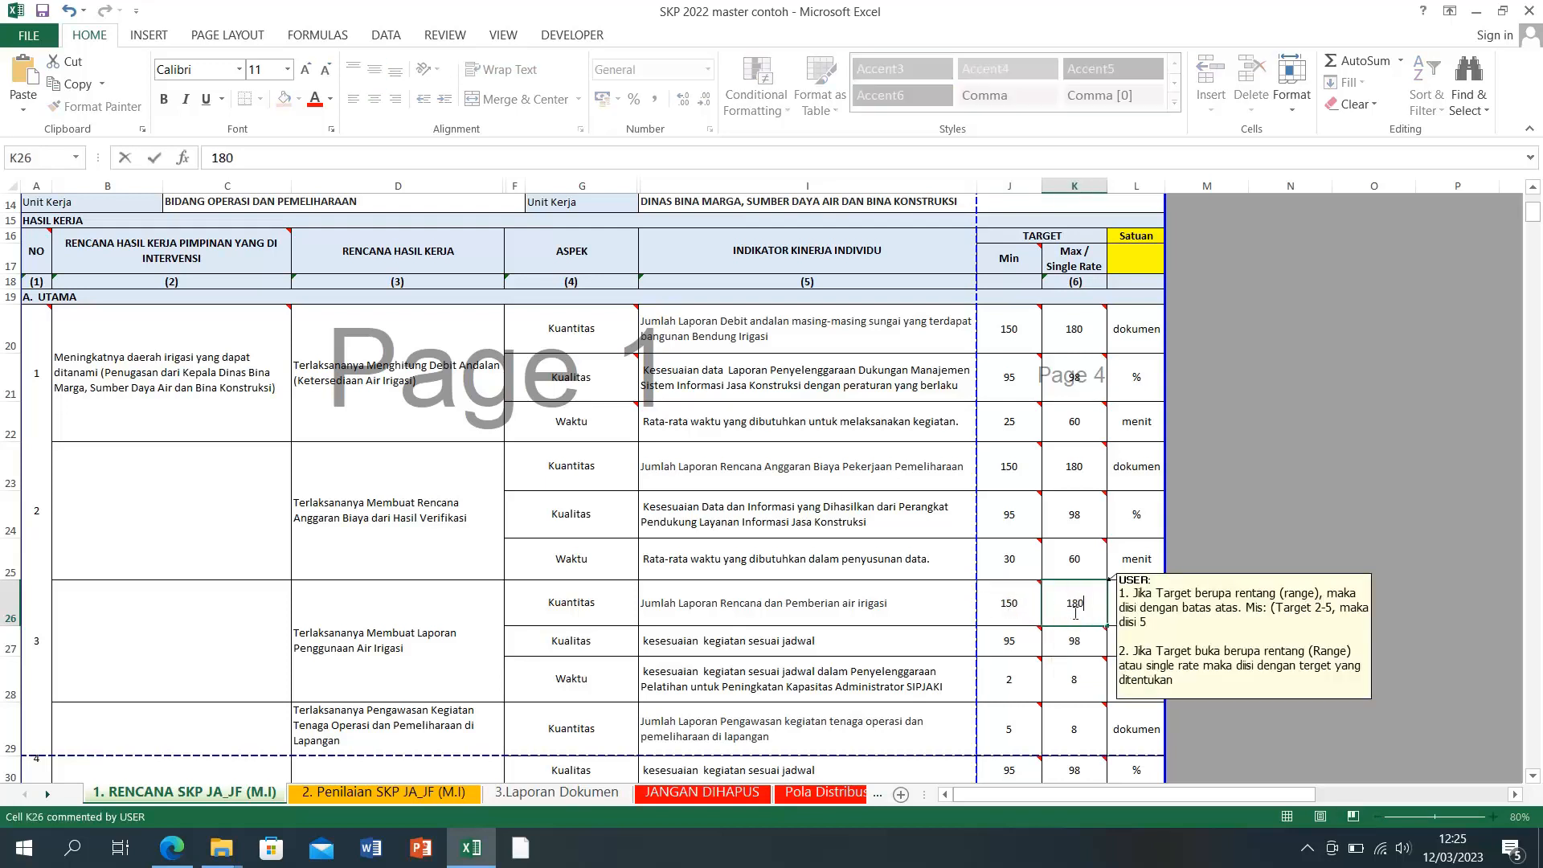
key(Return)
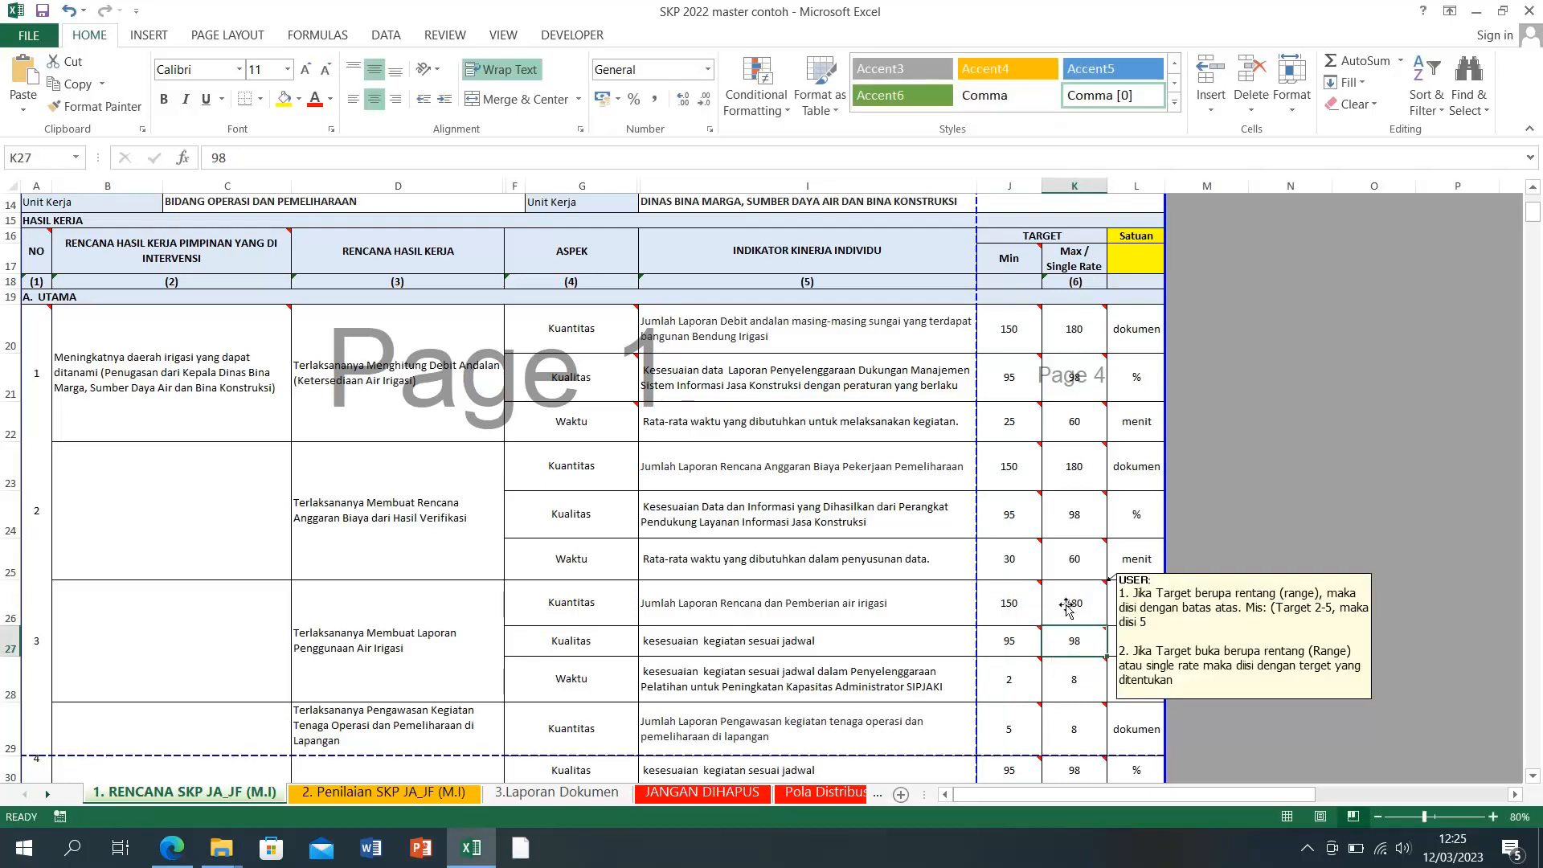
Step: Set Kuantitas targets for indicators 4 and 5 (rows 29, 32) to 150–180
scroll(1069, 608, down, 3)
scroll(1066, 608, down, 1)
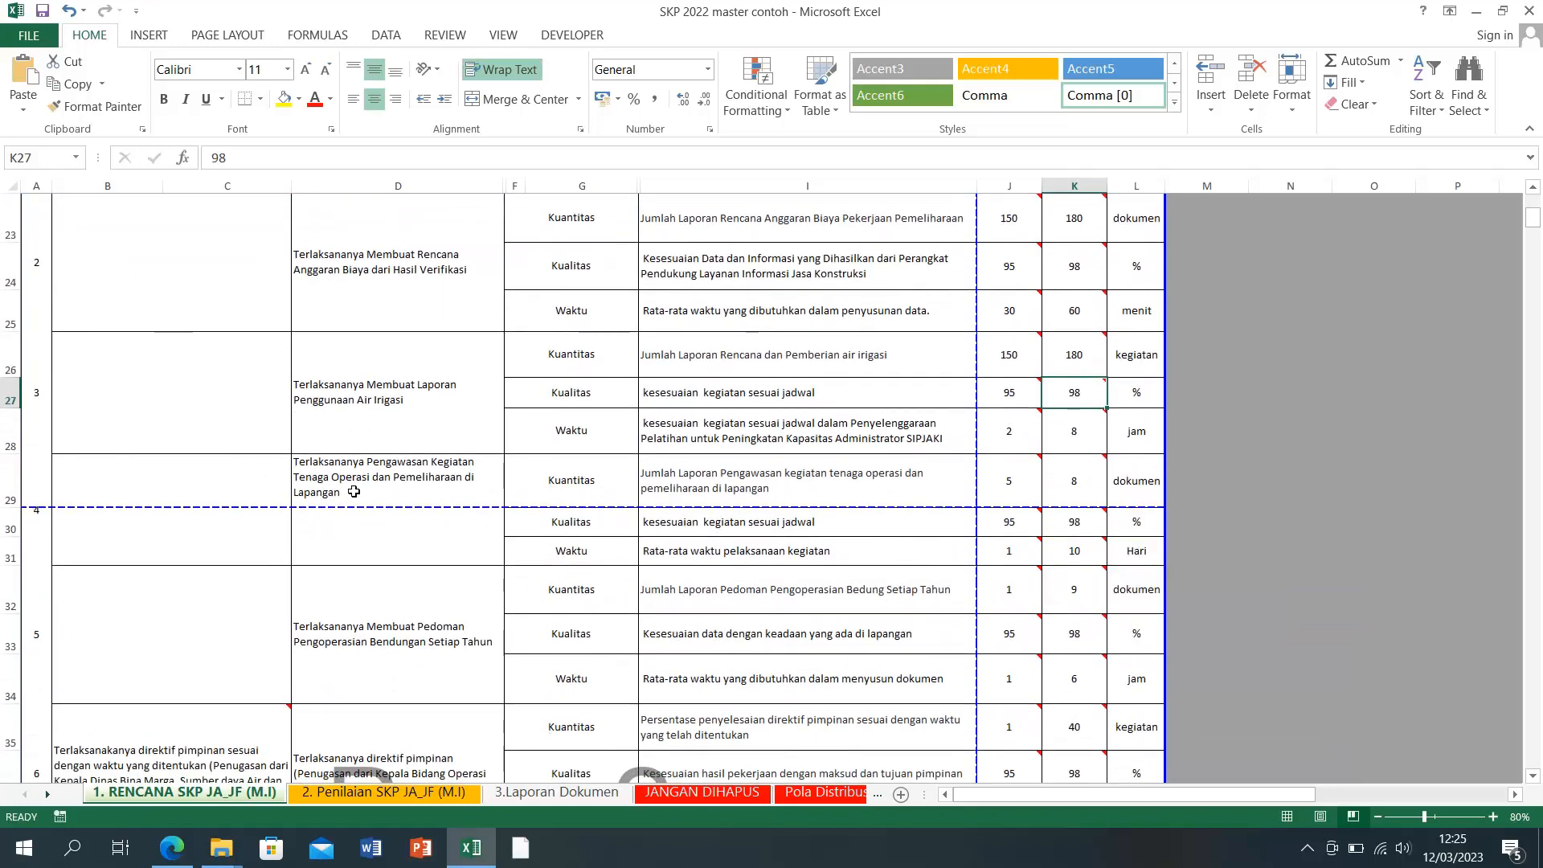
click(1014, 488)
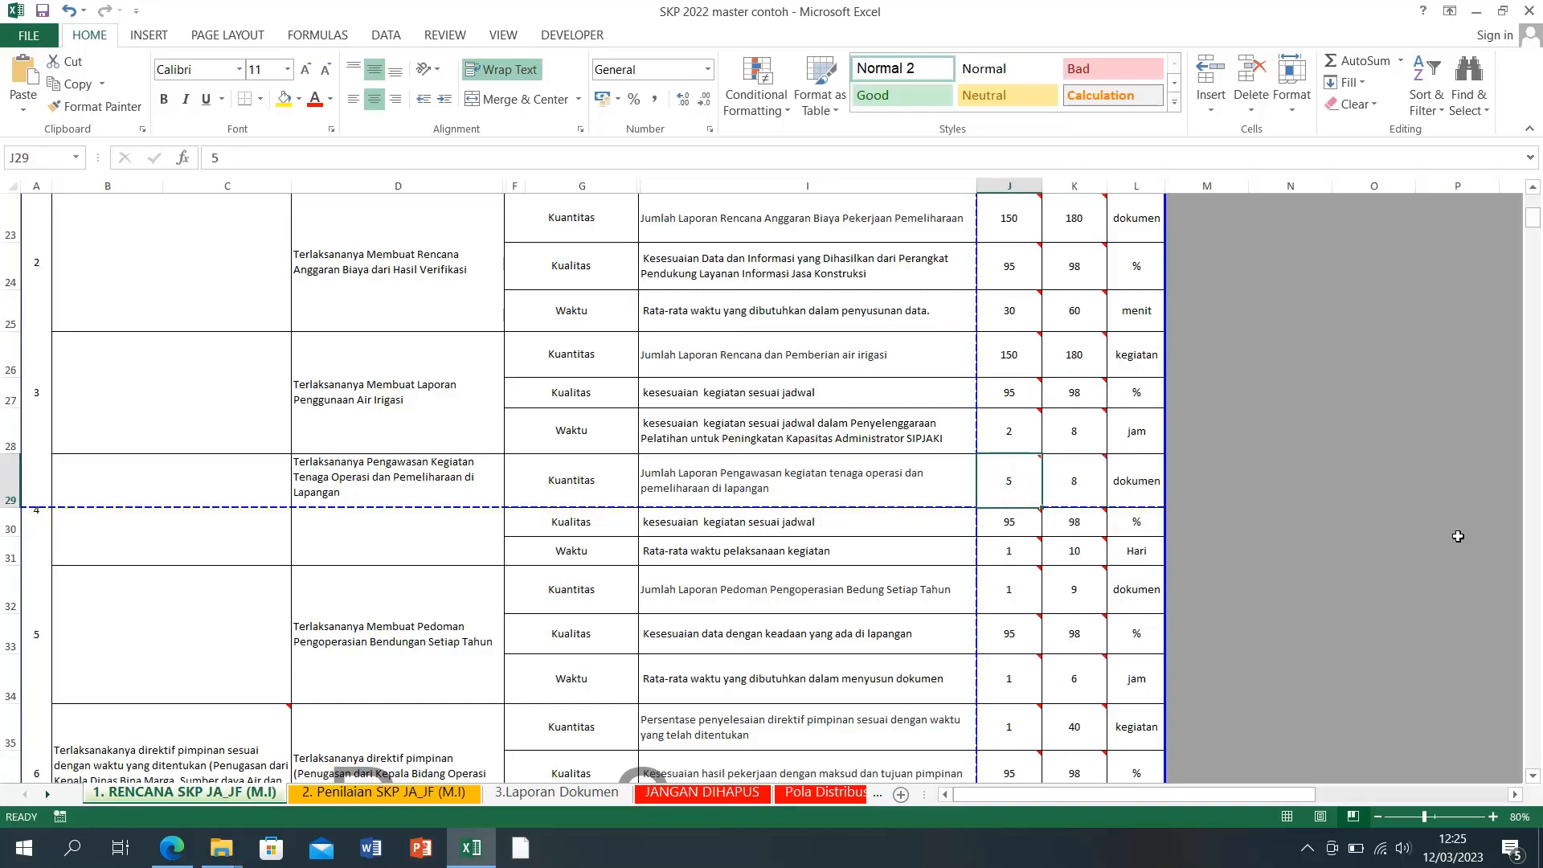
text(150)
key(Tab)
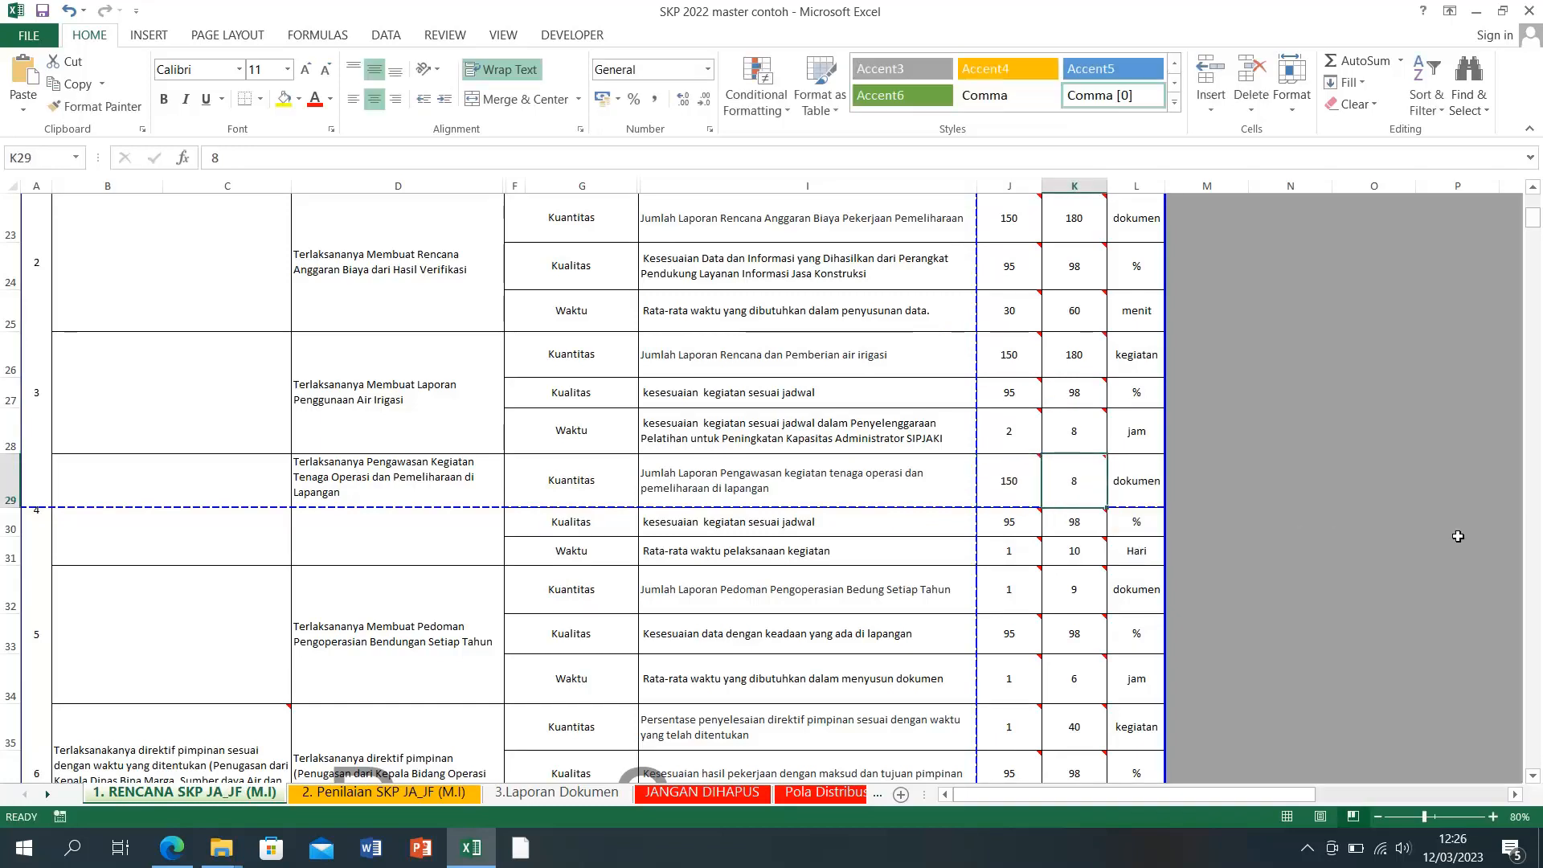
text(180)
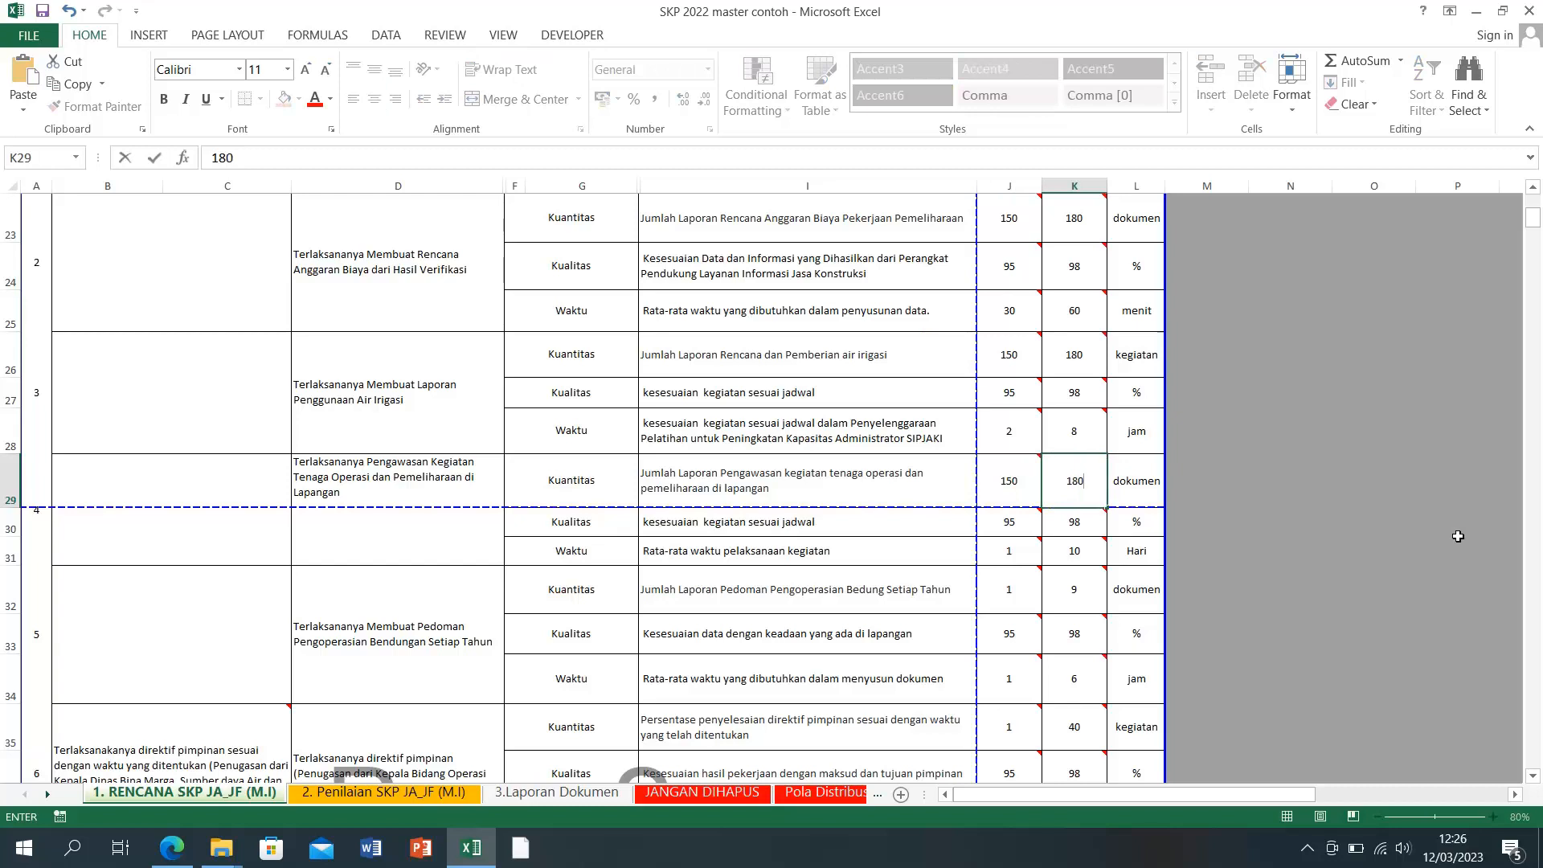
key(Down)
click(1024, 597)
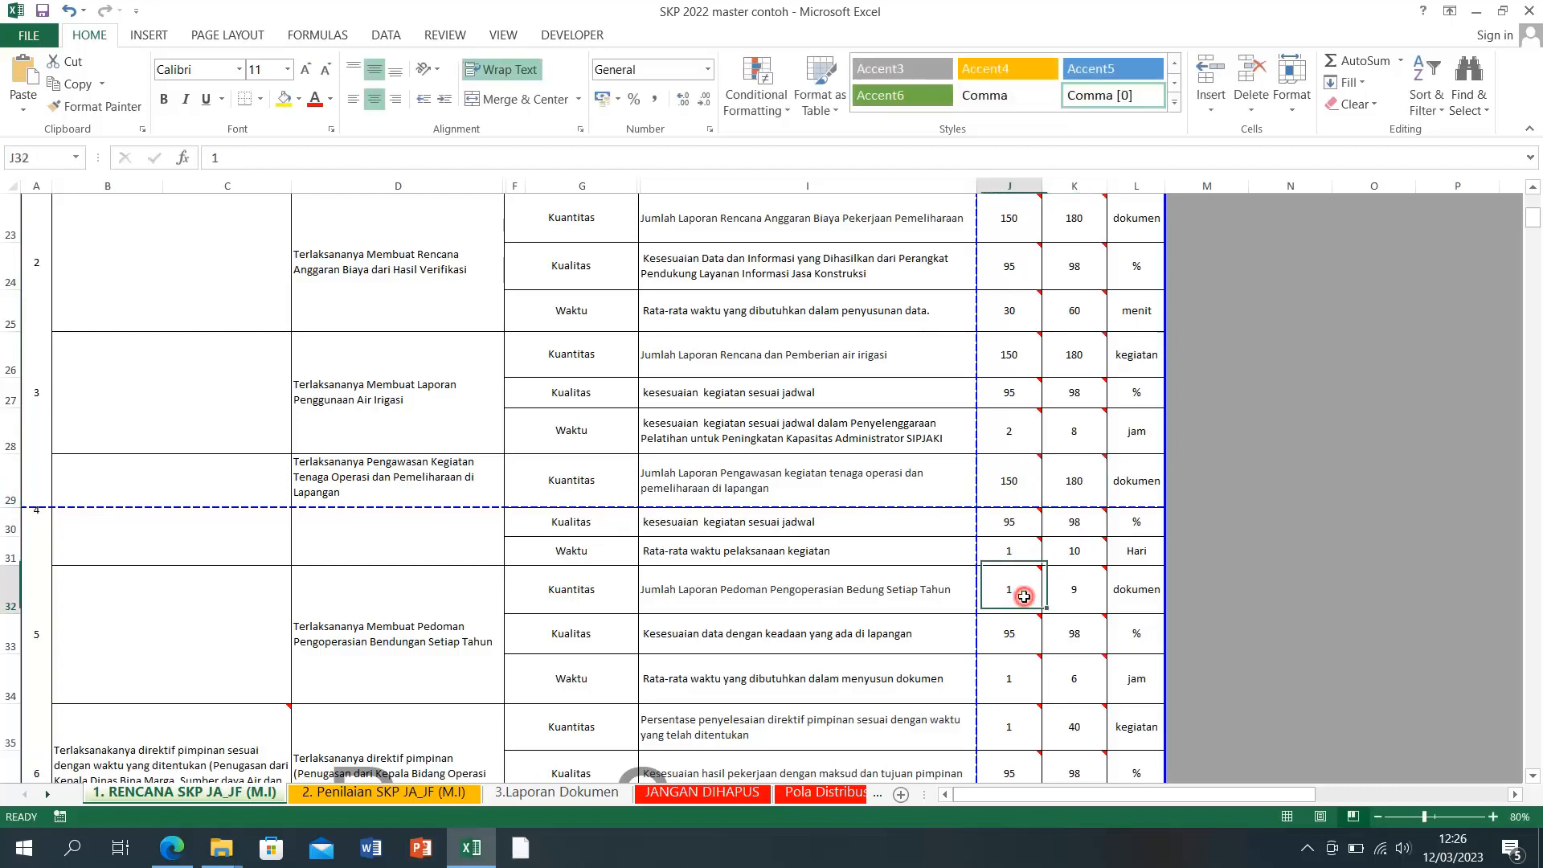
text(150)
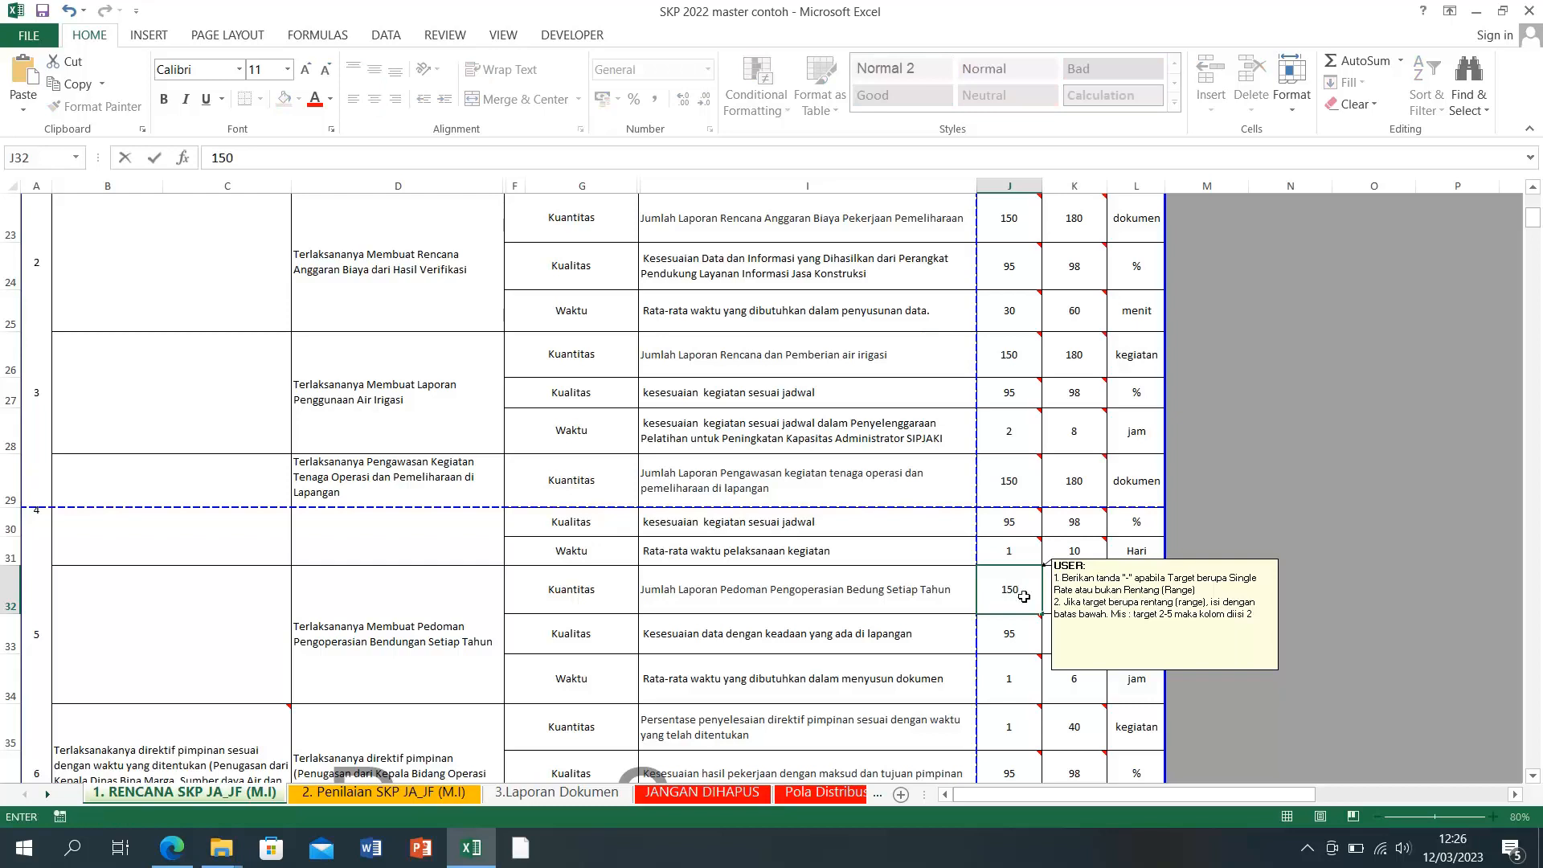
key(Tab)
text(18)
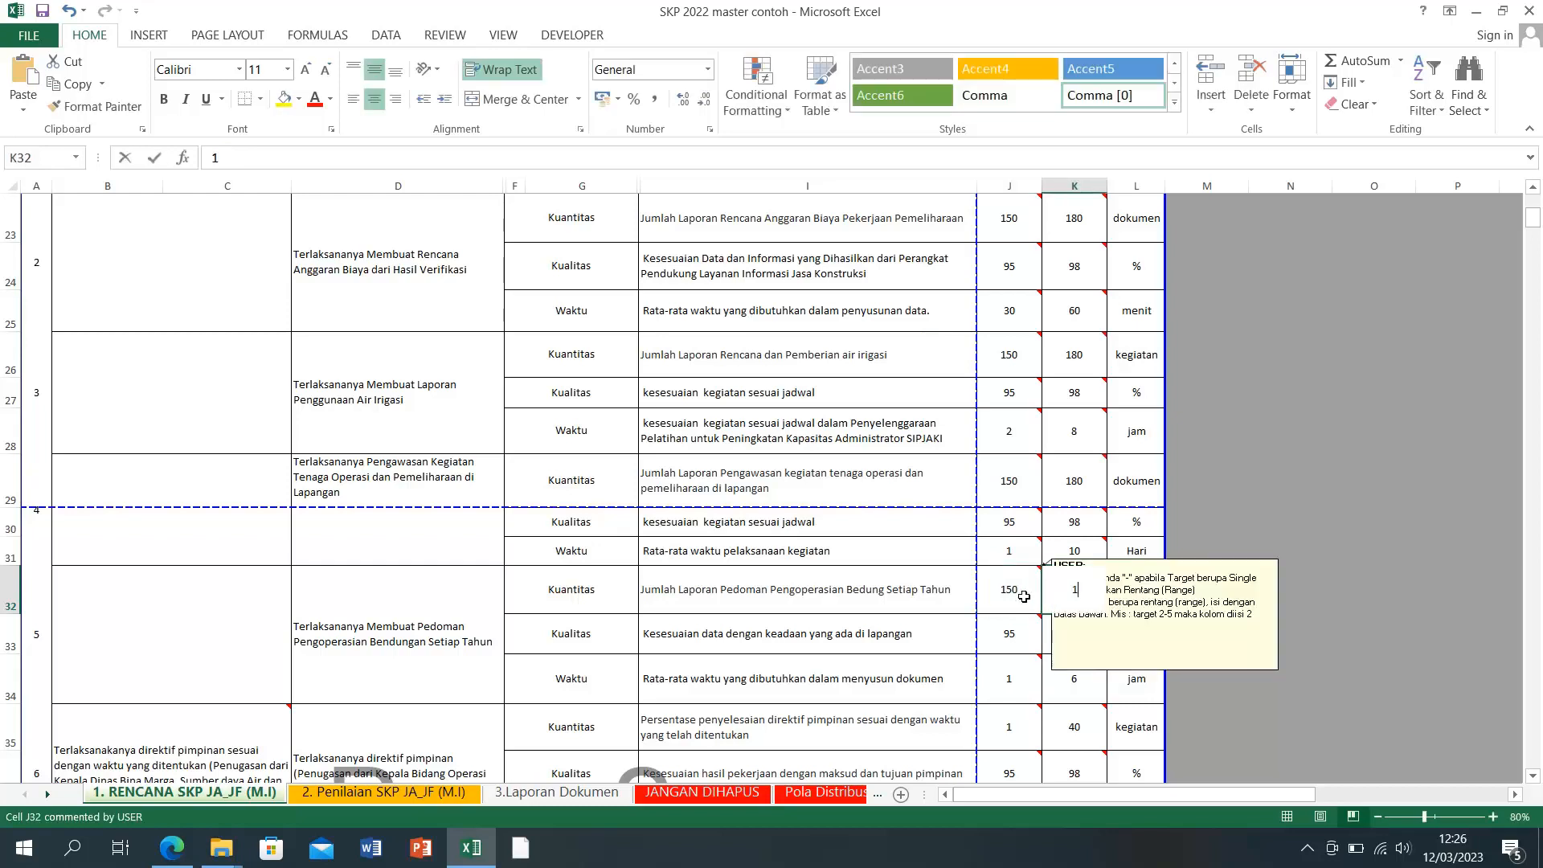
key(Return)
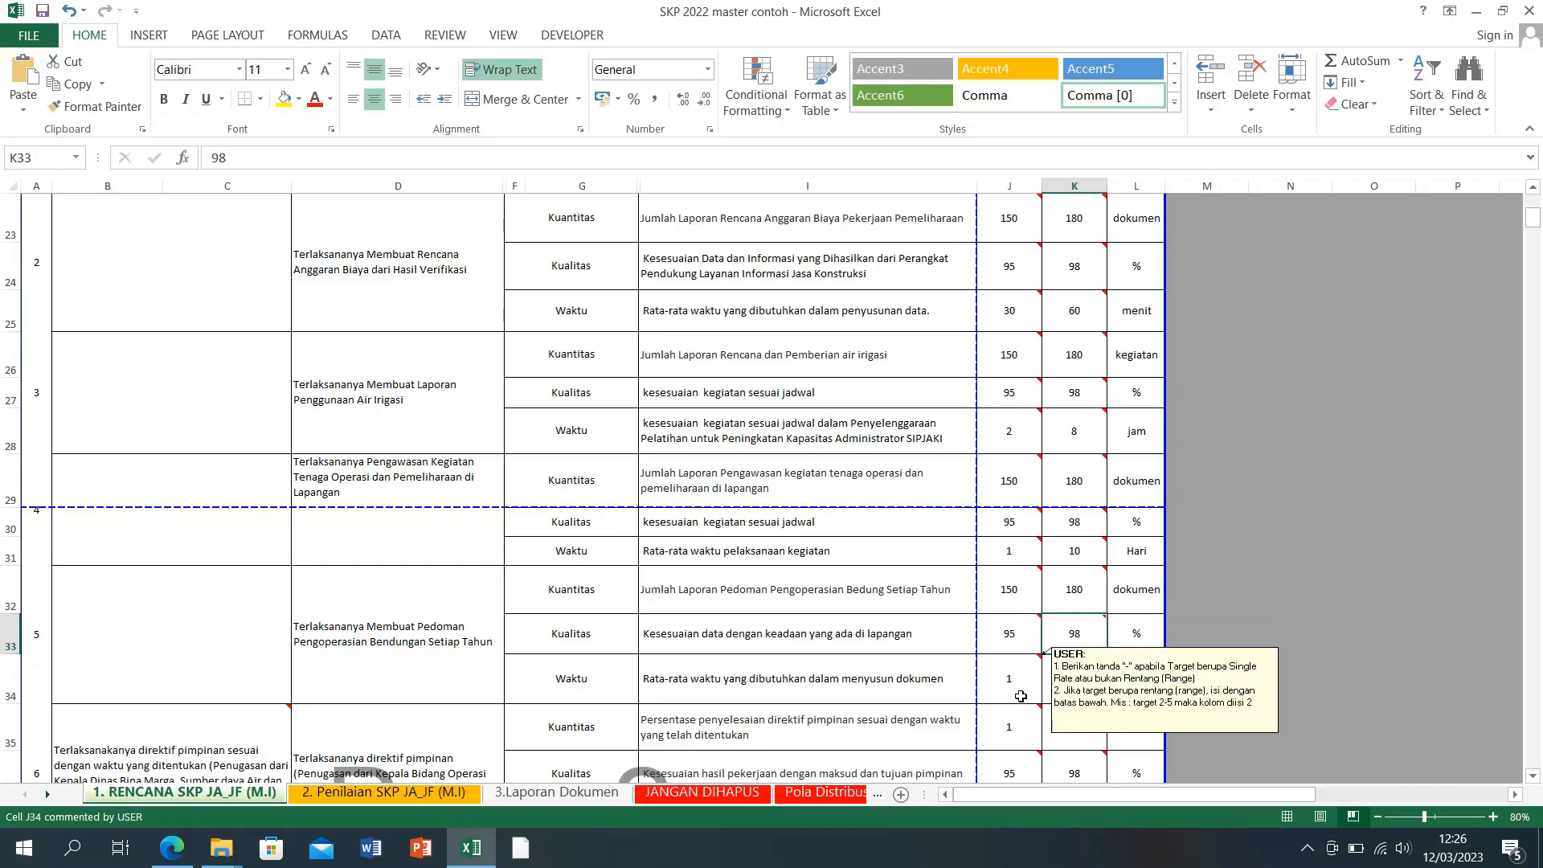
scroll(1011, 693, down, 1)
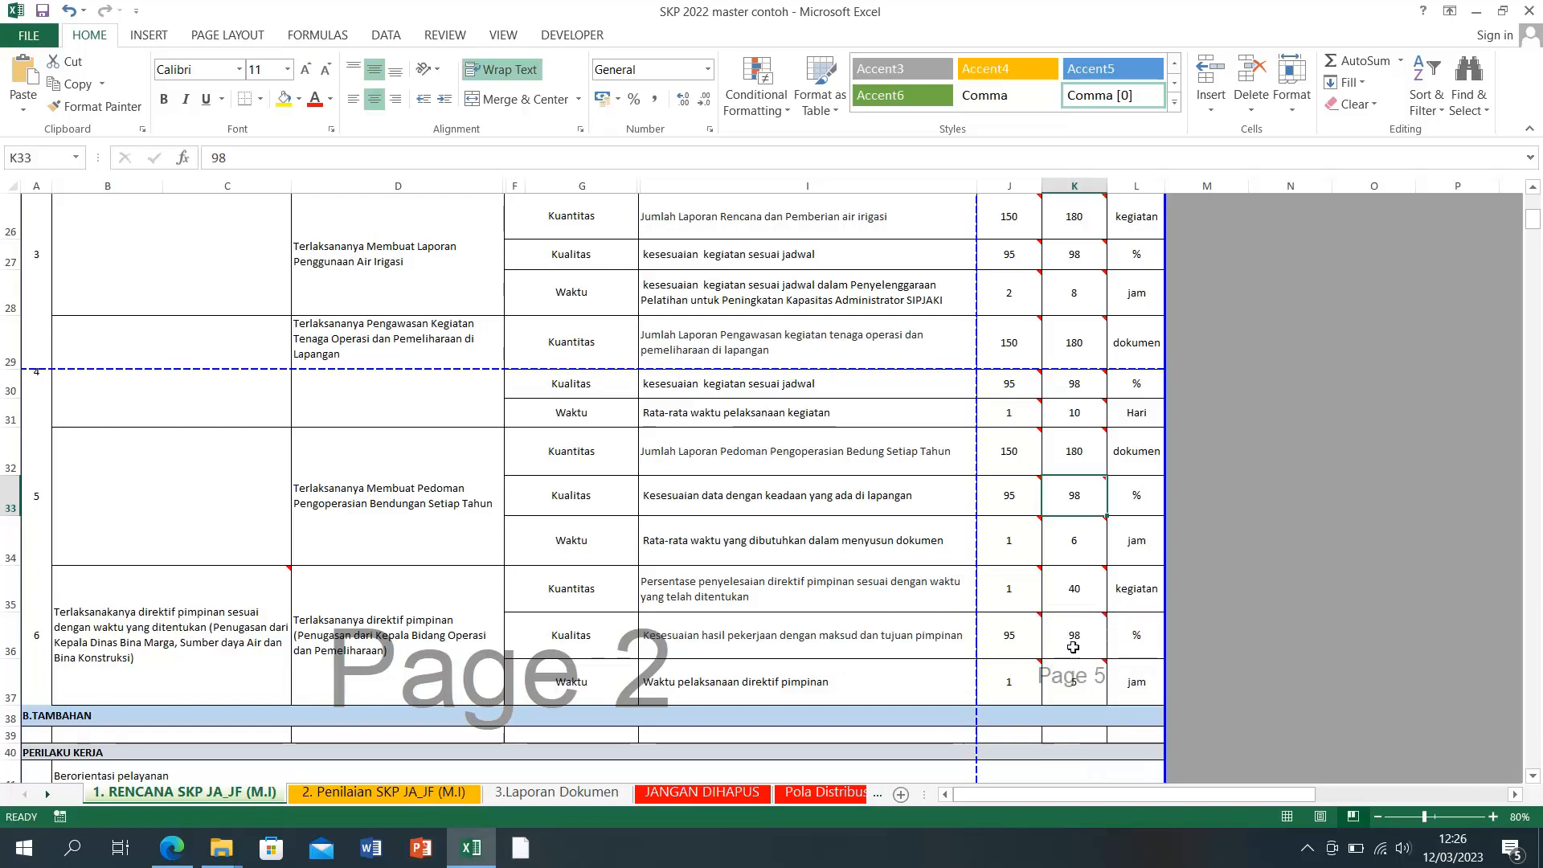
Step: Set indicator 6's Kuantitas Max target in K35 to 24
click(1010, 604)
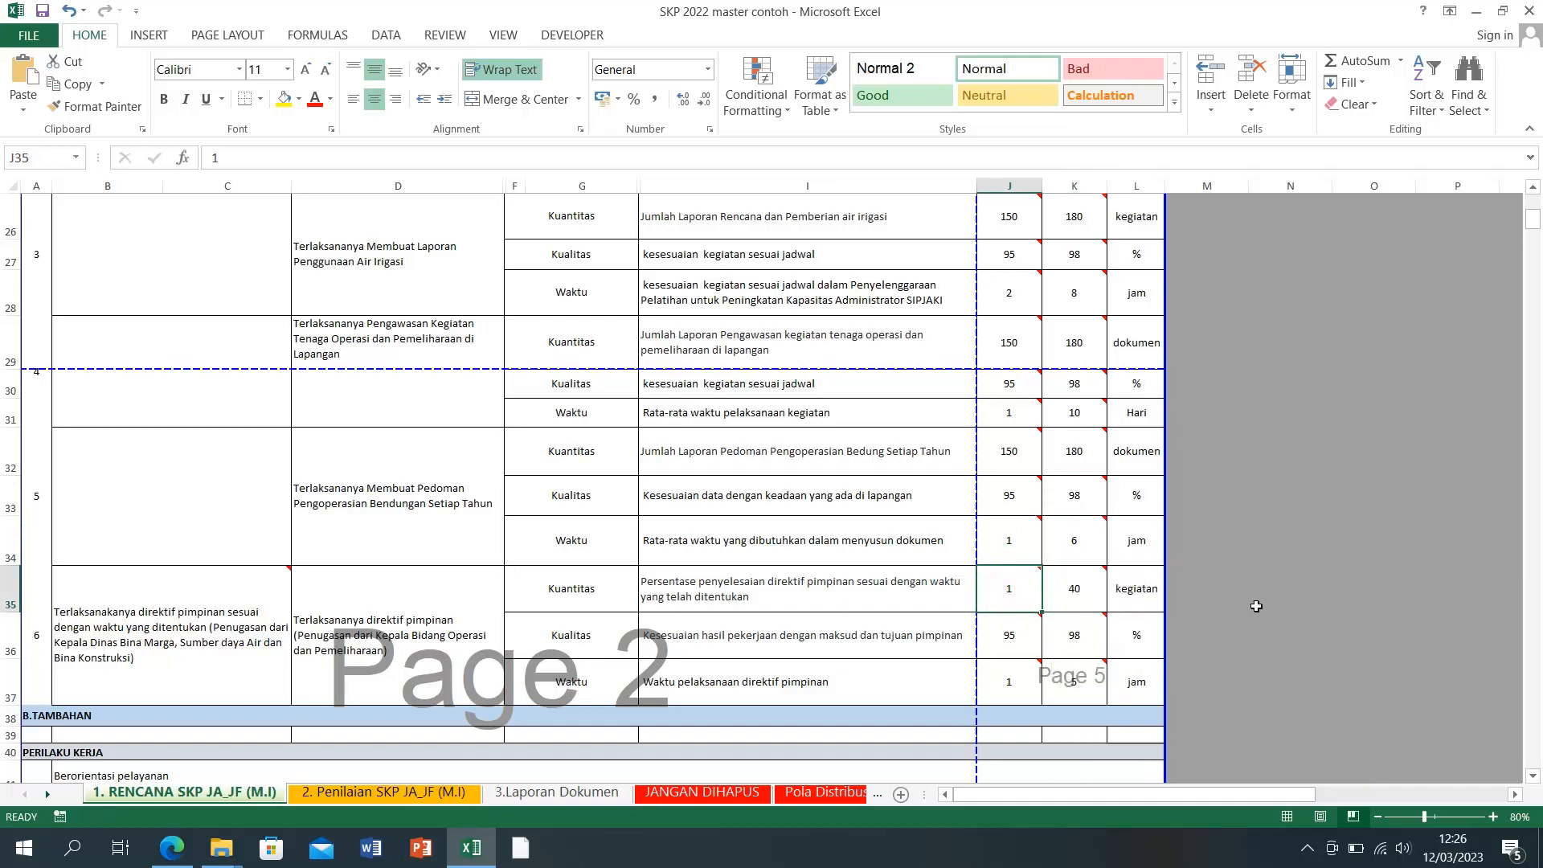
click(1079, 596)
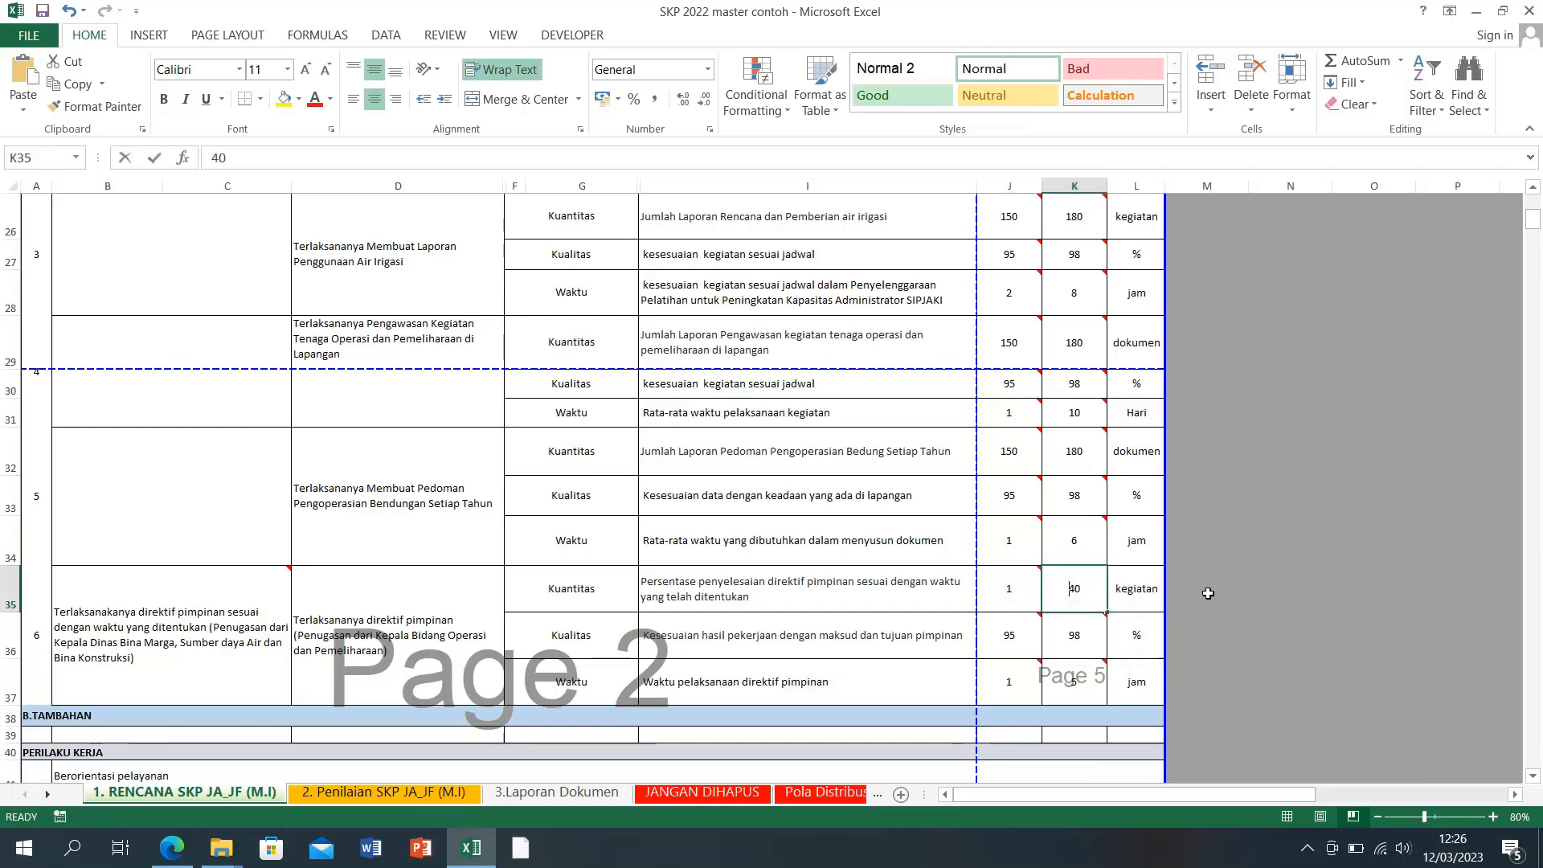
text(24)
key(Return)
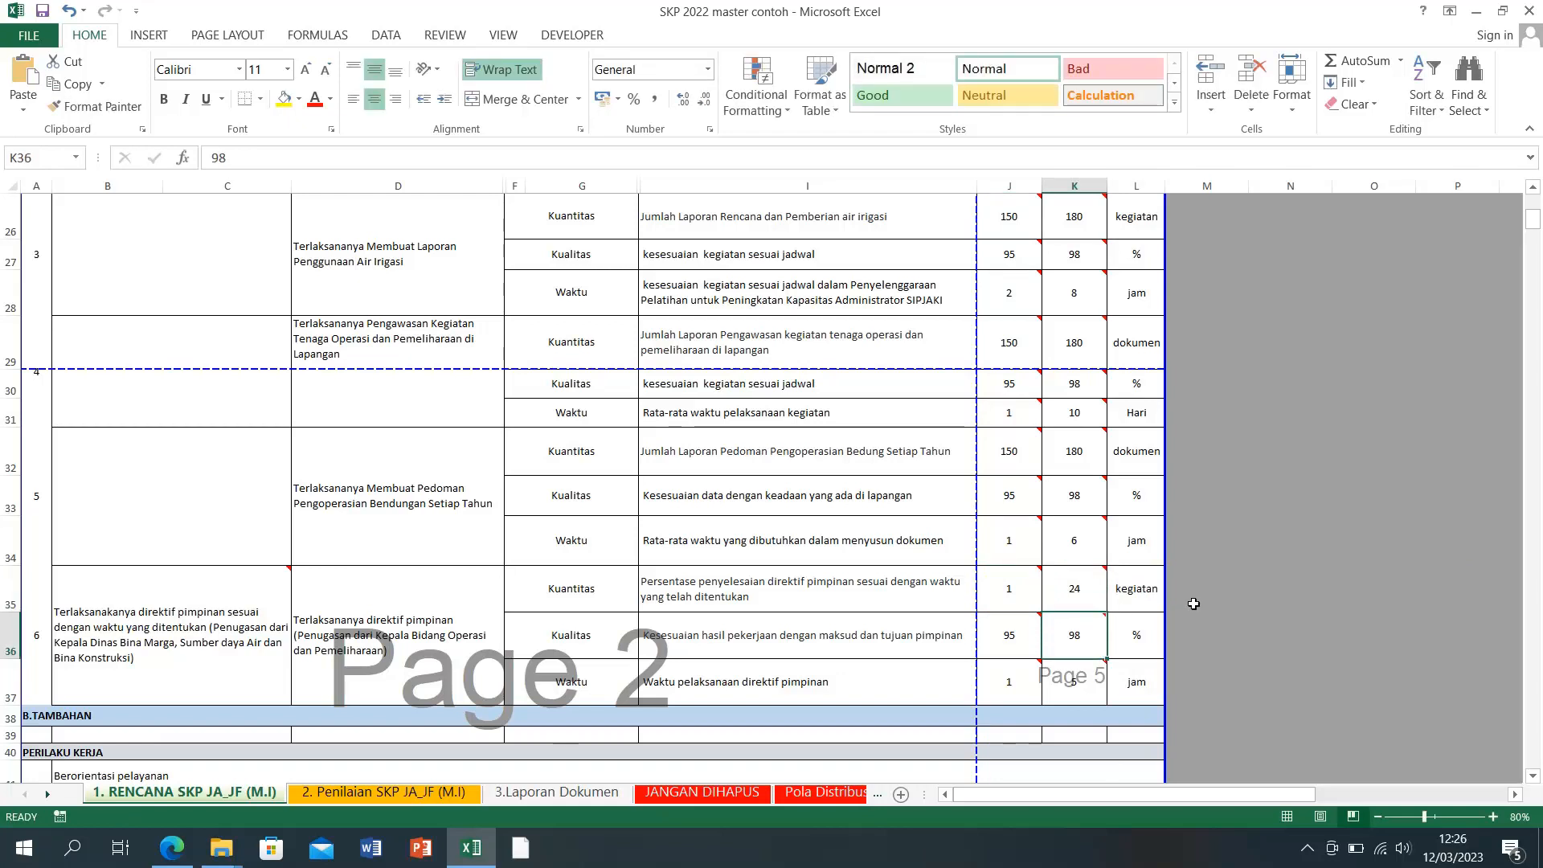
Step: Recheck indicator 6's Kuantitas targets in J35 and K35, dismissing the comment notes
mouse_move(1026, 595)
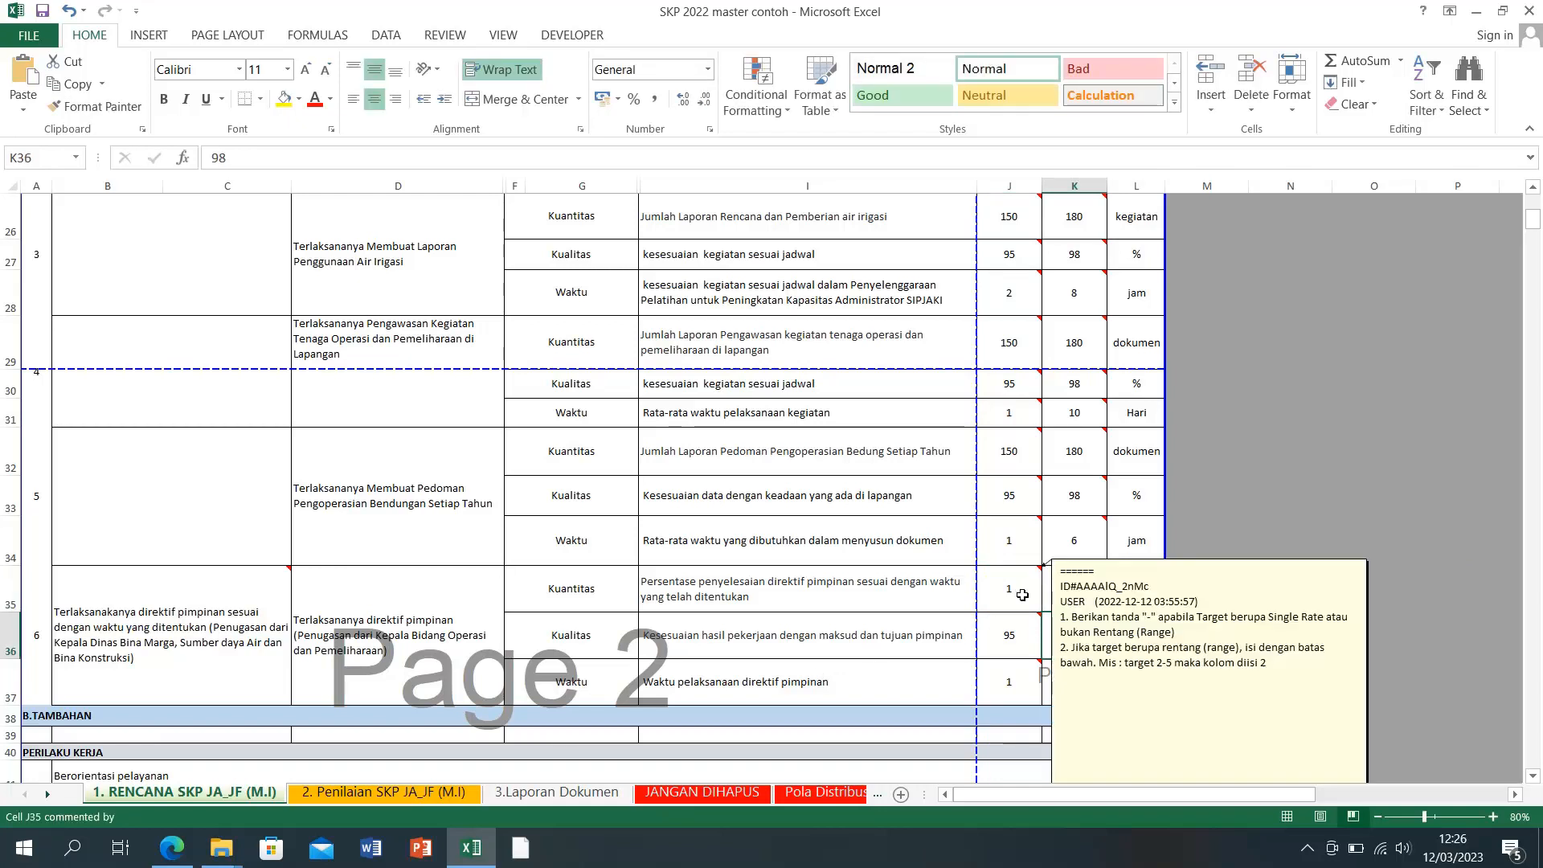
click(1010, 595)
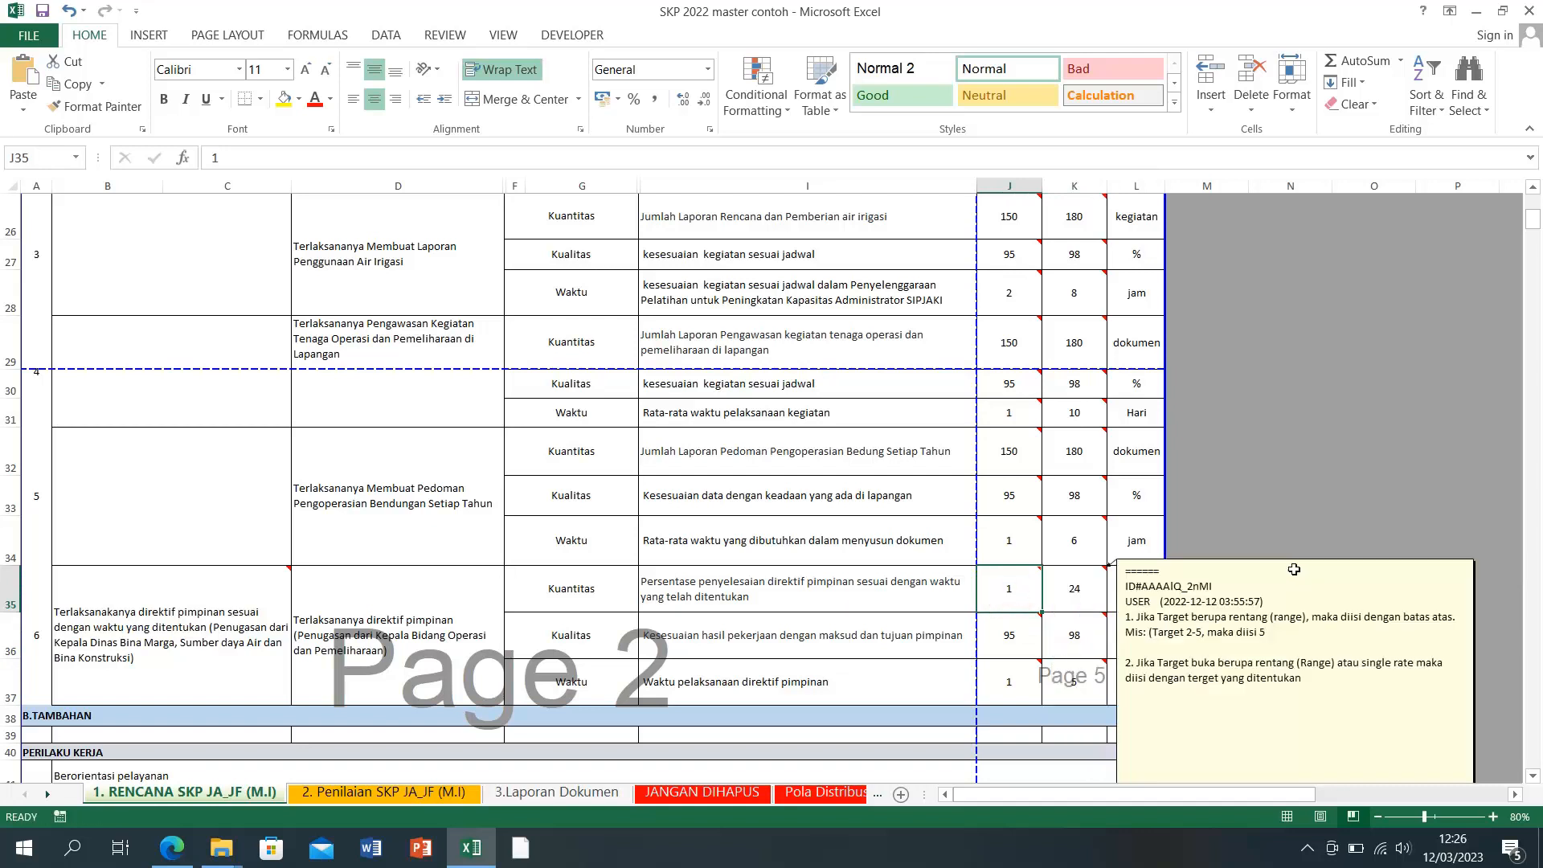
mouse_move(1079, 604)
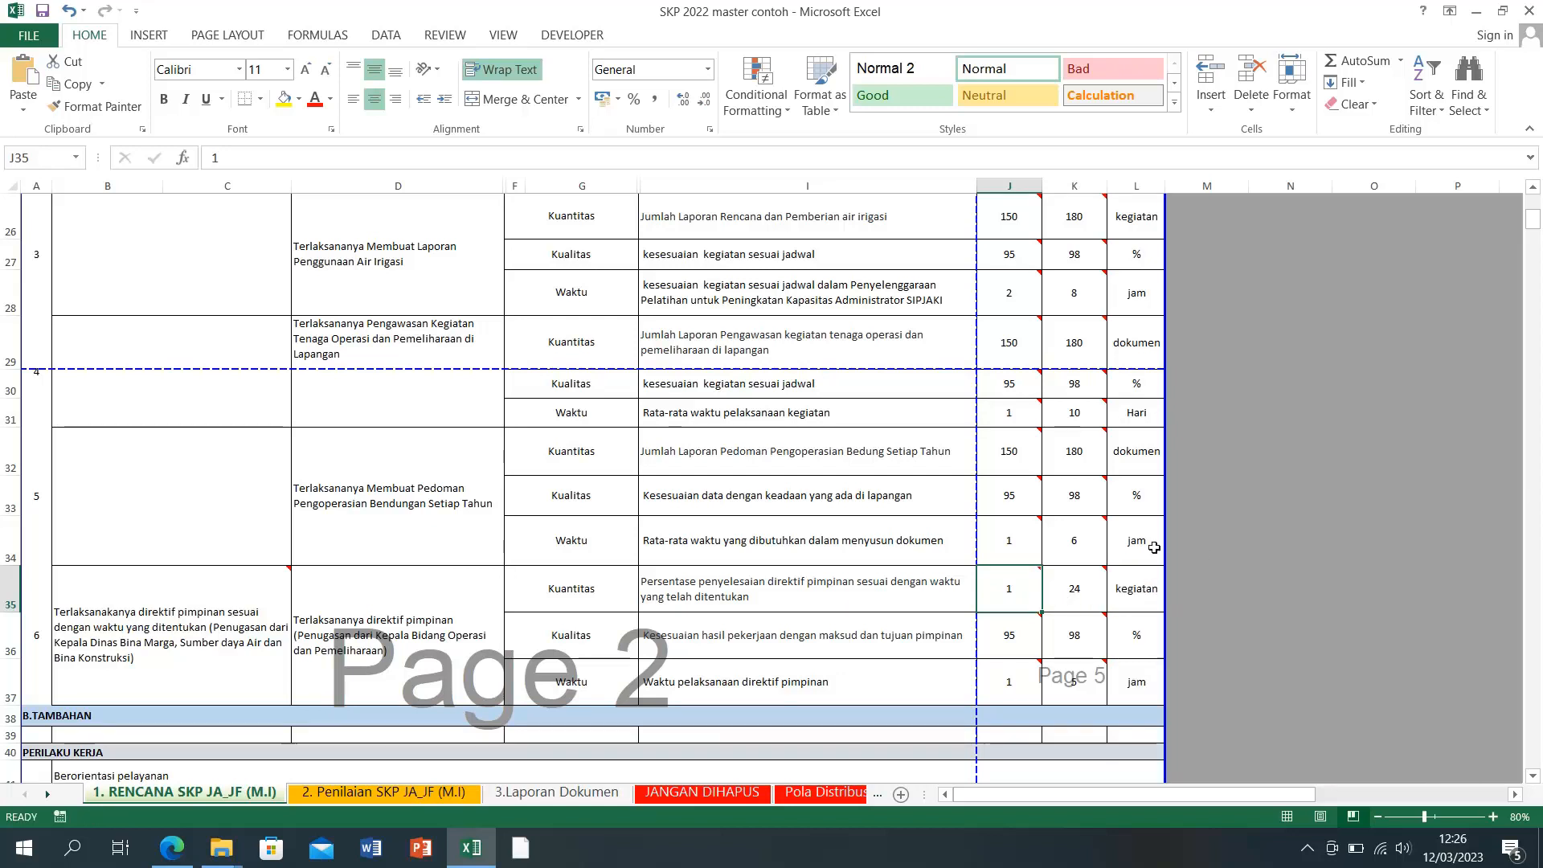
click(1295, 617)
click(1088, 595)
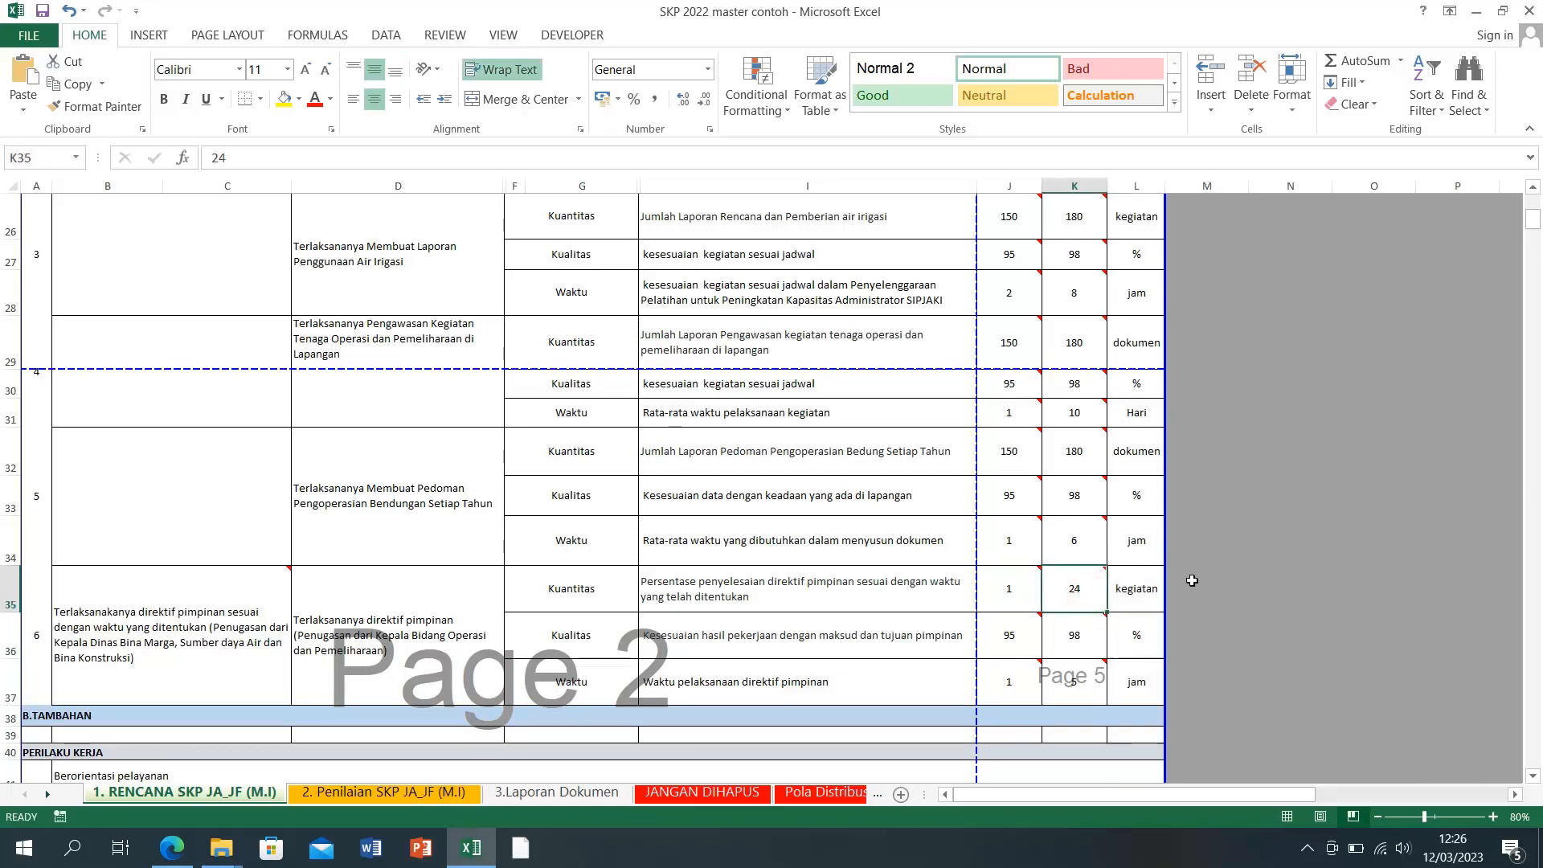
click(1015, 592)
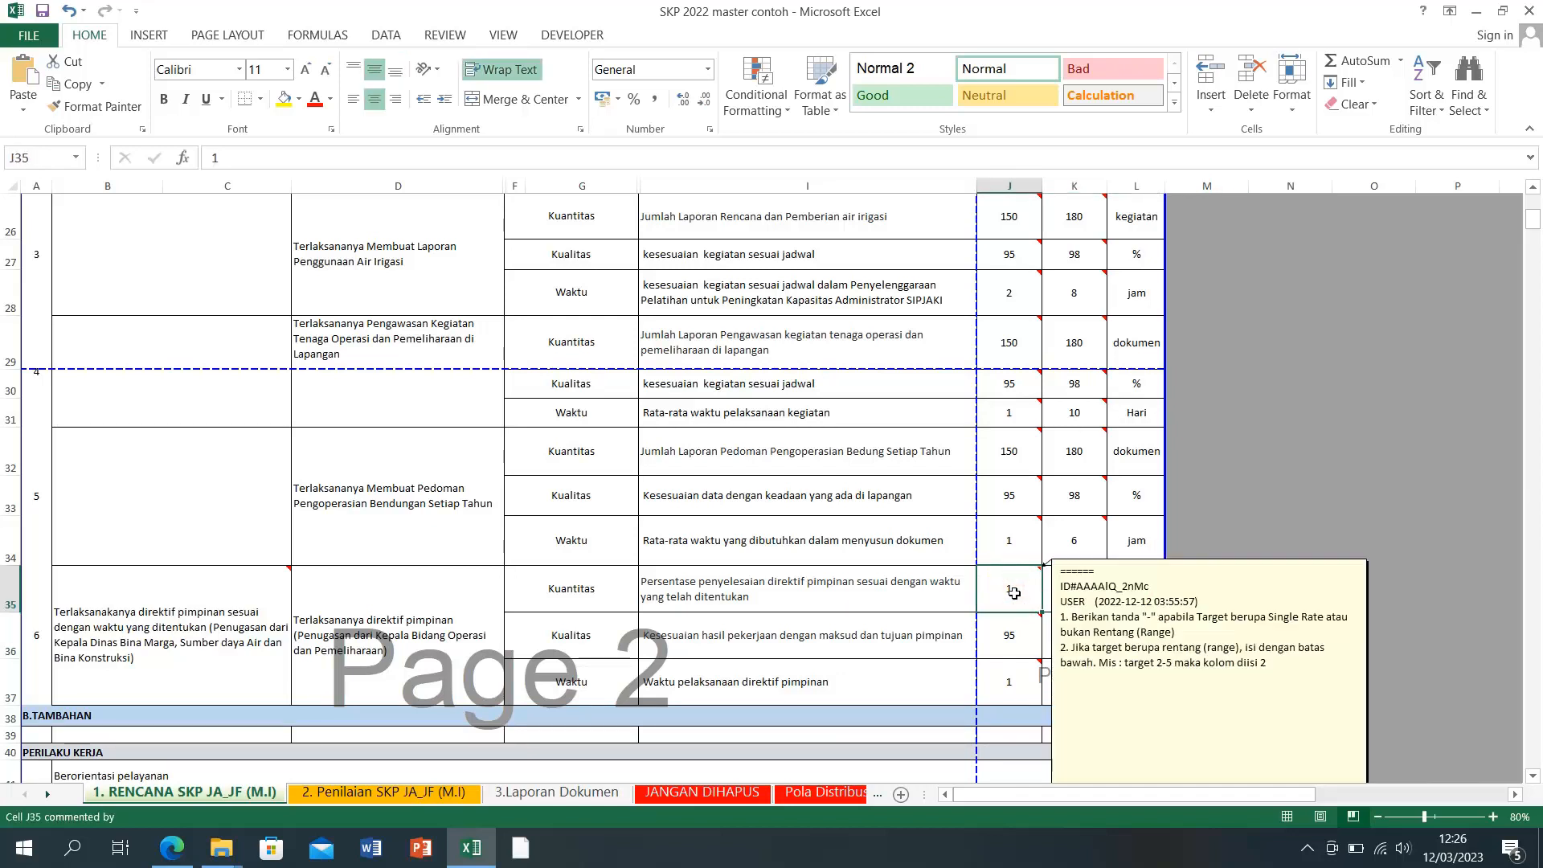
click(1075, 591)
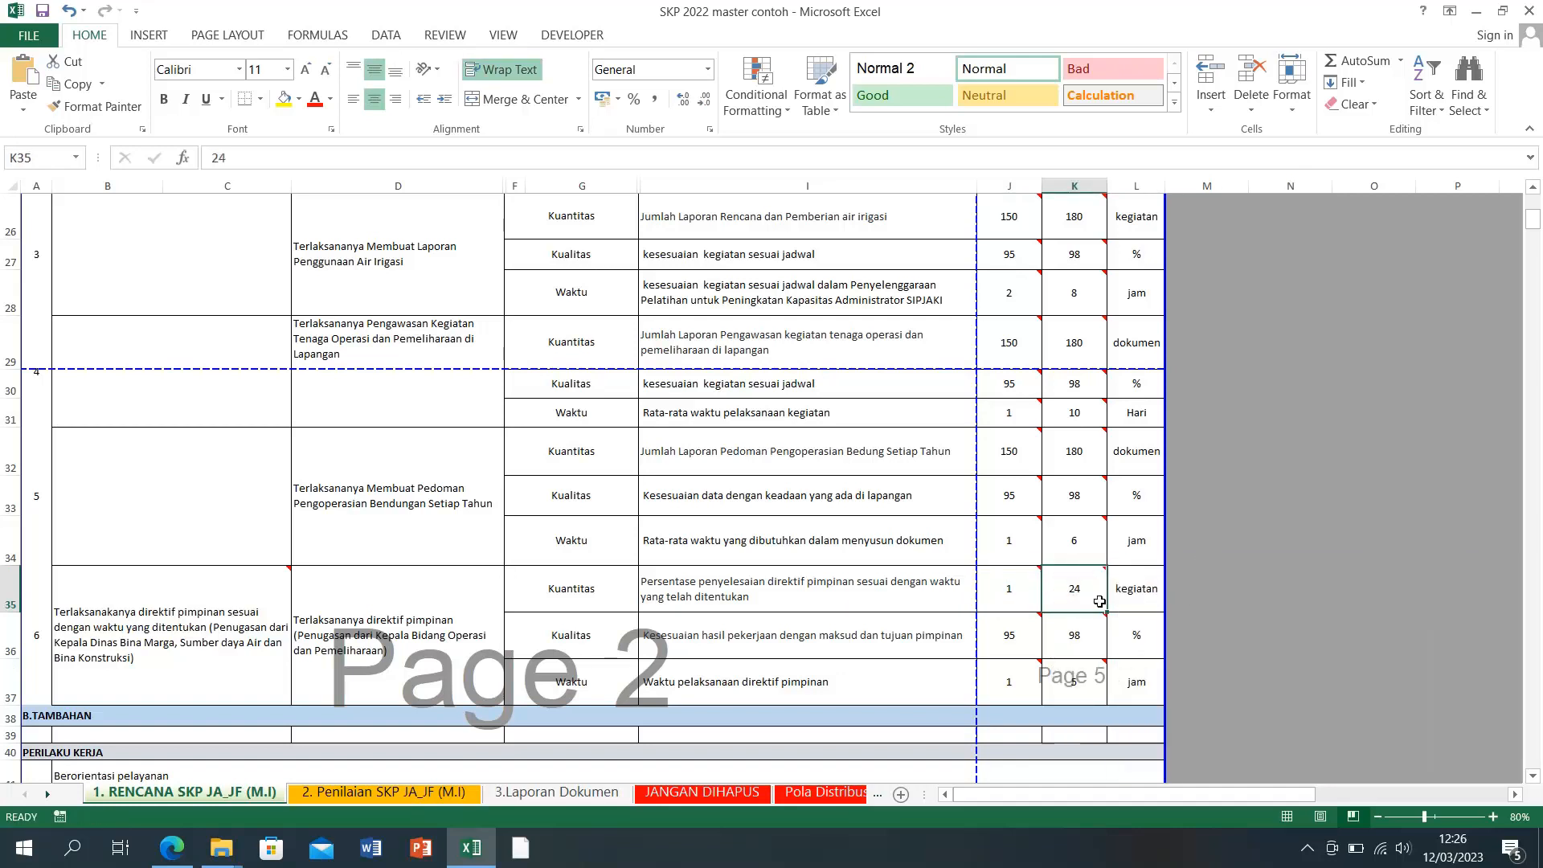
mouse_move(1010, 599)
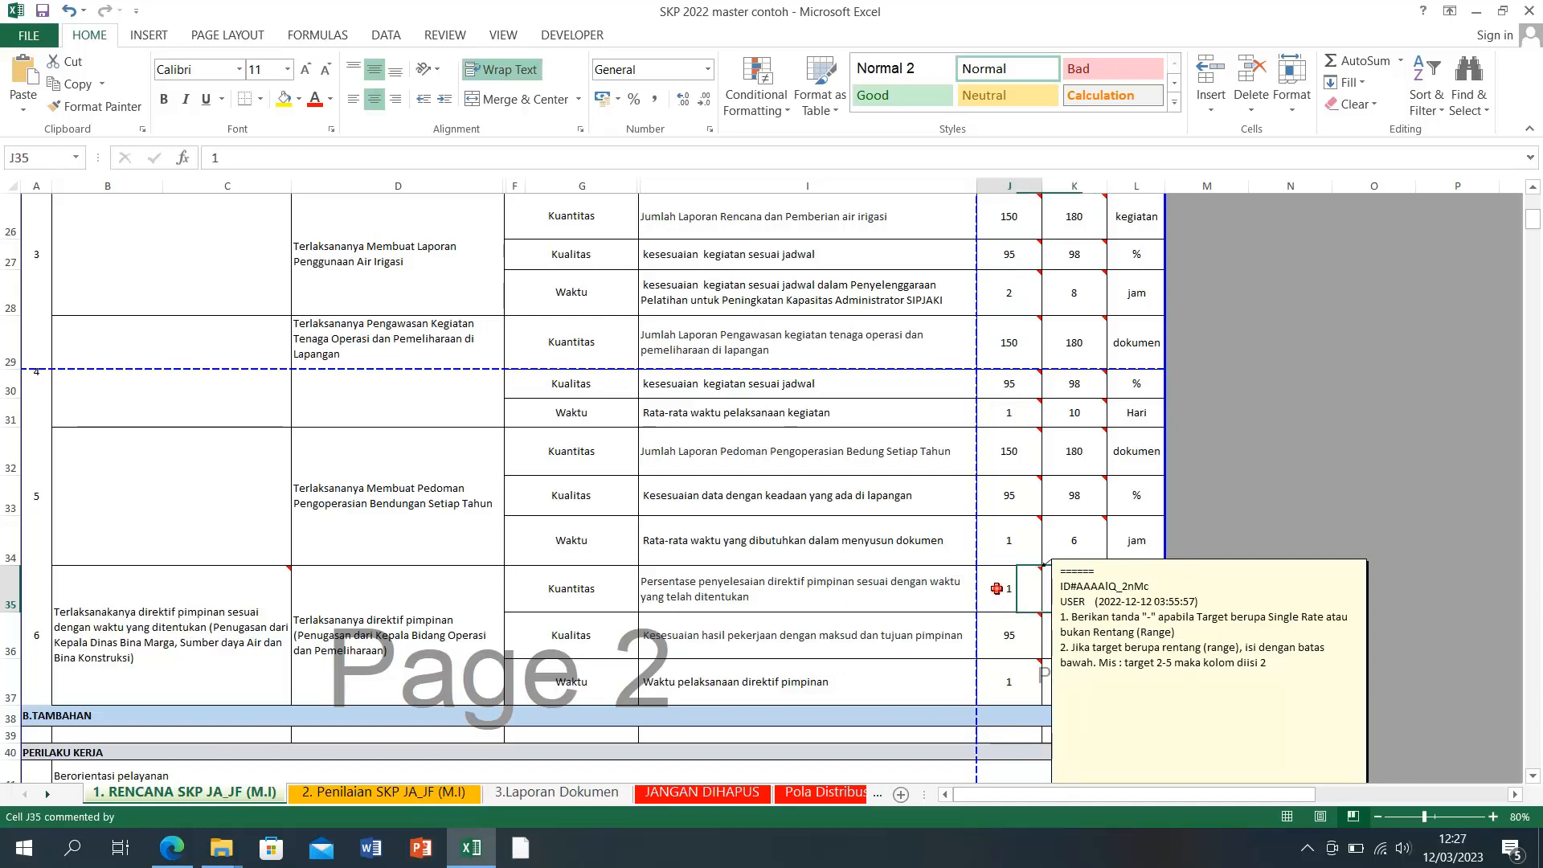
click(1224, 535)
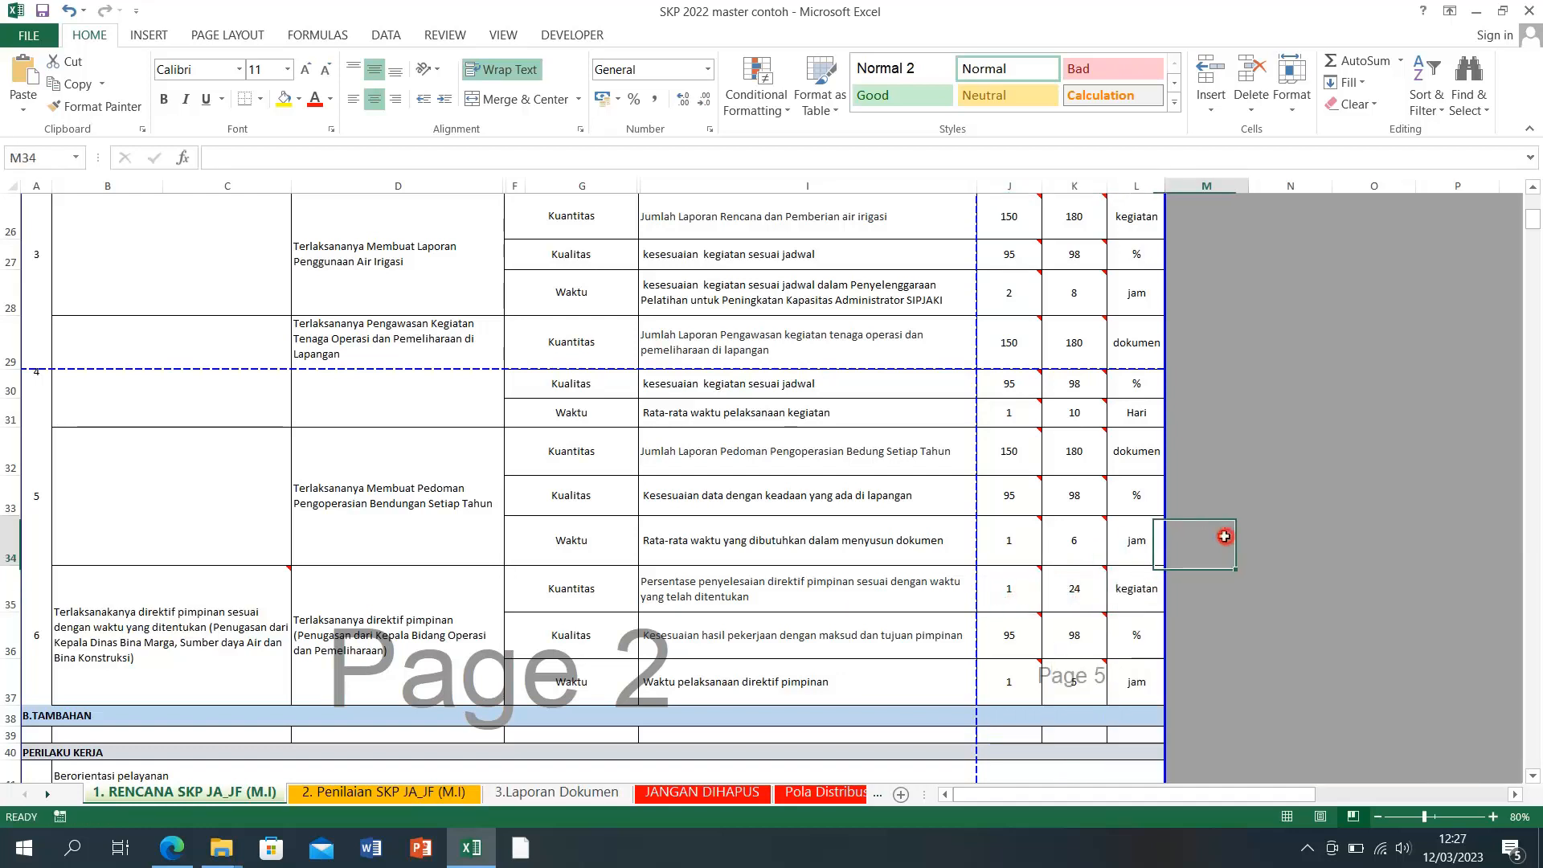
click(1122, 591)
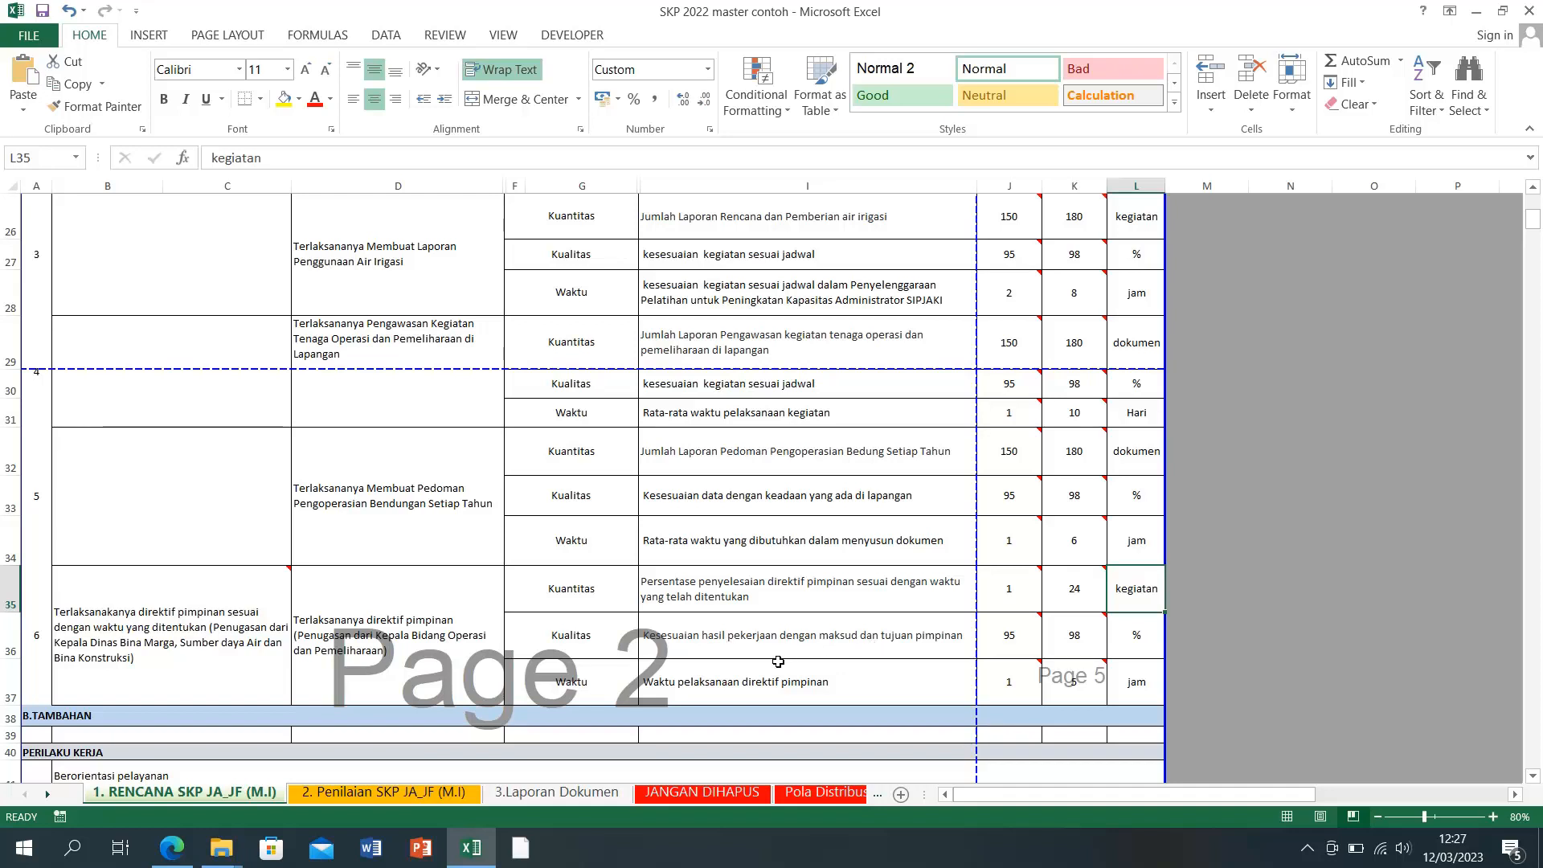
click(1259, 606)
Step: Lower indicator 6's Kualitas Min target in J36 to 90
mouse_move(1075, 652)
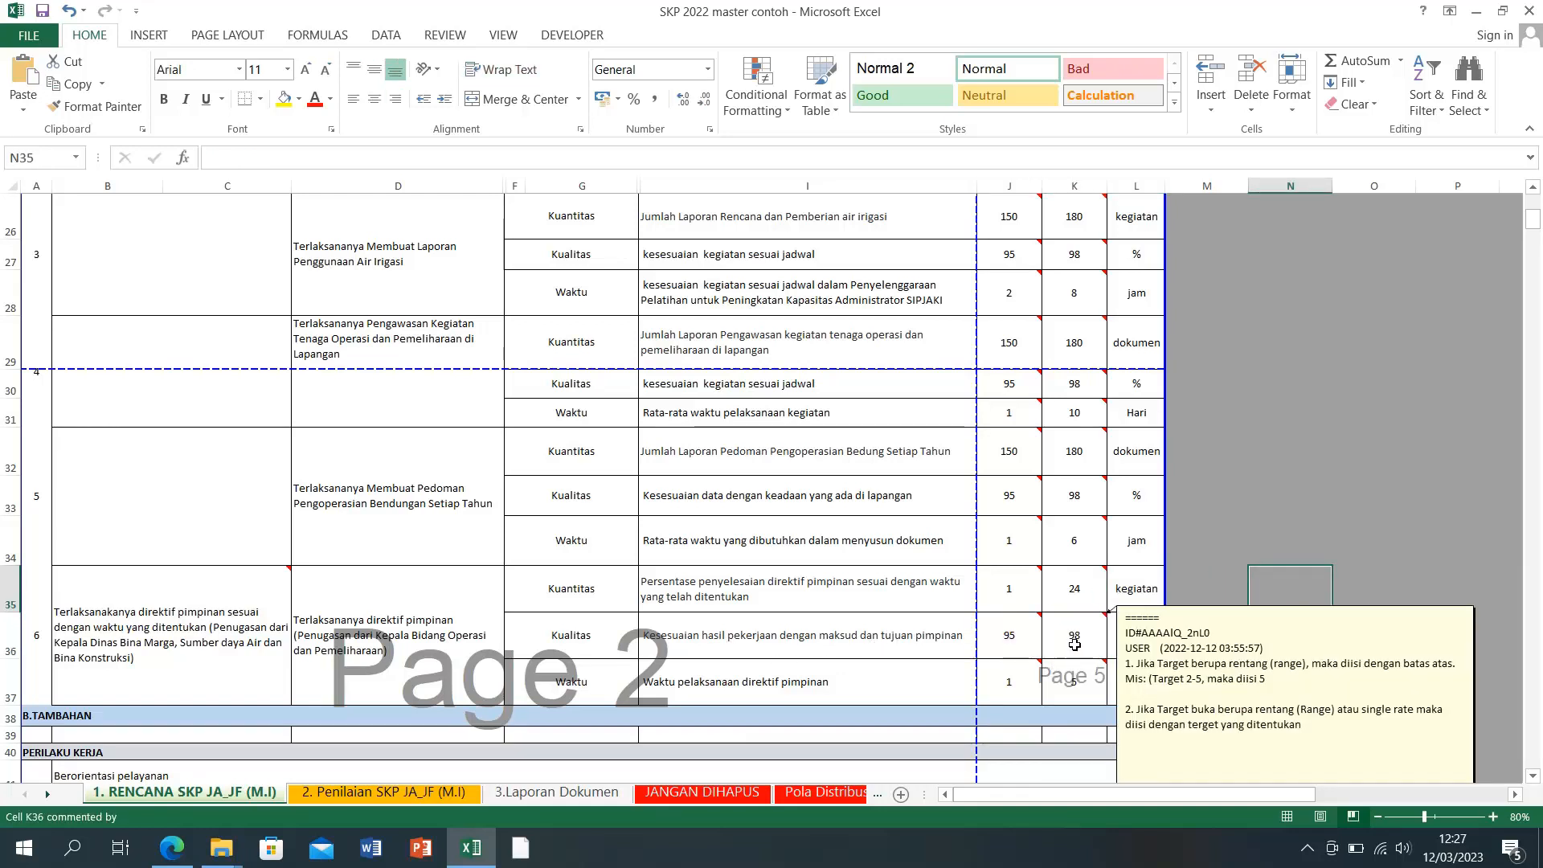
mouse_move(1014, 645)
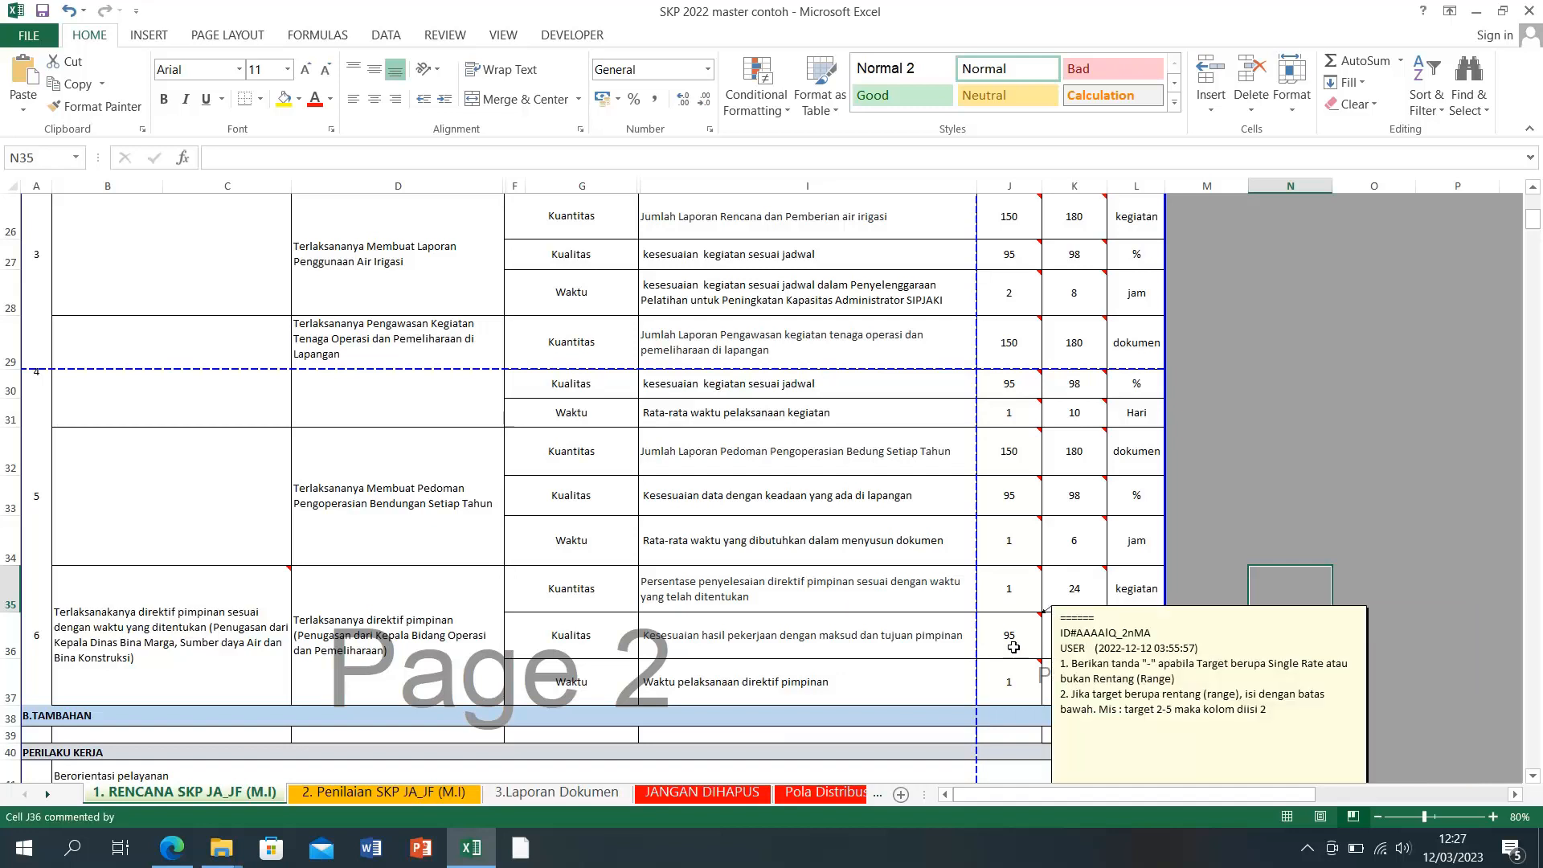
click(1013, 647)
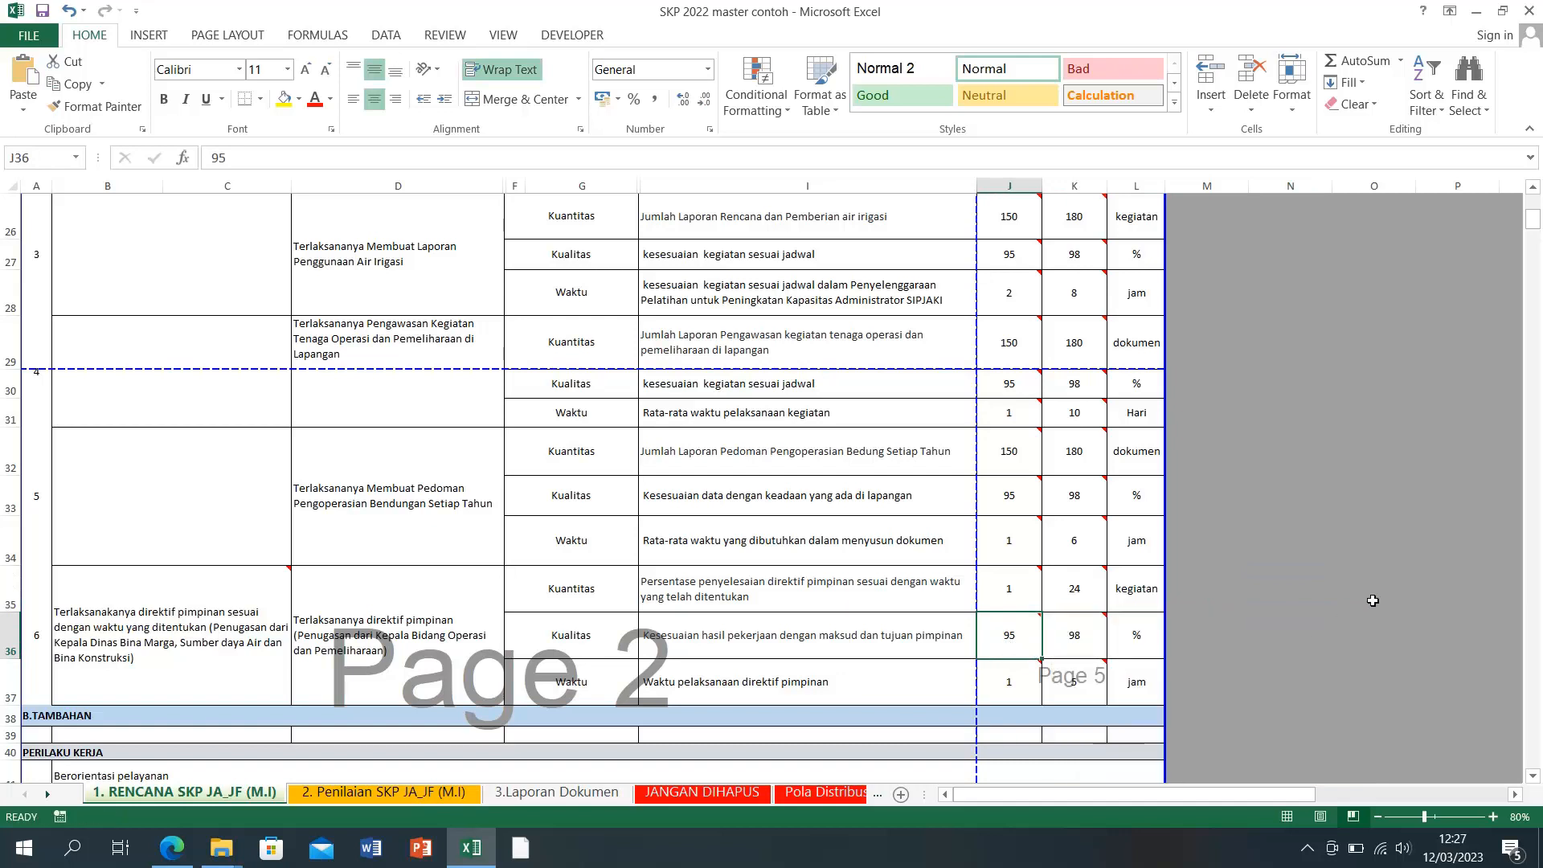
text(90)
key(Return)
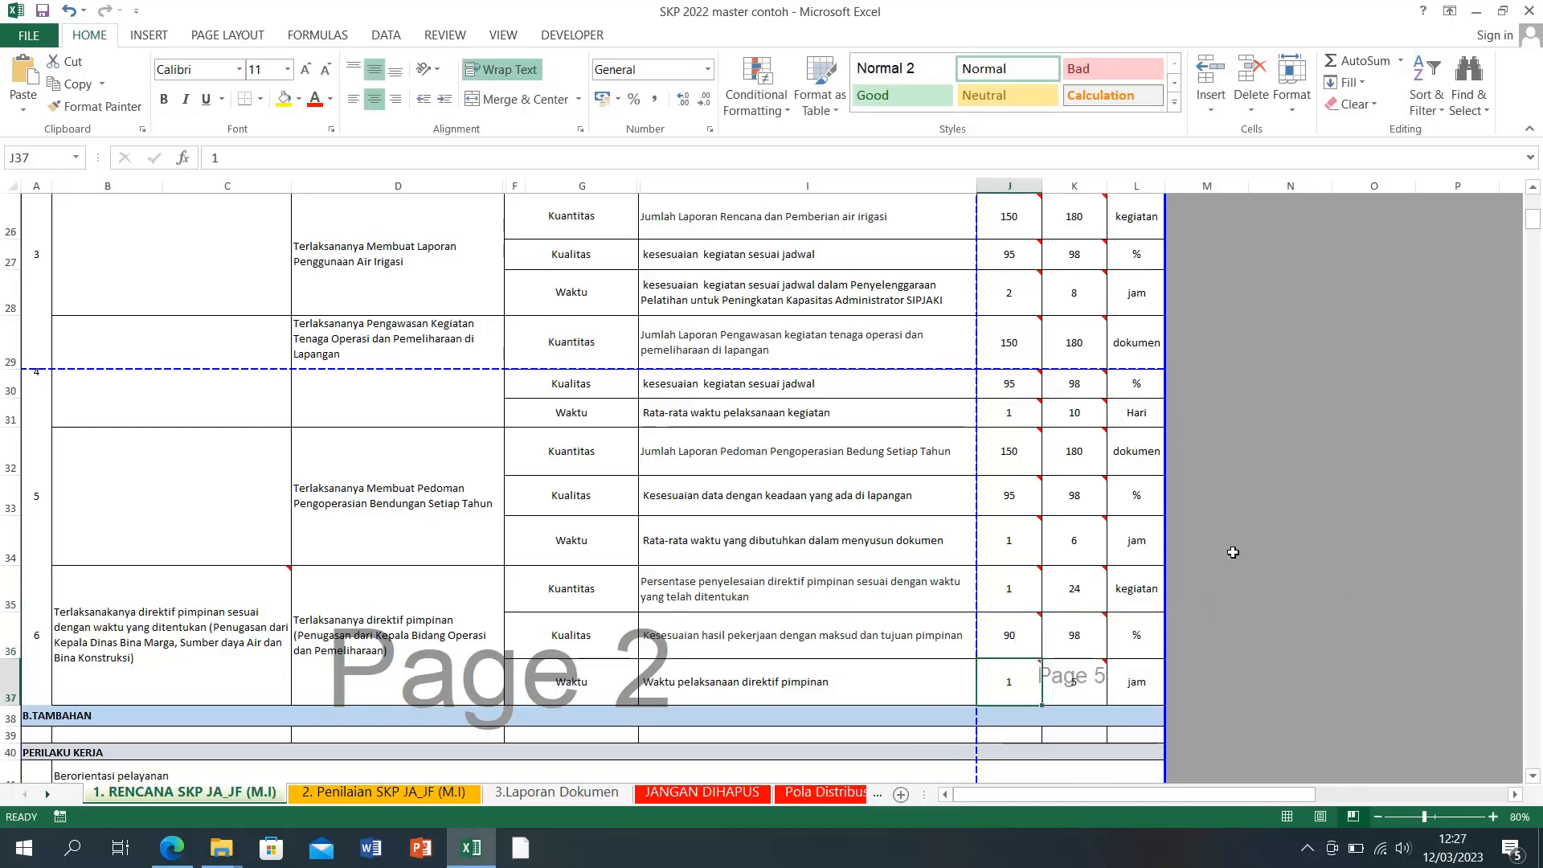
Step: Select indicator 6's three target rows and its description cell B35
click(1225, 647)
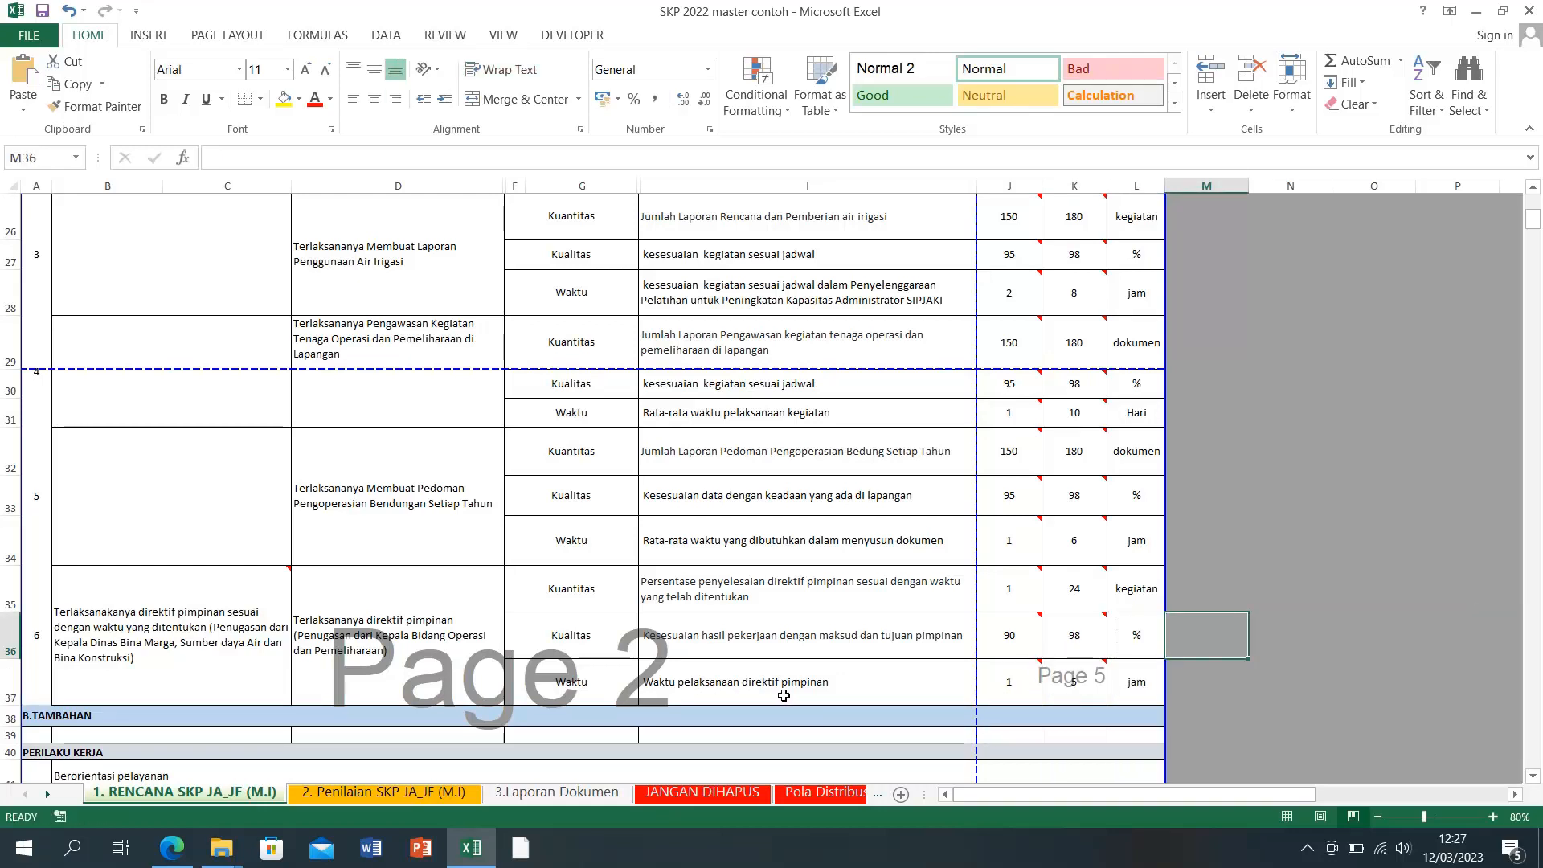
click(1018, 687)
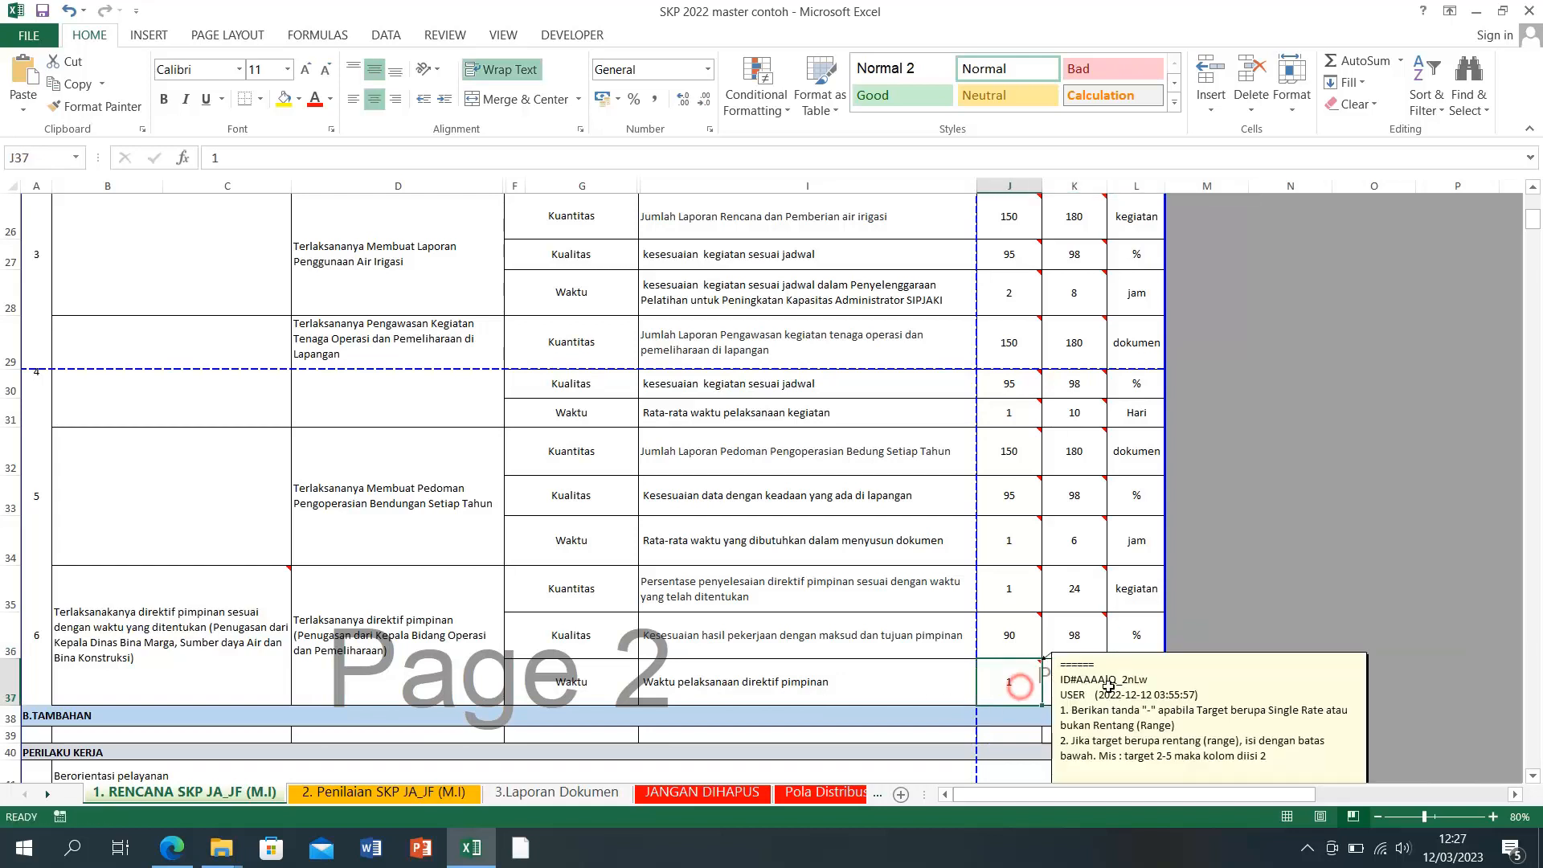
click(1064, 684)
click(1246, 644)
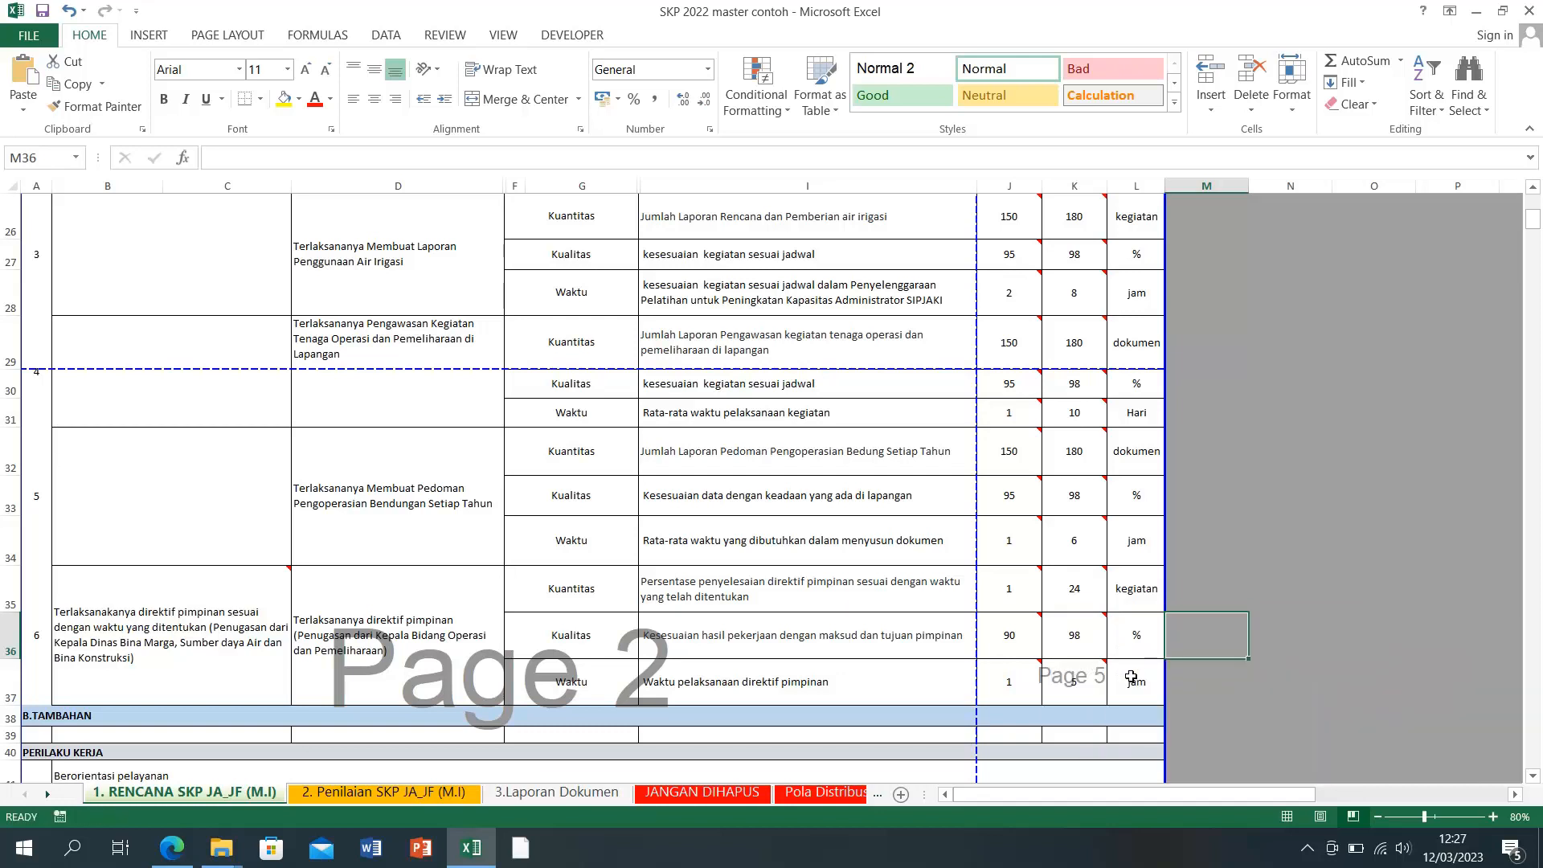
drag(1136, 679, 44, 593)
click(163, 603)
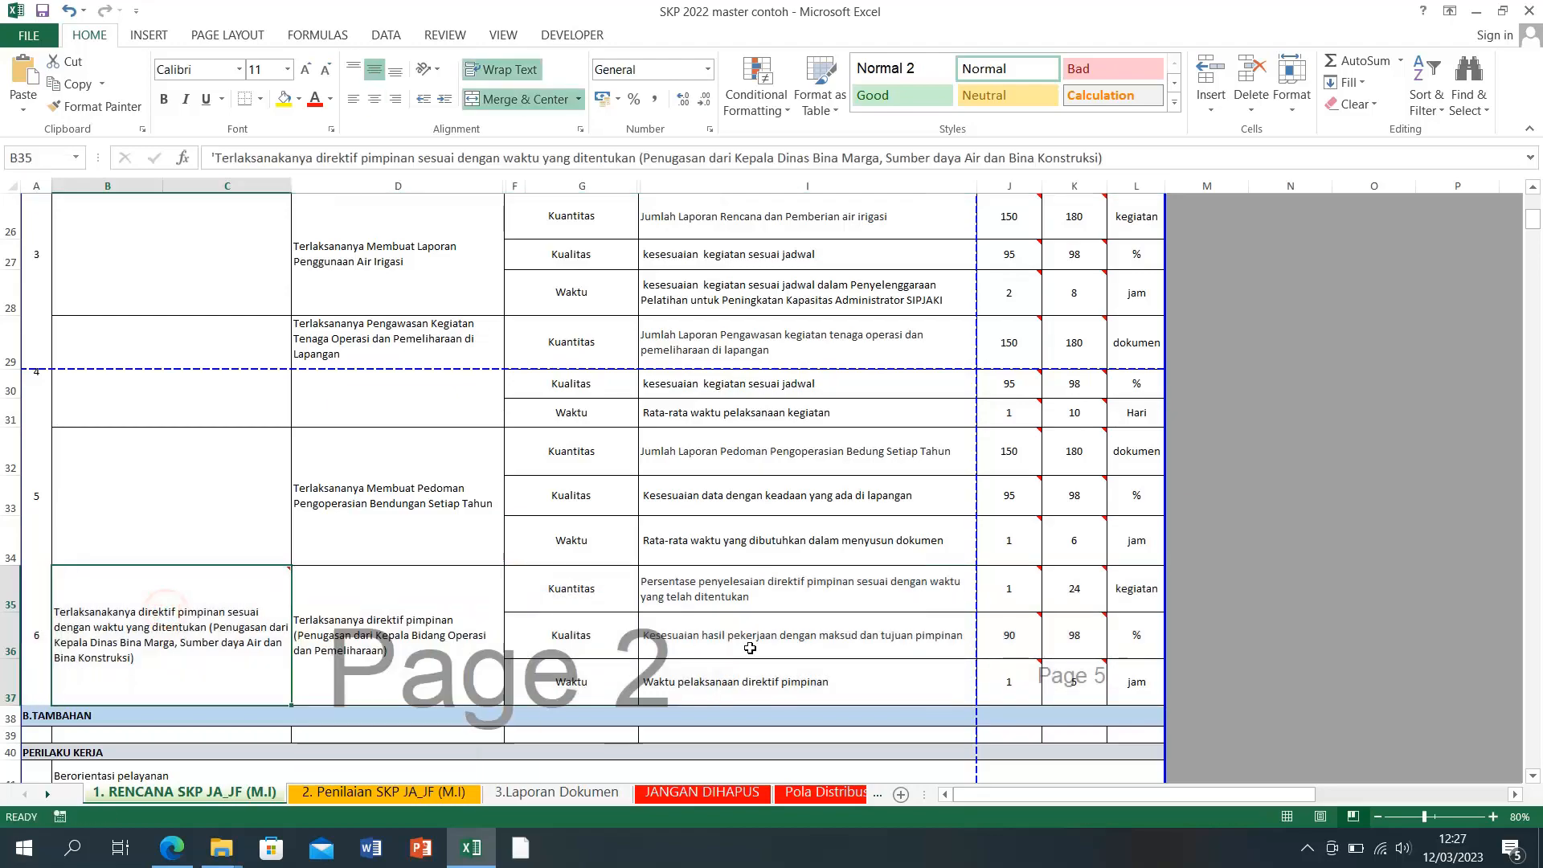
scroll(750, 647, up, 1)
scroll(751, 648, up, 3)
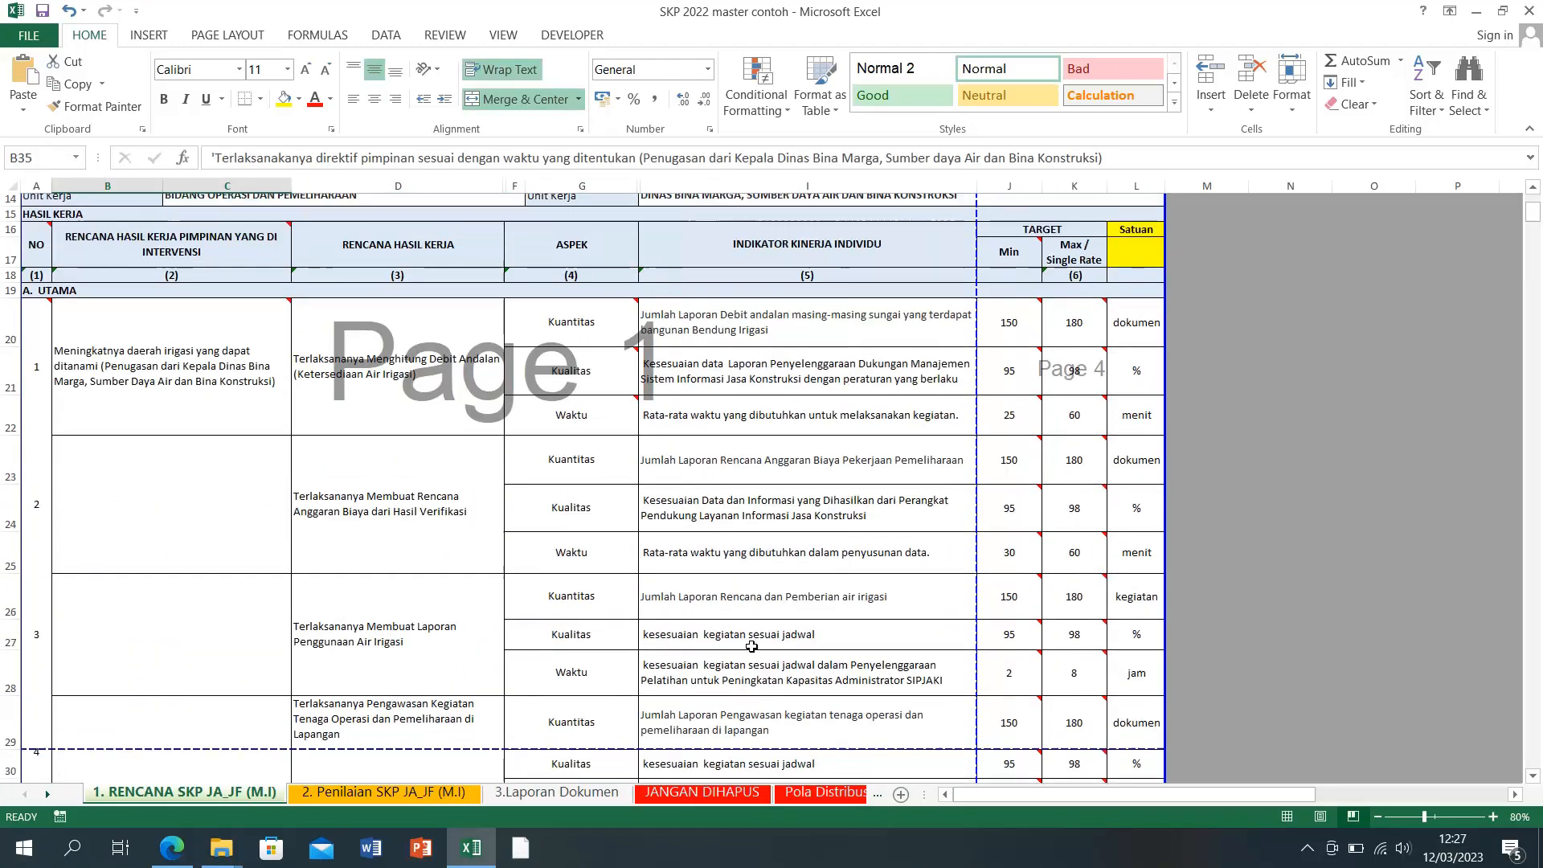
scroll(750, 645, down, 6)
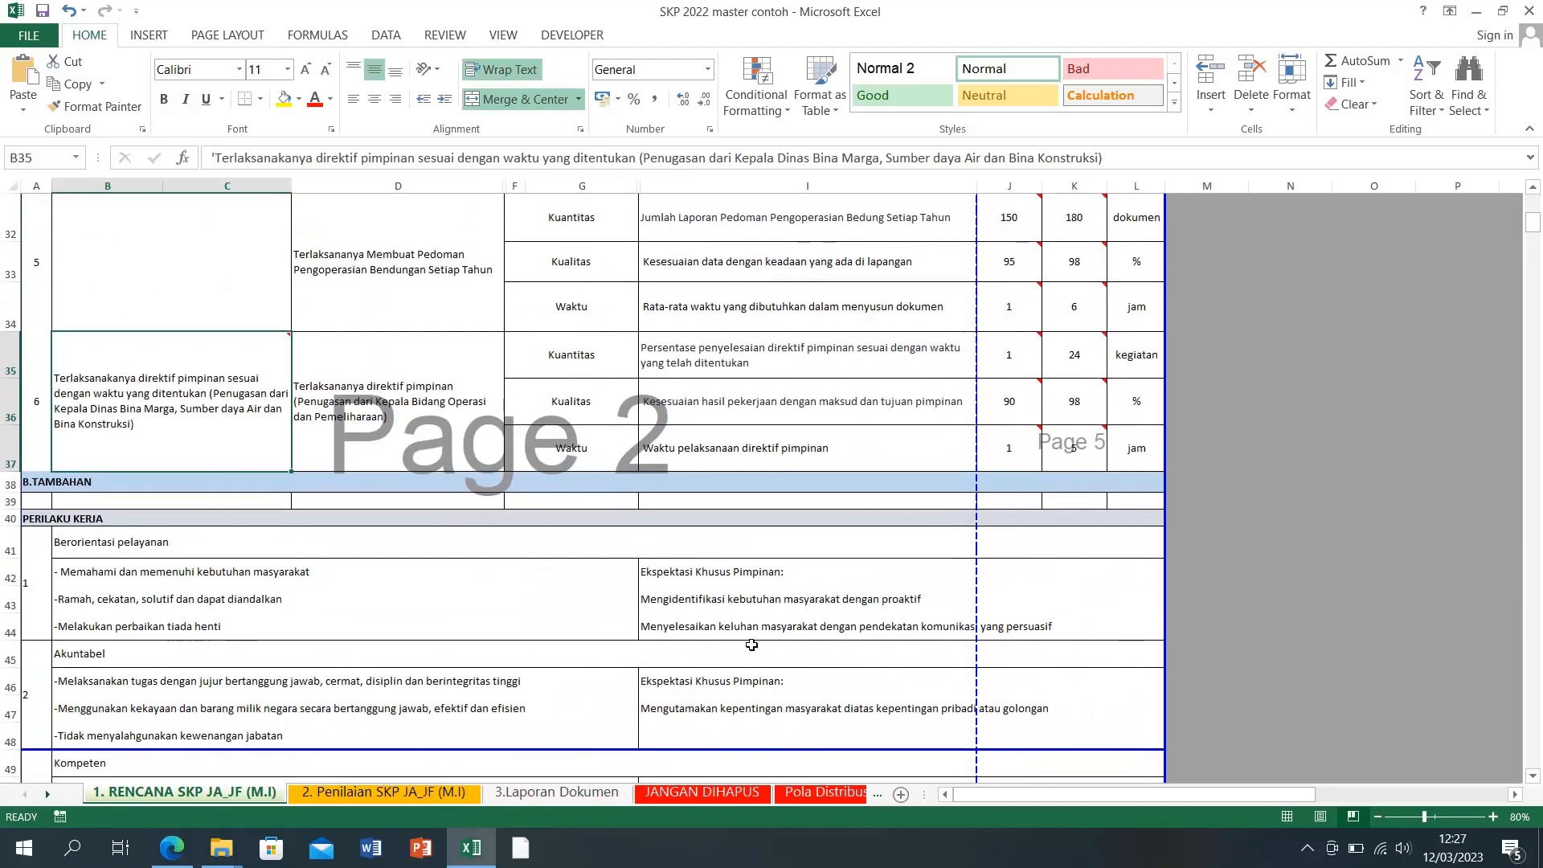
scroll(751, 643, up, 1)
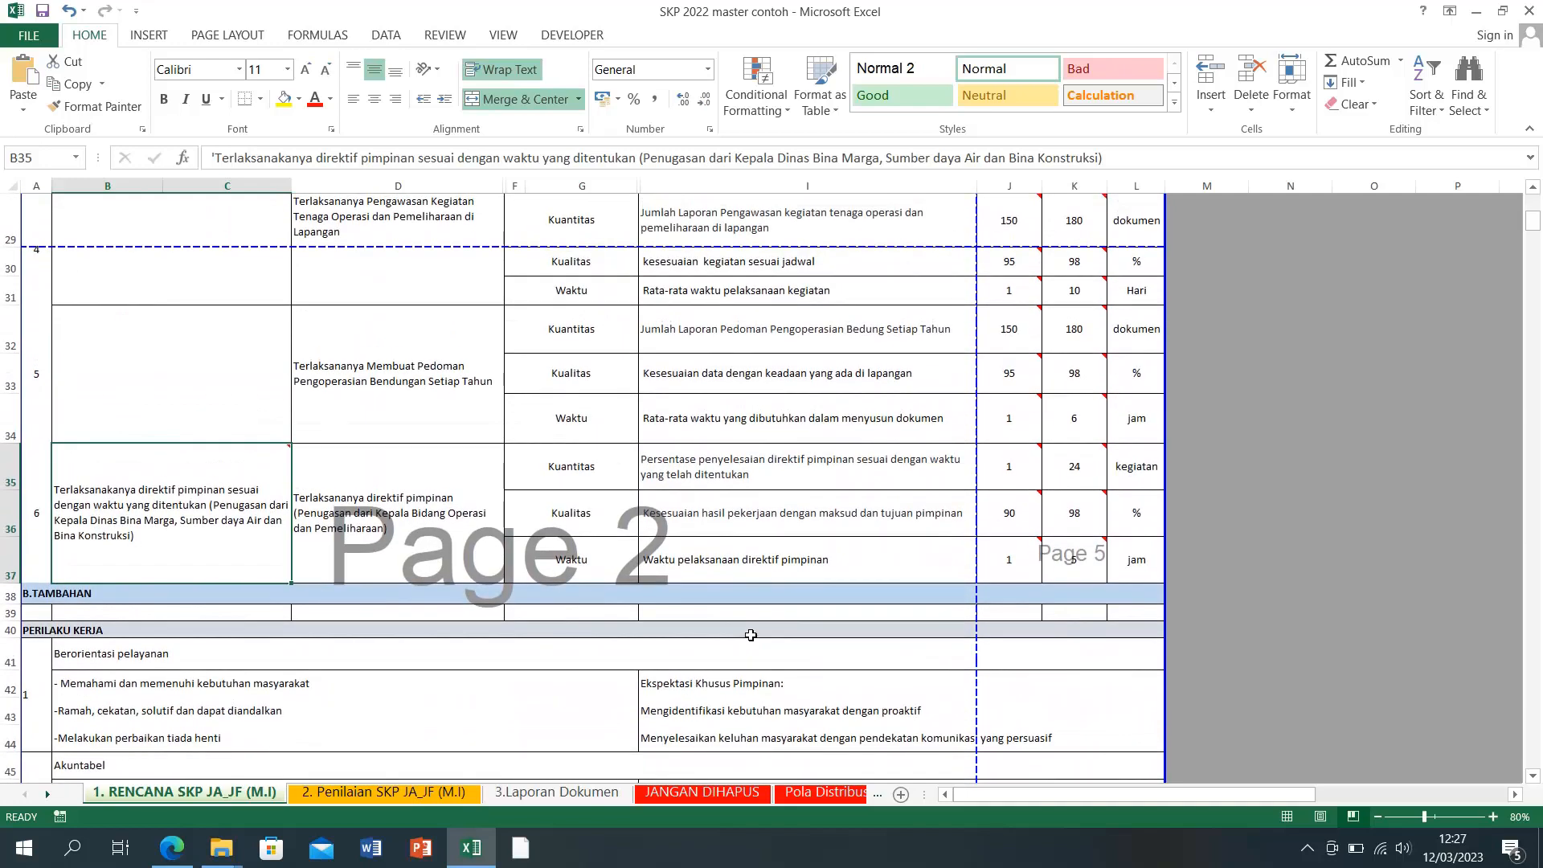
scroll(750, 628, up, 1)
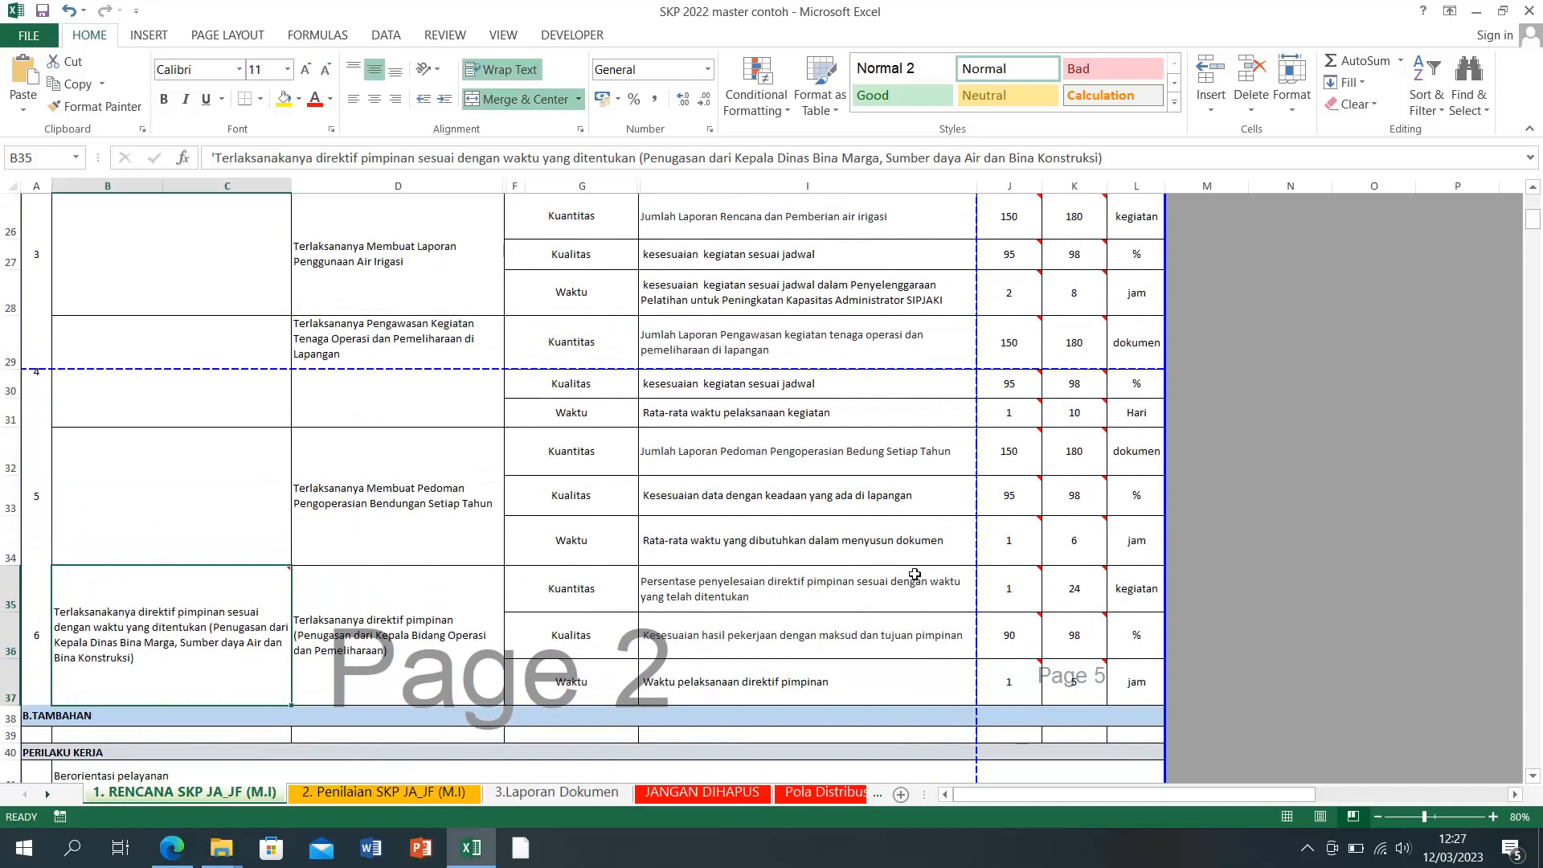
scroll(942, 571, up, 3)
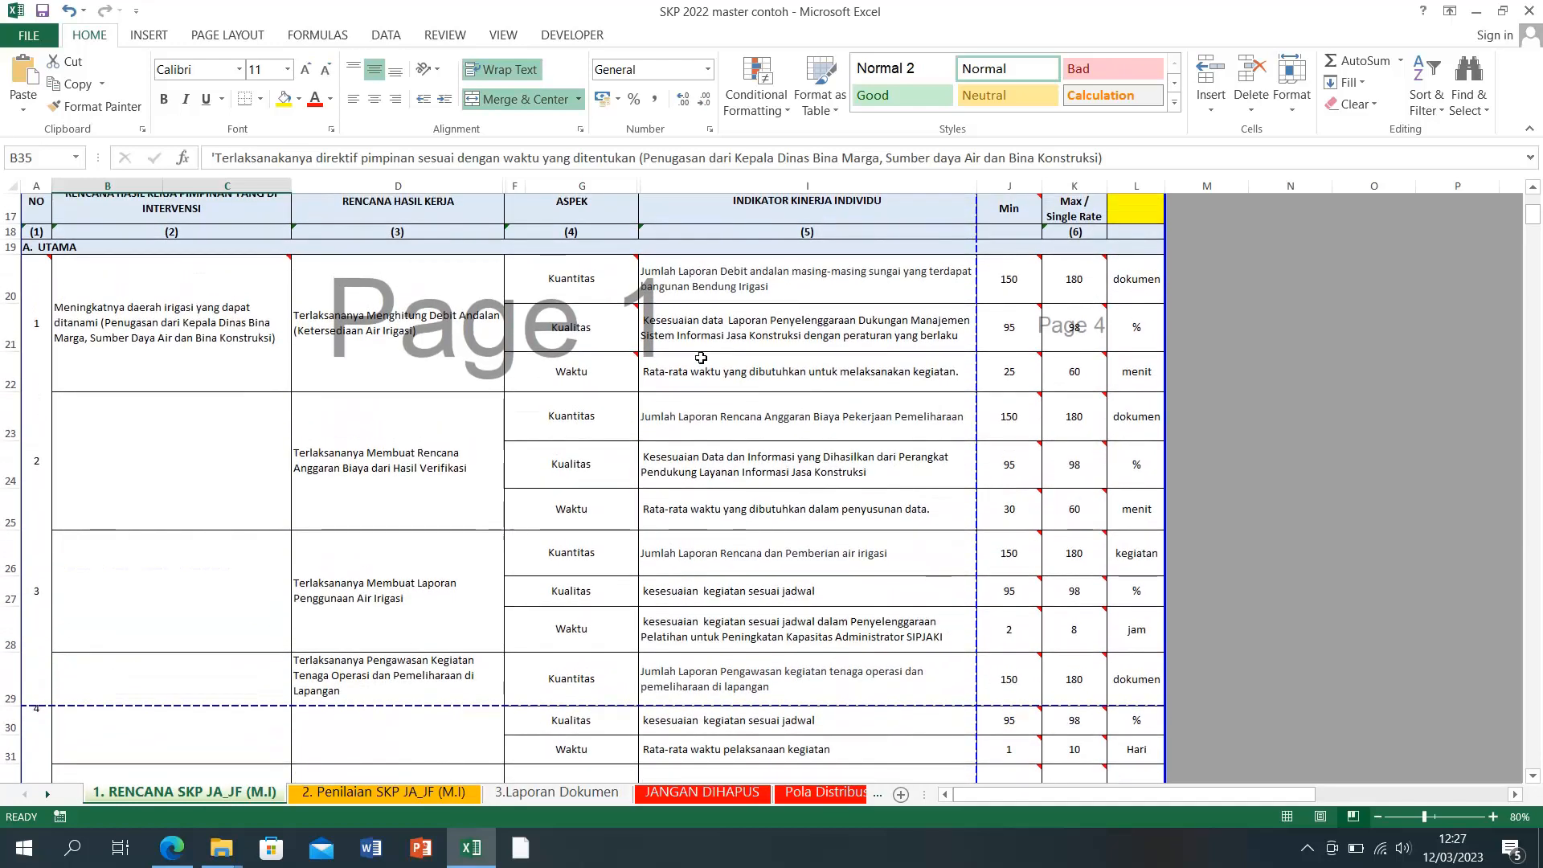
click(1141, 287)
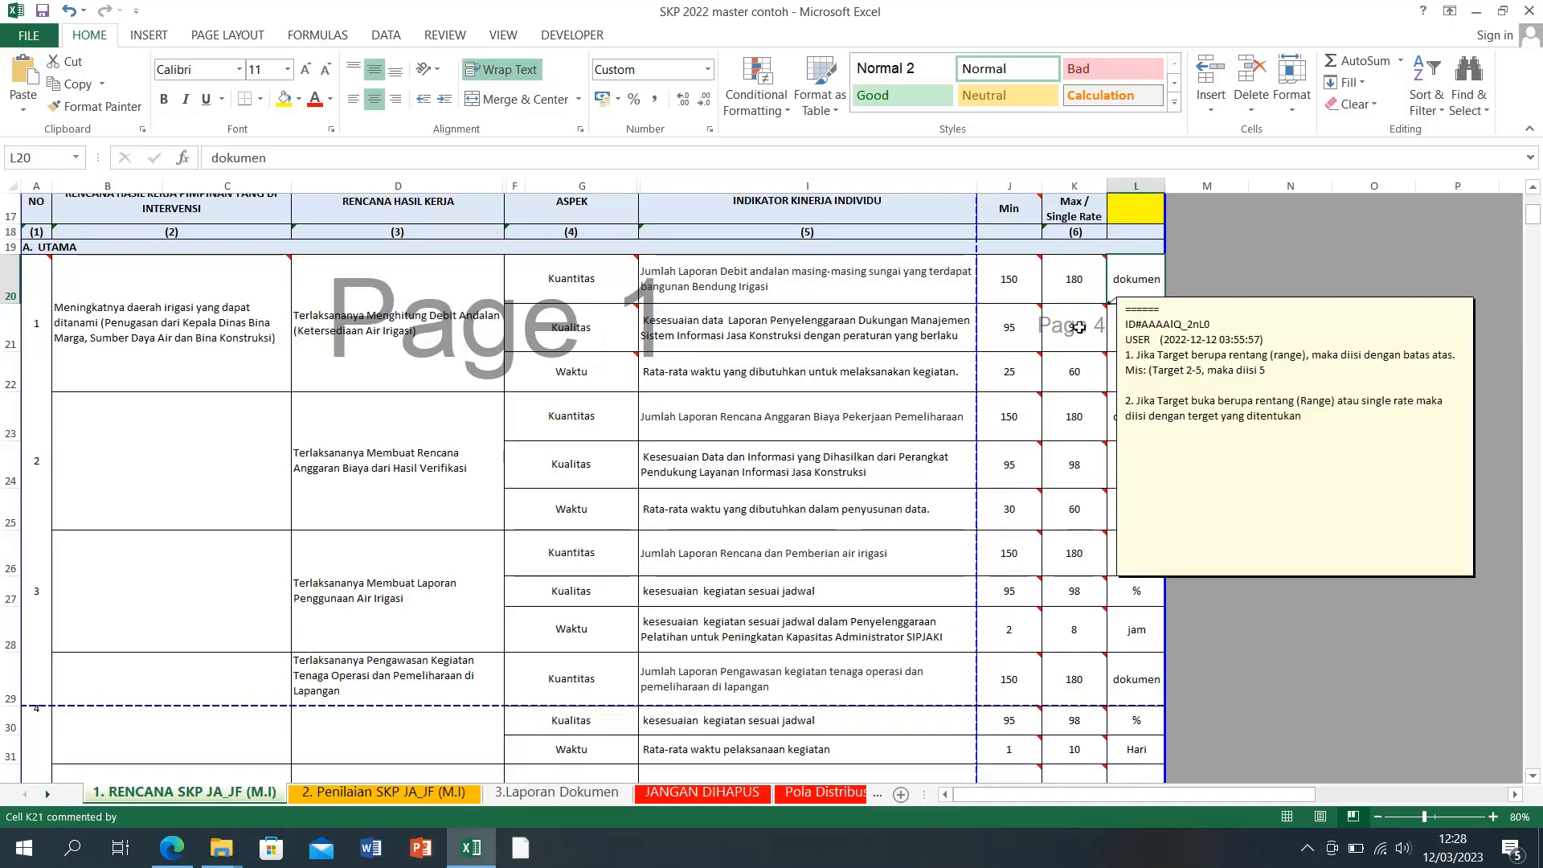
Step: Enter indicator 1's Kualitas targets: Min 90 and Max 95
click(1049, 314)
click(1002, 331)
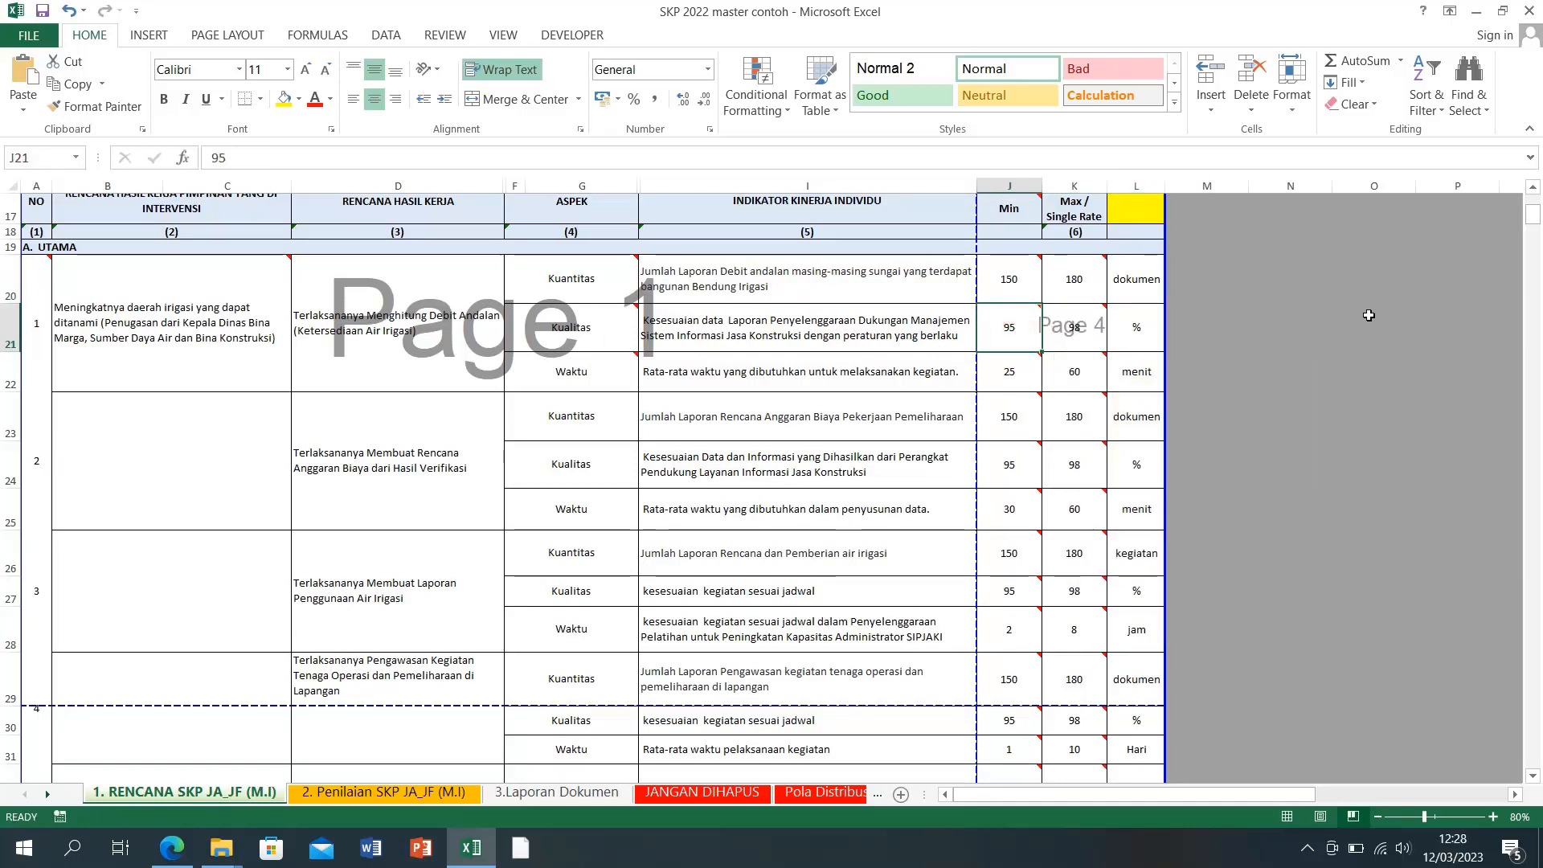
text(90)
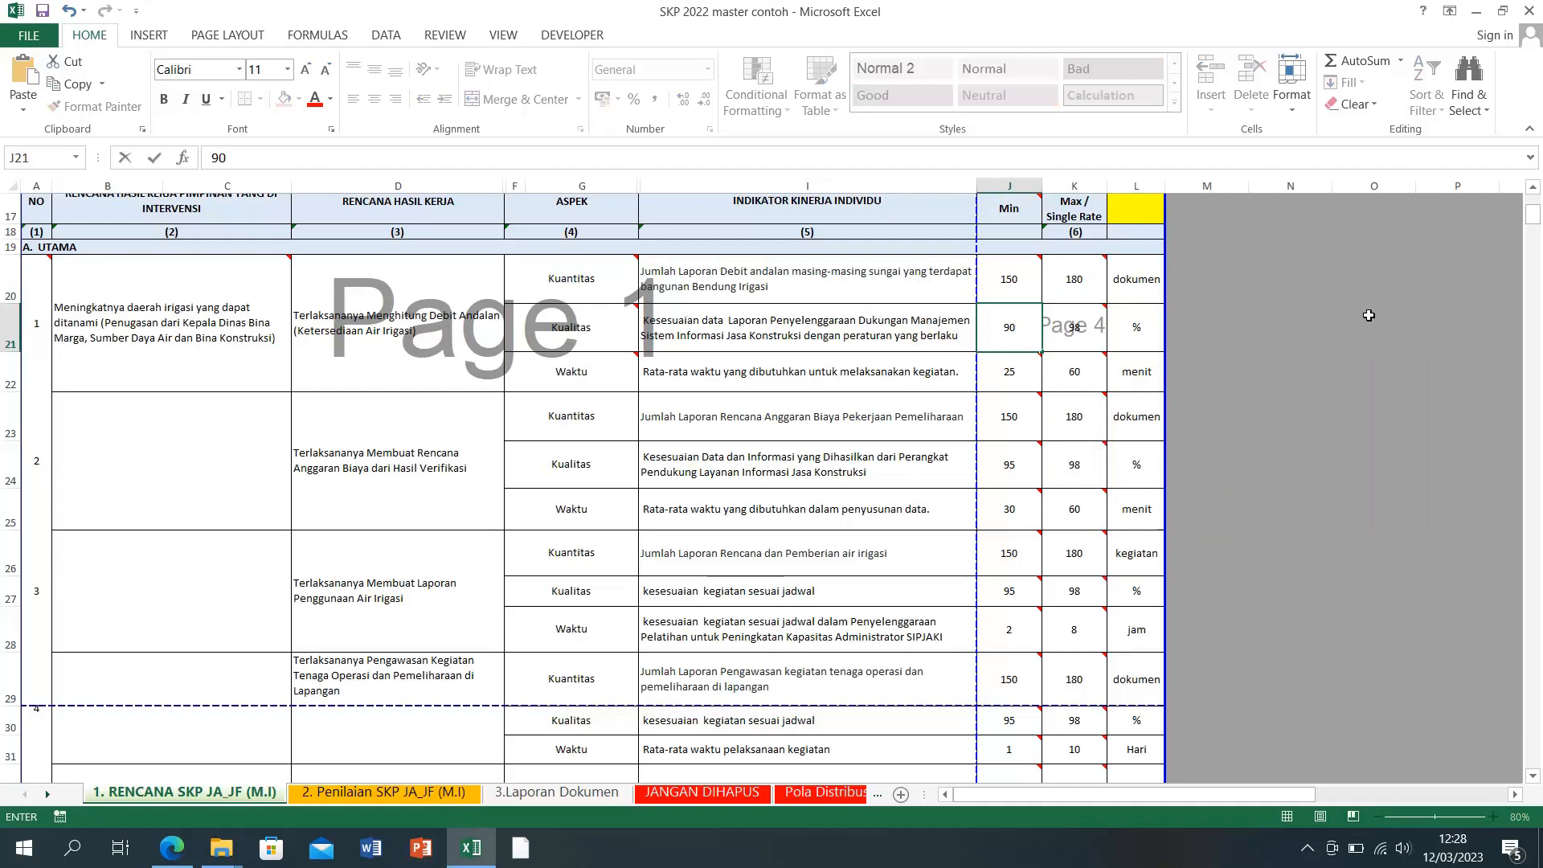
key(Tab)
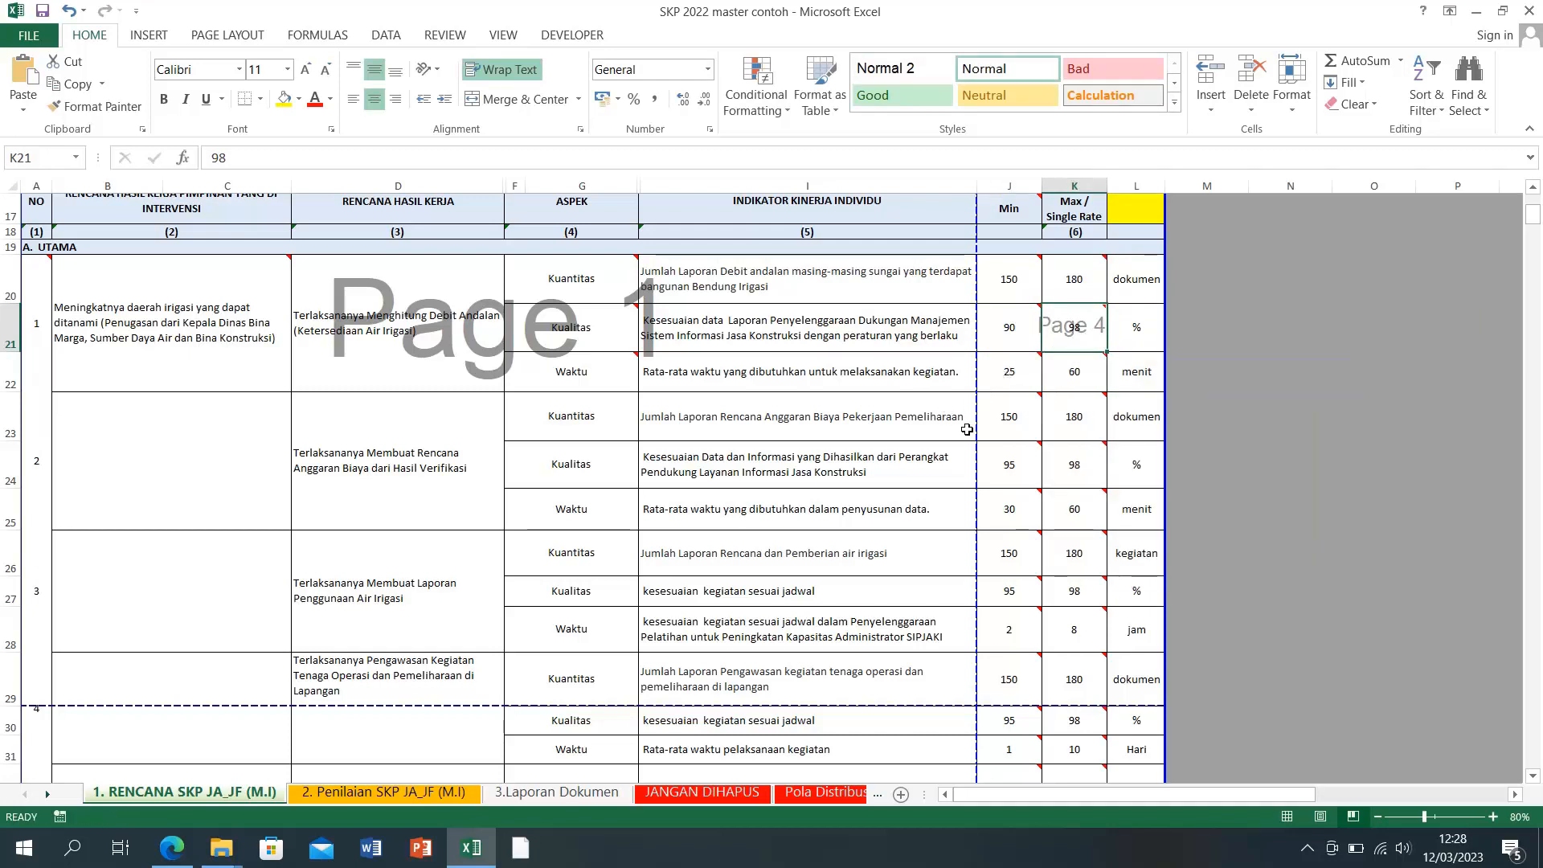
mouse_move(1068, 341)
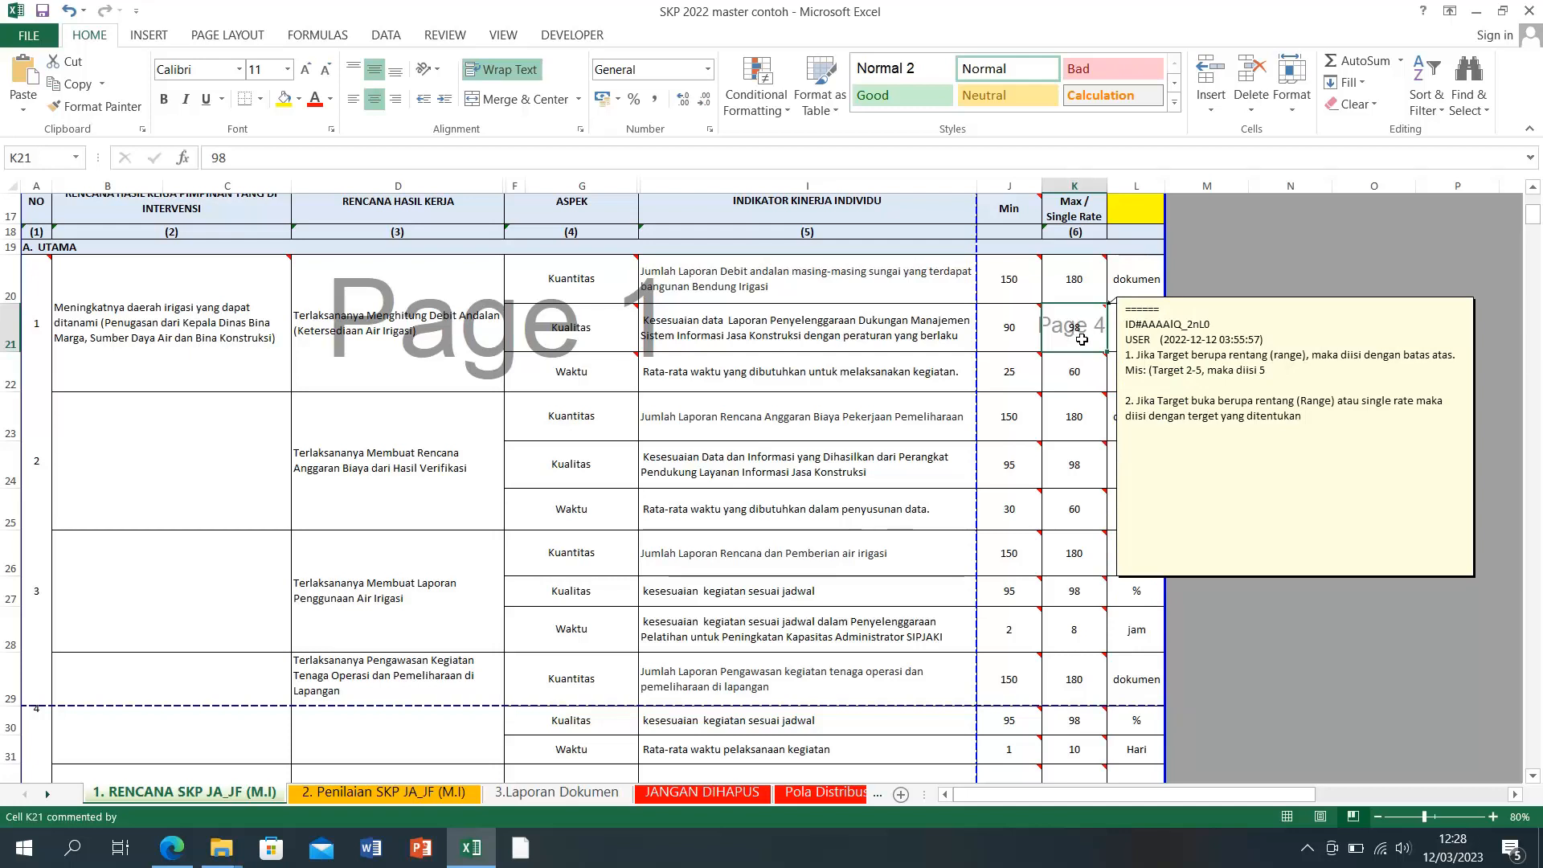
text(95)
key(Return)
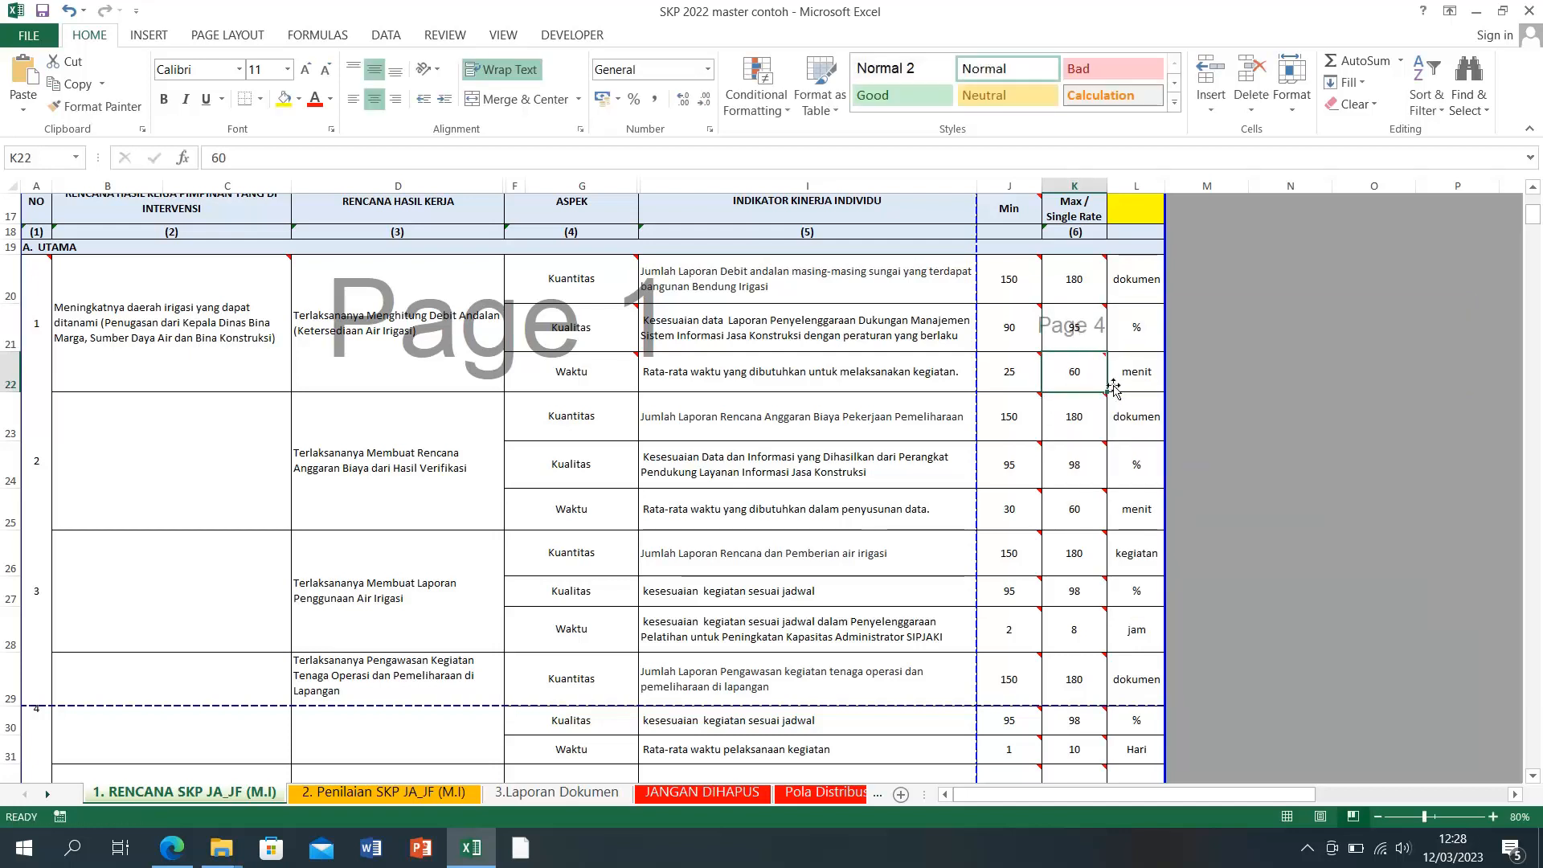
Step: Set the Waktu row targets to Min 60 and Max 120 minutes, then select the indicator 1 rows
mouse_move(1010, 380)
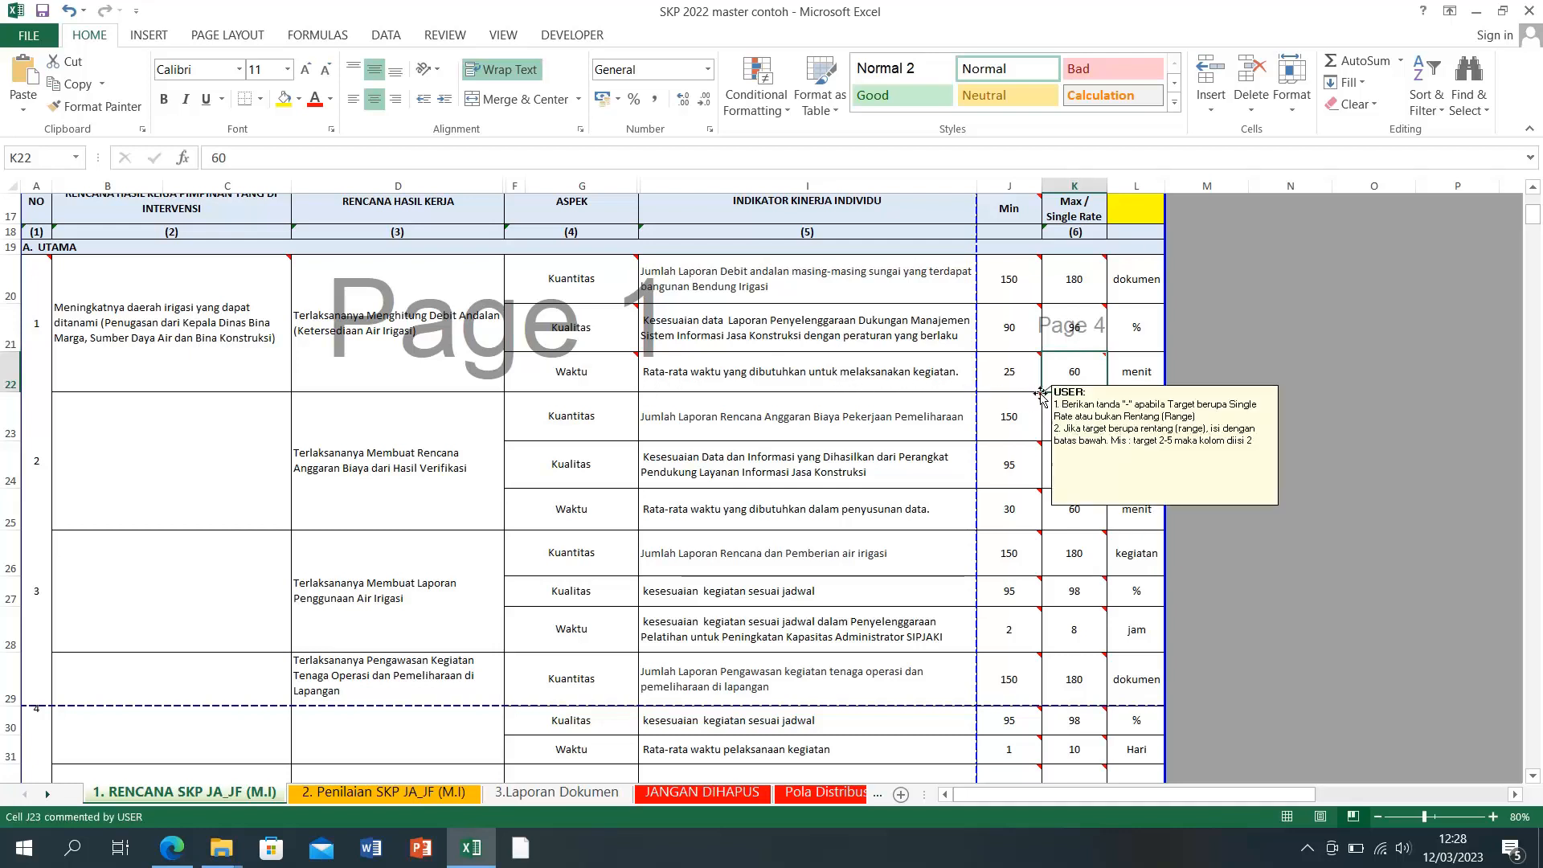
click(990, 370)
click(1258, 406)
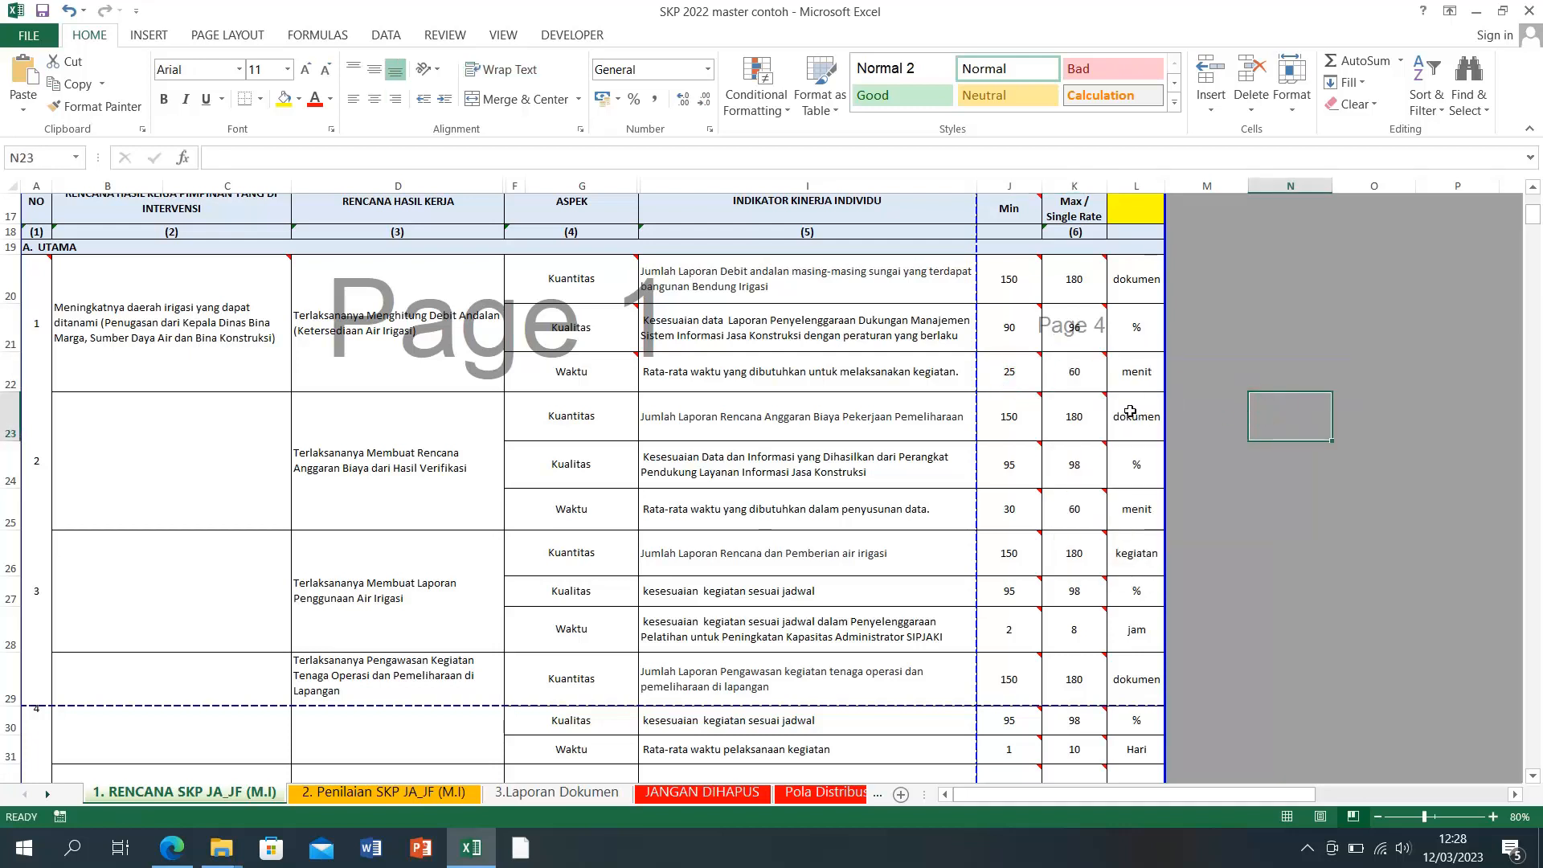
click(1011, 378)
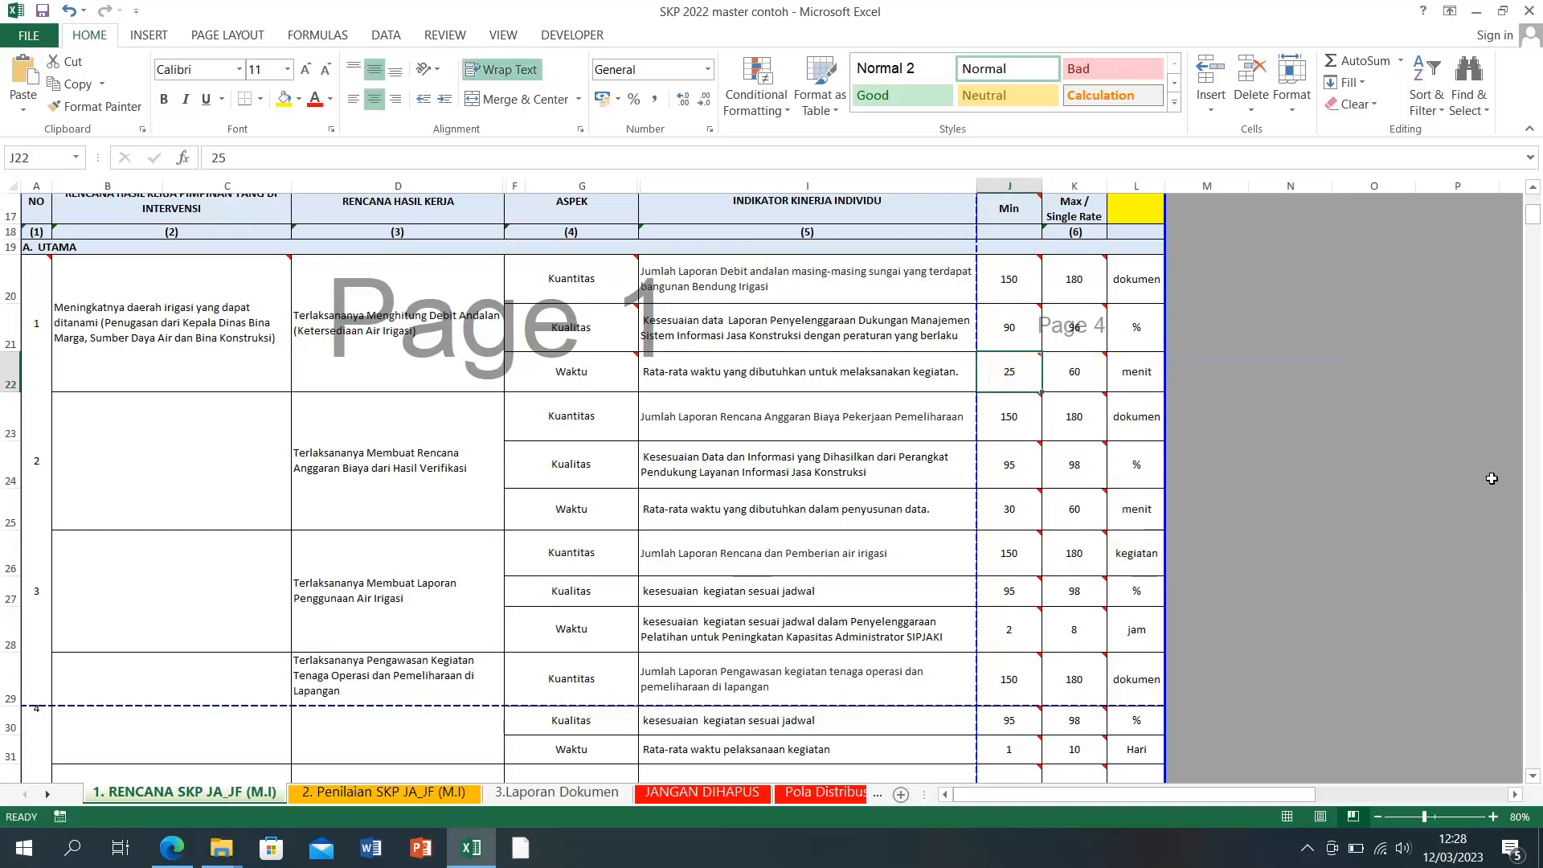
text(60)
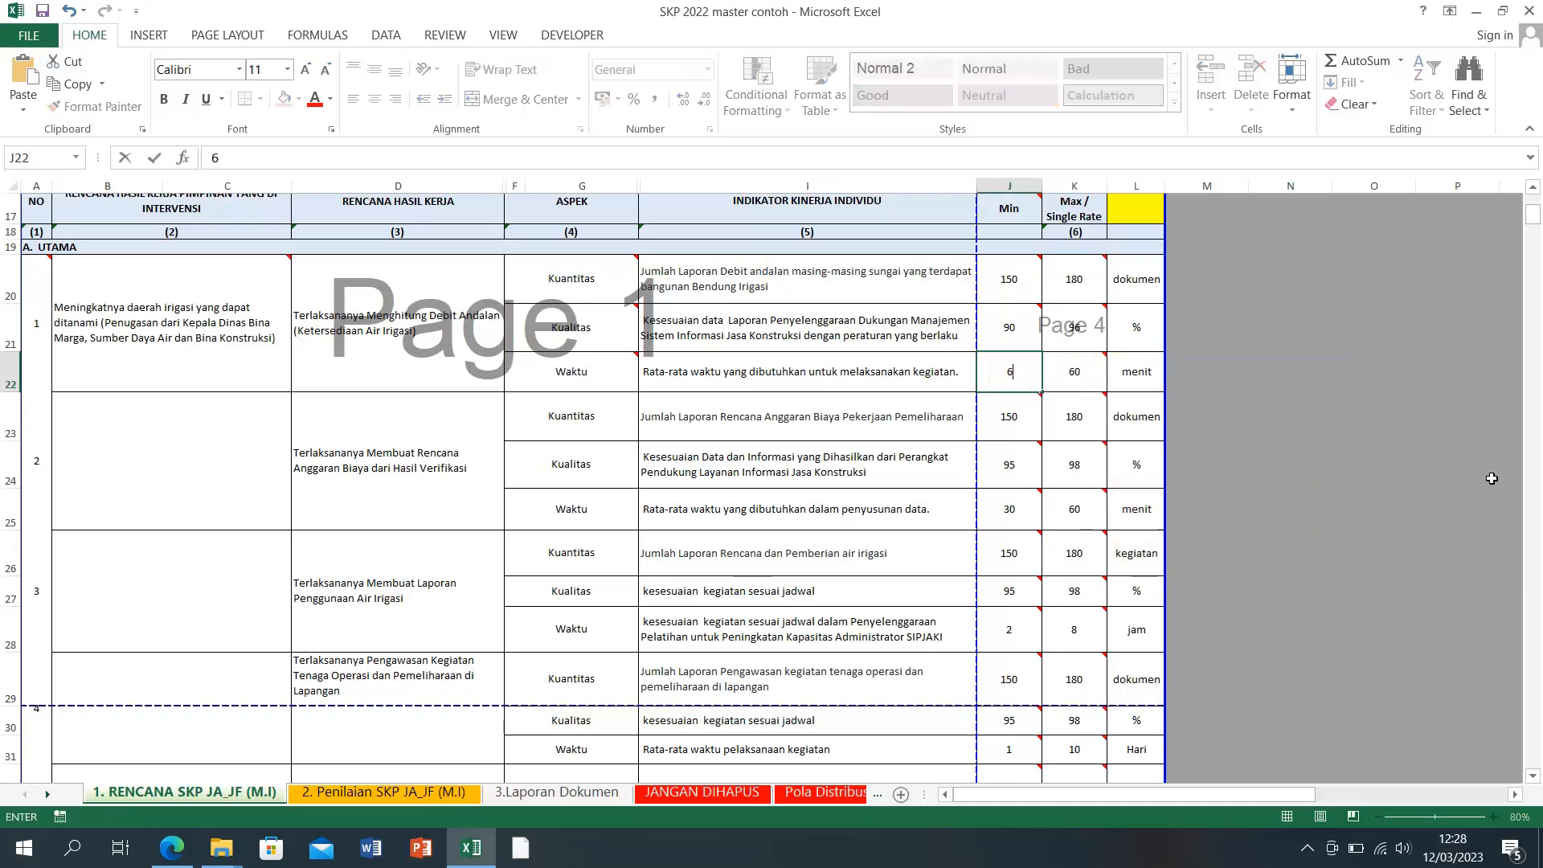
click(1073, 377)
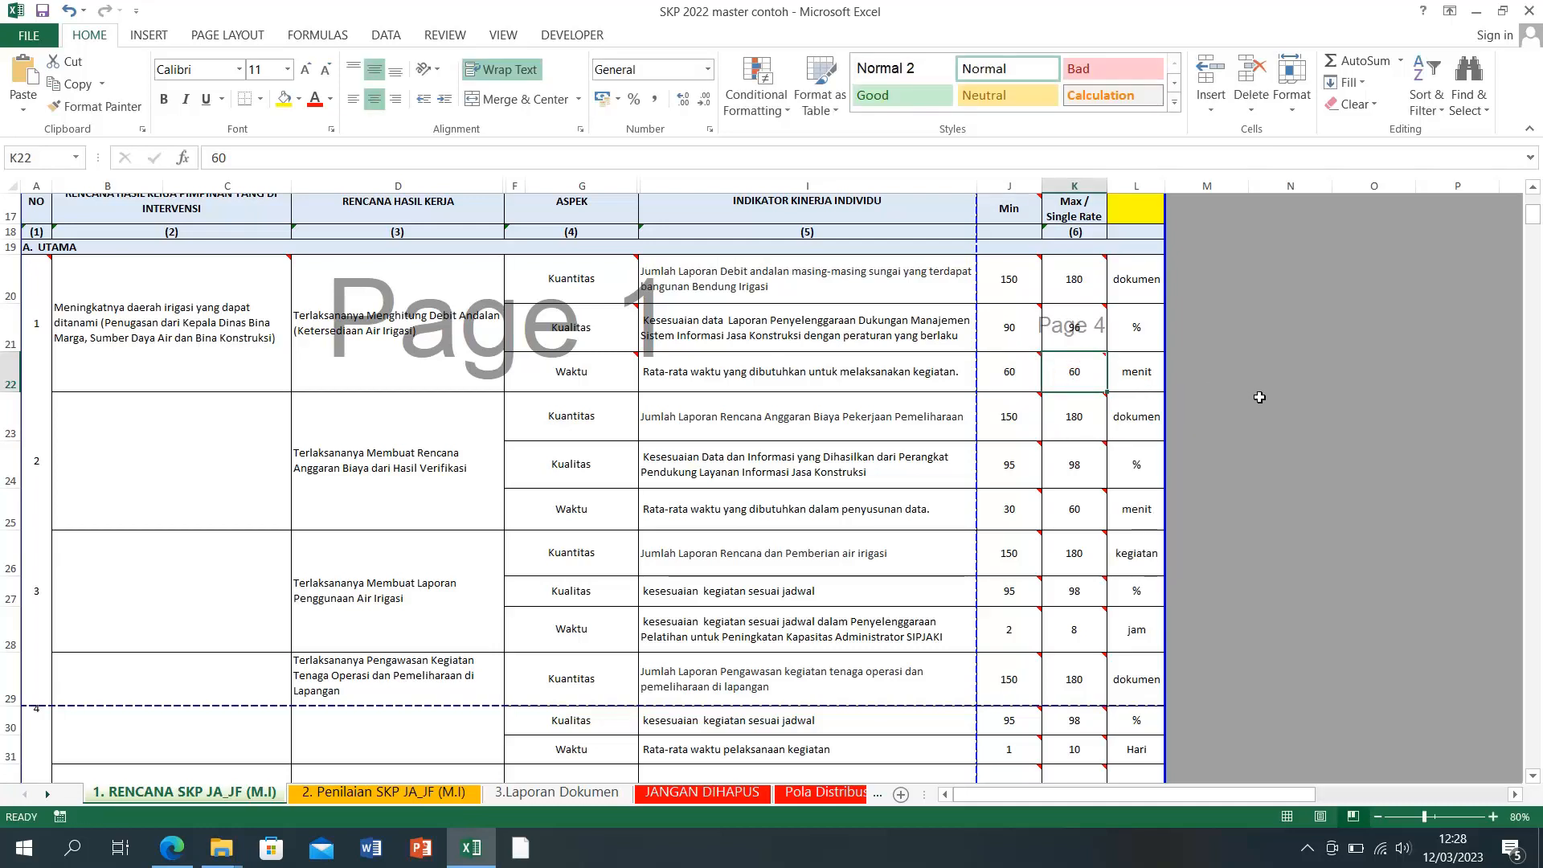
text(120)
key(Return)
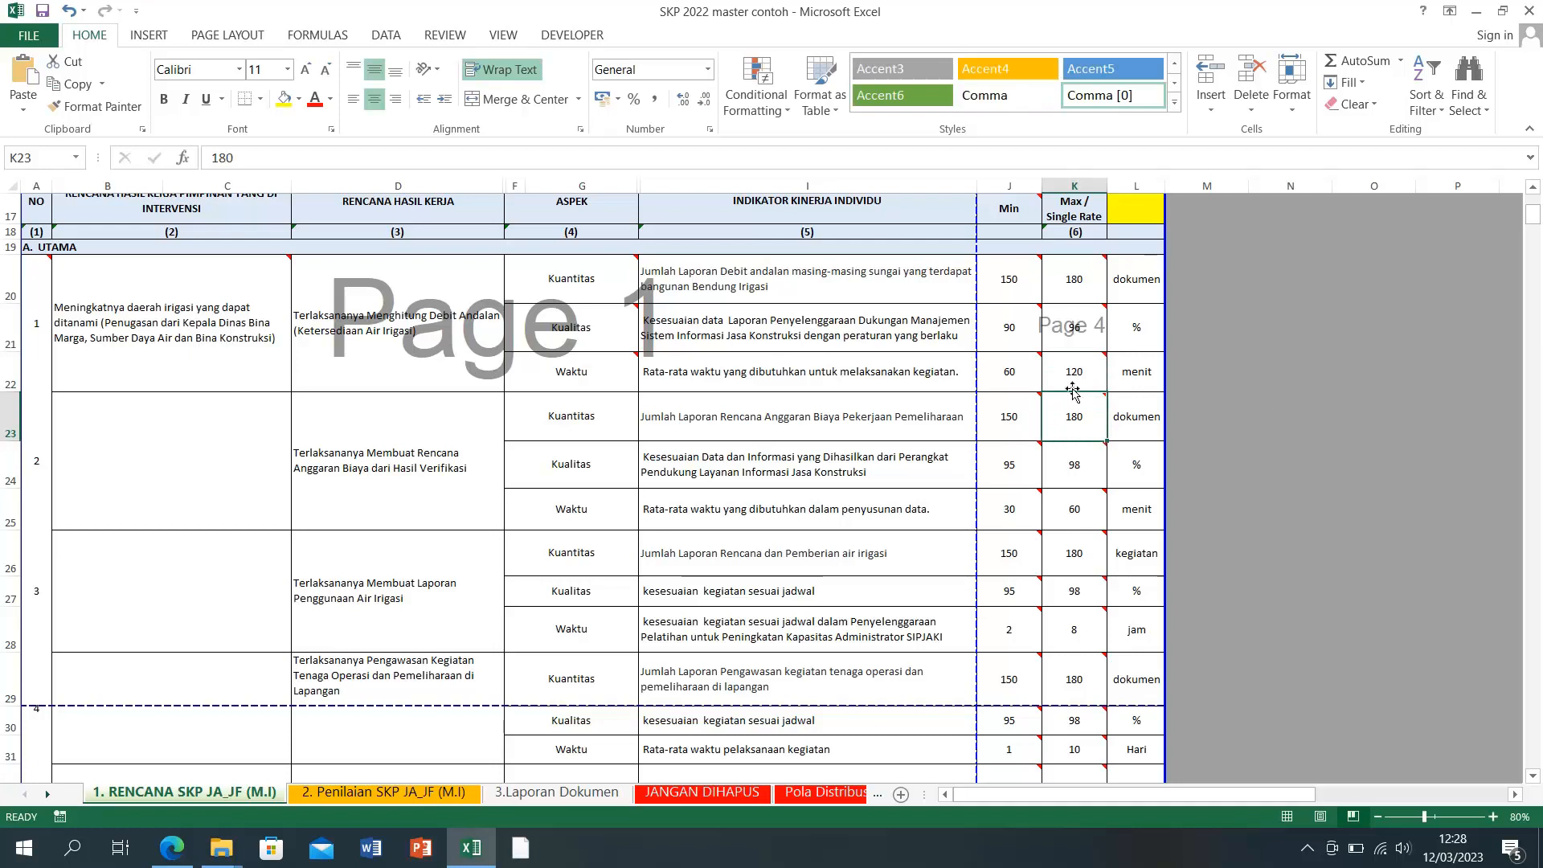
mouse_move(1017, 444)
mouse_move(410, 373)
mouse_down()
mouse_move(397, 363)
mouse_move(1127, 377)
mouse_up()
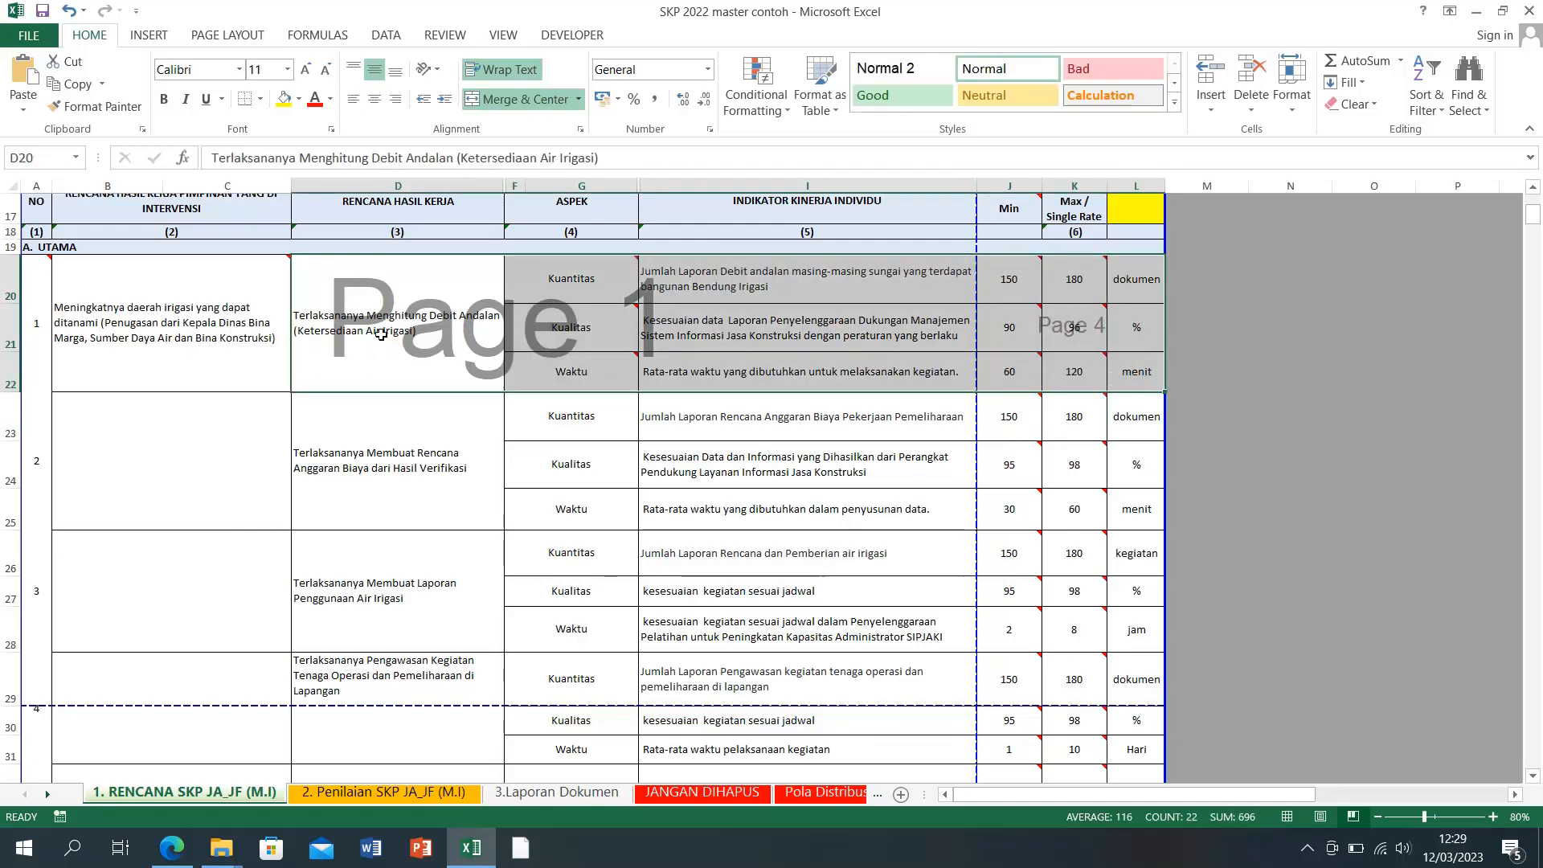
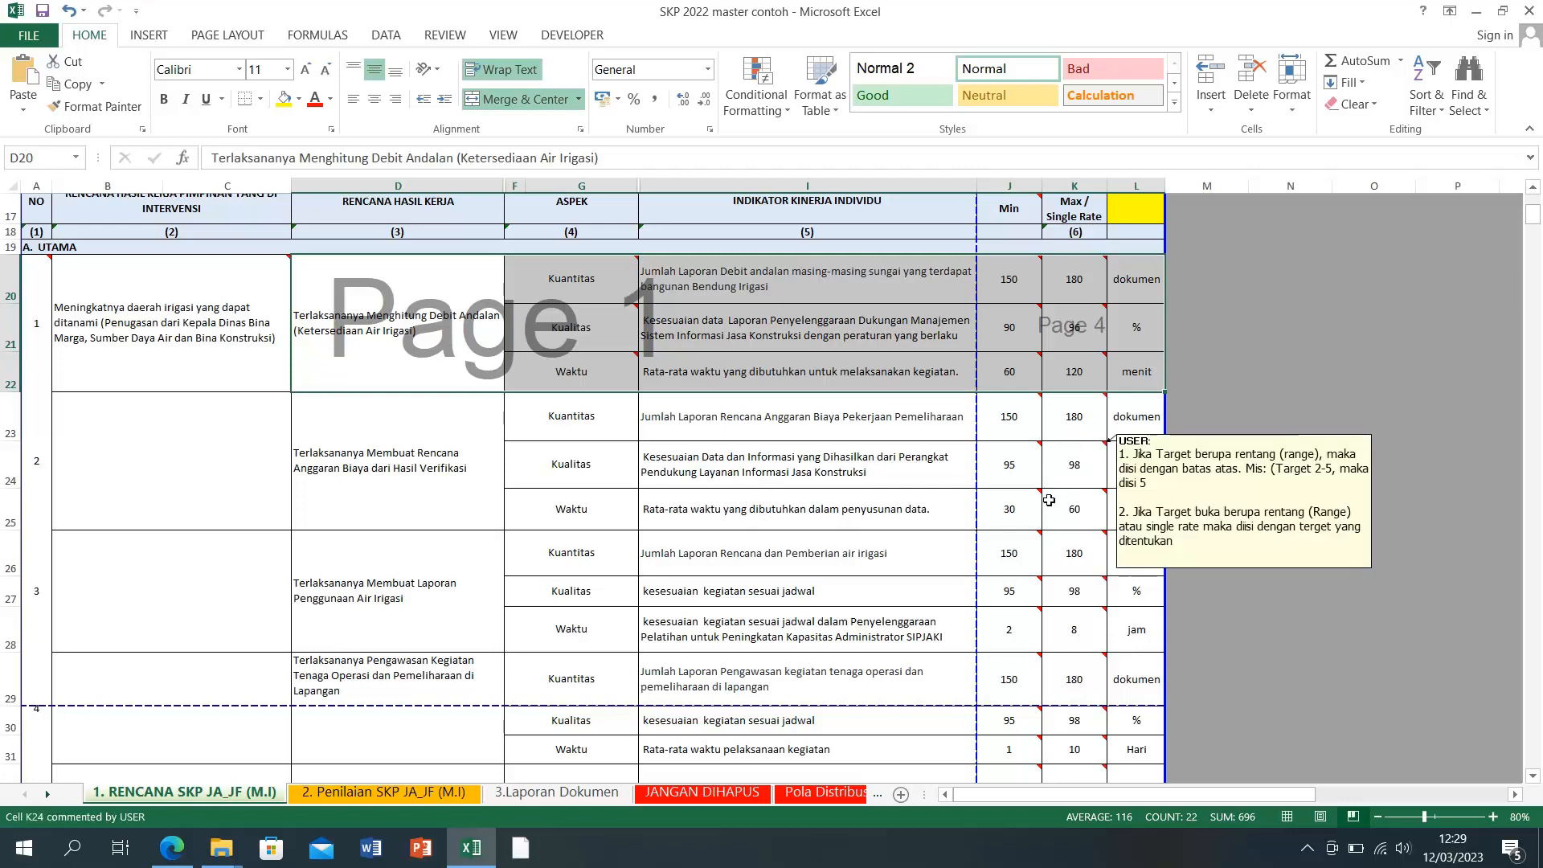
Step: Set the second item's Kualitas target in J24:K24 to 90–96
click(1014, 472)
text(90)
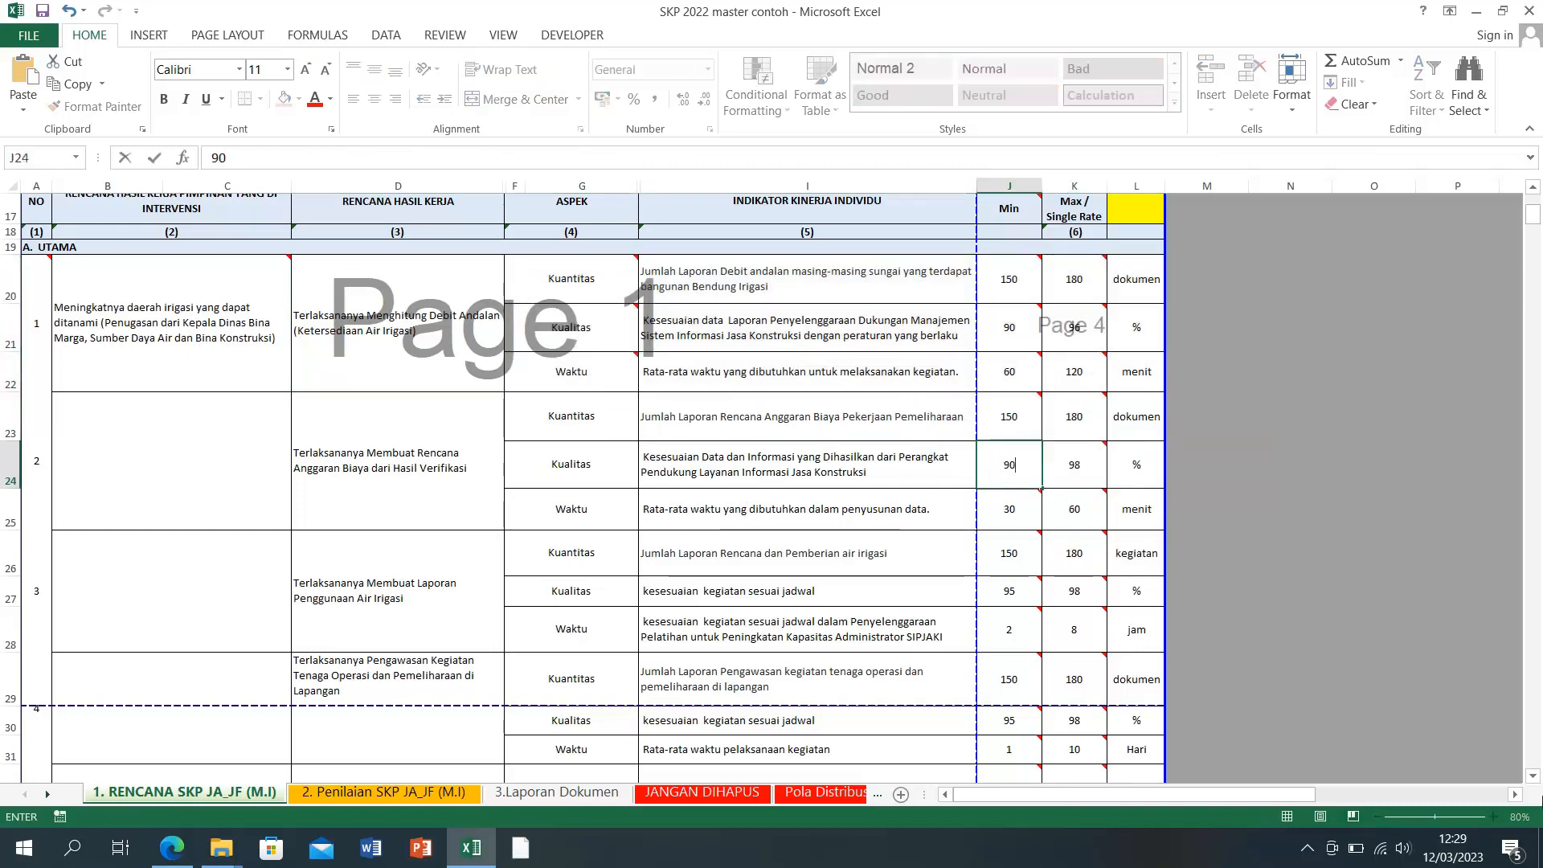
key(Tab)
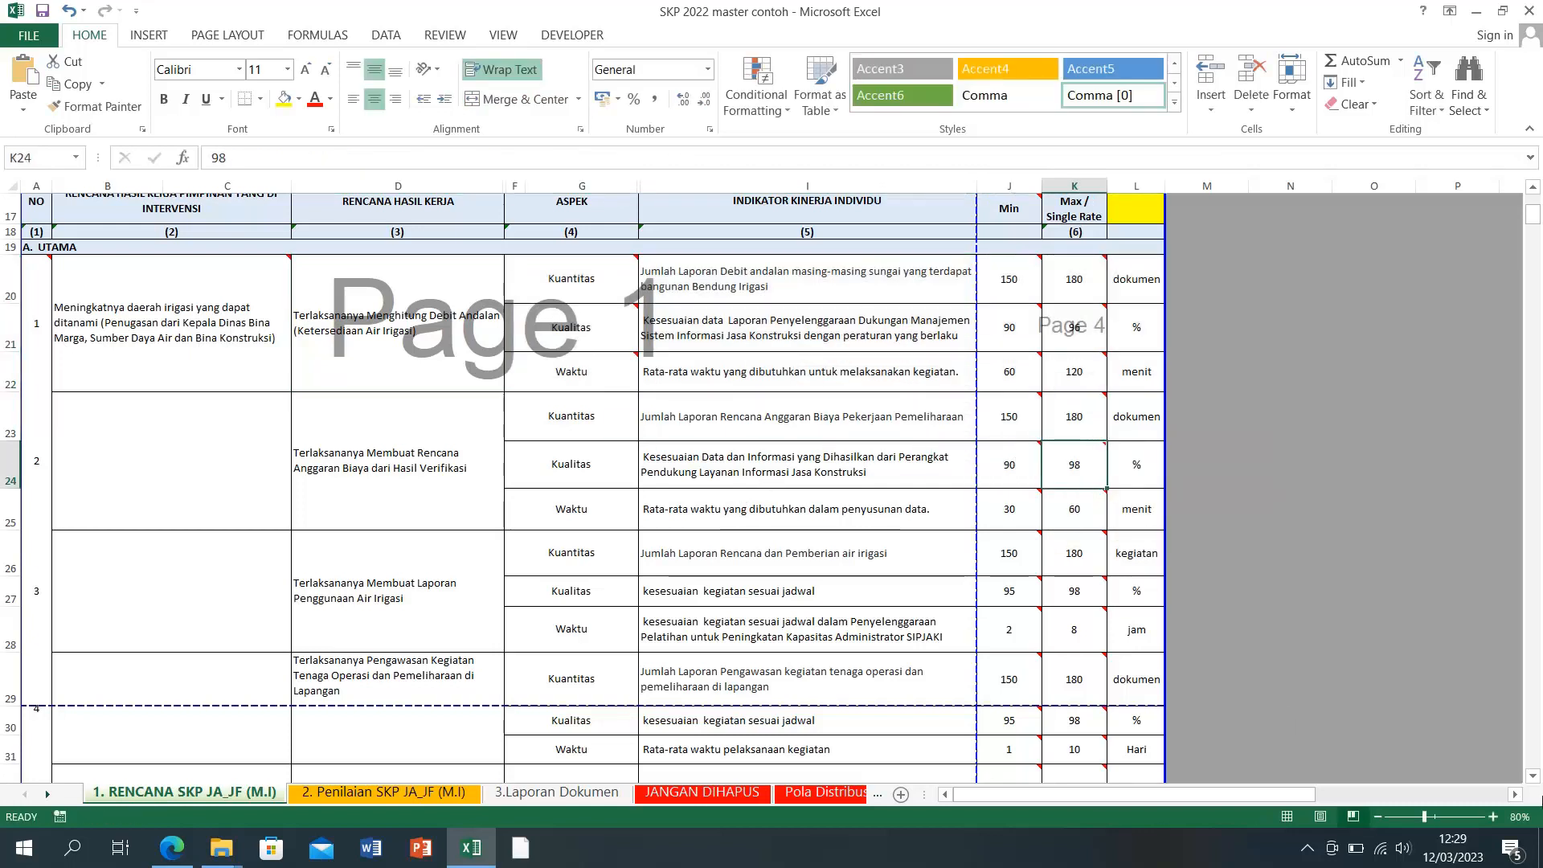
text(96)
key(Return)
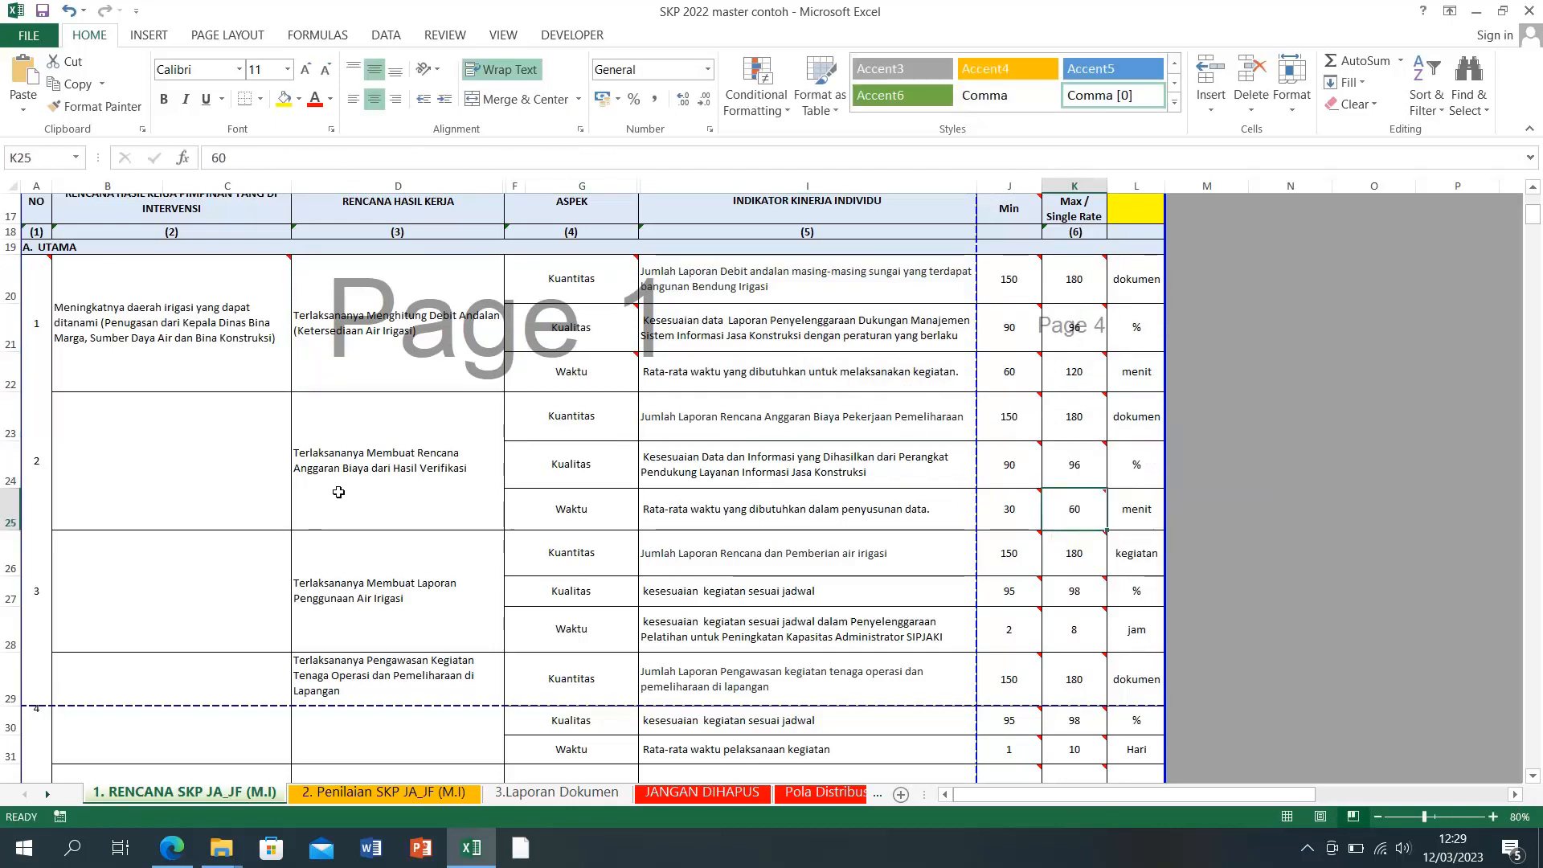
Step: Set its Waktu target in J25:K25 to 60–120
click(1023, 515)
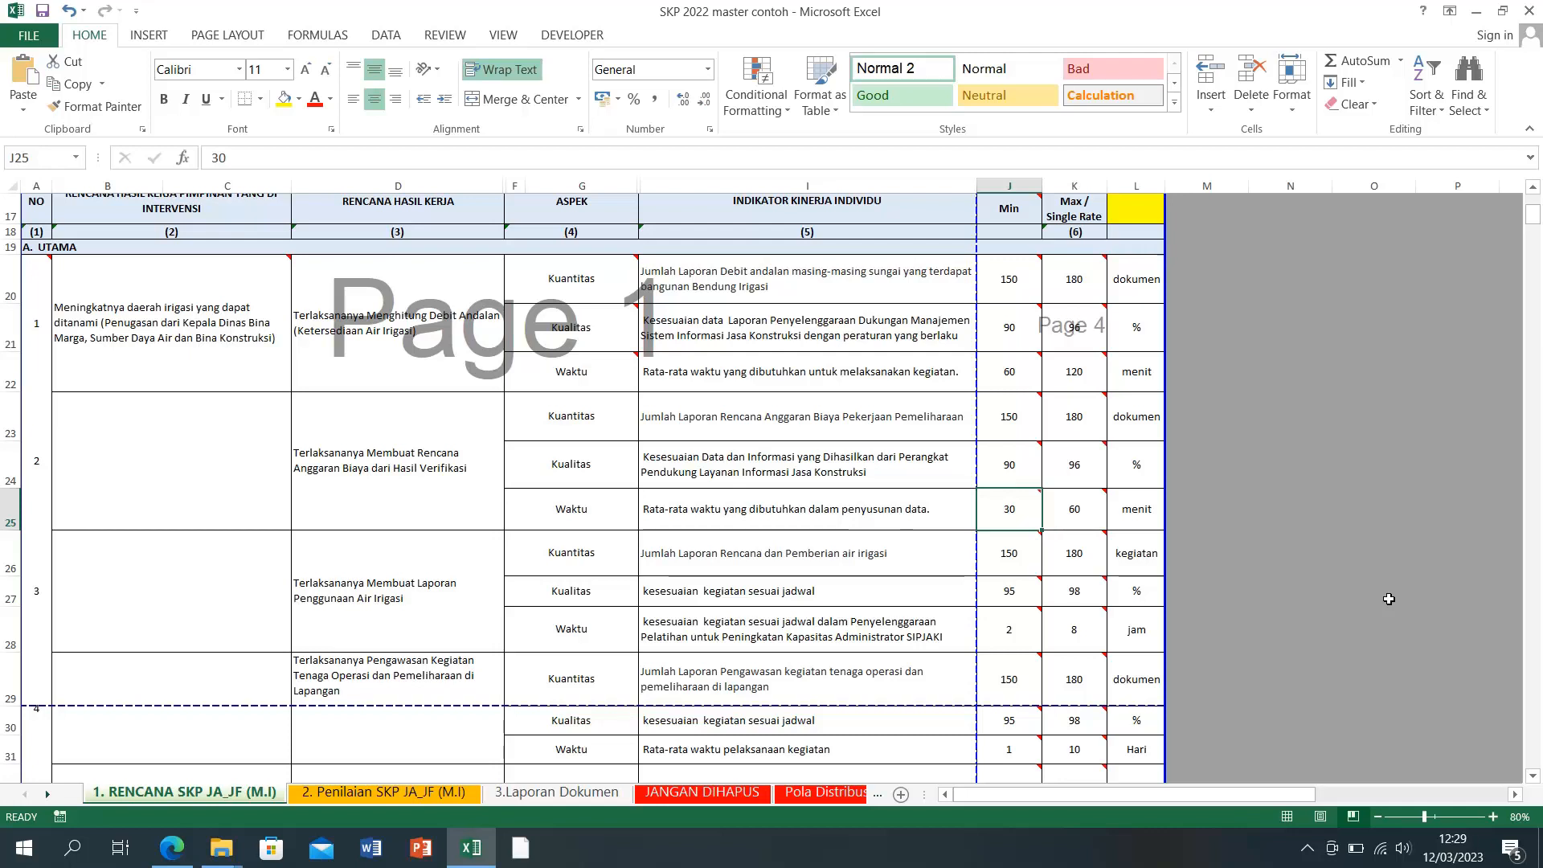
text(6)
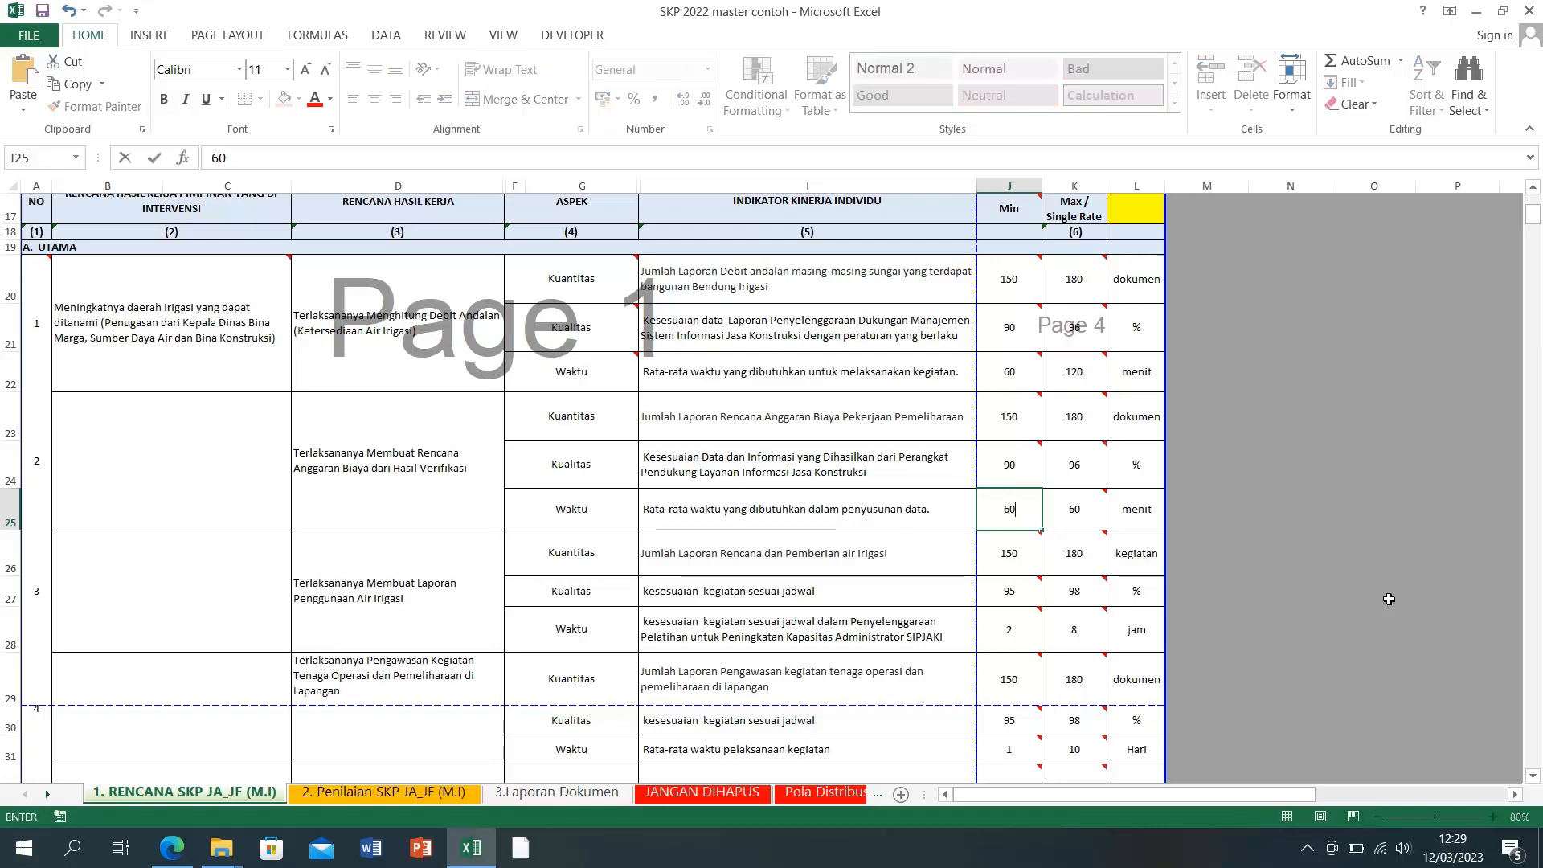
key(Tab)
text(120)
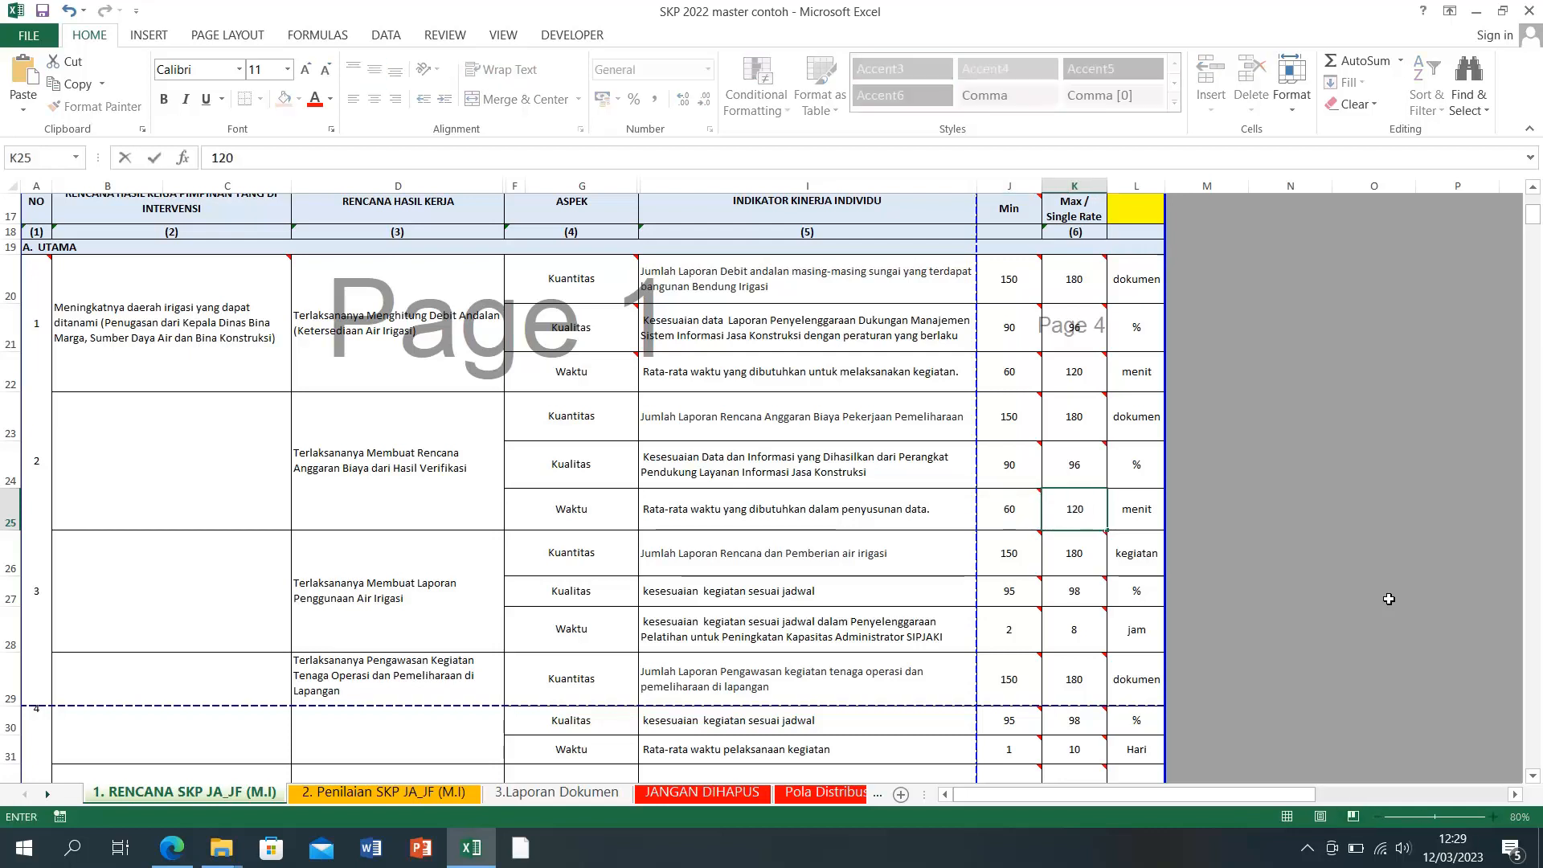
key(Return)
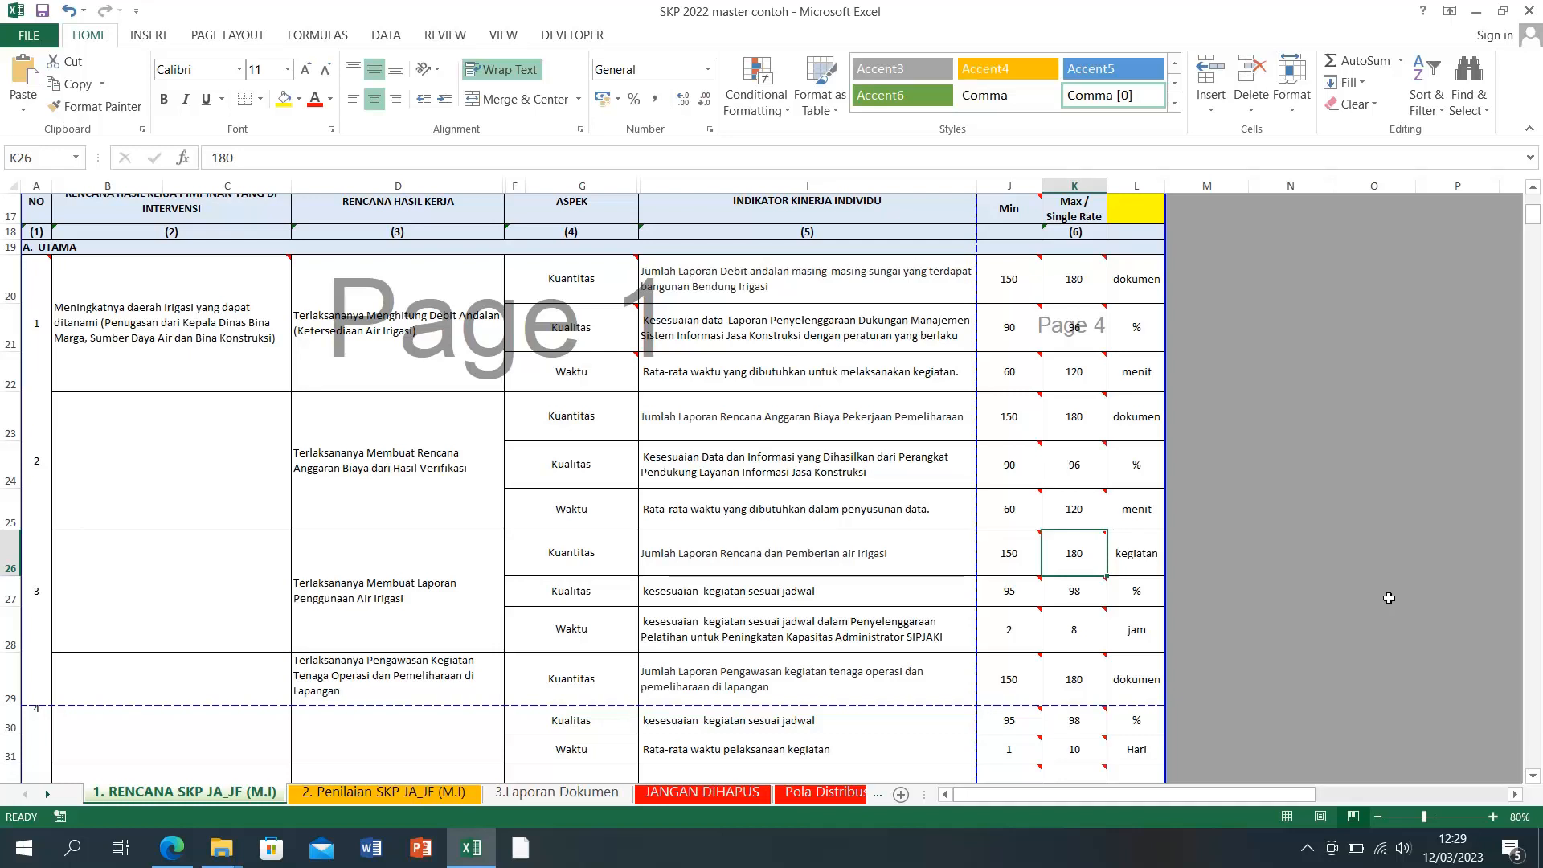
click(1070, 513)
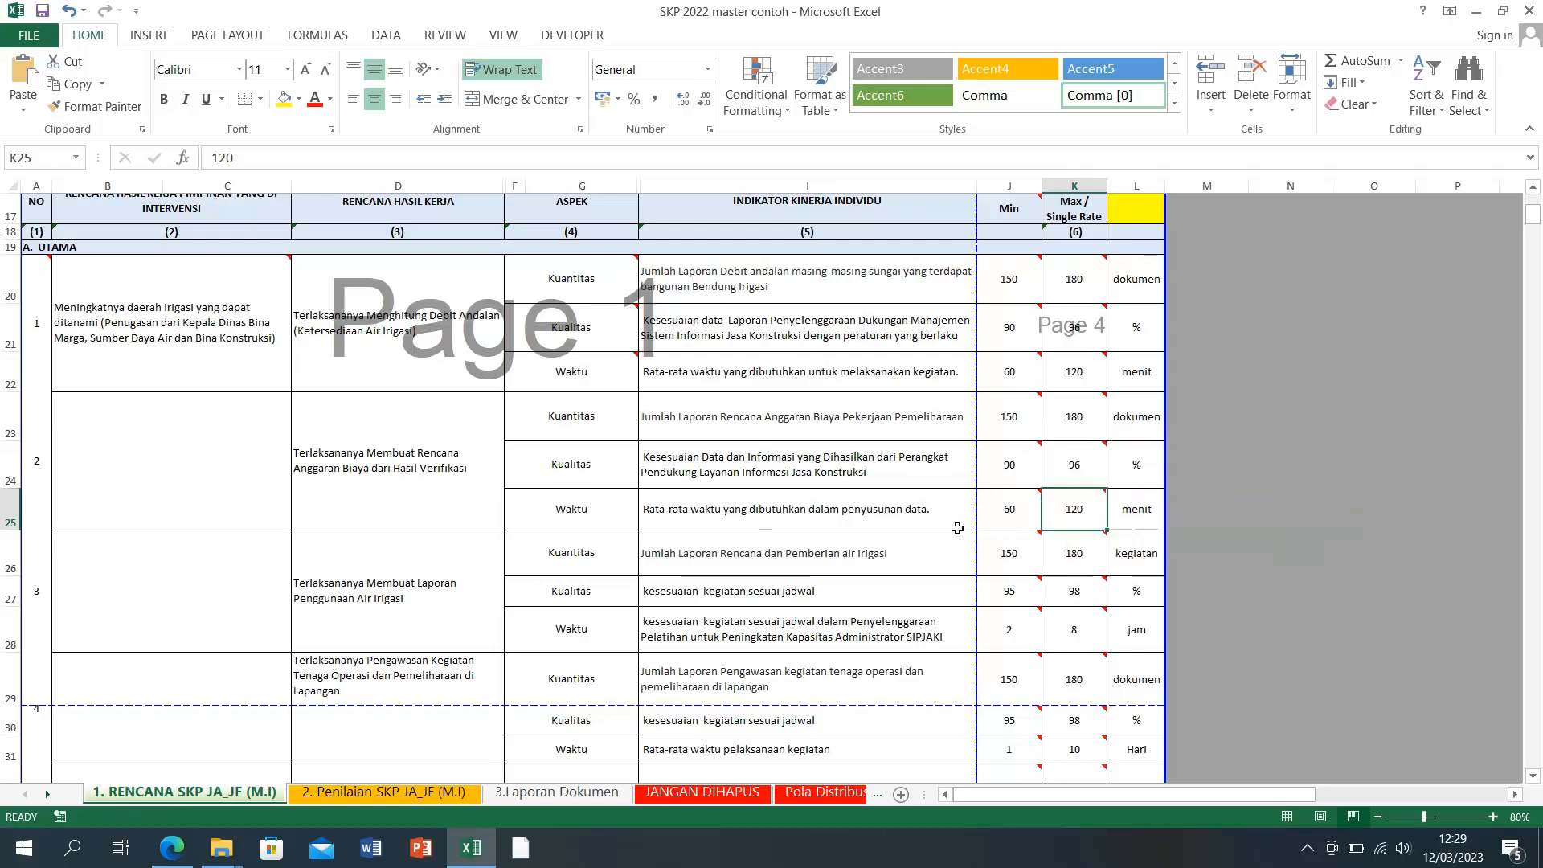
mouse_move(1009, 564)
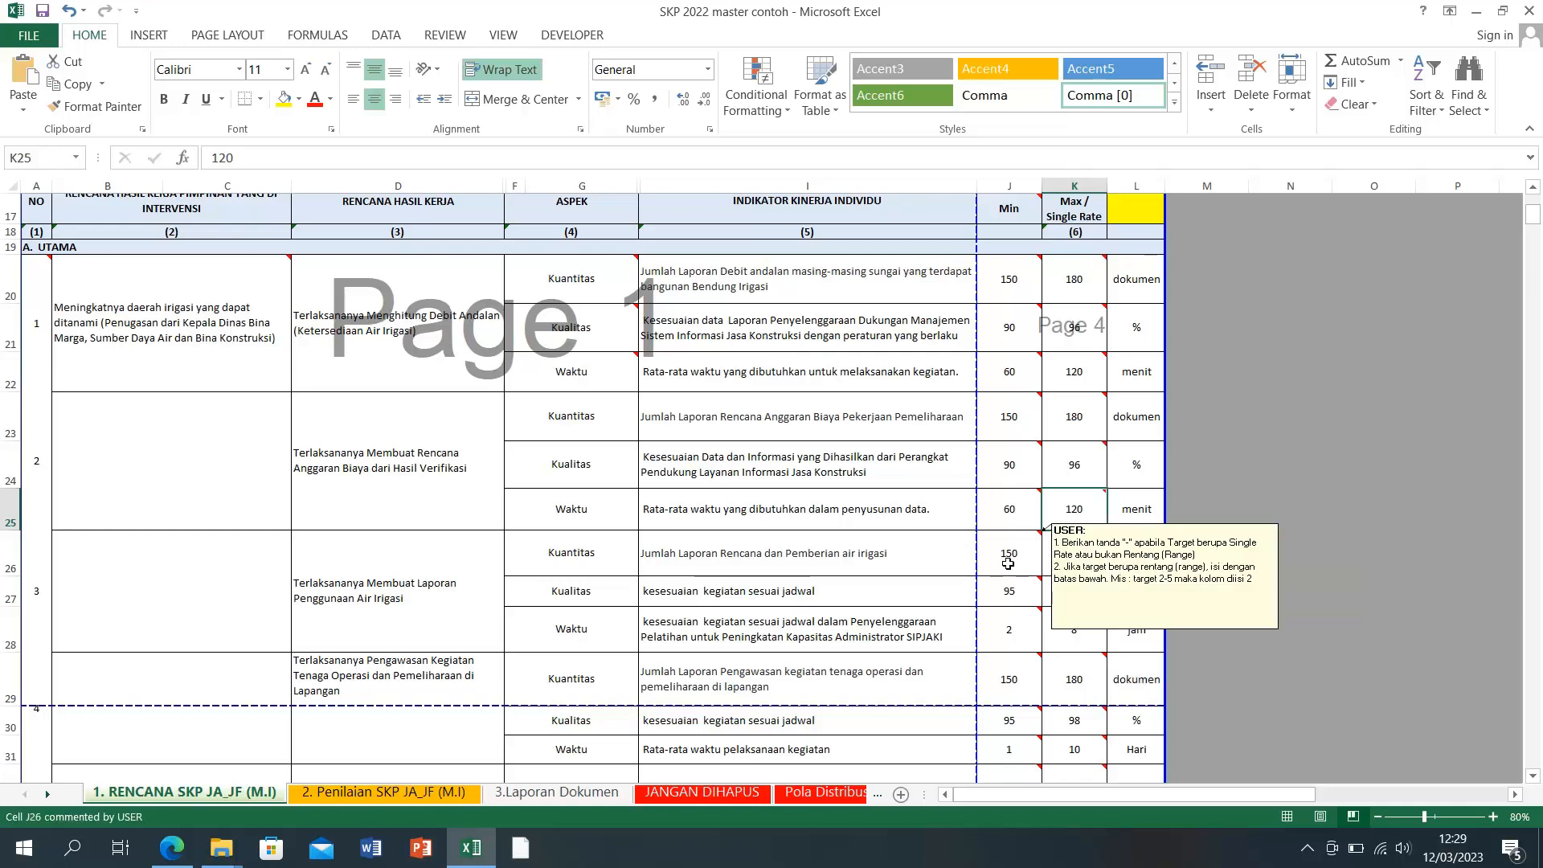
click(1005, 563)
Step: Change the third item's Kuantitas unit in L26 to dokumen
scroll(1007, 562, down, 1)
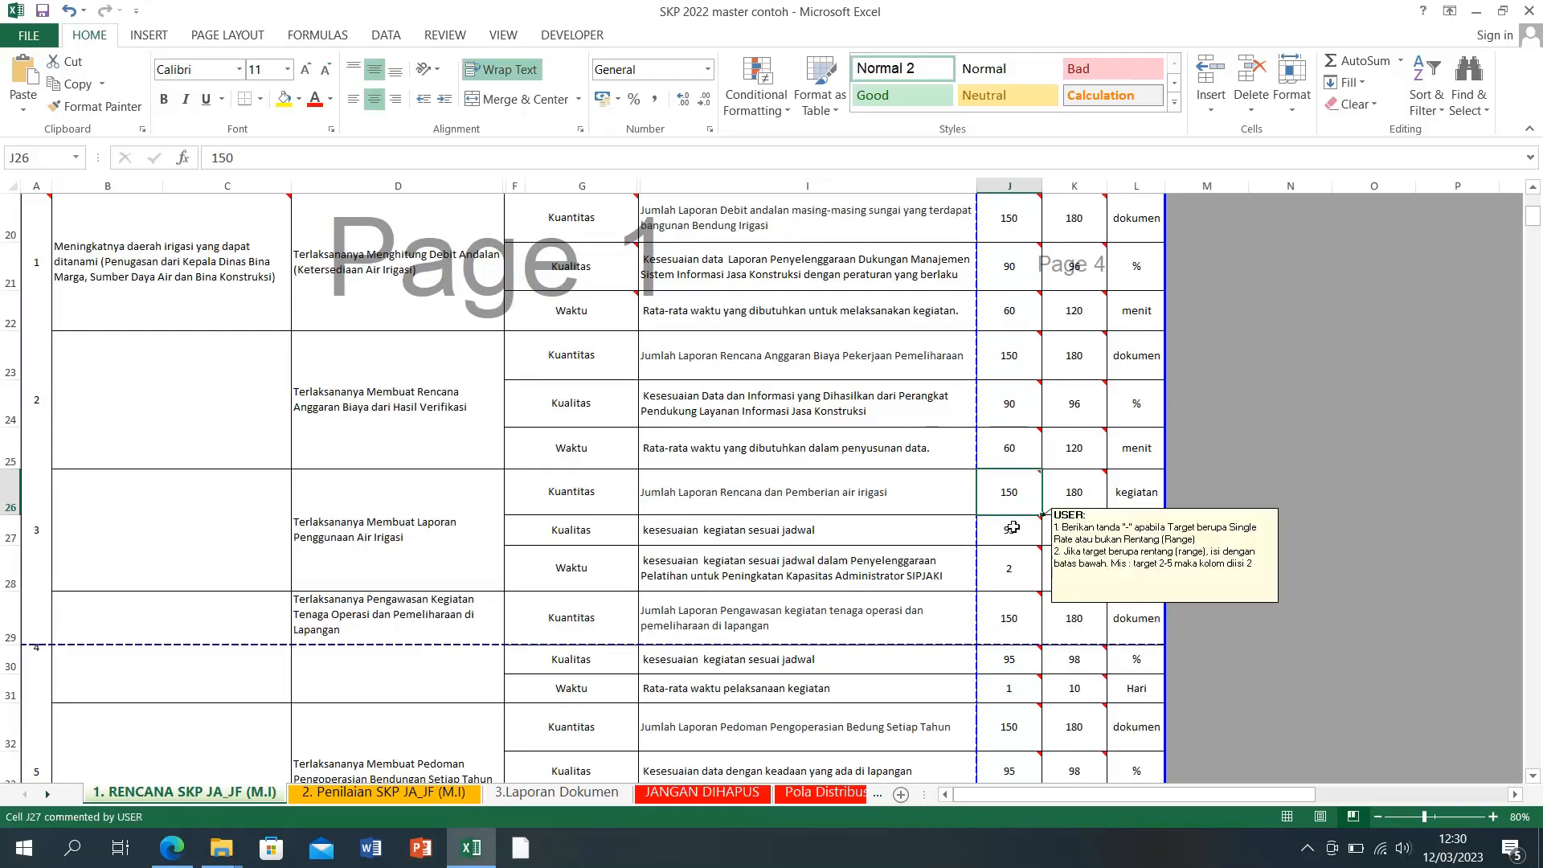
click(1130, 499)
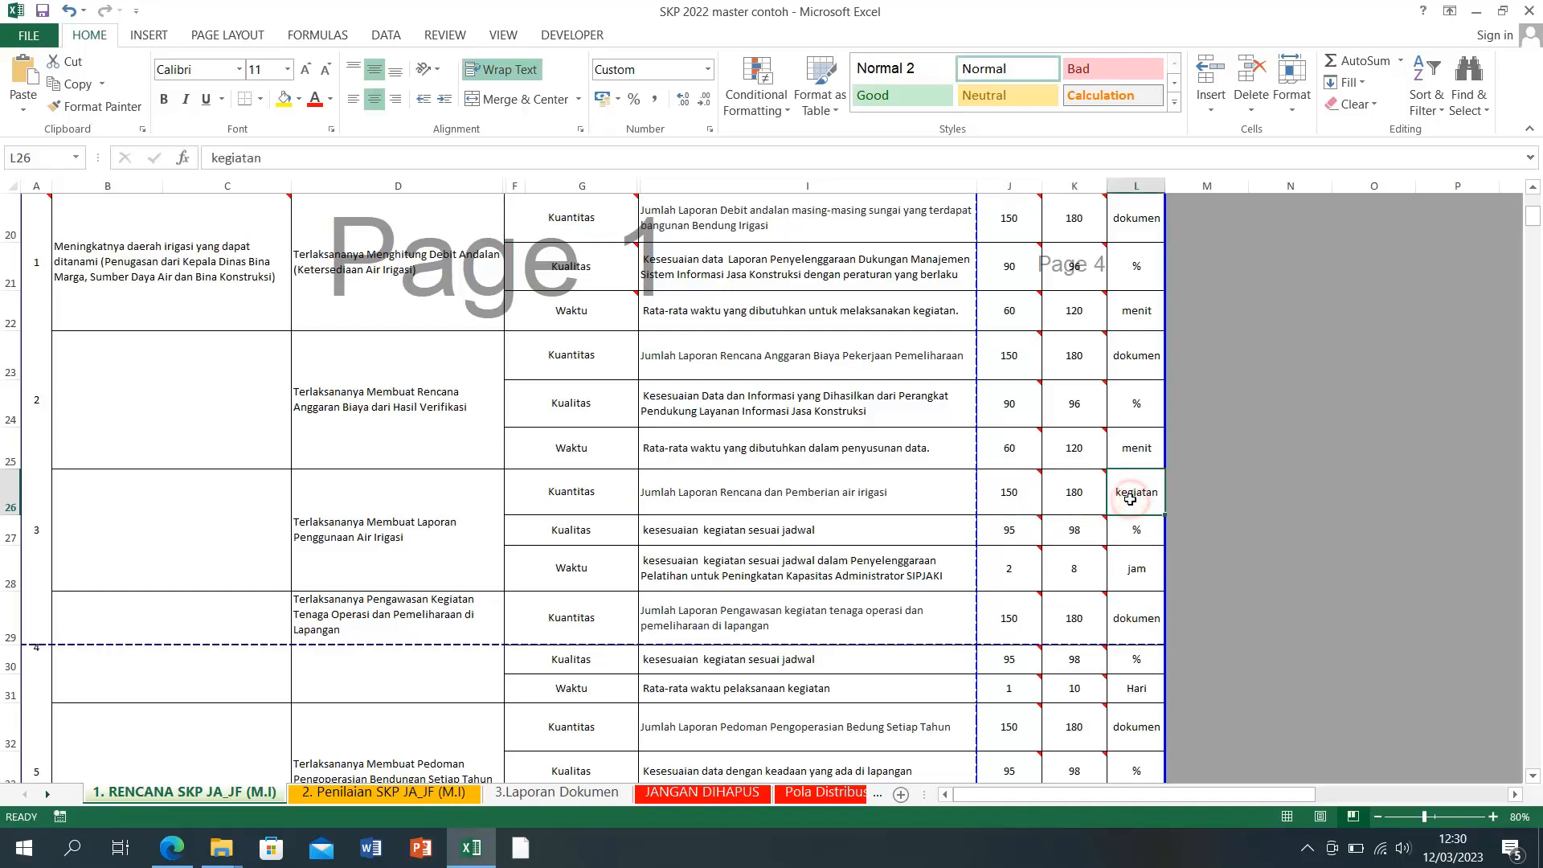
text(dokumen)
key(Return)
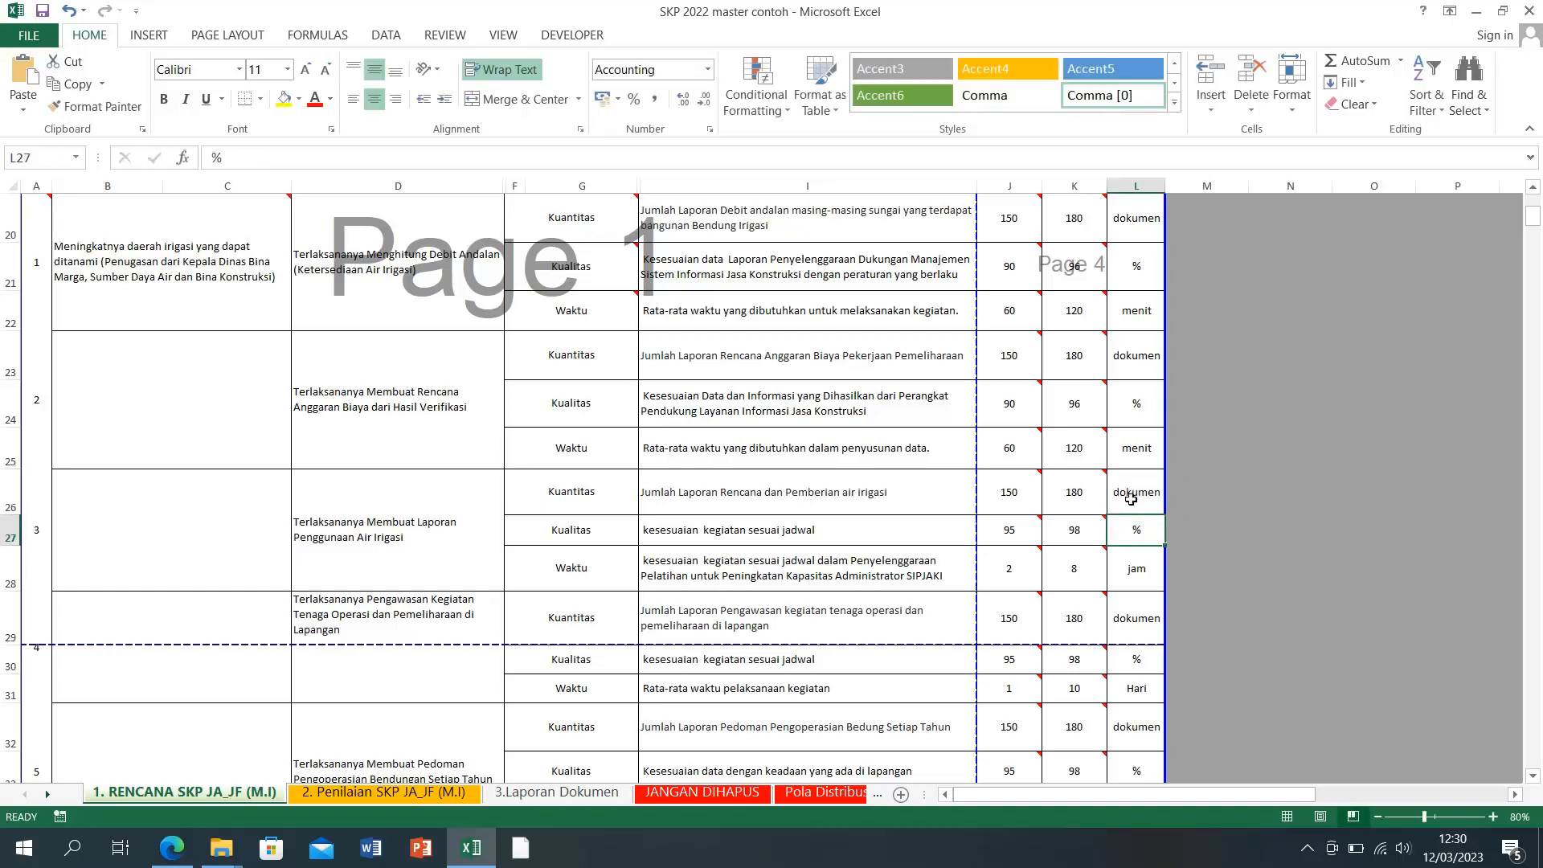
Step: Set the third item's Kualitas target in J27:K27 to 90–96
click(1029, 530)
text(90)
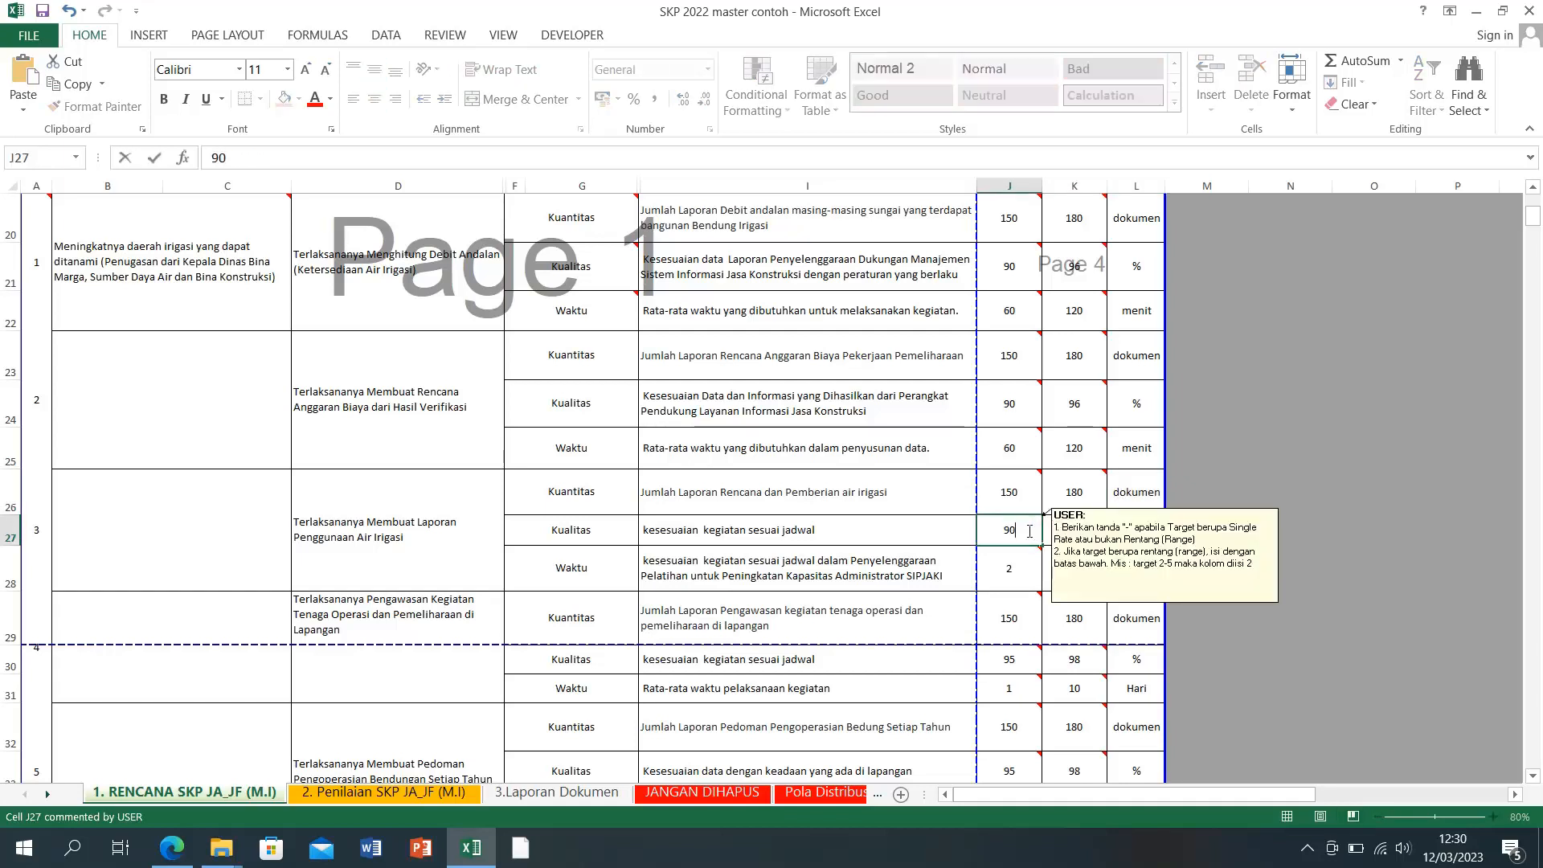
key(Tab)
text(96)
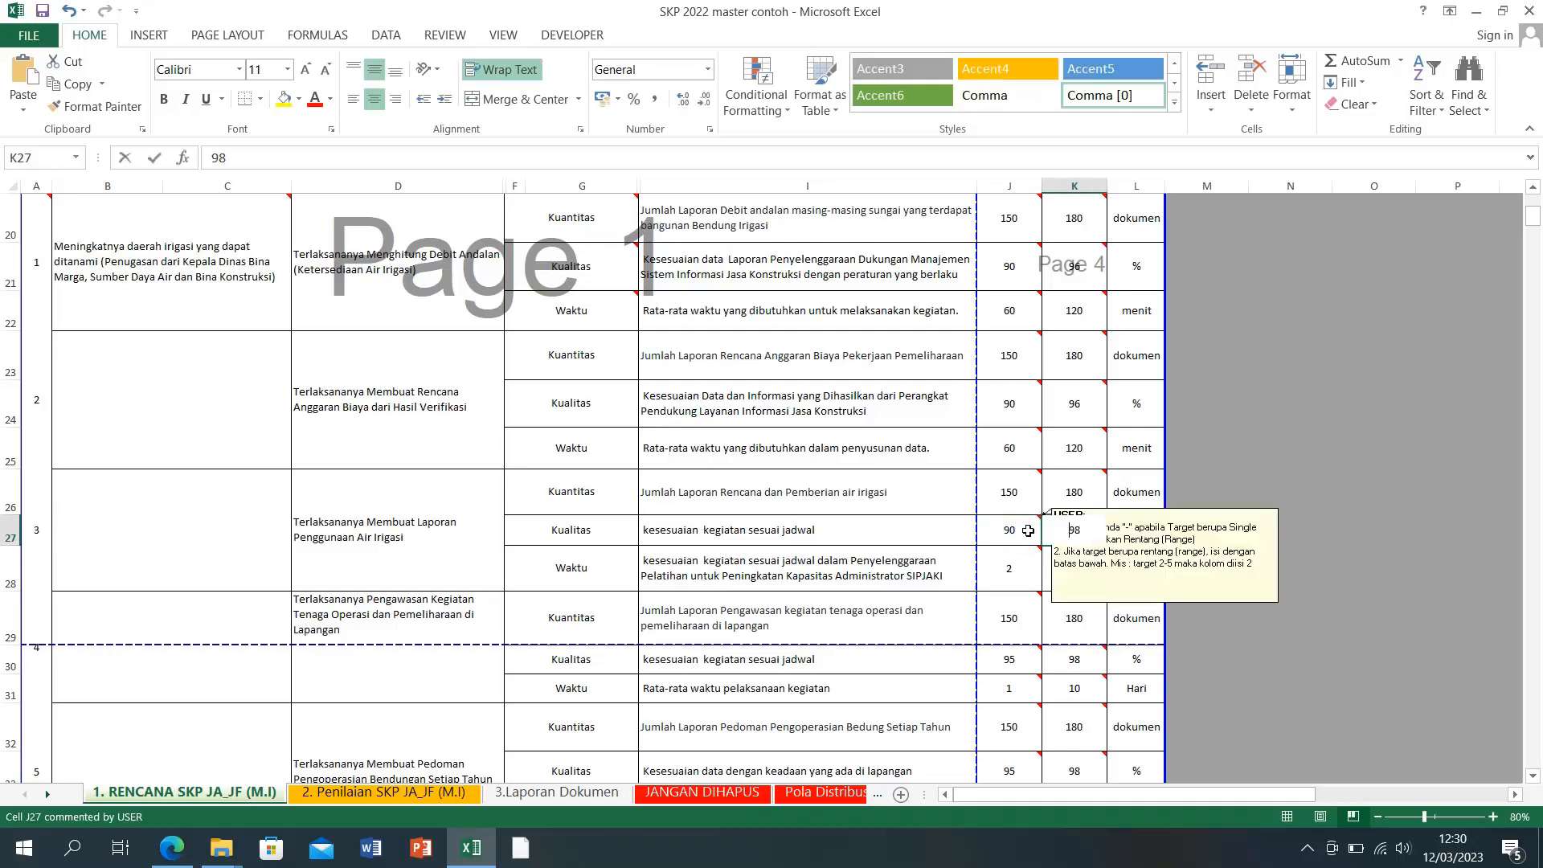
key(Return)
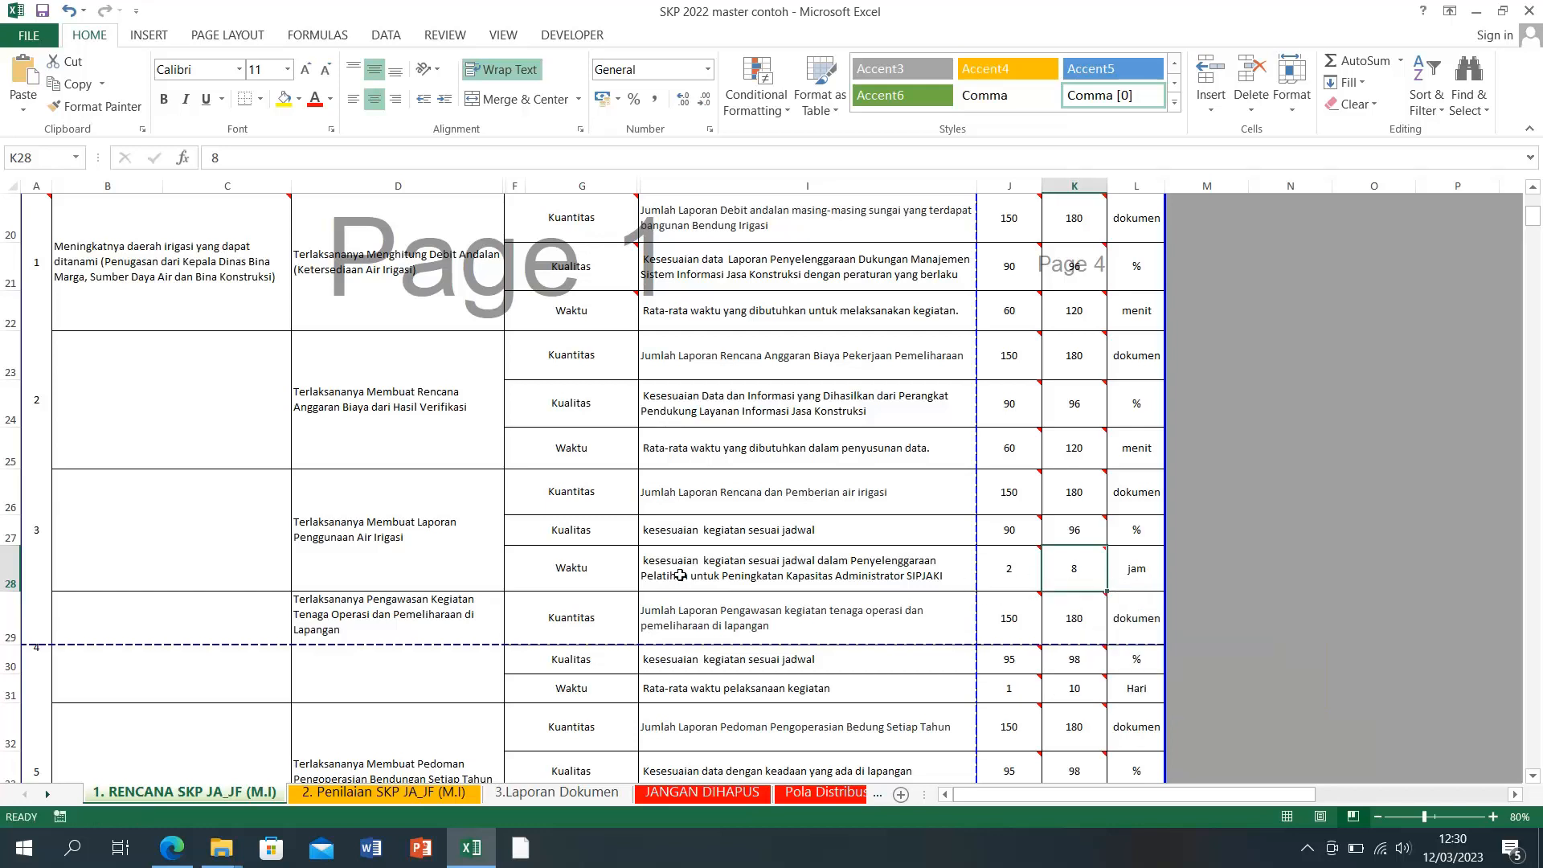
Step: Set the third item's Waktu target to 60–120 with unit menit
mouse_move(1078, 584)
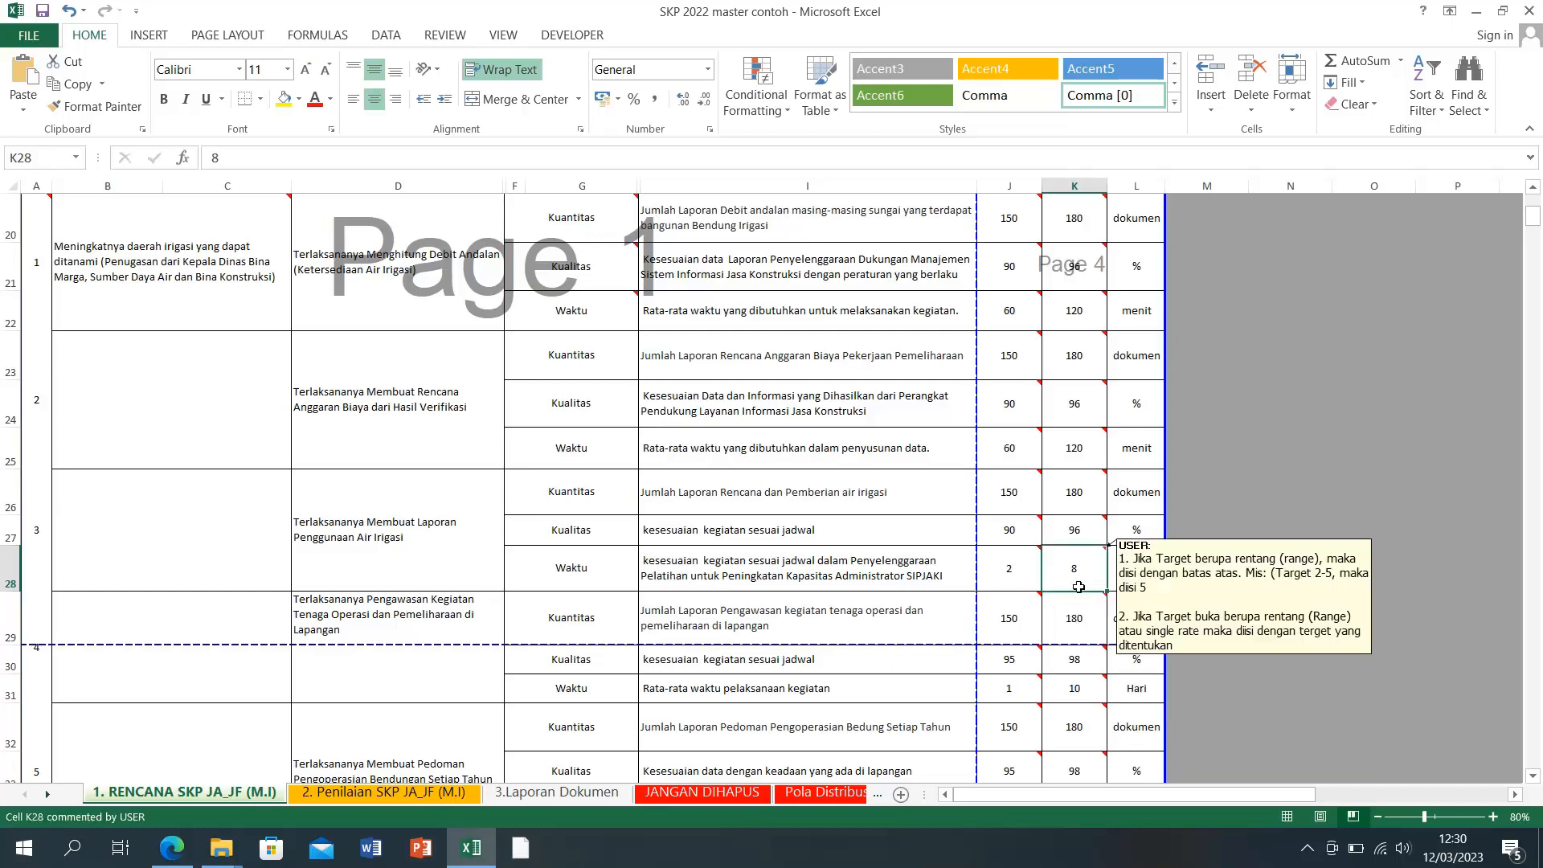
click(994, 578)
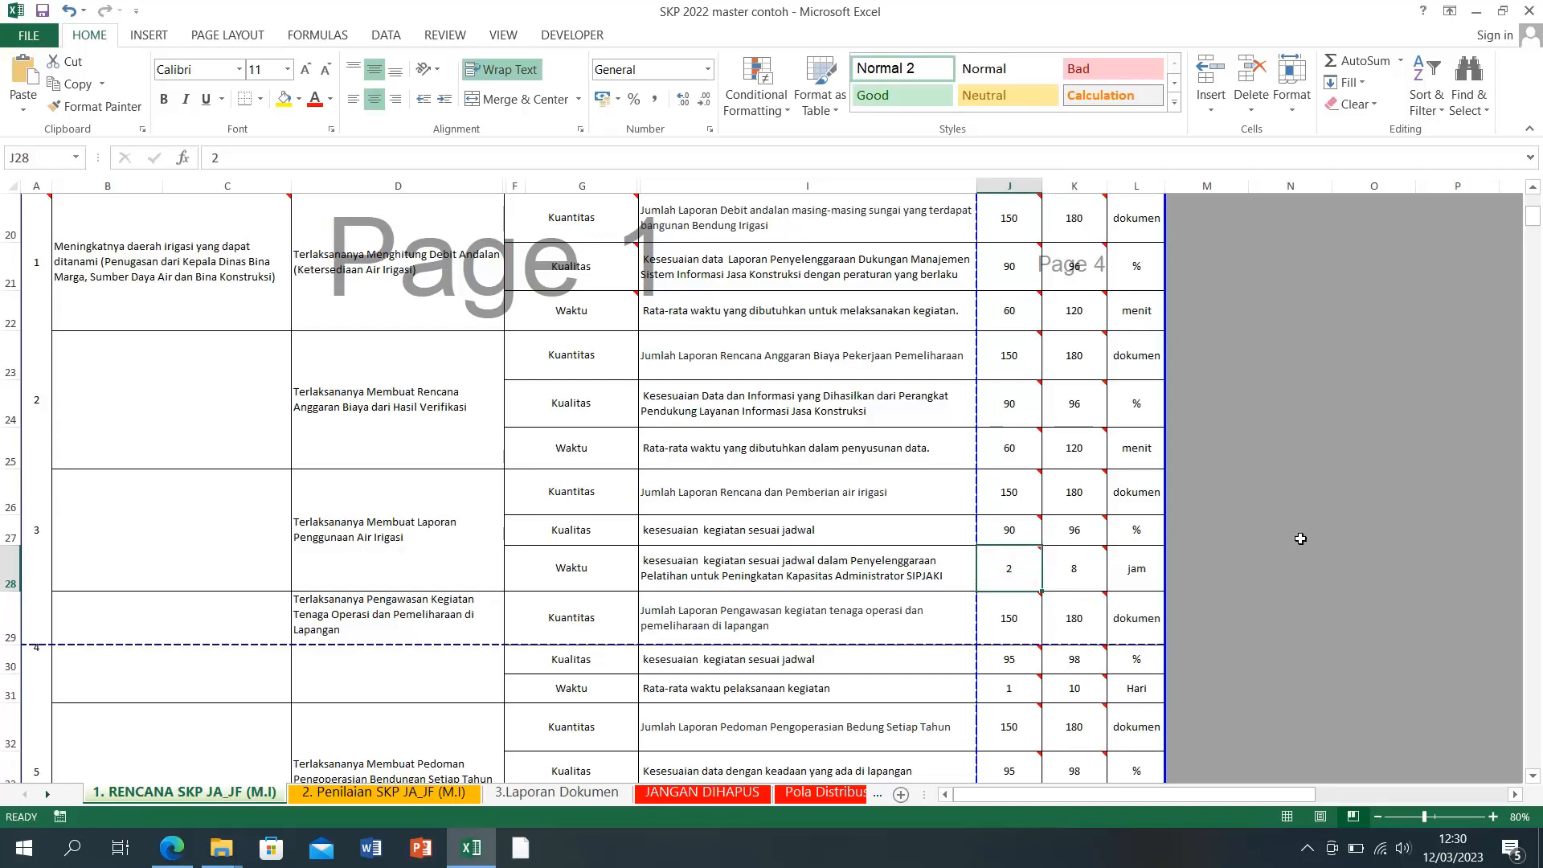
text(60)
key(Tab)
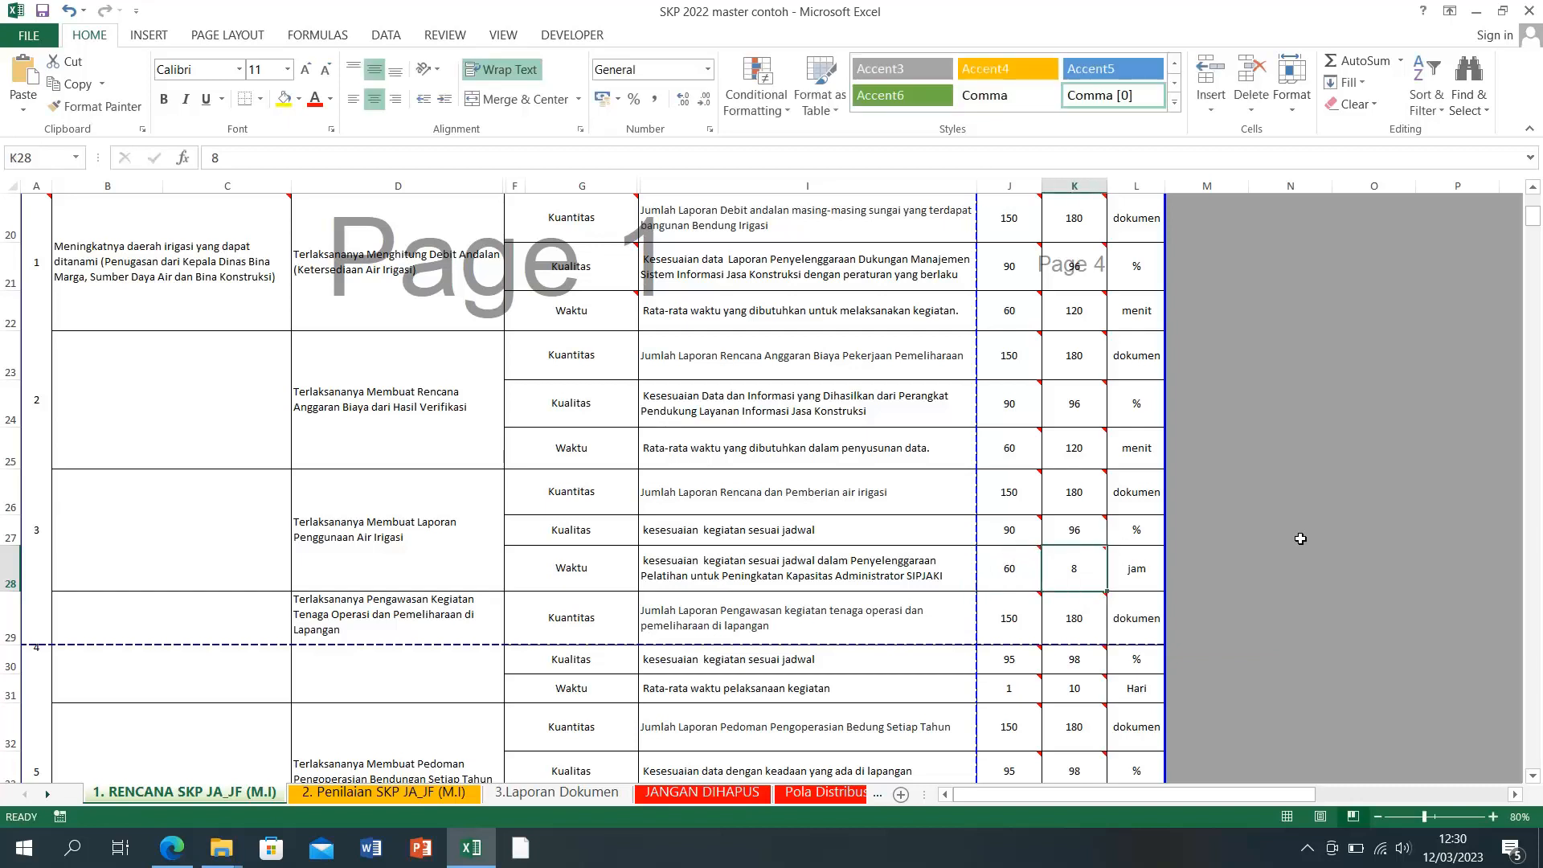
text(120)
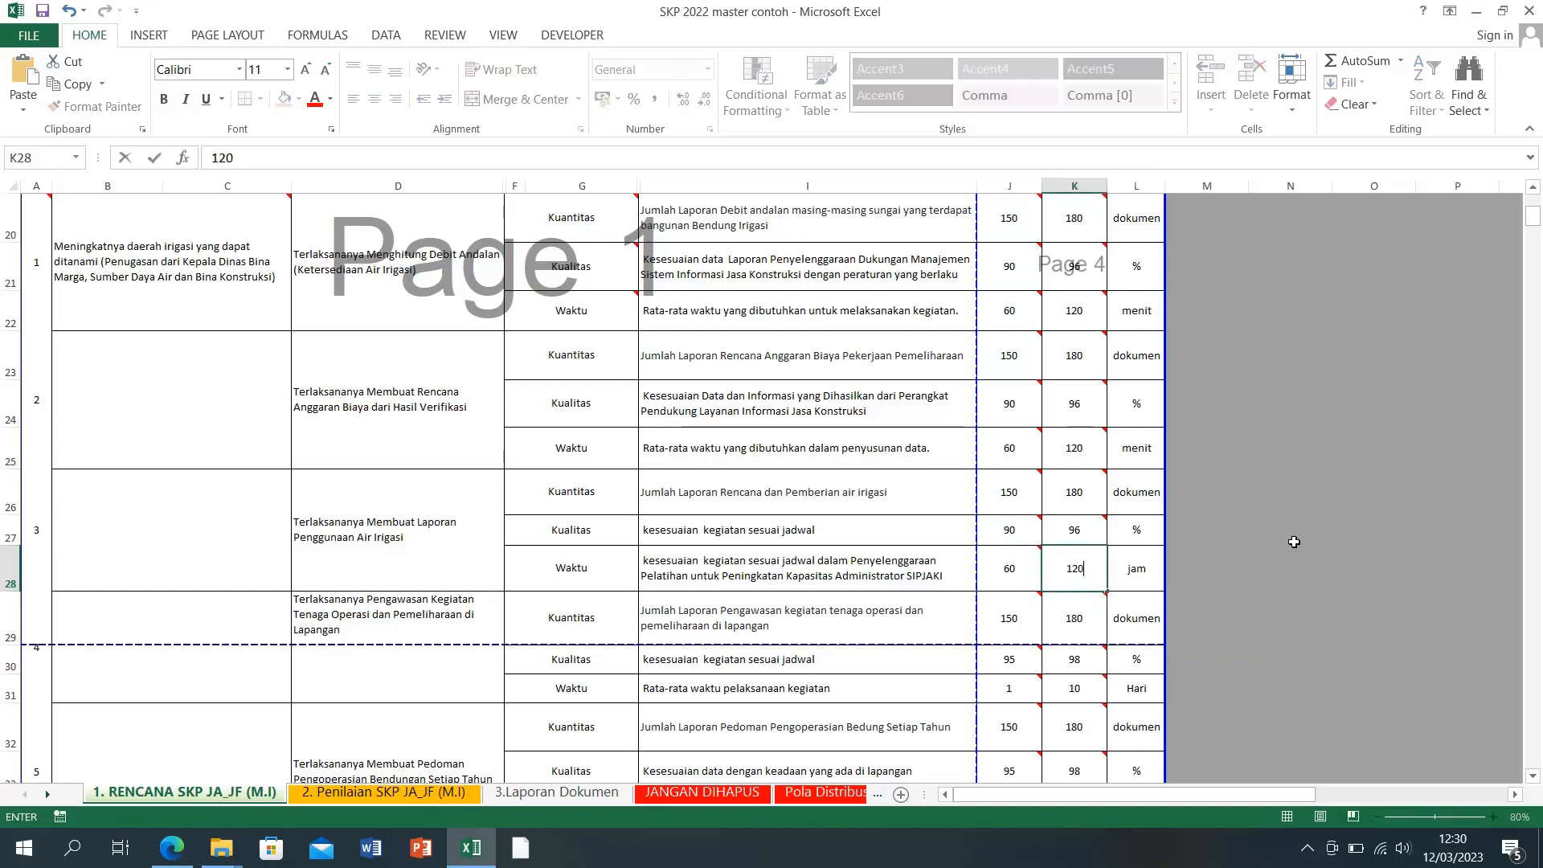
key(Tab)
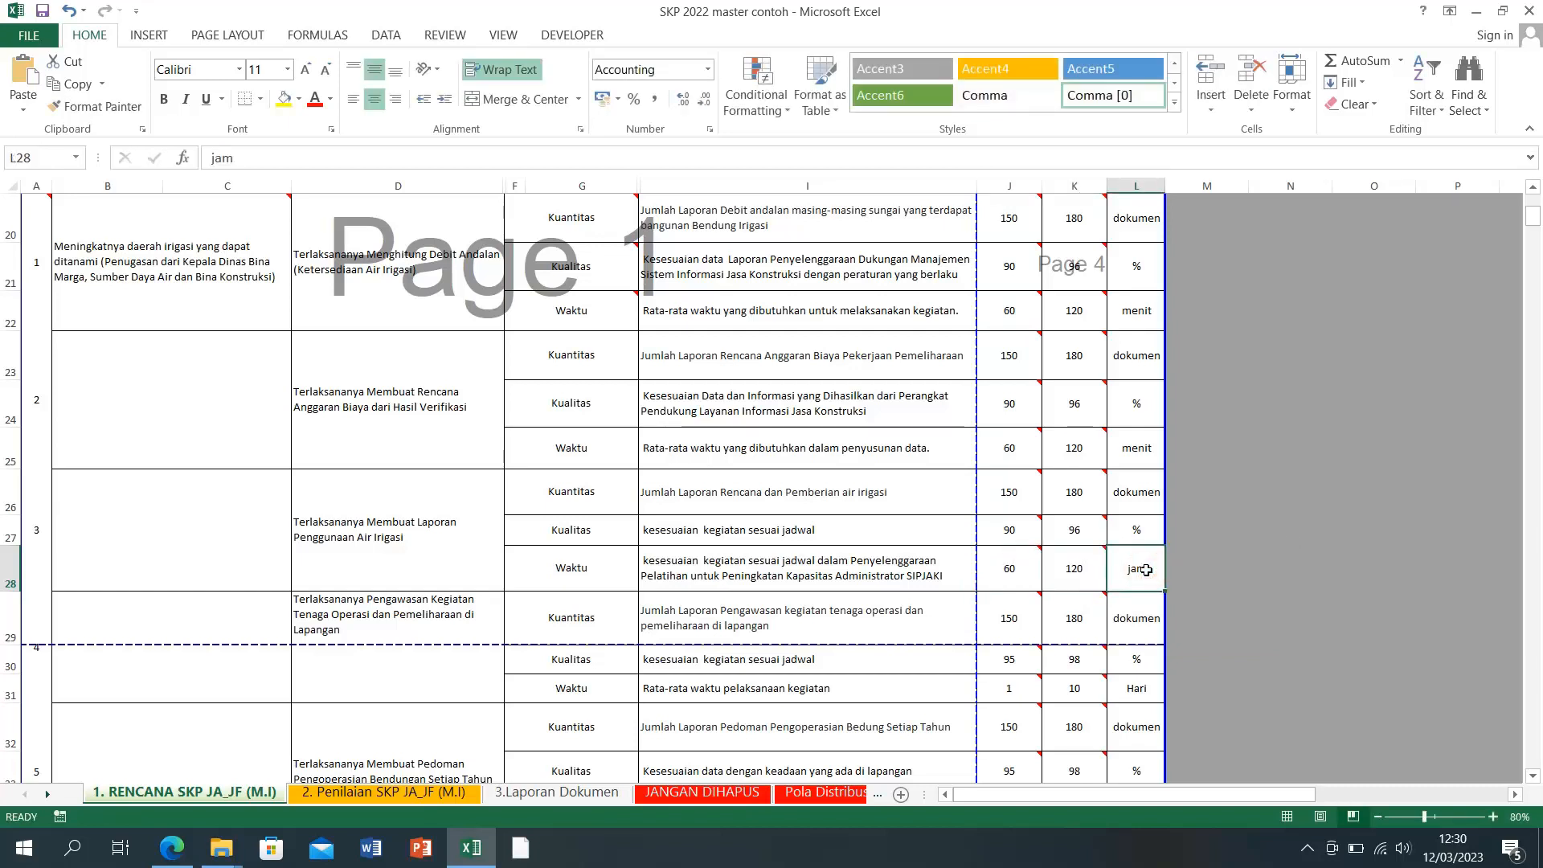
text(menit)
key(Return)
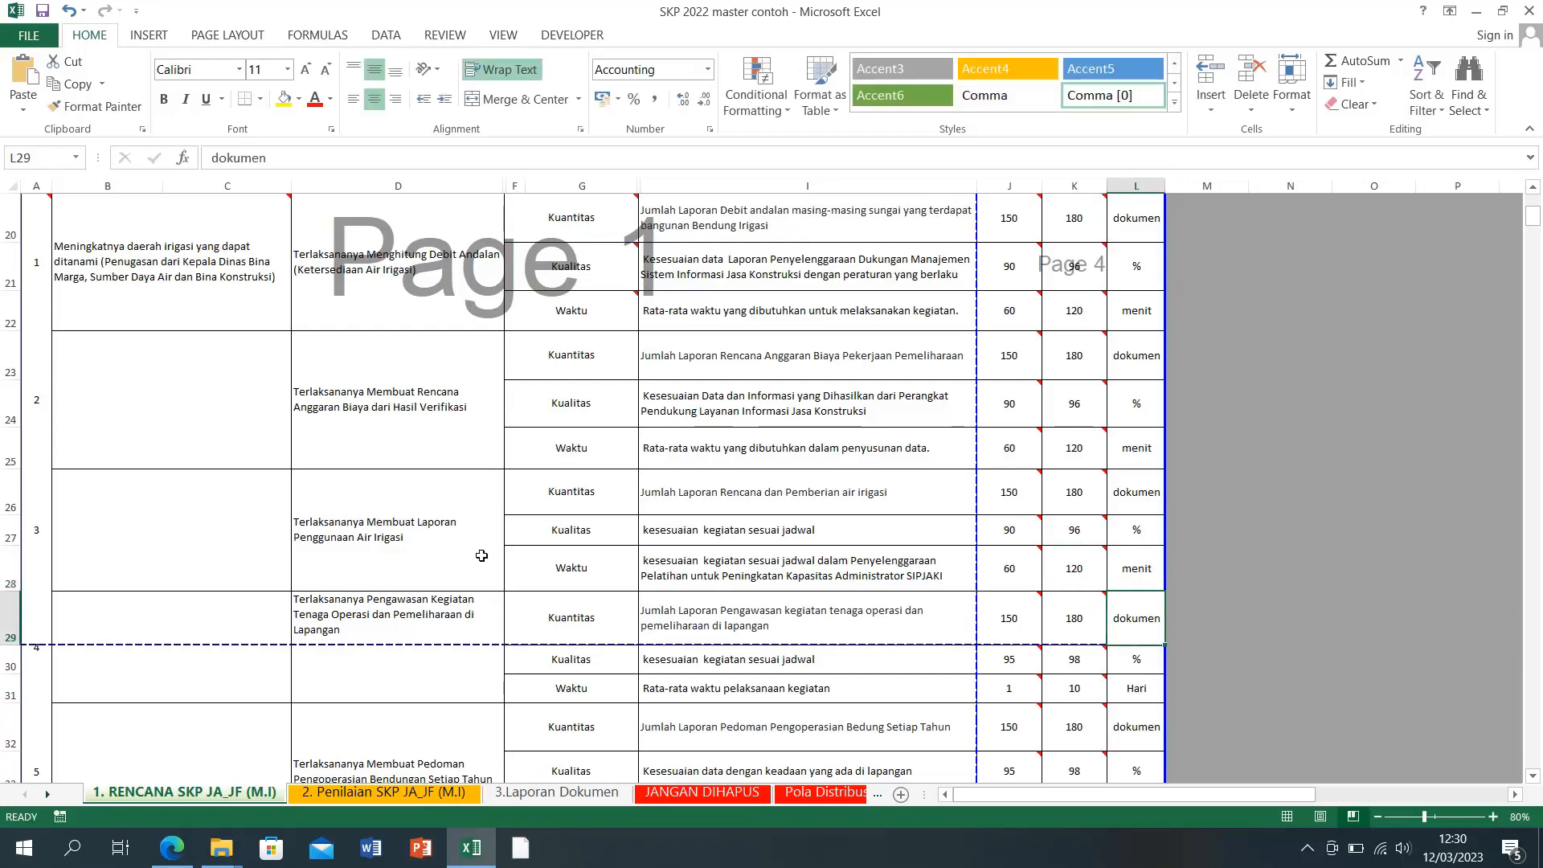
Step: Set item 4's Kualitas target in J30:K30 to 90–96 %
scroll(1052, 633, down, 1)
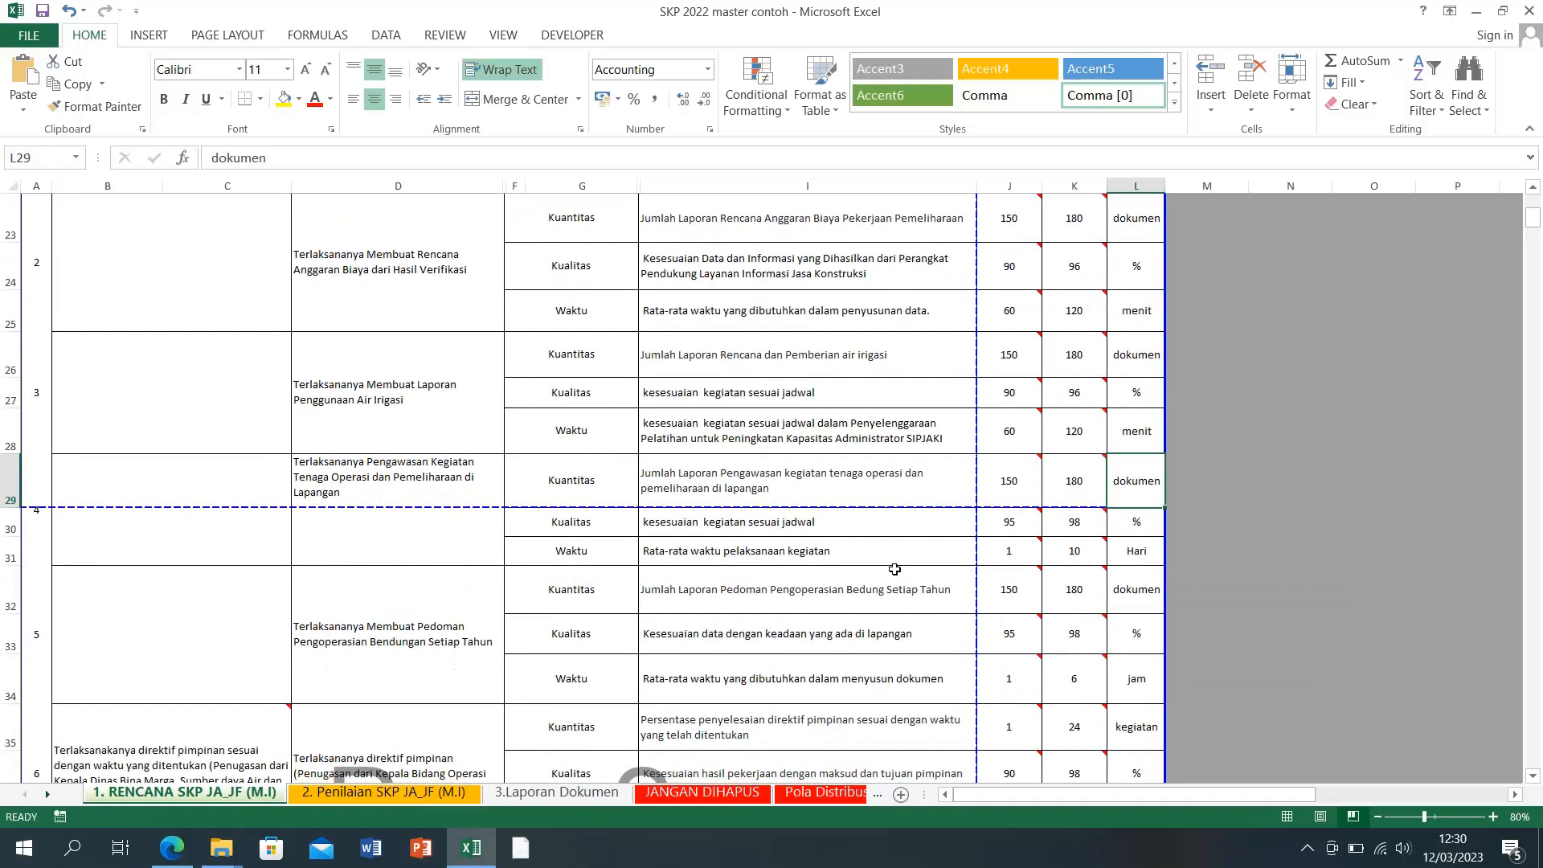
click(1012, 522)
text(9)
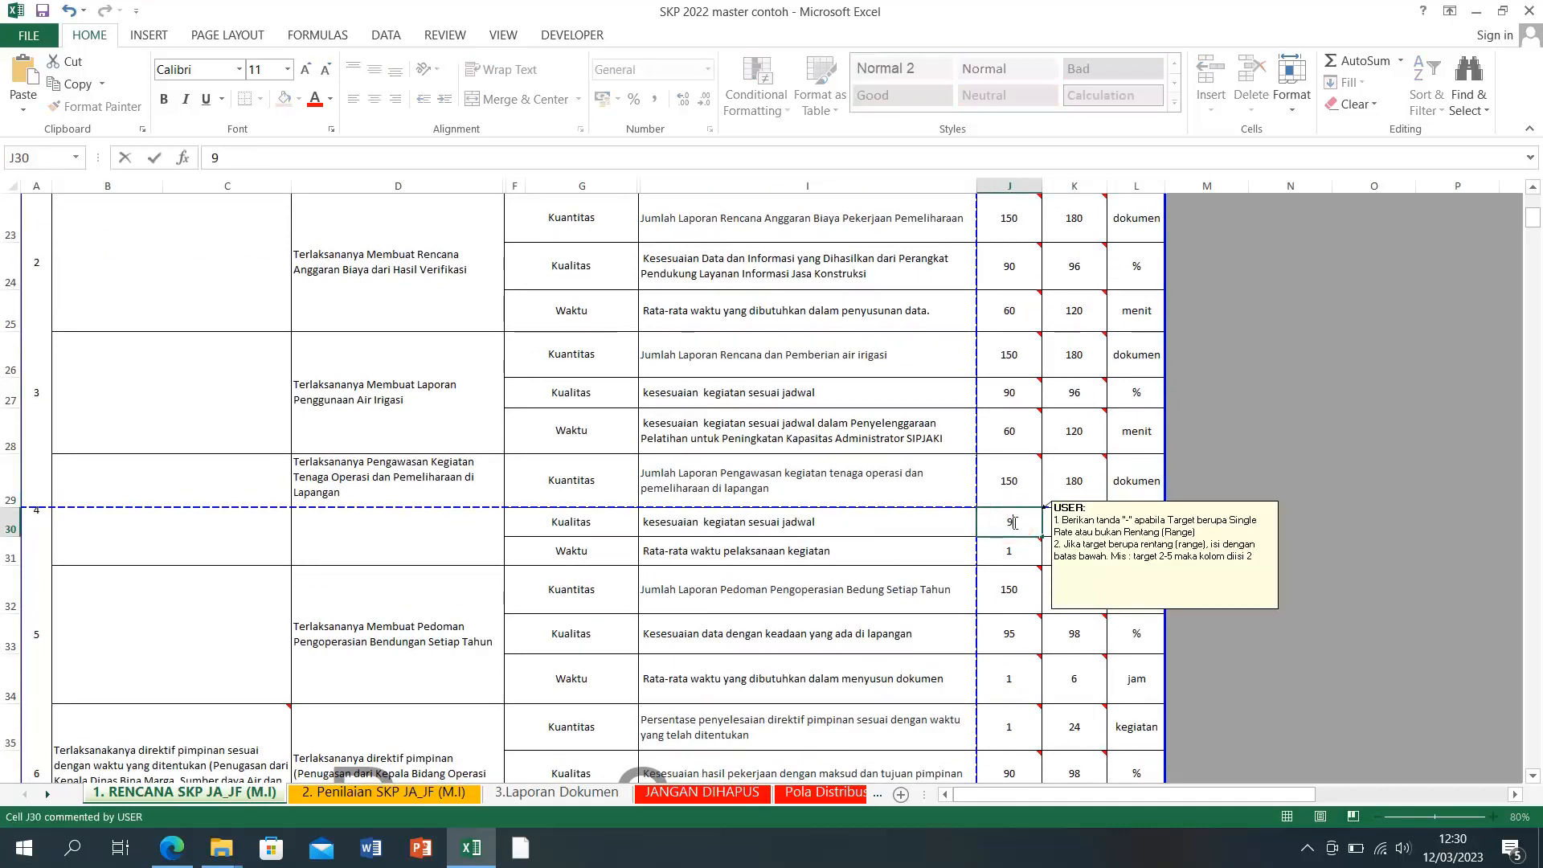
key(Tab)
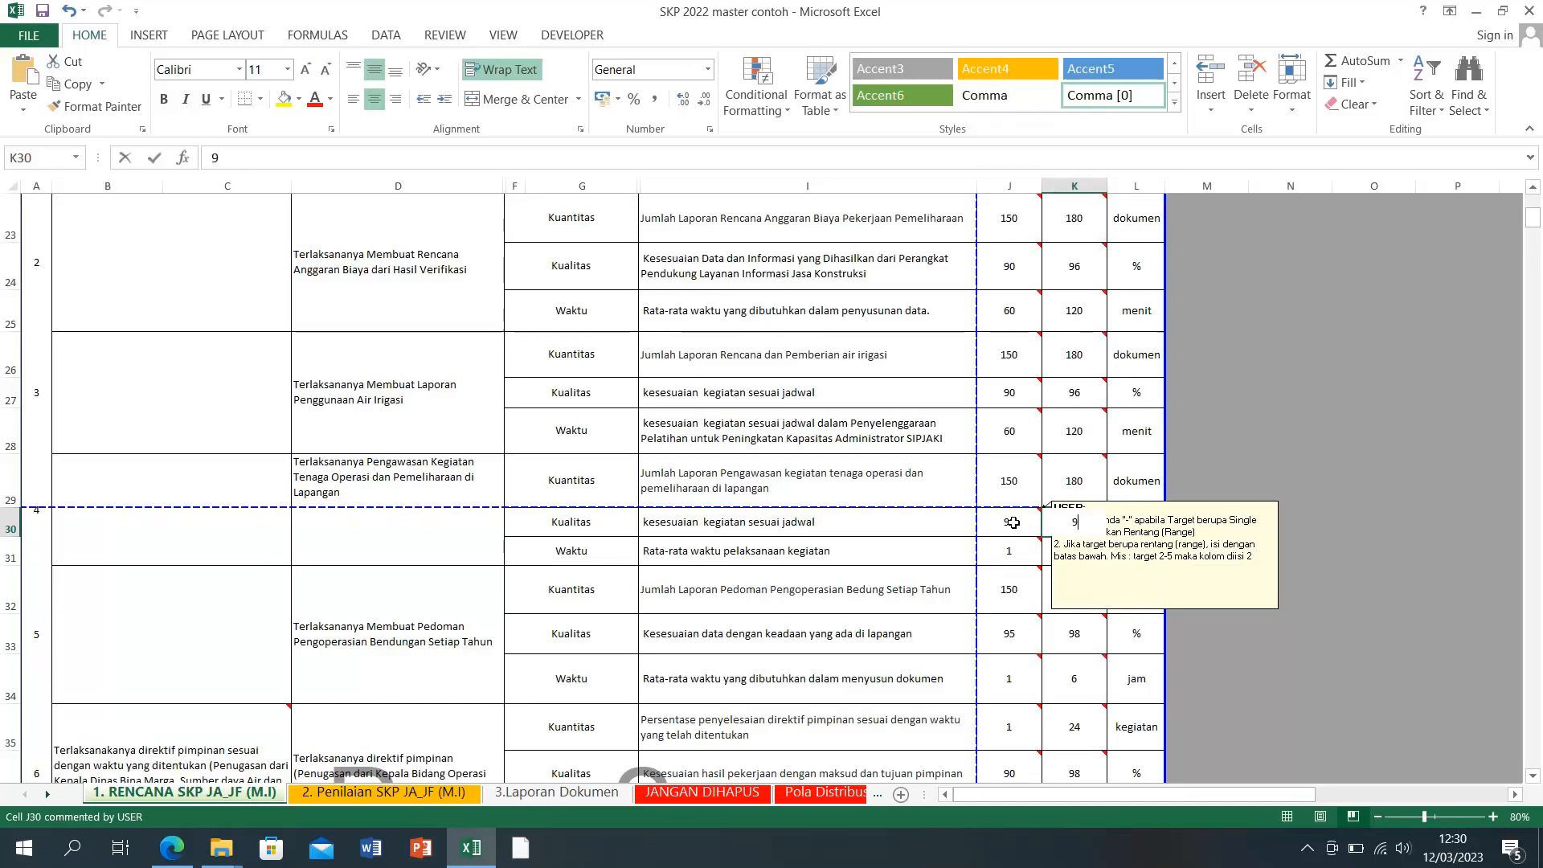
key(Down)
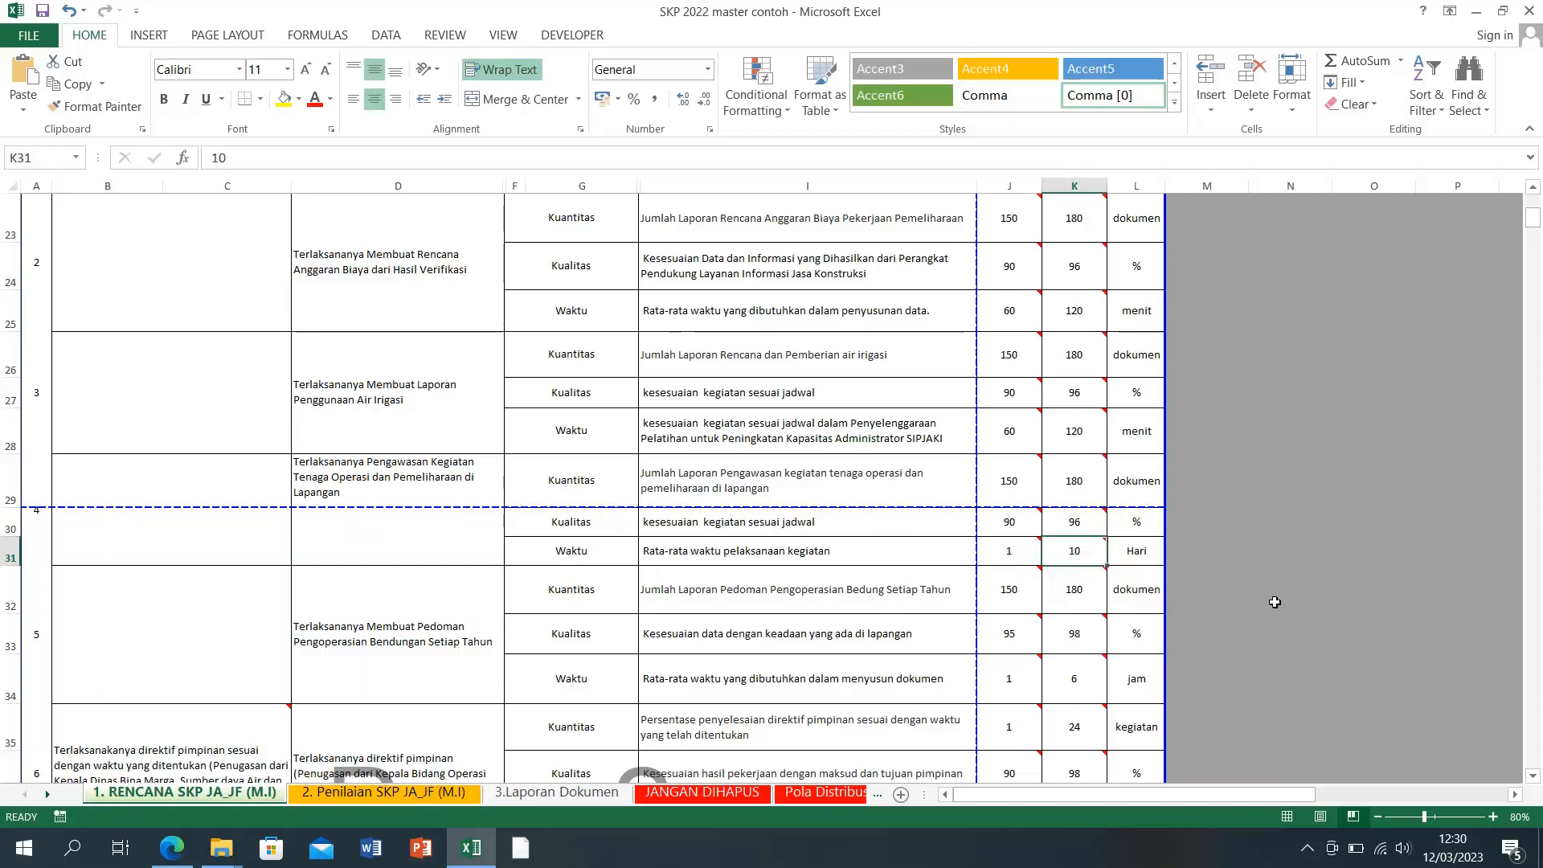
Step: Set item 4's Waktu minimum in J31 to 5, for a 5–10 Hari target
click(1028, 557)
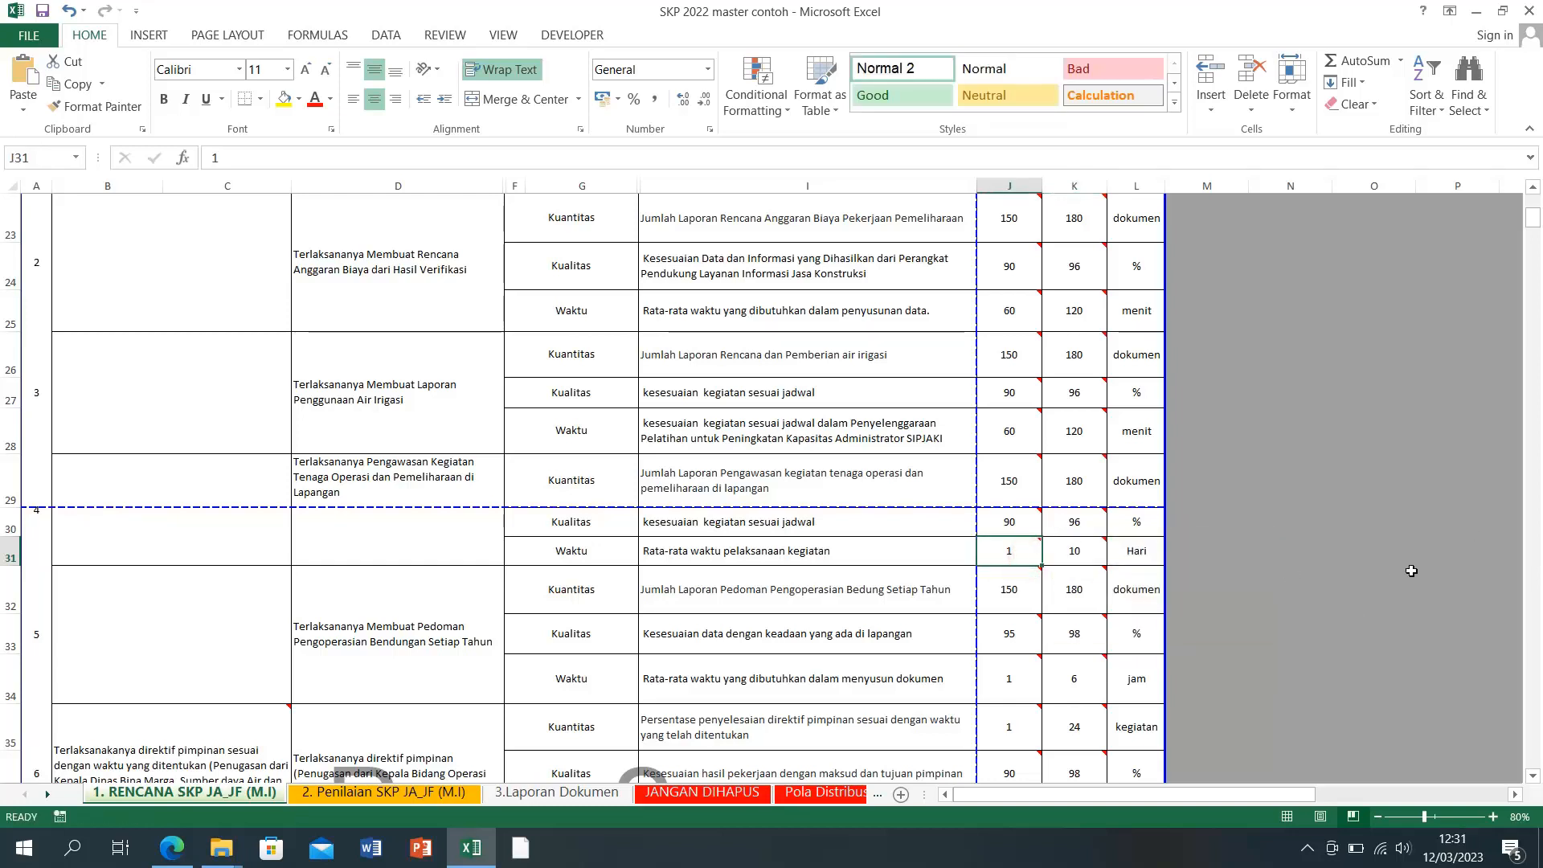
text(5)
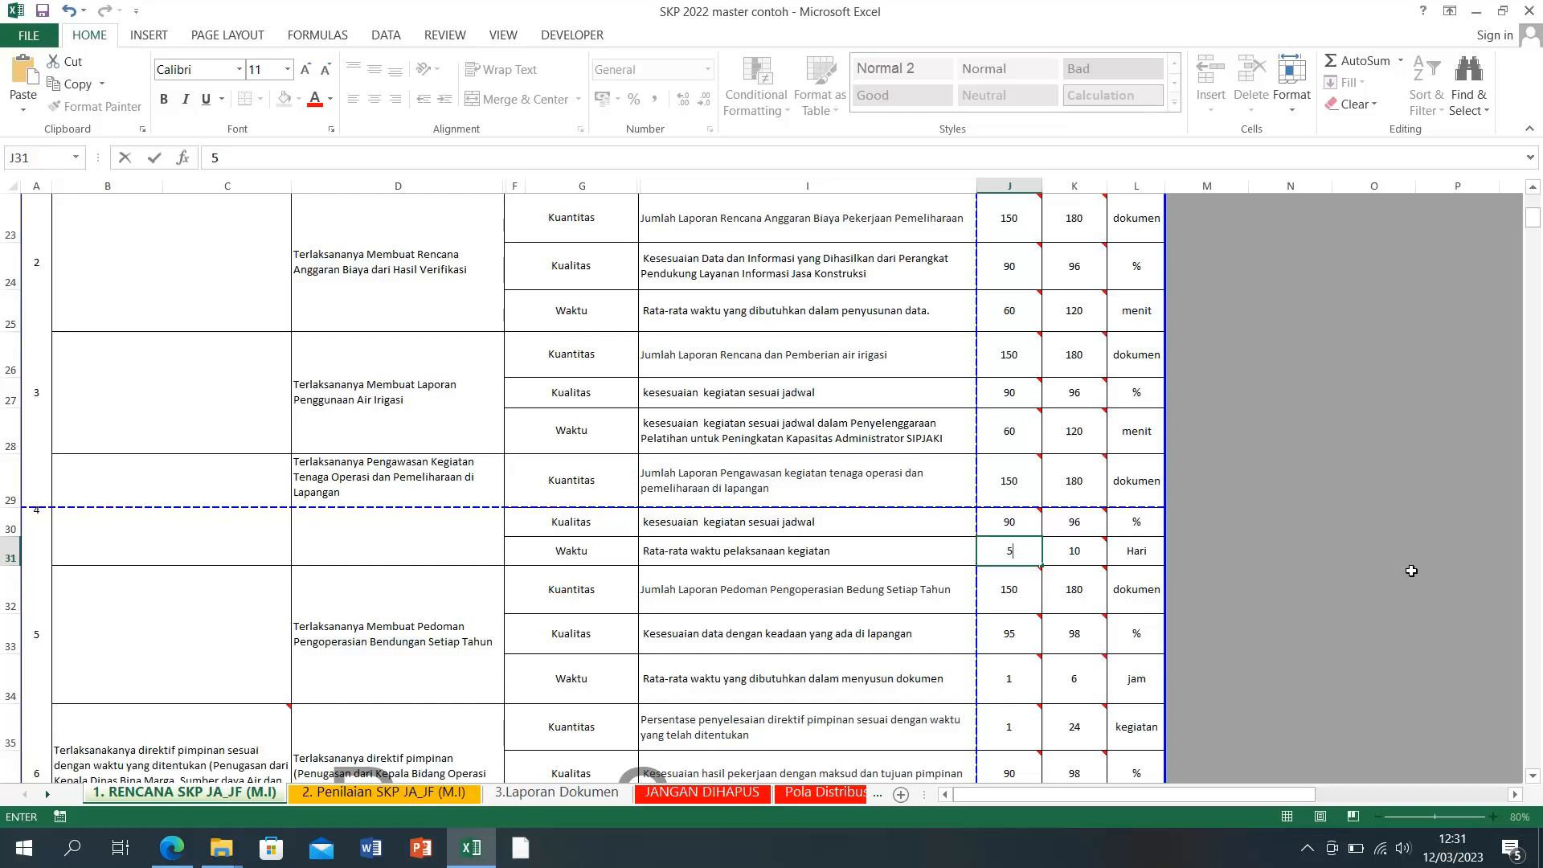
key(Return)
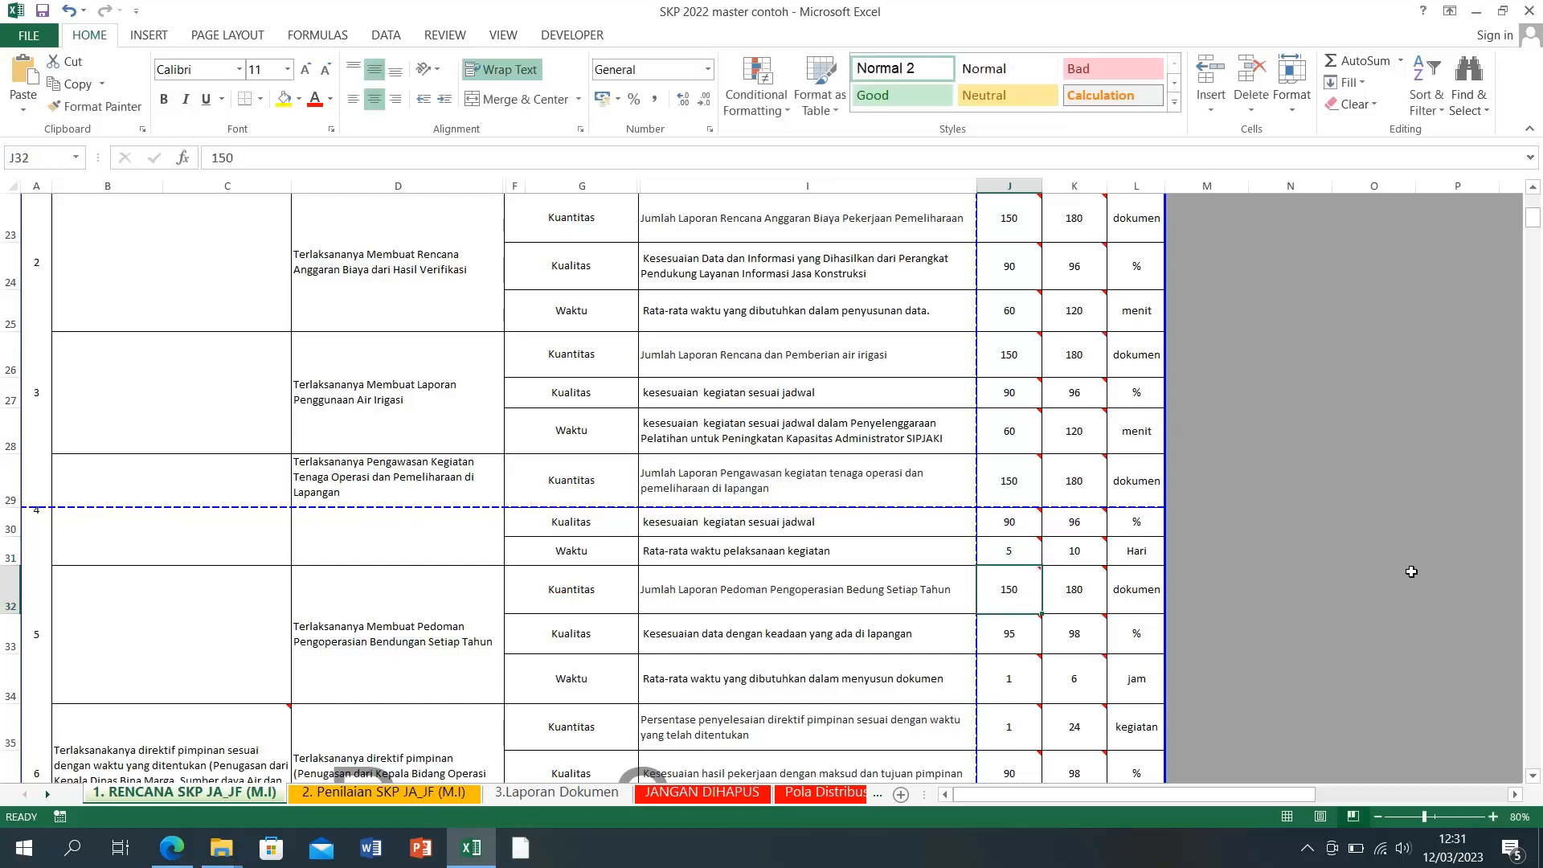
click(1074, 555)
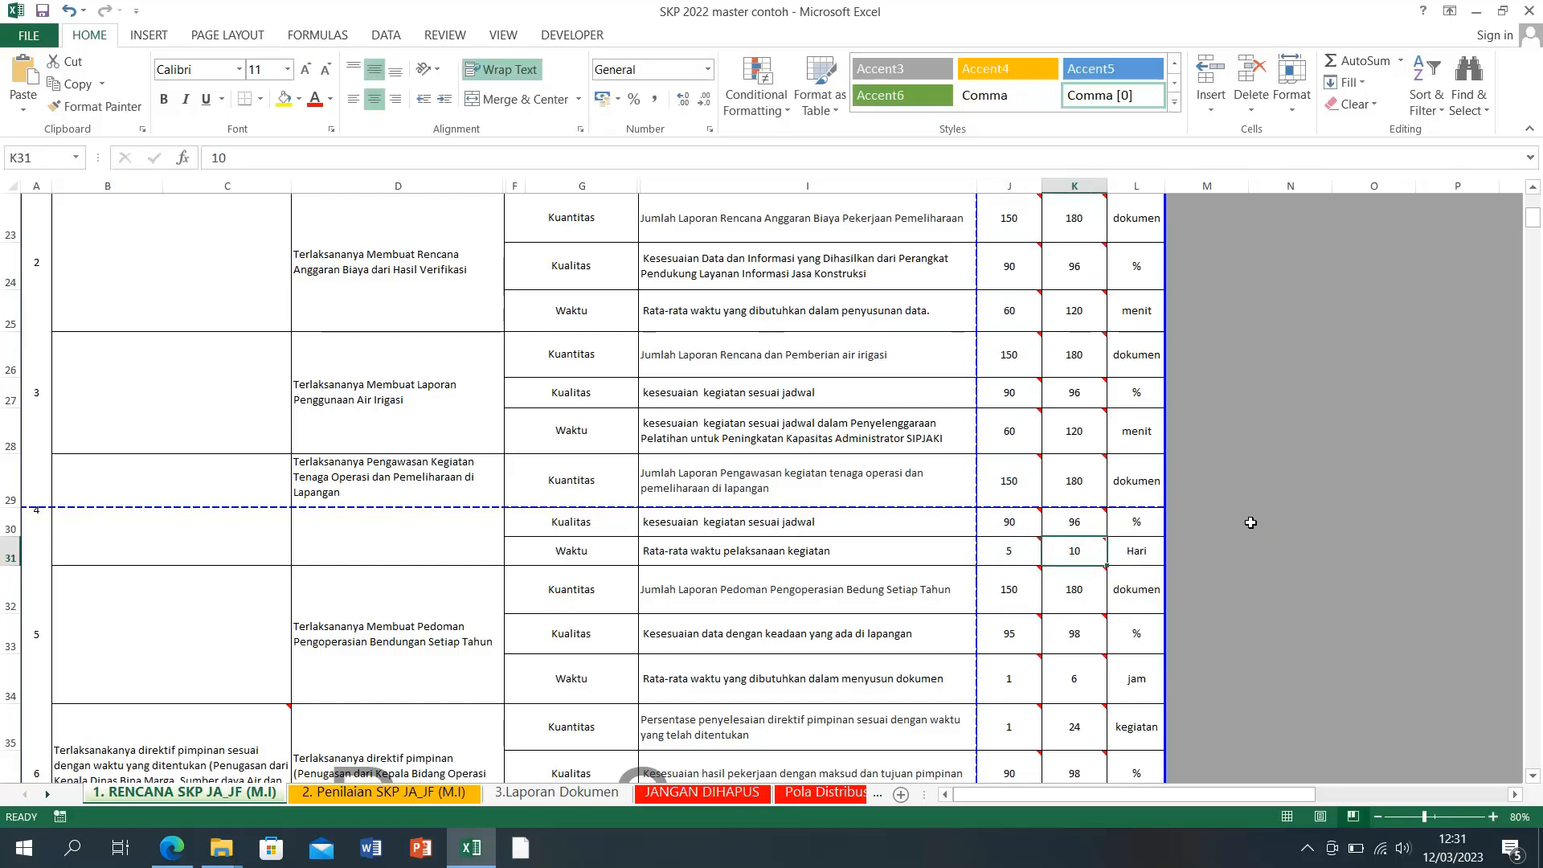
click(1017, 550)
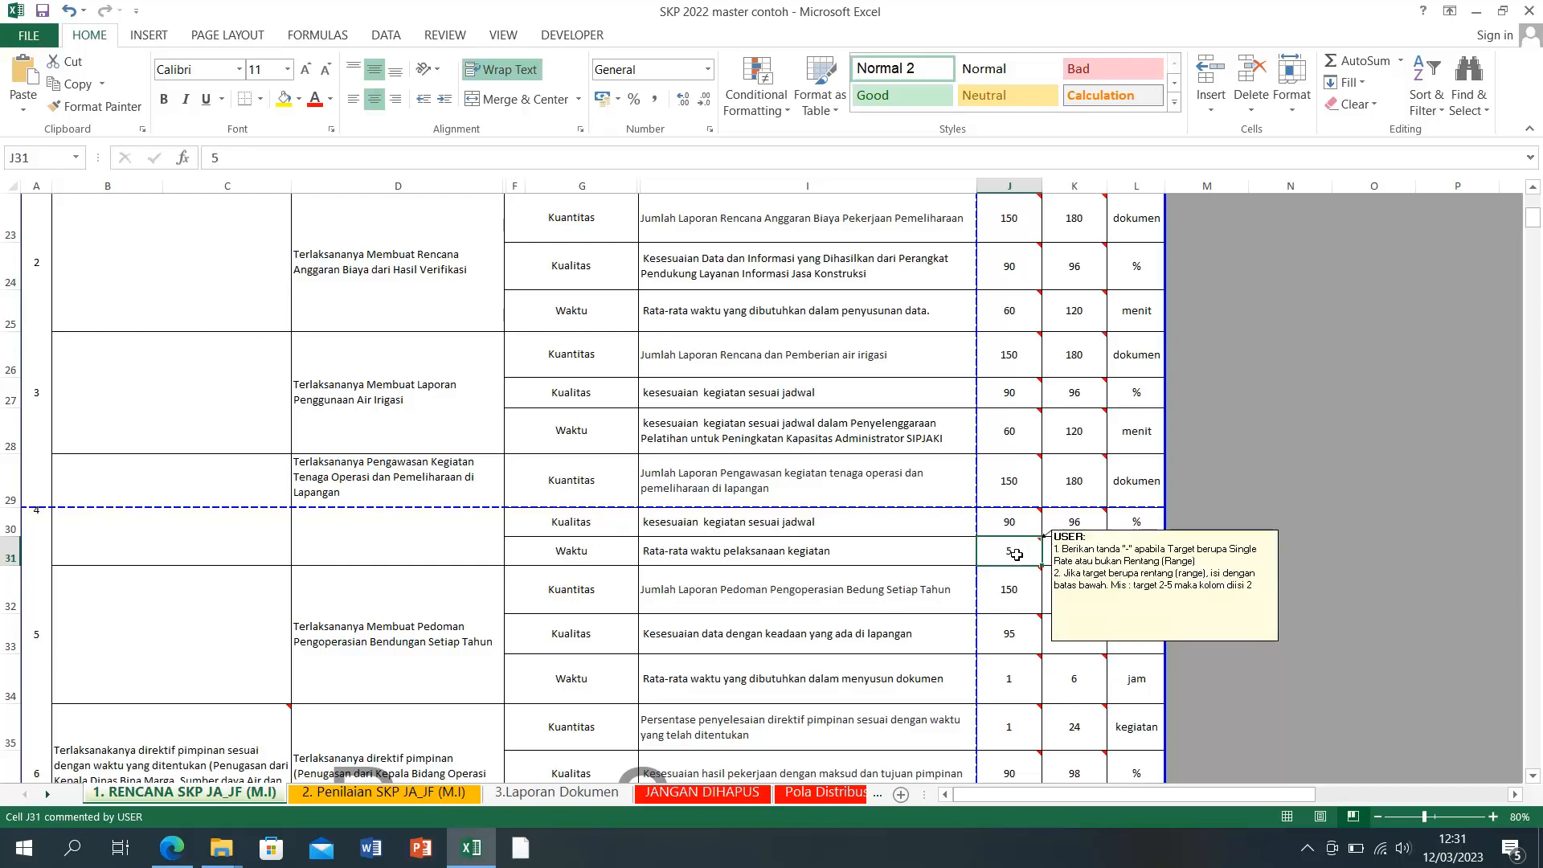
mouse_move(1017, 554)
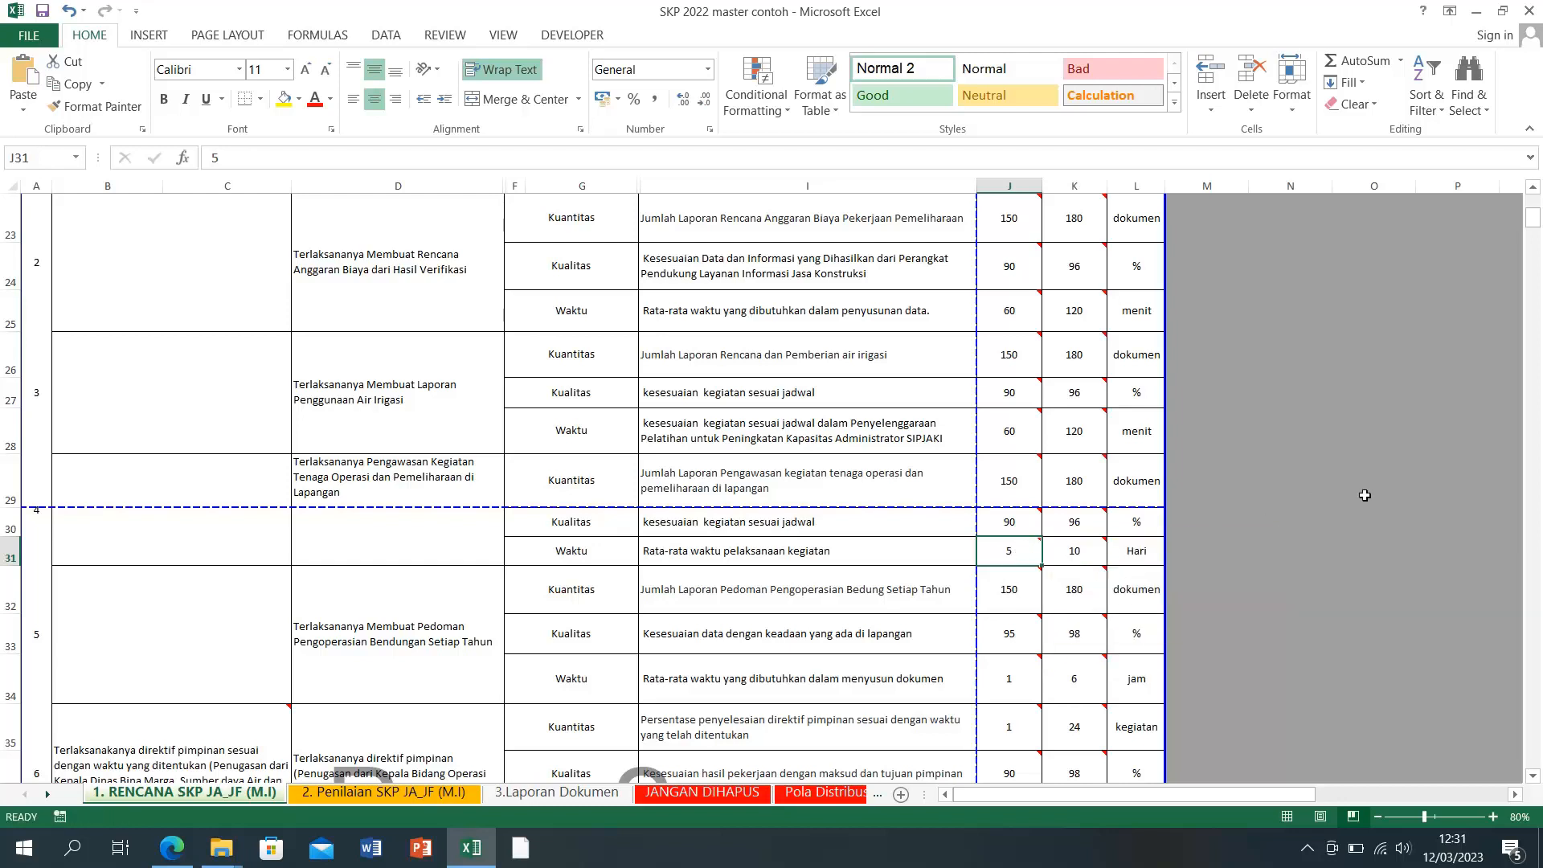
click(1347, 515)
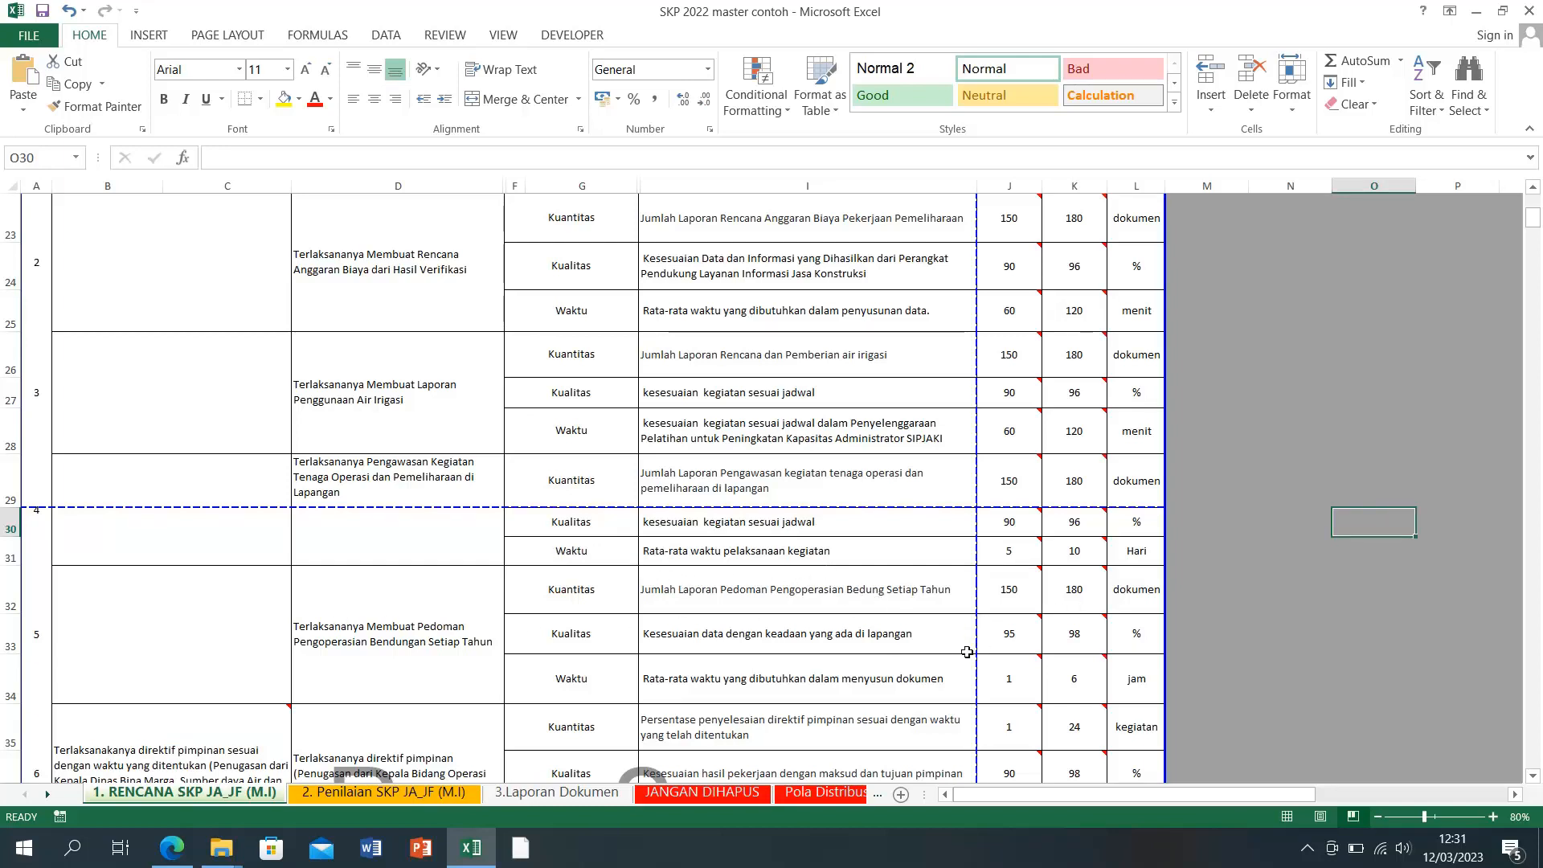
click(1022, 636)
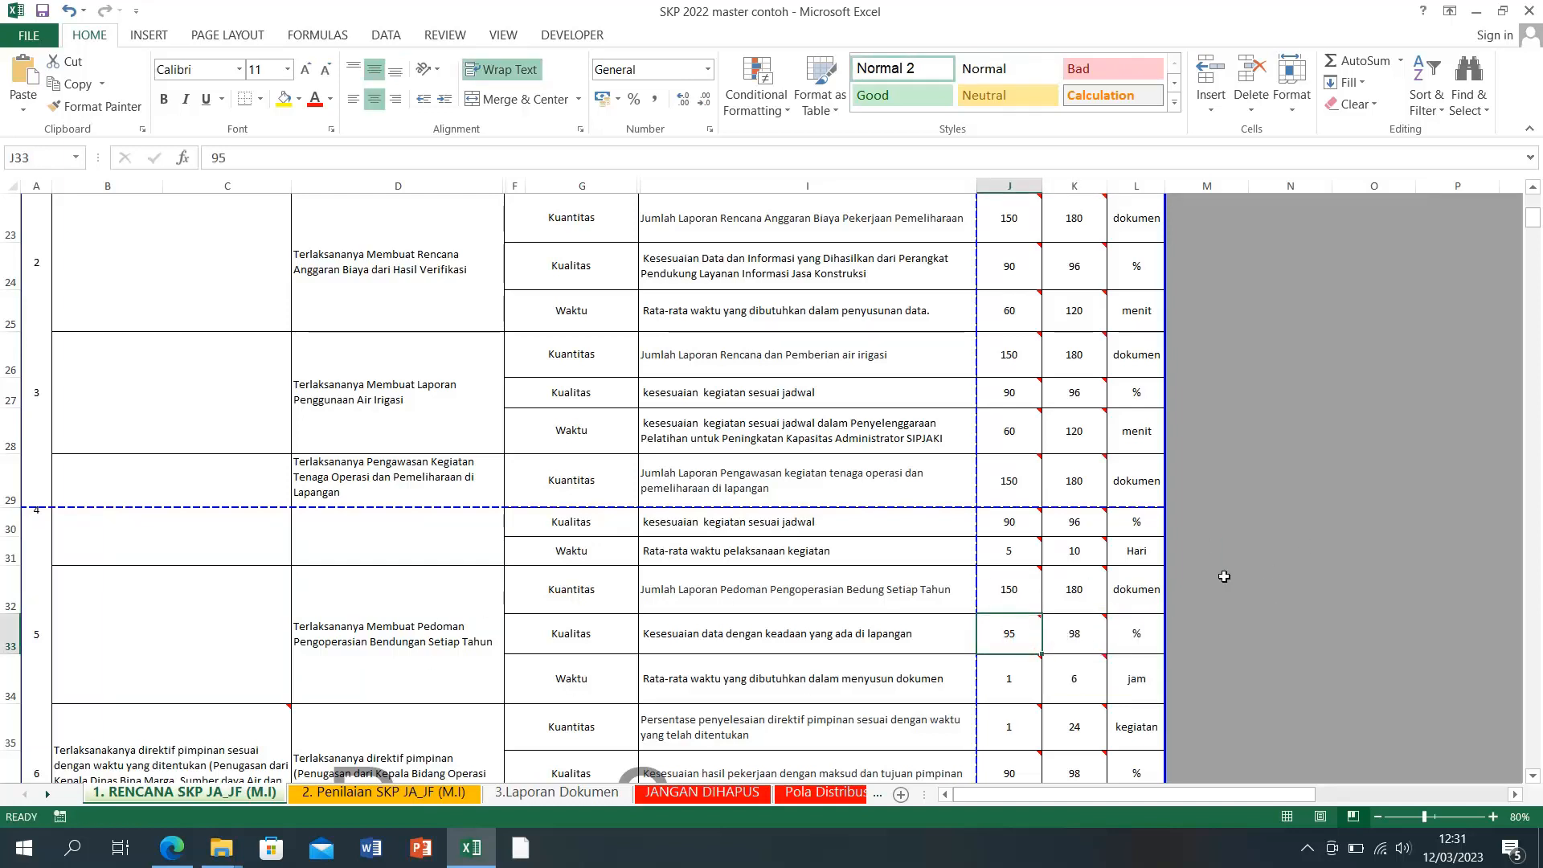
Step: Set item 5's Kualitas target in J33:K33 to 90–96 %
text(90)
key(Tab)
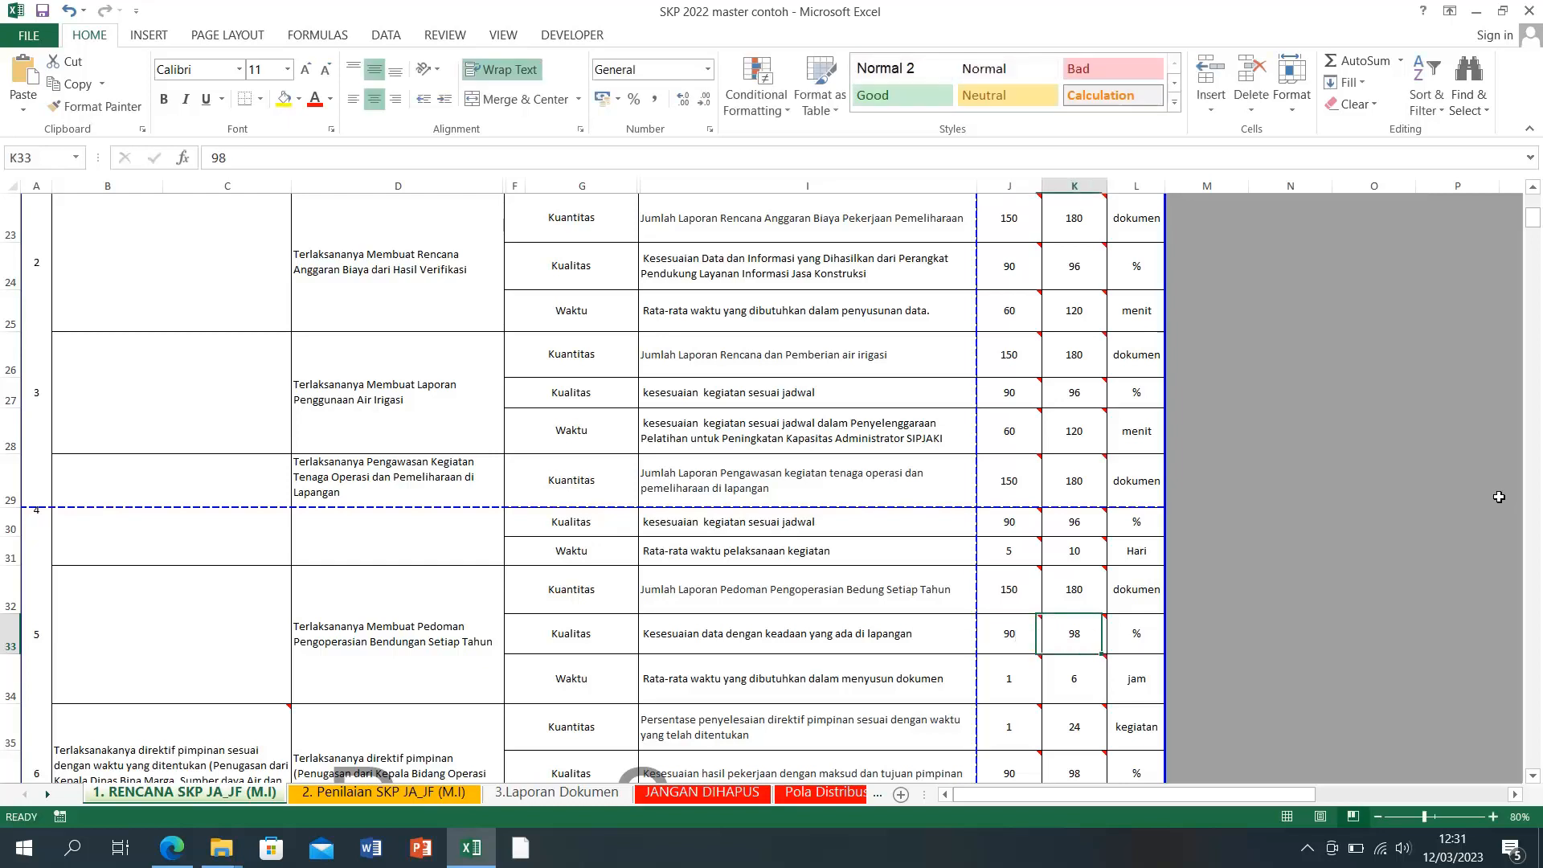
text(9)
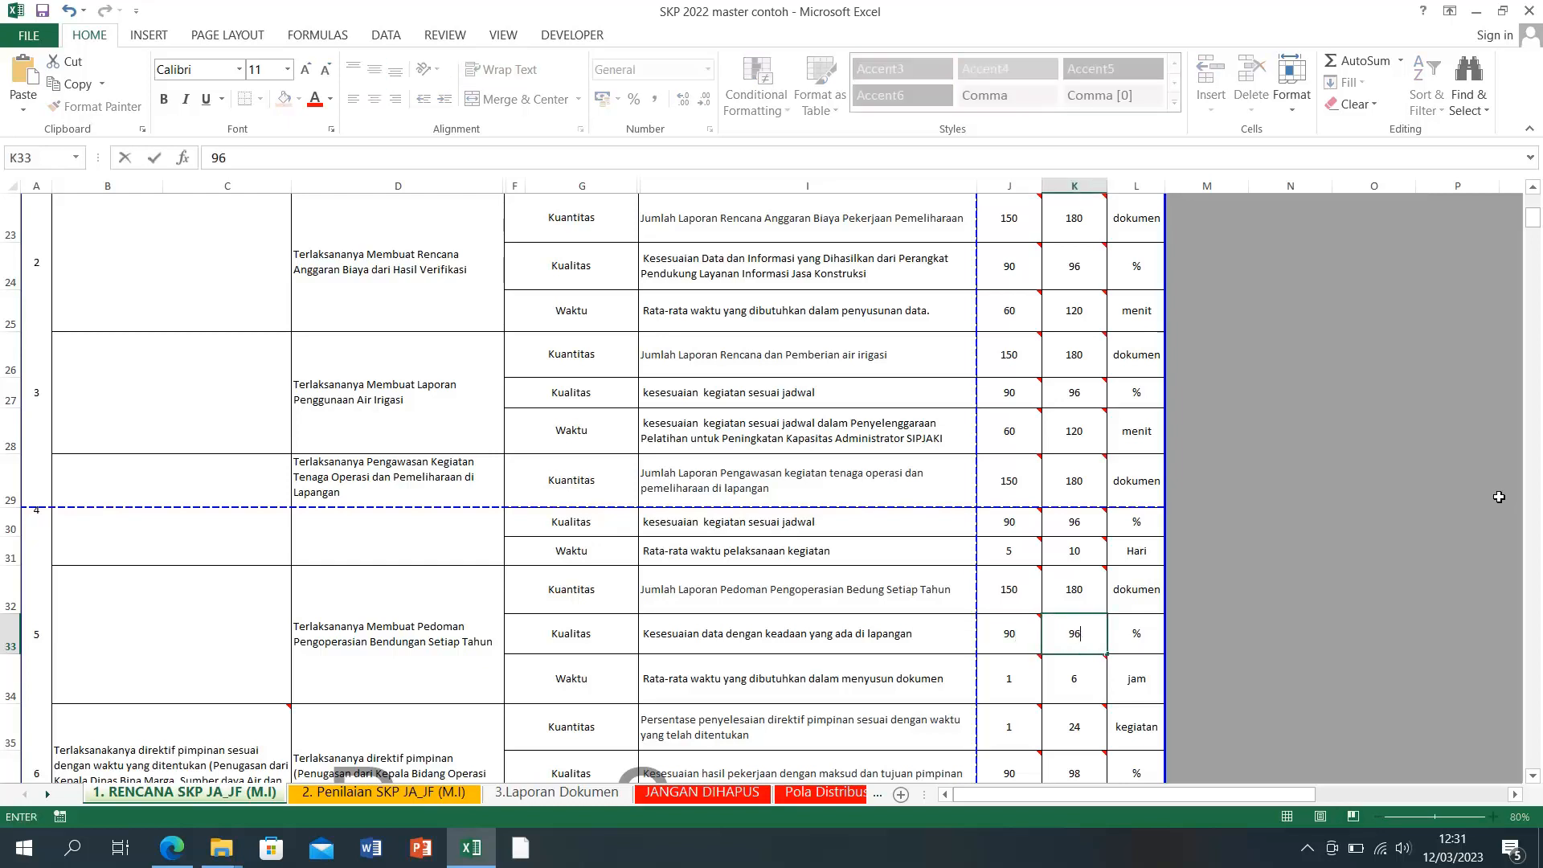
text(6)
key(Return)
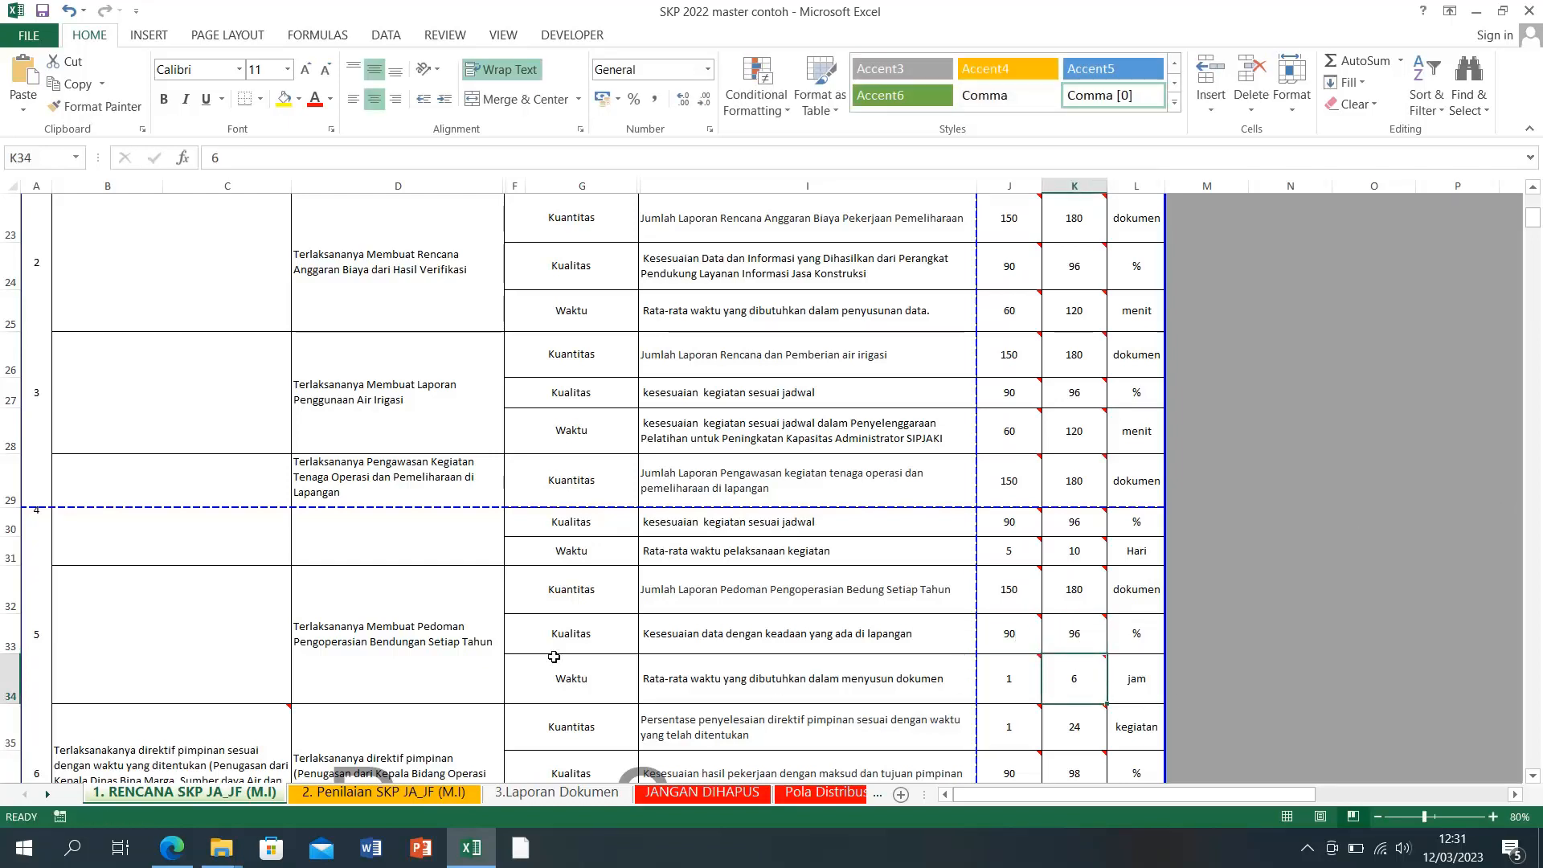
Step: Lower item 5's Waktu maximum in K34 from 6 to 3 jam
click(1012, 691)
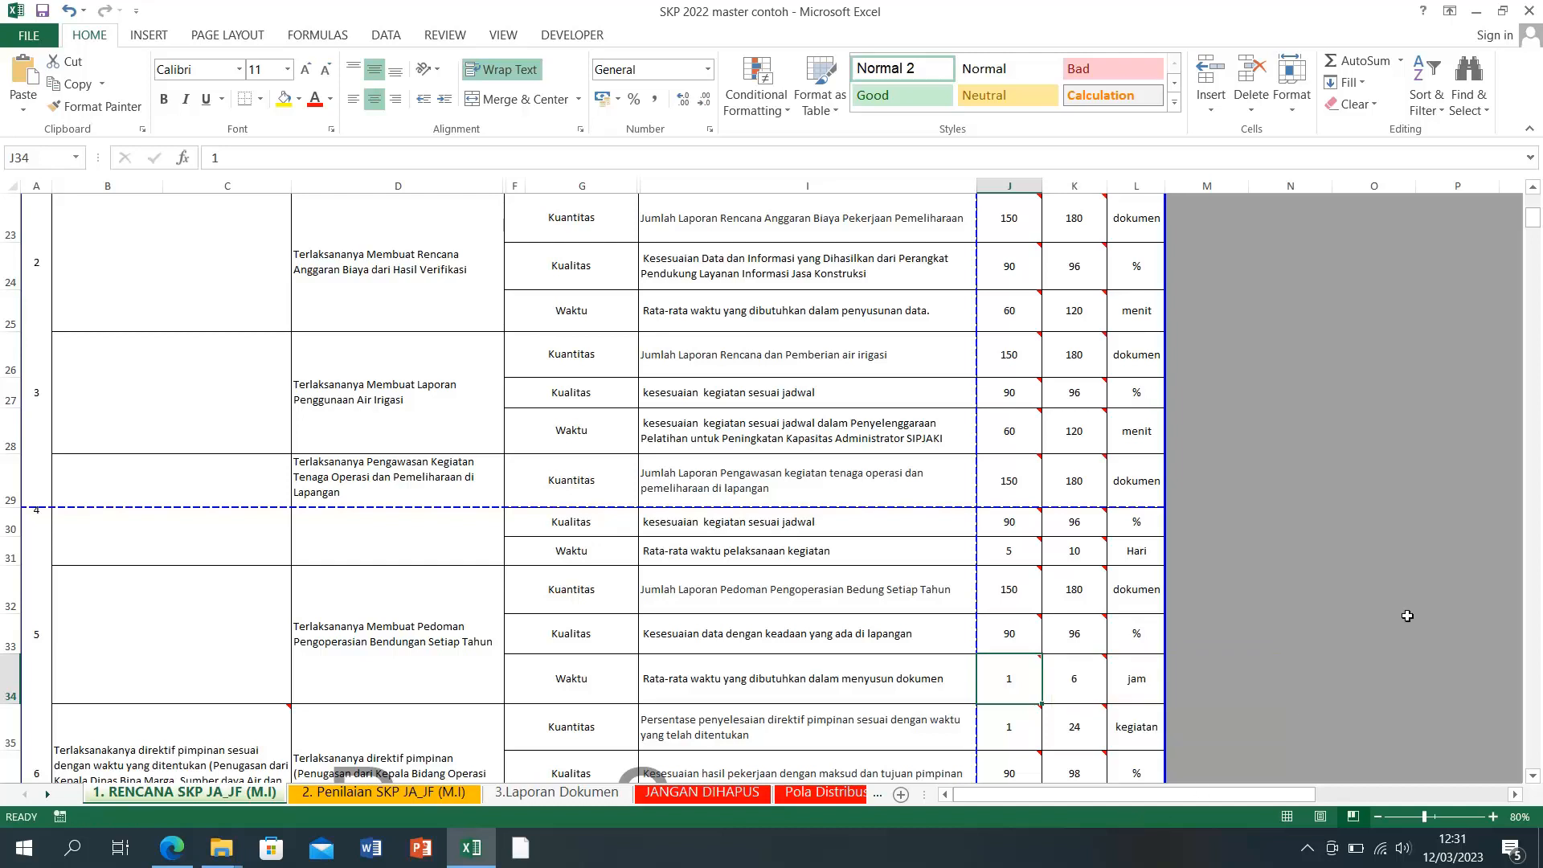
double_click(1090, 680)
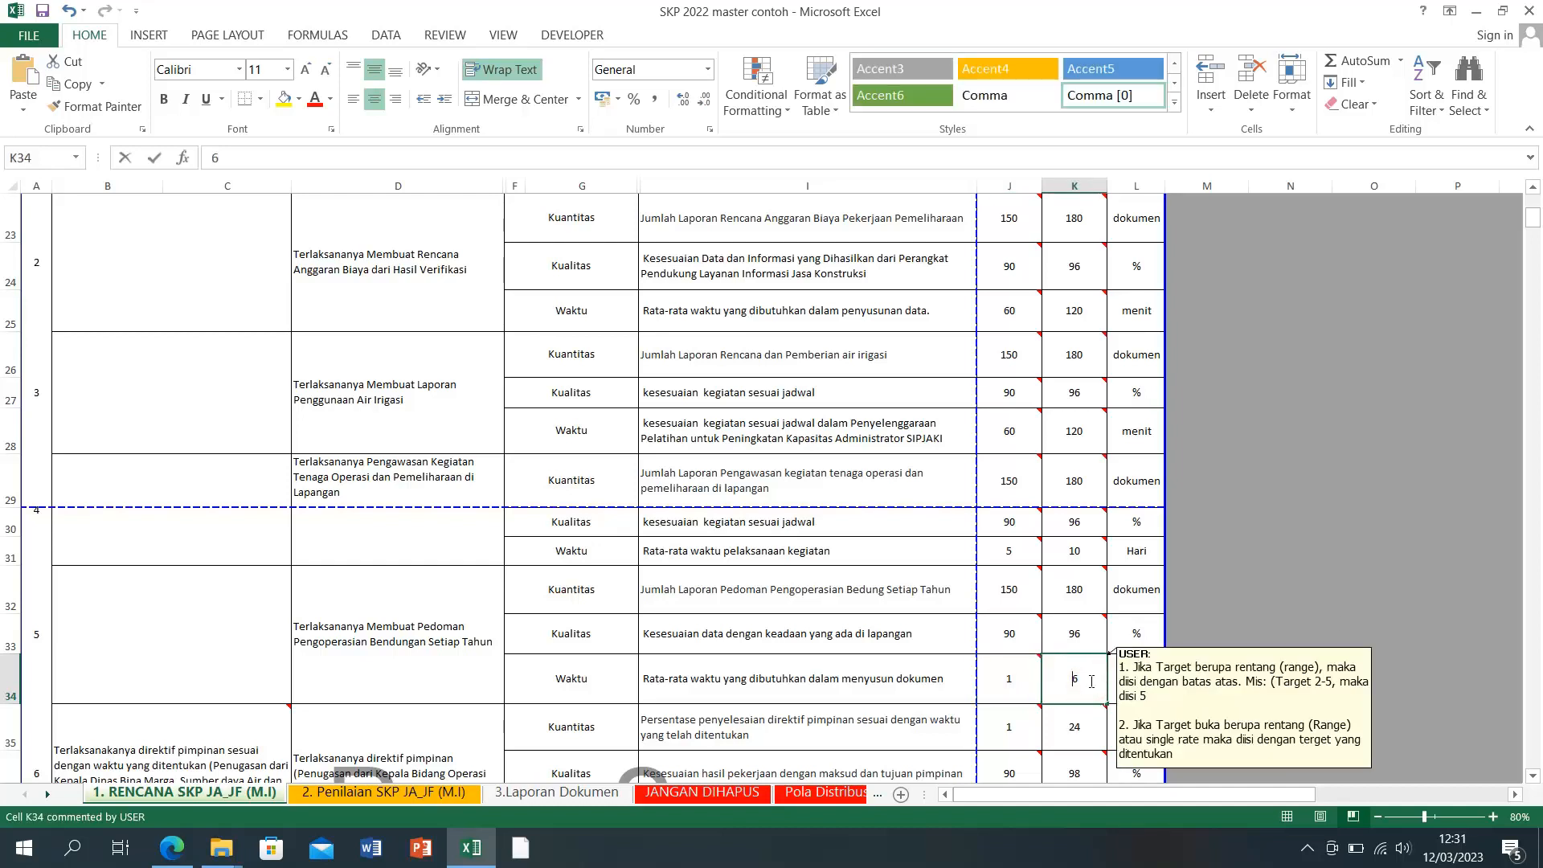
key(Delete)
text(3)
key(Return)
click(1145, 685)
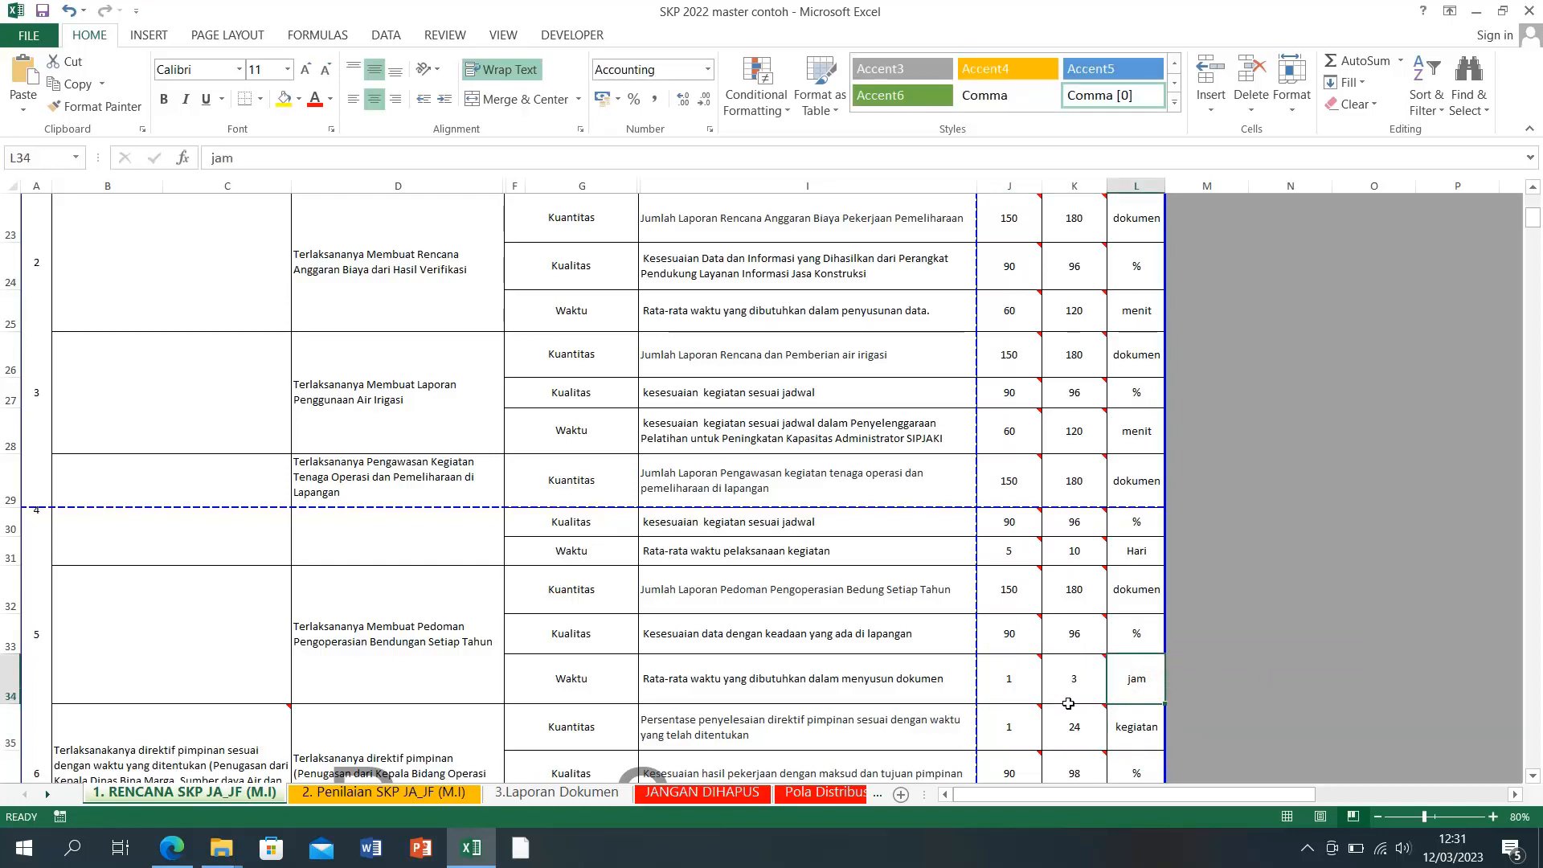
click(1222, 635)
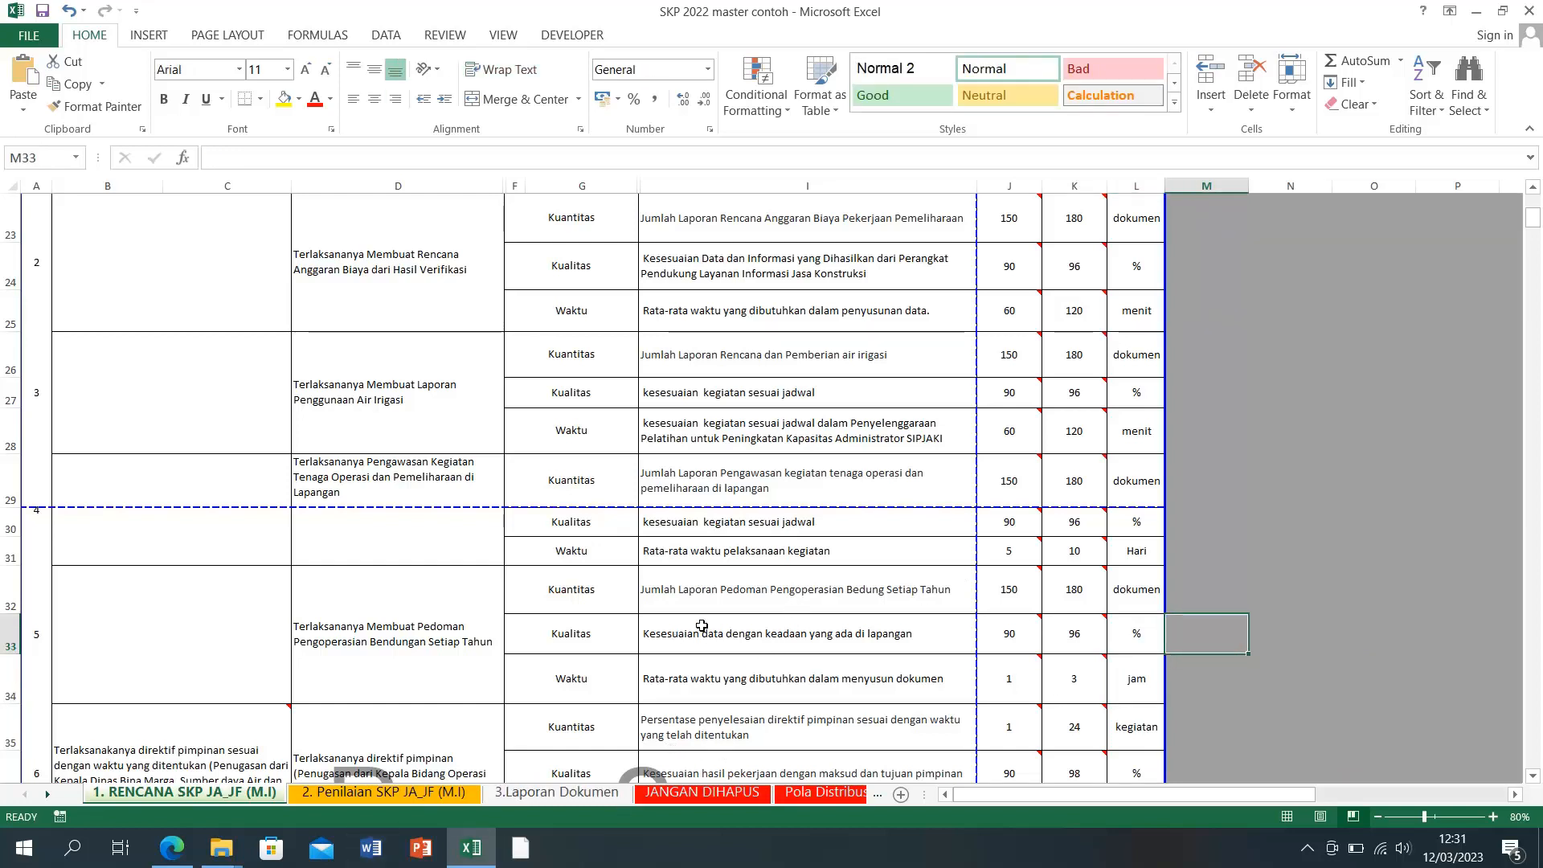
click(1253, 708)
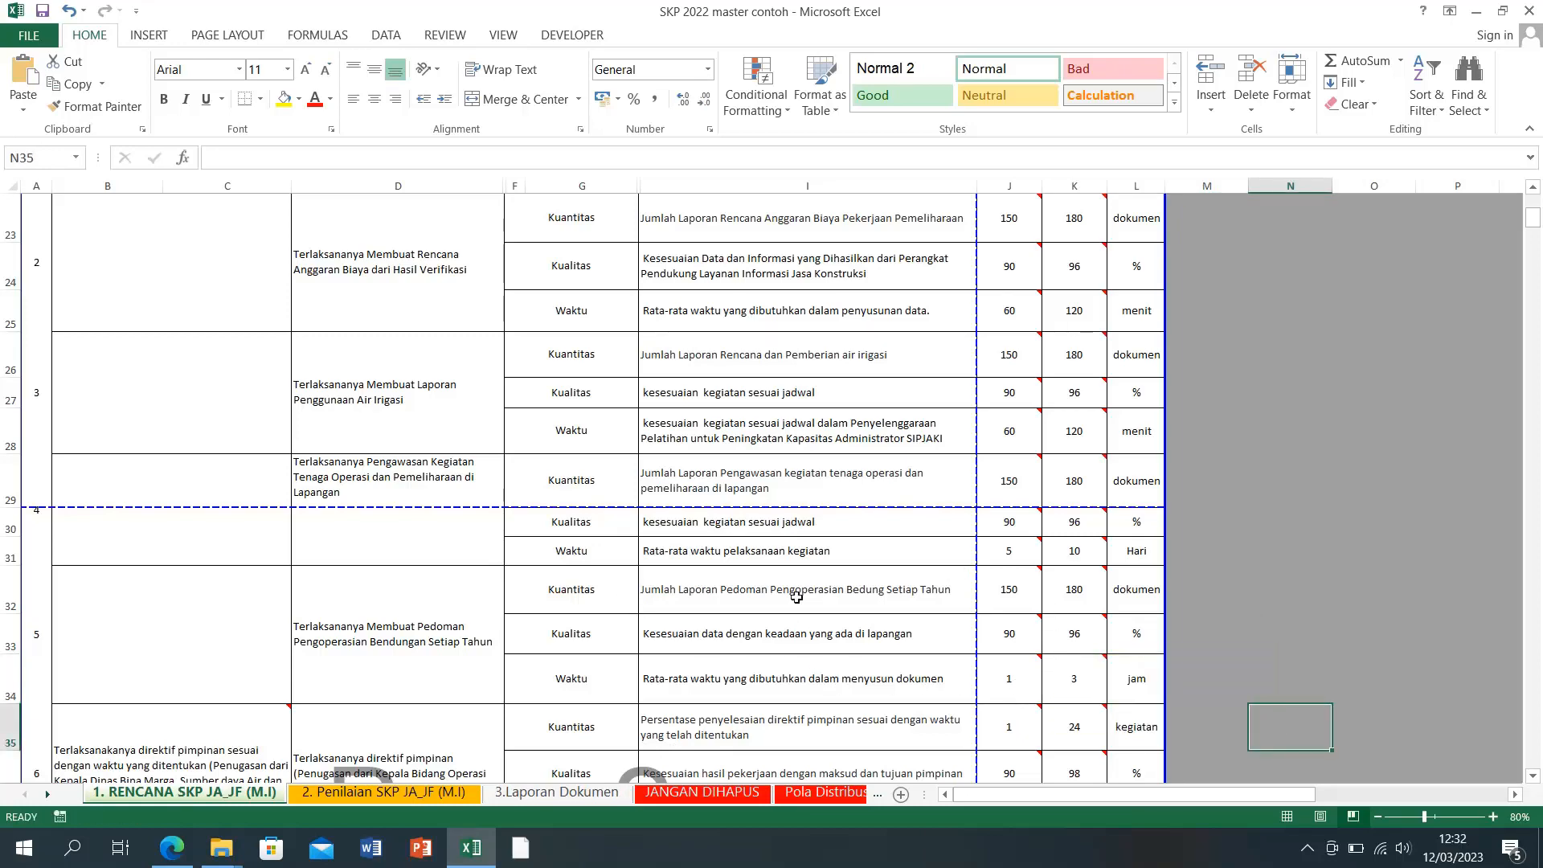
Step: Scroll back to item 1's indicator texts in I20–I22 and open I20 for editing
scroll(796, 597, up, 3)
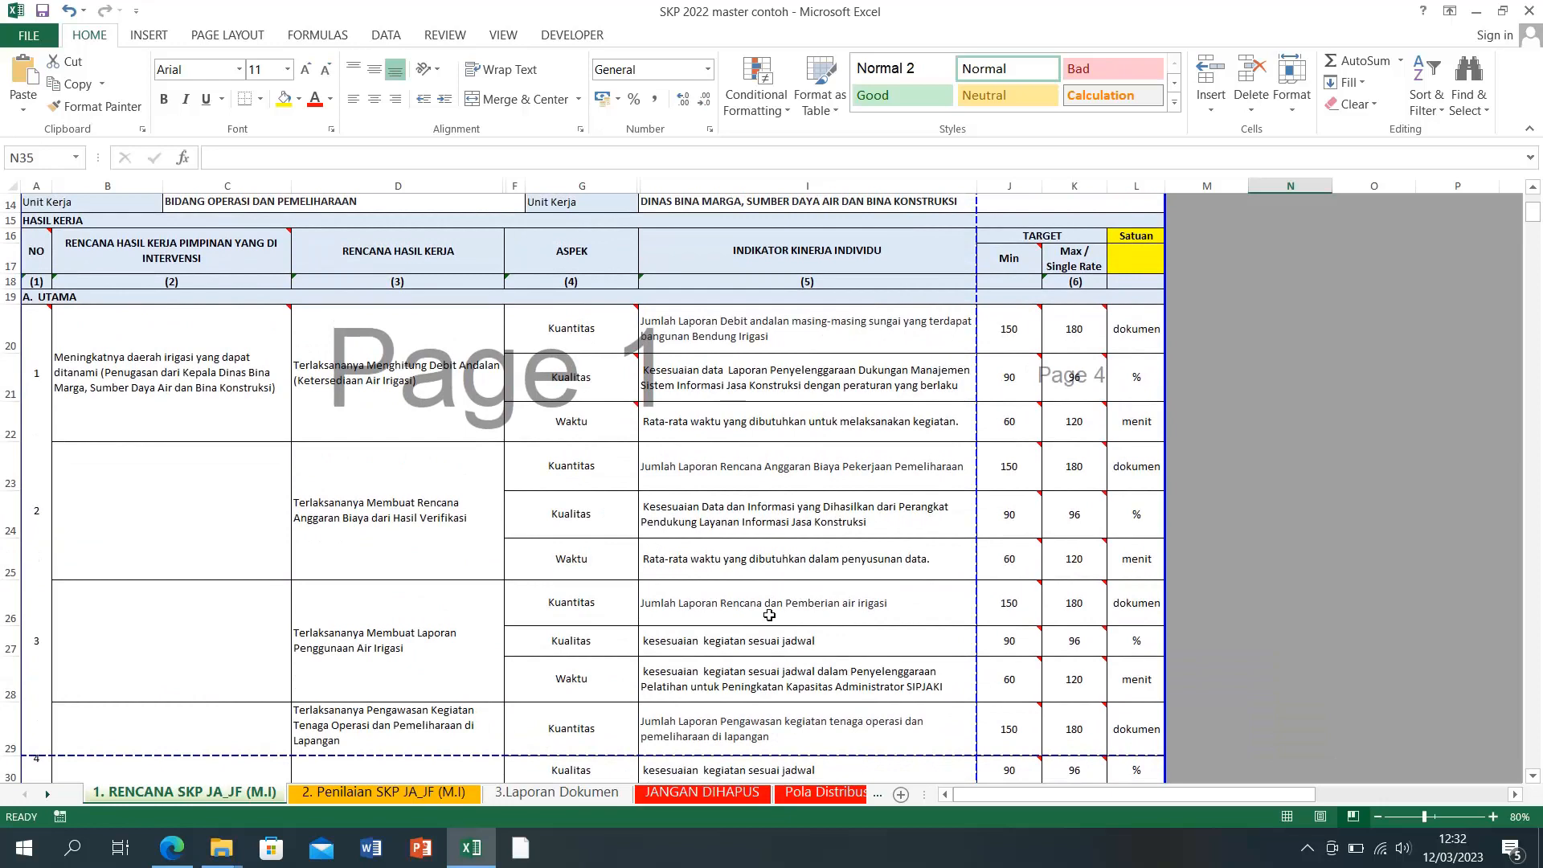
mouse_move(584, 386)
click(718, 432)
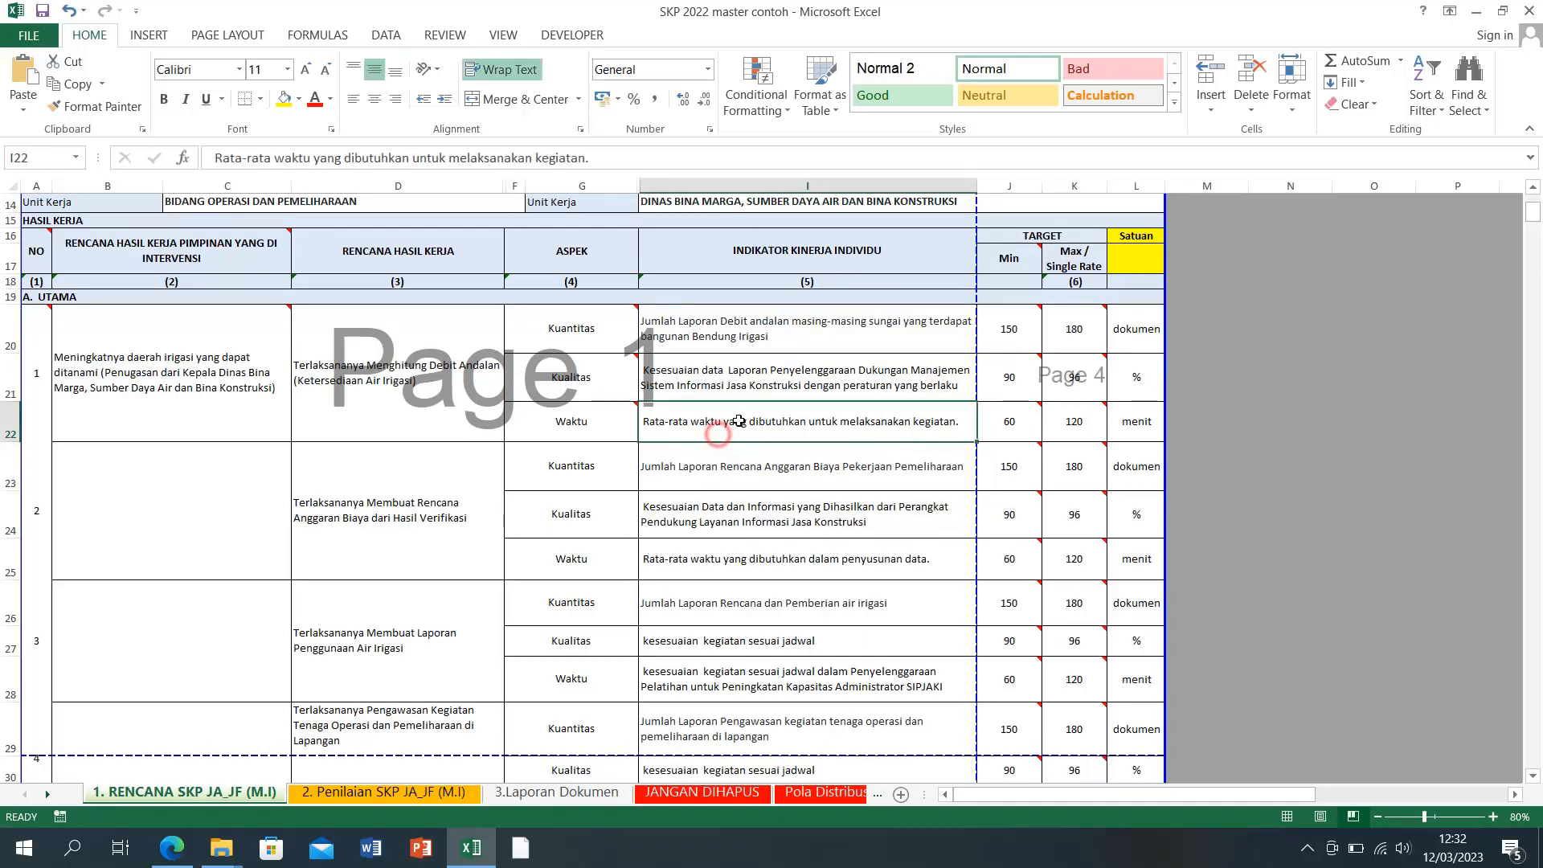
click(675, 363)
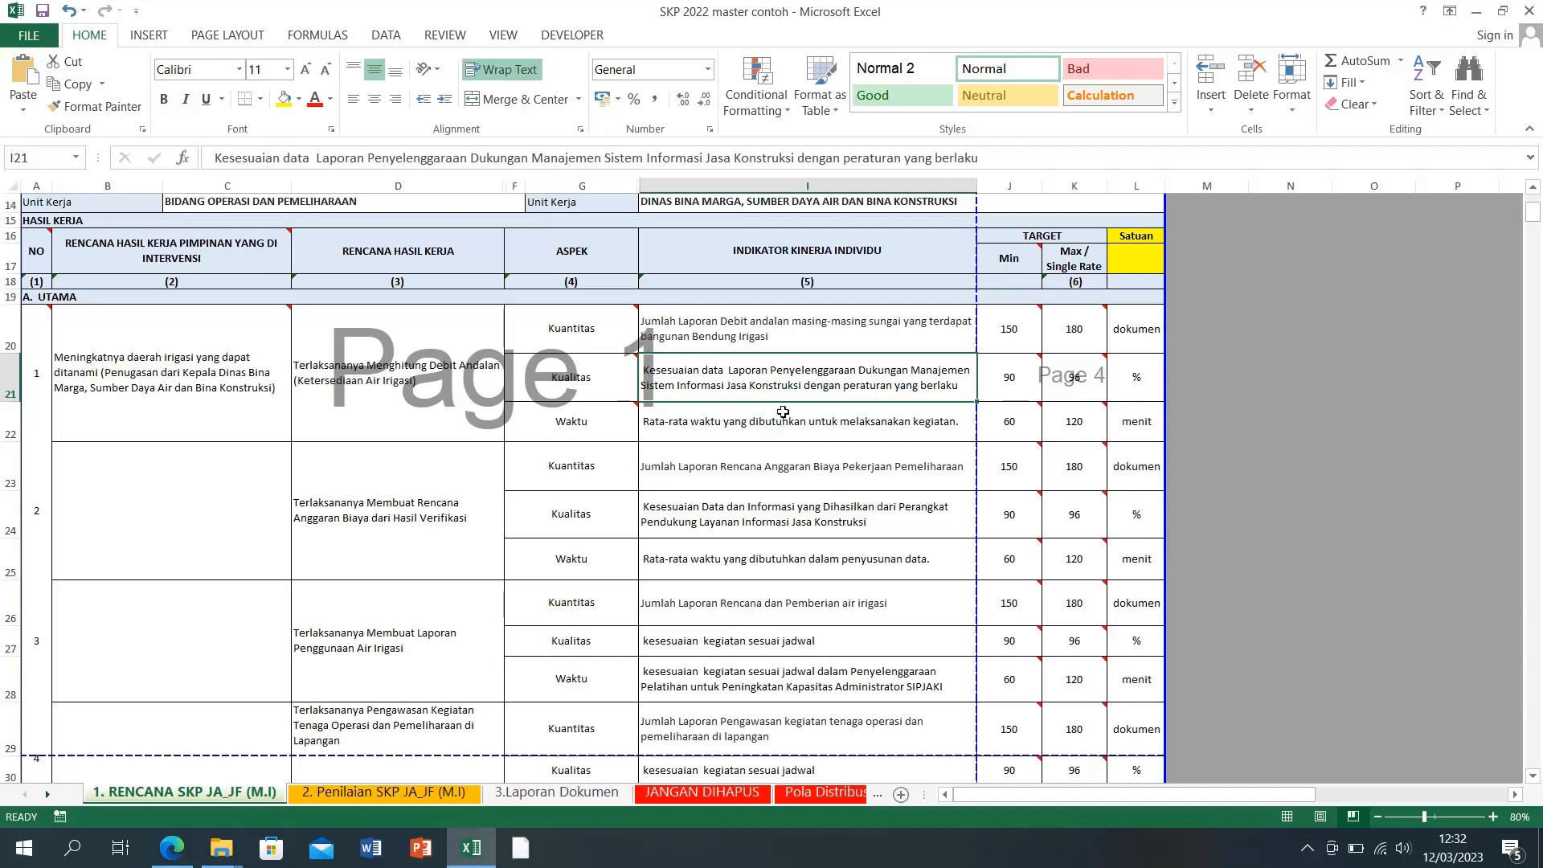
double_click(677, 322)
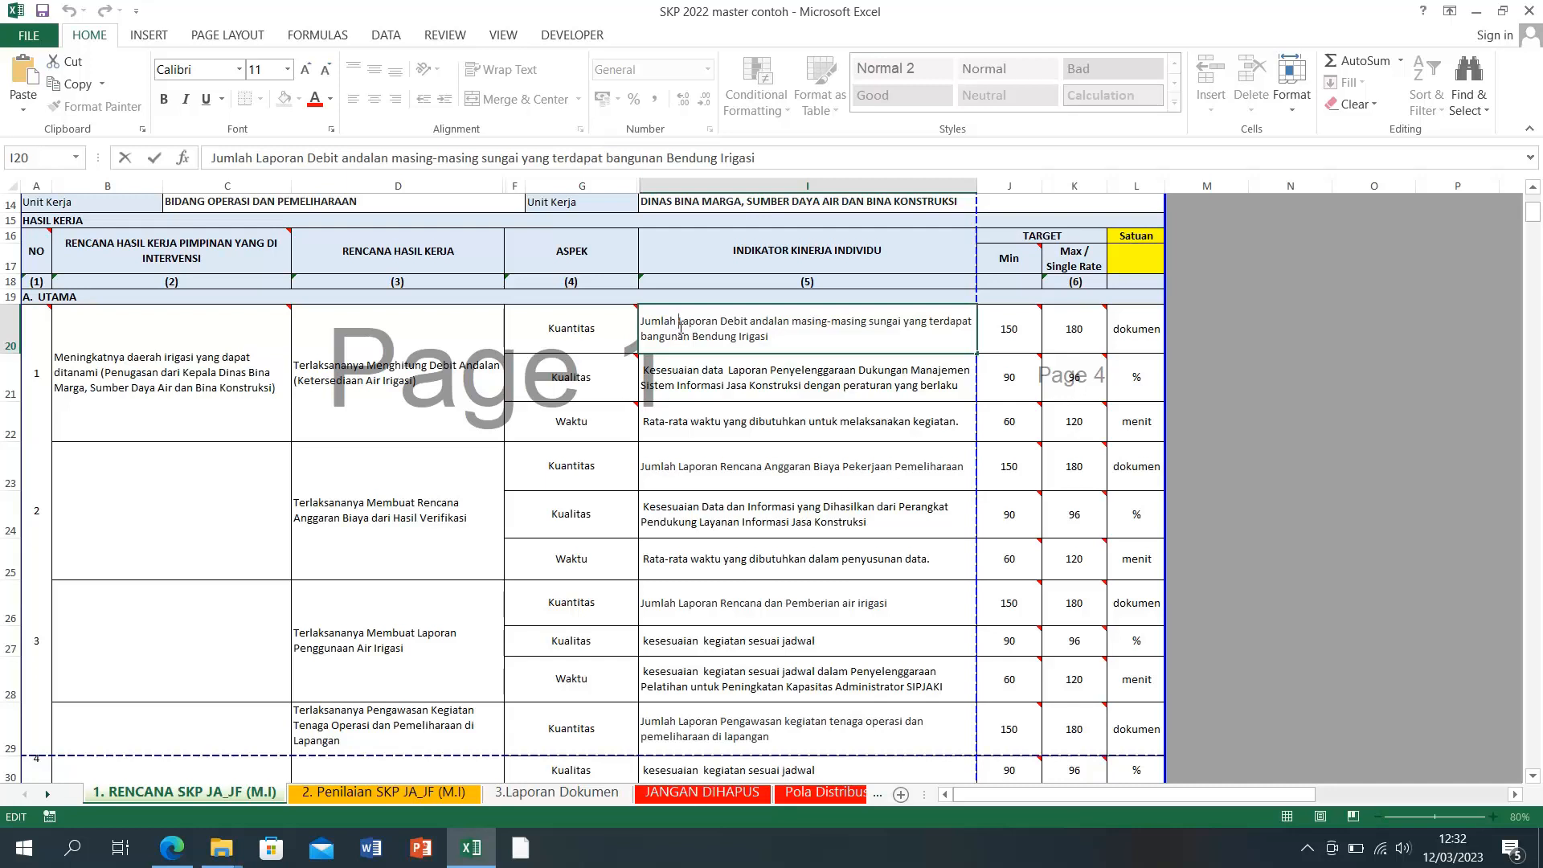
Step: Copy the 'Laporan Debit andalan…' wording from I20 over the text after 'Kesesuaian data' in I21
drag(679, 322, 735, 337)
right_click(738, 337)
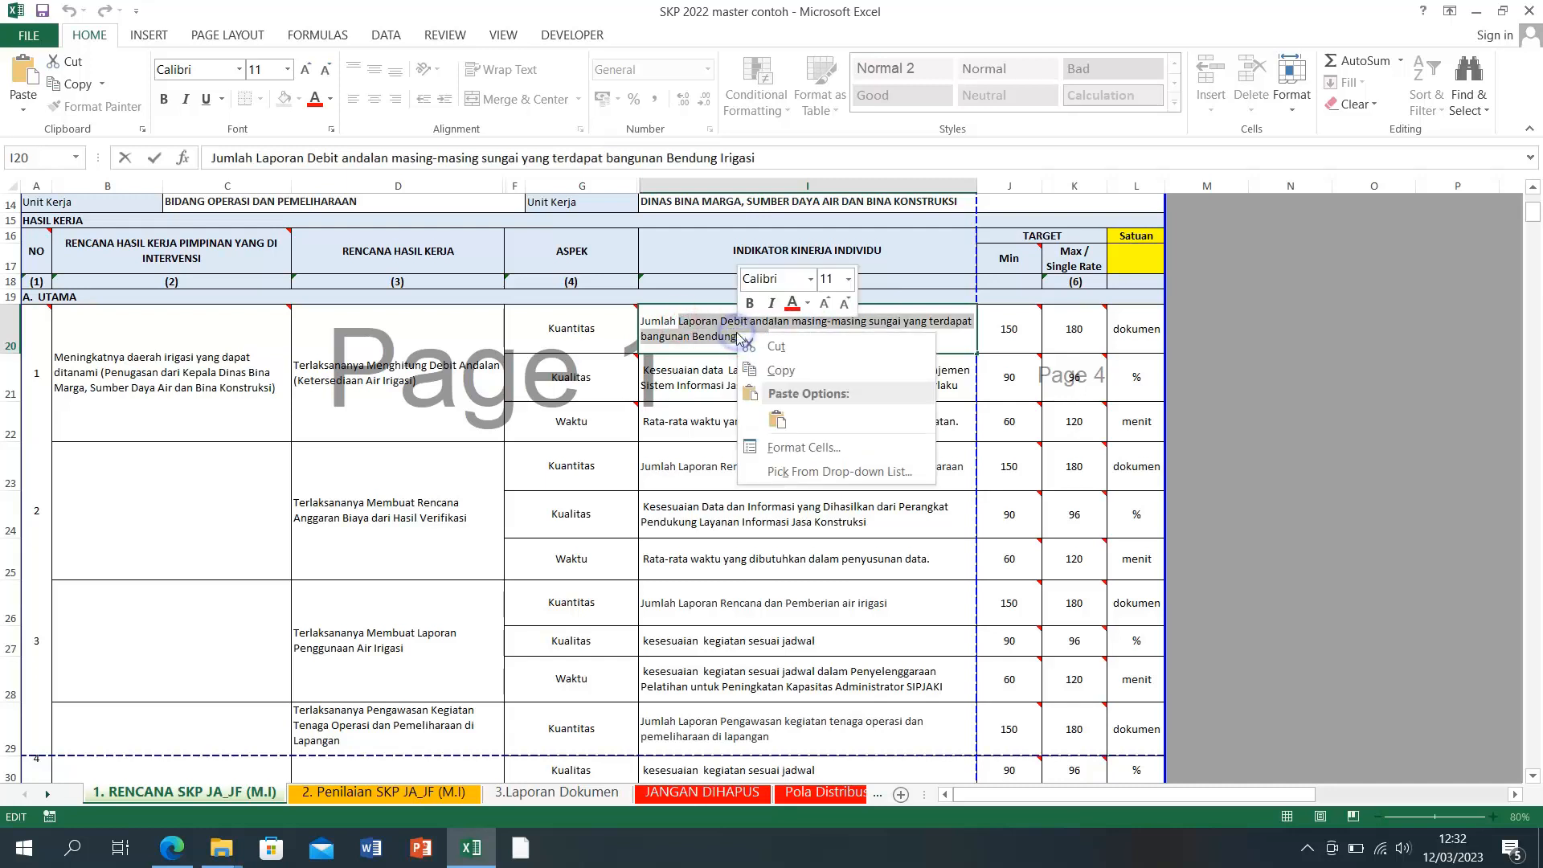
click(770, 374)
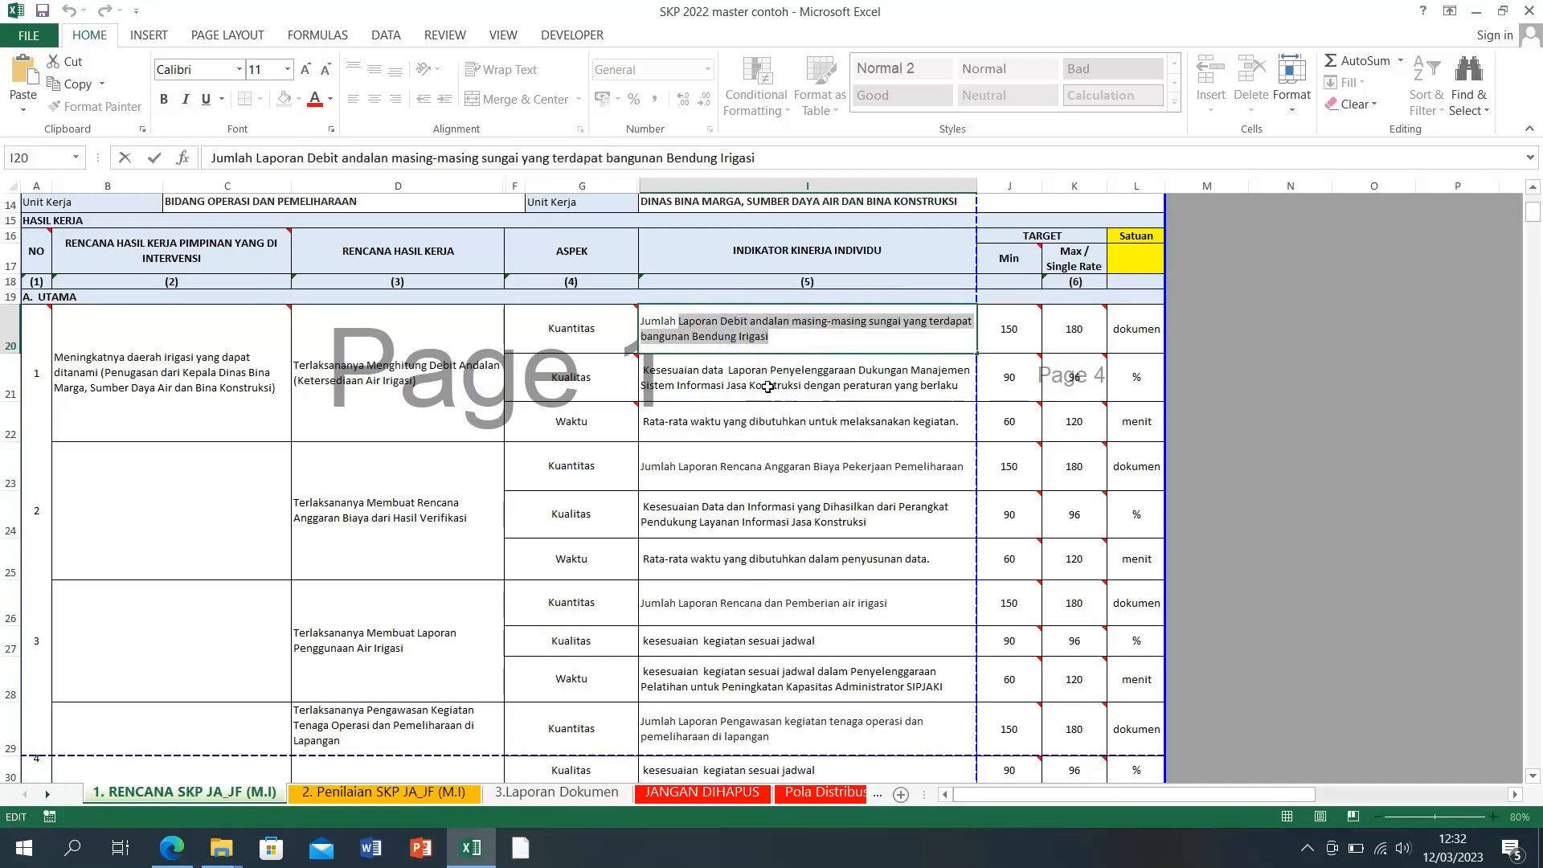
click(768, 386)
double_click(729, 368)
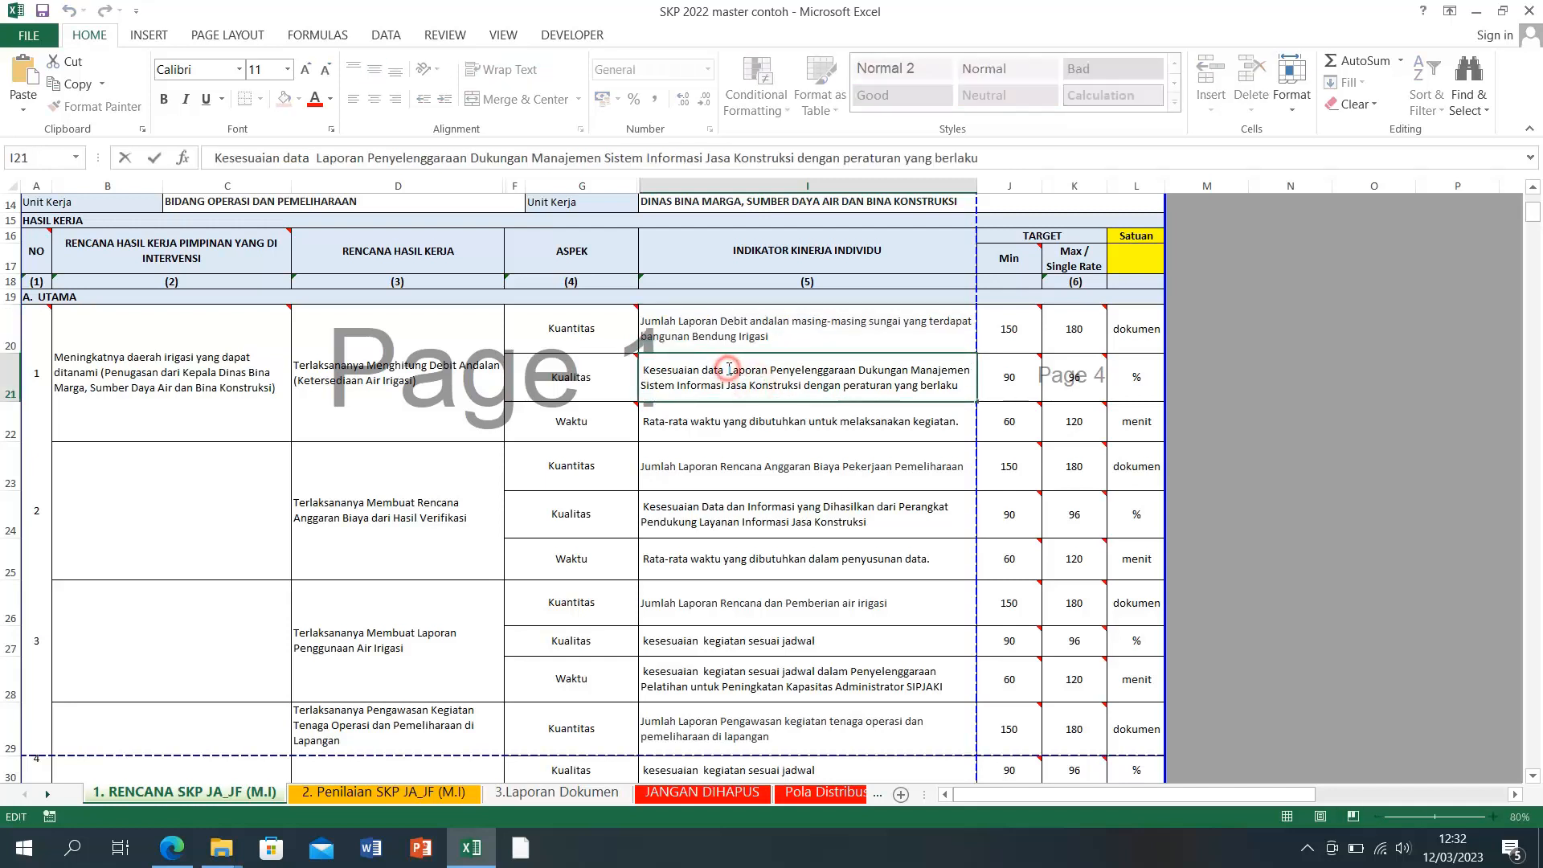
drag(729, 368, 820, 390)
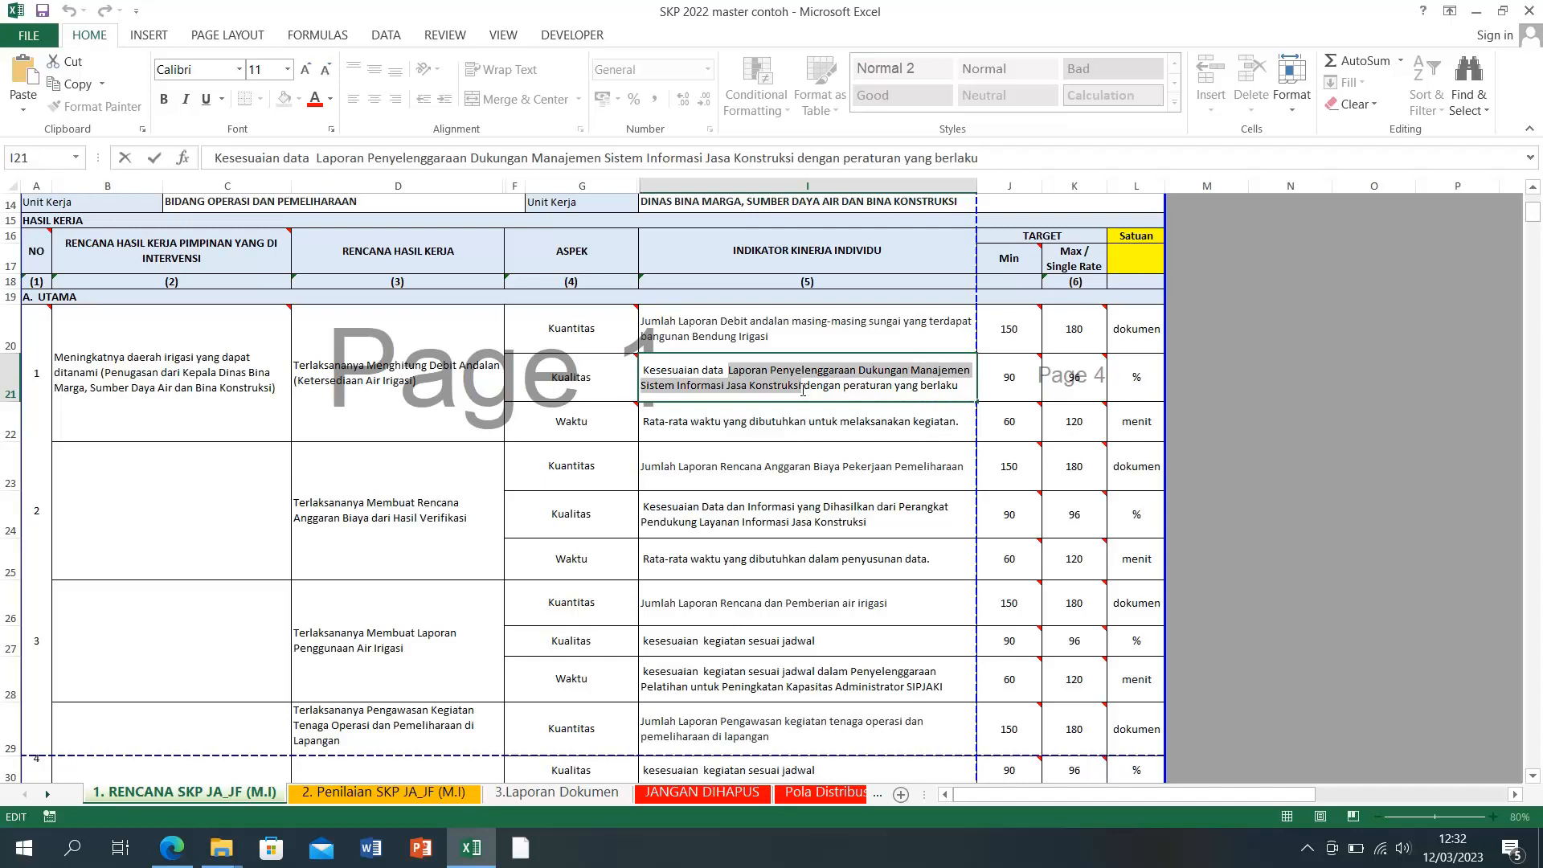
drag(802, 390, 971, 391)
right_click(924, 378)
click(958, 464)
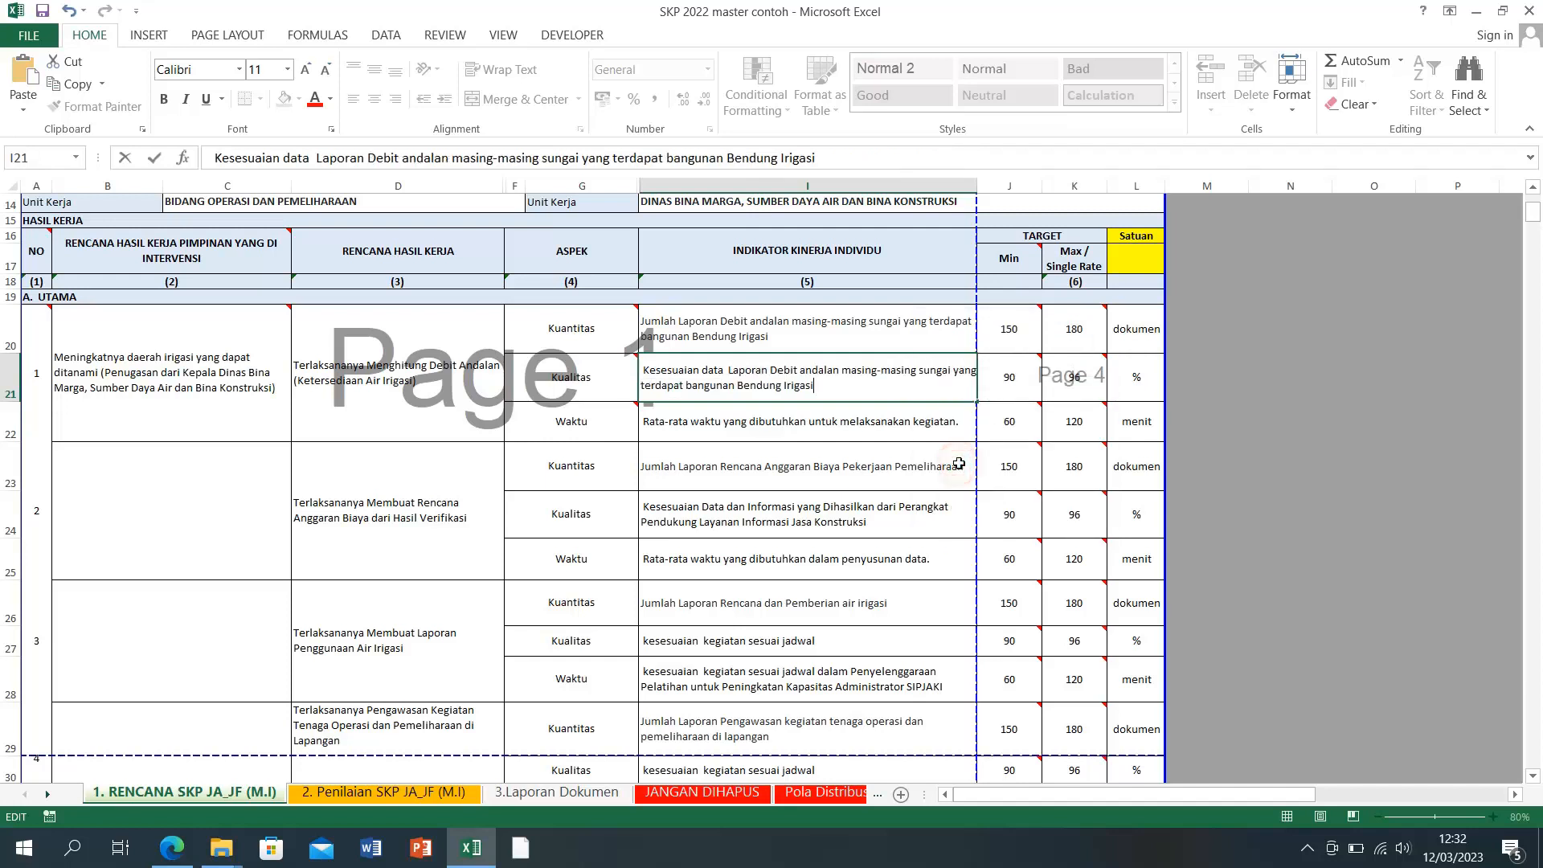
click(866, 418)
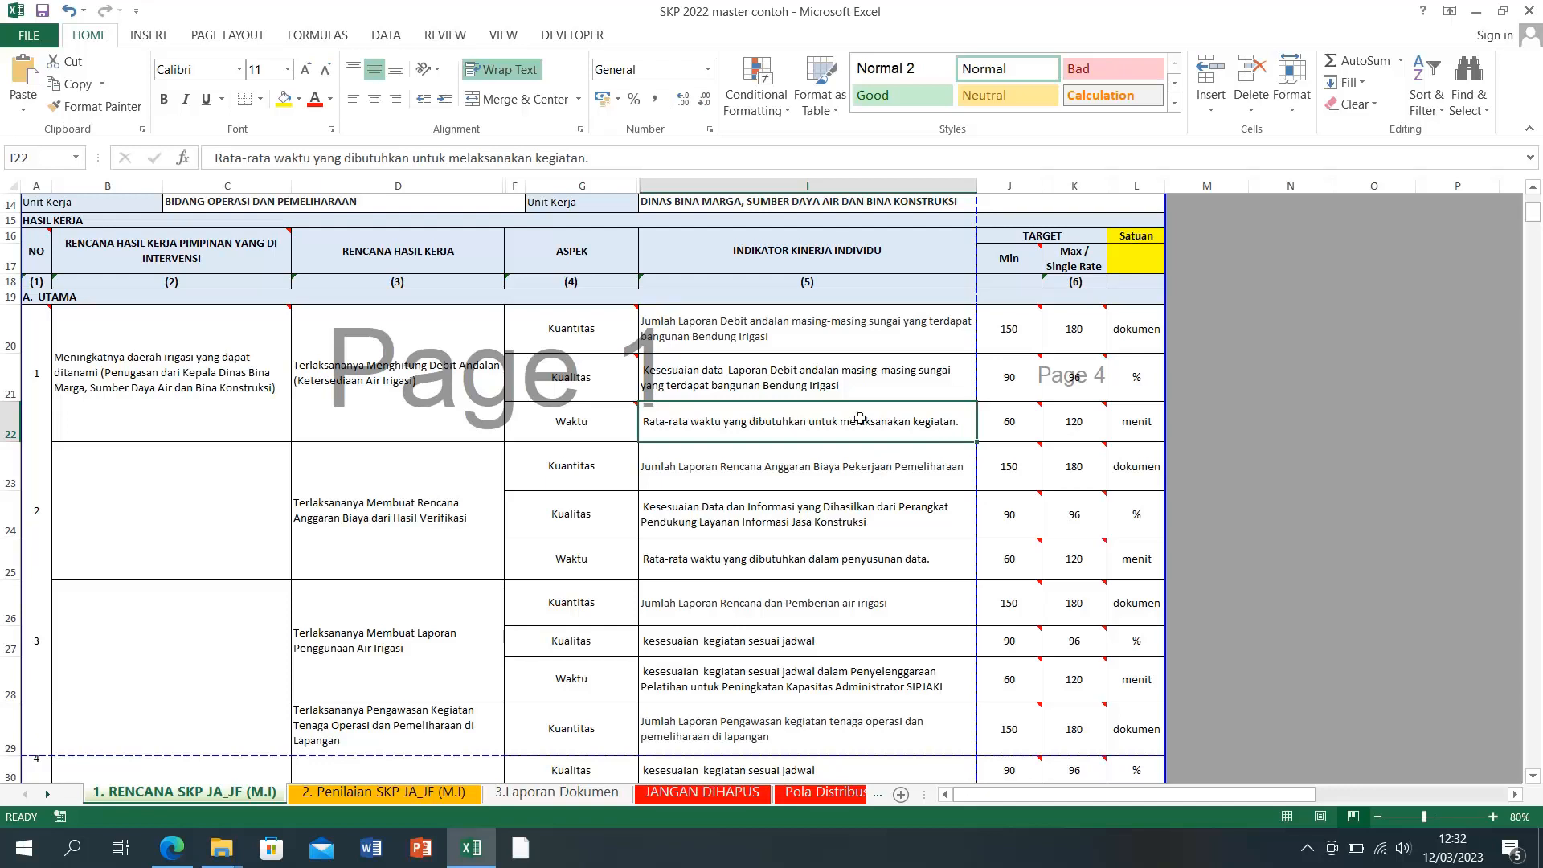
Step: Copy the words 'Menghitung Debit' from item 1's work result in D20
scroll(728, 498, down, 1)
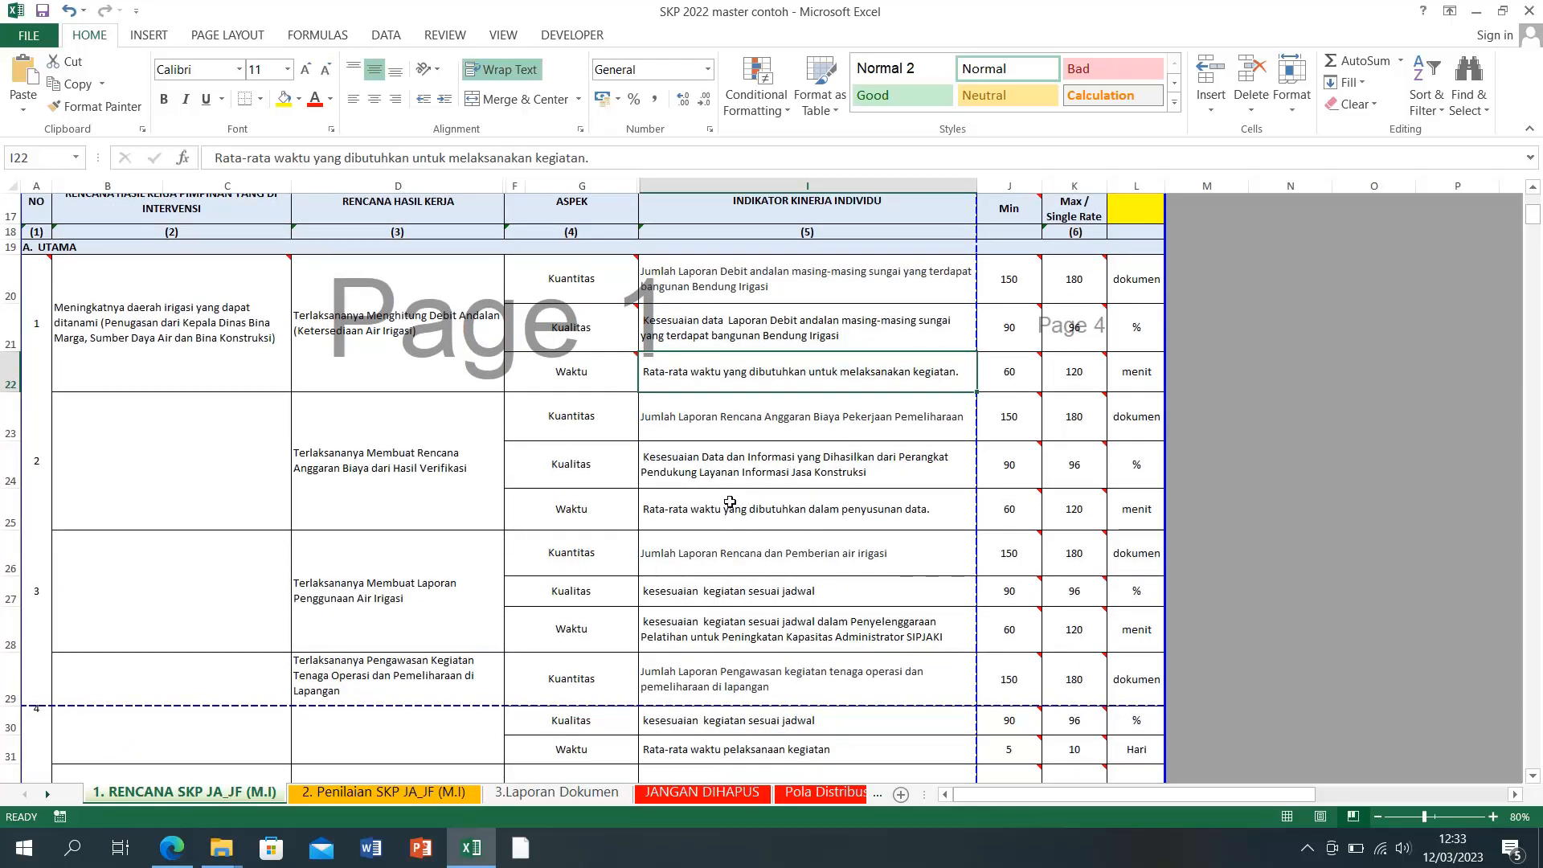
double_click(842, 373)
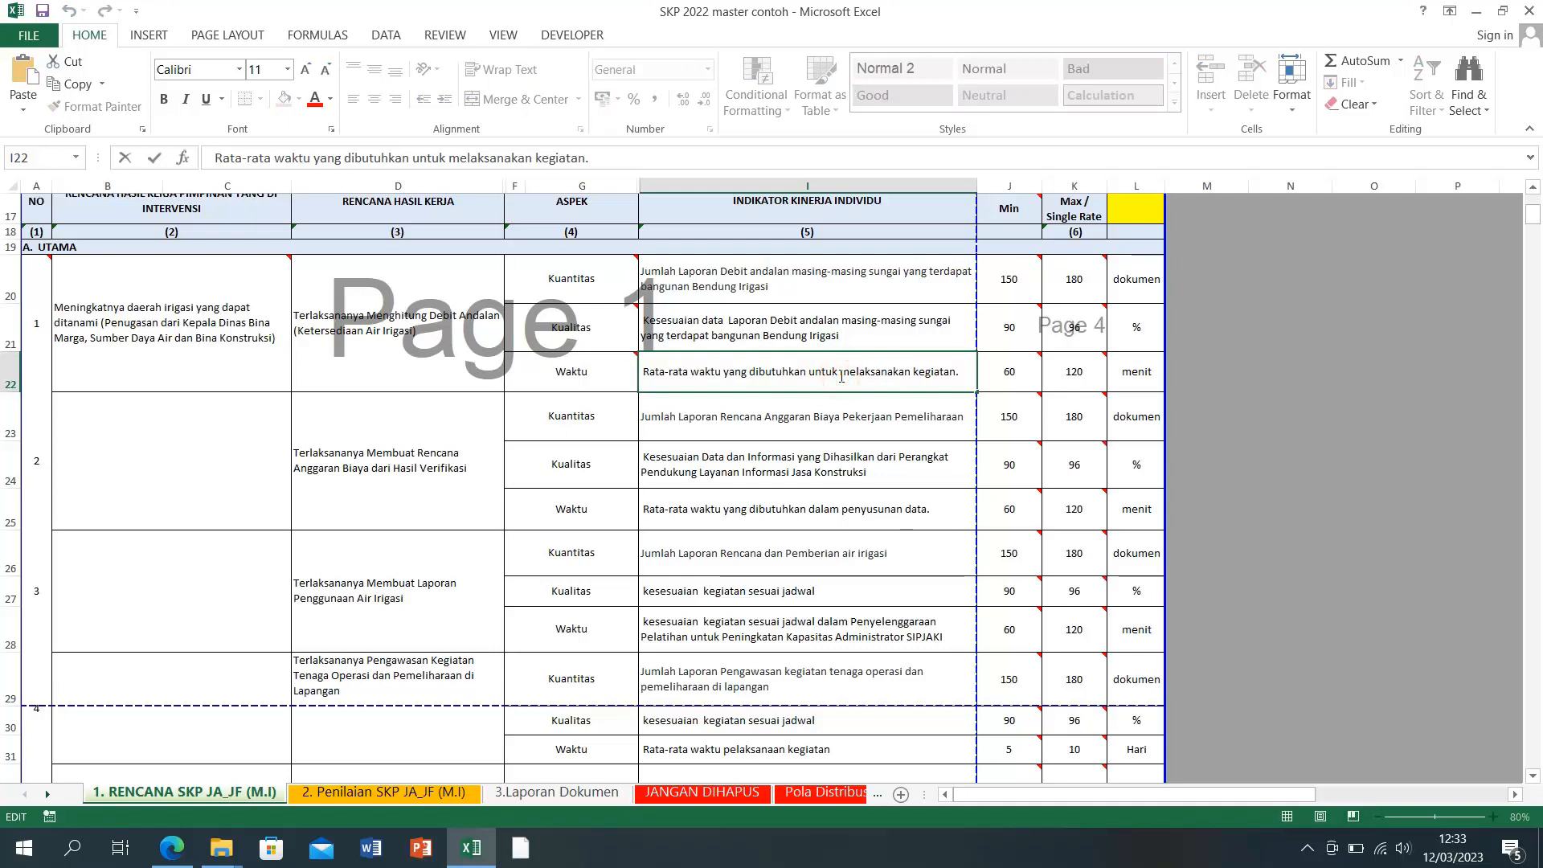
double_click(750, 286)
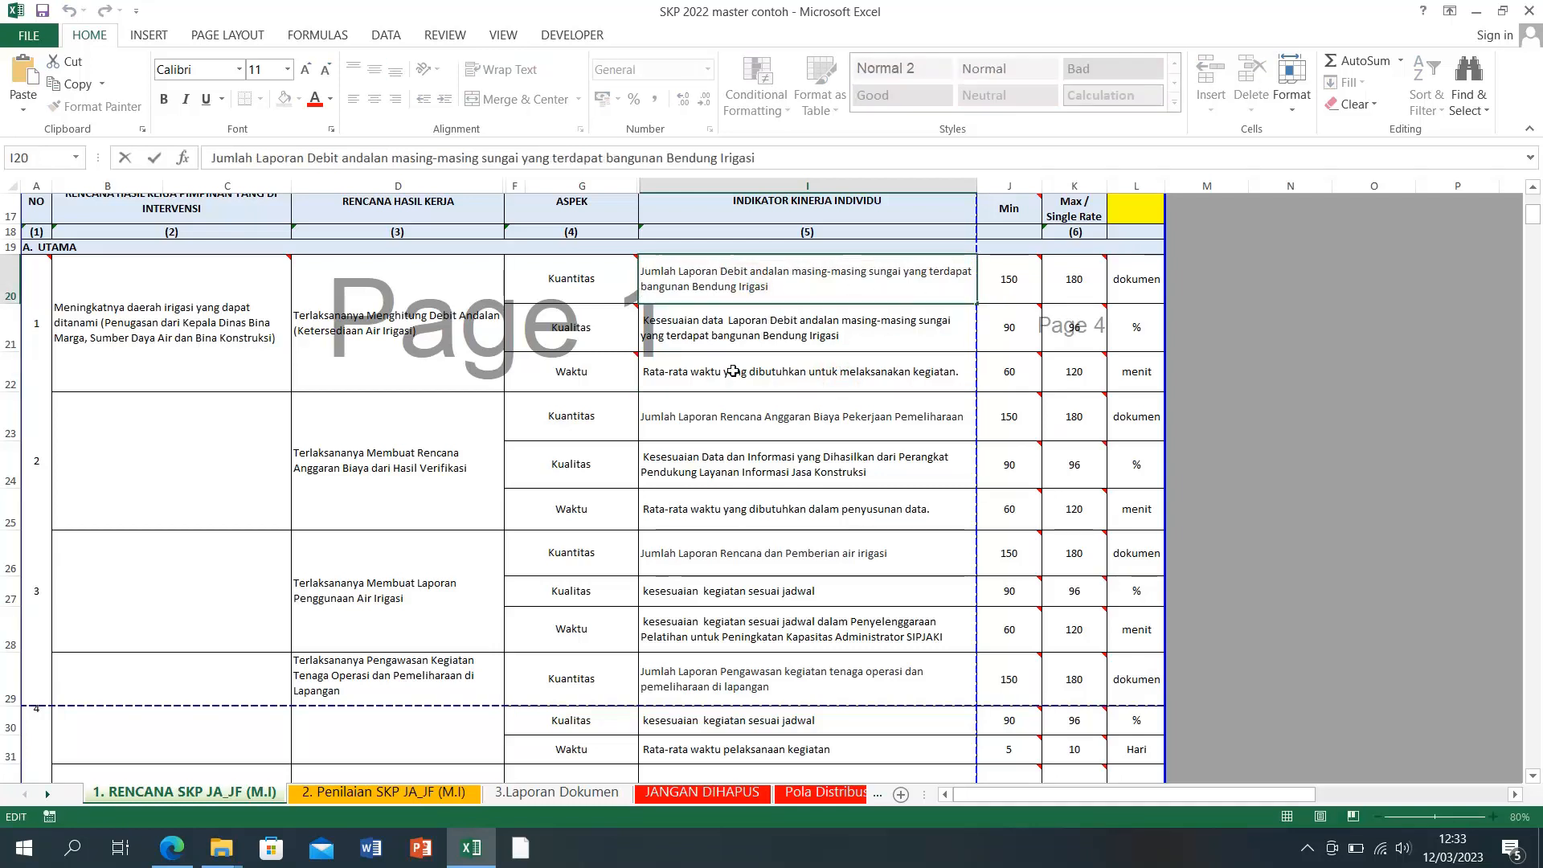
double_click(368, 319)
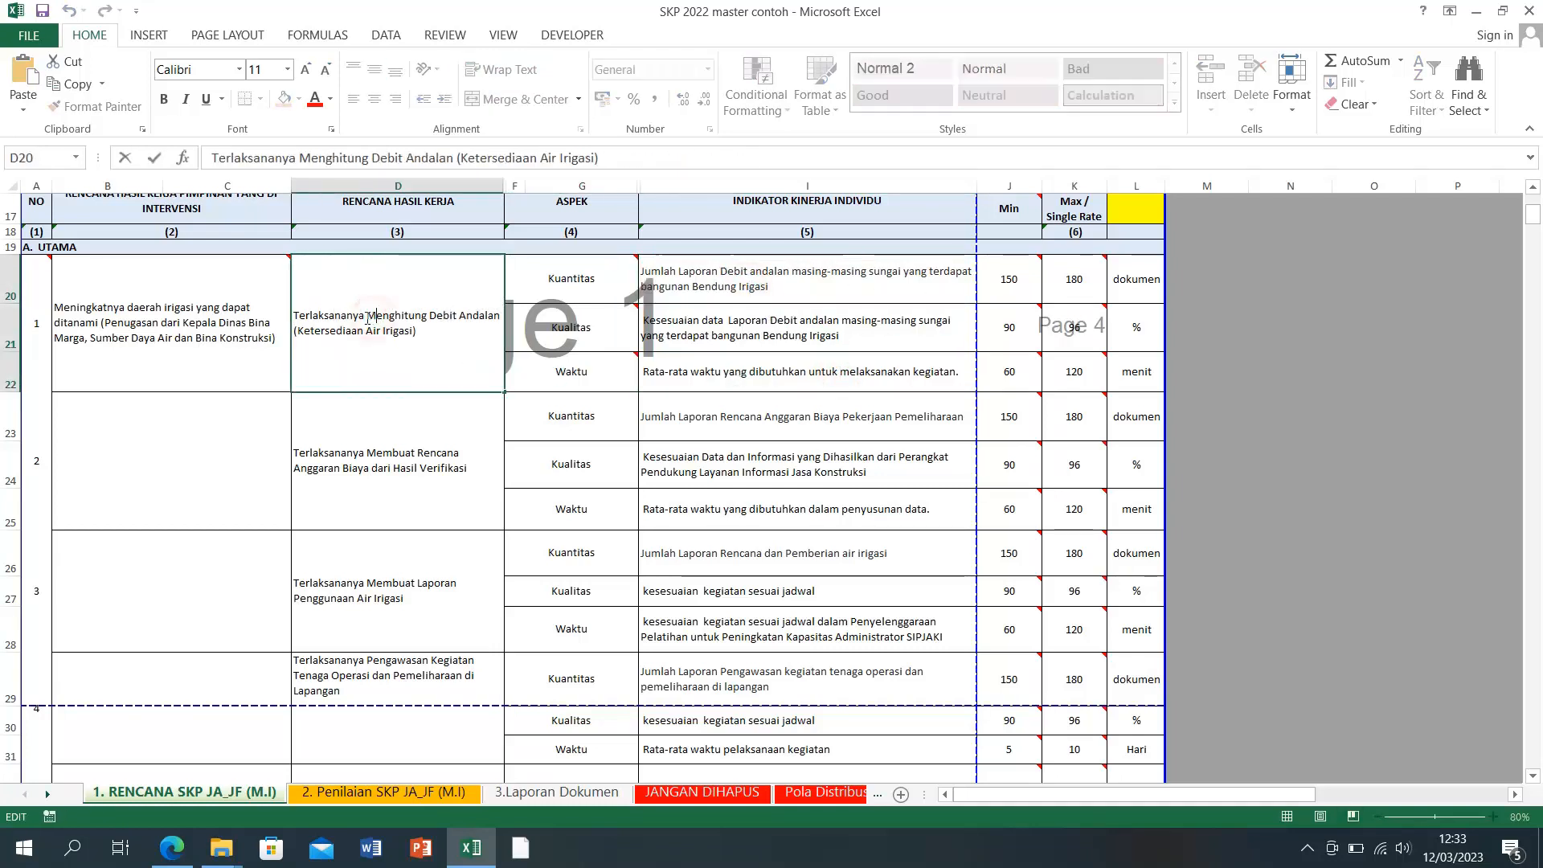
drag(368, 318, 455, 318)
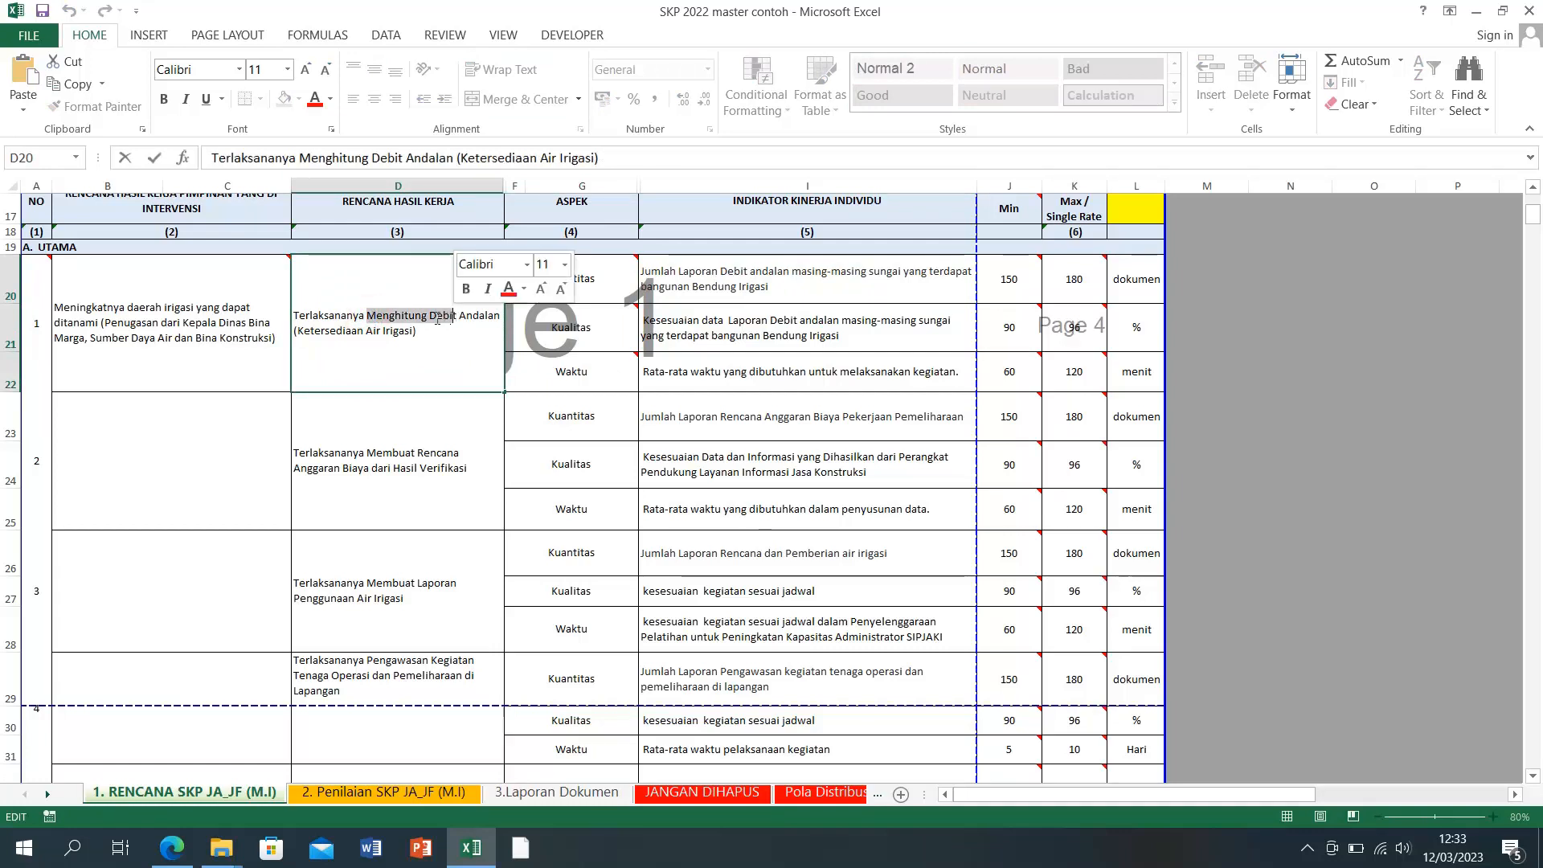
click(369, 313)
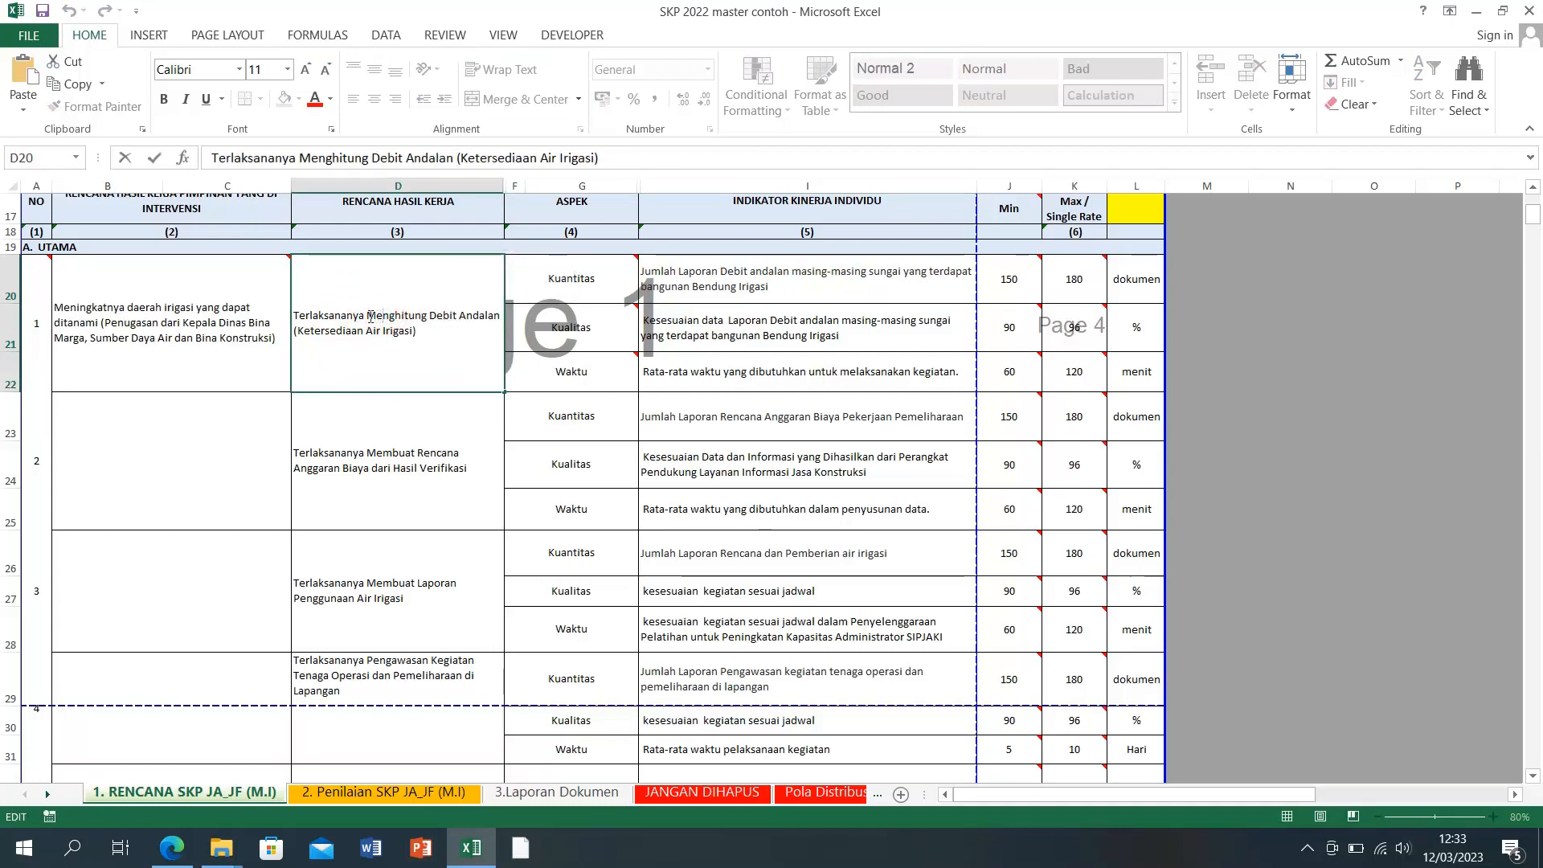
drag(370, 315, 456, 317)
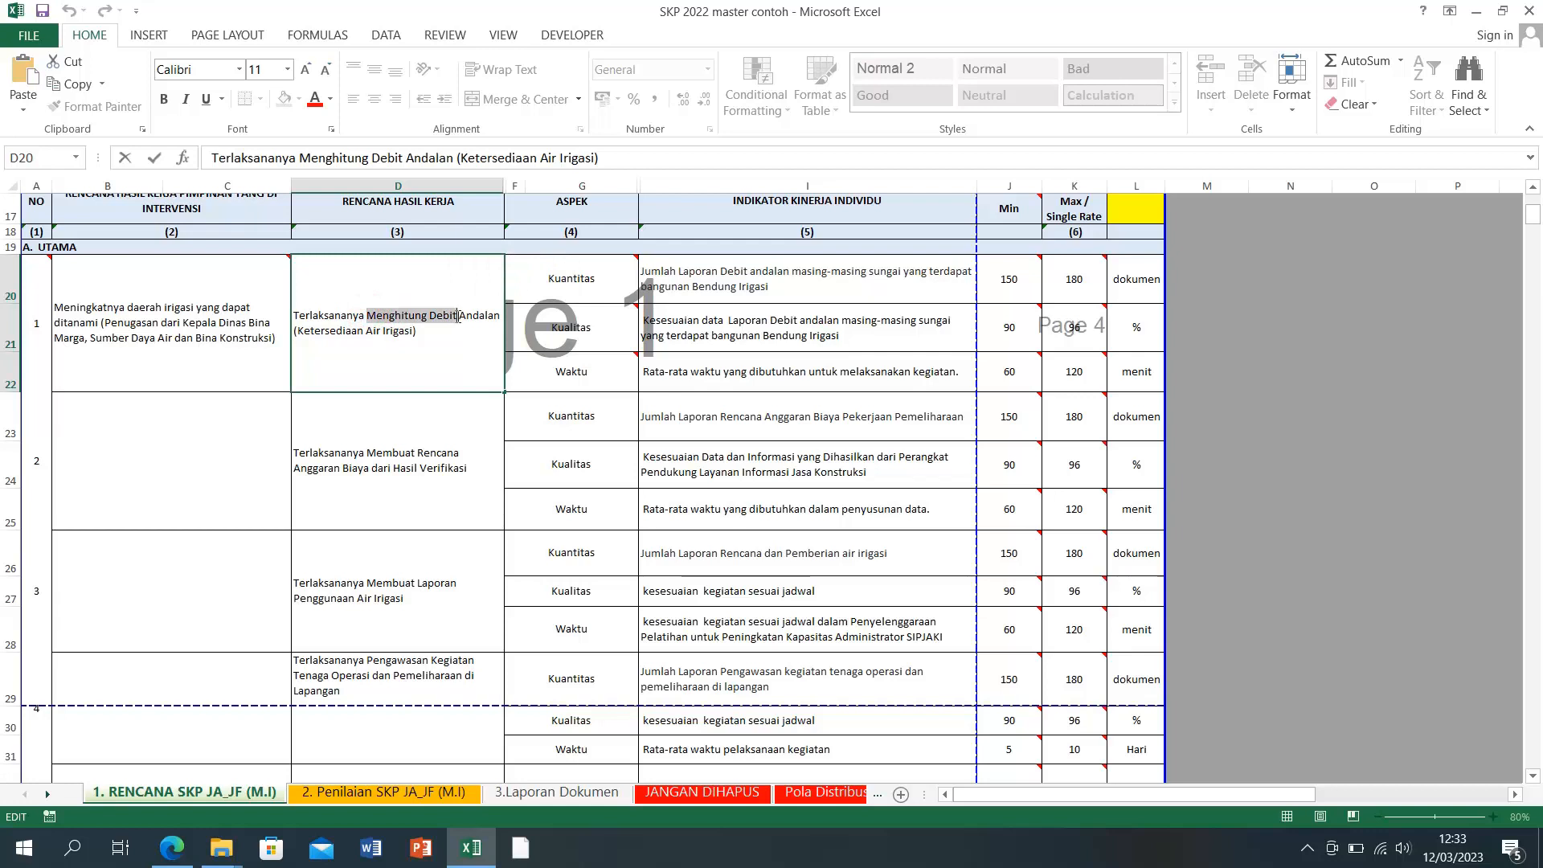
right_click(458, 317)
click(490, 351)
click(853, 381)
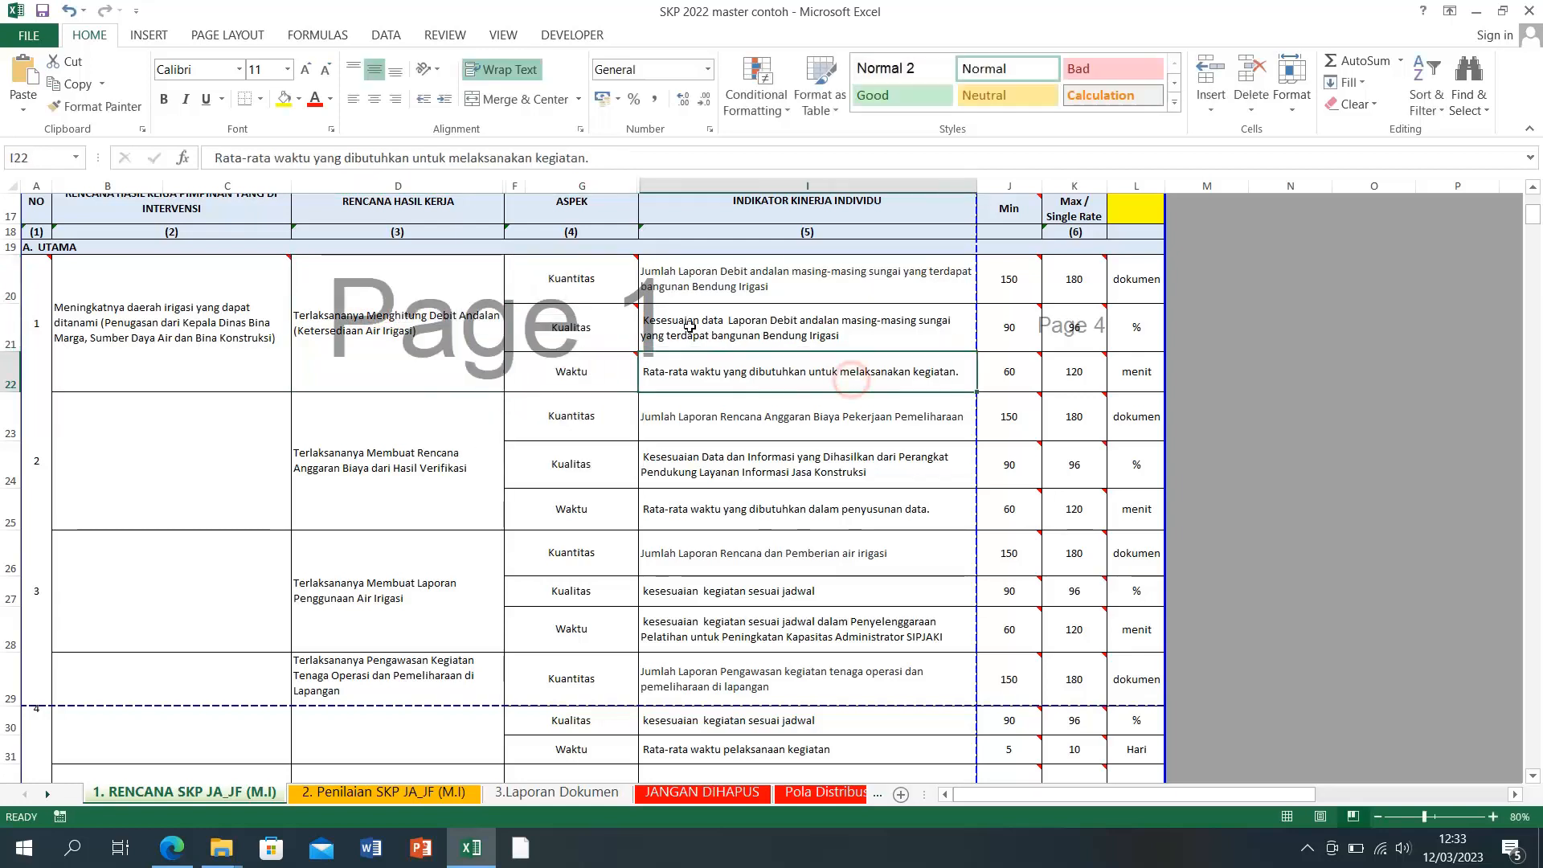
Step: Replace 'melaksanakan kegiatan.' in I22 with lowercase 'menghitung debit'
click(448, 157)
key(shift+End)
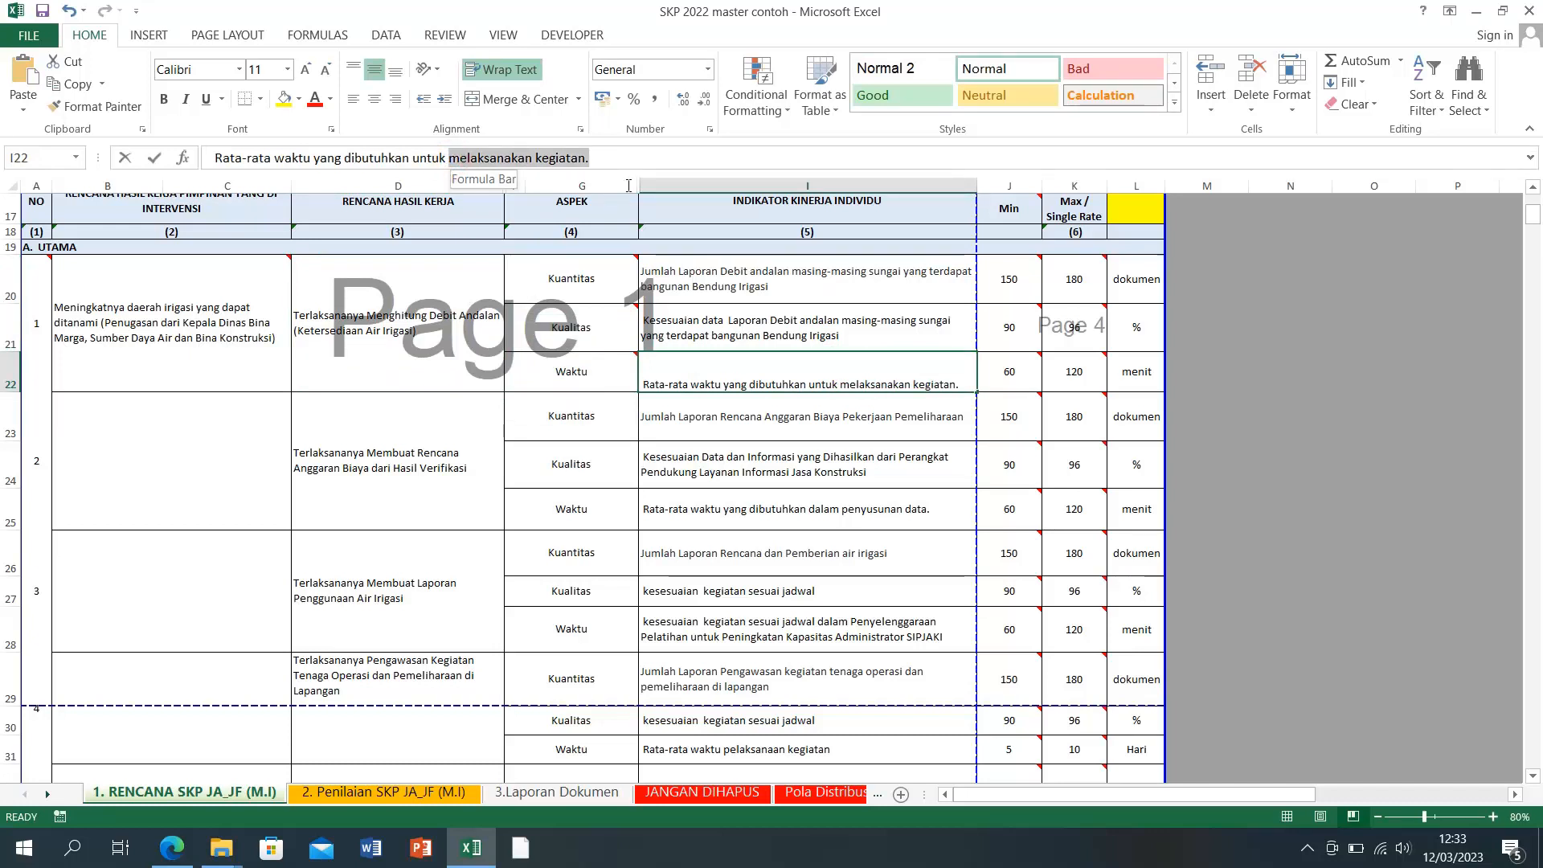
right_click(502, 168)
click(544, 250)
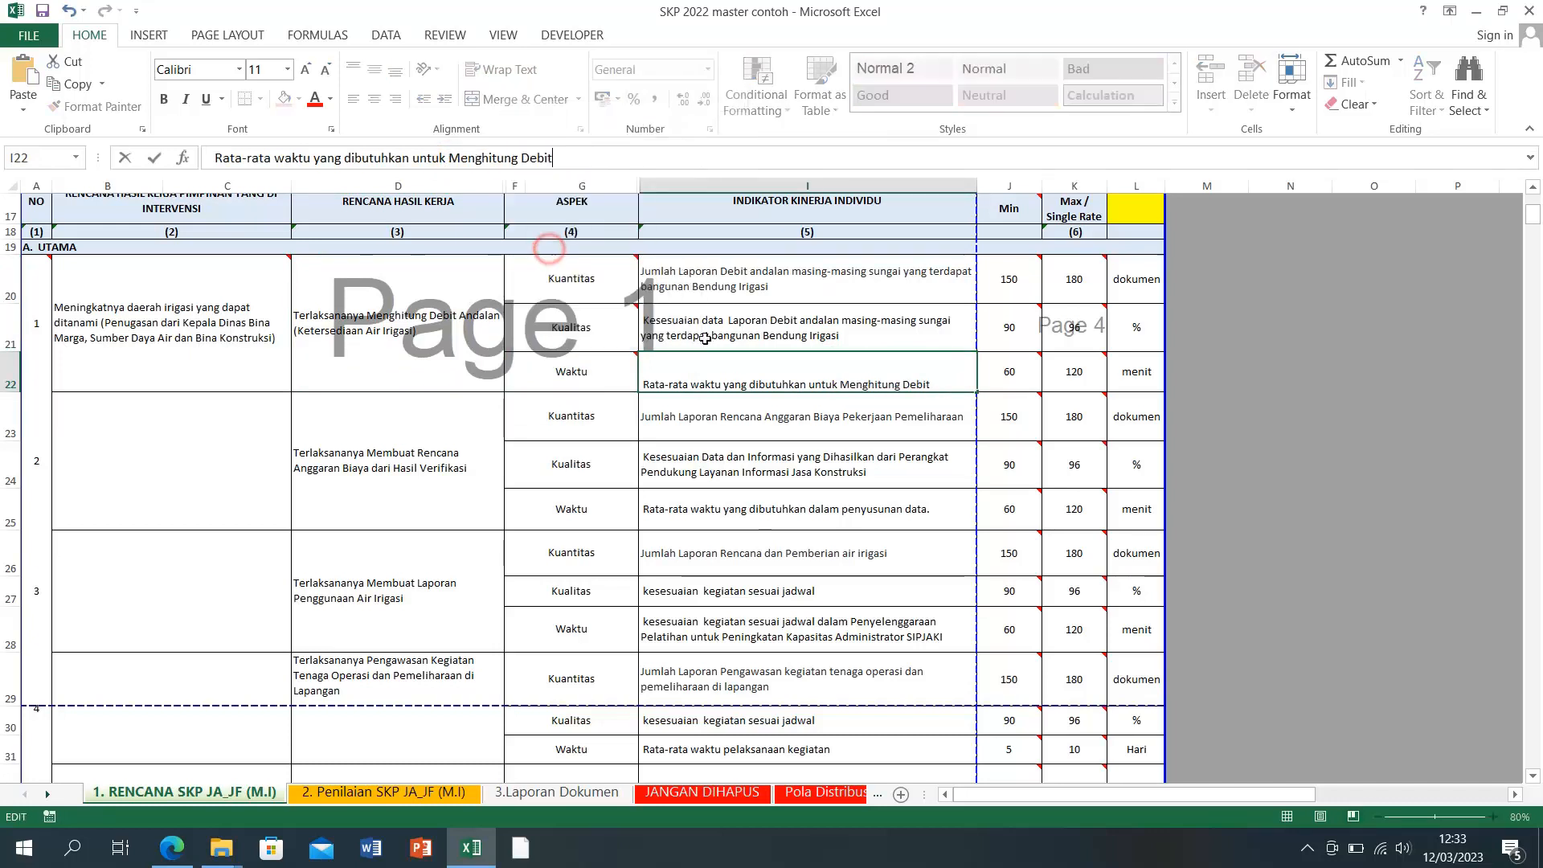
click(453, 161)
key(Delete)
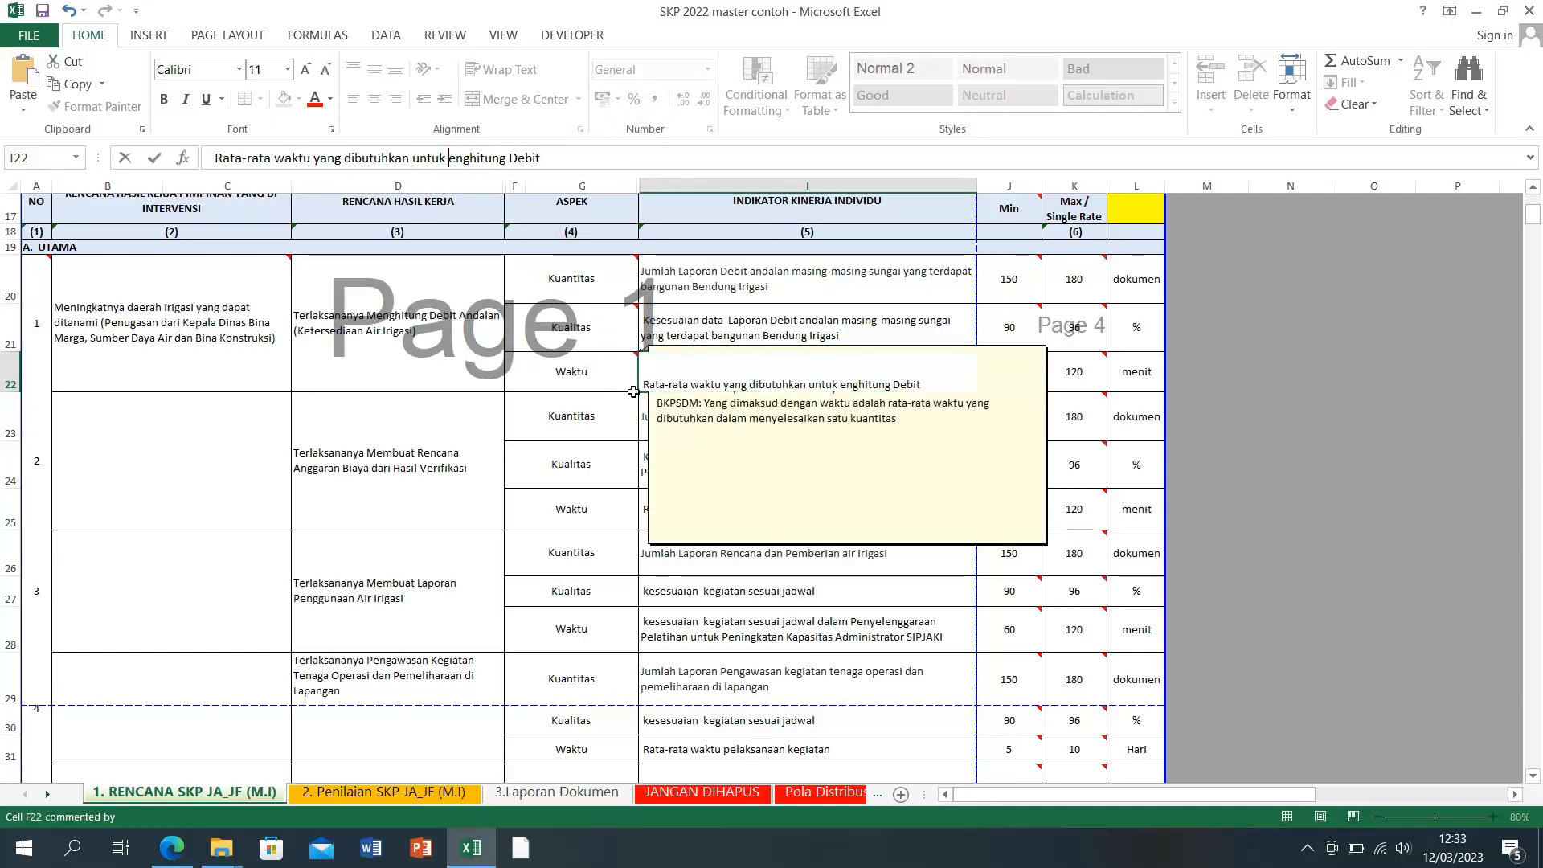
text(m)
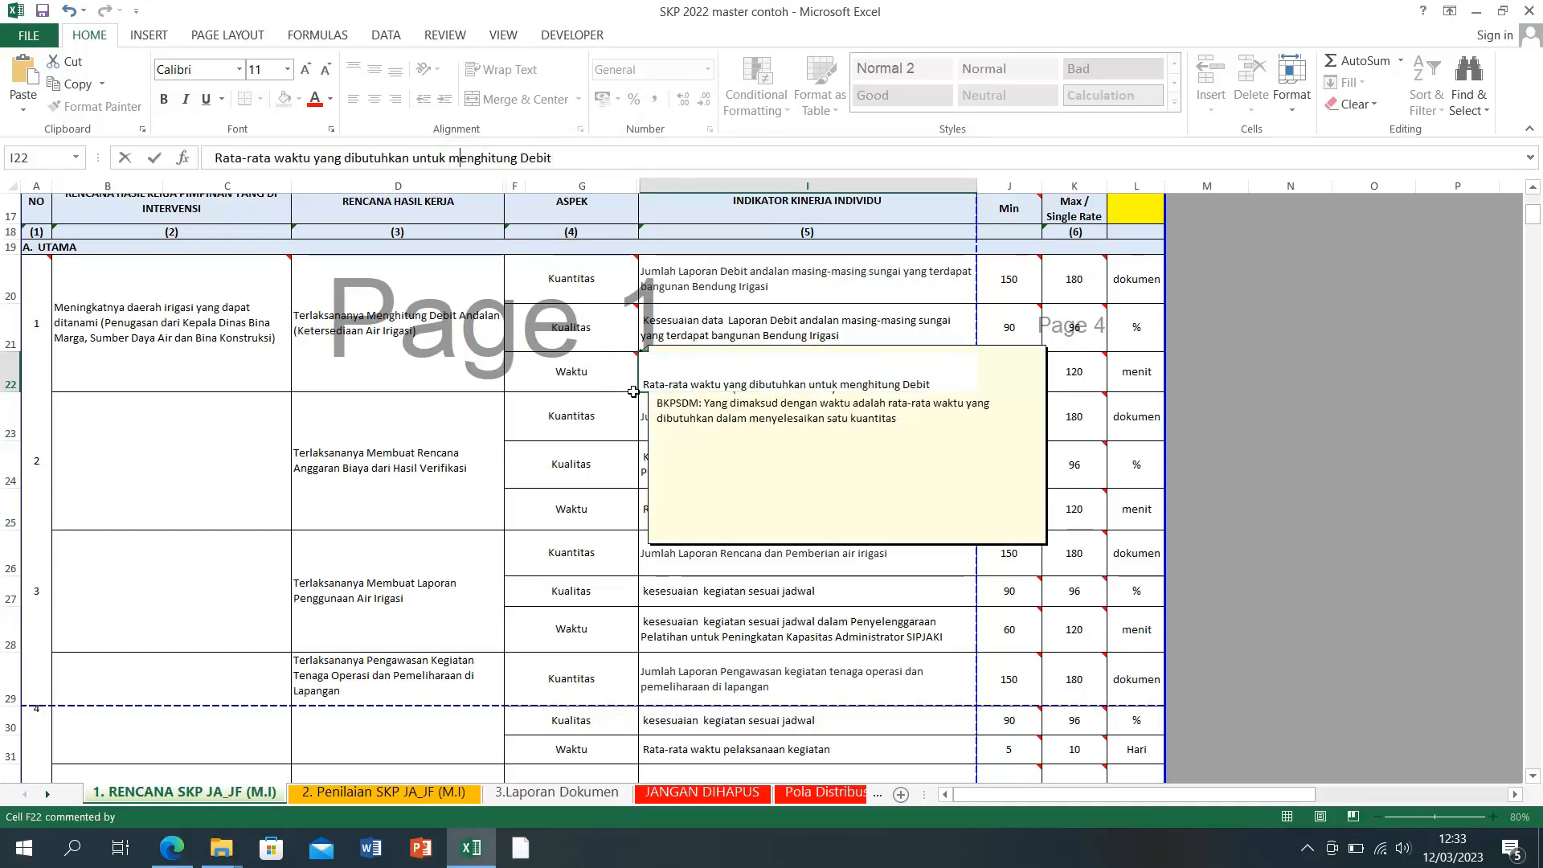
click(521, 158)
key(Delete)
text(d)
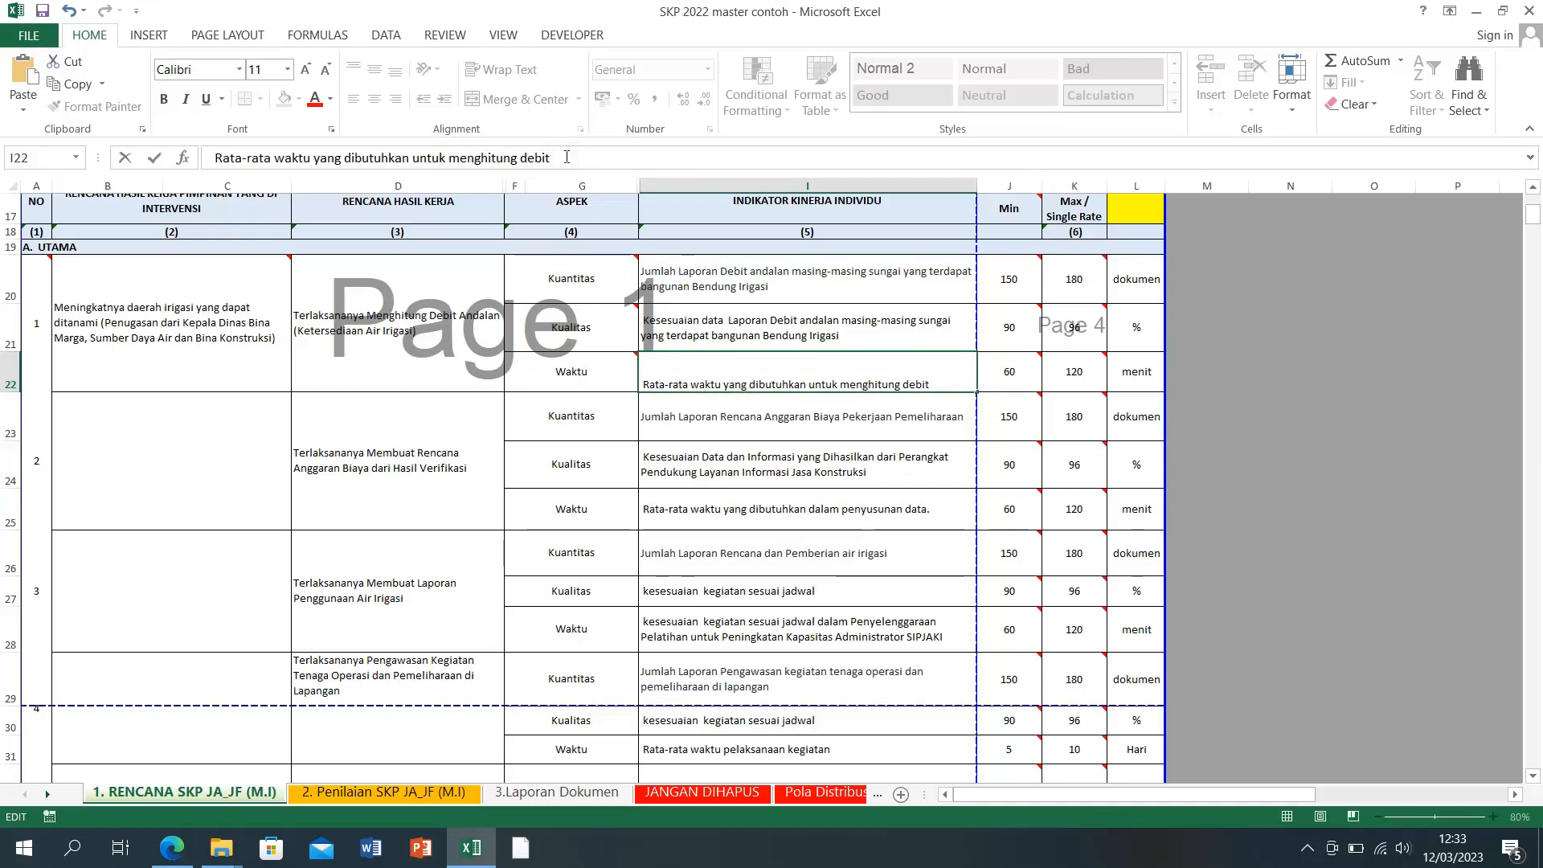
key(Return)
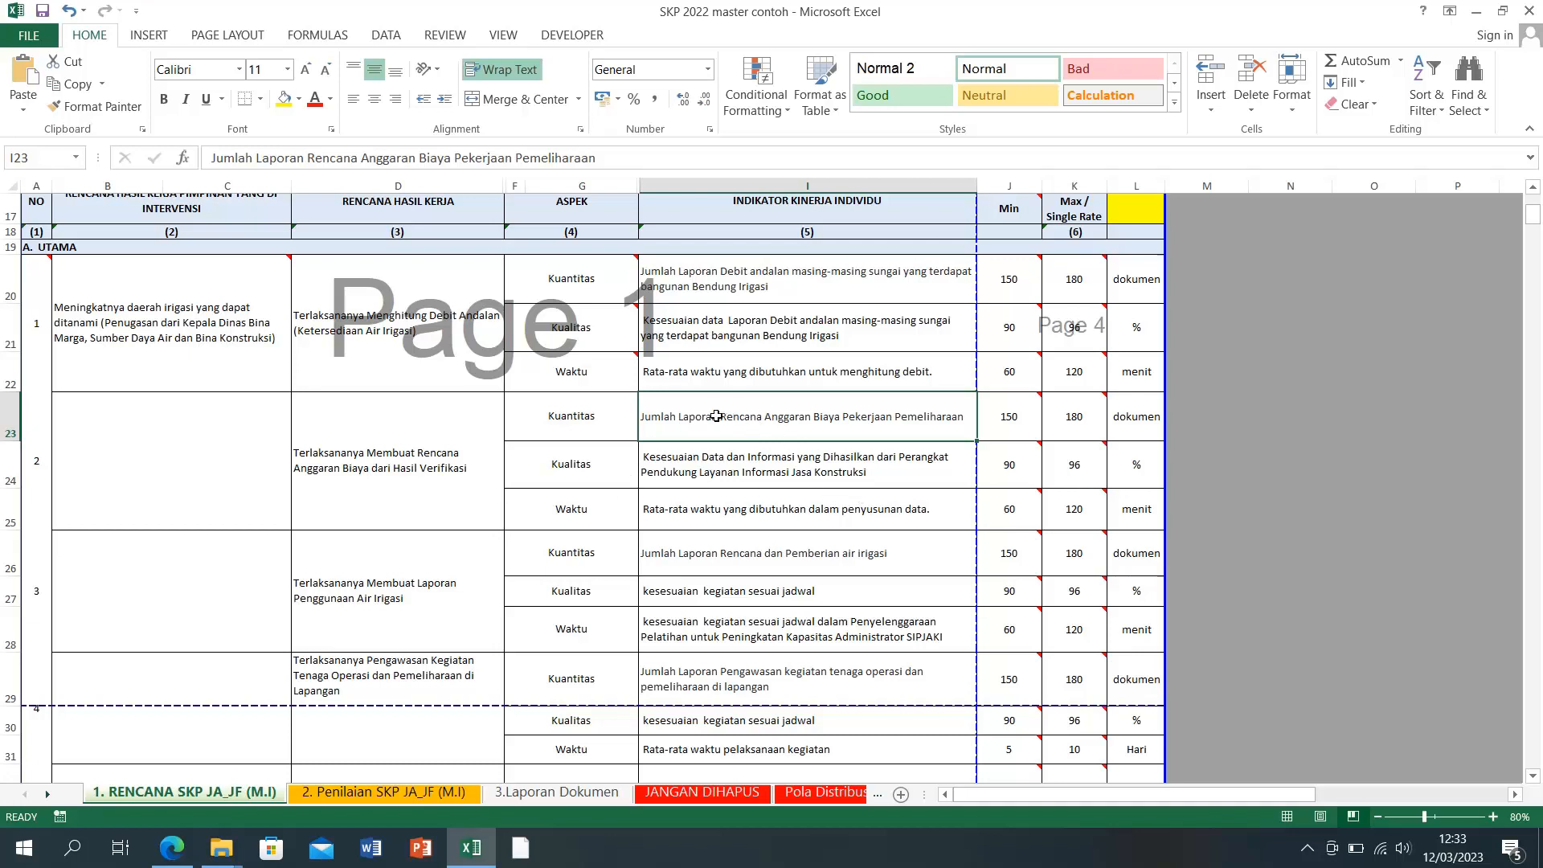
Step: Copy 'Laporan Rencana Anggaran Biaya Pekerjaan Pemeliharaan' from I23 and paste it after 'Data' in I24
double_click(686, 421)
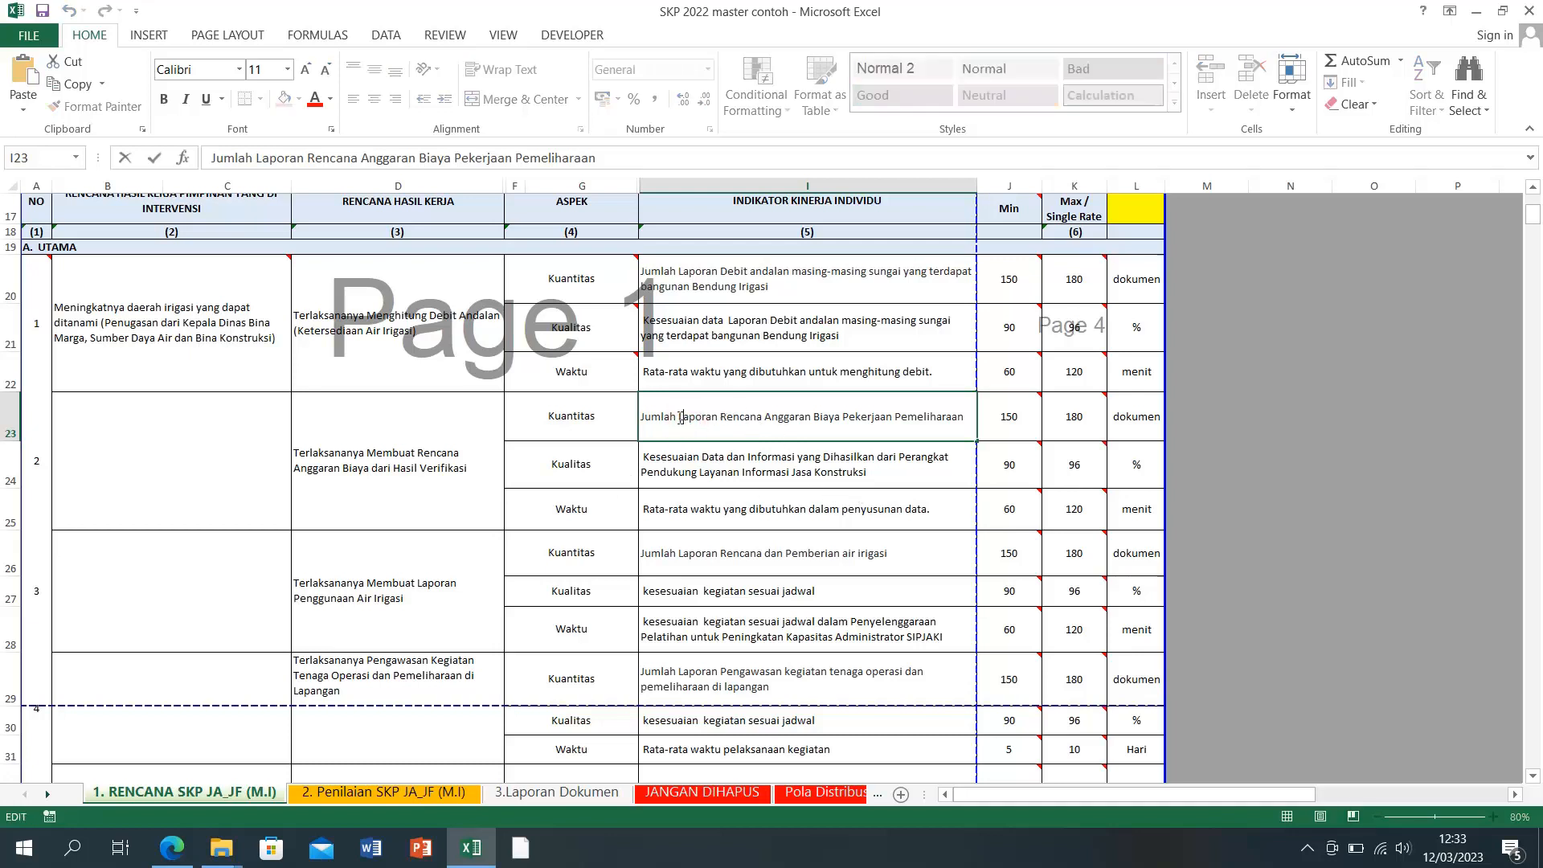
drag(678, 421, 836, 431)
key(ctrl+c)
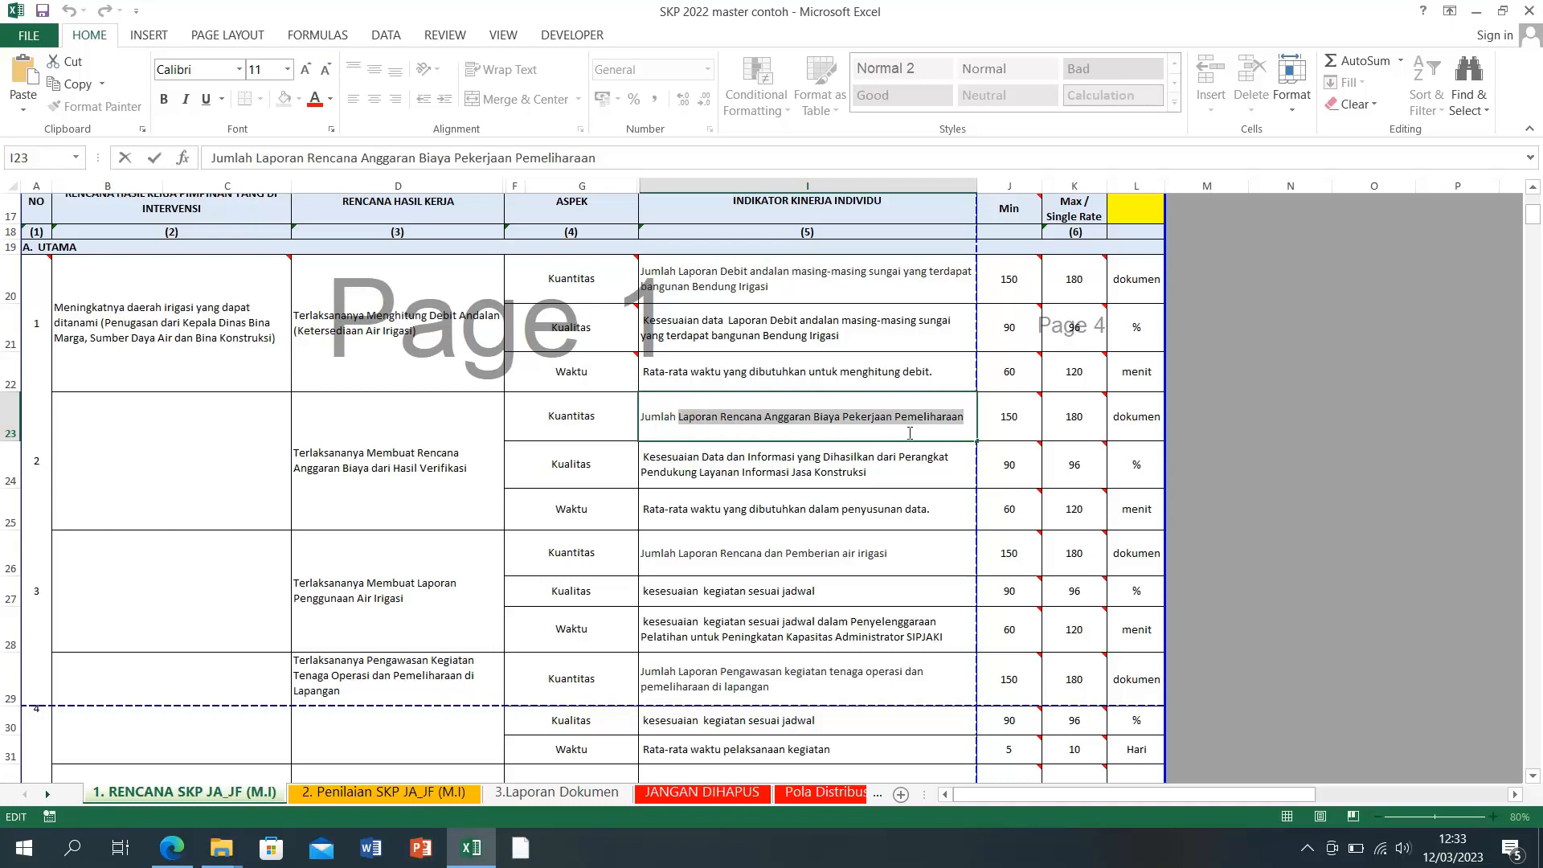
right_click(888, 414)
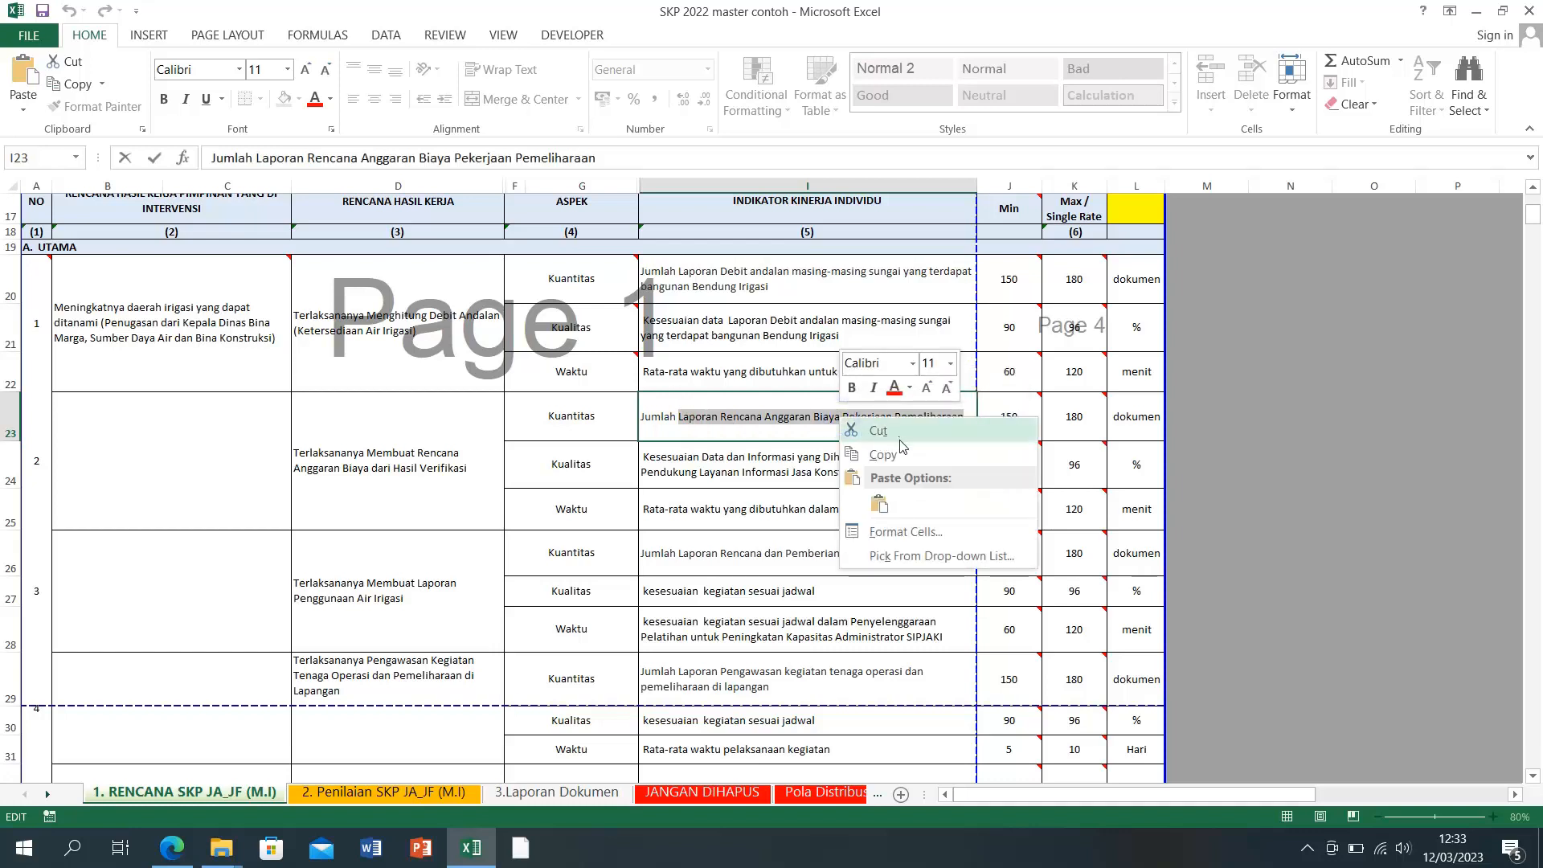
click(888, 455)
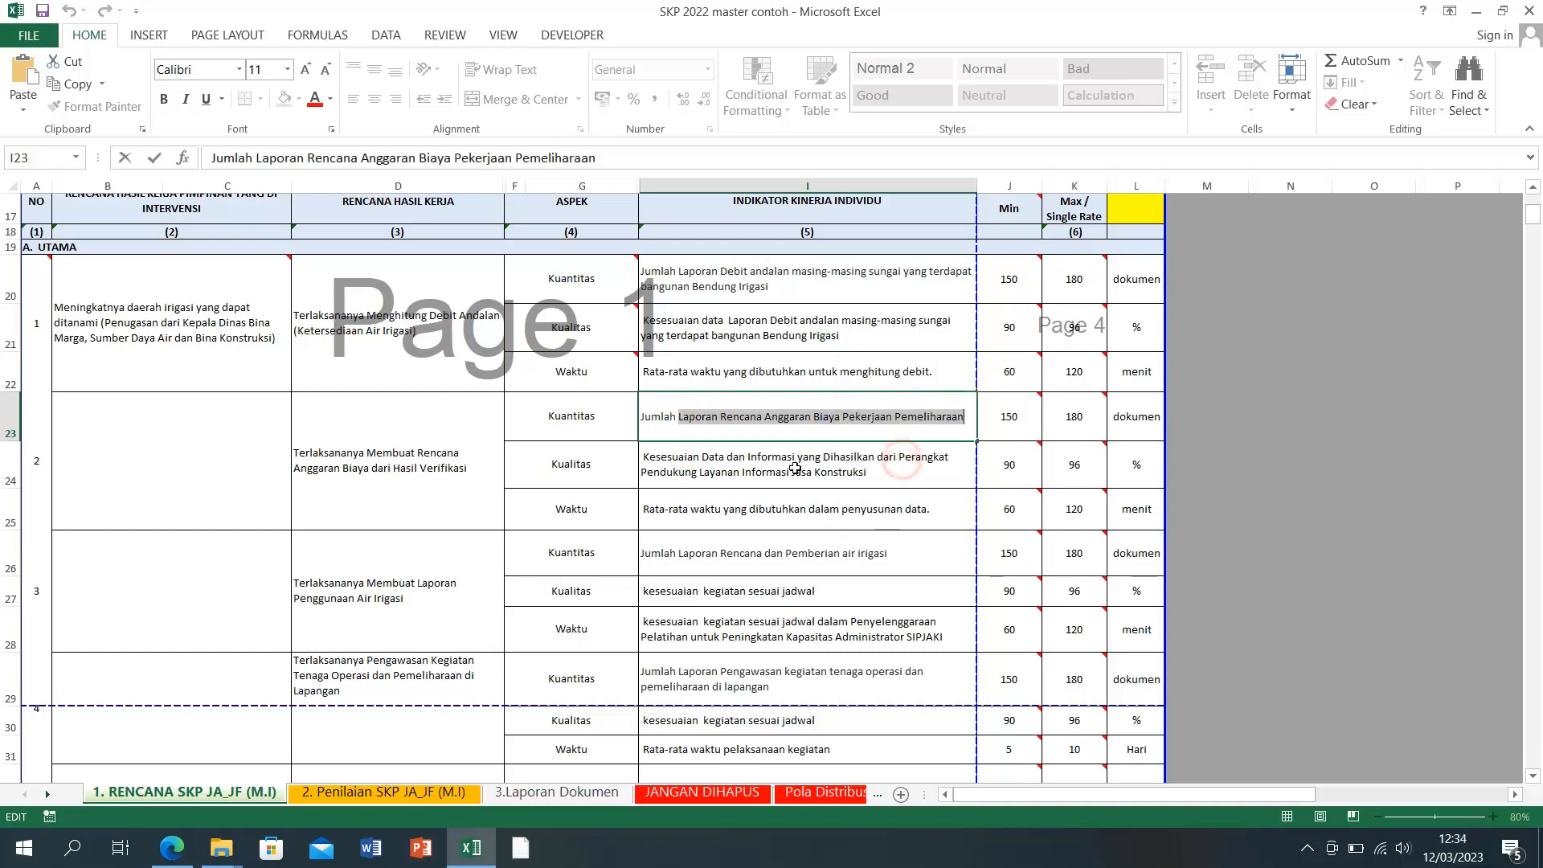
double_click(702, 458)
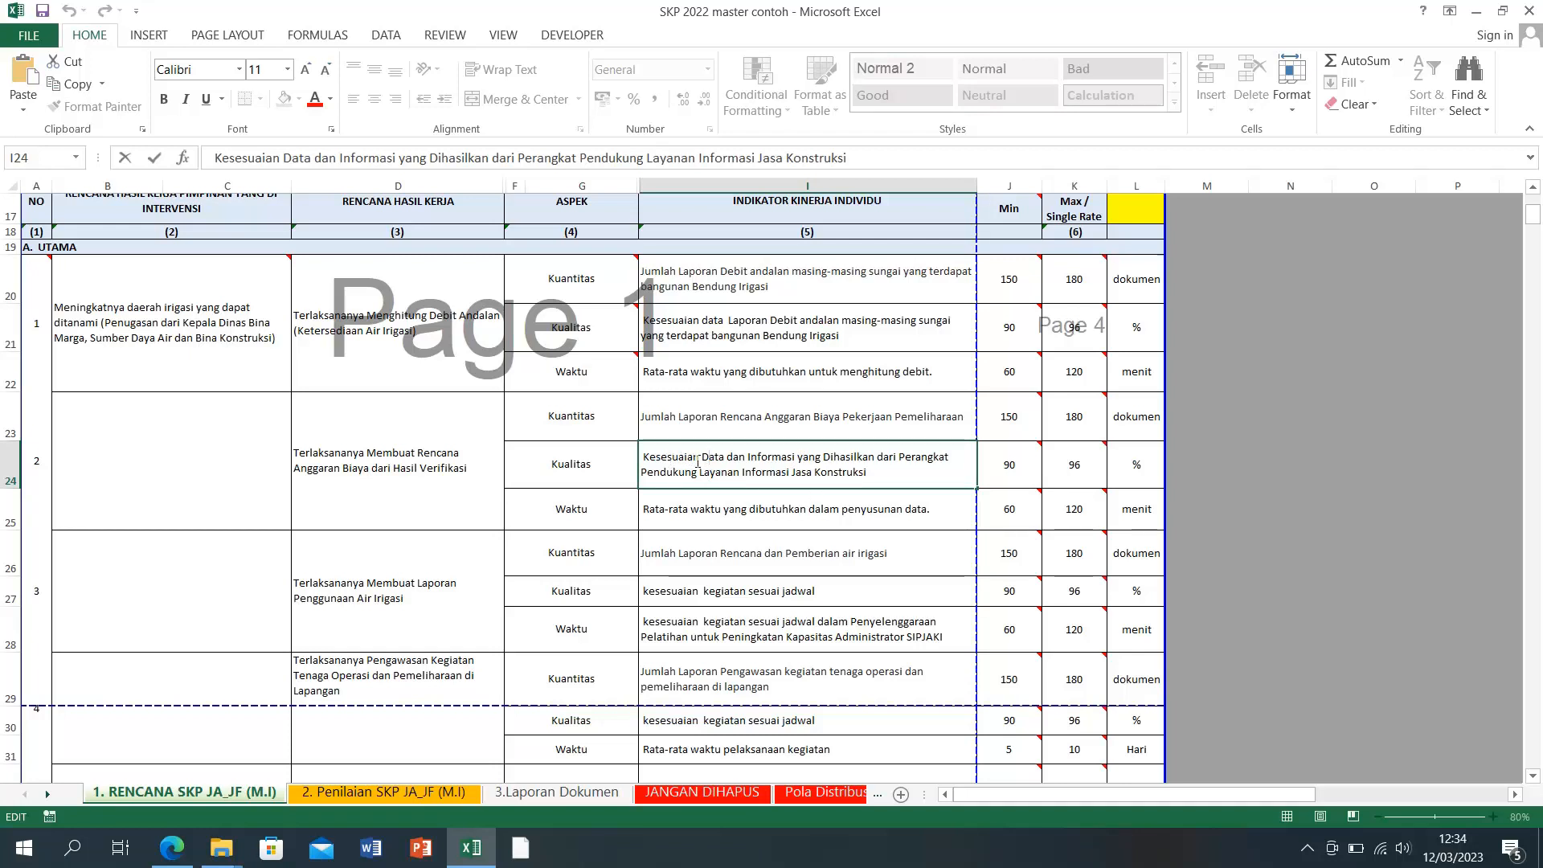
drag(727, 459, 868, 492)
right_click(875, 458)
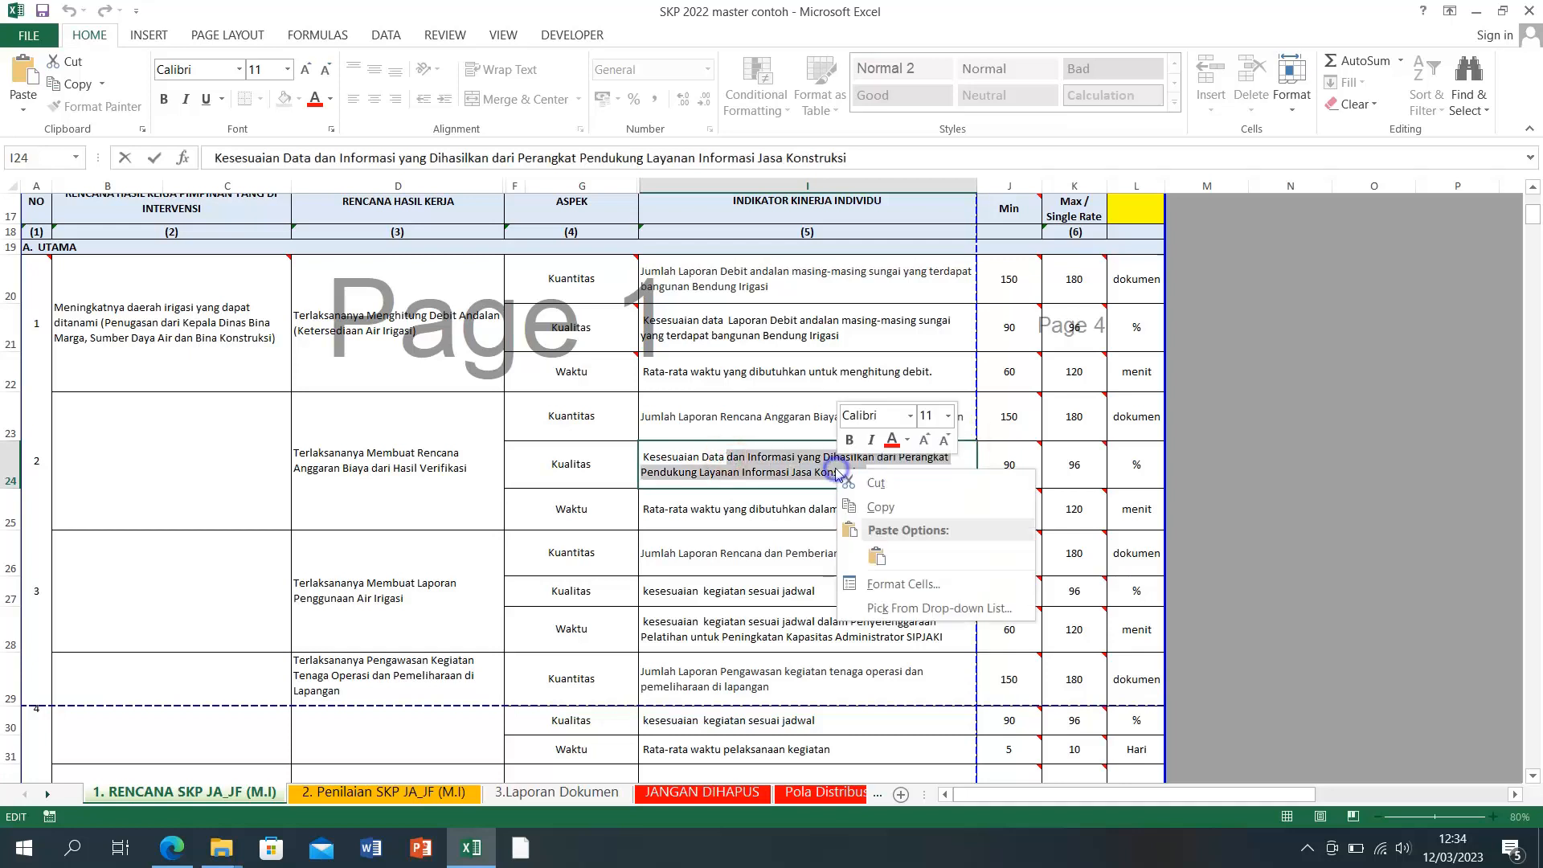
click(875, 555)
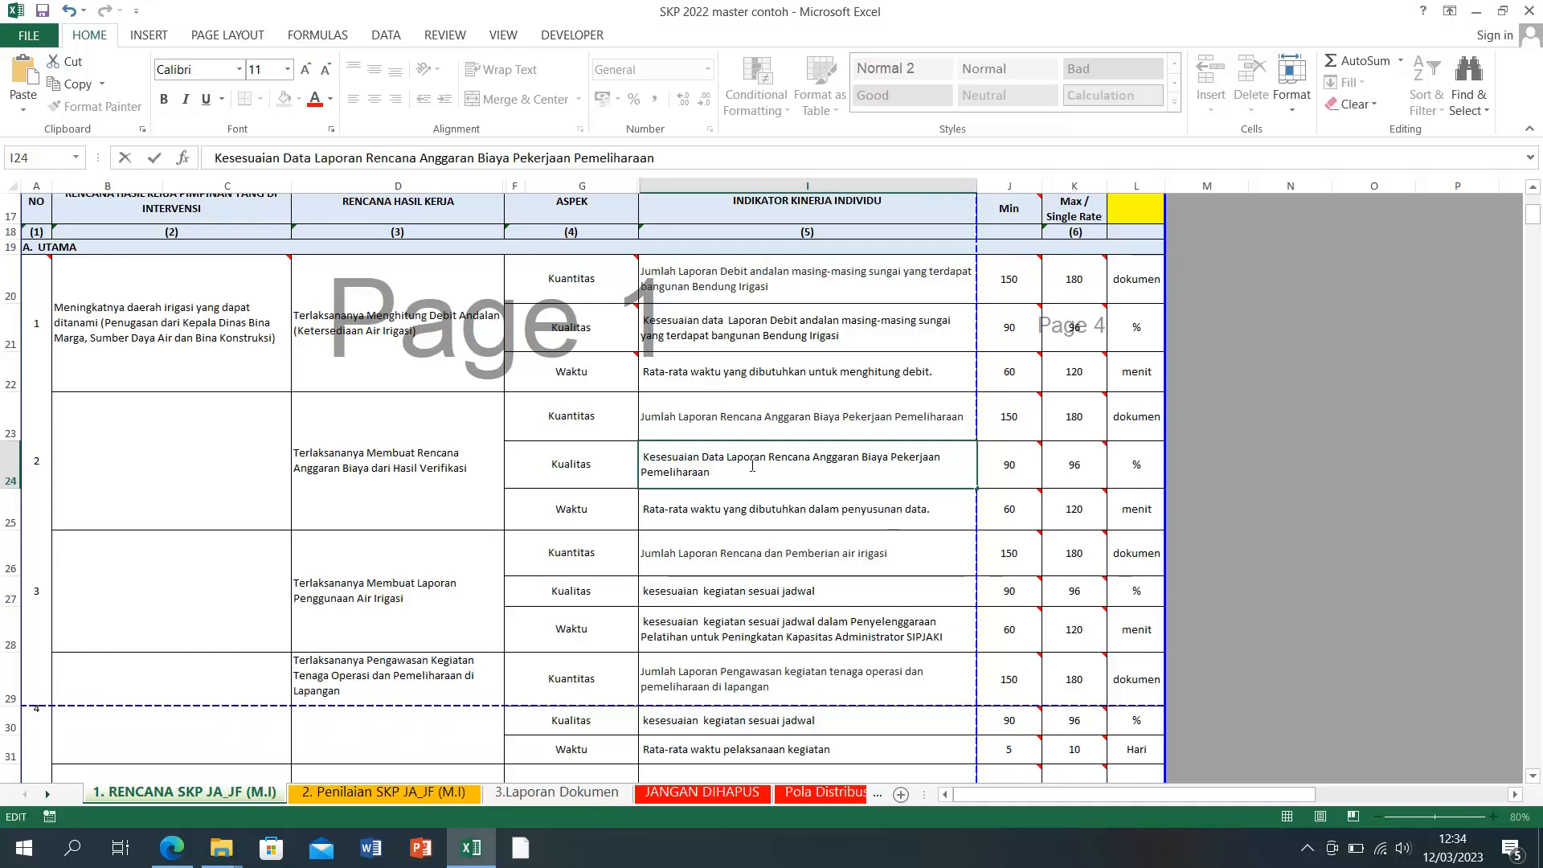
click(769, 526)
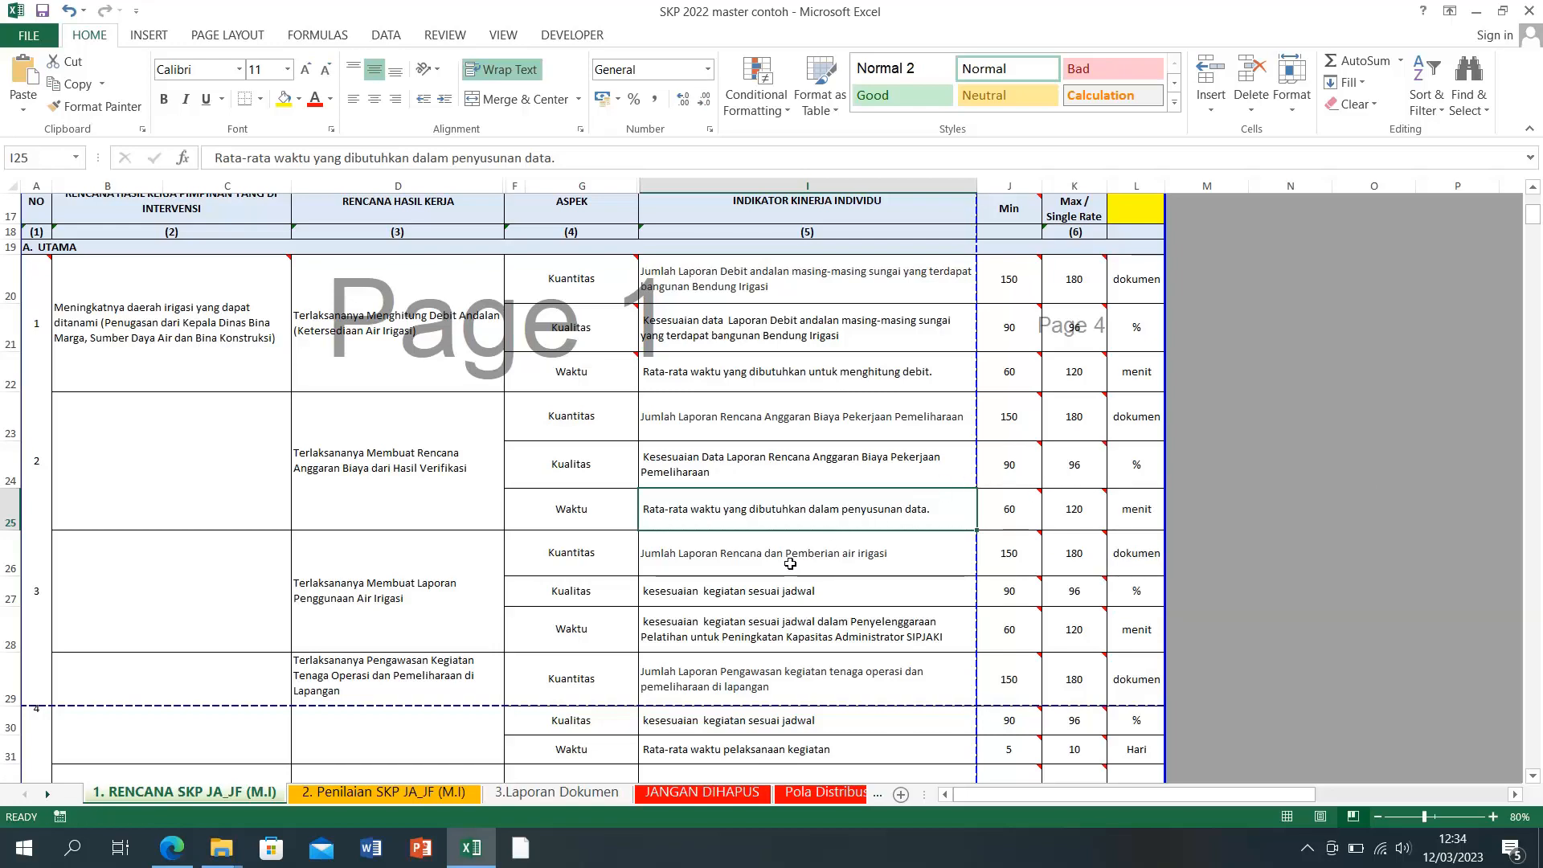
Step: Copy 'Laporan Rencana dan Pemberian air irigasi' from the quantity indicator in I26
scroll(789, 564, down, 2)
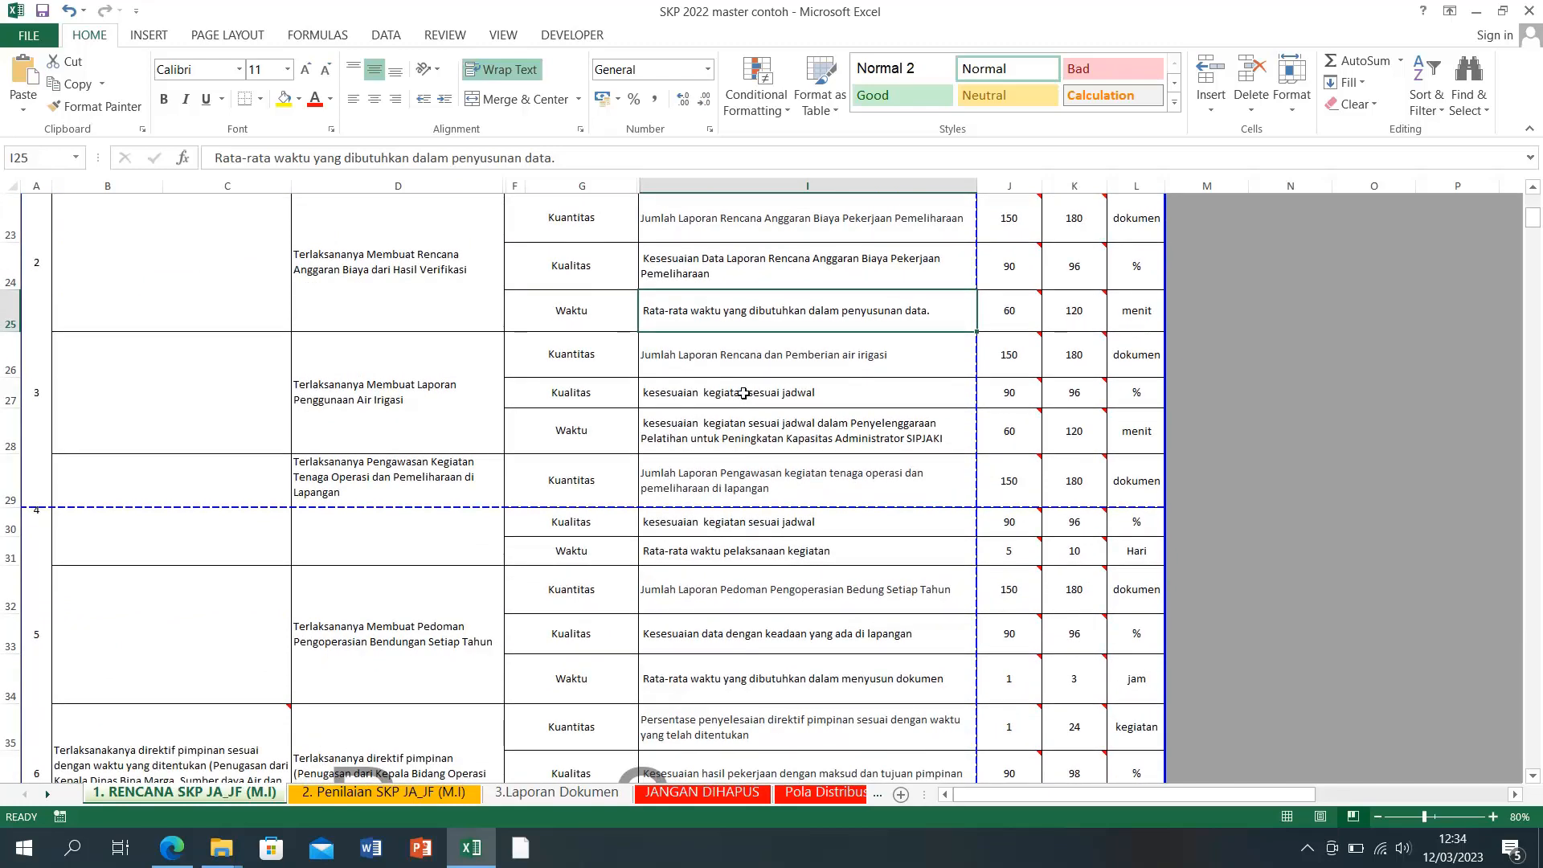
click(44, 409)
click(710, 388)
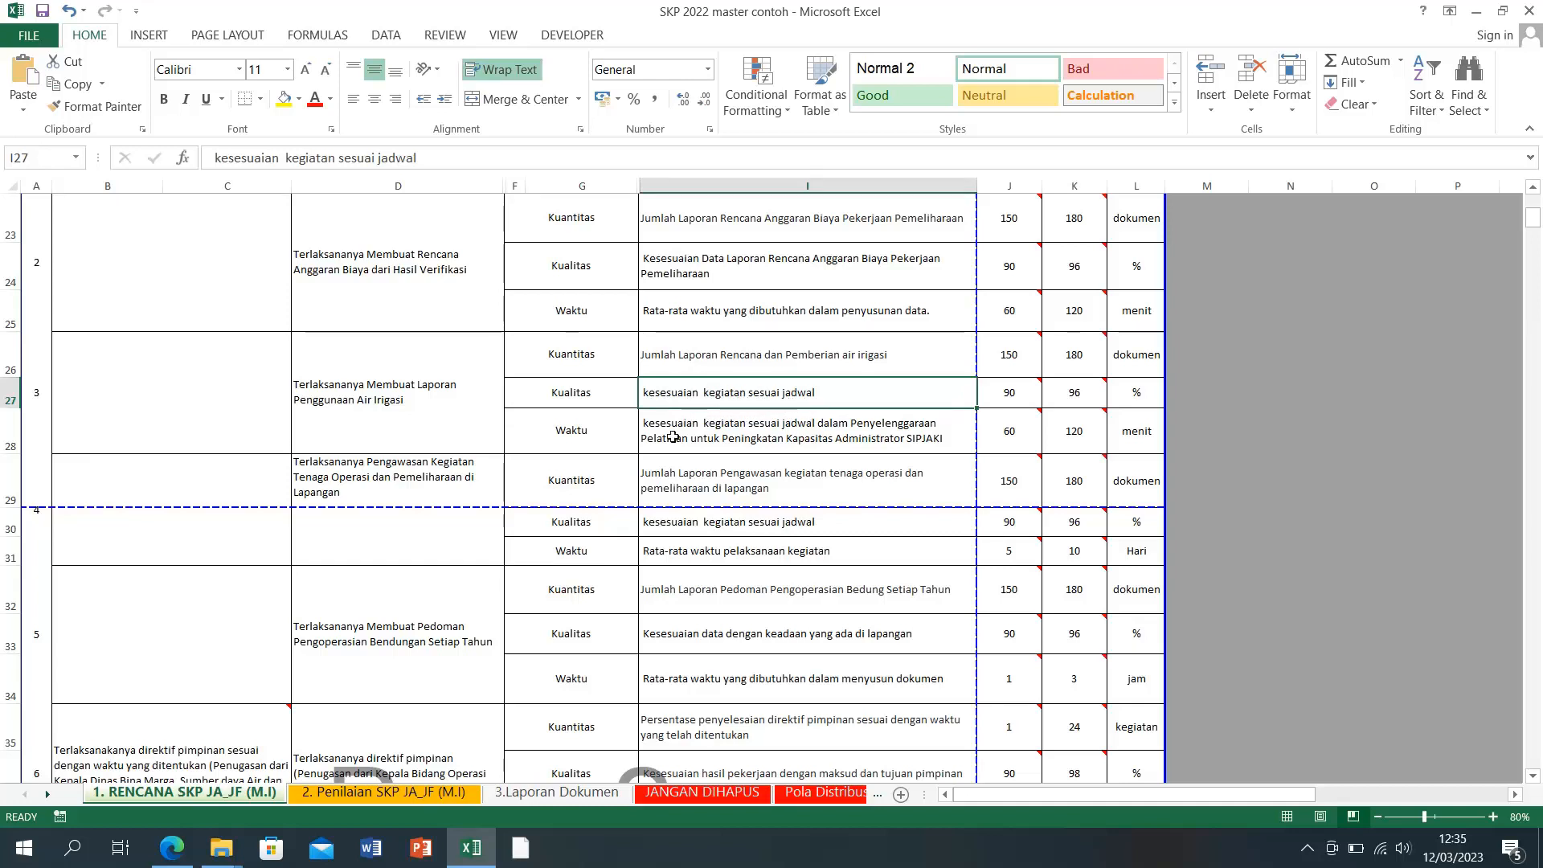
double_click(679, 356)
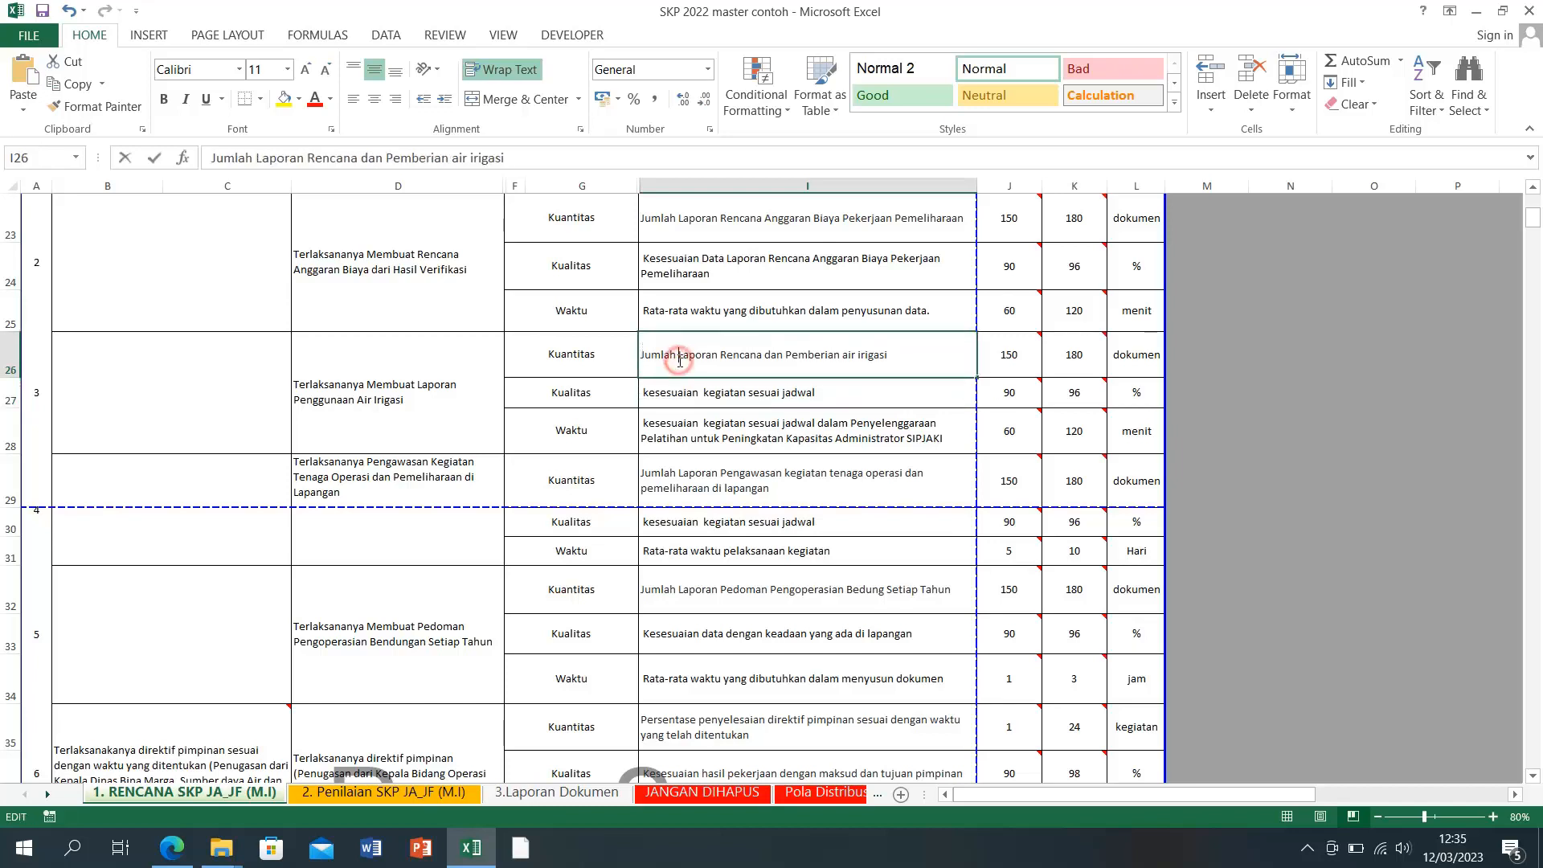
drag(679, 356, 887, 356)
right_click(858, 356)
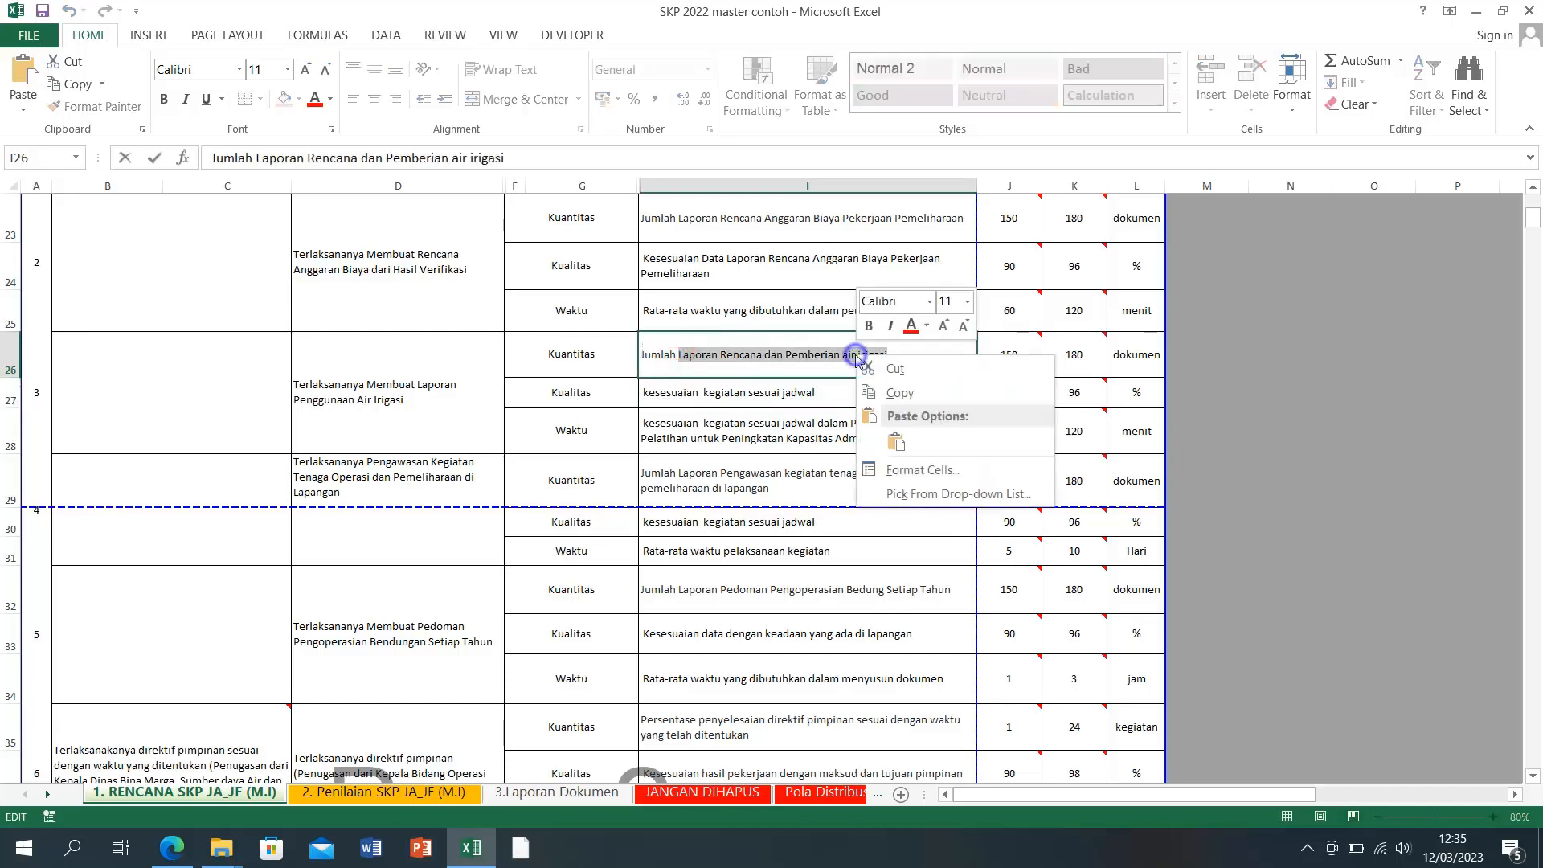
click(896, 394)
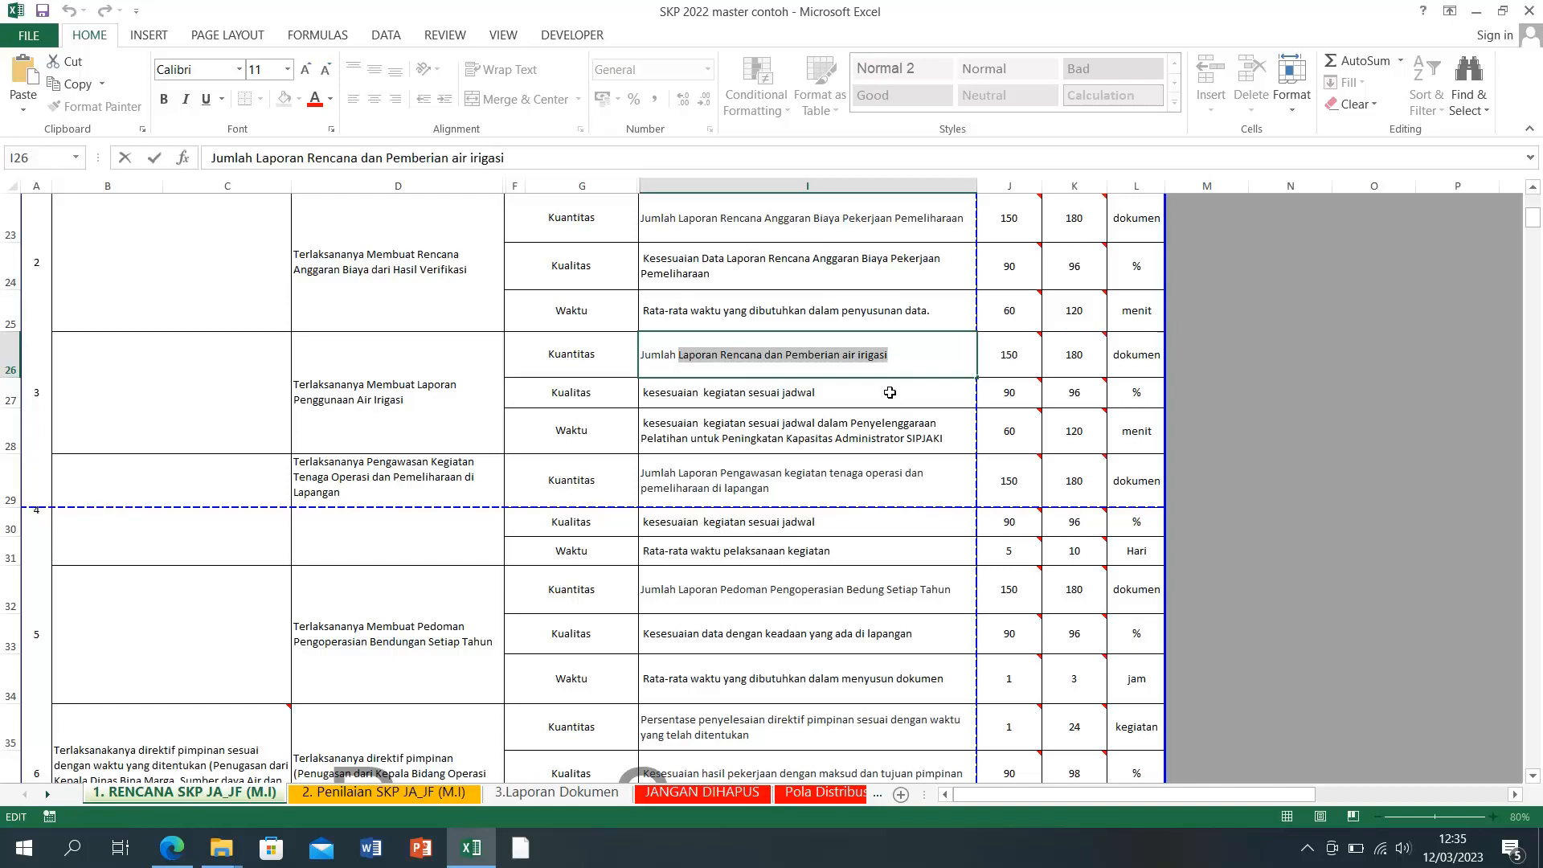
Step: Paste that phrase over 'kegiatan sesuai jadwal' in I27 and capitalise 'Kesesuaian'
click(750, 391)
double_click(707, 396)
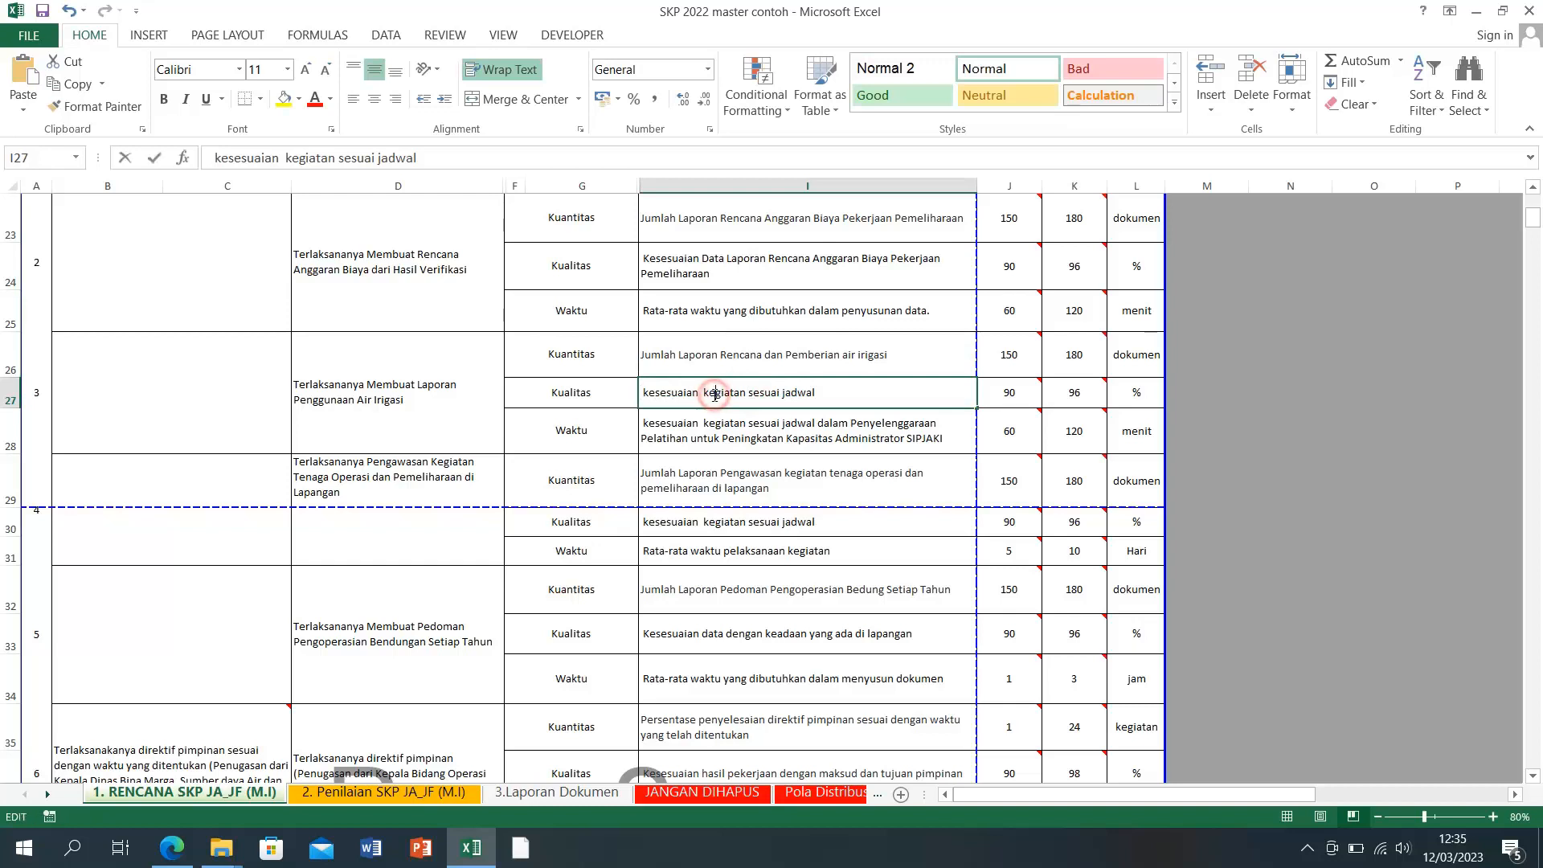
drag(707, 396, 815, 393)
right_click(796, 394)
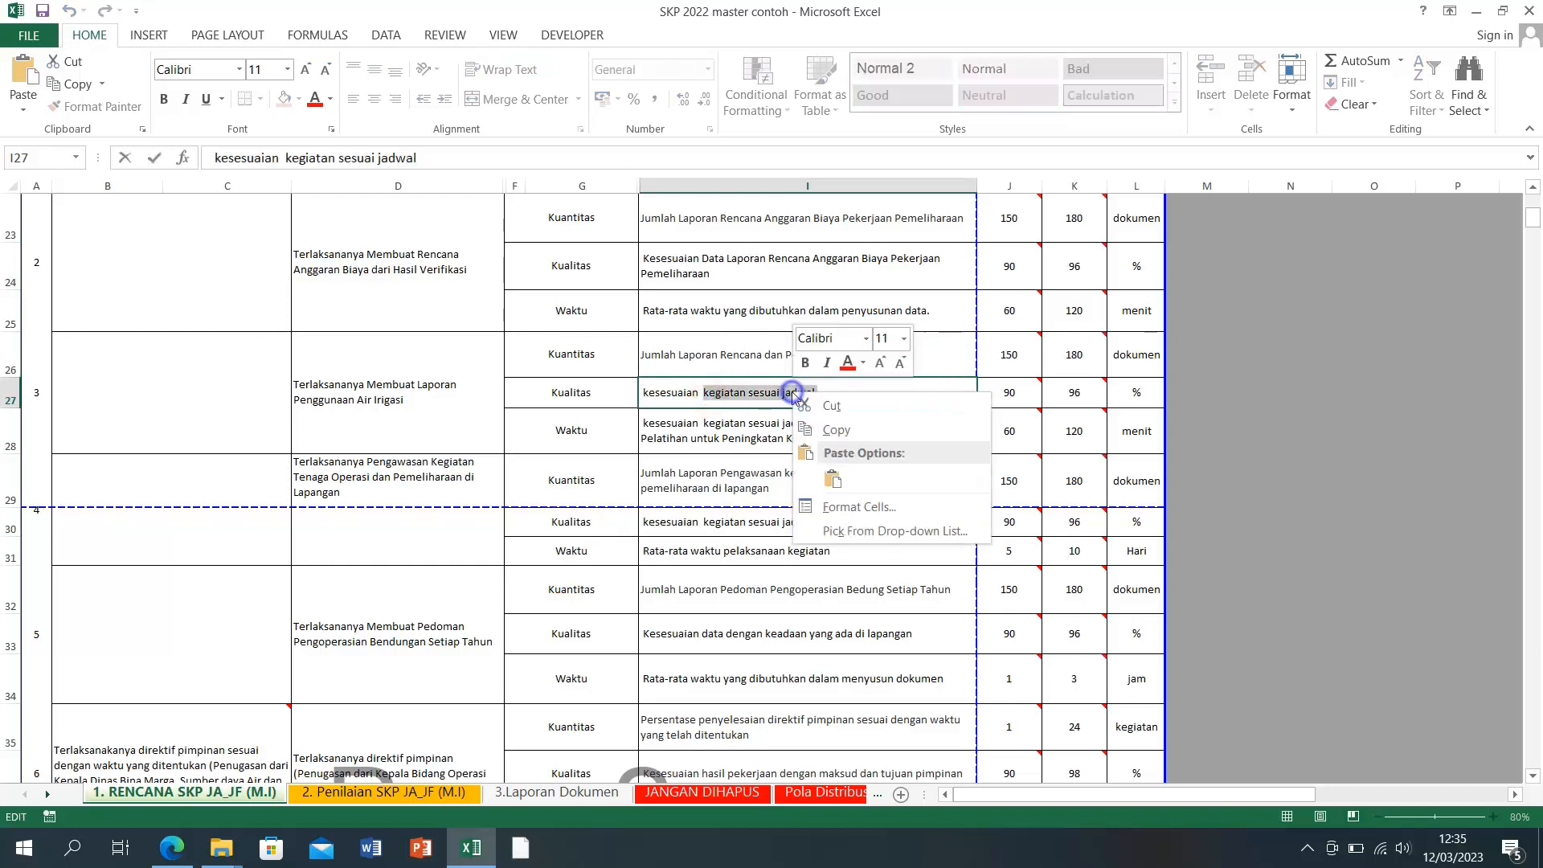
click(832, 478)
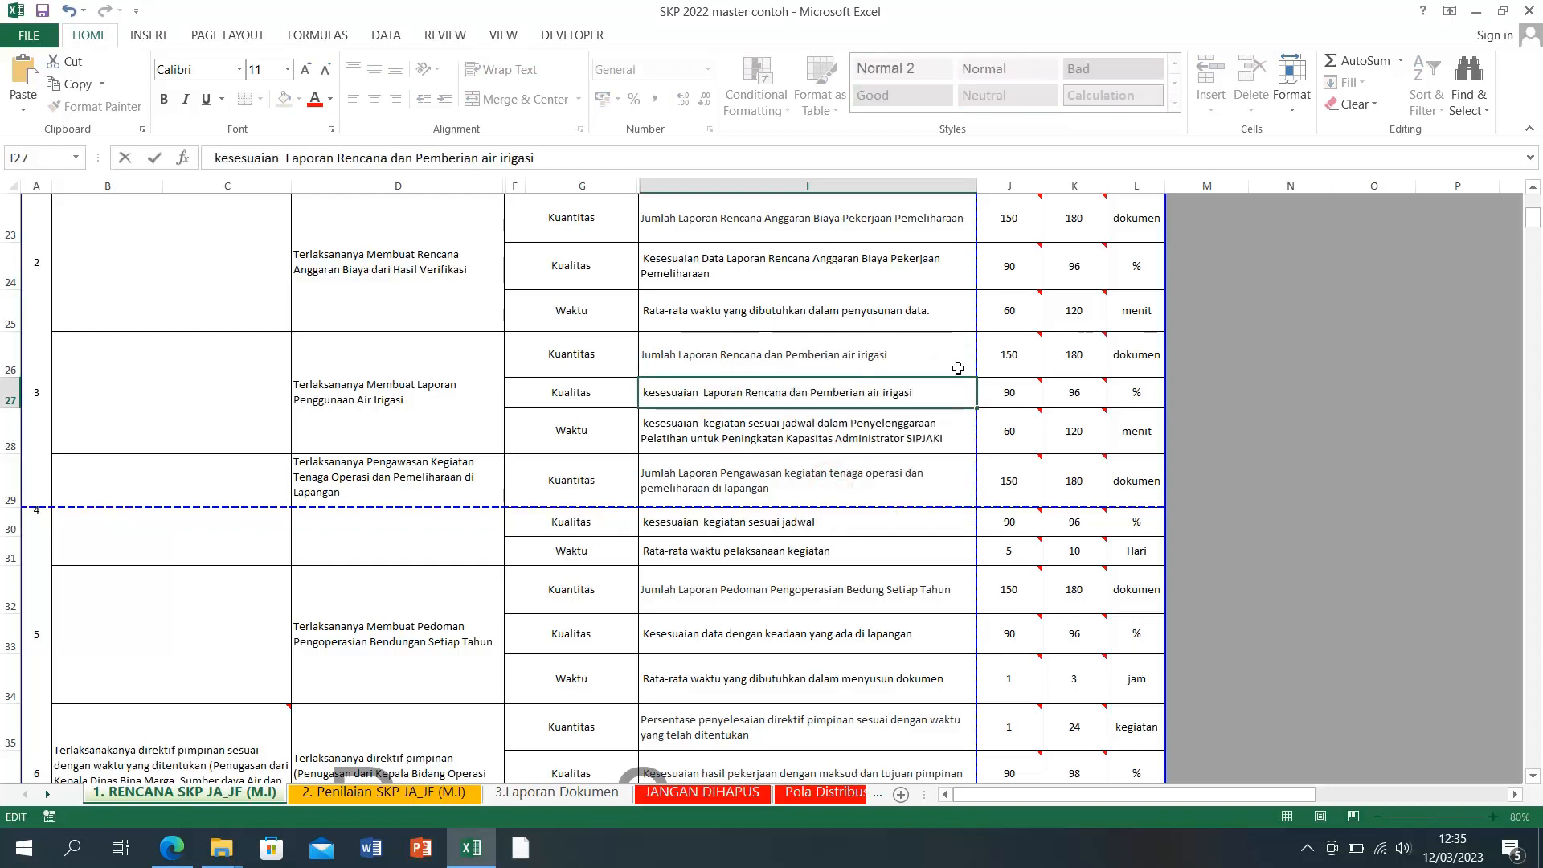
click(837, 430)
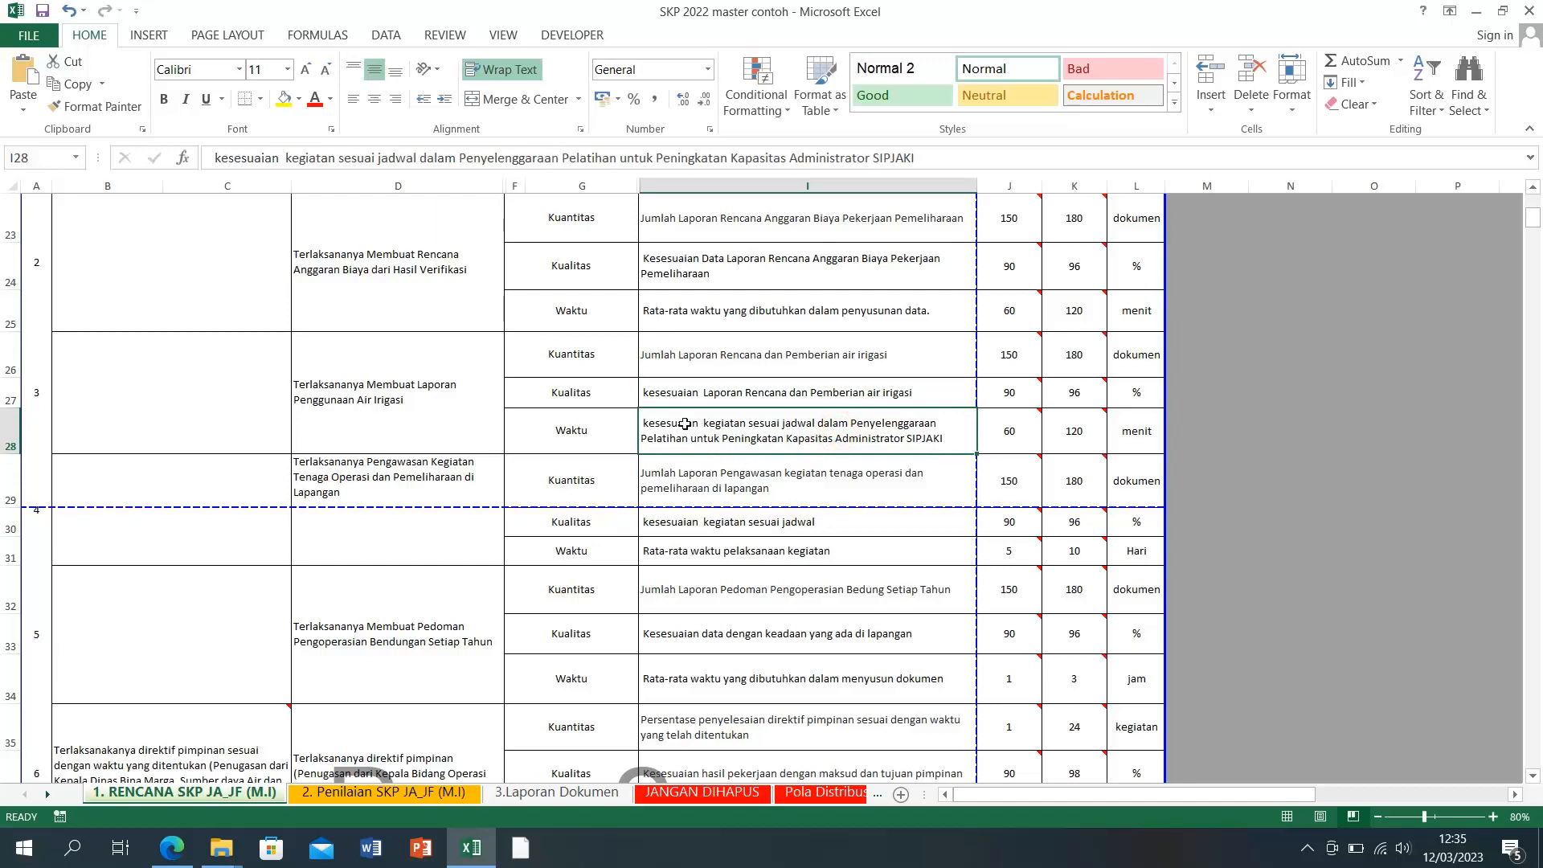
double_click(647, 392)
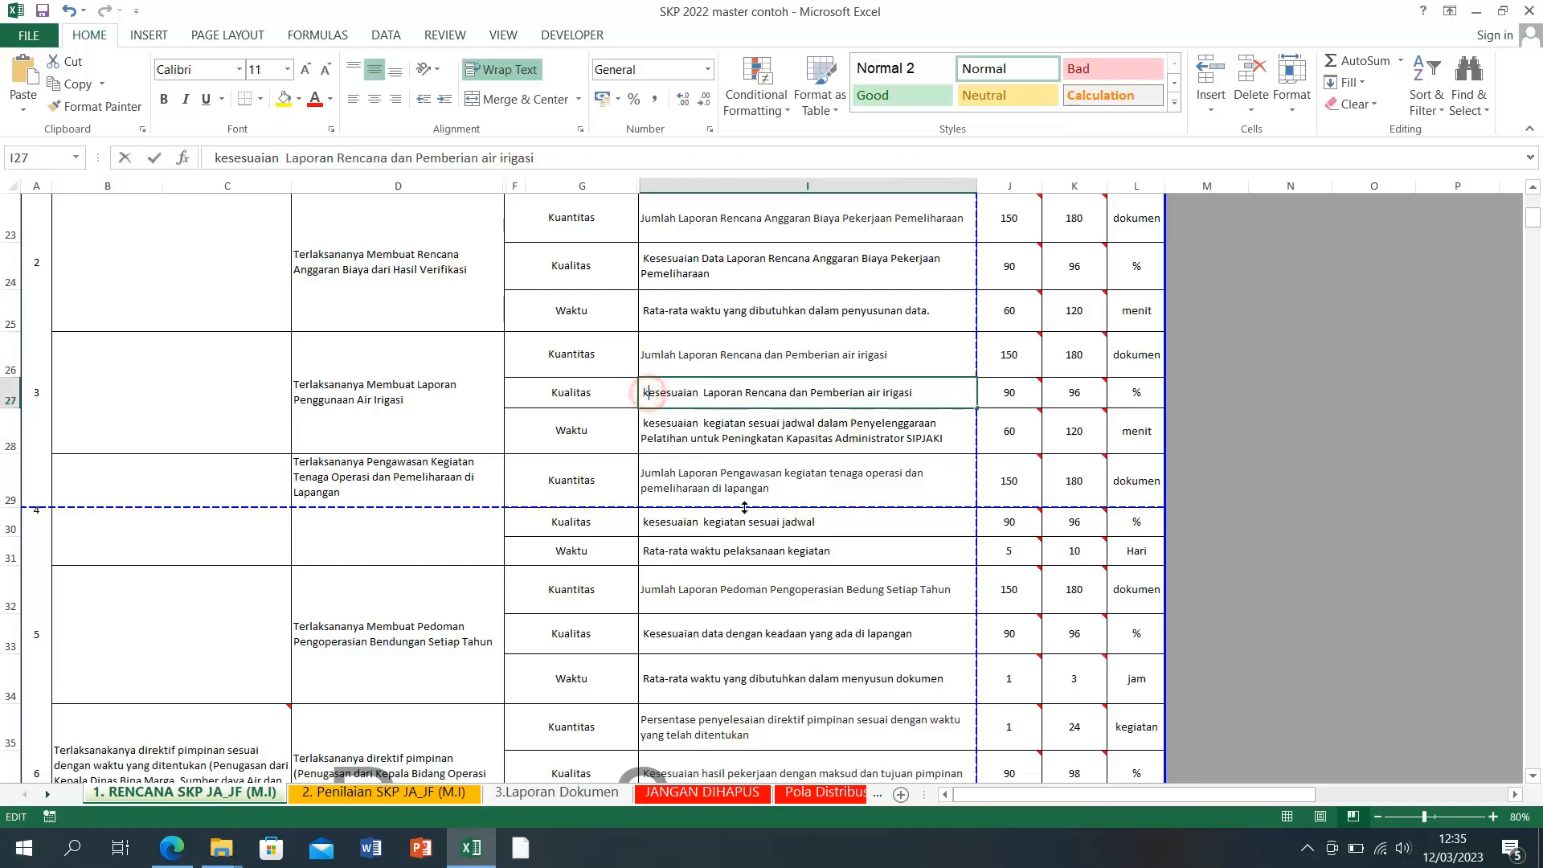
key(BackSpace)
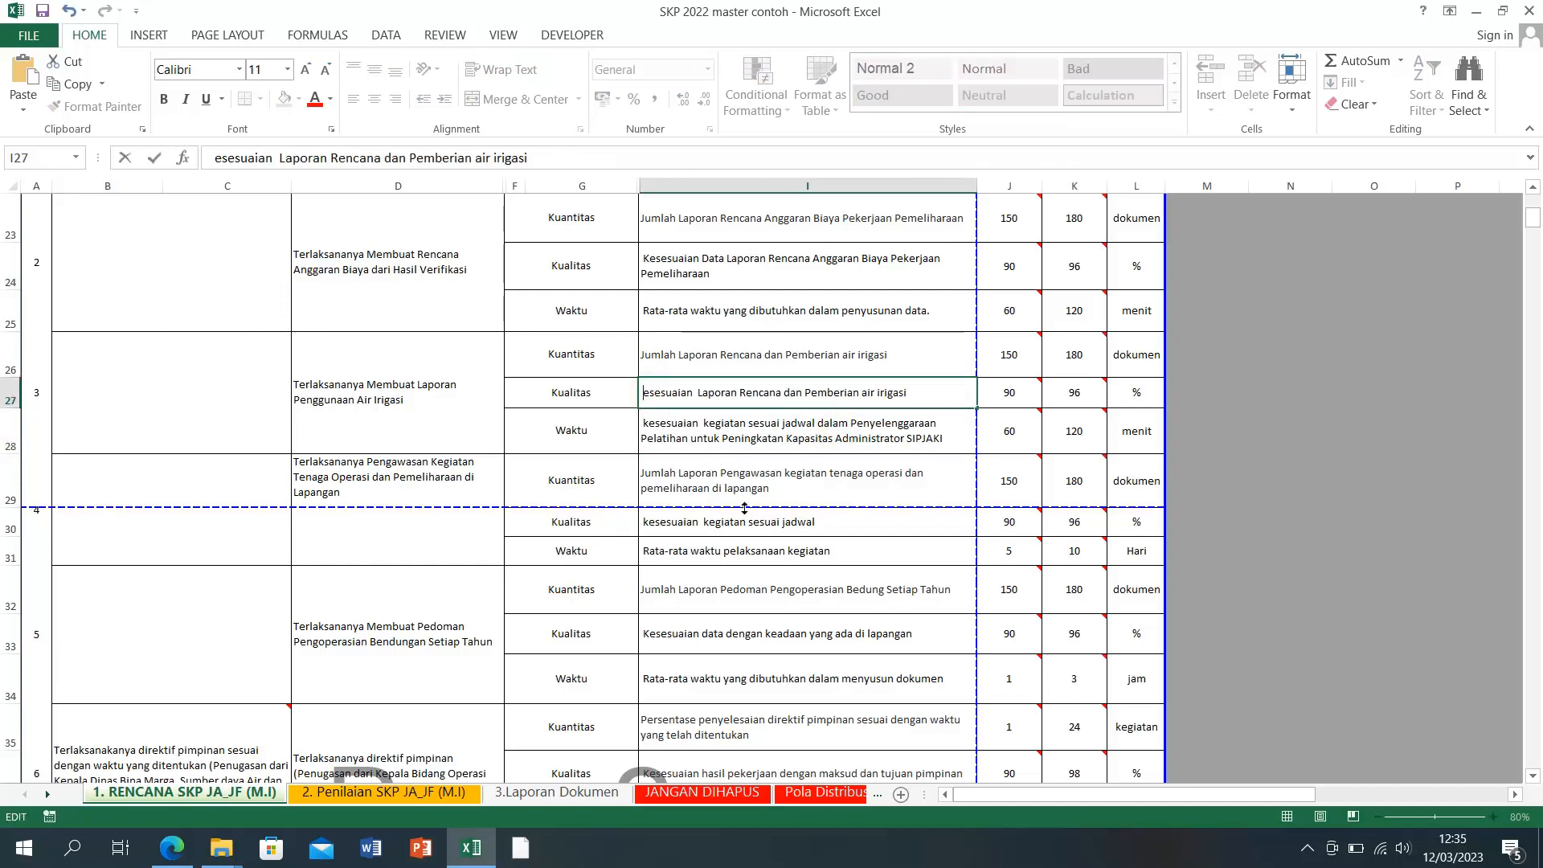
text(K)
key(Return)
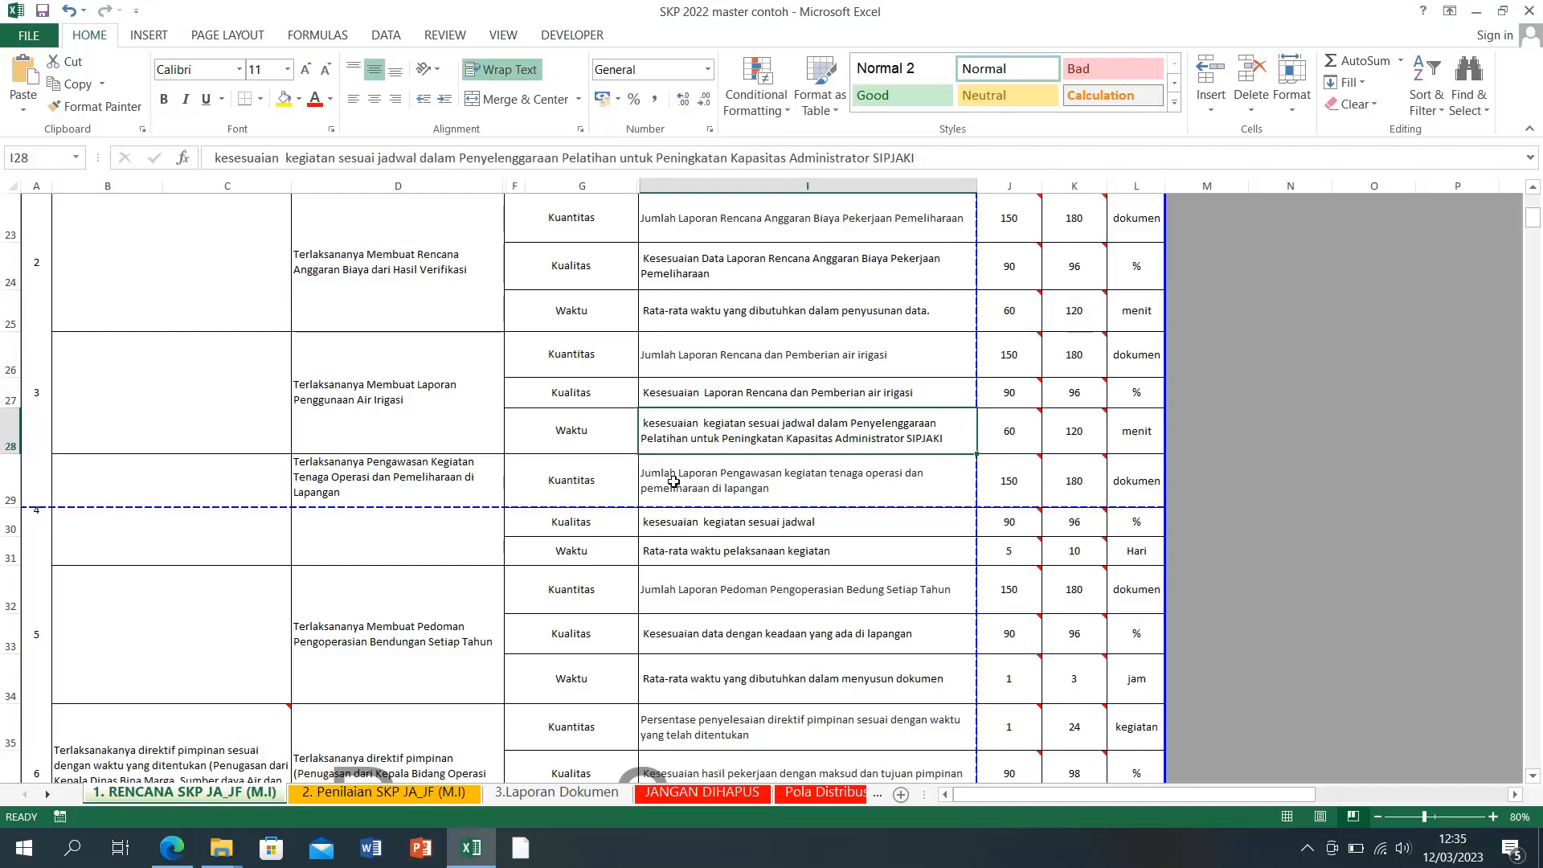
Step: Copy I25's Waktu indicator into I28 as values
right_click(667, 320)
click(714, 357)
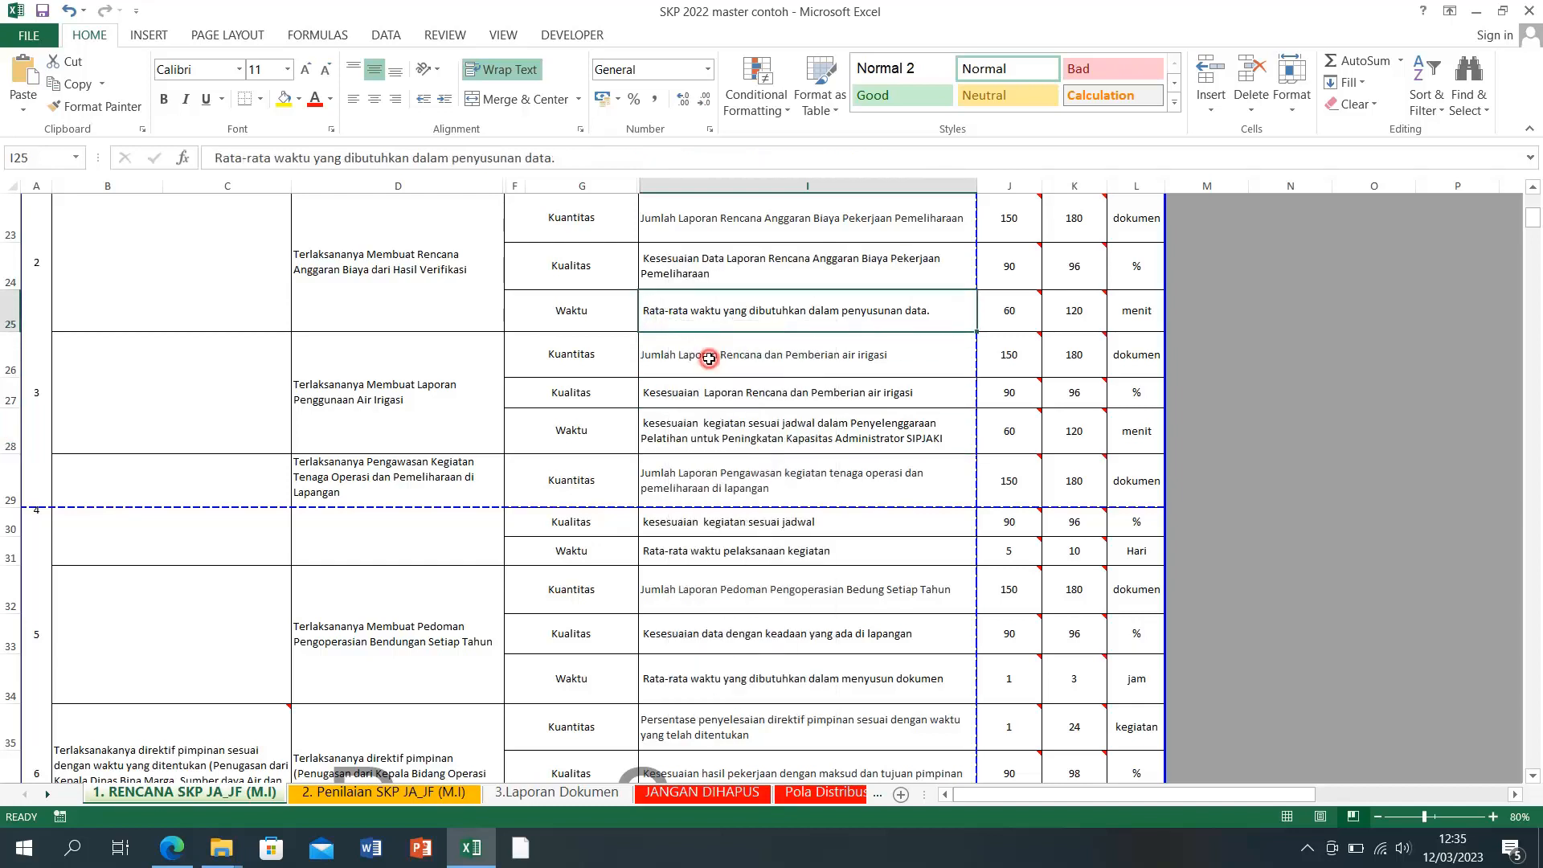
right_click(695, 439)
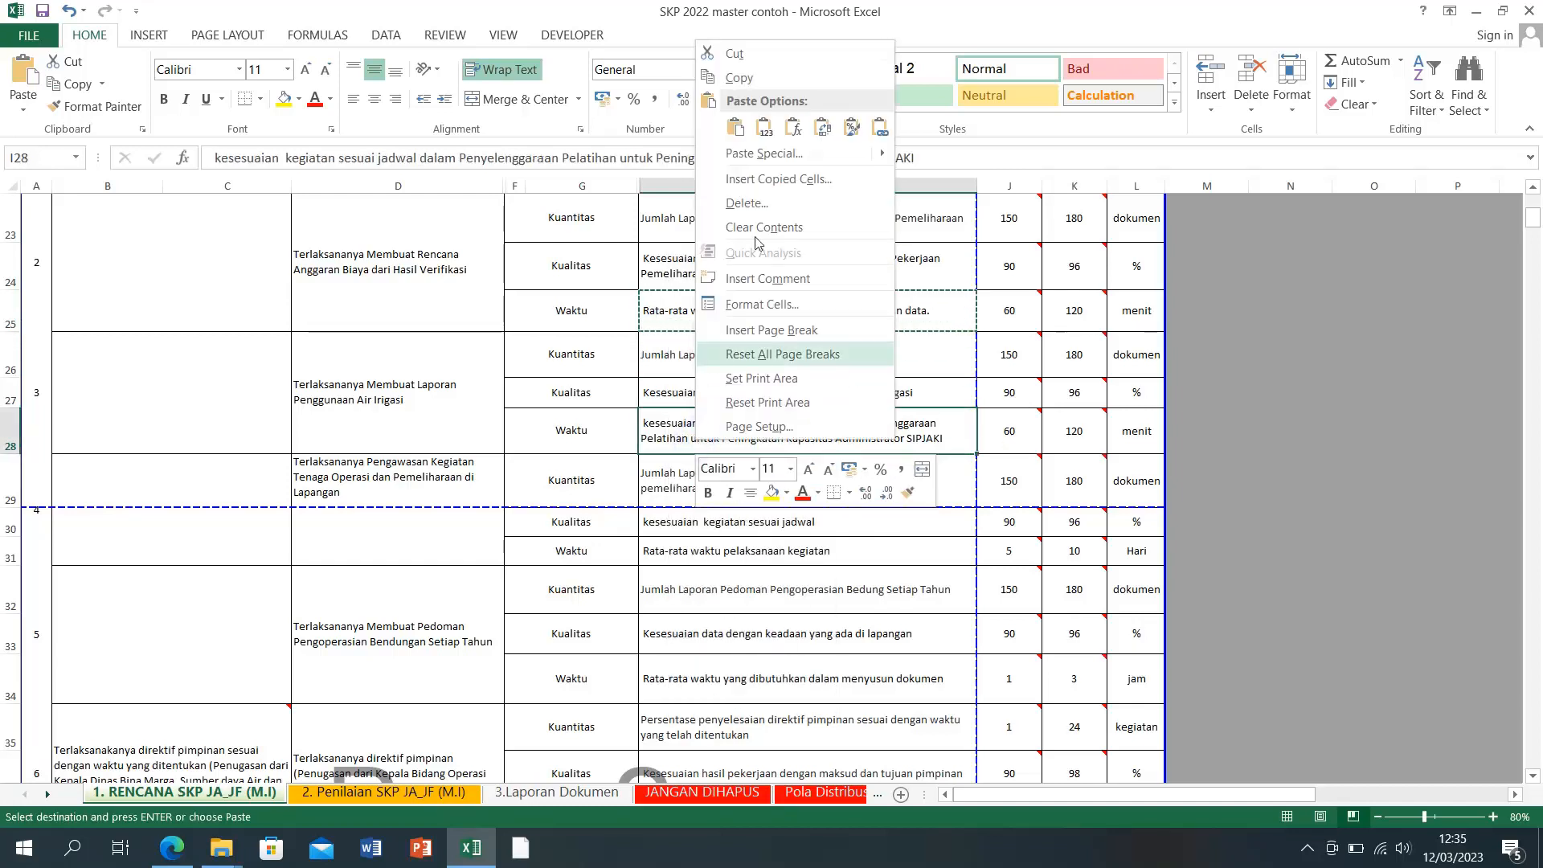
click(764, 127)
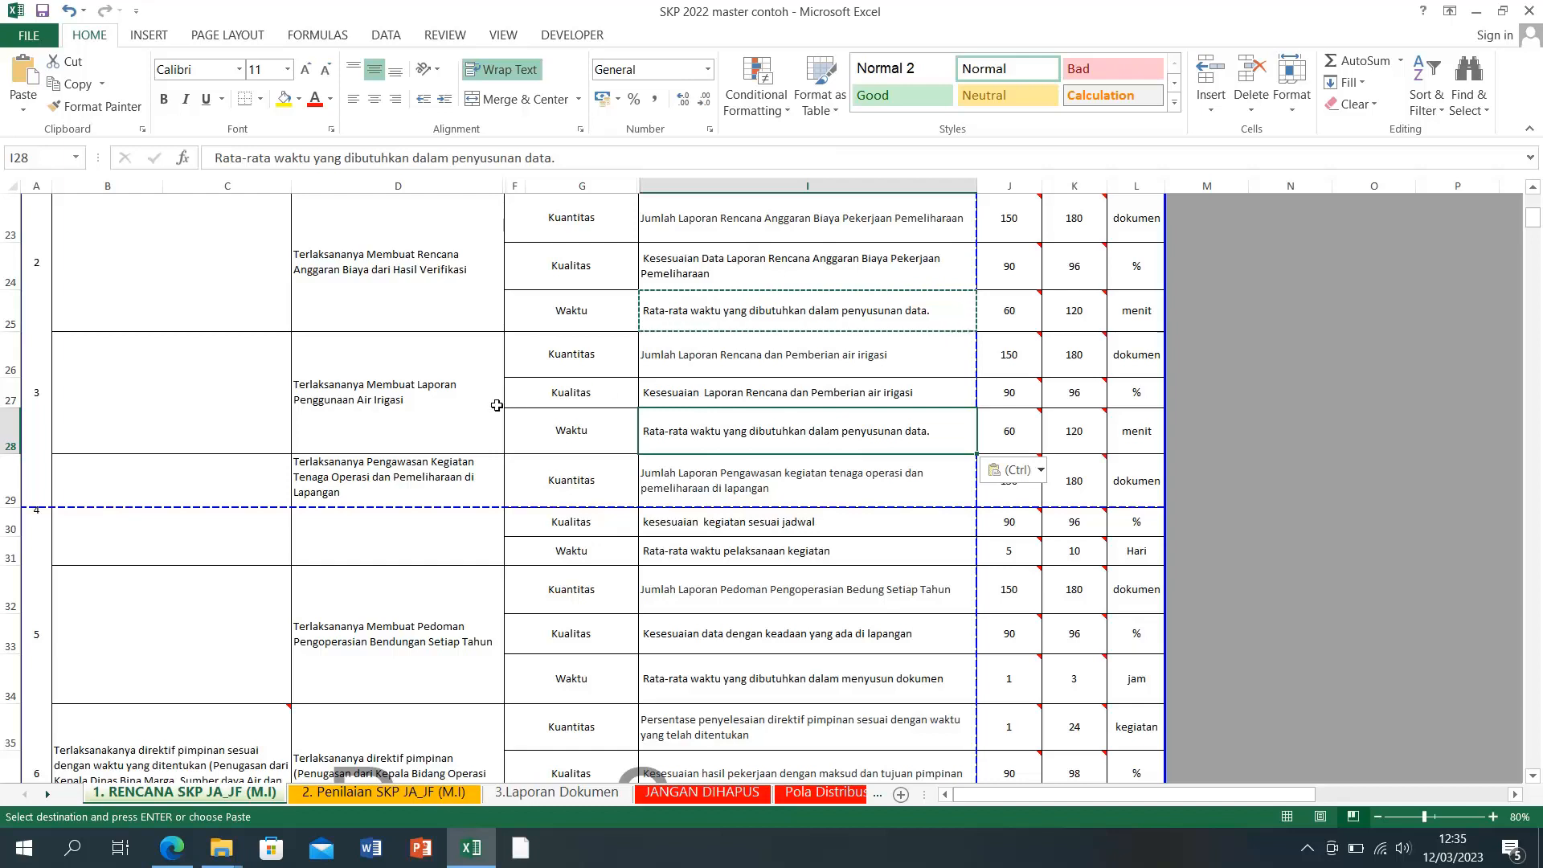
Step: Replace the ending of I28 with 'Laporan Penggunaan Air Irigasi' copied from D26
double_click(413, 385)
drag(413, 385, 371, 409)
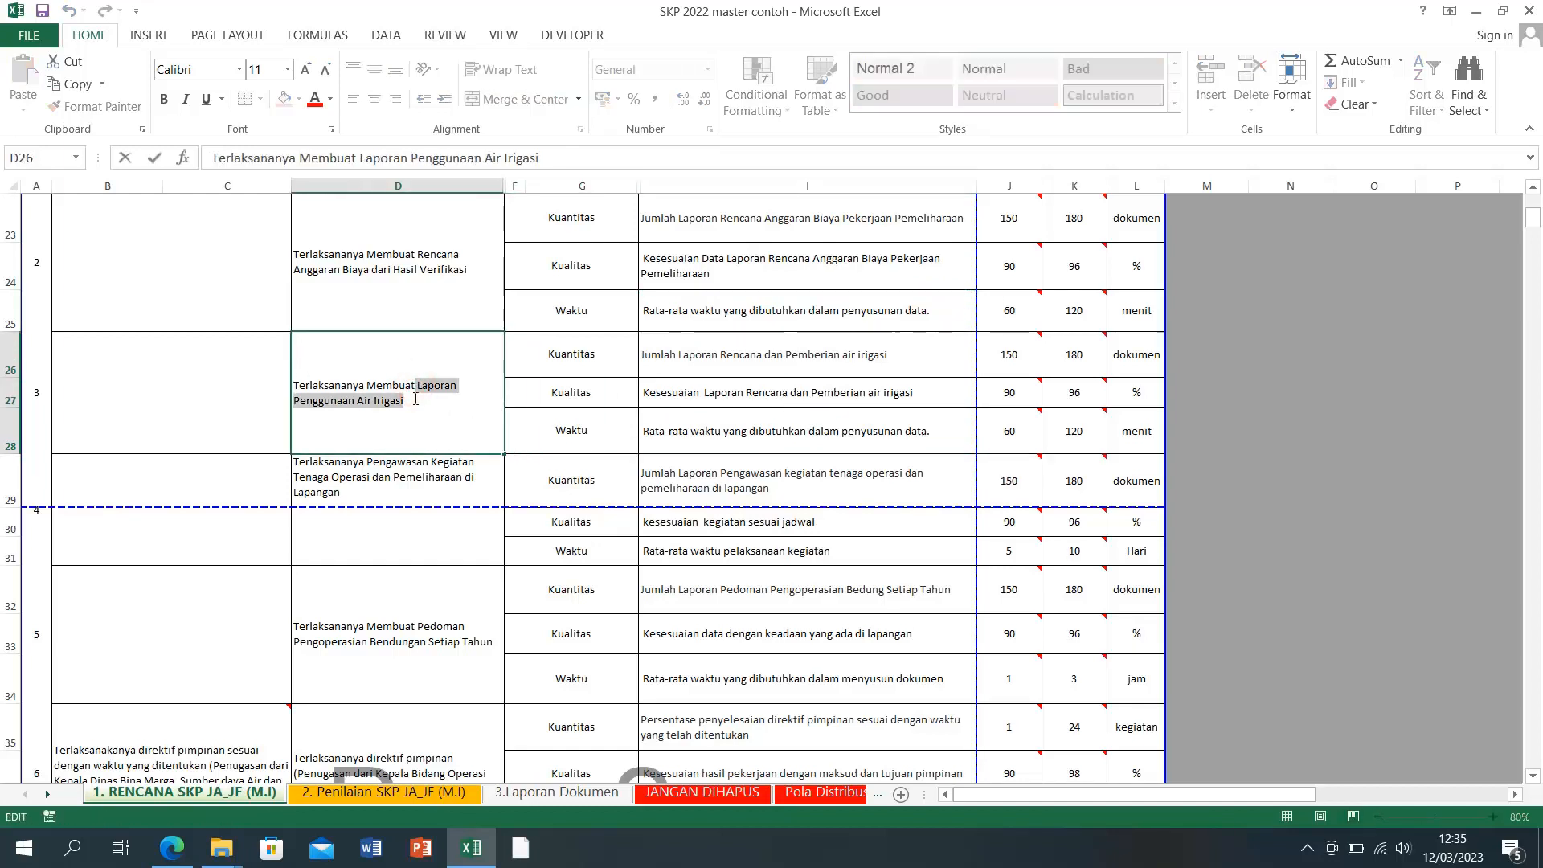
right_click(371, 409)
click(406, 445)
click(840, 436)
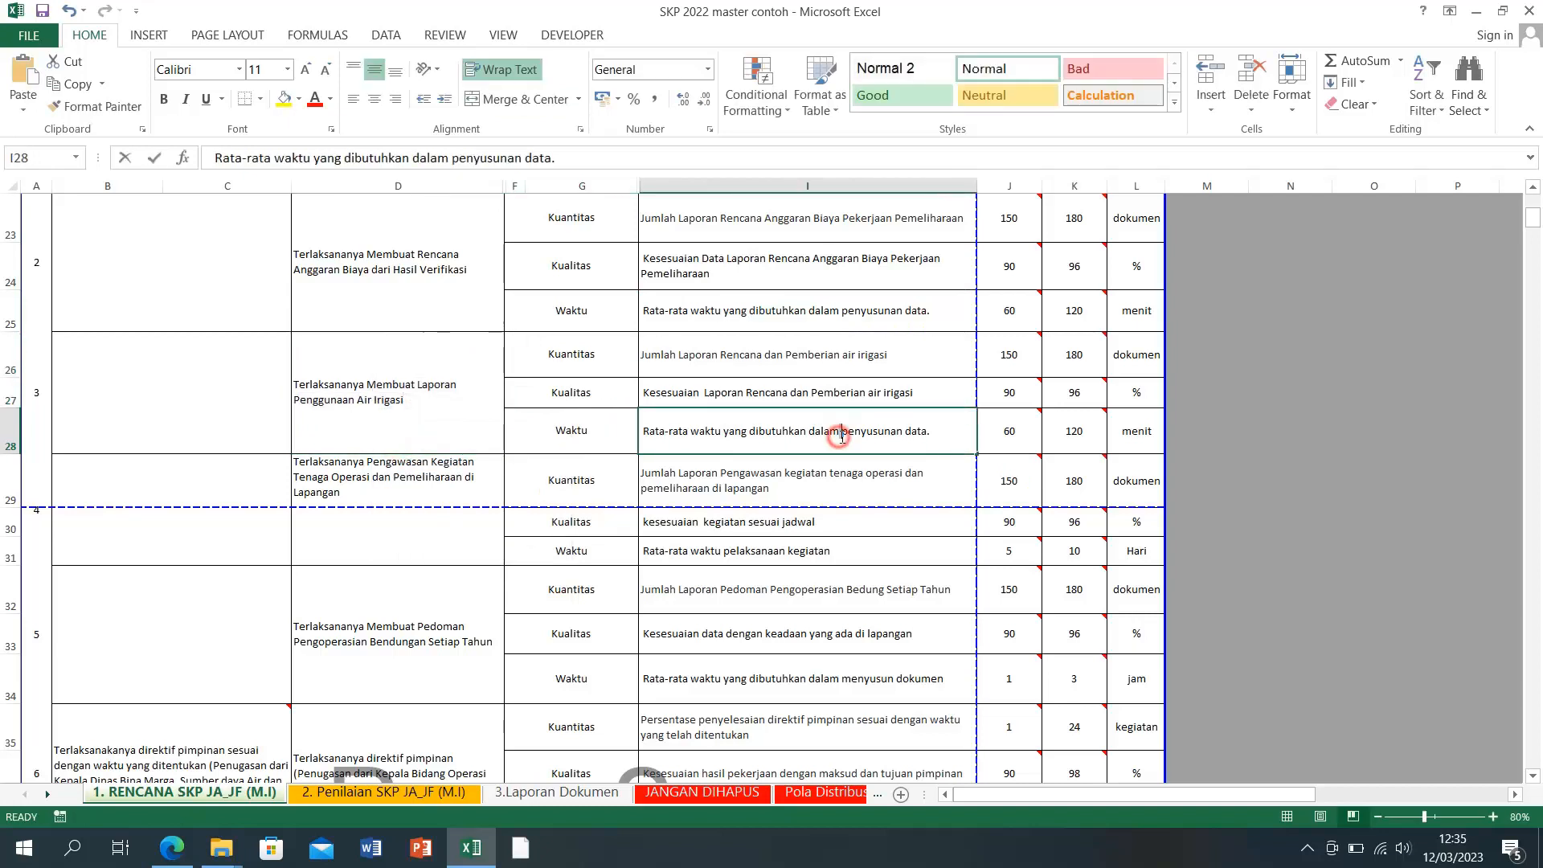
double_click(840, 434)
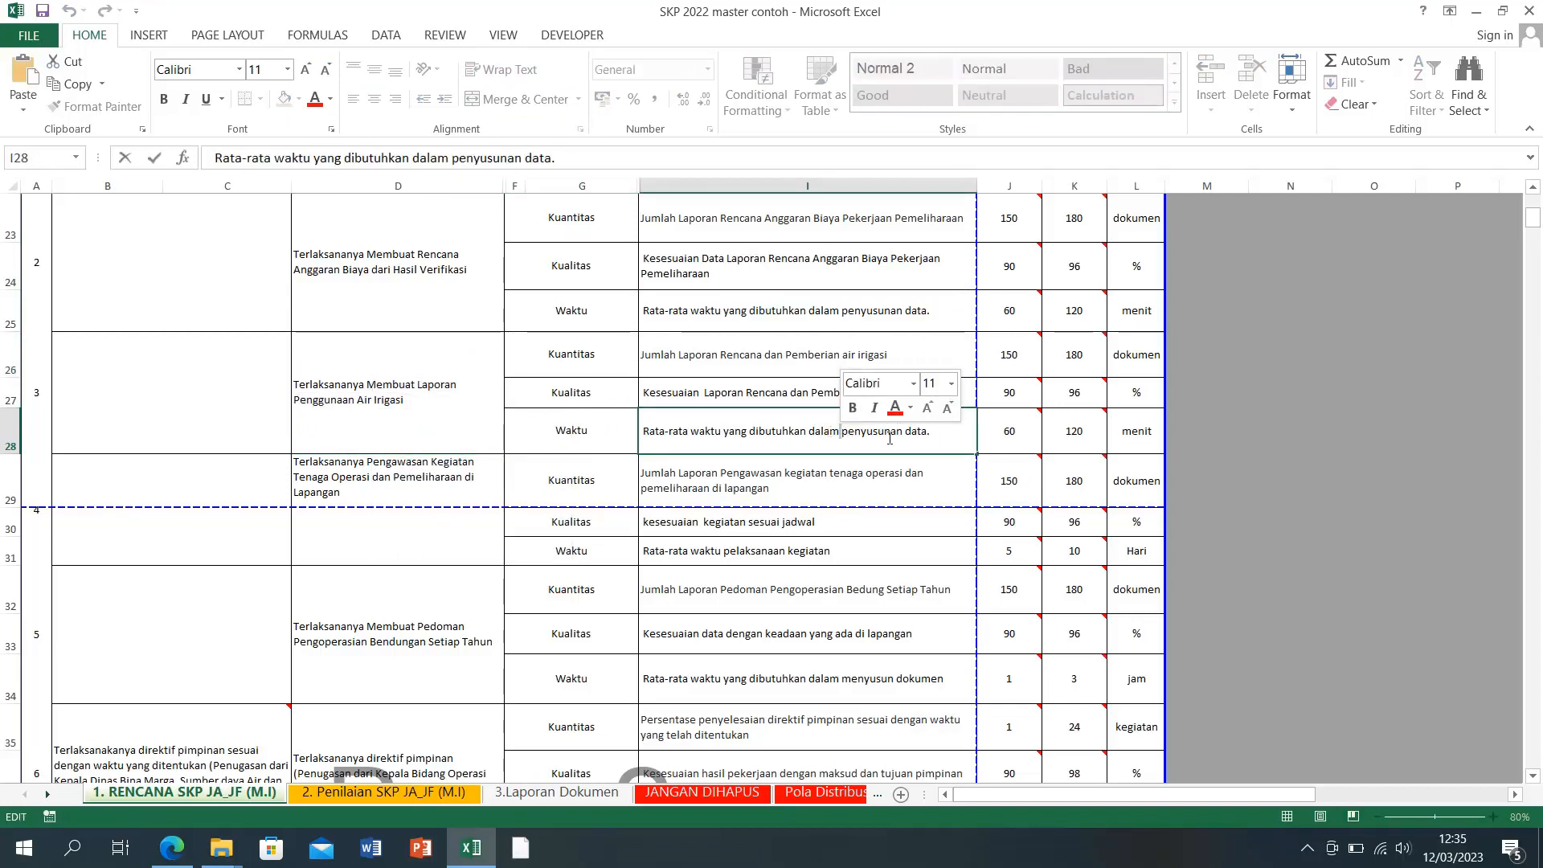
drag(894, 434, 925, 429)
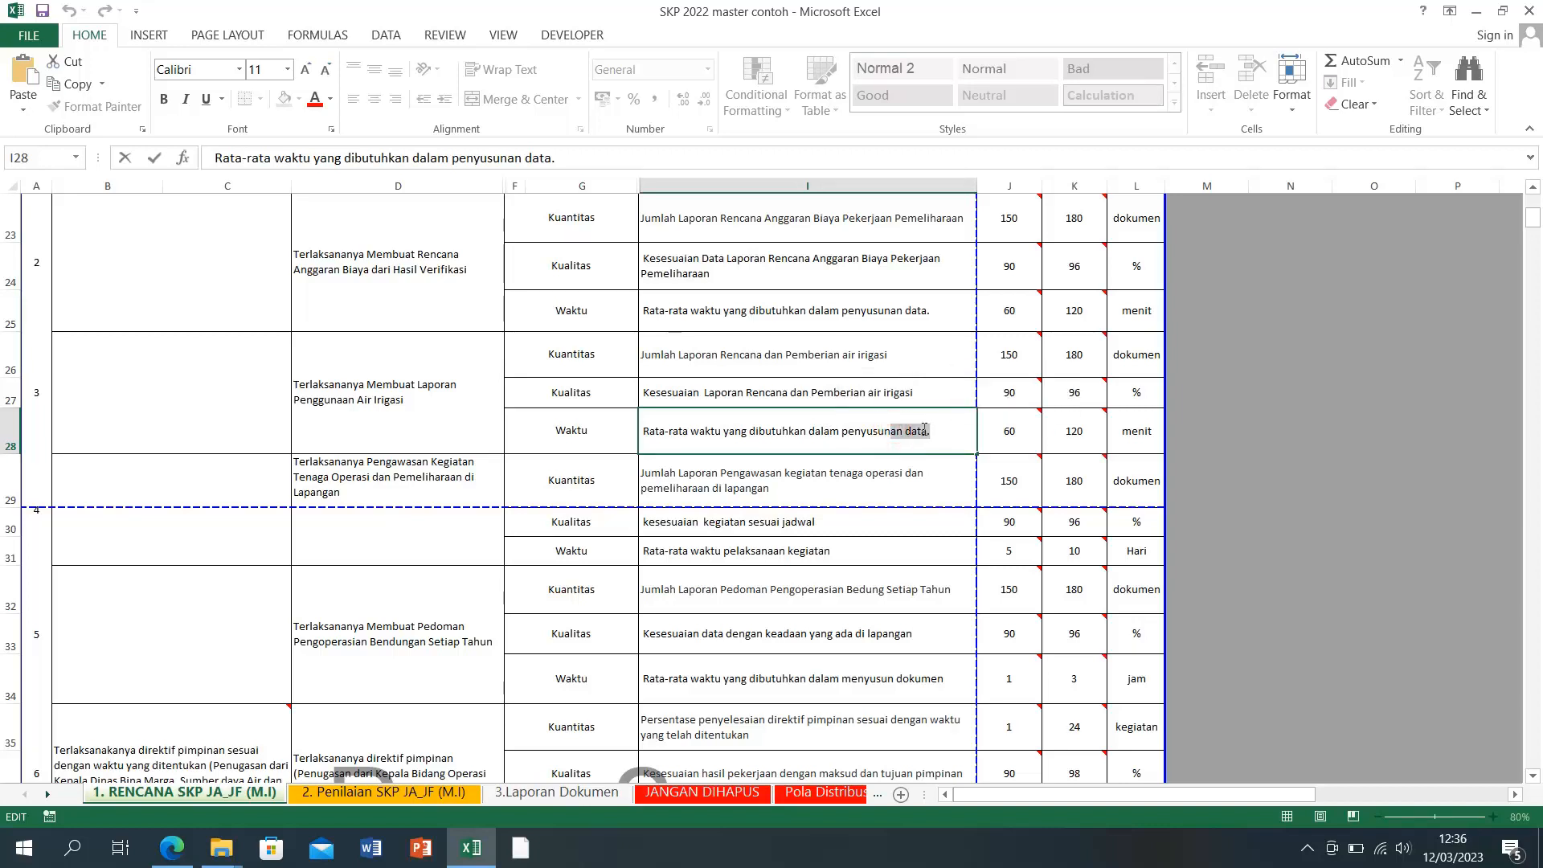
key(ctrl+v)
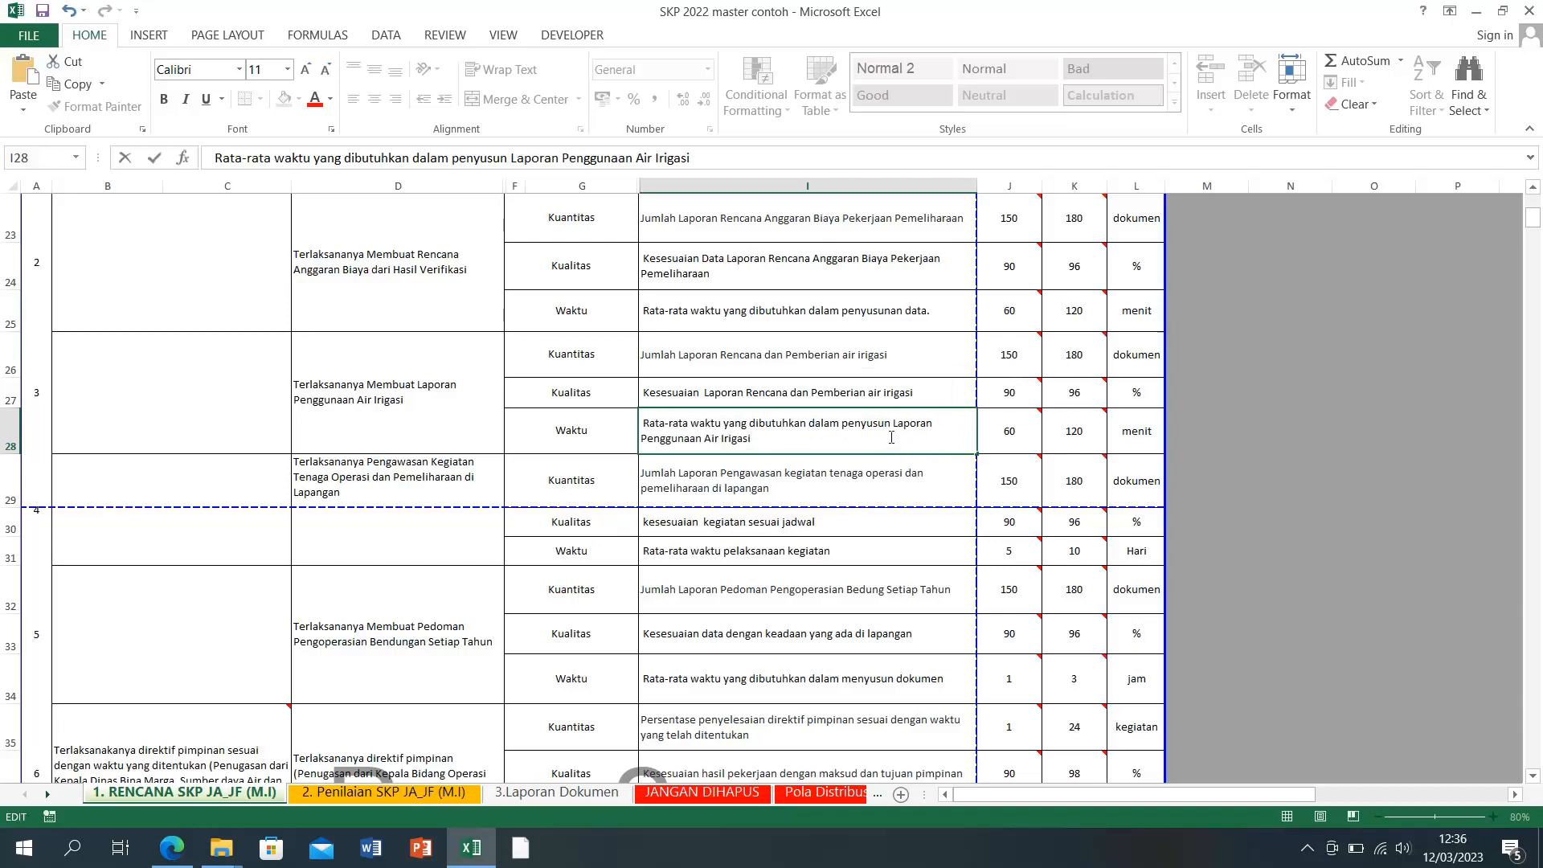
click(847, 497)
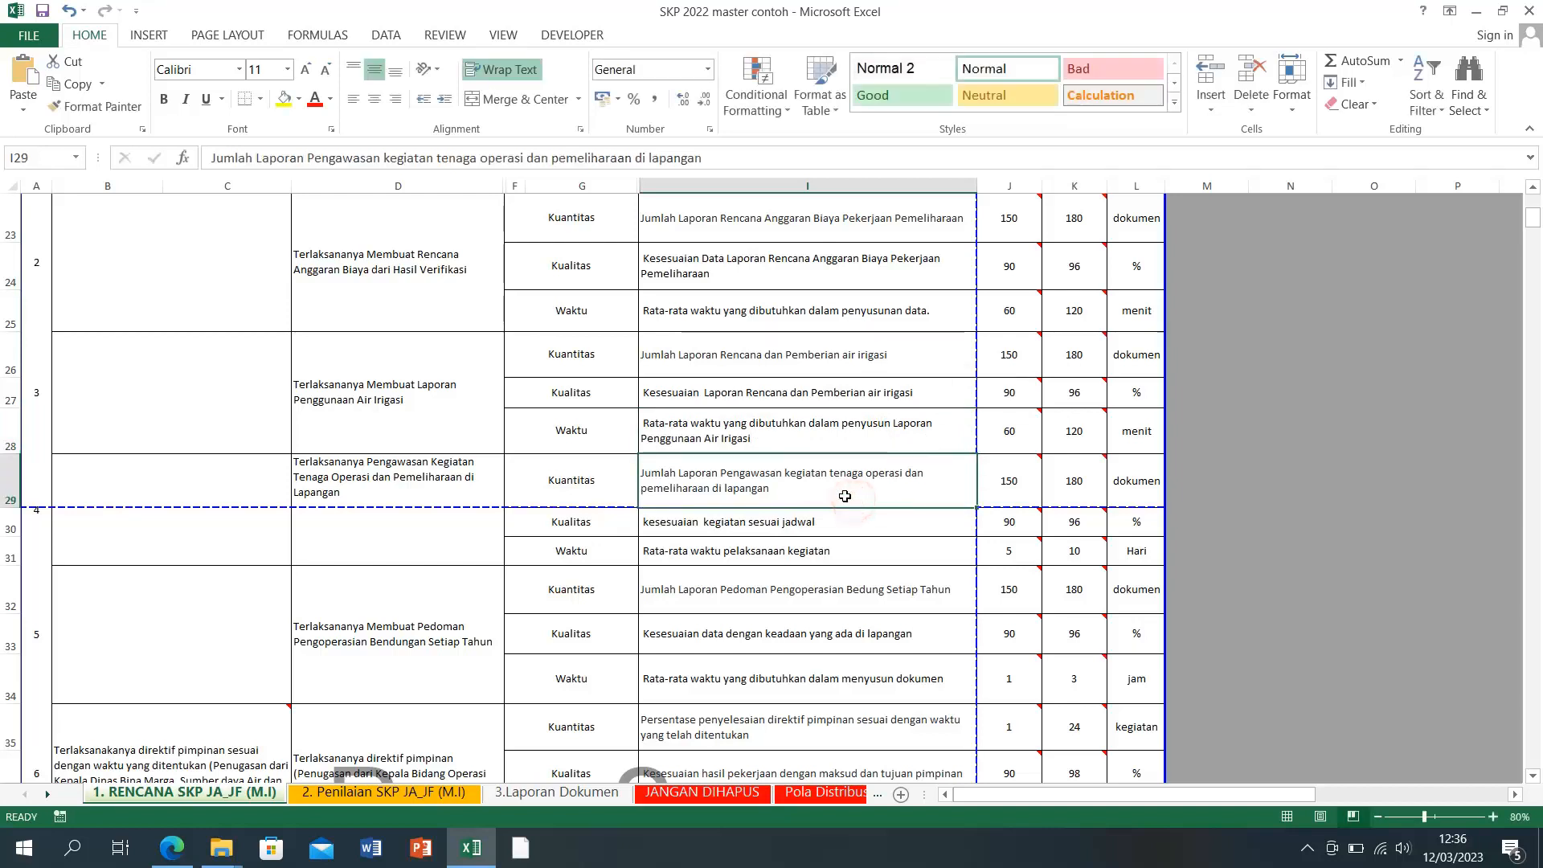
click(932, 428)
double_click(931, 428)
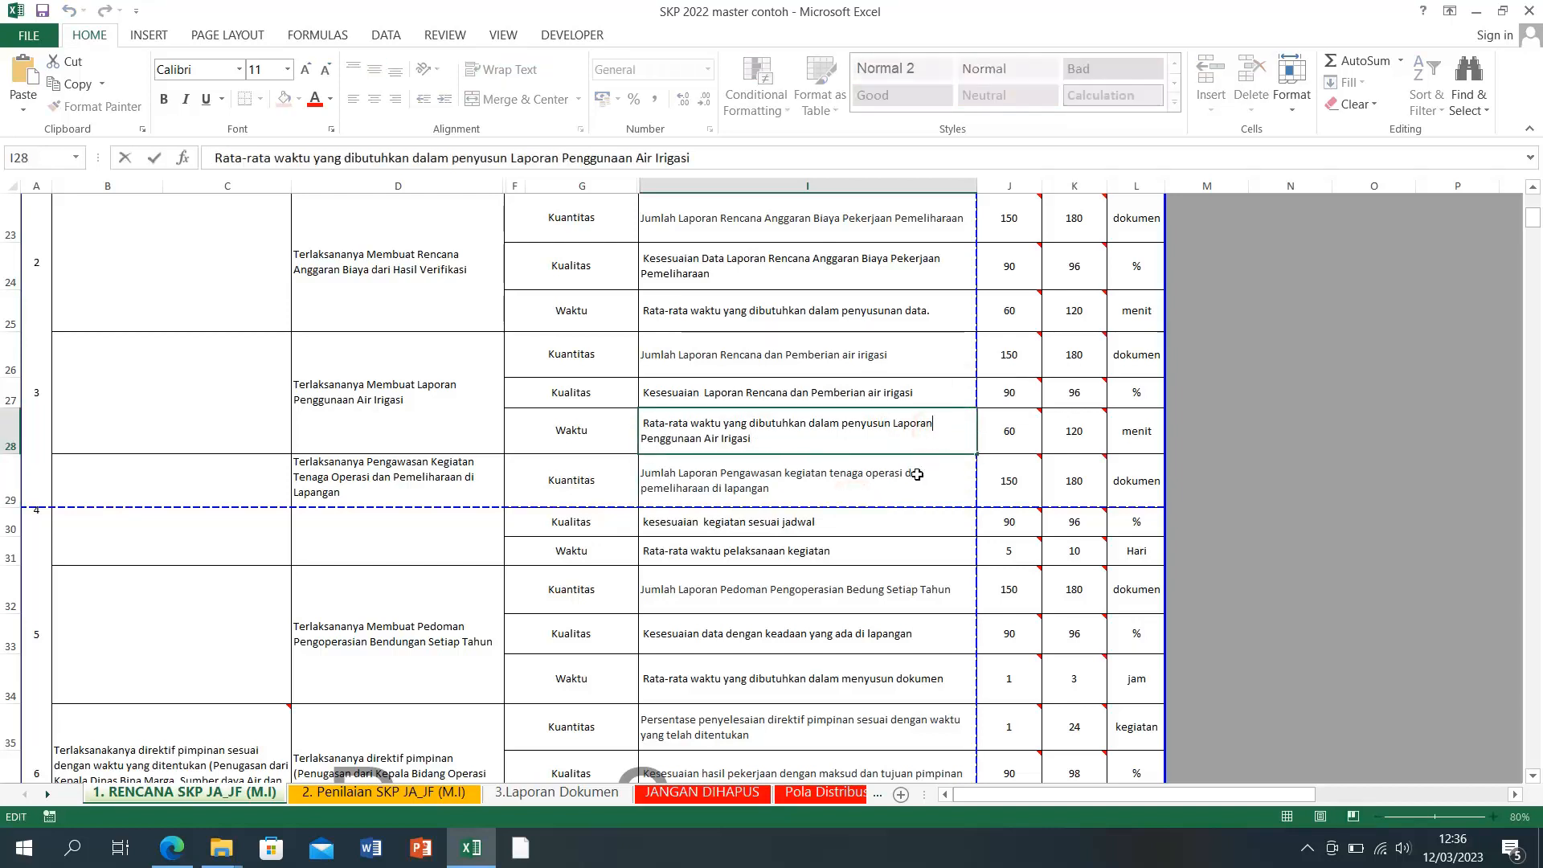
key(Delete)
click(893, 514)
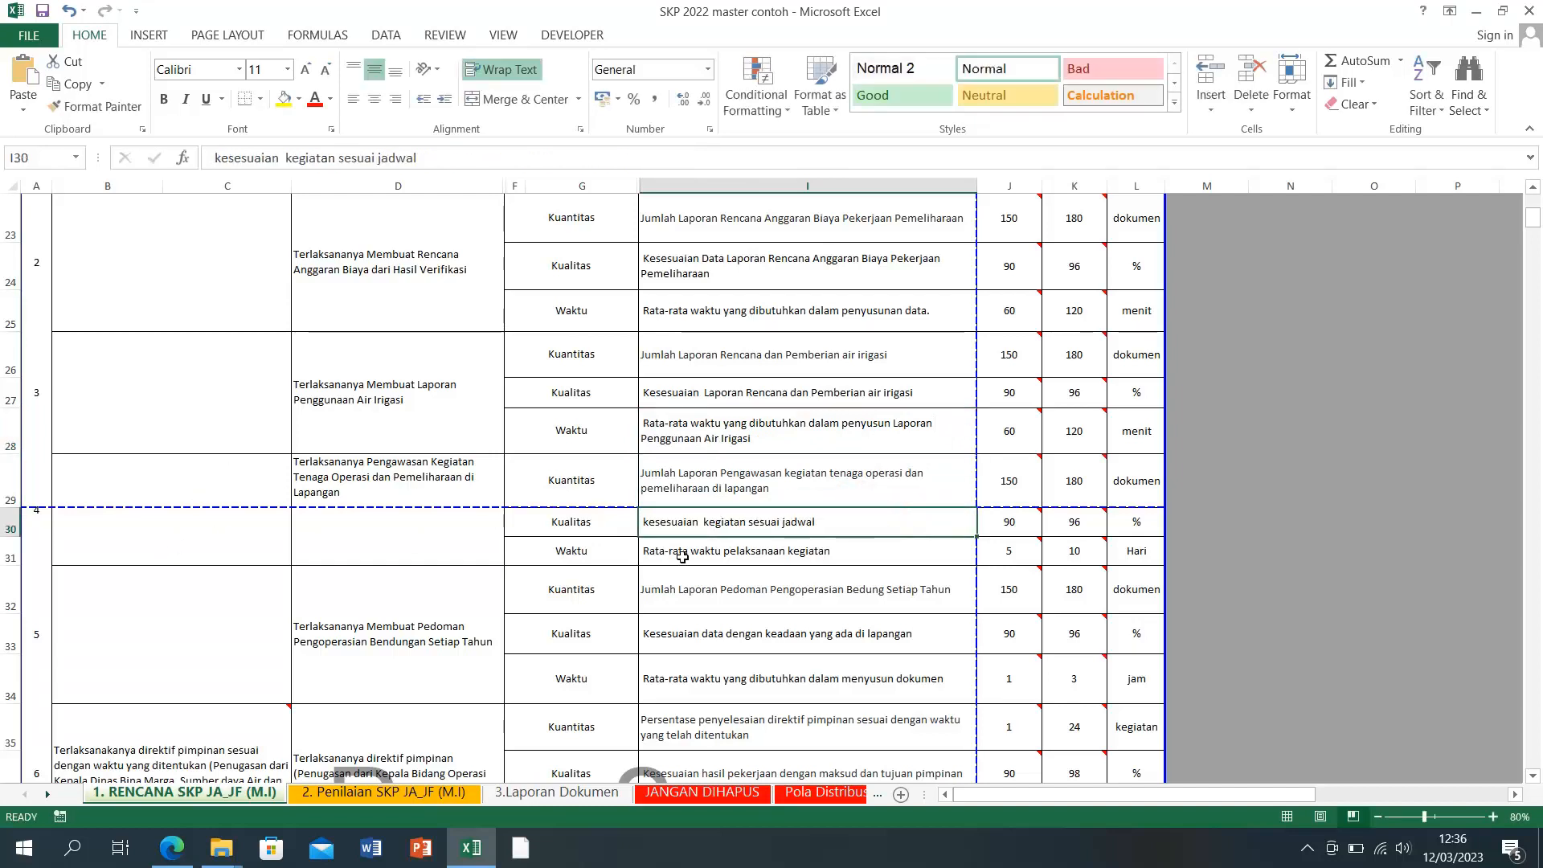
Step: Copy the Laporan Pengawasan wording from cell I29
click(690, 485)
double_click(695, 475)
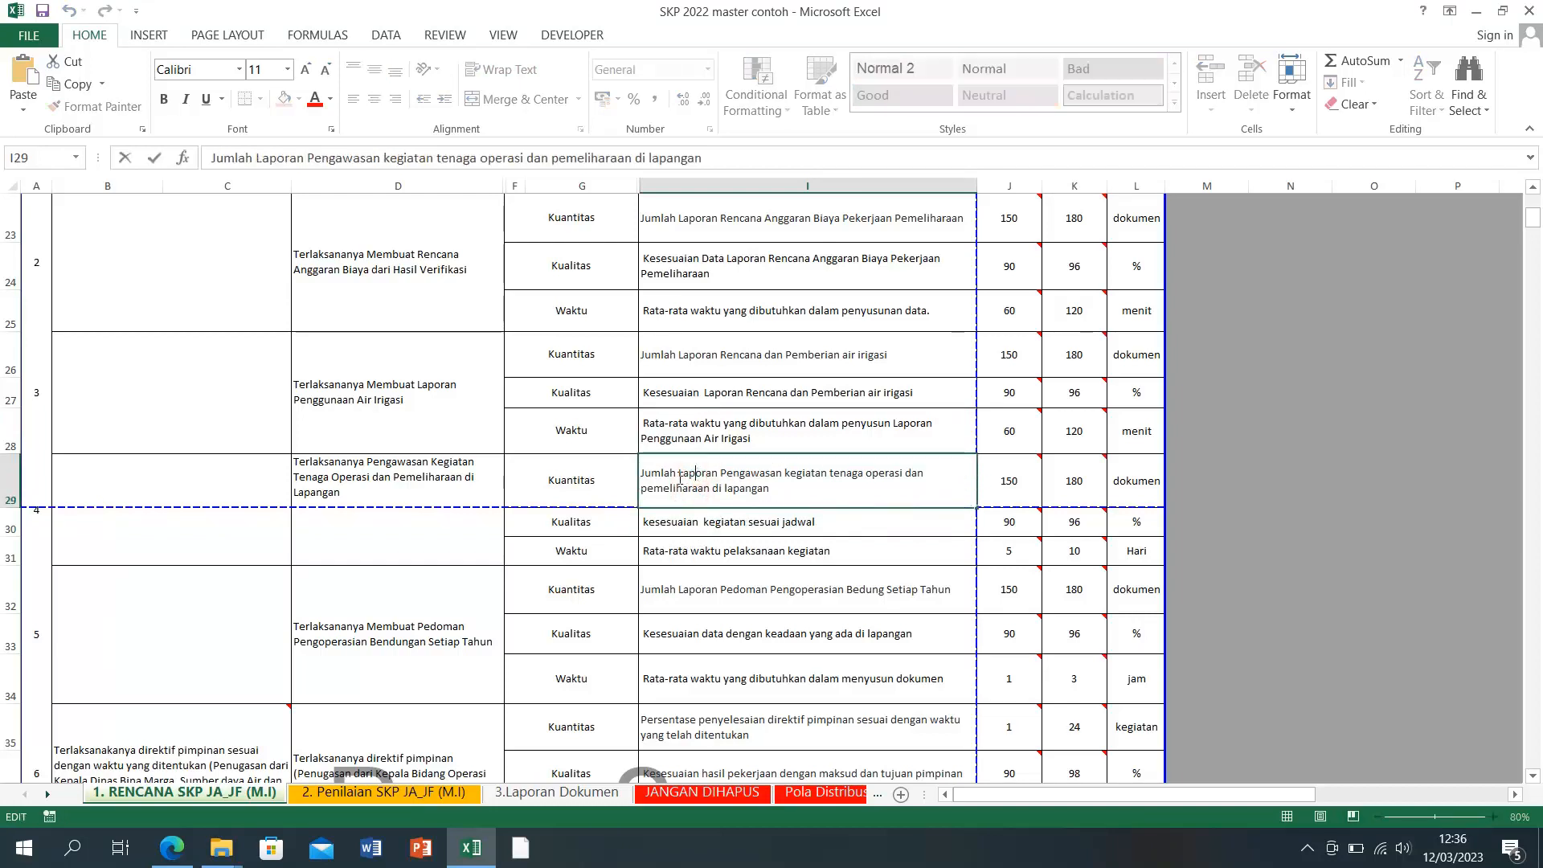
drag(678, 476, 741, 486)
right_click(741, 486)
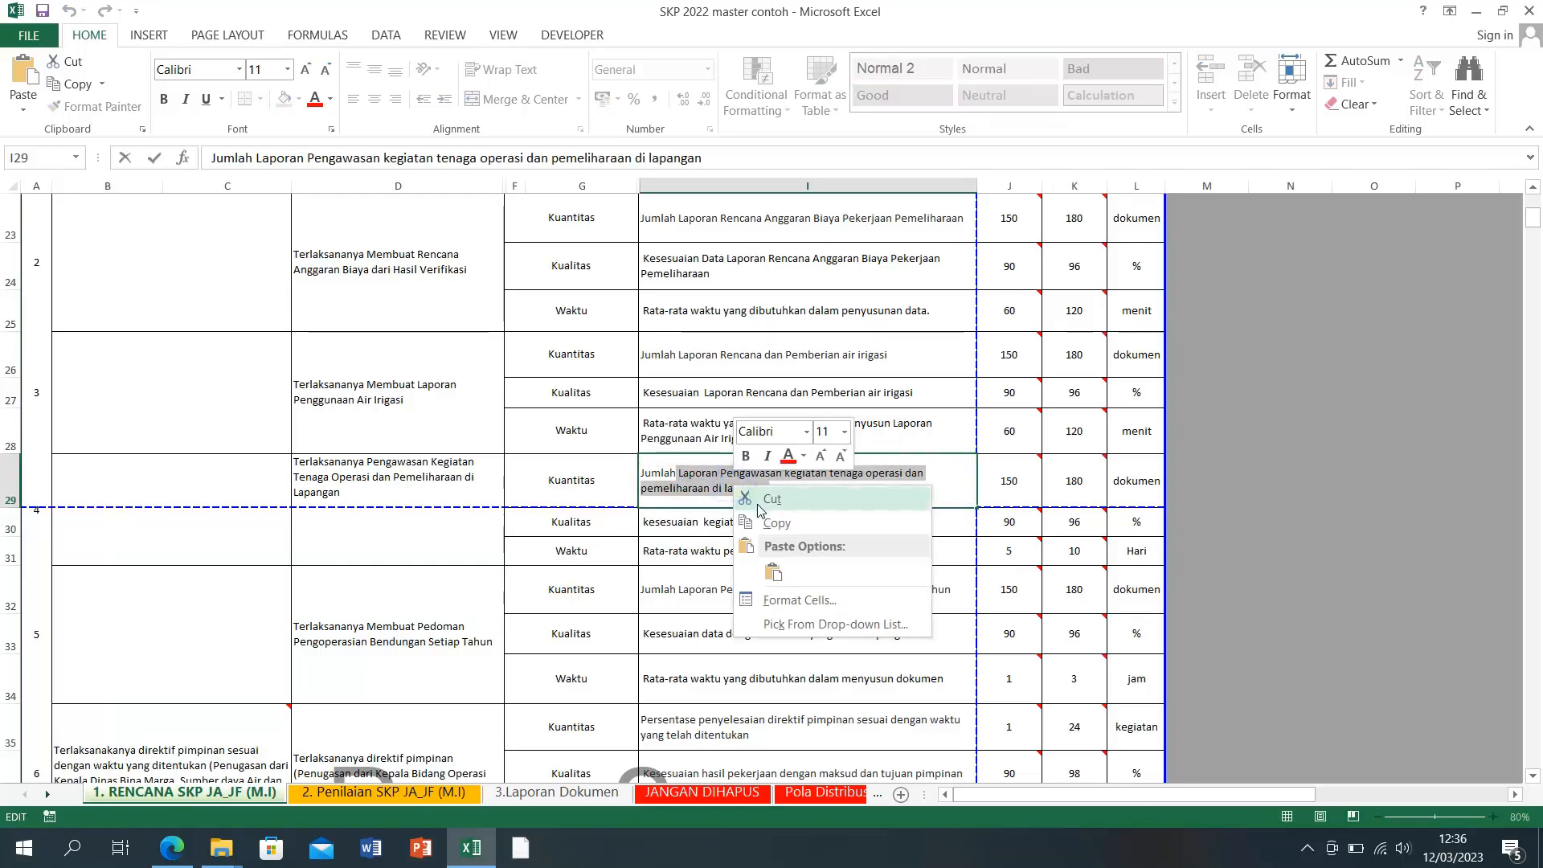
click(764, 515)
Step: Paste it over 'kegiatan sesuai jadwal' in I30, capitalise Kesesuaian, and make row 30 taller
double_click(704, 524)
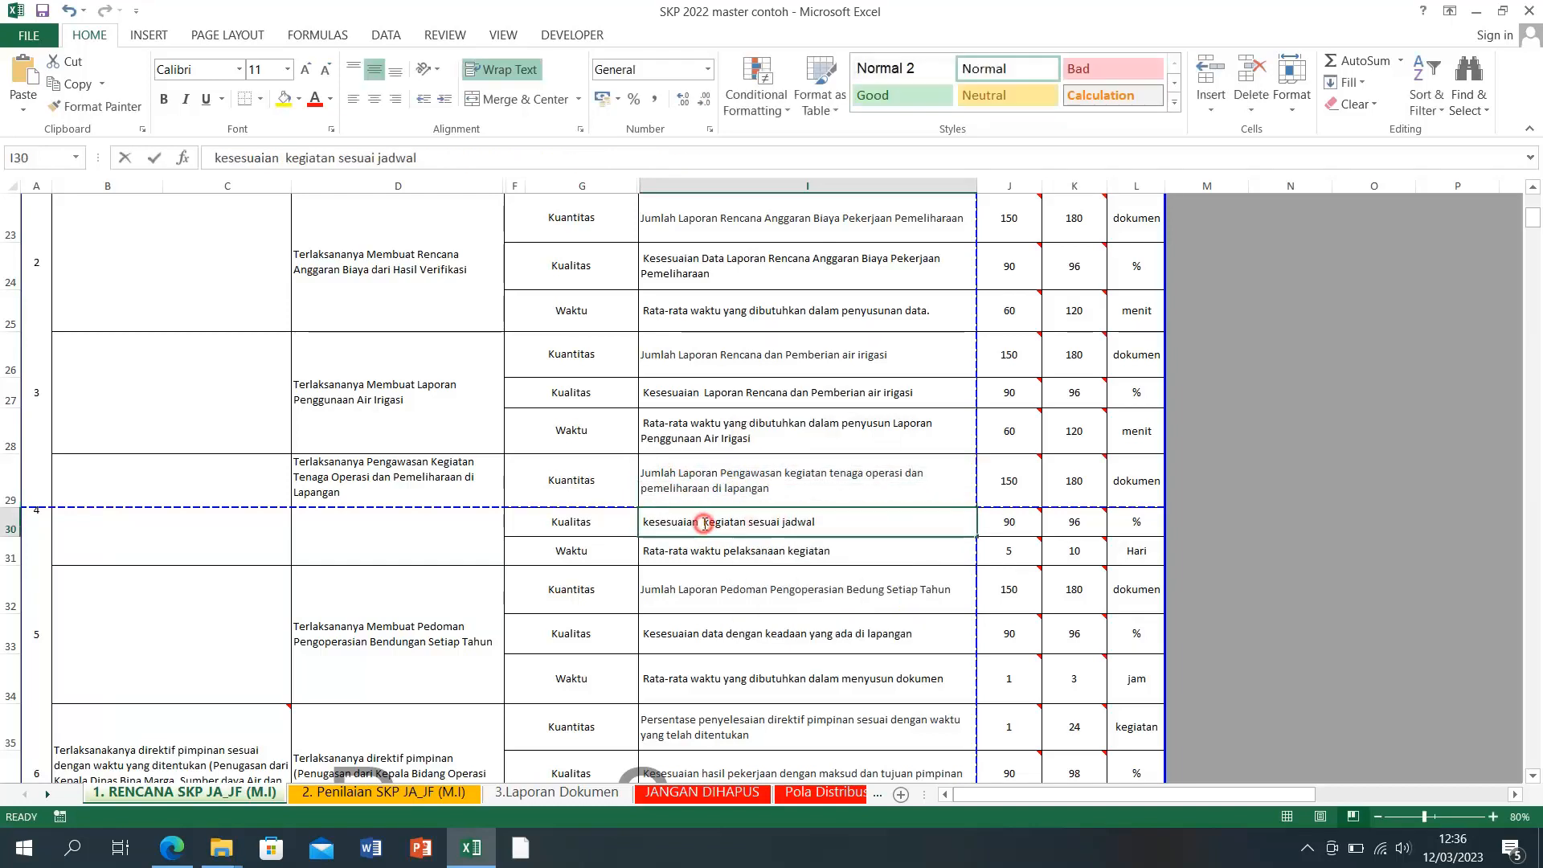
drag(704, 523, 842, 531)
right_click(781, 524)
click(824, 609)
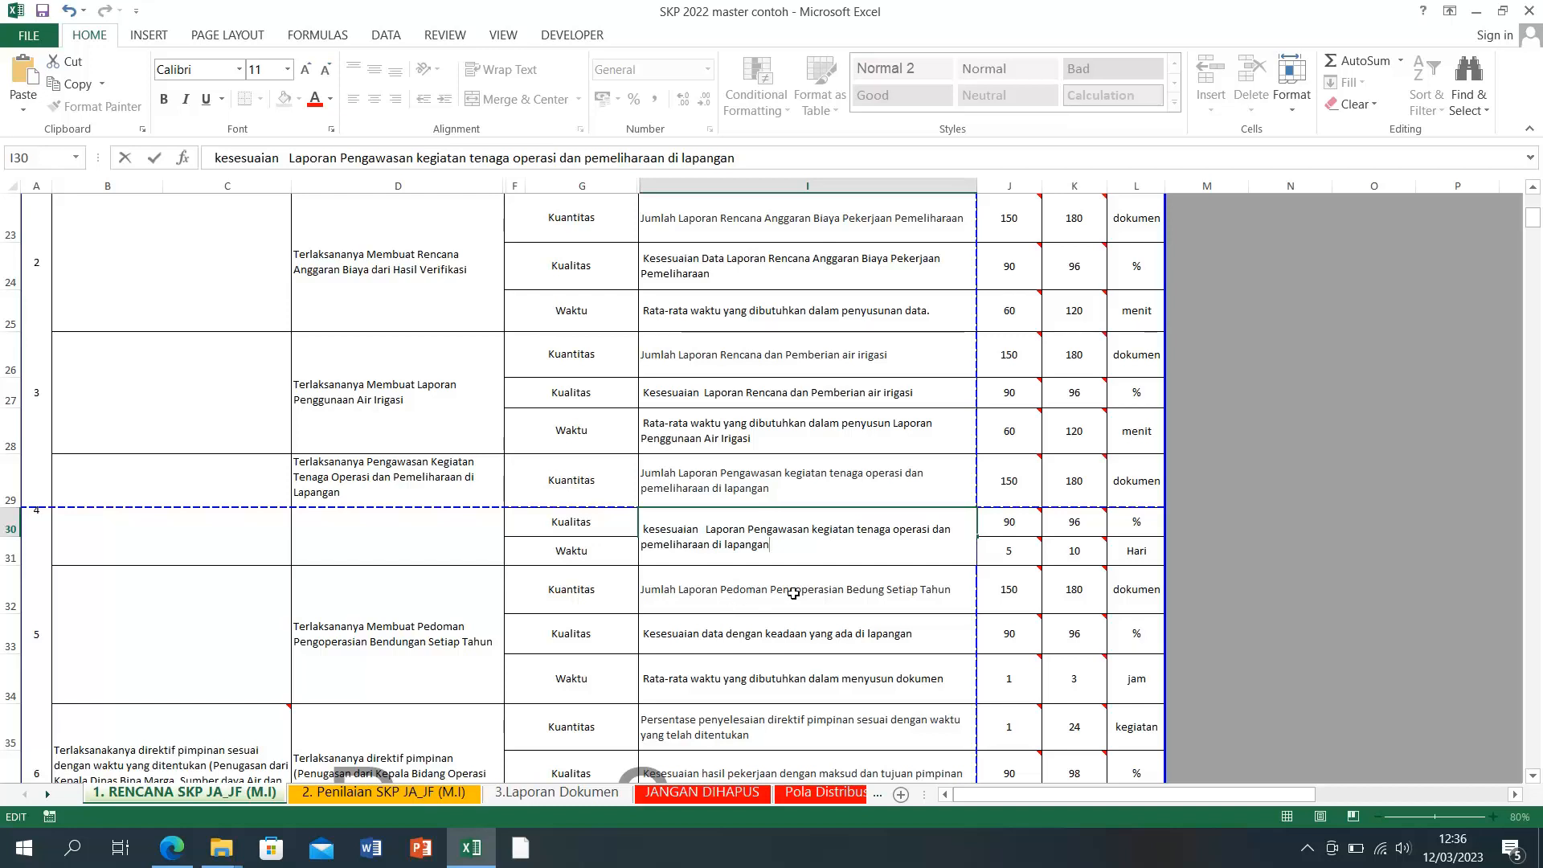
click(705, 531)
key(BackSpace)
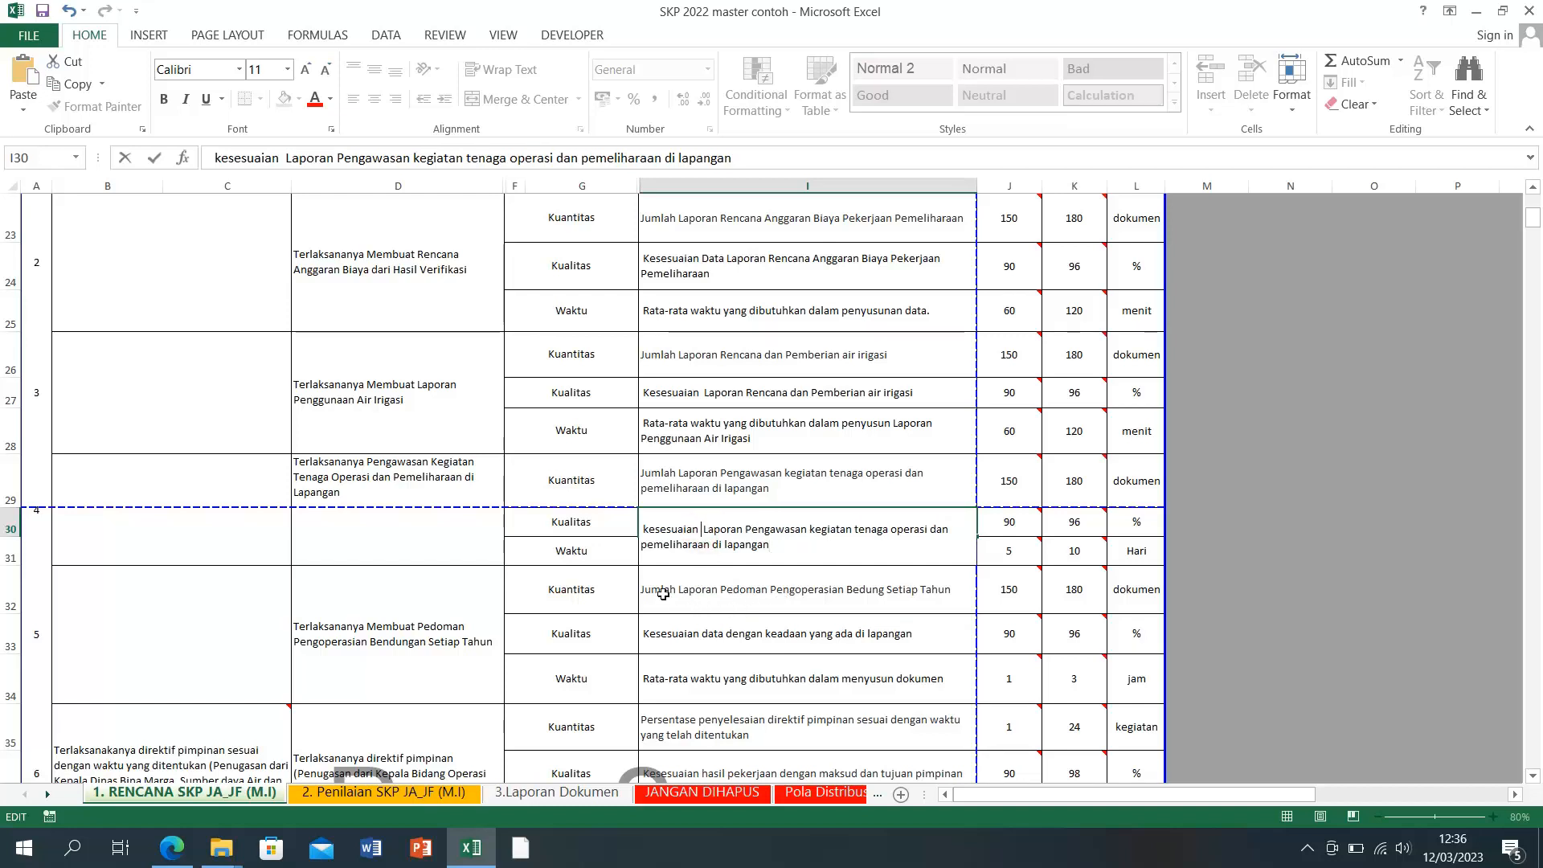
drag(647, 531, 641, 529)
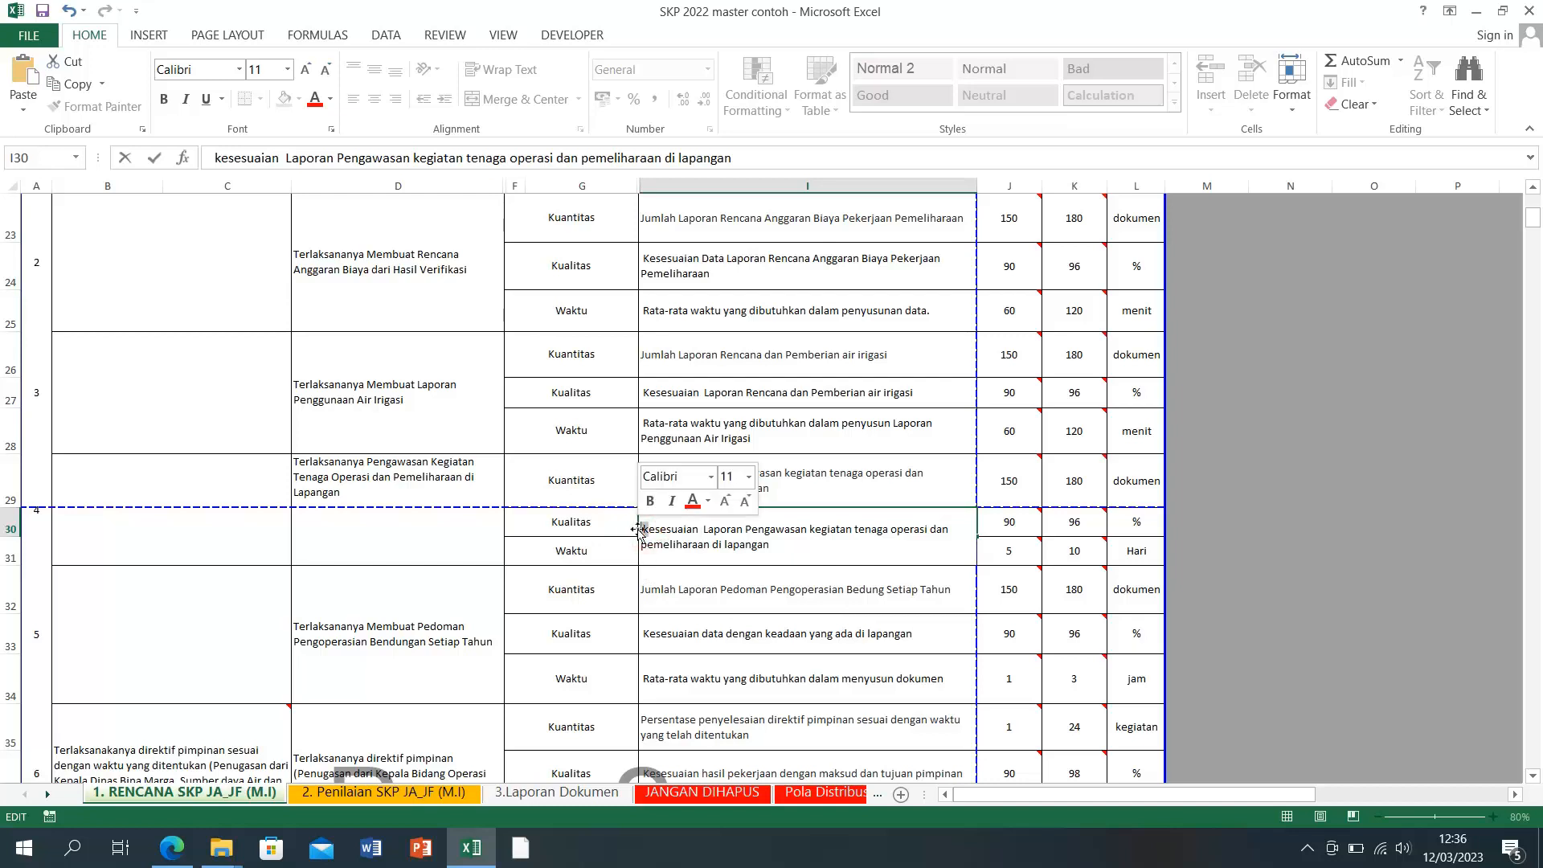
text(K)
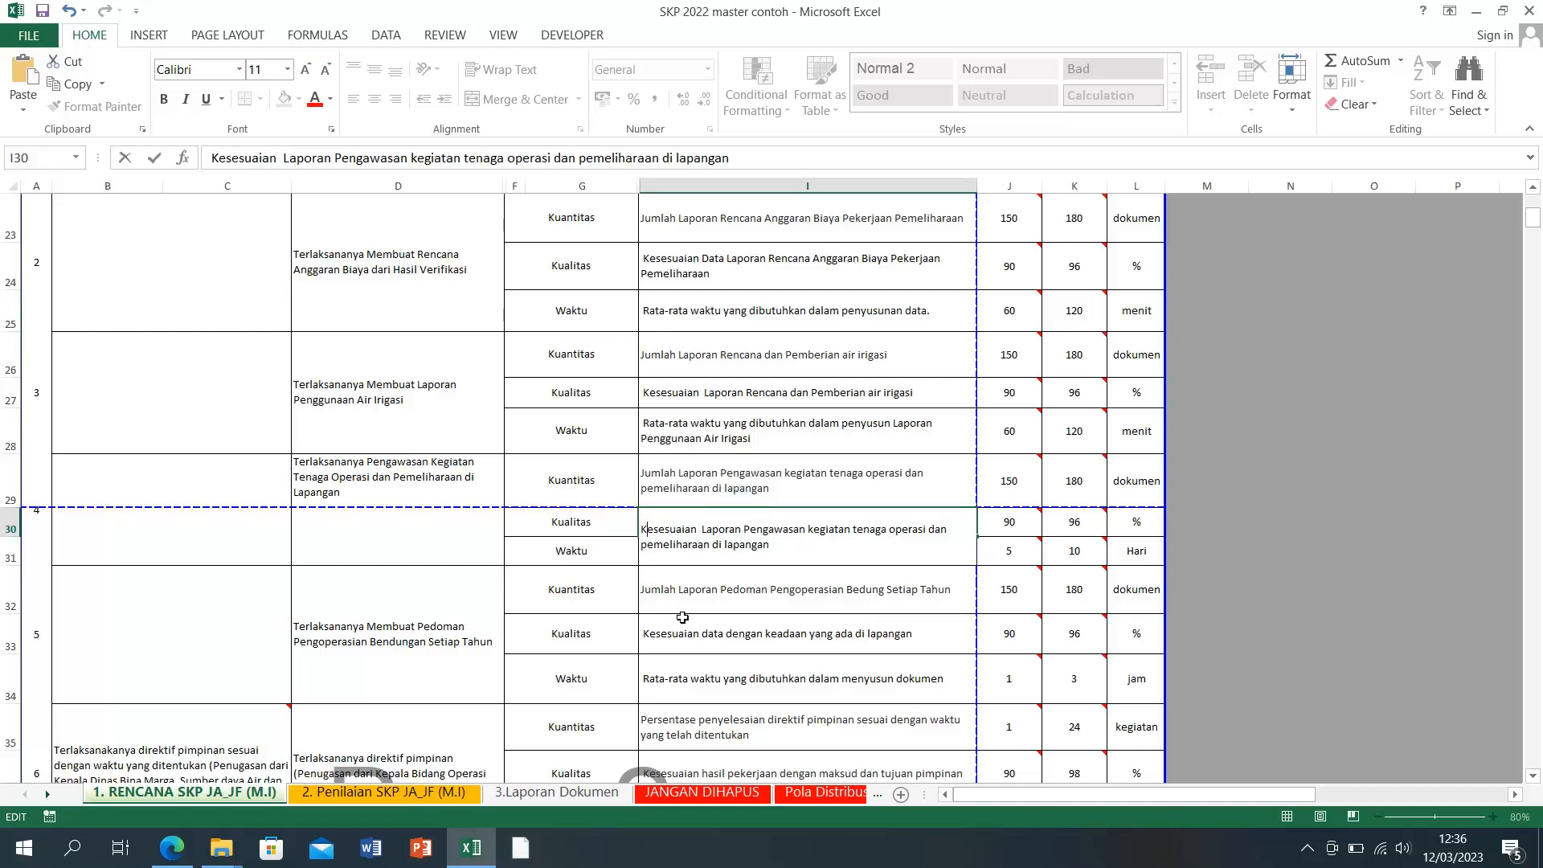
click(695, 596)
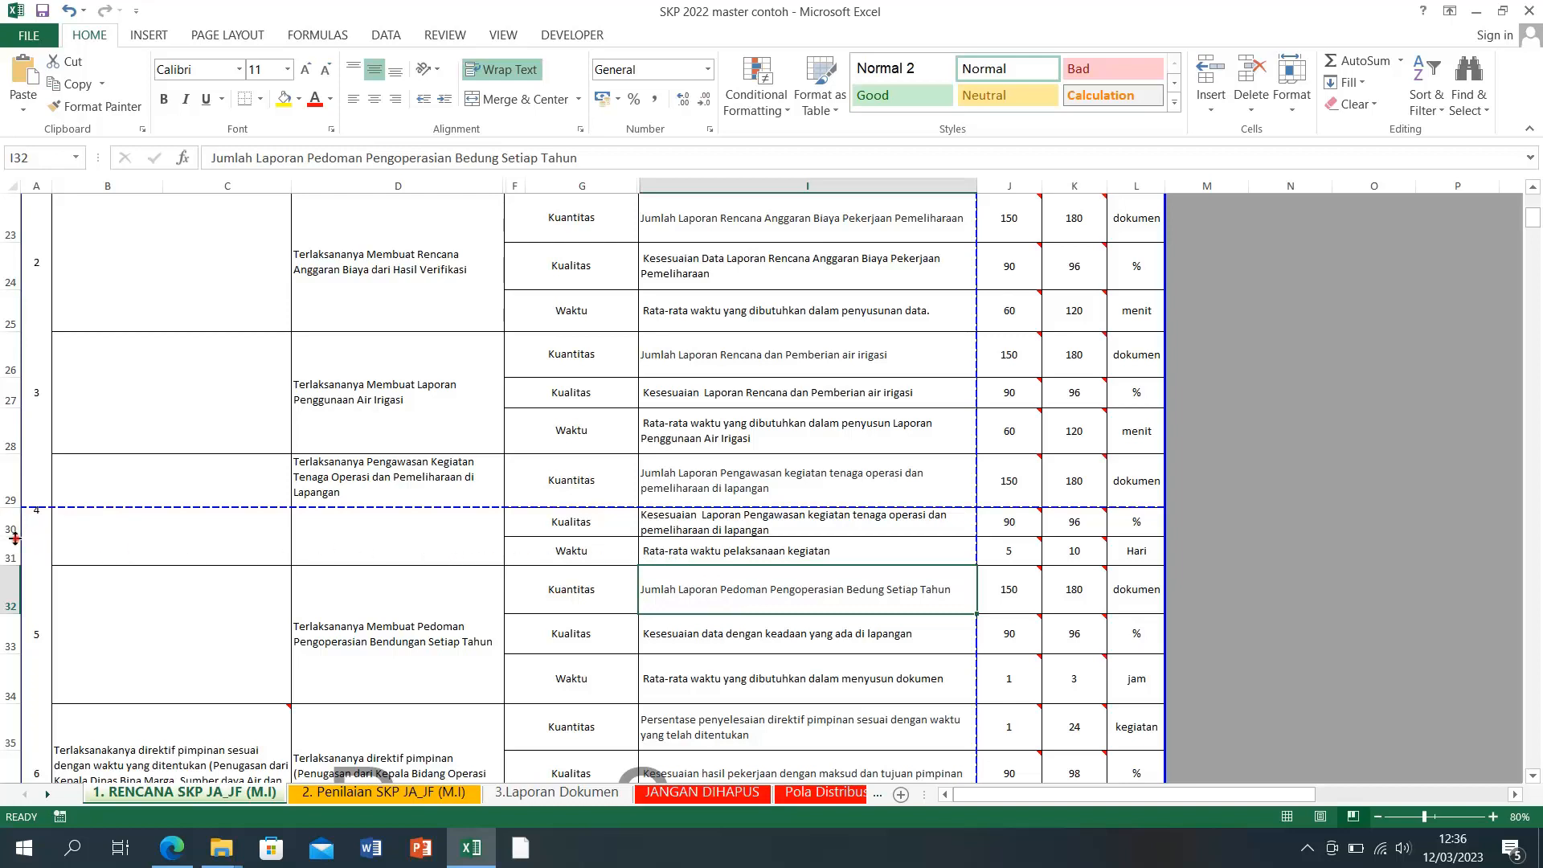
drag(11, 536, 13, 544)
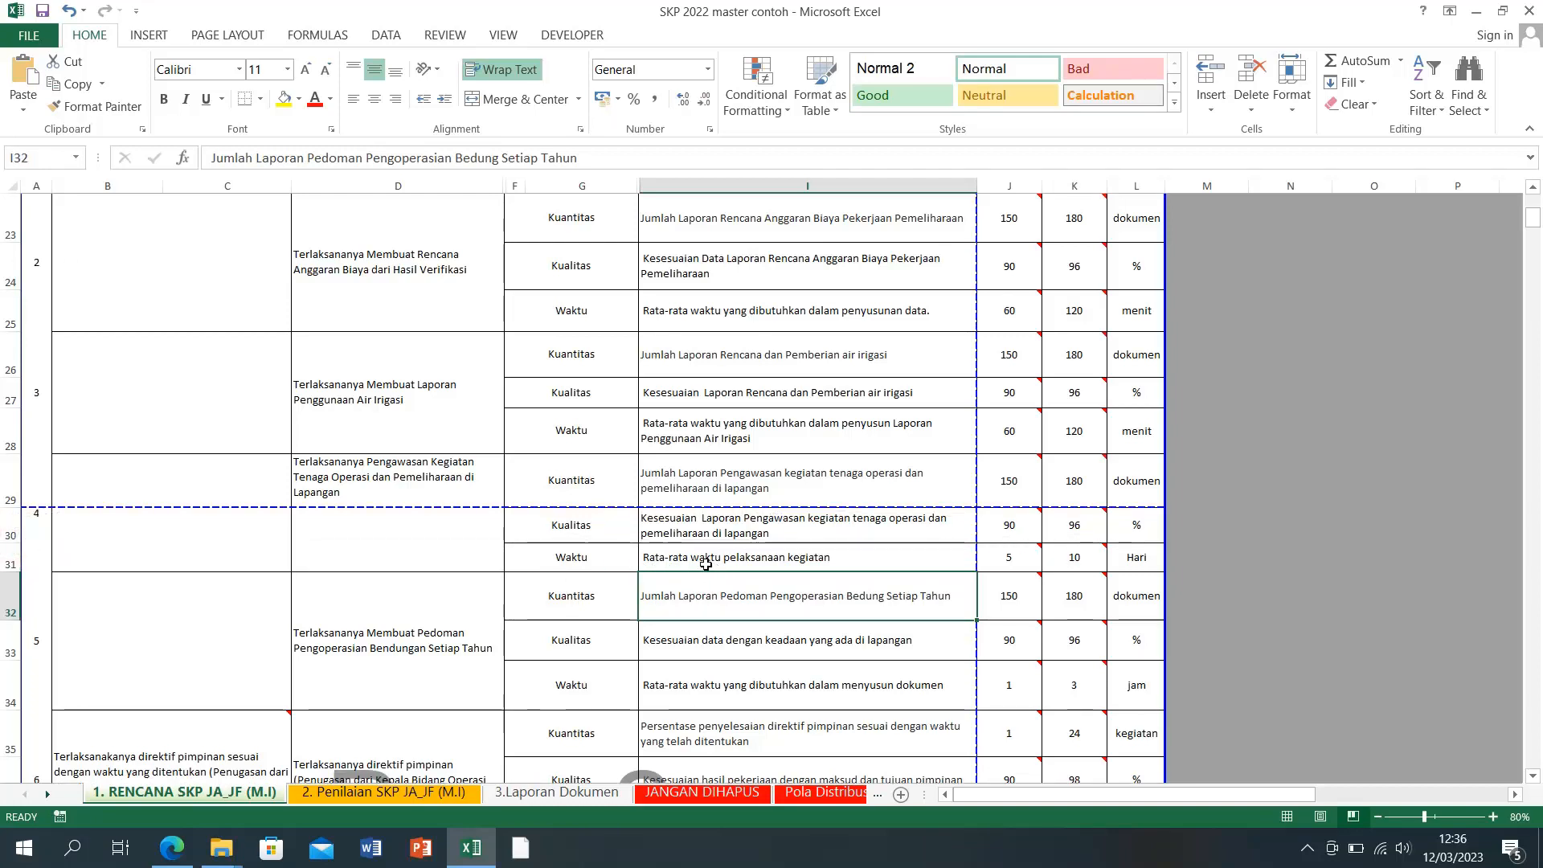
Step: Change the unit in L29 from dokumen to kegiatan
click(698, 554)
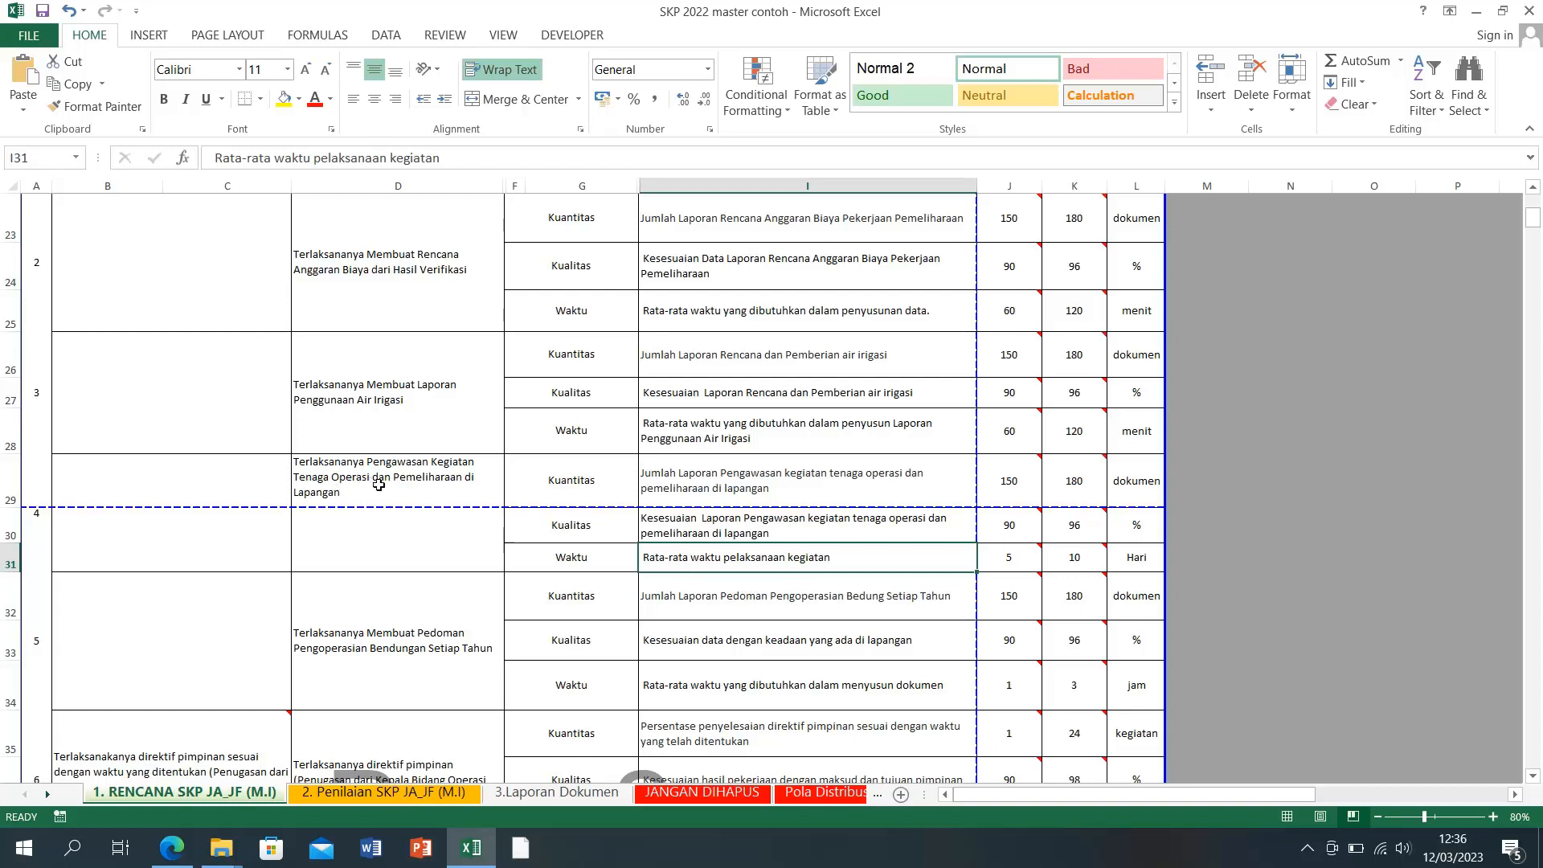
click(1137, 480)
text(kegiatan)
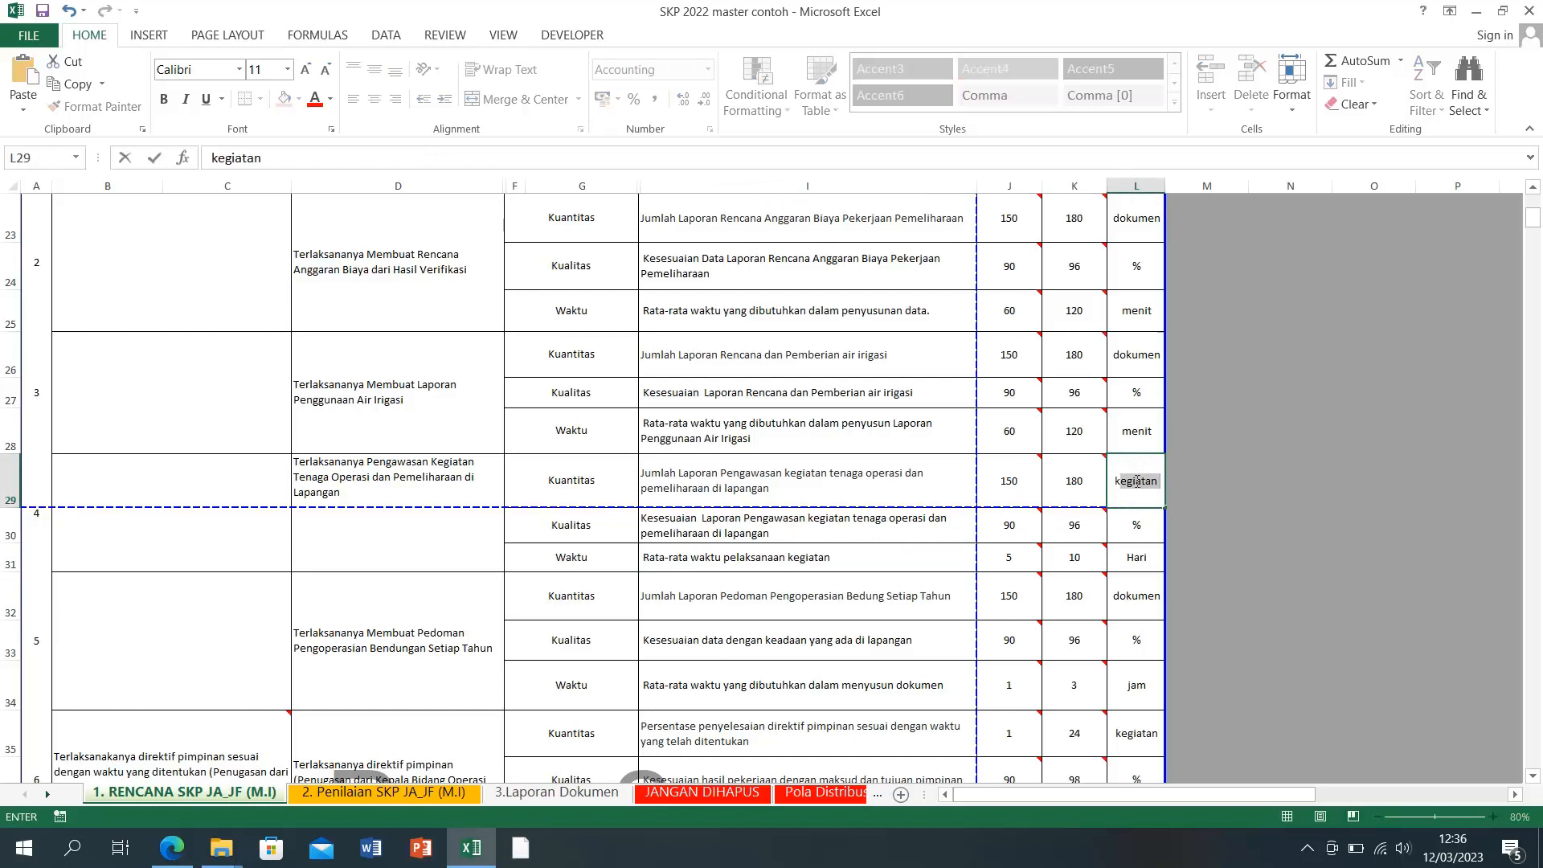
key(Return)
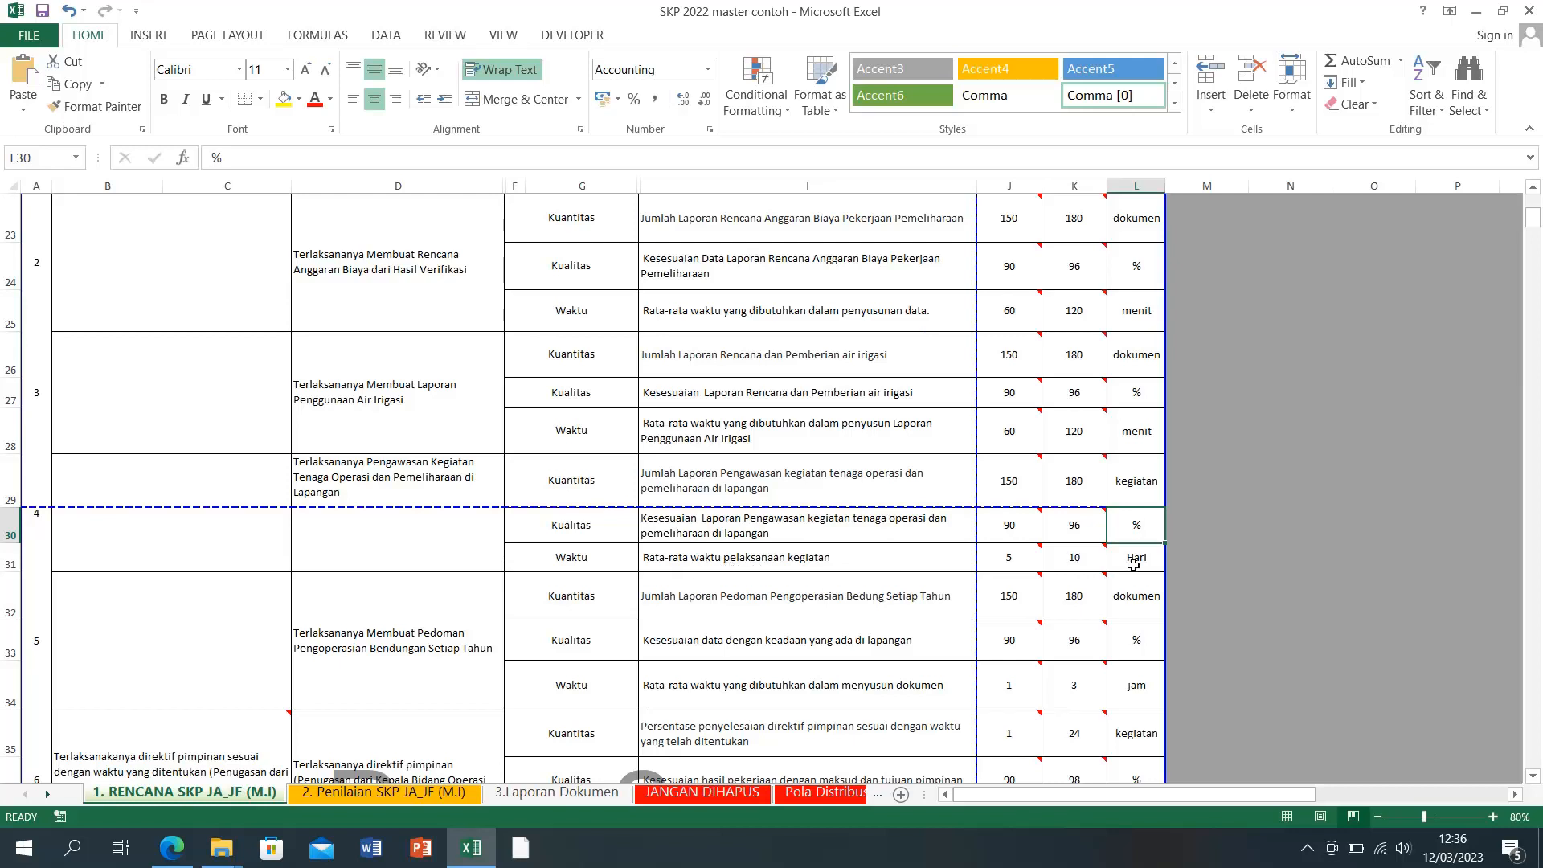
click(468, 652)
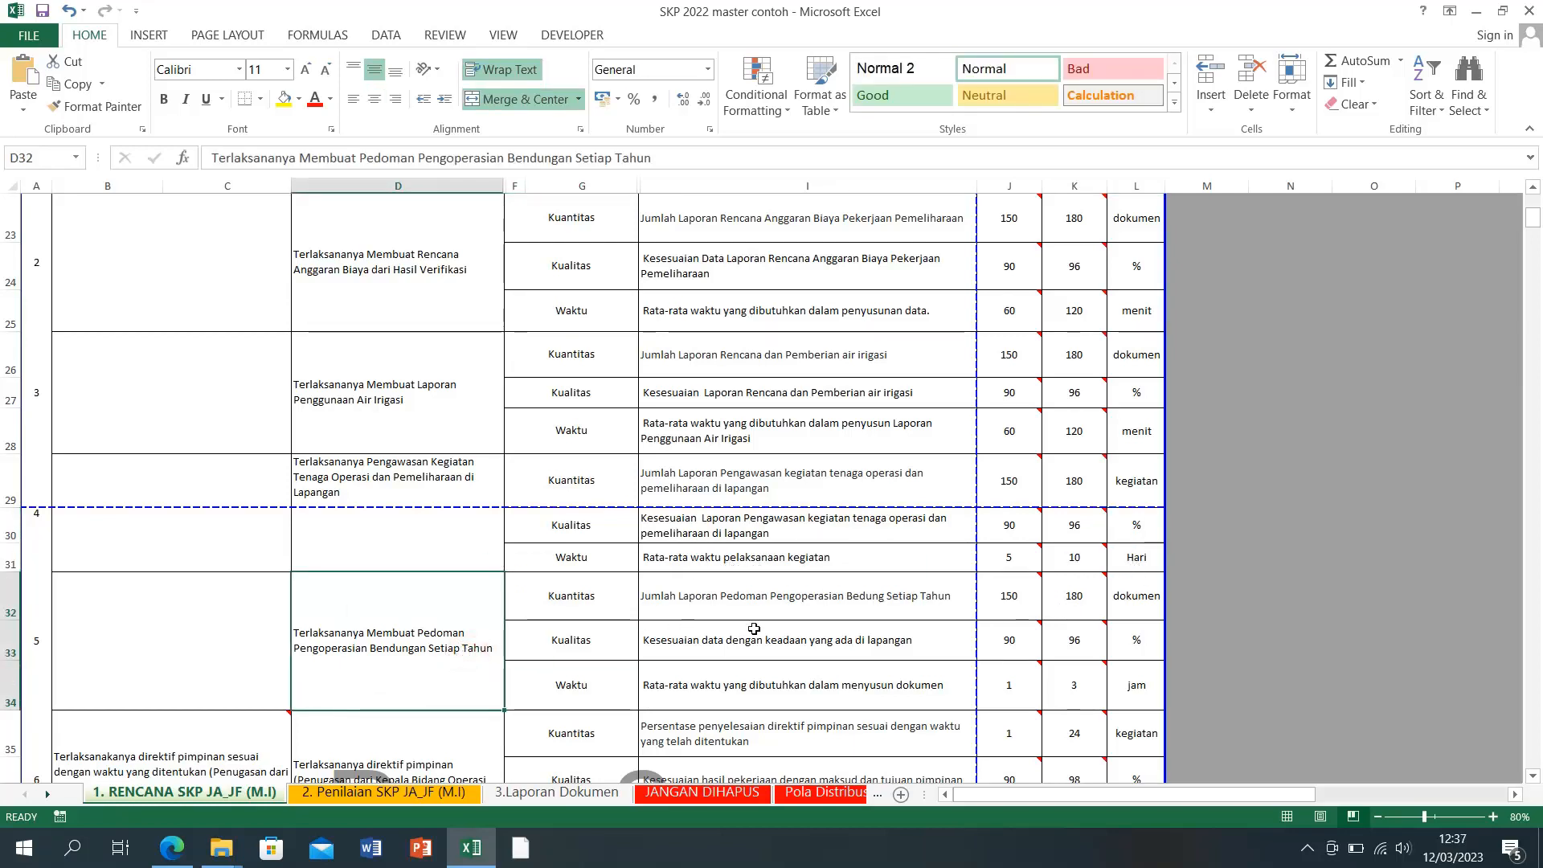
Step: Copy 'Laporan Pedoman Pengoperasian Bedung Setiap Tahun' from the I32 indicator
click(683, 601)
double_click(684, 601)
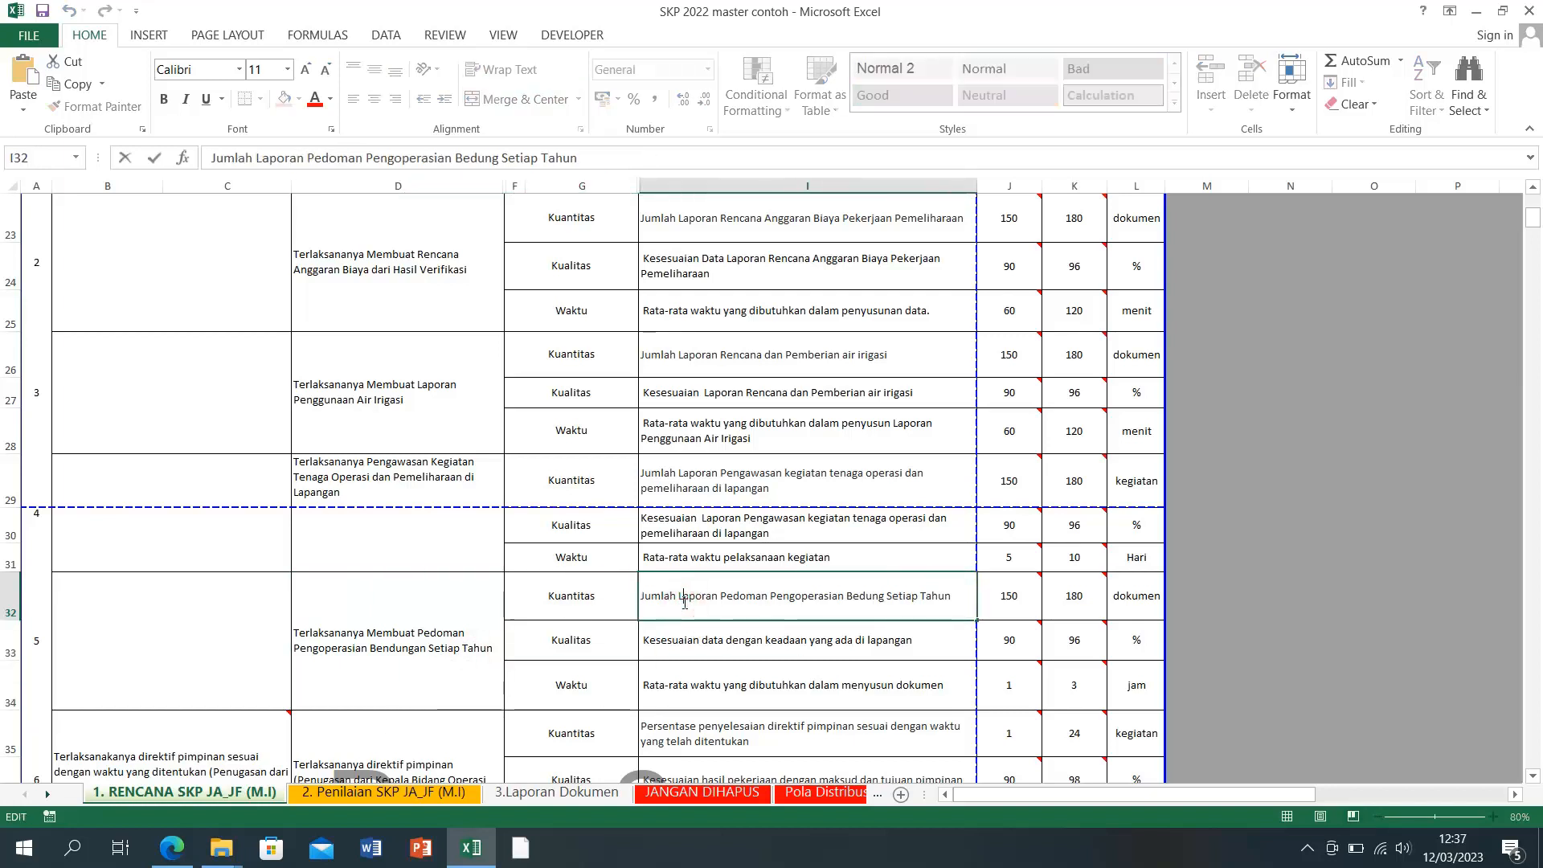
drag(678, 601, 909, 610)
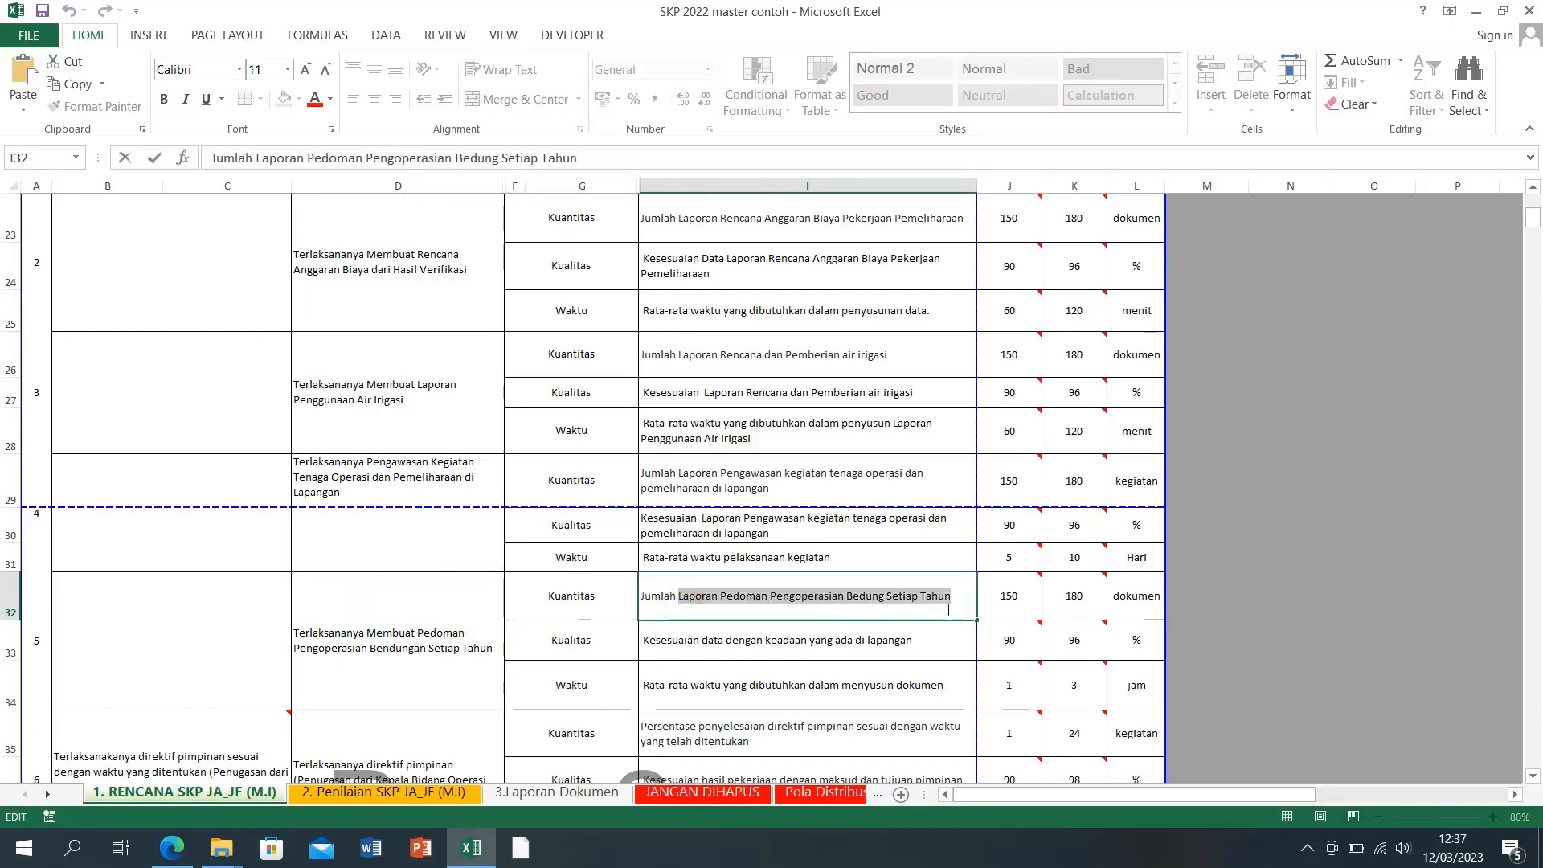
right_click(884, 601)
click(925, 629)
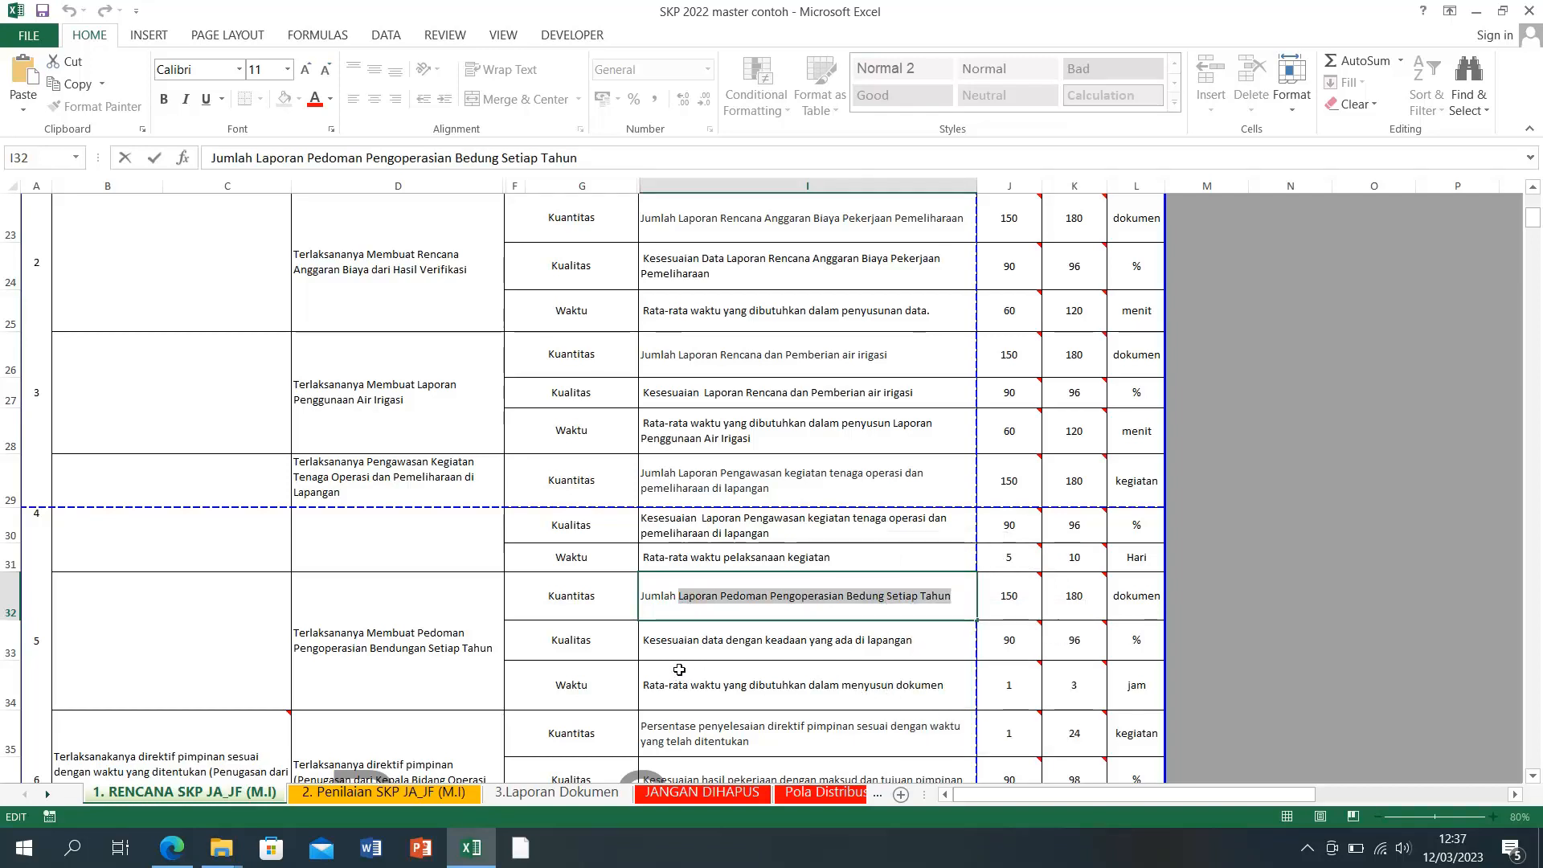
Step: In I33, replace 'dengan keadaan yang ada di lapangan' with the copied wording
click(893, 647)
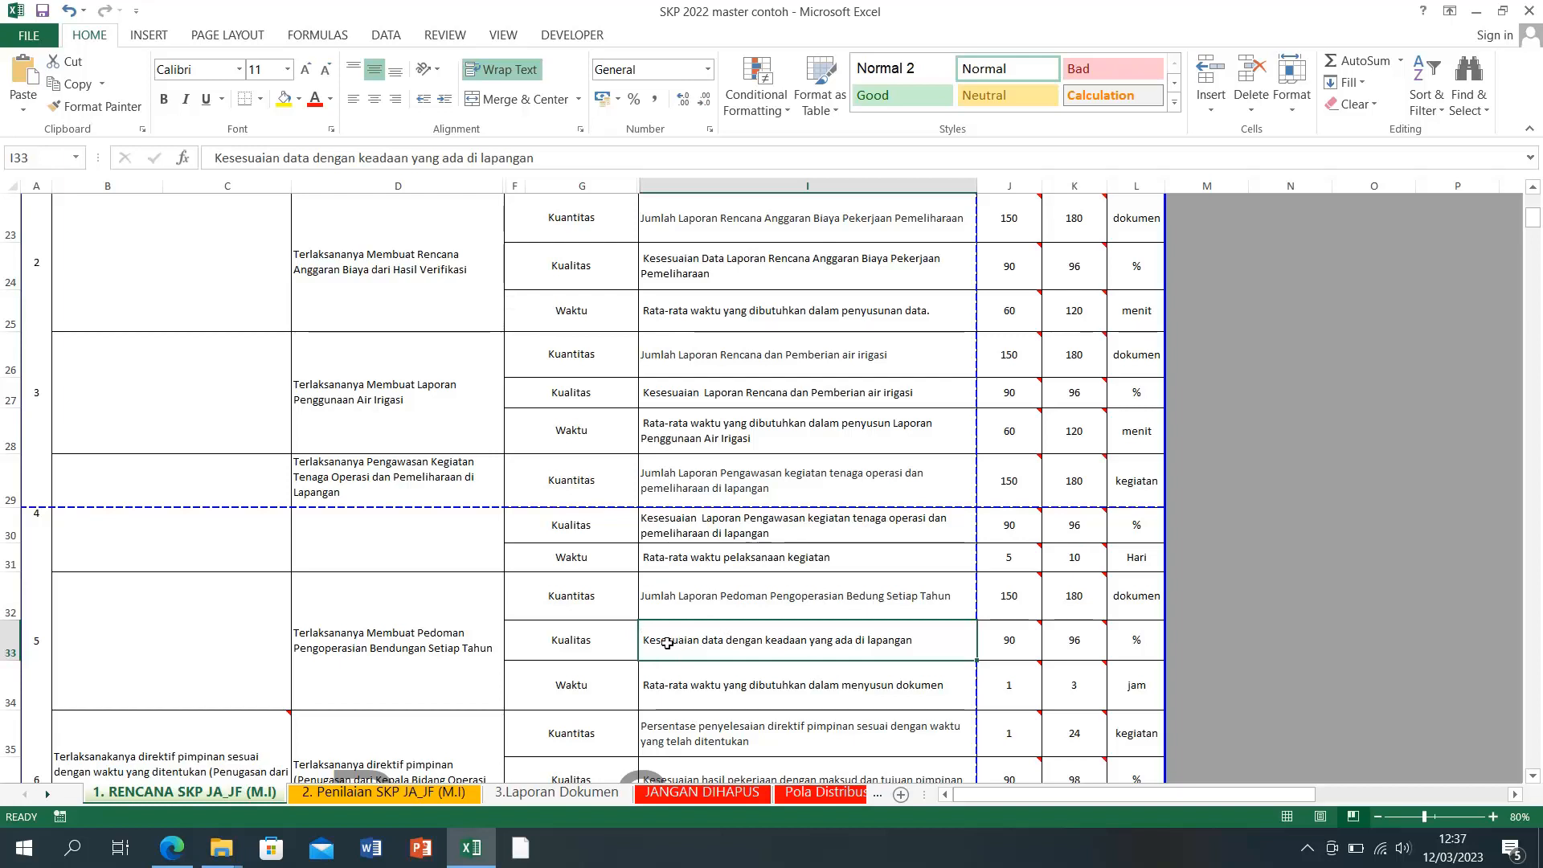
double_click(707, 644)
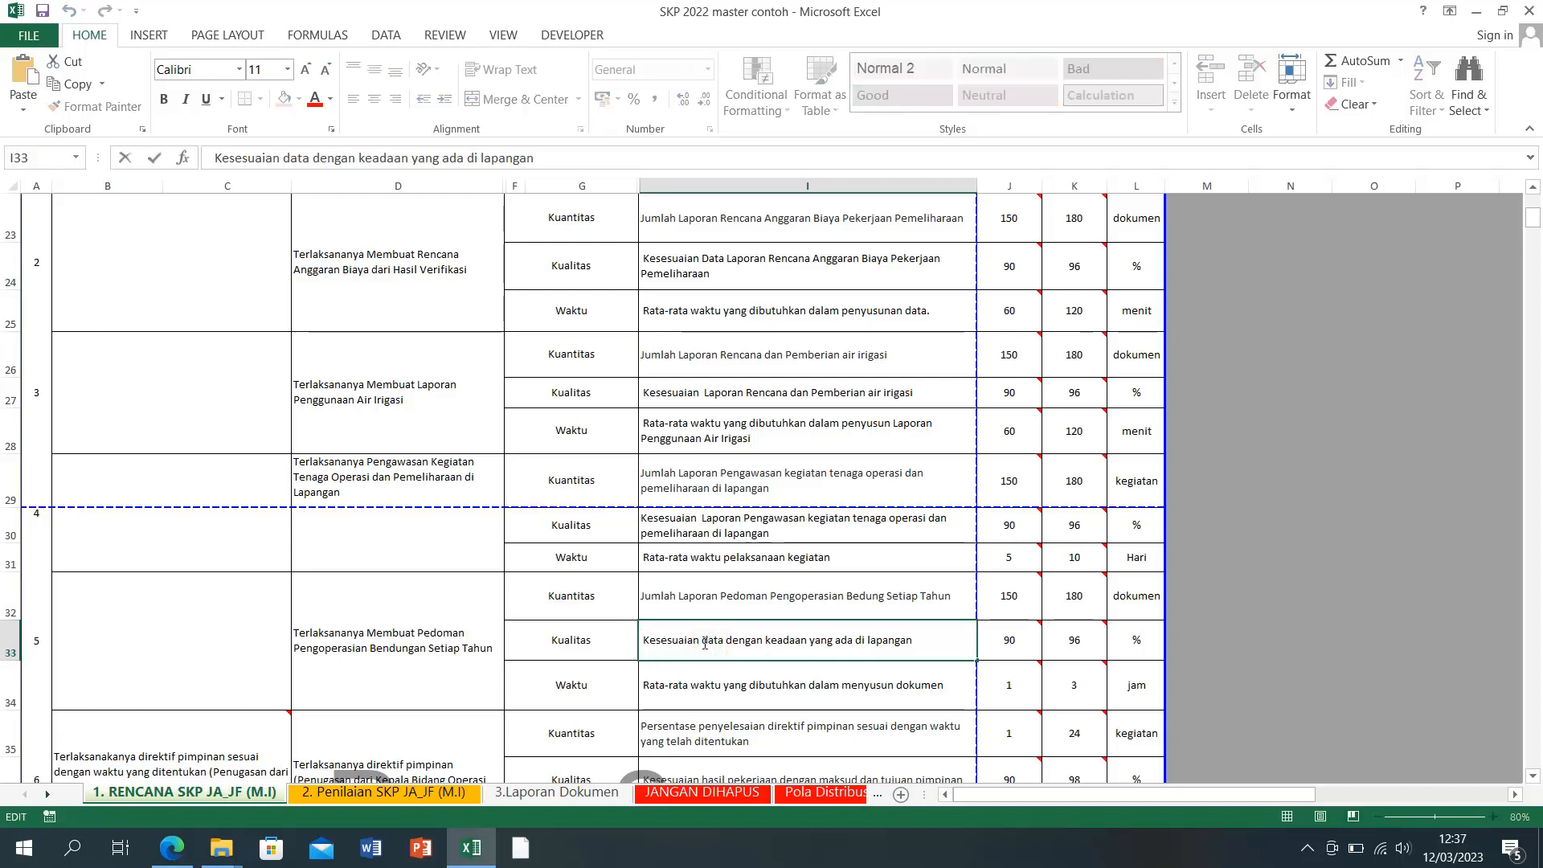
drag(726, 643, 931, 643)
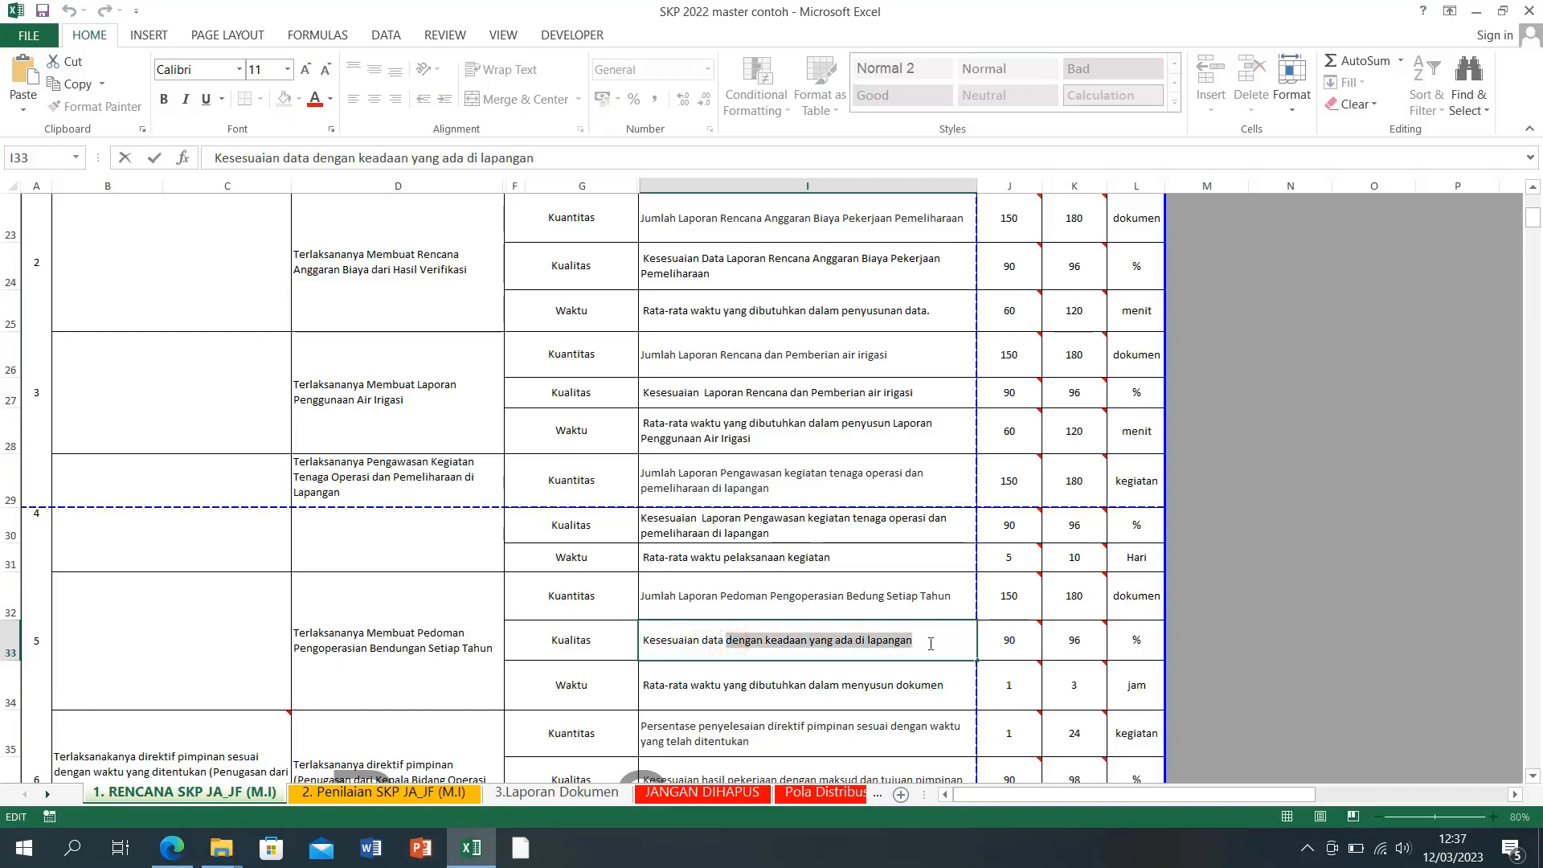
right_click(930, 643)
click(945, 726)
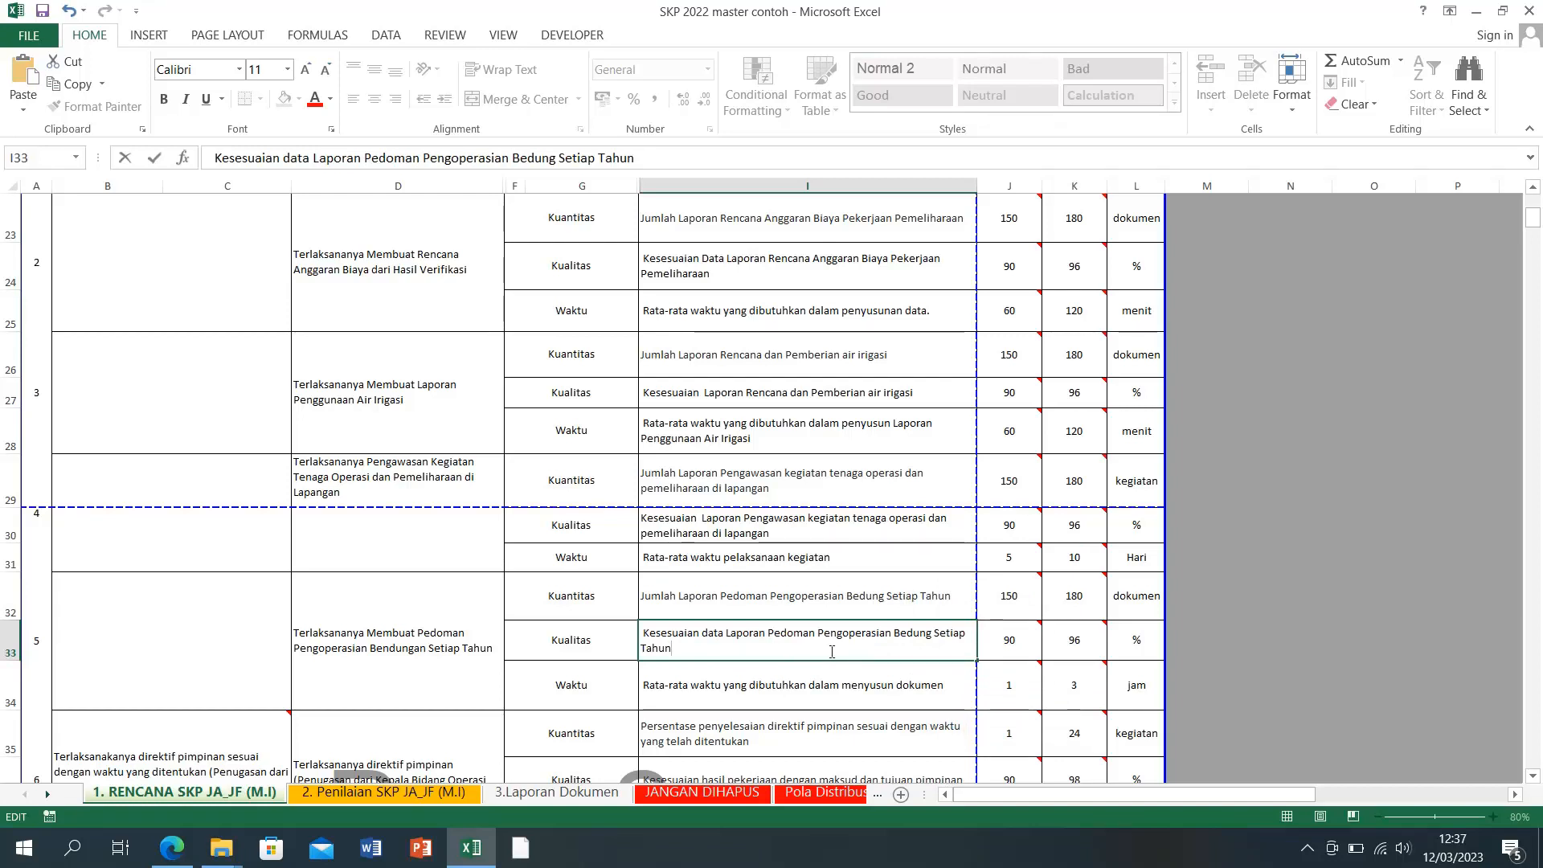
click(852, 688)
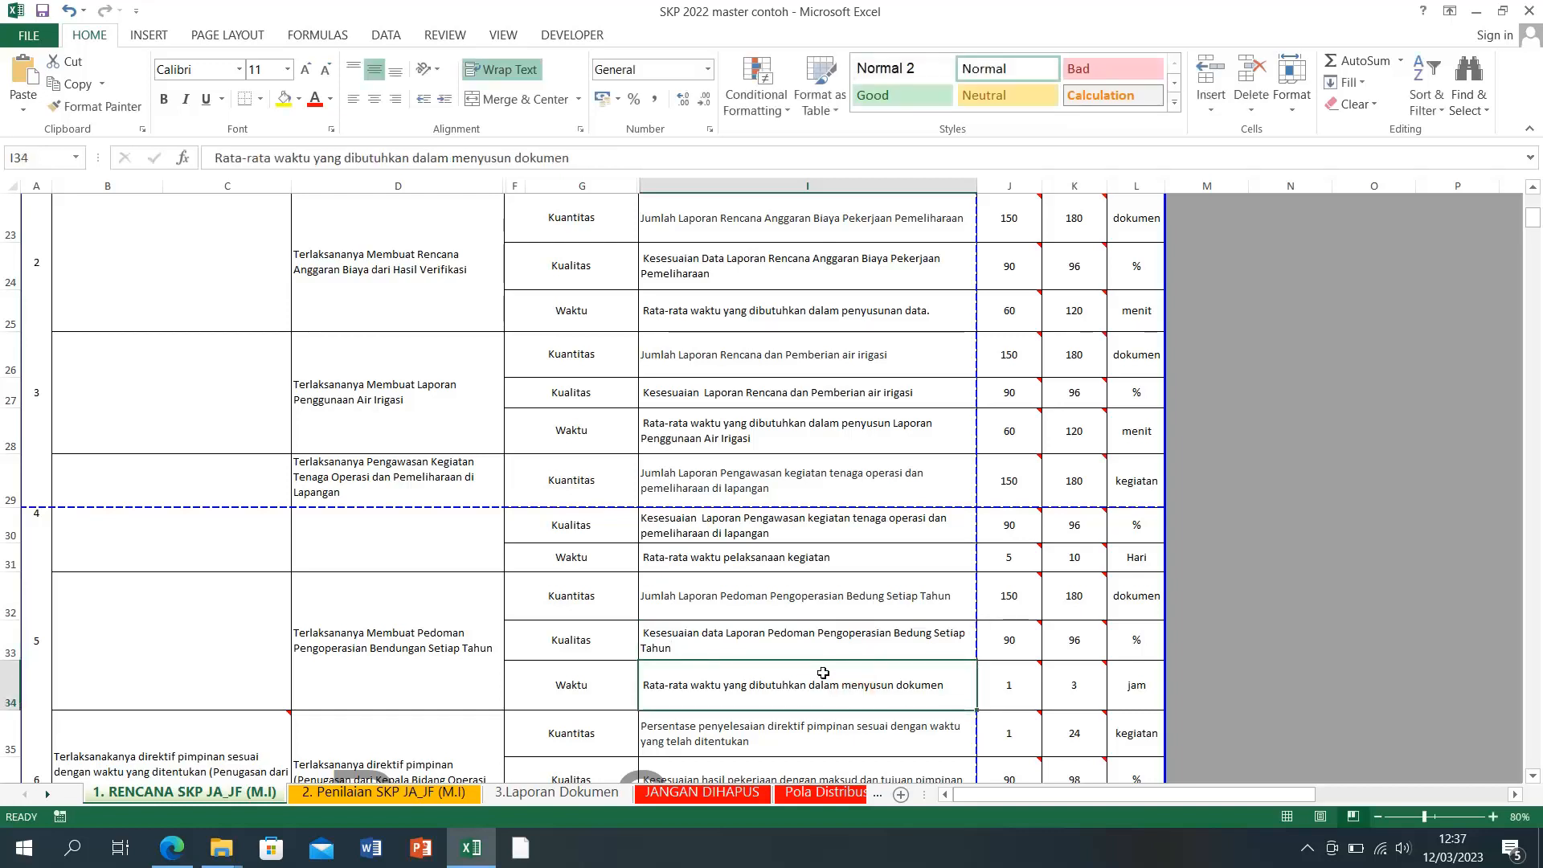
Step: Change the final word of I34 from dokumen to laporan
scroll(846, 686, down, 2)
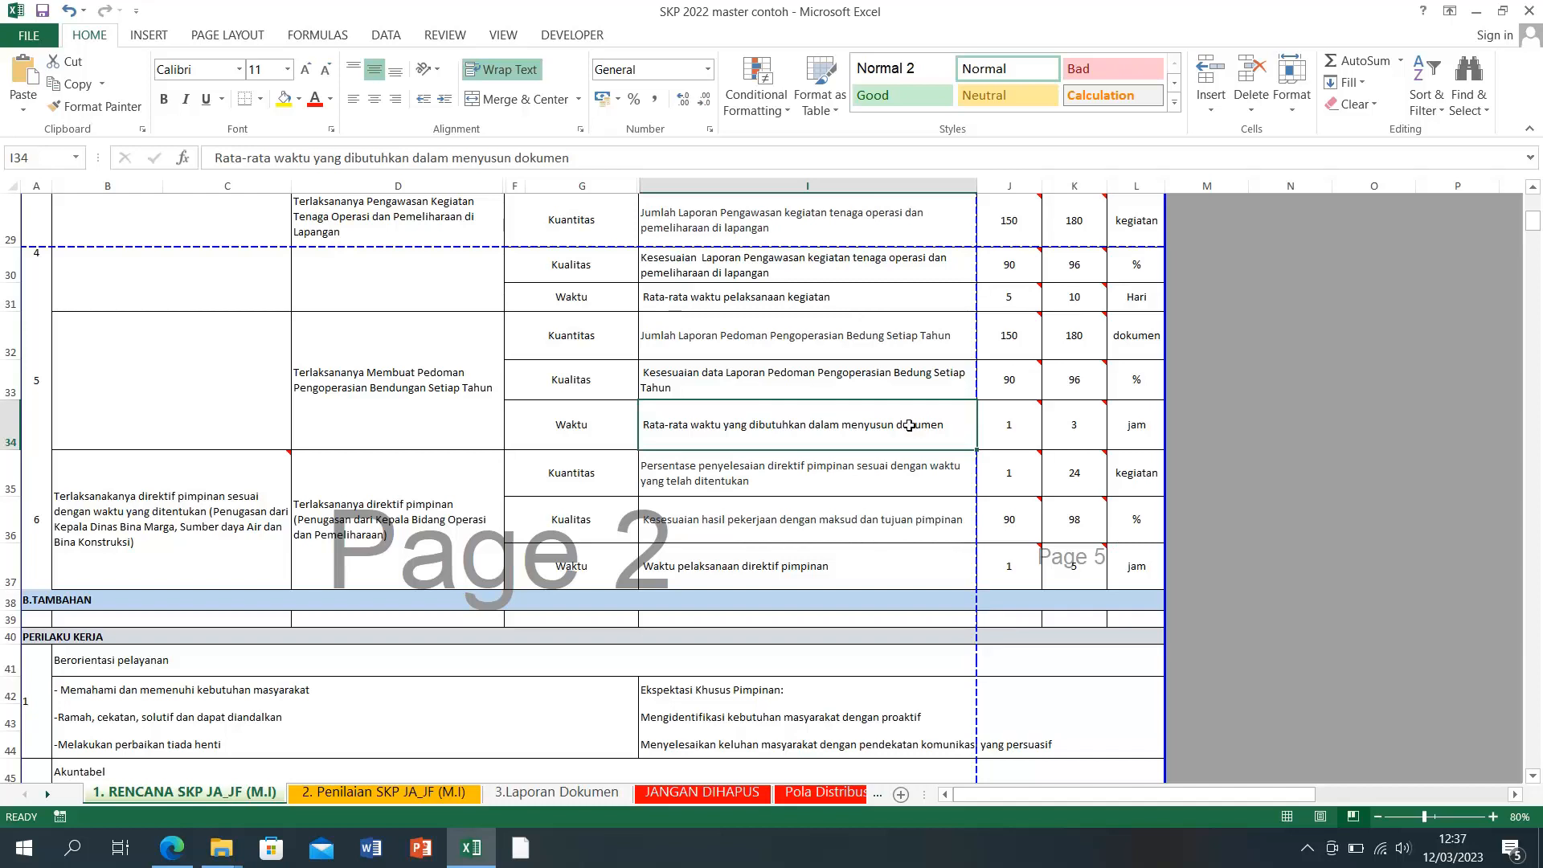
click(922, 474)
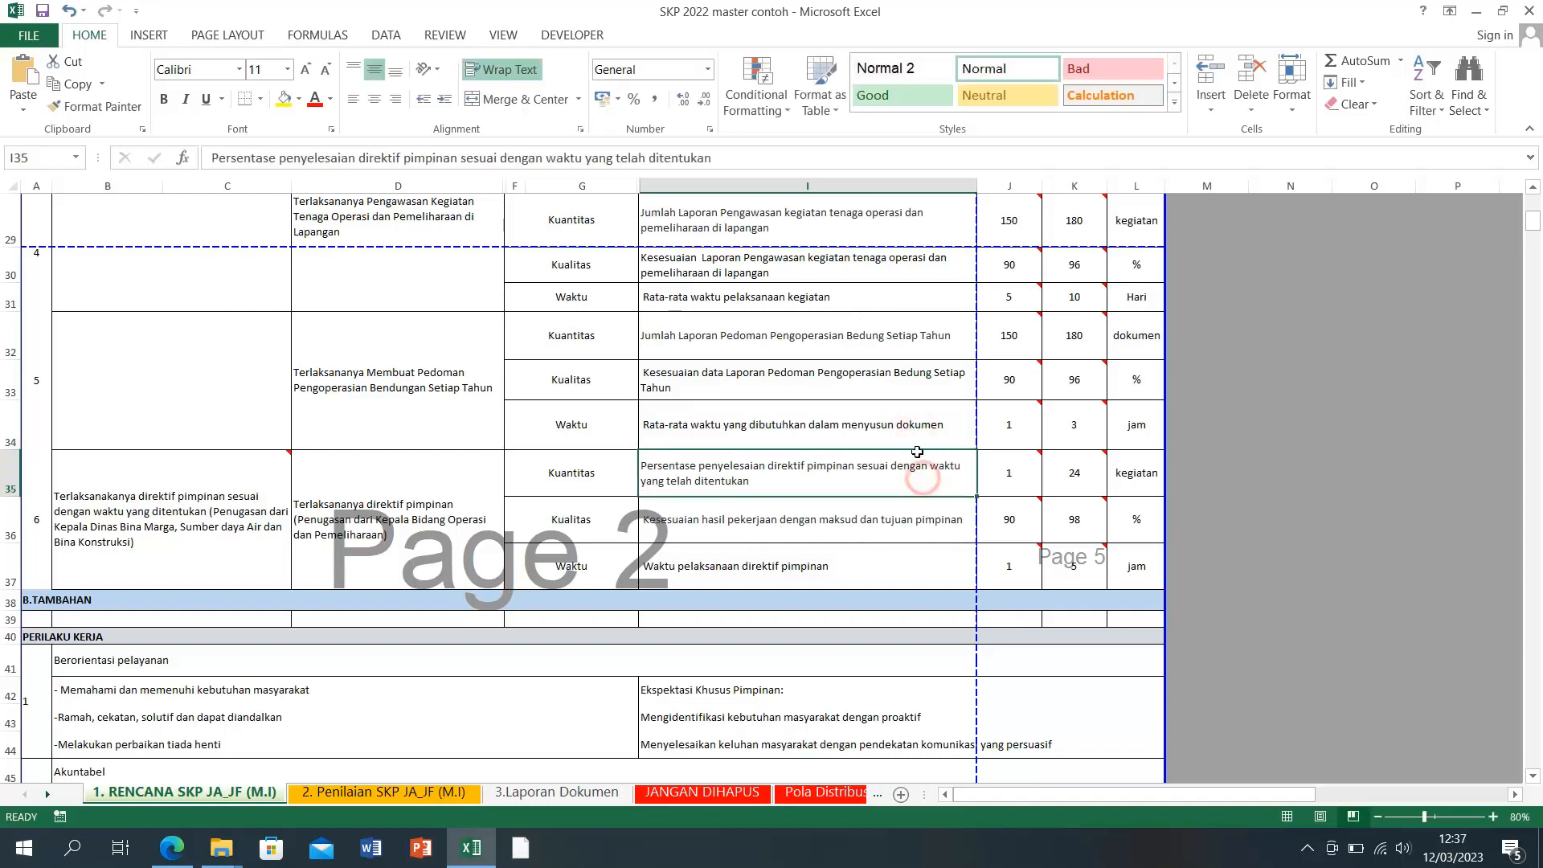
double_click(917, 423)
double_click(917, 423)
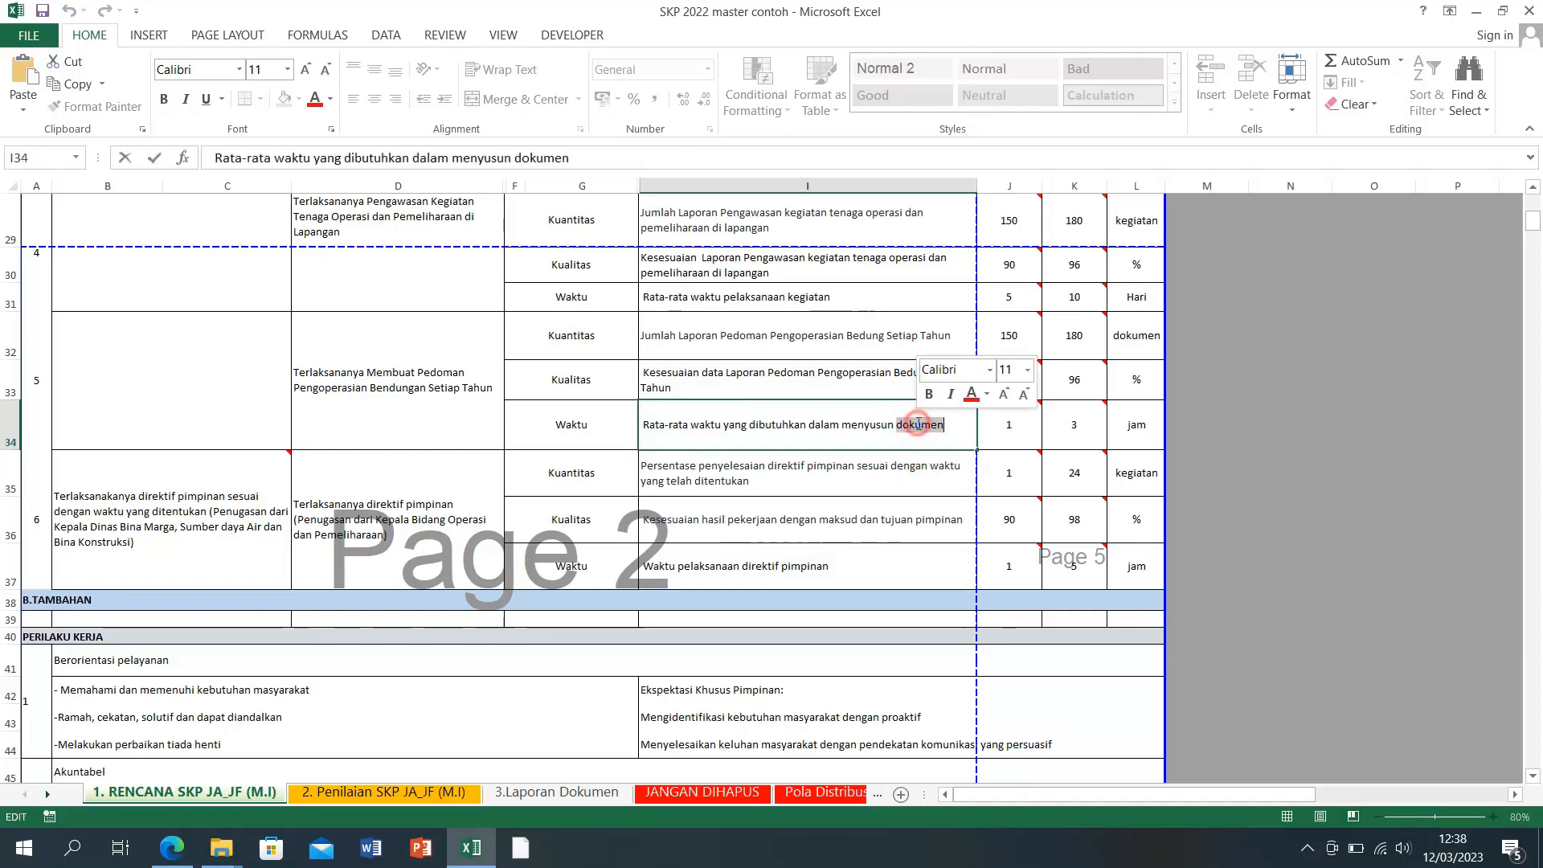
text(lapora)
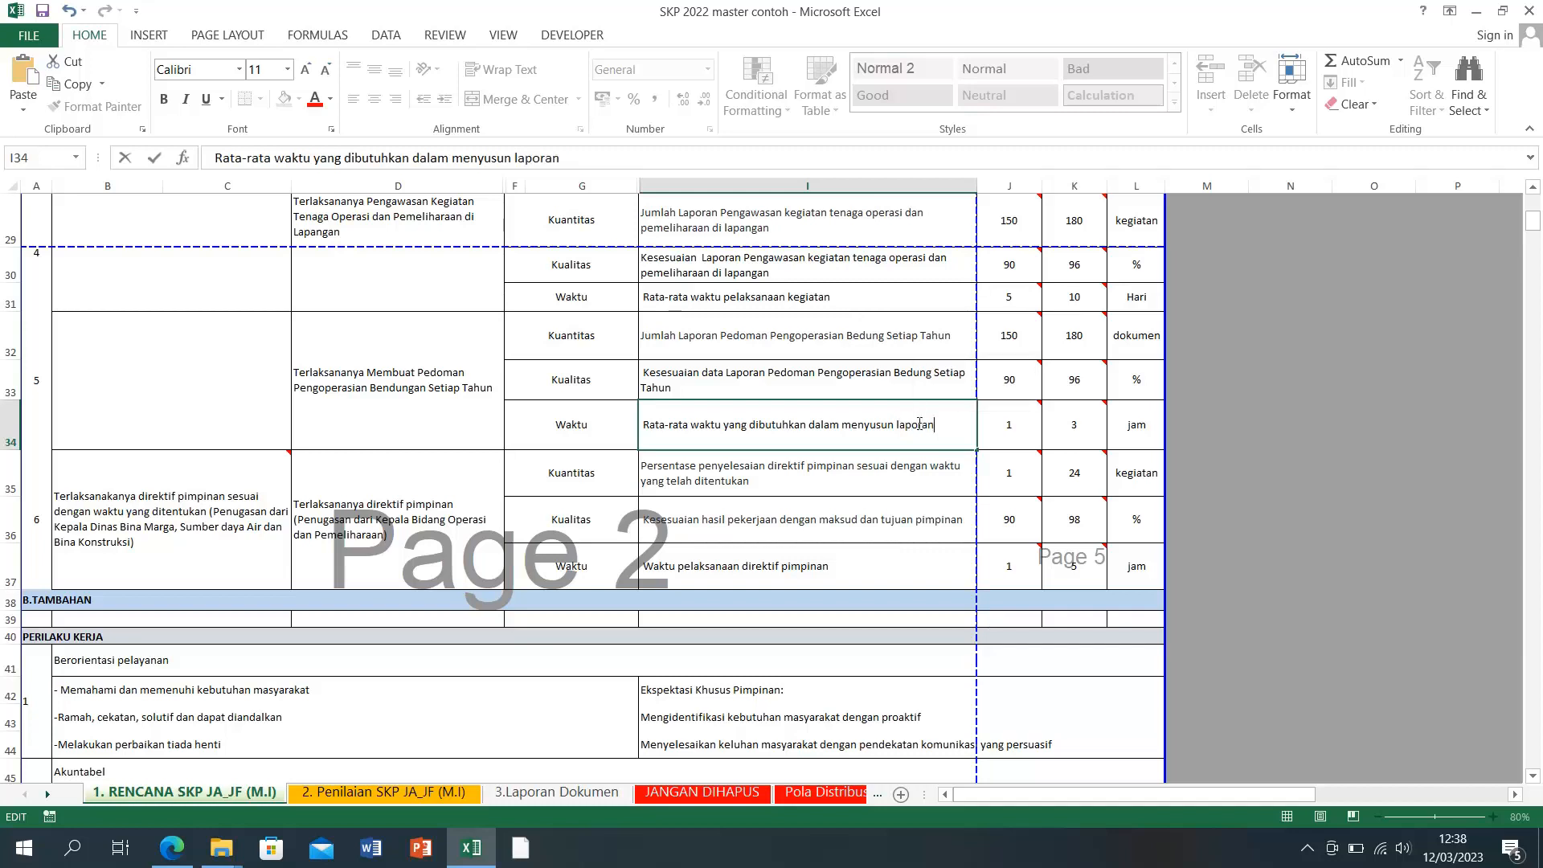
key(Return)
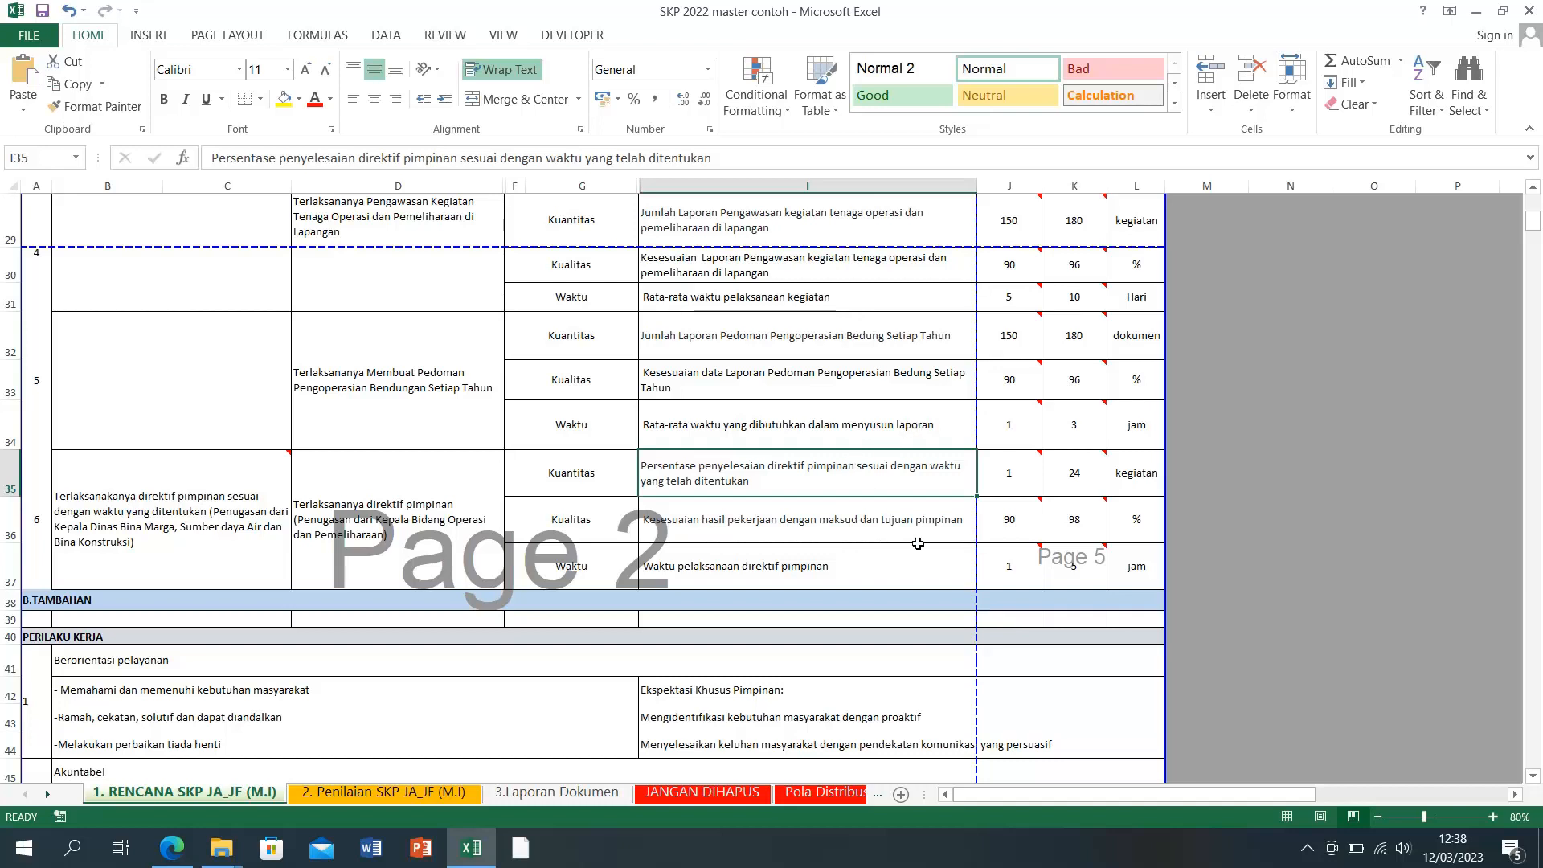
click(1213, 566)
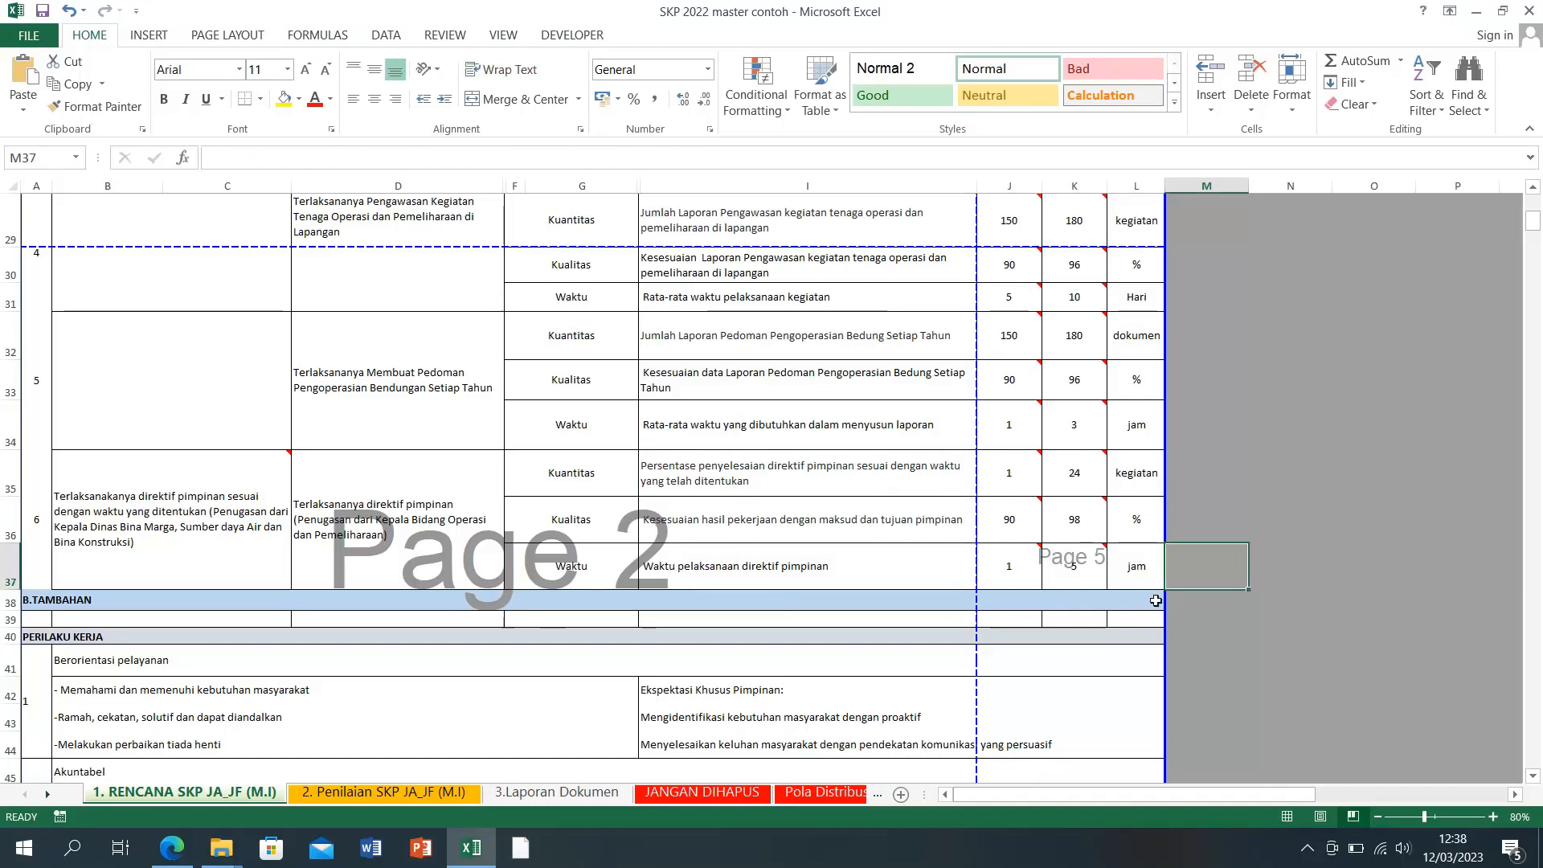
Step: Save the workbook in SKP 2022 (BIDANG OP) as SKP 2022 with the employee's name in brackets
click(42, 46)
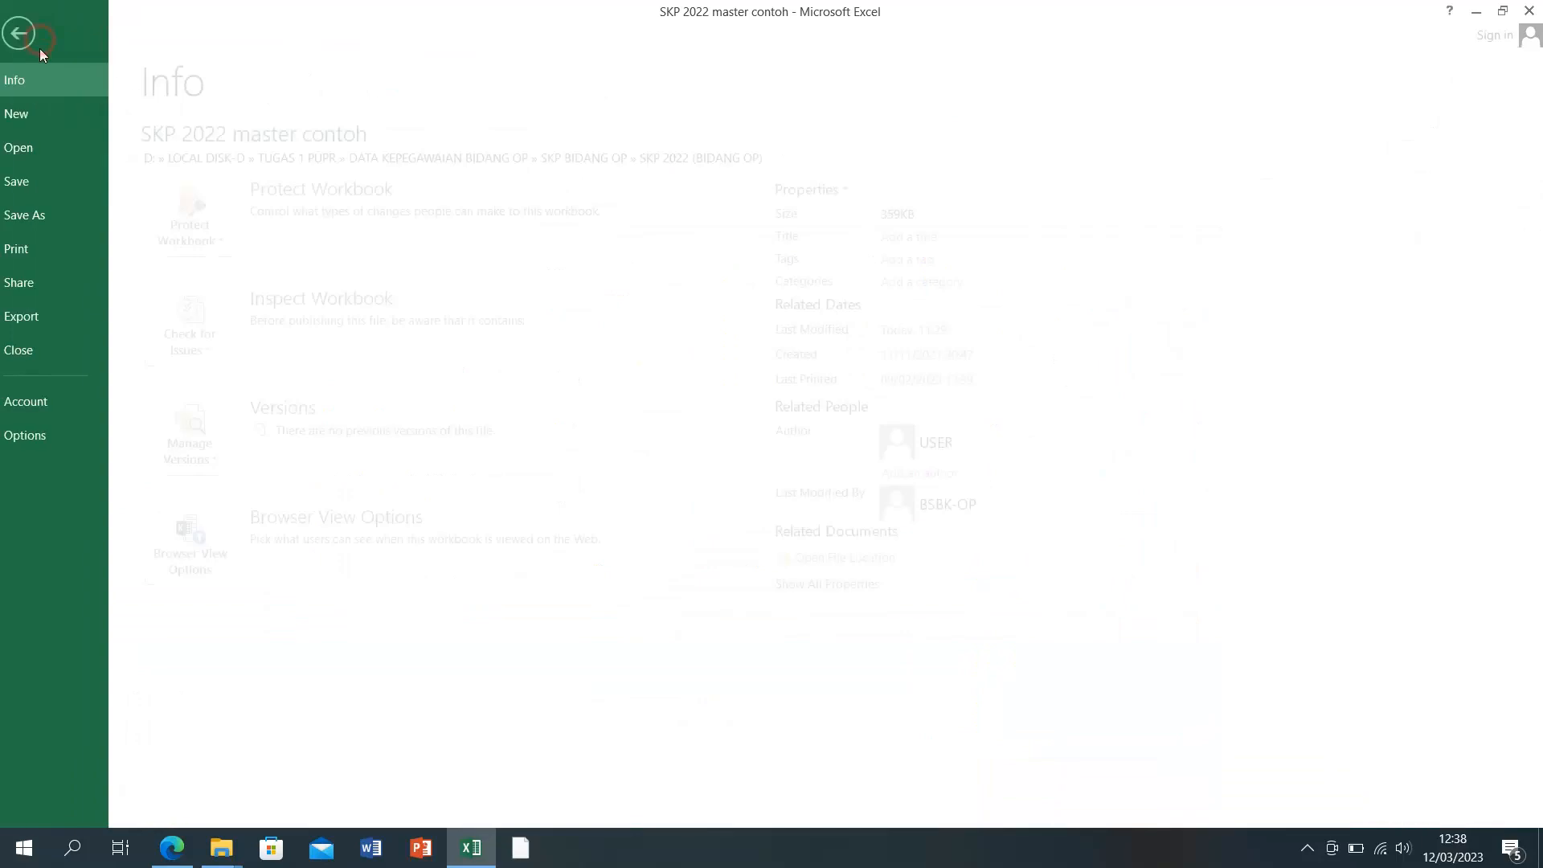
click(48, 221)
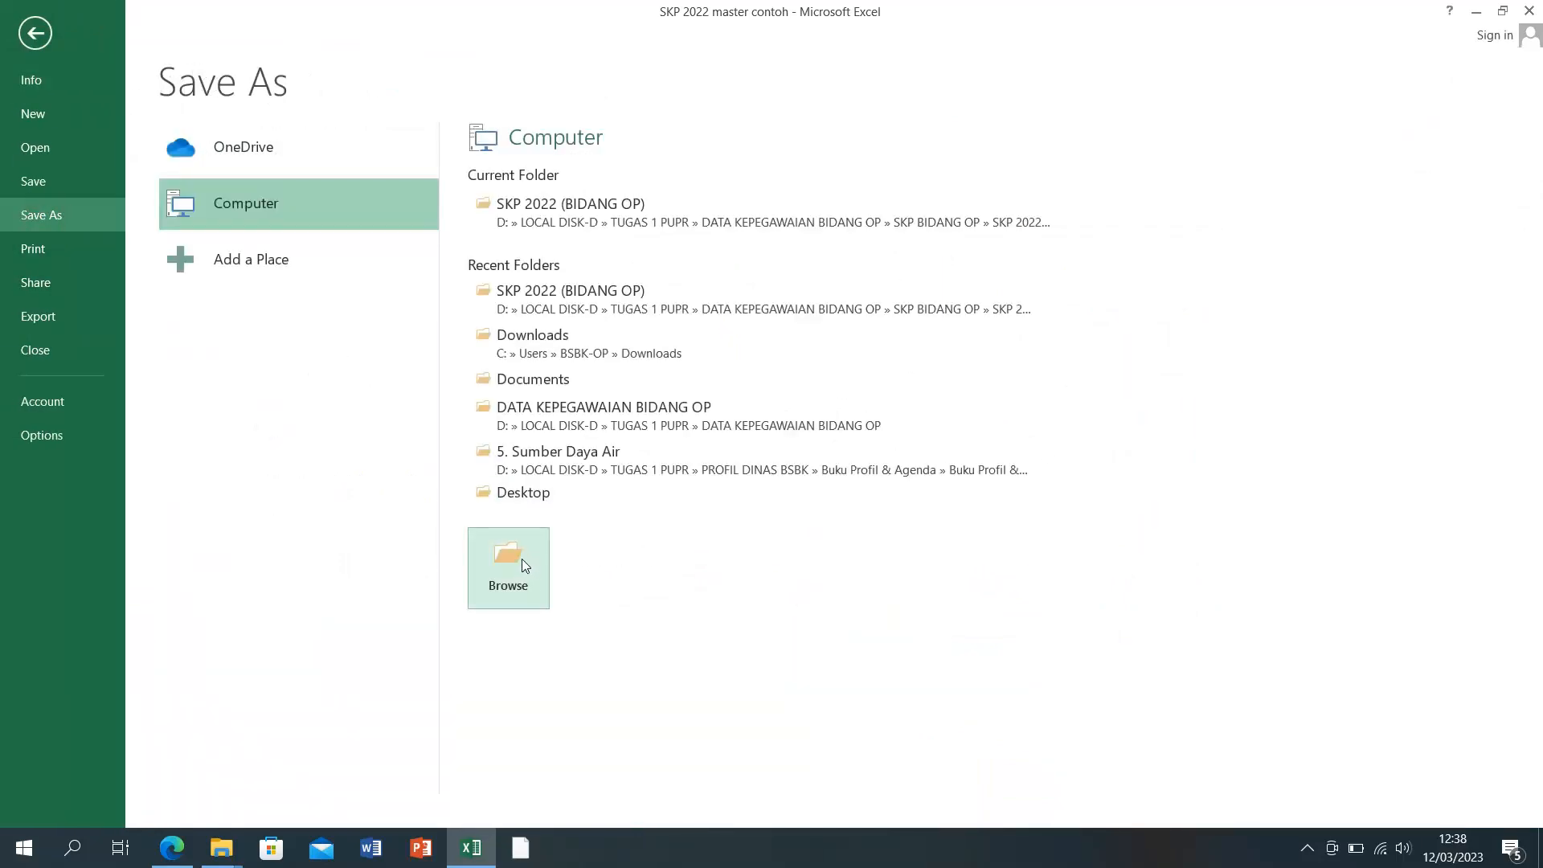
click(497, 560)
click(303, 339)
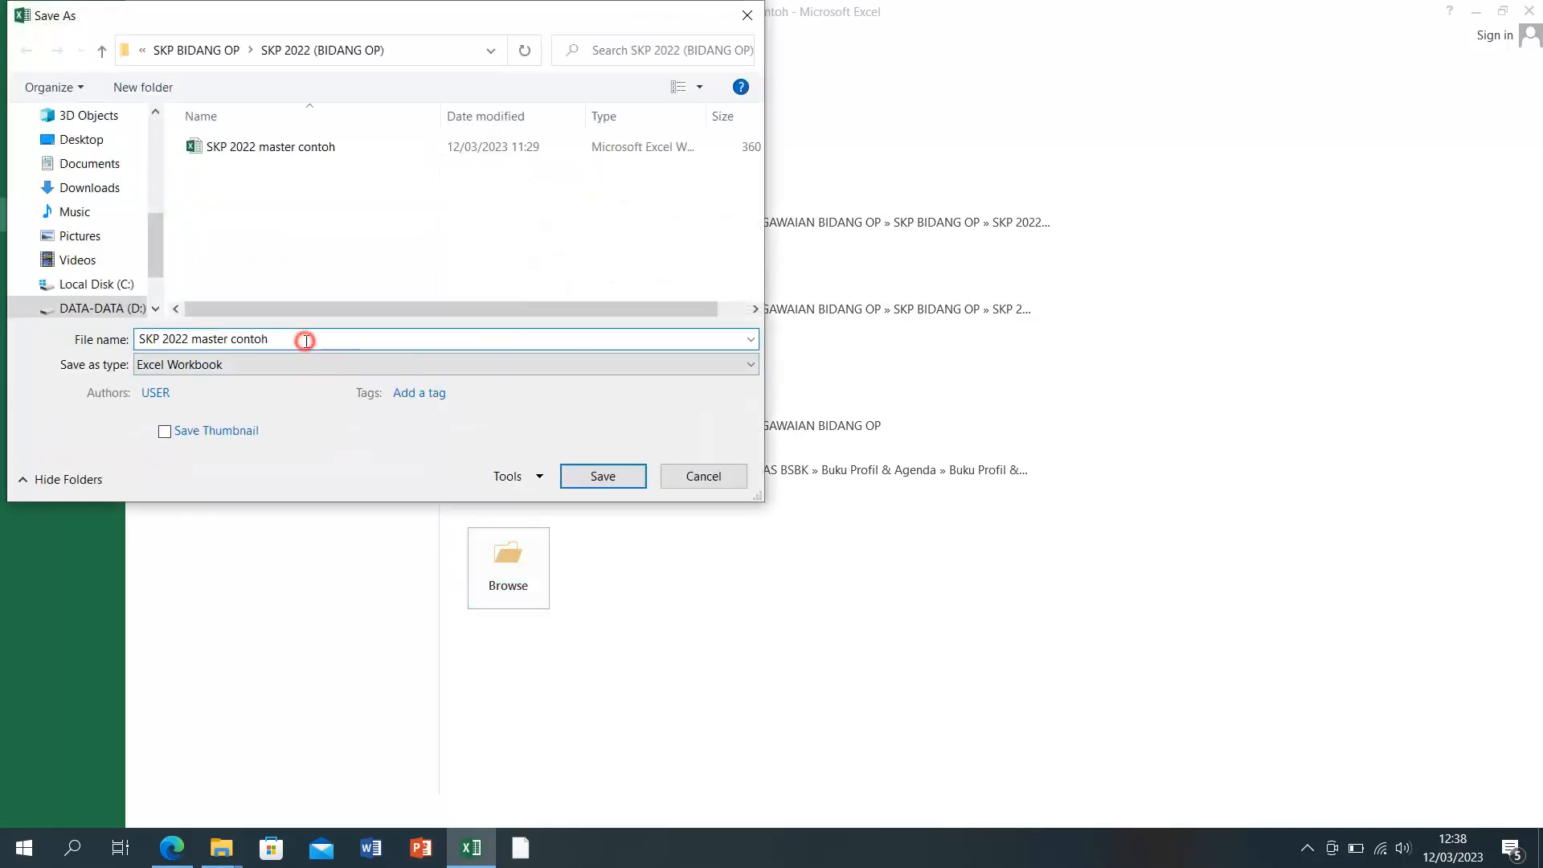
click(303, 339)
click(303, 339)
drag(191, 338, 288, 340)
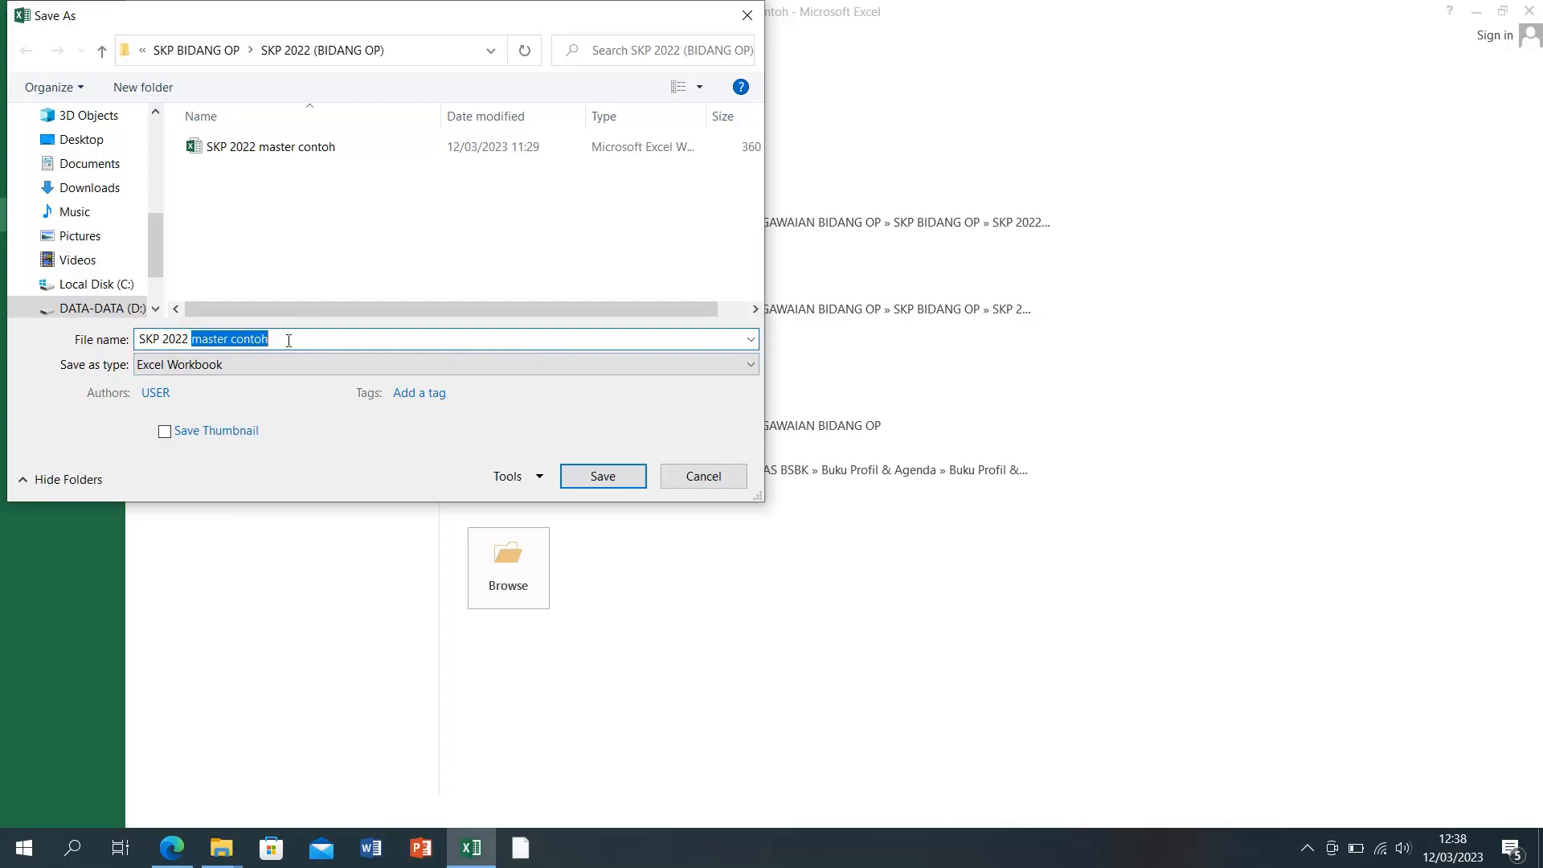
text((M-TAUFIQ)
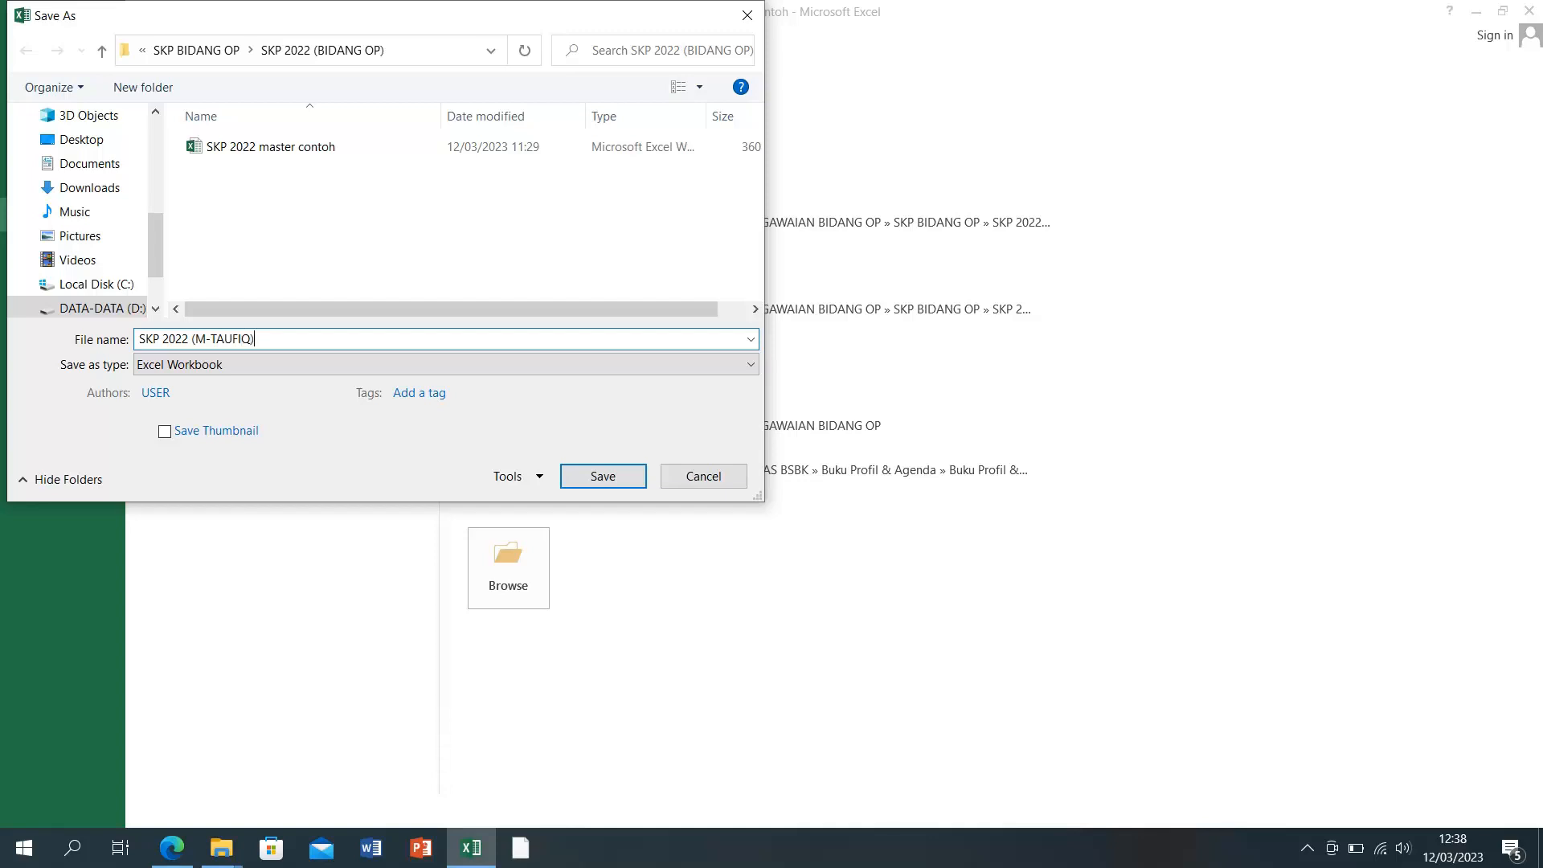
key(Return)
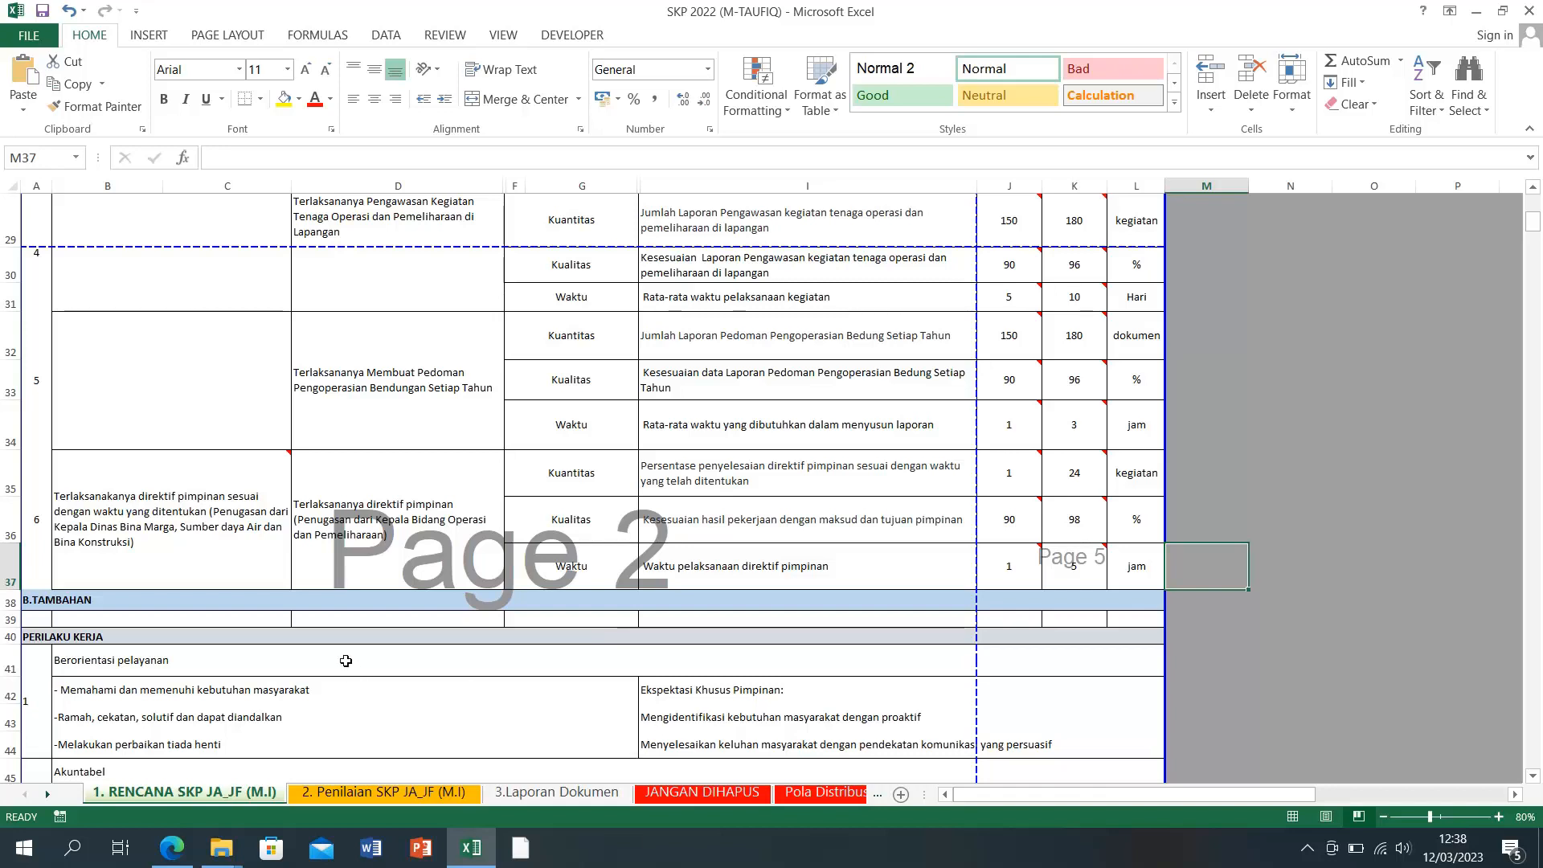
scroll(346, 660, down, 3)
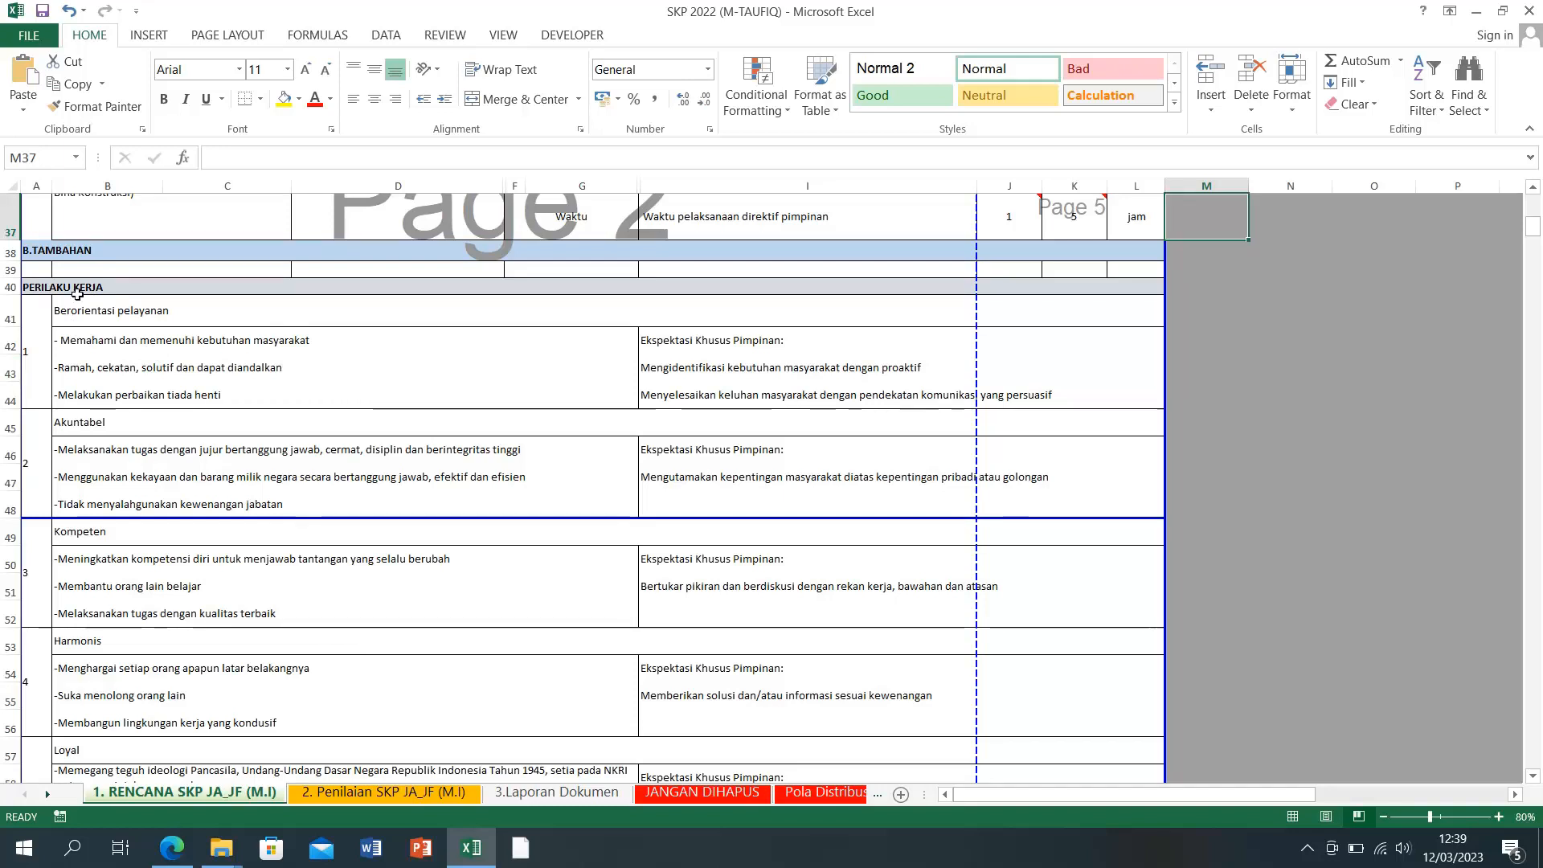
scroll(197, 402, up, 9)
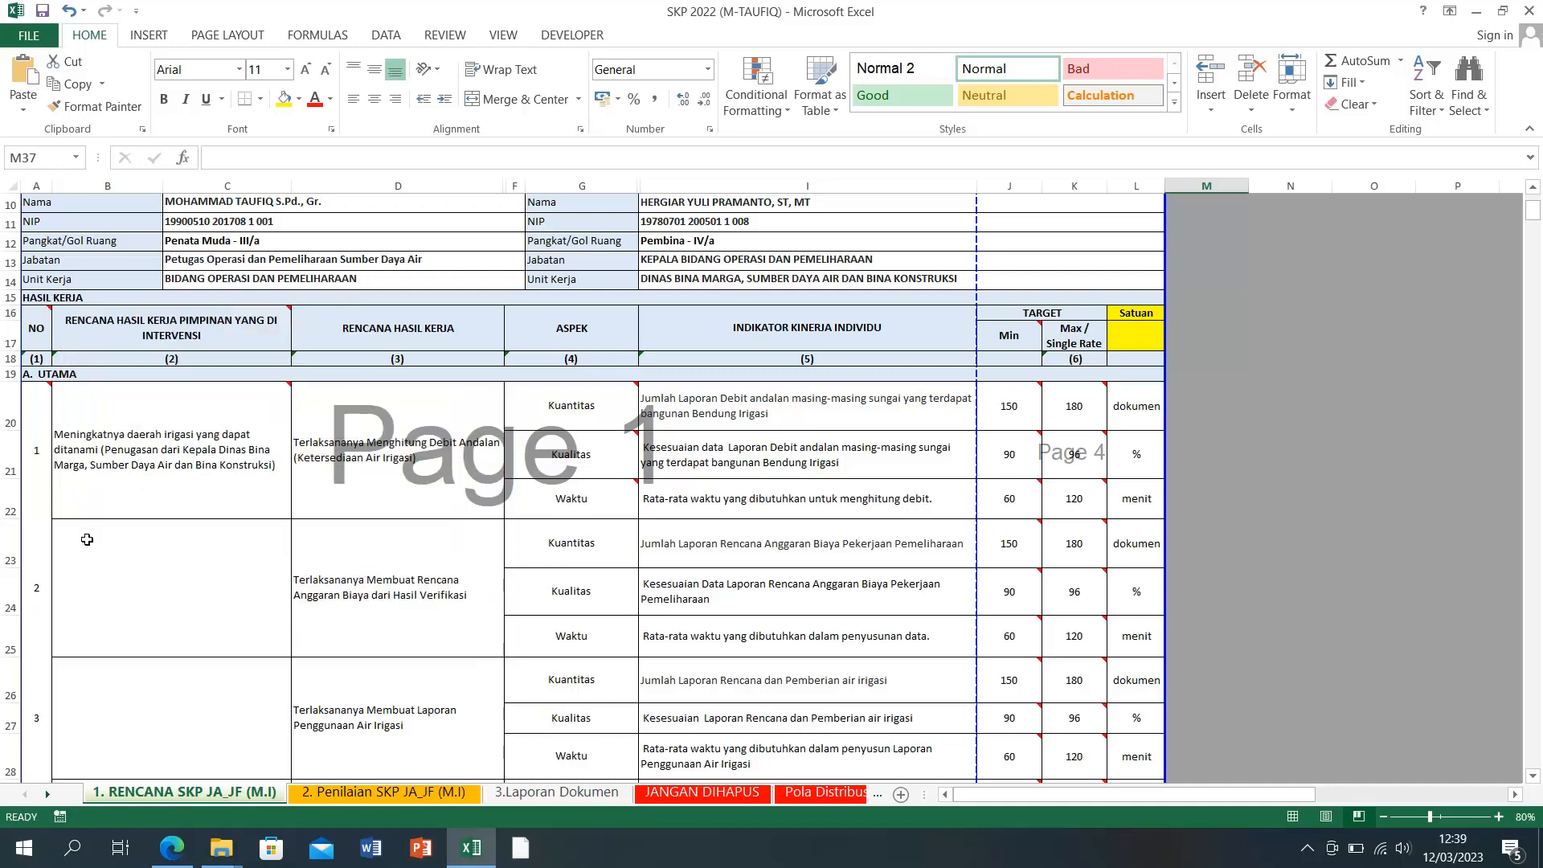
scroll(153, 568, down, 11)
scroll(152, 568, up, 2)
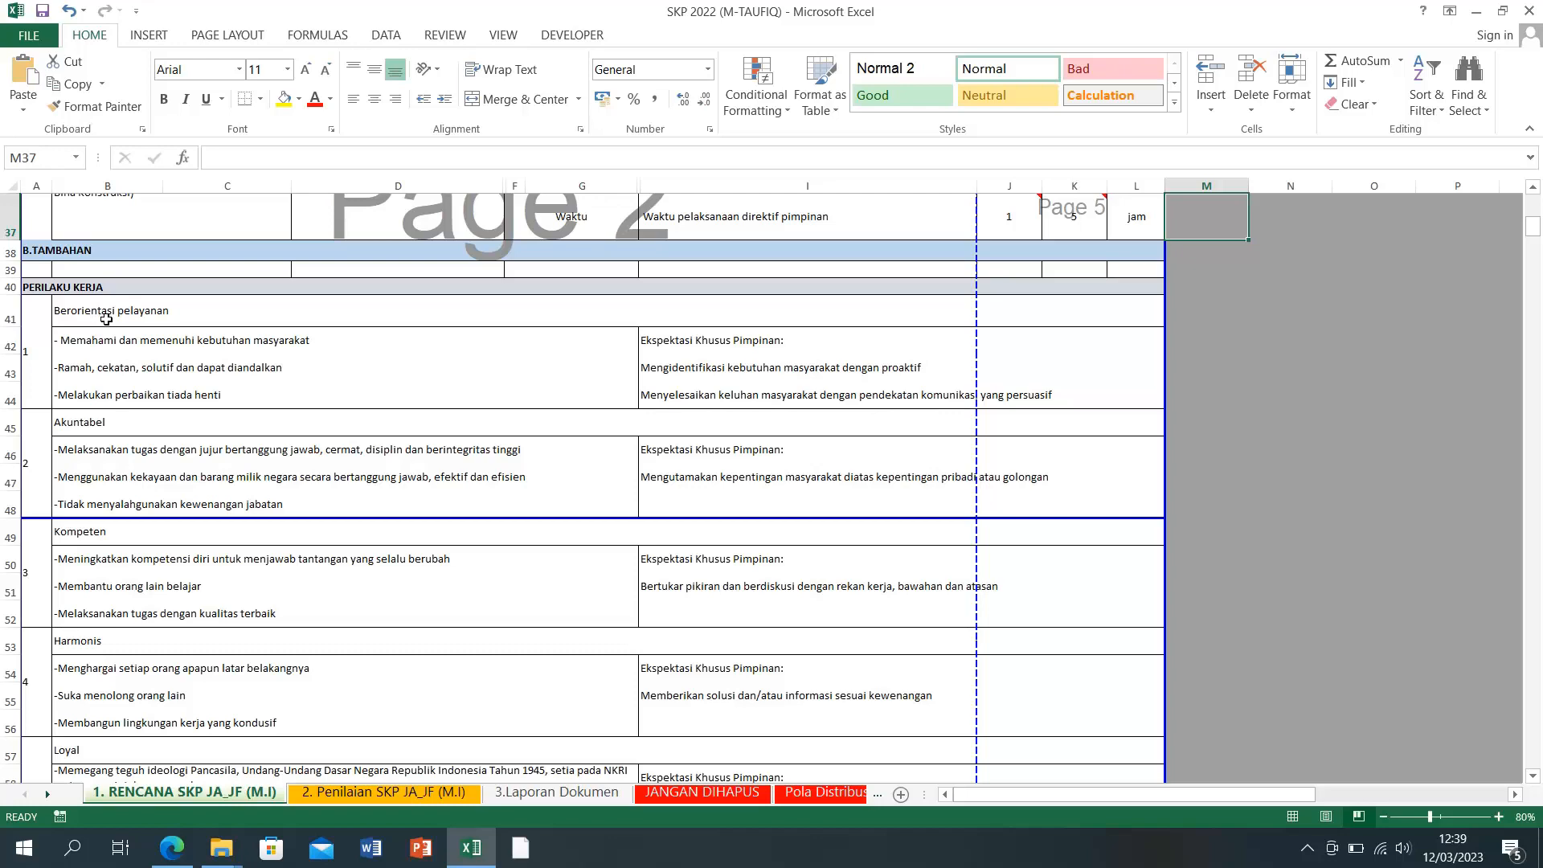
scroll(106, 319, down, 5)
scroll(106, 319, up, 4)
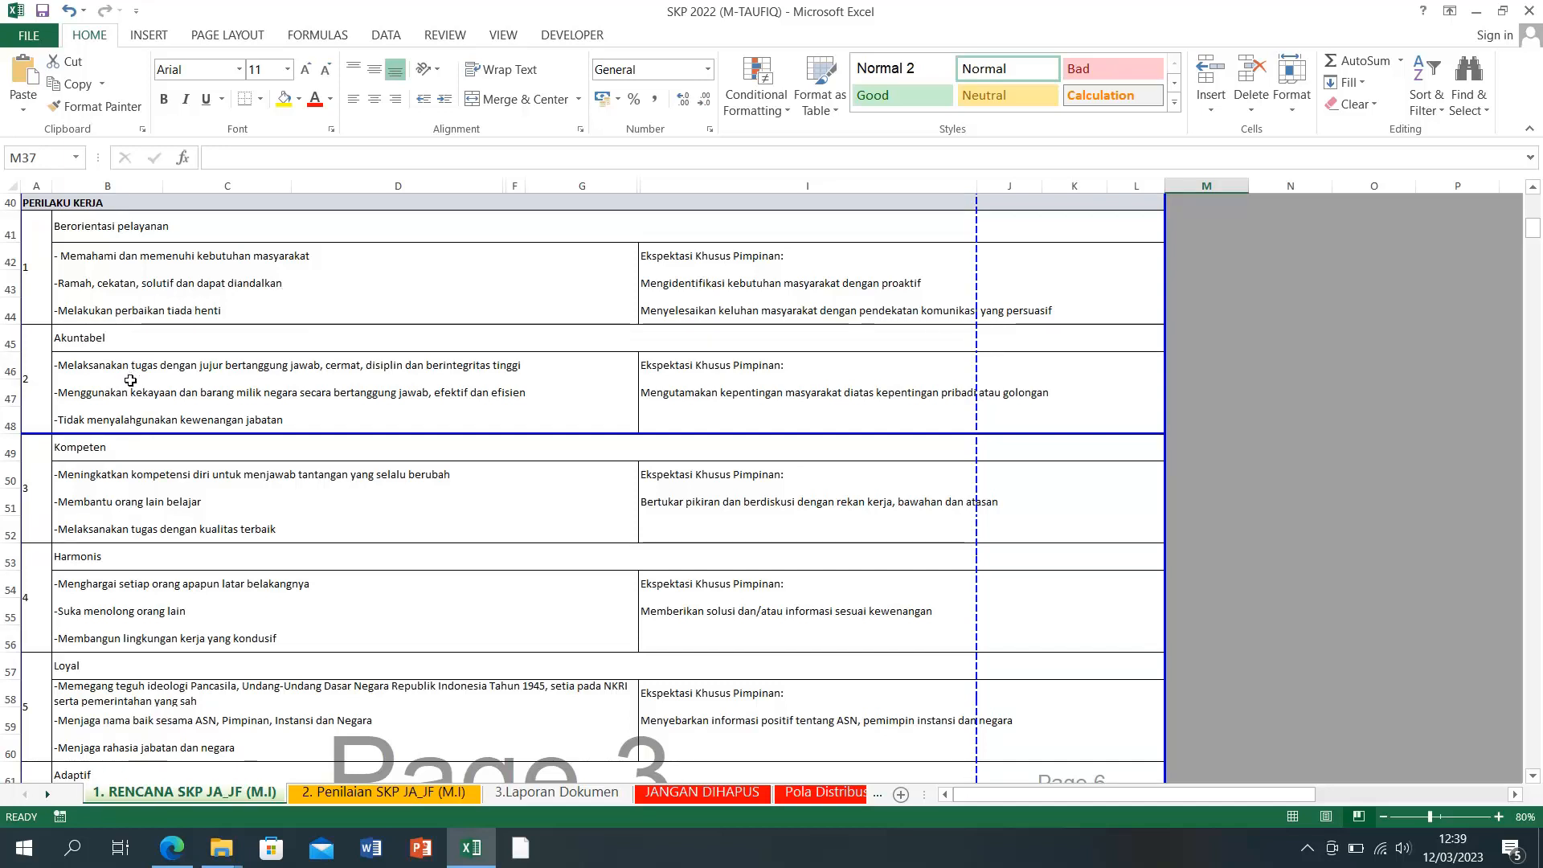
scroll(130, 380, down, 5)
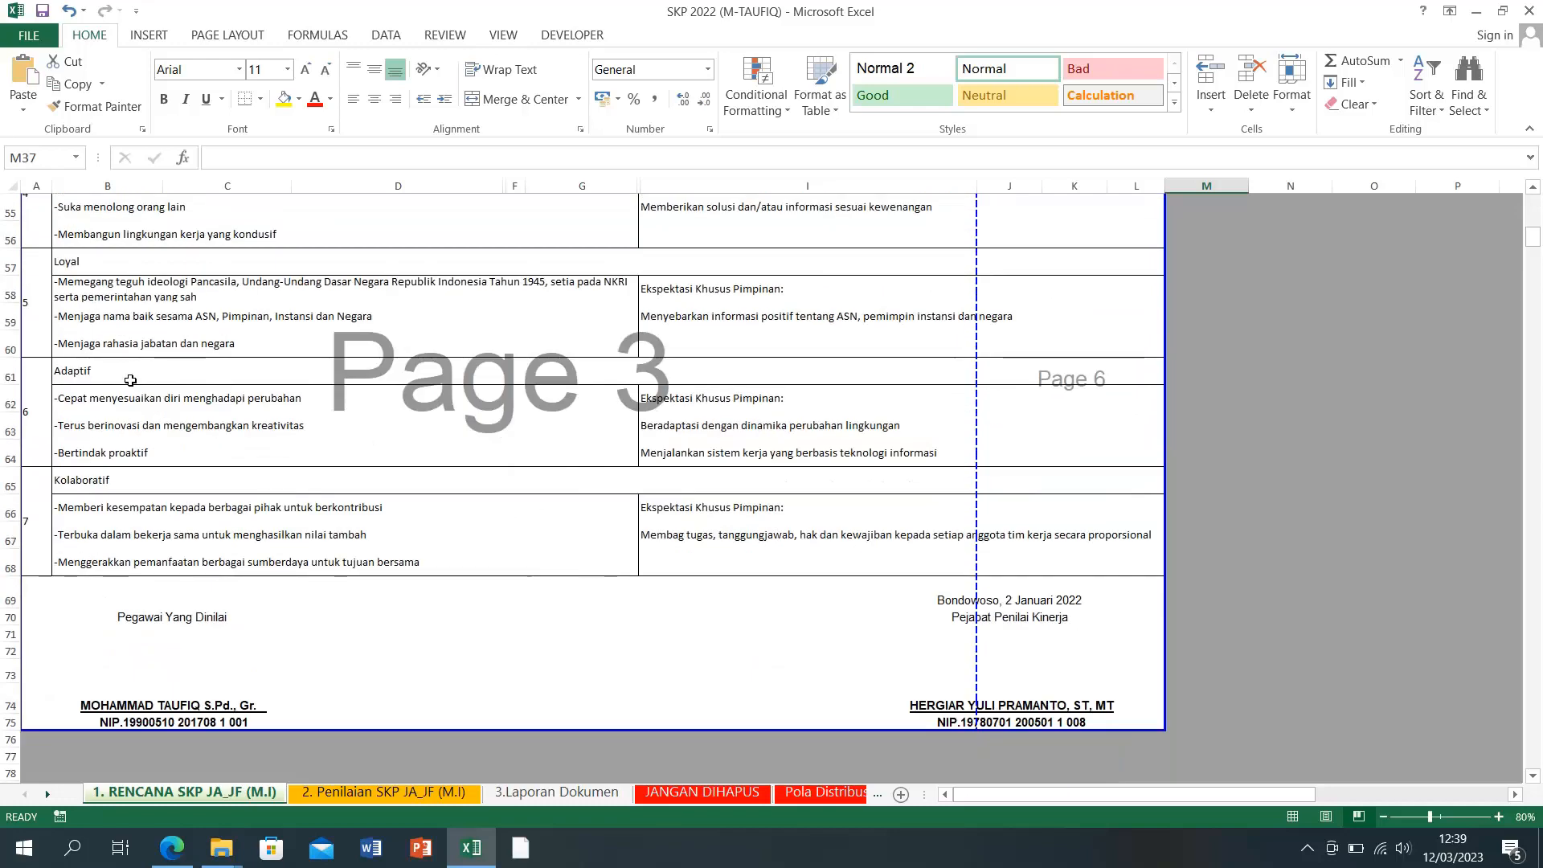
scroll(93, 546, up, 4)
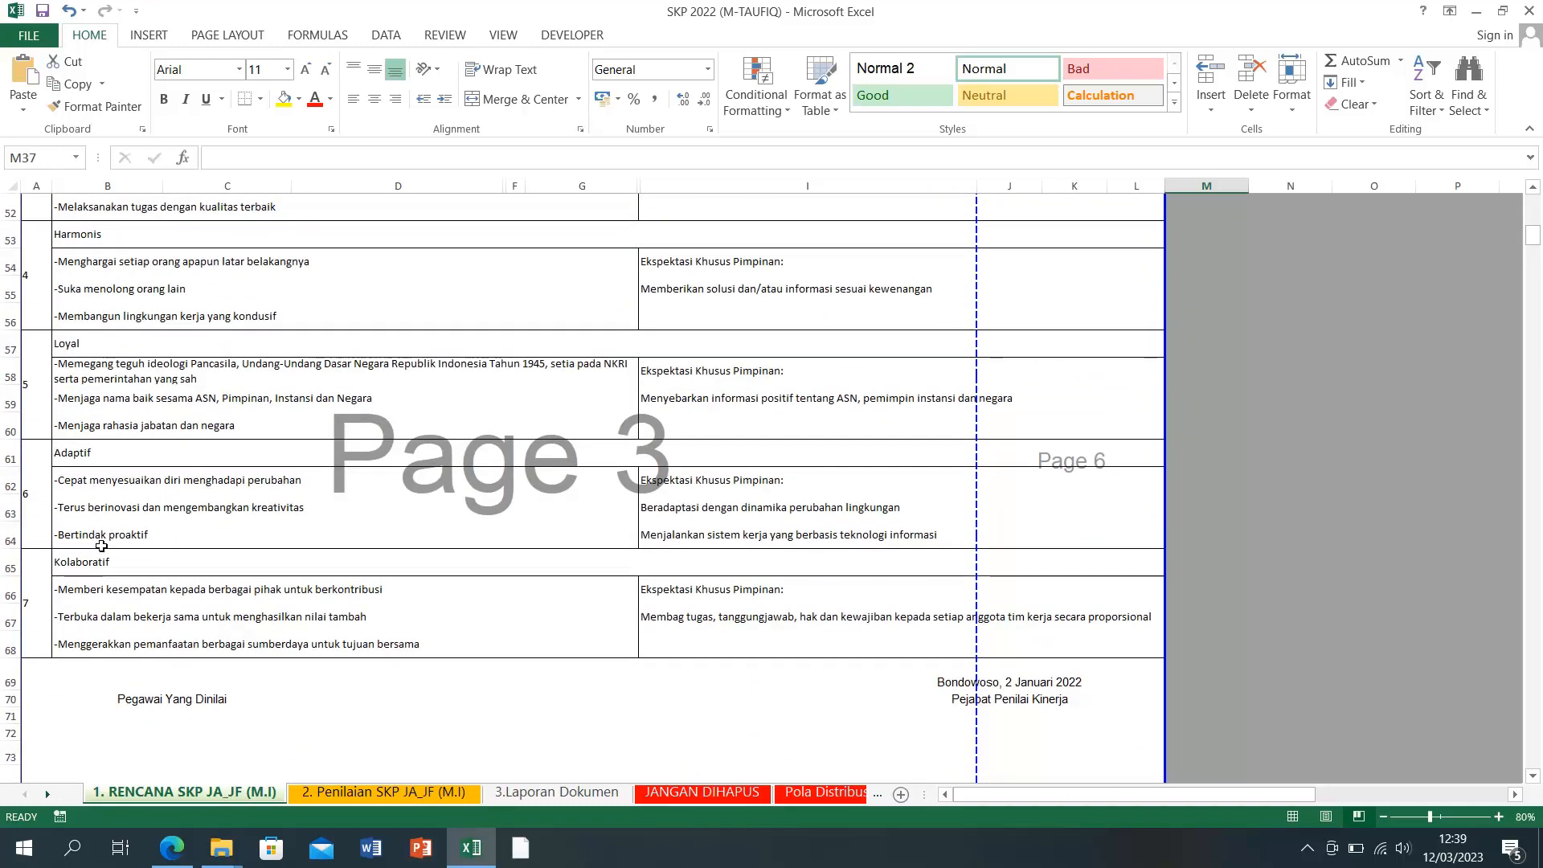
scroll(101, 546, up, 1)
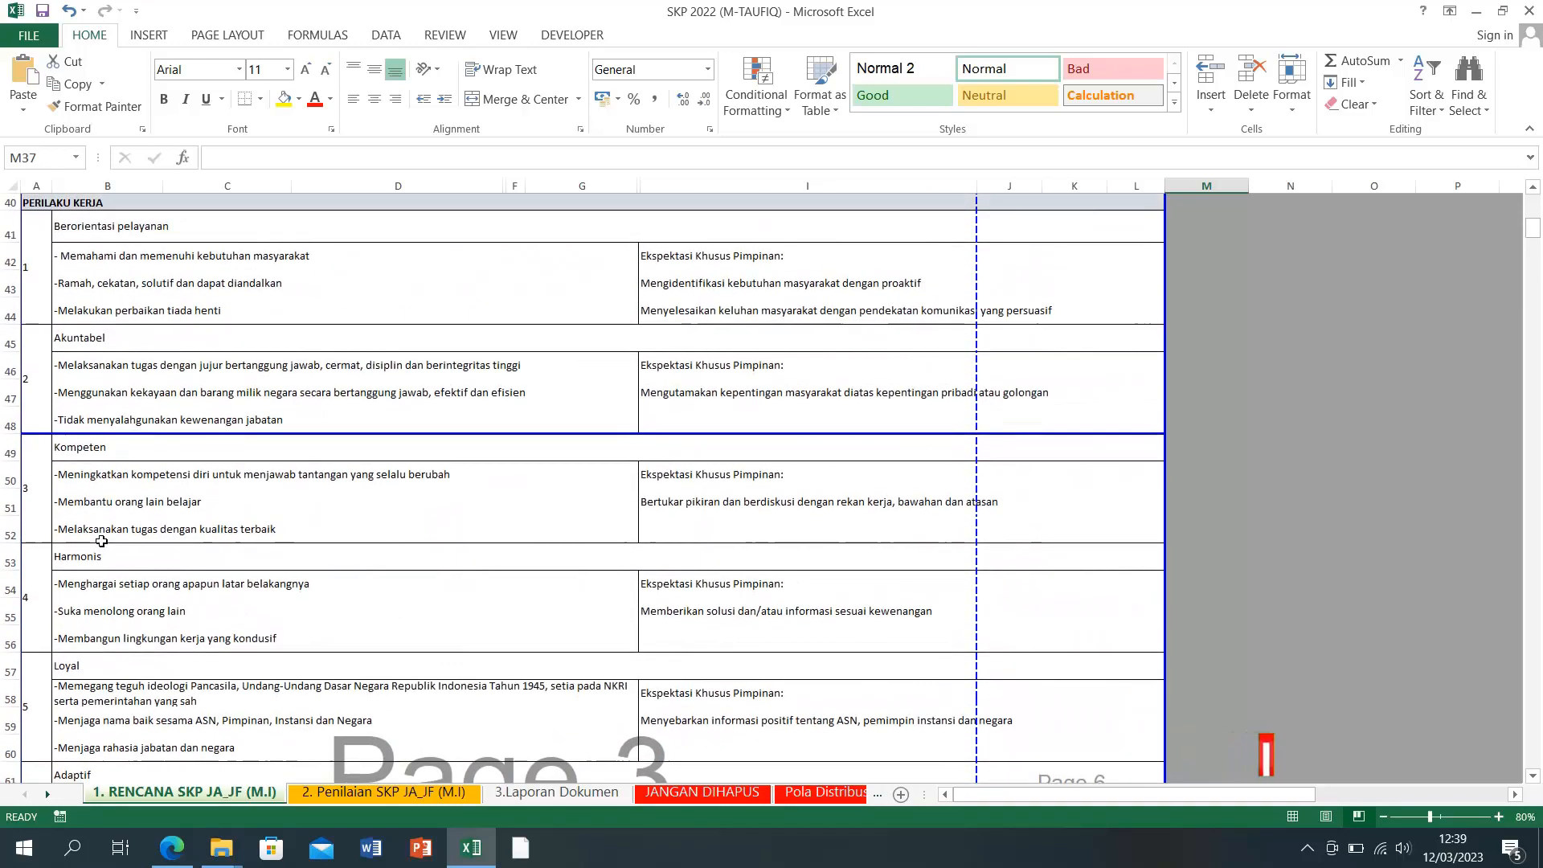
click(88, 604)
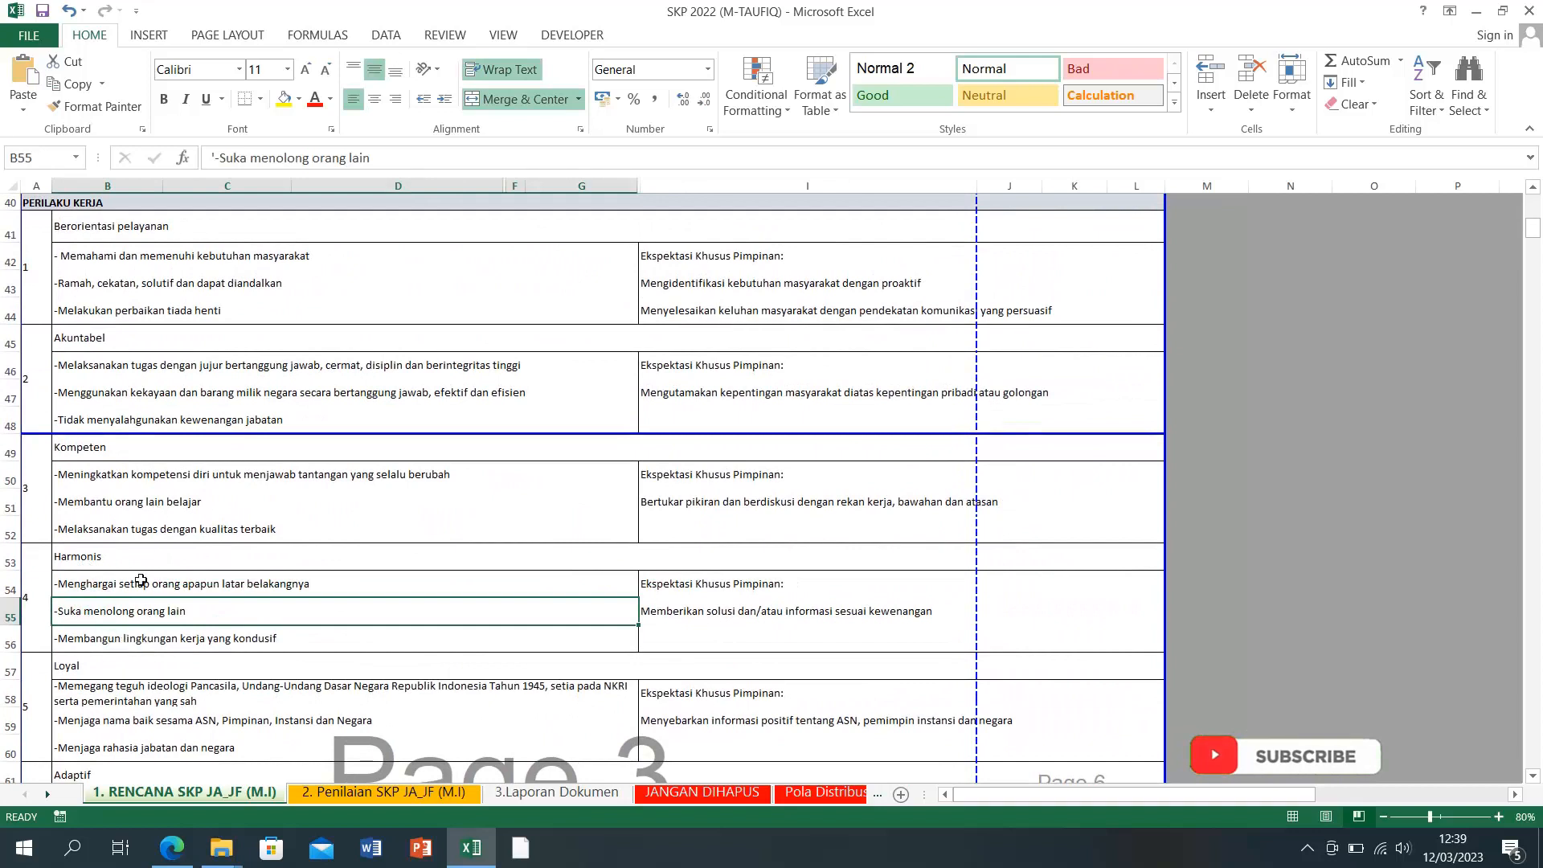
click(145, 582)
click(177, 611)
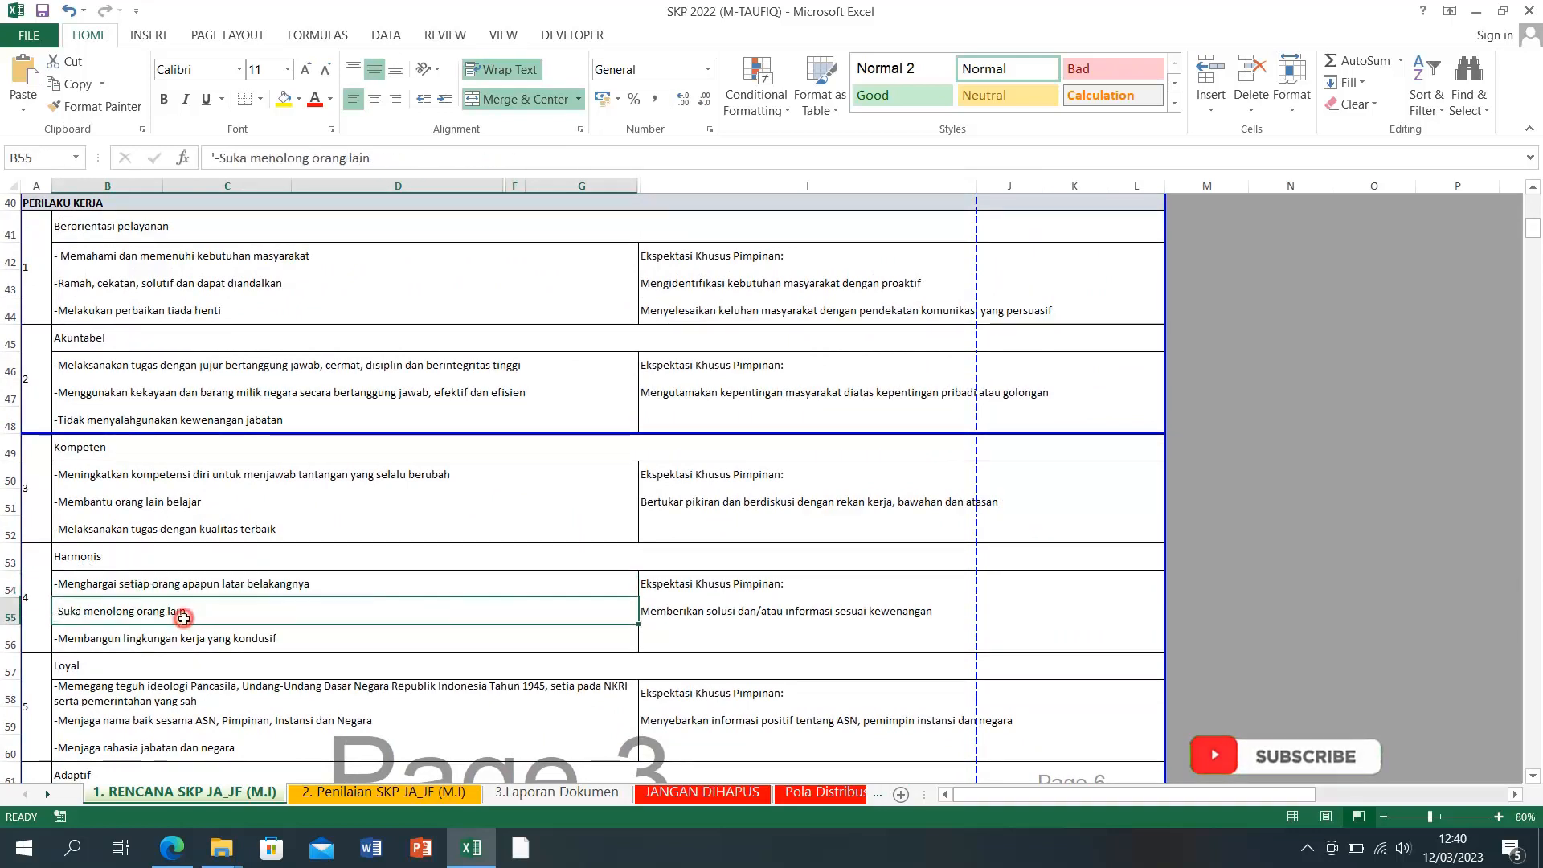
click(167, 640)
click(144, 557)
click(138, 455)
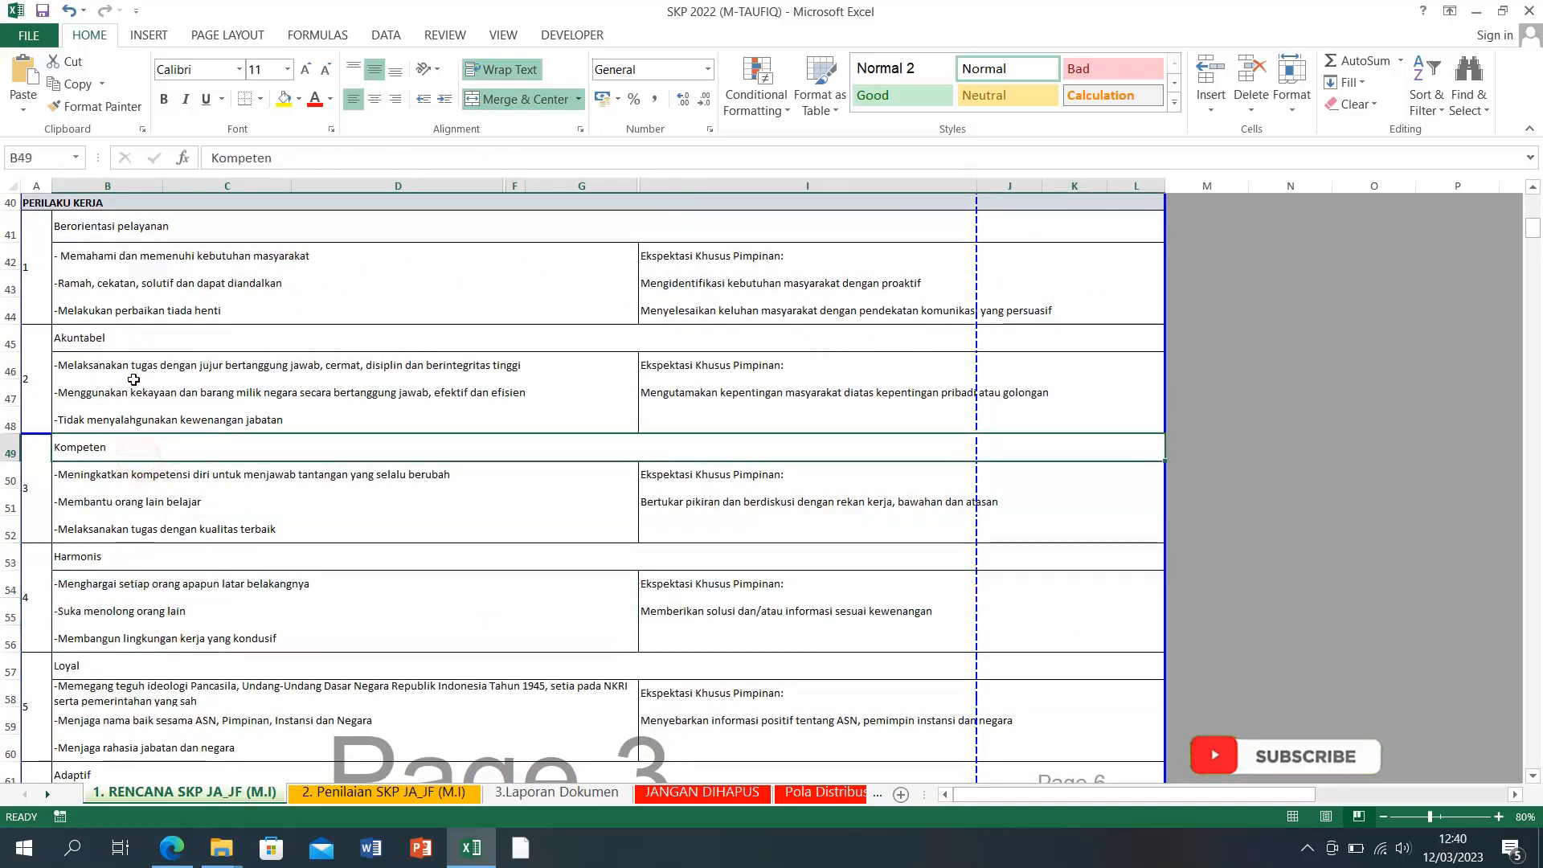
click(137, 392)
scroll(133, 416, up, 1)
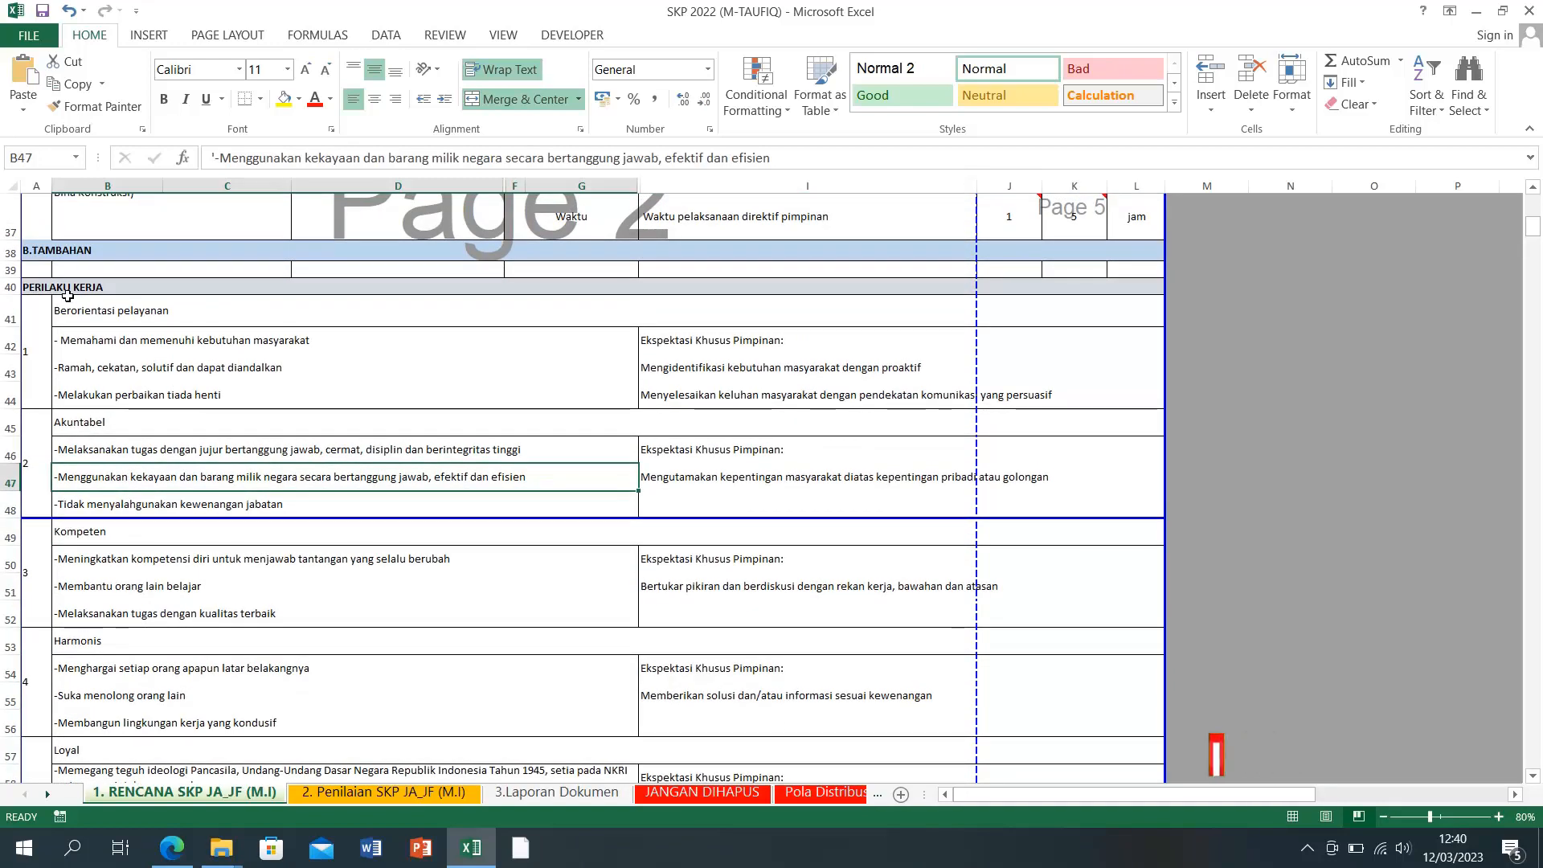
scroll(96, 354, up, 11)
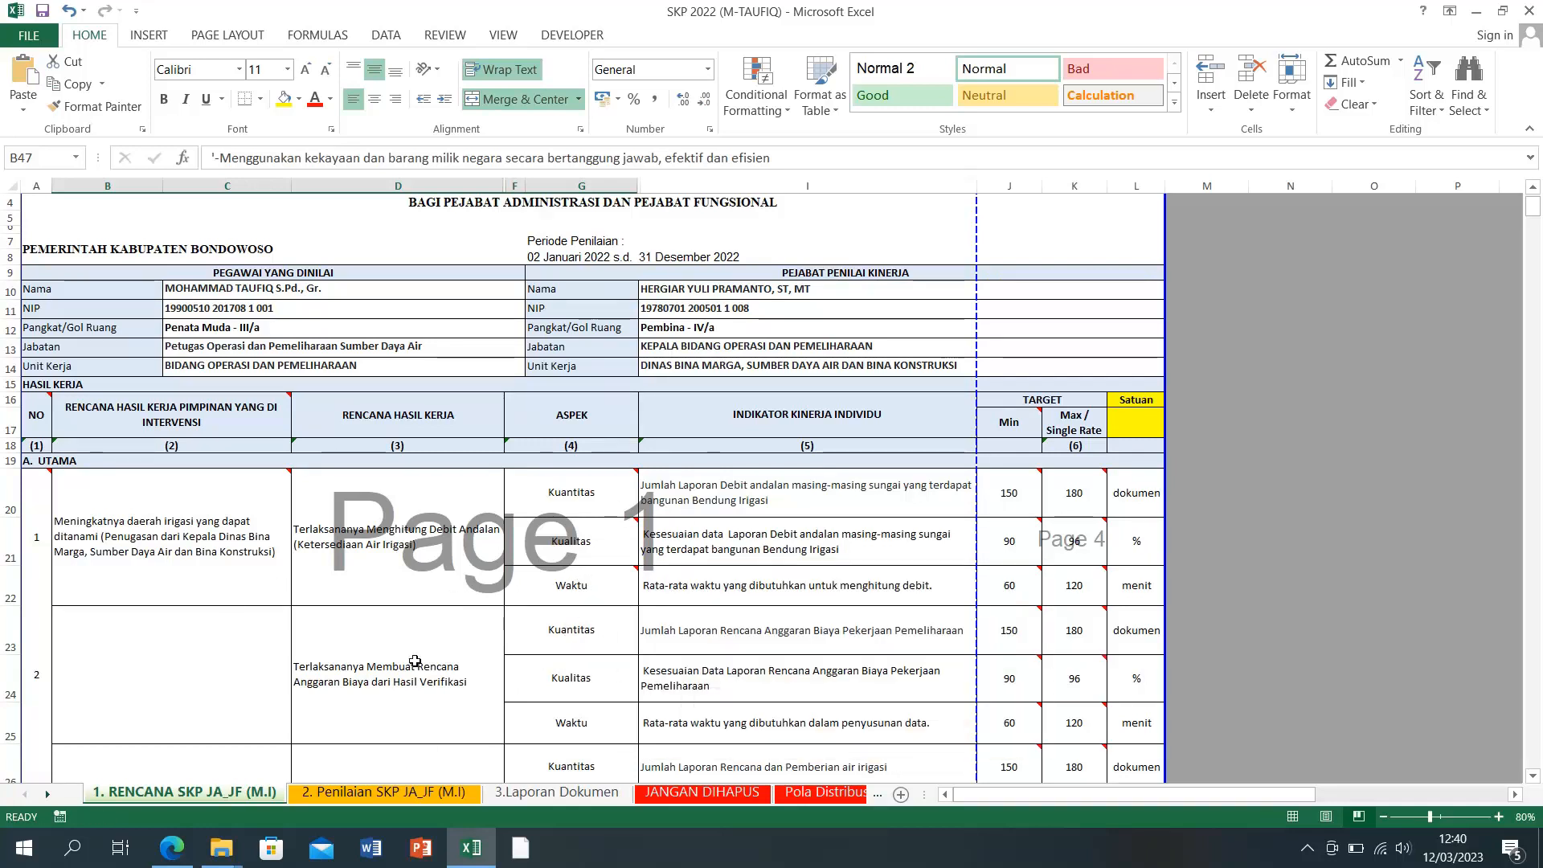
scroll(418, 658, down, 2)
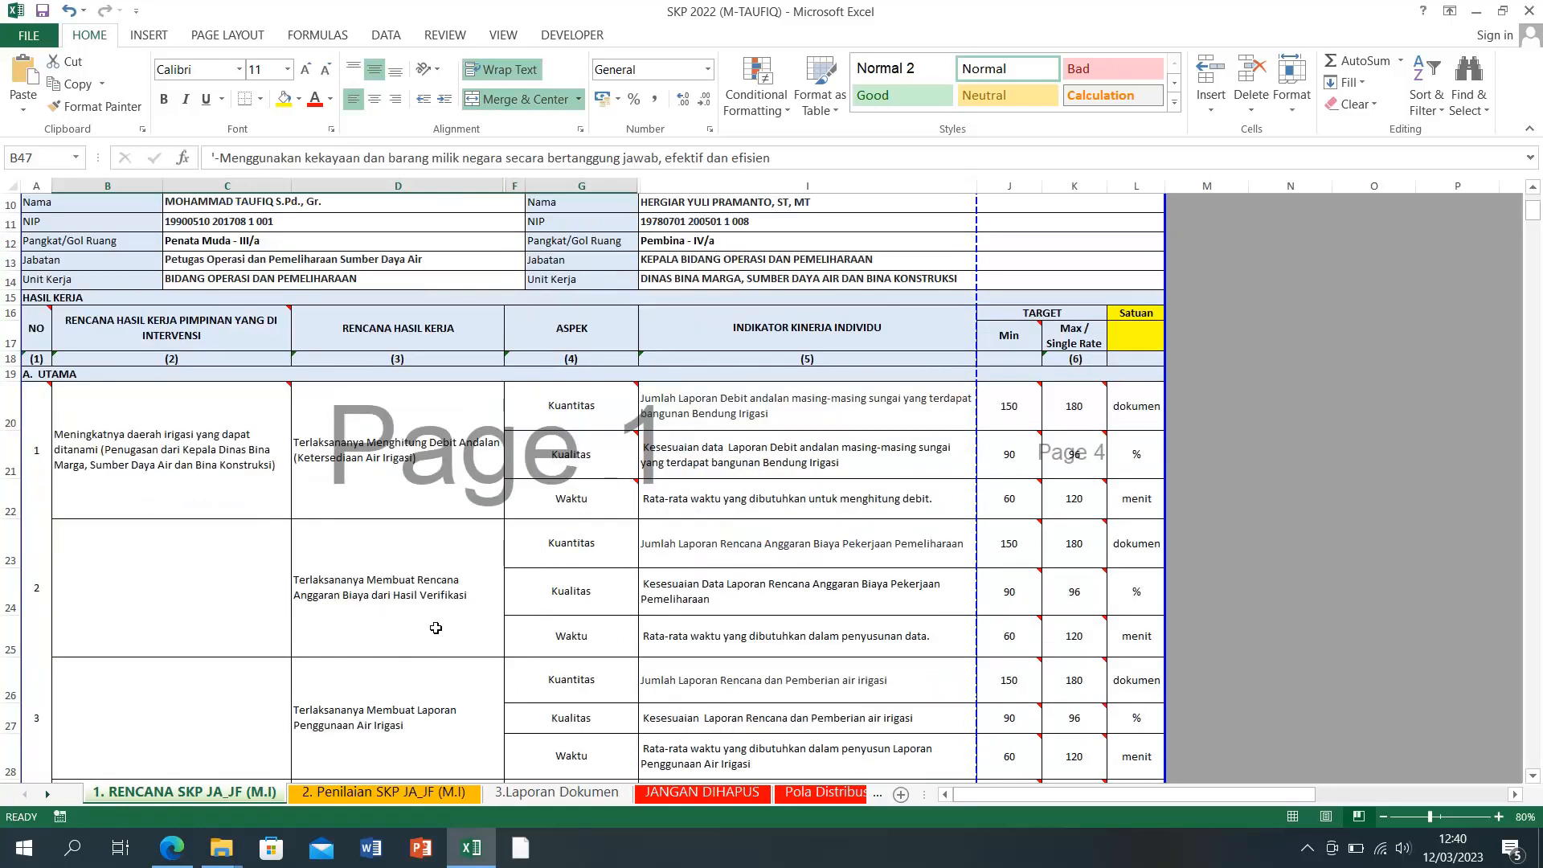
scroll(136, 599, down, 2)
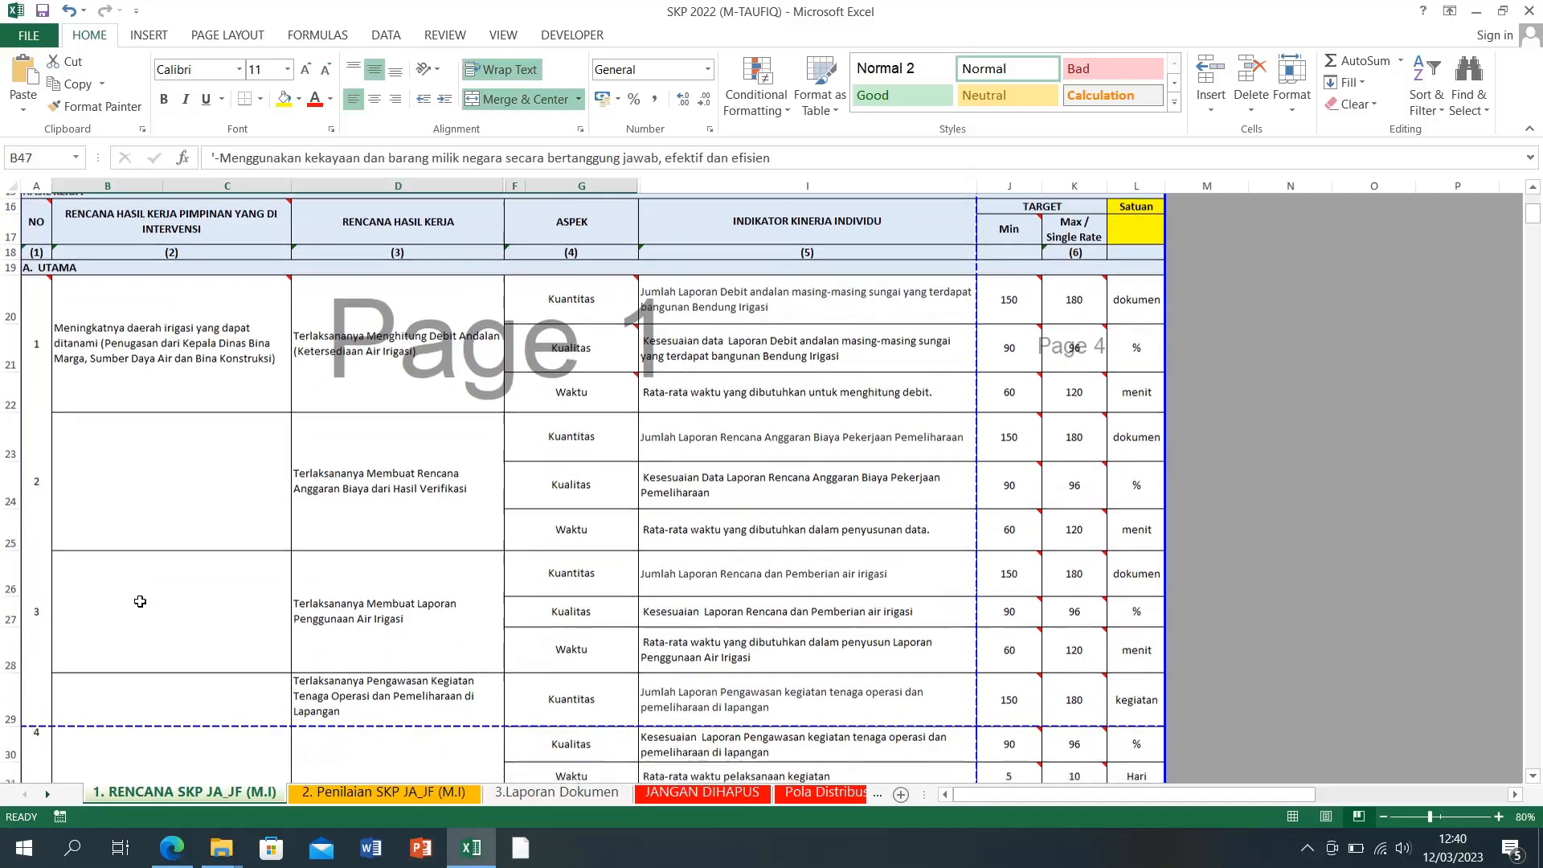
scroll(139, 601, down, 5)
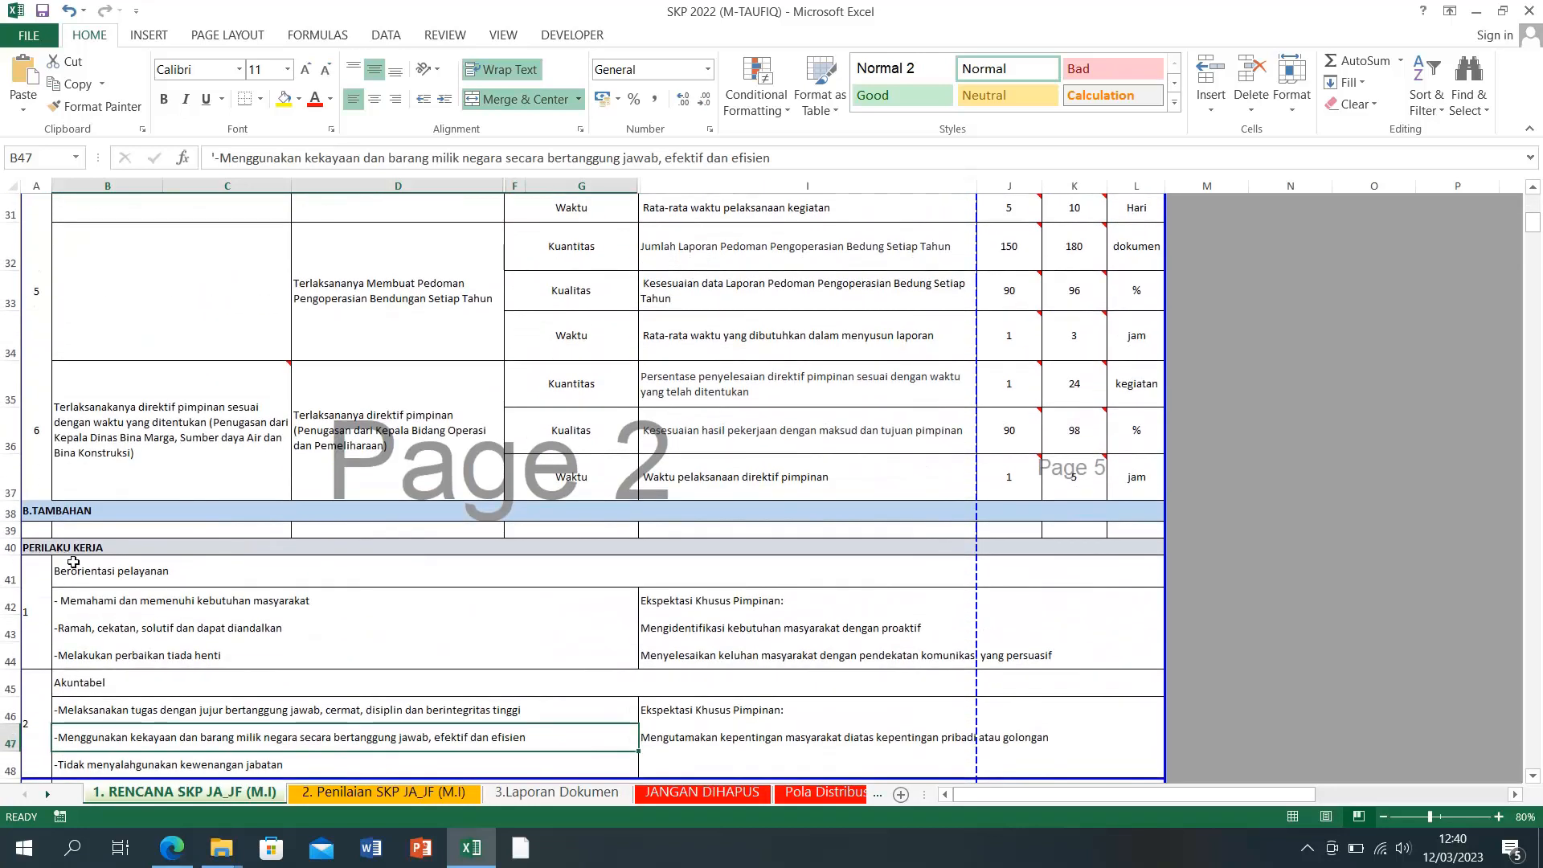
scroll(72, 599, down, 4)
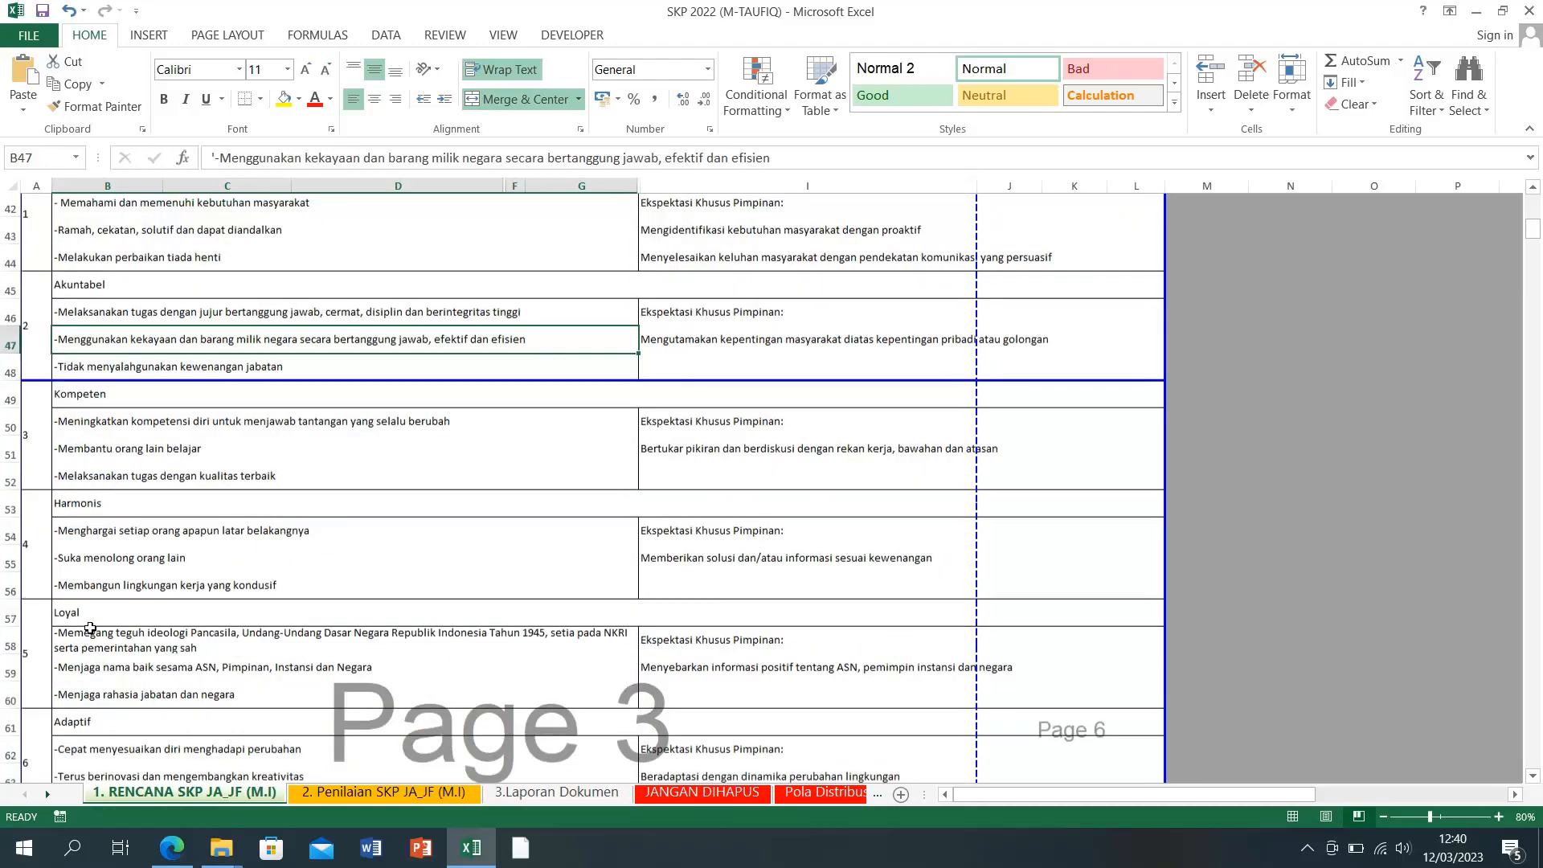
scroll(121, 619, down, 4)
scroll(157, 605, up, 1)
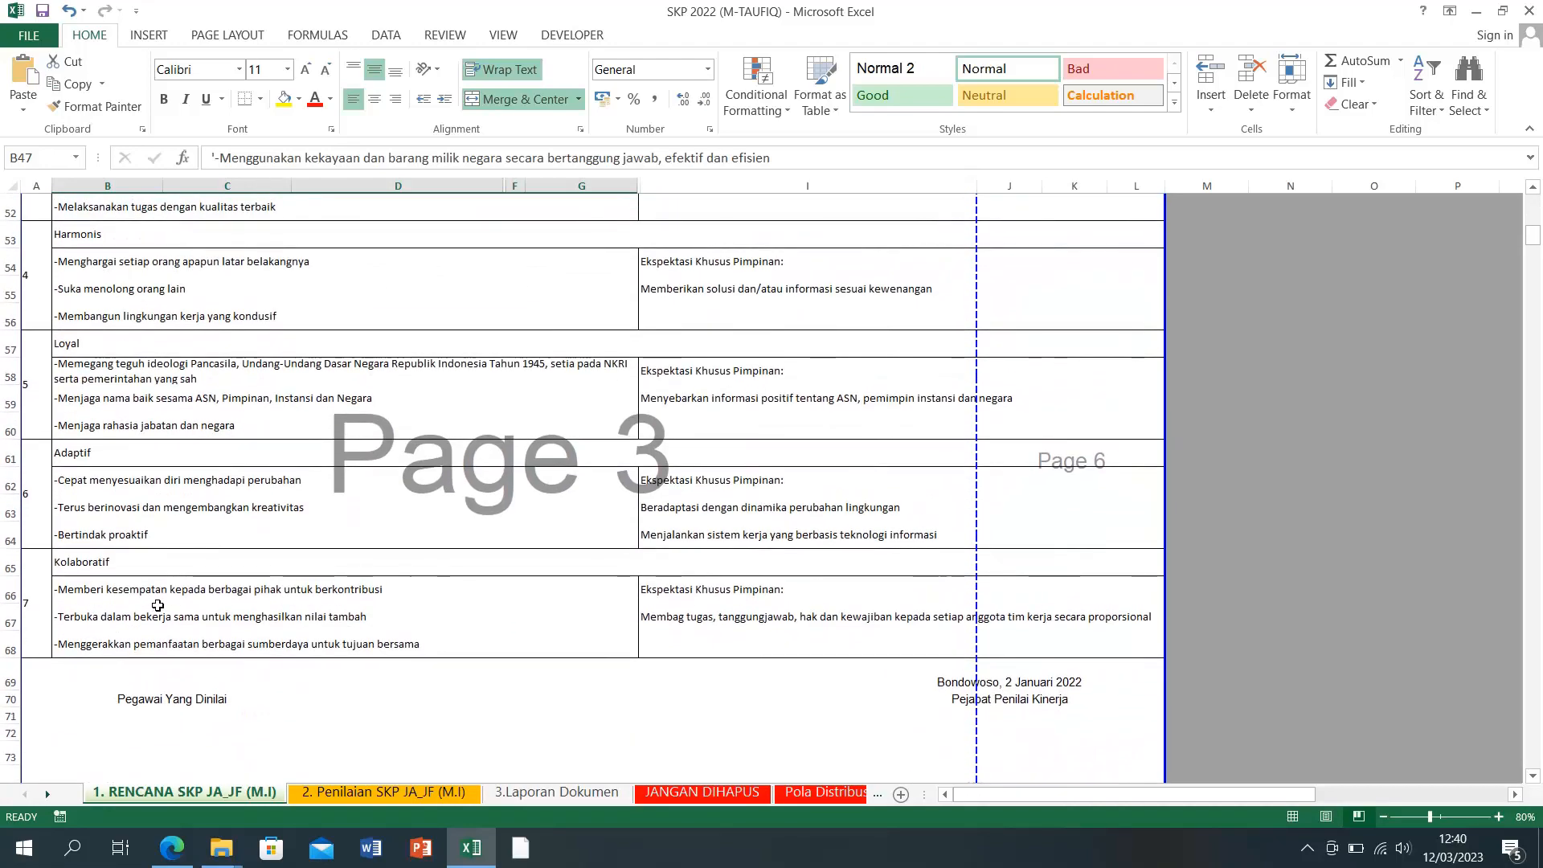
scroll(158, 605, up, 5)
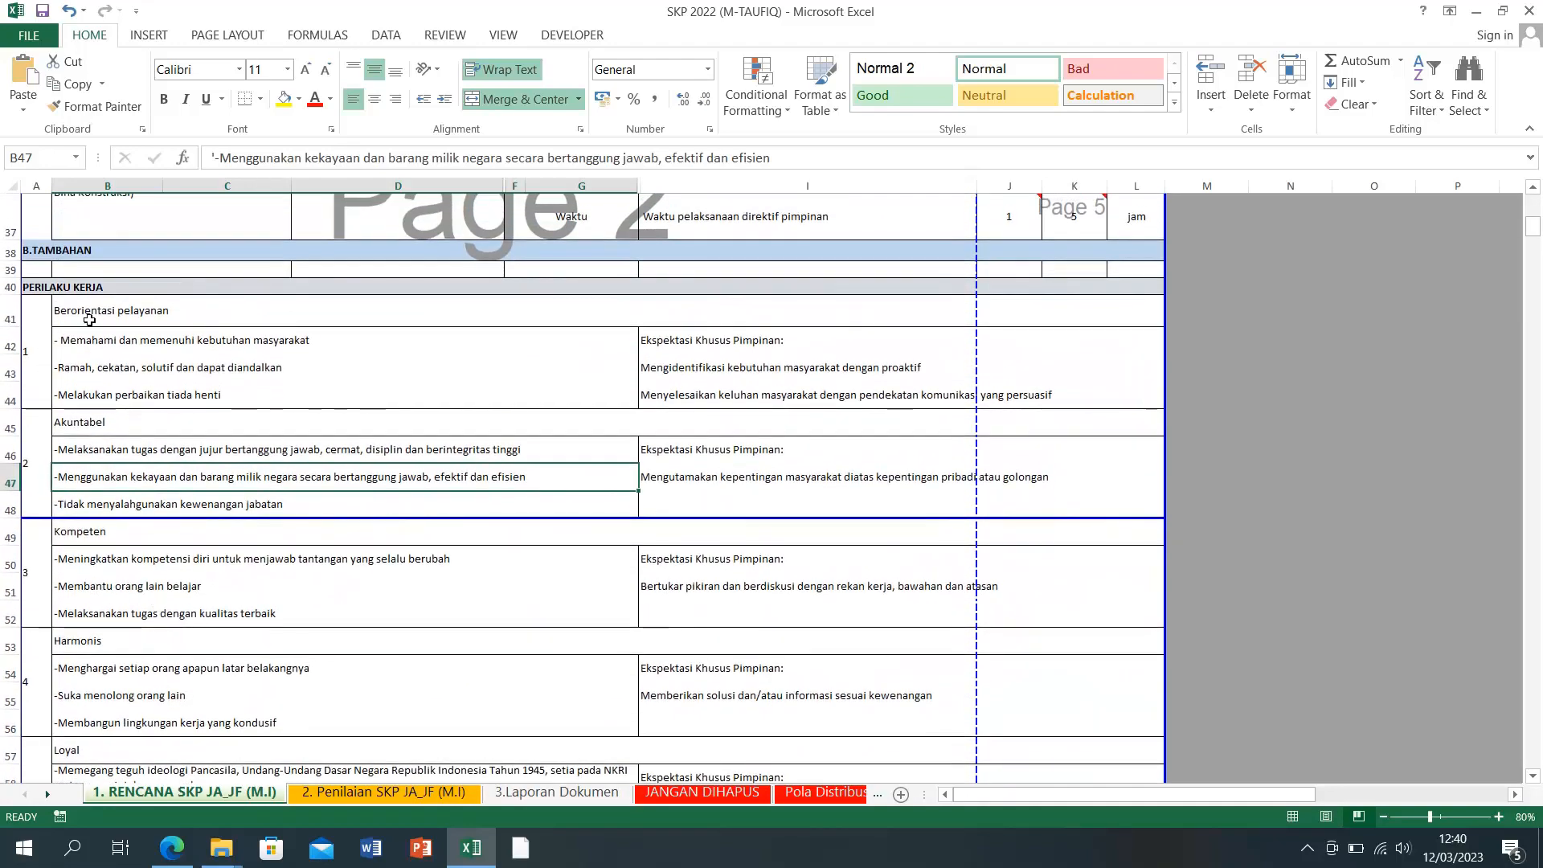
drag(78, 340, 86, 387)
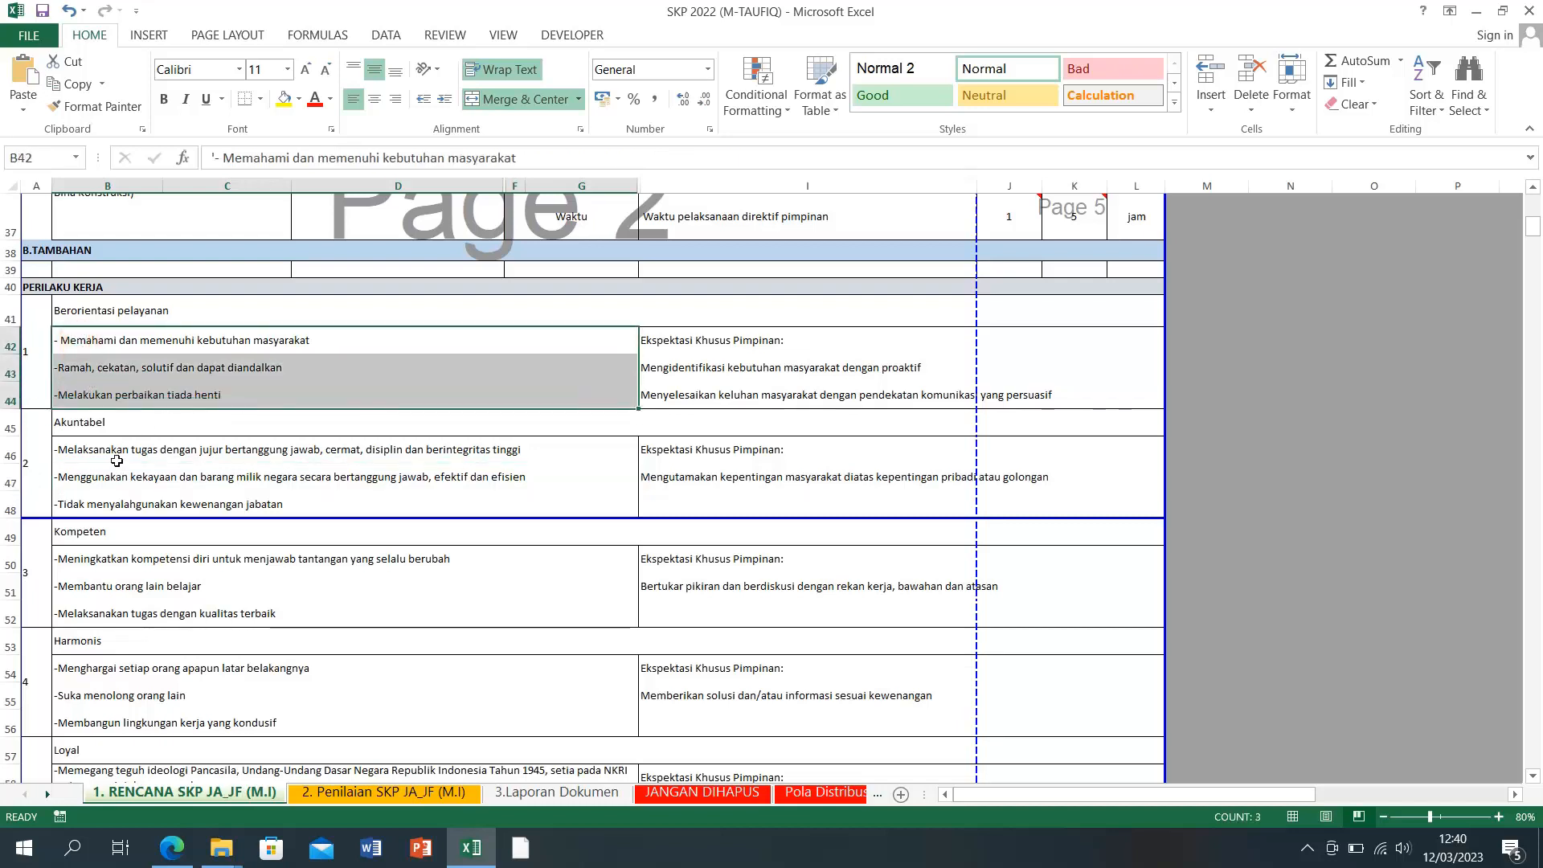
drag(116, 460, 121, 506)
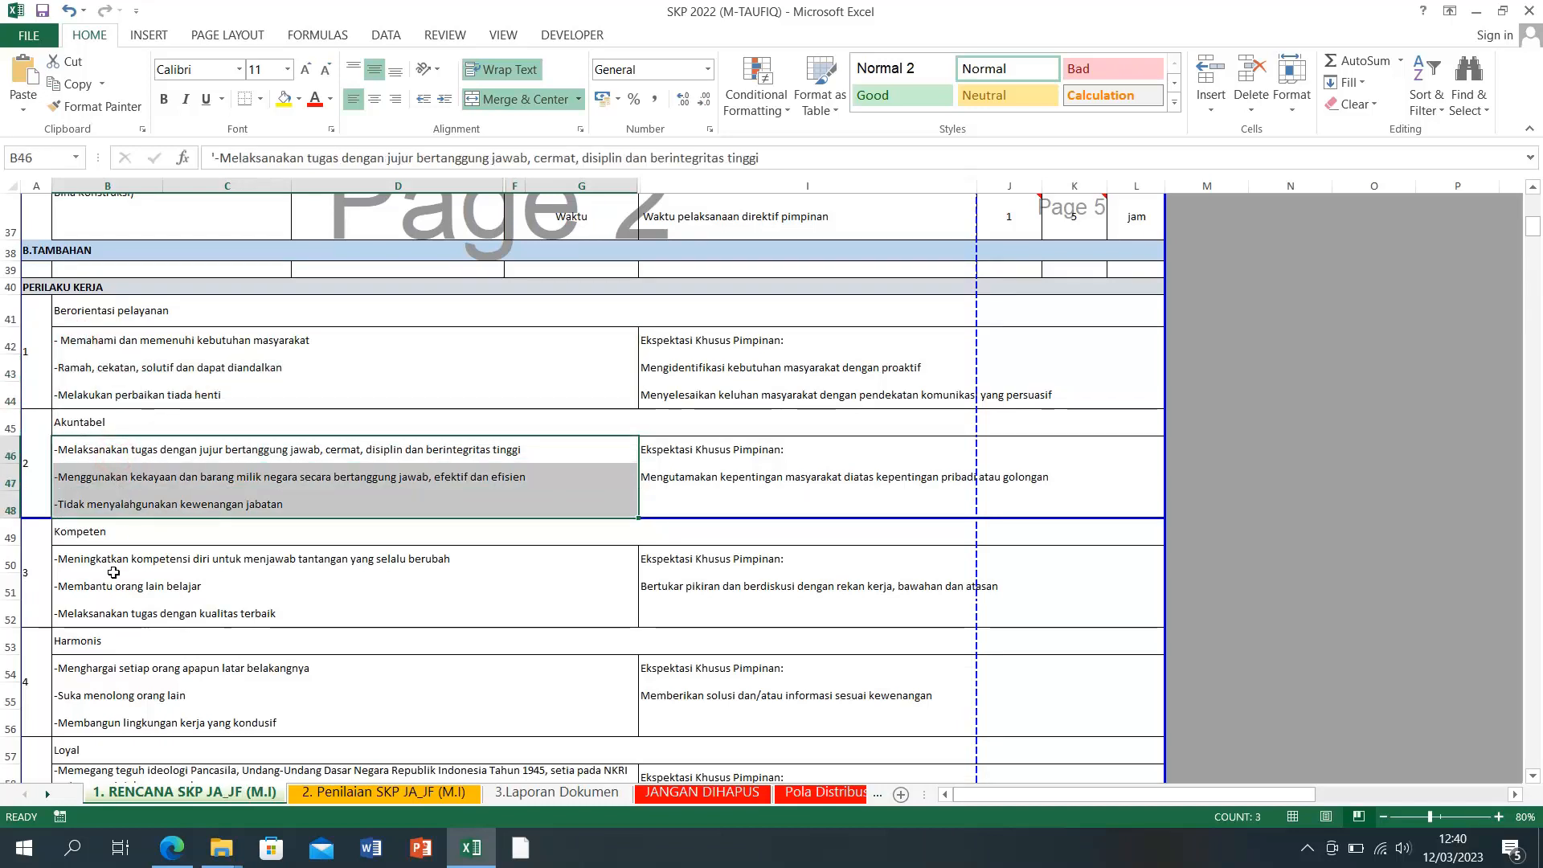
drag(114, 561, 135, 625)
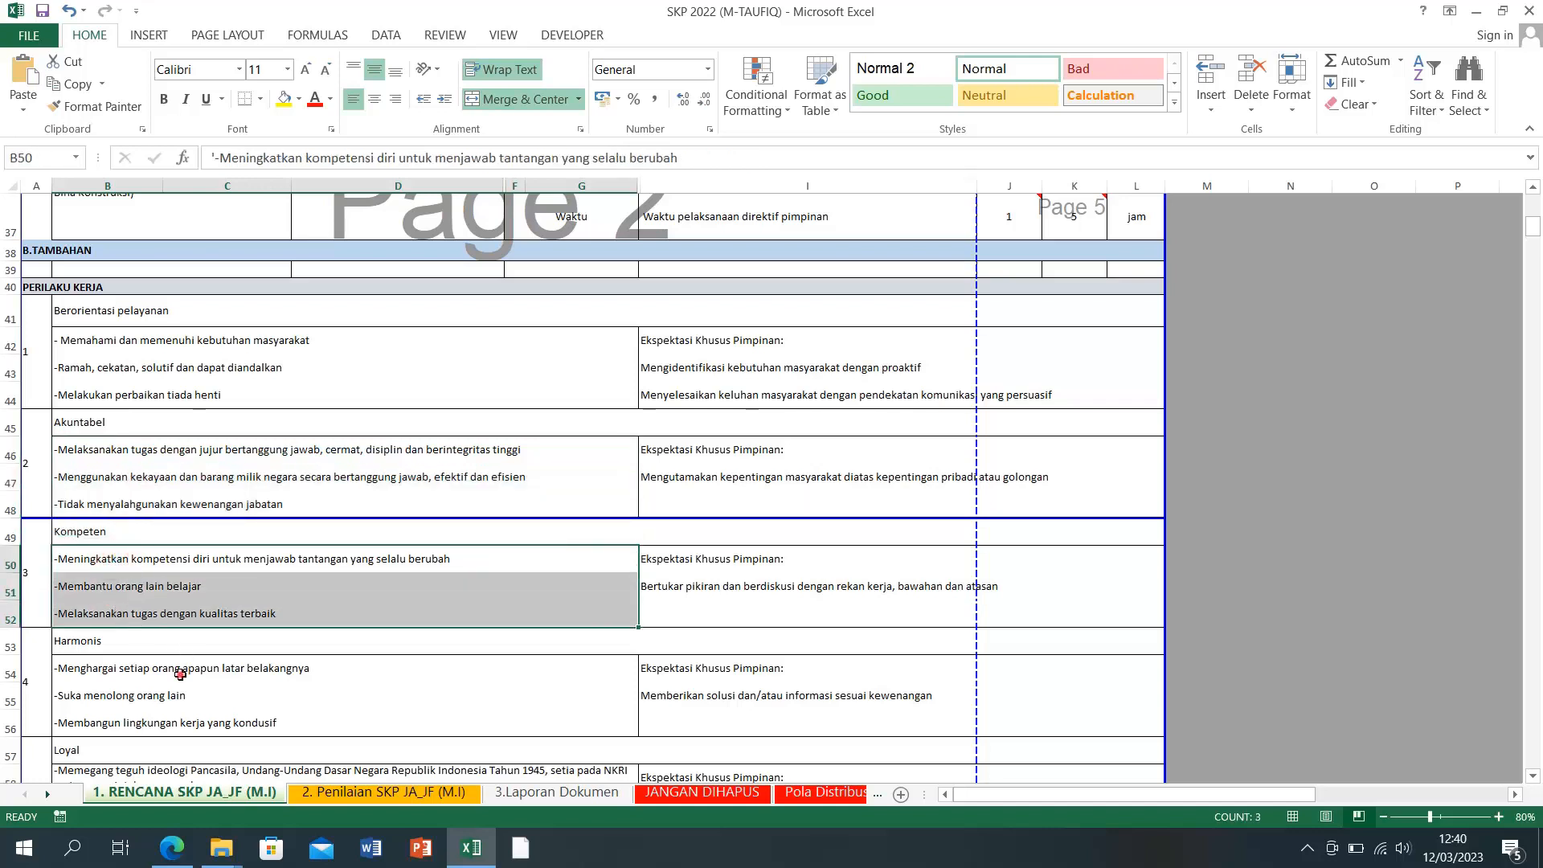
drag(180, 673, 179, 699)
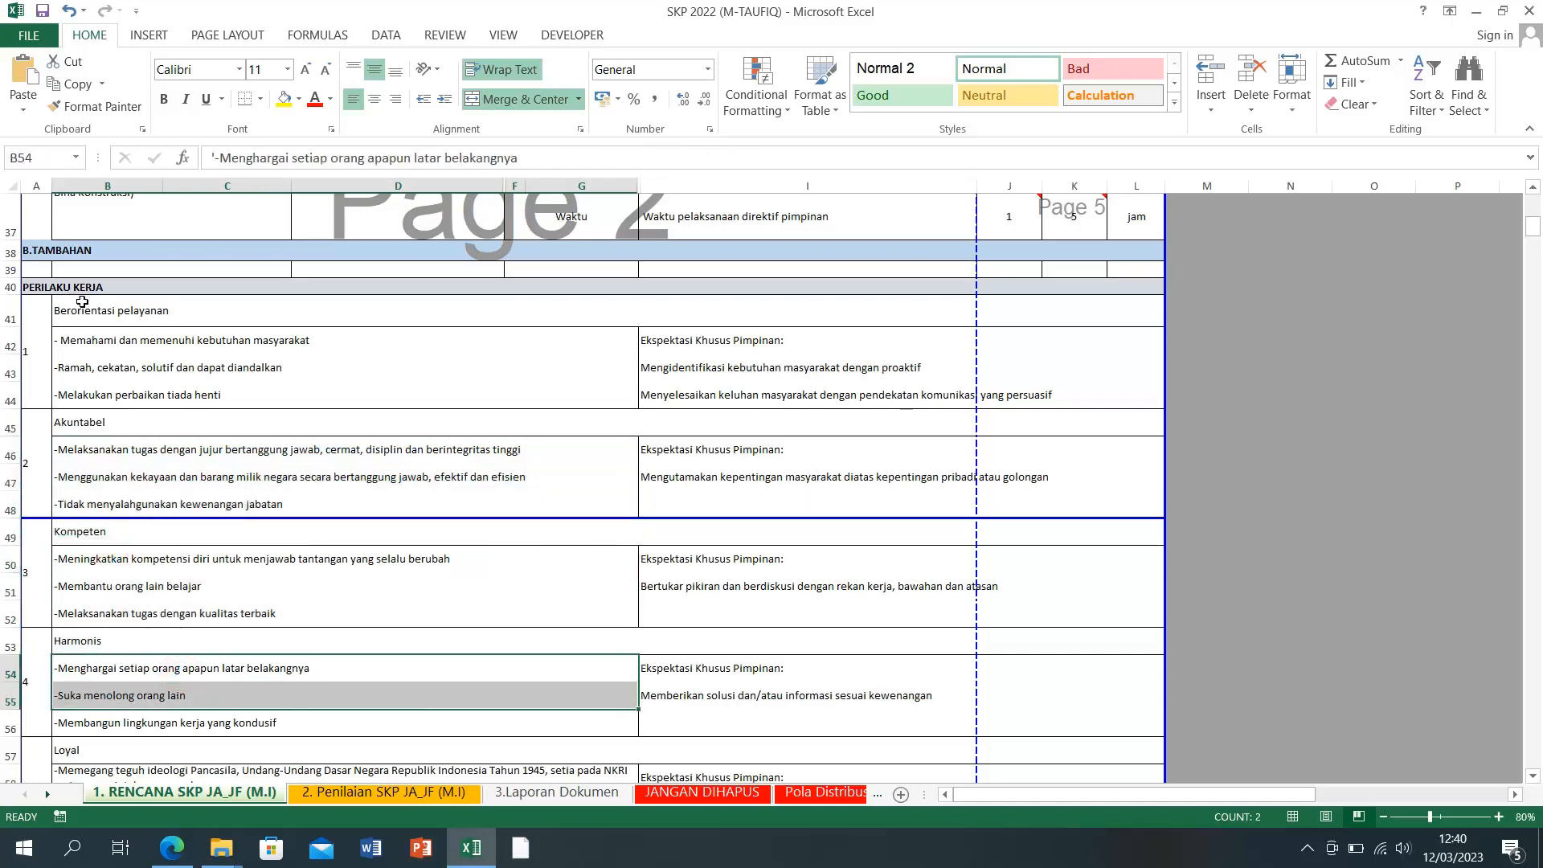
click(142, 316)
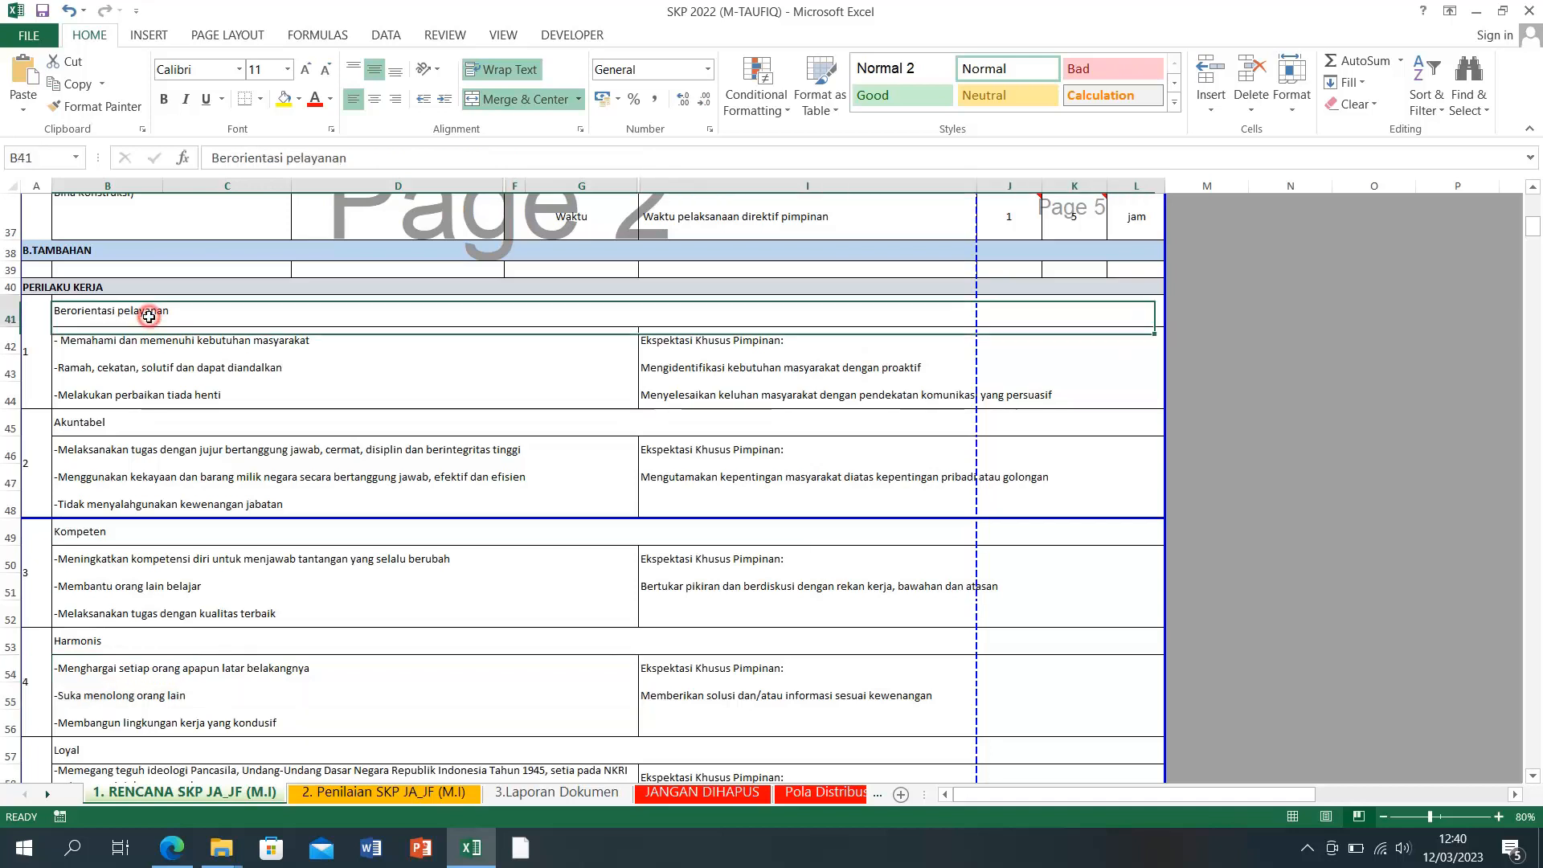
click(88, 425)
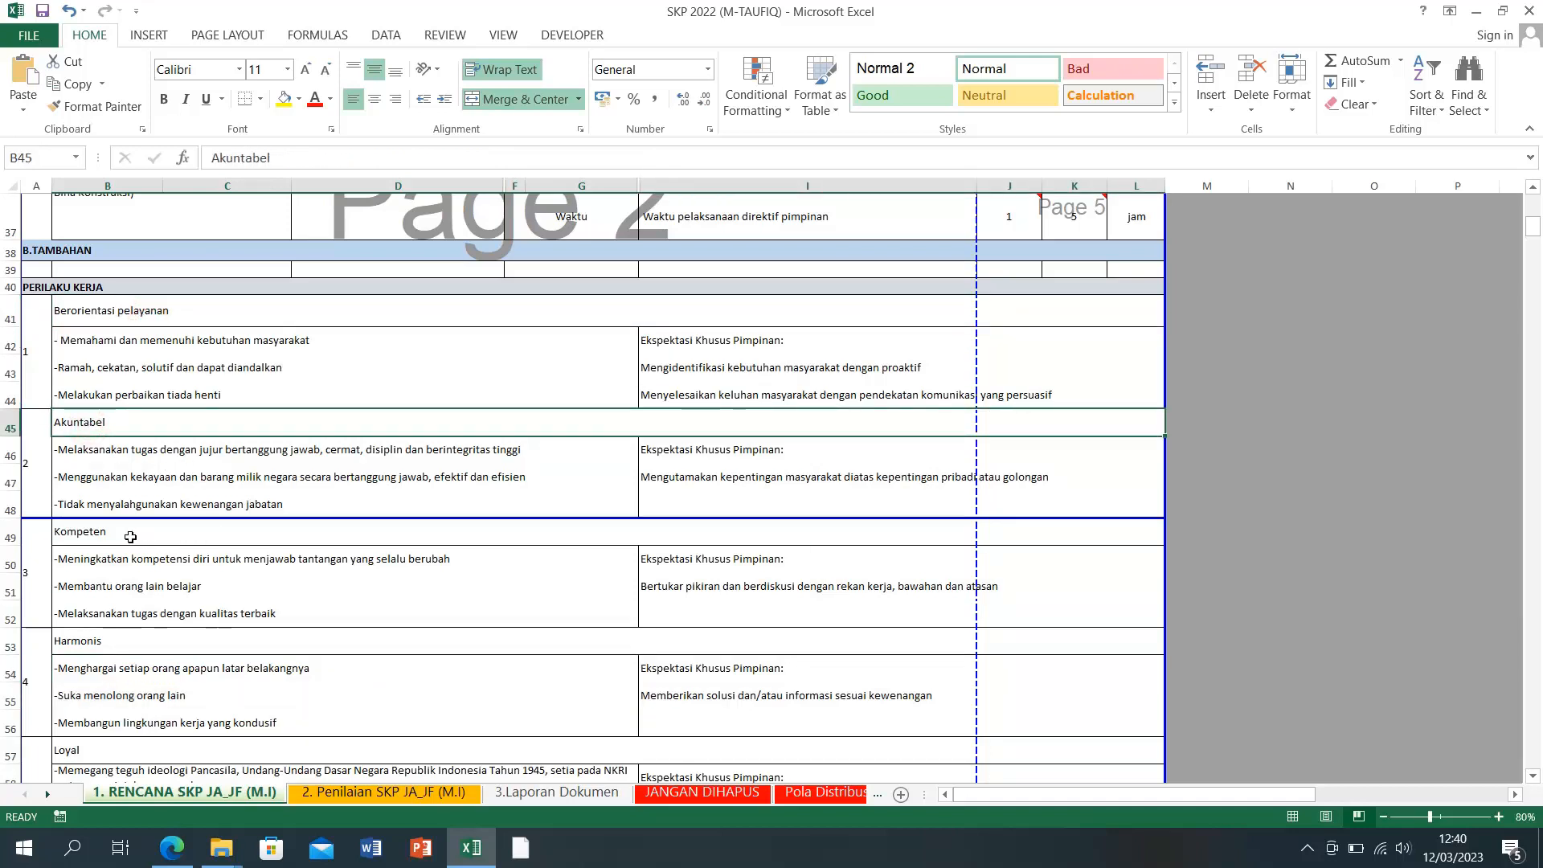
click(130, 537)
click(120, 643)
scroll(161, 634, down, 2)
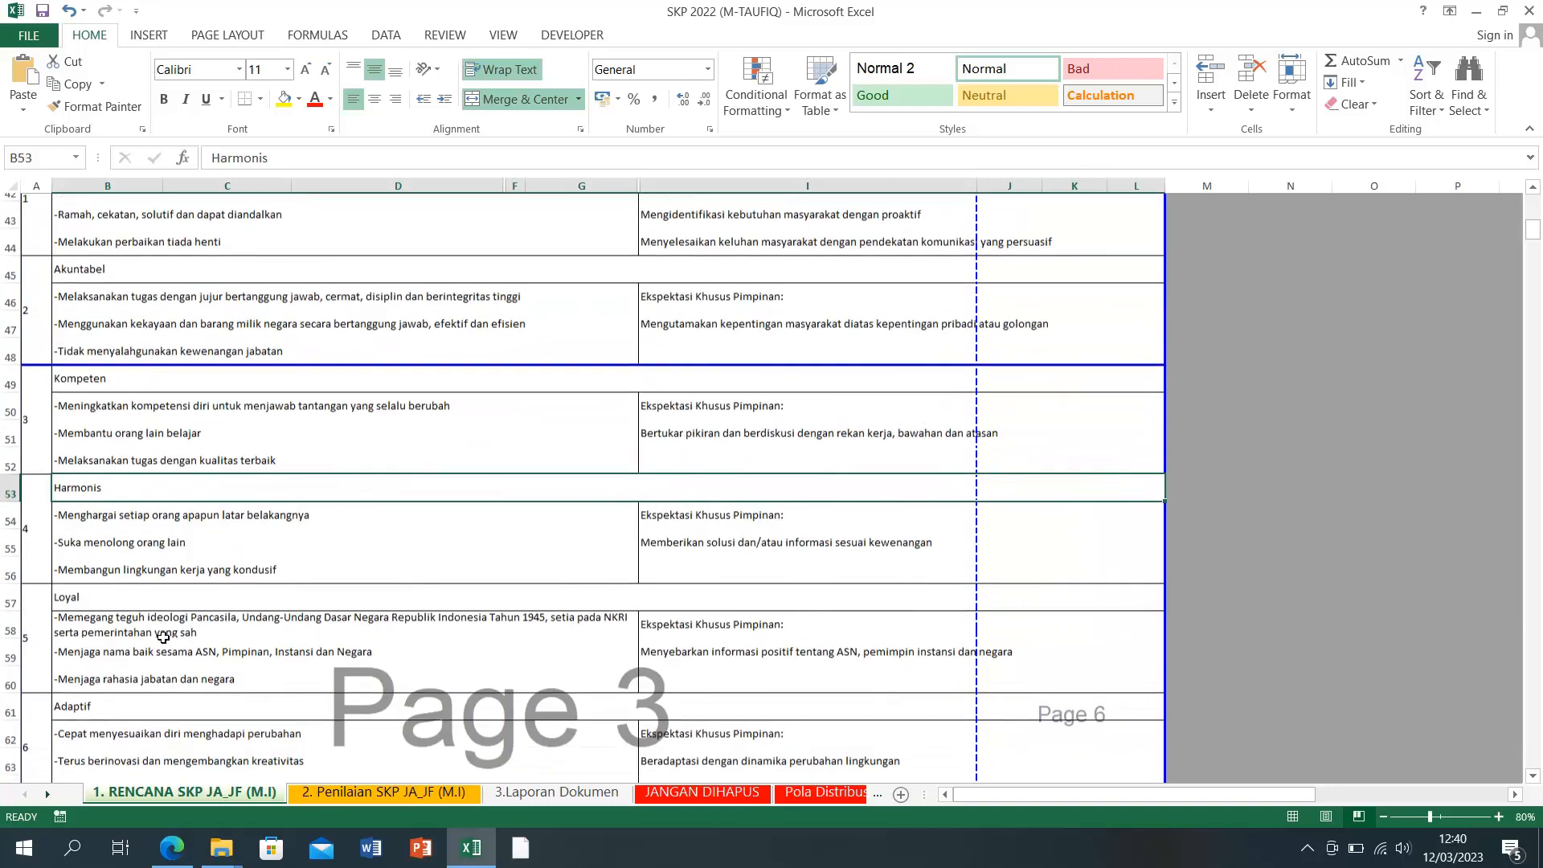
scroll(163, 637, down, 1)
click(88, 508)
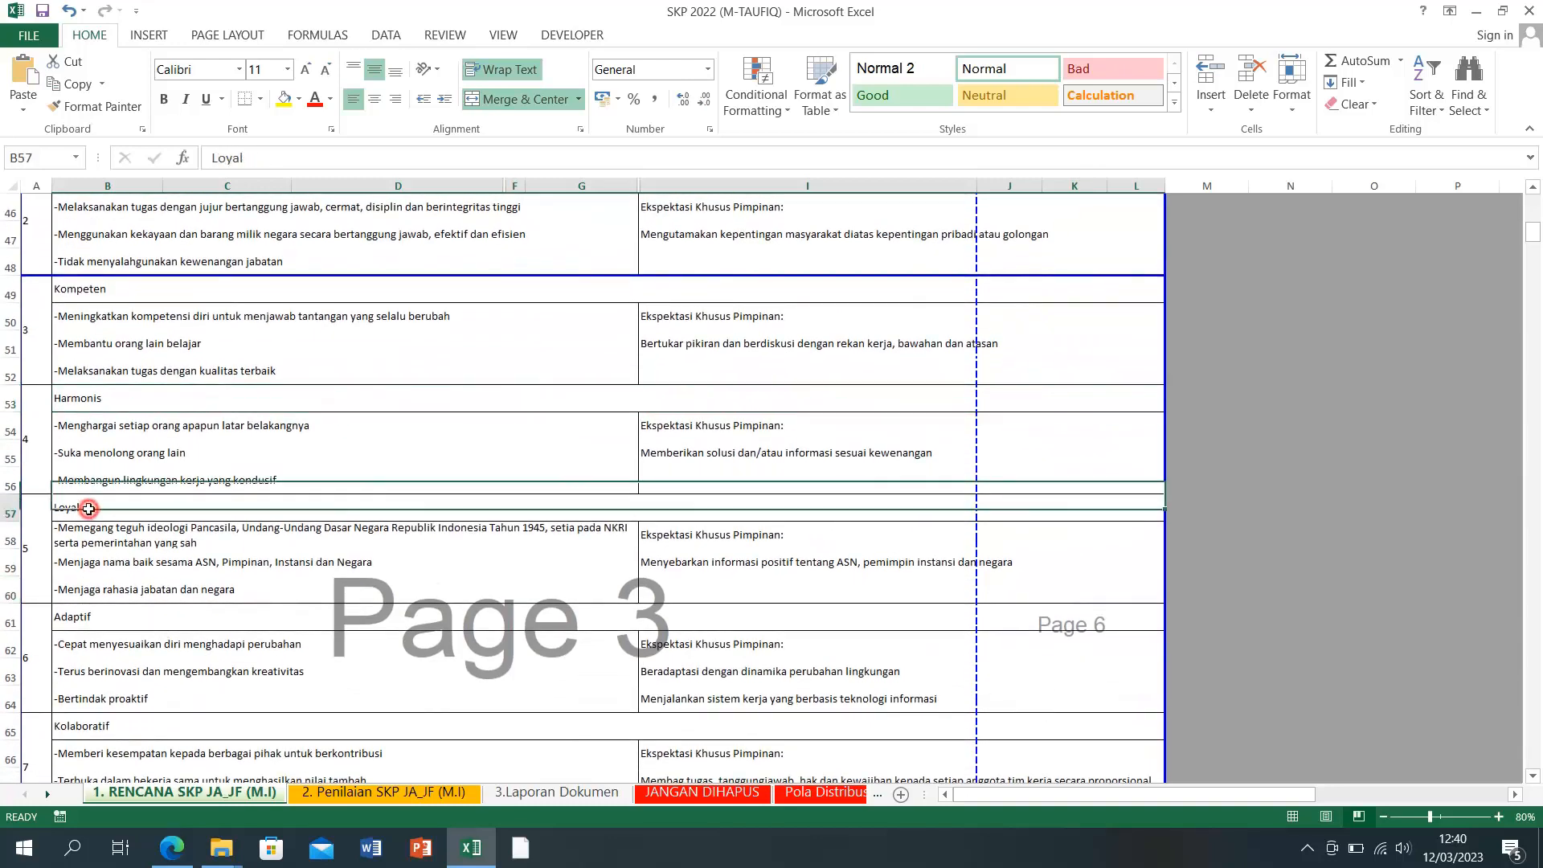
click(108, 620)
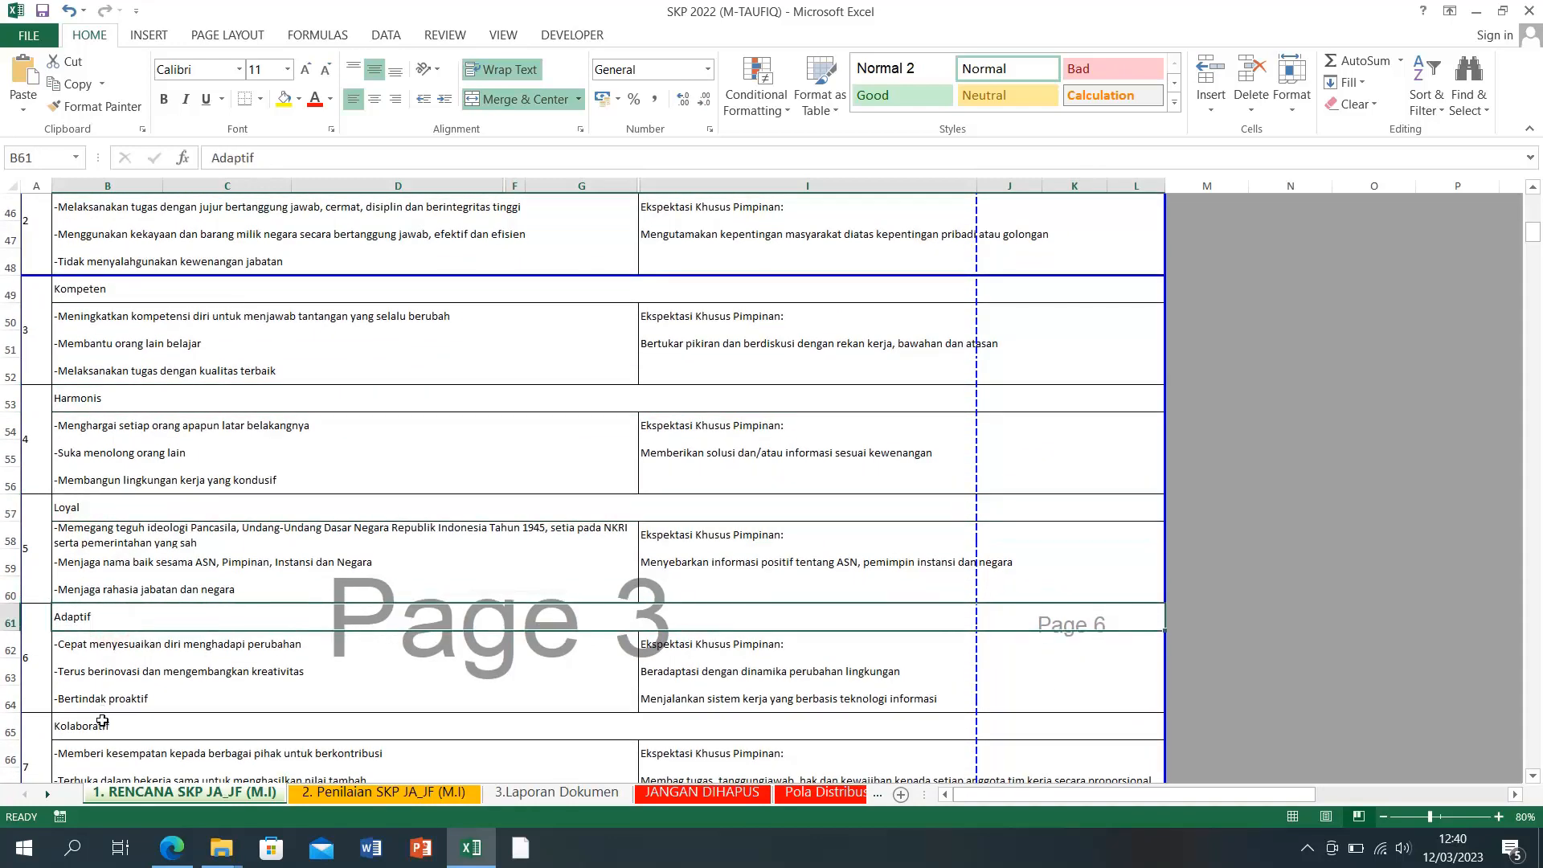
click(102, 723)
scroll(313, 547, up, 5)
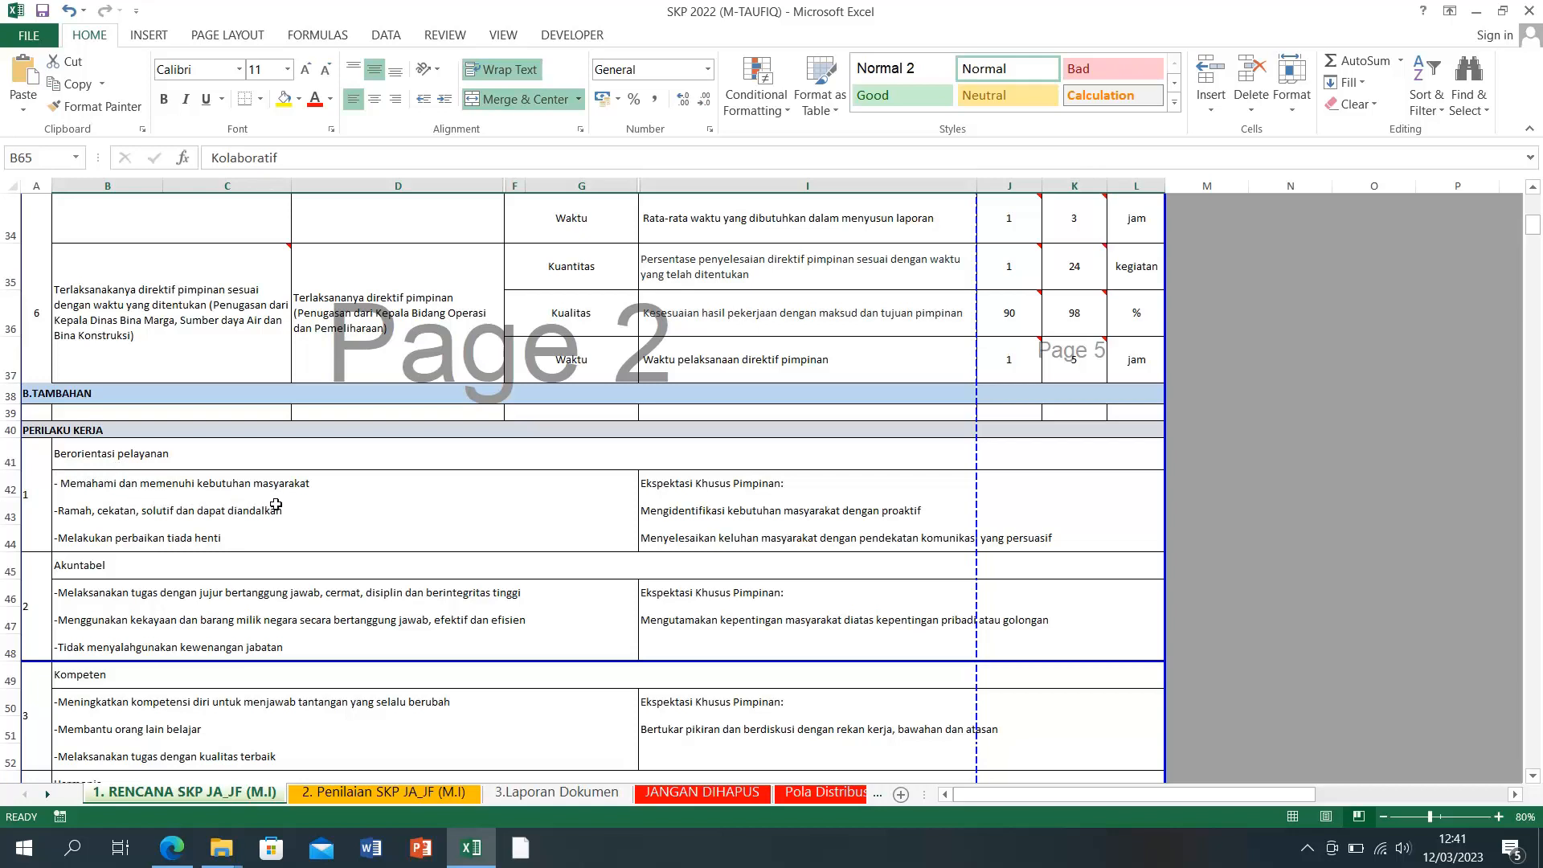
Step: Review the Berorientasi pelayanan behaviour lines and their expectation cells I42–I44
click(295, 486)
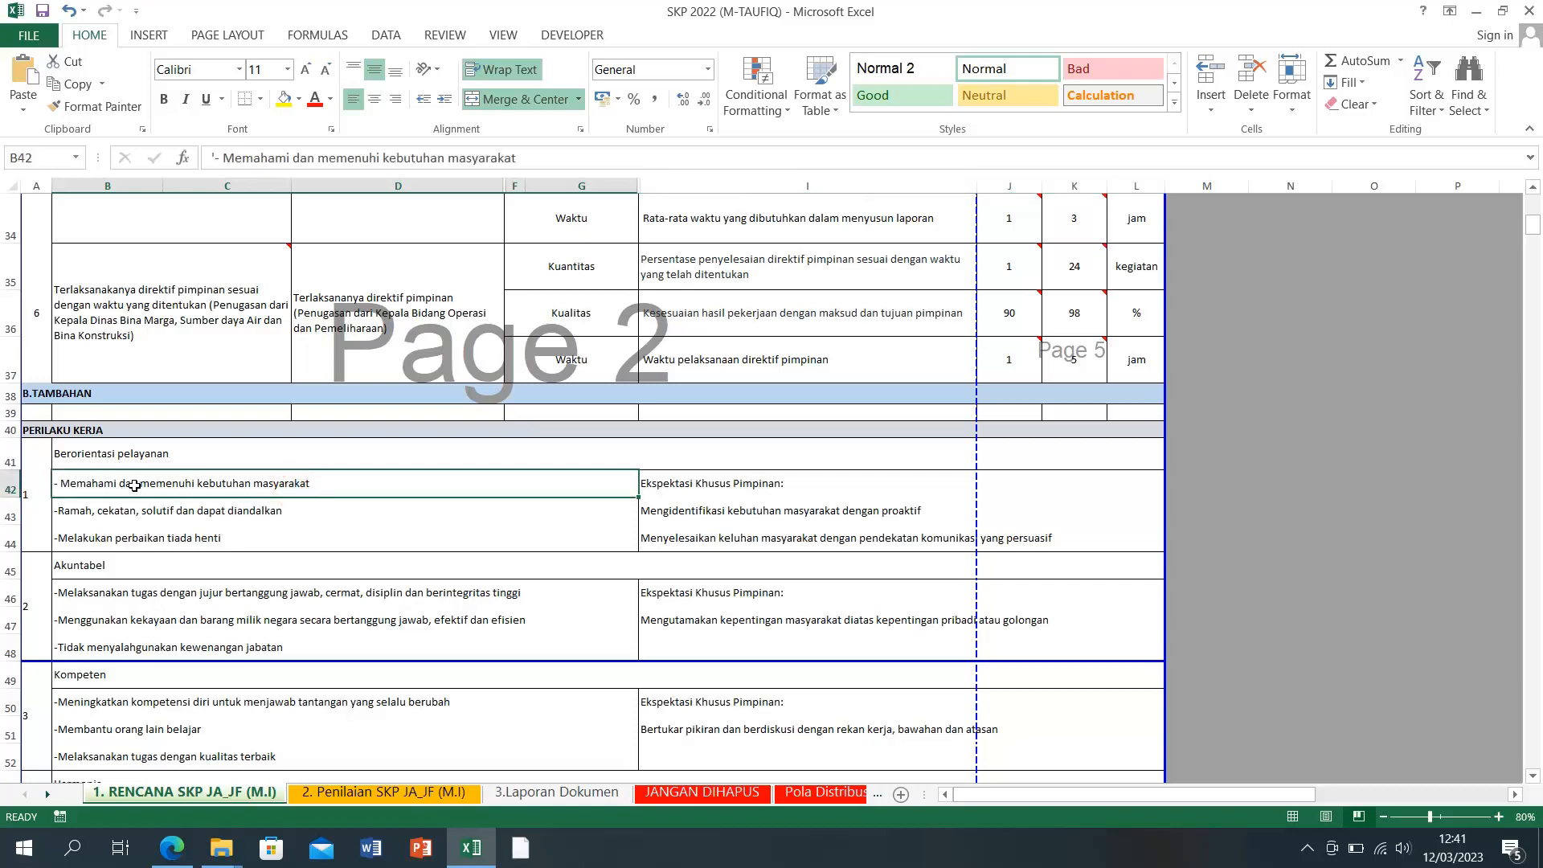
click(325, 511)
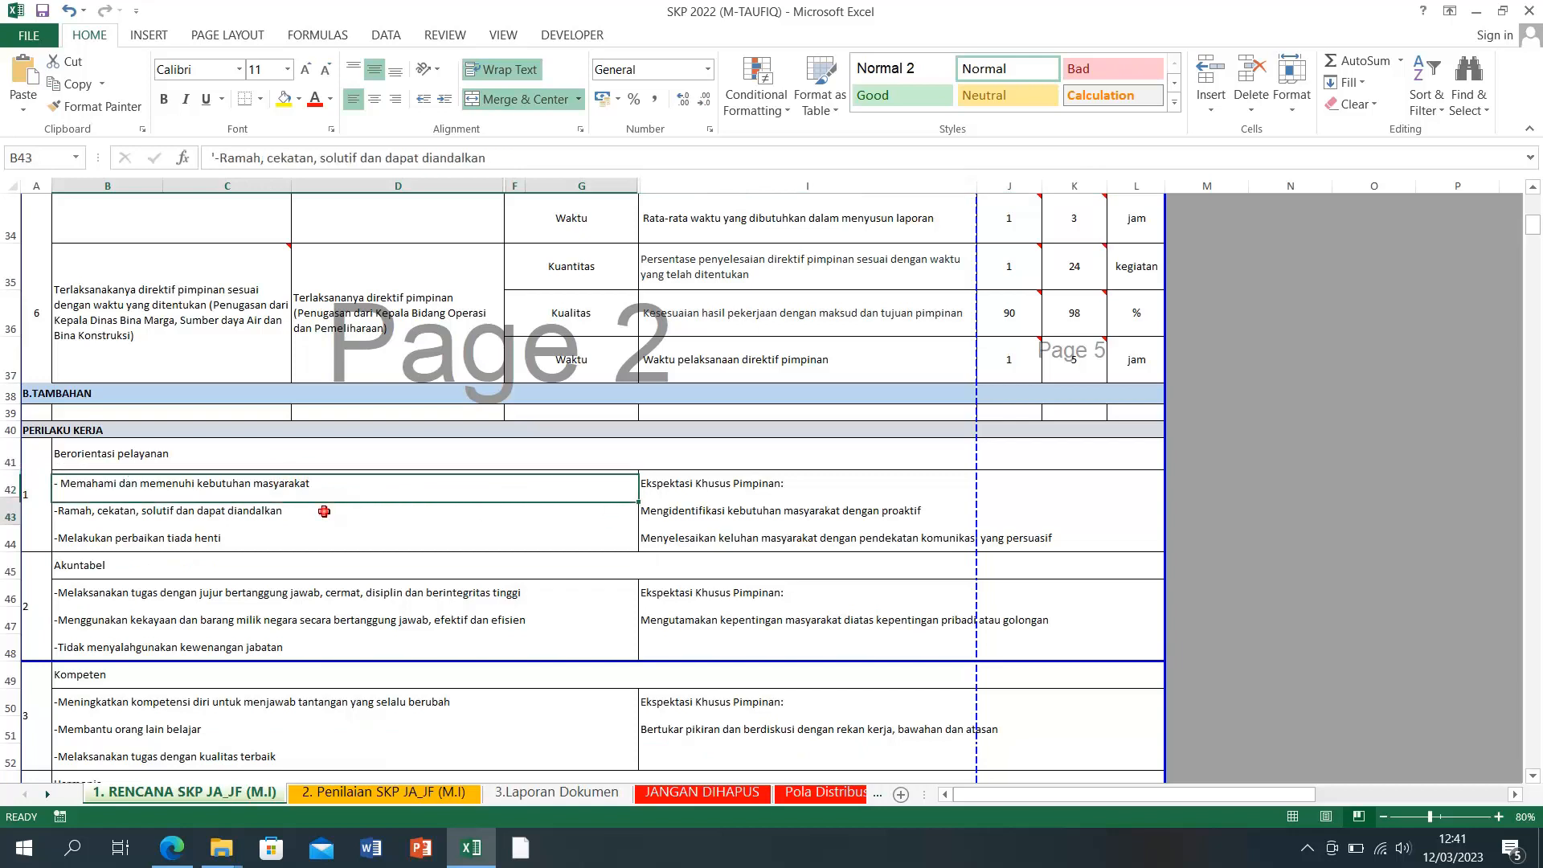
click(723, 486)
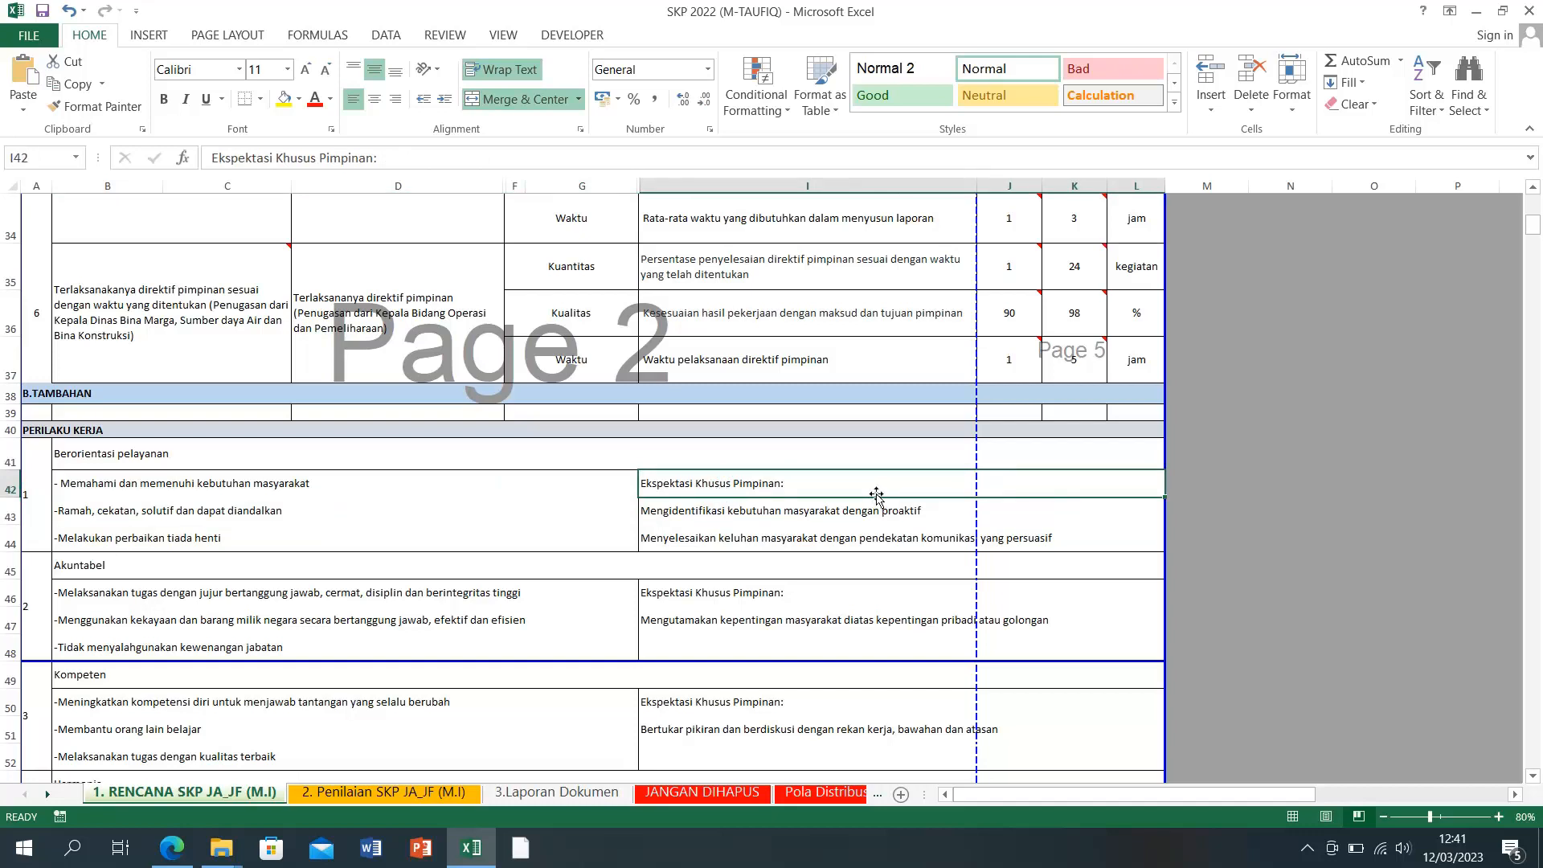
click(740, 513)
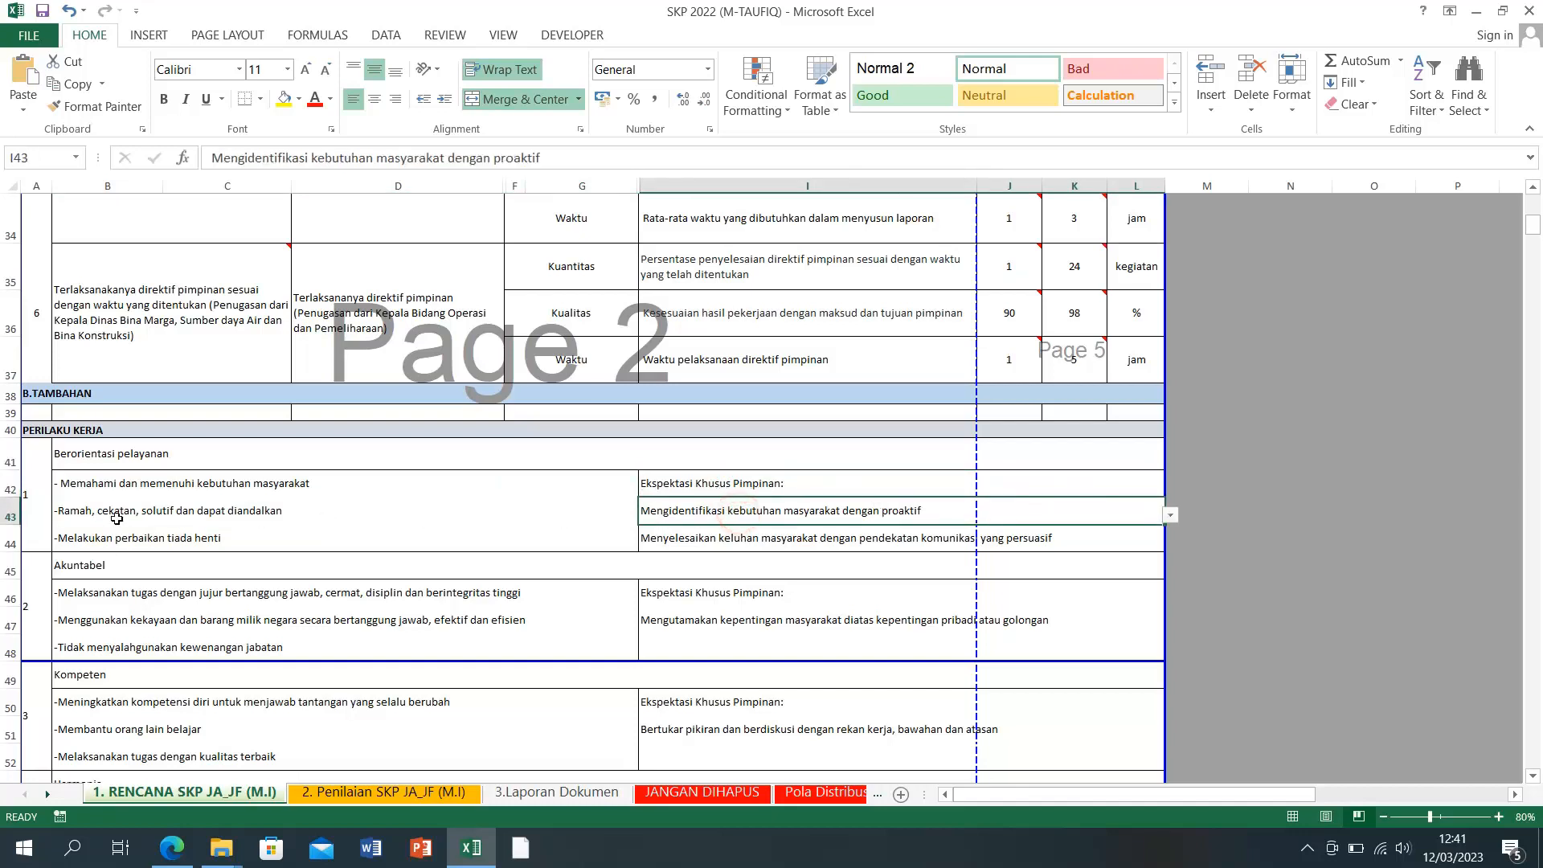
click(113, 511)
click(198, 539)
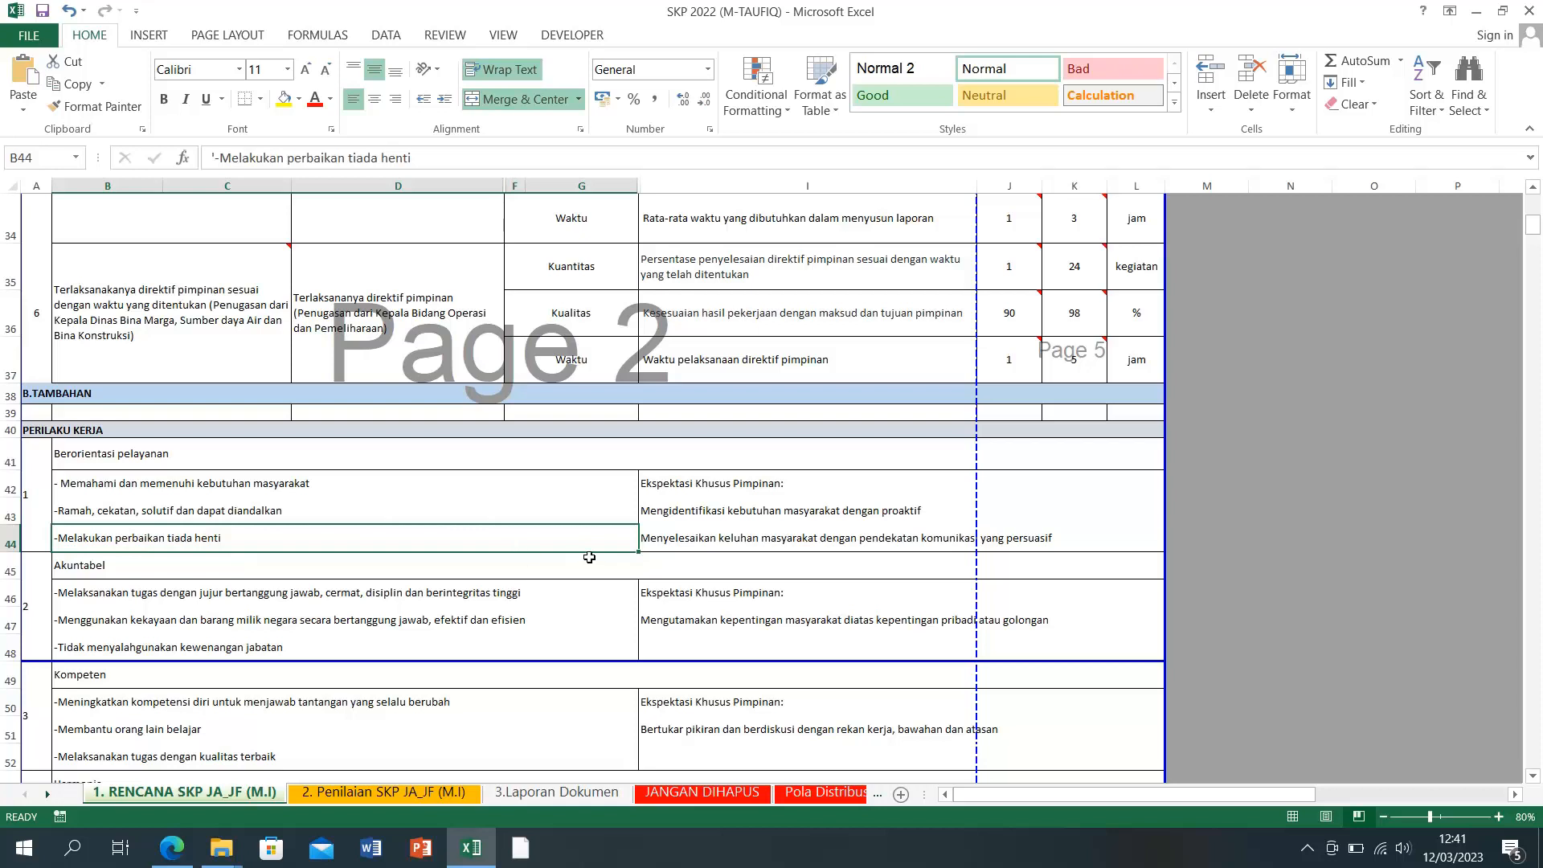
click(663, 490)
click(654, 452)
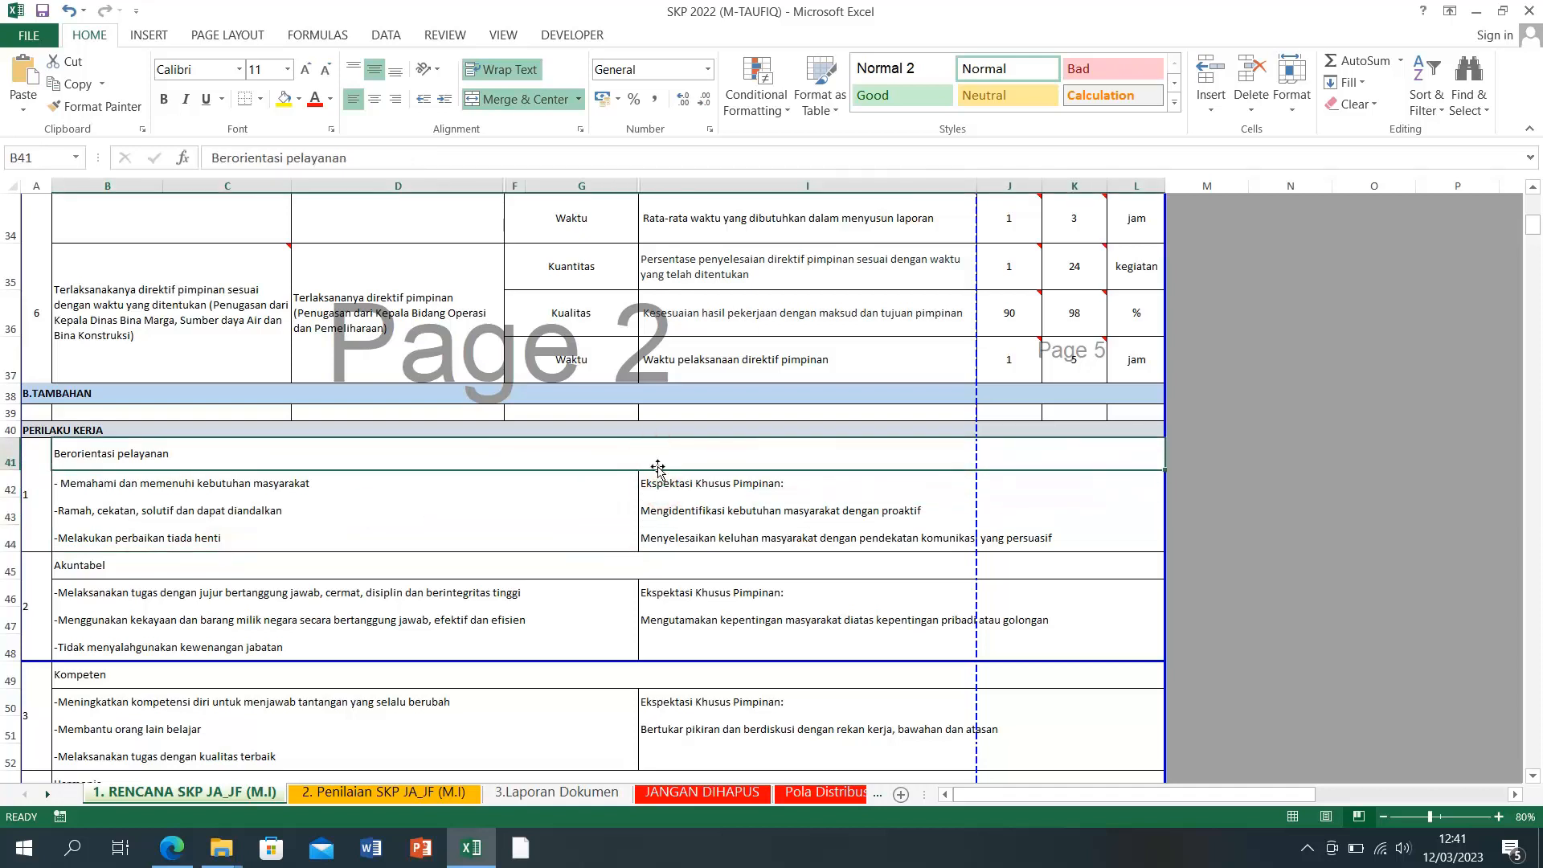
click(683, 494)
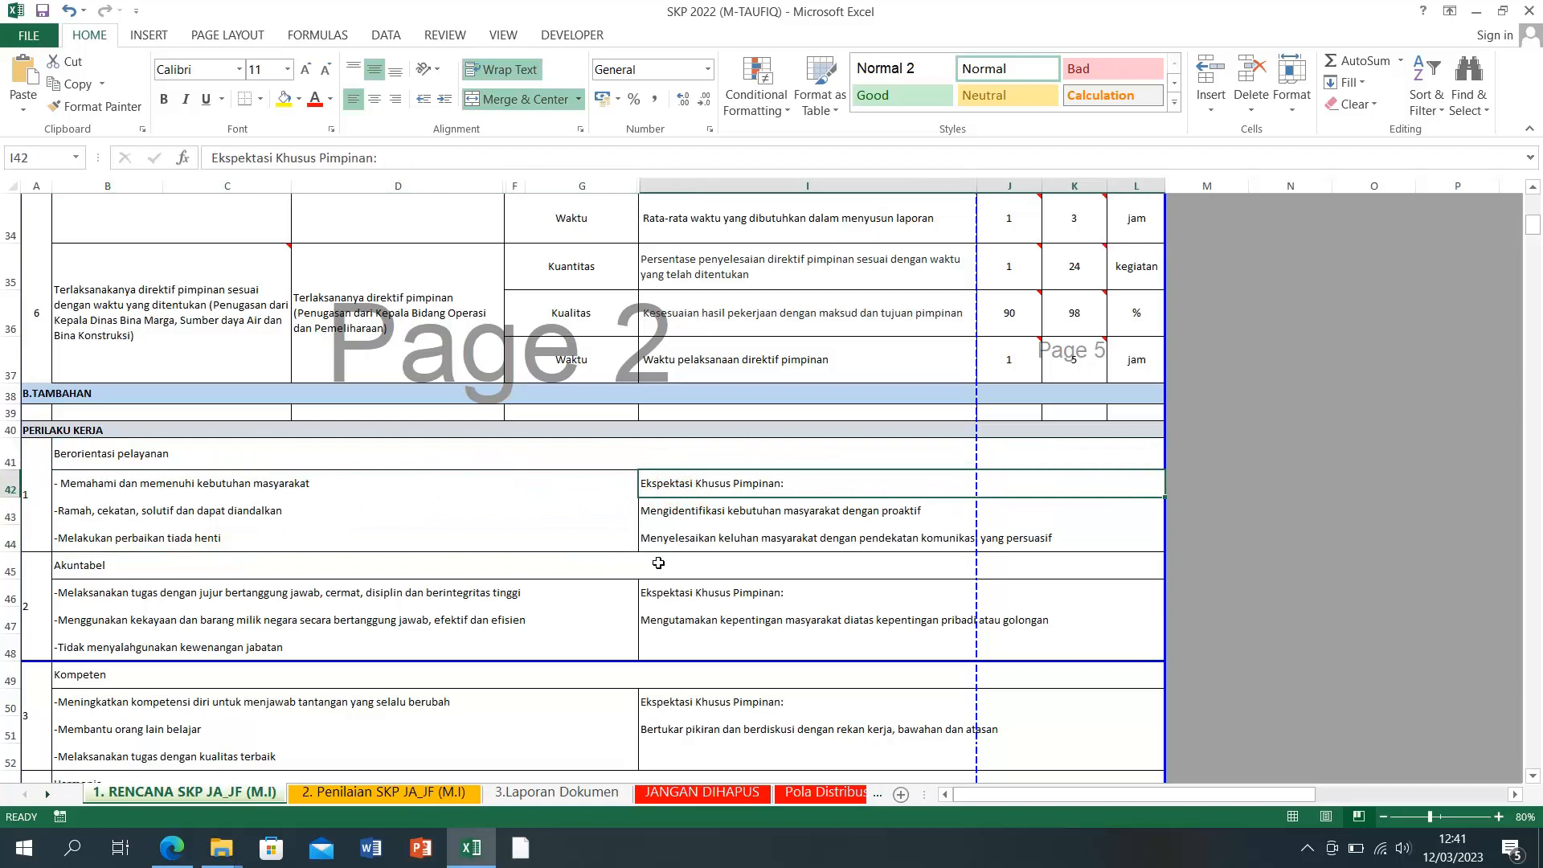
click(677, 520)
click(678, 539)
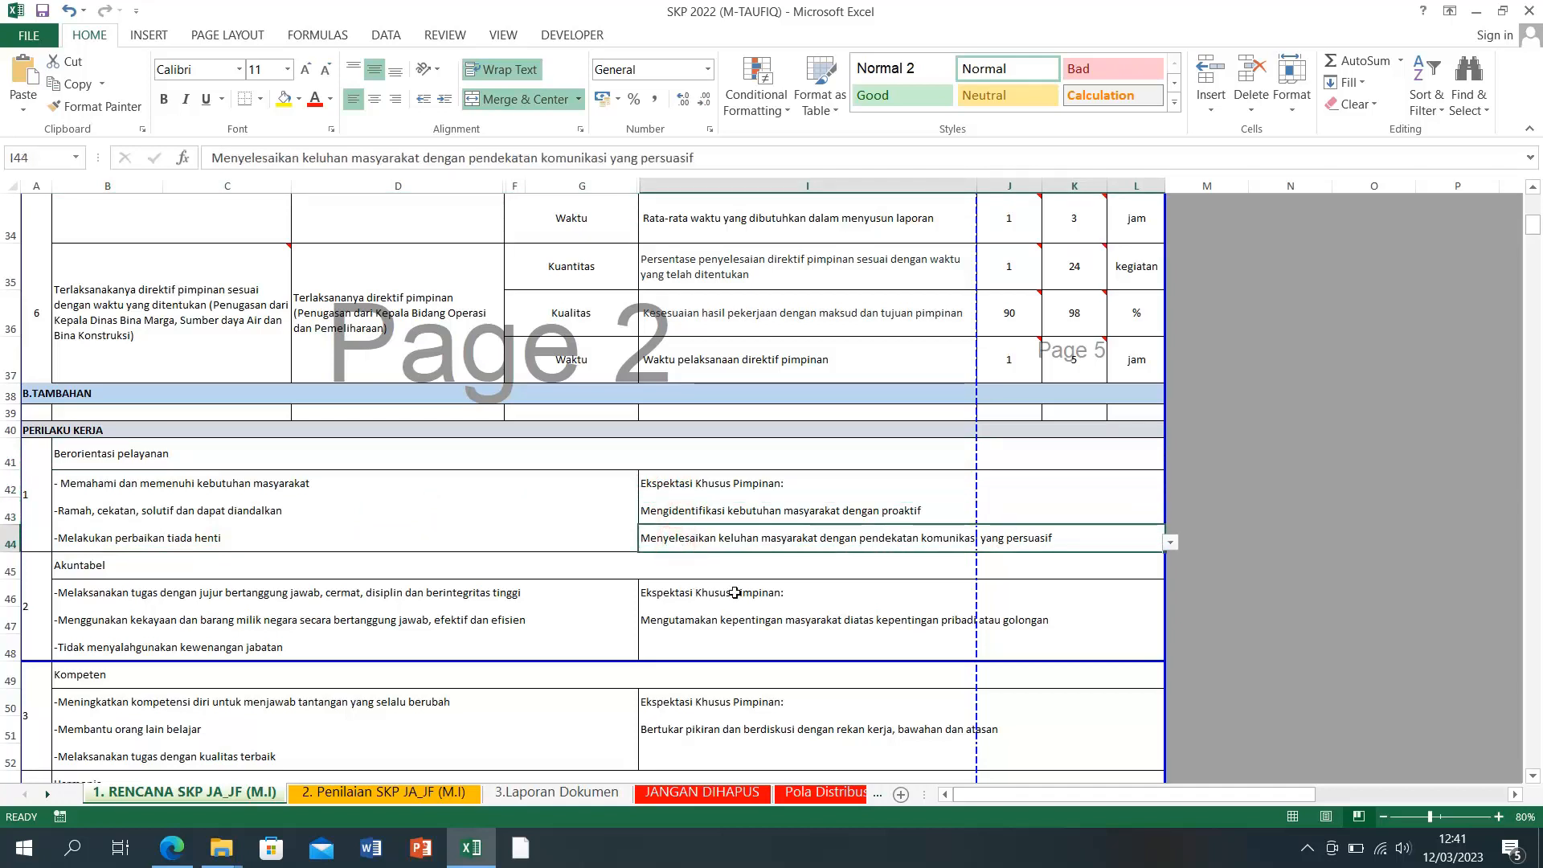
Step: Show the expectation dropdown list for cell I43
click(1106, 511)
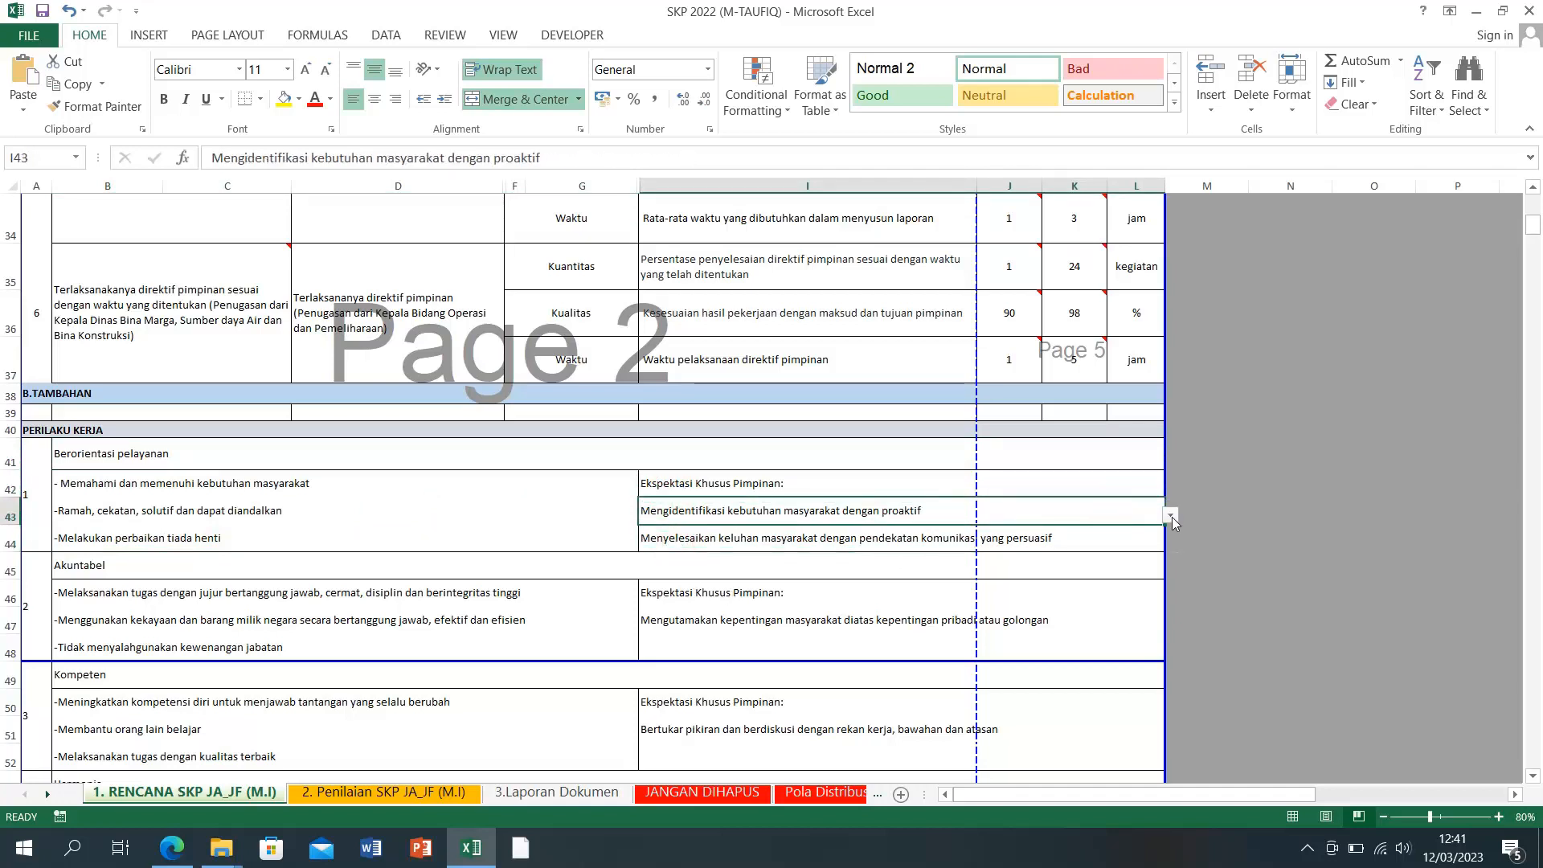
click(1172, 517)
click(1171, 519)
click(726, 487)
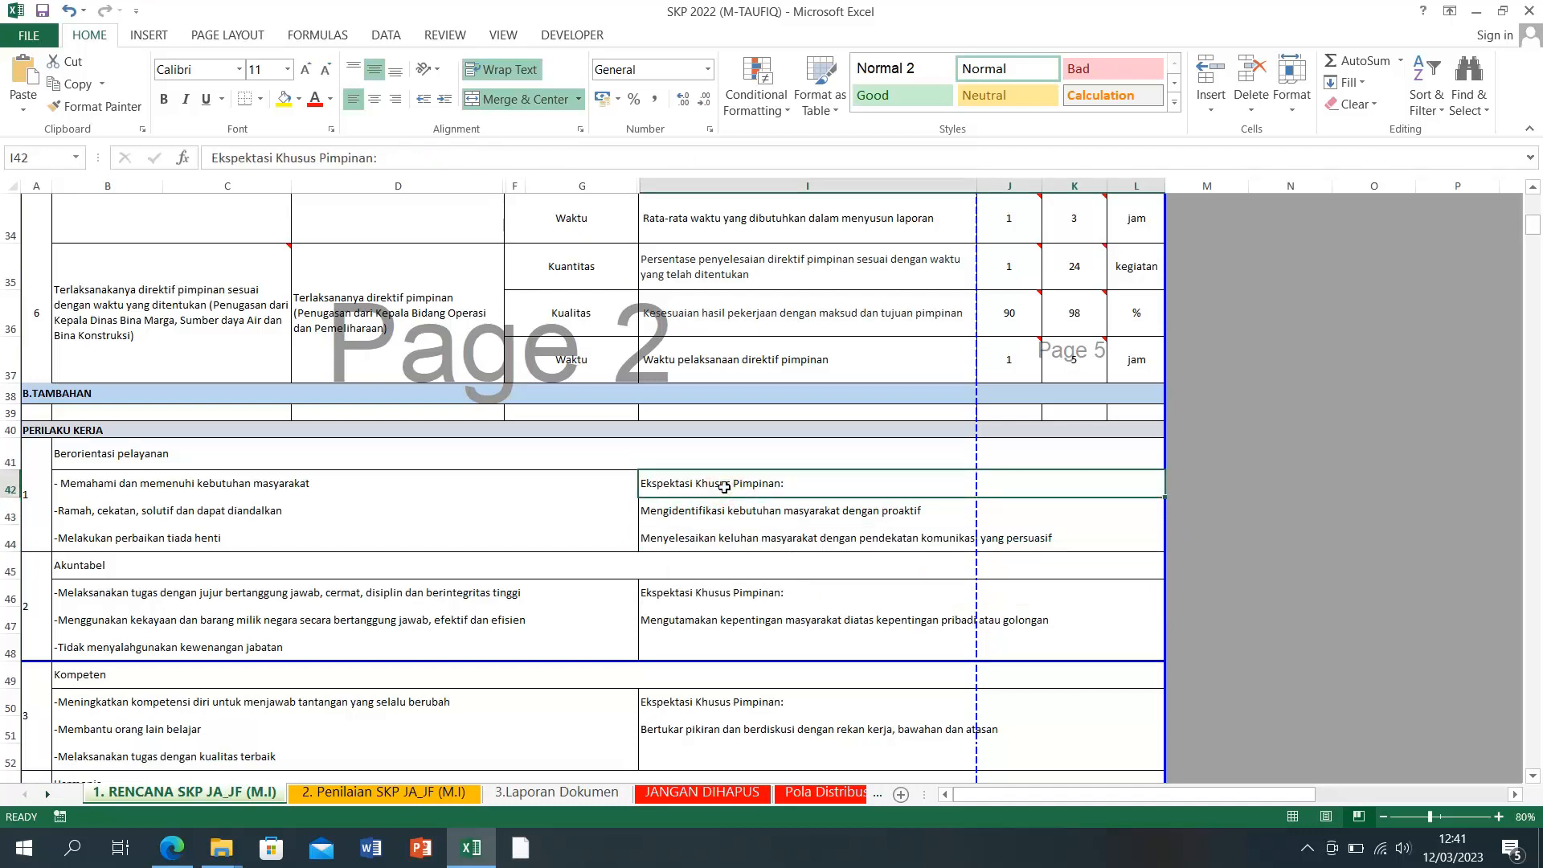
click(845, 624)
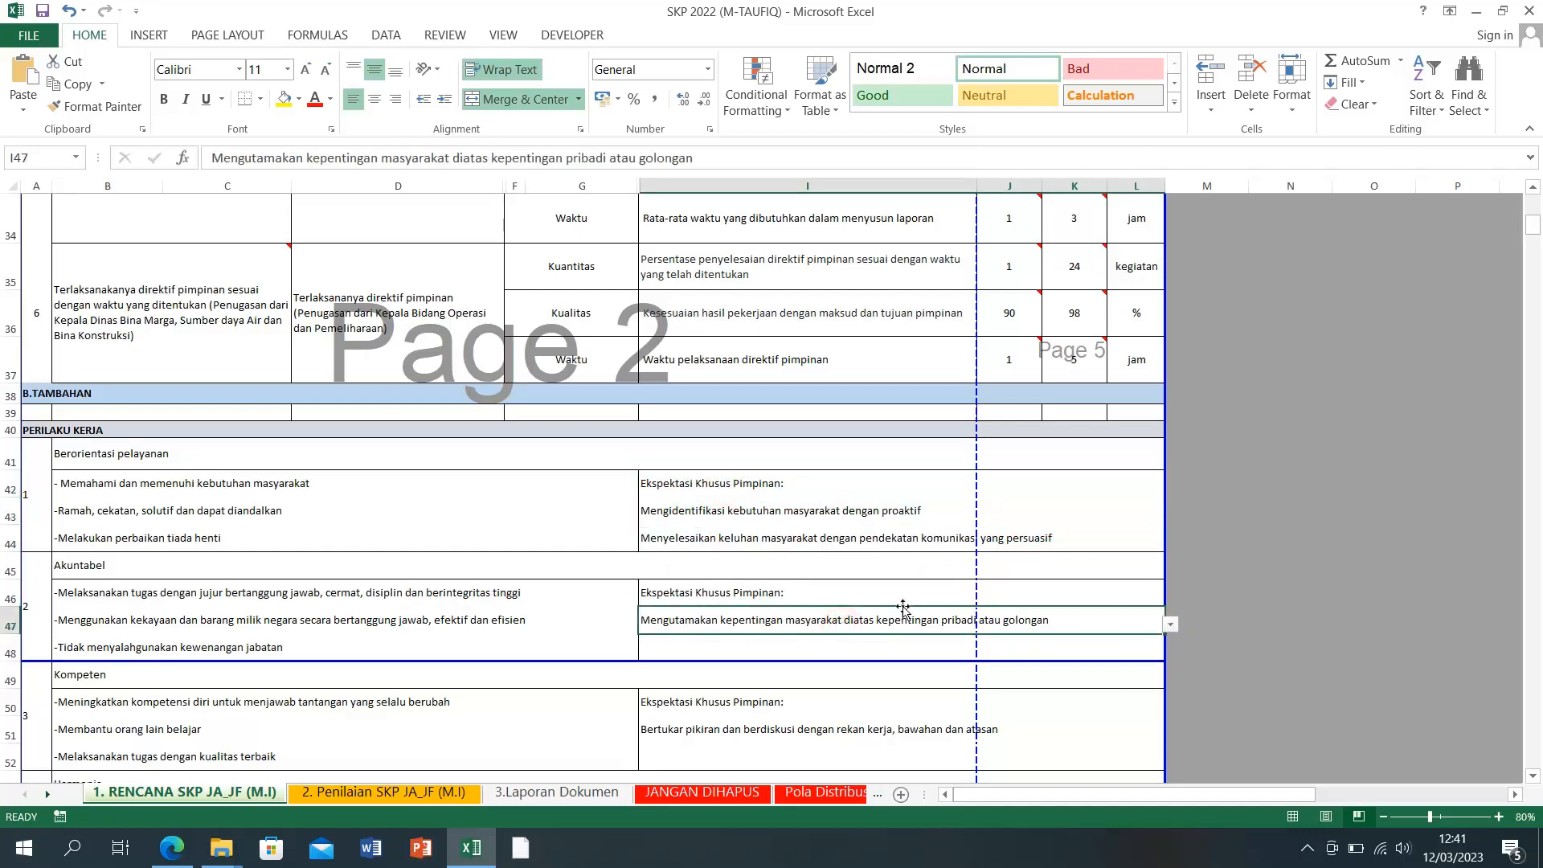
click(723, 592)
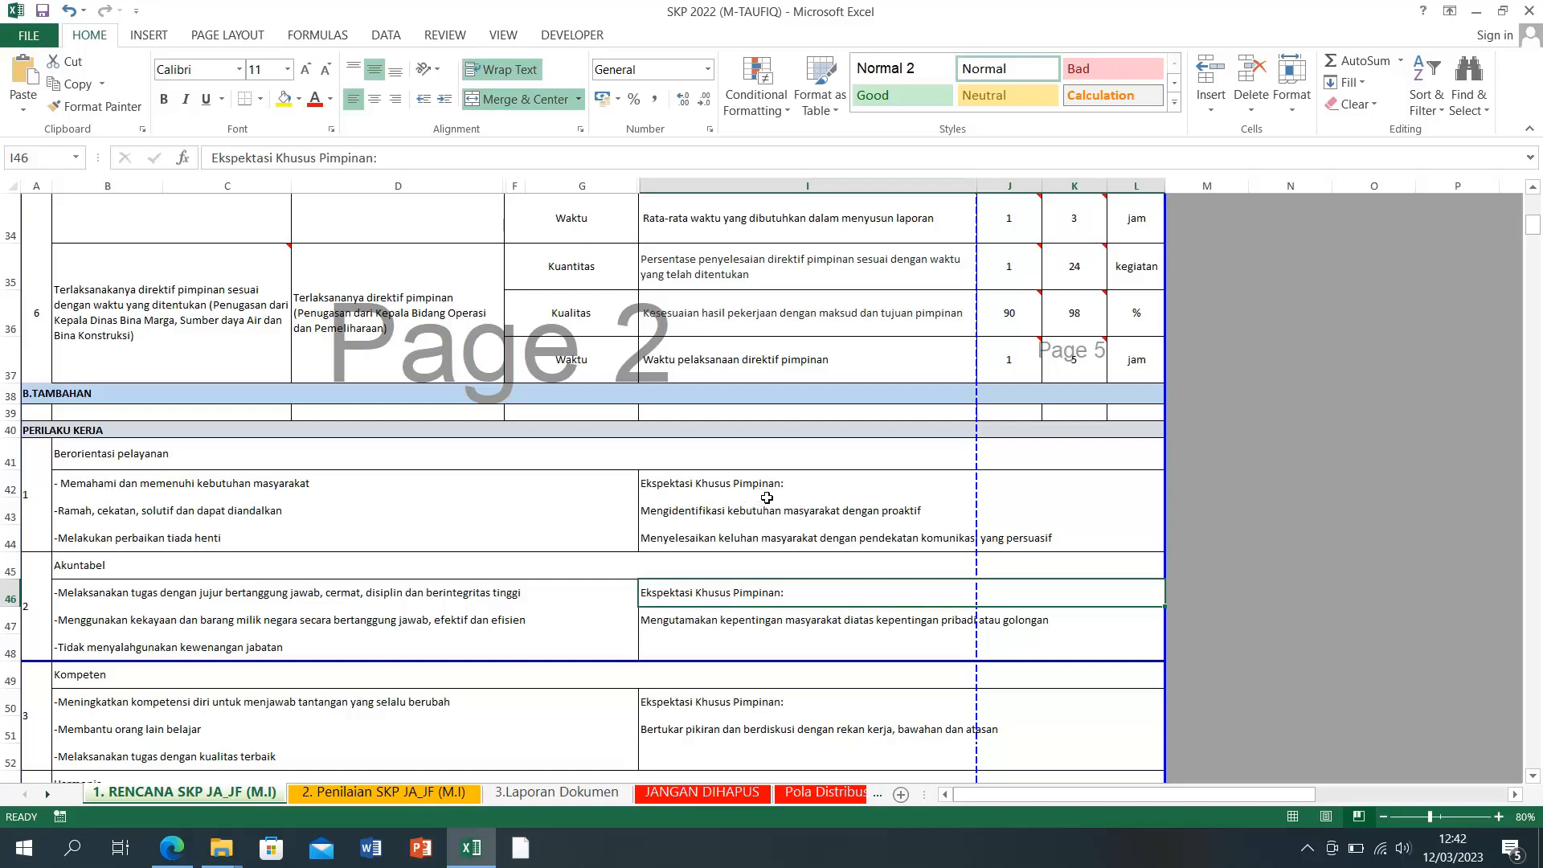
click(811, 511)
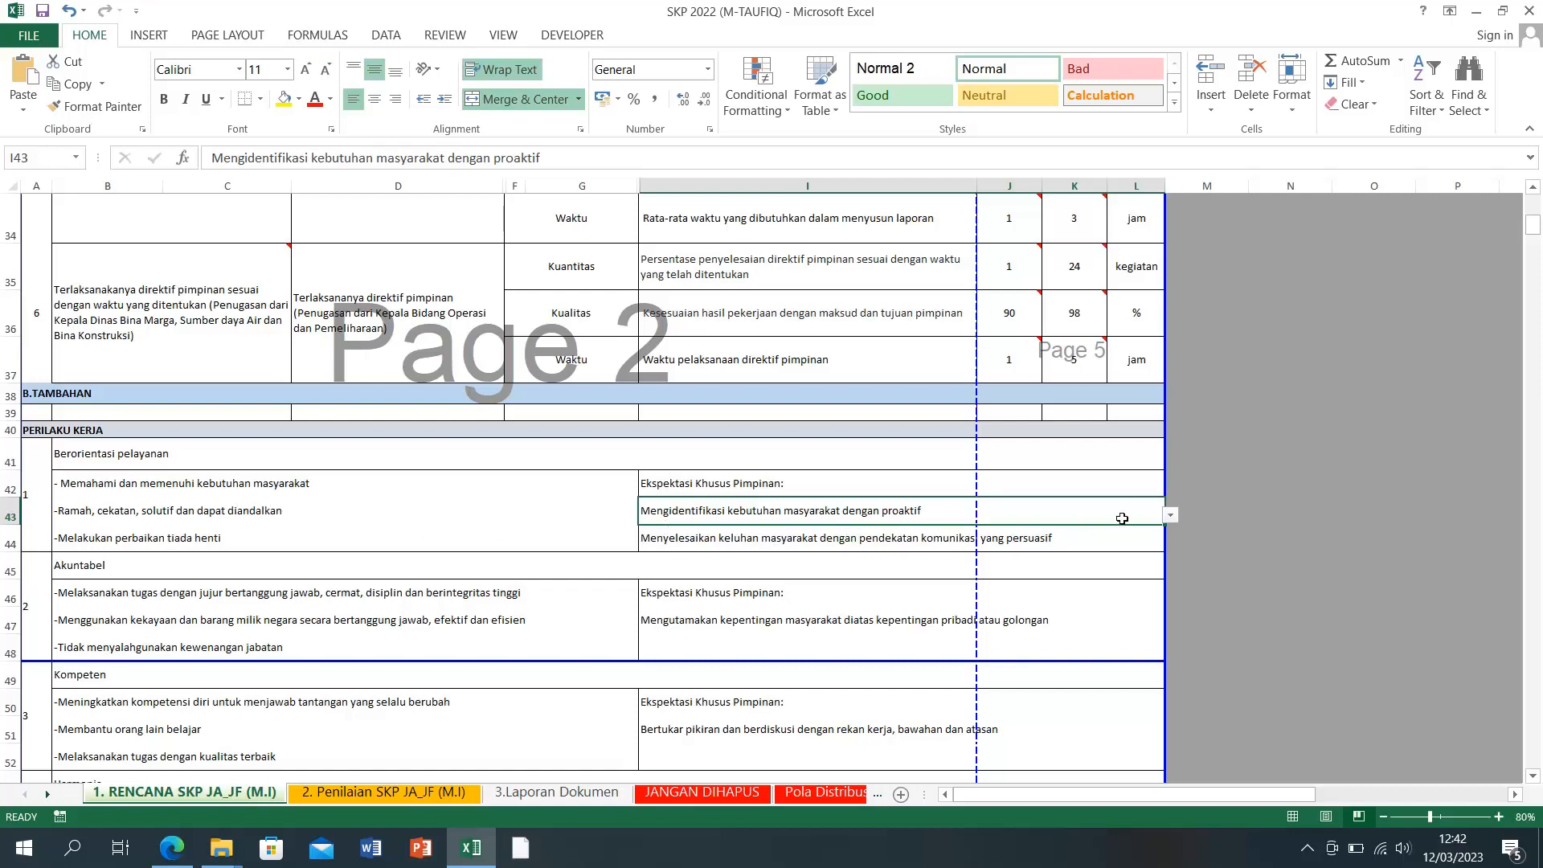
click(1169, 518)
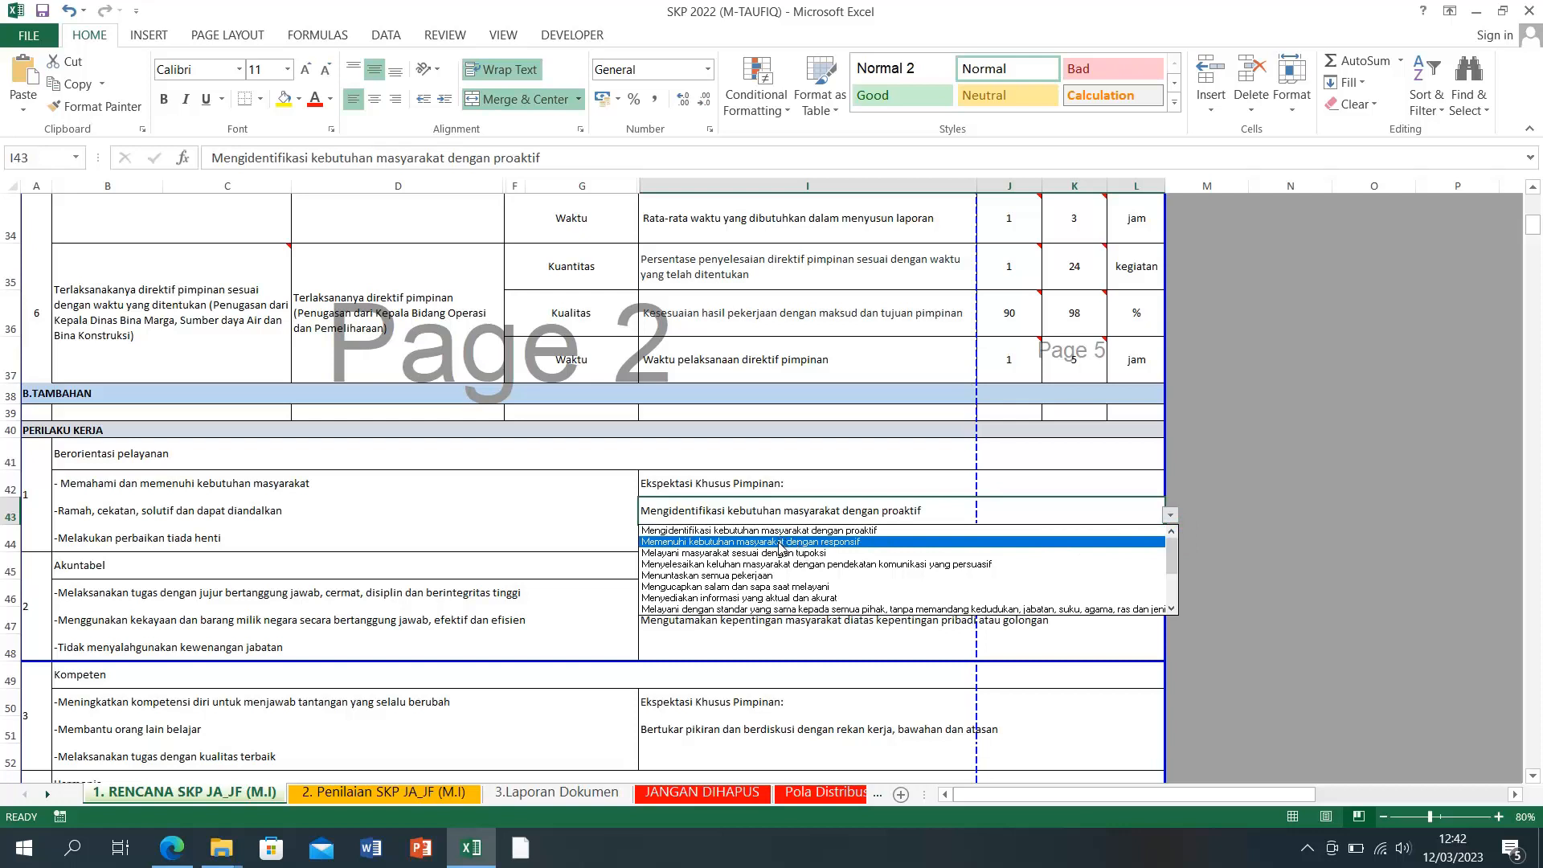
Step: Set I43 to 'Memenuhi kebutuhan masyarakat dengan responsif' and clear the old entry in I44
click(850, 545)
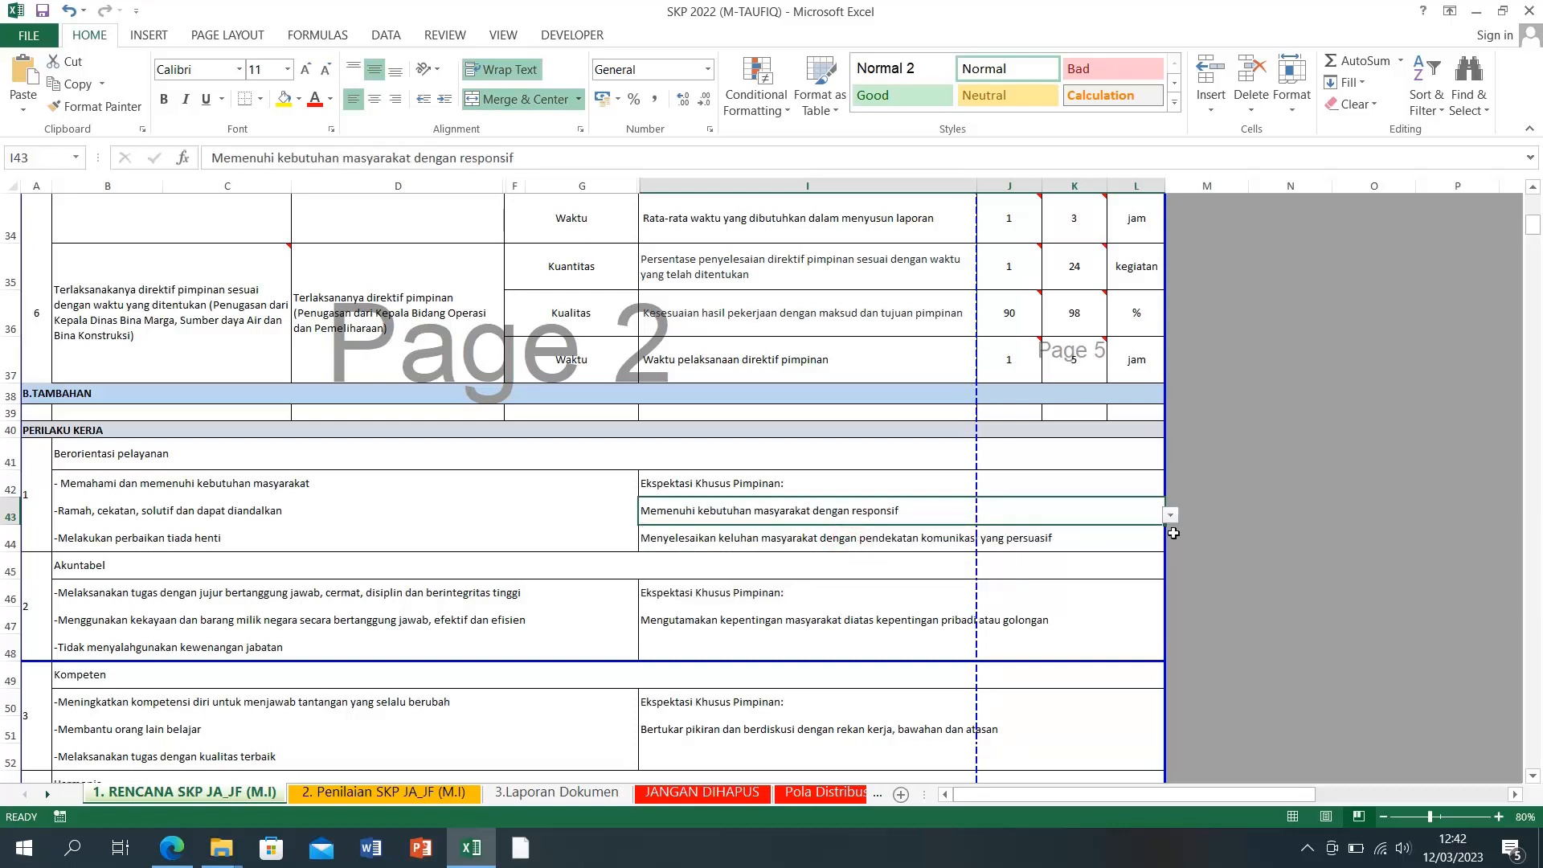
click(1252, 533)
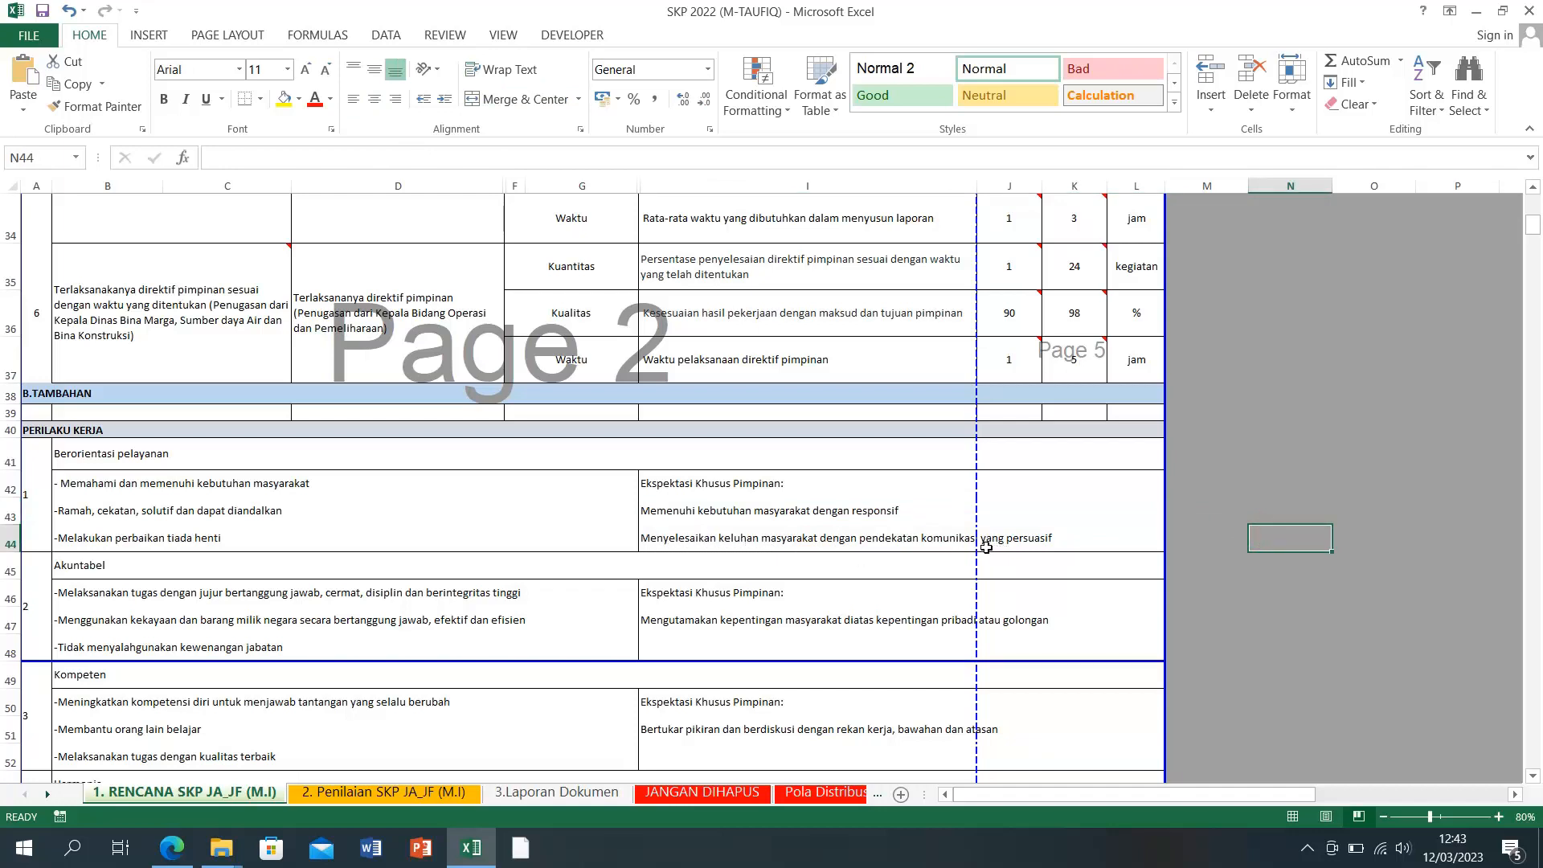
click(1083, 542)
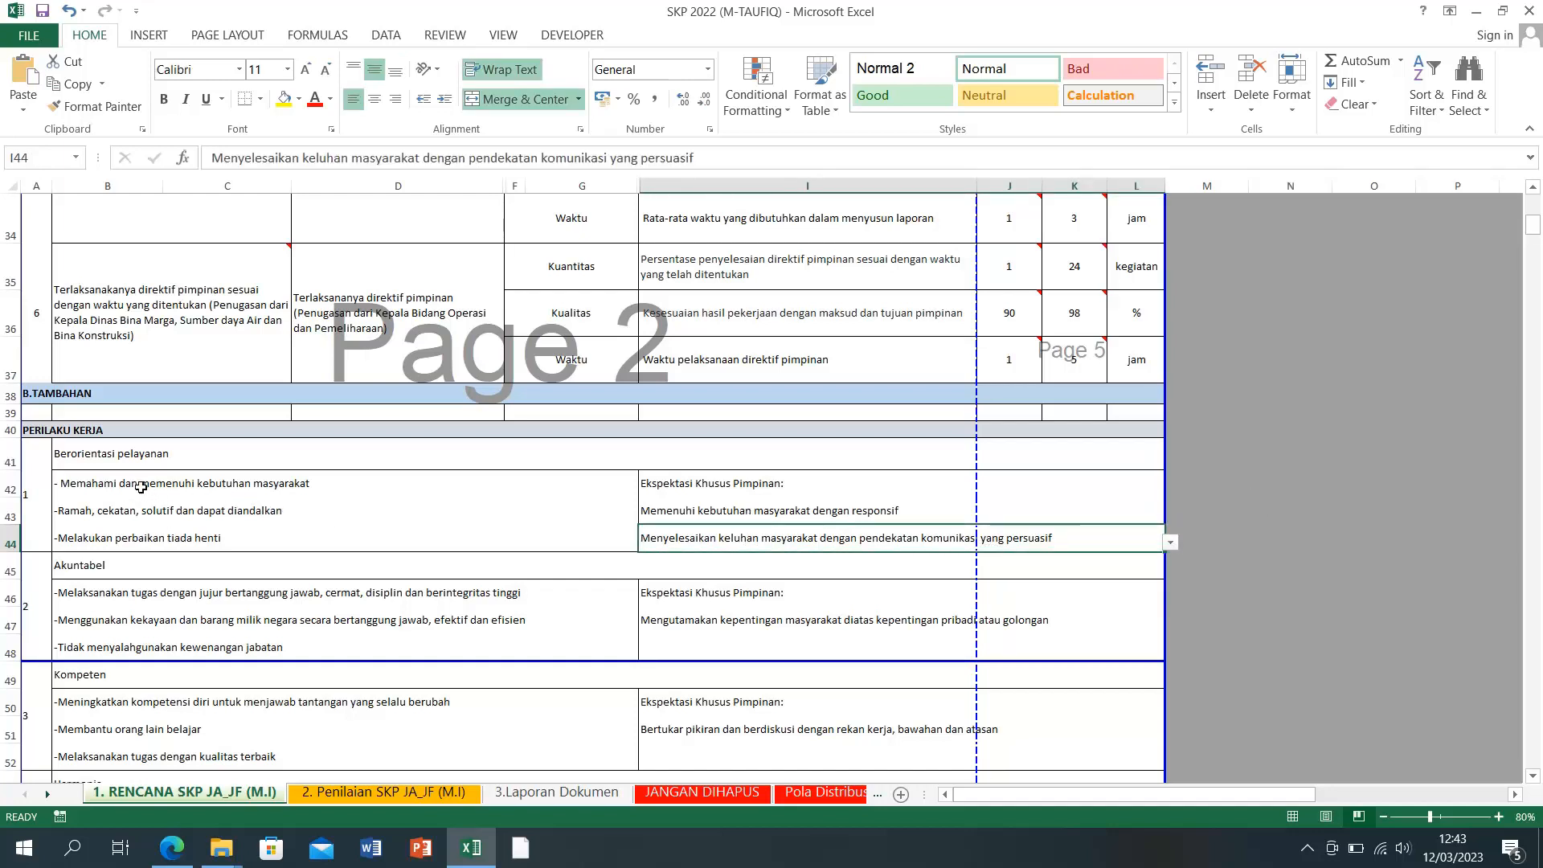
drag(141, 487, 137, 533)
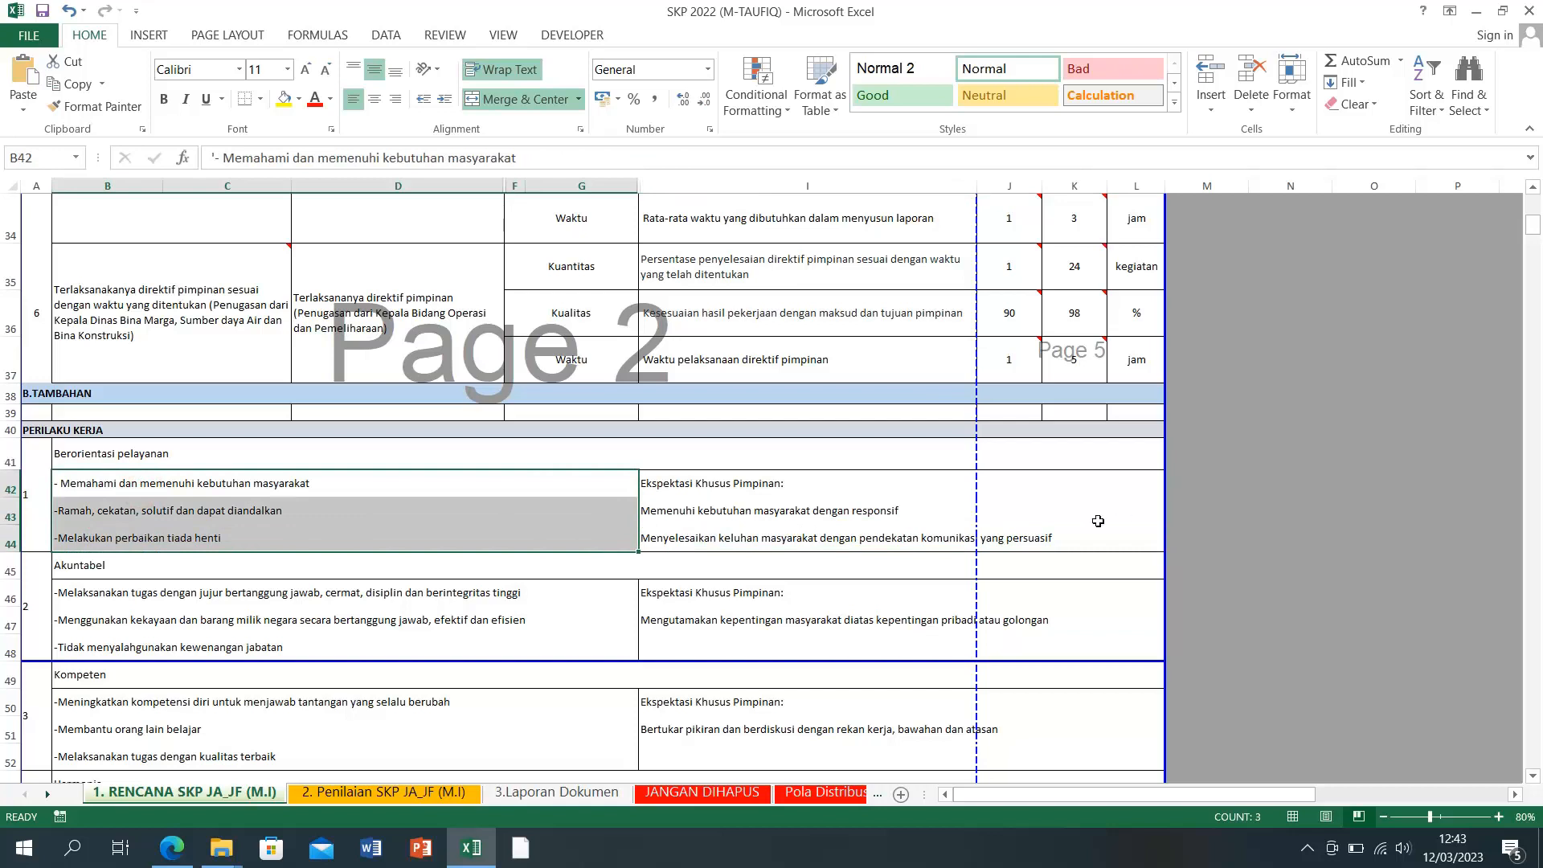
click(1073, 533)
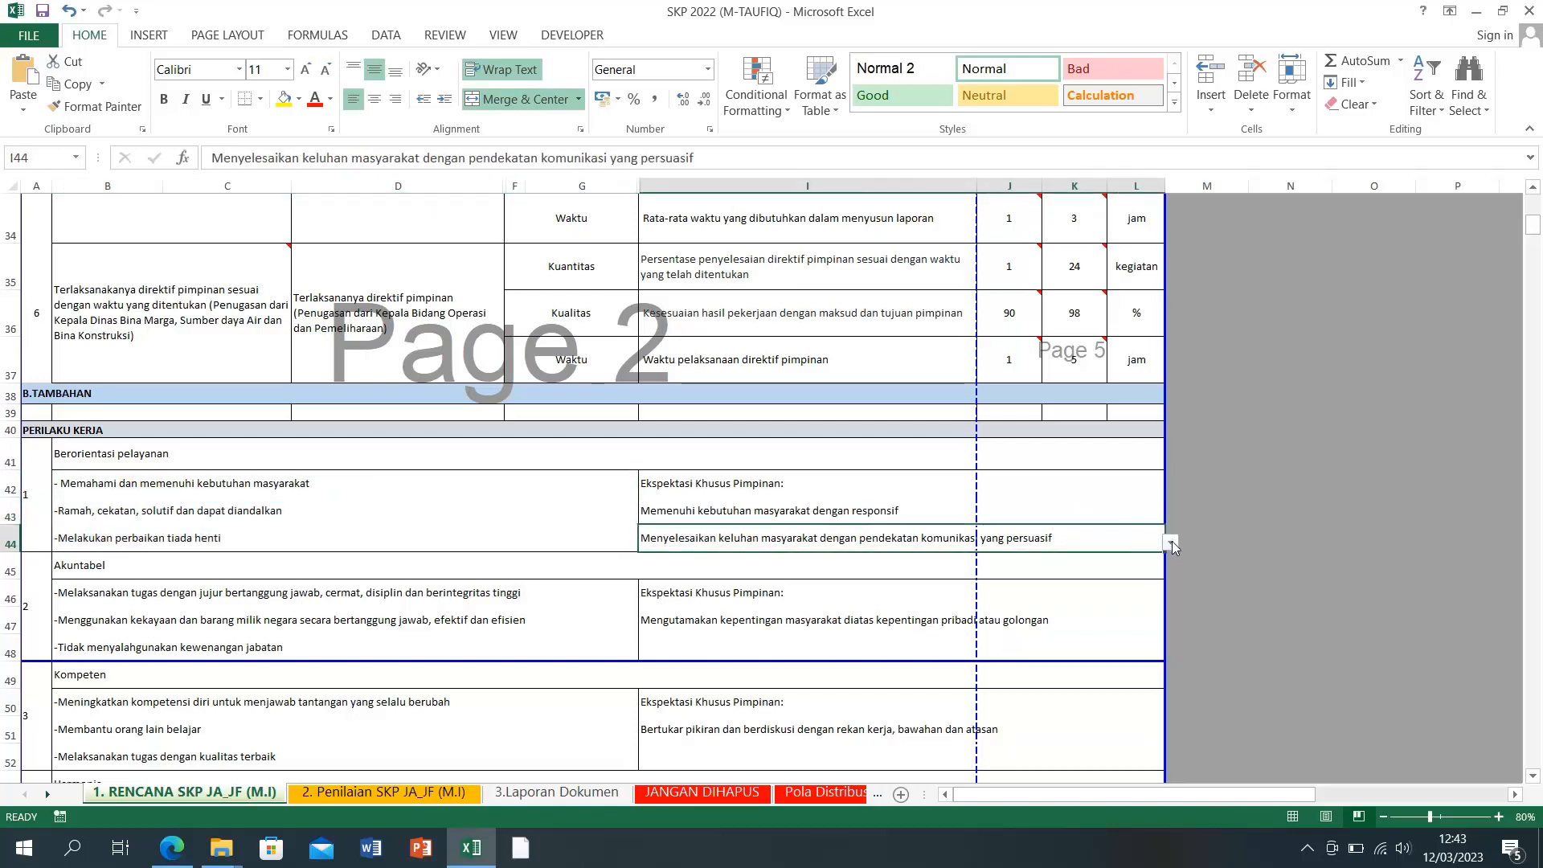
click(1171, 544)
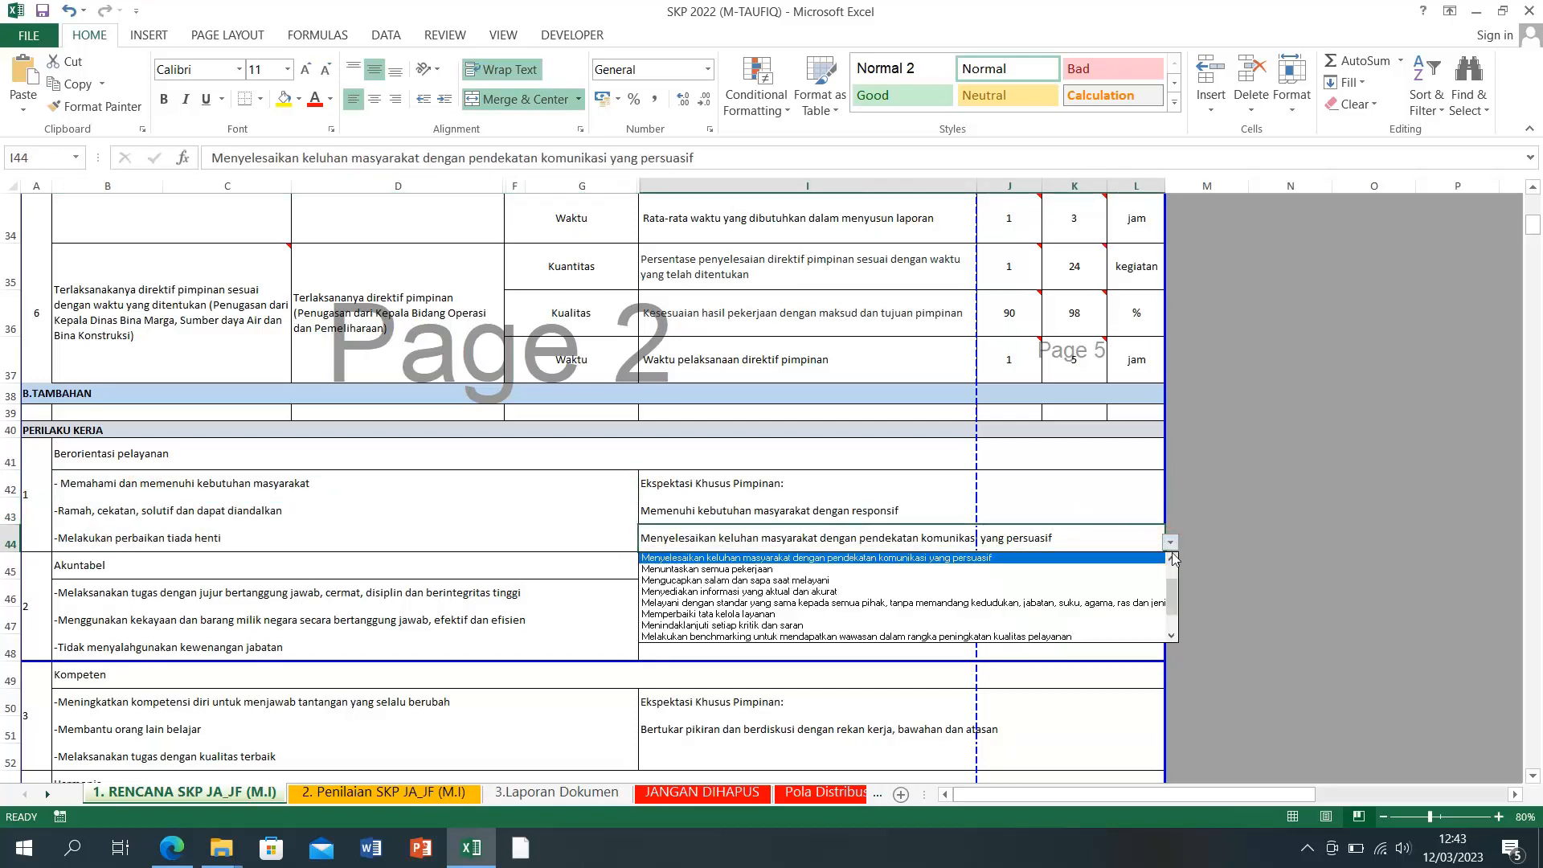
drag(1176, 605, 1174, 621)
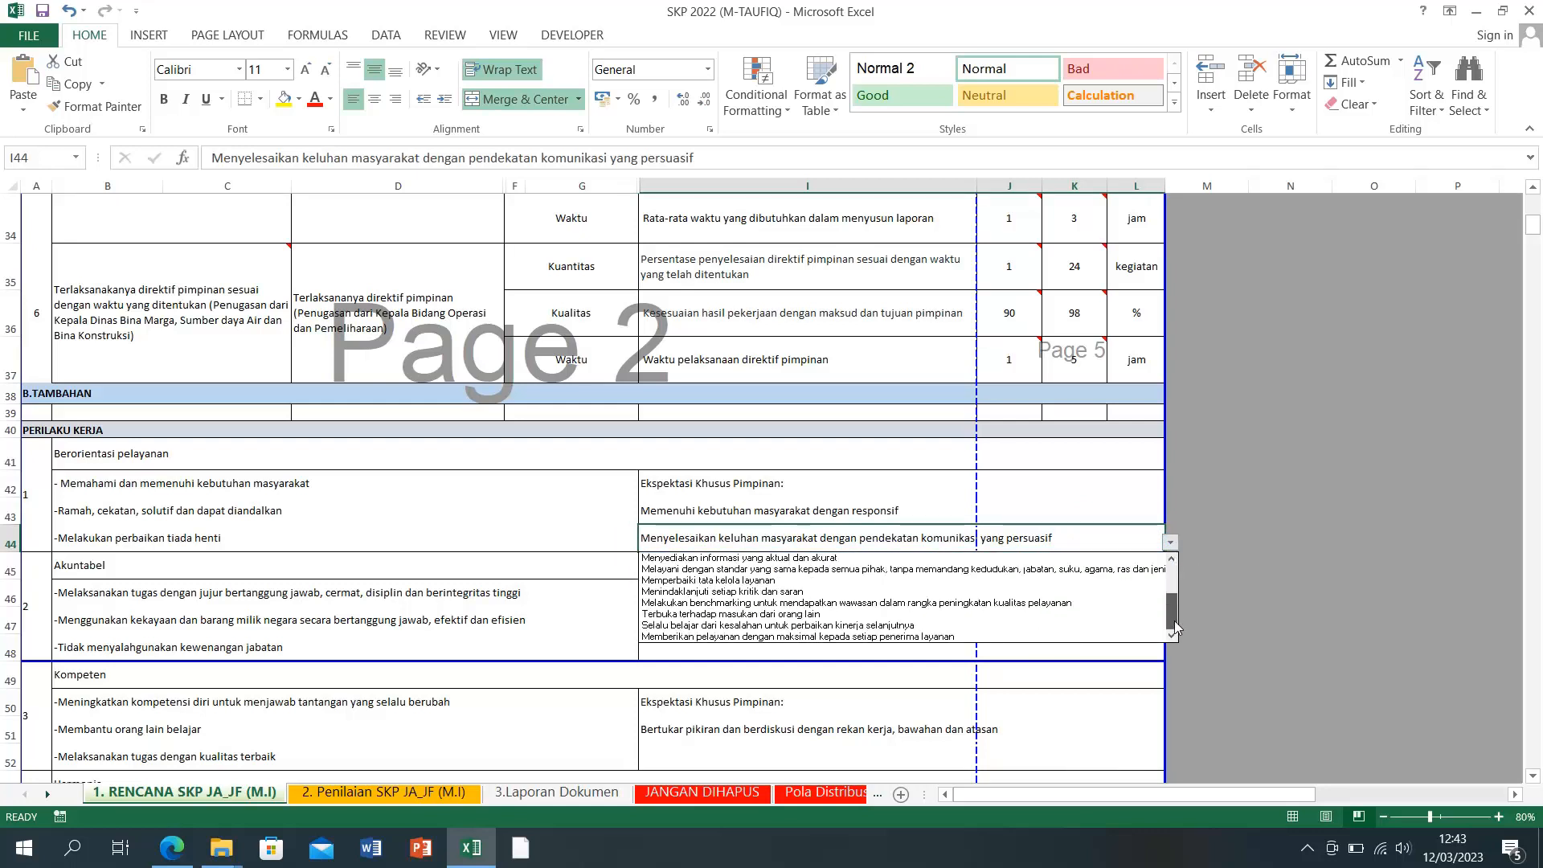
click(1219, 606)
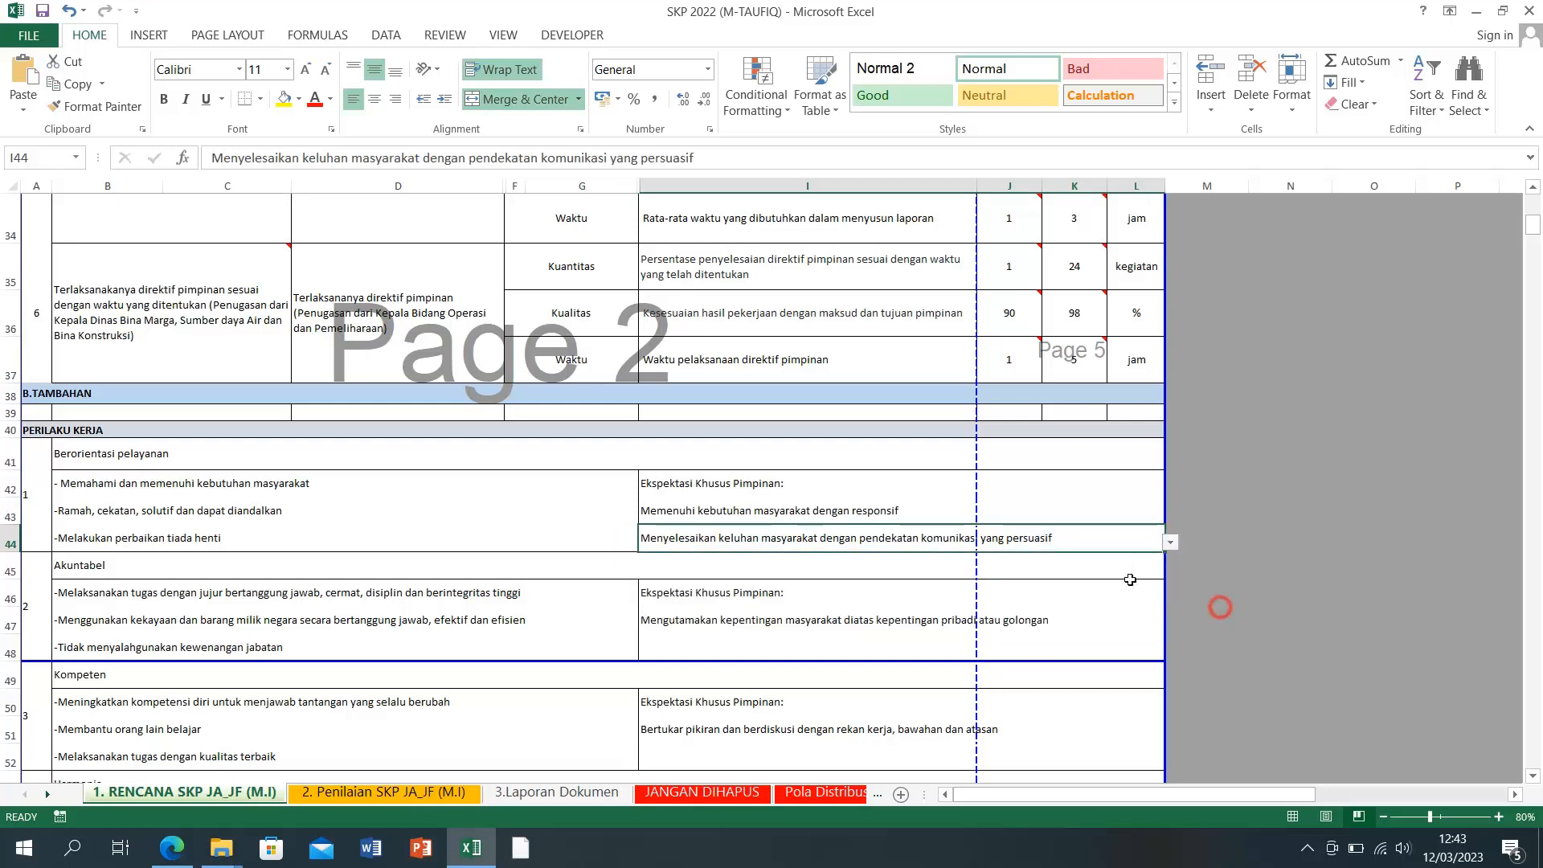
click(874, 582)
click(878, 539)
key(Delete)
click(1322, 533)
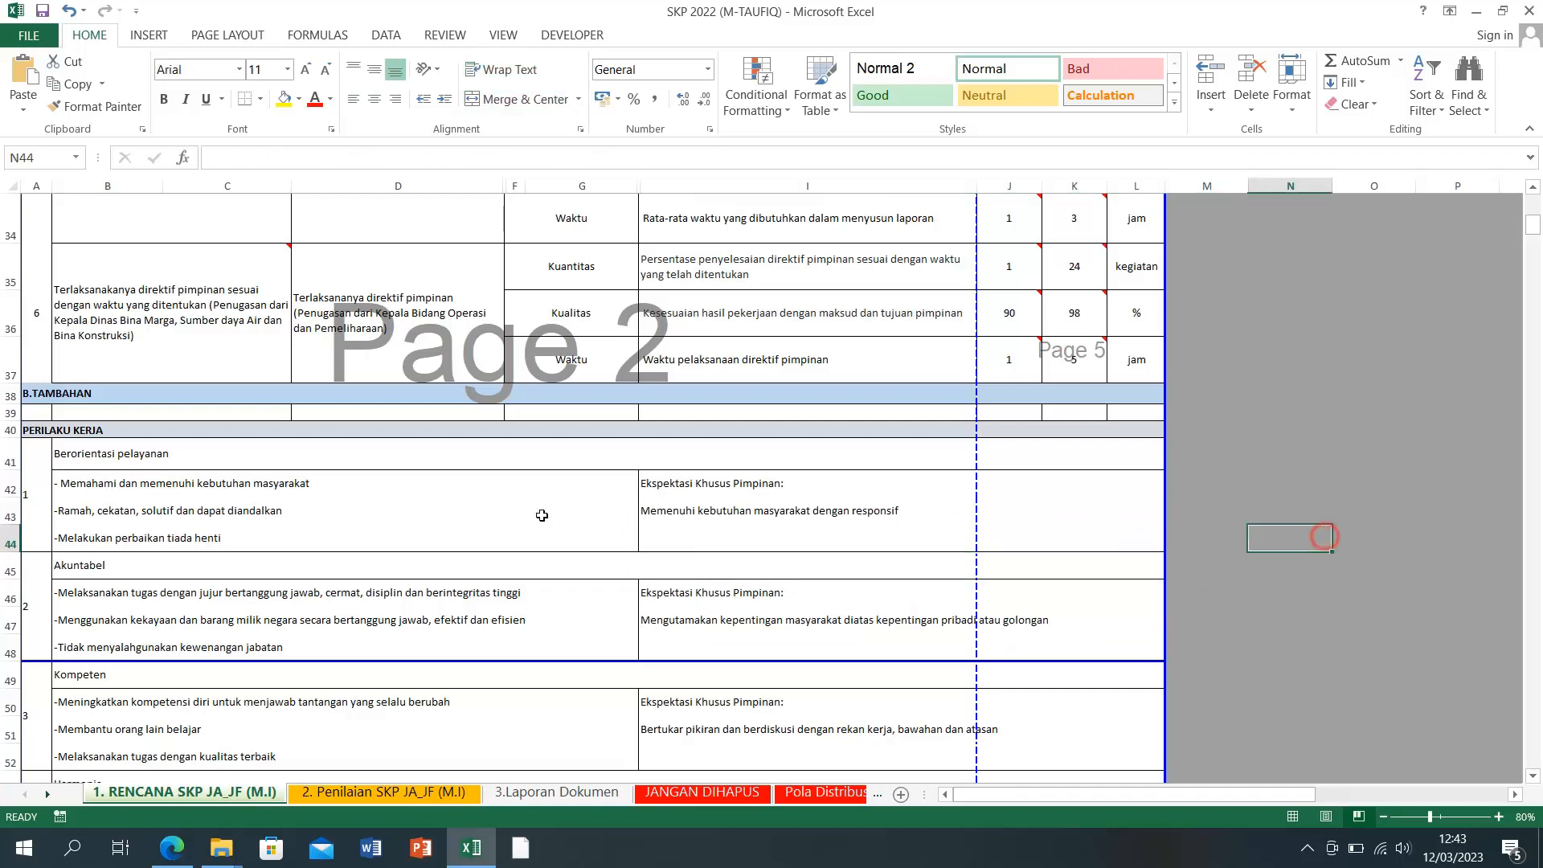
Step: Check I44's empty dropdown and review the service-orientation and Akuntabel expectation cells
click(792, 533)
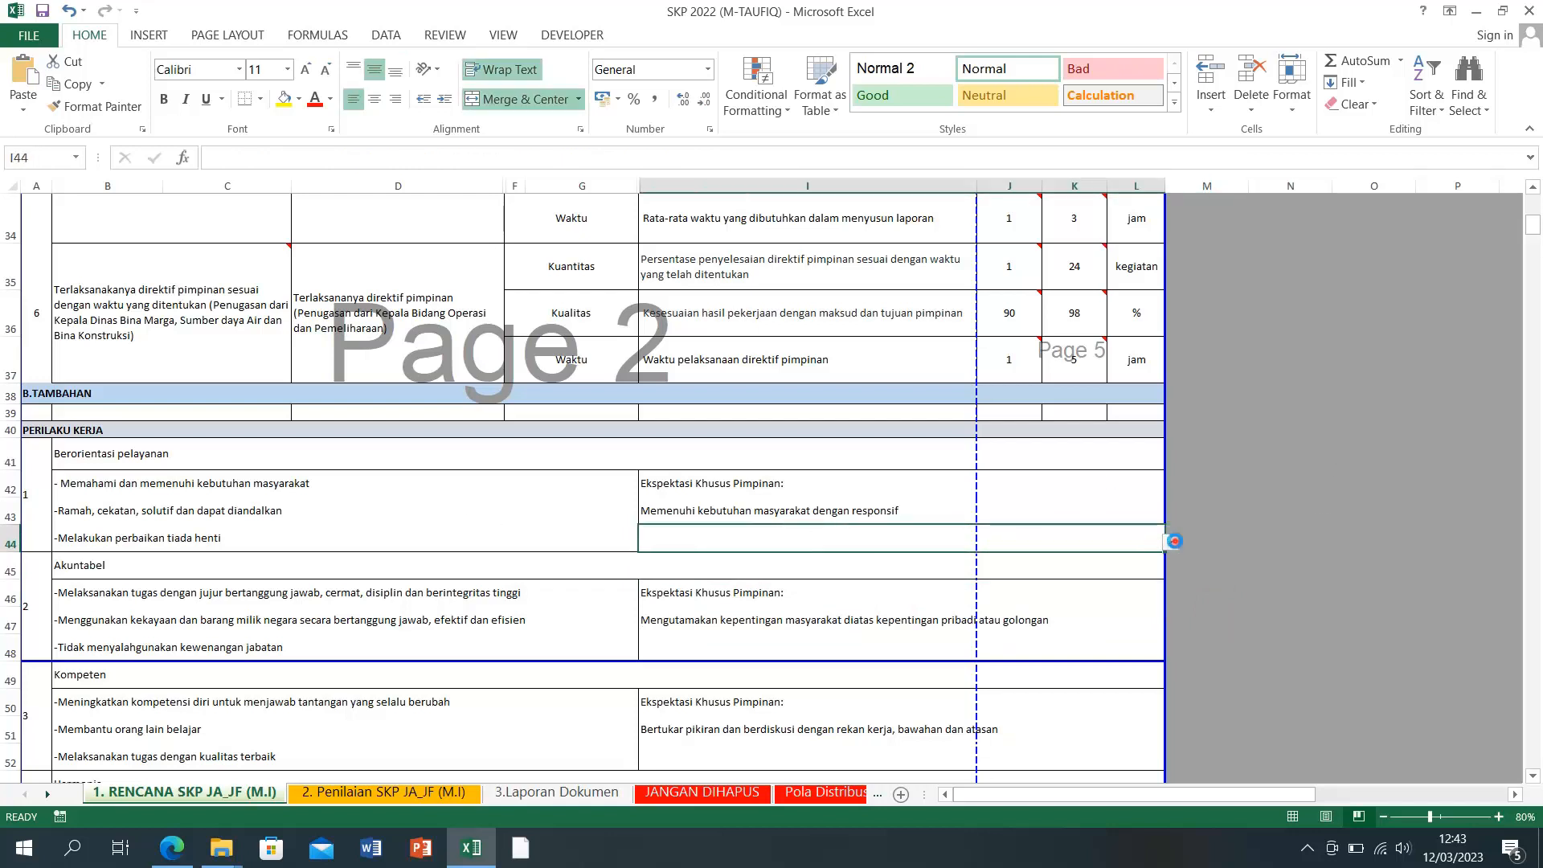
click(1170, 543)
click(1213, 555)
click(1274, 540)
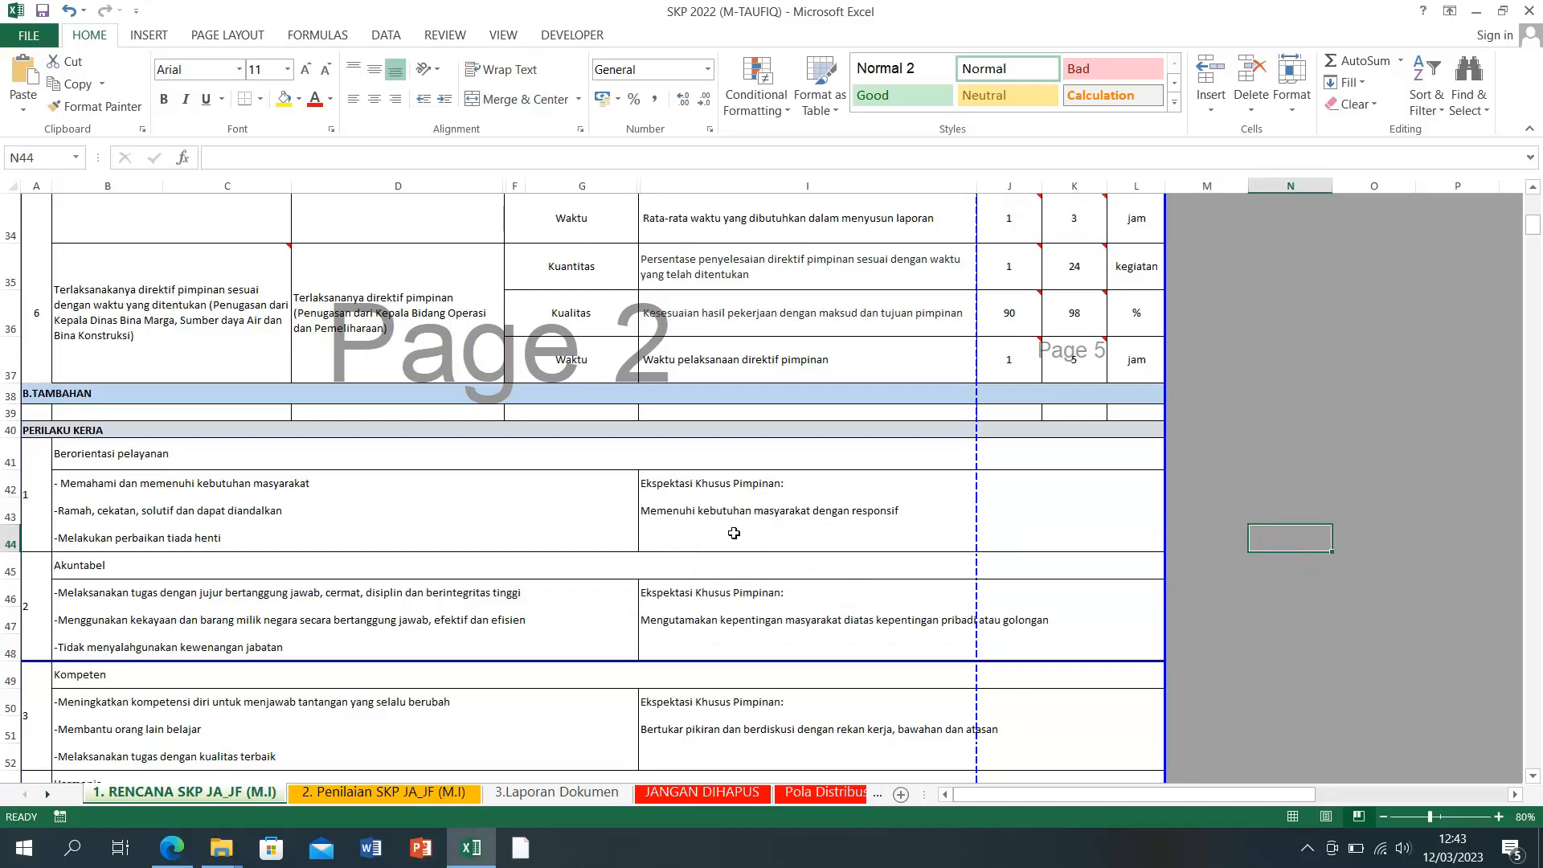
click(710, 518)
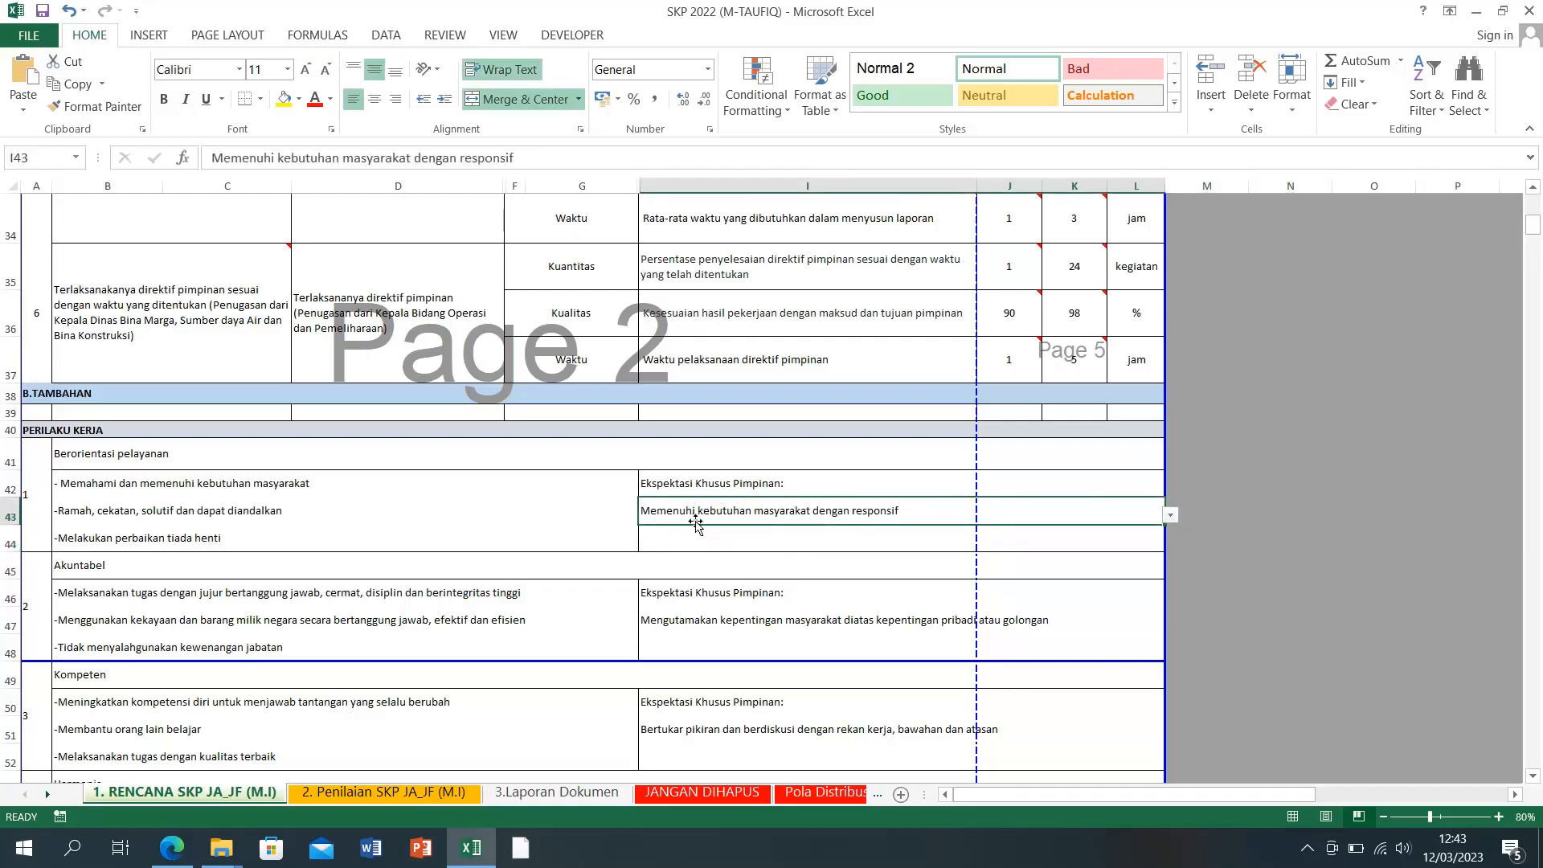
click(891, 540)
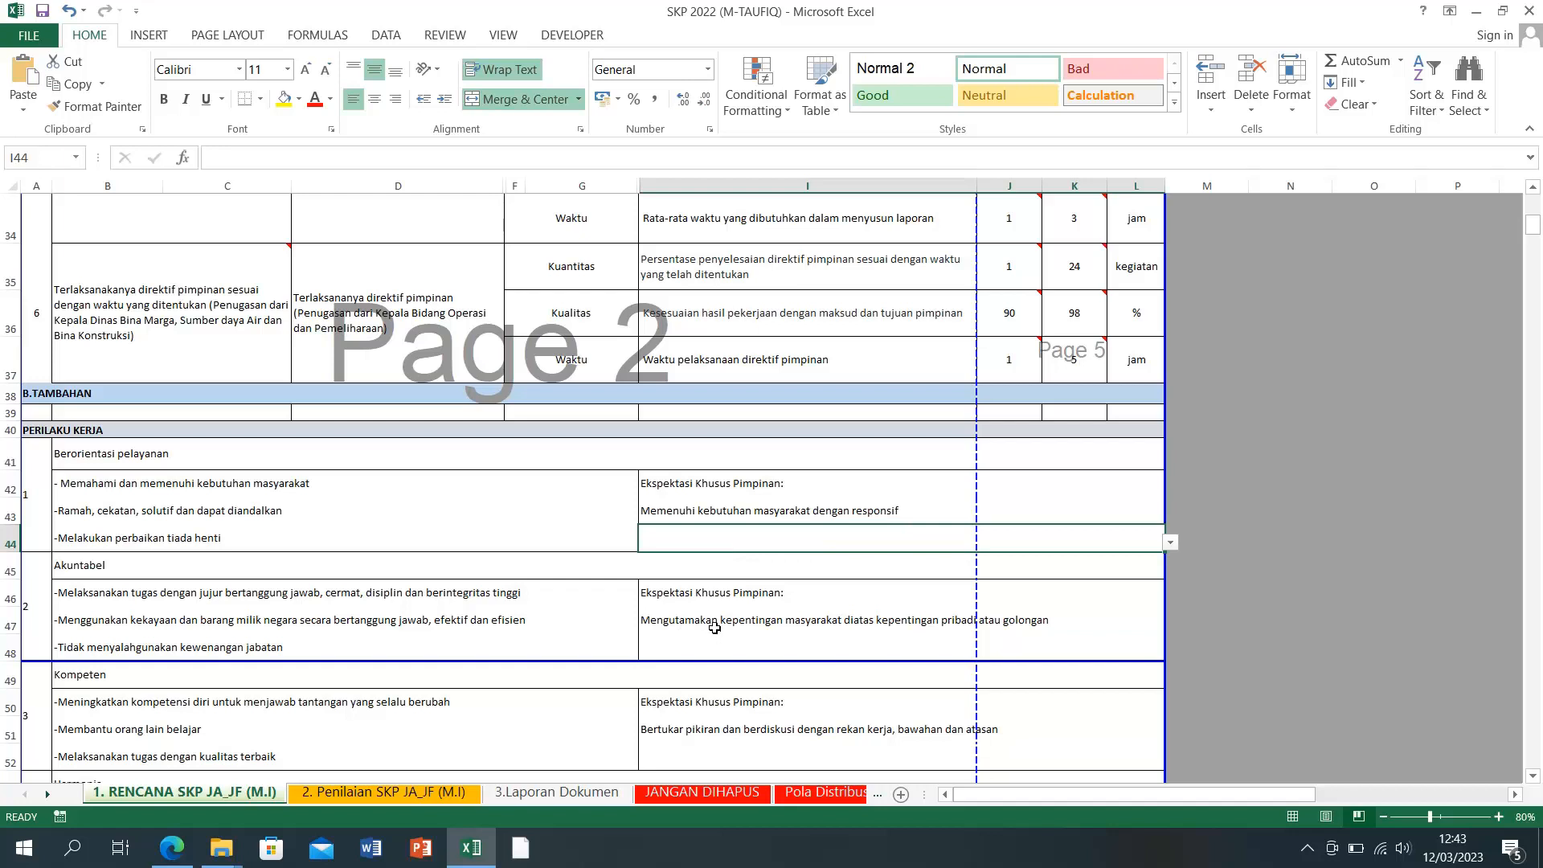
click(70, 568)
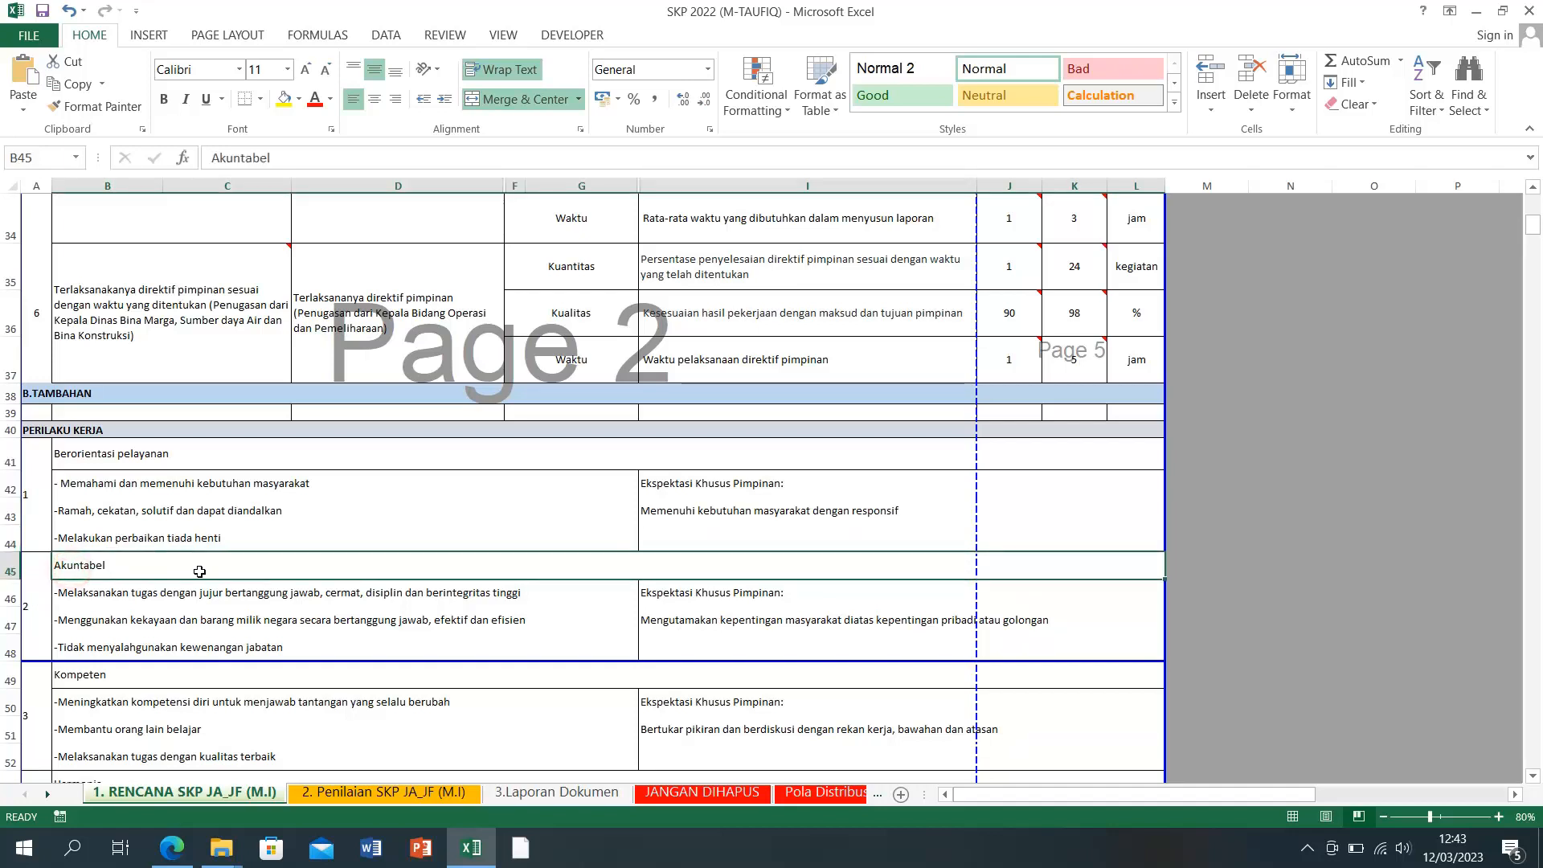
click(720, 599)
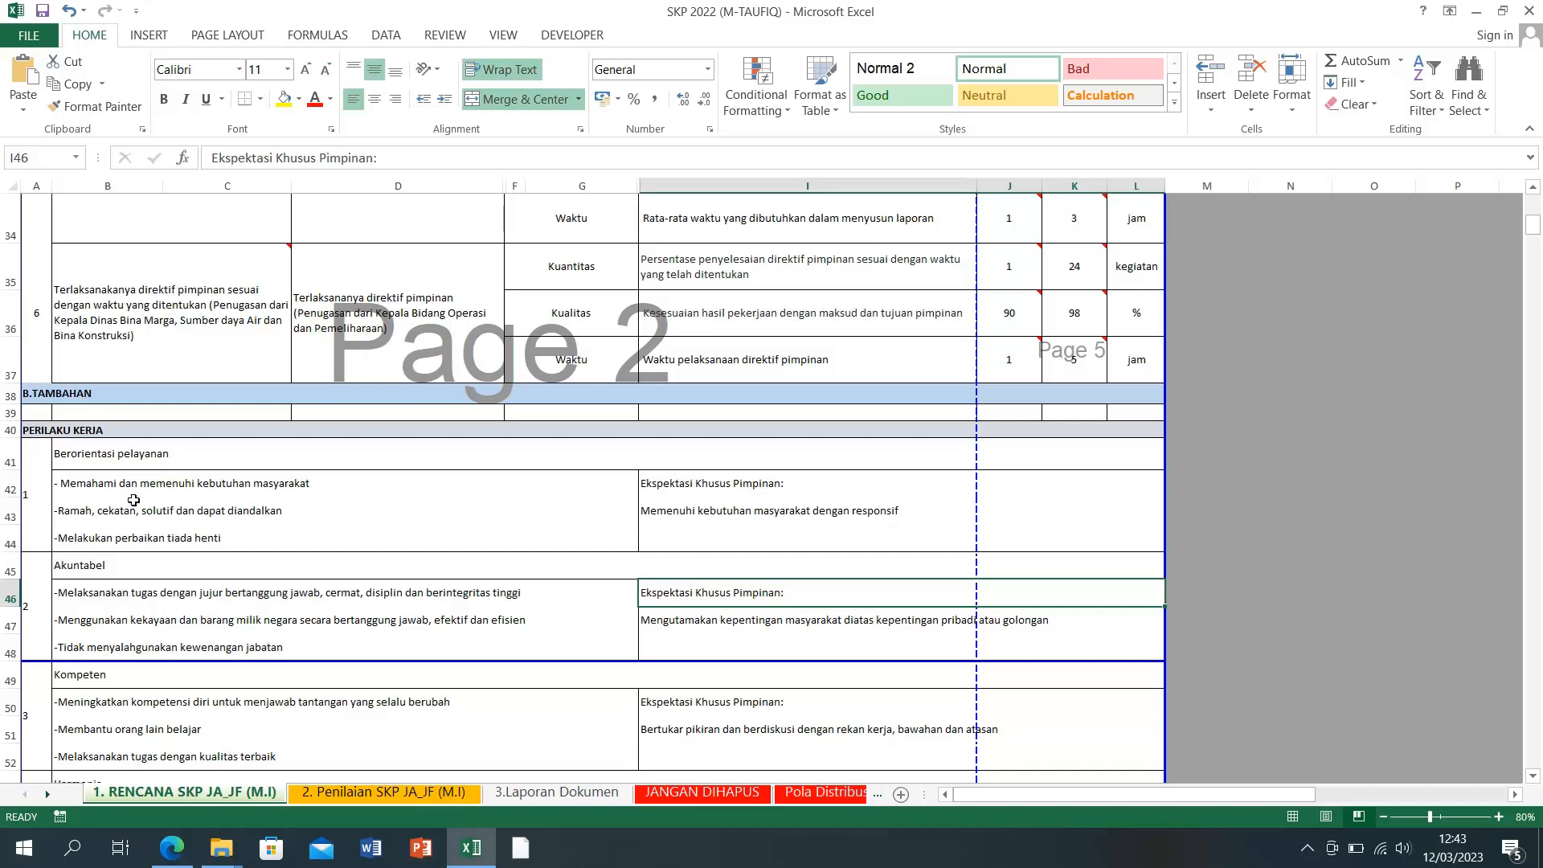
drag(145, 484, 388, 530)
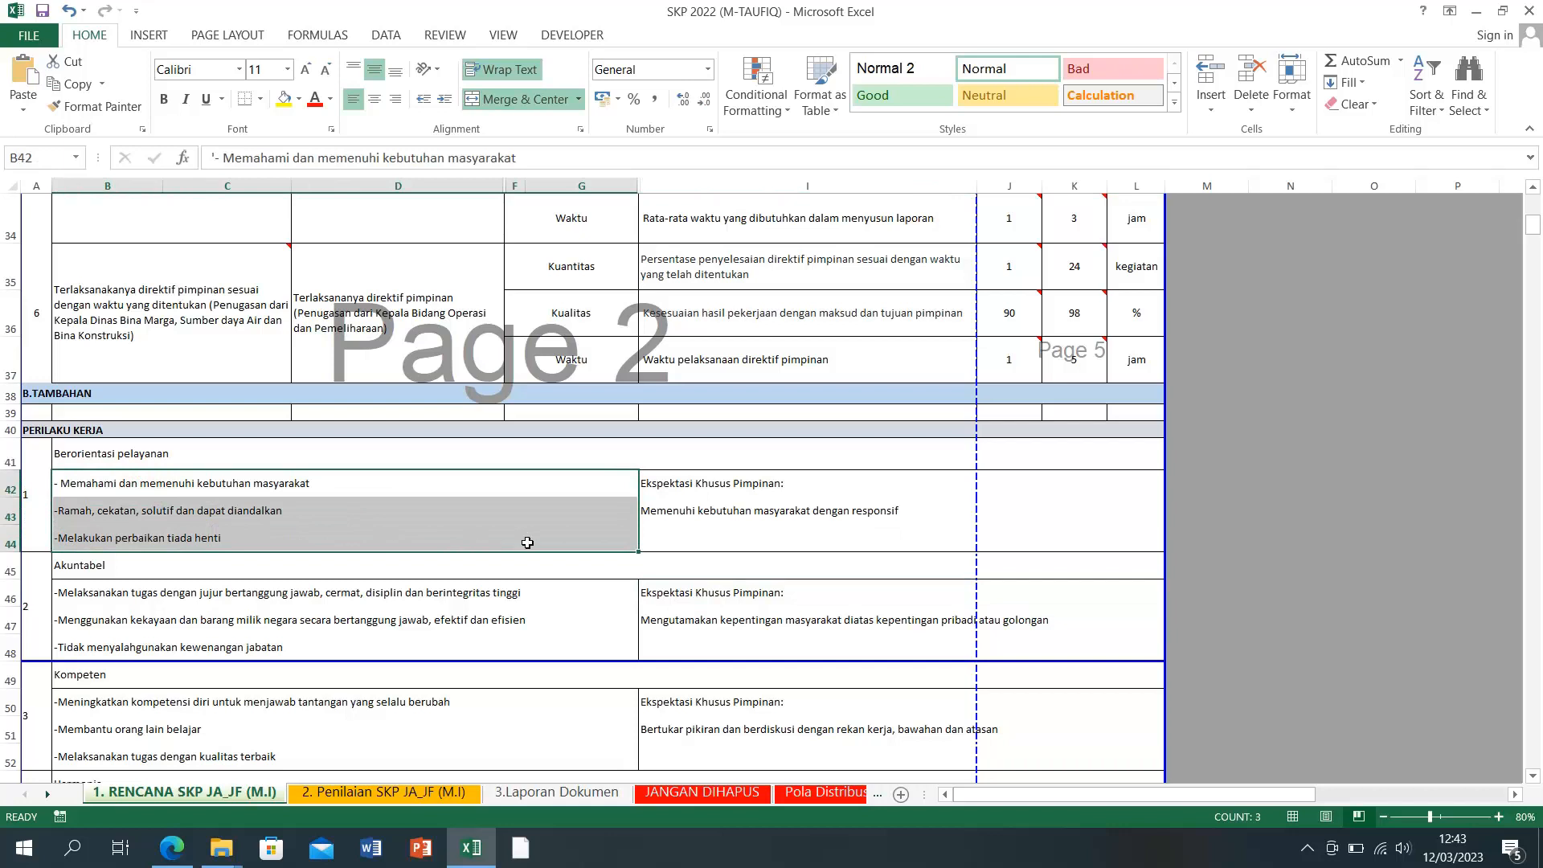
click(758, 637)
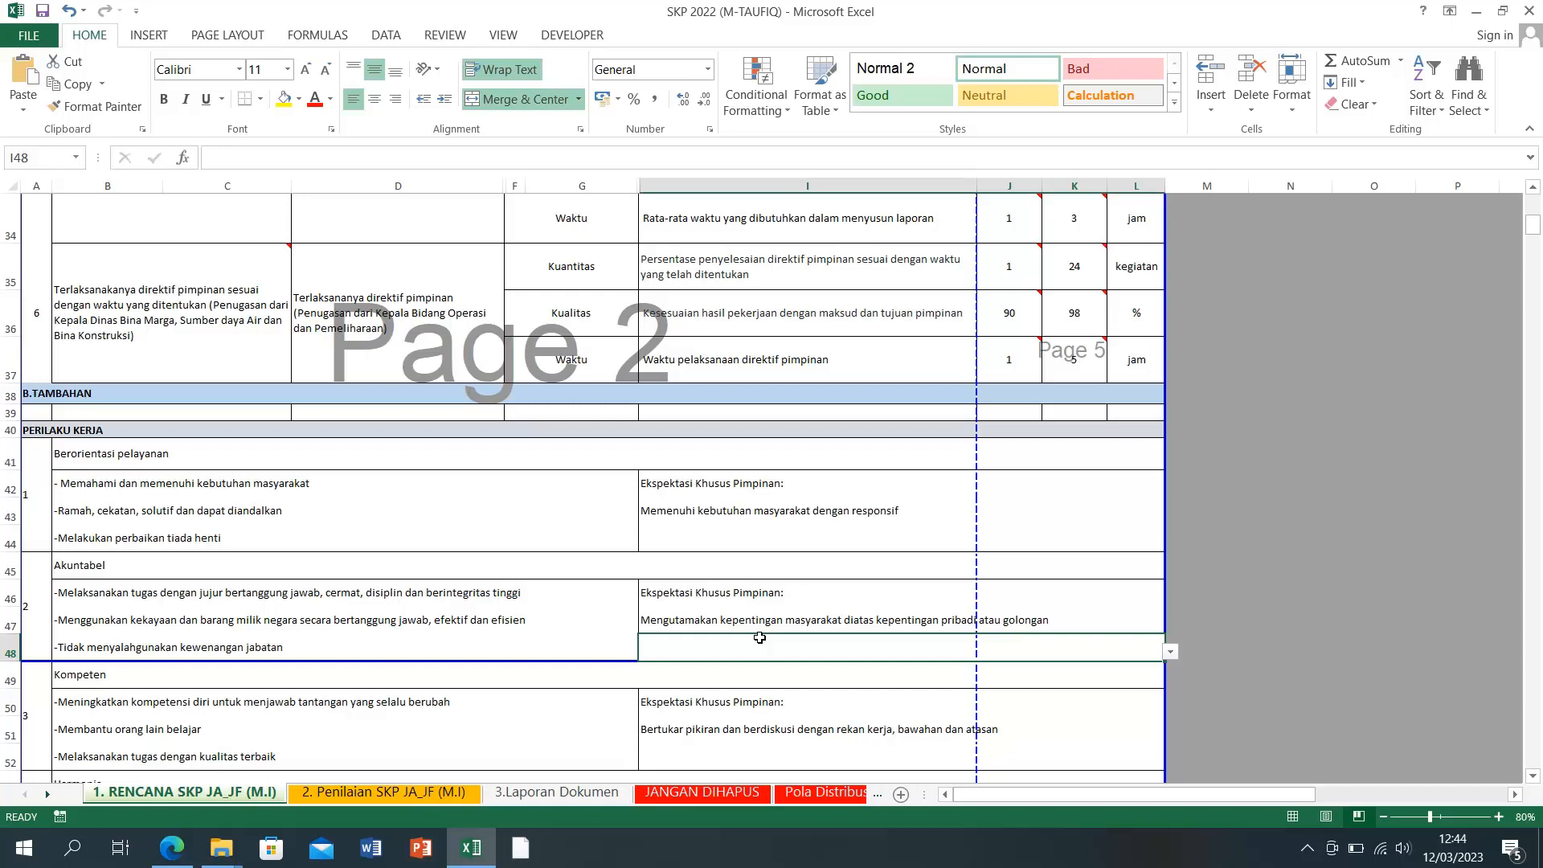
click(703, 623)
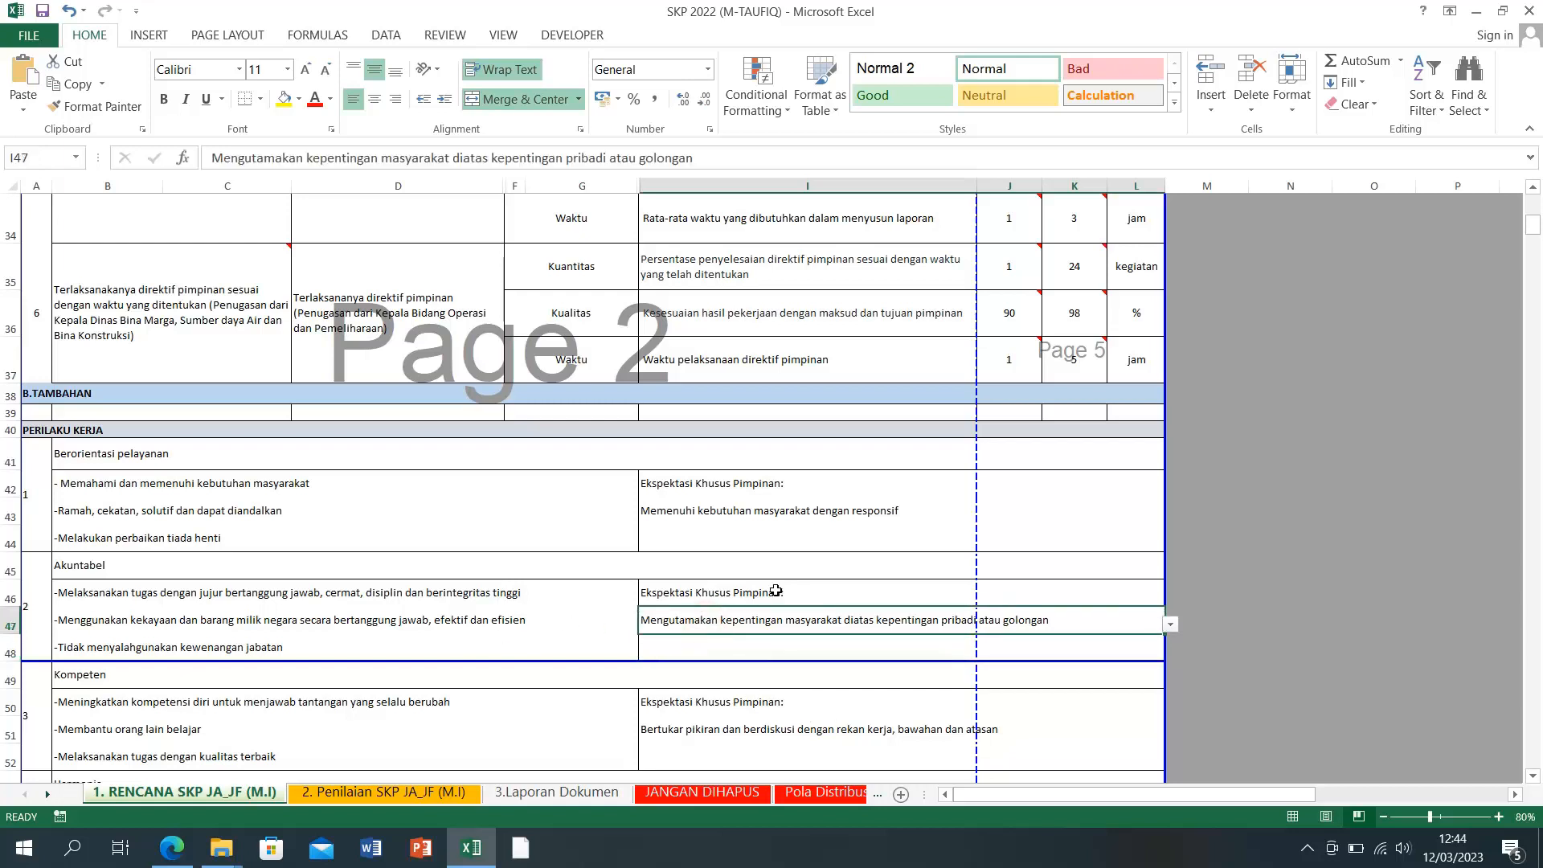
click(657, 543)
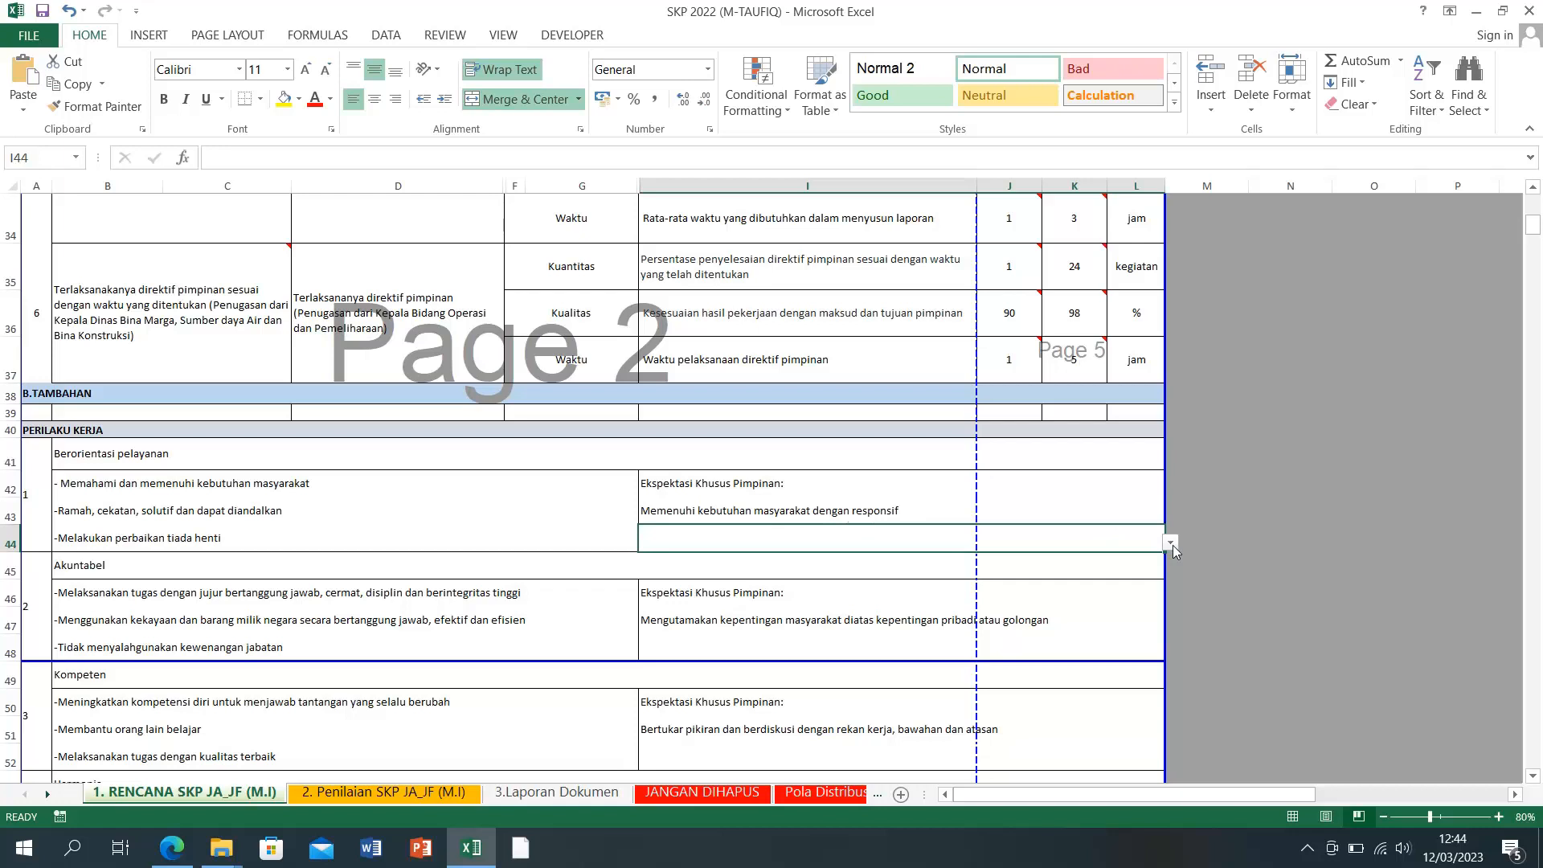
Step: Pick 'Menuntaskan semua pekerjaan' from I44's dropdown list
click(1171, 543)
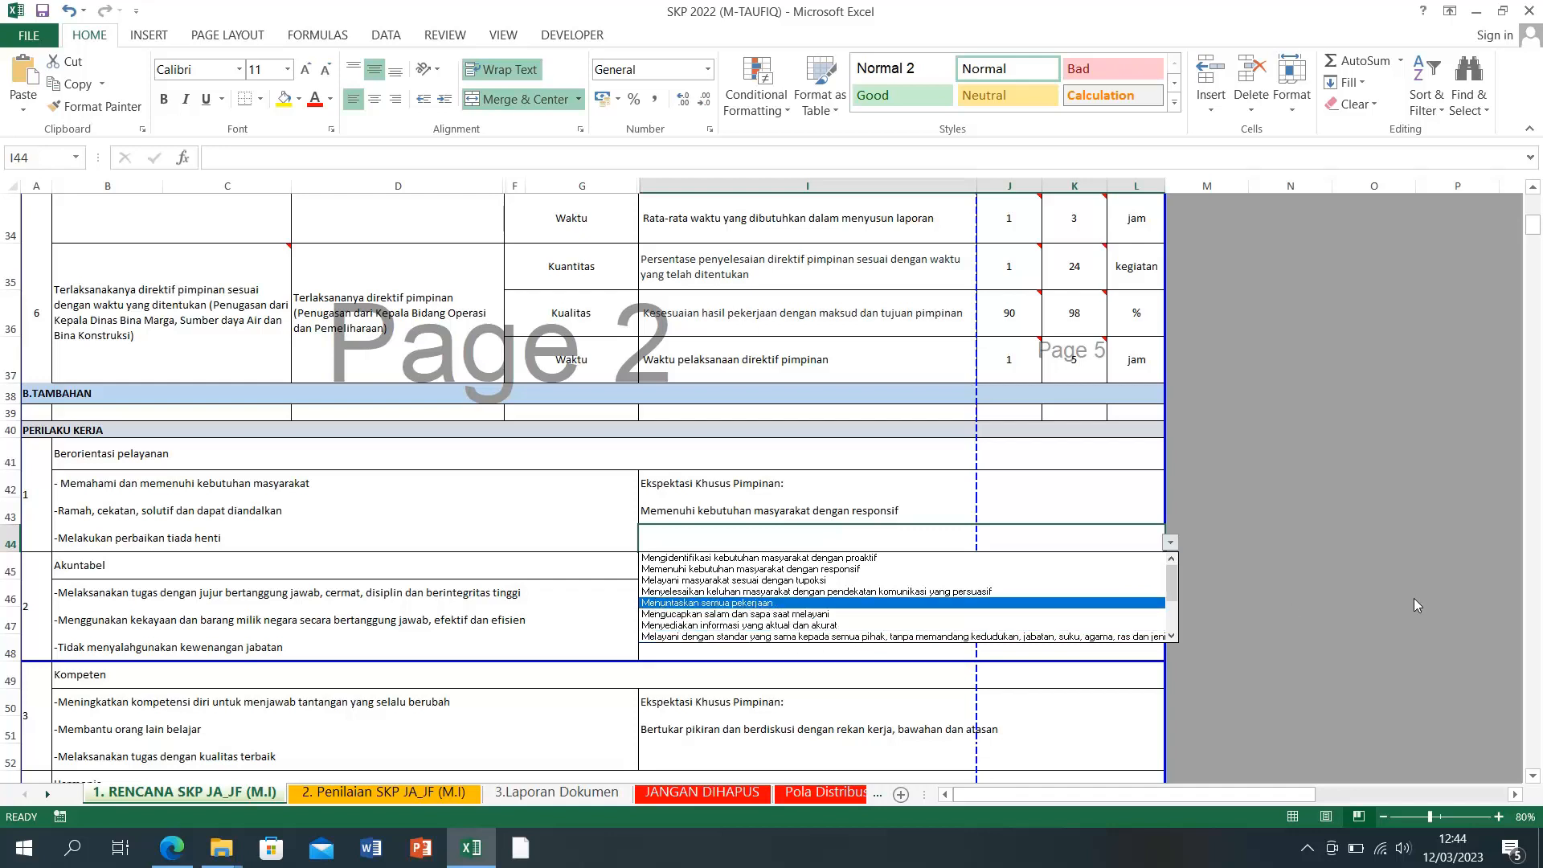
scroll(1172, 593, down, 1)
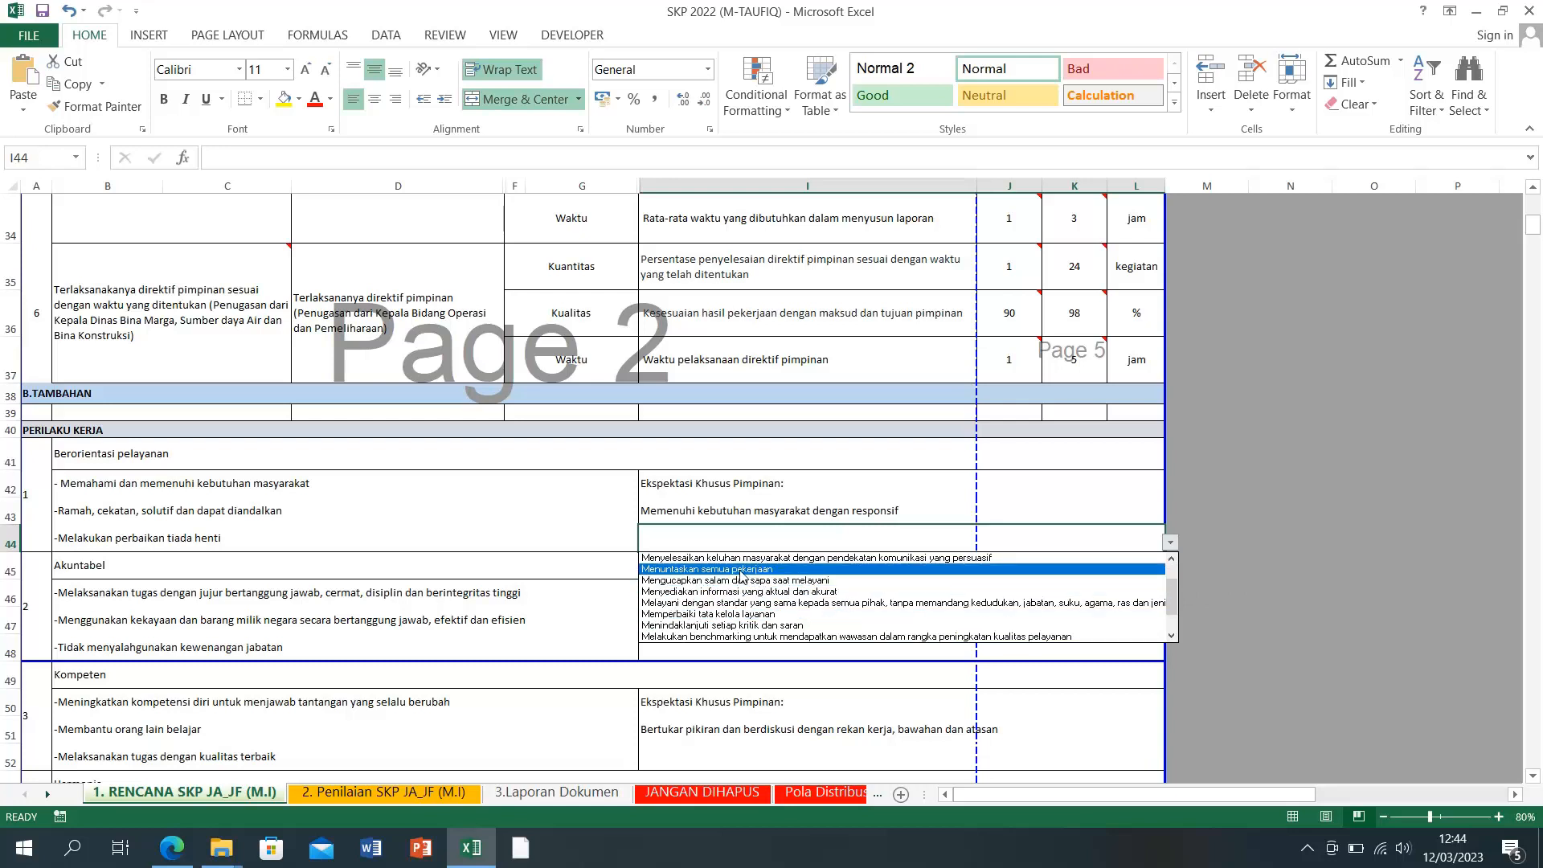
click(783, 572)
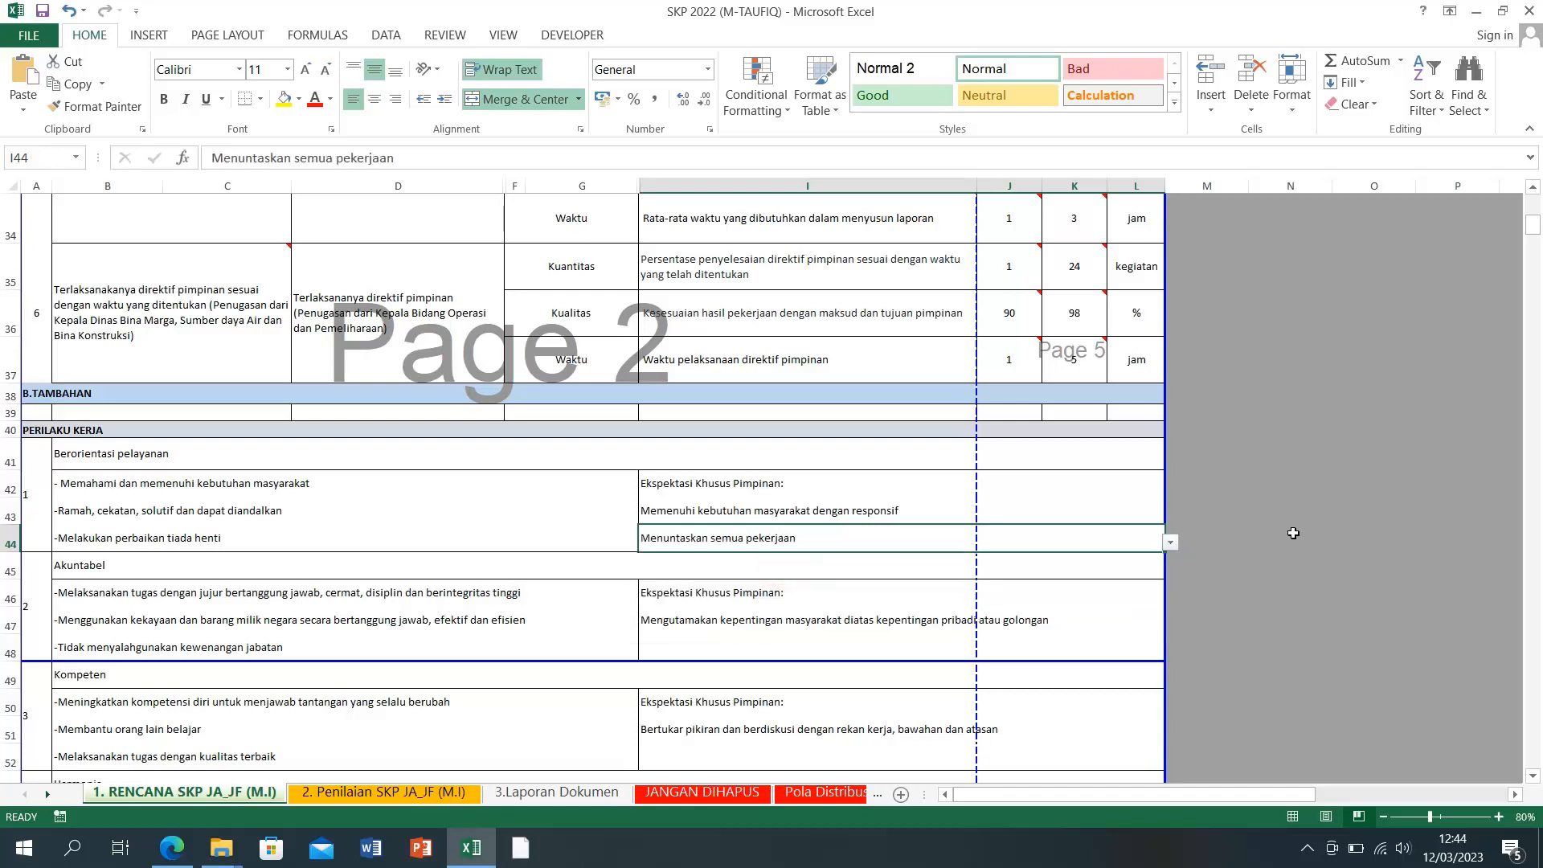
click(1263, 564)
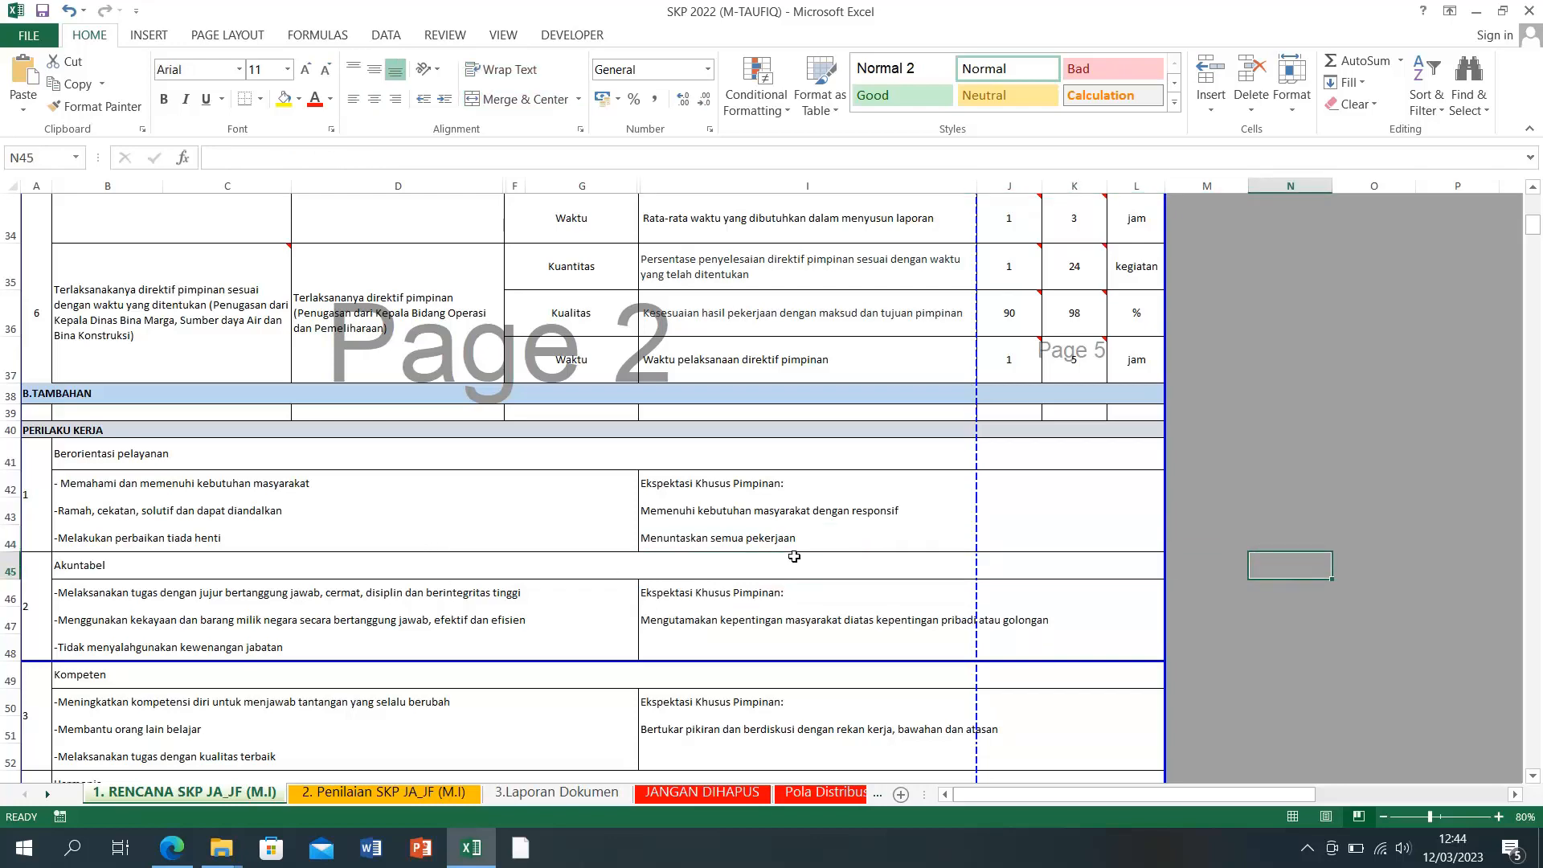
Step: Choose 'Bertanggung jawab atas hasil kerja dan bersedia dievaluasi' from I48's dropdown
scroll(794, 556, down, 2)
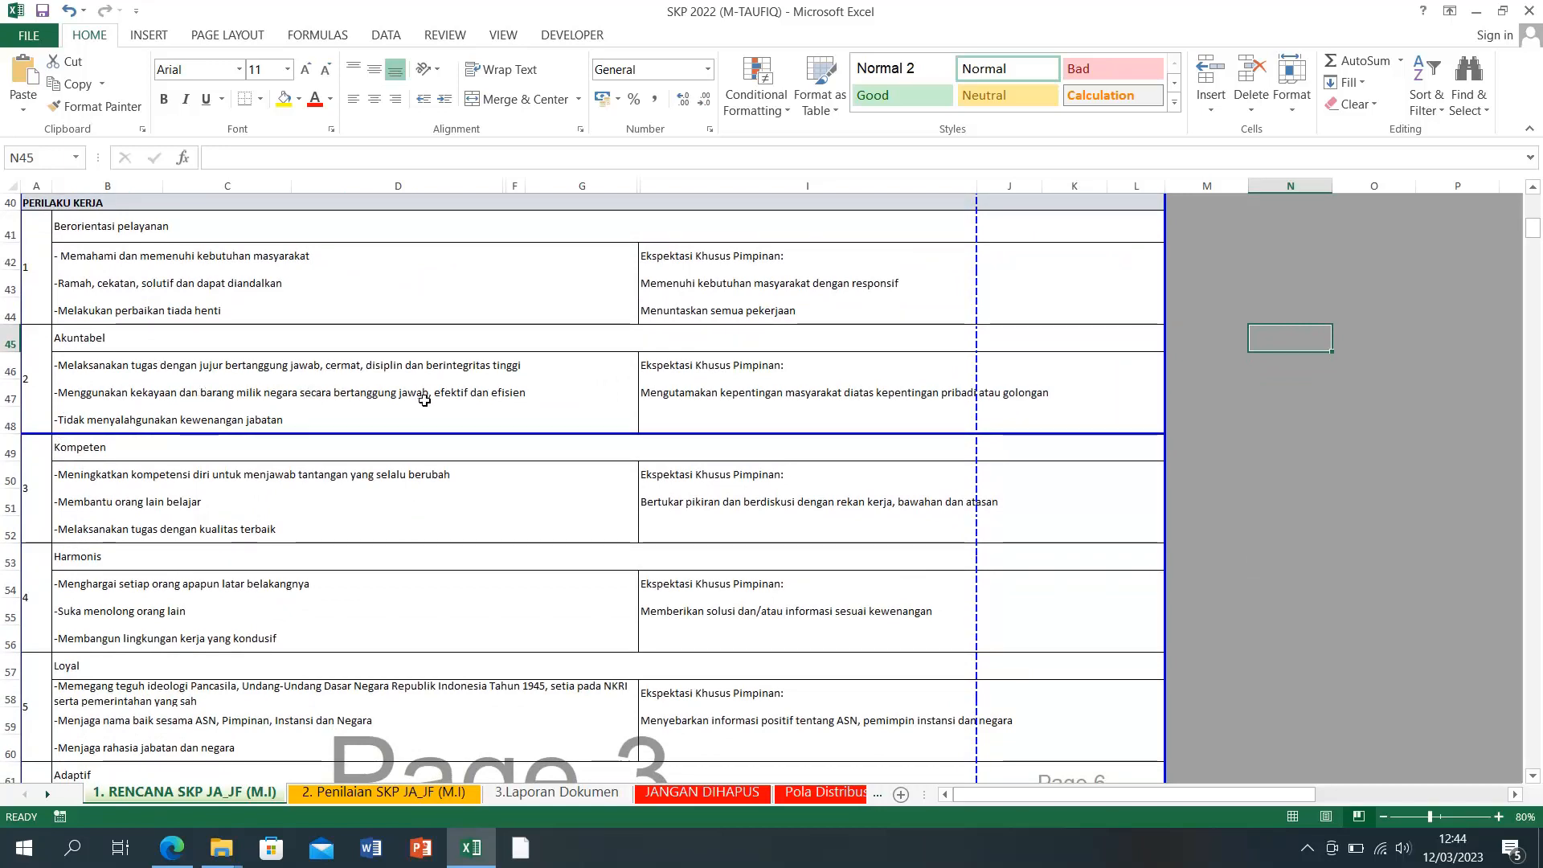
click(710, 398)
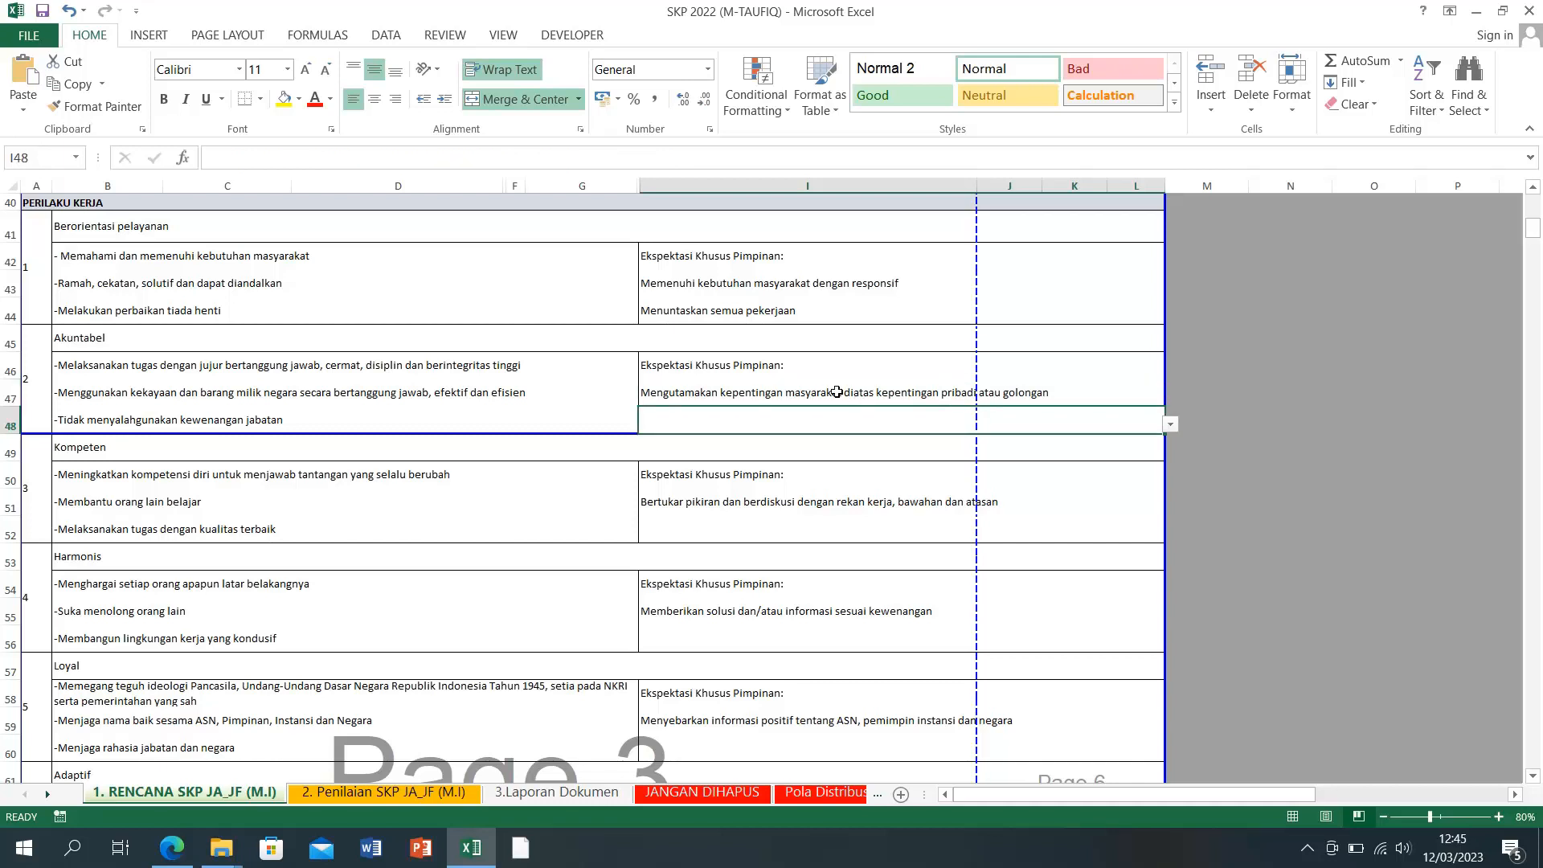
click(825, 391)
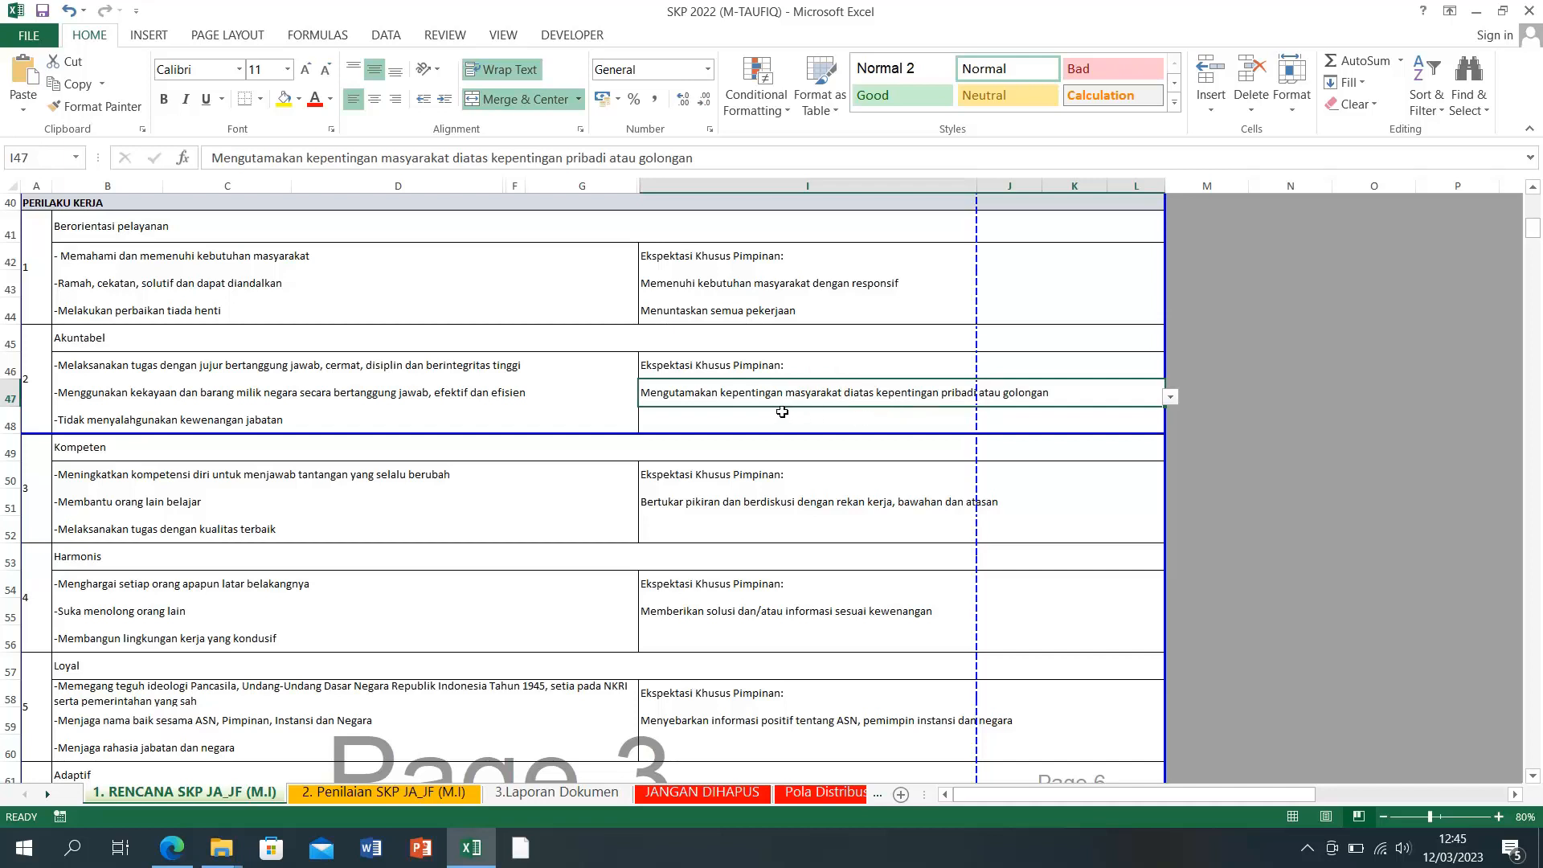
click(1136, 417)
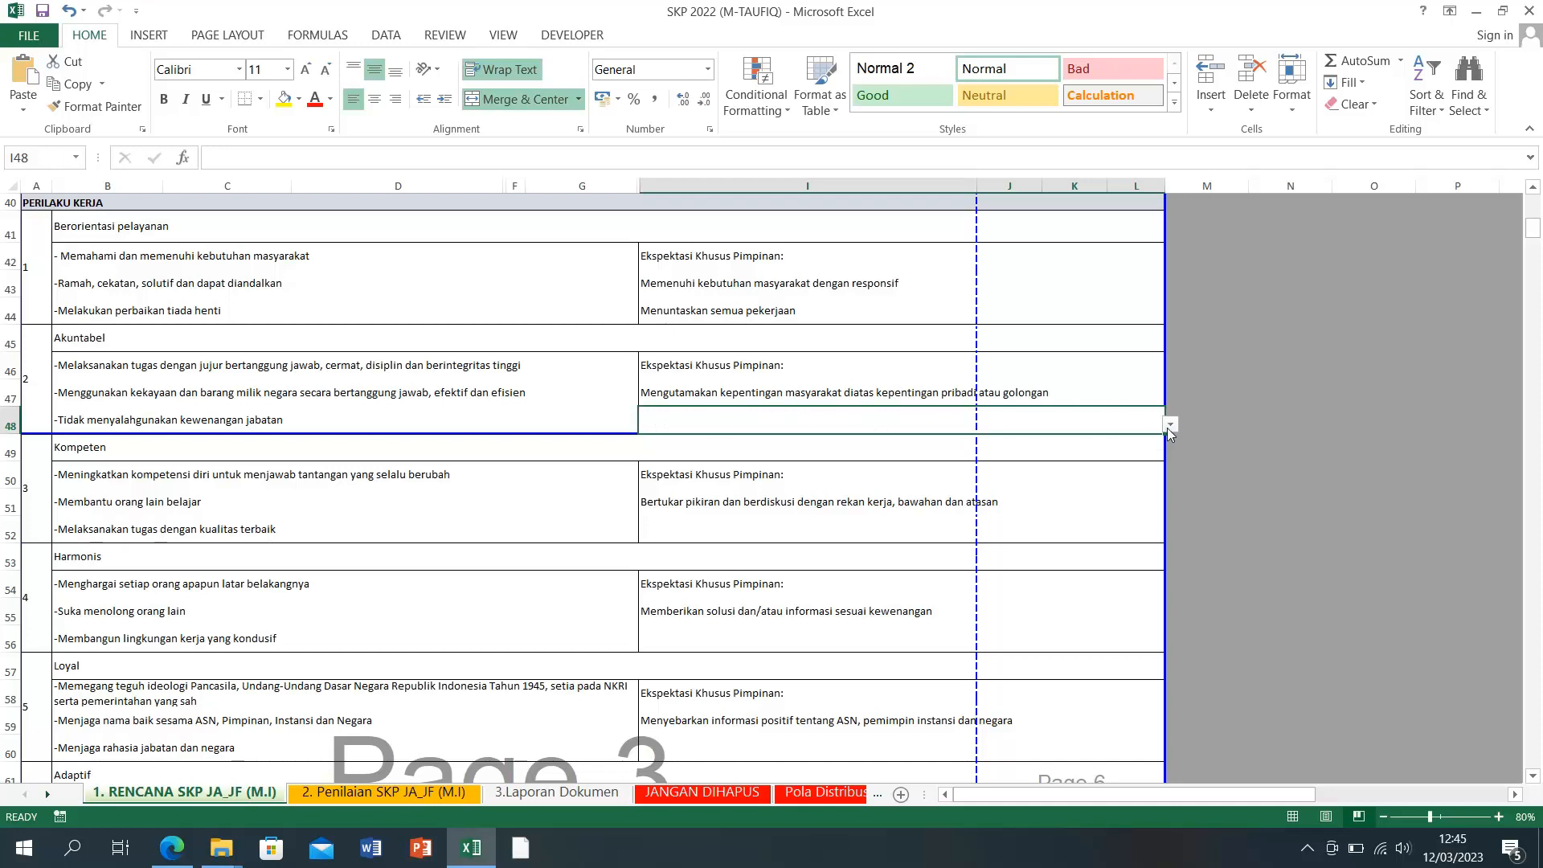
click(1169, 425)
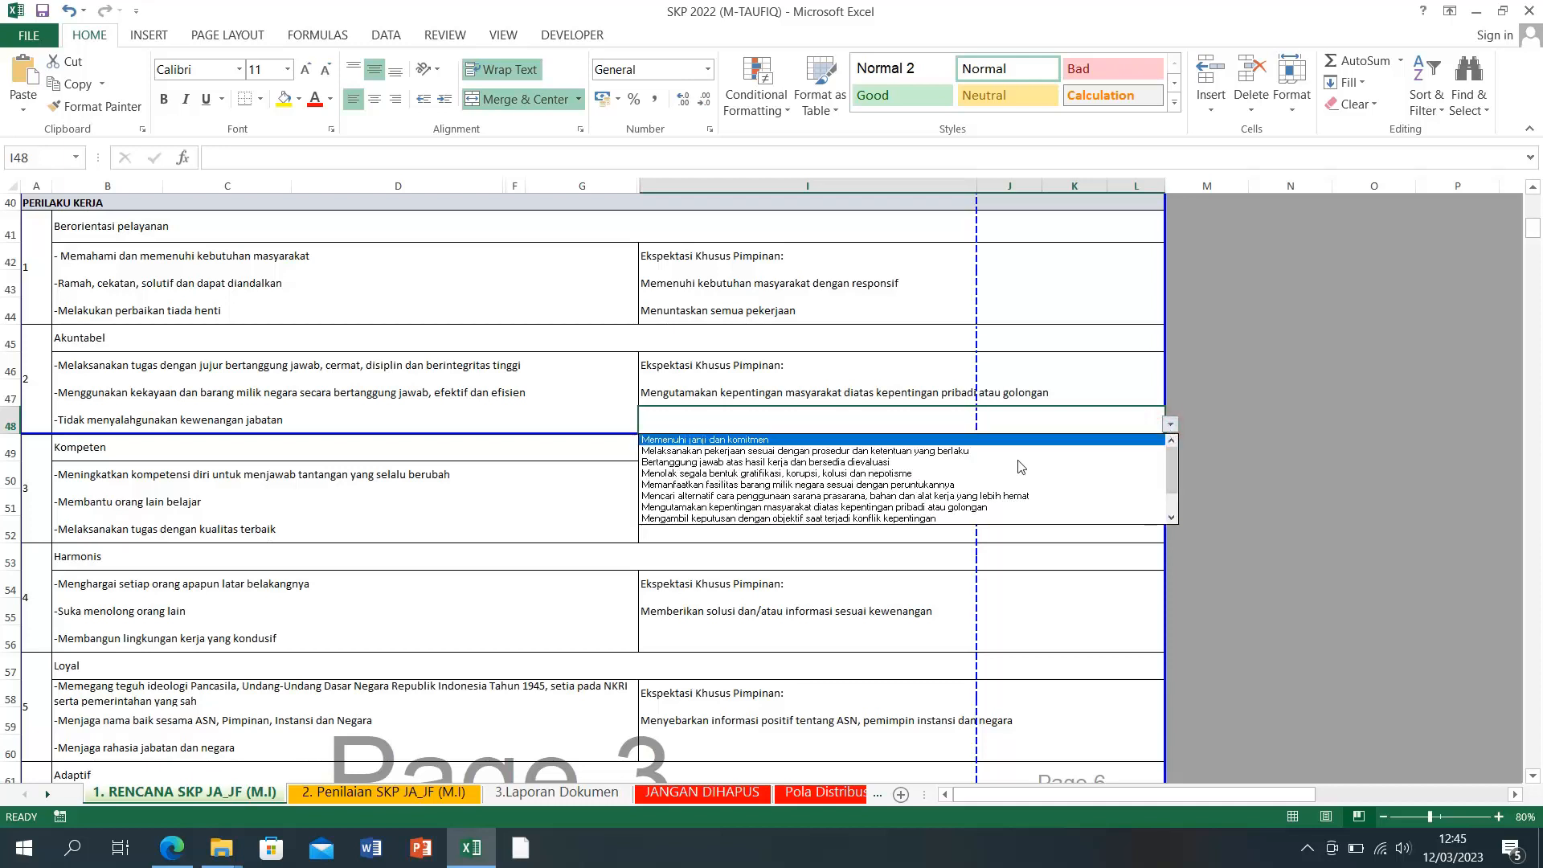
click(813, 464)
click(1289, 492)
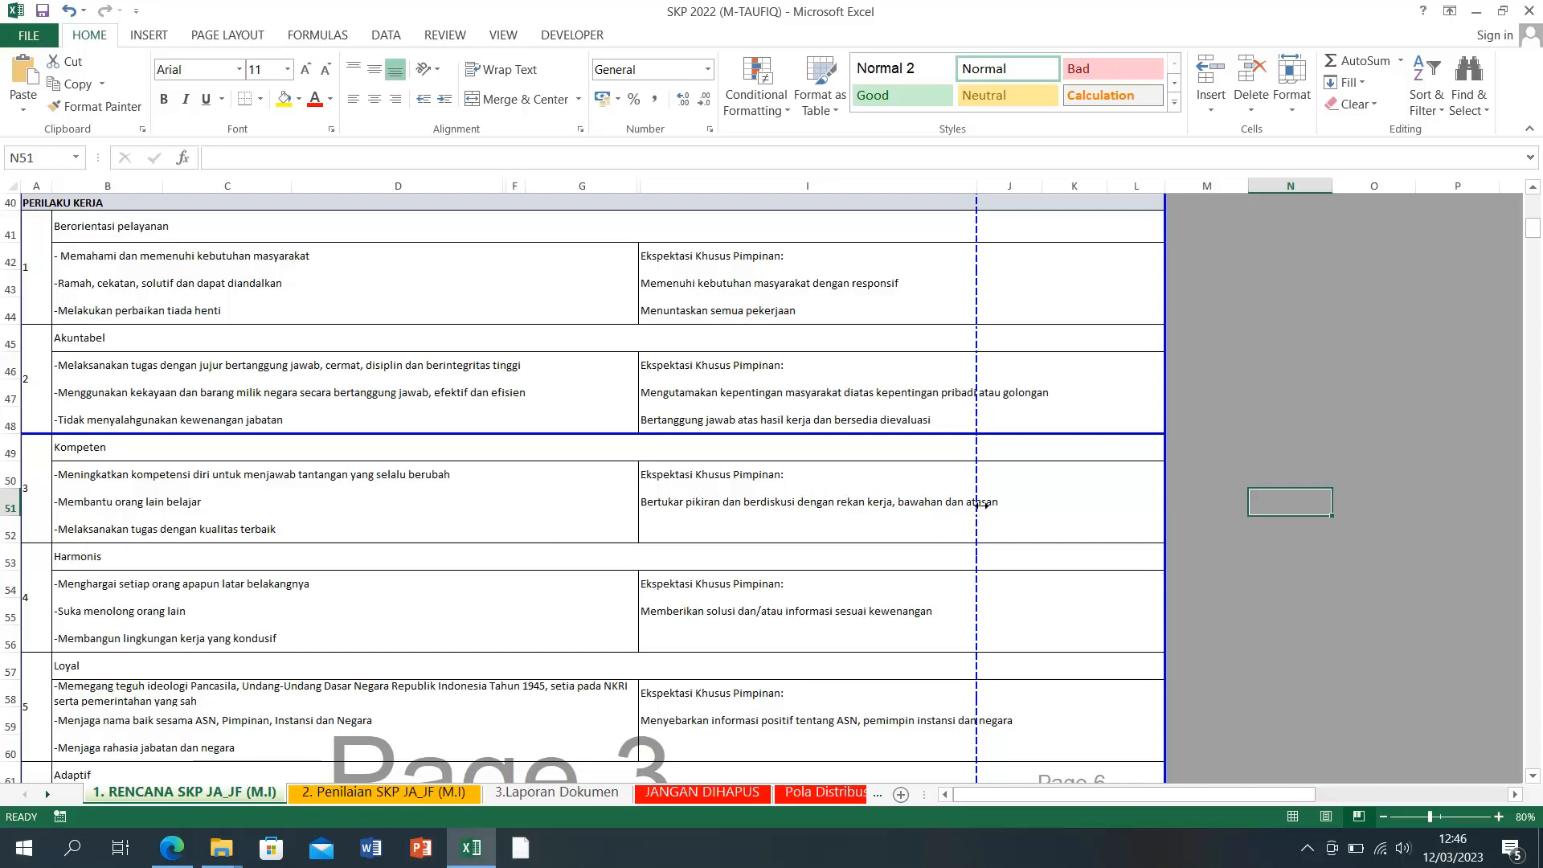
click(916, 507)
Step: Set I51 to 'Meningkatkan kapasitas dan kompetensi diri secara terus menerus' from its dropdown
click(1170, 507)
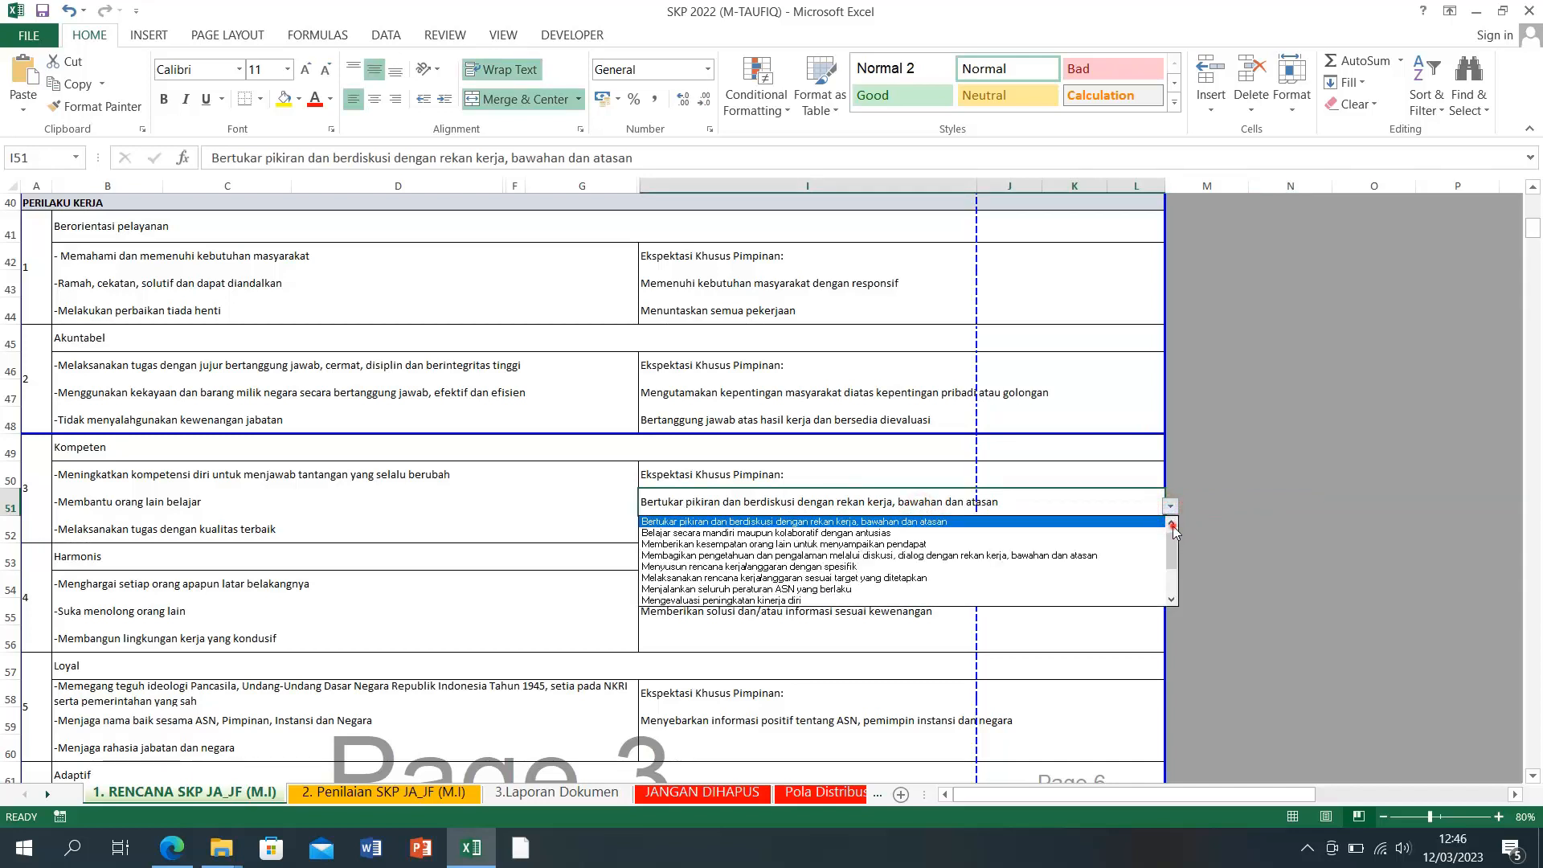
click(1173, 526)
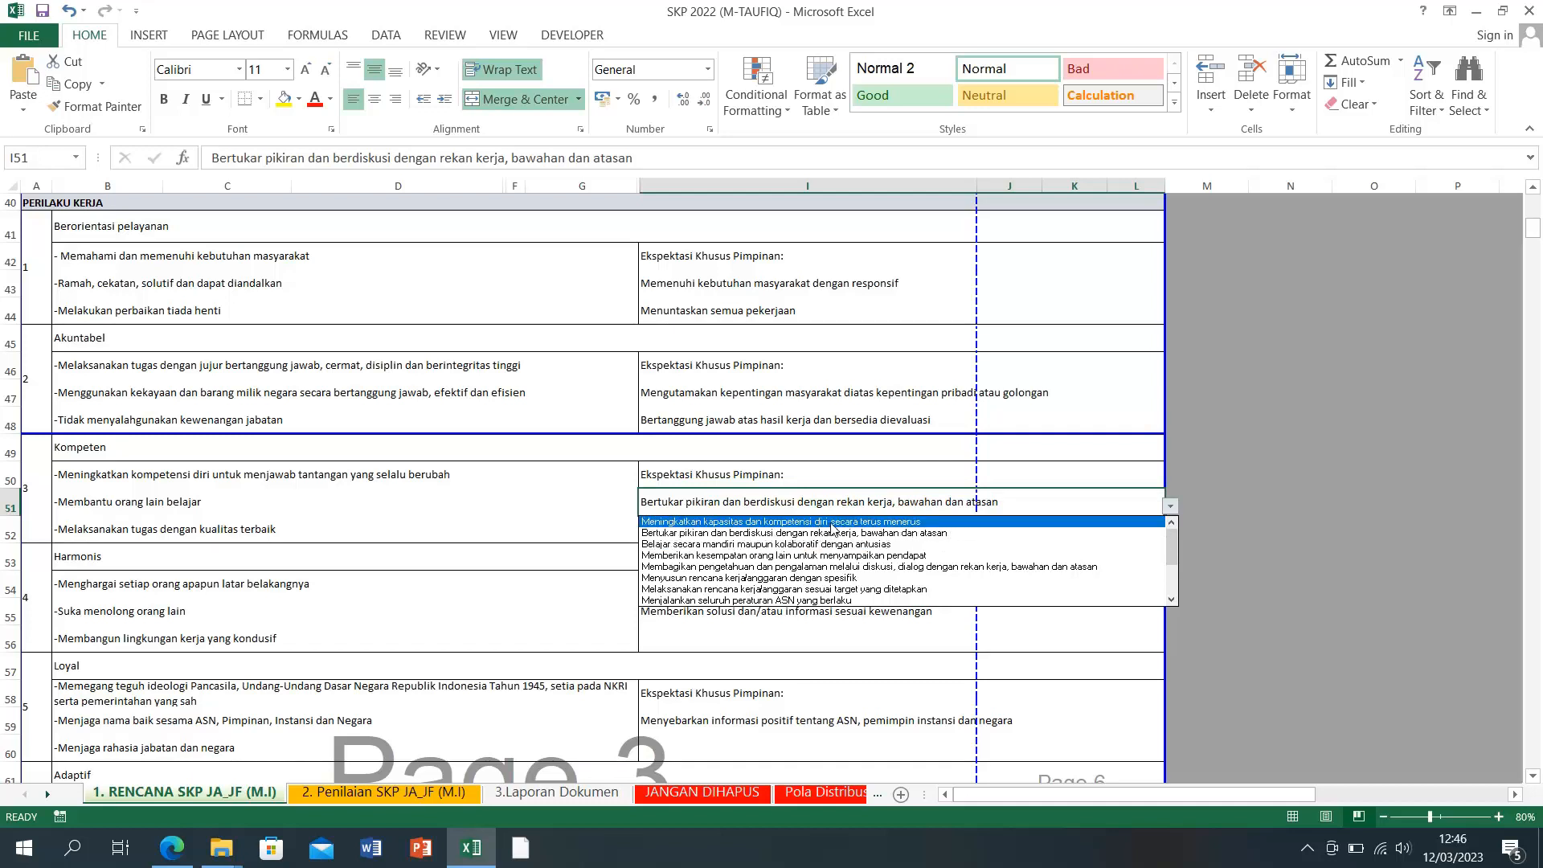
click(924, 522)
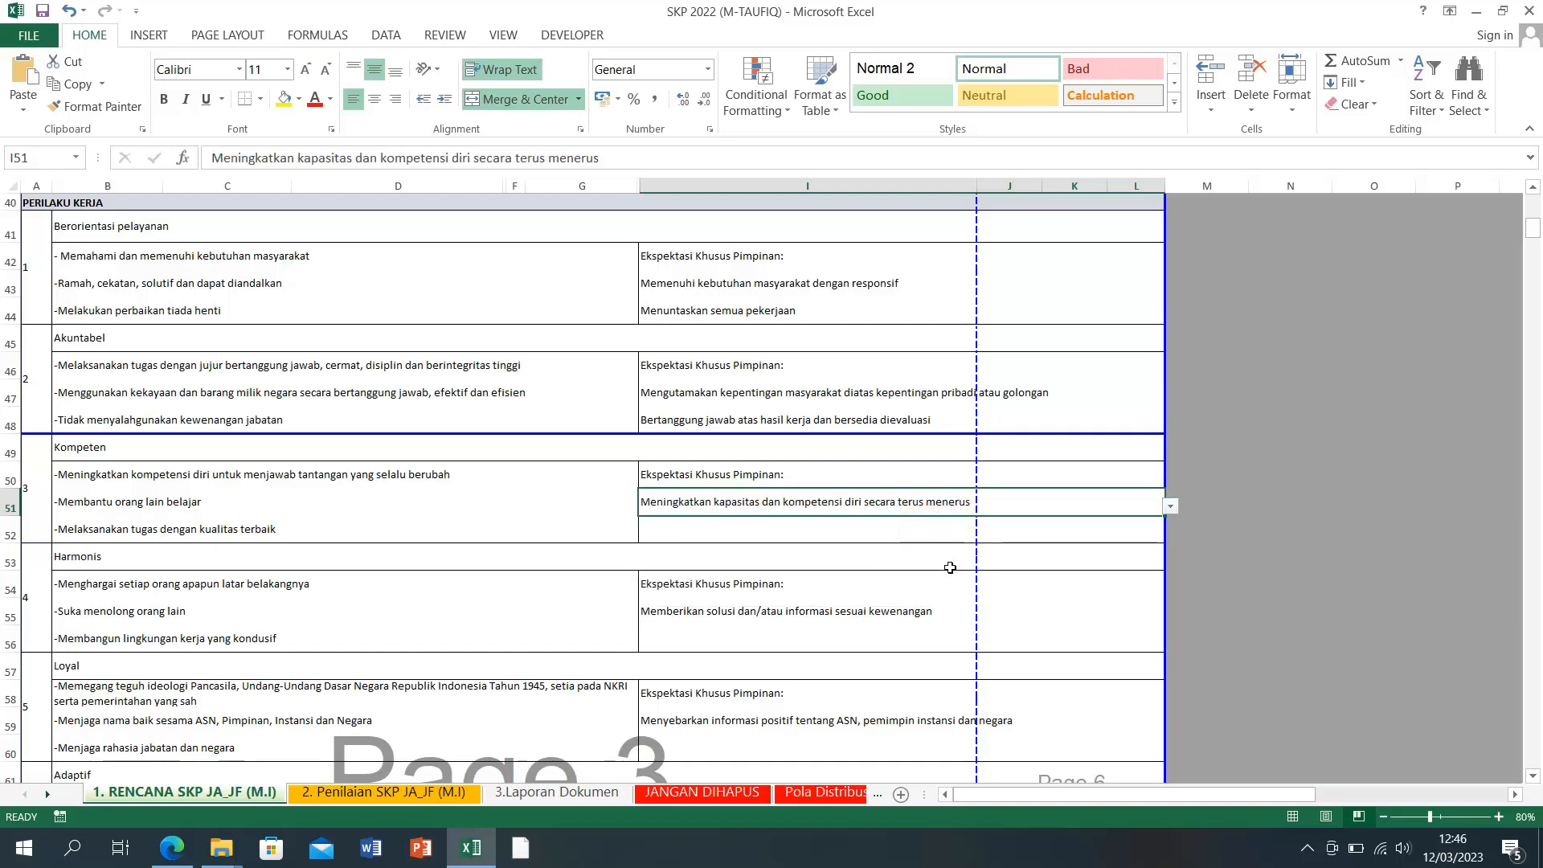
click(1288, 509)
Step: Set I52 to 'Belajar secara mandiri maupun kolaboratif dengan antusias' from its dropdown
click(1054, 526)
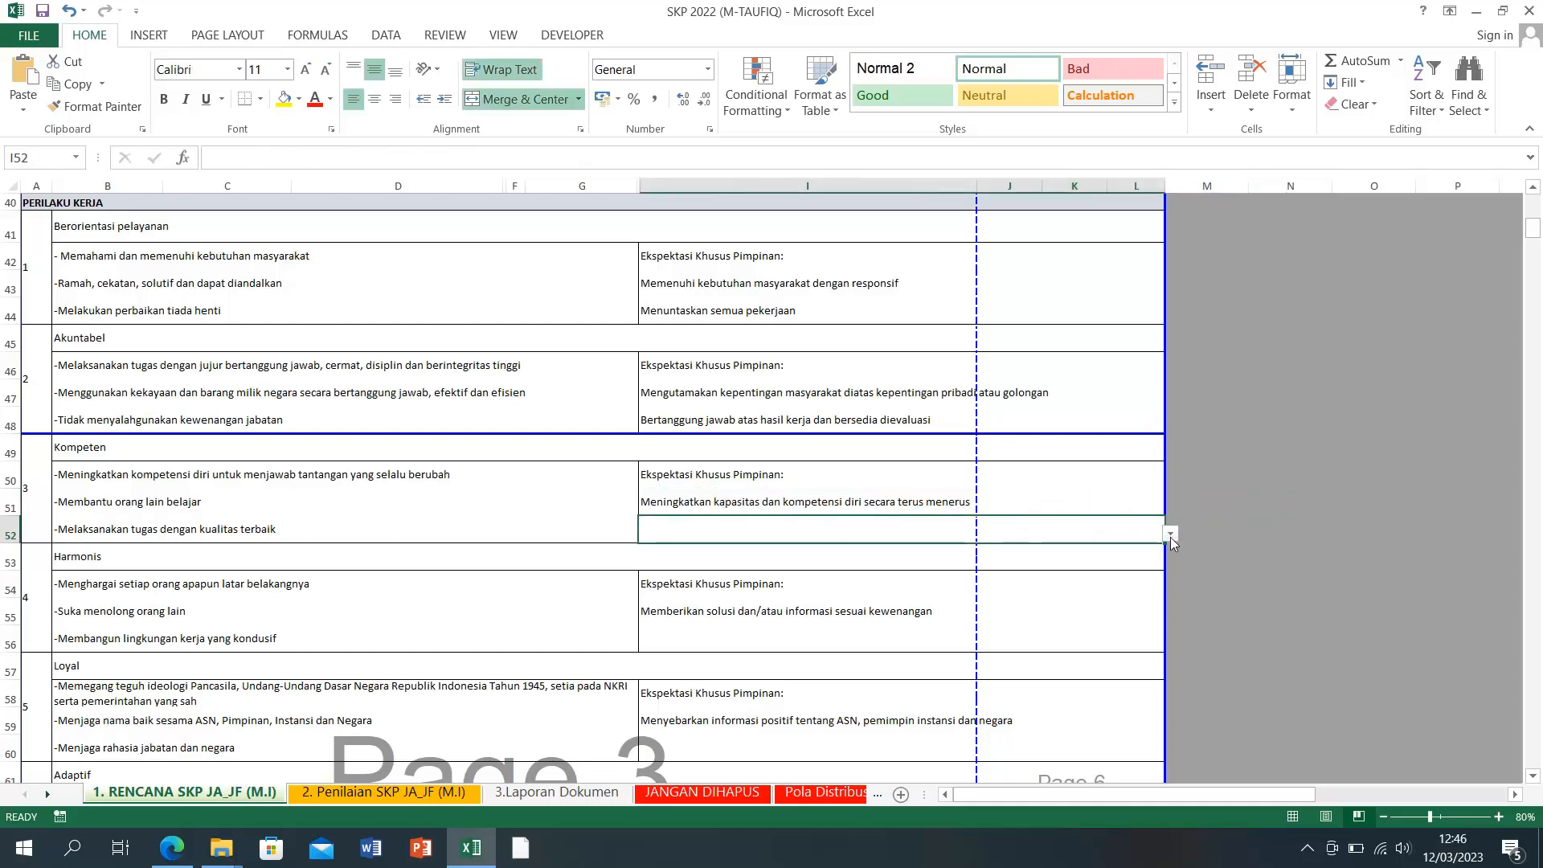
click(1170, 534)
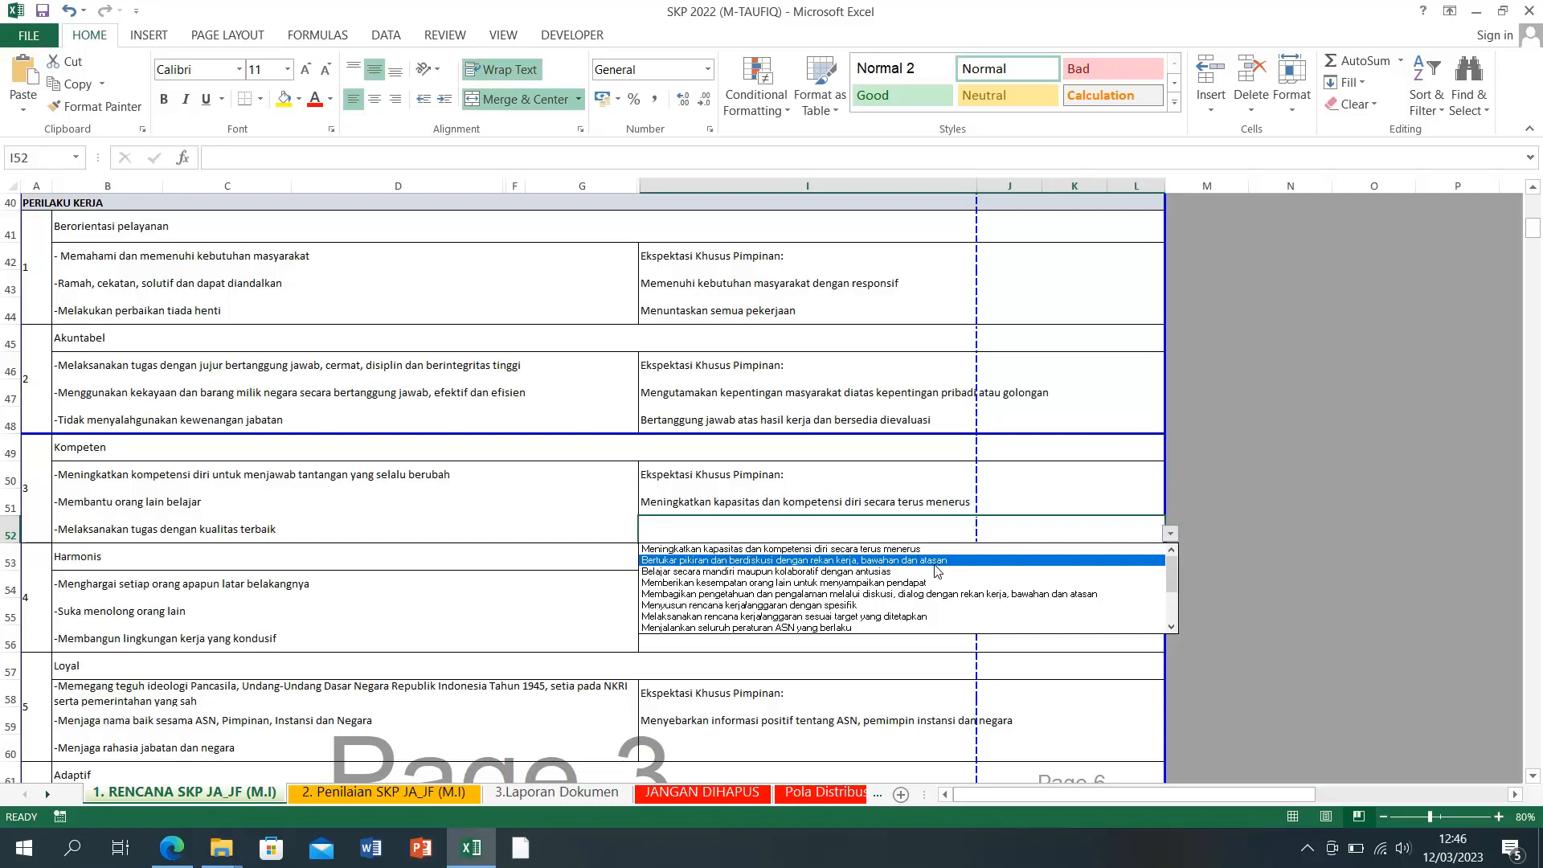
click(816, 571)
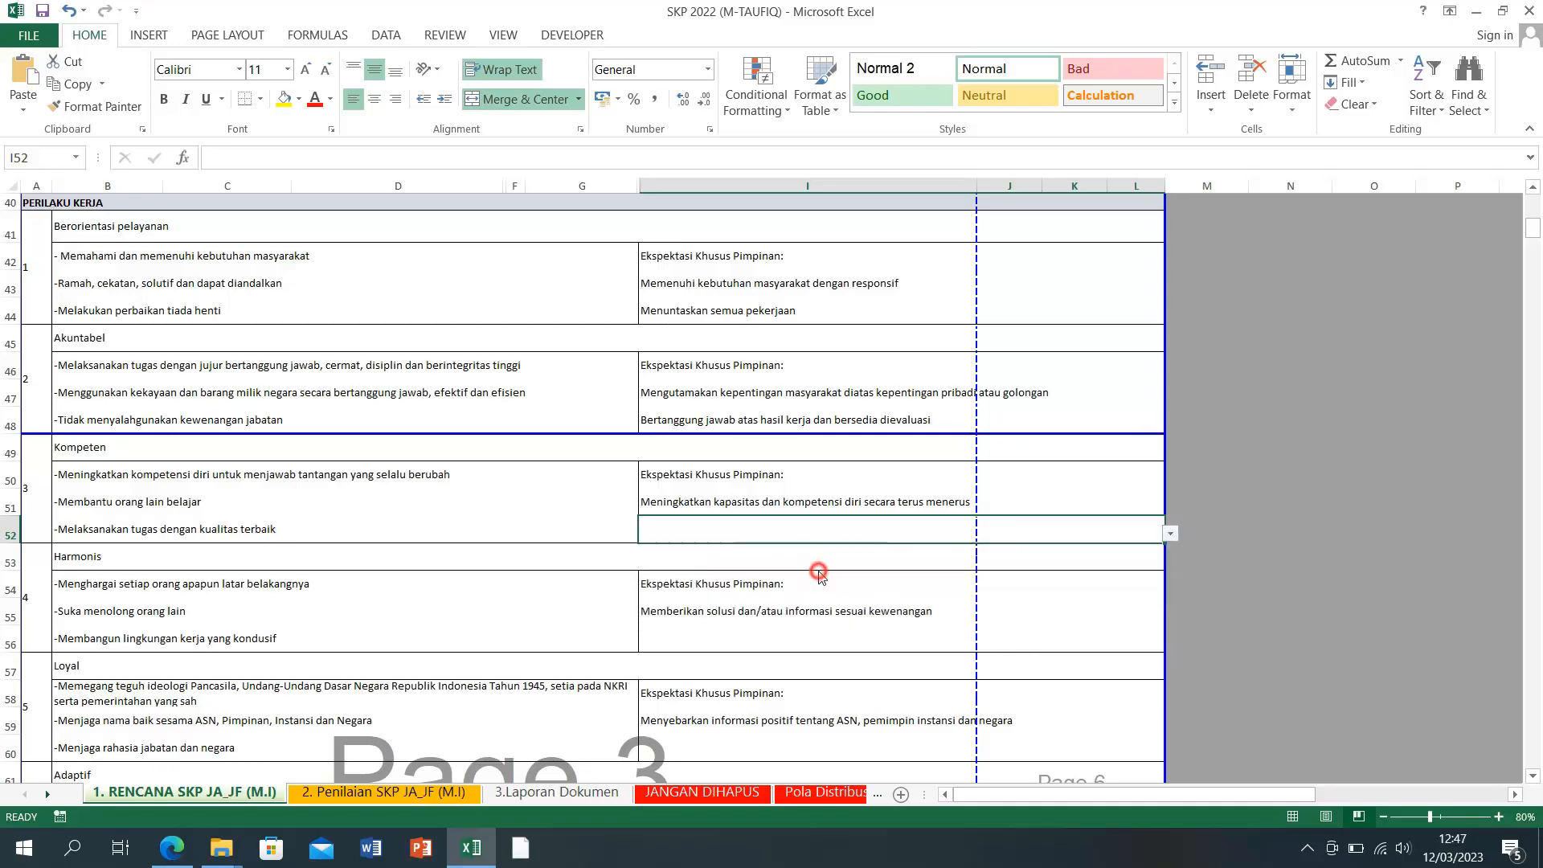
click(1220, 575)
scroll(1217, 562, down, 2)
Step: Set I55 to 'Menjaga hubungan yang baik dengan rekan kerja, atasan, bawahan dan stakeholder'
scroll(1218, 561, down, 3)
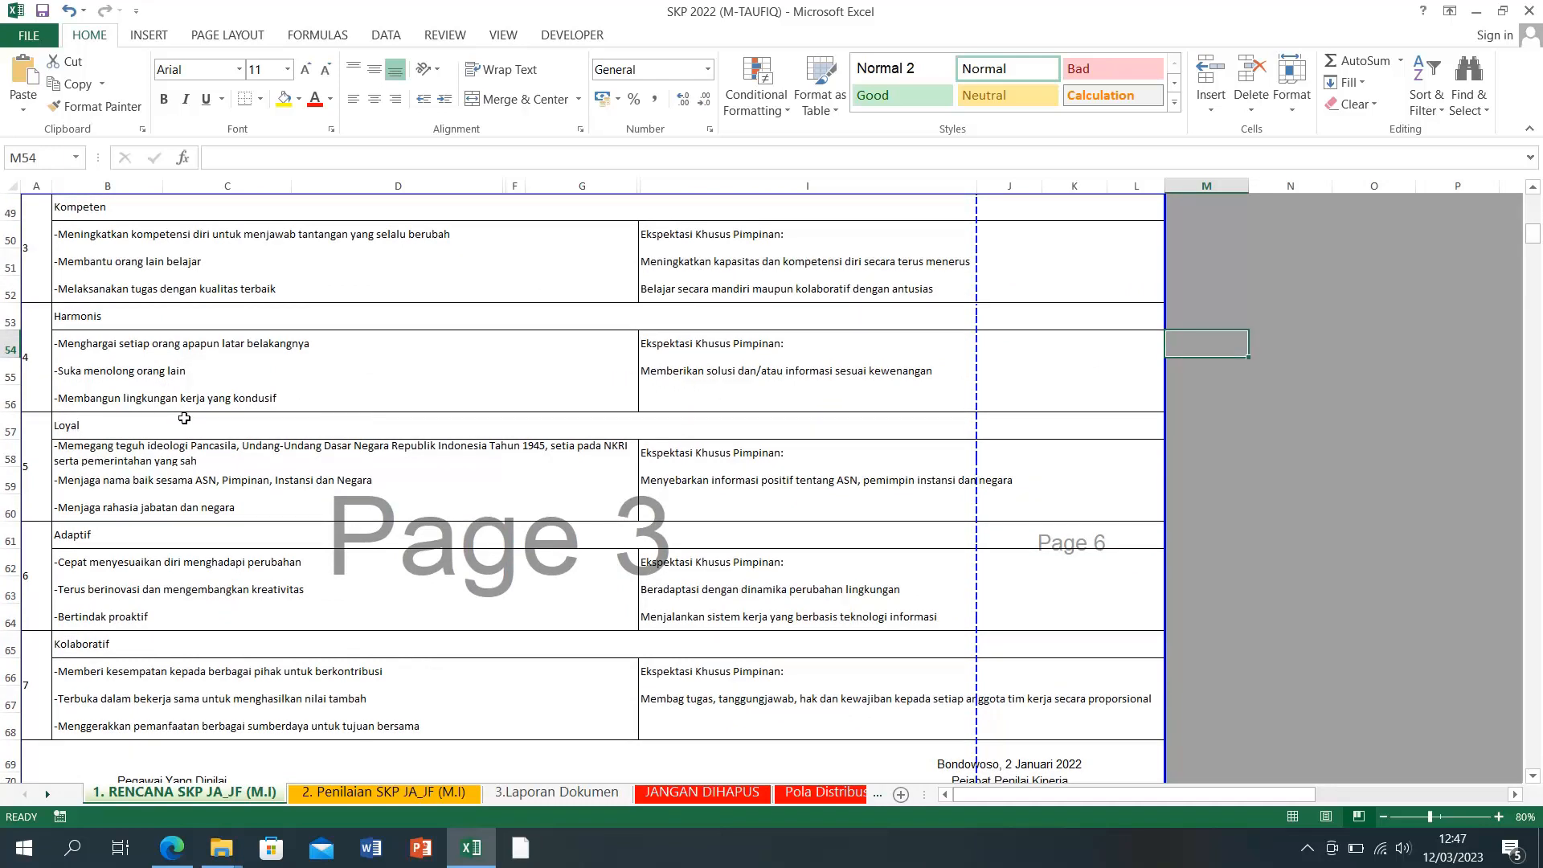
click(696, 373)
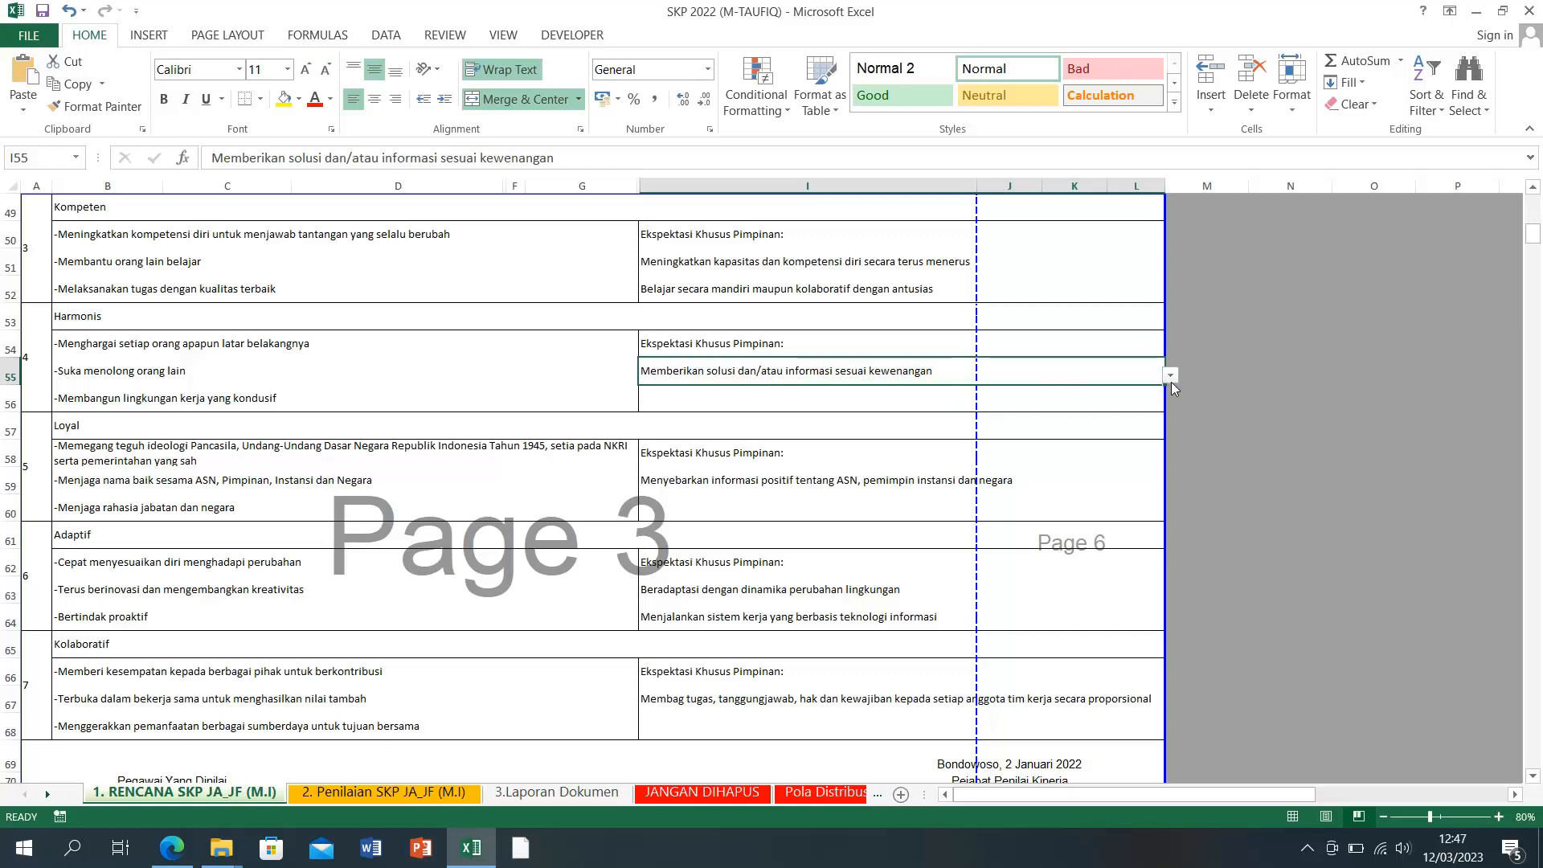
click(1172, 375)
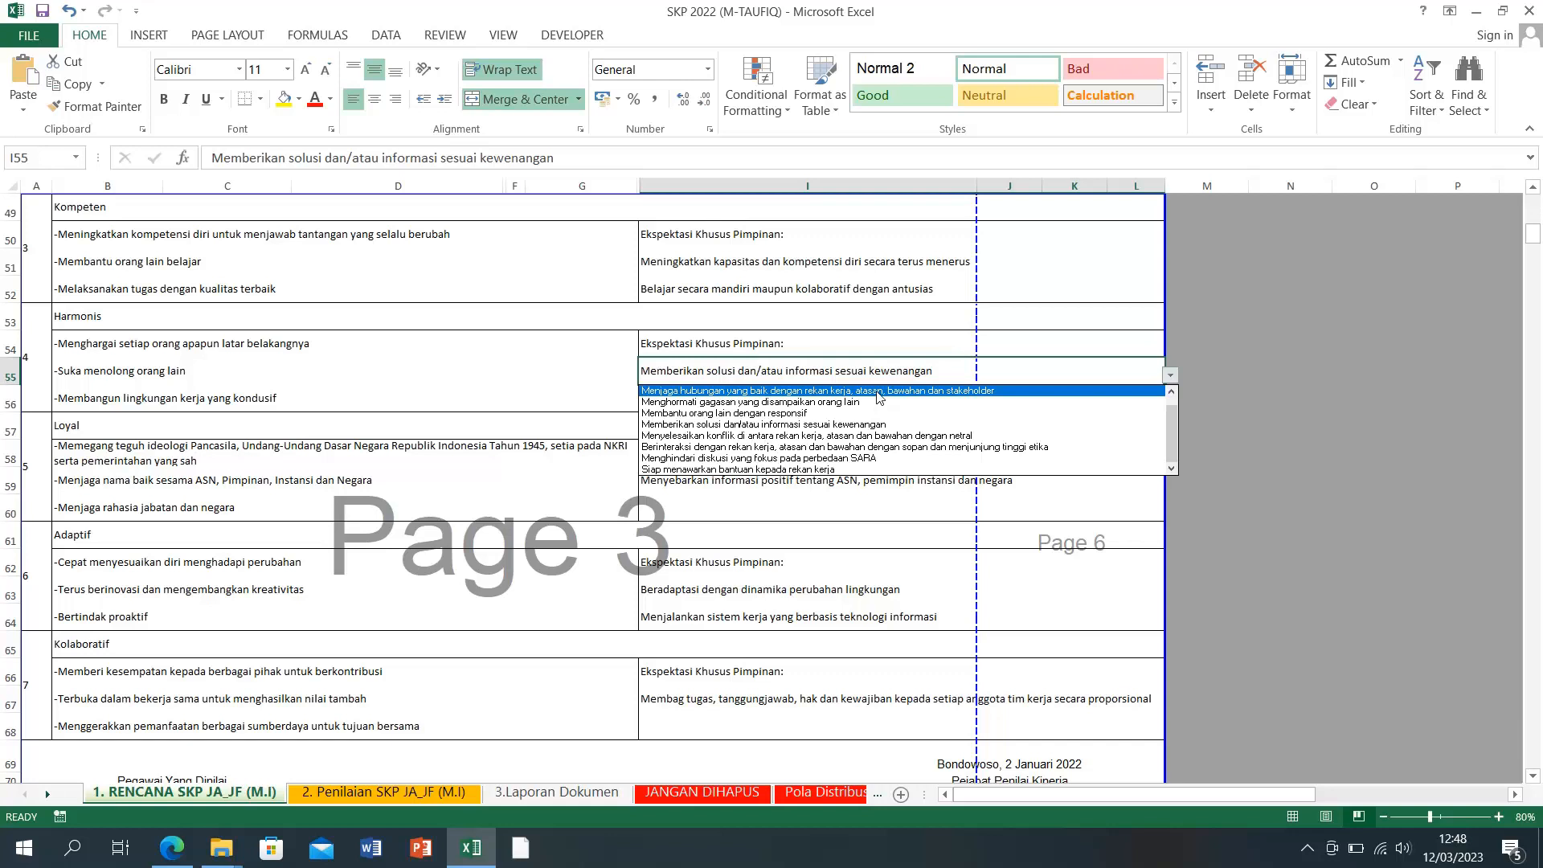
click(878, 391)
Step: Set I56 to 'Menghormati gagasan yang disampaikan orang lain' from its dropdown
click(1003, 403)
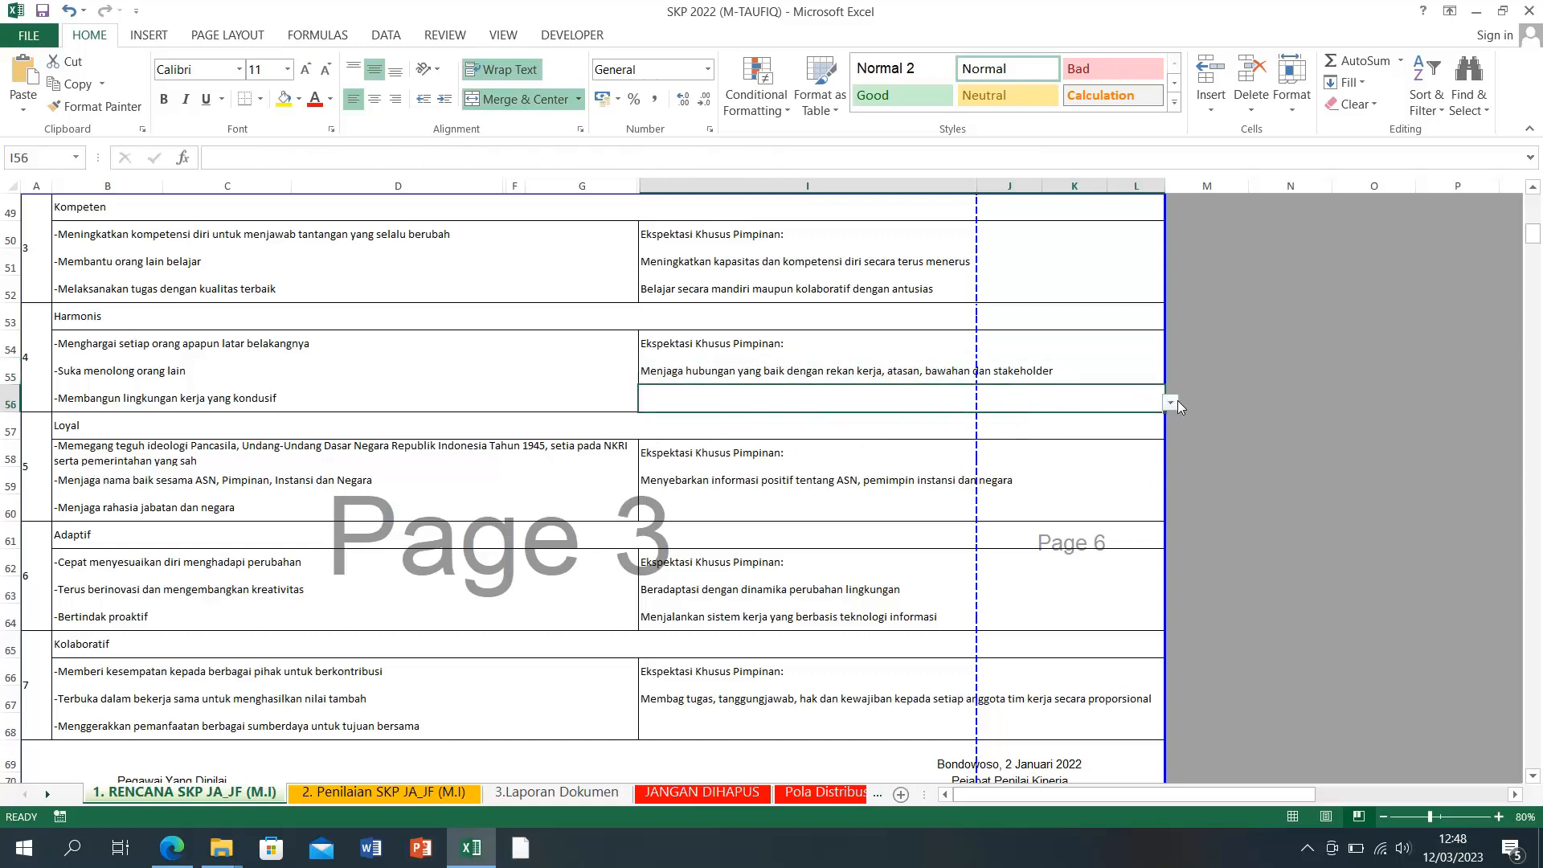
click(1170, 402)
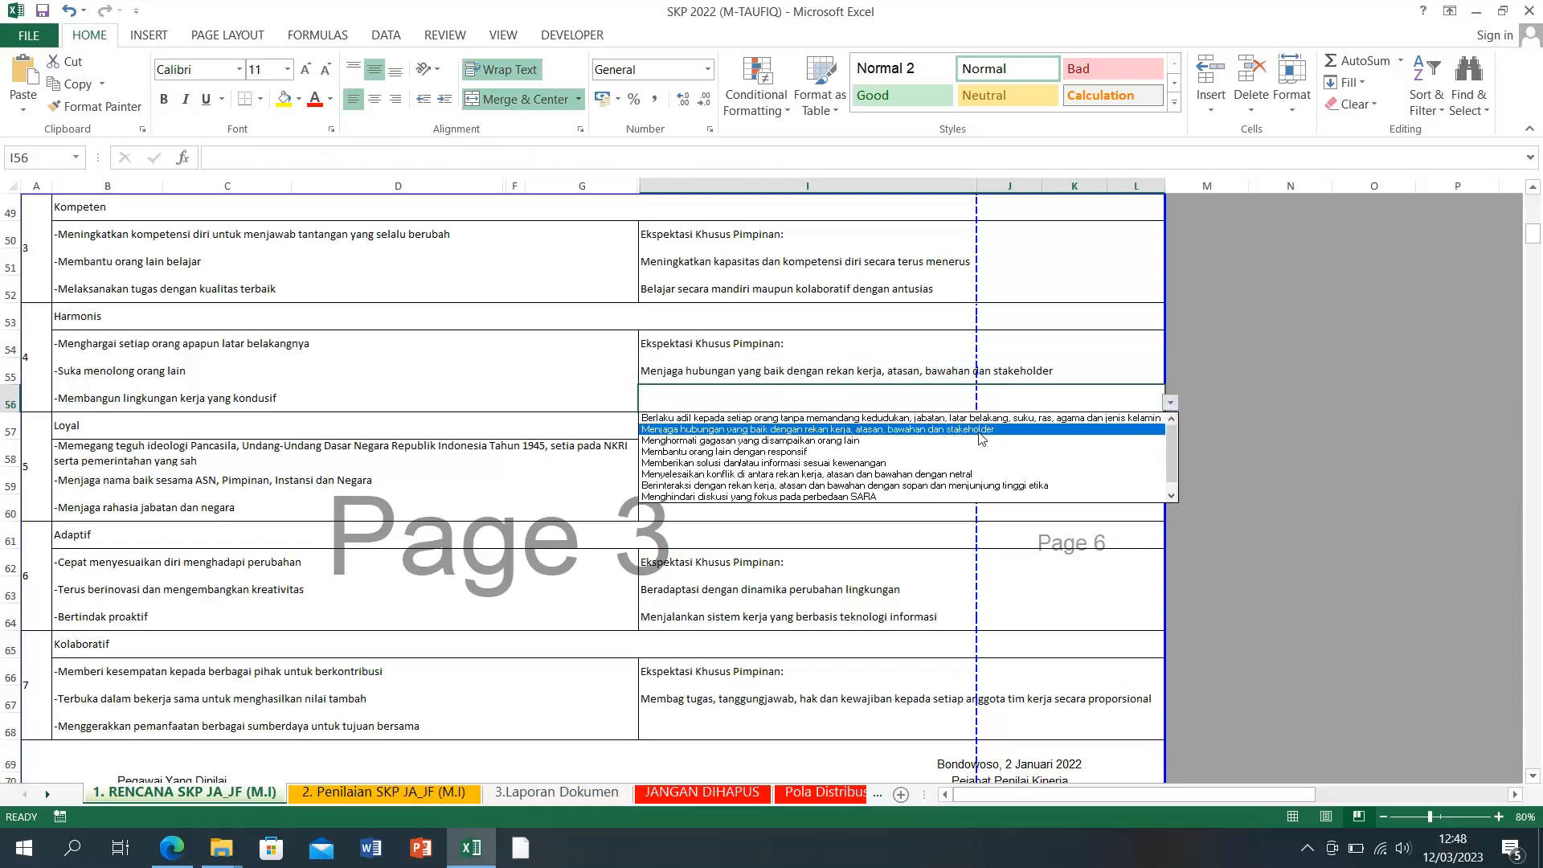
click(898, 447)
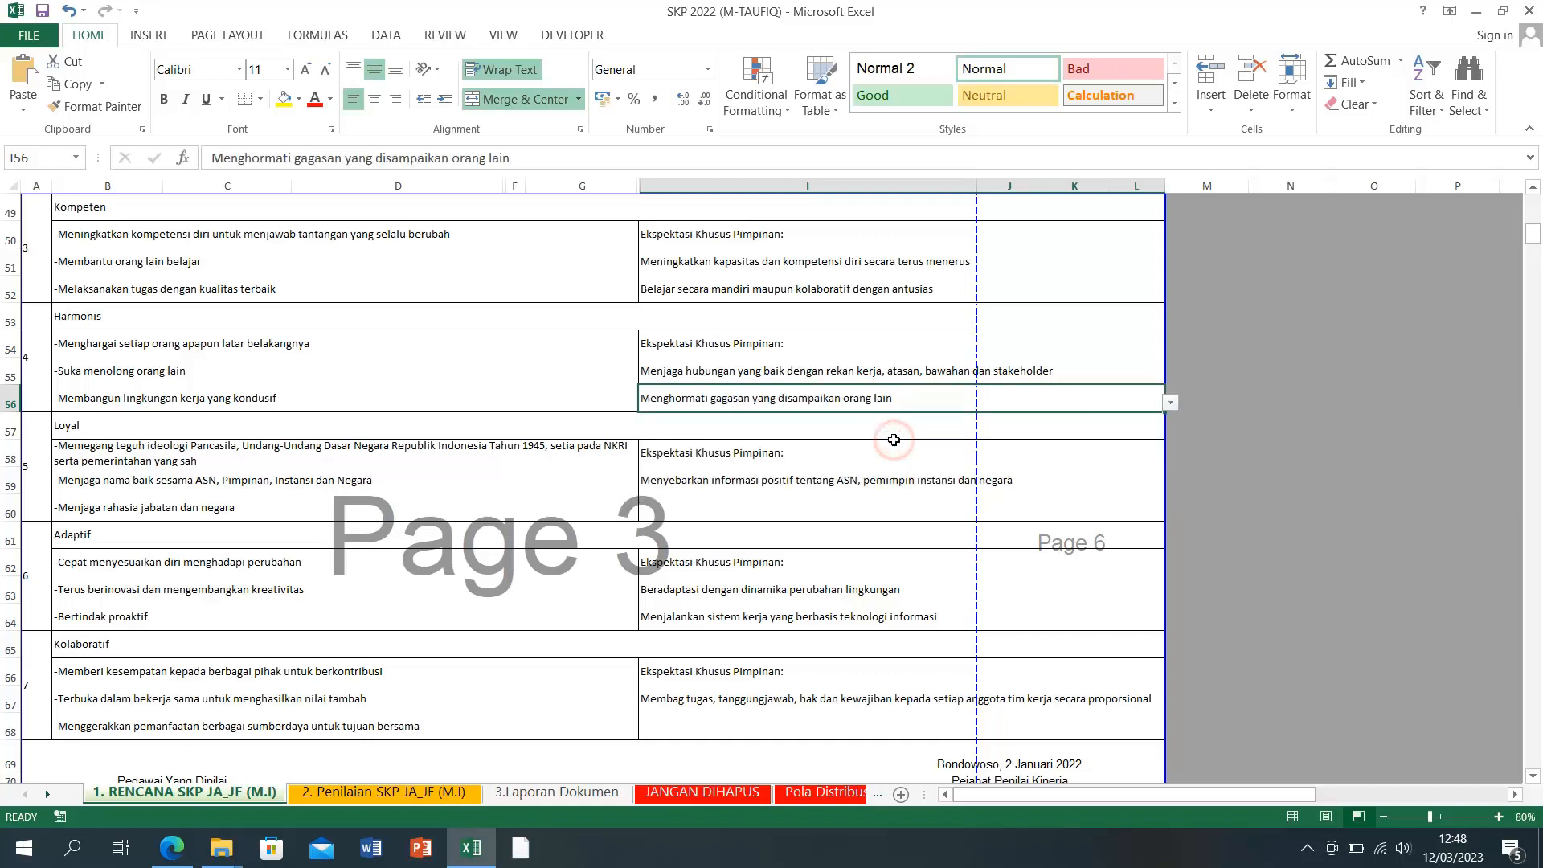
click(1284, 522)
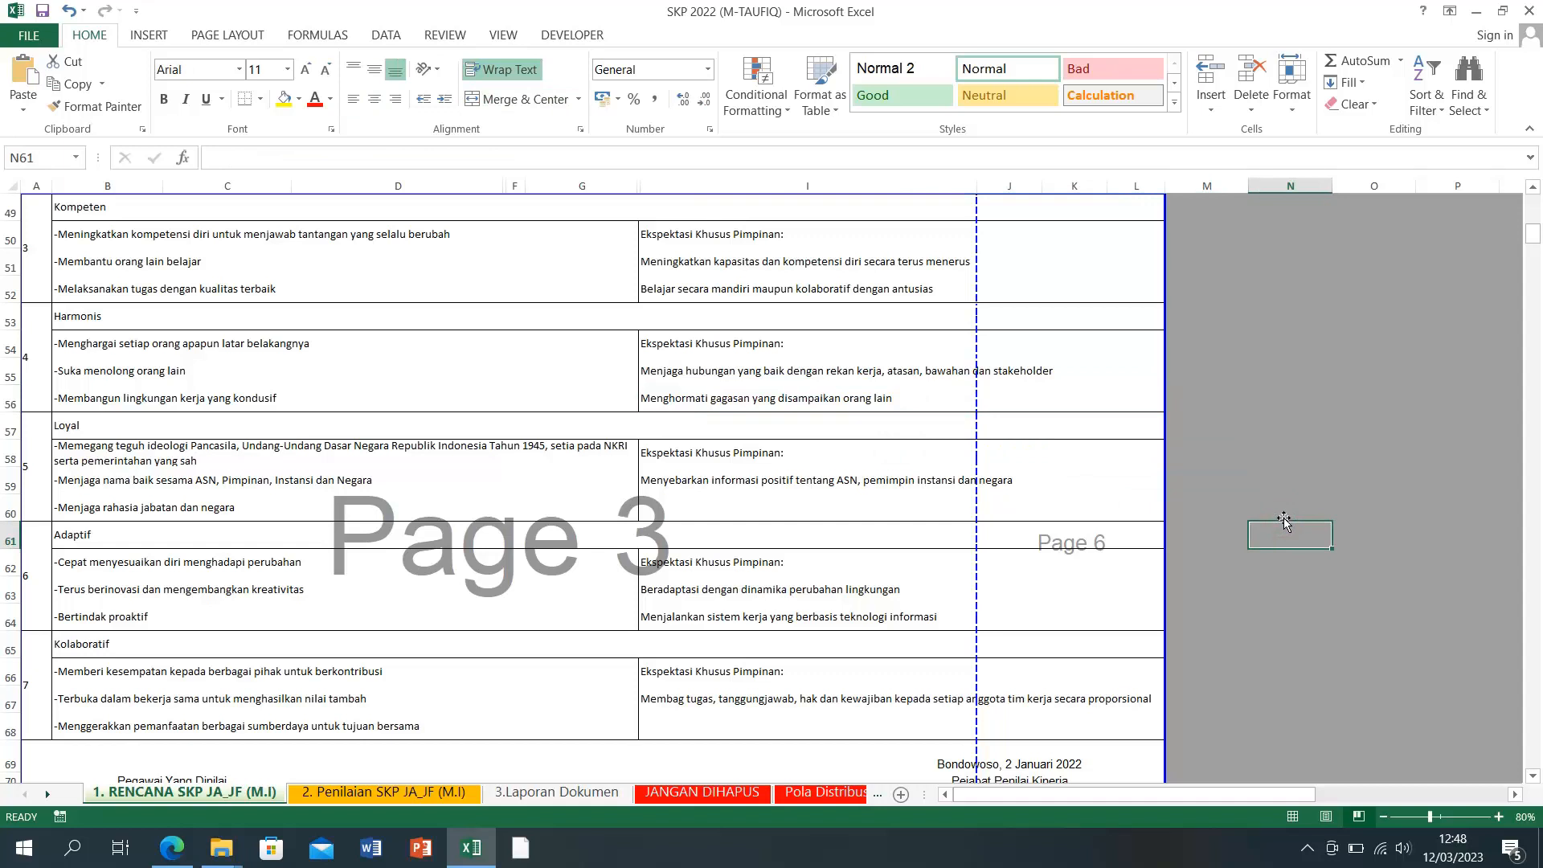
scroll(1283, 518, down, 1)
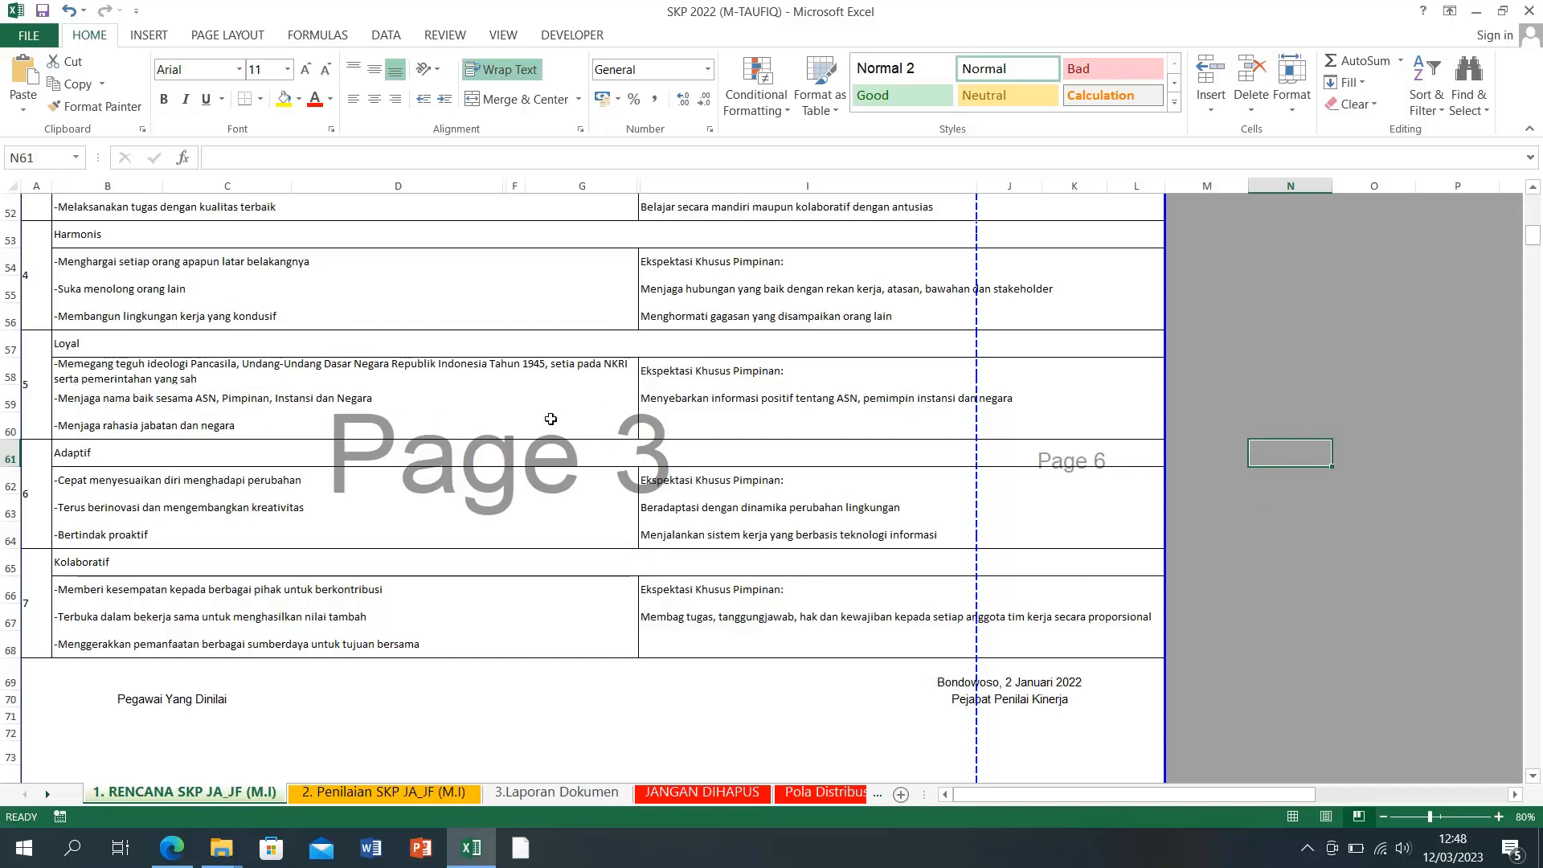
Step: Set I59 to 'Melaksanakan keputusan pimpinan yang sesuai dengan norma dan ketentuan yang berlaku'
click(1068, 404)
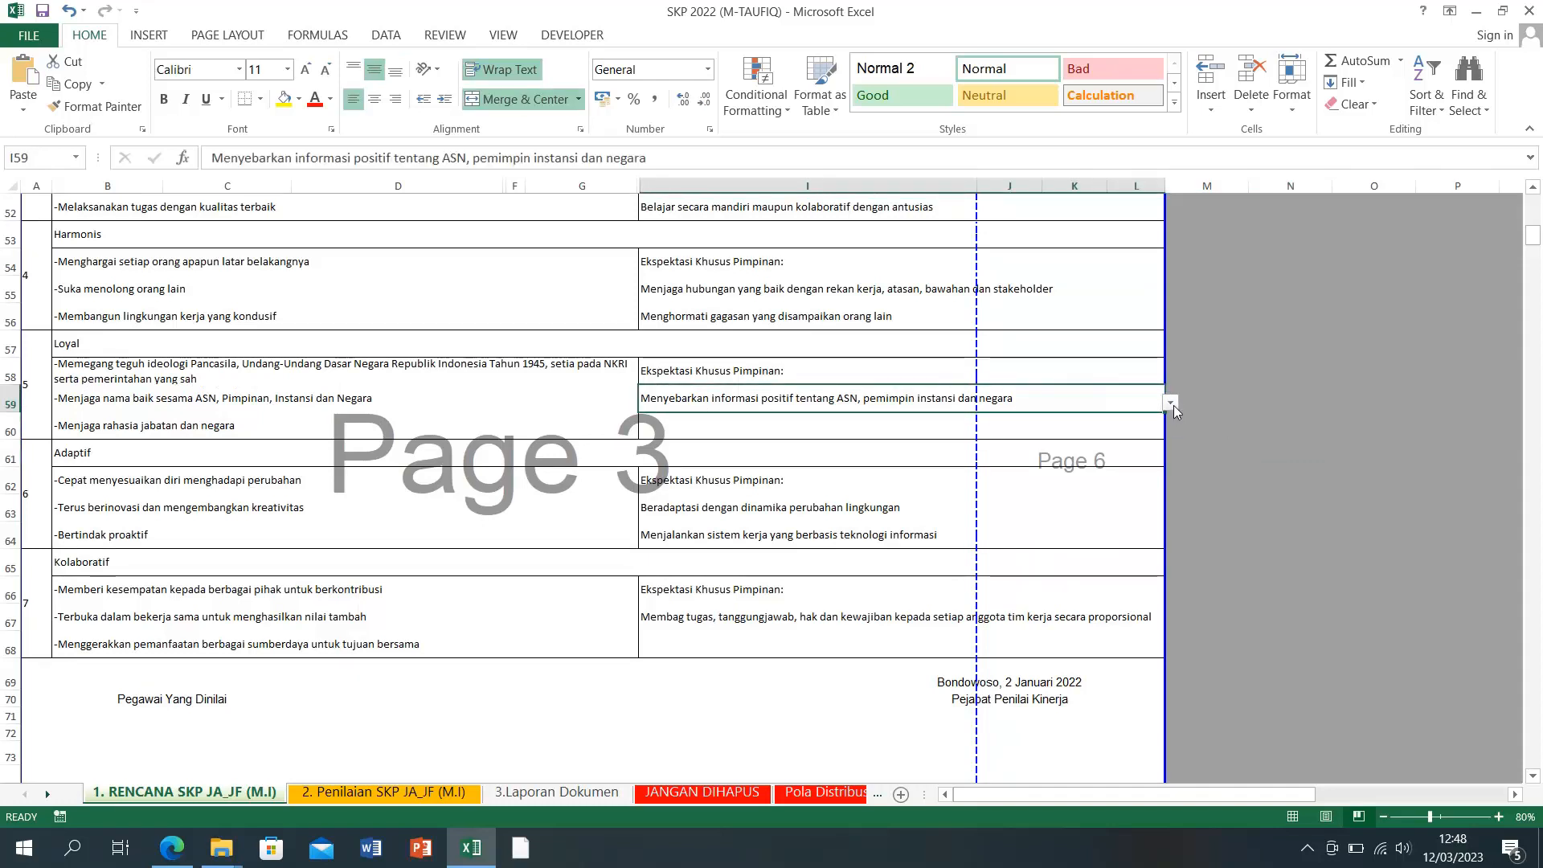
click(1170, 404)
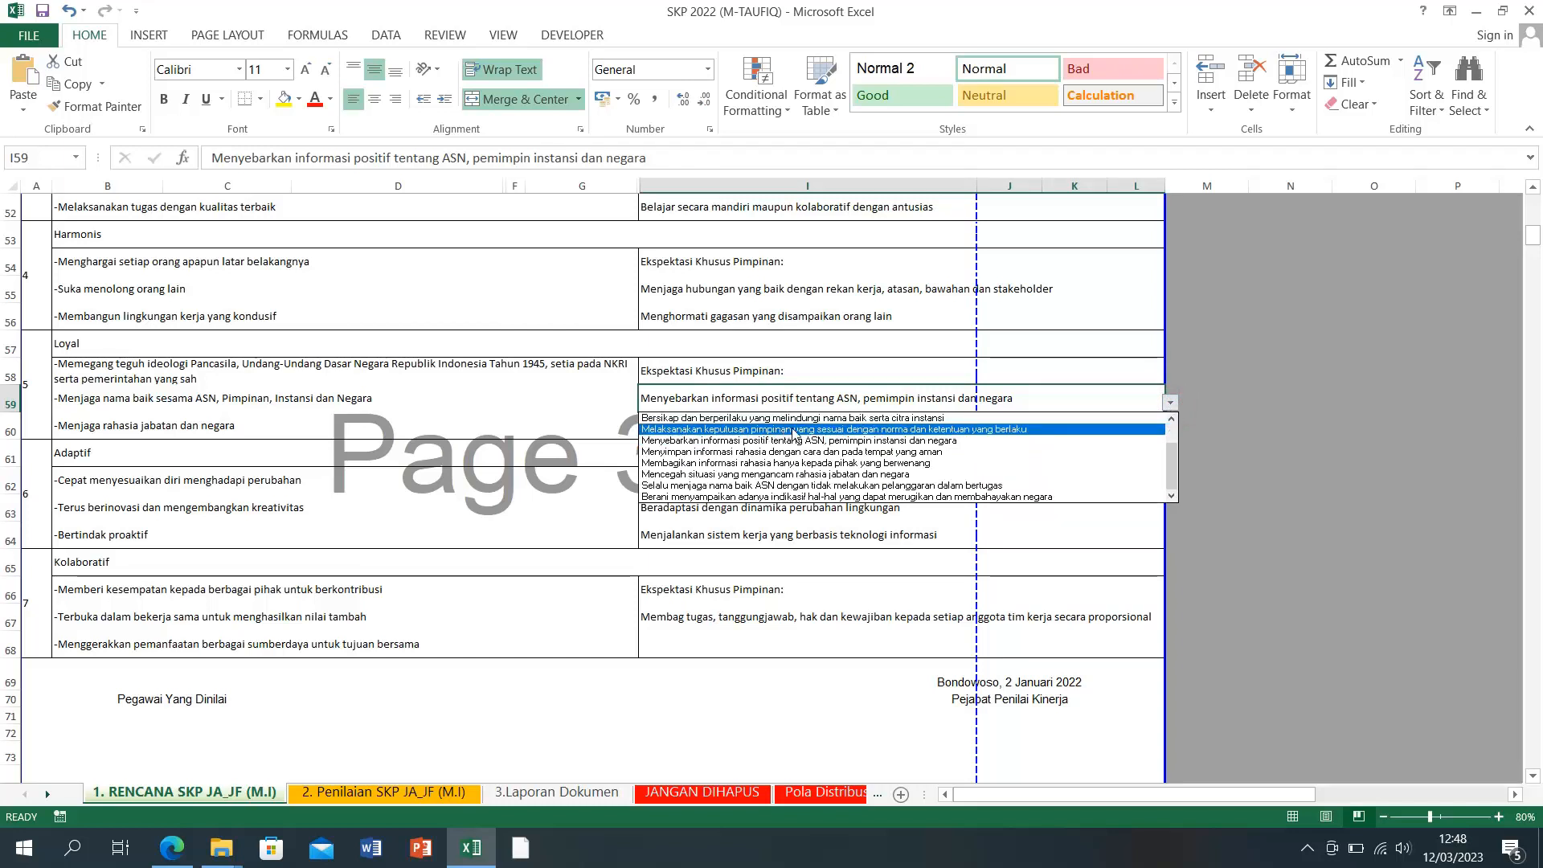
click(961, 418)
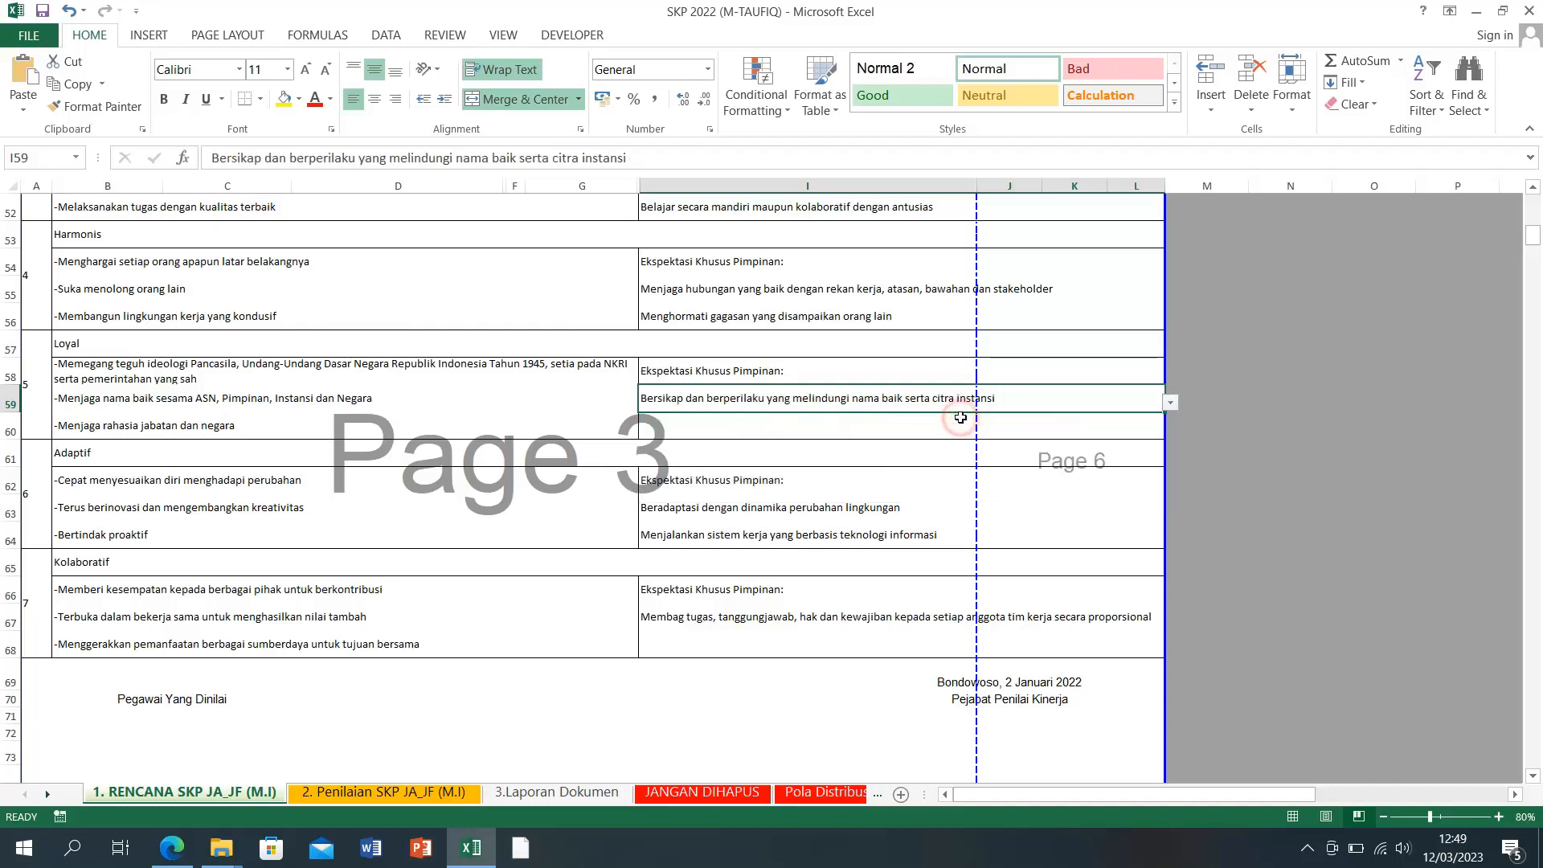
click(1172, 403)
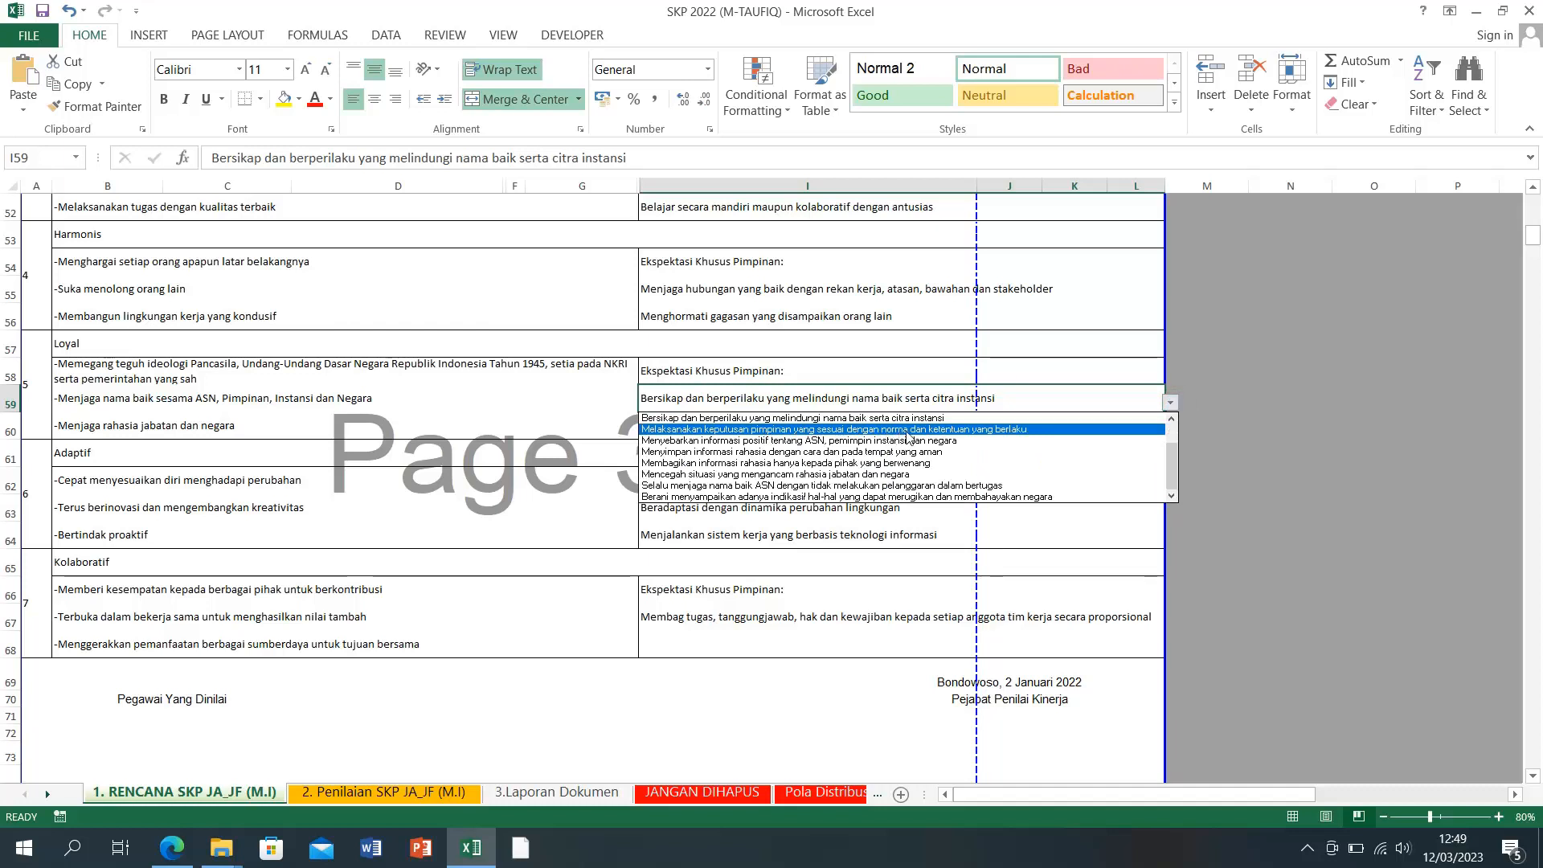
click(993, 429)
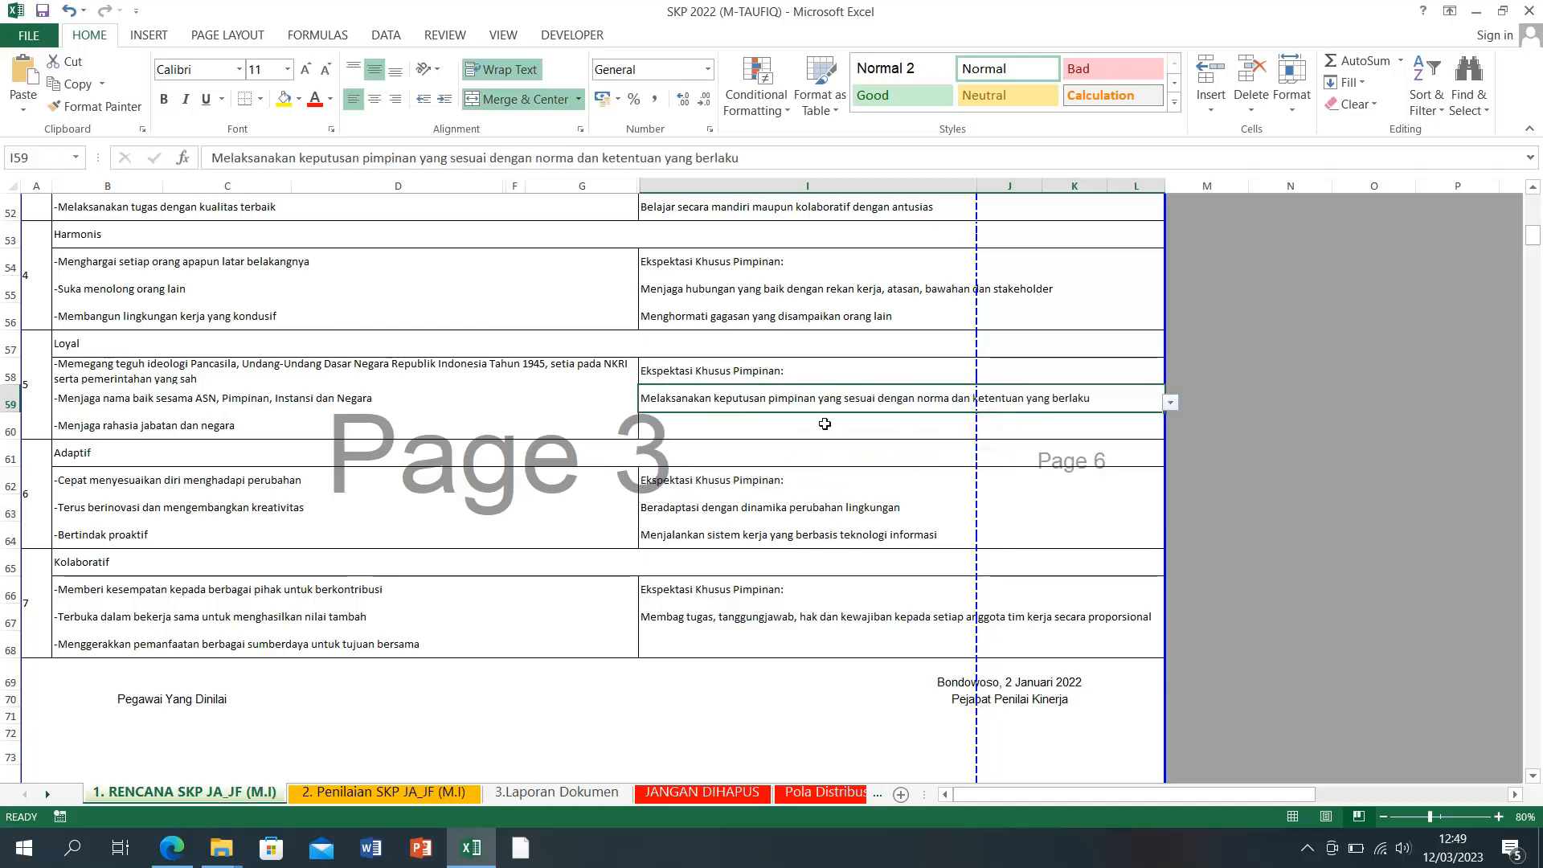
click(826, 423)
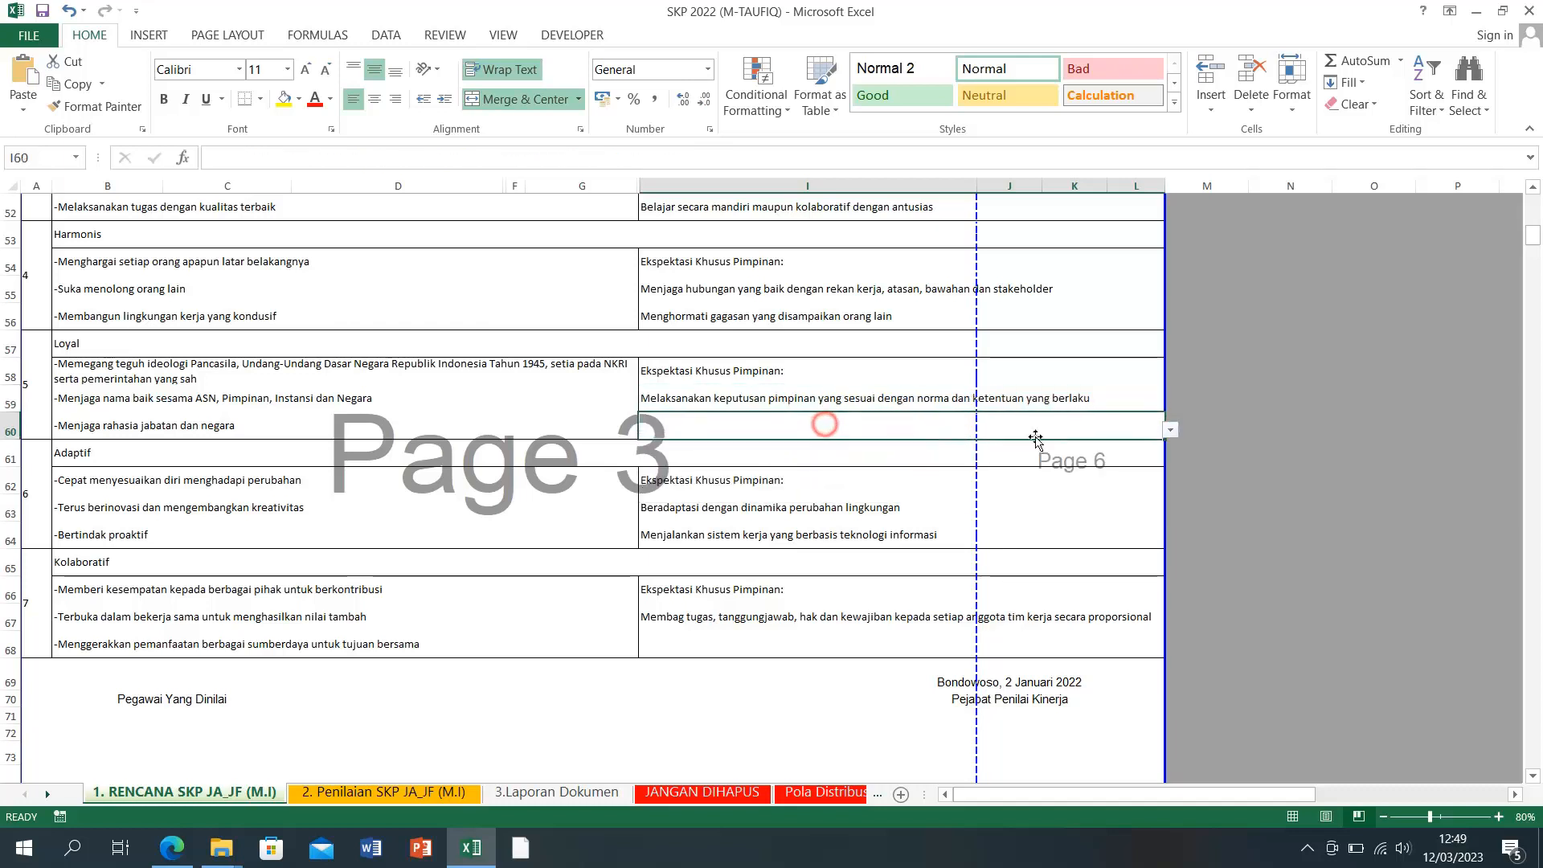
click(1171, 431)
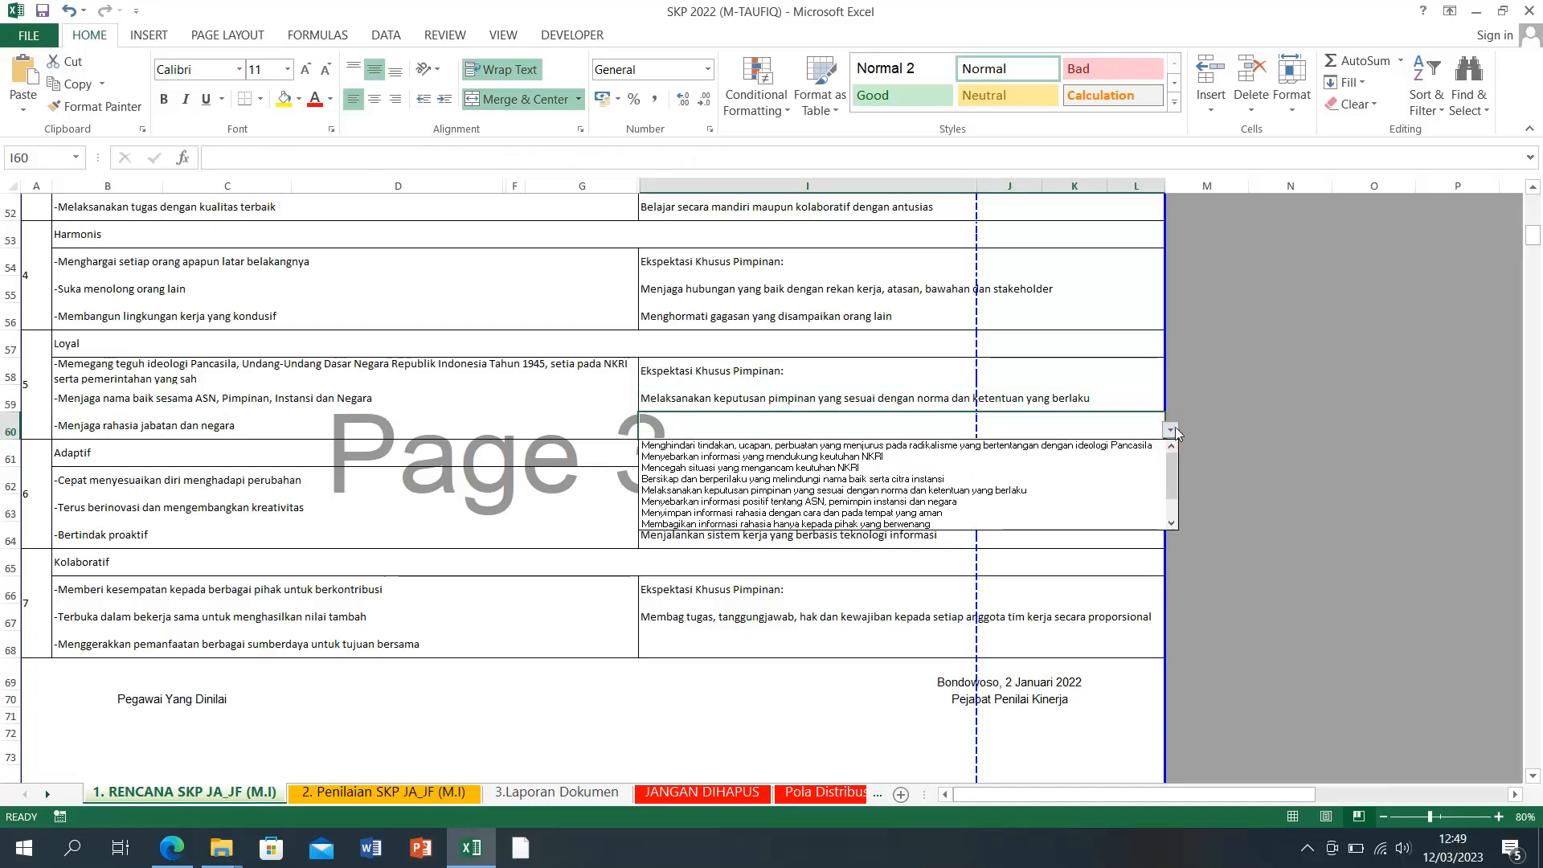
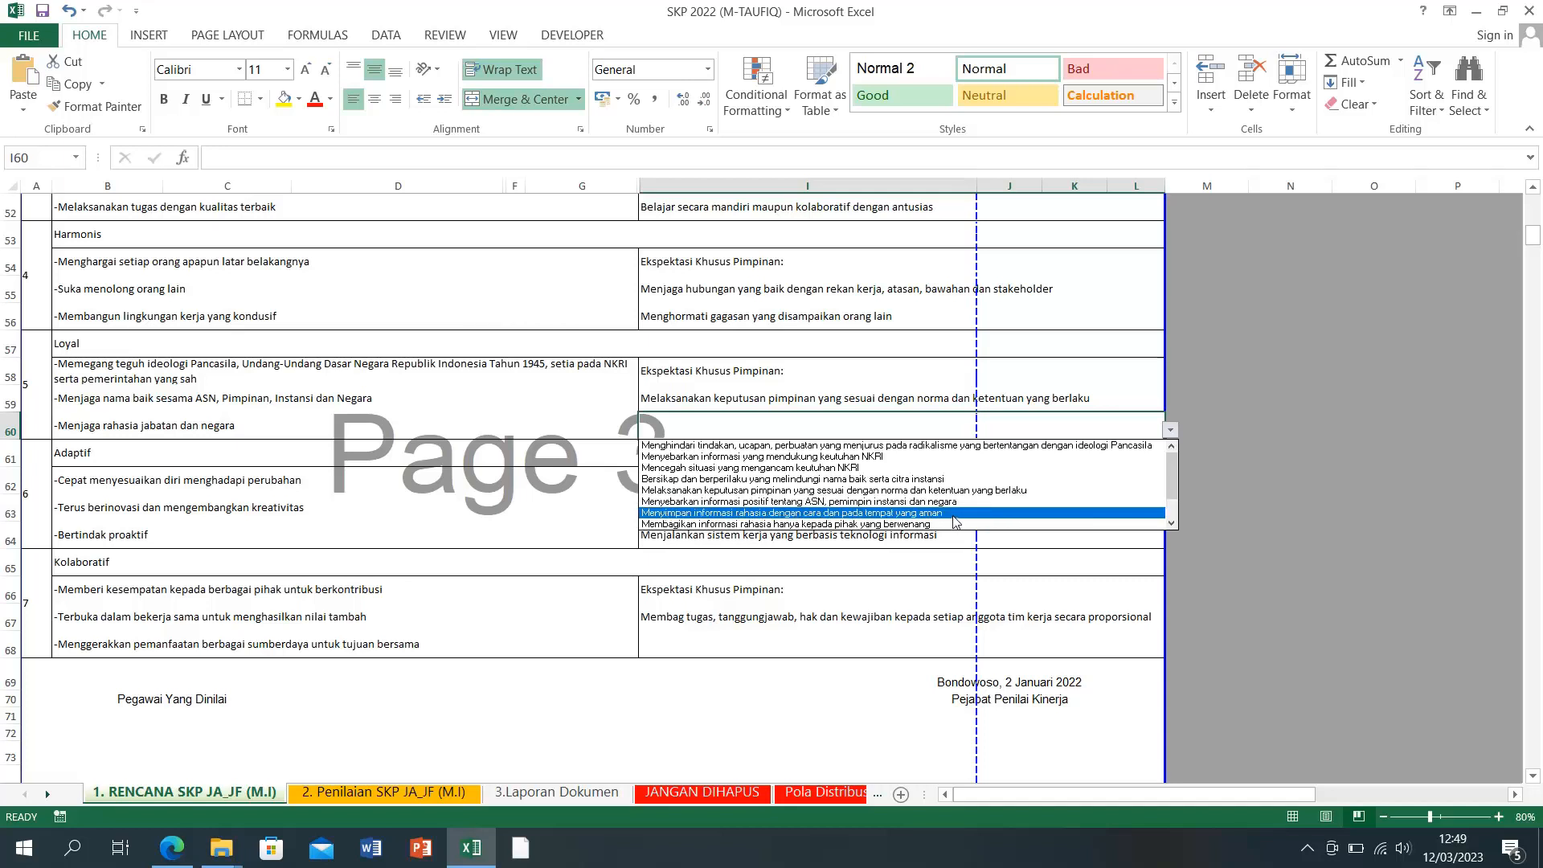
Step: Set I60 to 'Bersikap dan berperilaku yang melindungi nama baik serta citra instansi' and check row 63's choices, leaving them unchanged
click(921, 479)
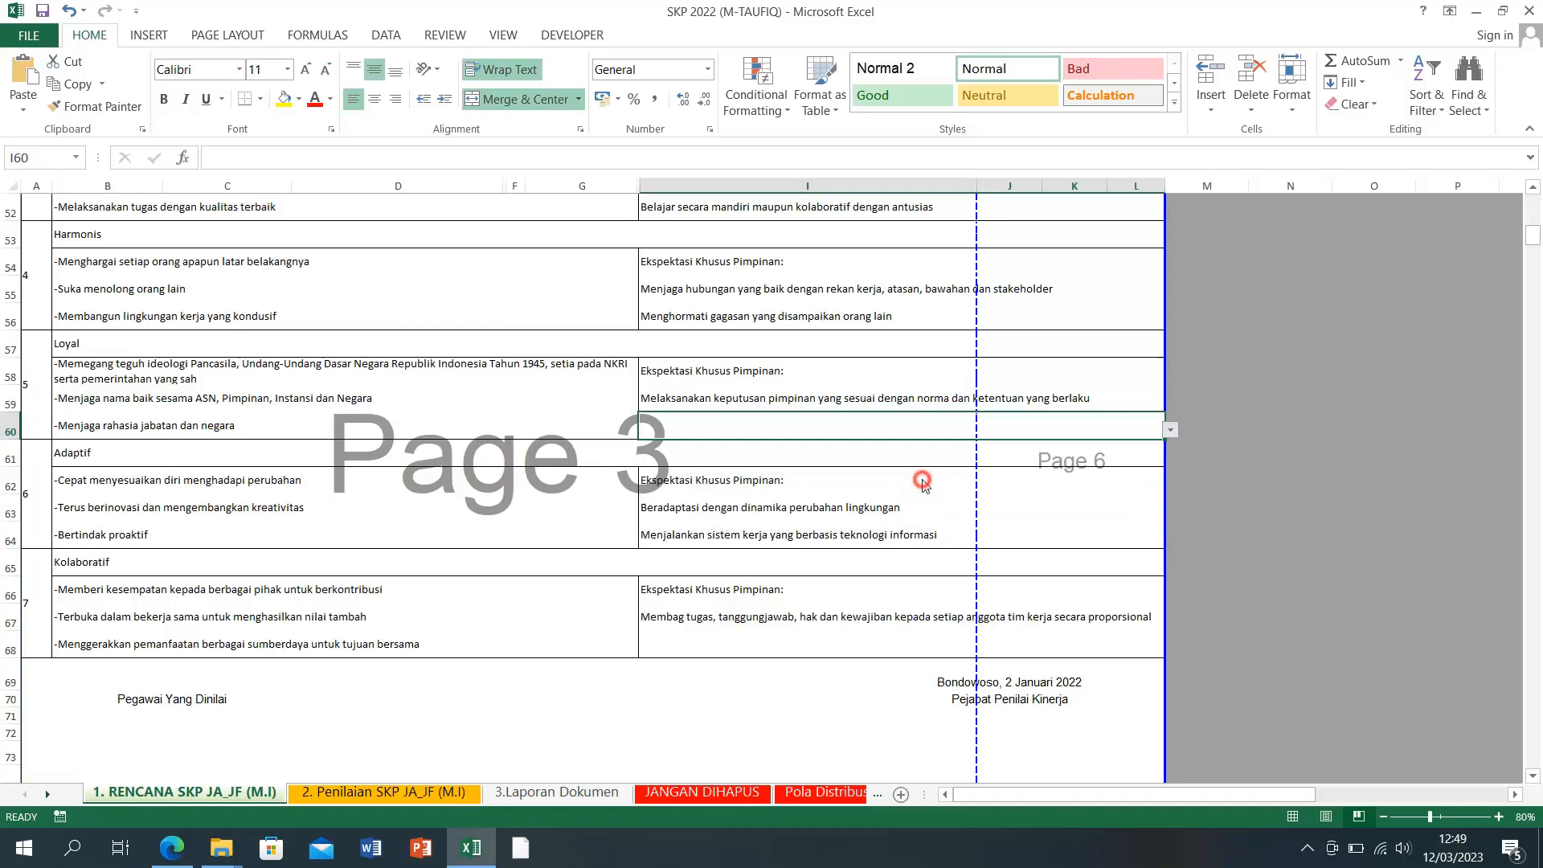
click(1210, 479)
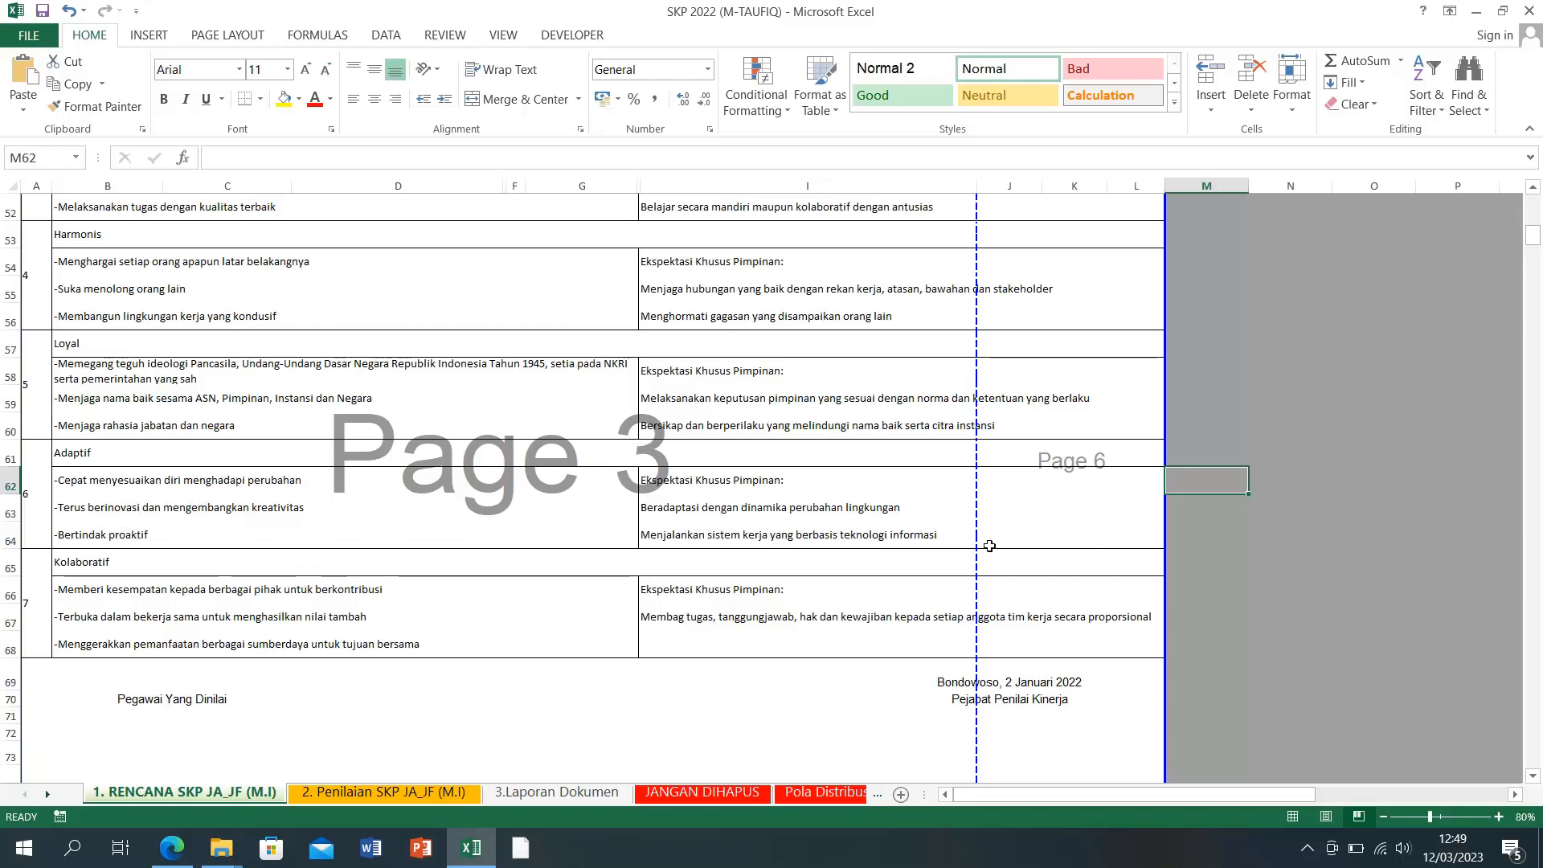
click(777, 515)
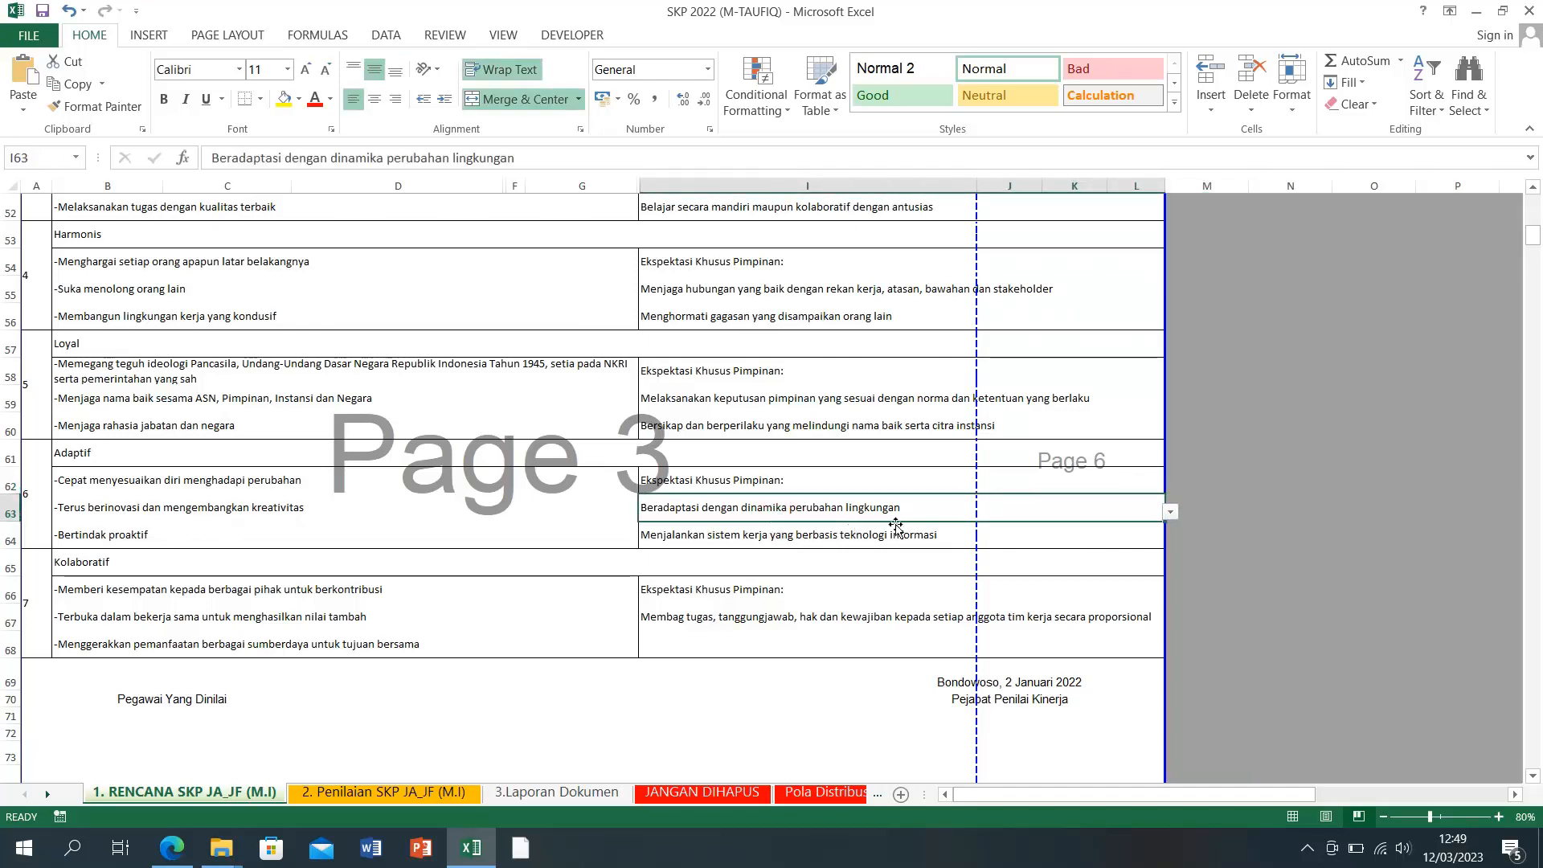
click(1171, 515)
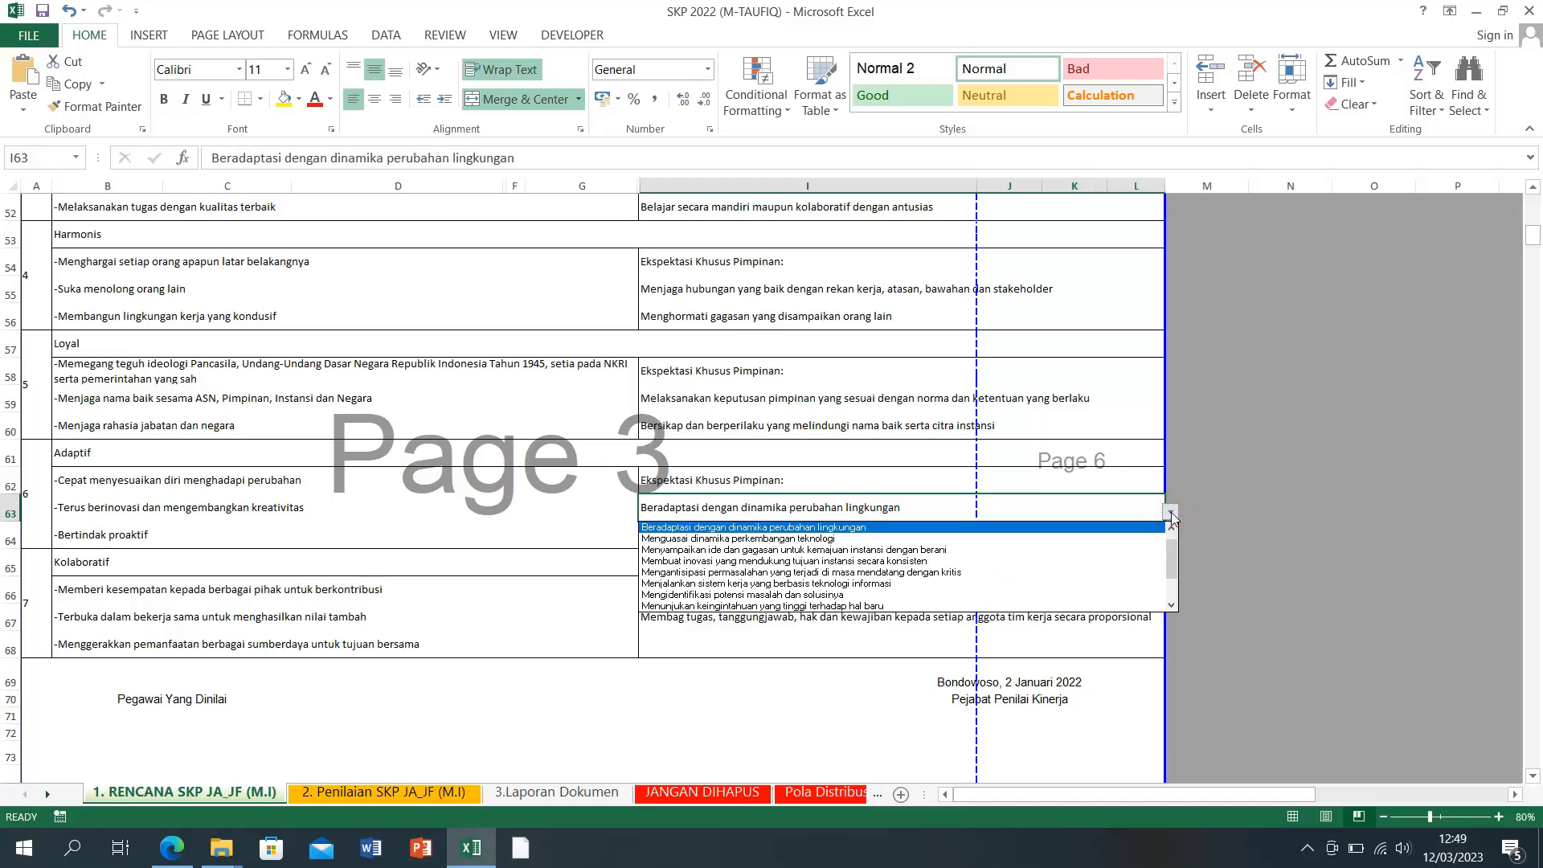
click(1171, 515)
click(1278, 509)
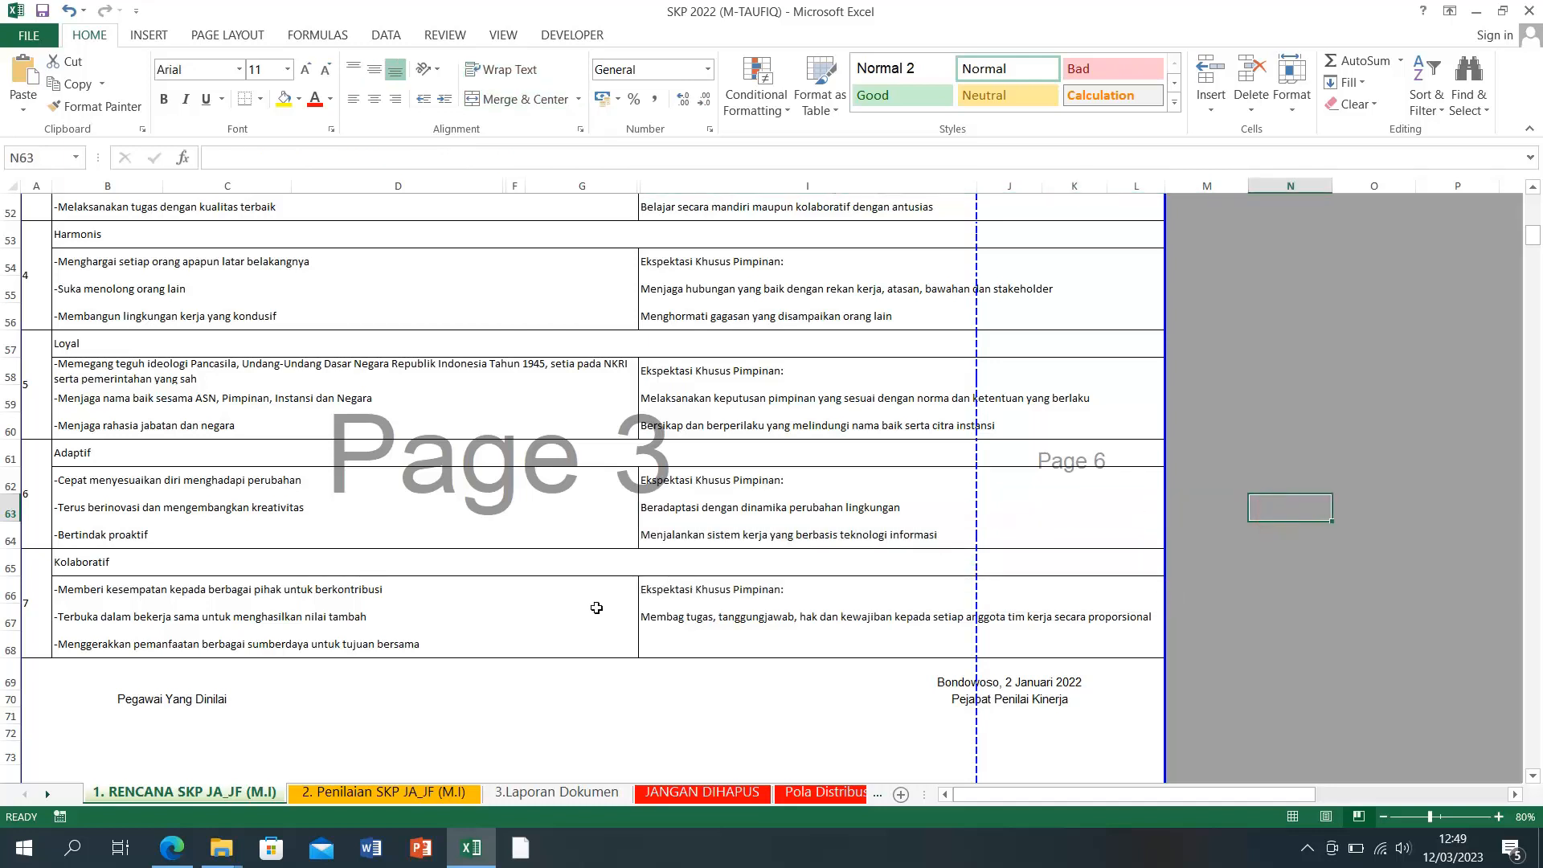
Step: Review the expectation choices for row 64, leaving it unchanged
click(654, 535)
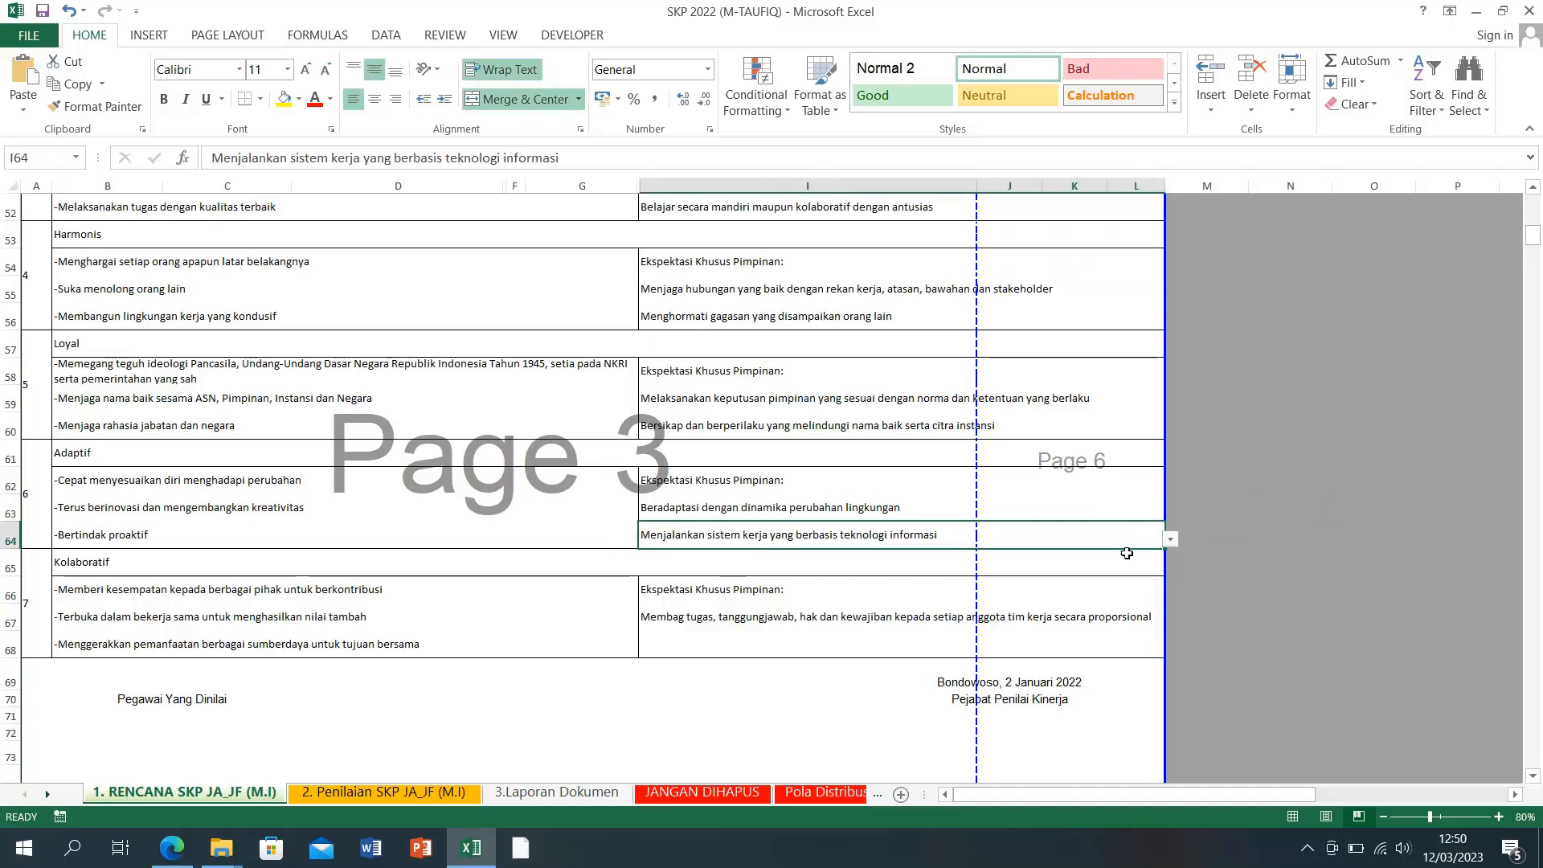
click(1171, 540)
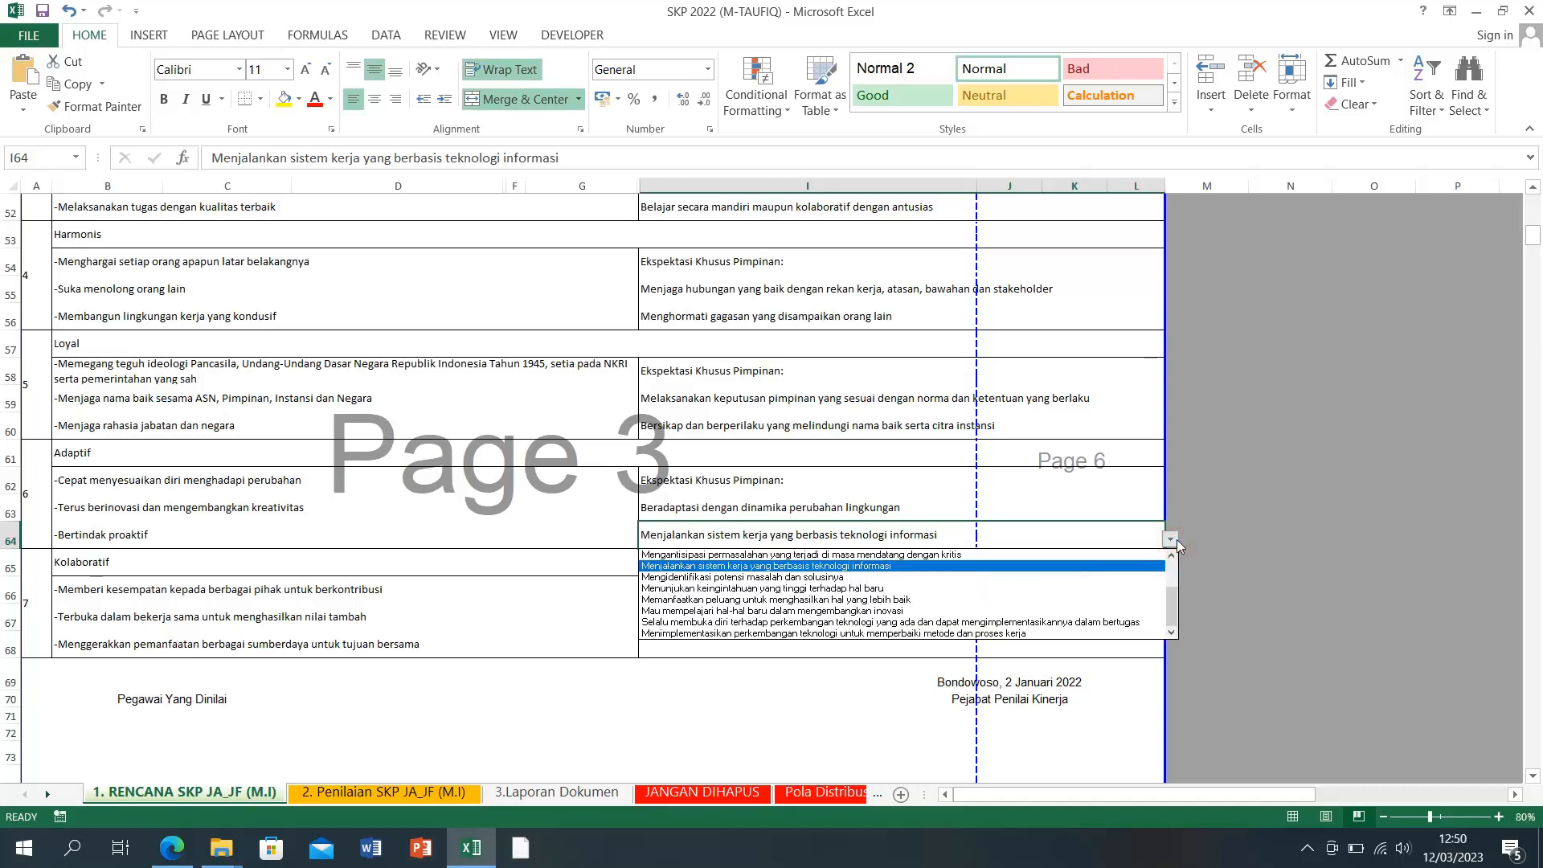
click(1175, 543)
click(1375, 528)
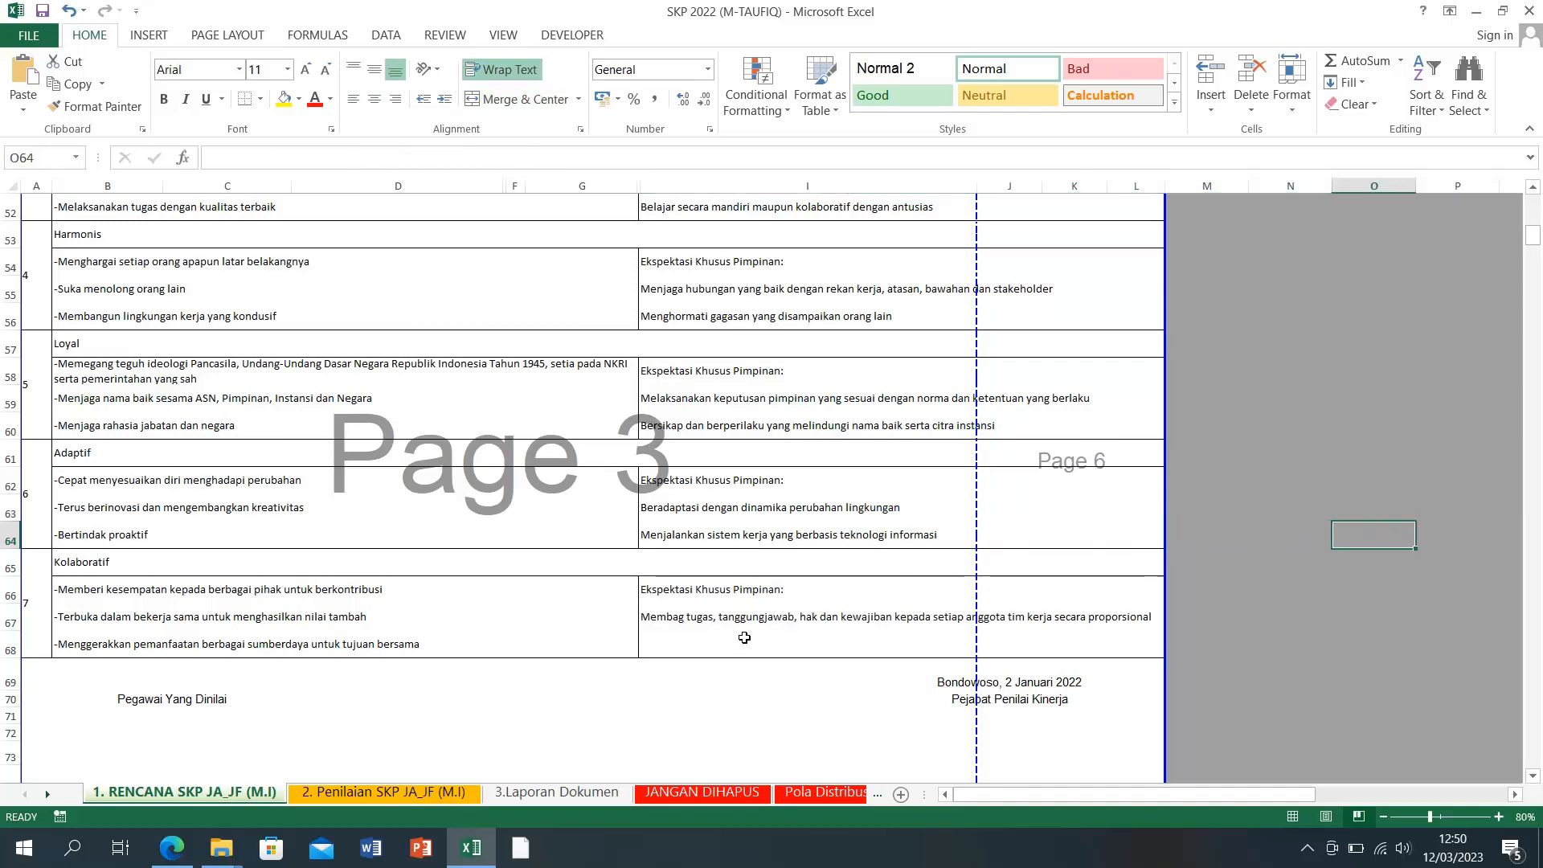
click(744, 534)
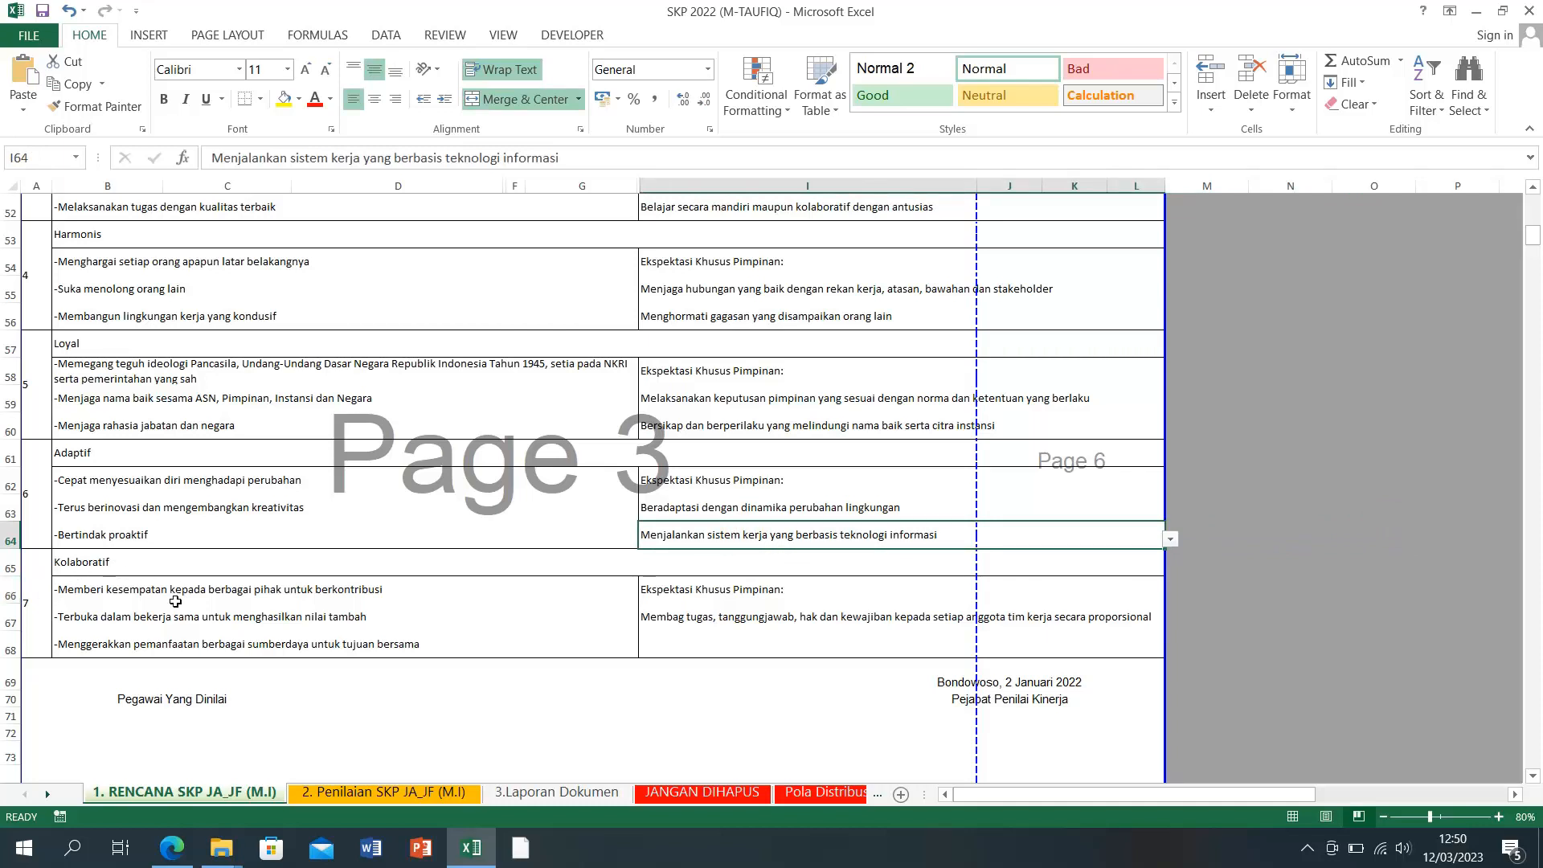
Step: Set I67 to 'Menerima pendapat dan saran…' from its dropdown
click(224, 595)
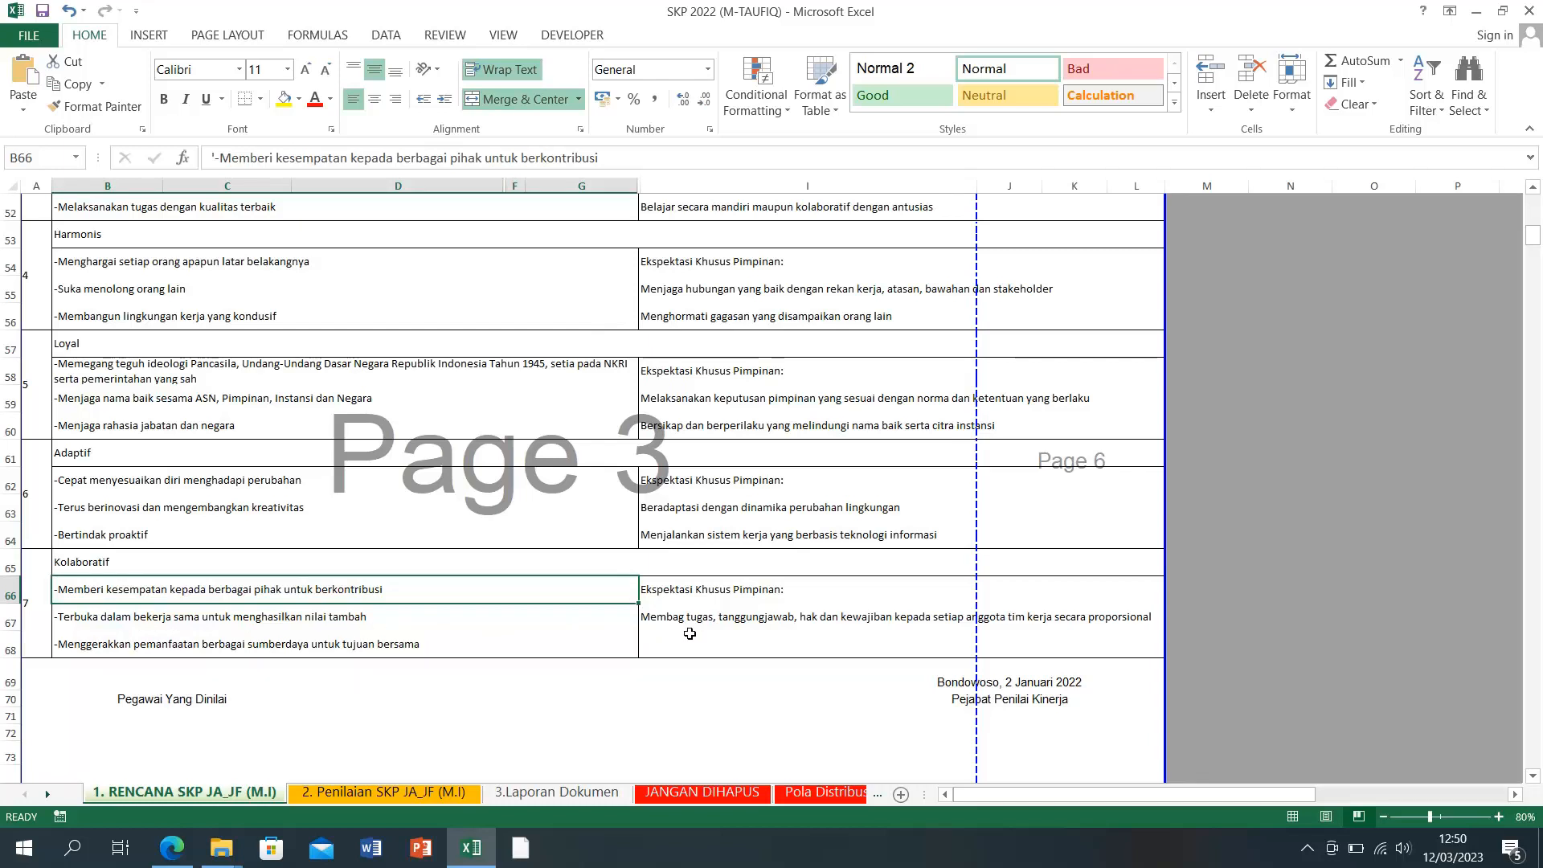
click(714, 620)
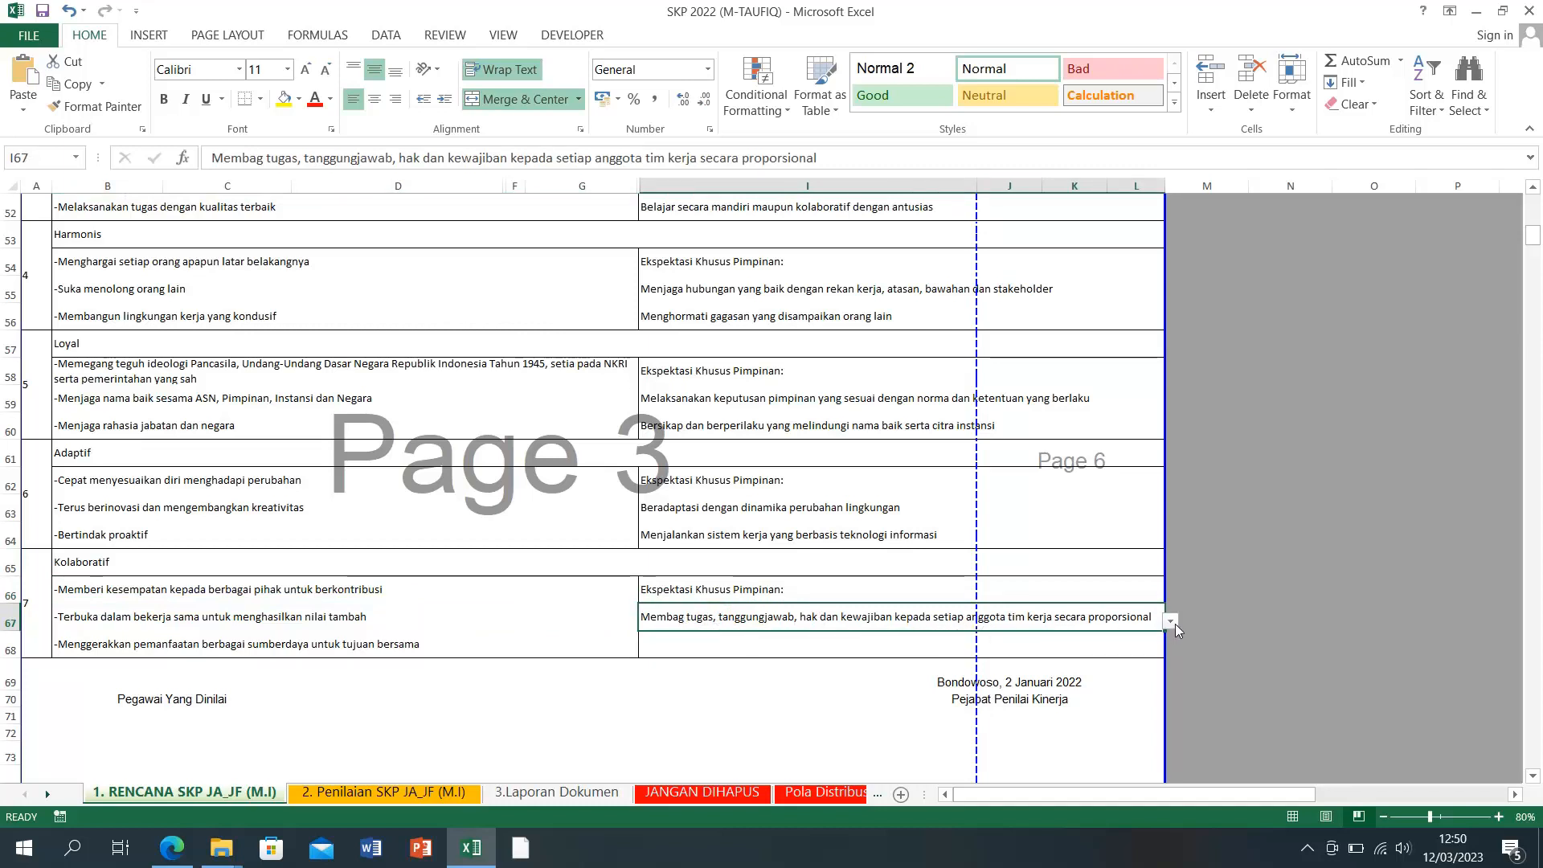
click(1171, 622)
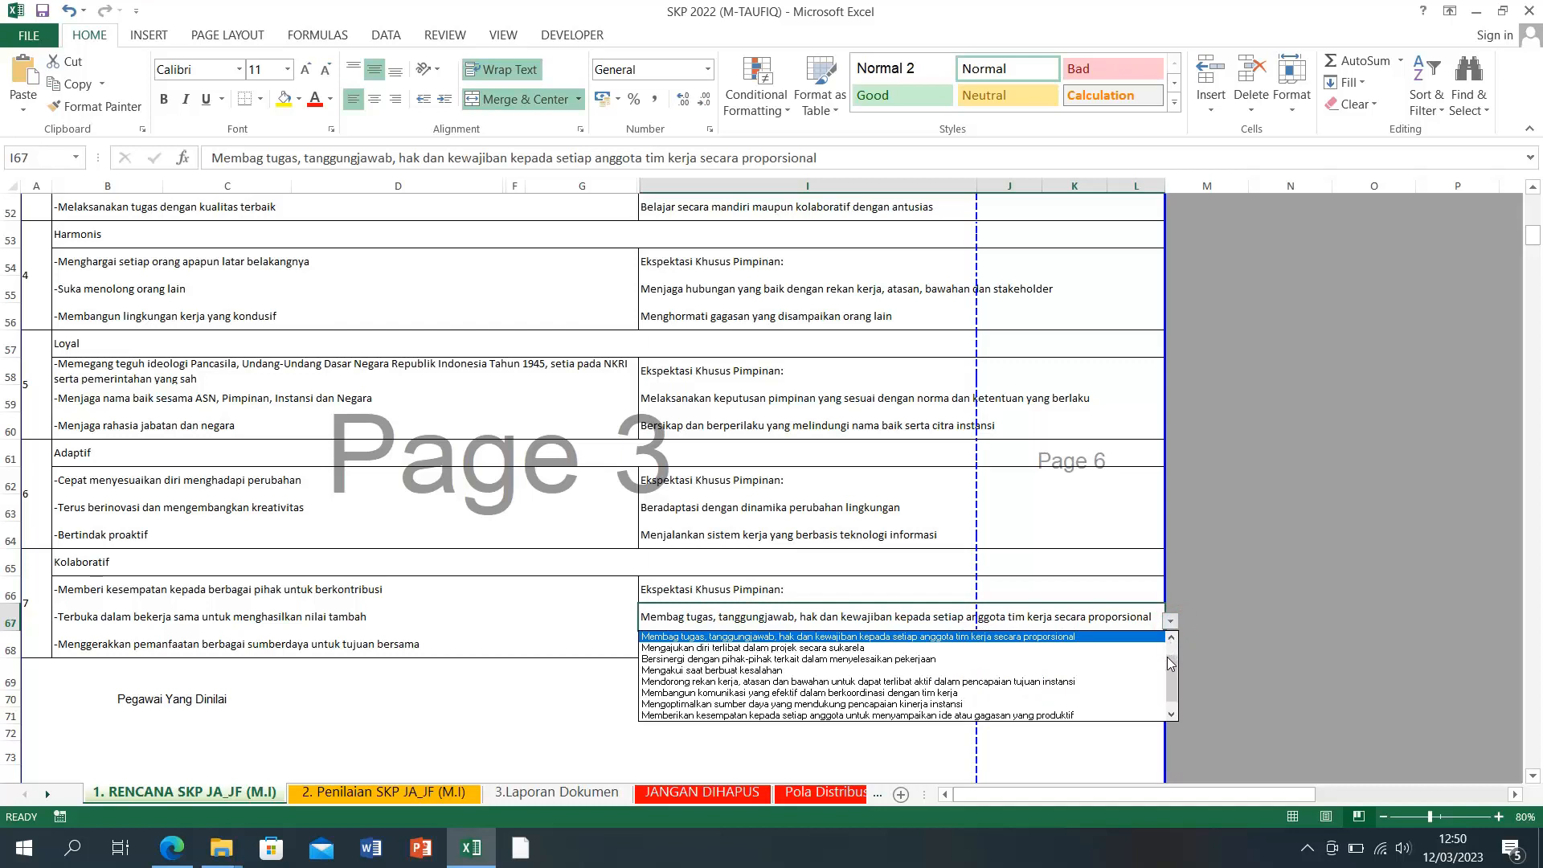
drag(1175, 681, 1178, 642)
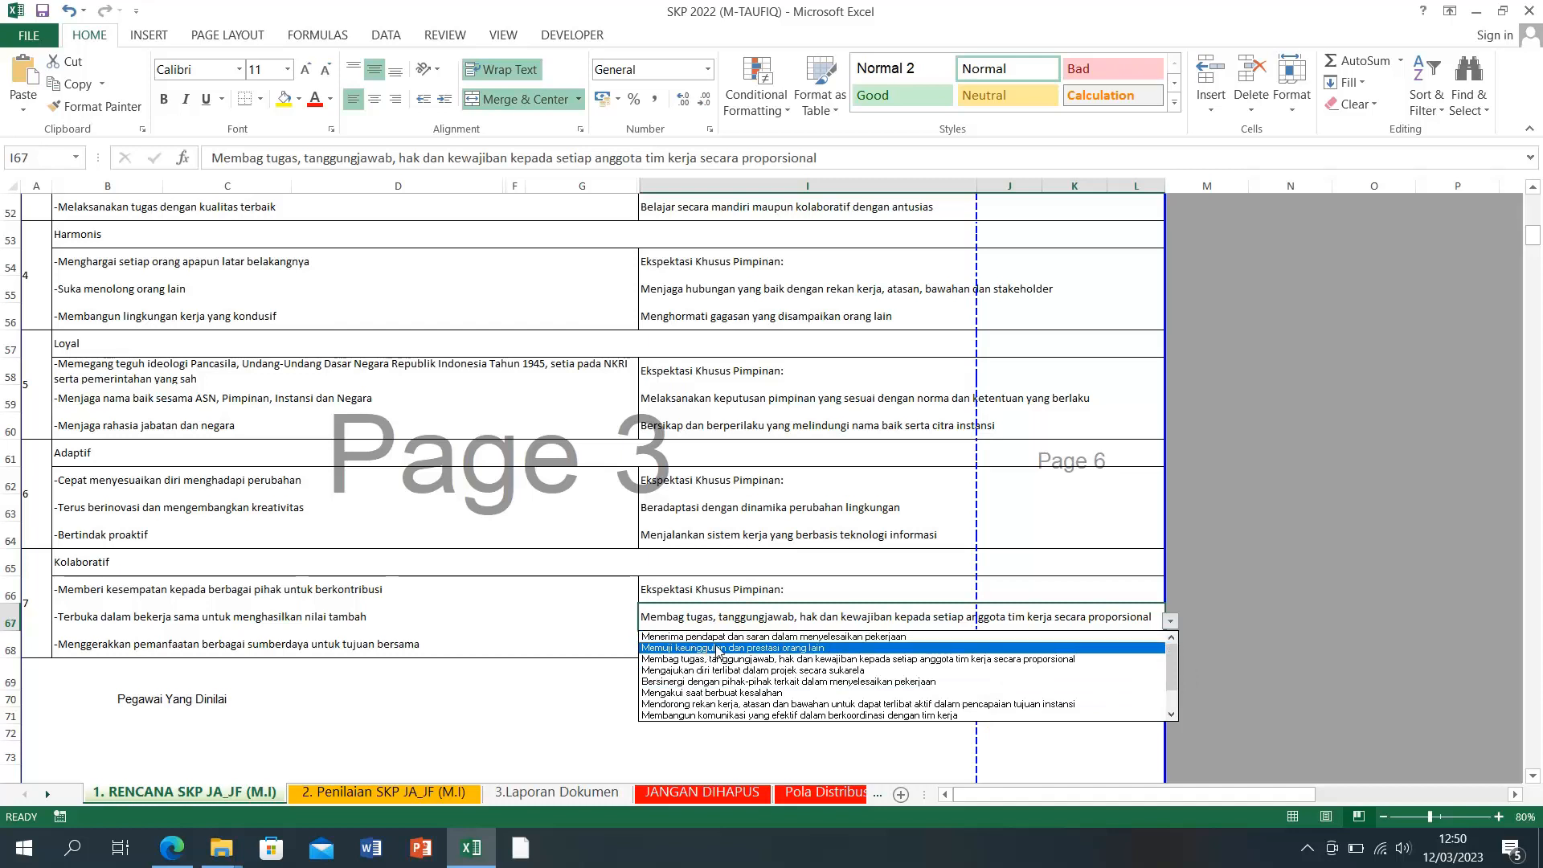
click(883, 637)
click(820, 640)
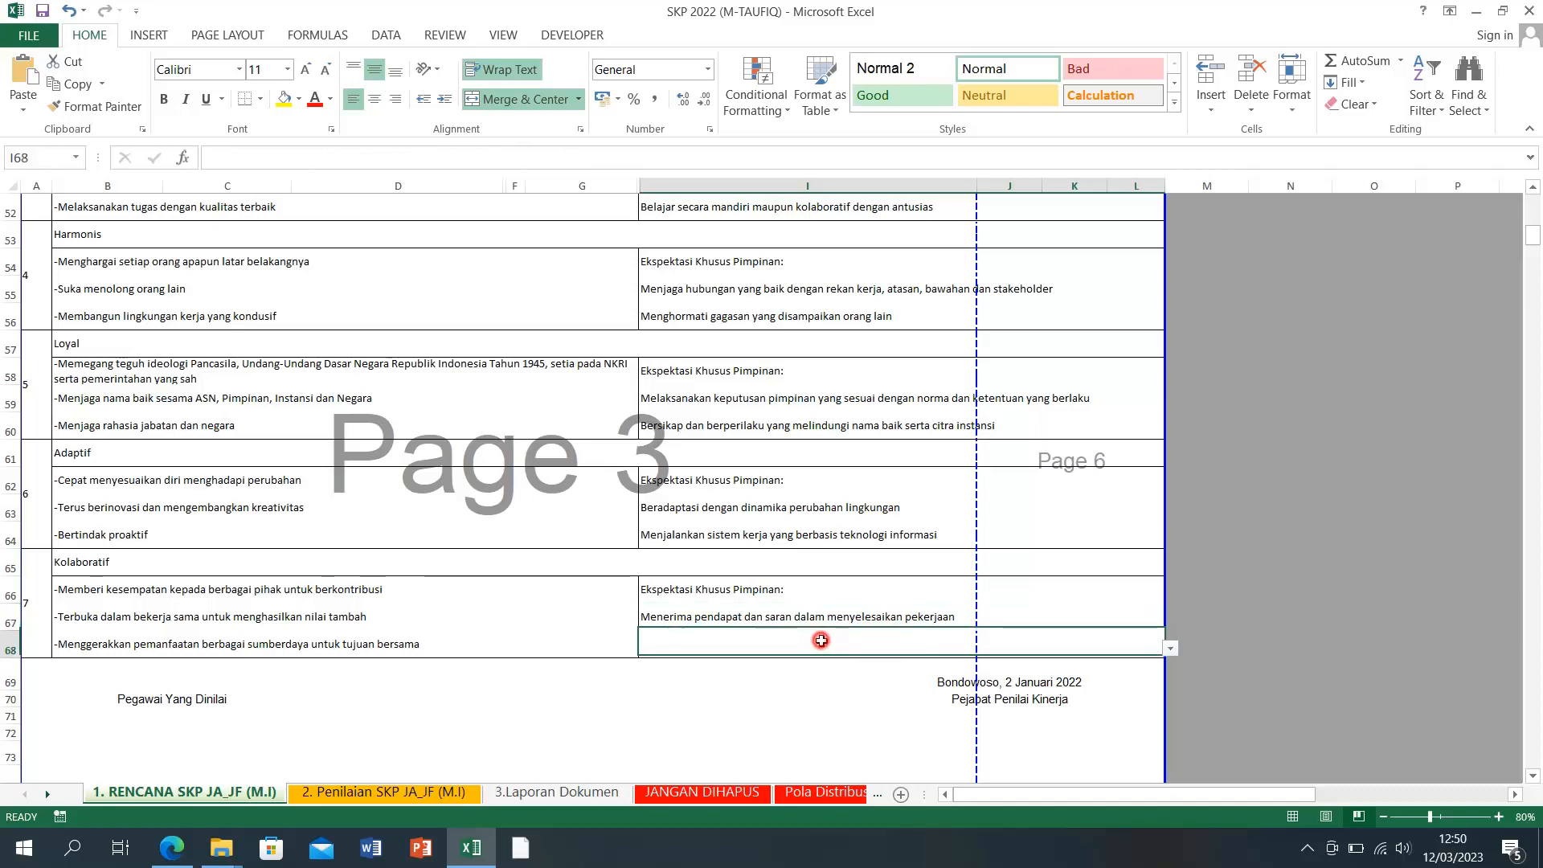
Step: Set I68 to 'Membangun komunikasi yang efektif dalam berkoordinasi dengan tim kerja'
click(1170, 649)
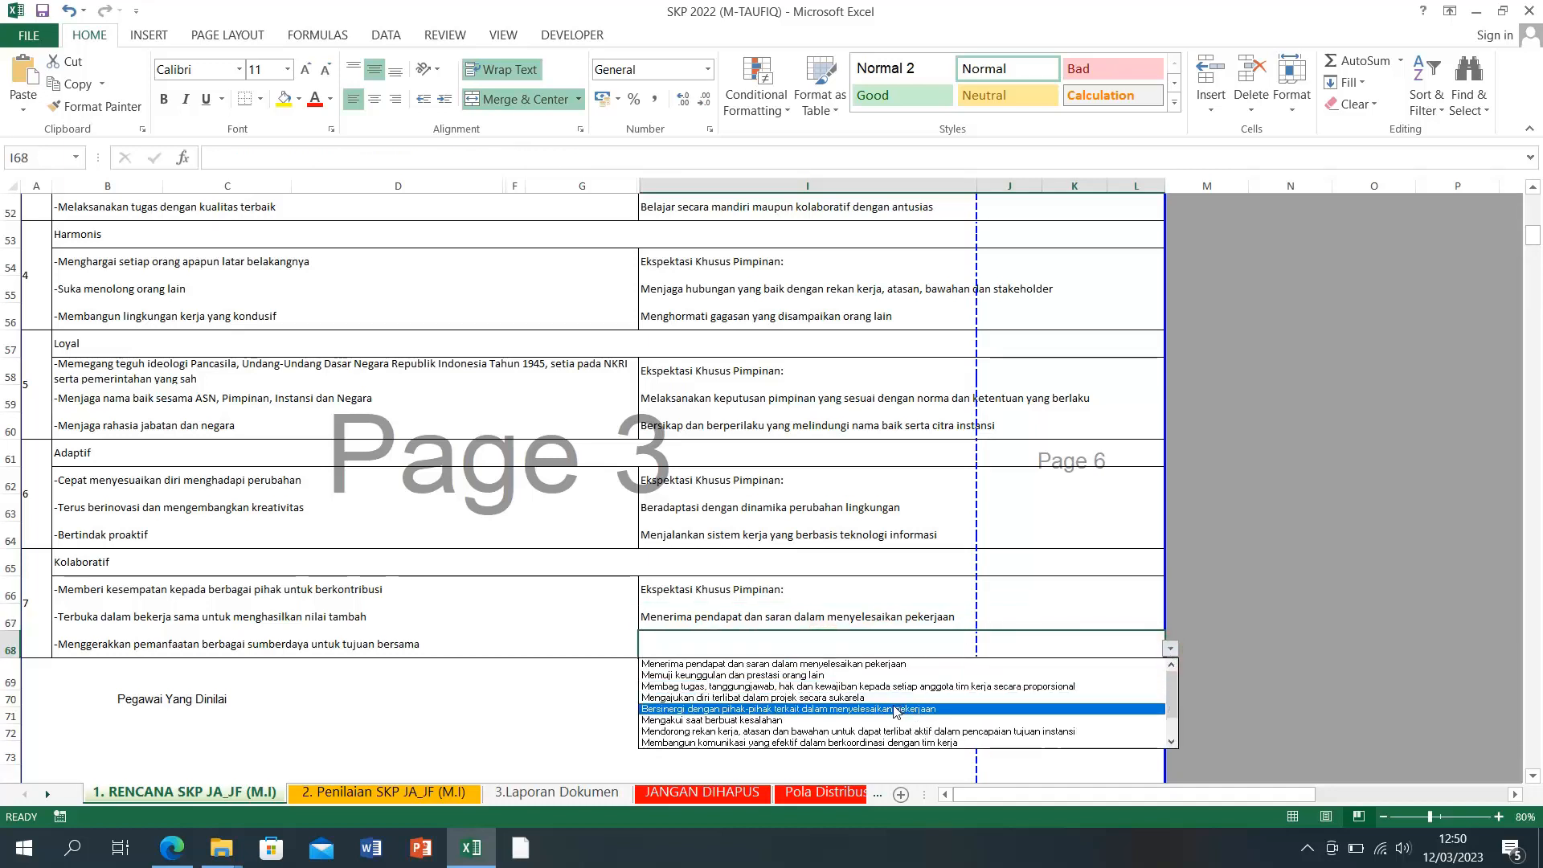
click(841, 743)
click(1281, 613)
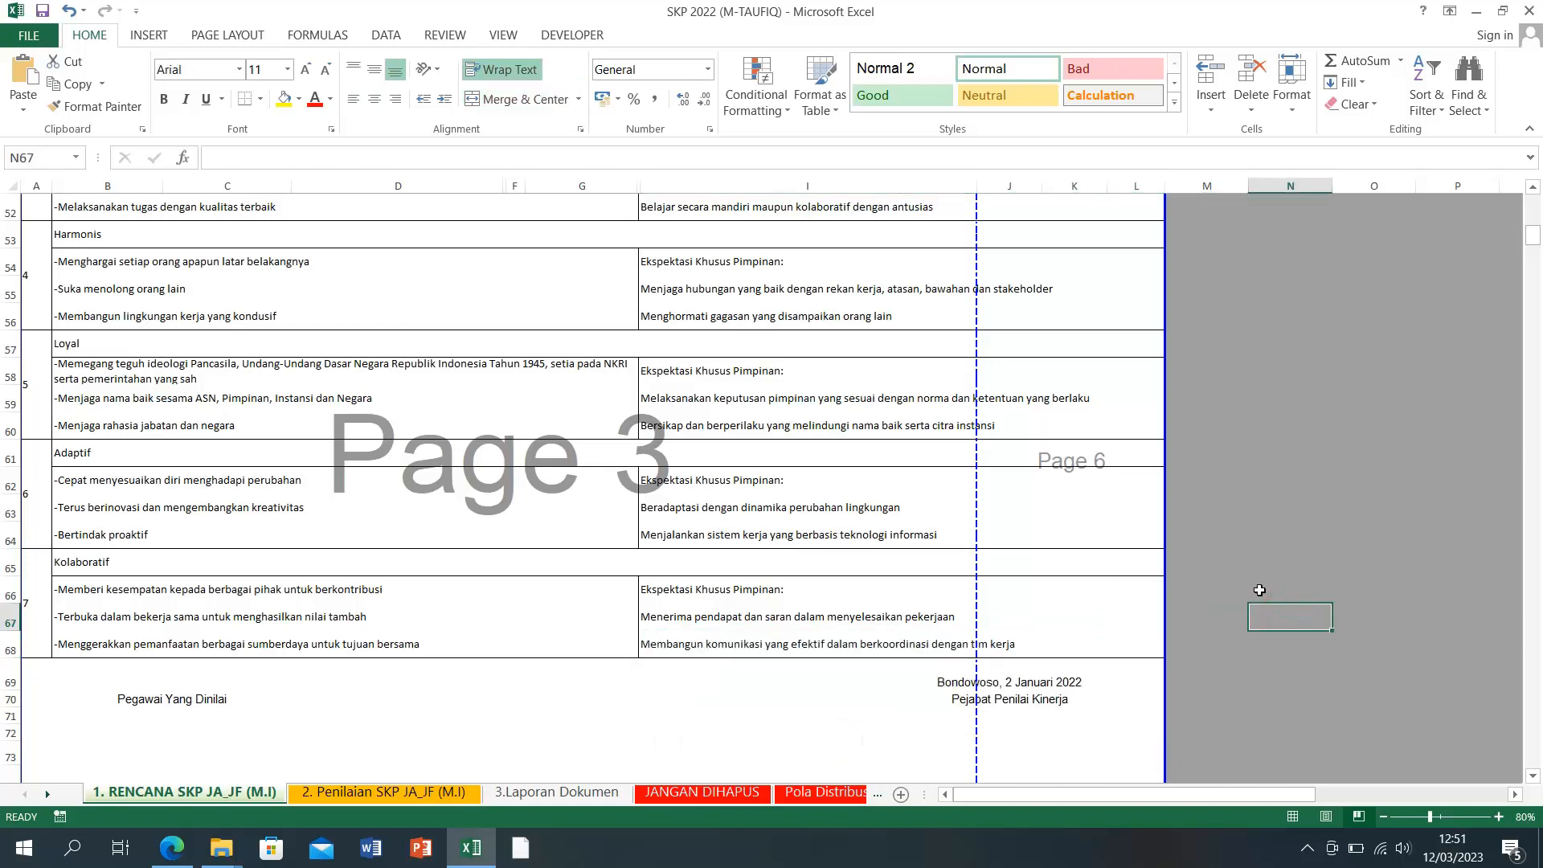
Step: Save the SKP 2022 workbook
scroll(1259, 590, down, 2)
scroll(1258, 589, down, 1)
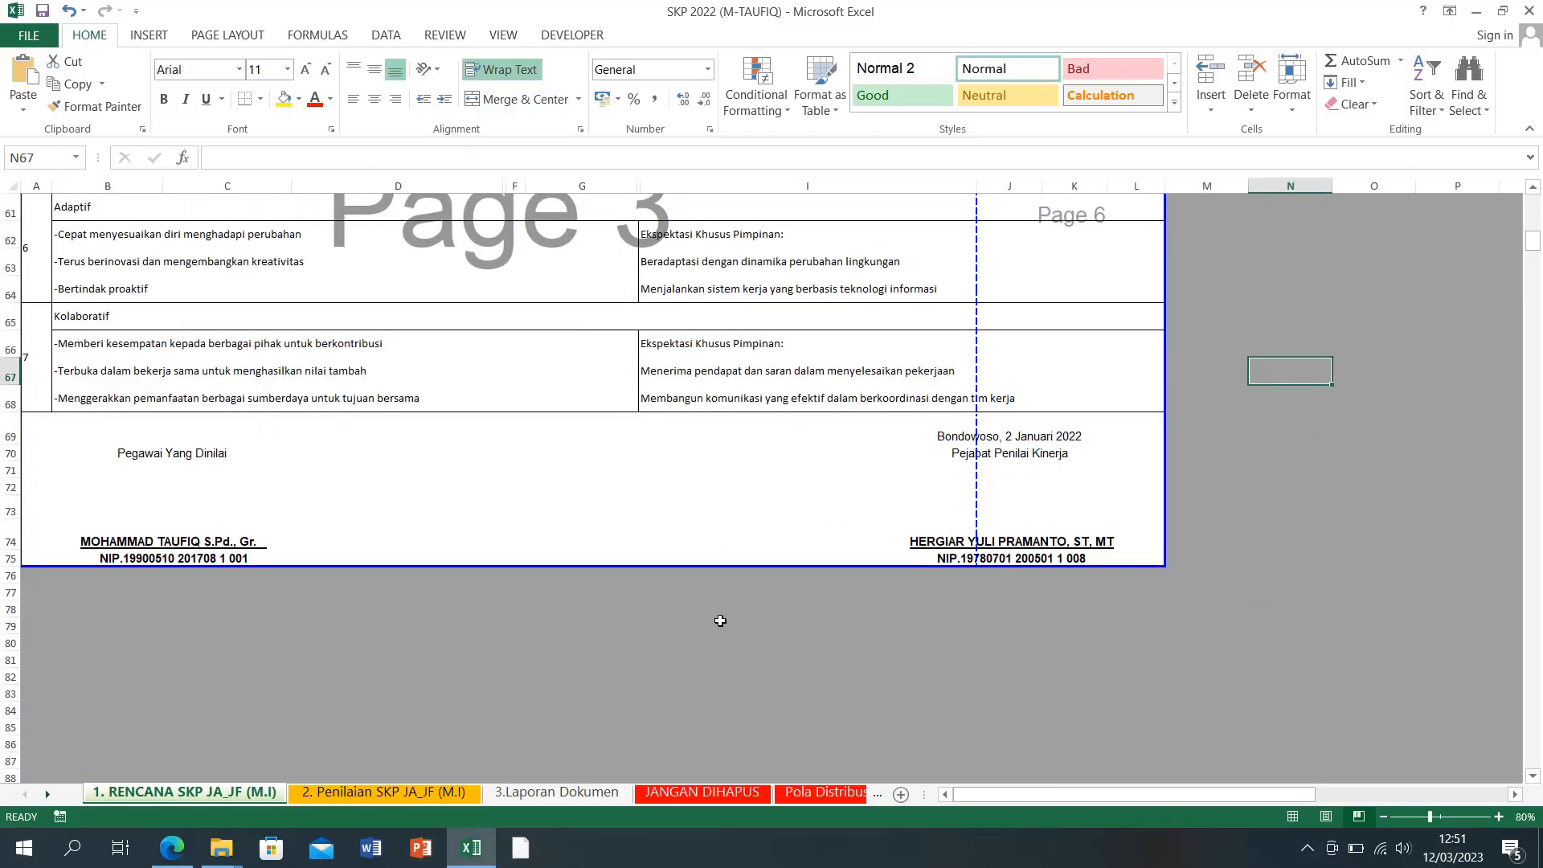
scroll(720, 620, up, 2)
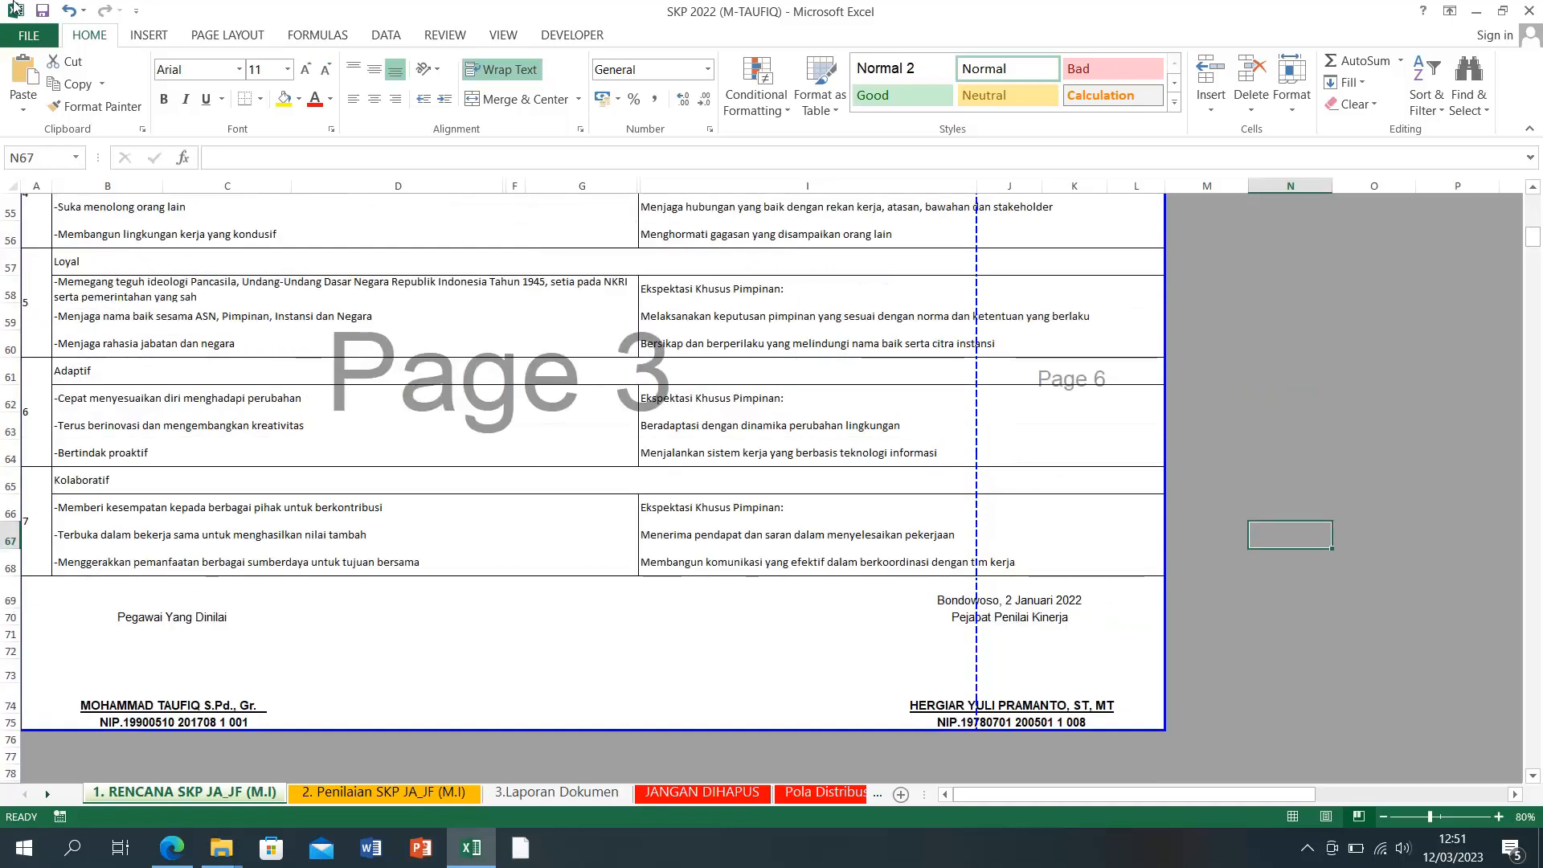
click(45, 14)
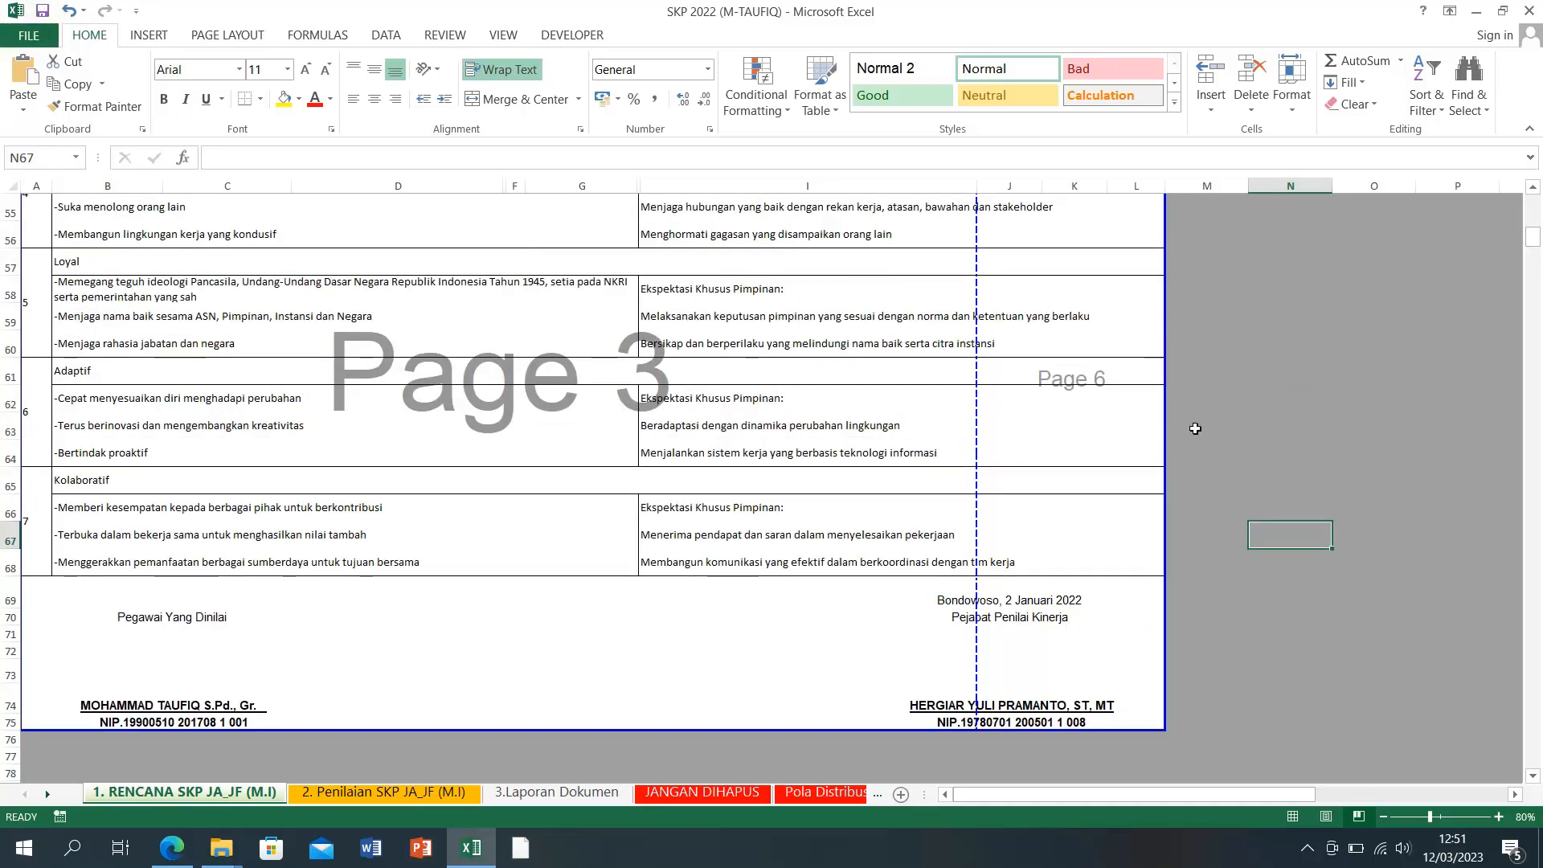
click(1265, 479)
Step: Switch to the '2. Penilaian SKP JA_JF (M.I)' evaluation sheet
scroll(630, 719, up, 18)
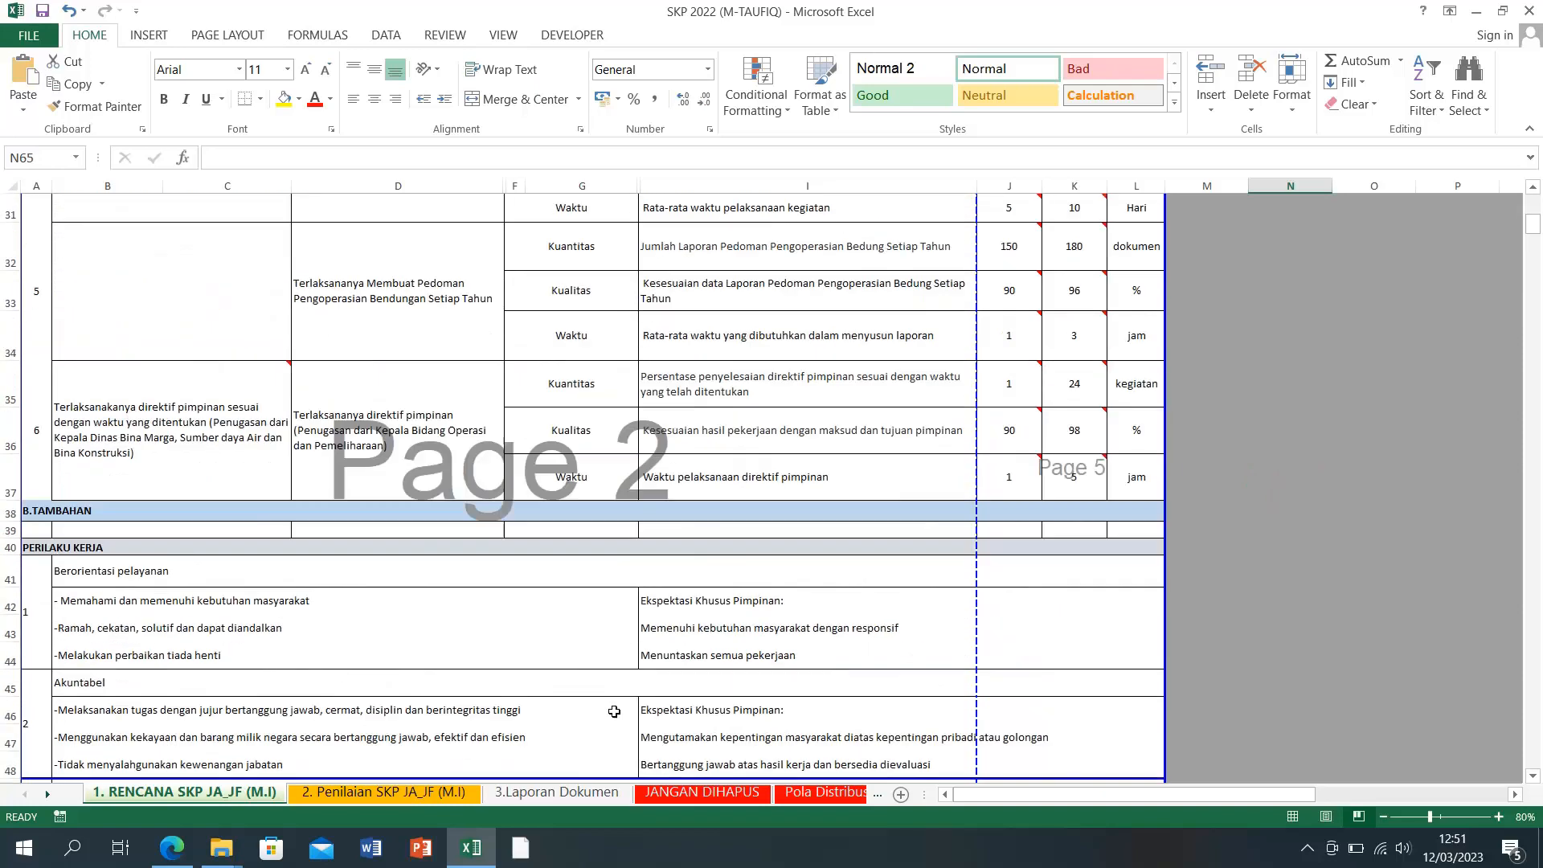
scroll(592, 700, up, 1)
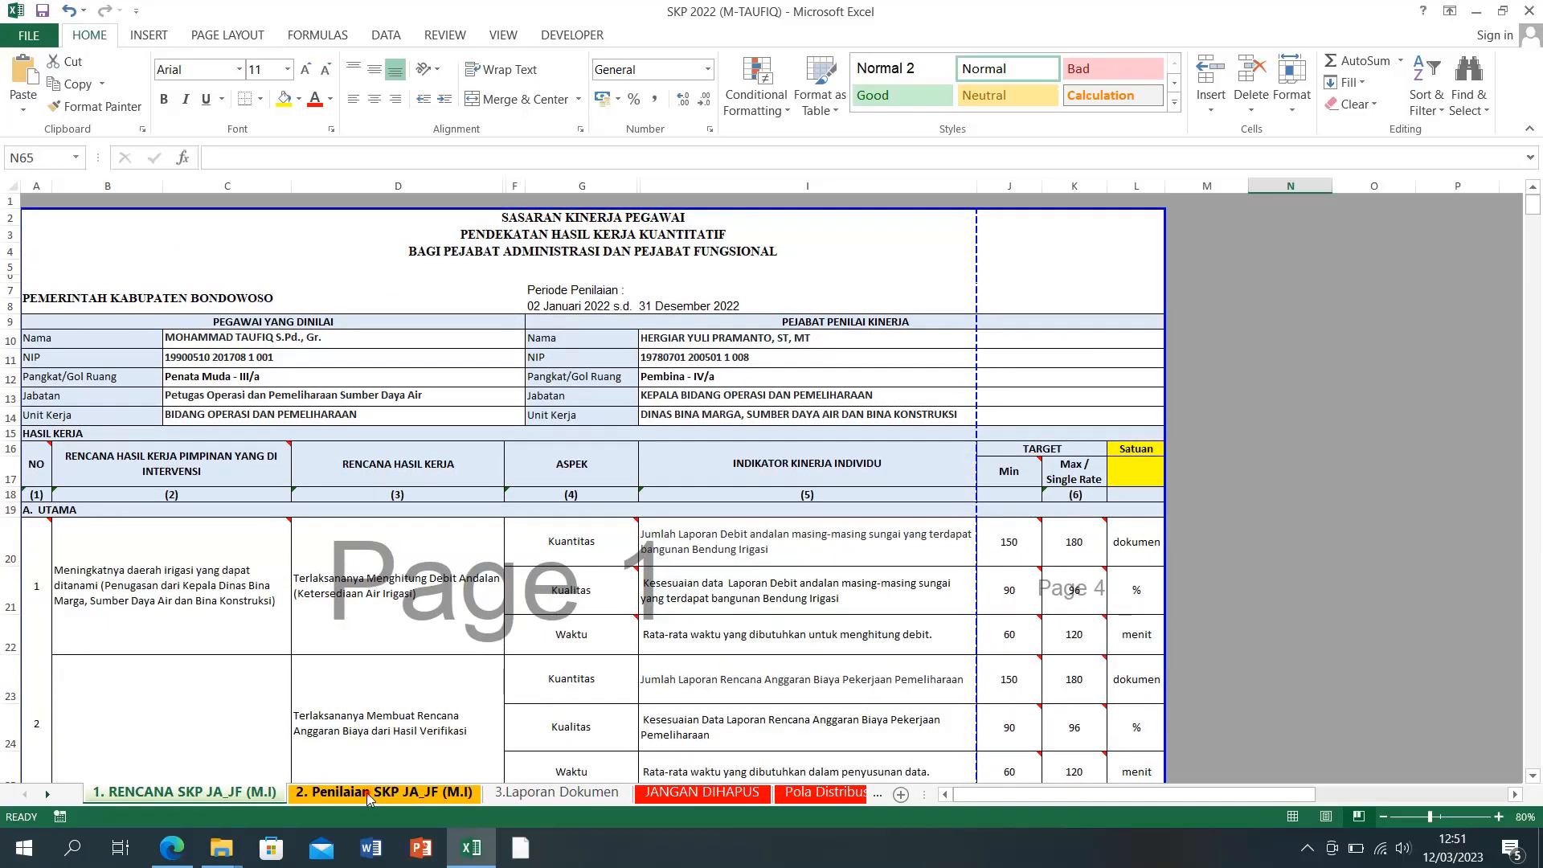
click(368, 793)
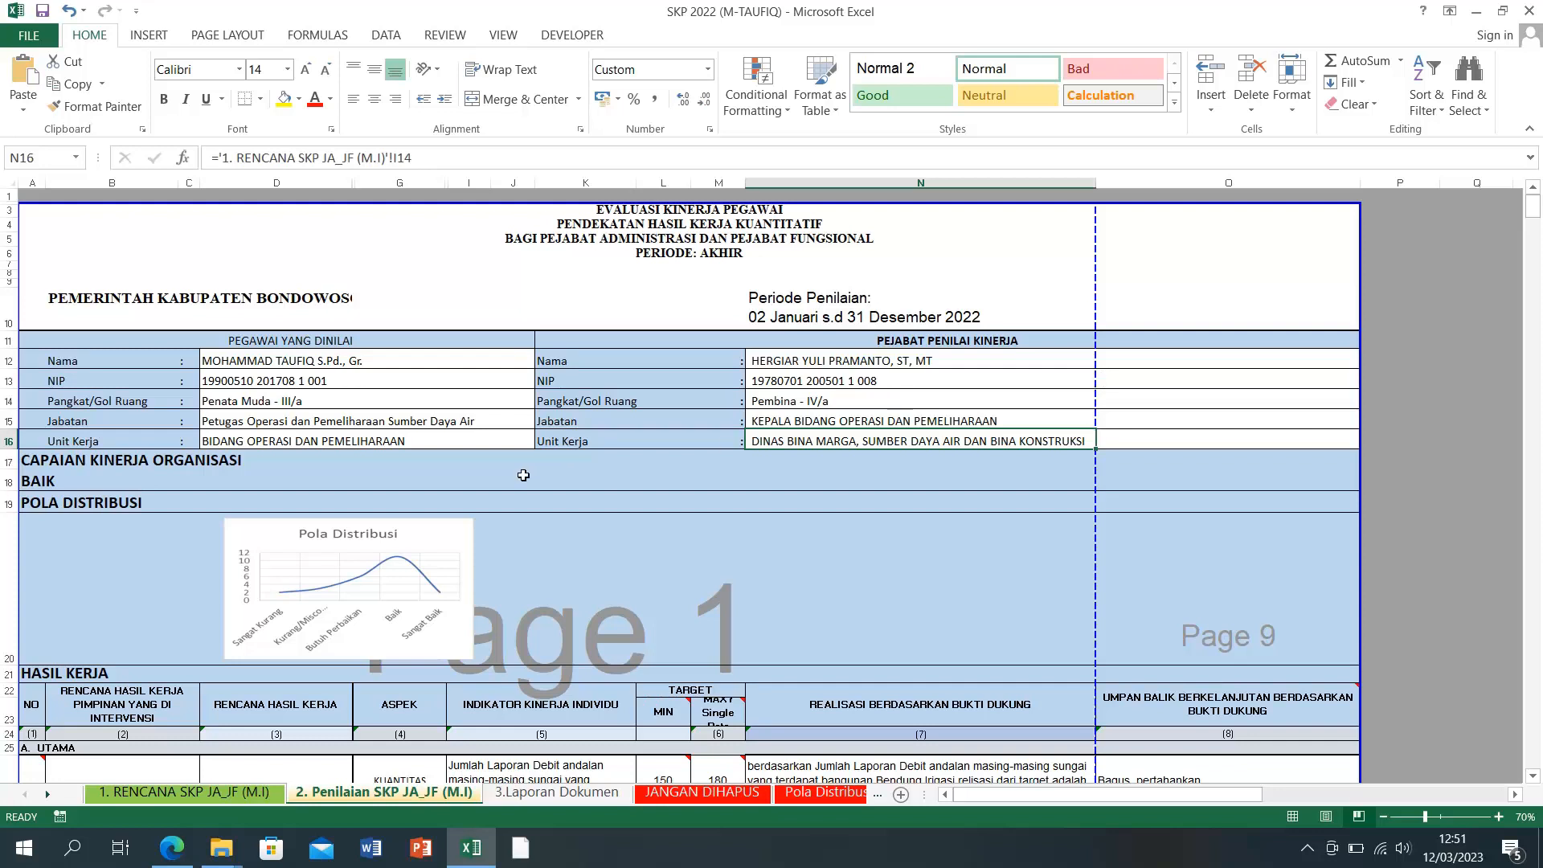
click(90, 479)
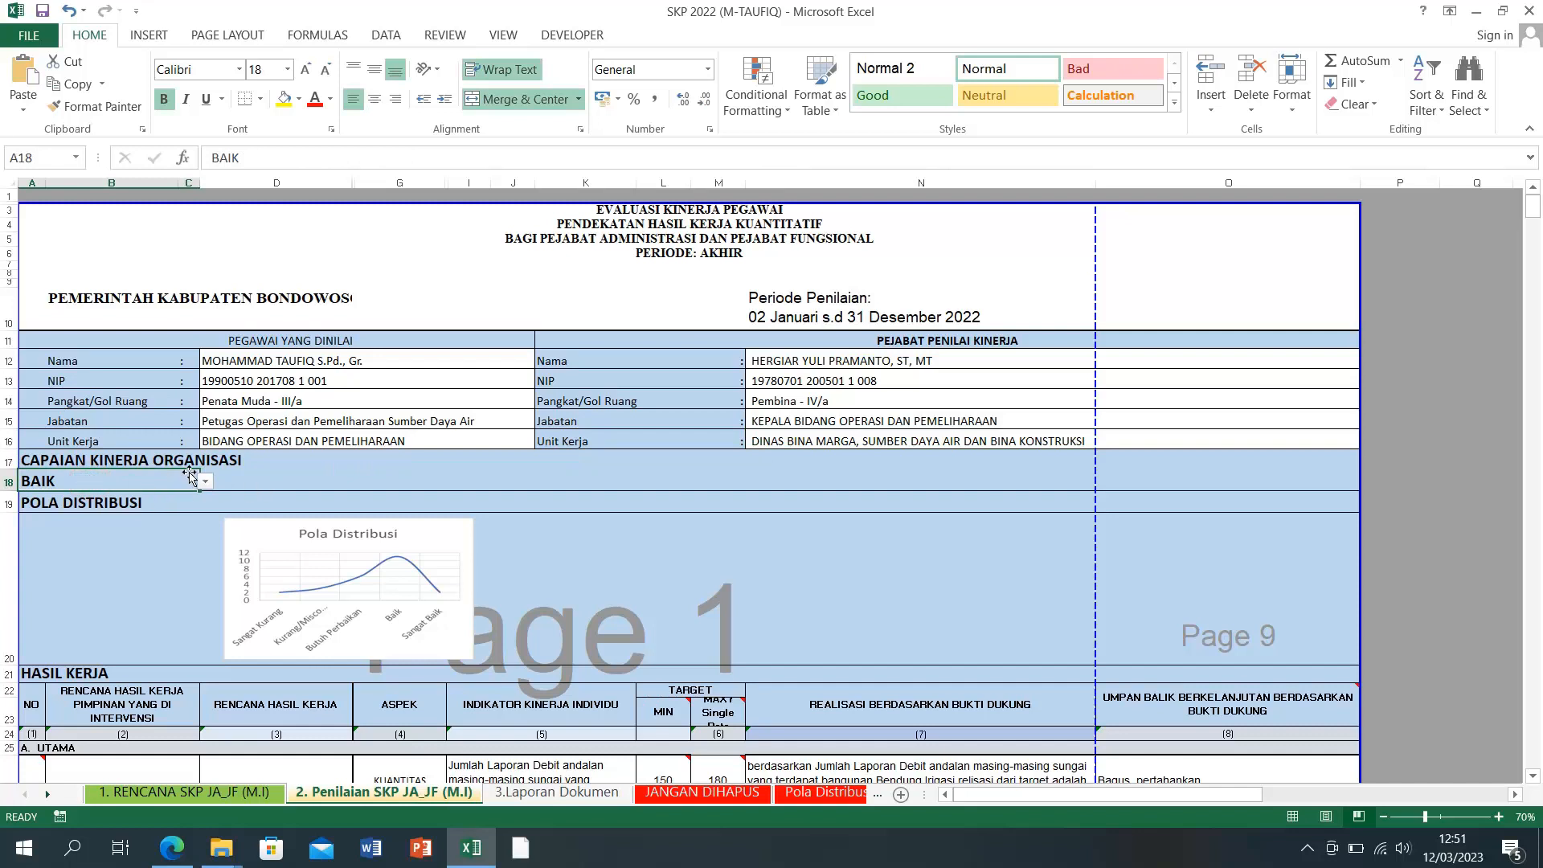
click(205, 480)
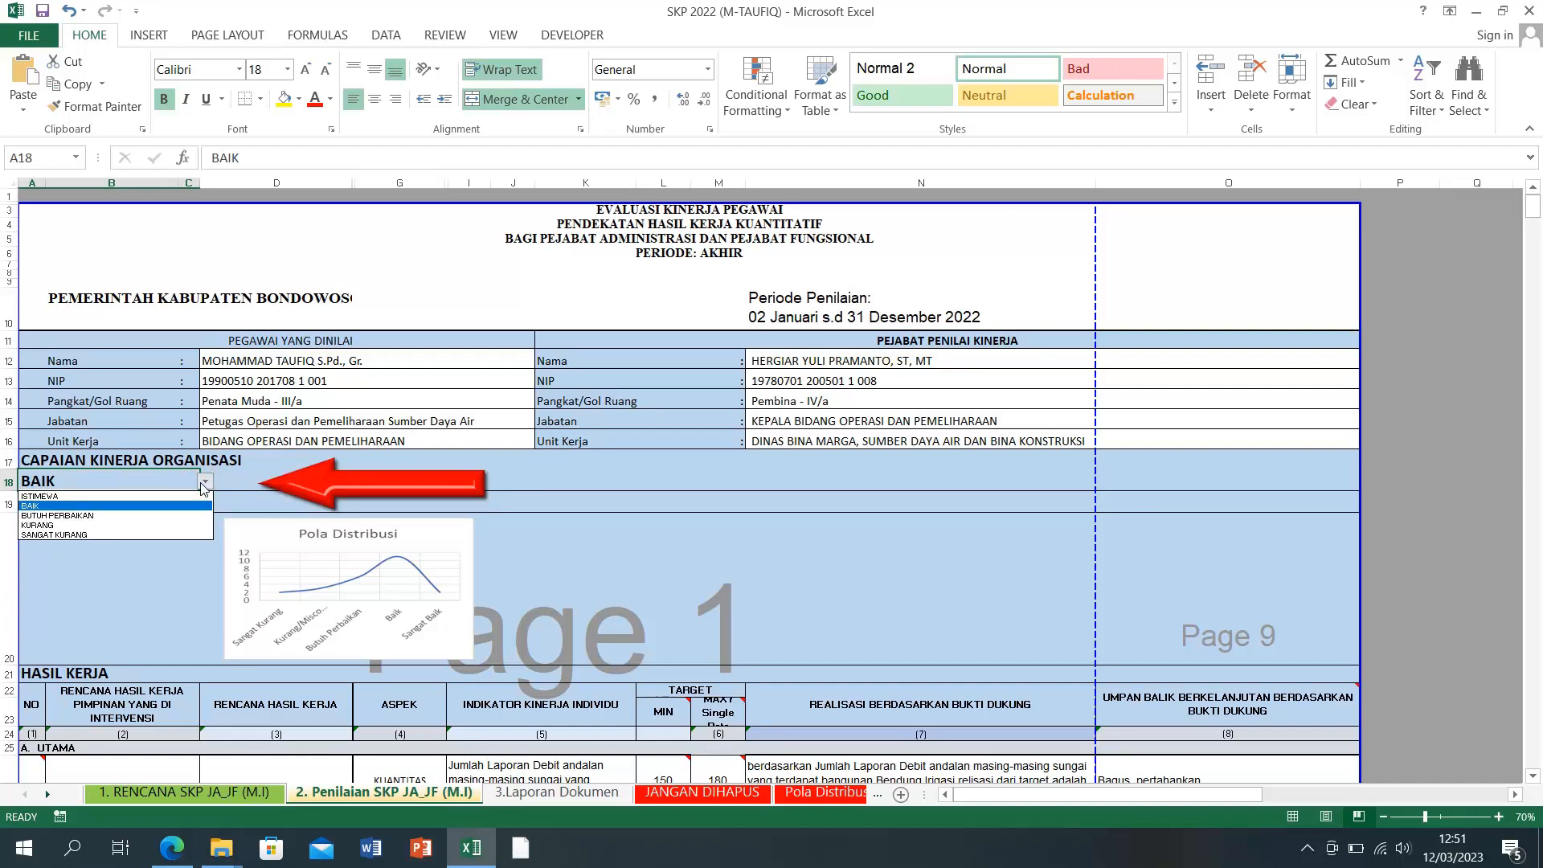
click(206, 482)
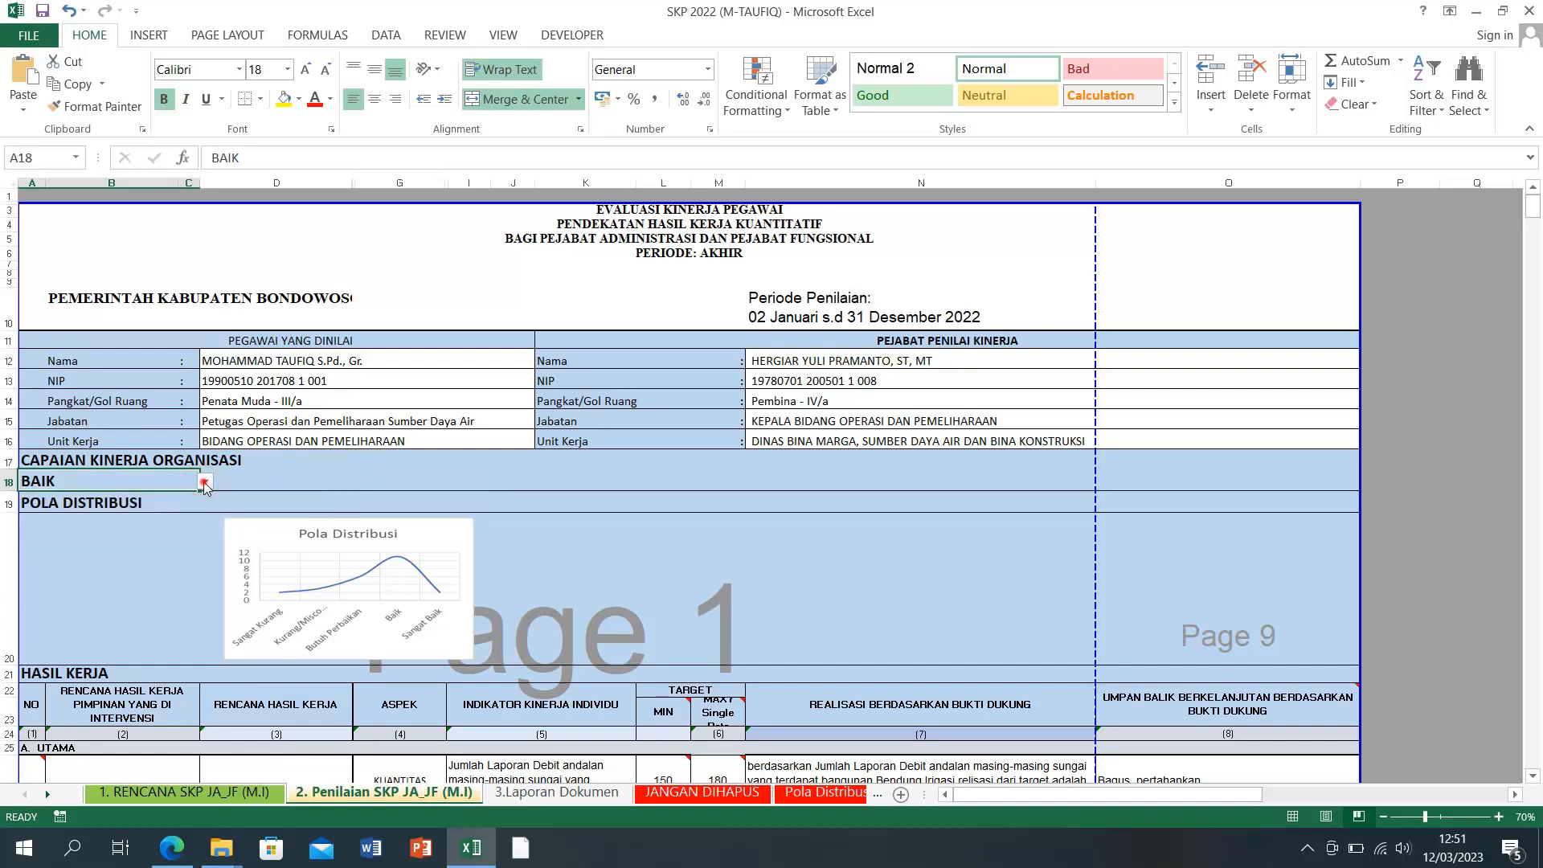
click(206, 483)
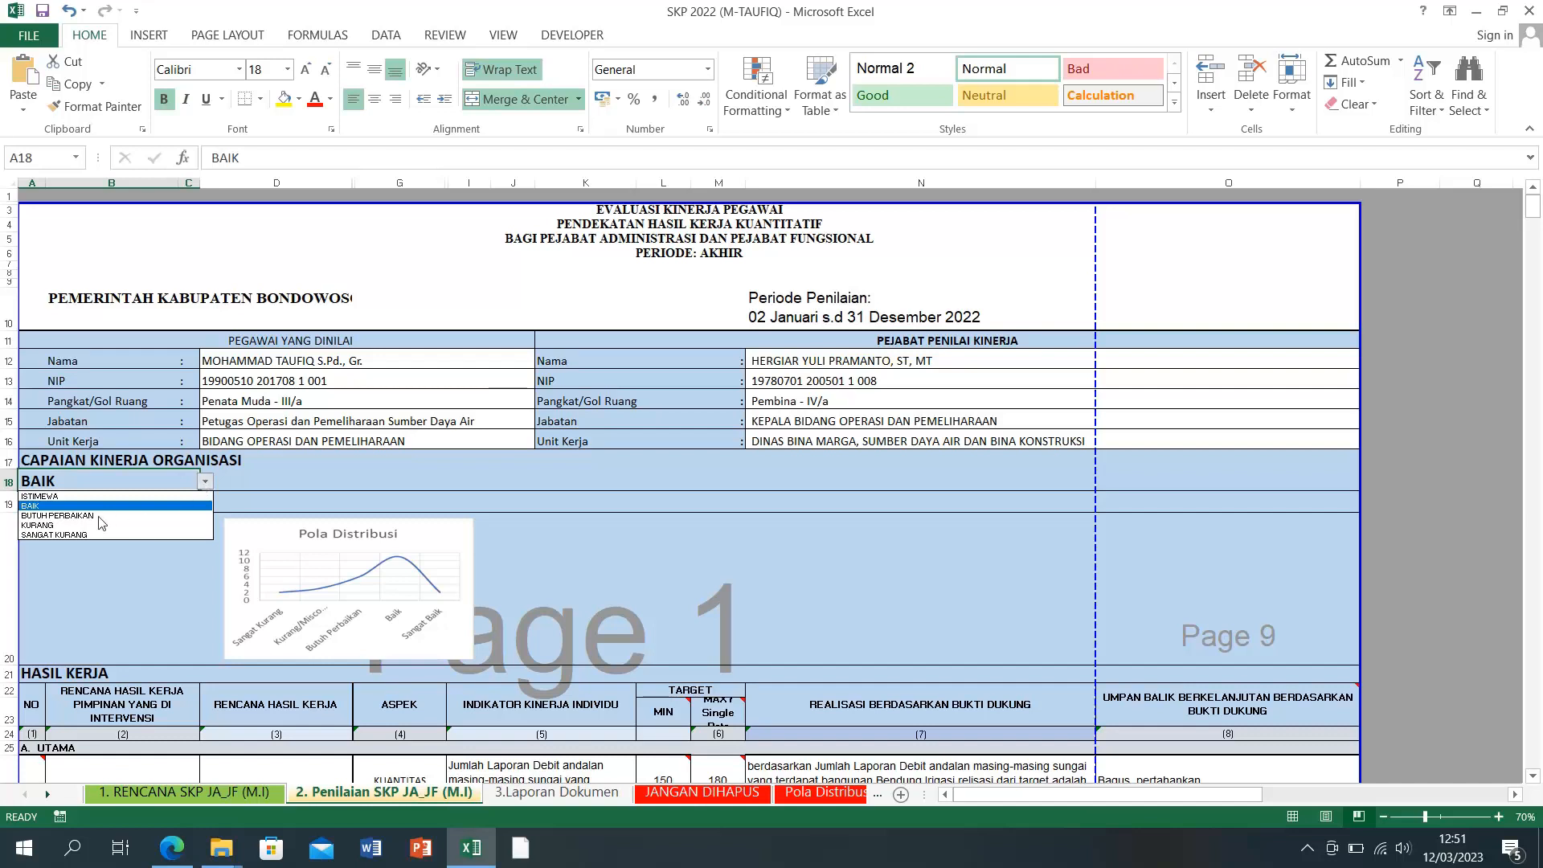
click(208, 482)
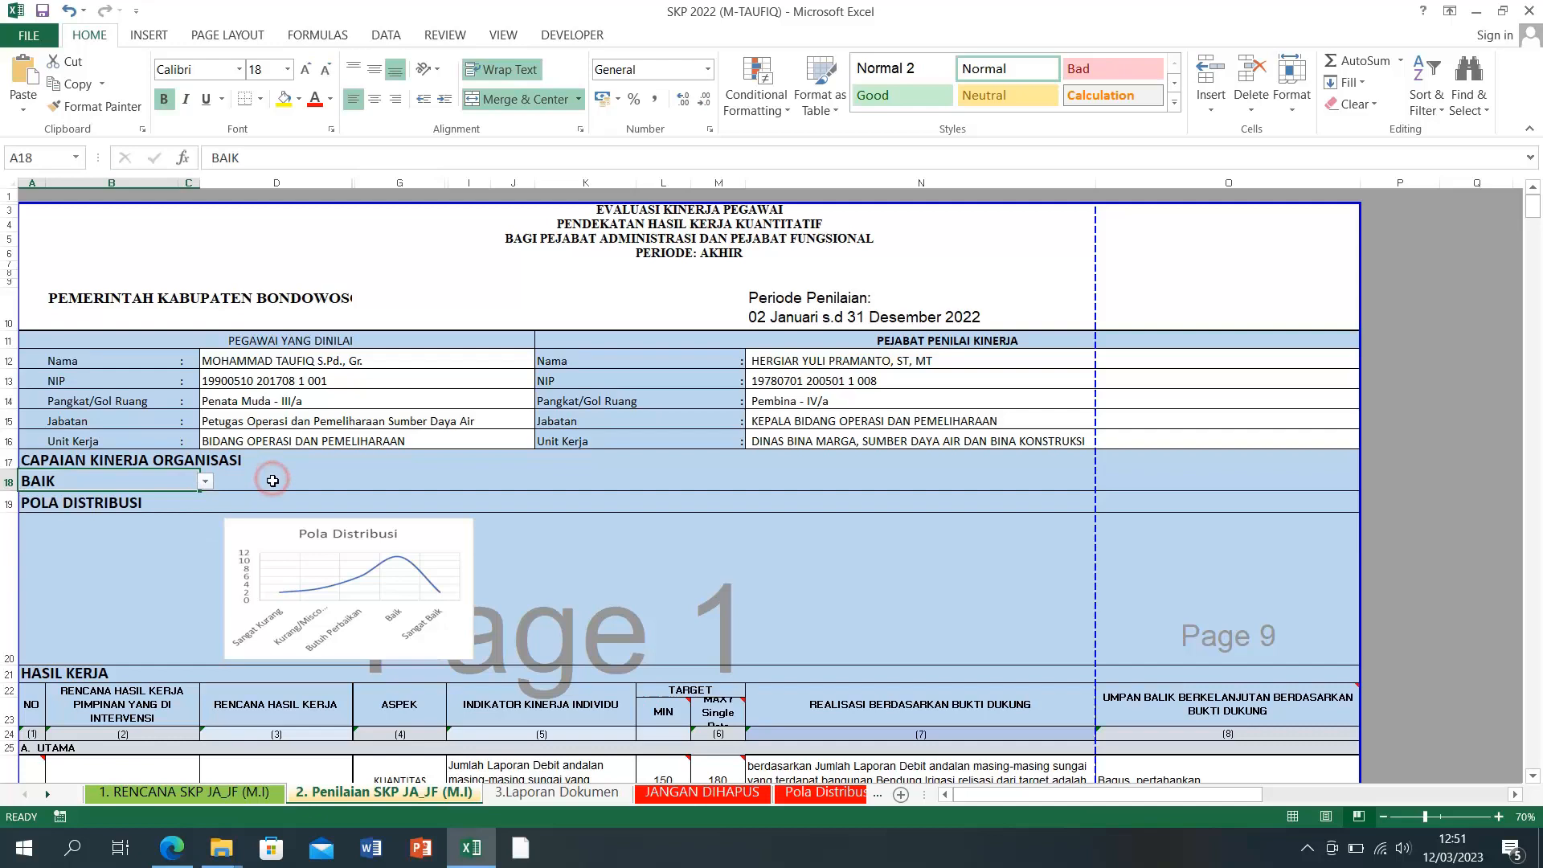
click(205, 485)
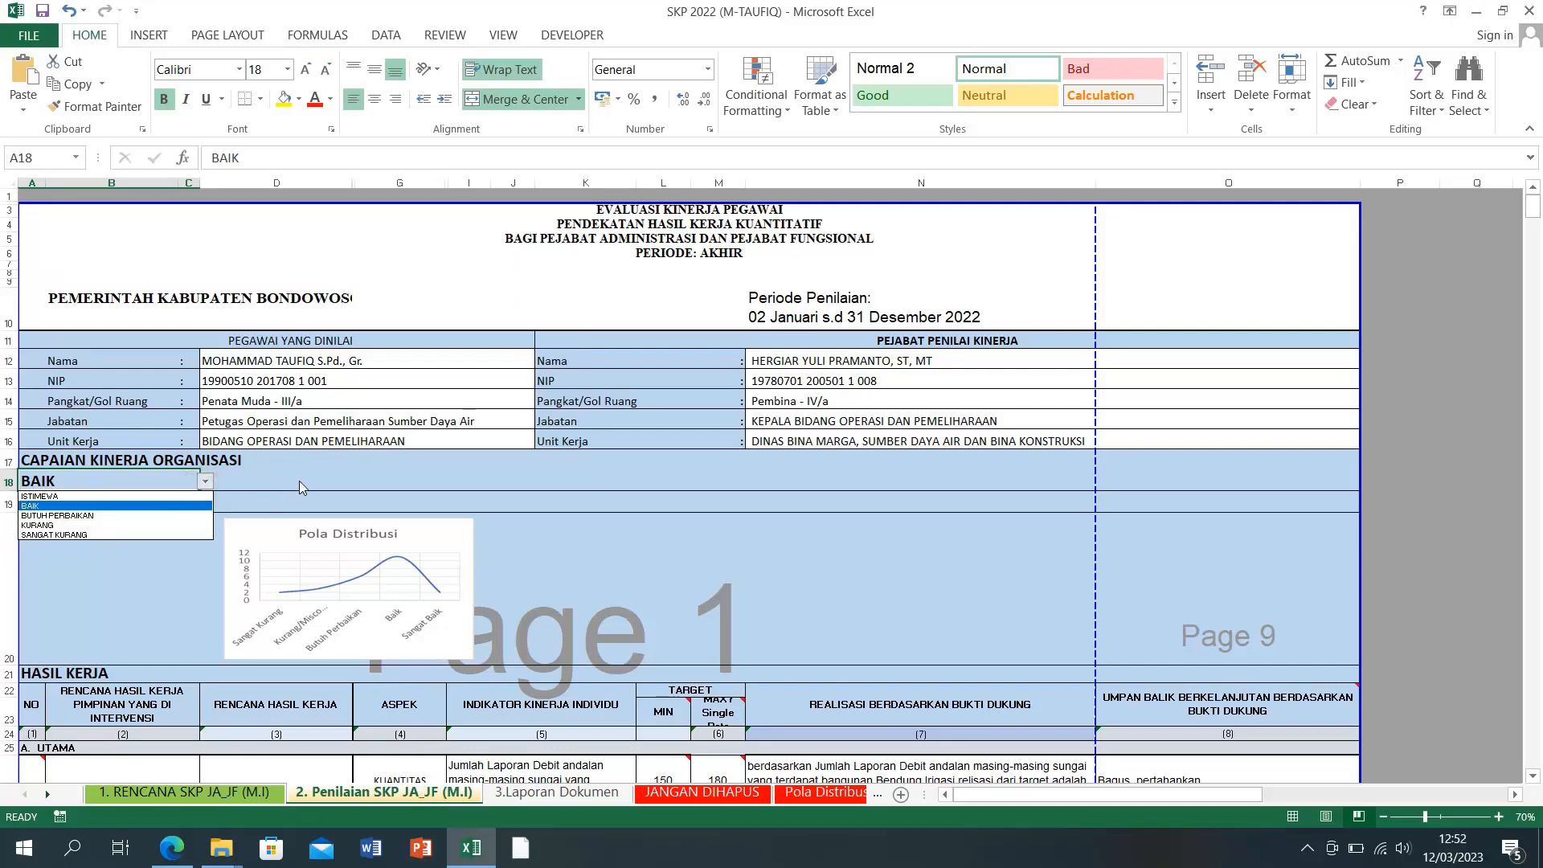
Step: Keep the rating at BAIK and scroll down to the unused #N/A task rows
key(Escape)
scroll(299, 479, down, 2)
scroll(299, 479, down, 2)
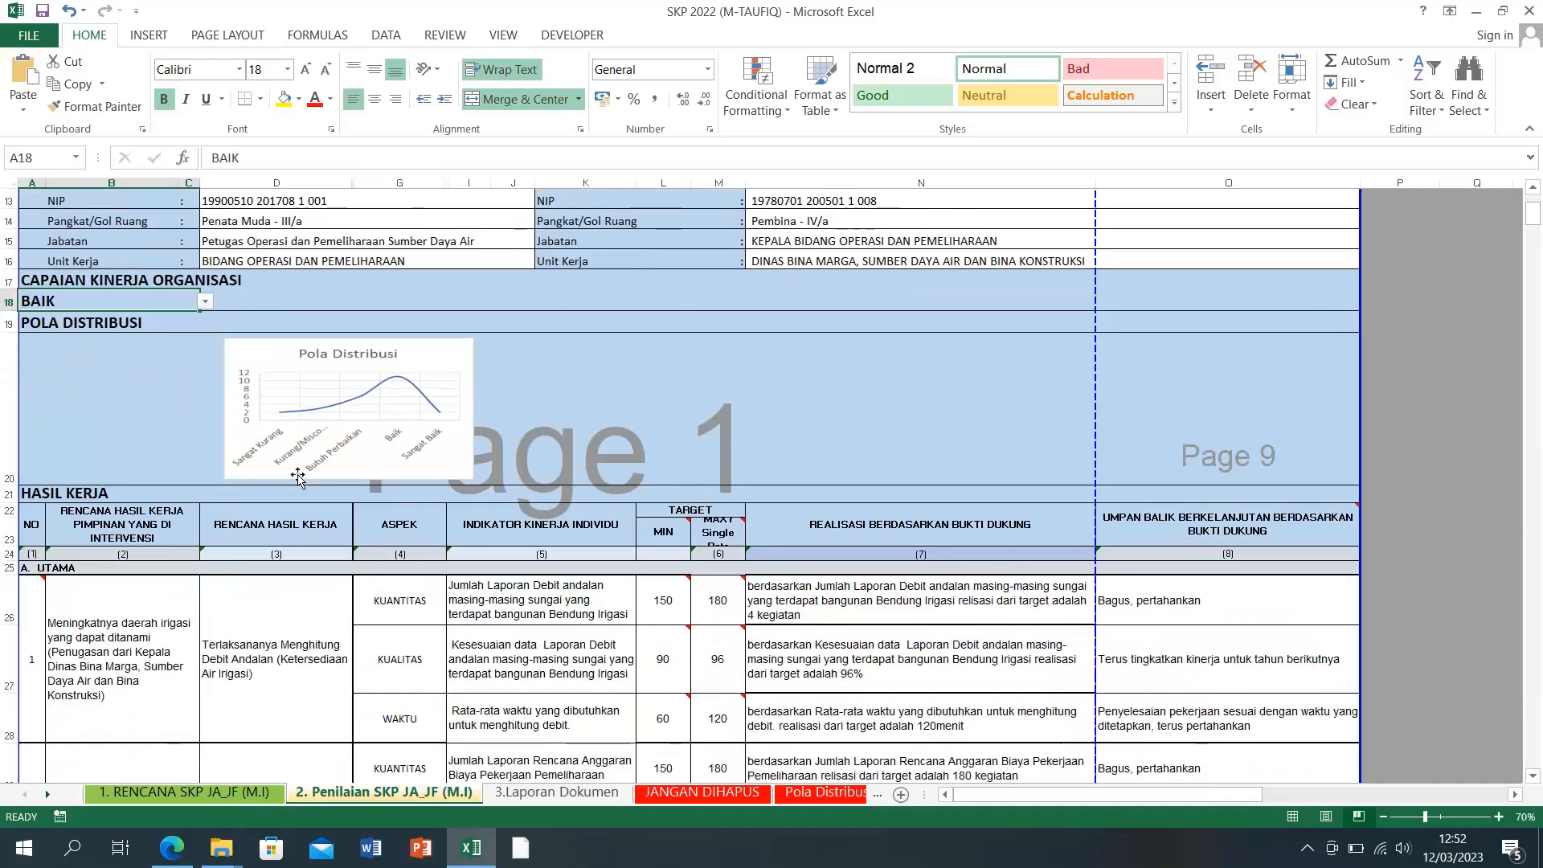
scroll(142, 584, down, 2)
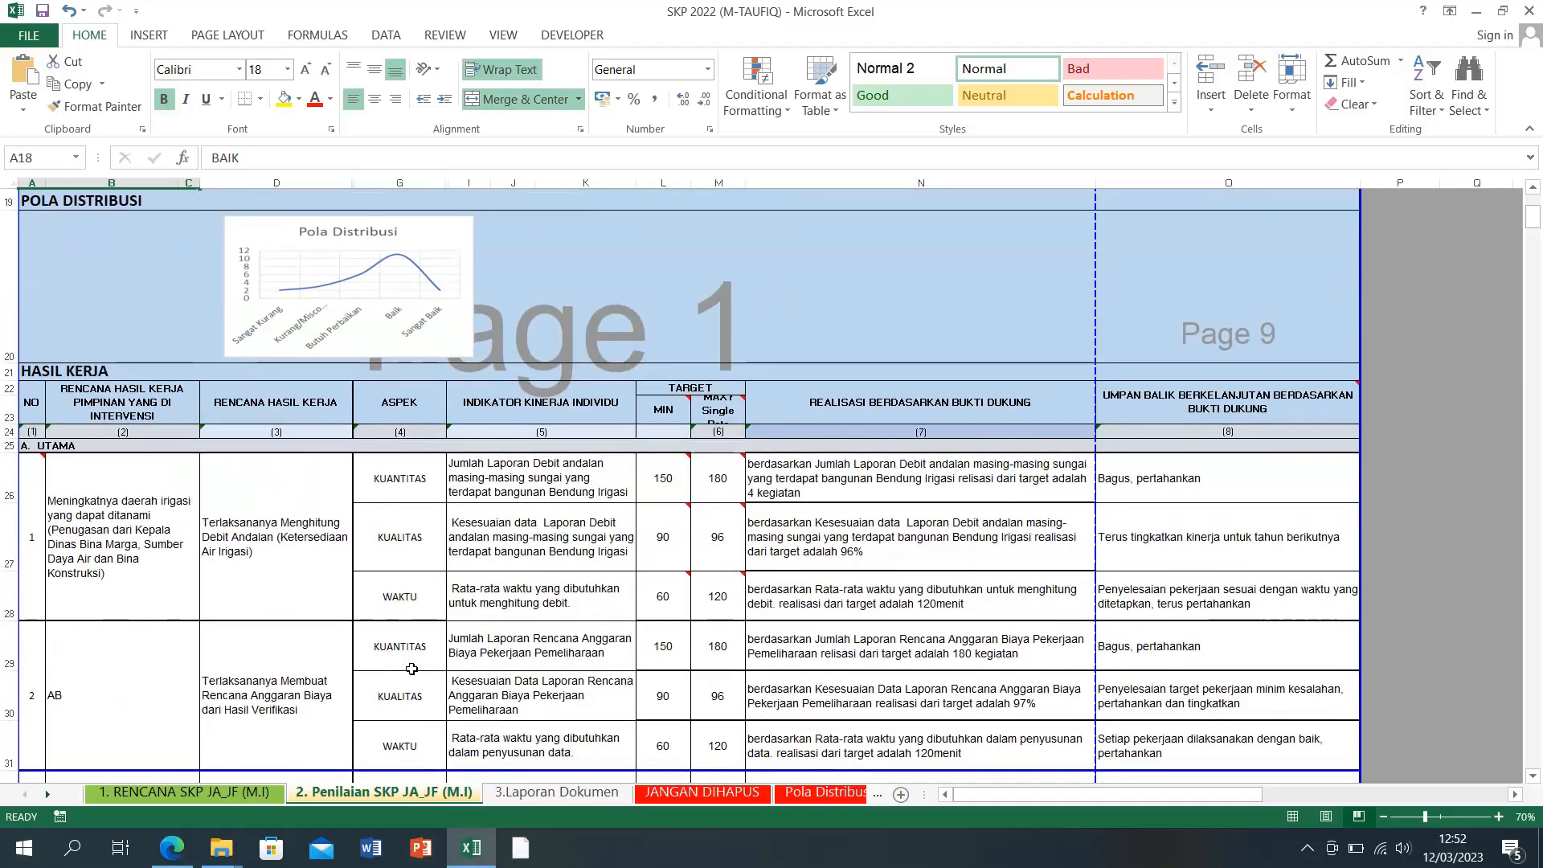
scroll(411, 668, down, 1)
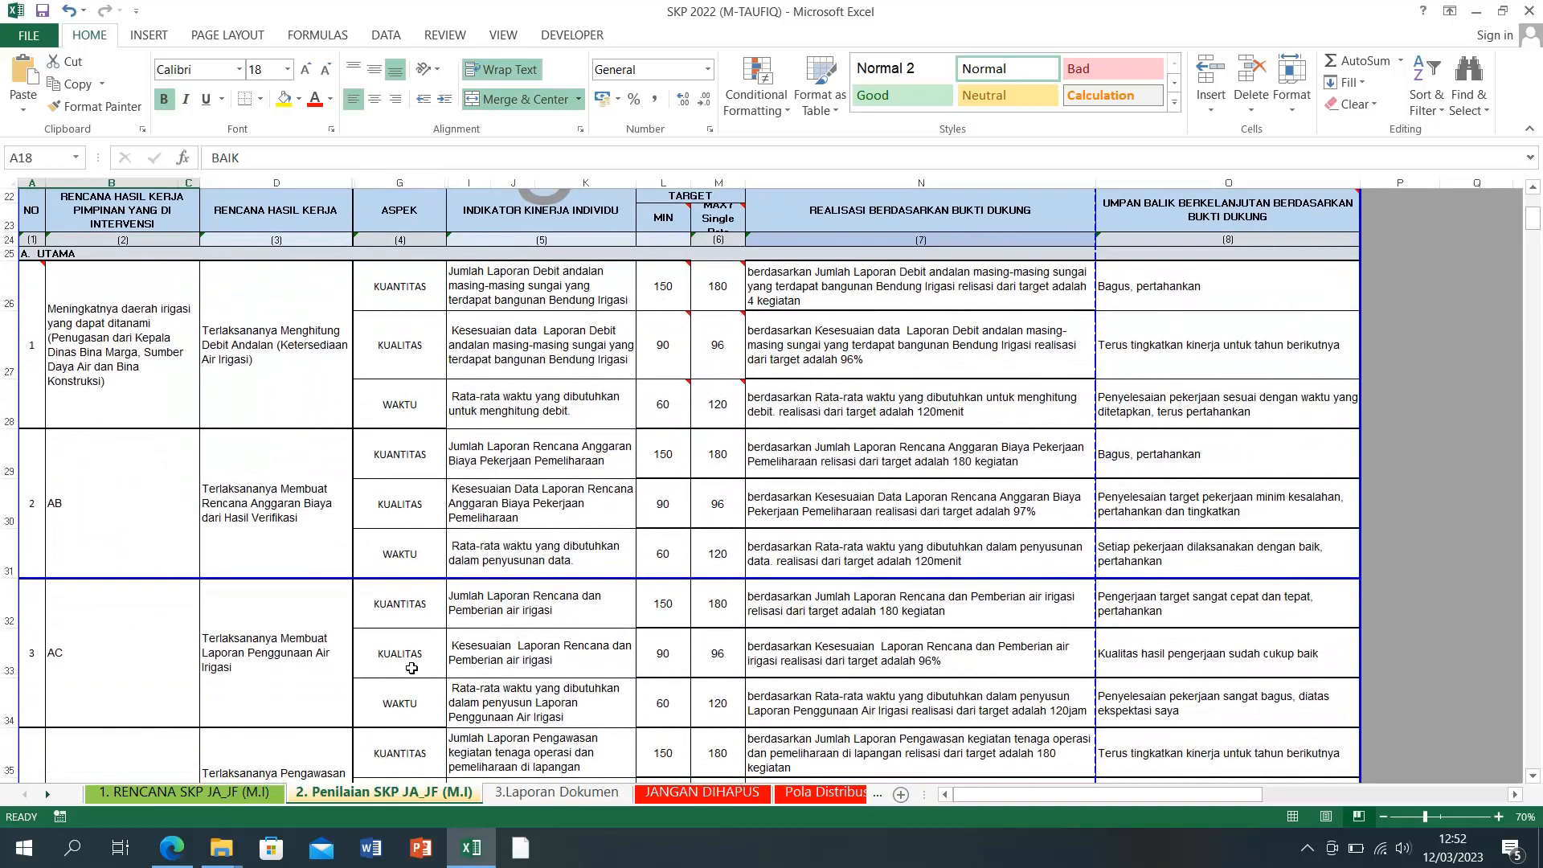
scroll(412, 669, down, 5)
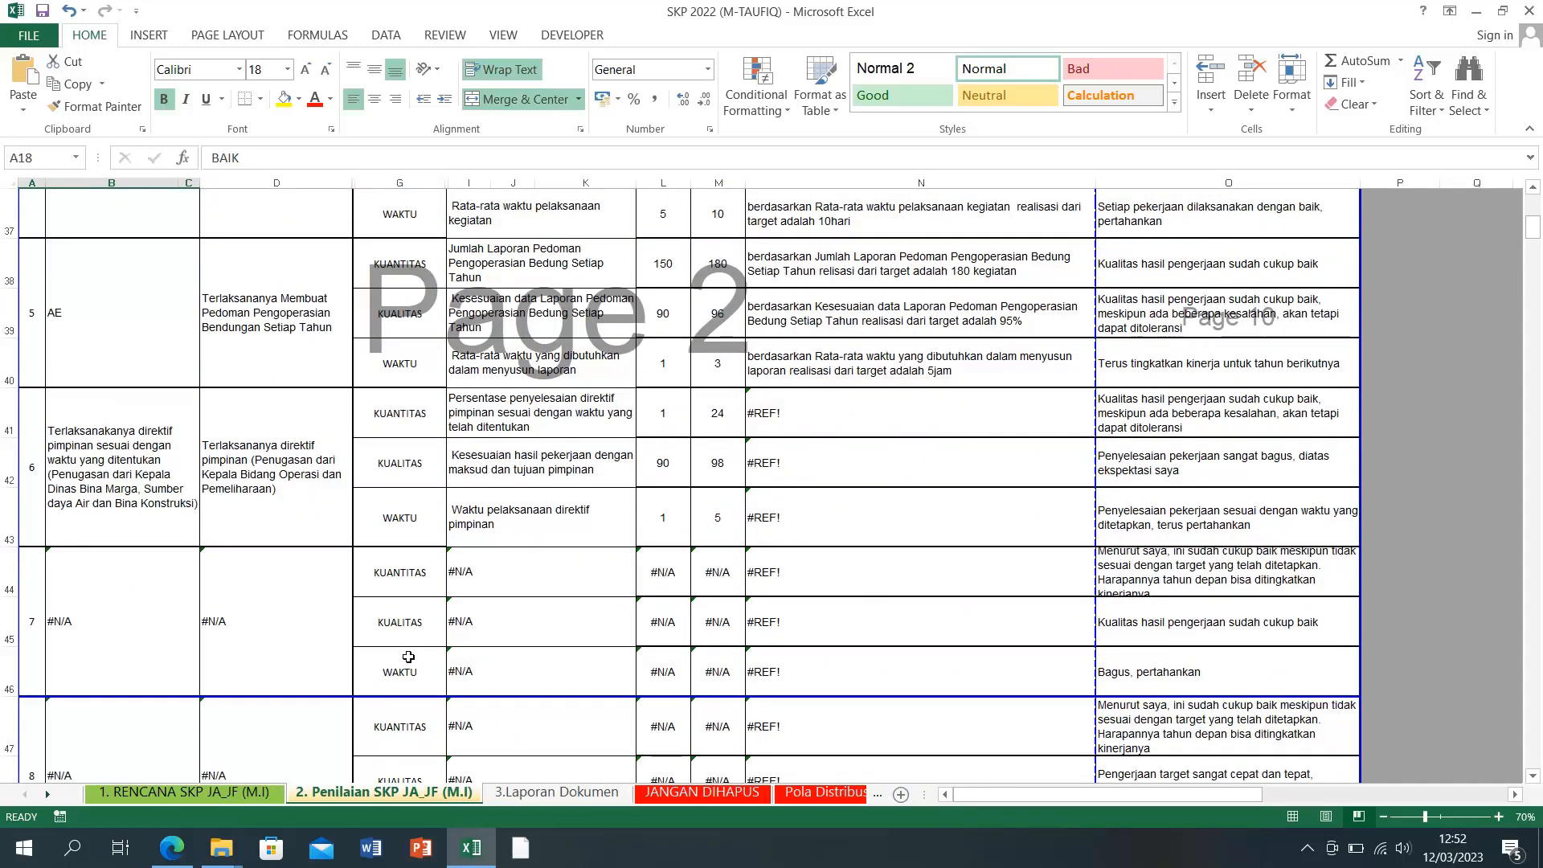
scroll(408, 657, down, 2)
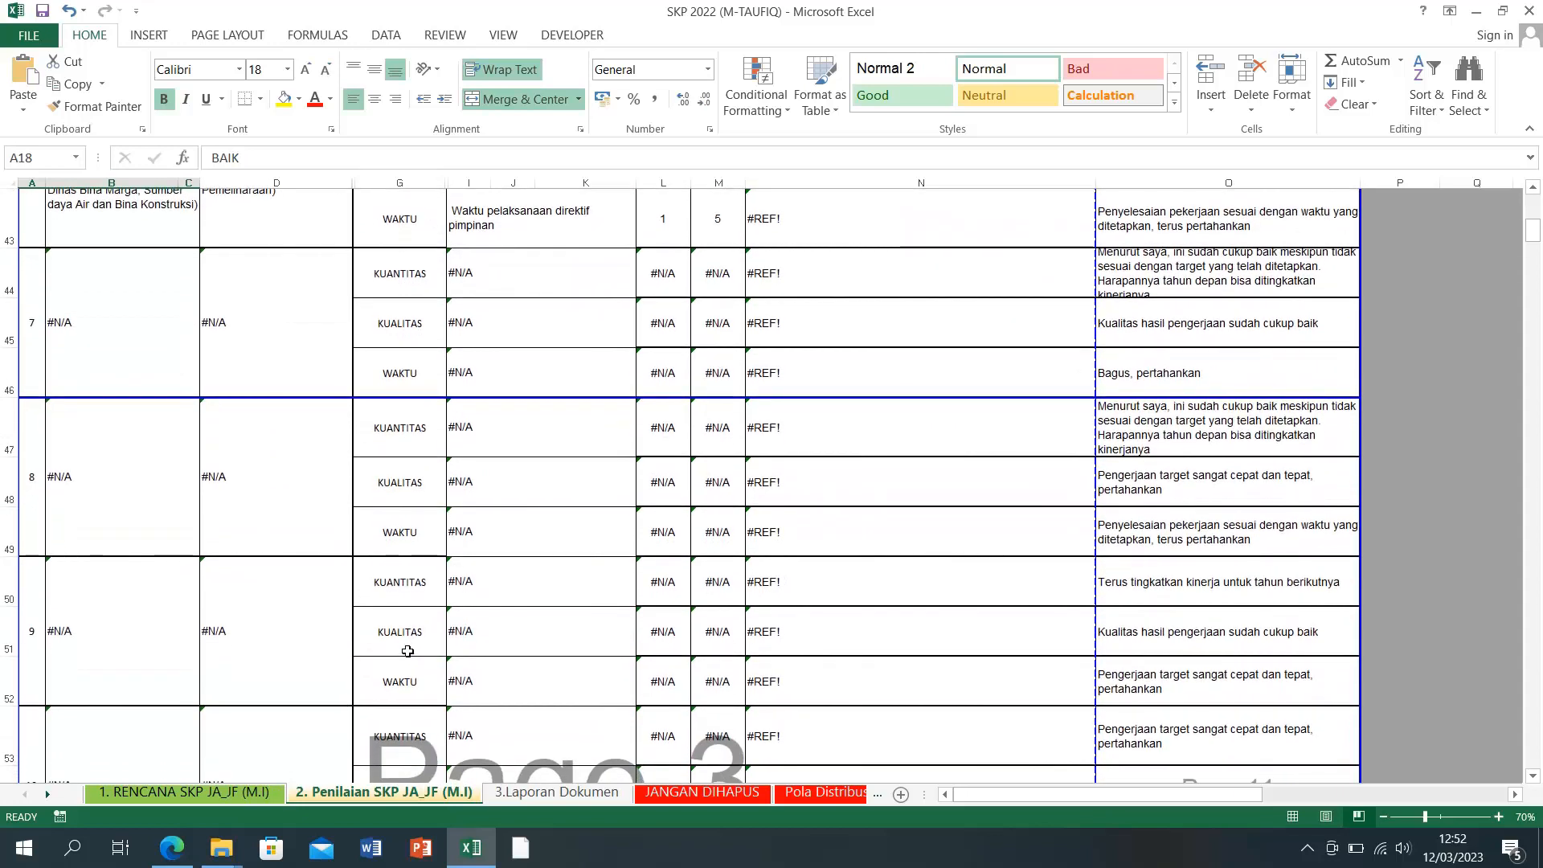
scroll(407, 649, up, 2)
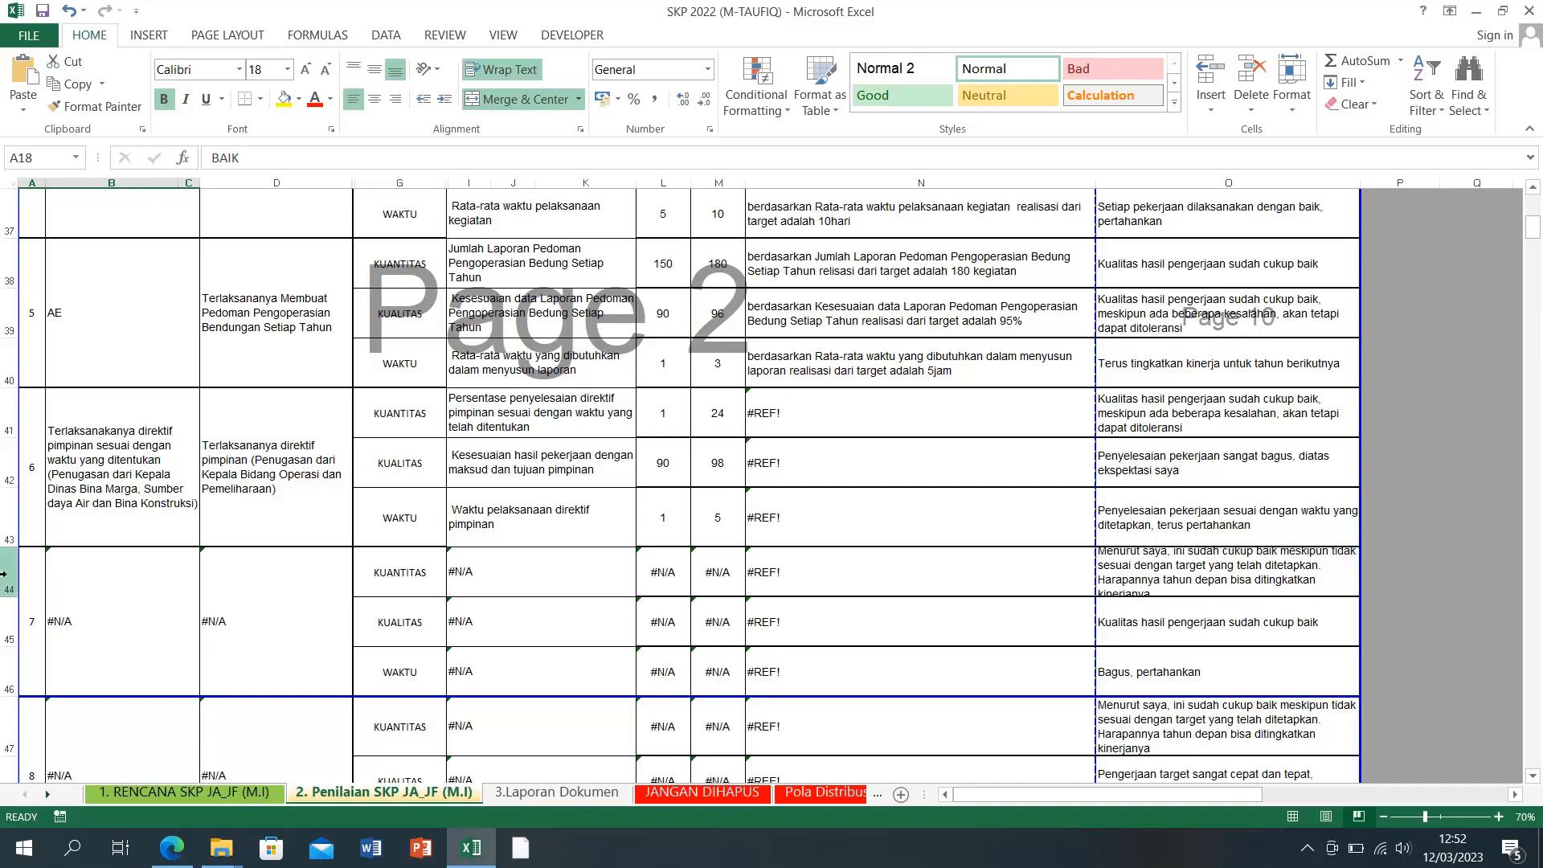
Step: Delete the #N/A target rows 7–18 starting at row 44, so B. TAMBAHAN follows item 6
mouse_move(3, 574)
mouse_down()
mouse_move(4, 772)
mouse_move(3, 706)
mouse_up()
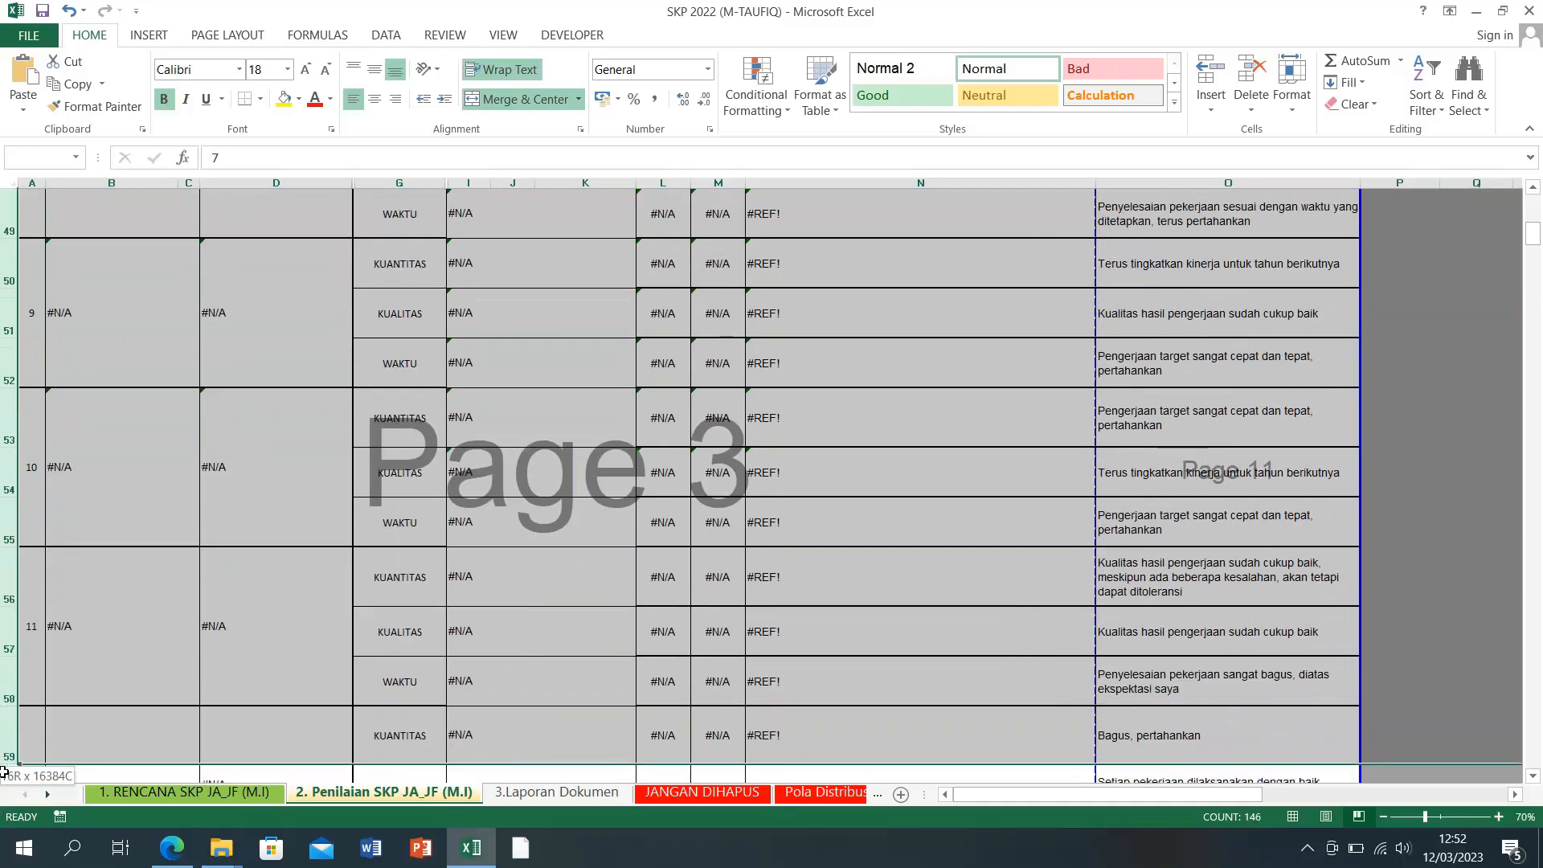
drag(4, 773, 5, 689)
right_click(7, 689)
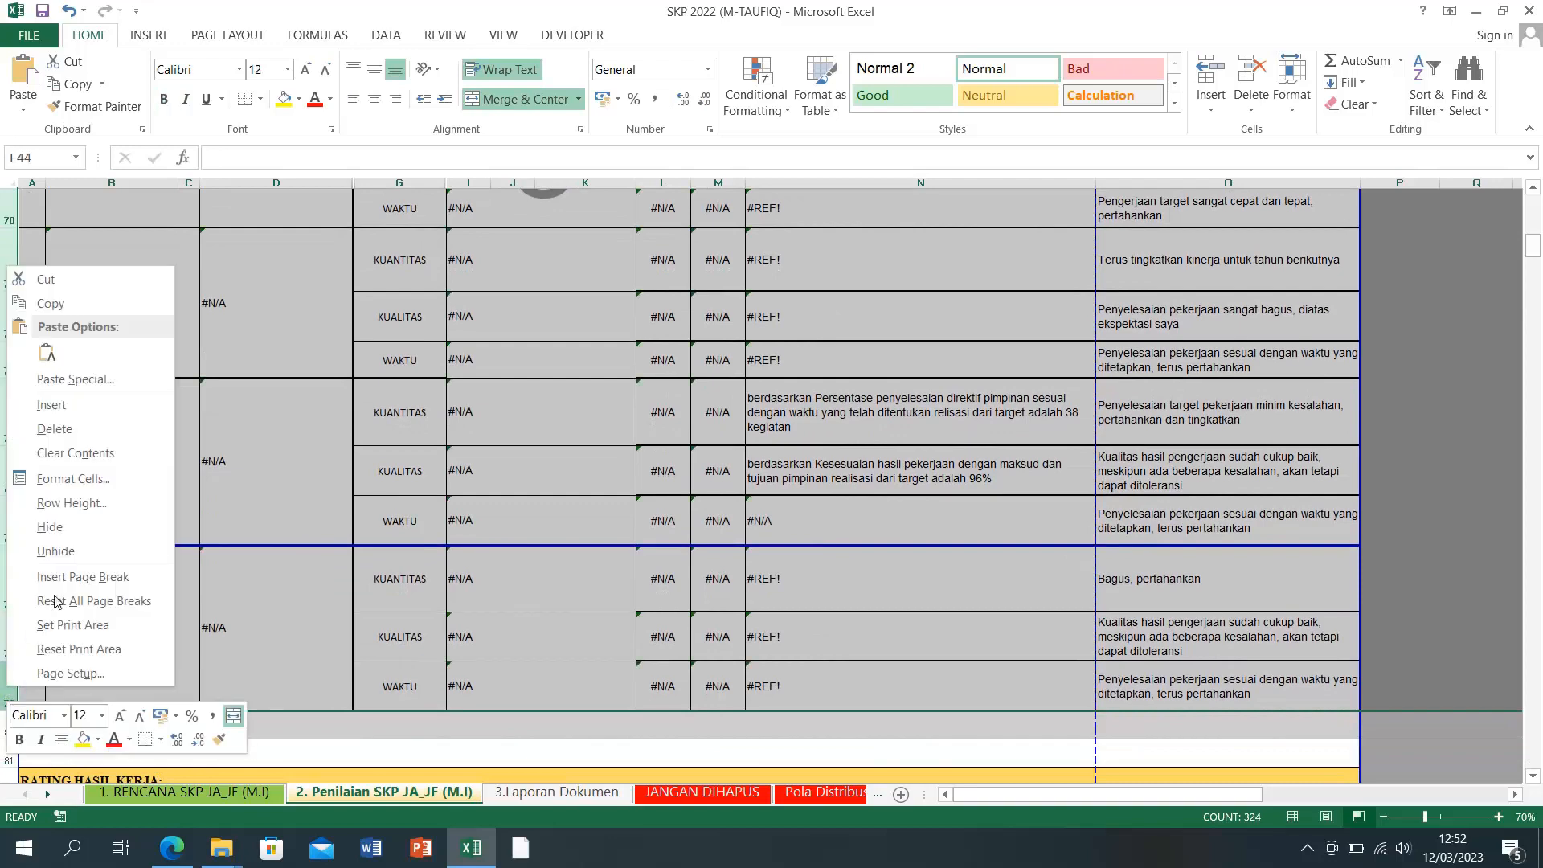
click(68, 429)
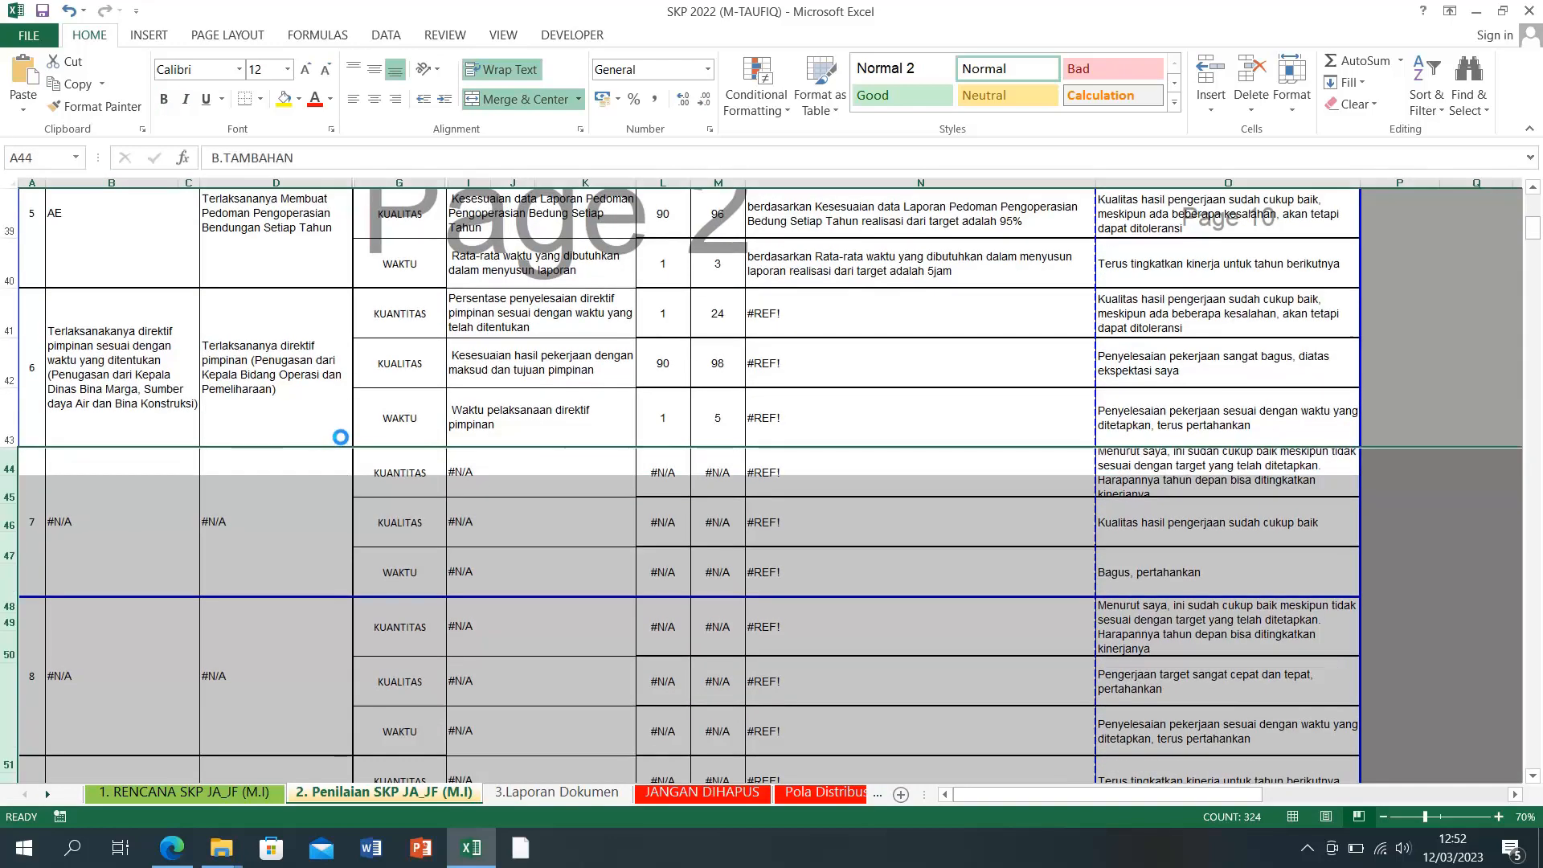
click(1444, 408)
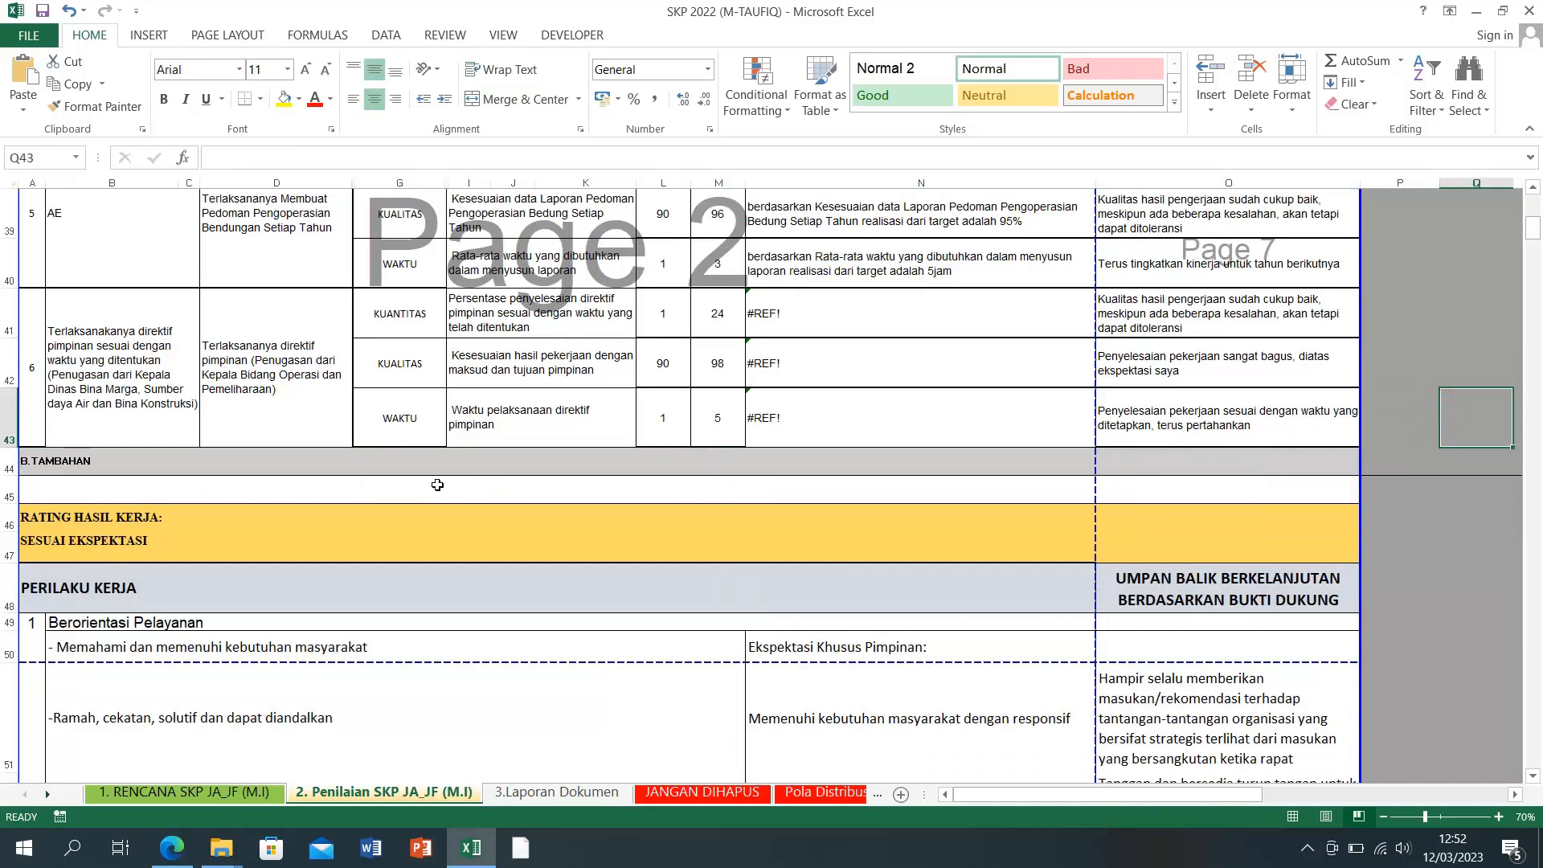
Step: Inspect item 6's formulas in B41, M41, N40 and N41 to trace the #REF! errors
click(27, 390)
click(120, 401)
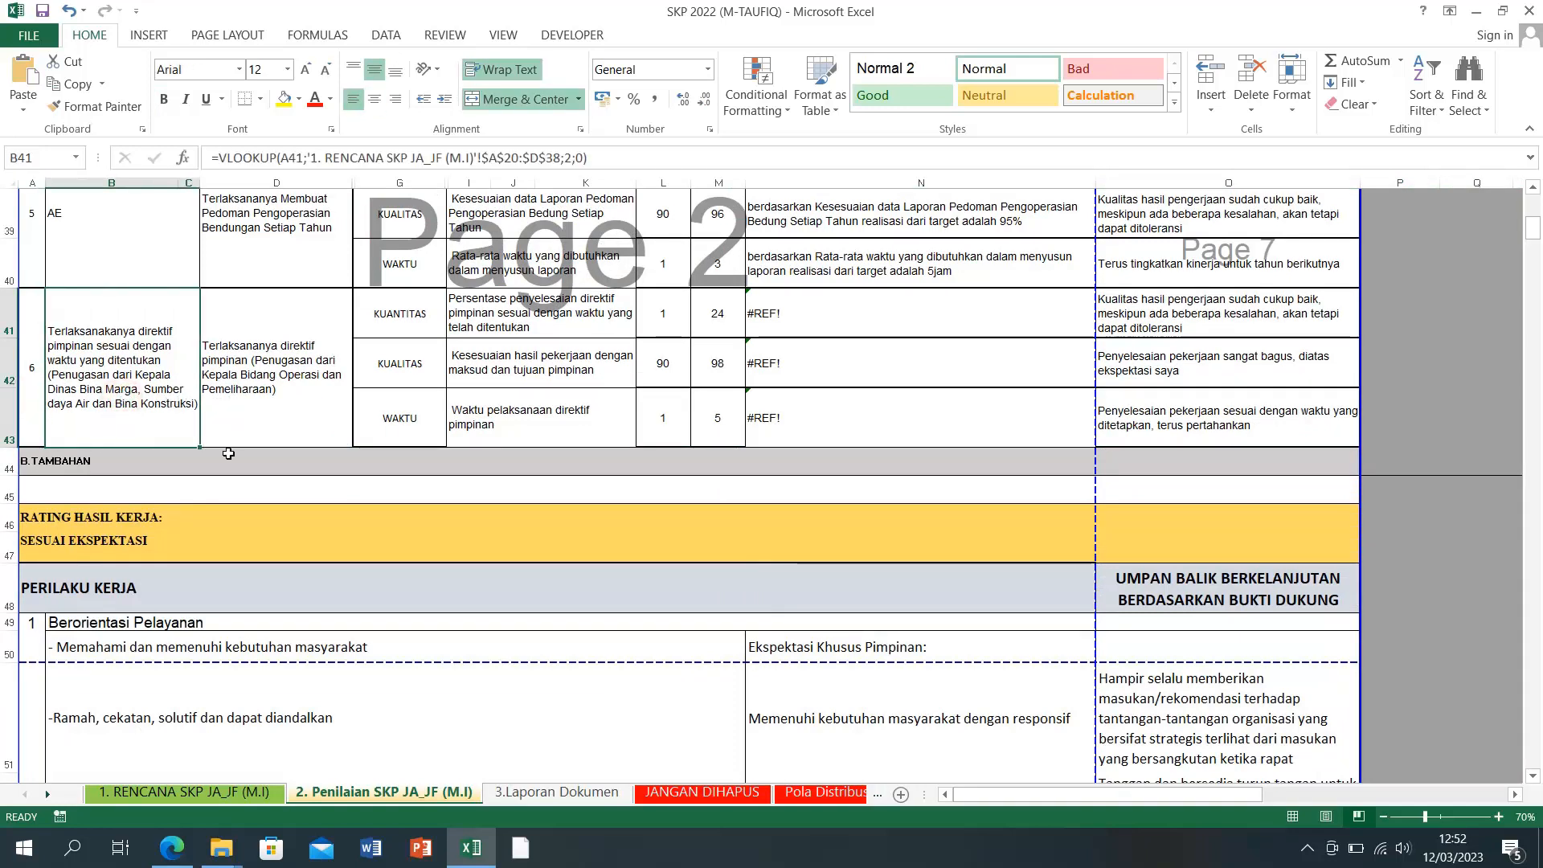
scroll(610, 550, up, 1)
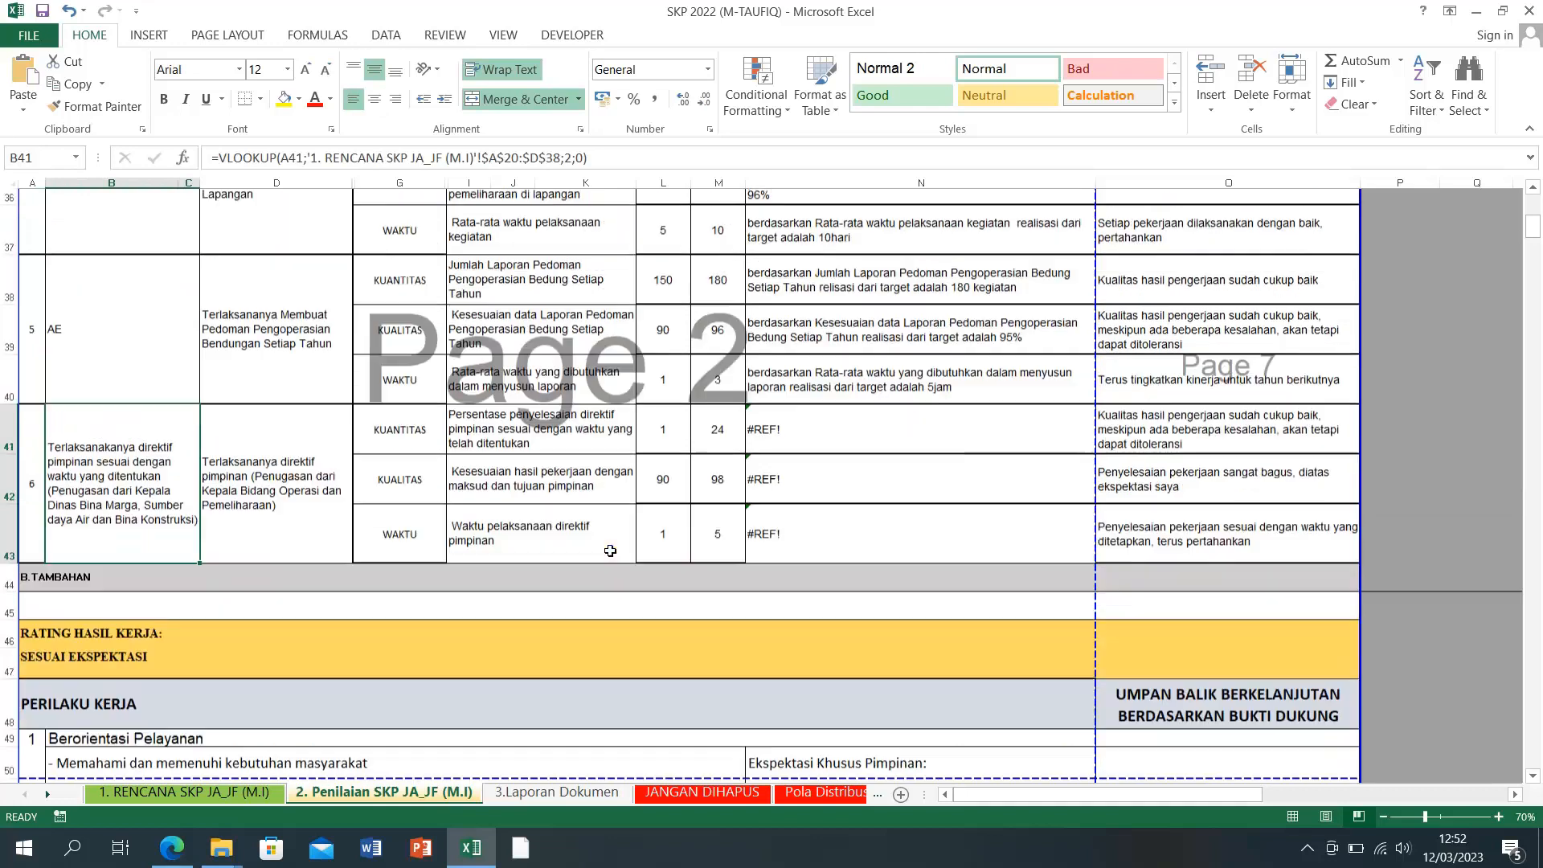
scroll(706, 505, up, 1)
click(838, 458)
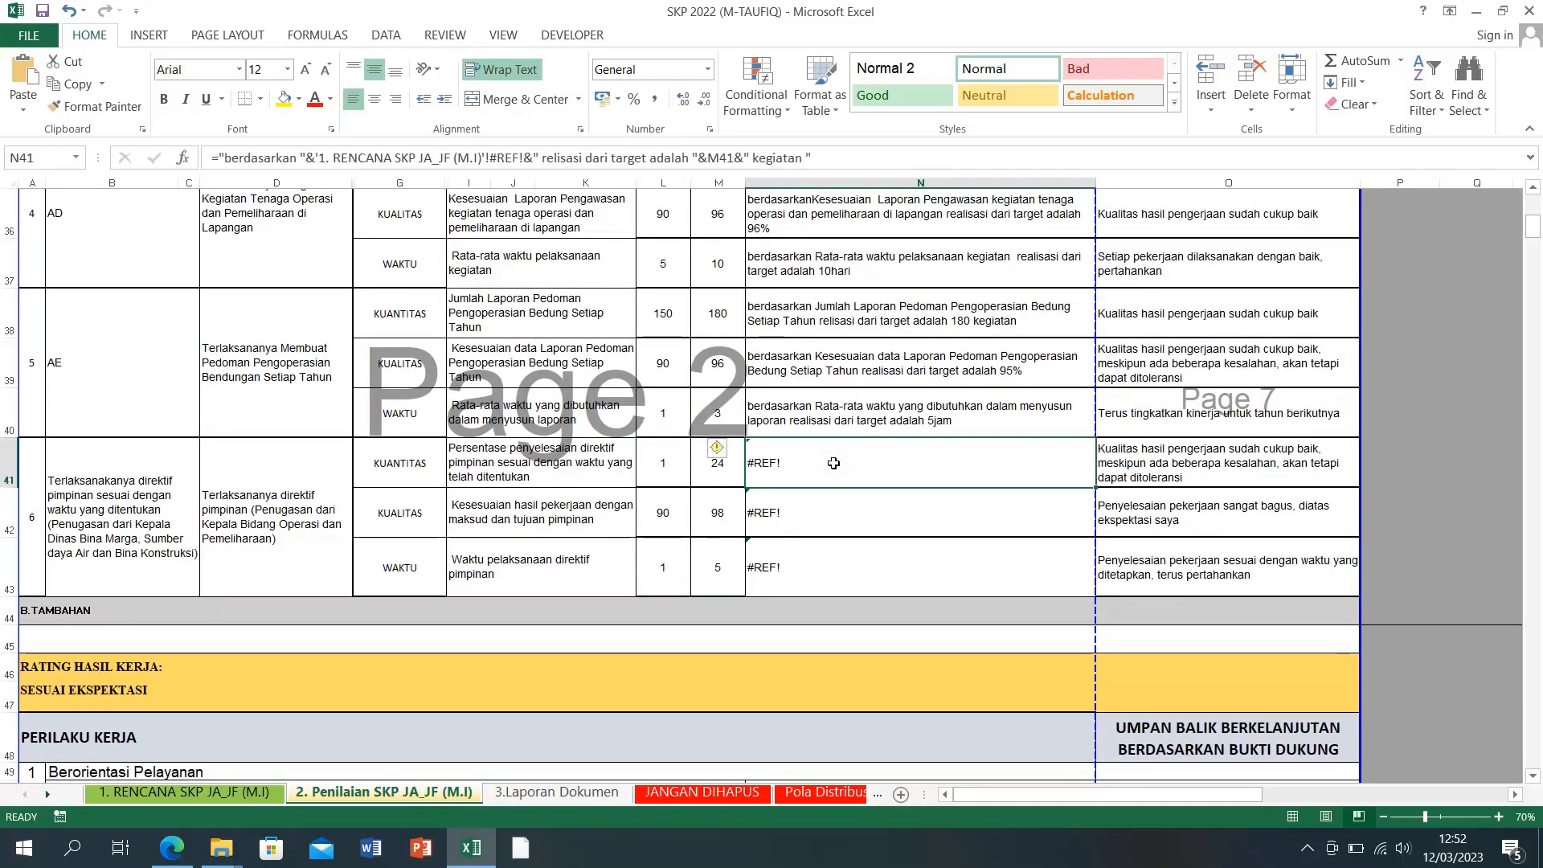
click(707, 456)
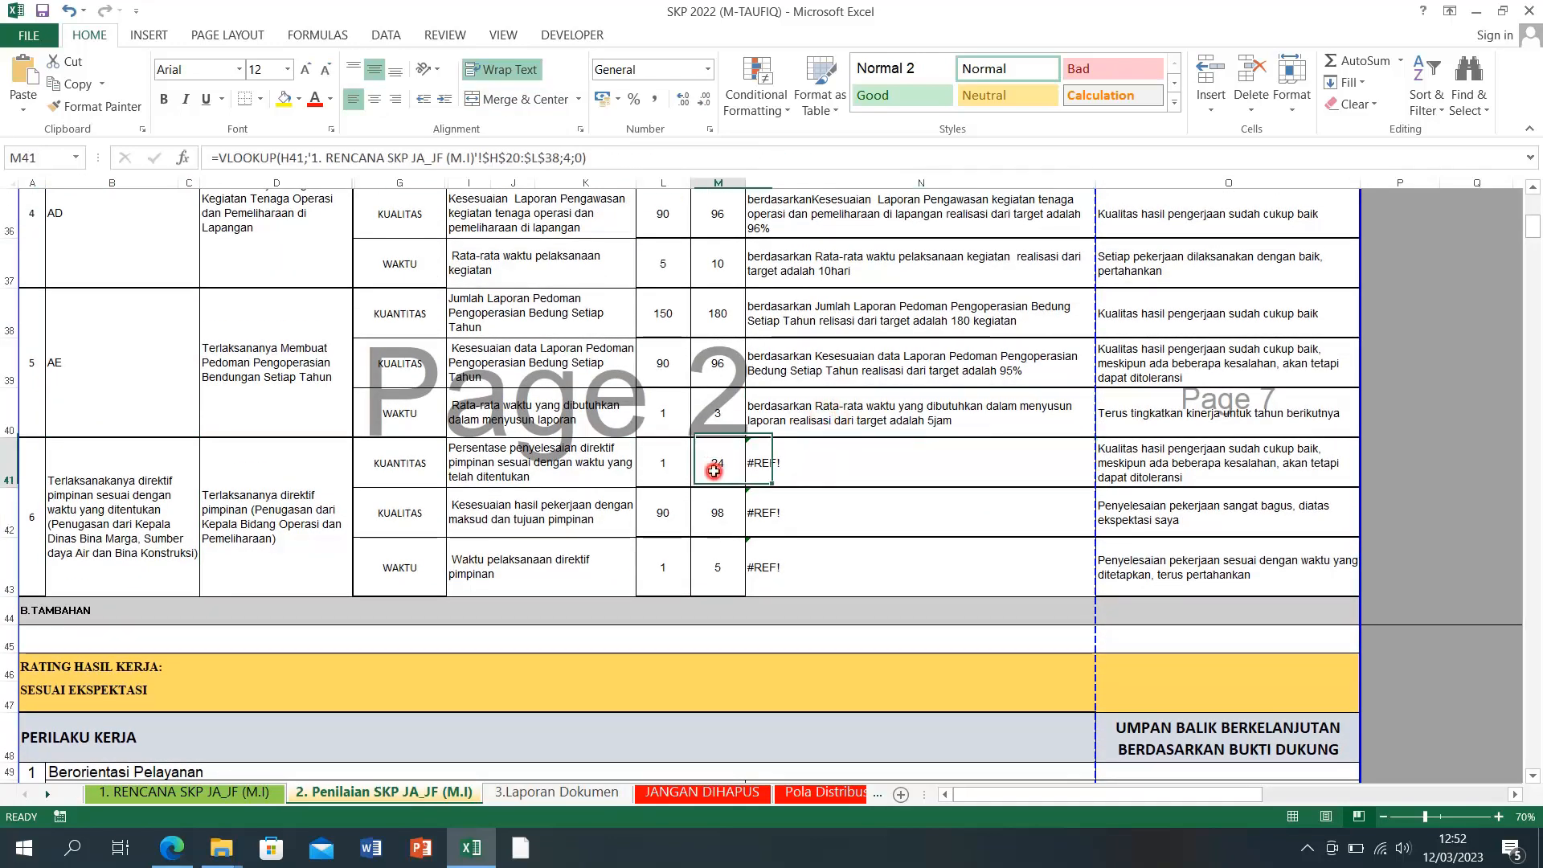
click(910, 421)
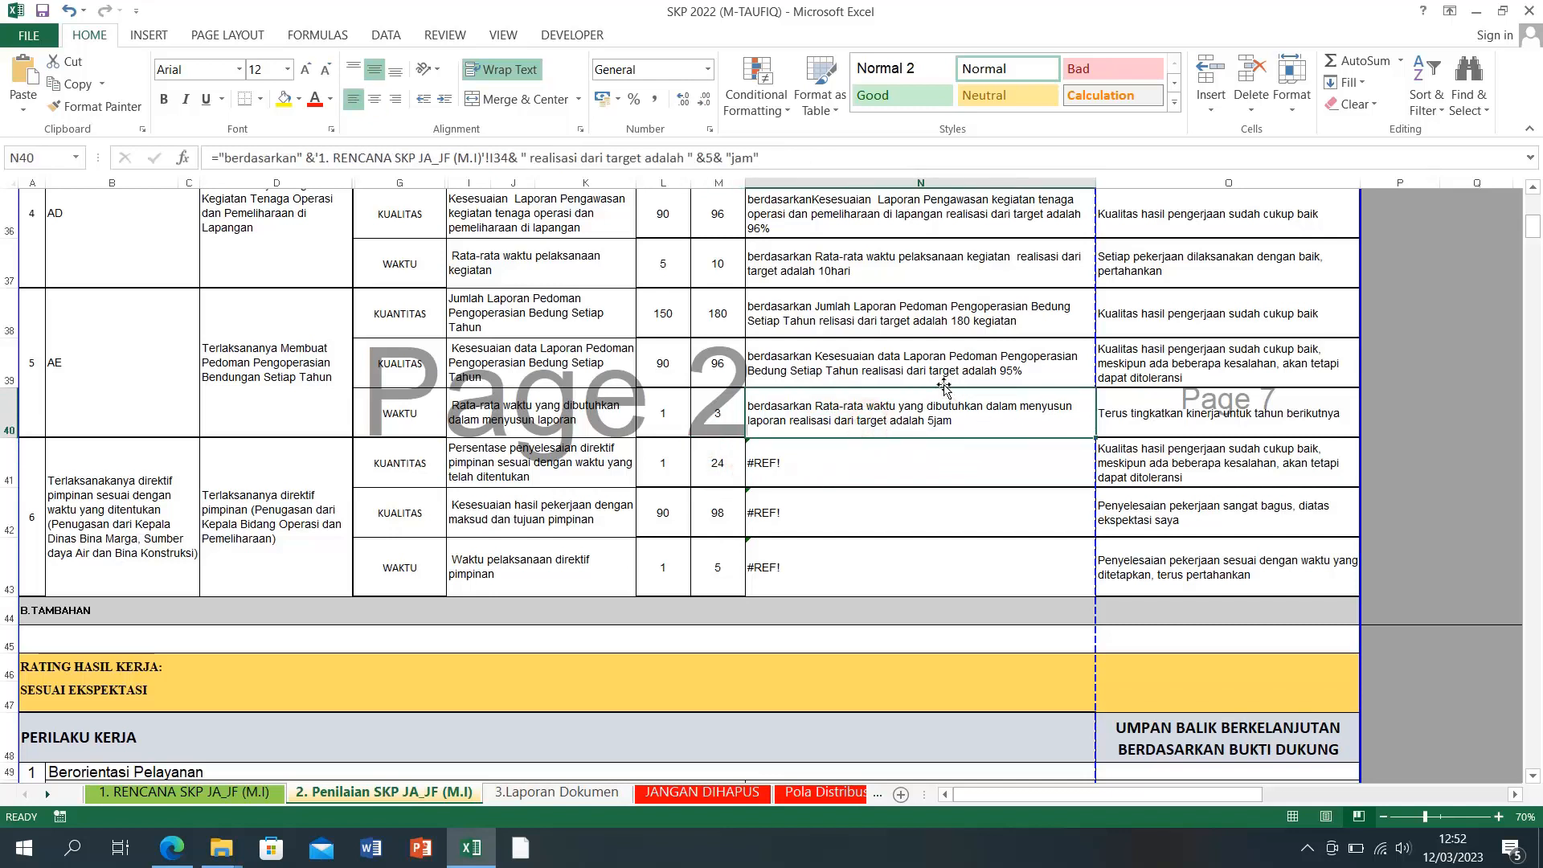
click(894, 453)
Step: Fill N40's realisation formula down through N43, replacing the #REF! cells
click(1054, 430)
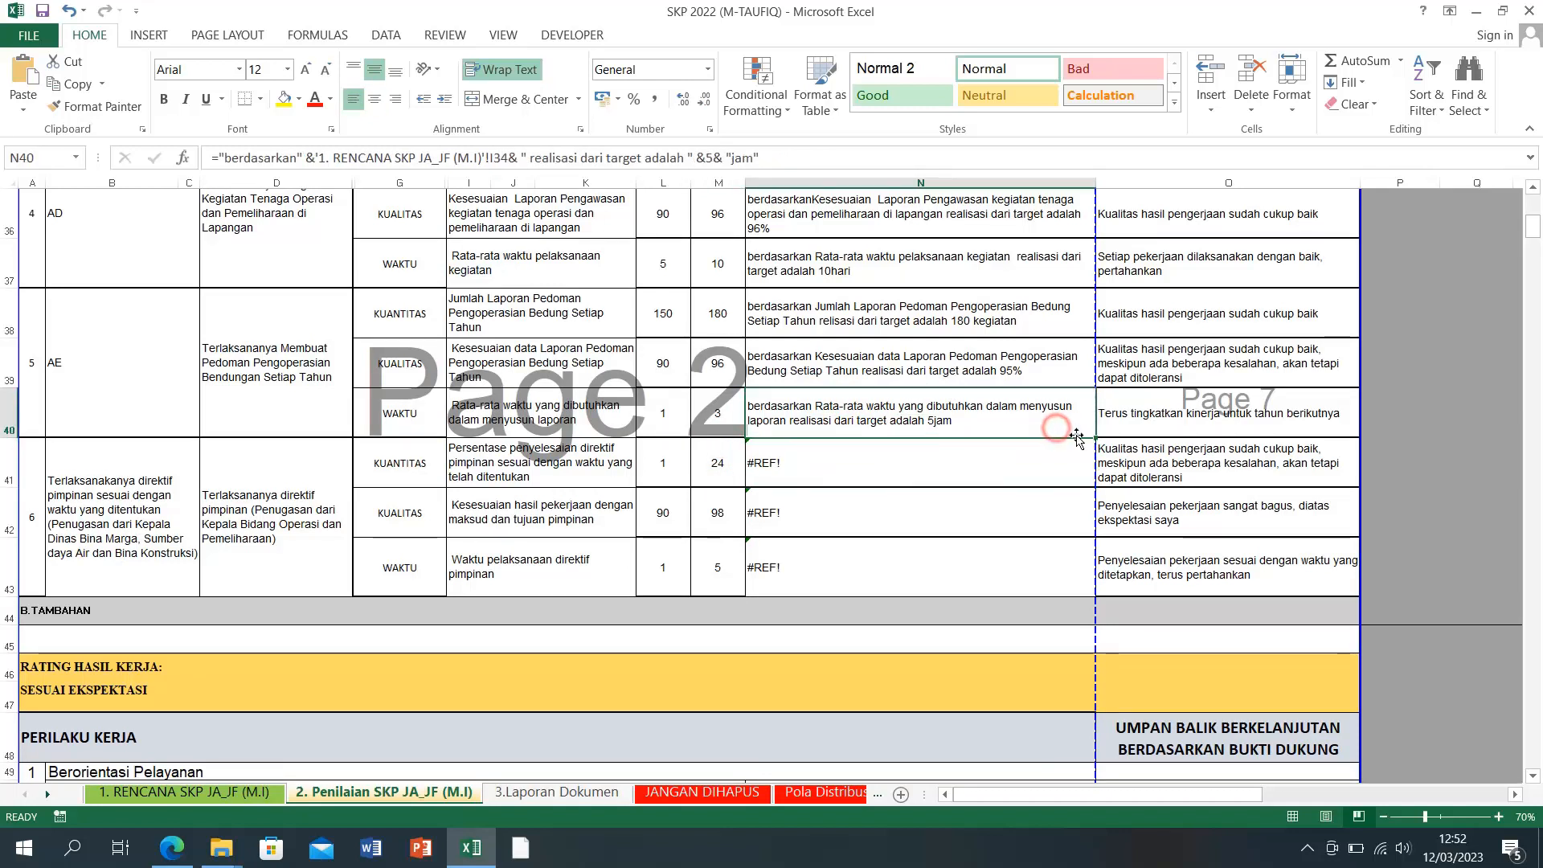
drag(1096, 438, 1086, 587)
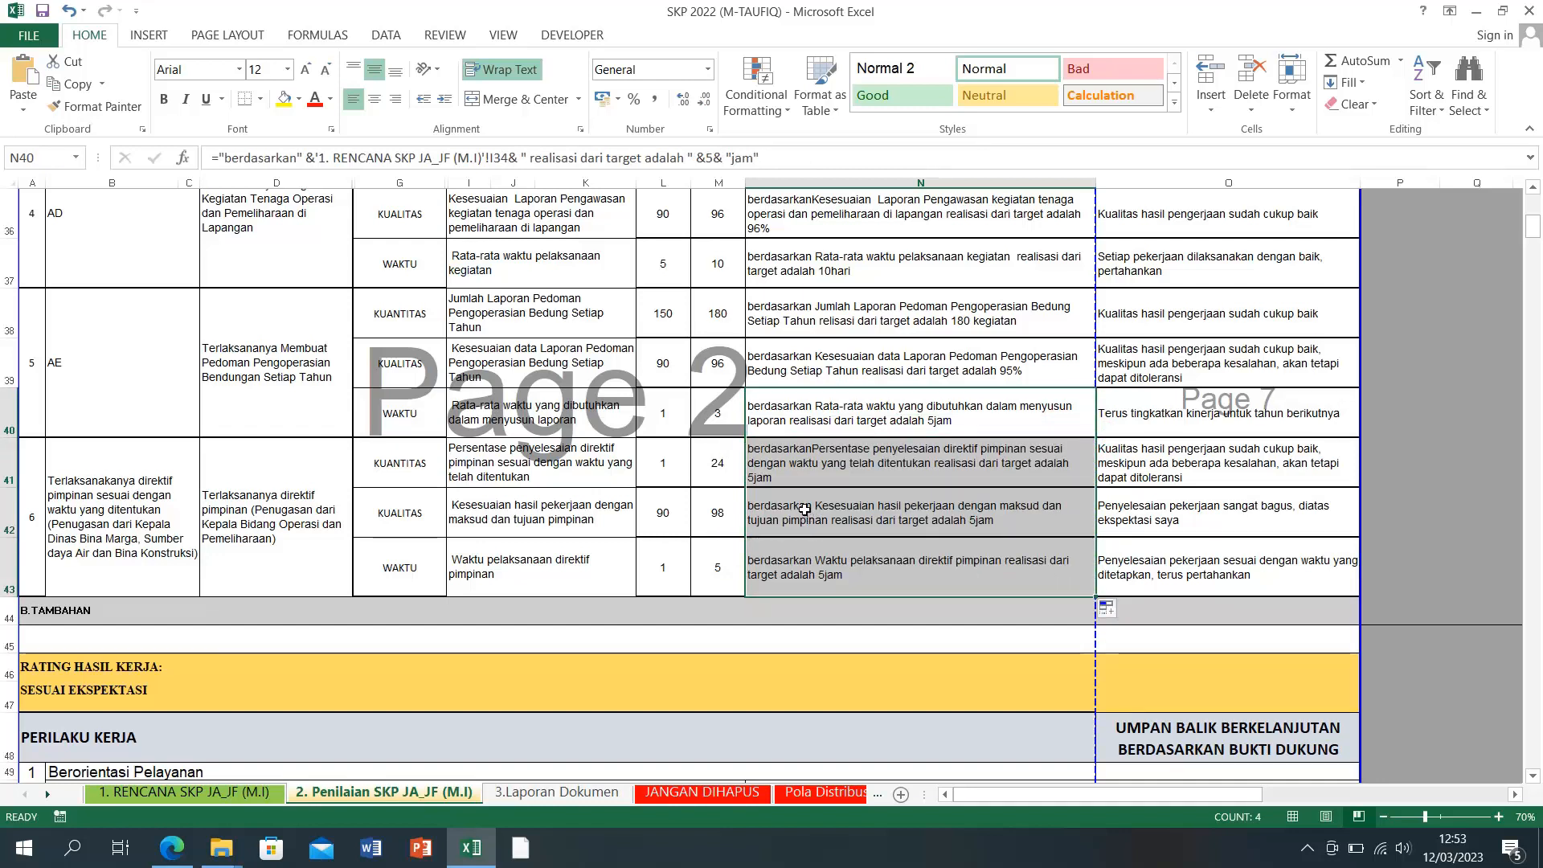
click(907, 508)
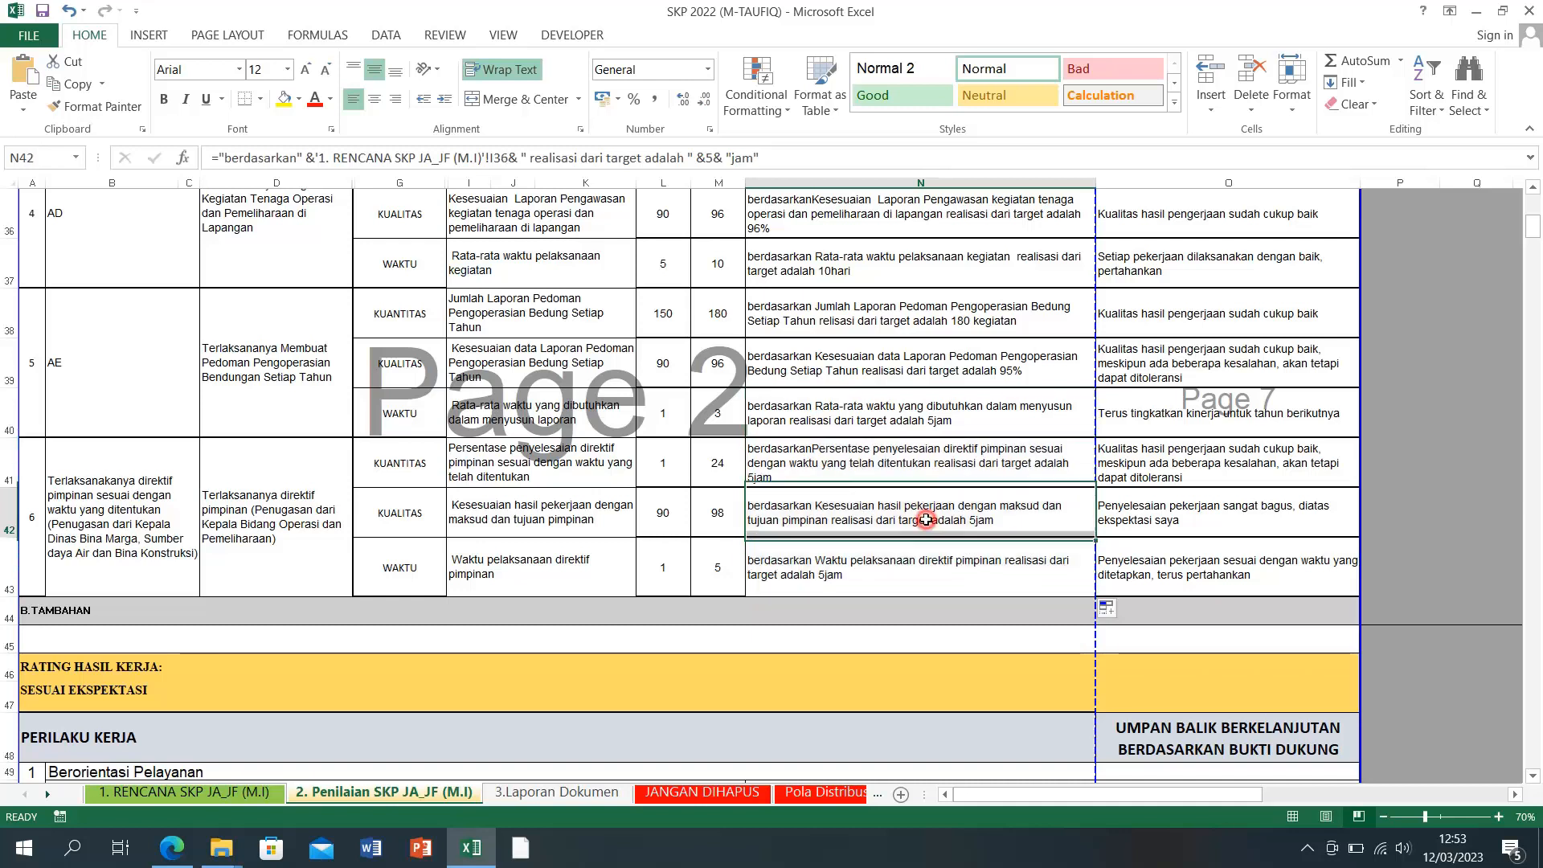
click(825, 462)
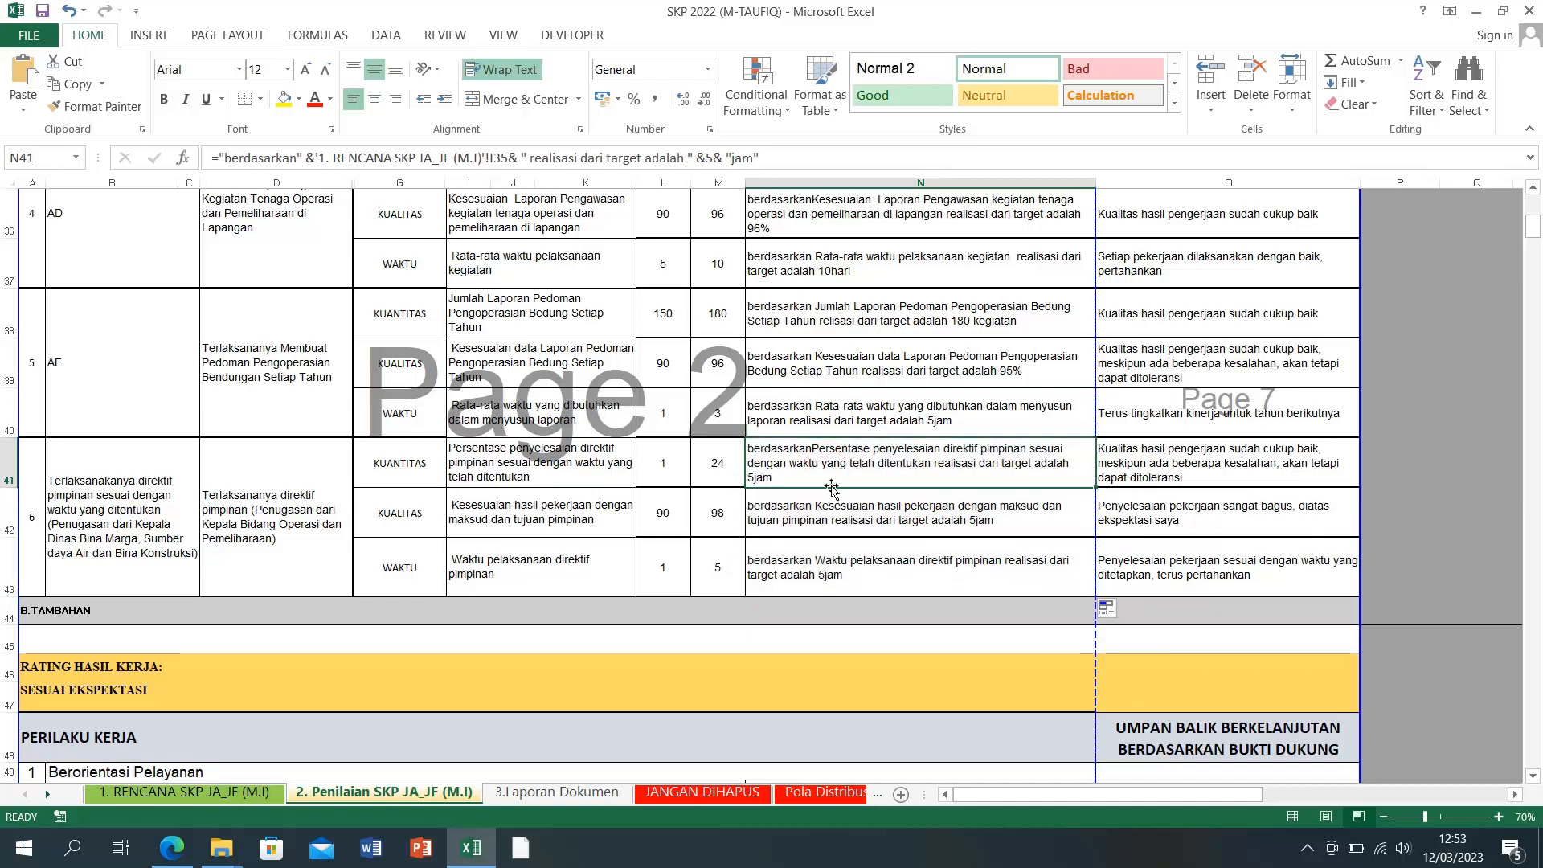
click(1047, 412)
drag(1096, 437, 1084, 583)
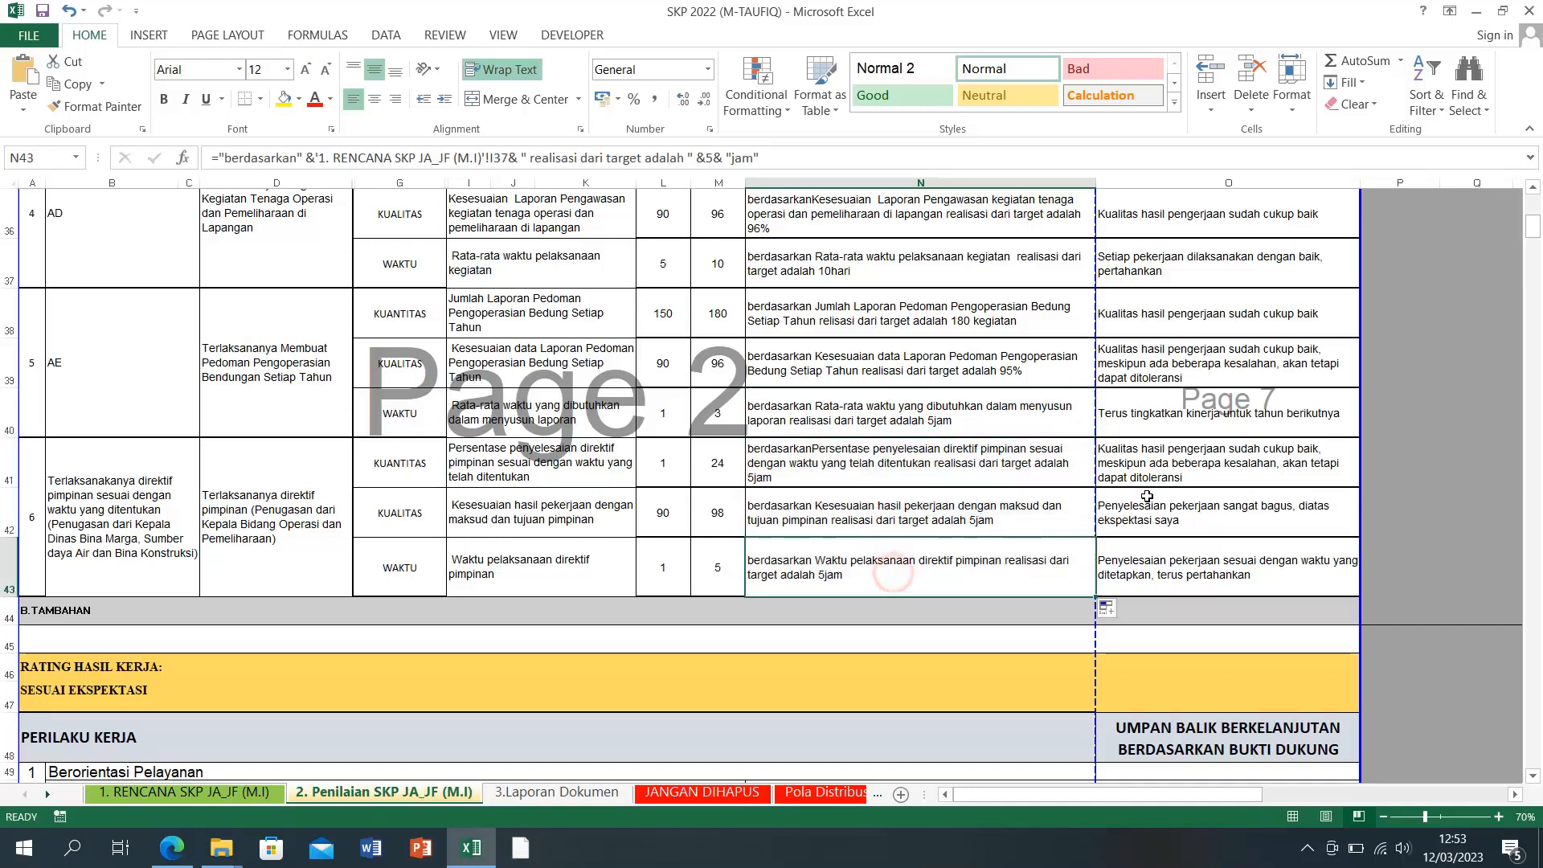
click(1270, 514)
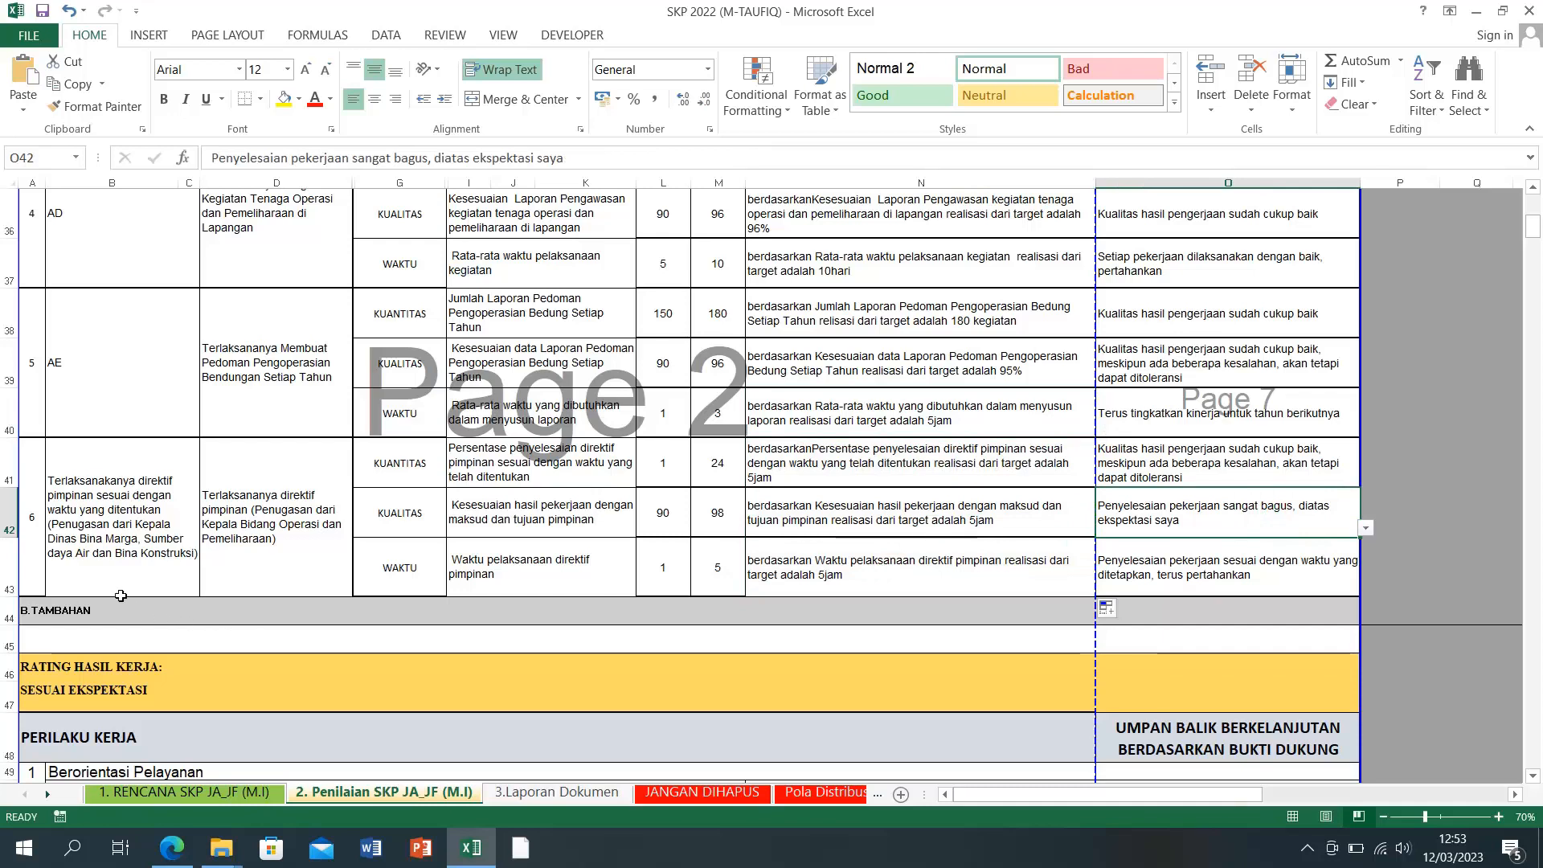
scroll(124, 606, up, 7)
scroll(119, 581, up, 4)
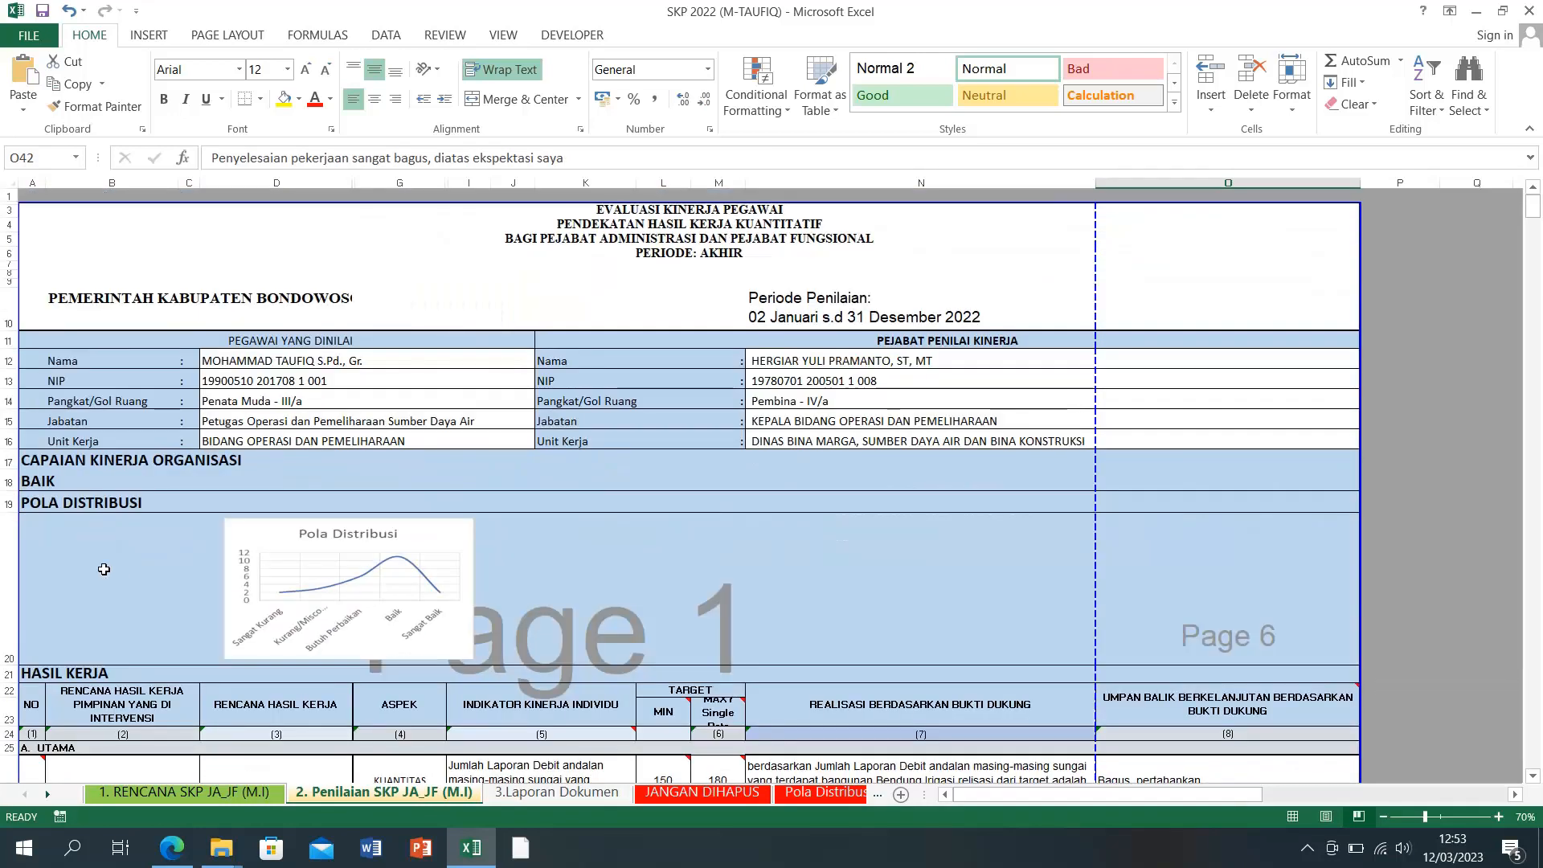
click(68, 480)
click(203, 482)
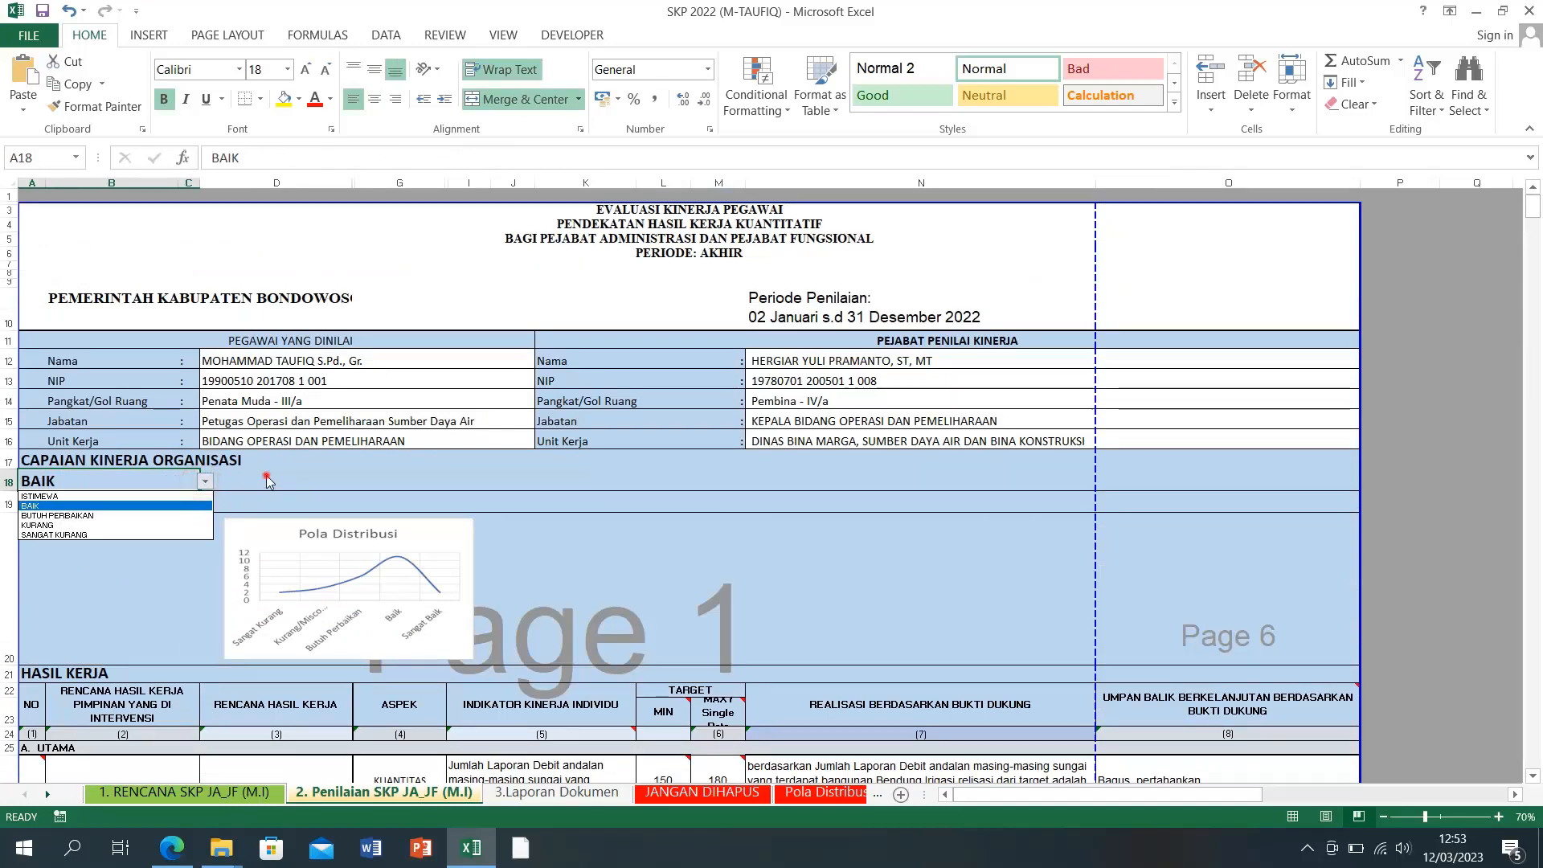
click(266, 476)
scroll(117, 565, down, 11)
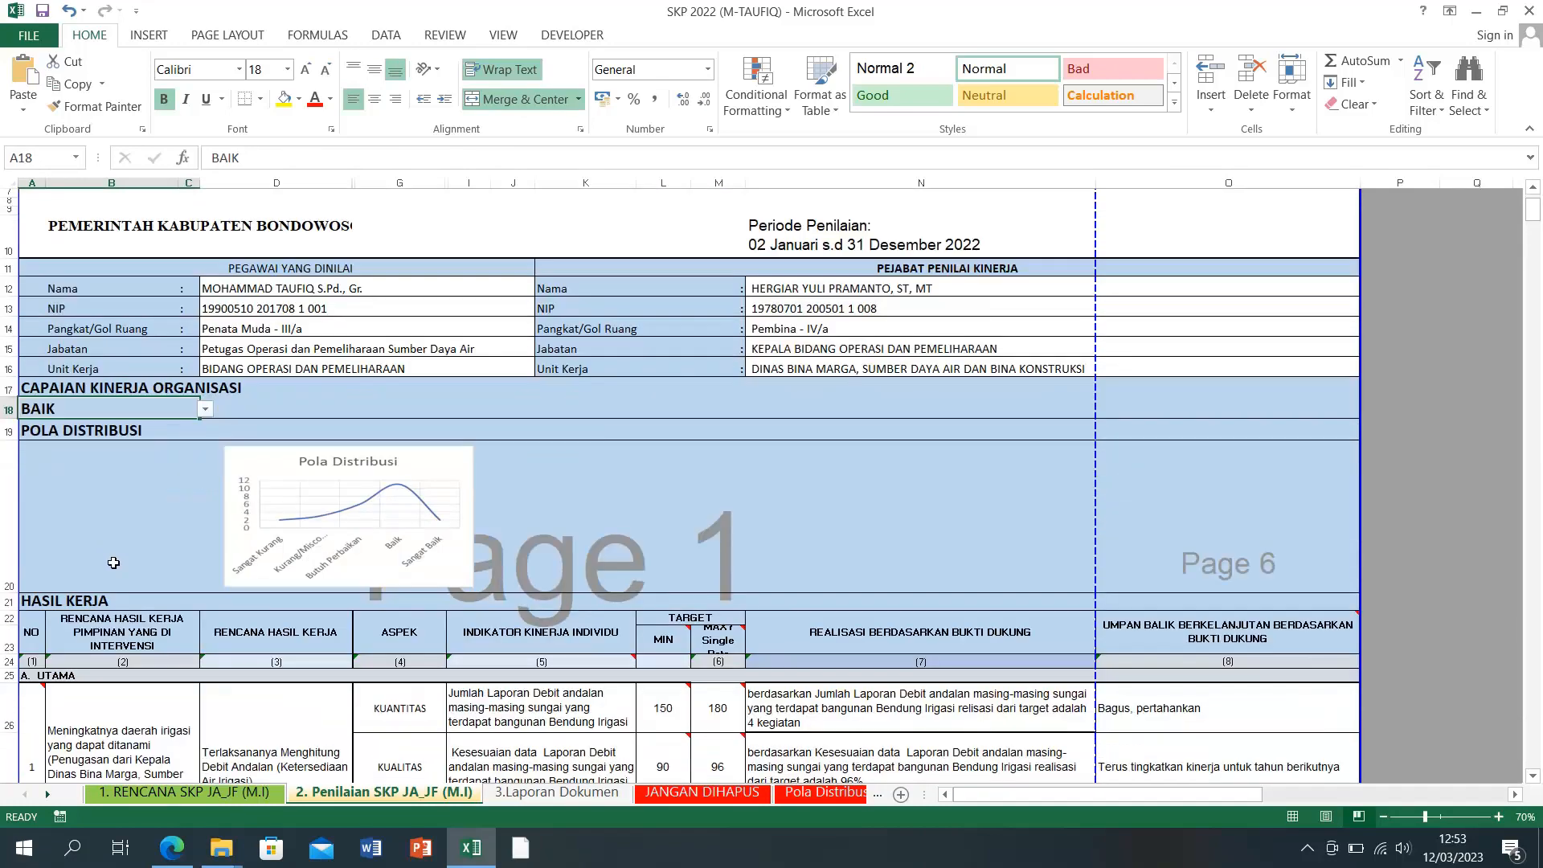
scroll(107, 543, up, 4)
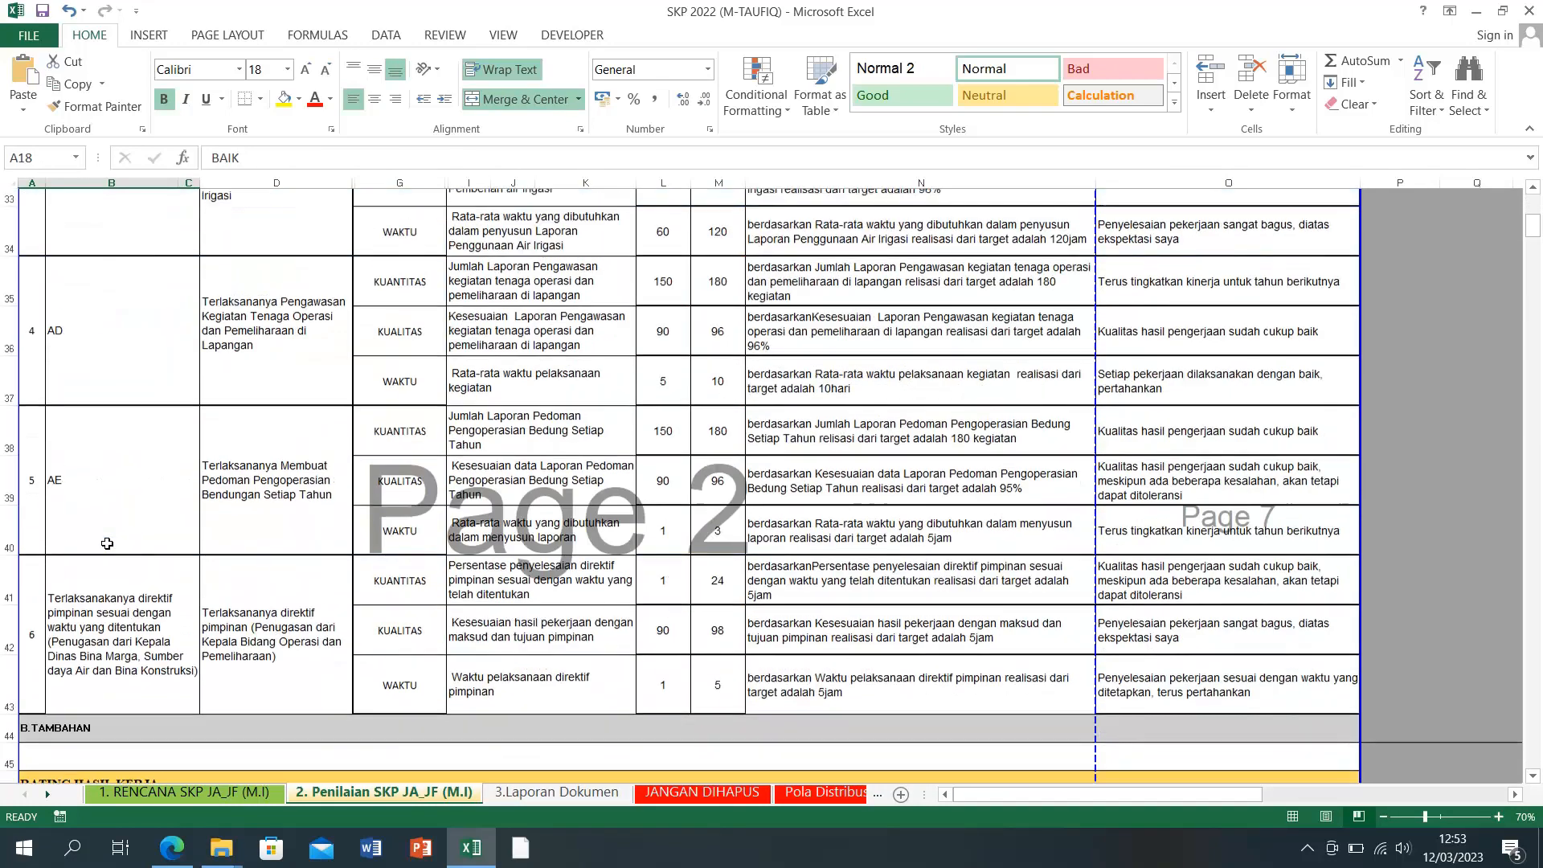
click(95, 522)
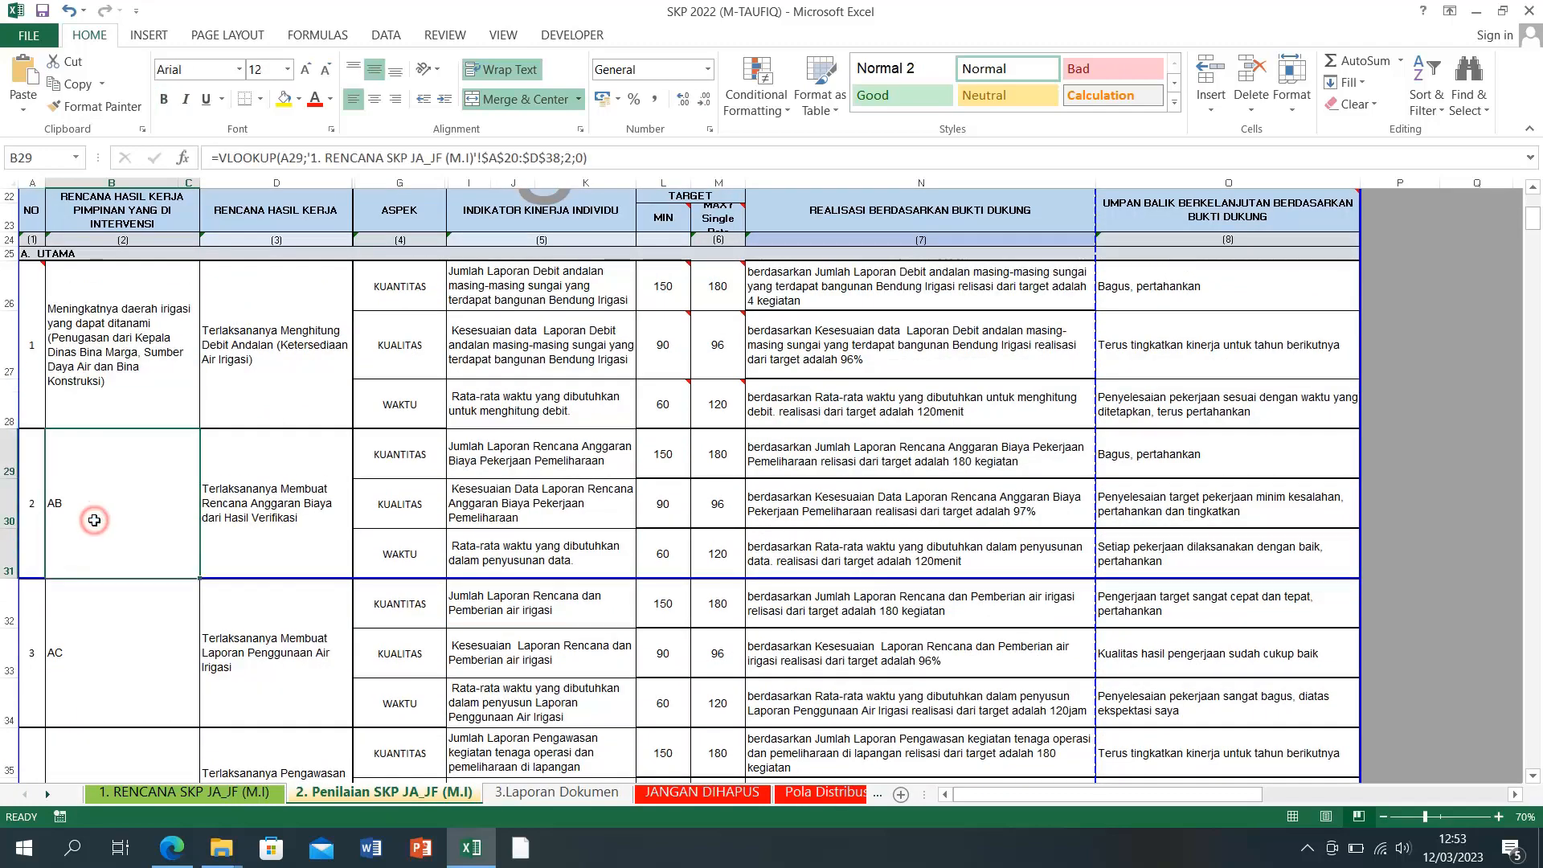
click(97, 653)
scroll(97, 569, down, 3)
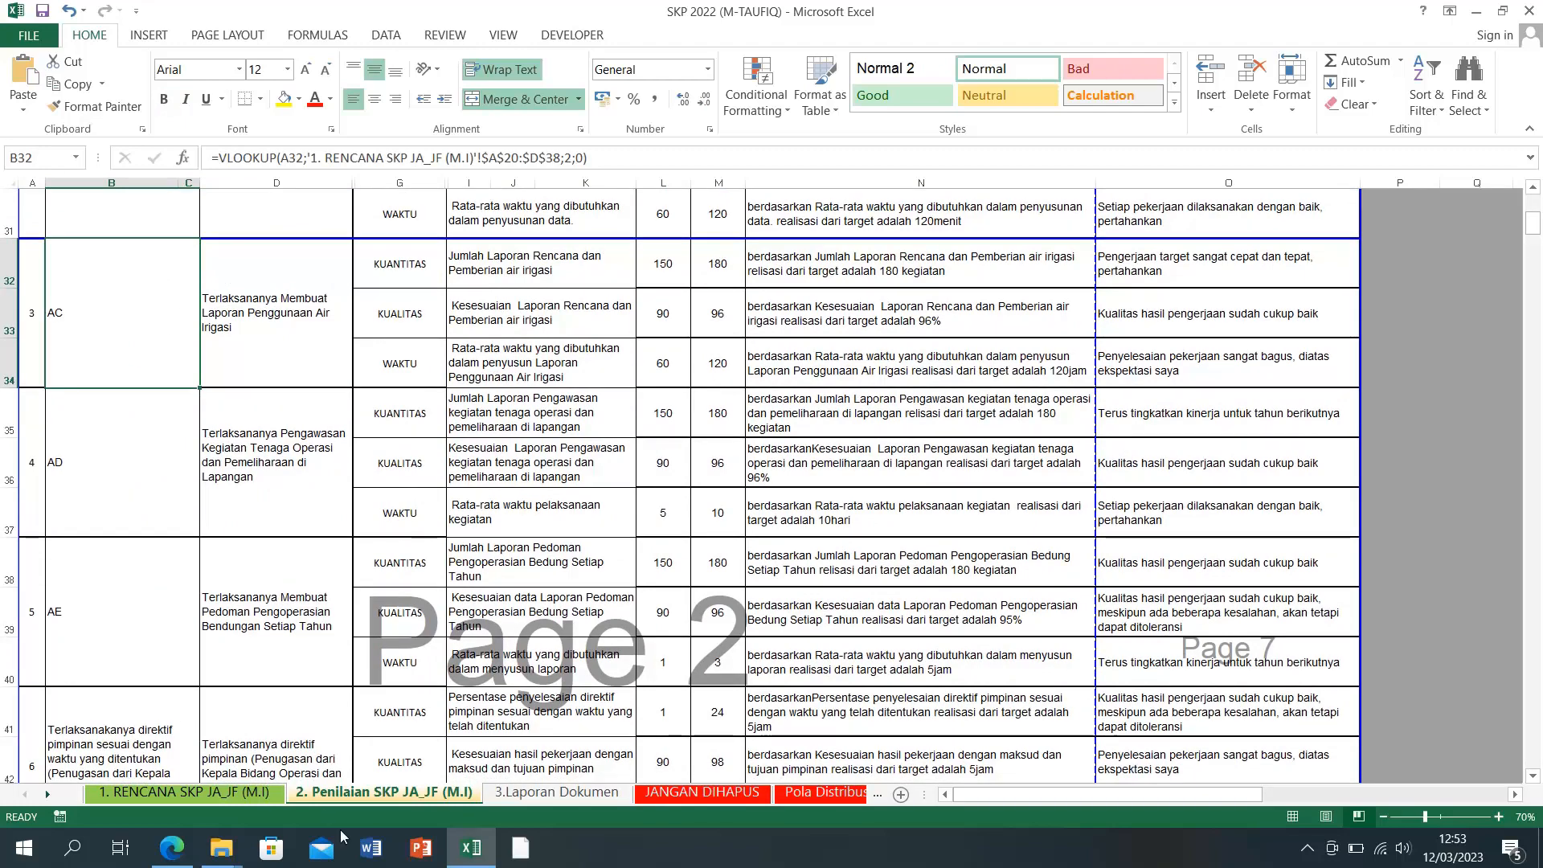
click(67, 487)
click(127, 644)
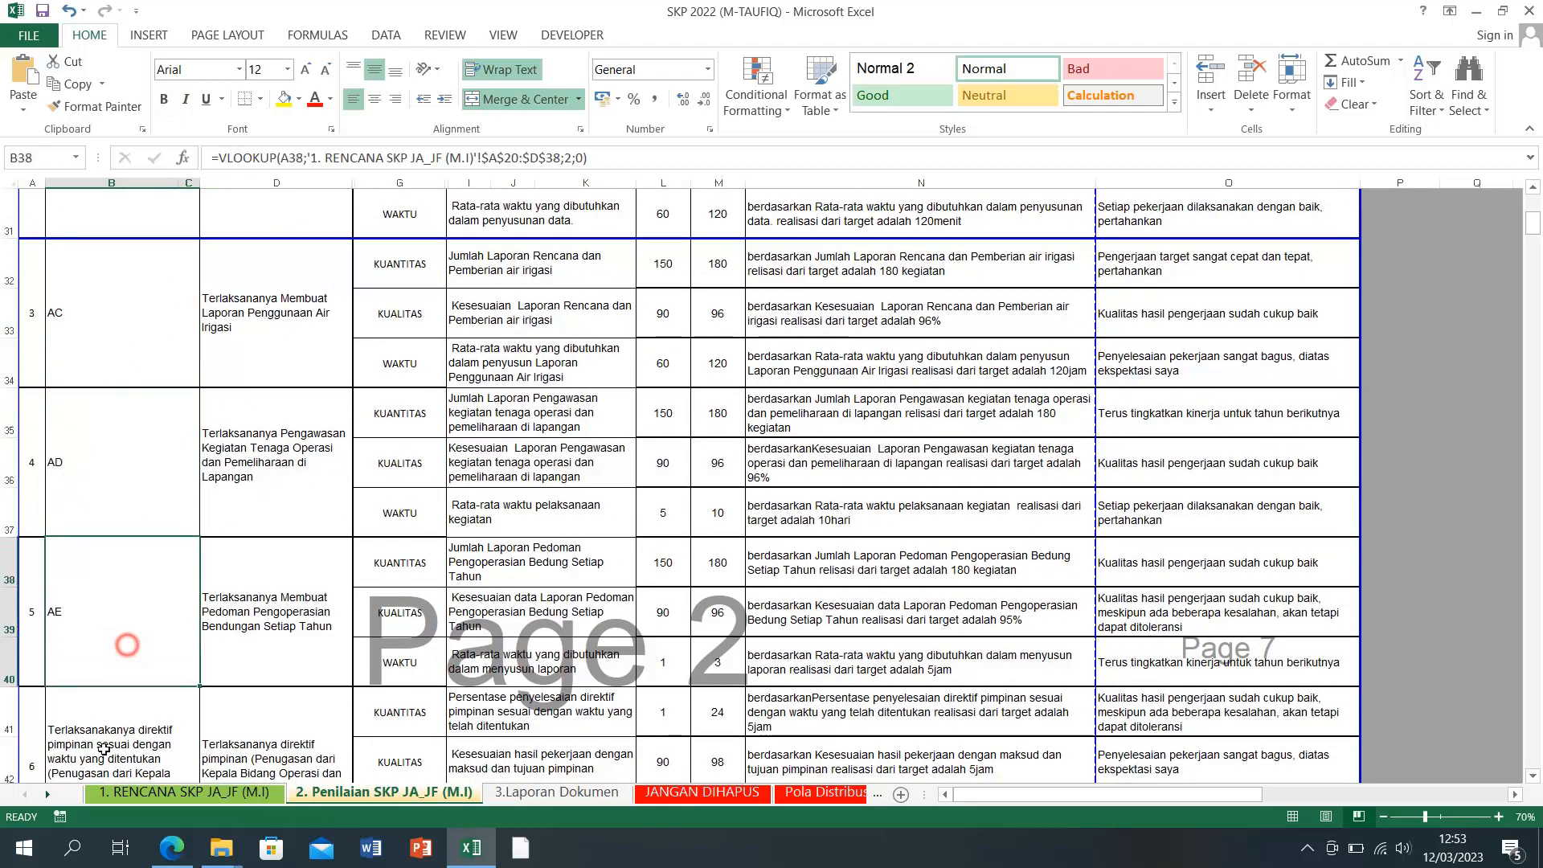
Step: Blank the AB–AE placeholder codes for items 2–4 on the RENCANA sheet, then return to the evaluation sheet
click(176, 792)
scroll(130, 688, down, 4)
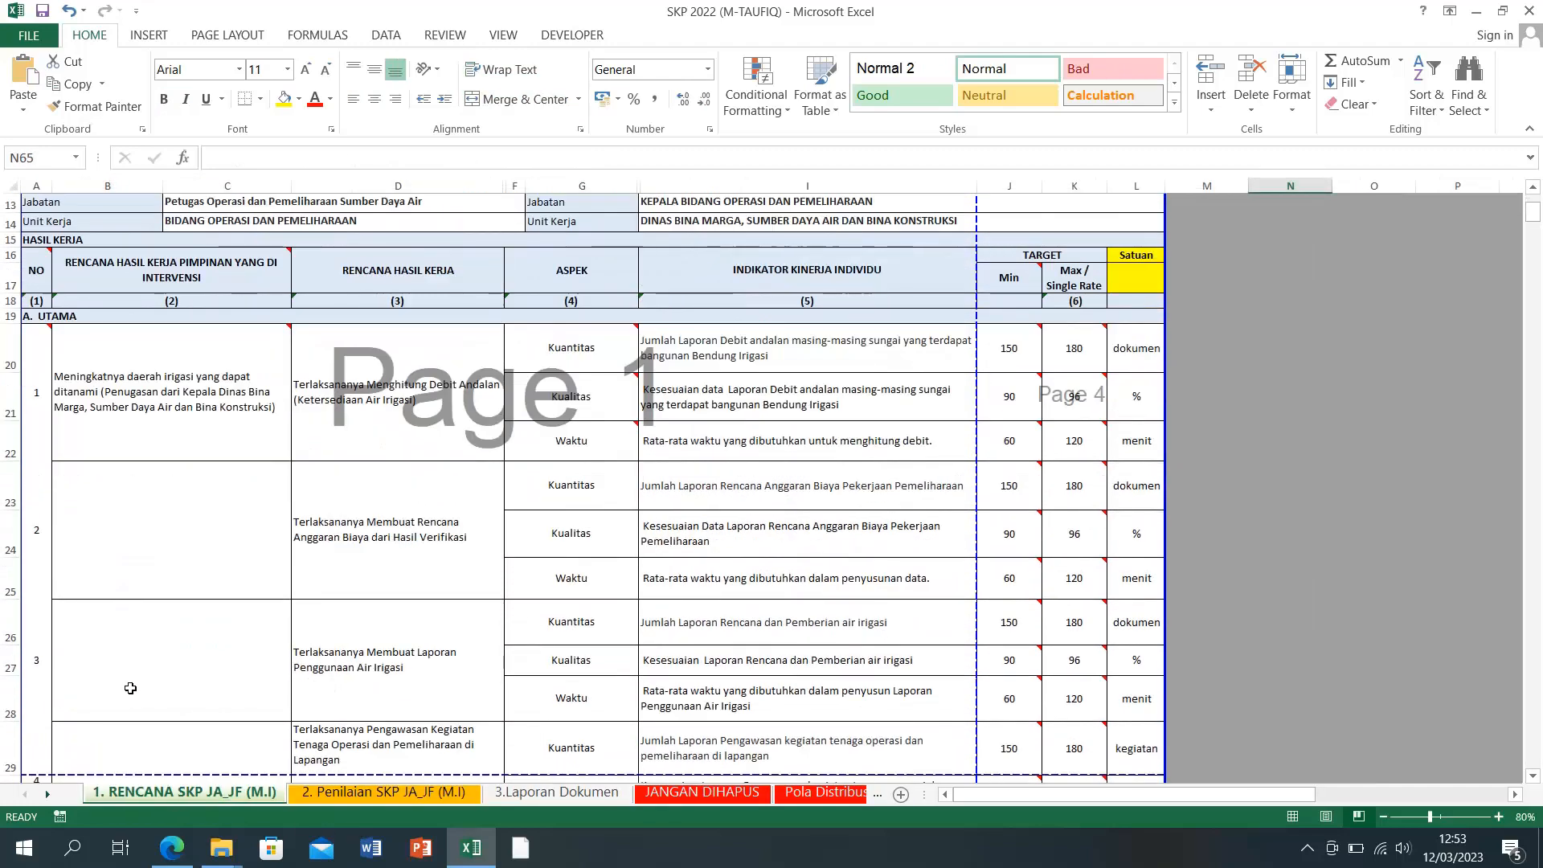
click(110, 423)
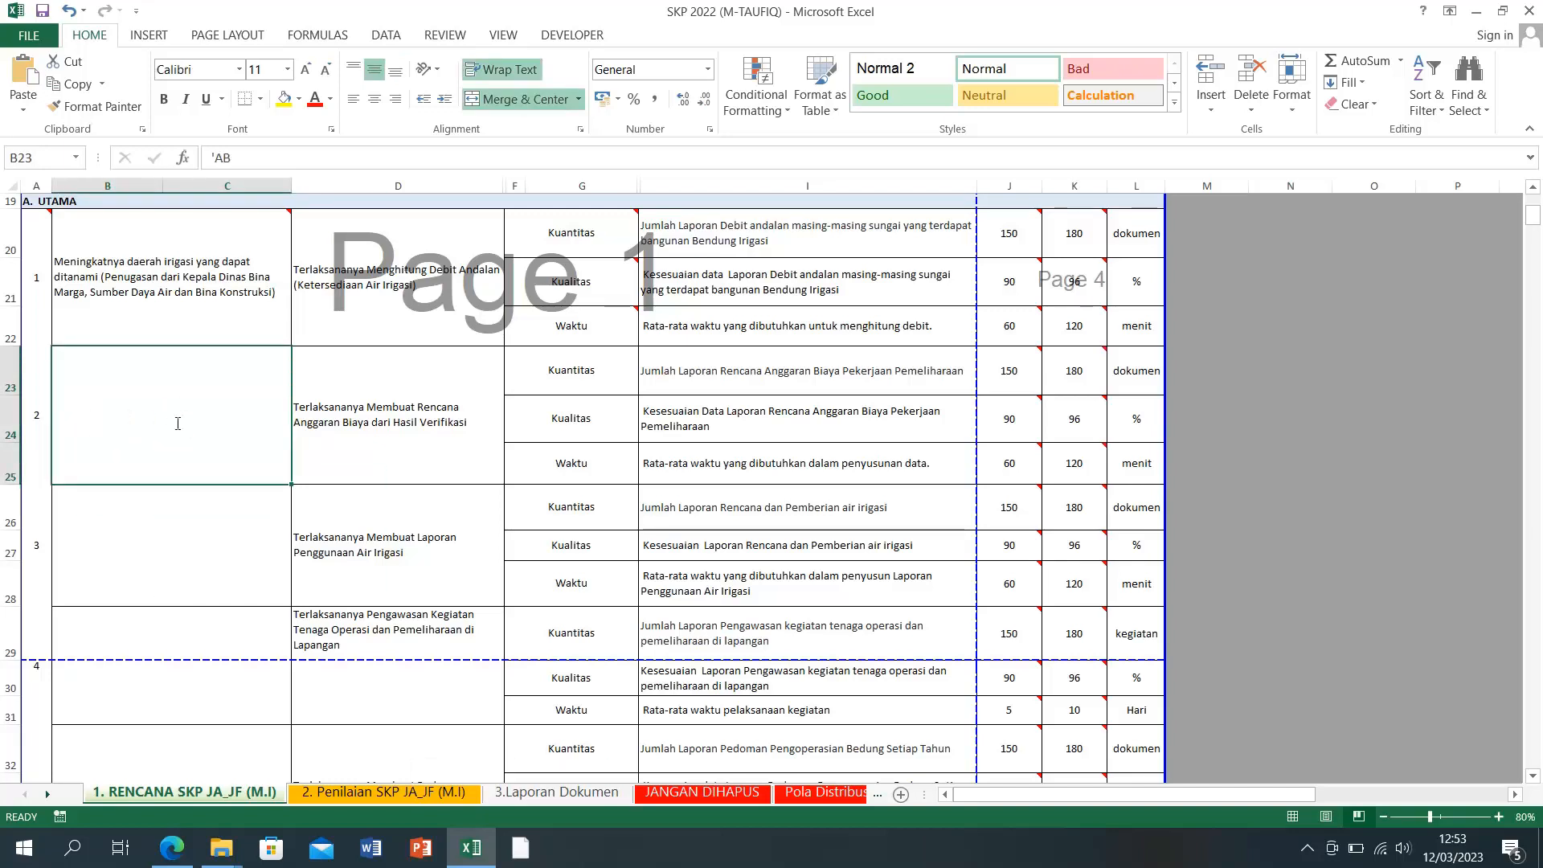
key(Down)
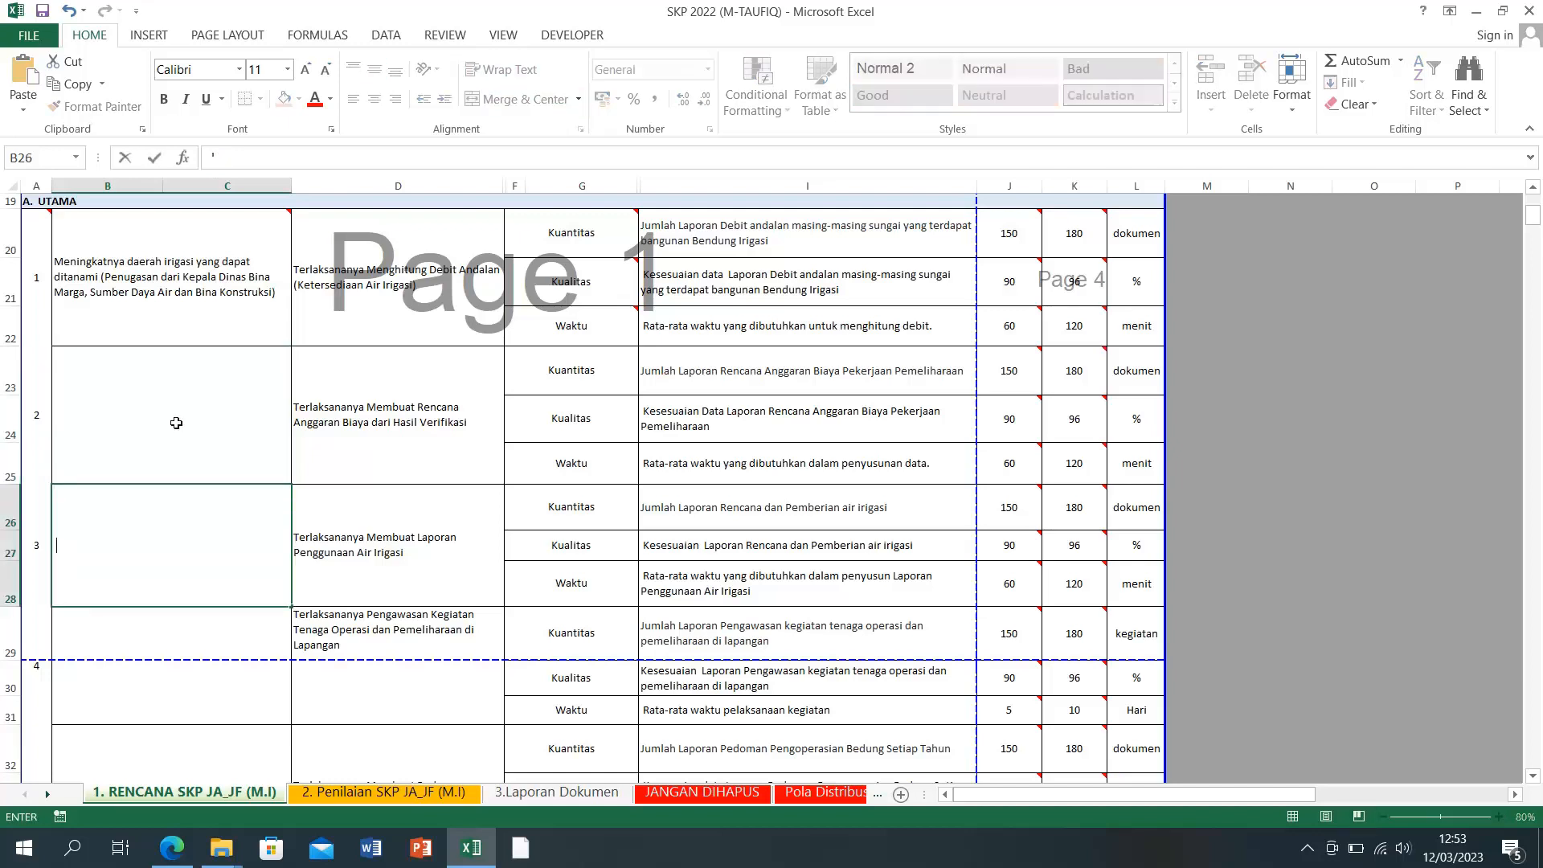
key(Down)
key(Down)
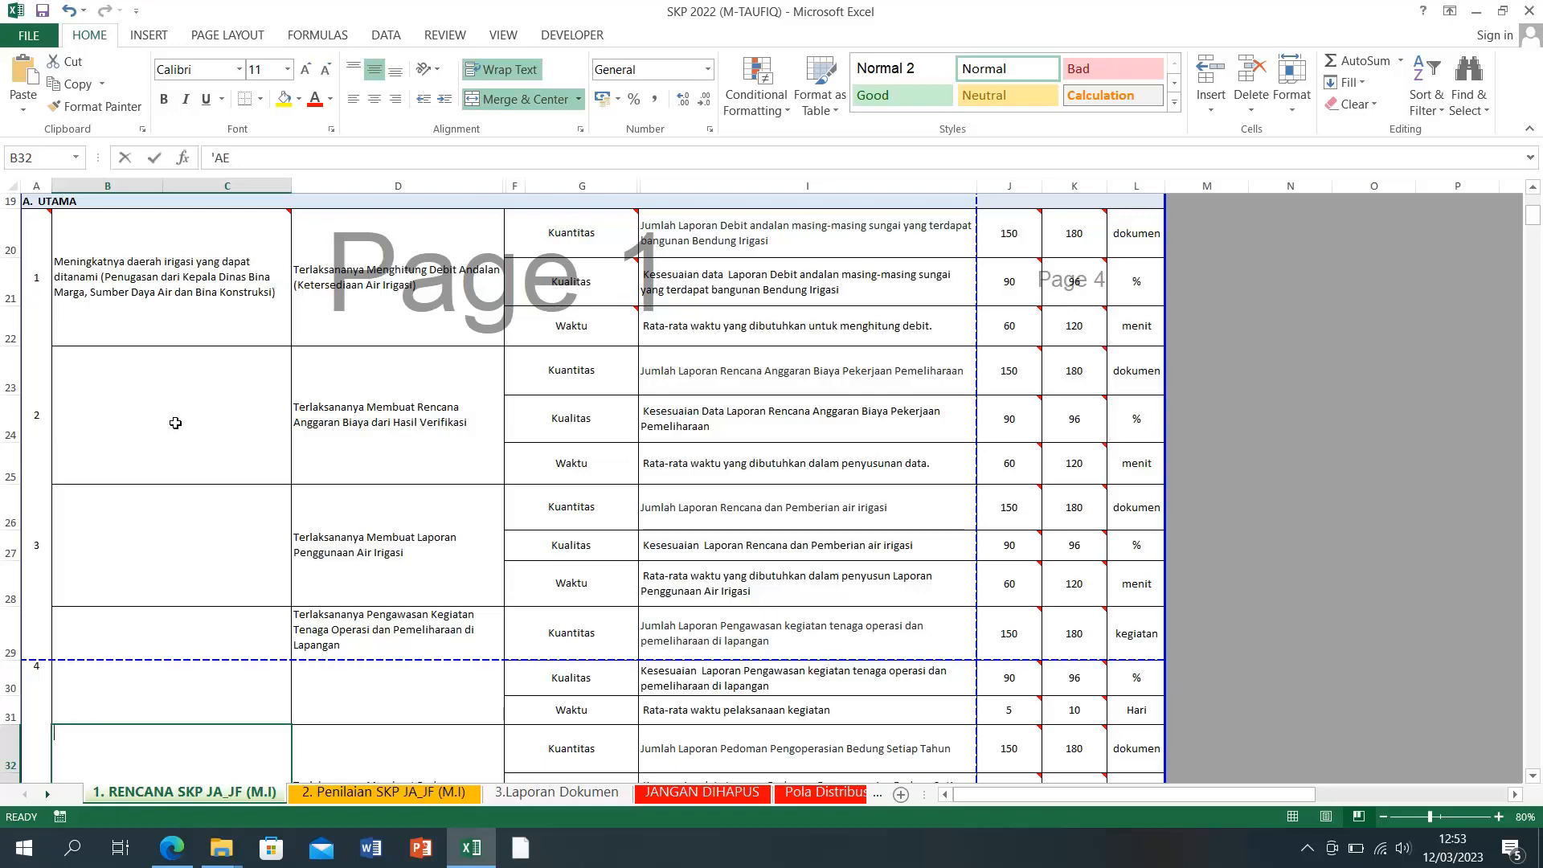
text(')
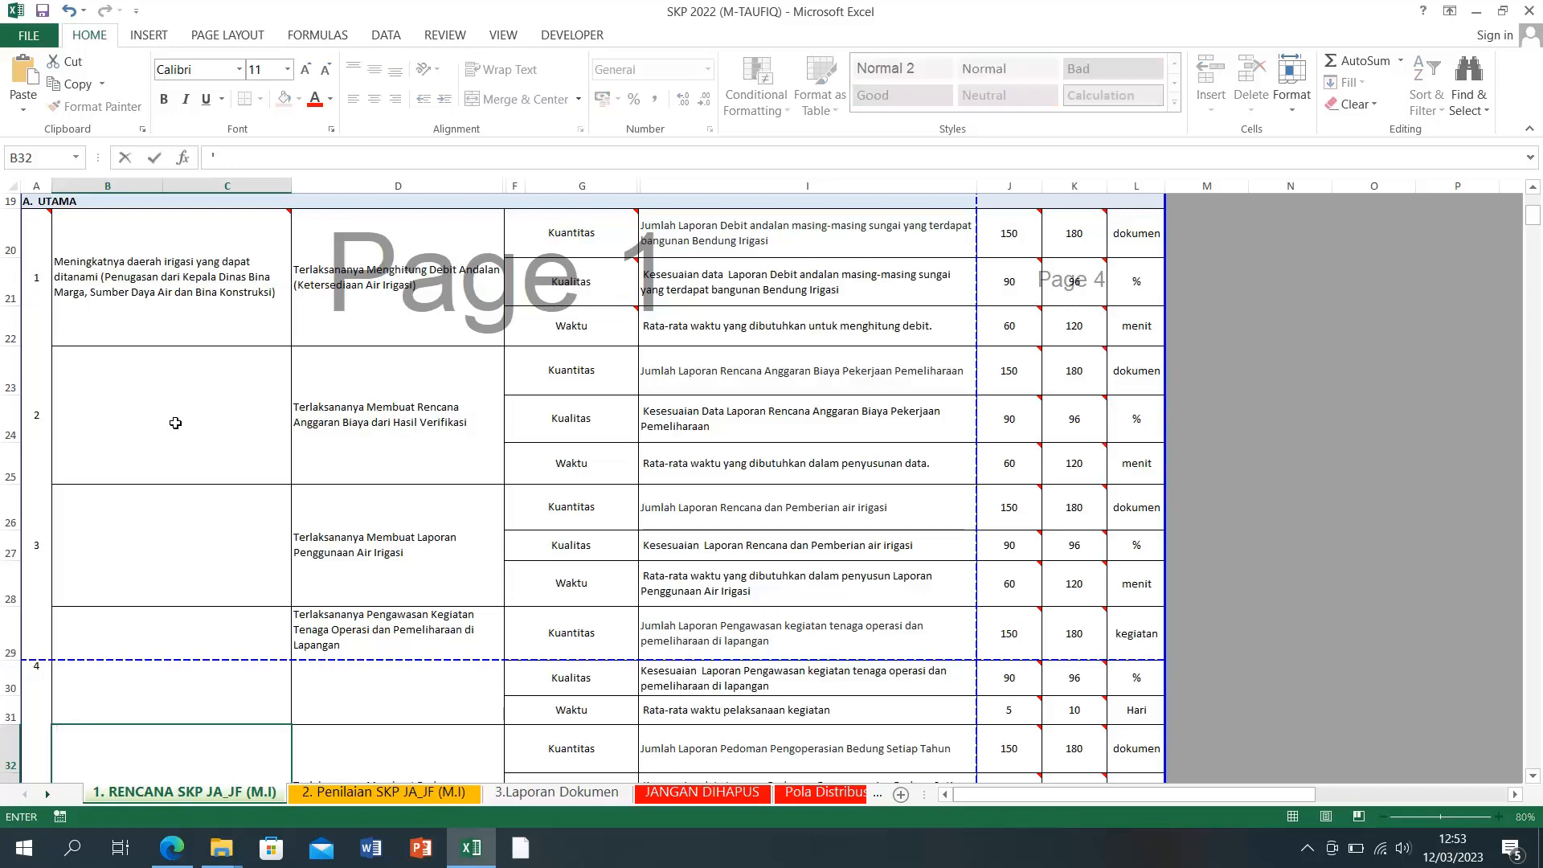
key(Return)
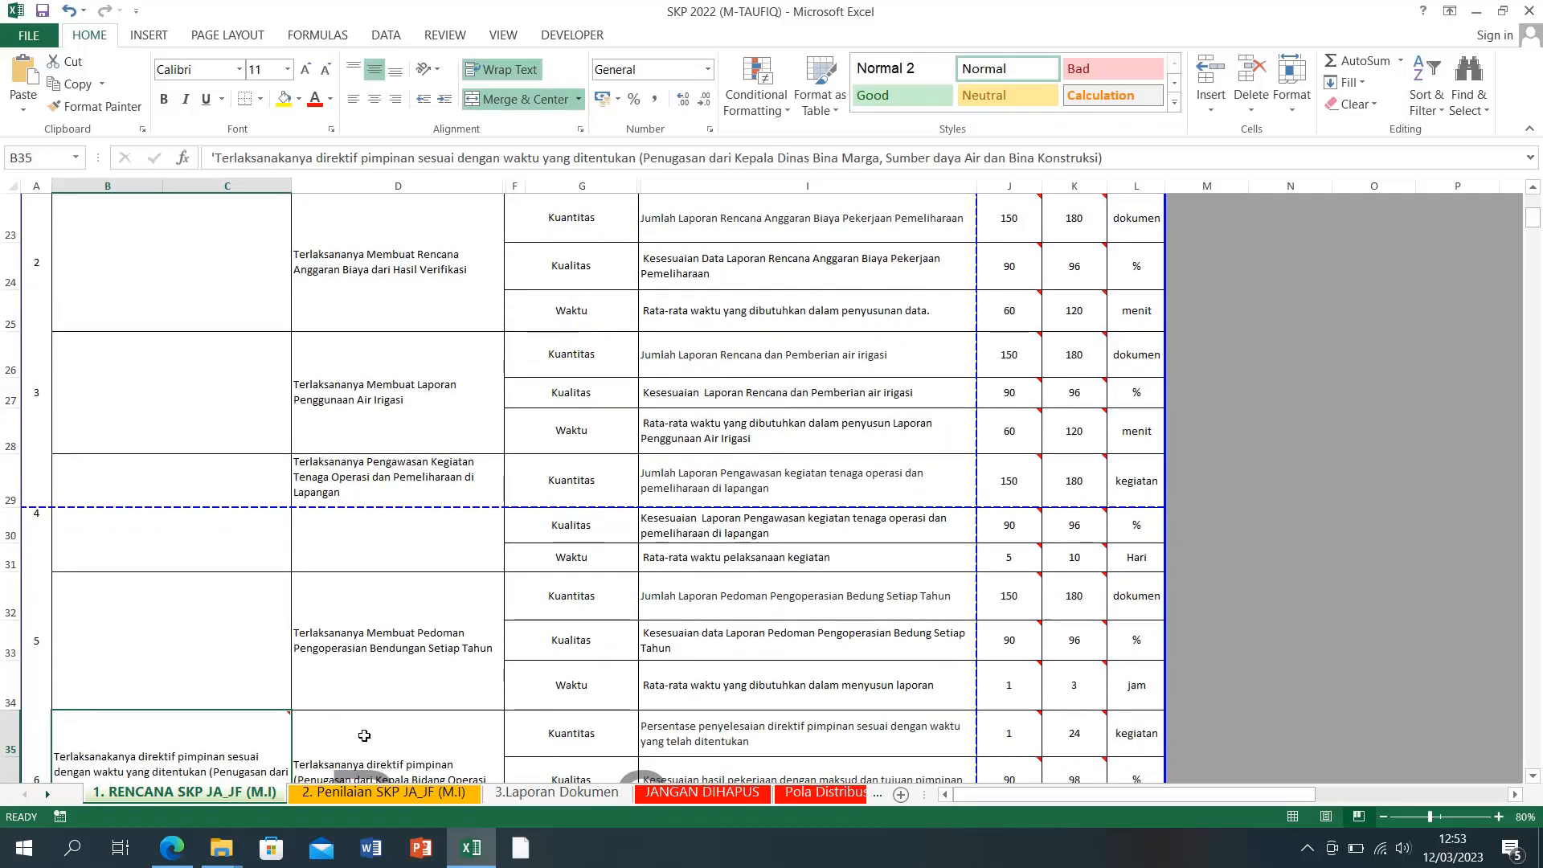
click(352, 794)
scroll(127, 581, up, 10)
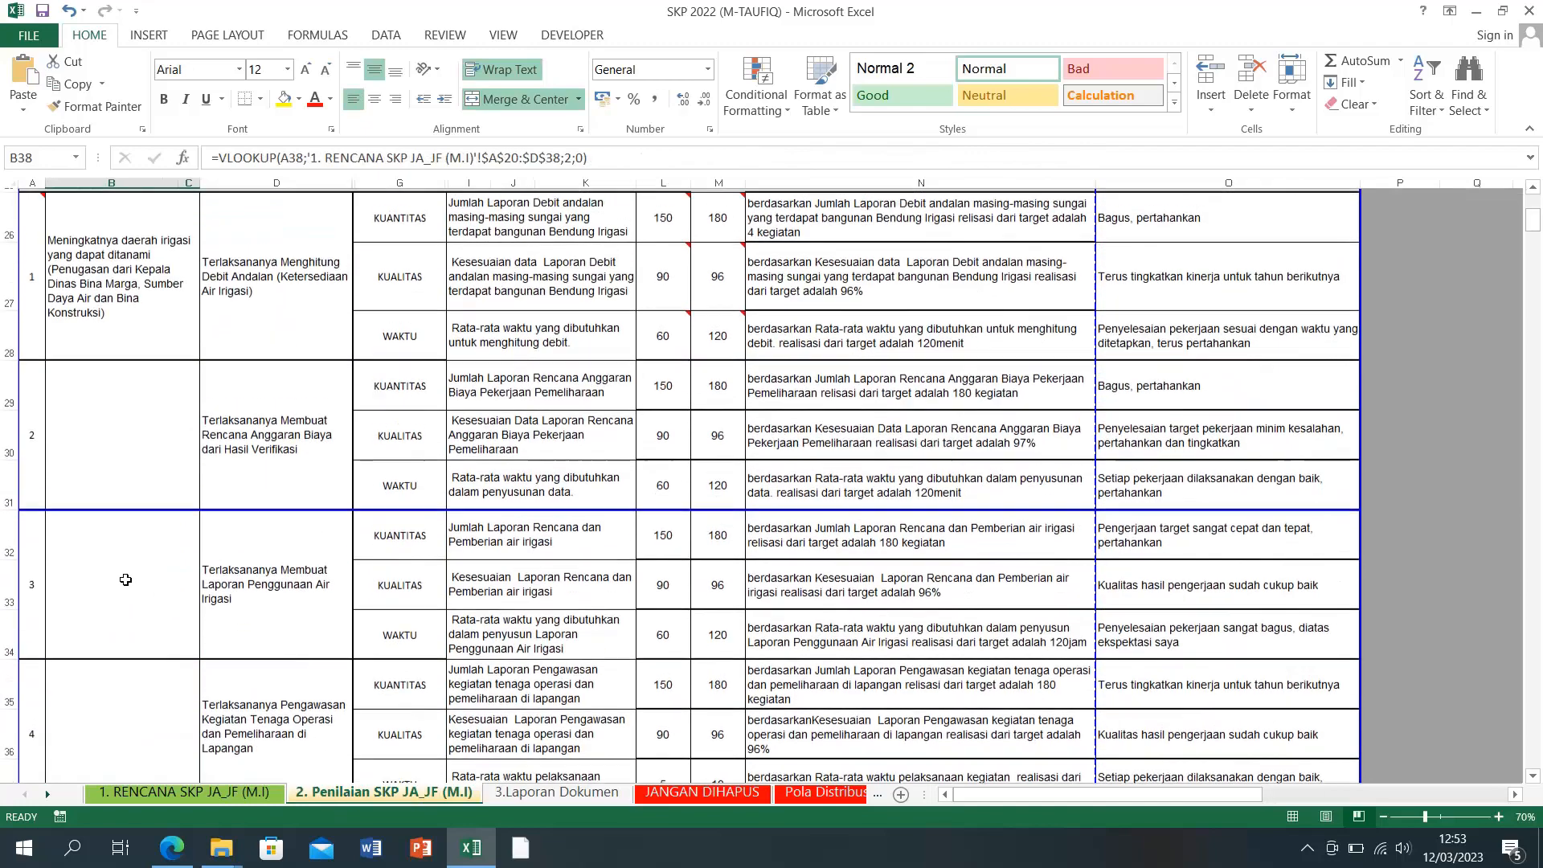
click(113, 654)
scroll(116, 663, down, 8)
scroll(116, 664, down, 4)
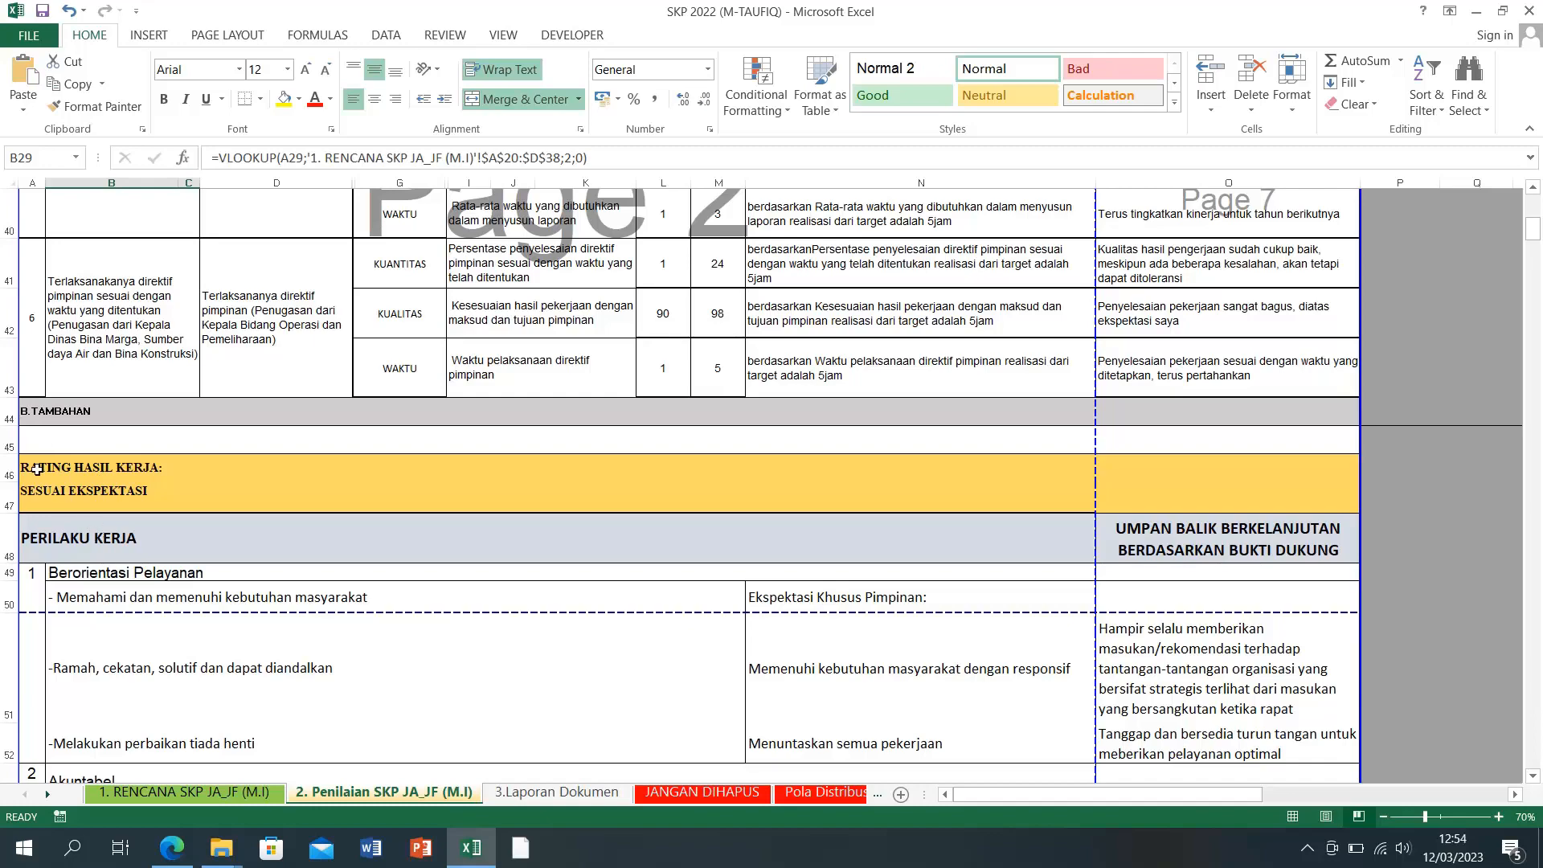
click(279, 465)
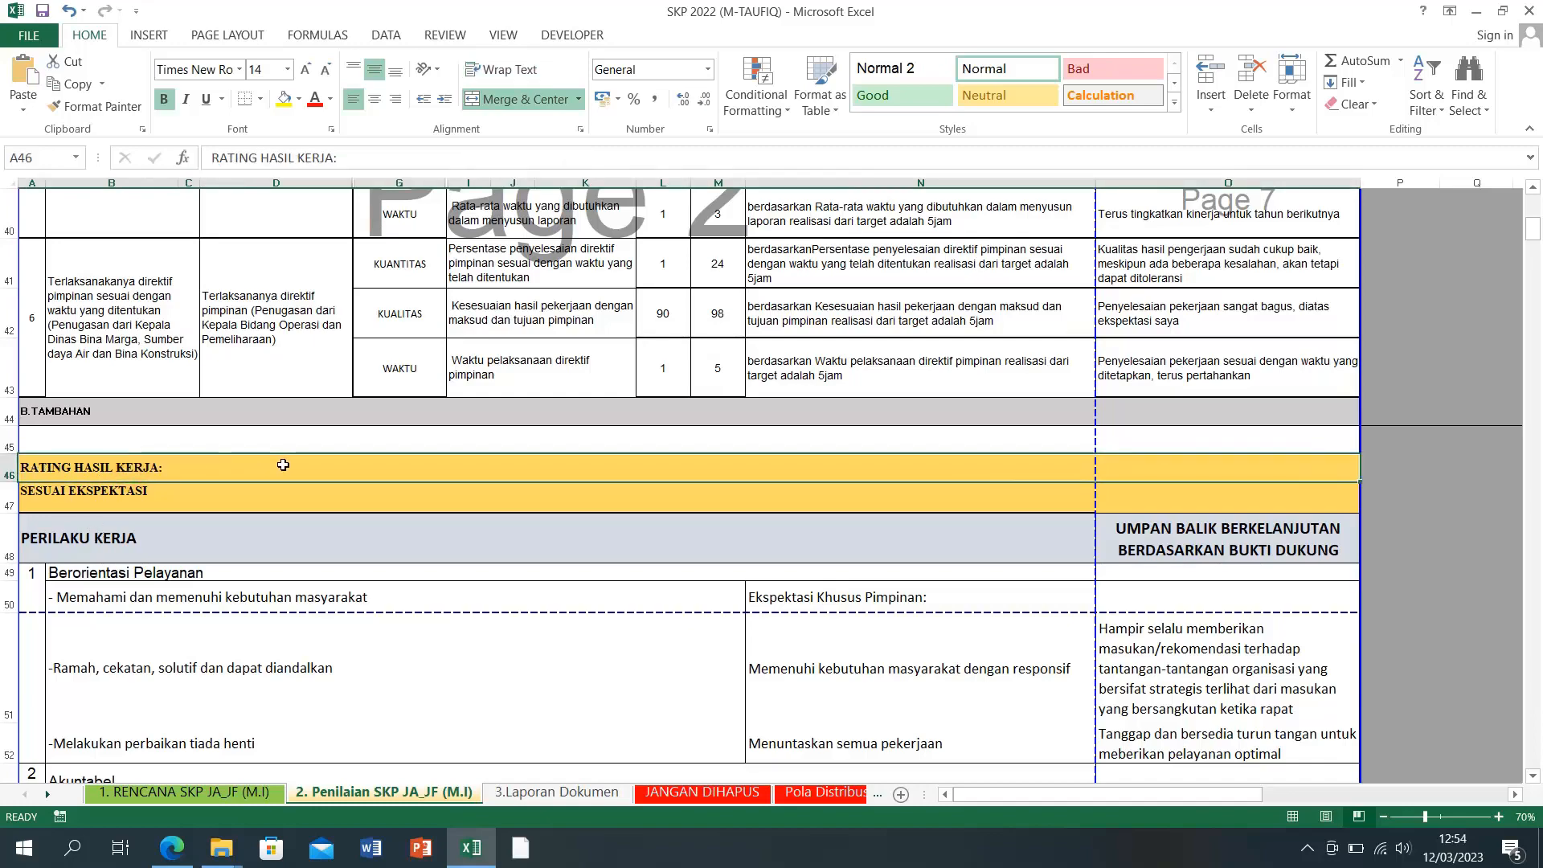
scroll(283, 465, up, 9)
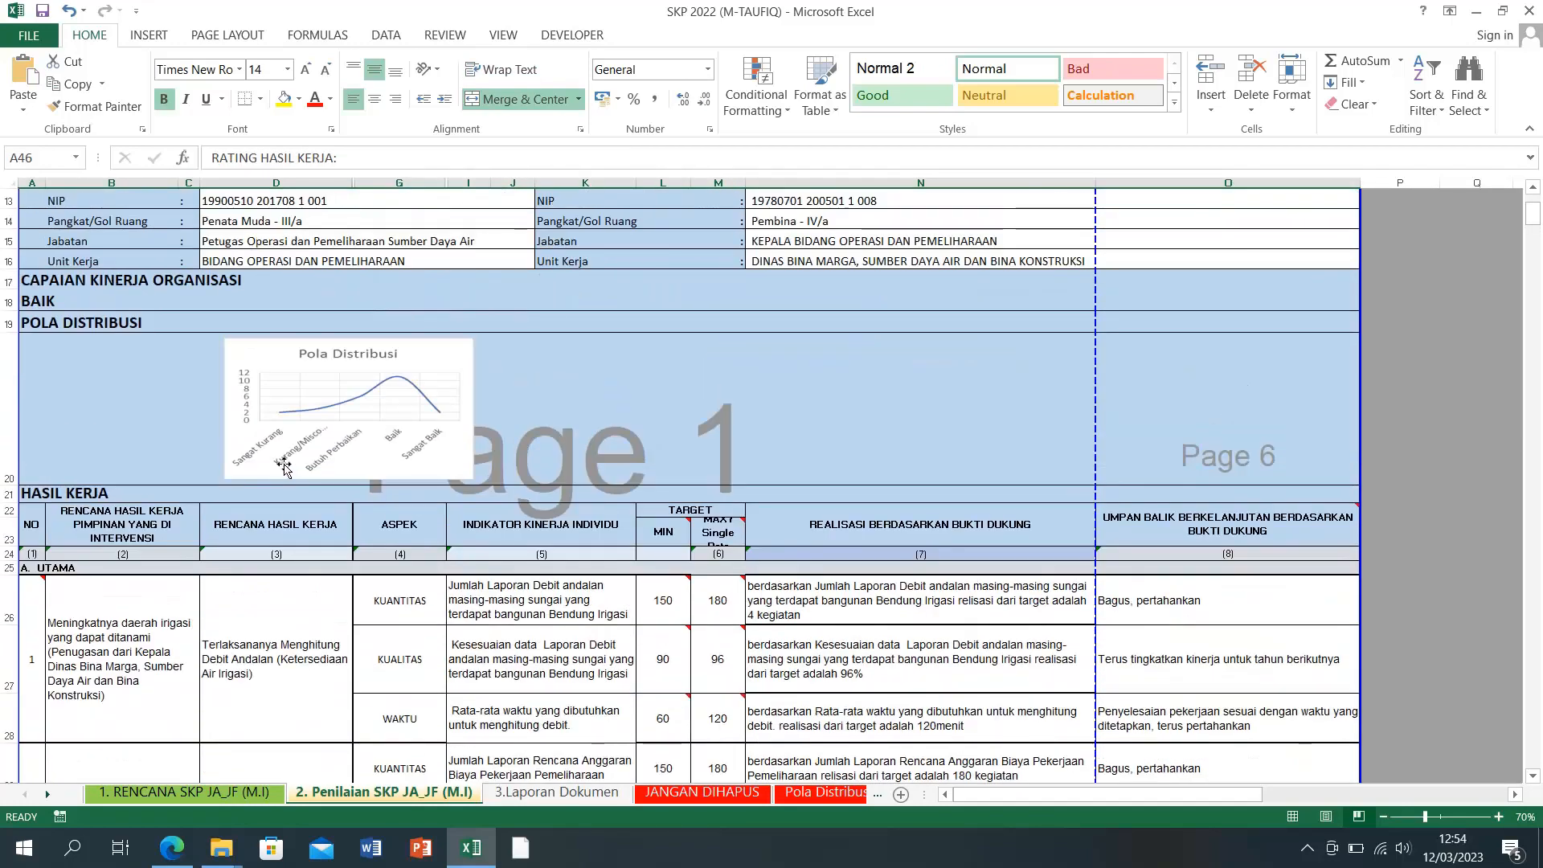
scroll(283, 465, down, 1)
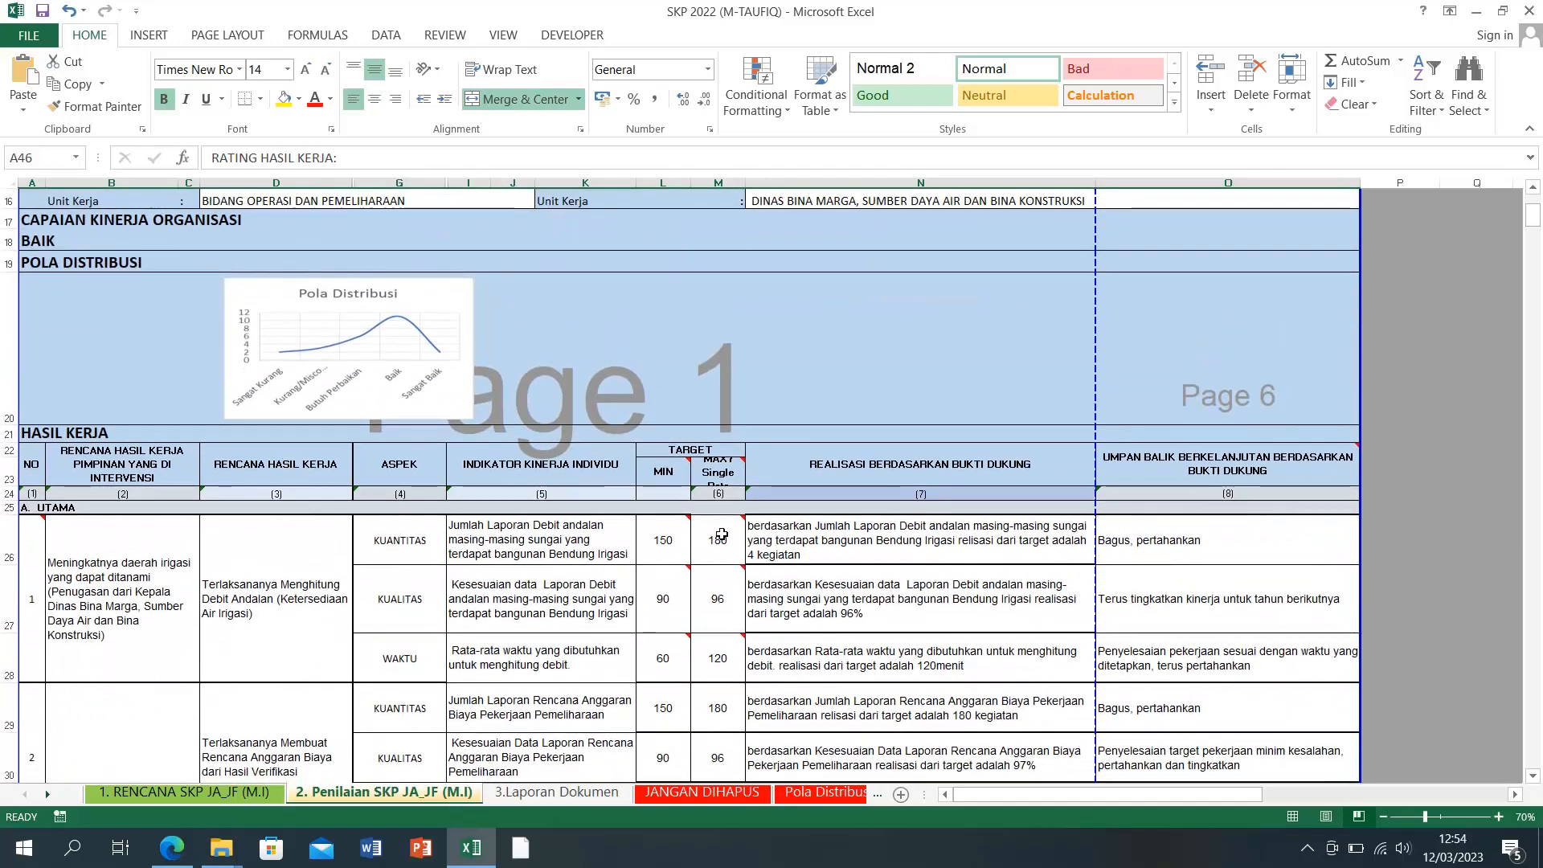
mouse_move(704, 558)
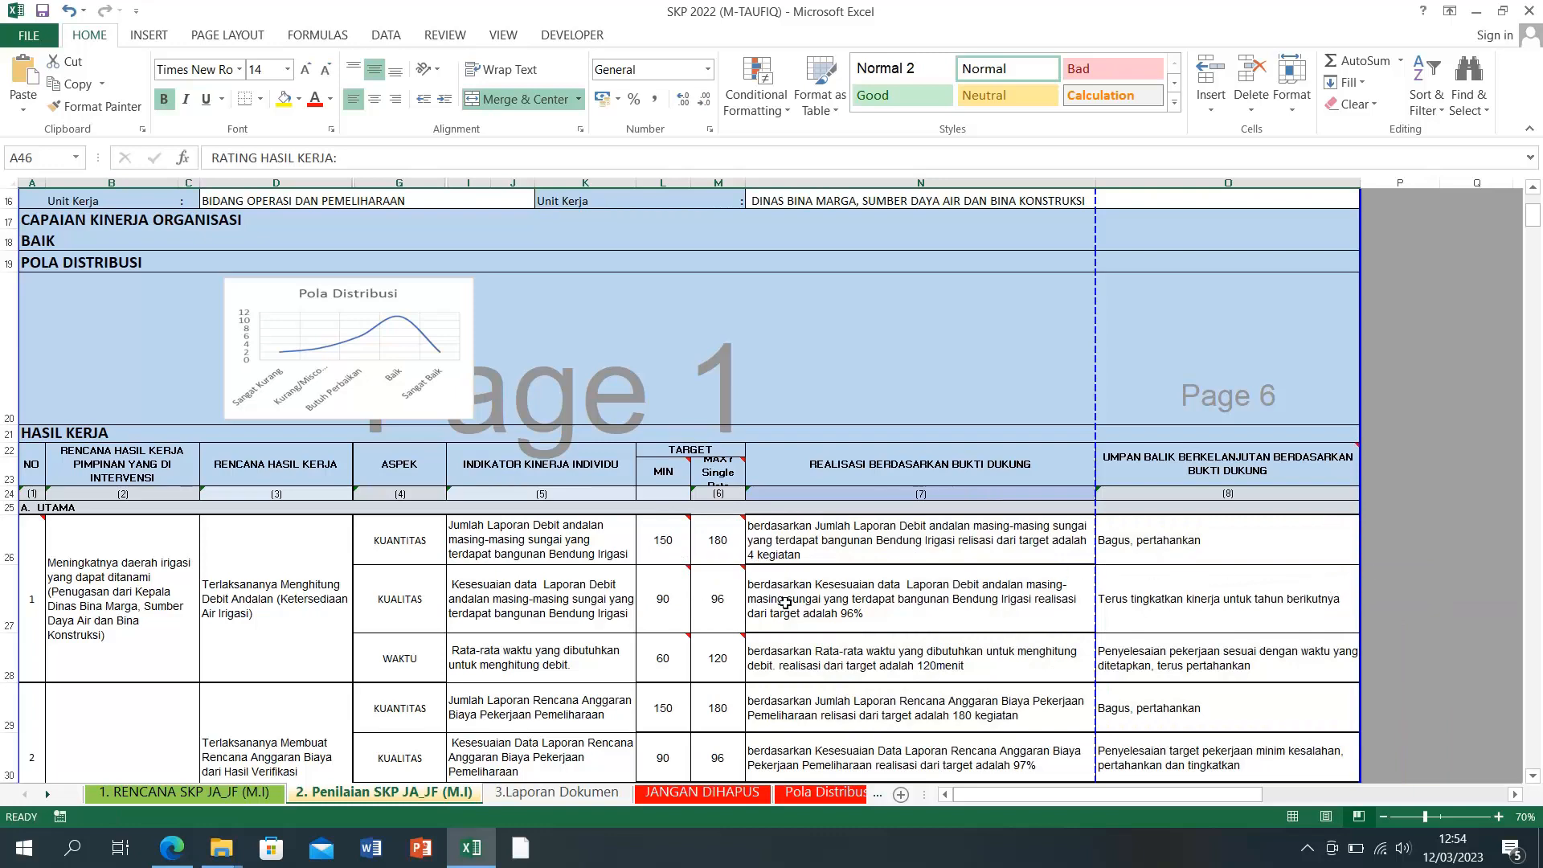
scroll(784, 601, down, 1)
scroll(783, 602, down, 1)
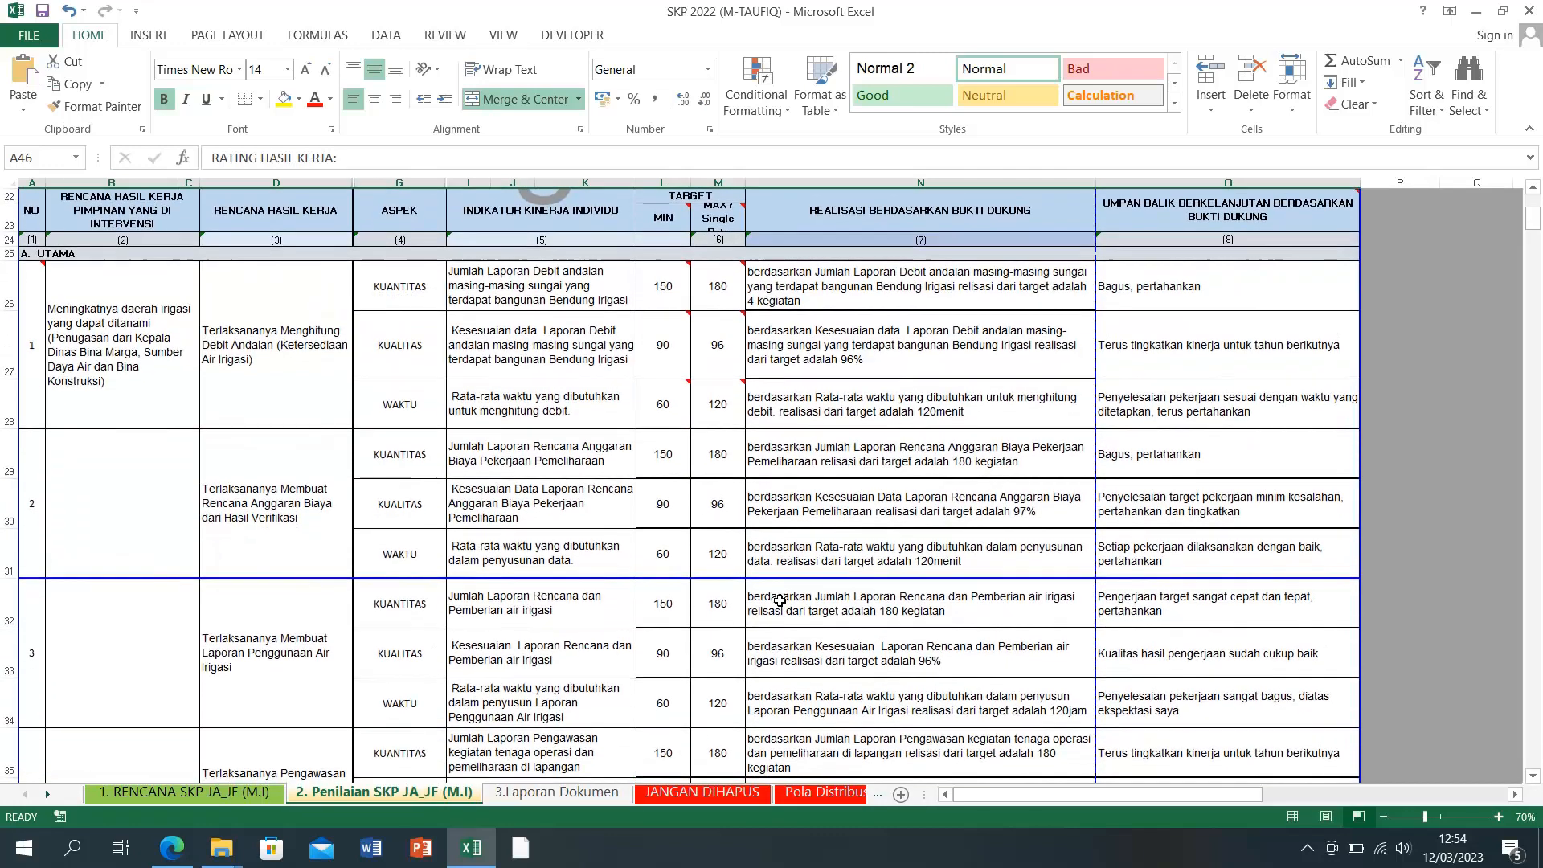
click(697, 286)
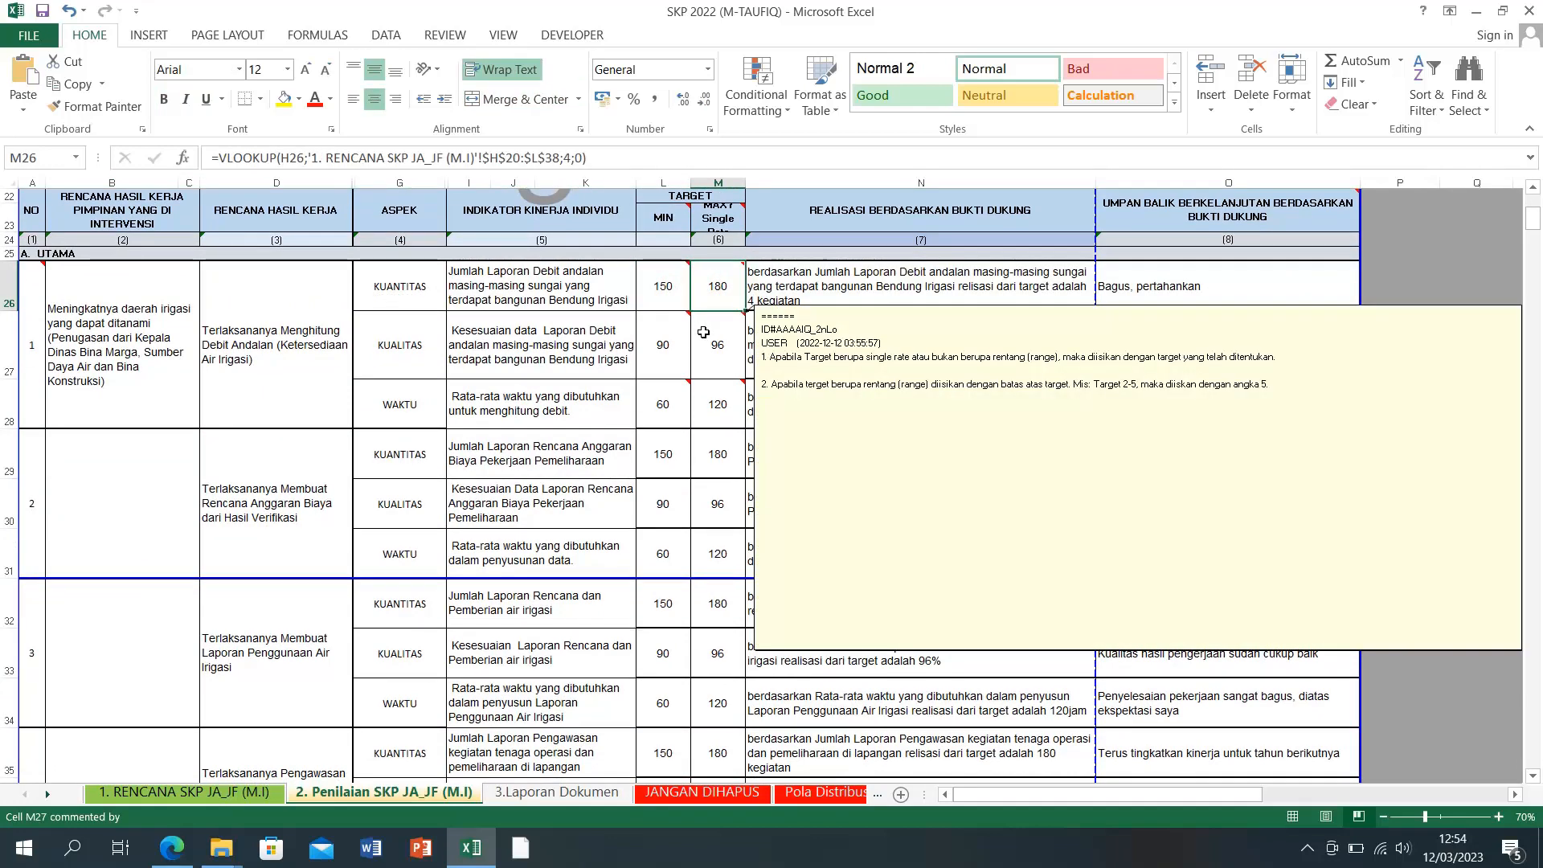
click(703, 334)
click(642, 367)
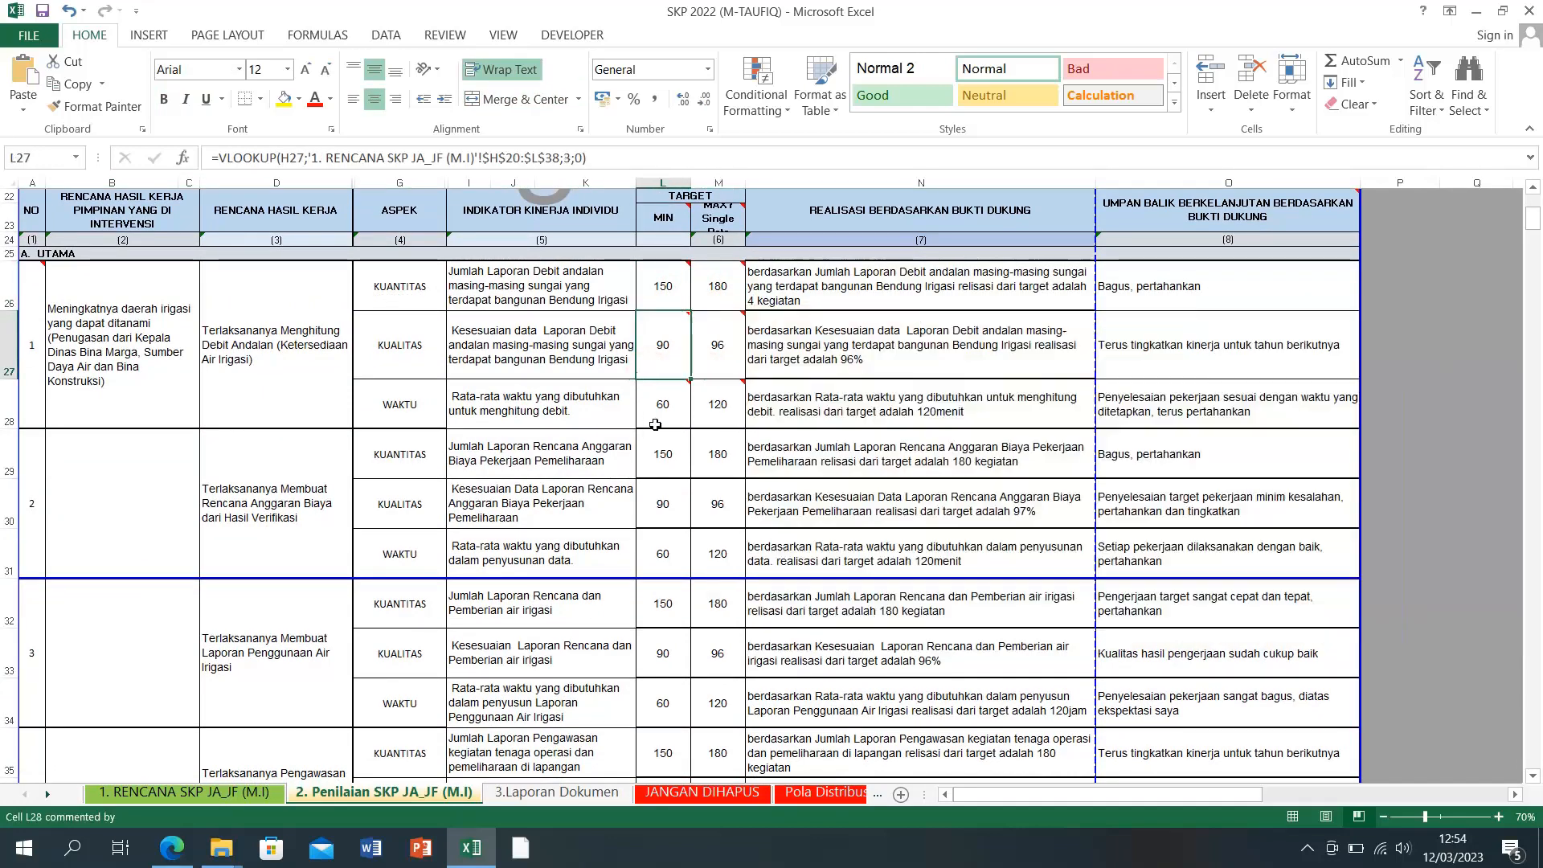
click(732, 421)
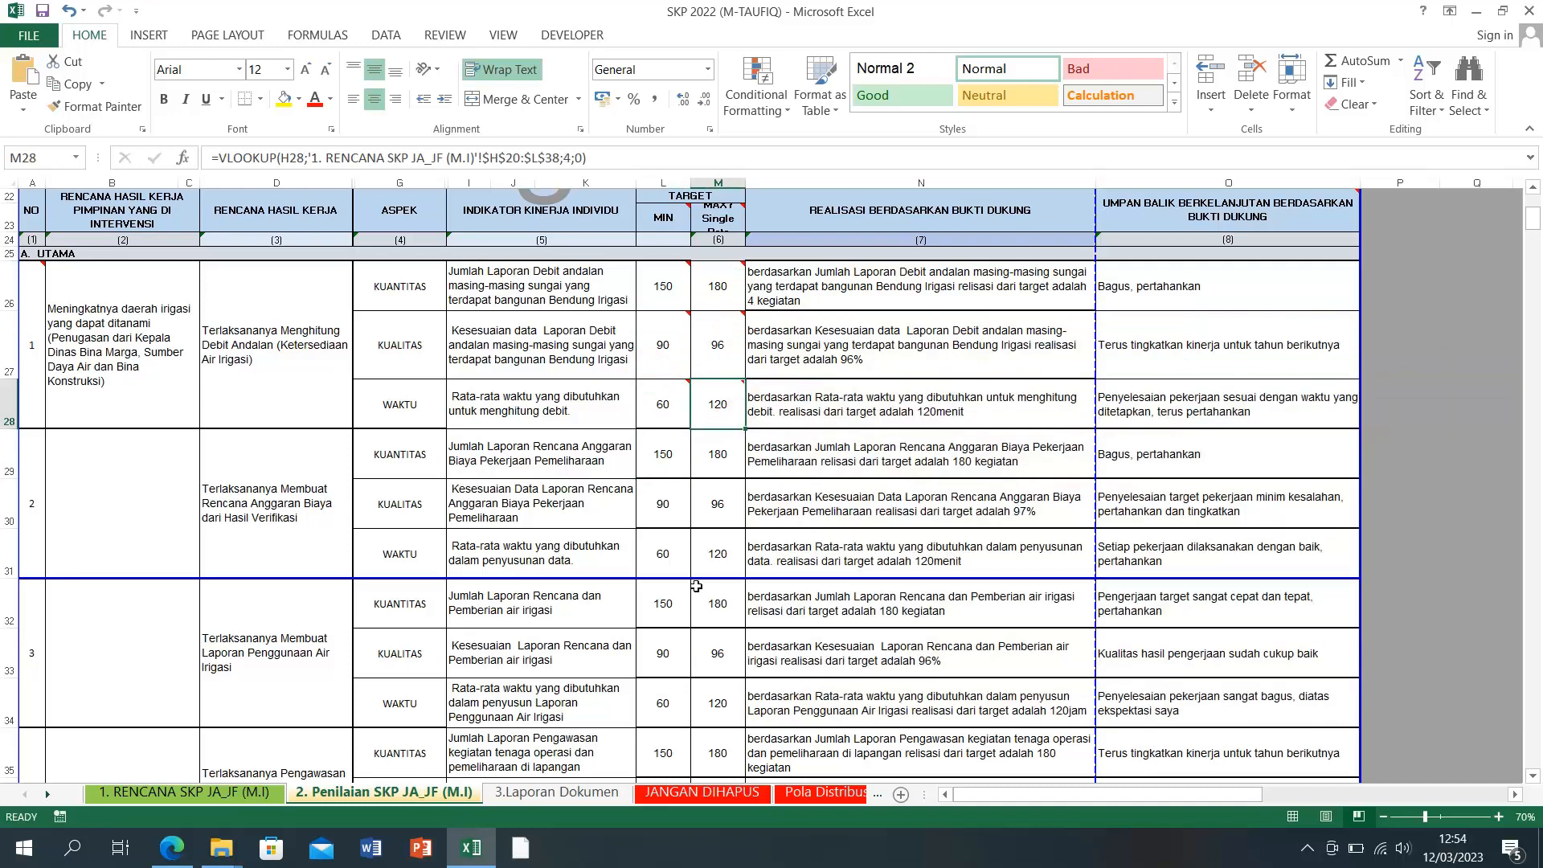
click(215, 798)
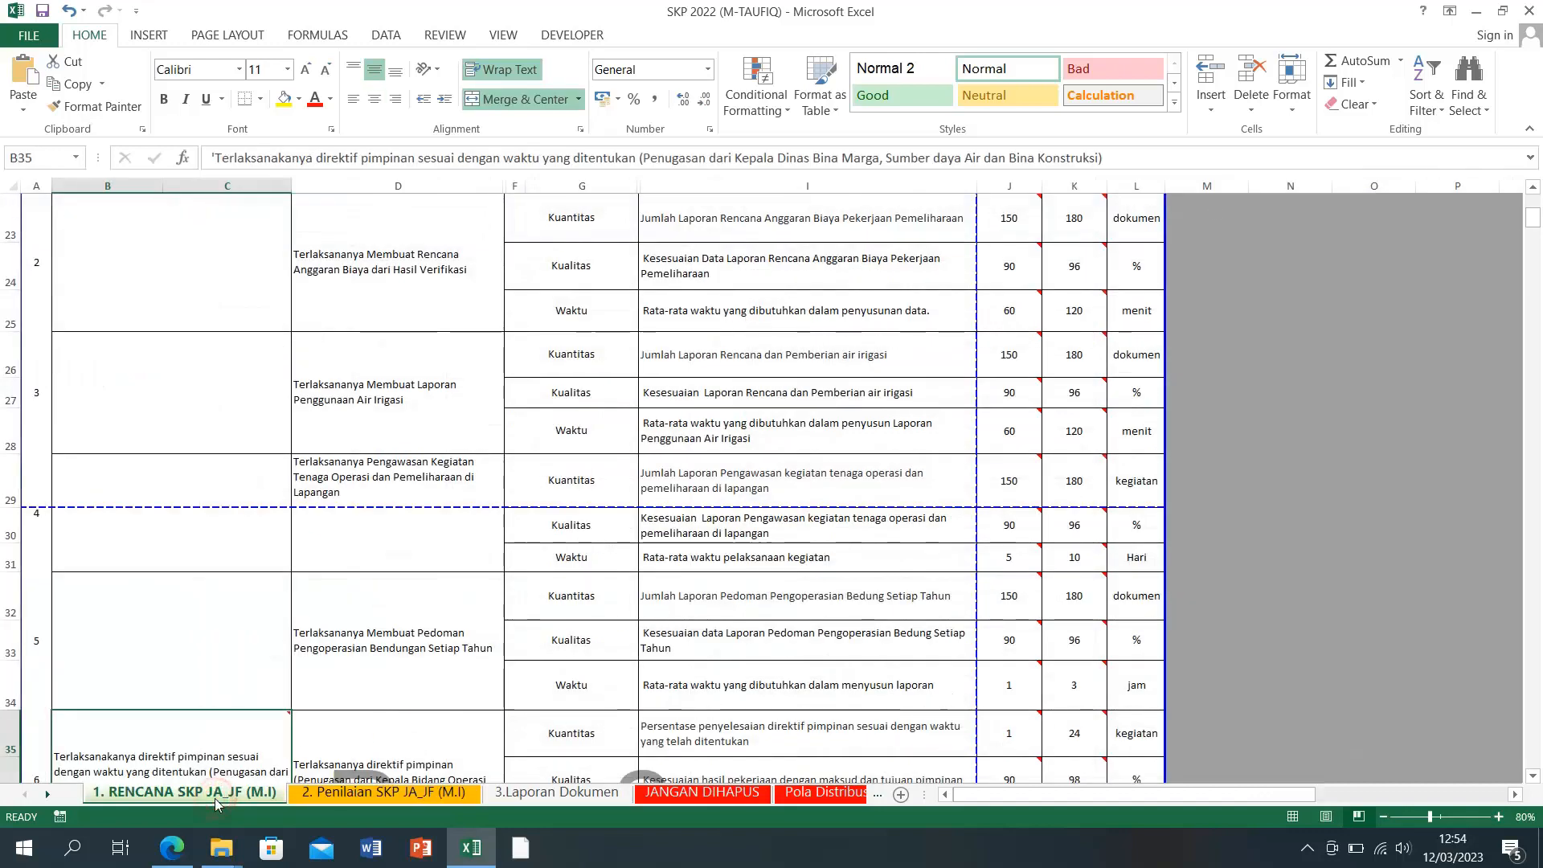
click(378, 797)
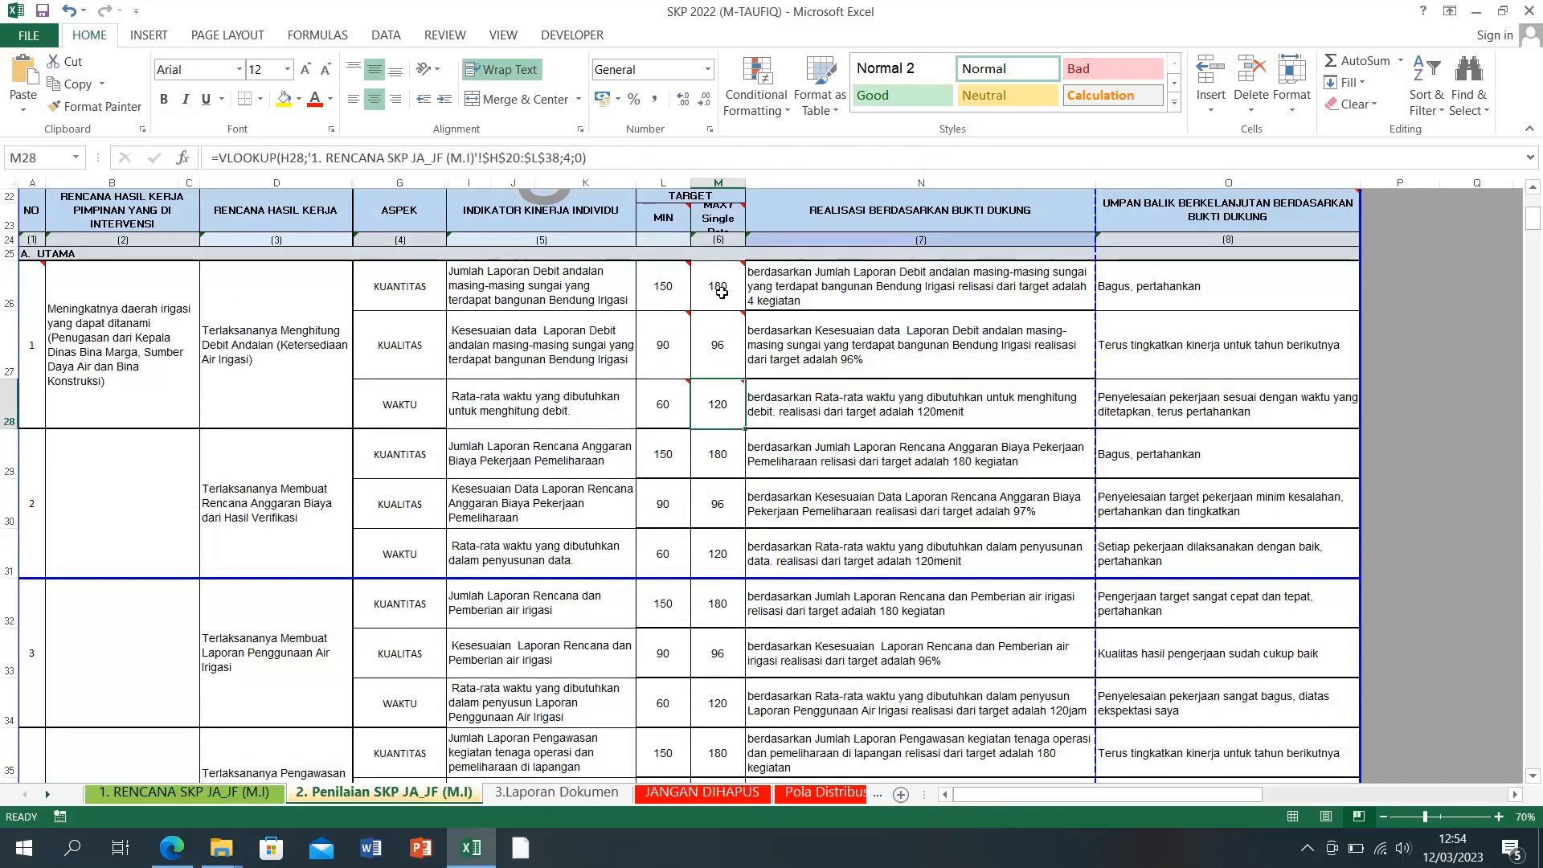
click(1190, 292)
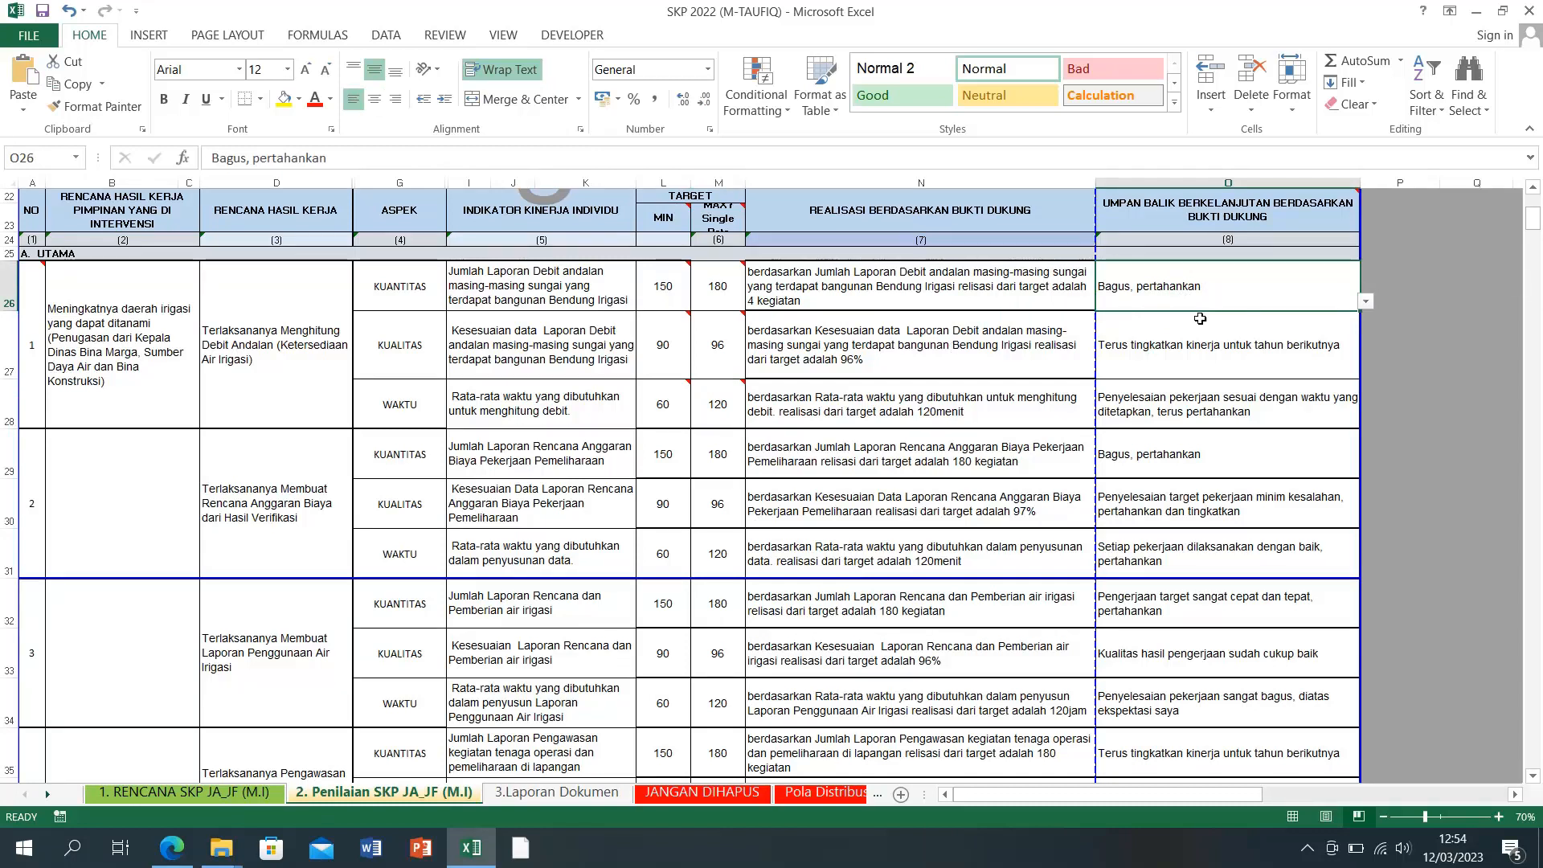
click(853, 299)
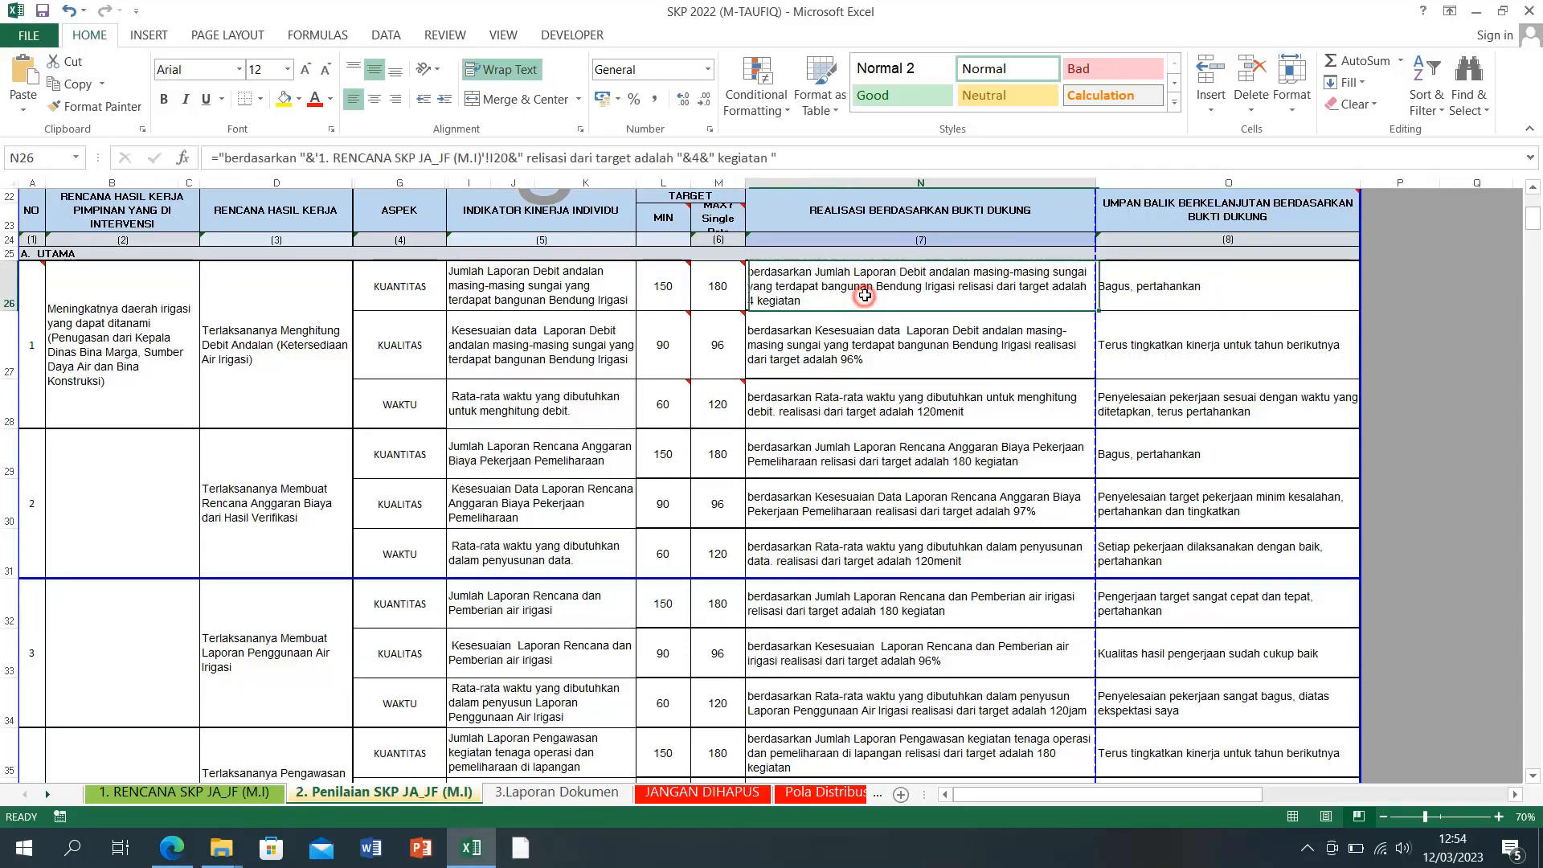
click(872, 357)
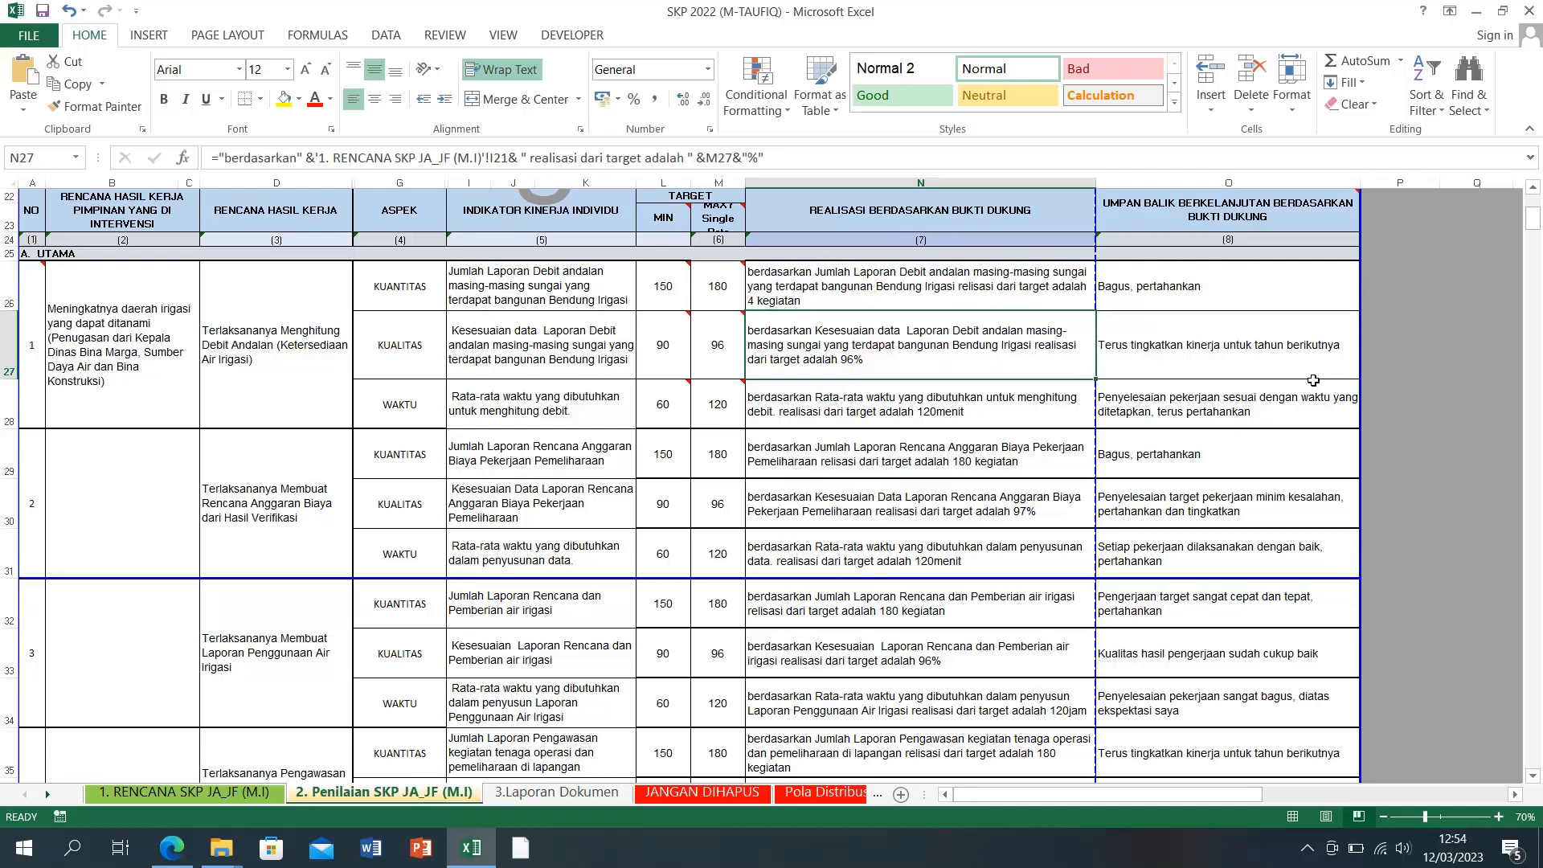
click(1245, 303)
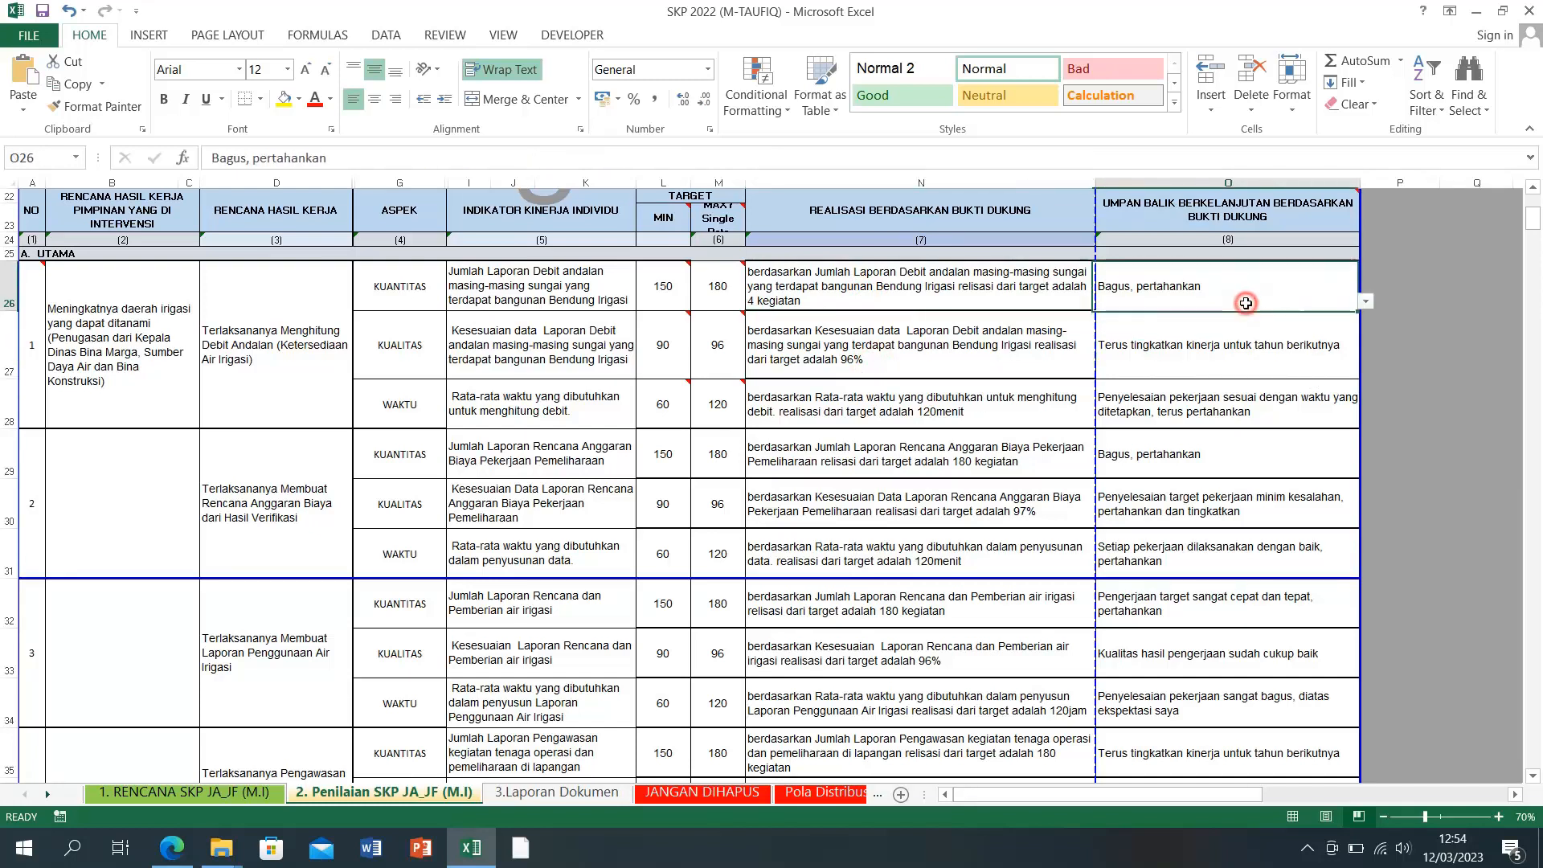
click(1237, 351)
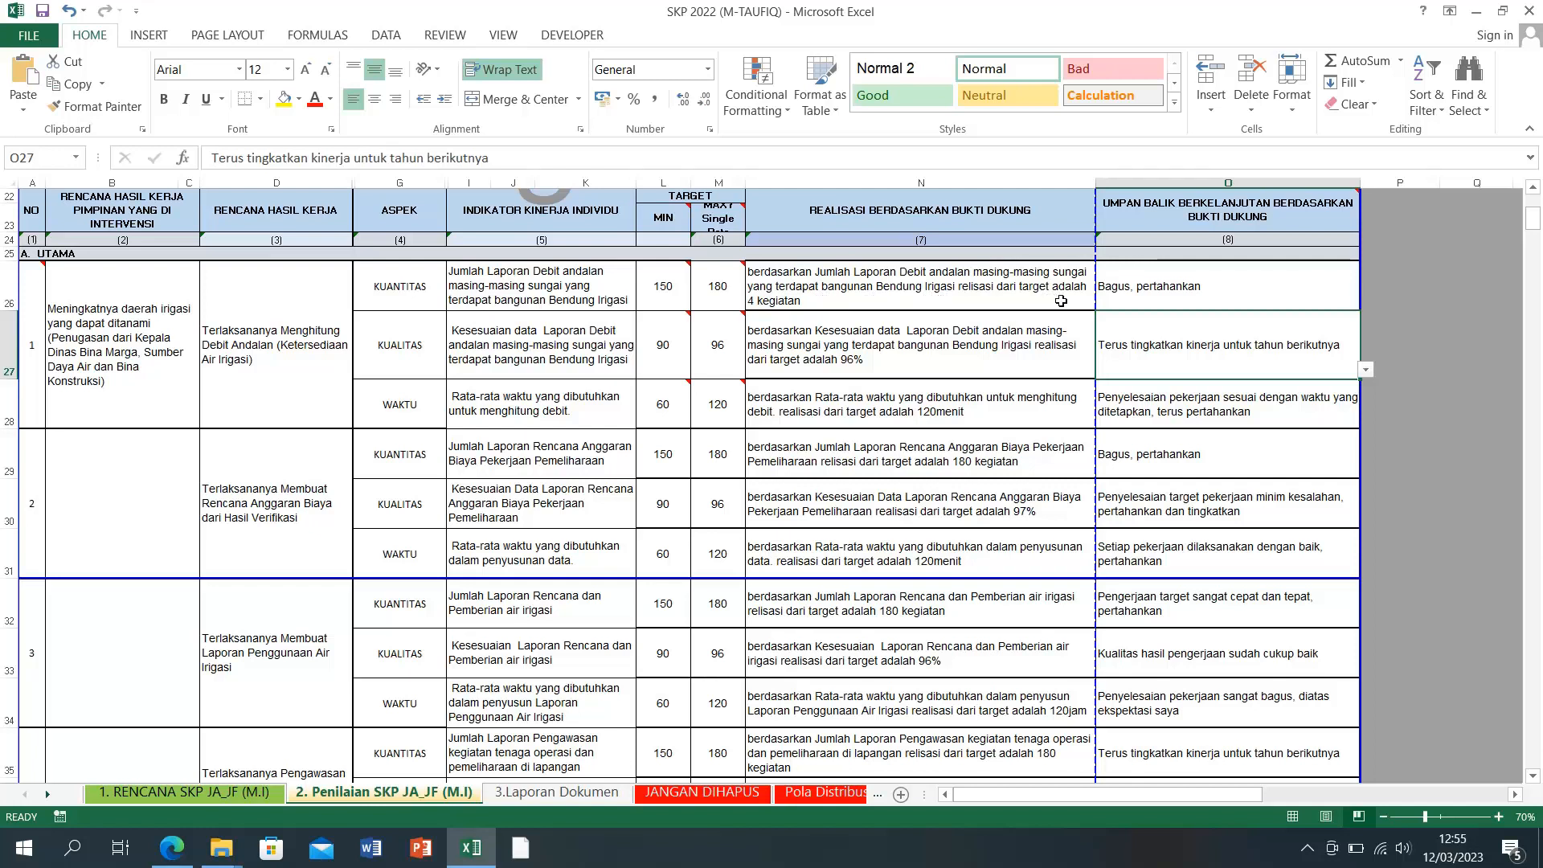
click(799, 303)
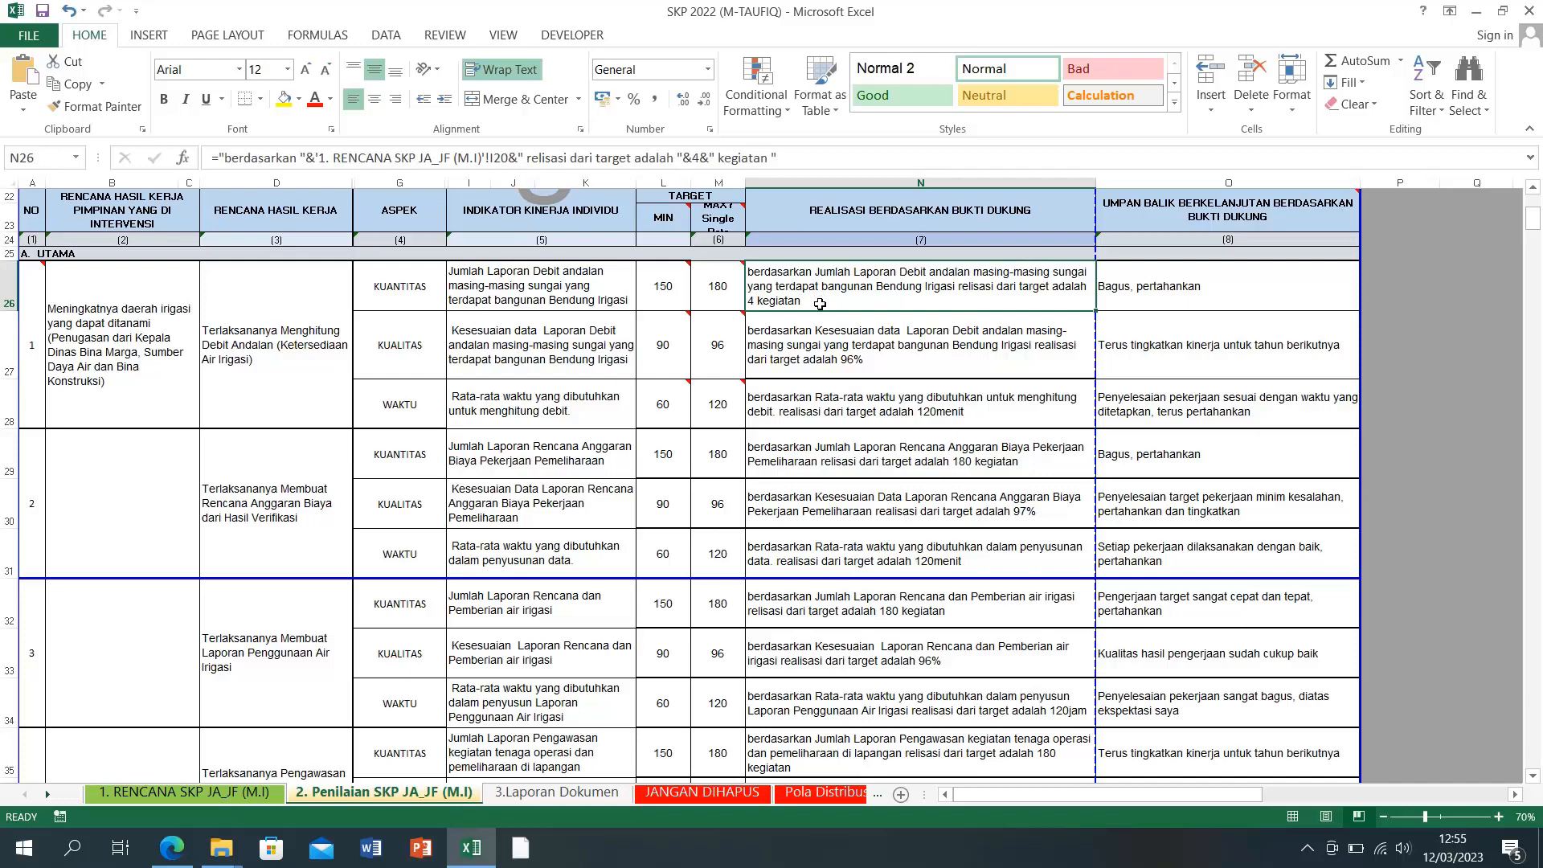
click(241, 793)
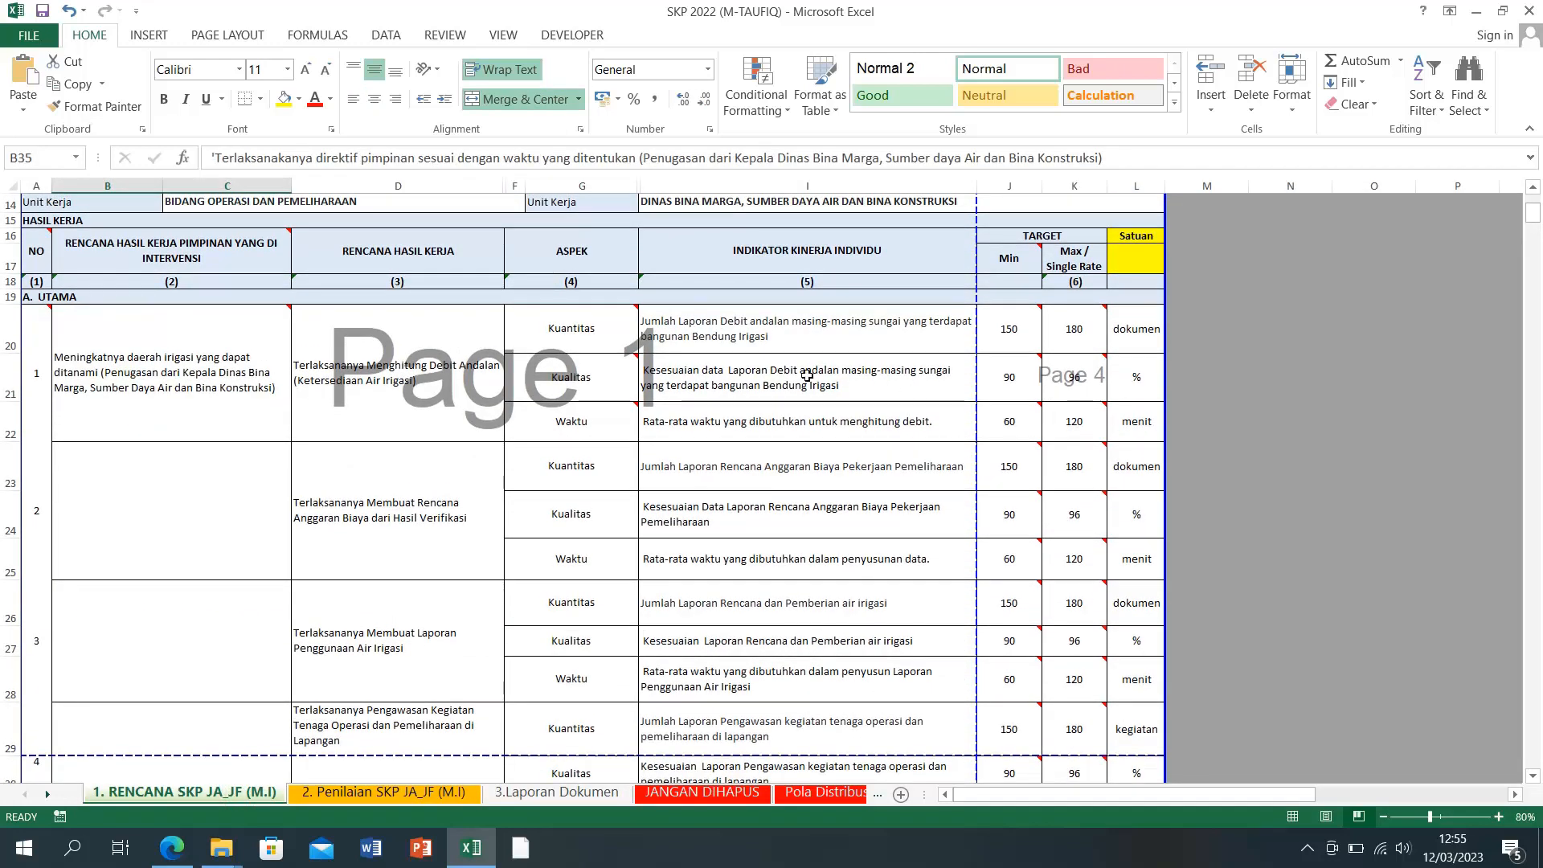
click(903, 433)
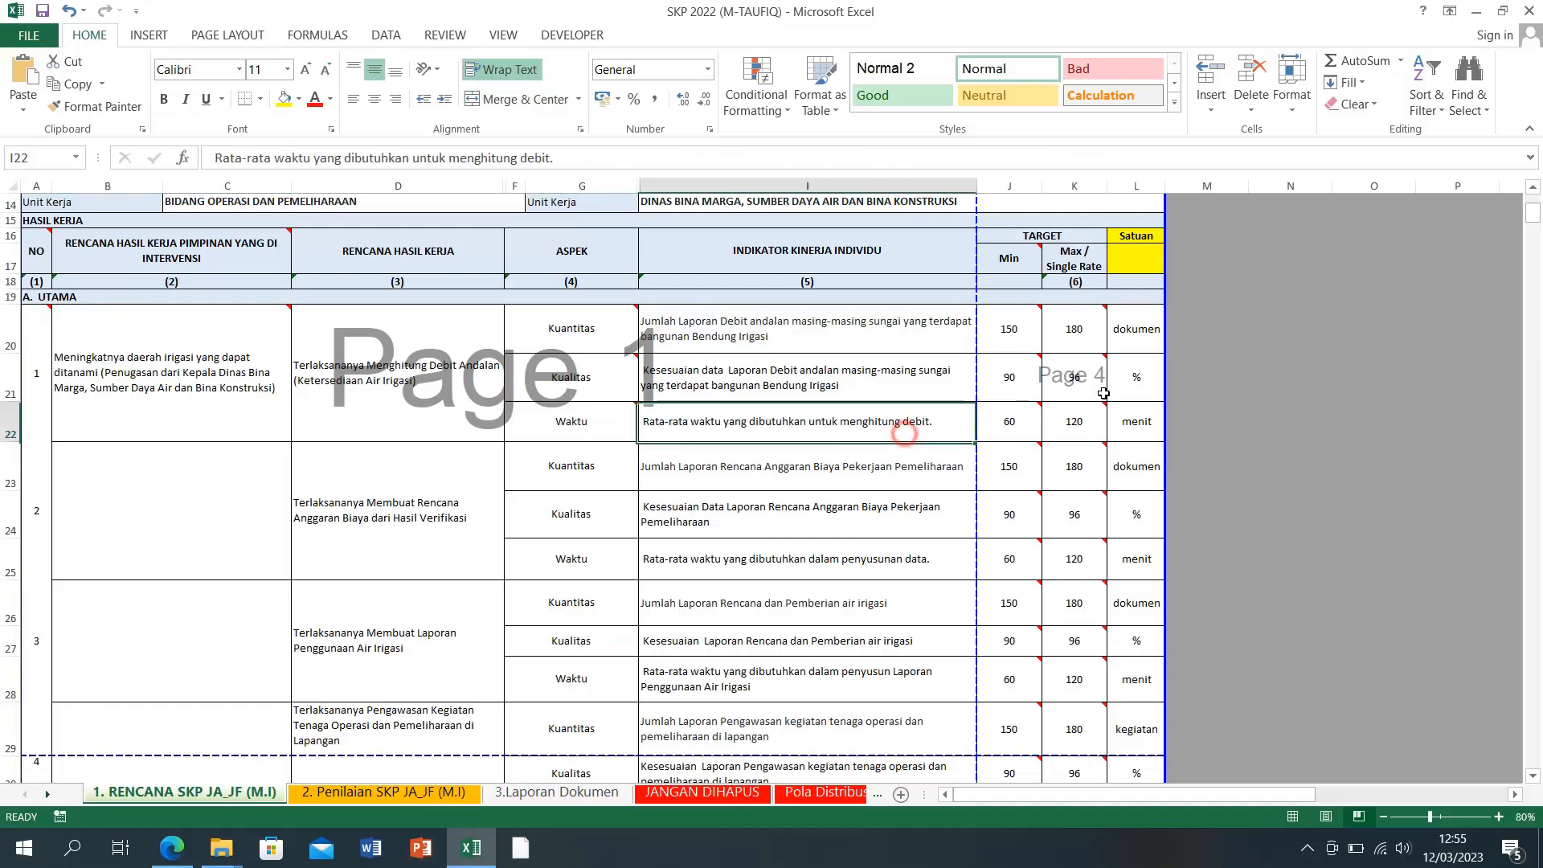
click(1140, 343)
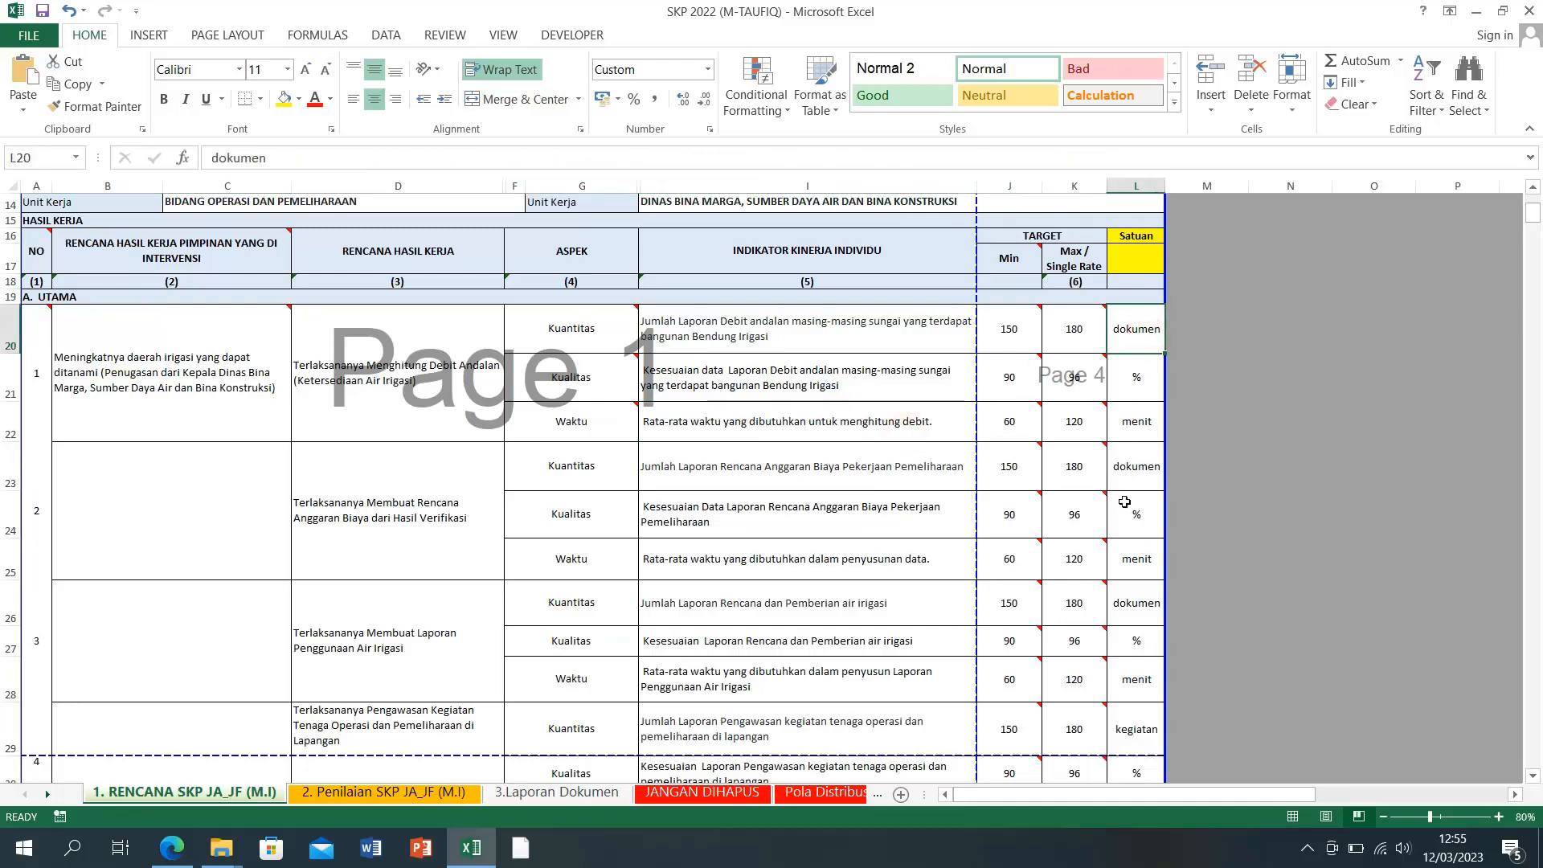
click(434, 794)
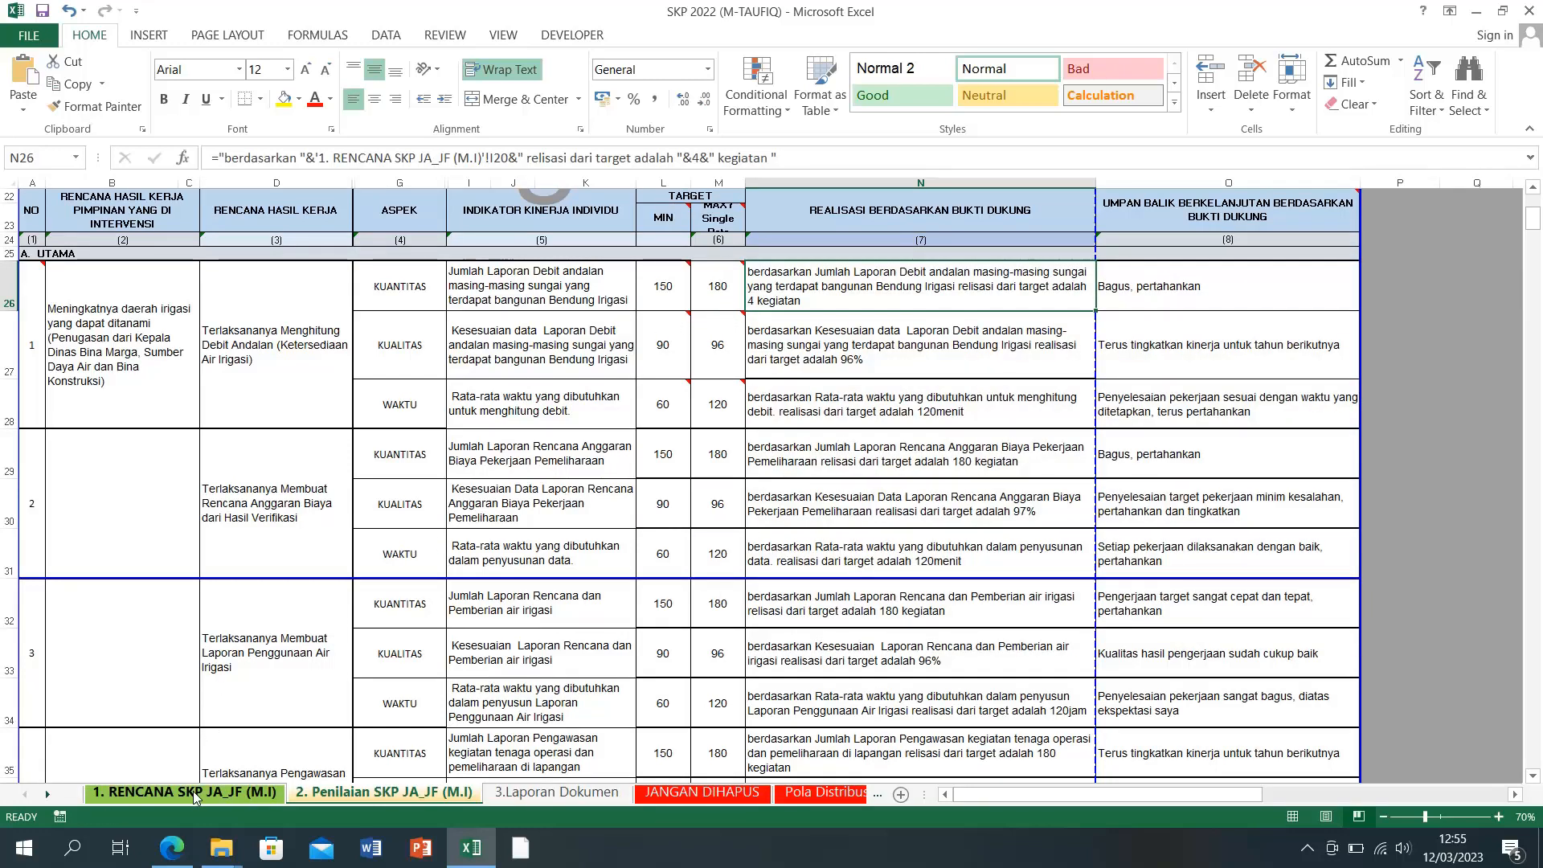
click(192, 795)
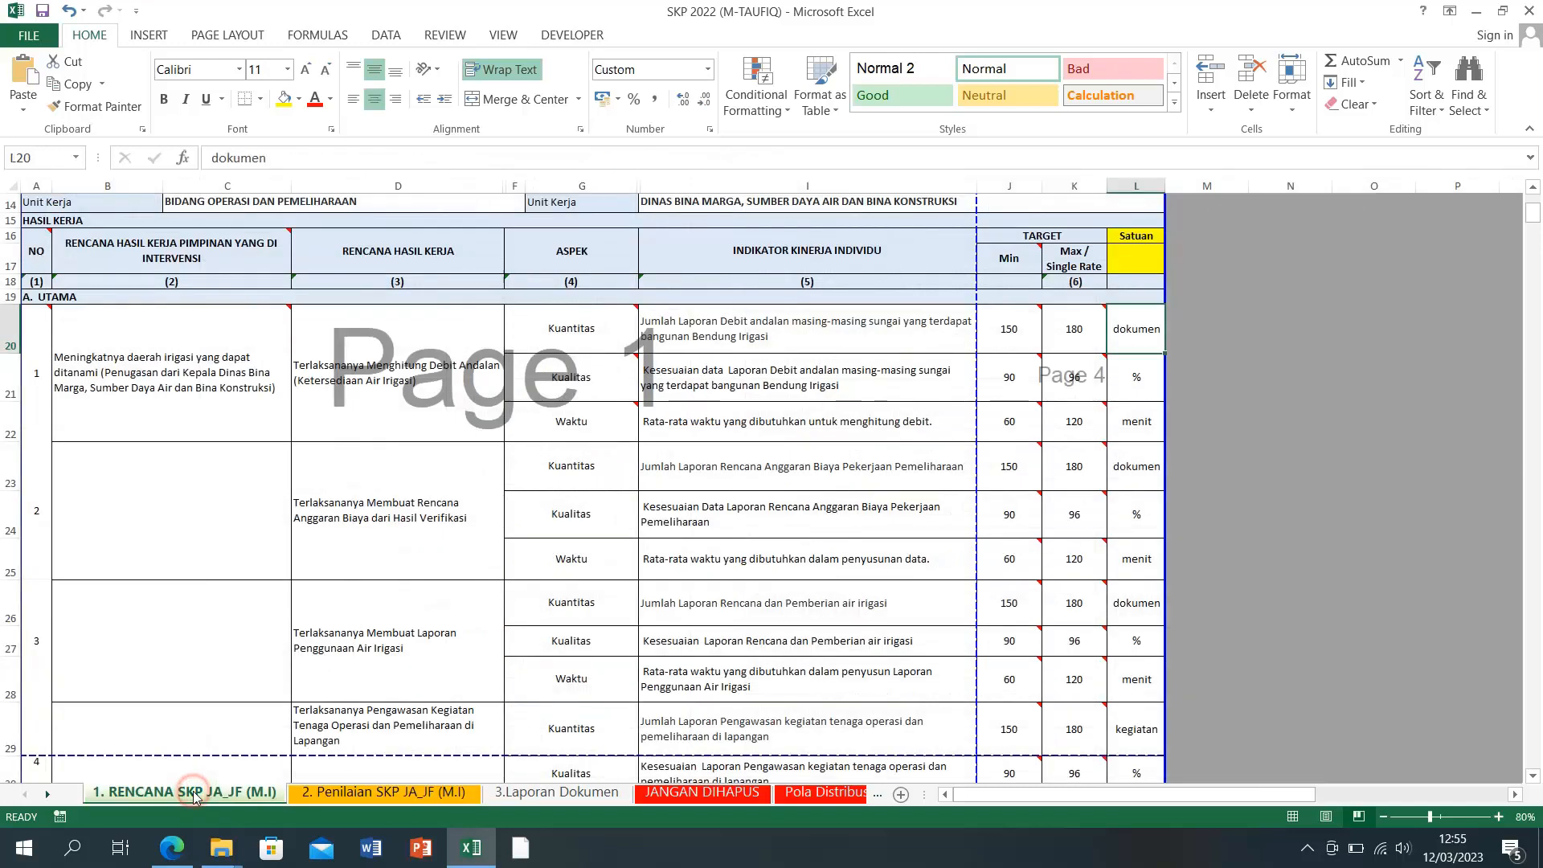
click(320, 800)
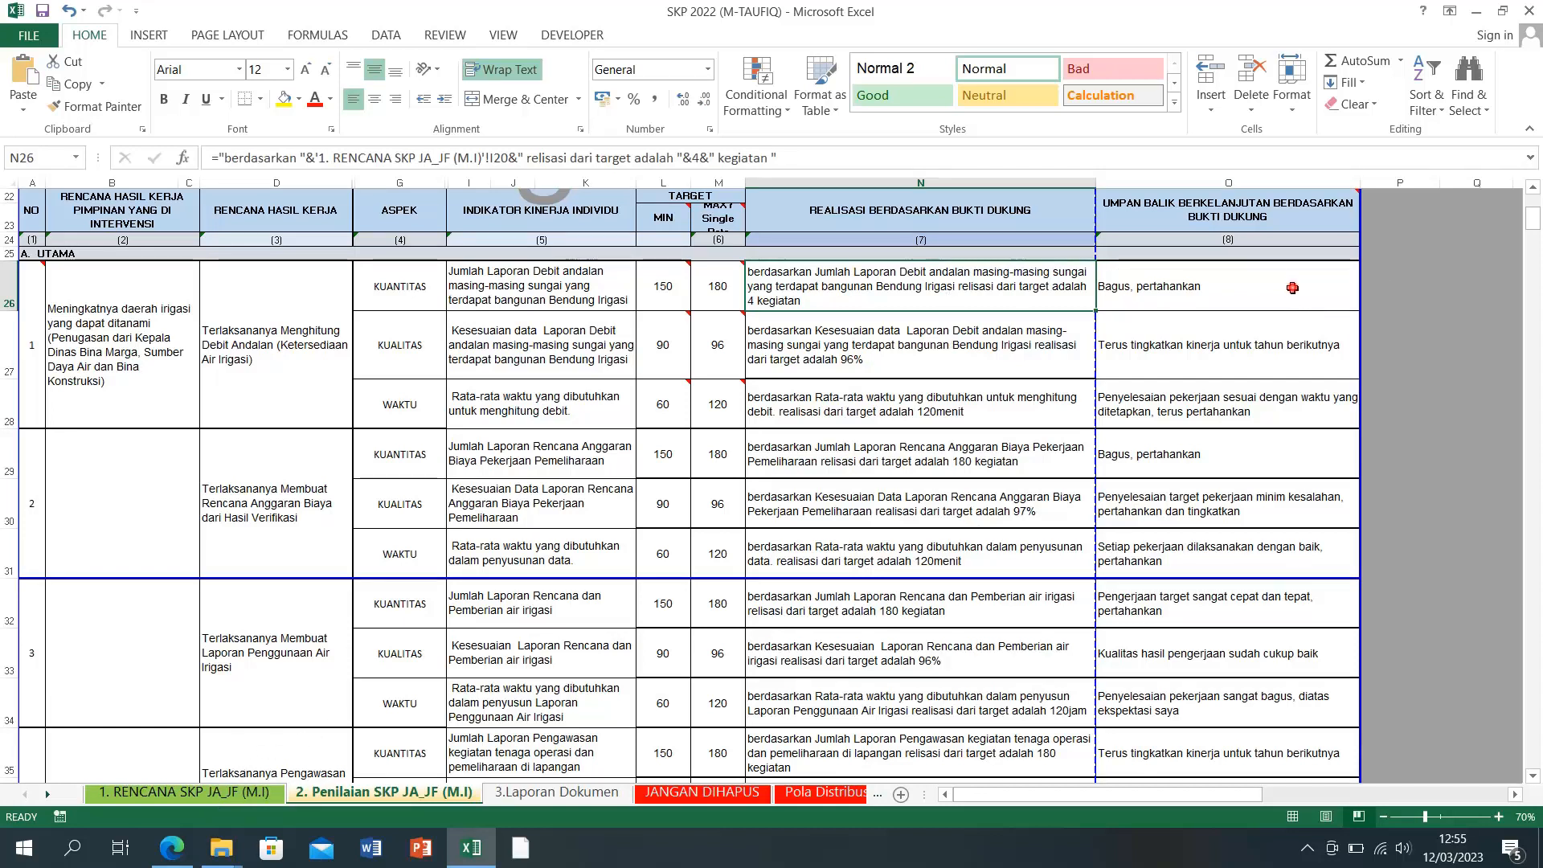
click(1292, 287)
click(1365, 301)
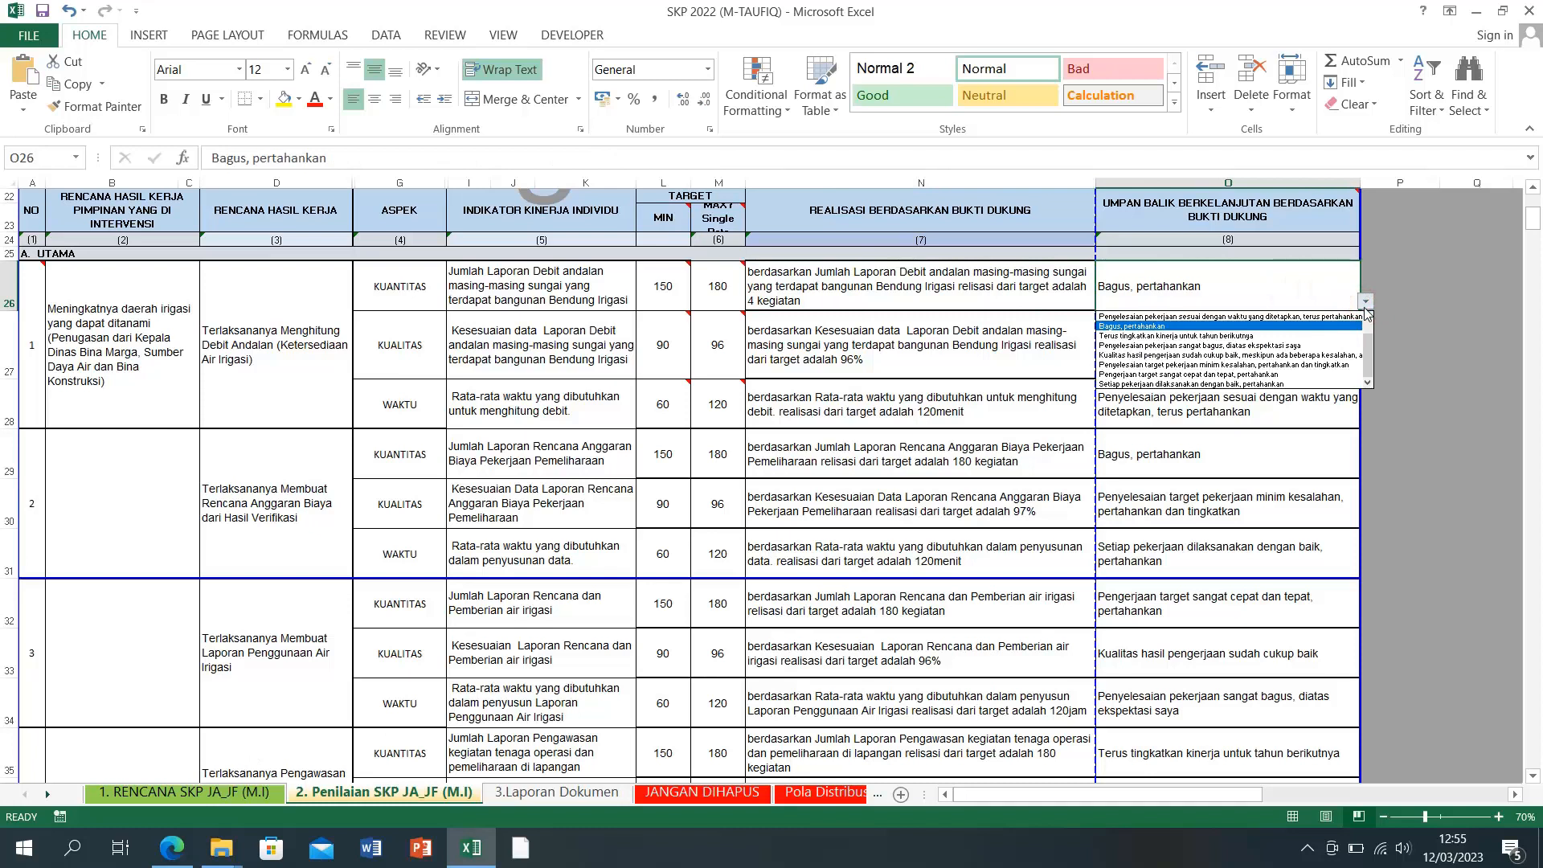
click(1417, 367)
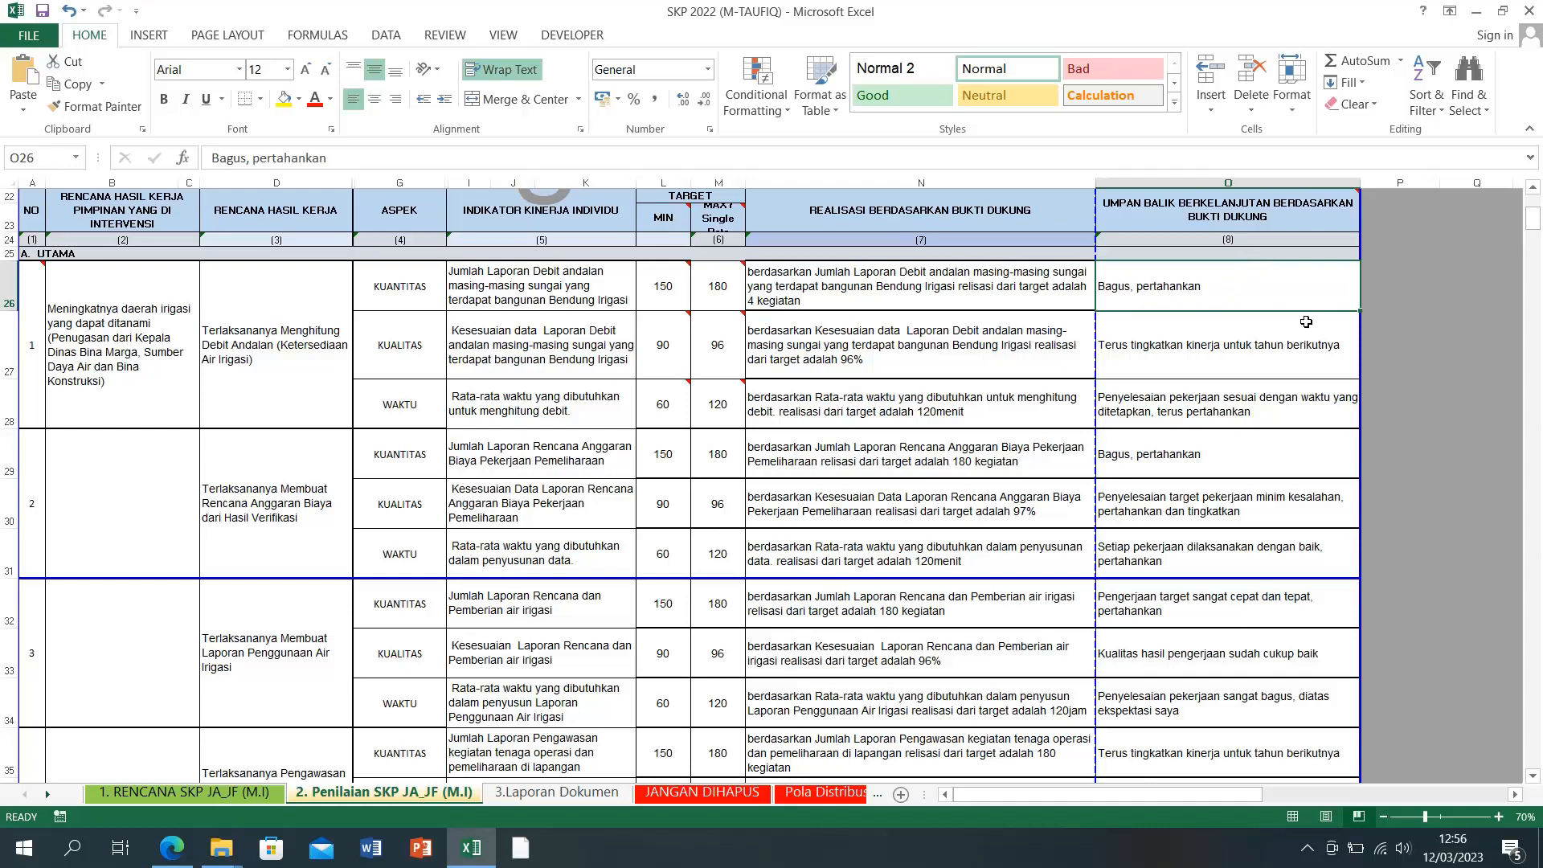
click(1150, 363)
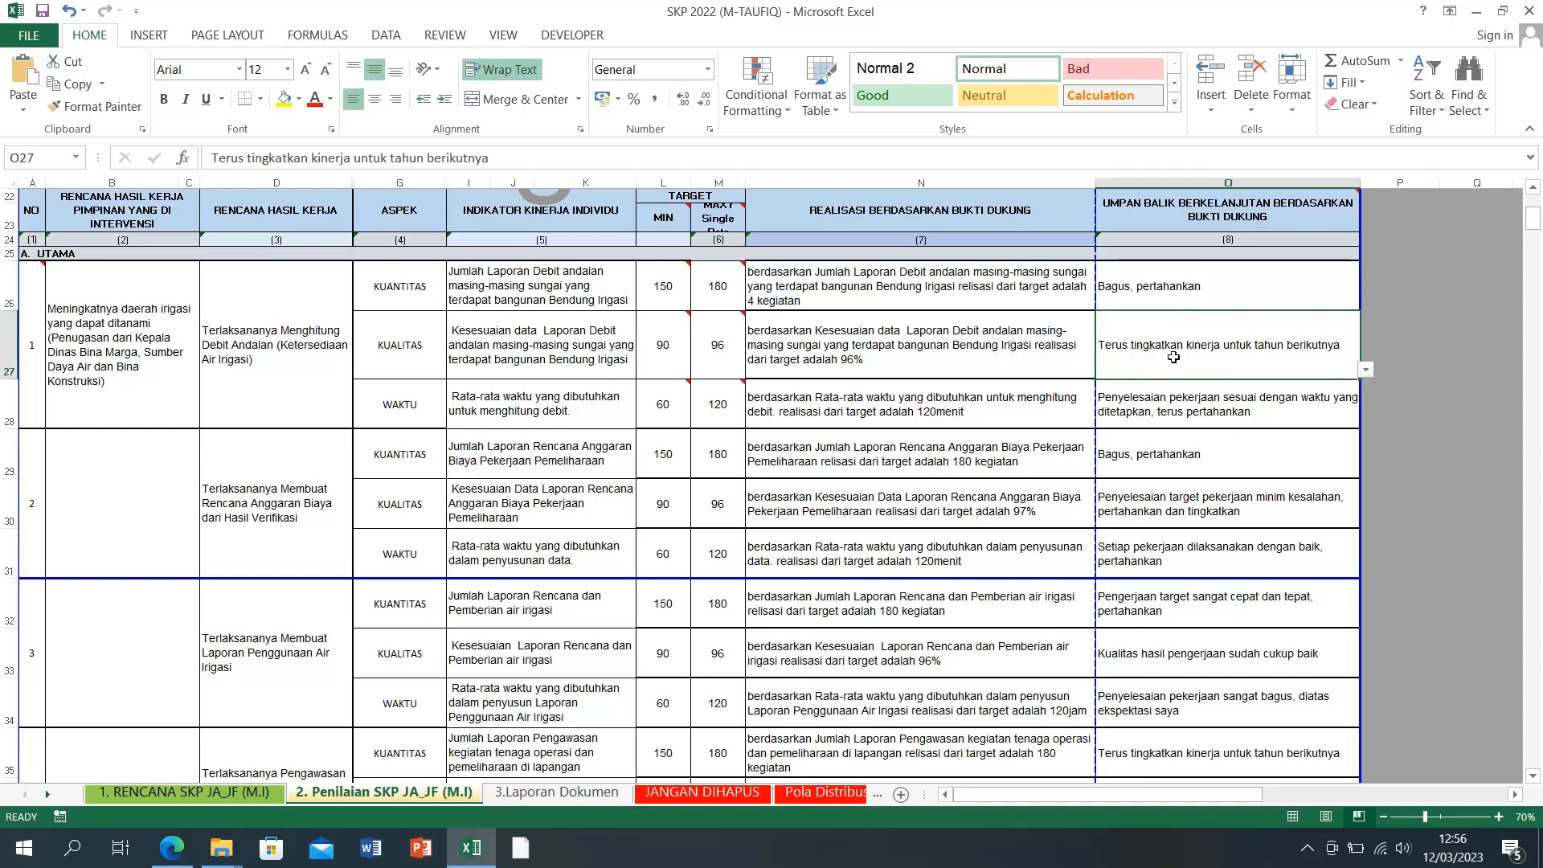
click(1179, 407)
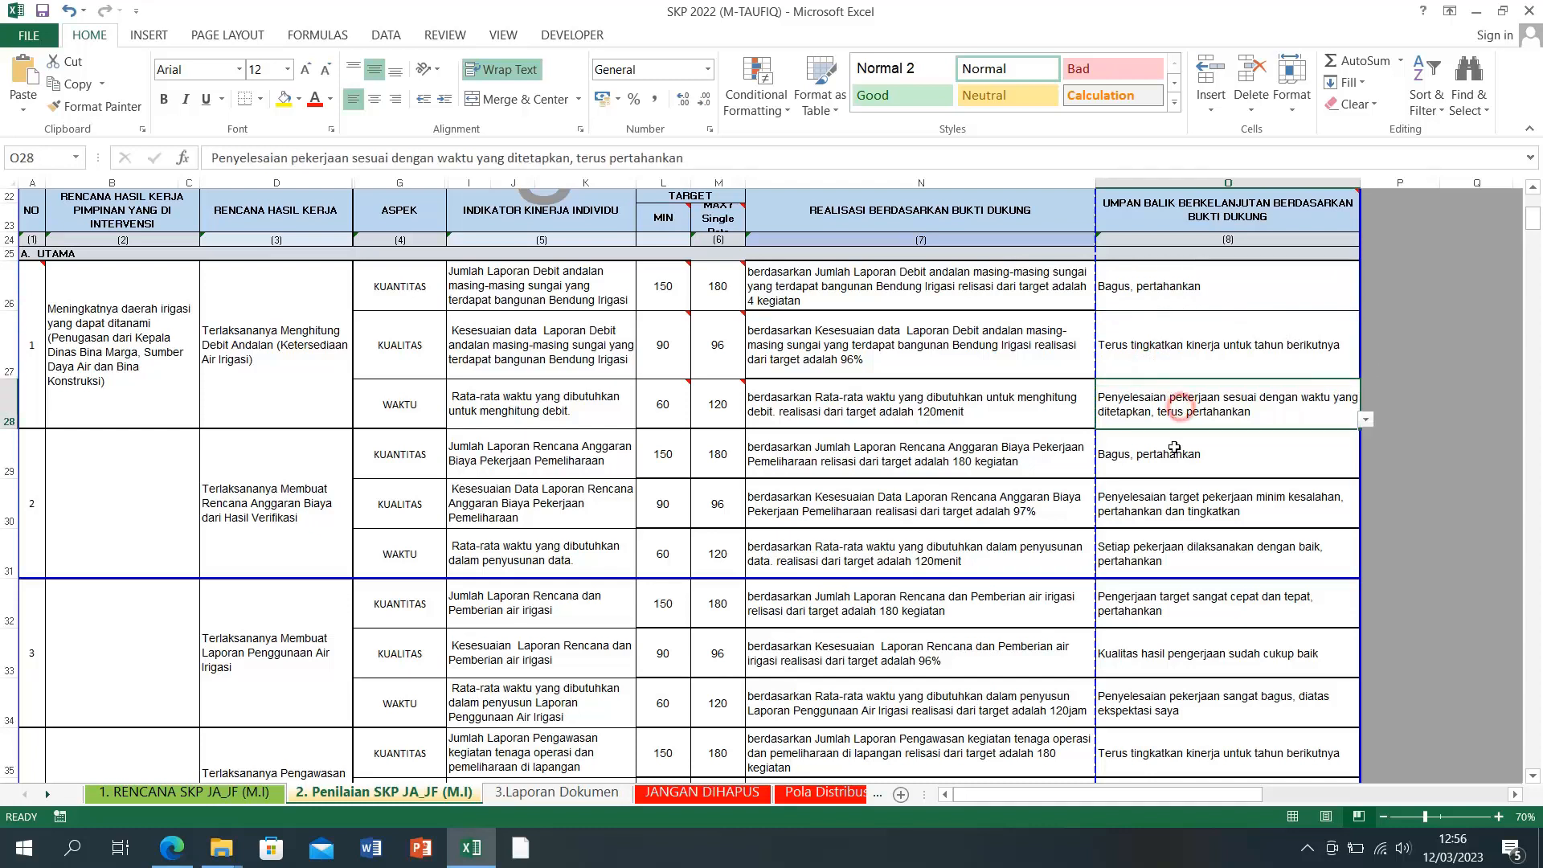
click(1173, 456)
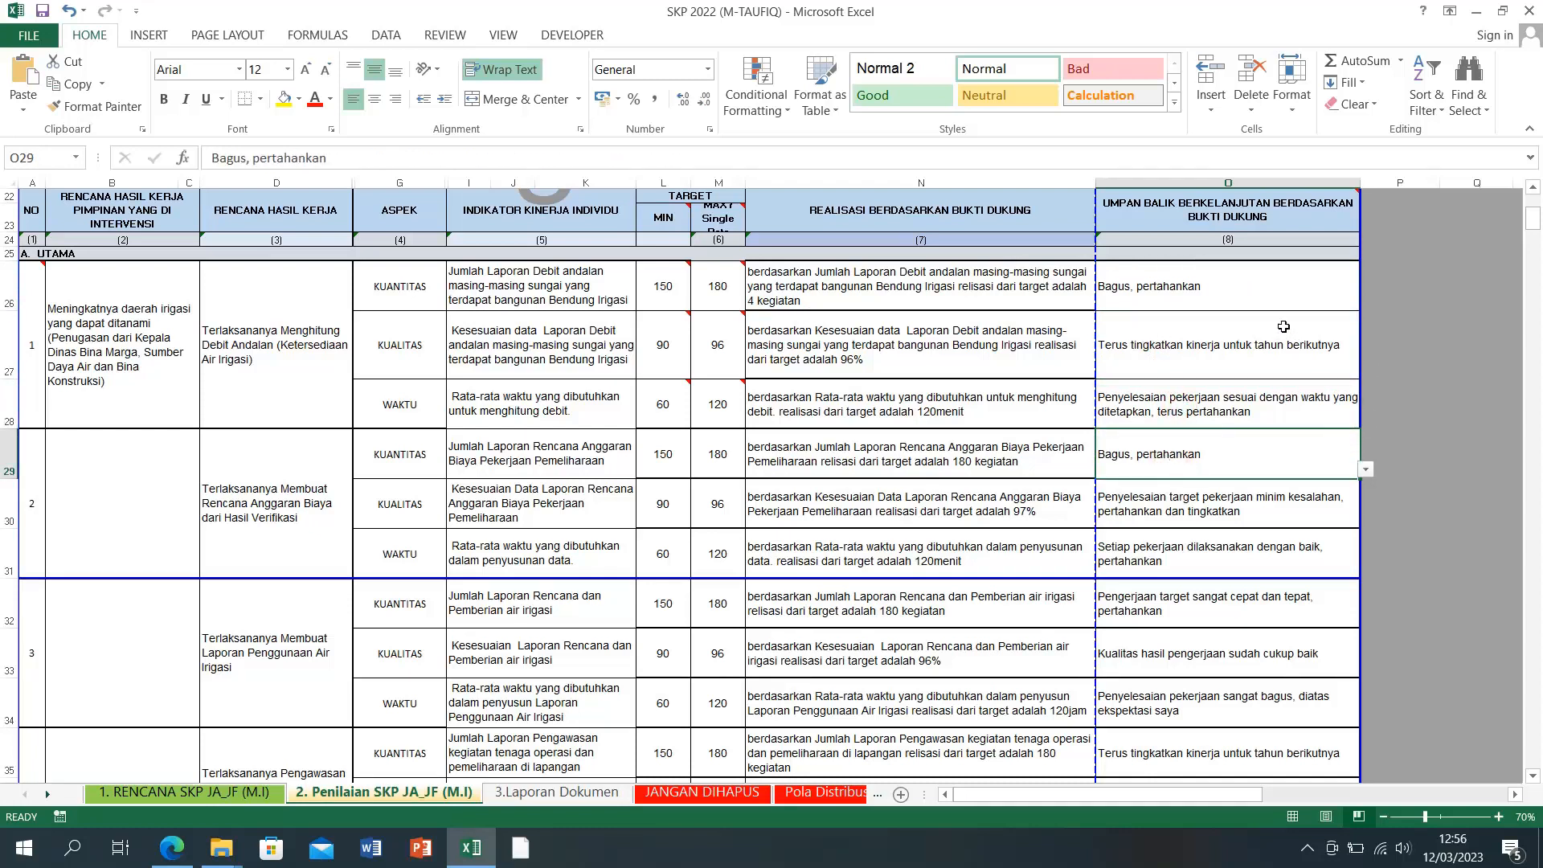
click(1329, 300)
click(1365, 302)
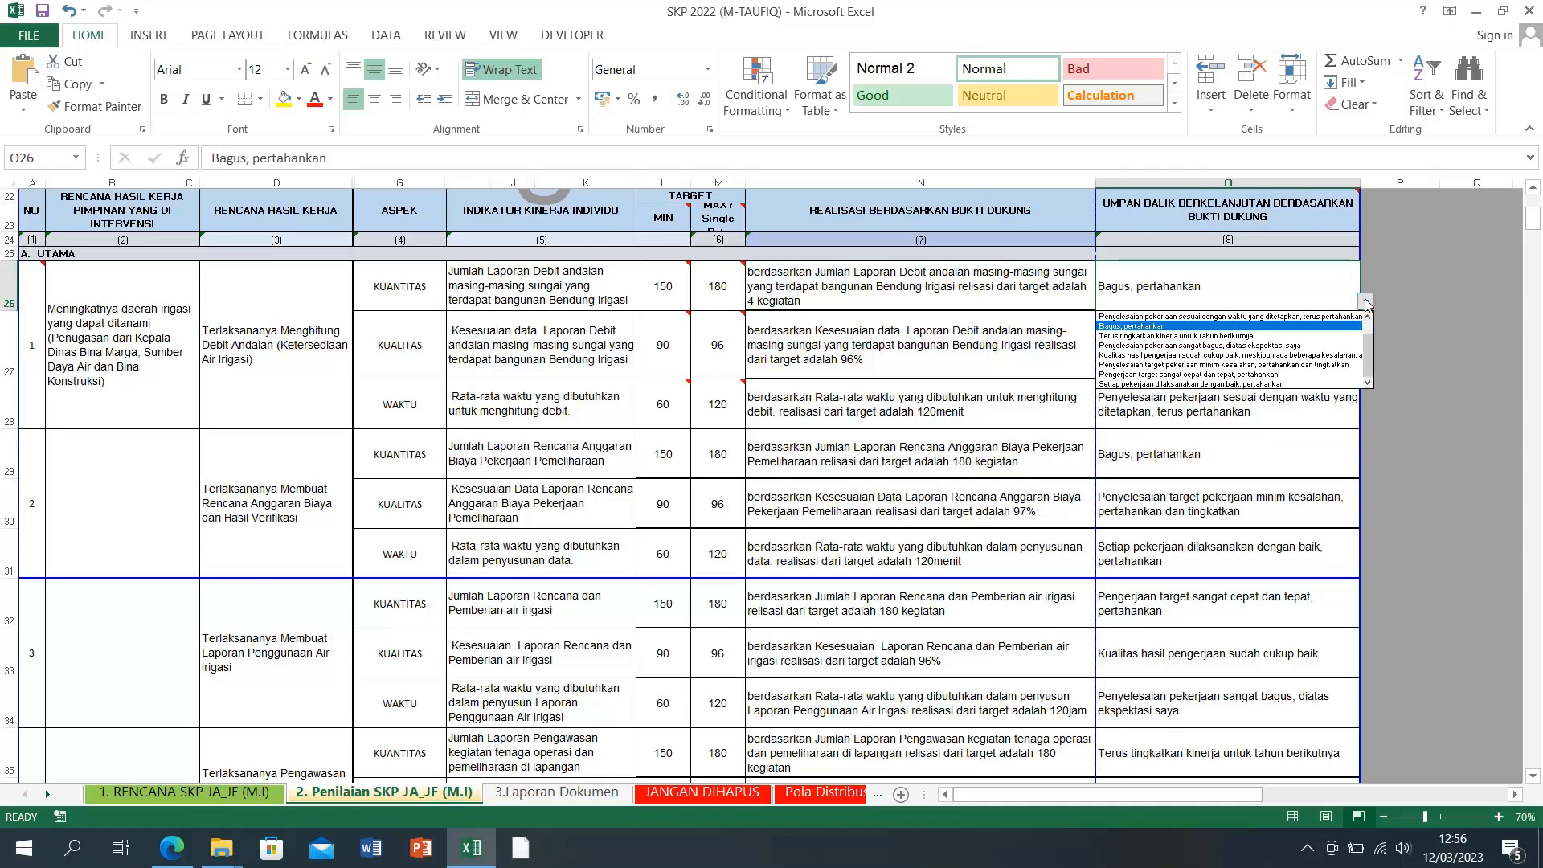
click(1293, 337)
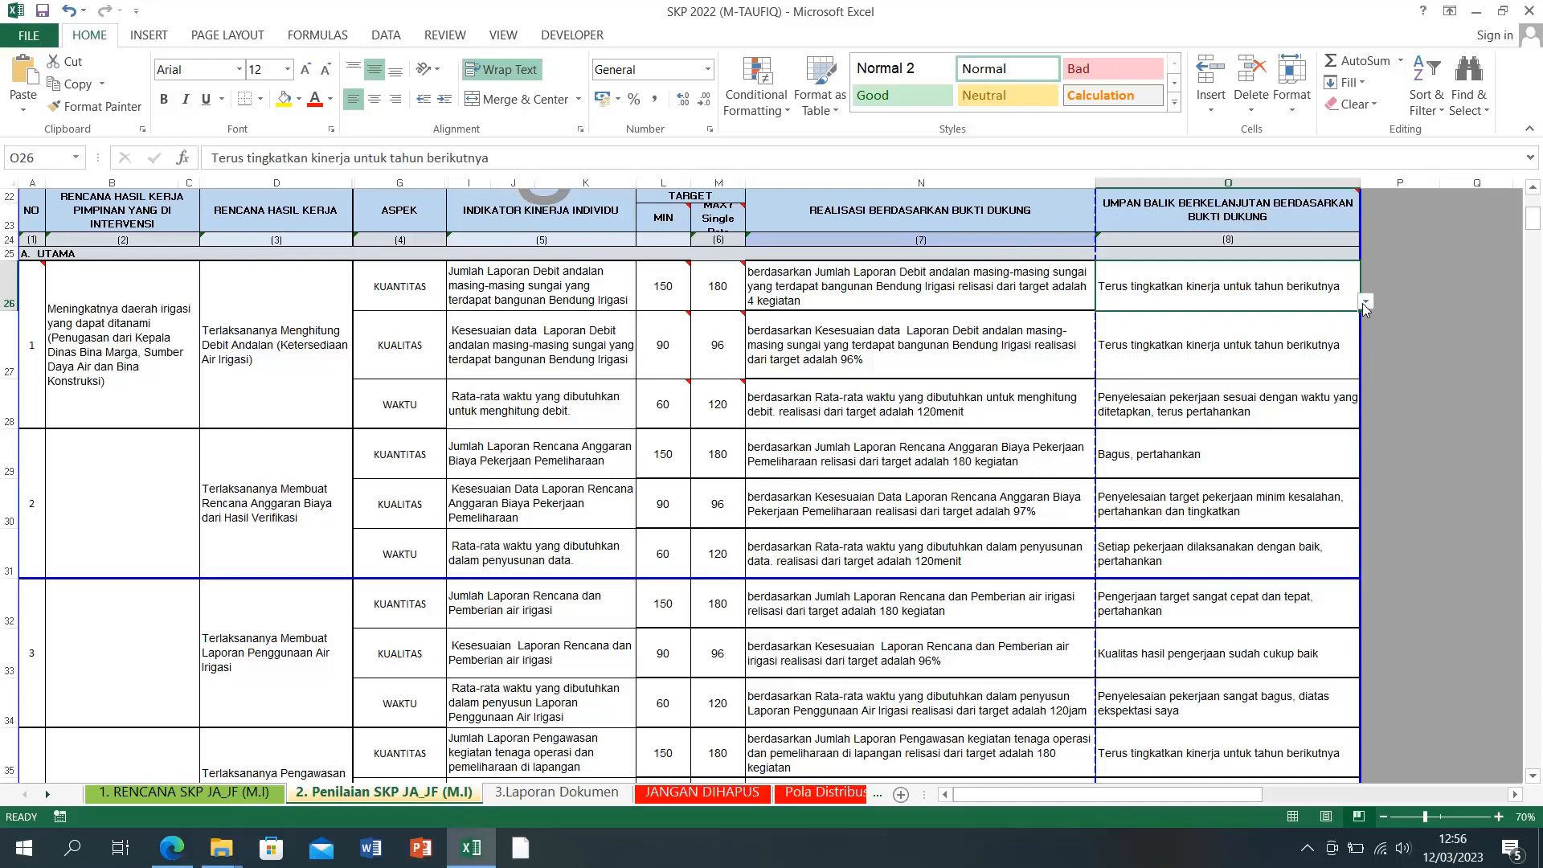
click(1307, 359)
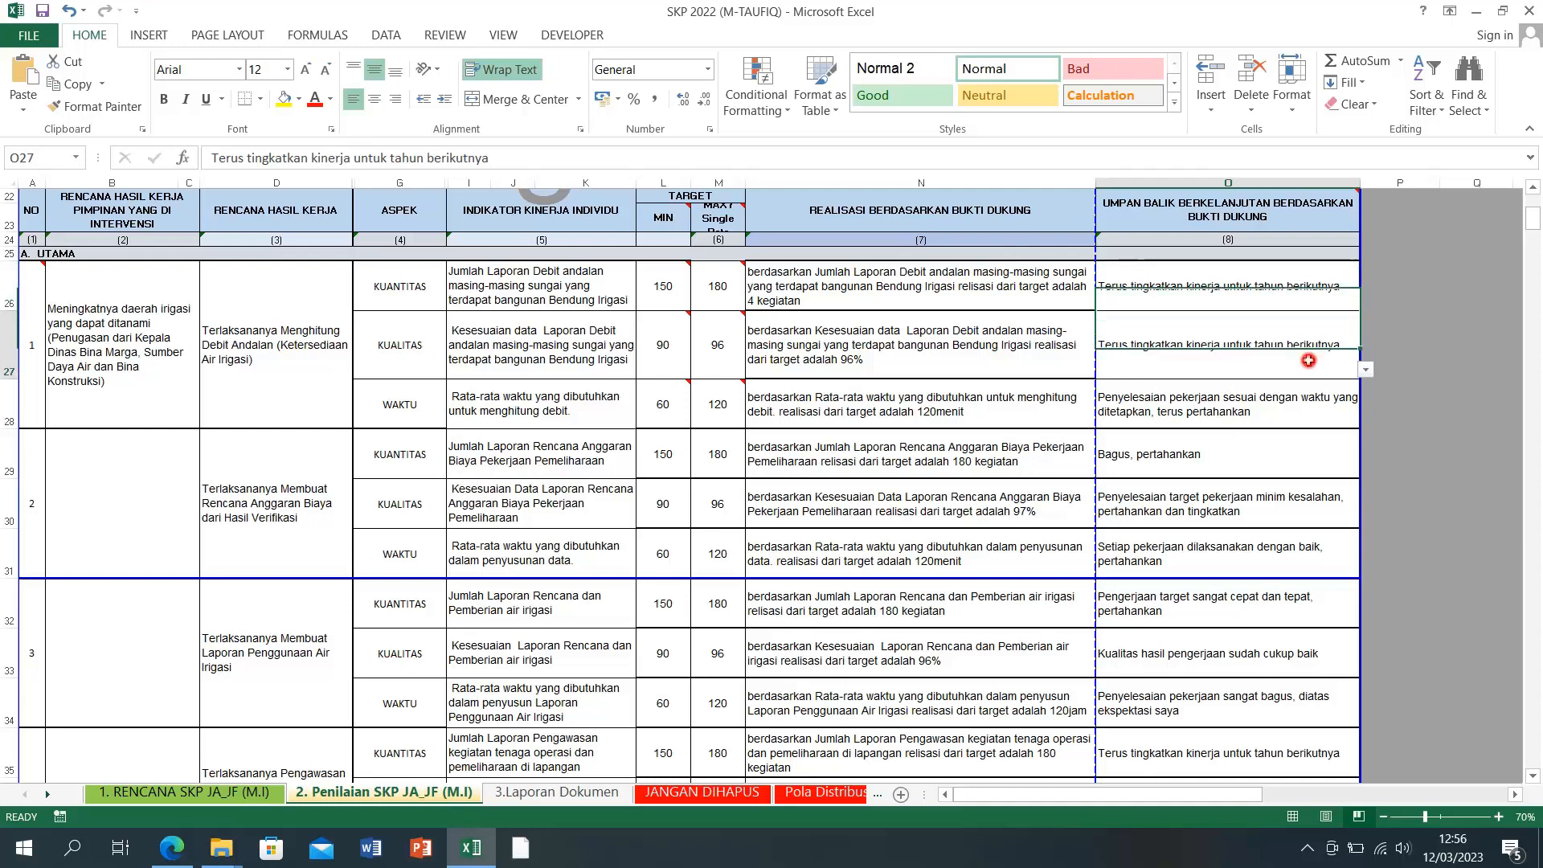
click(1243, 409)
click(1219, 463)
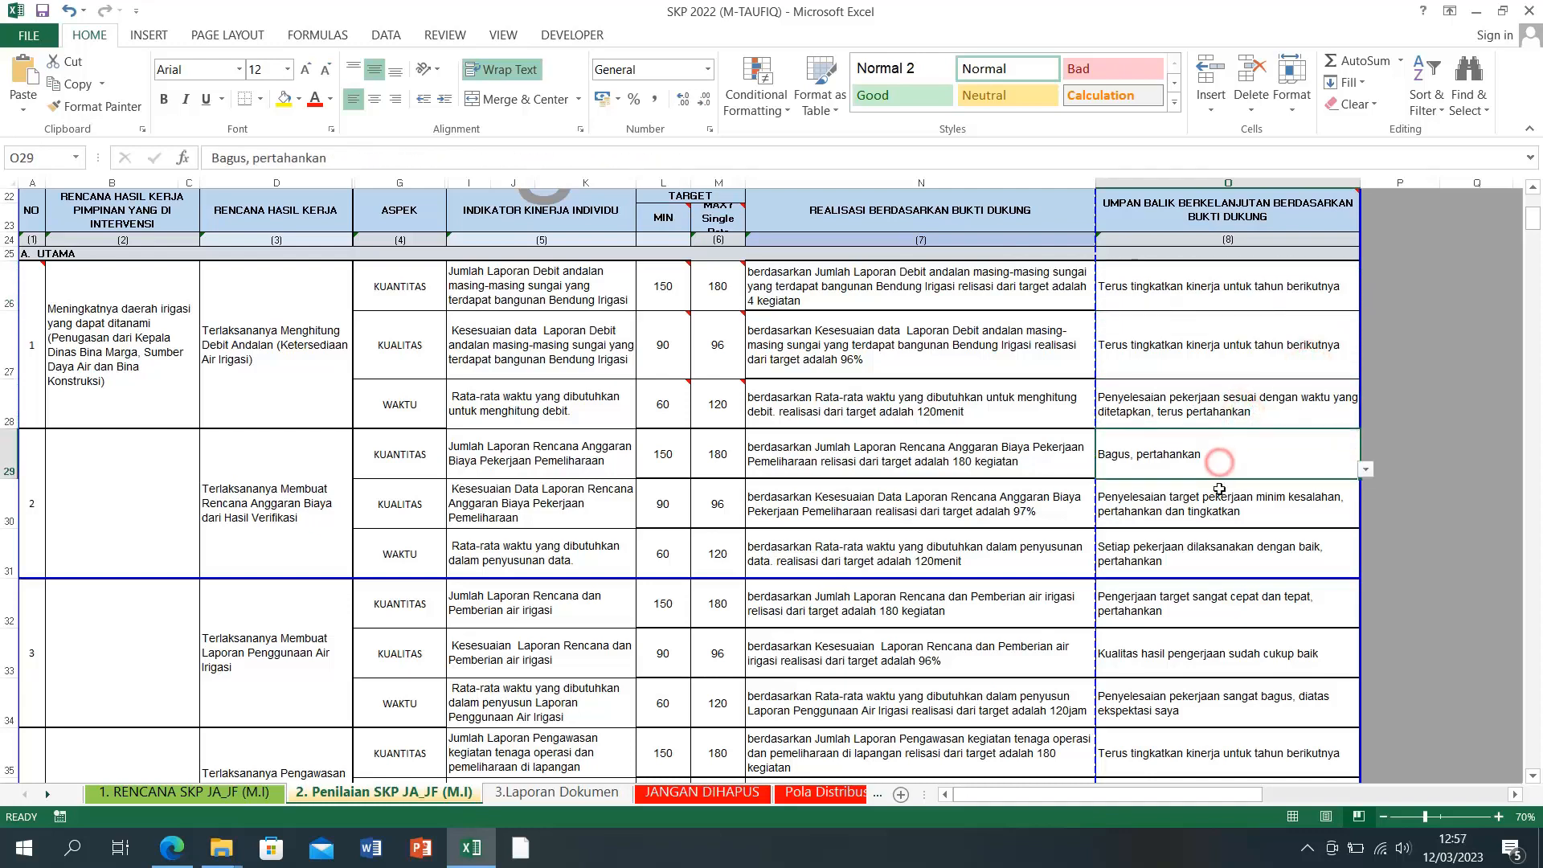
scroll(1219, 489, down, 3)
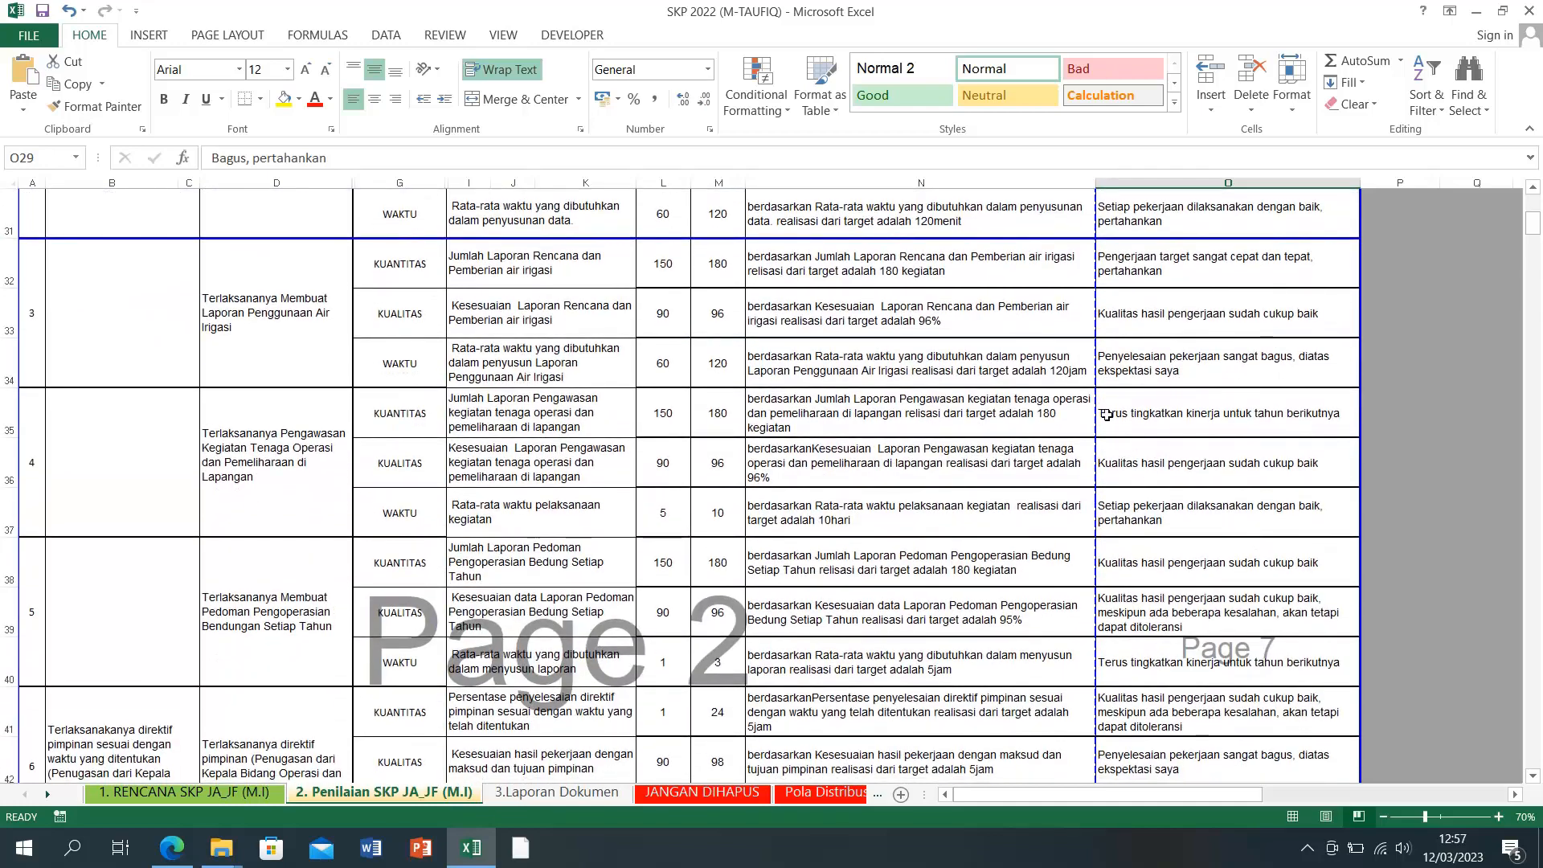
click(1212, 416)
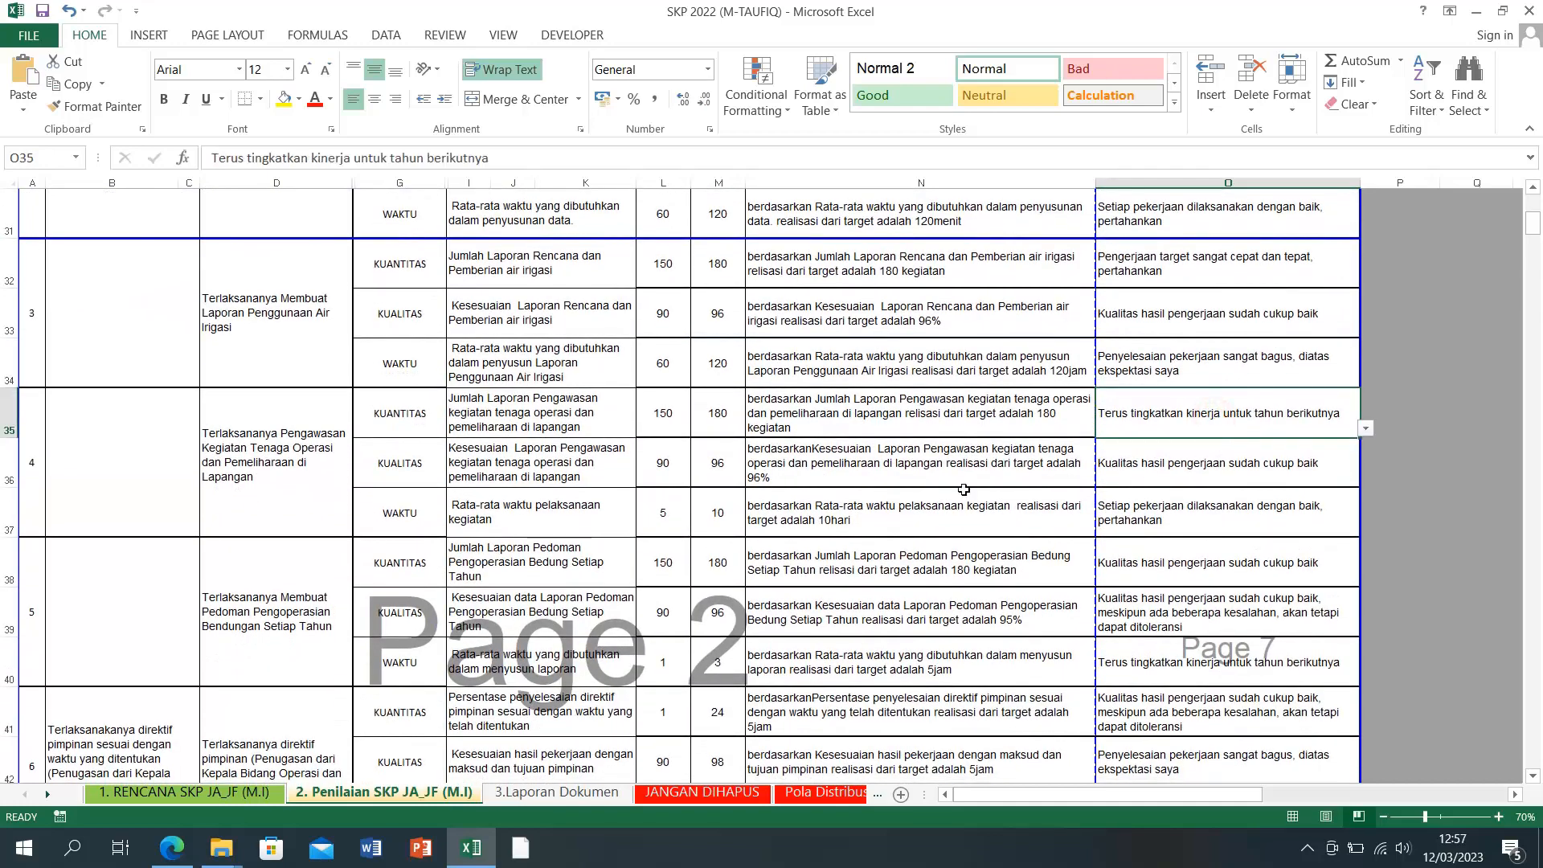
click(813, 427)
click(1026, 472)
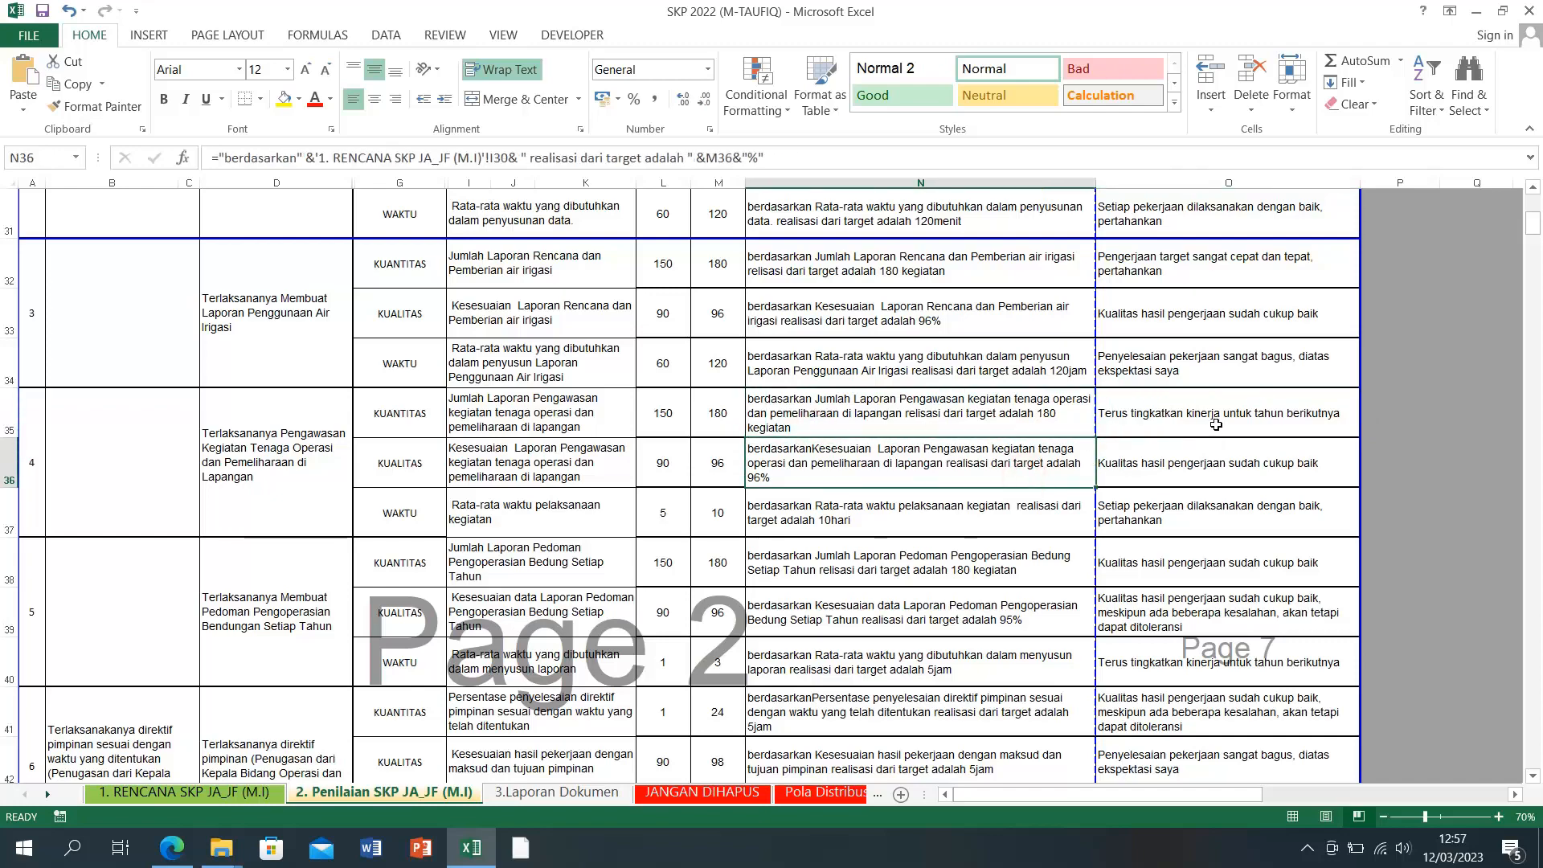
click(1216, 424)
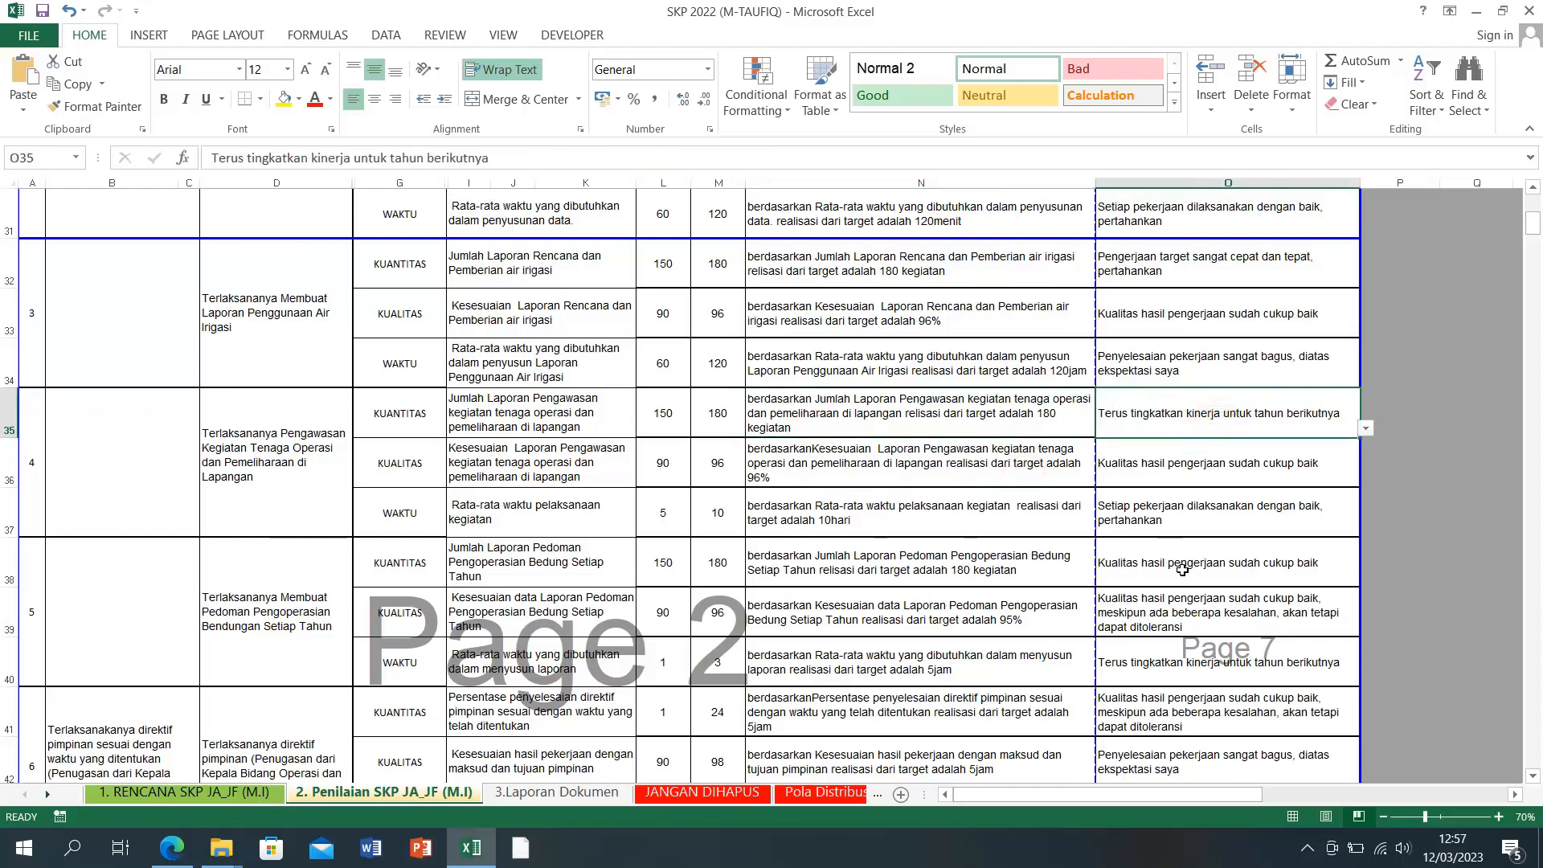
scroll(1181, 569, down, 2)
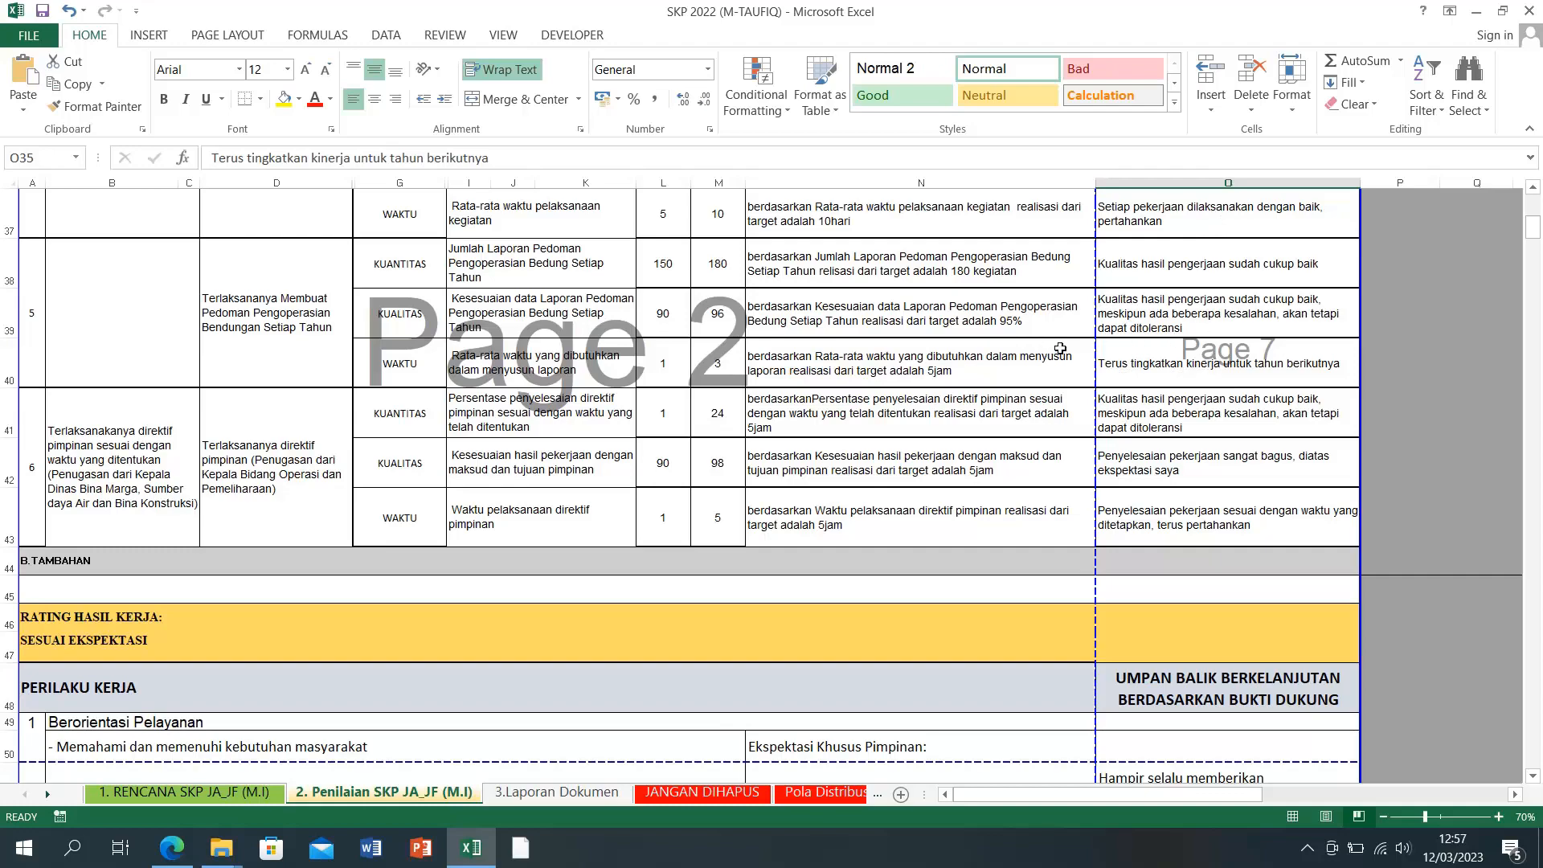
scroll(1208, 392, up, 12)
scroll(1207, 391, down, 8)
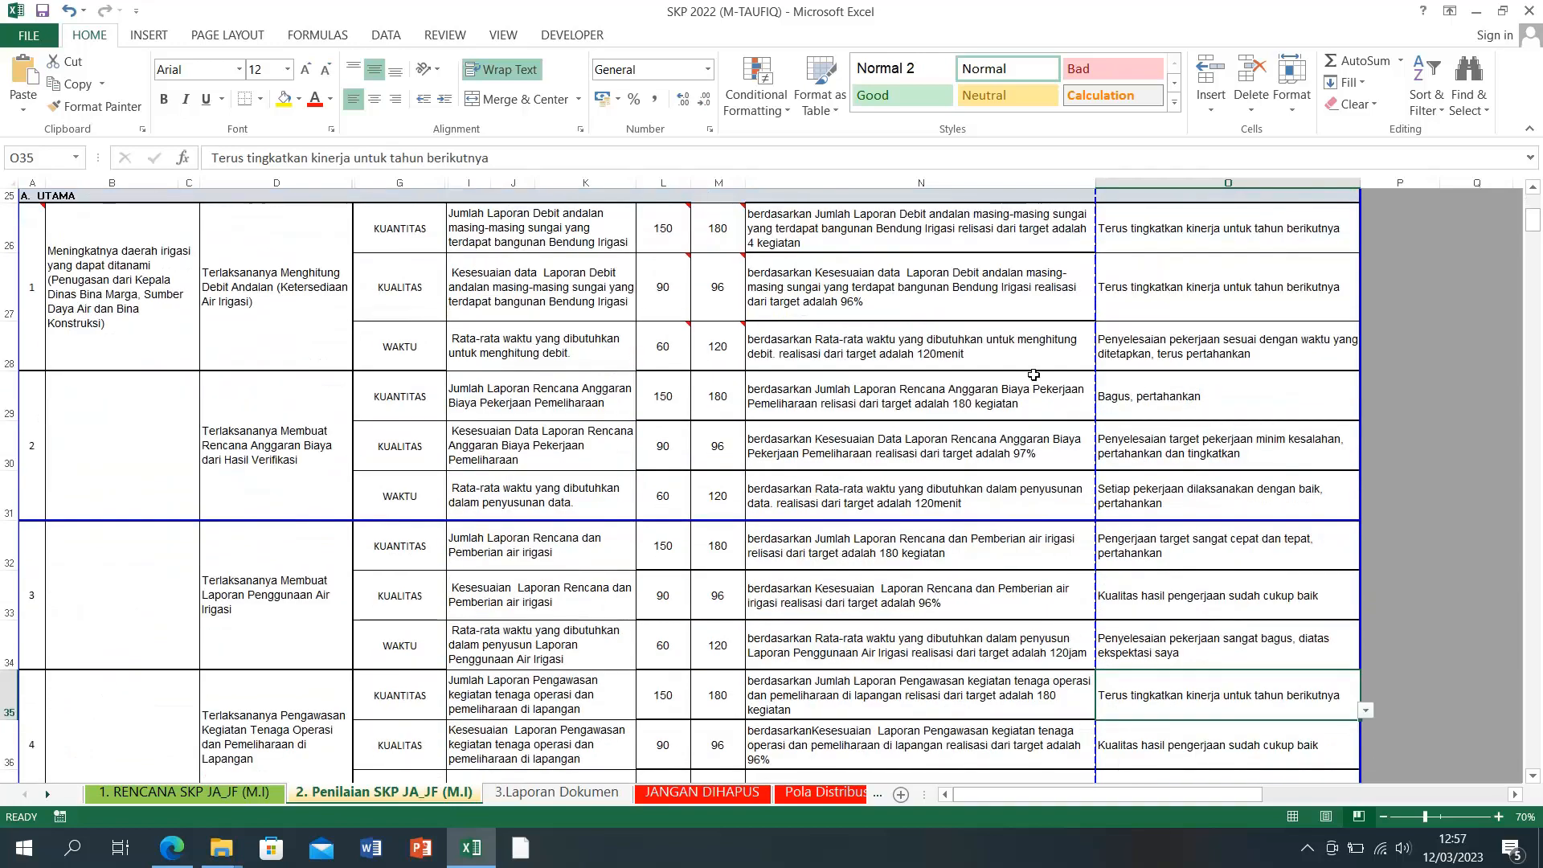
click(909, 313)
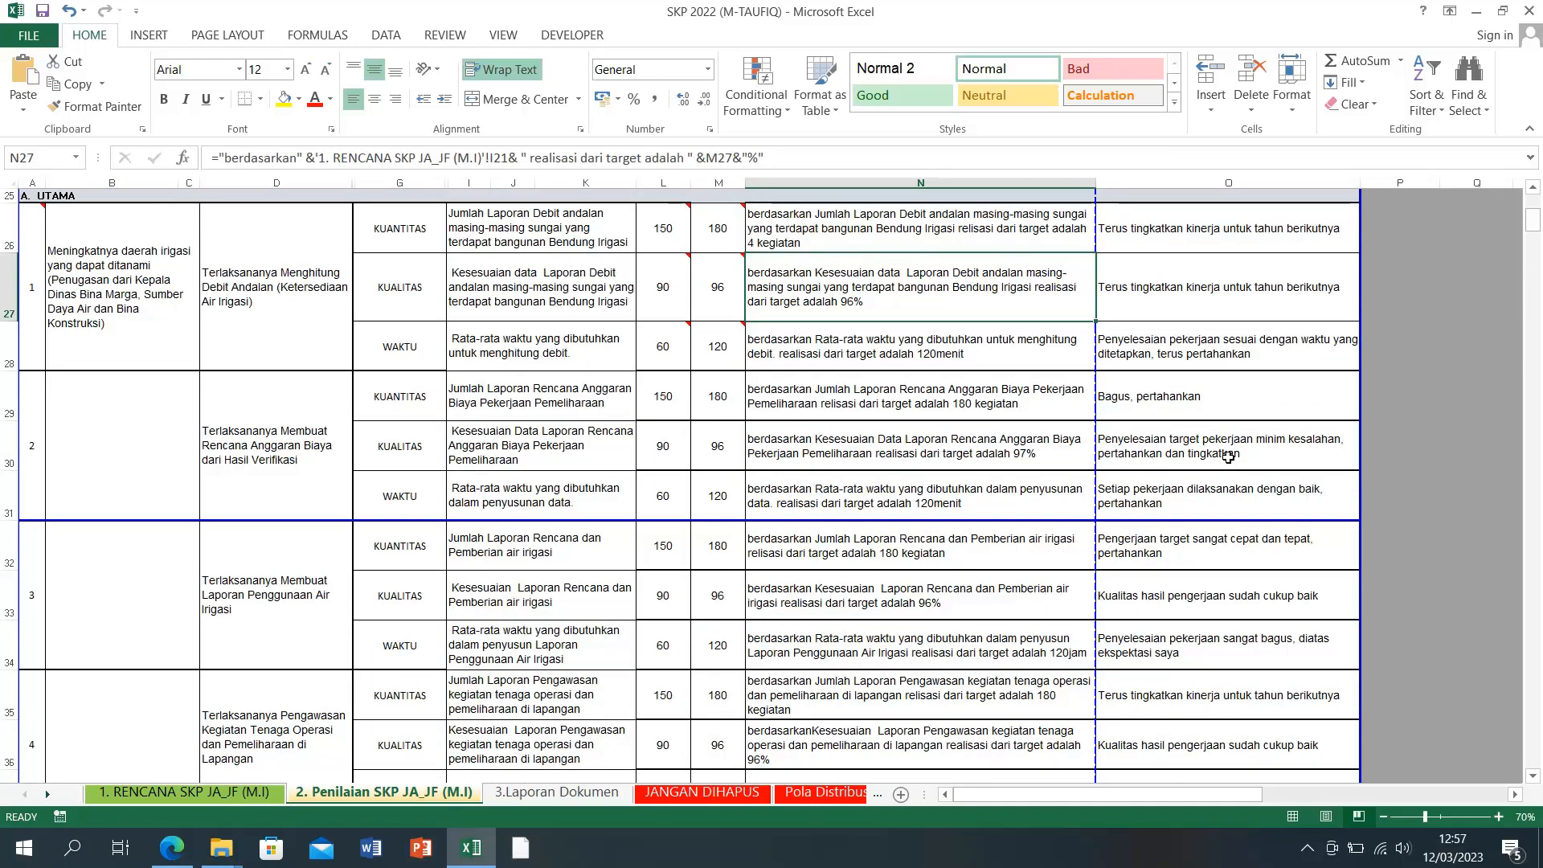
click(1209, 396)
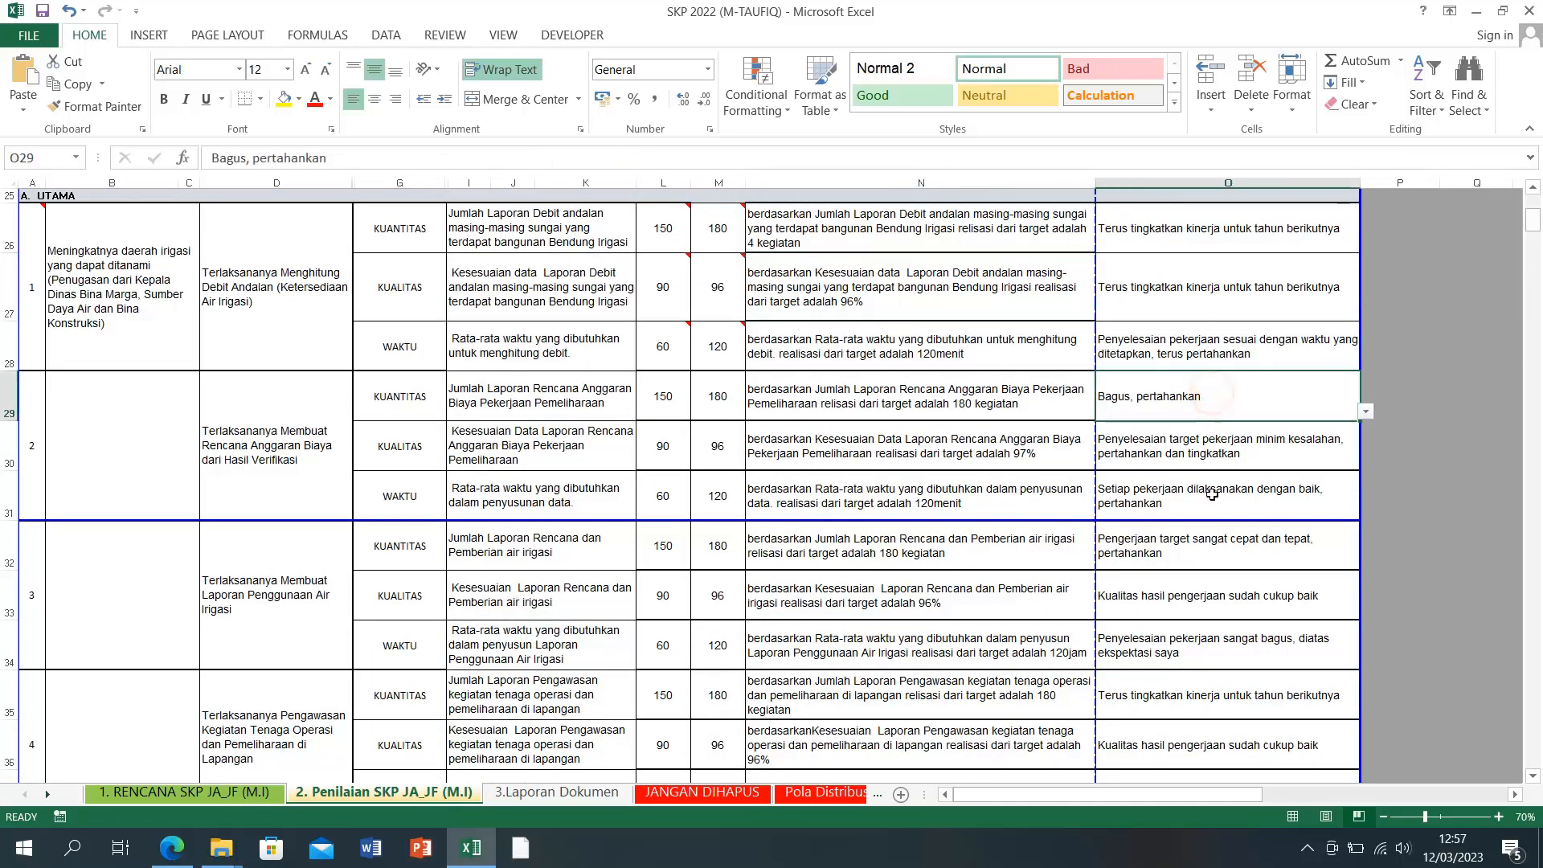
click(1373, 433)
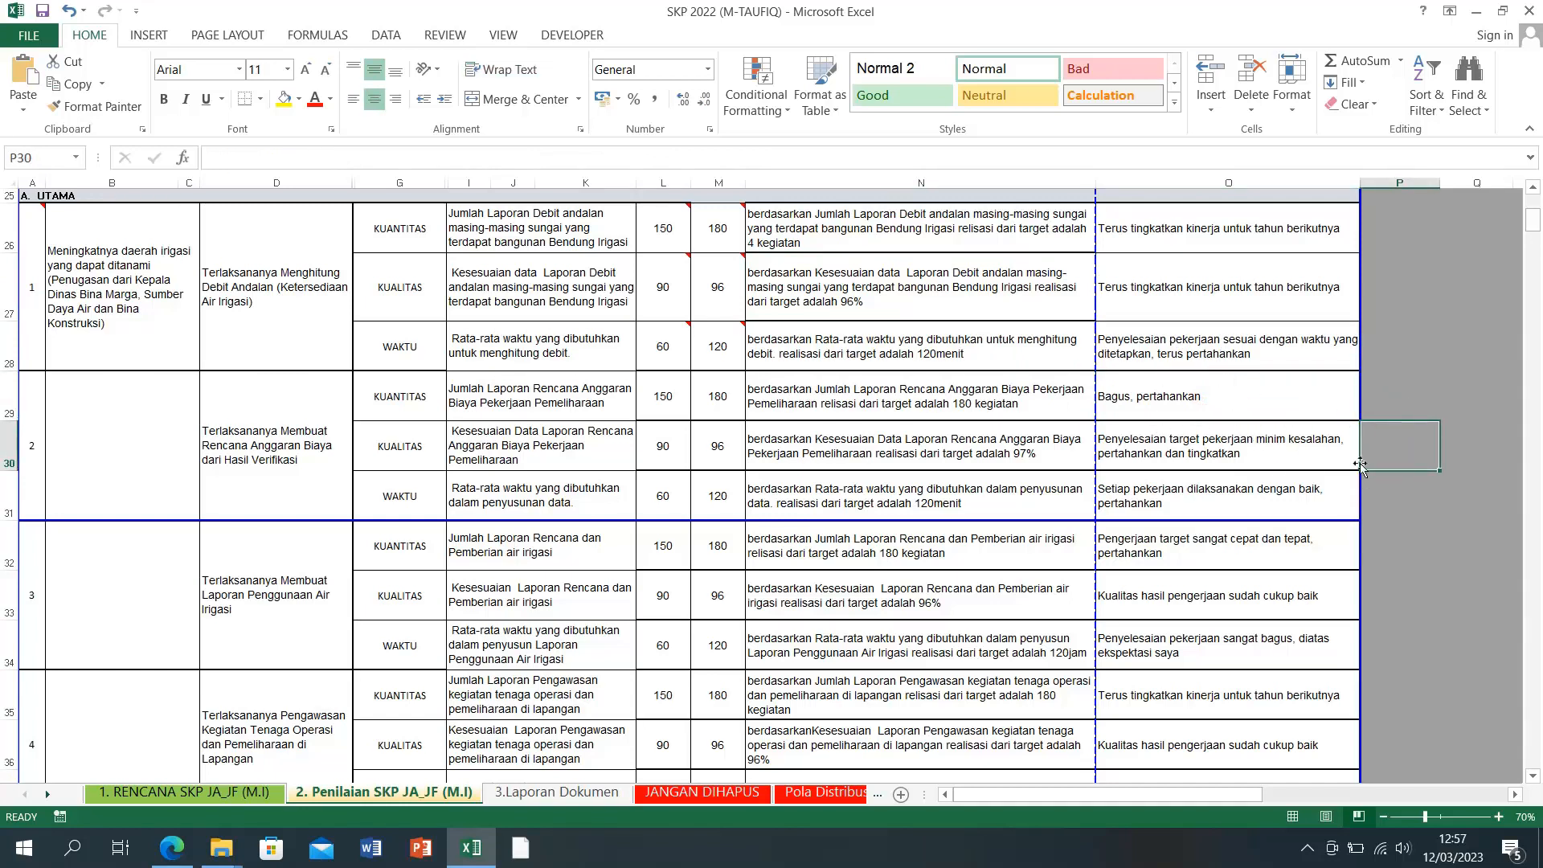
click(1310, 463)
click(1363, 464)
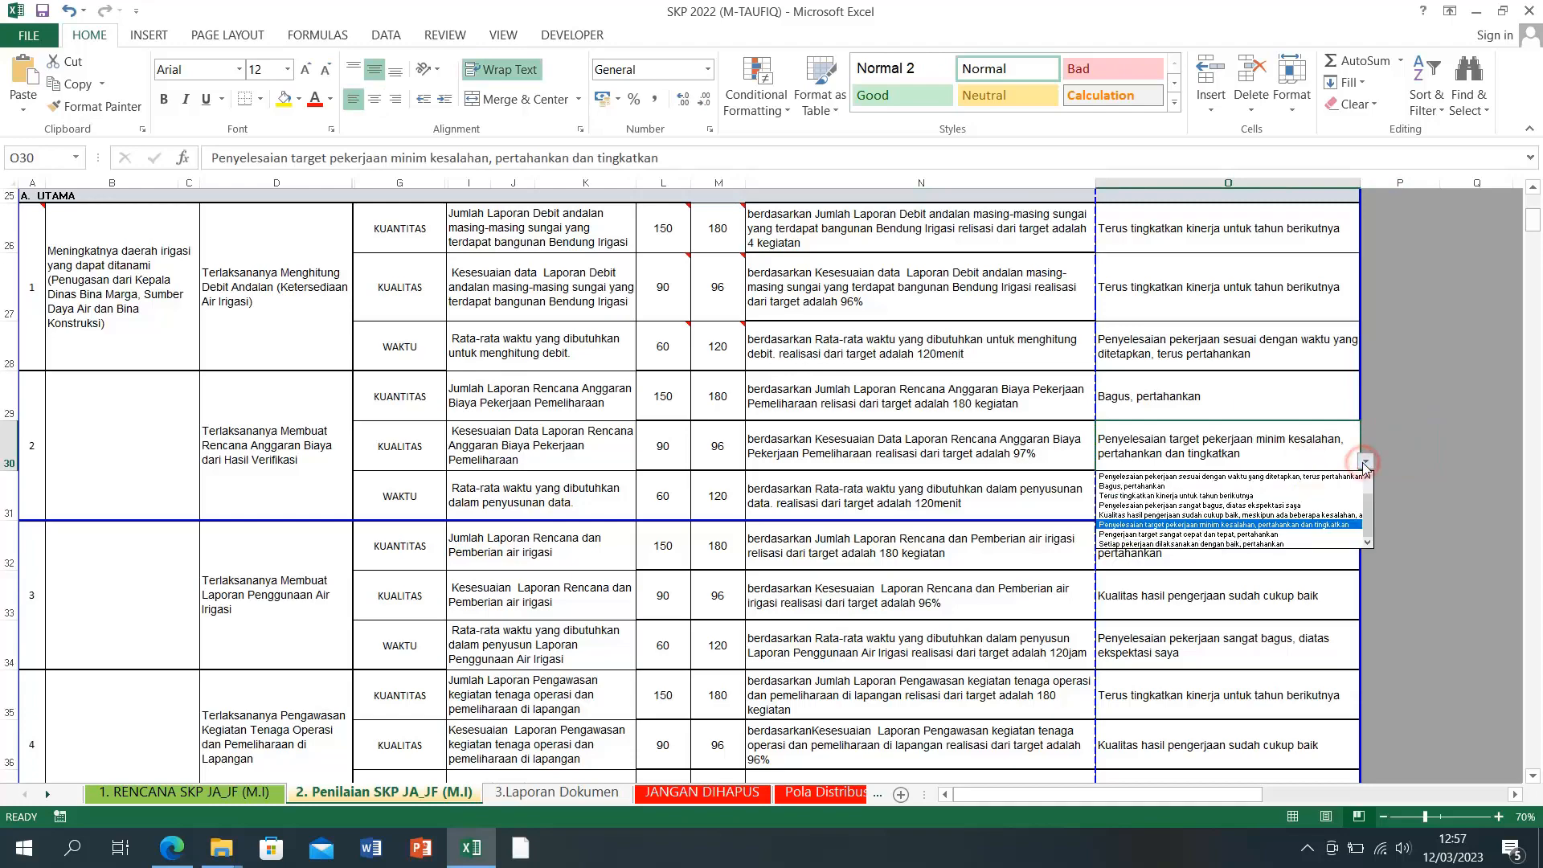
click(1364, 464)
click(1456, 456)
scroll(553, 548, down, 4)
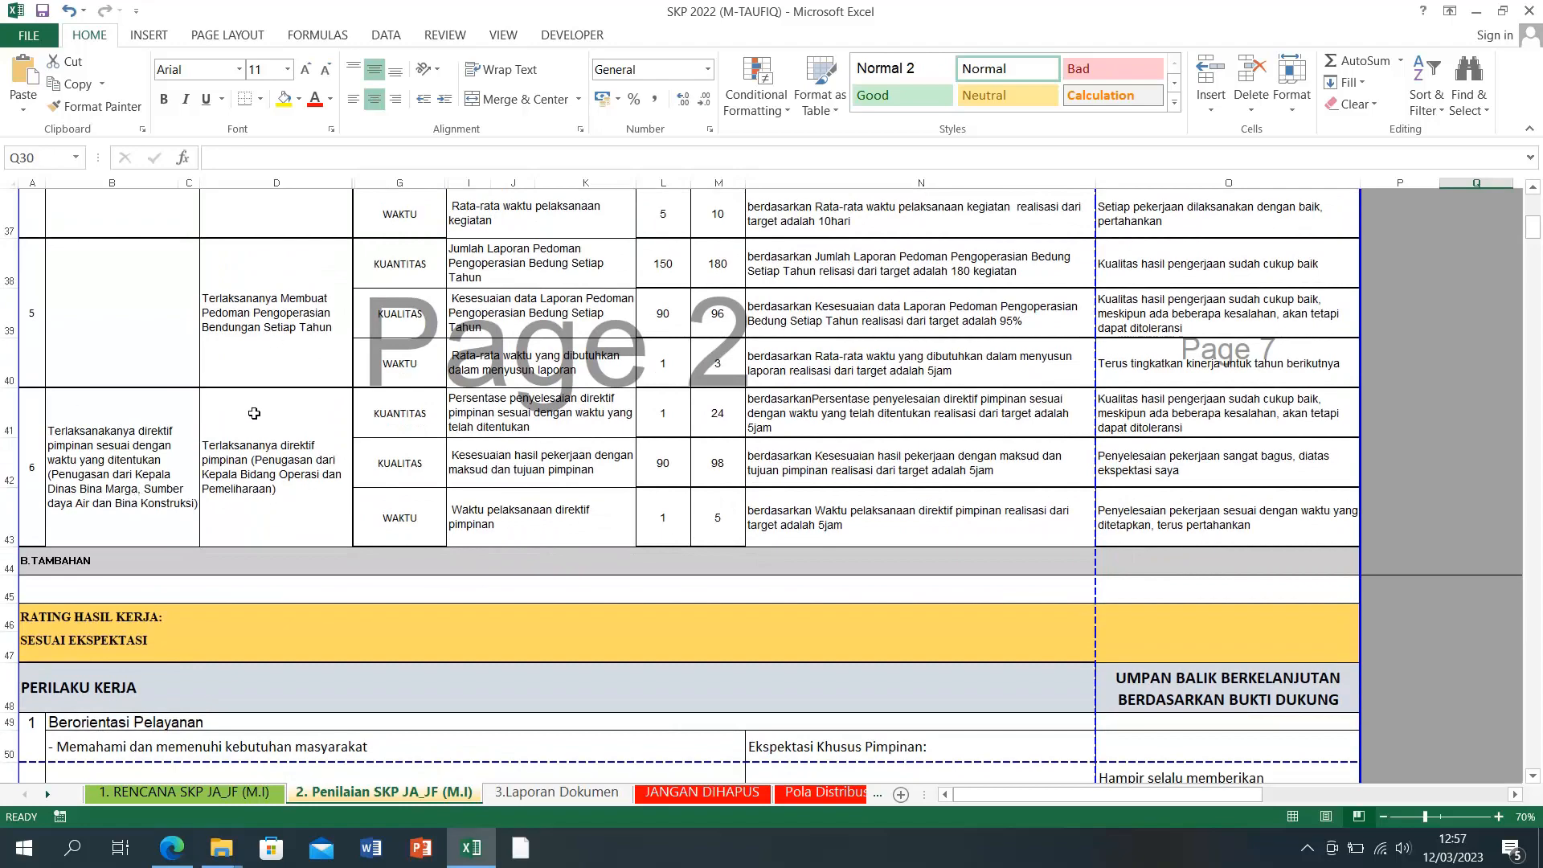
scroll(254, 413, up, 6)
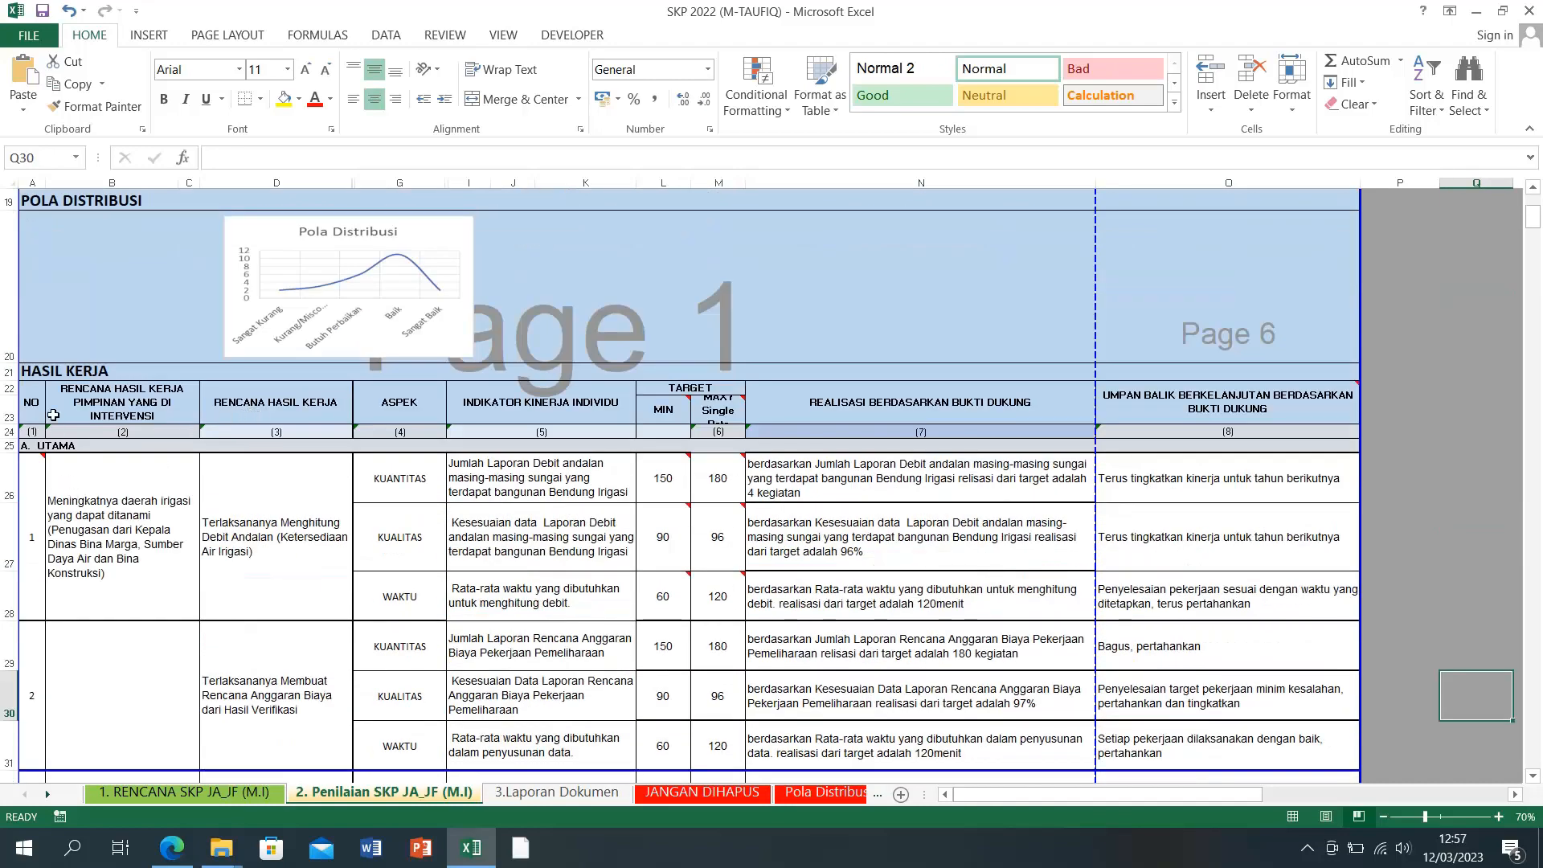
scroll(94, 420, down, 7)
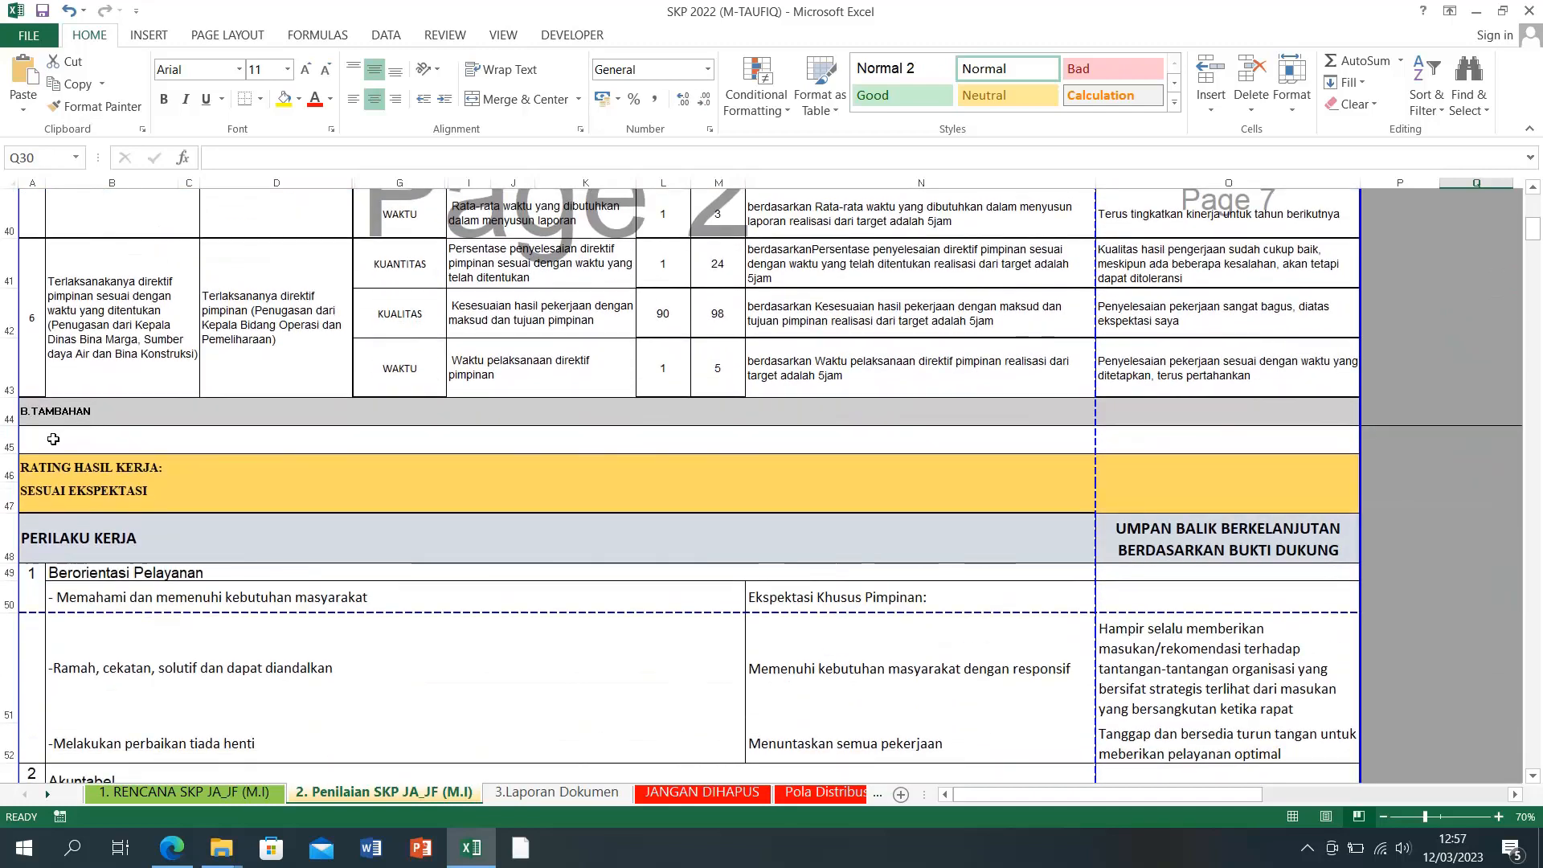
Step: Set the A47 work rating to DIBAWAH EKSPEKTASI
click(94, 473)
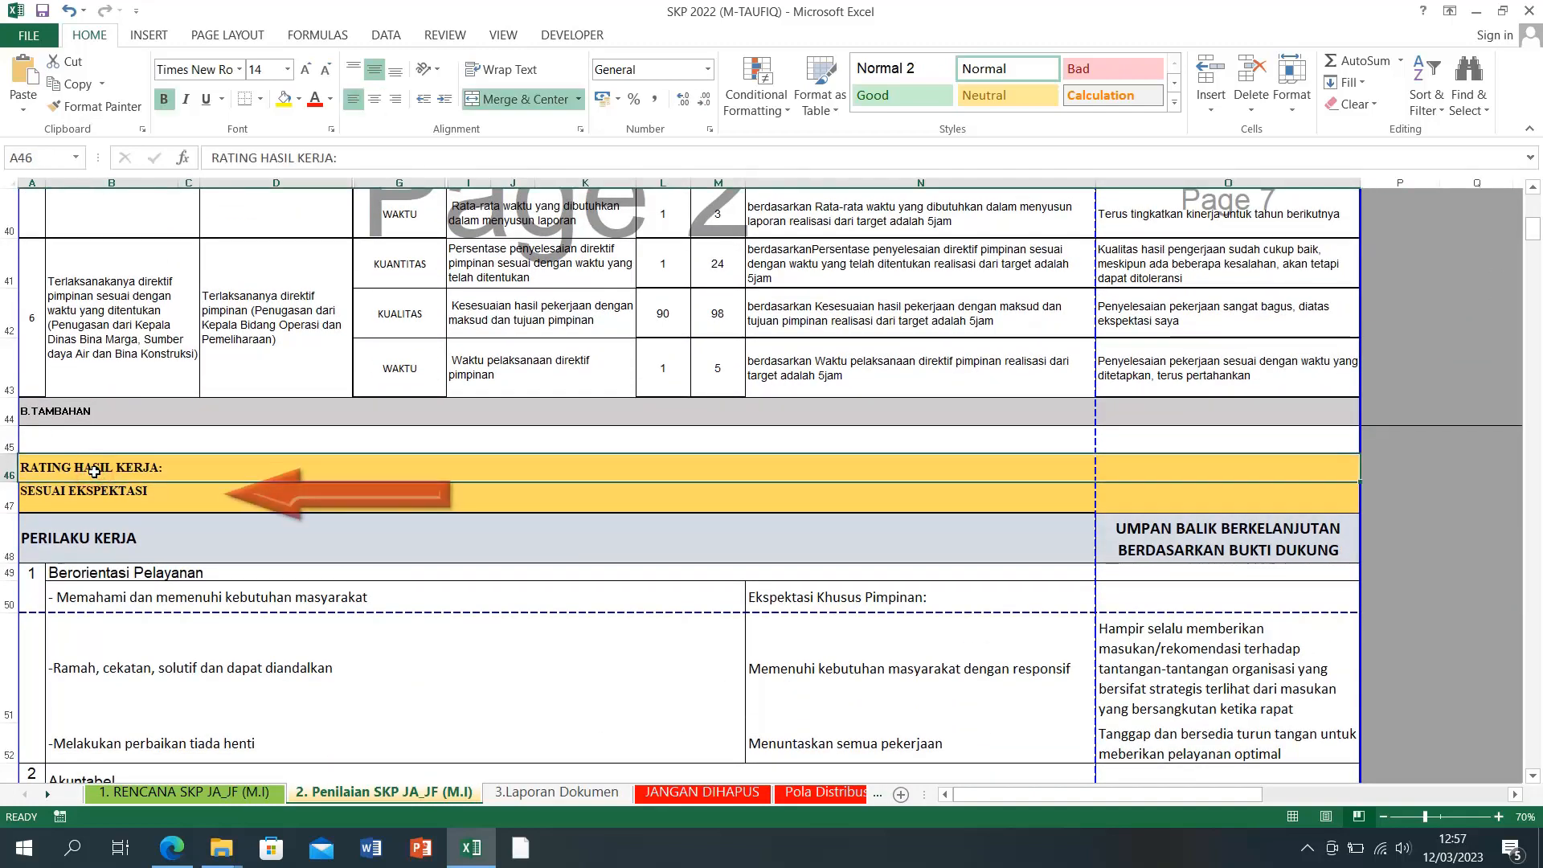
click(89, 502)
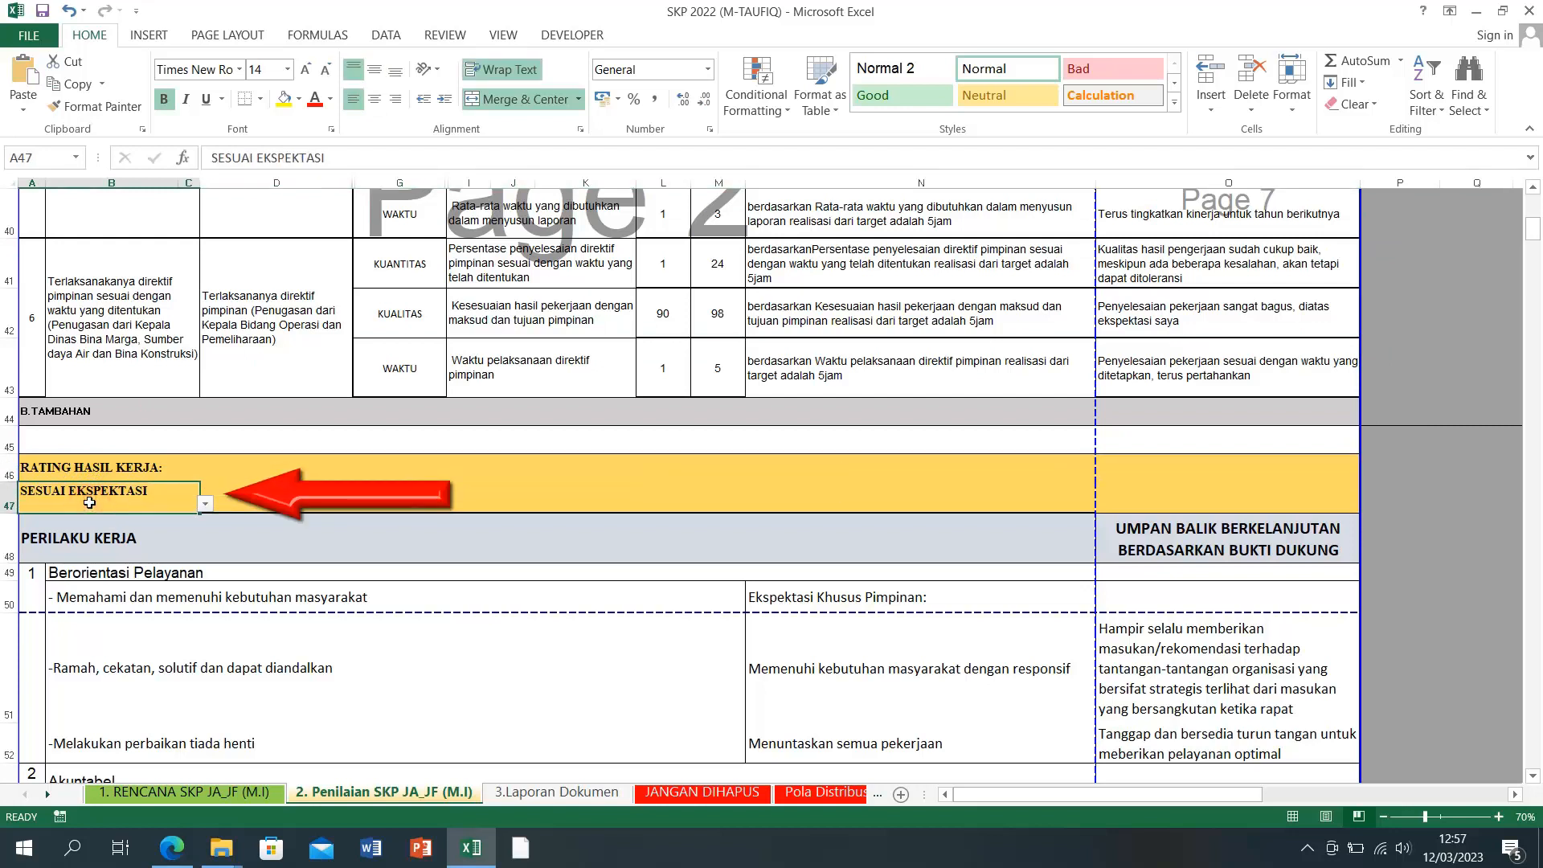
click(208, 504)
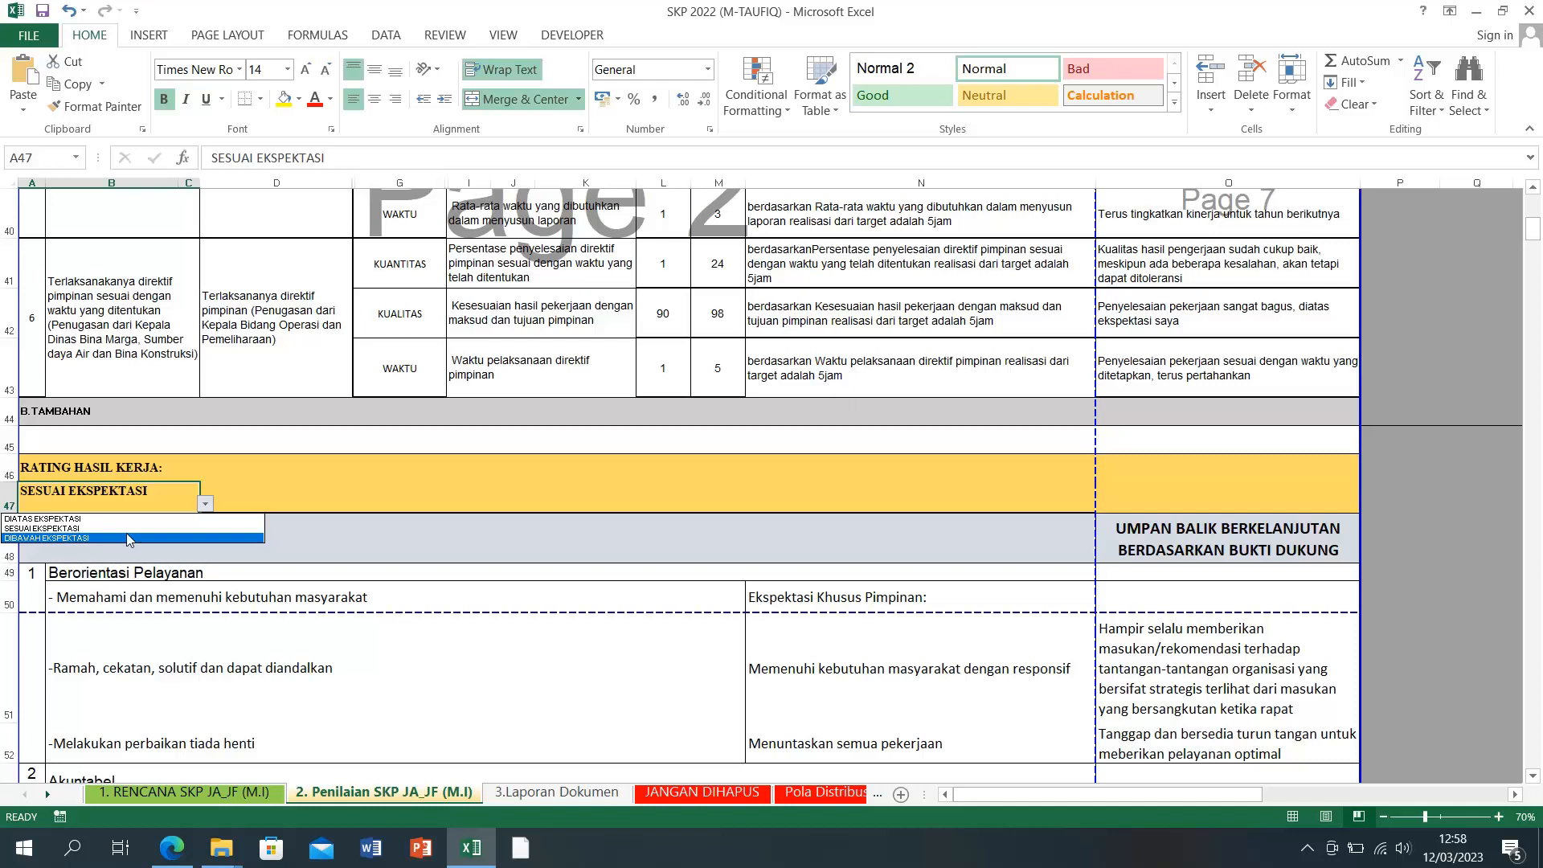
click(69, 538)
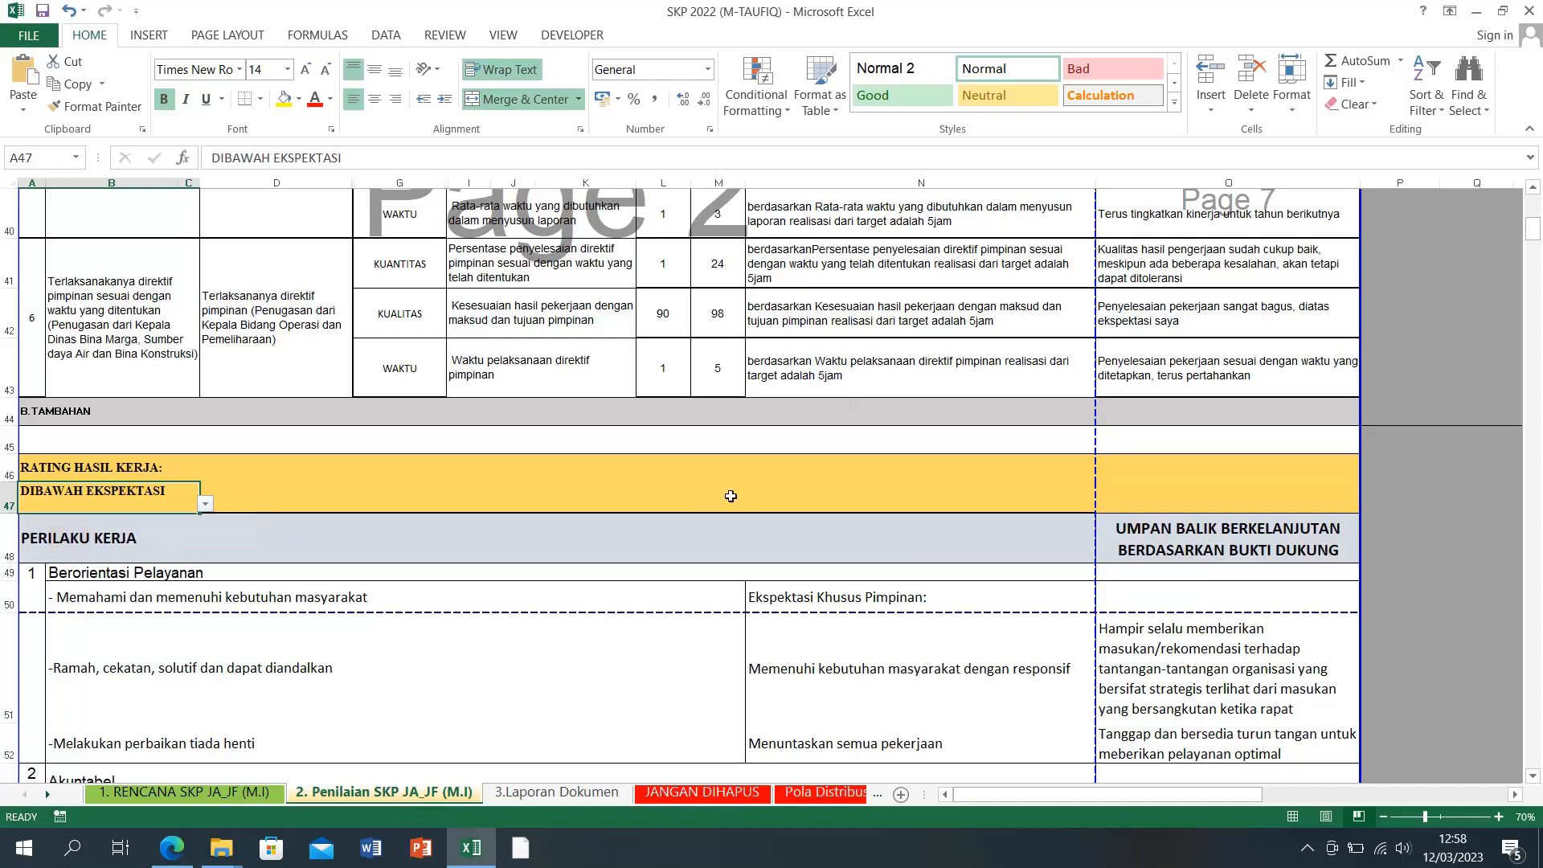
click(1435, 522)
Step: Check that D33's PREDIKAT KINERJA PEGAWAI on 3.Laporan Dokumen reads BUTUH PERBAIKAN
click(528, 795)
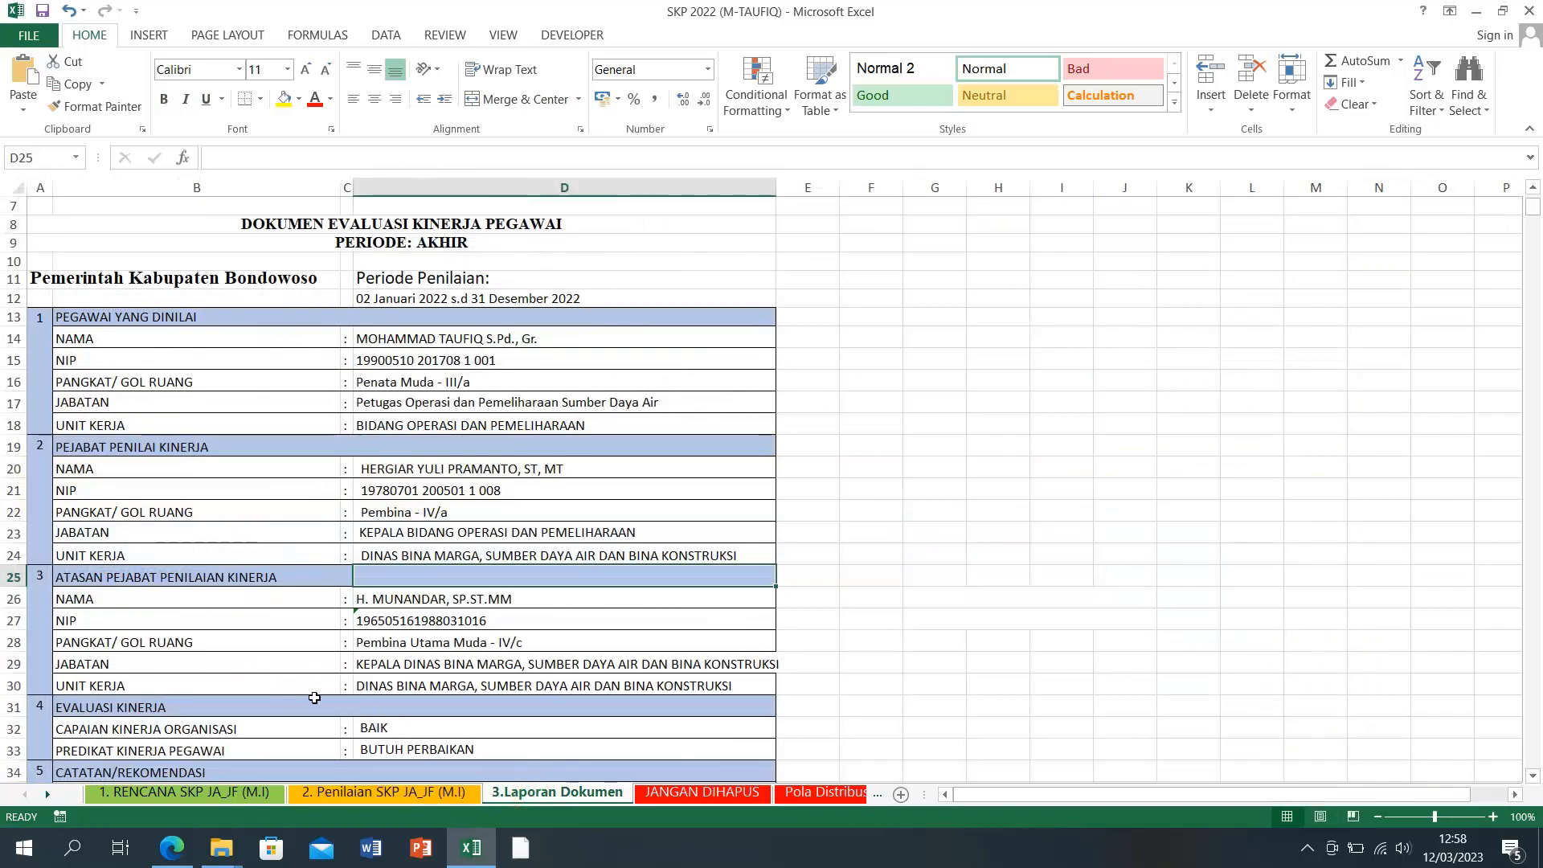
scroll(289, 697, down, 1)
click(413, 694)
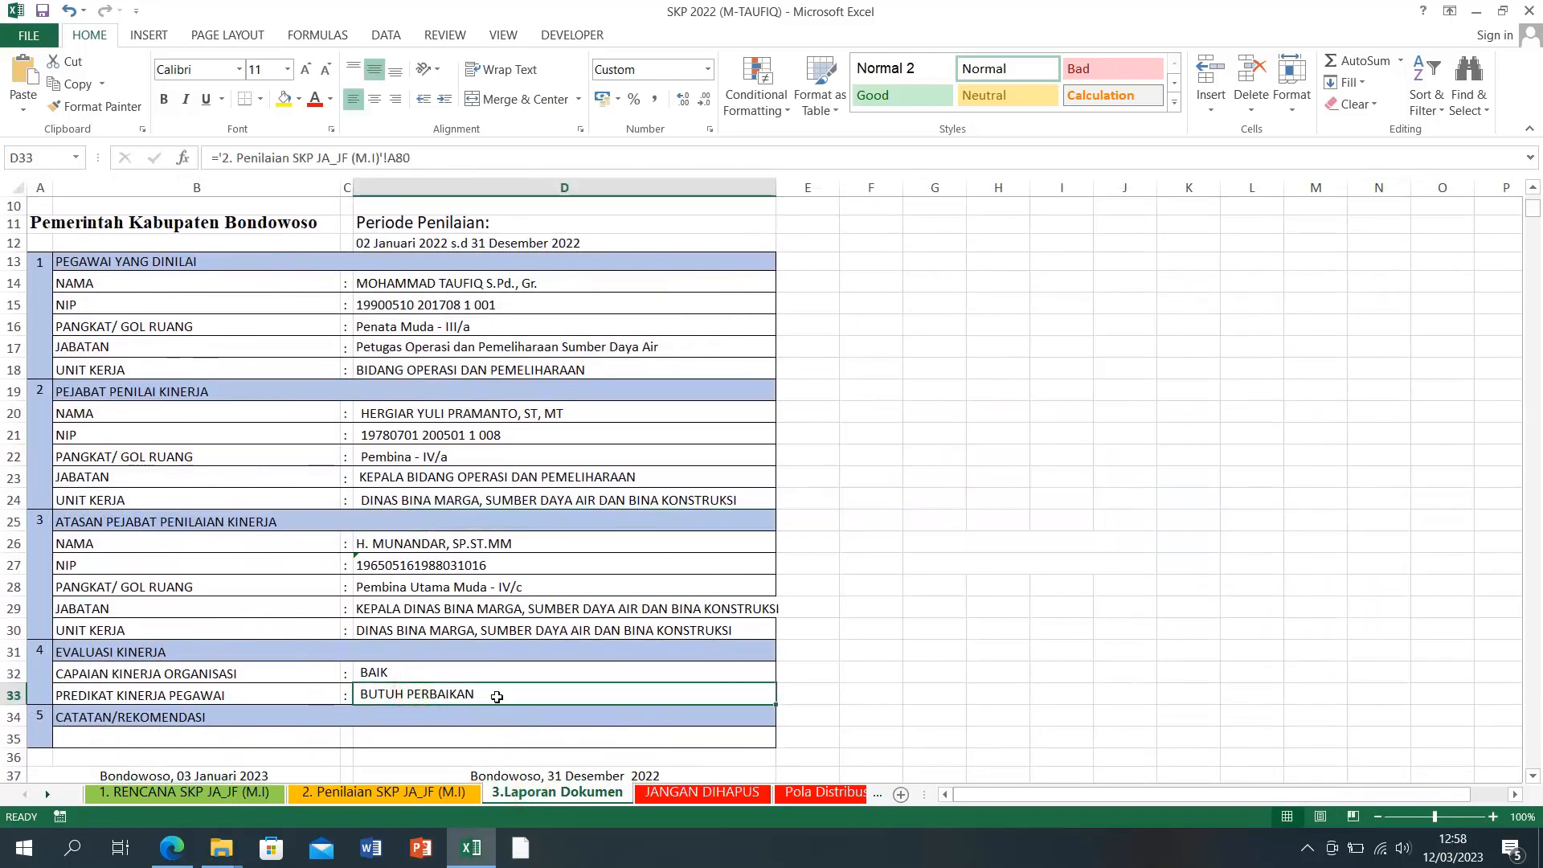
Step: Set the A47 work rating back to SESUAI EKSPEKTASI
click(419, 796)
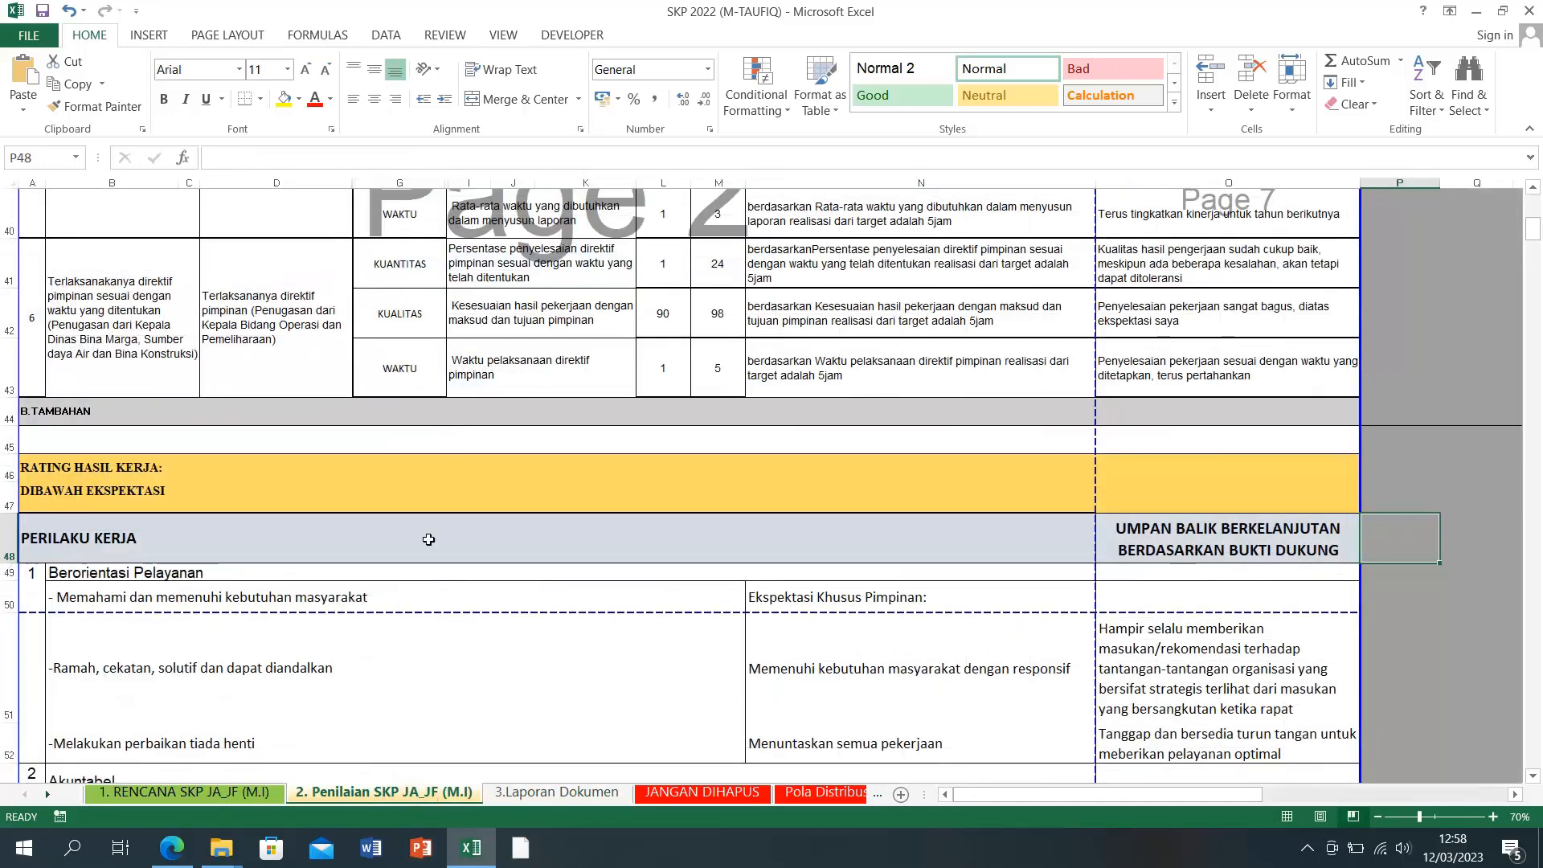
click(104, 494)
click(204, 506)
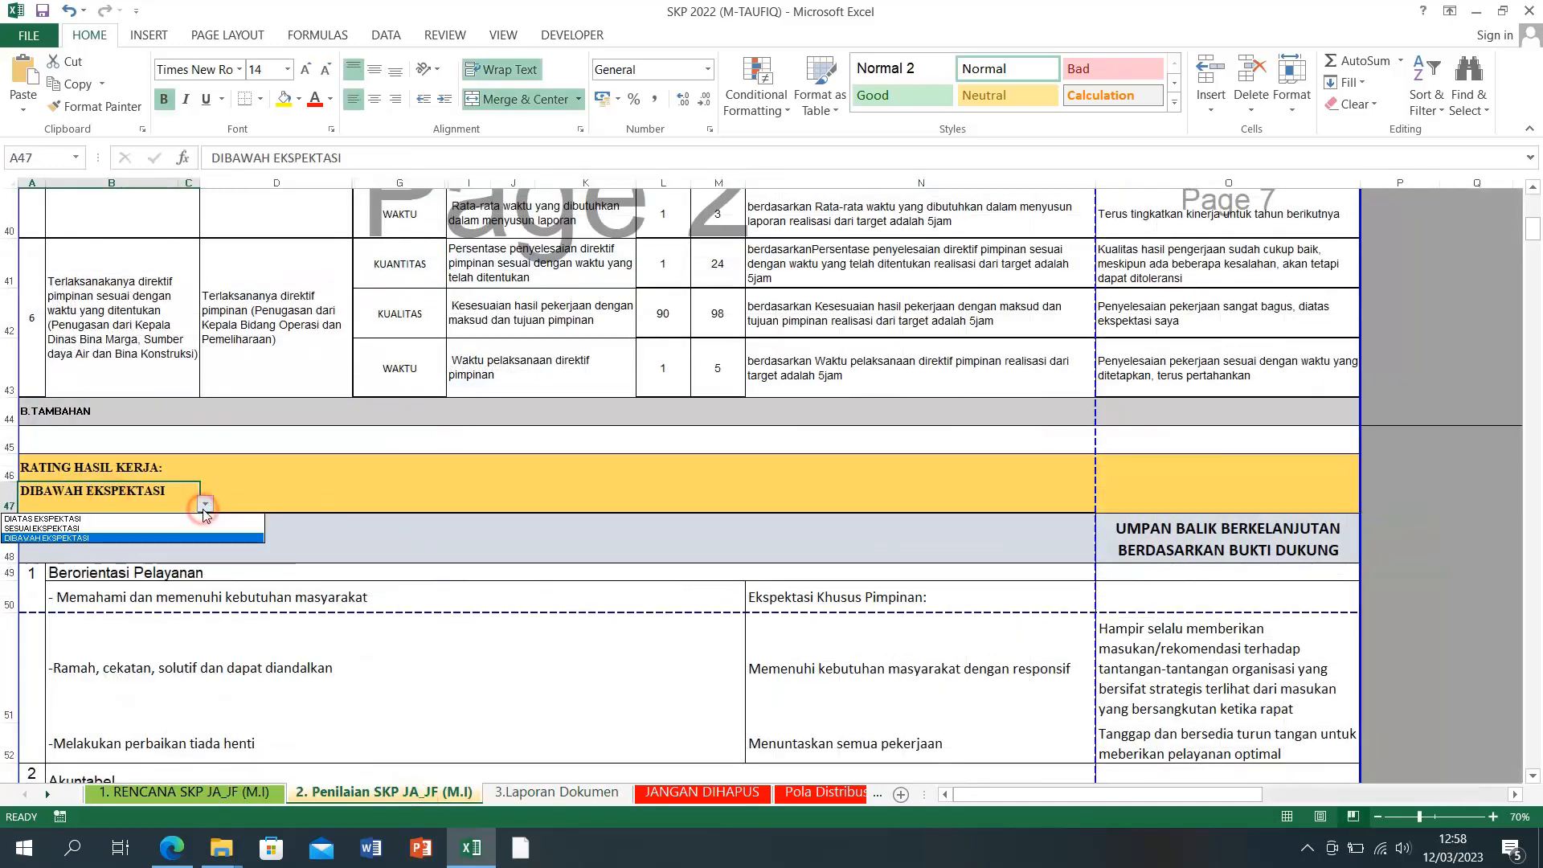
click(123, 529)
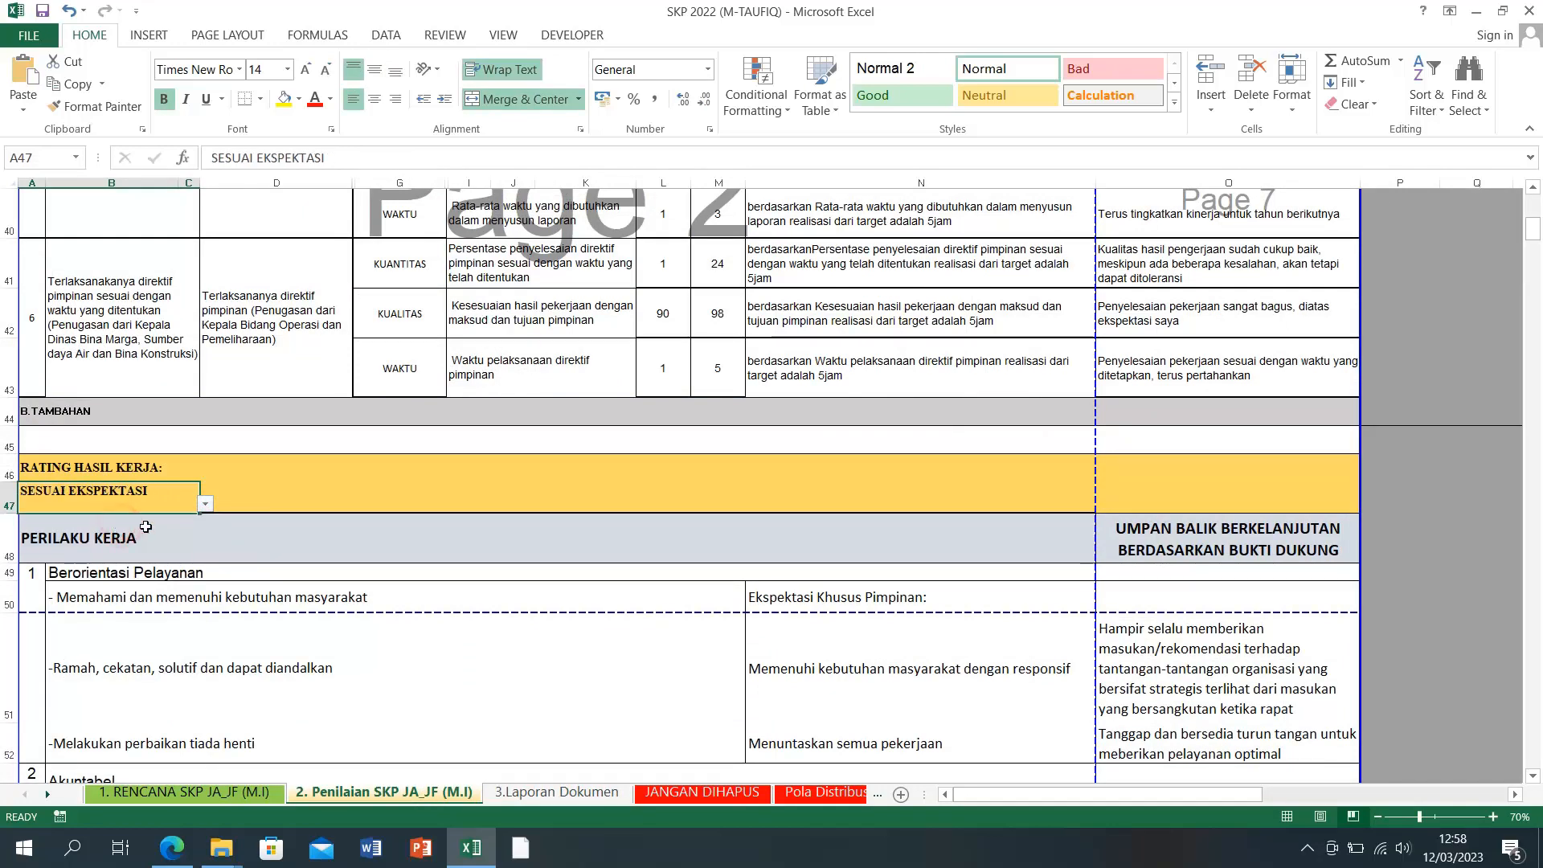
click(1447, 580)
scroll(1273, 546, down, 1)
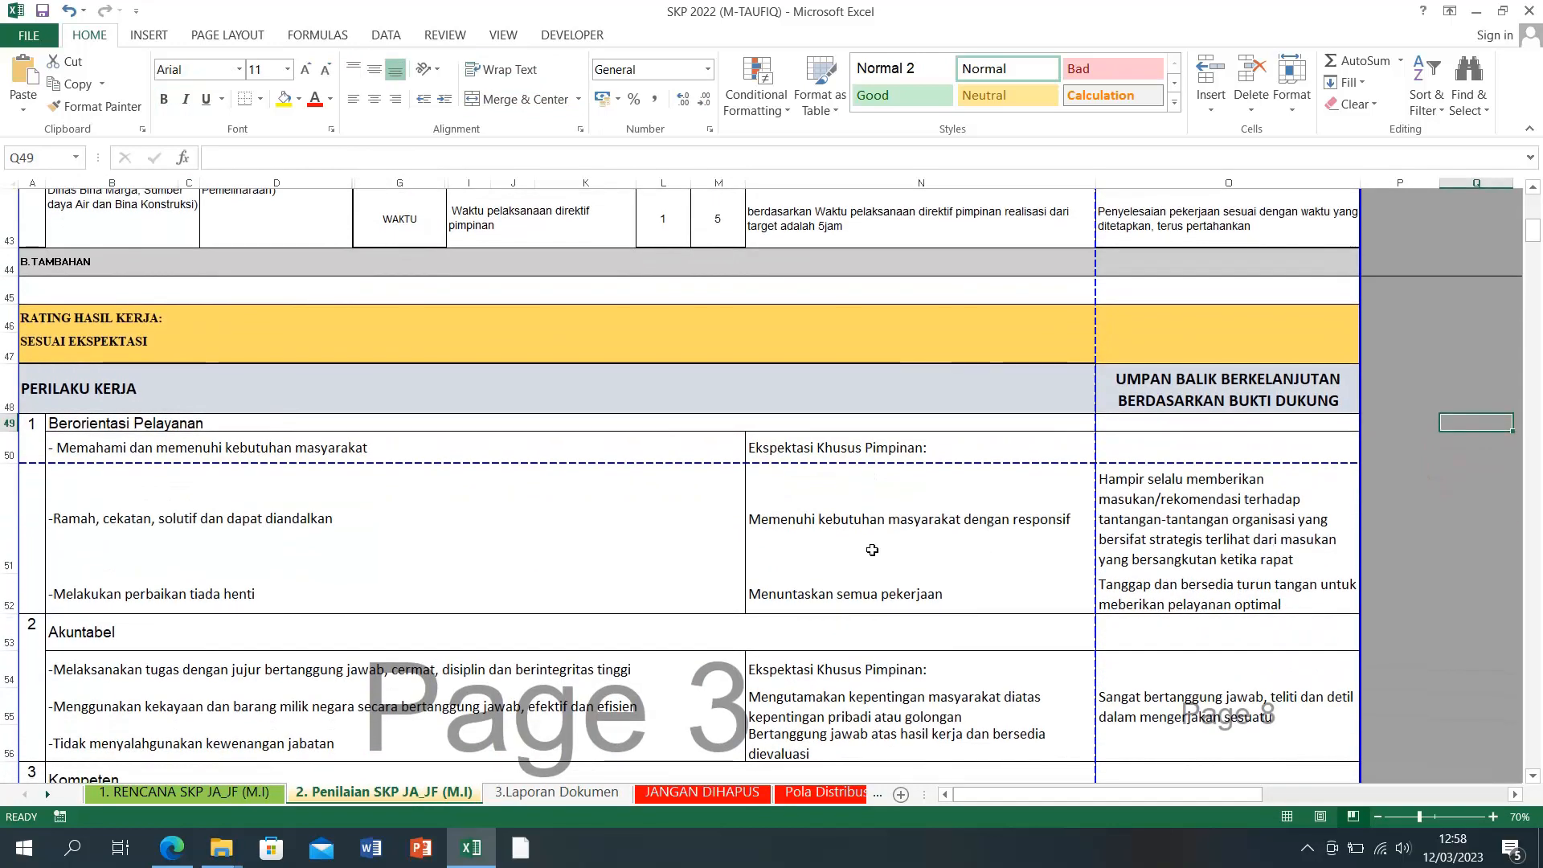
click(846, 533)
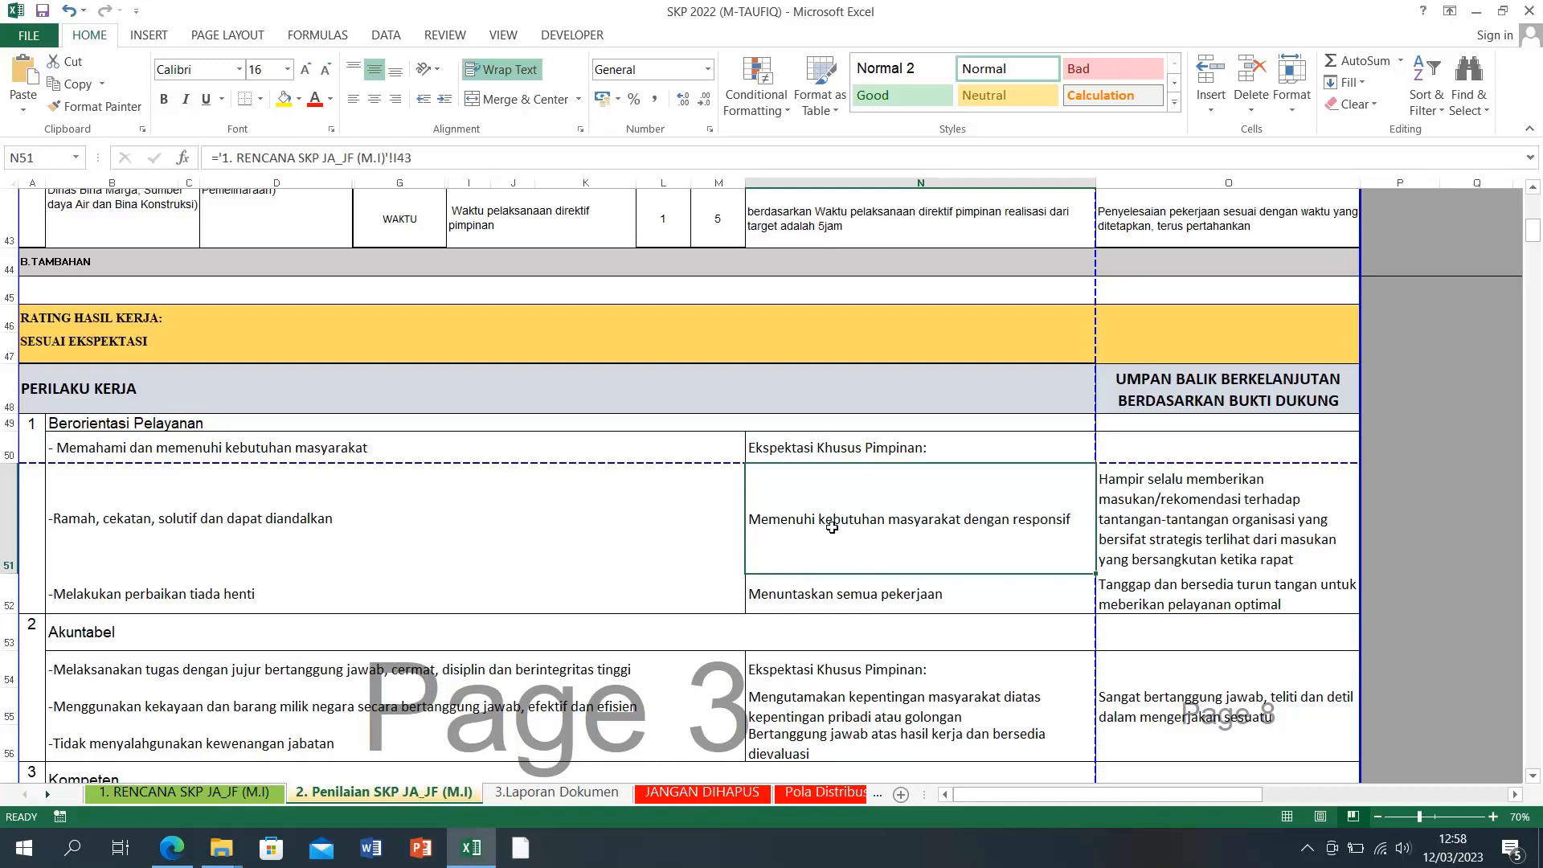
click(840, 596)
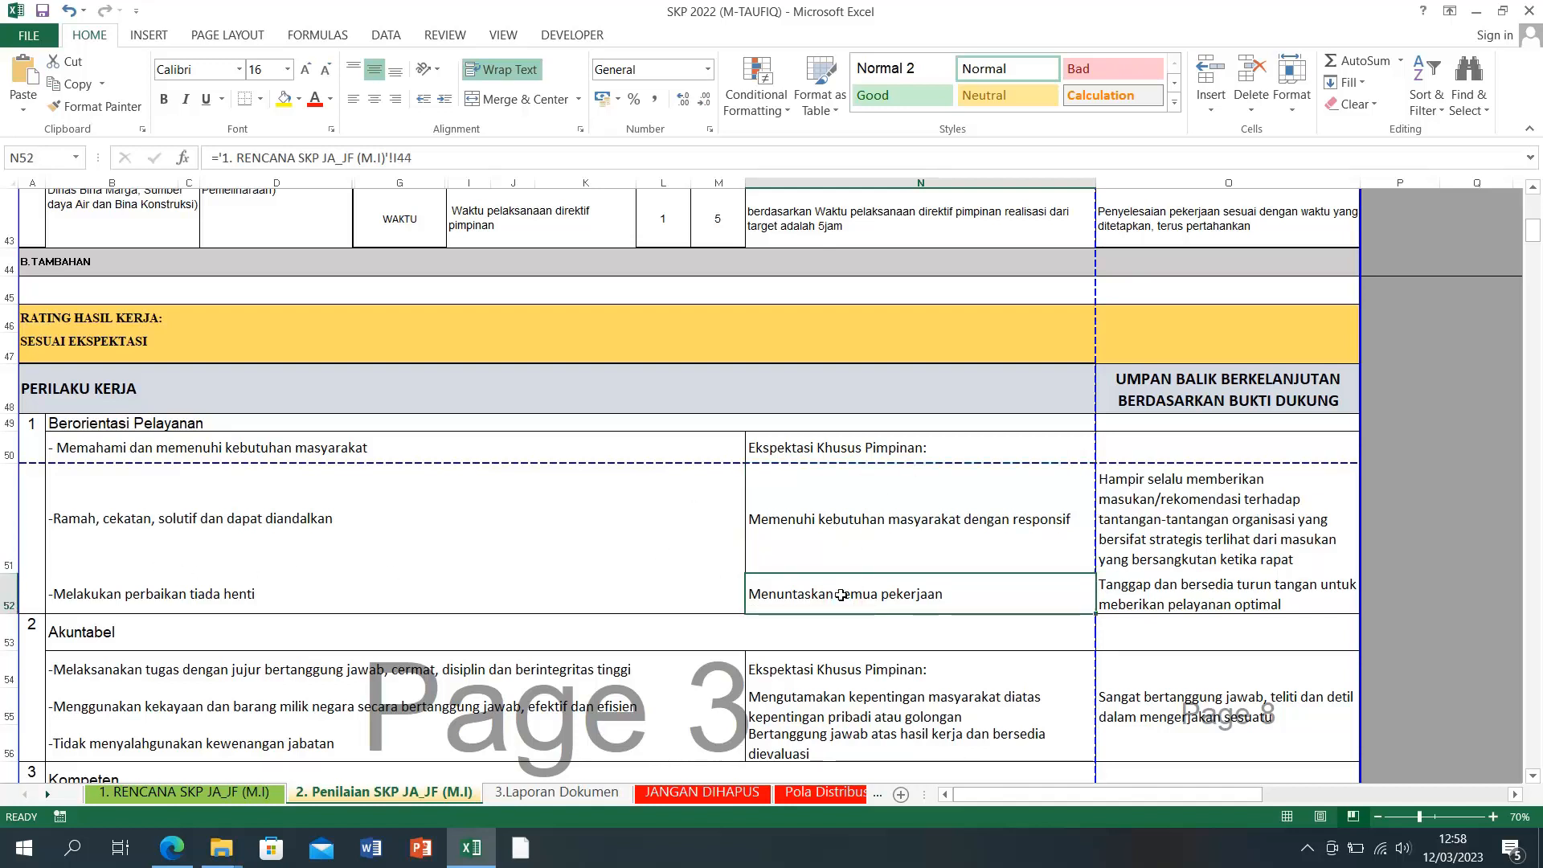
click(850, 554)
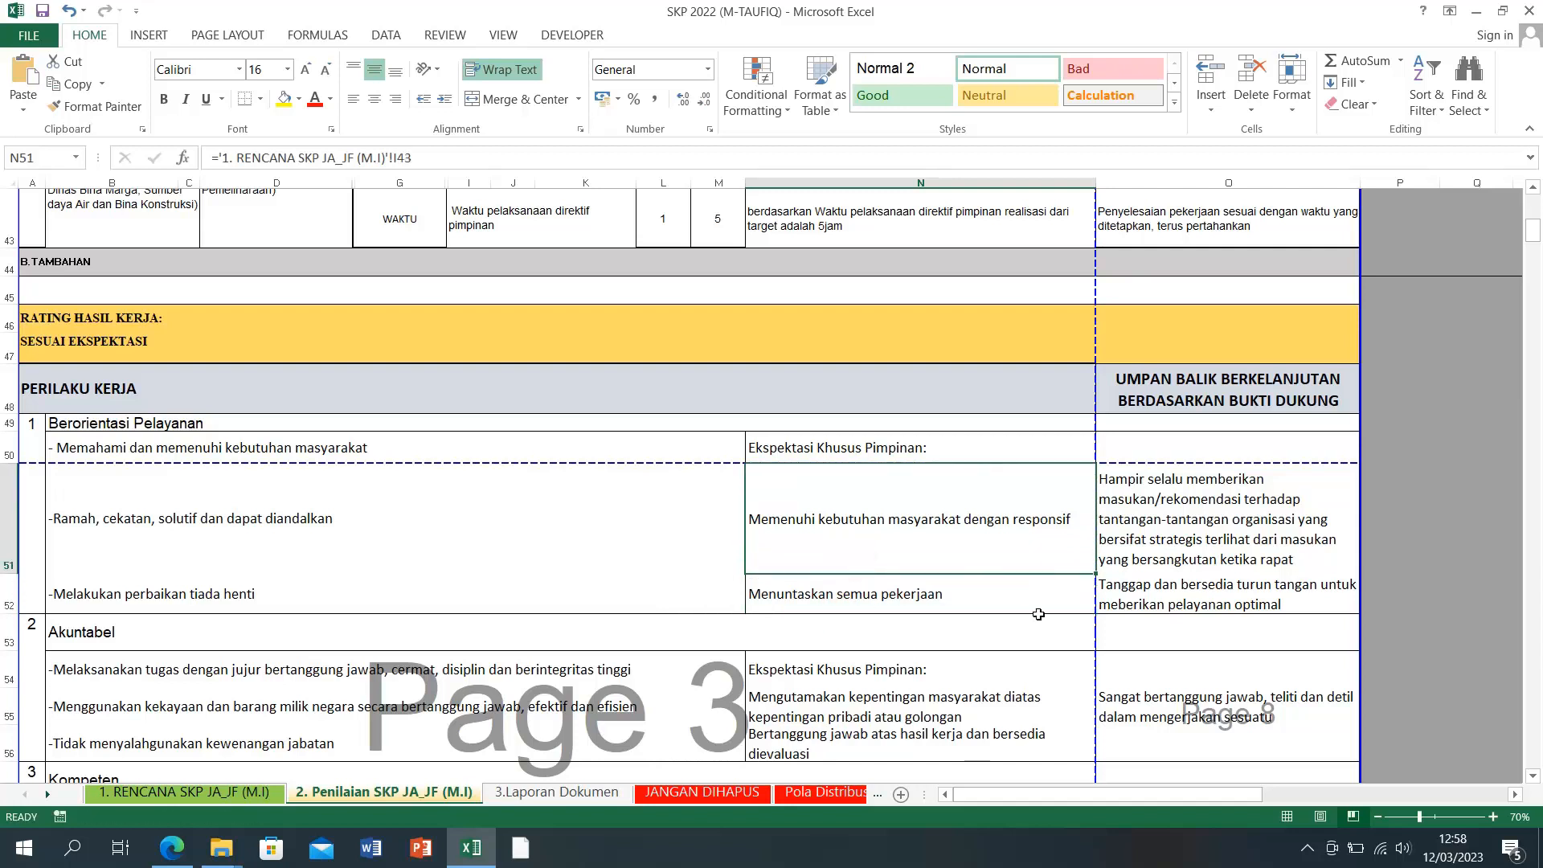
click(1231, 560)
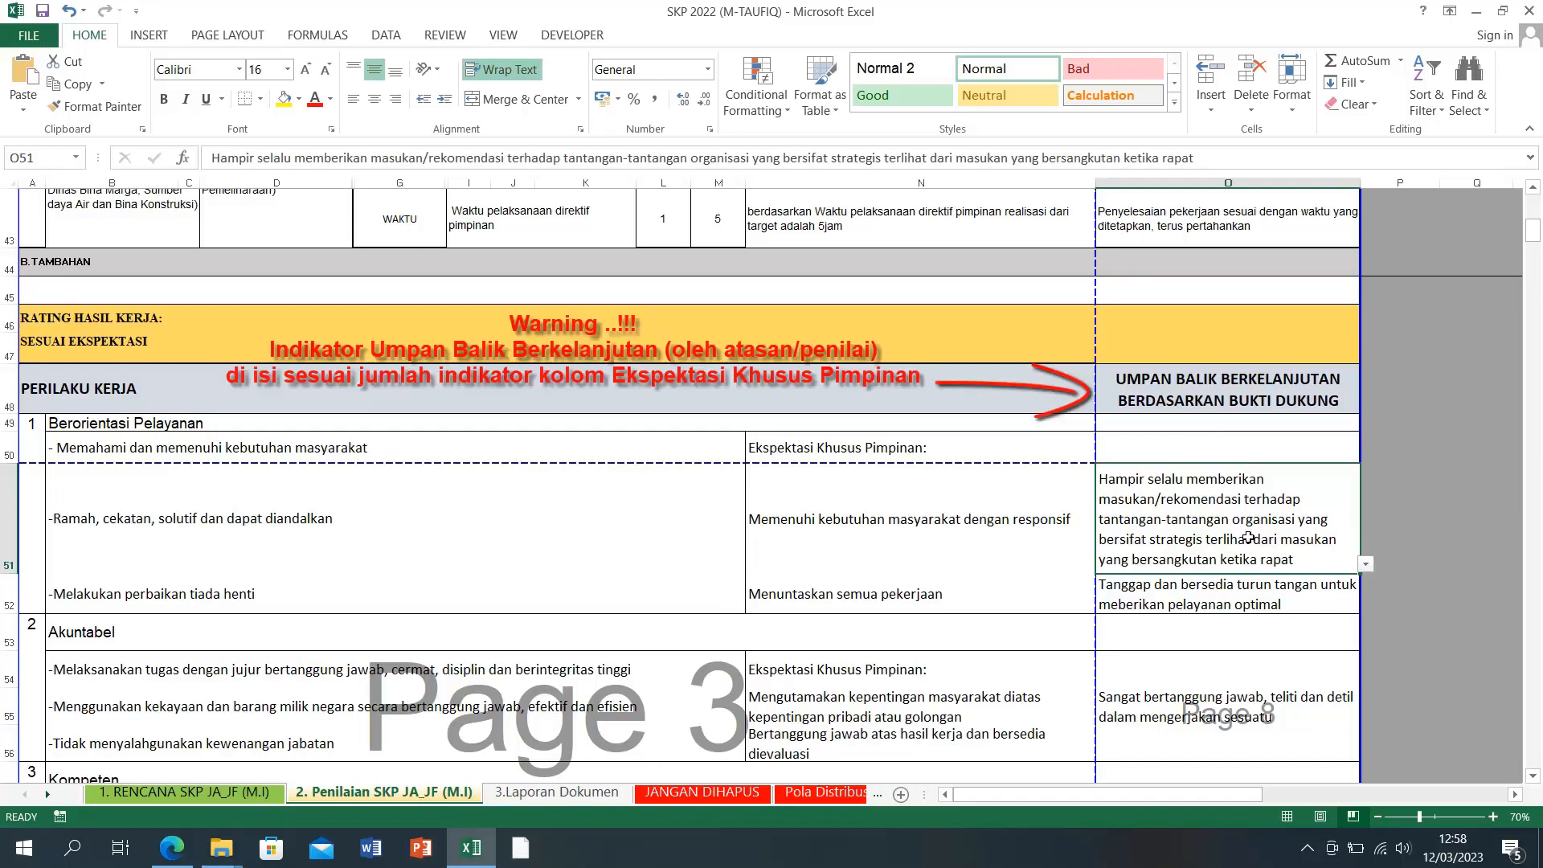
Step: Choose 'Sudah baik karena memberikan pelayanan di luar jam operasional' from O52's feedback dropdown
click(1365, 564)
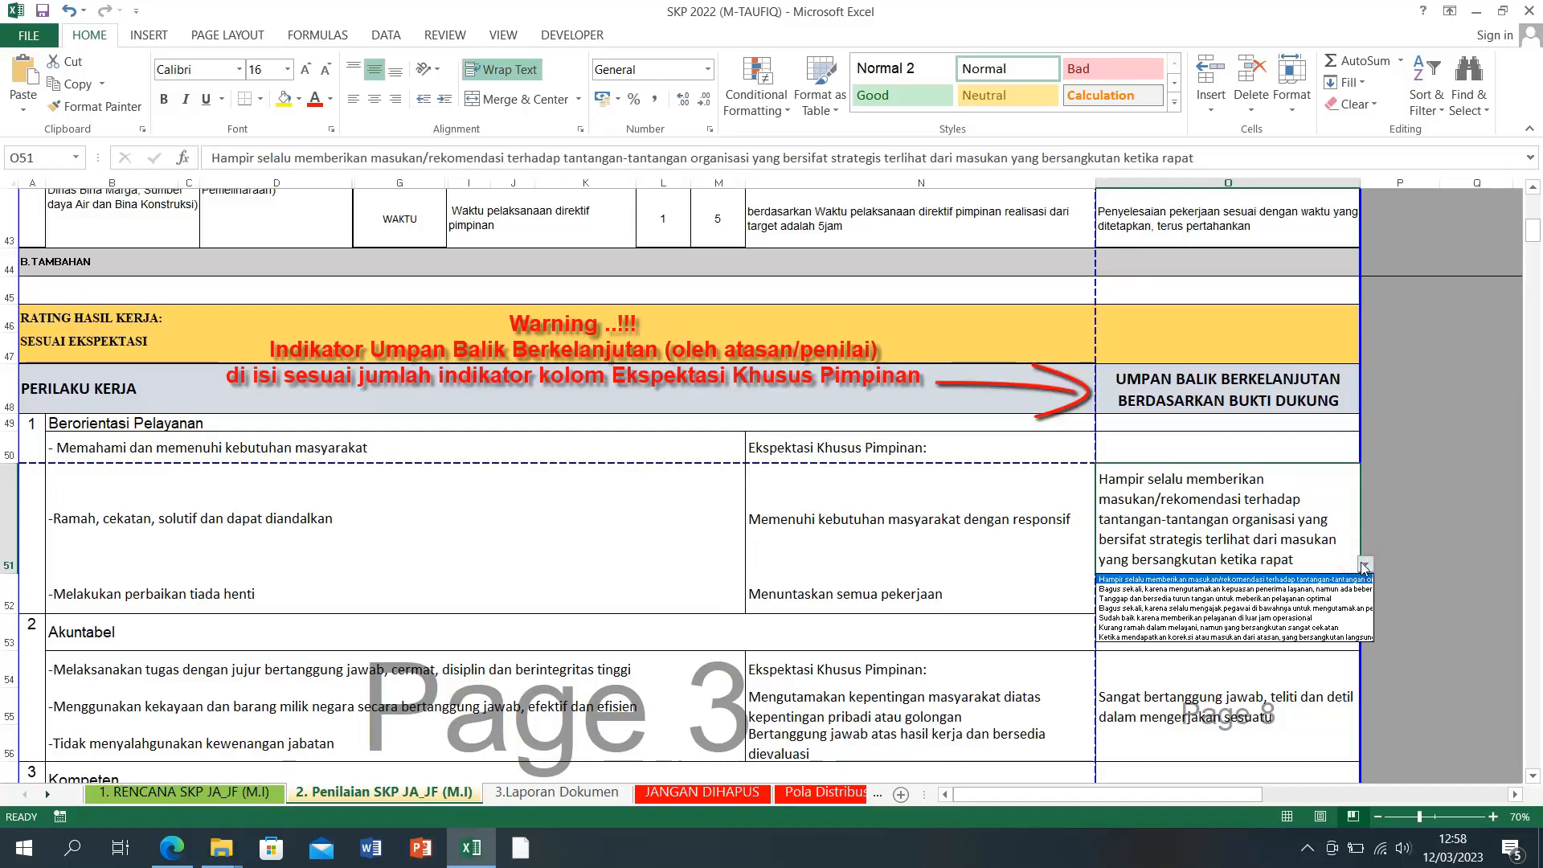
click(1408, 523)
click(1218, 593)
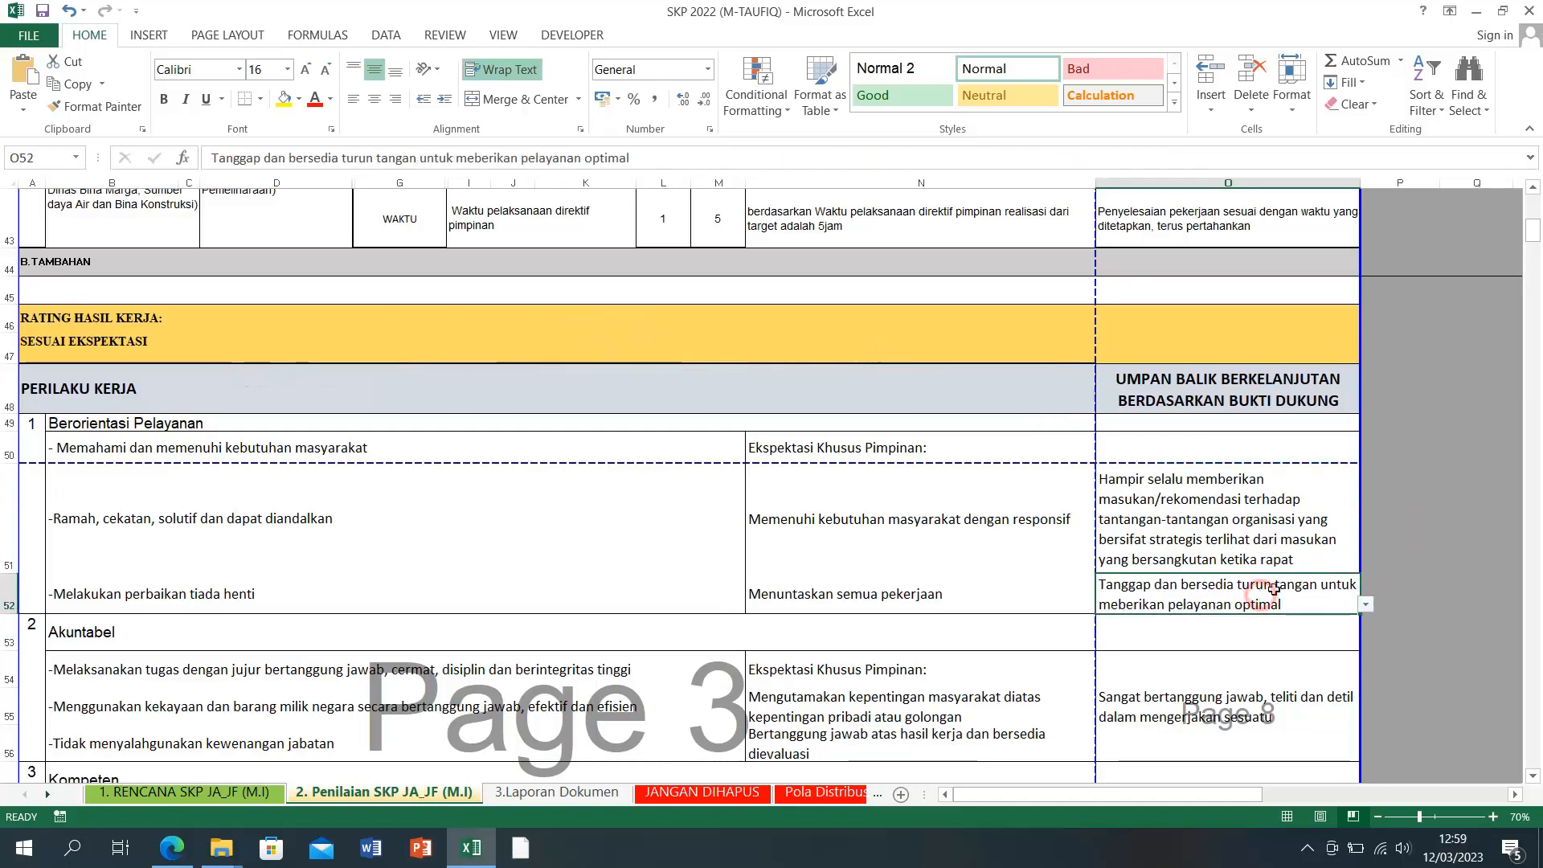
scroll(1082, 504, down, 2)
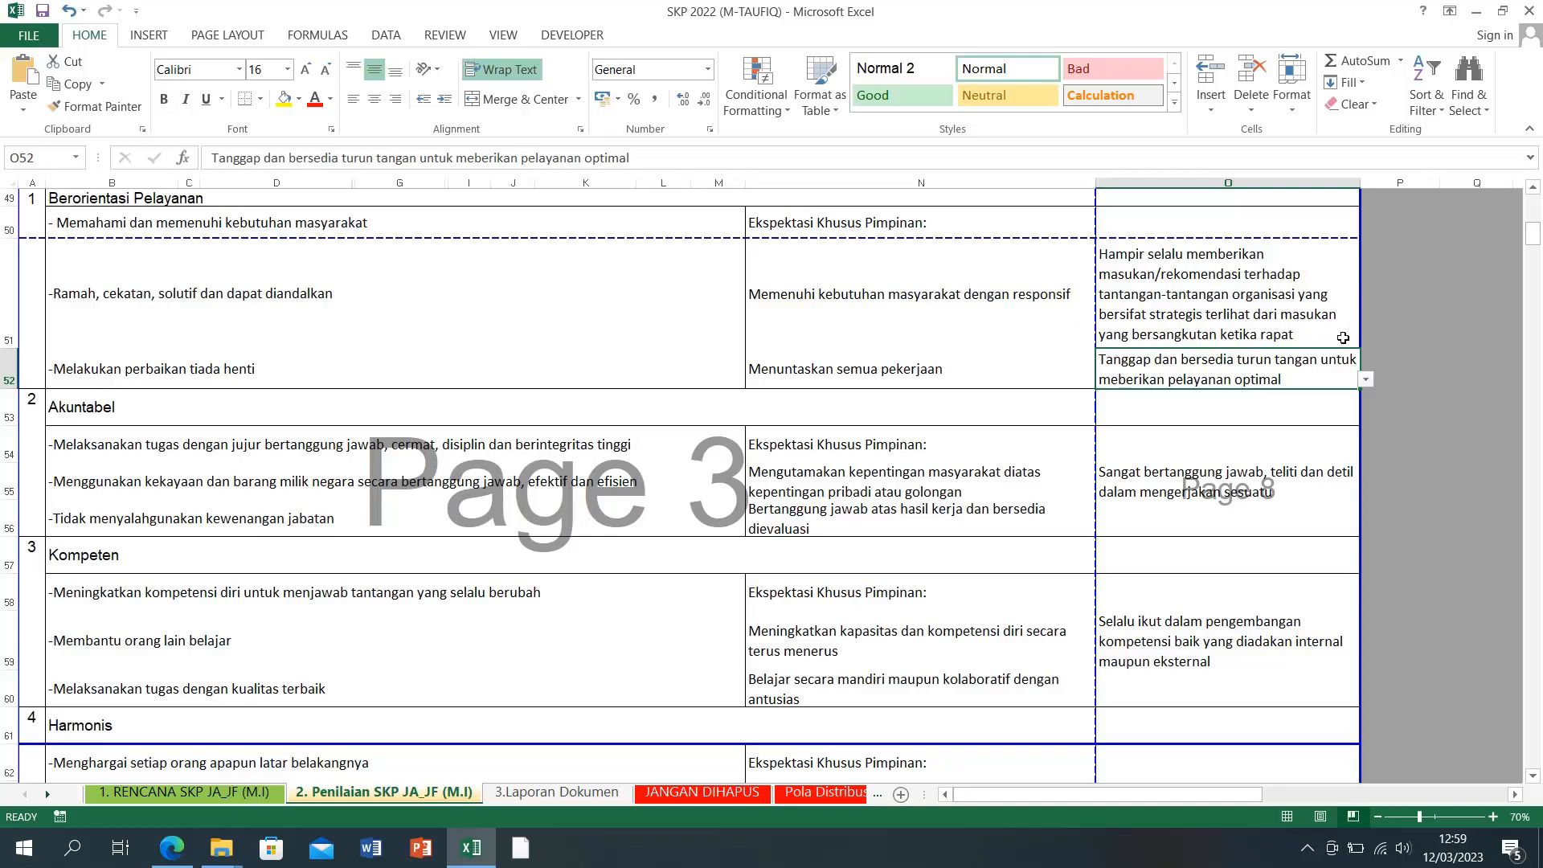
click(1365, 379)
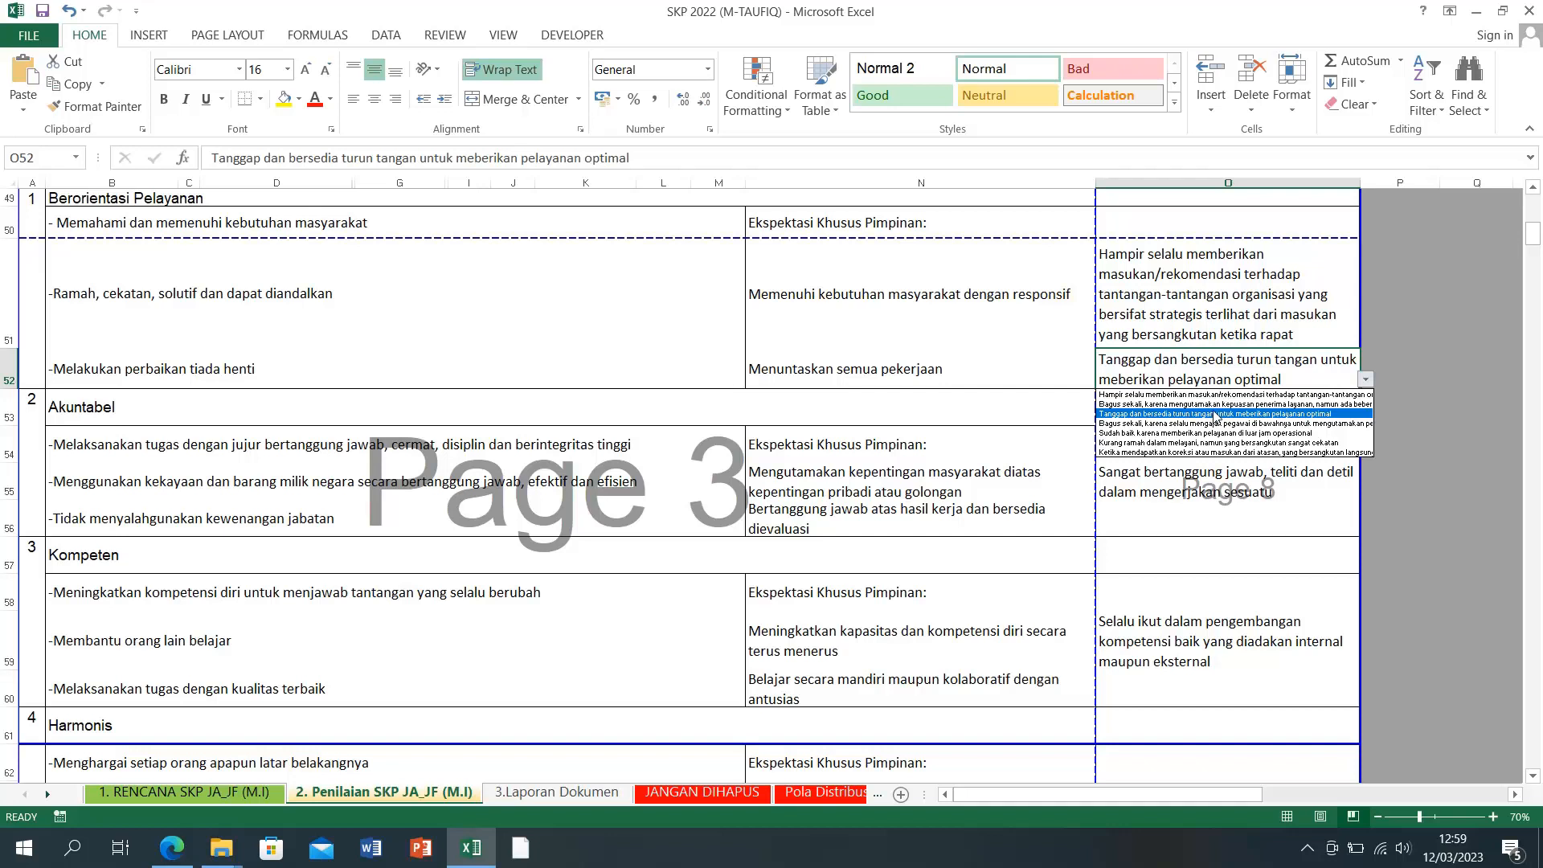
click(1217, 416)
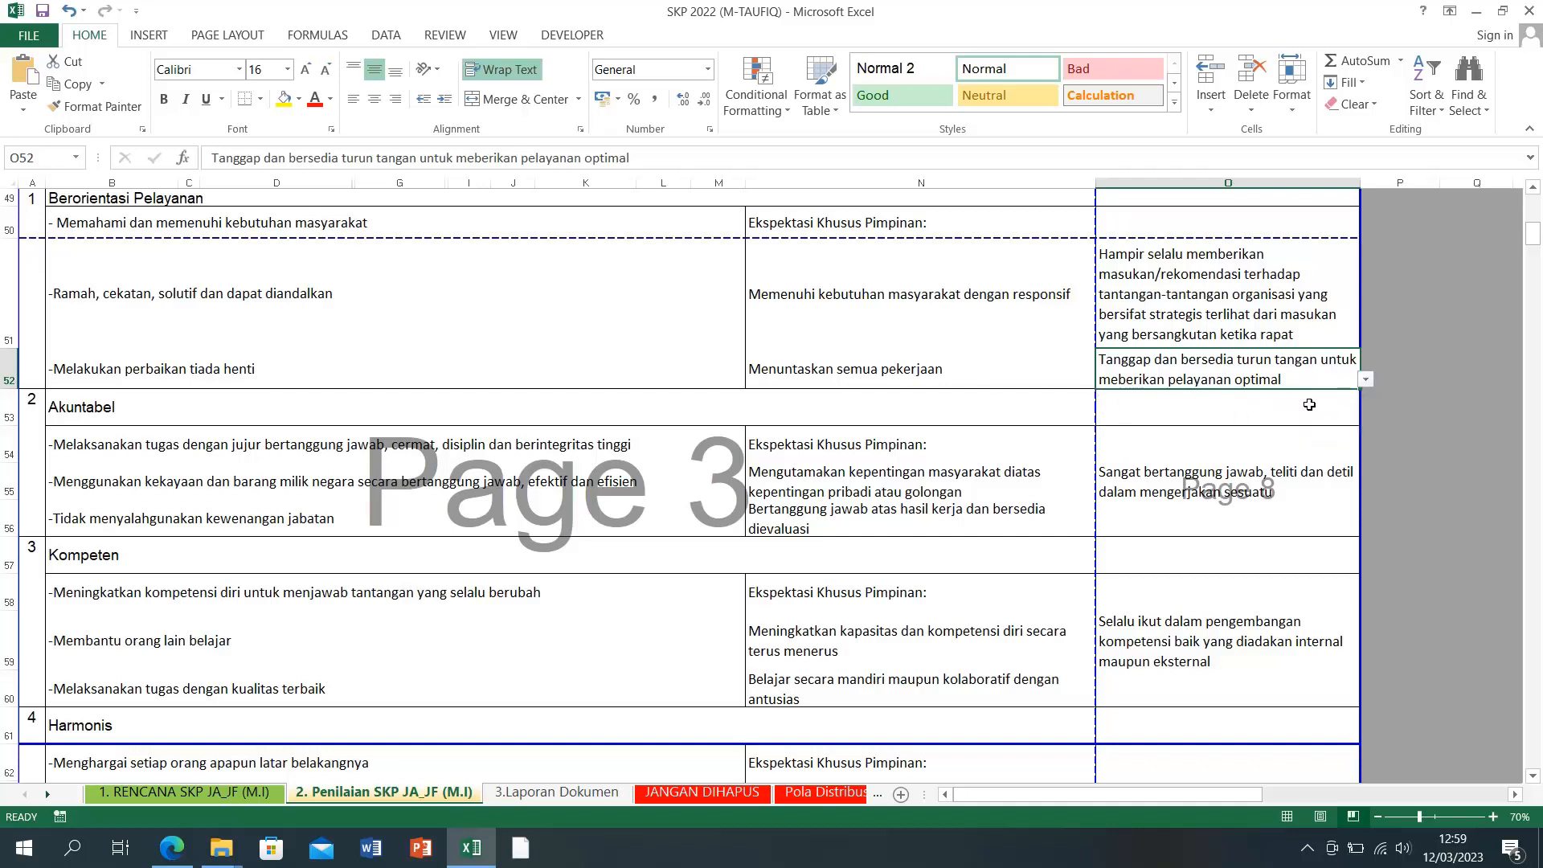
click(1366, 381)
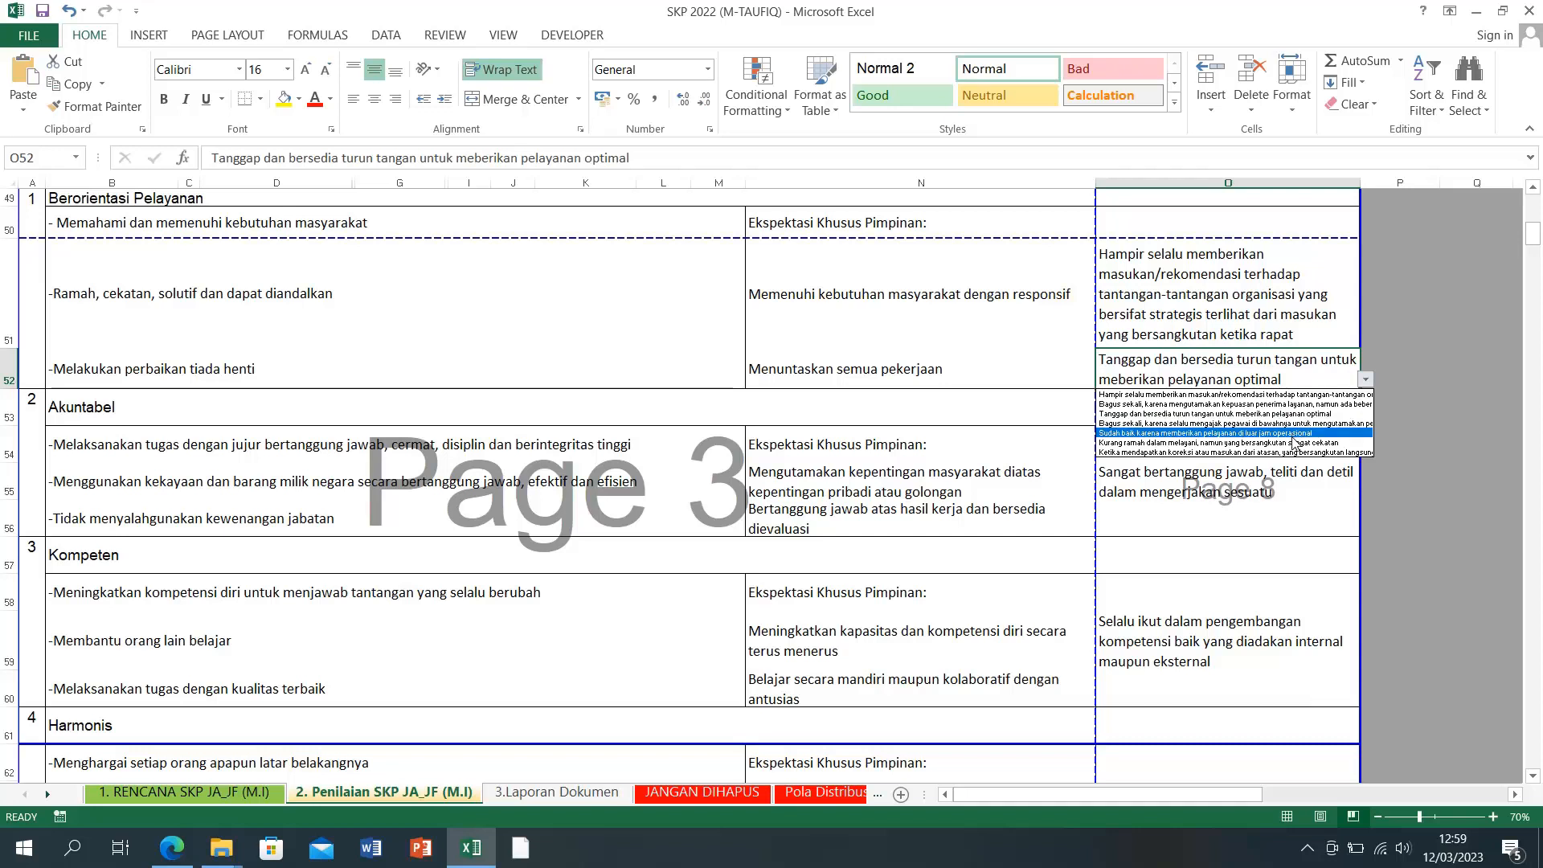
click(1294, 434)
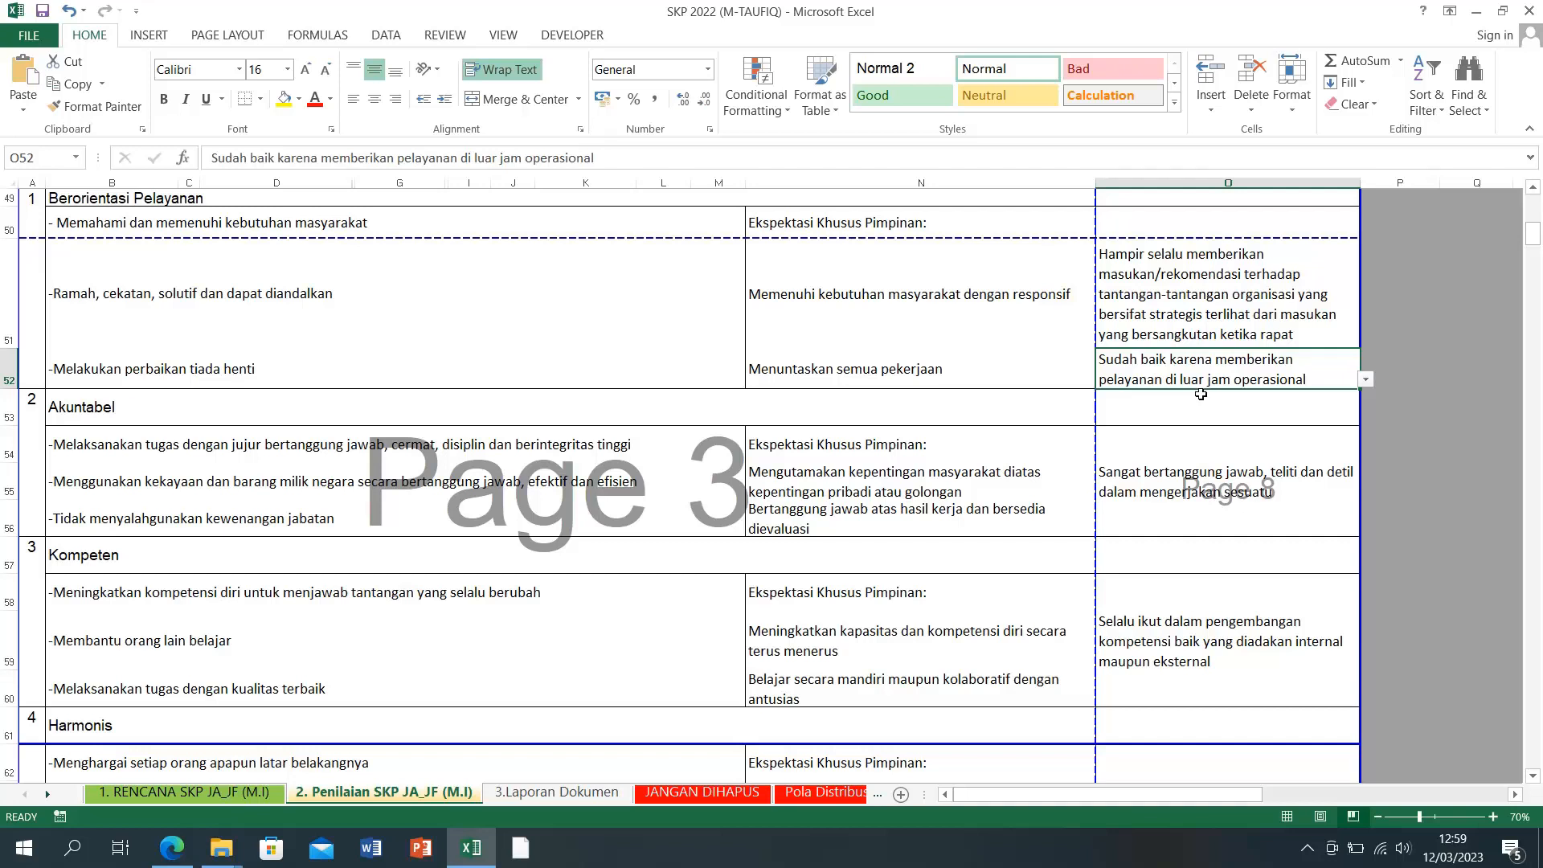
click(1164, 318)
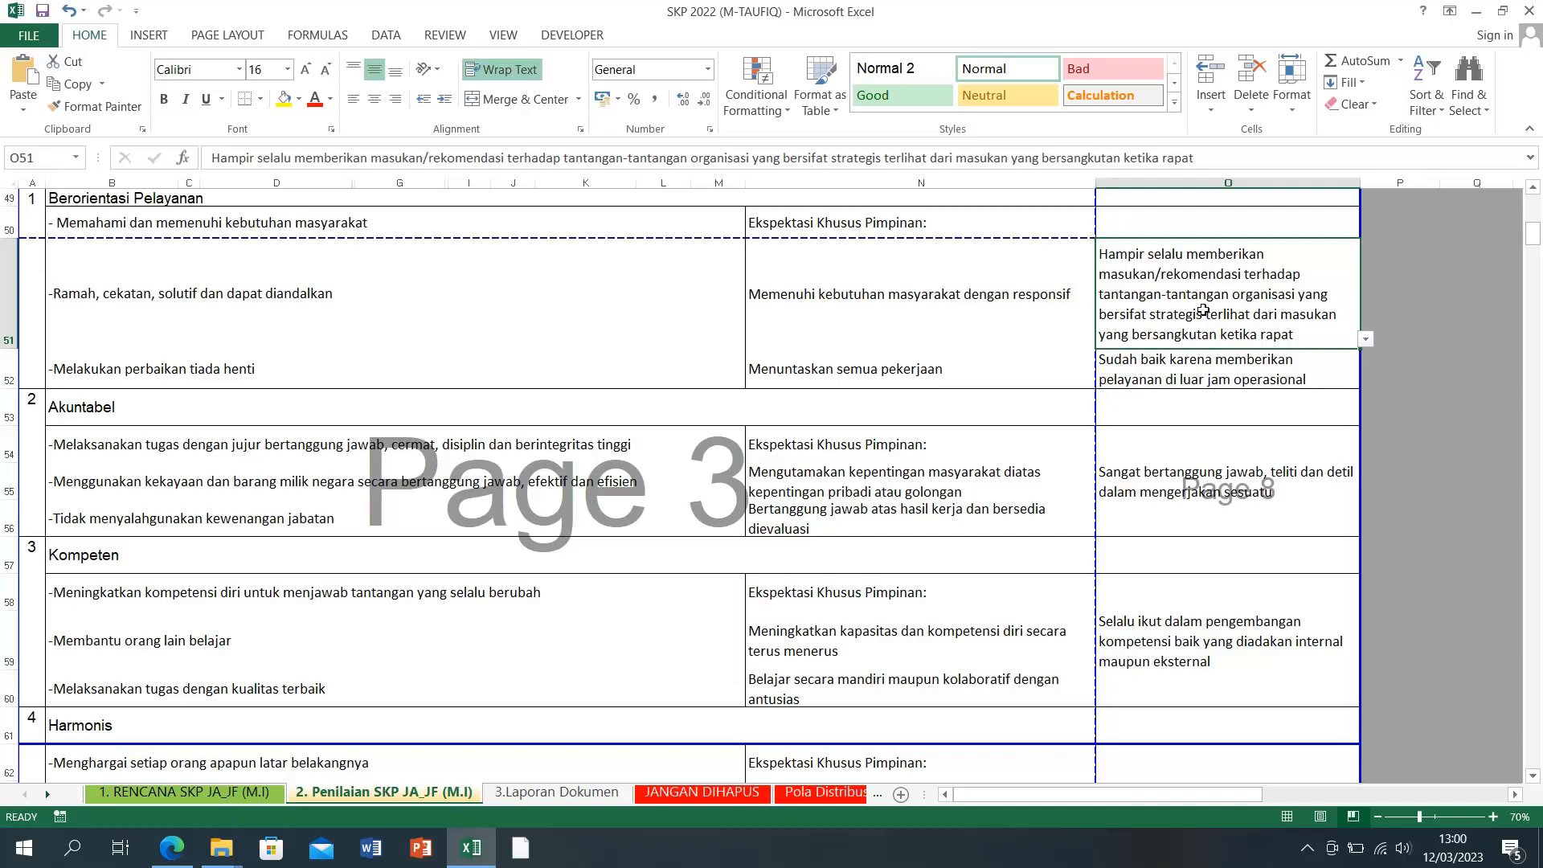
Step: Pick 'Tanggap dan bersedia turun tangan untuk meberikan pelayanan optimal' in O51's dropdown
click(1365, 341)
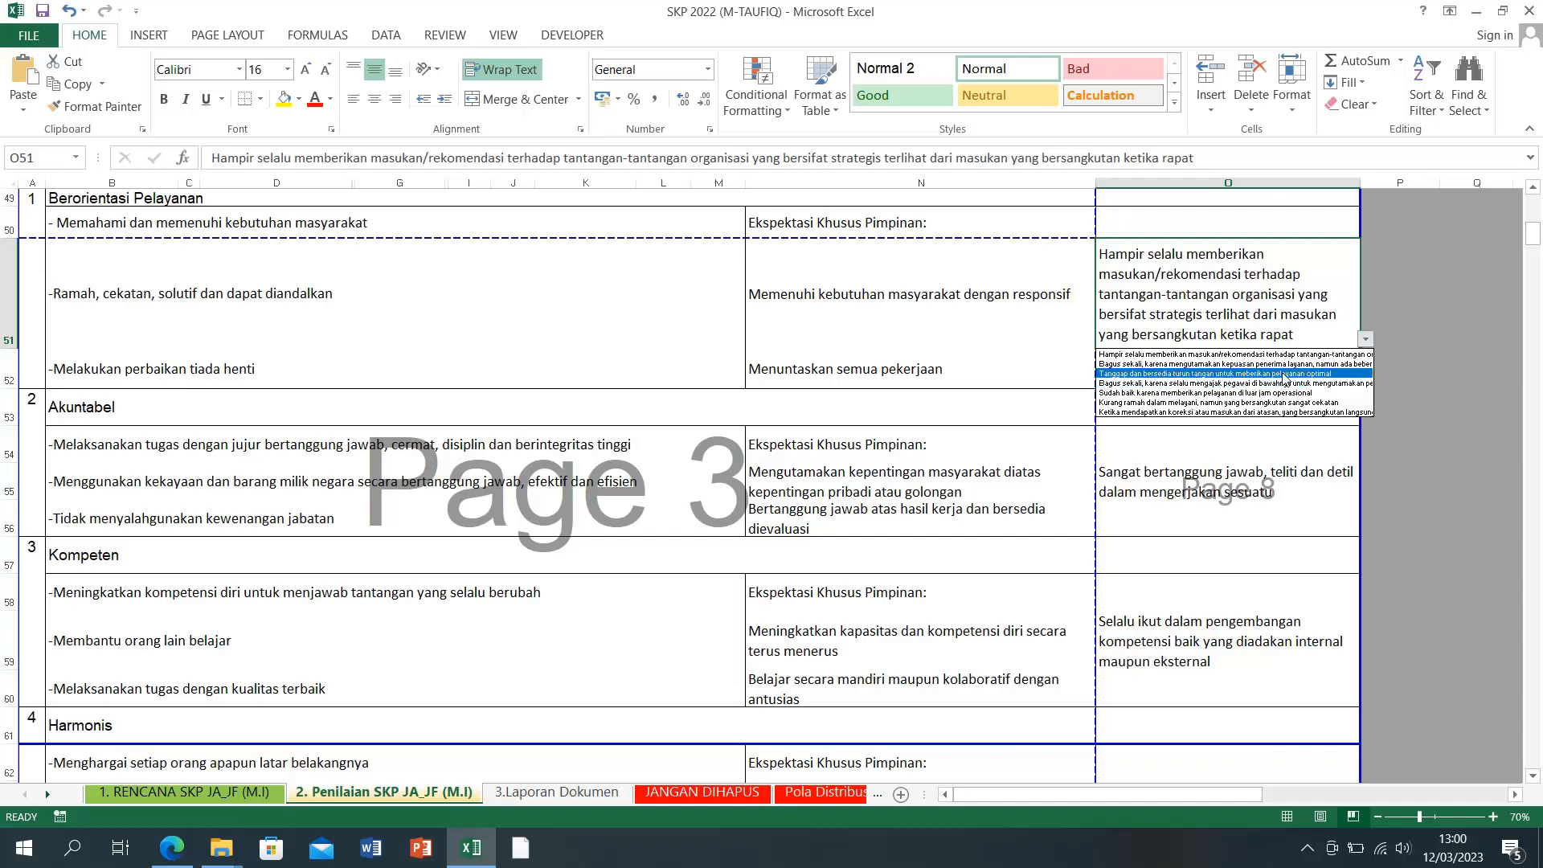
click(1284, 374)
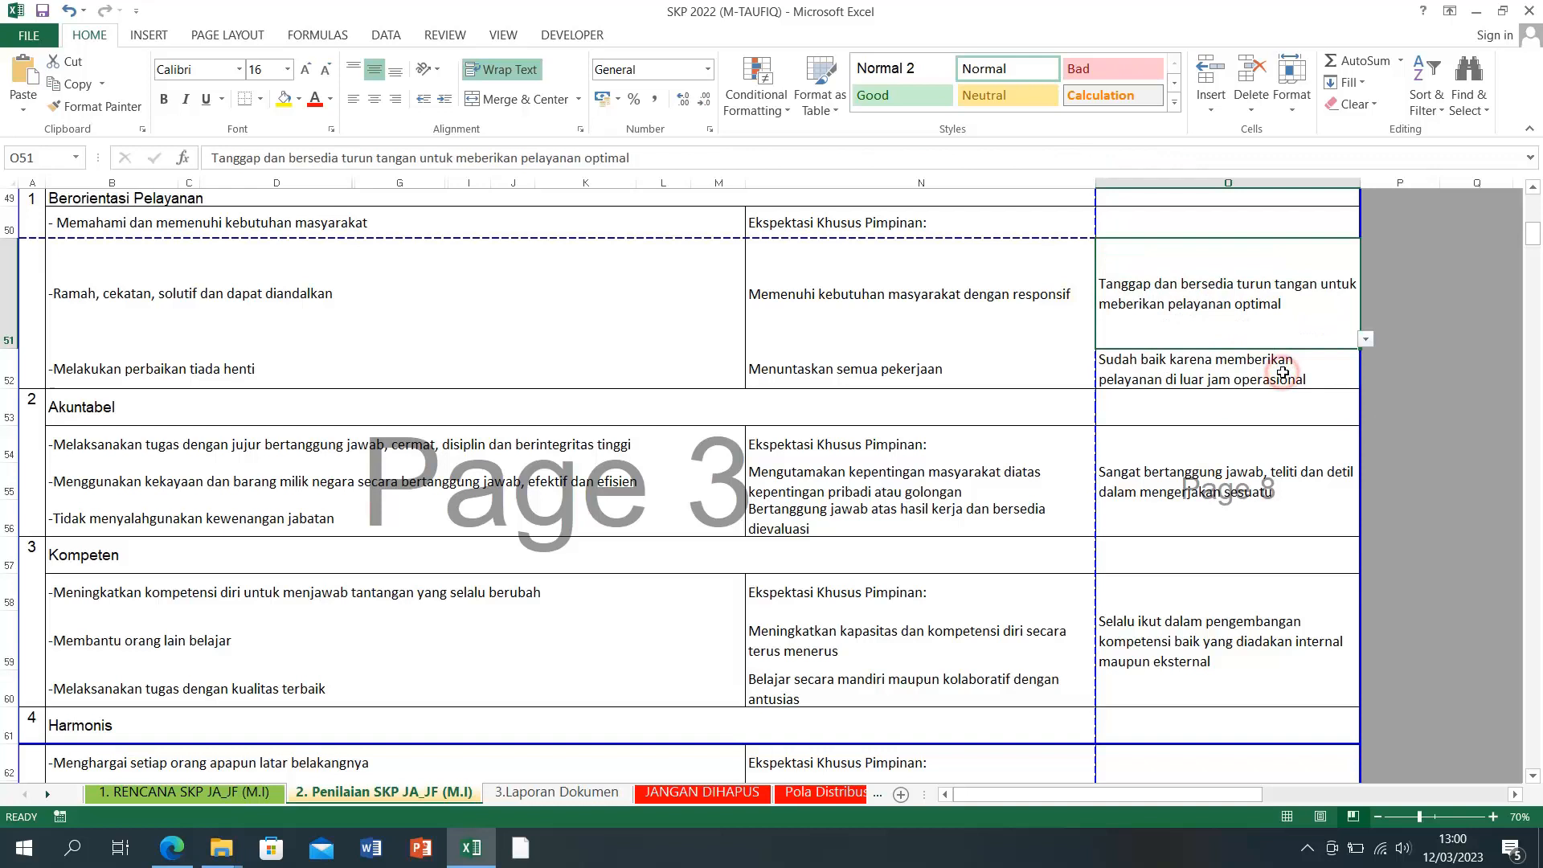
click(1444, 378)
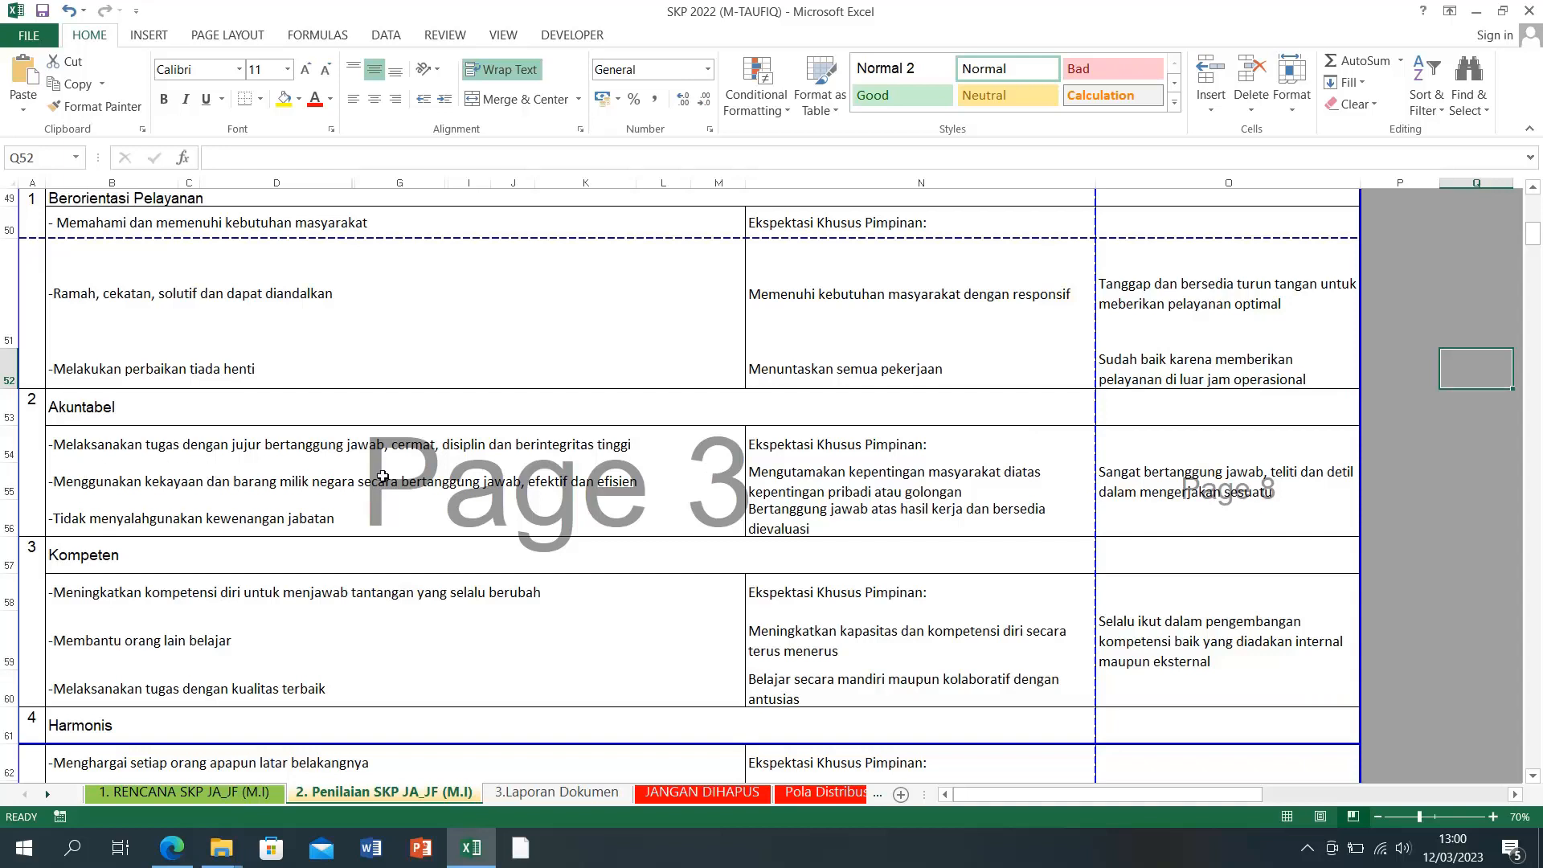
Step: Set O55 to 'Tidak pernah menggunakan barang milik negara untuk kepentingan pribadi'
click(907, 482)
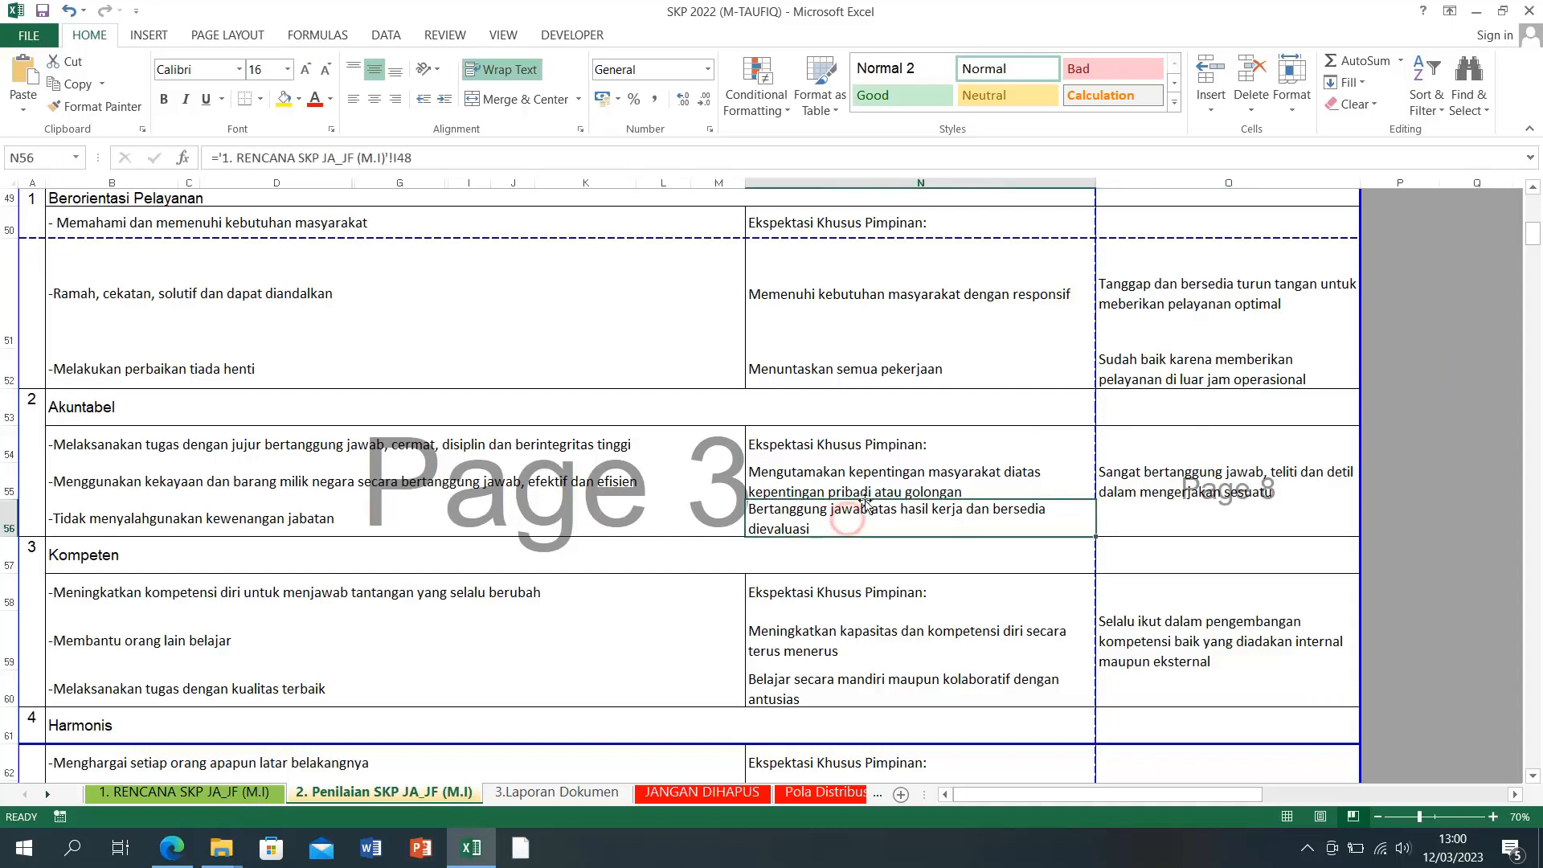
click(1130, 518)
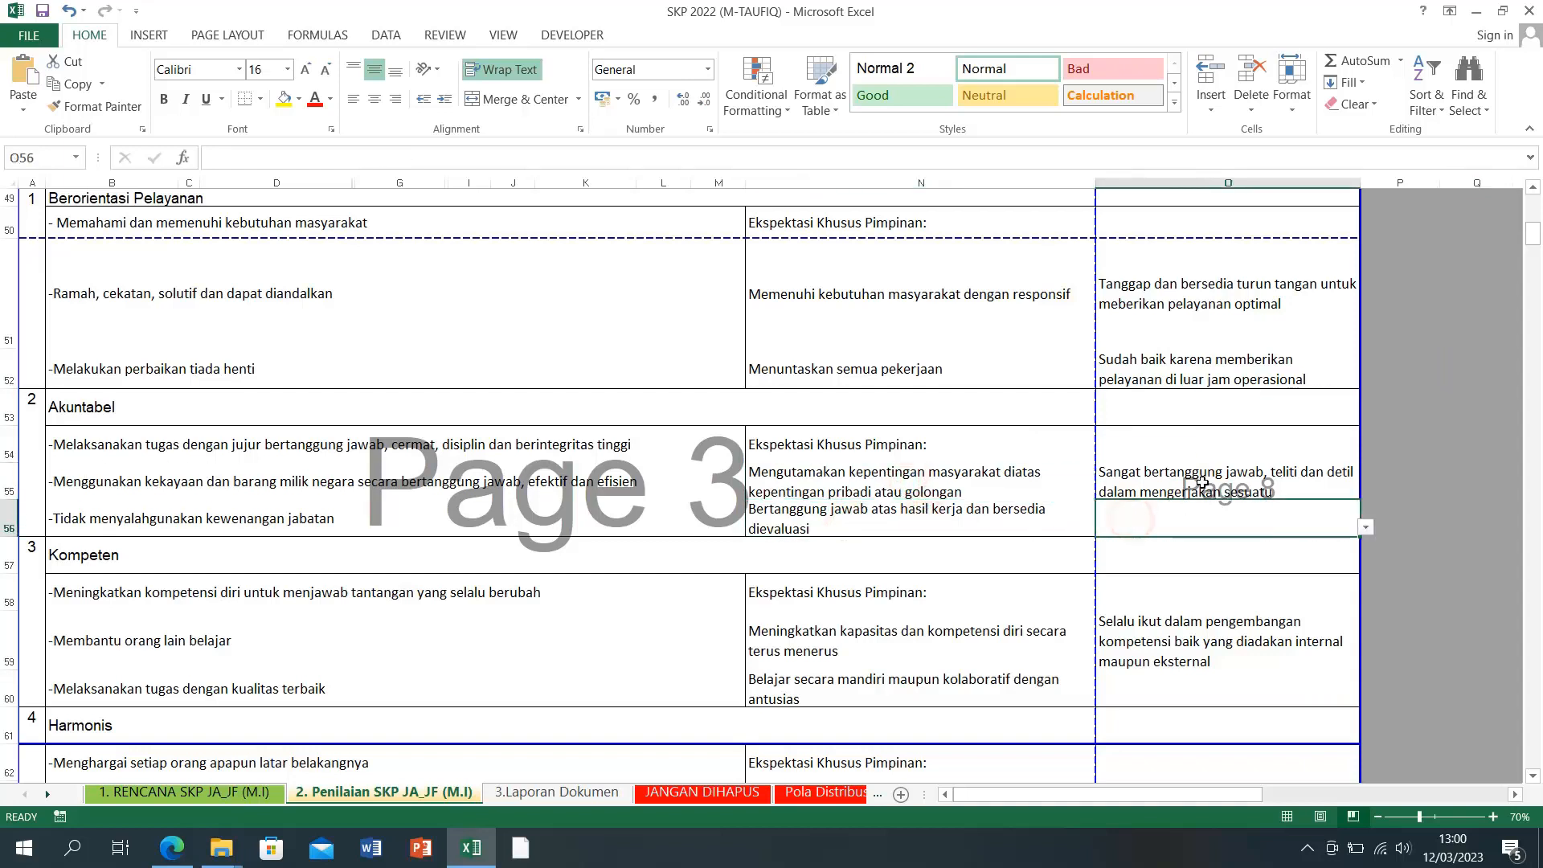
click(1129, 486)
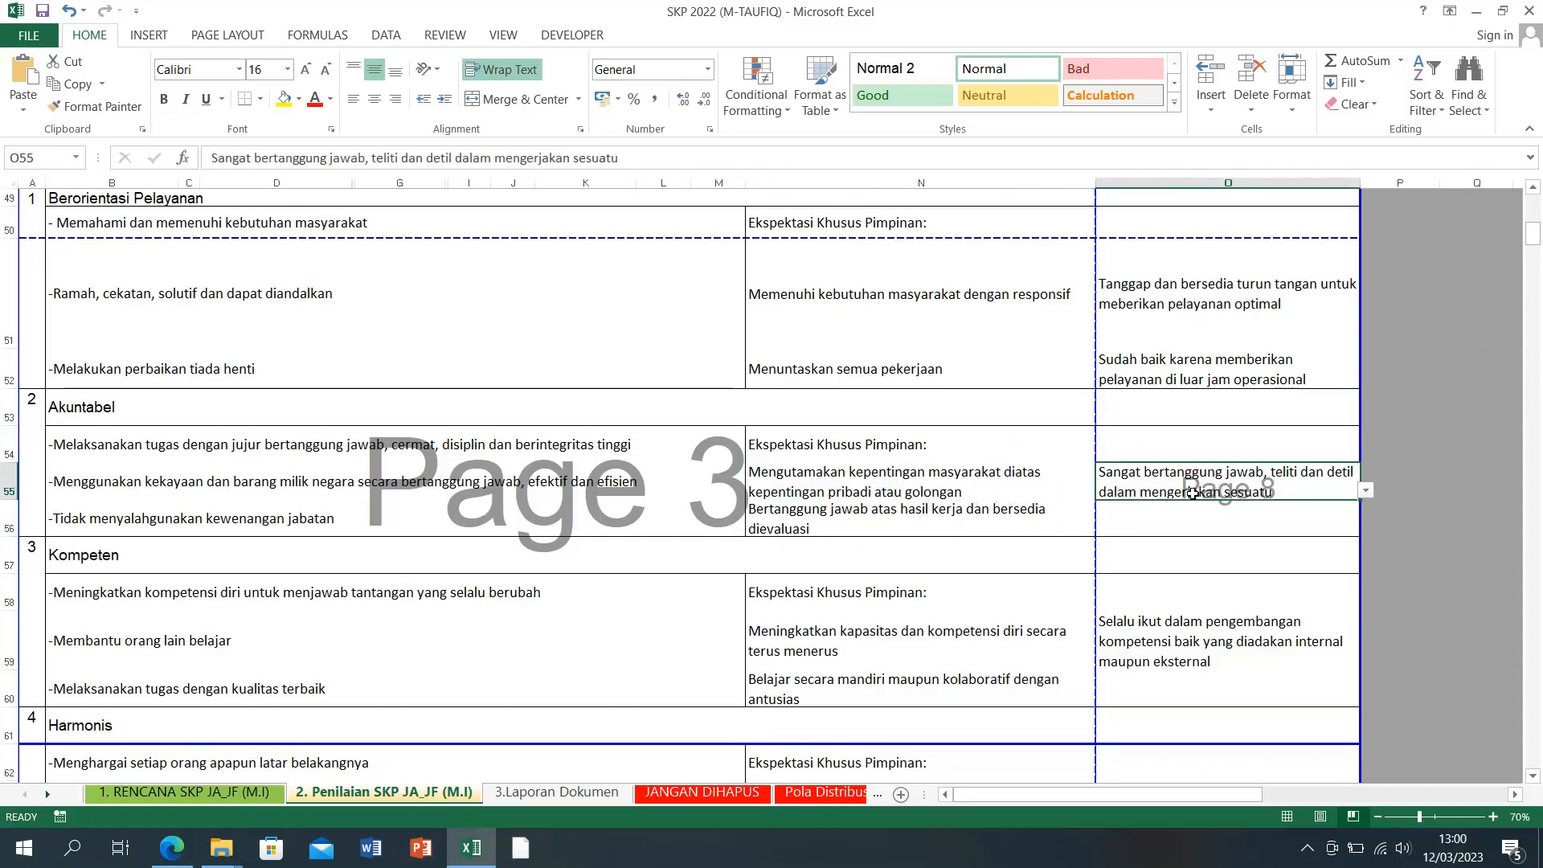
click(1365, 492)
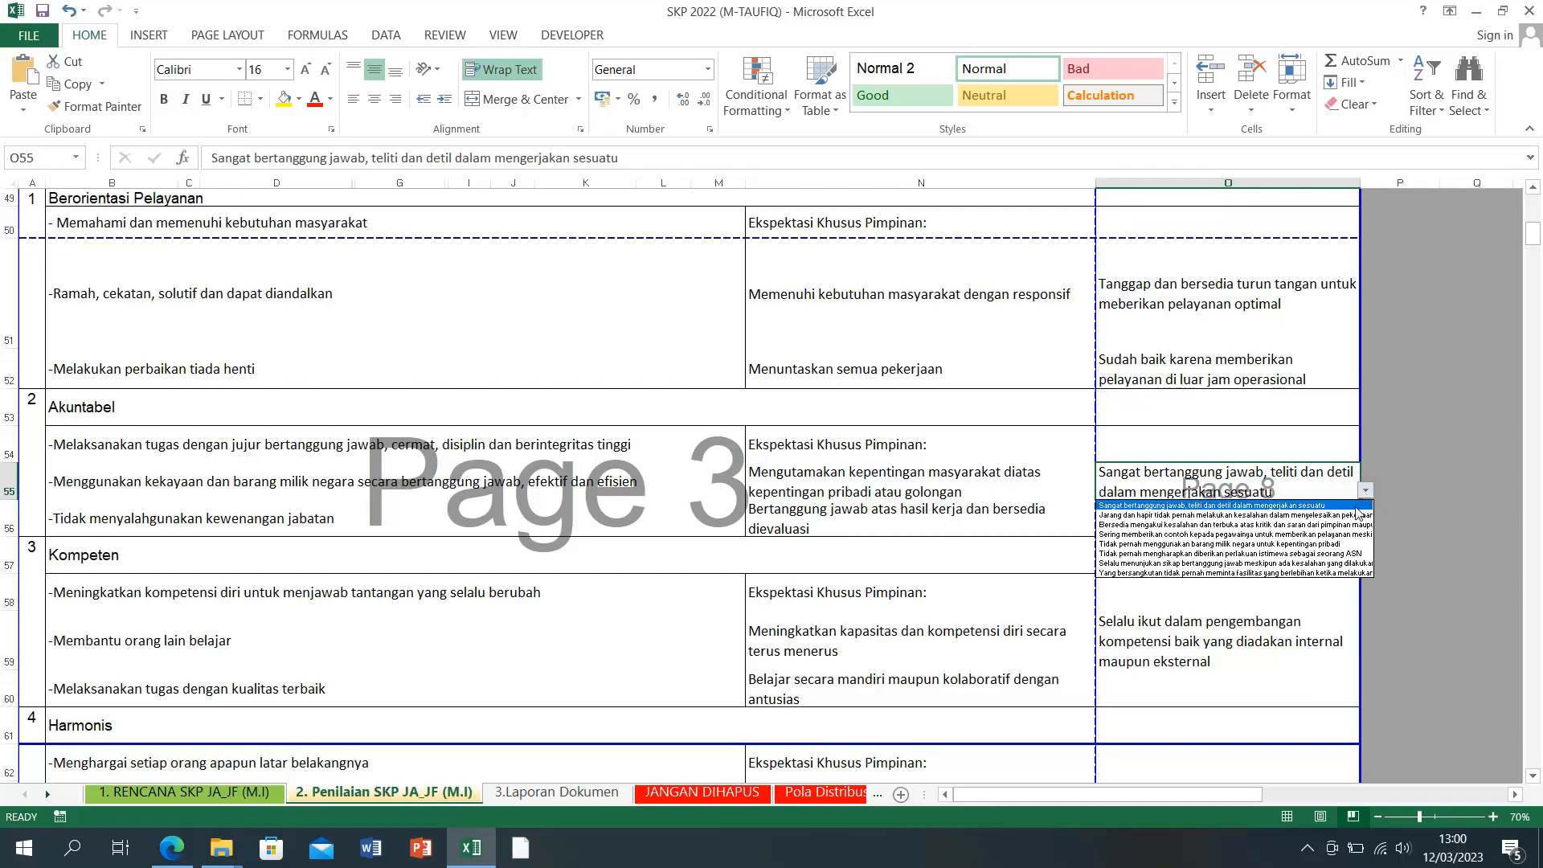
click(1308, 526)
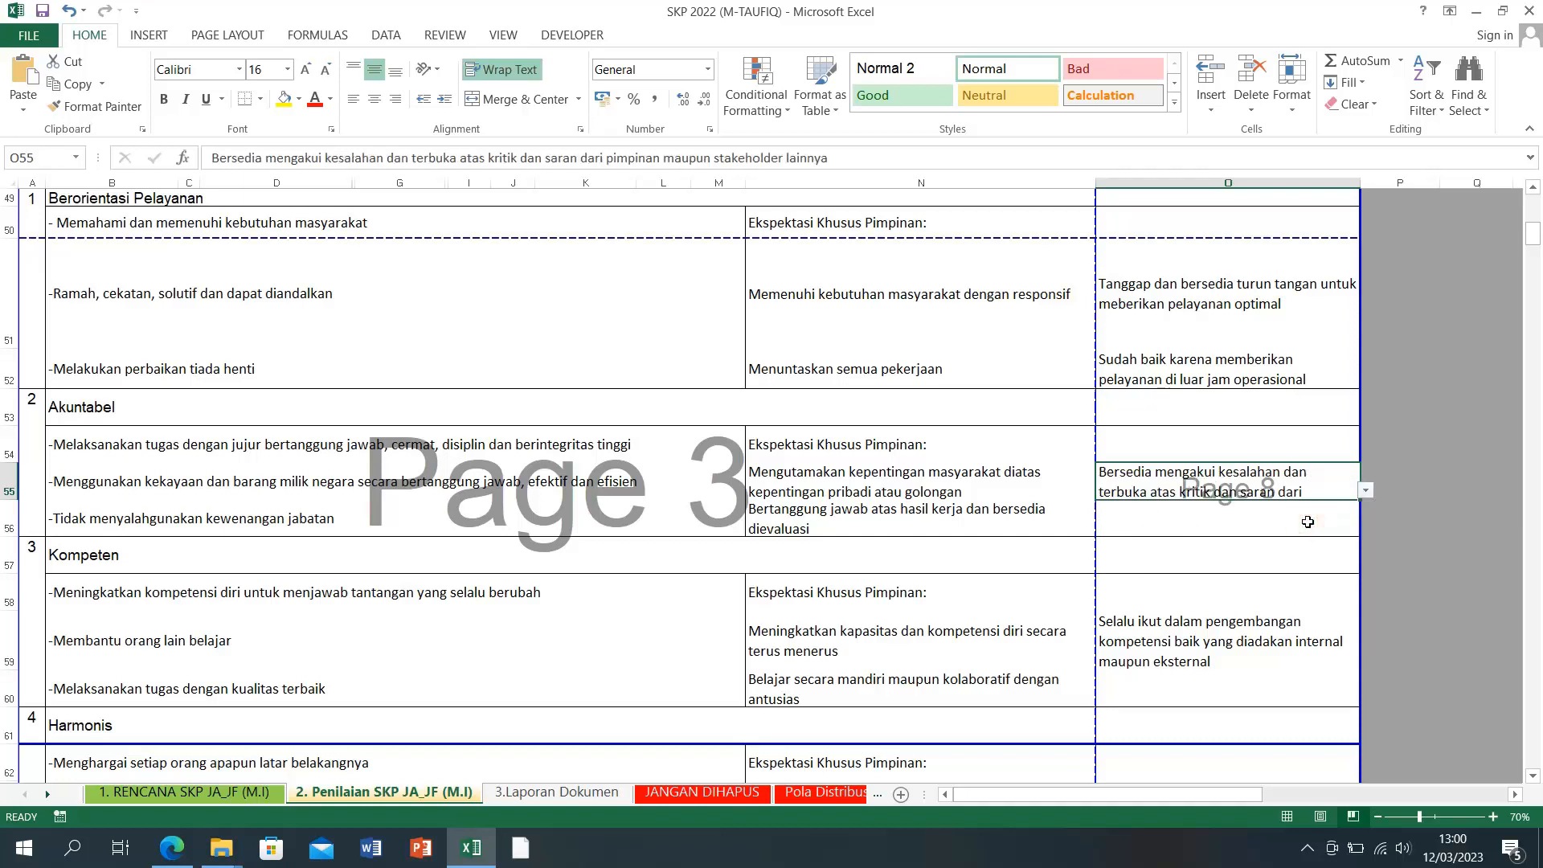
click(1366, 493)
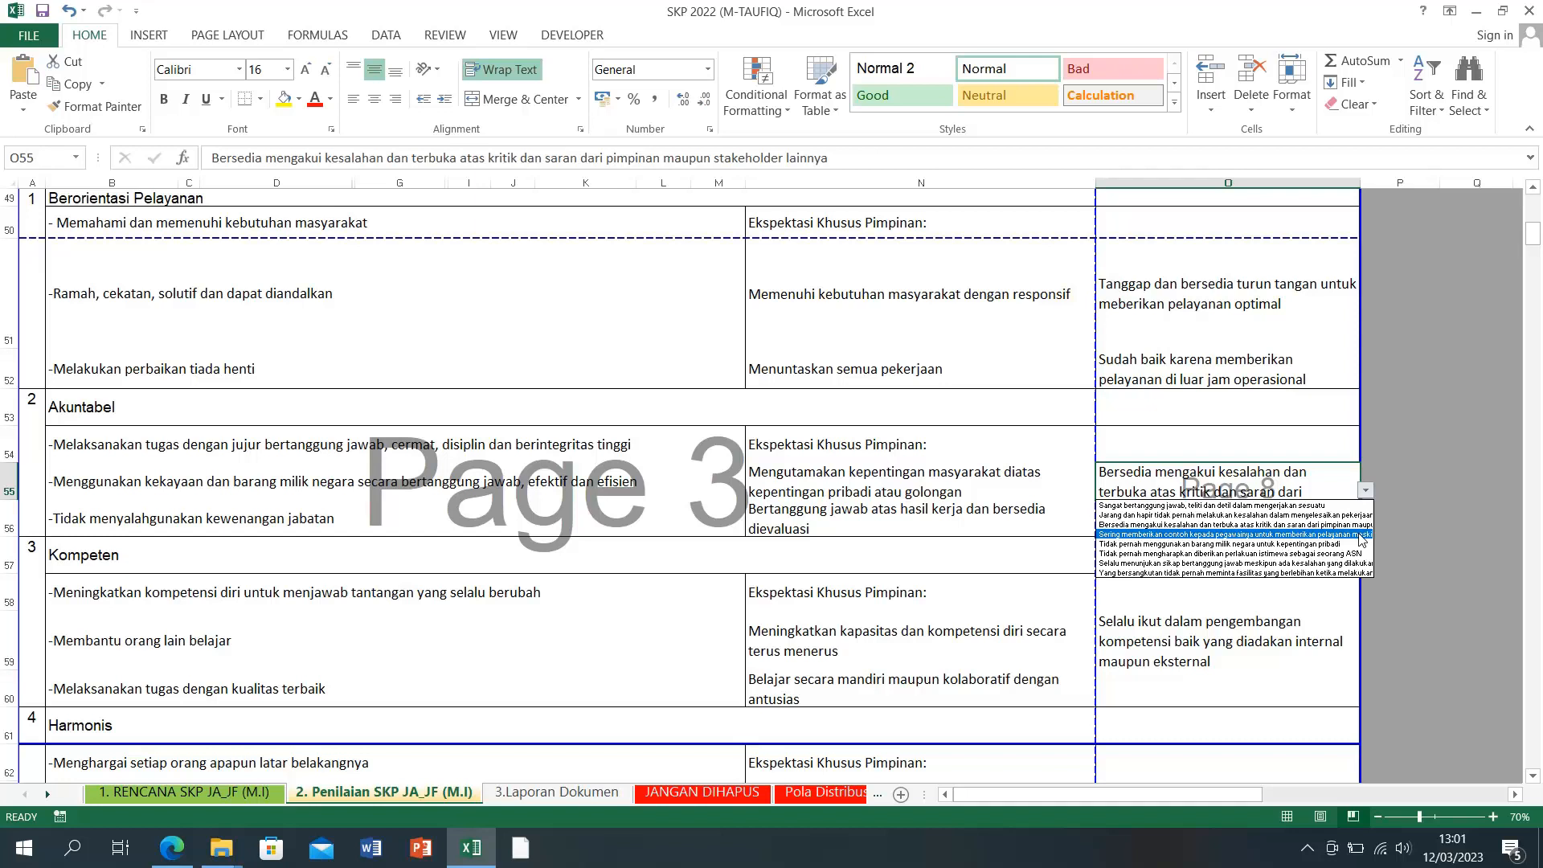
key(Up)
click(1346, 544)
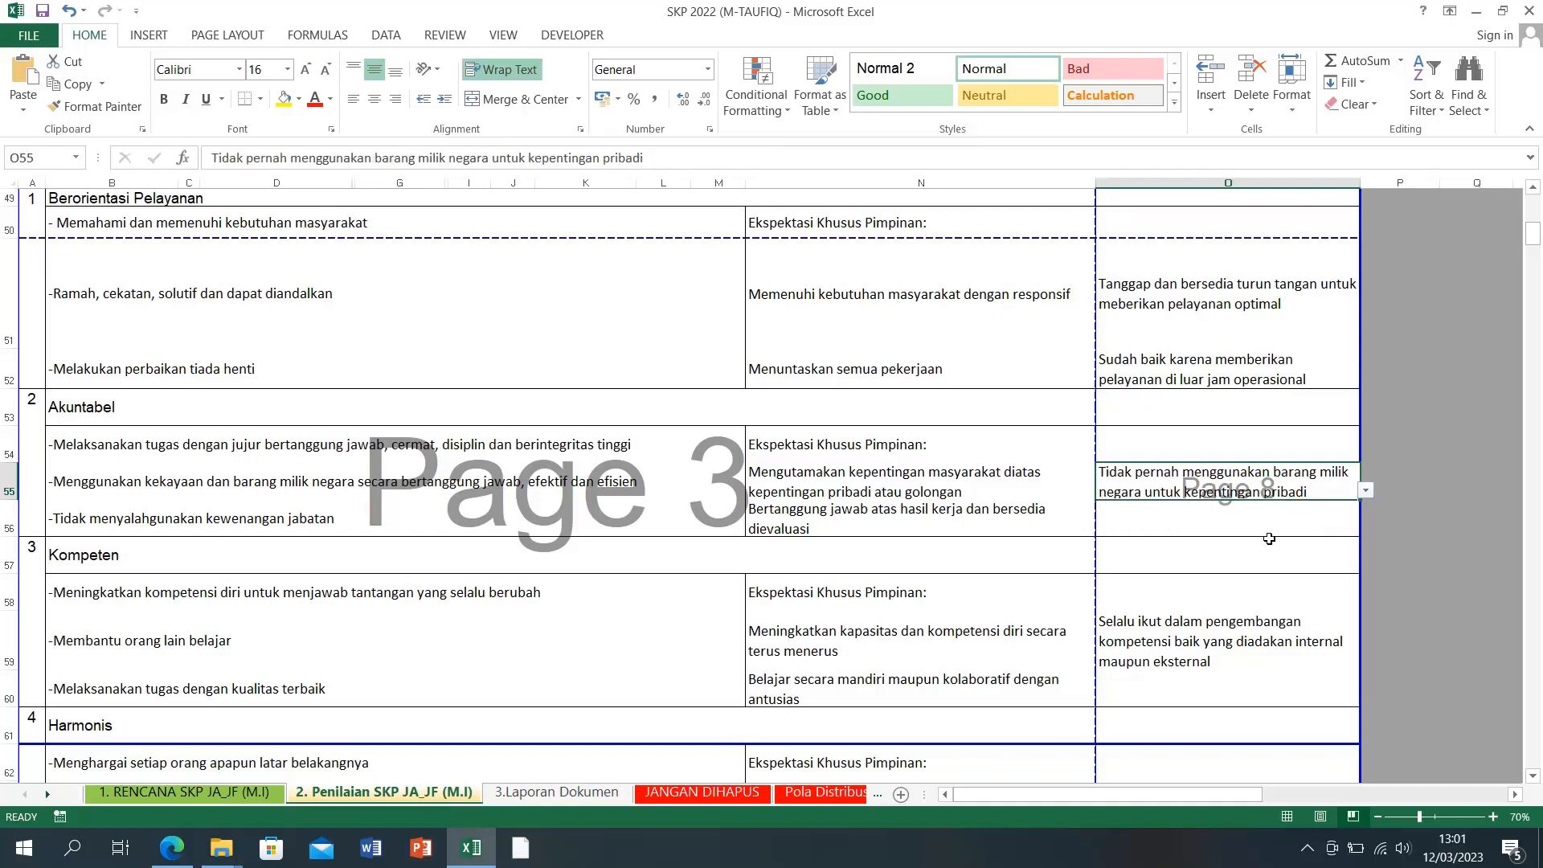
Step: Set O56 to 'Sangat bertanggung jawab, teliti dan detil dalam mengerjakan sesuatu'
click(1293, 530)
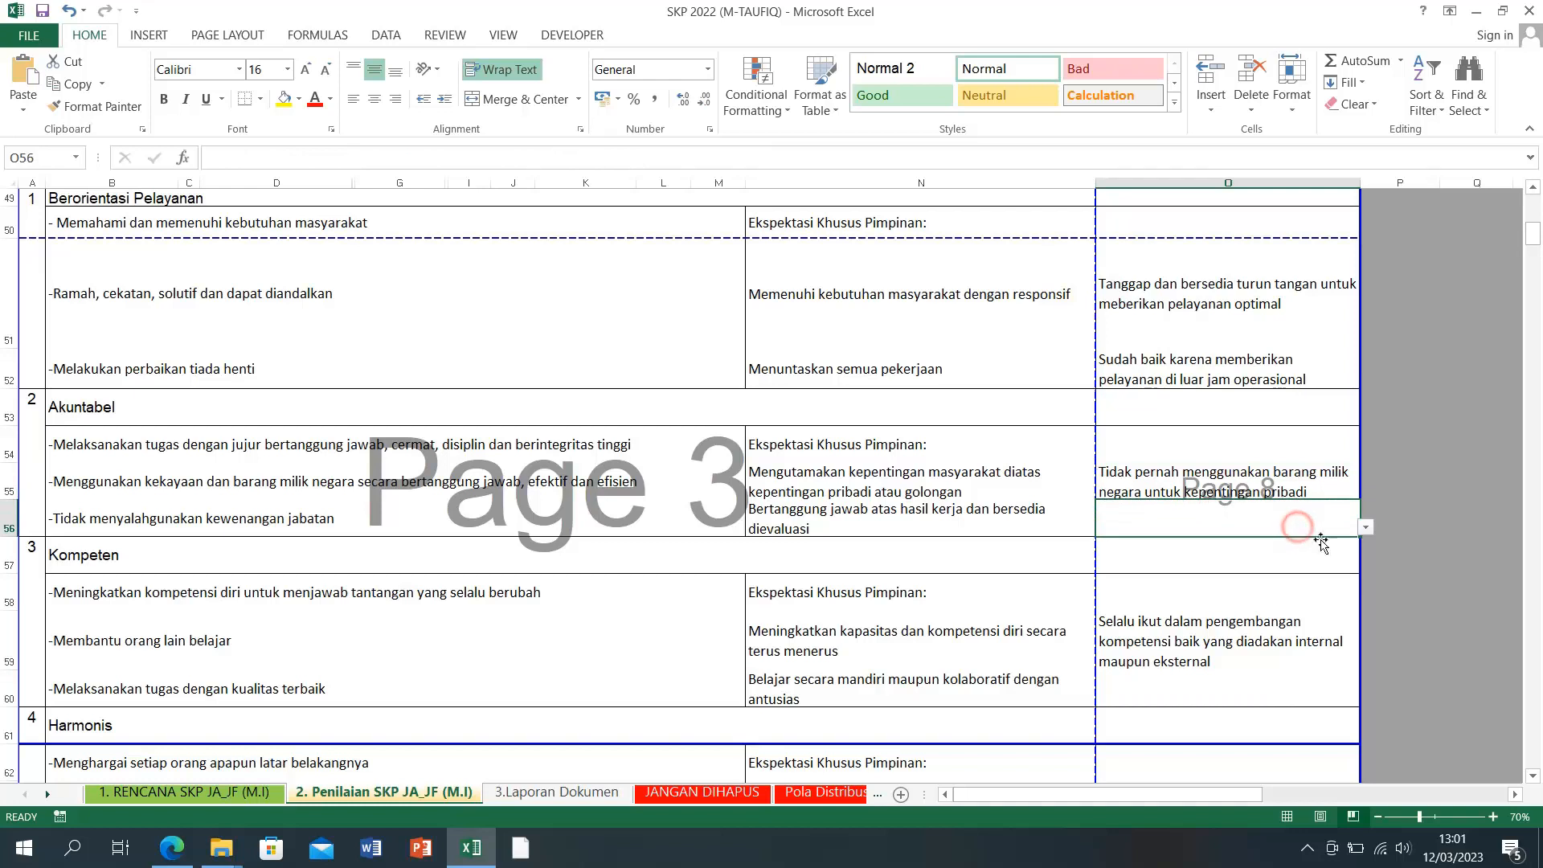
click(1364, 527)
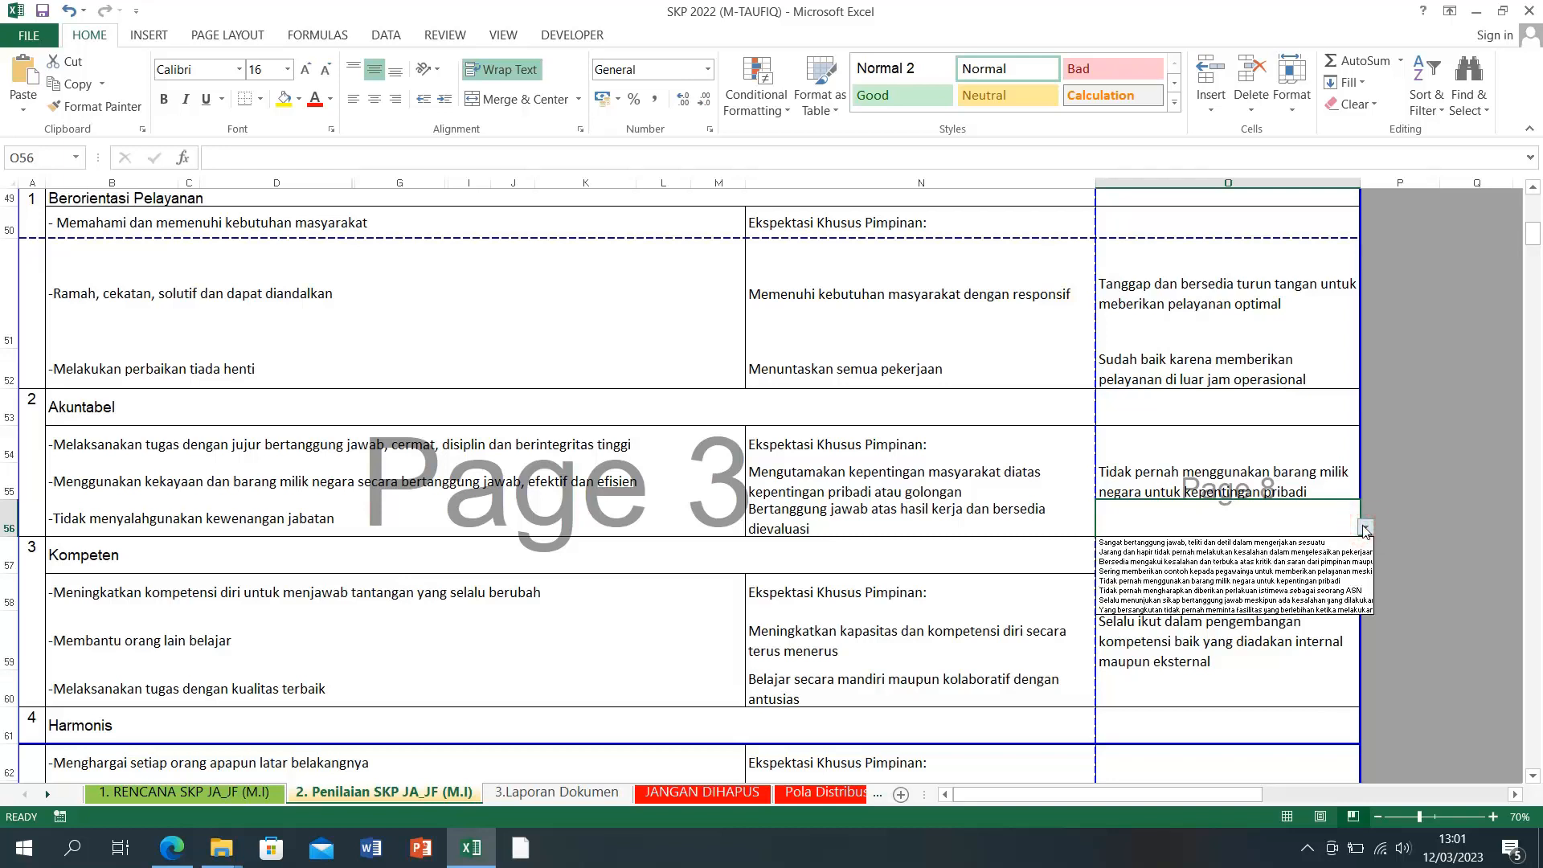
click(1325, 543)
click(1411, 518)
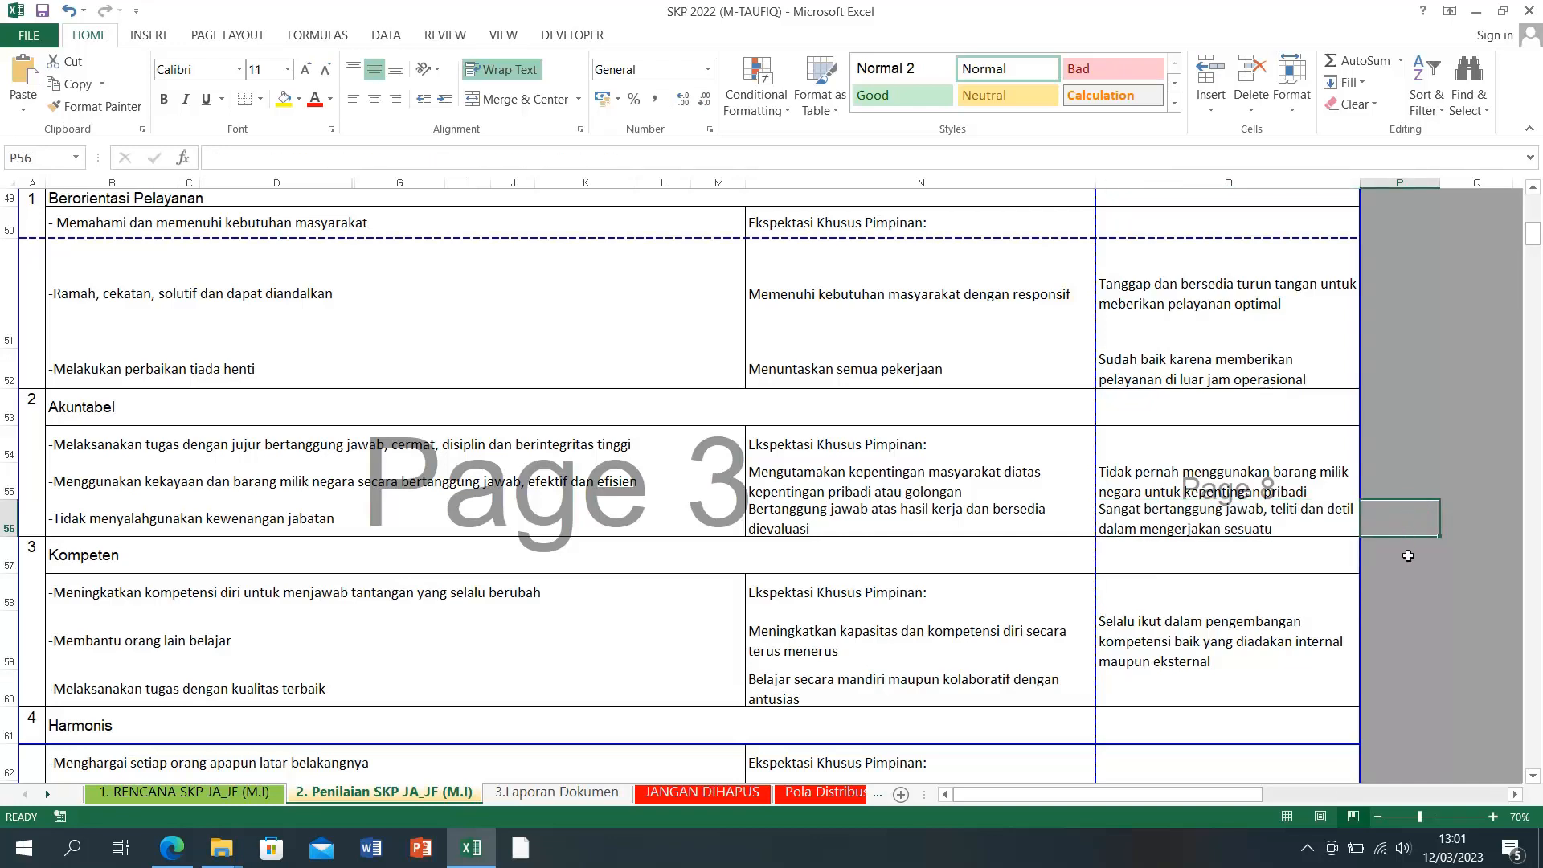
Step: Scroll down and review the Kompeten feedback choices in O59 without changing it
scroll(1417, 567, down, 1)
scroll(1417, 567, down, 2)
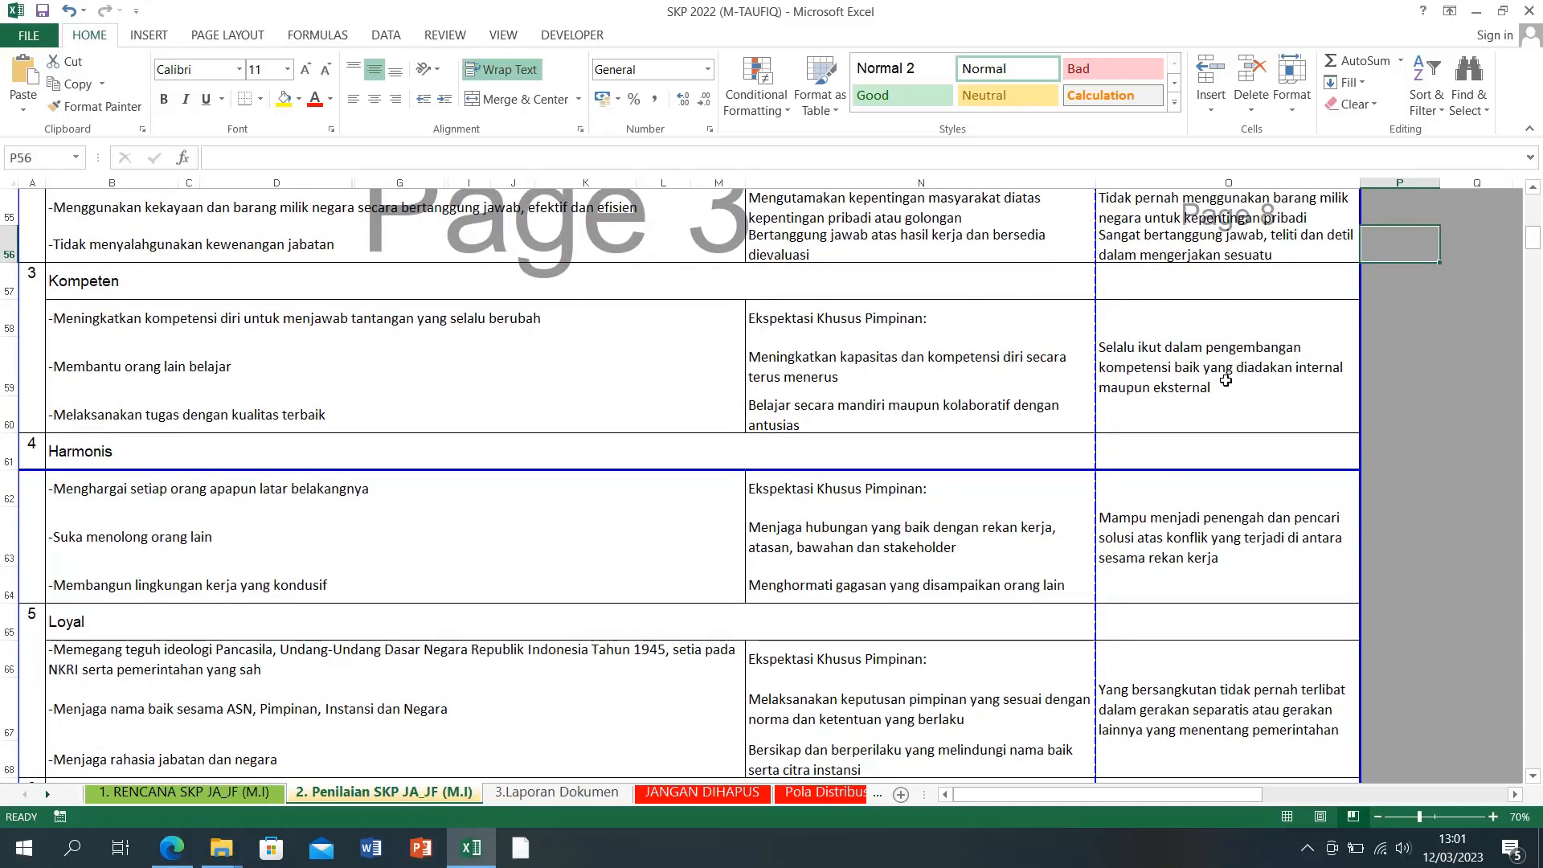
click(1295, 367)
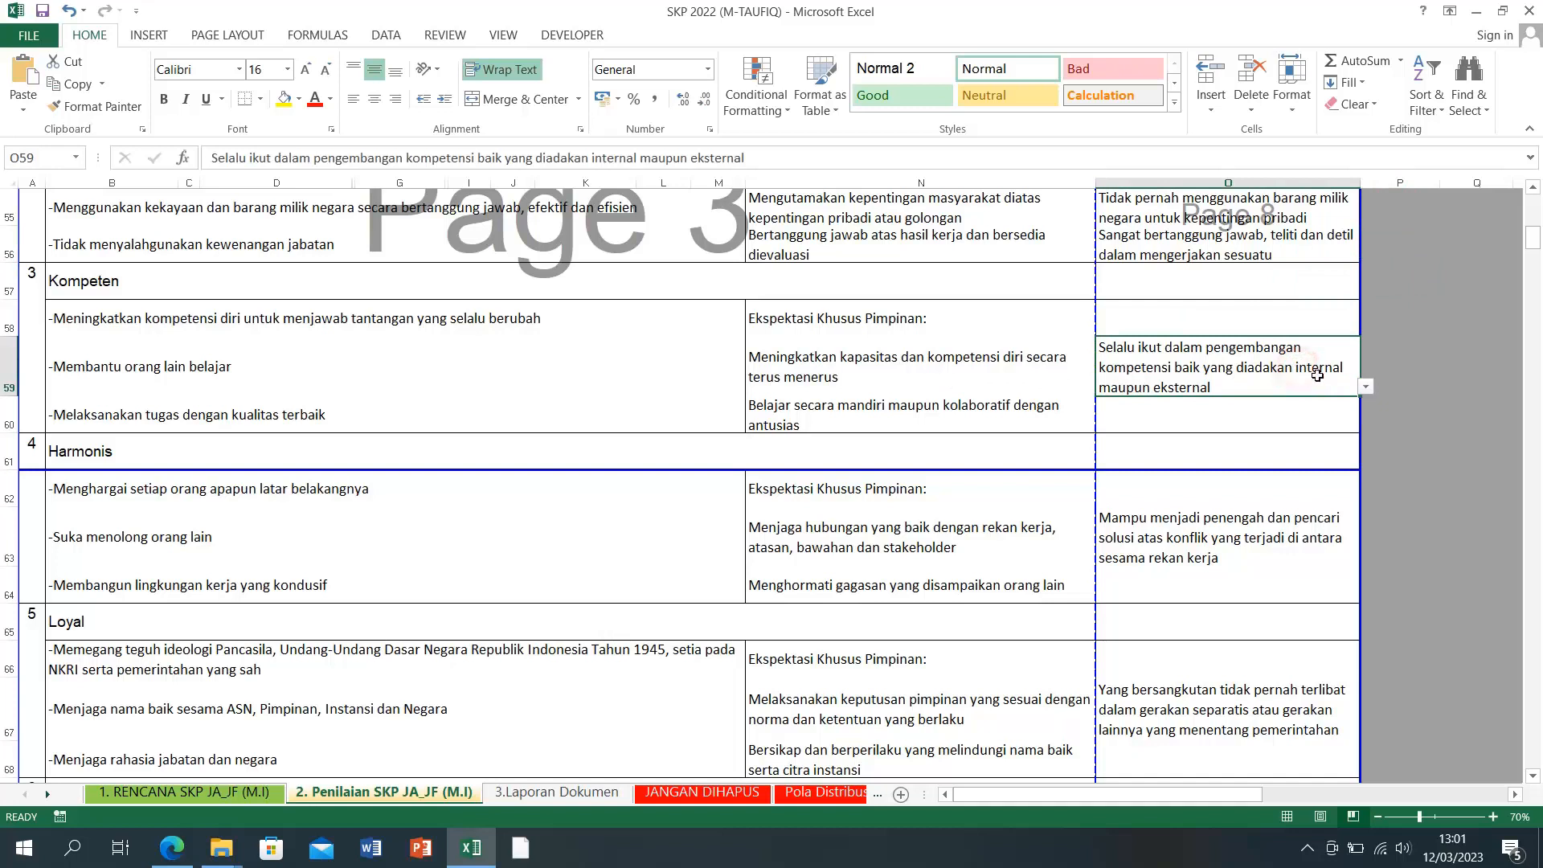
click(1365, 389)
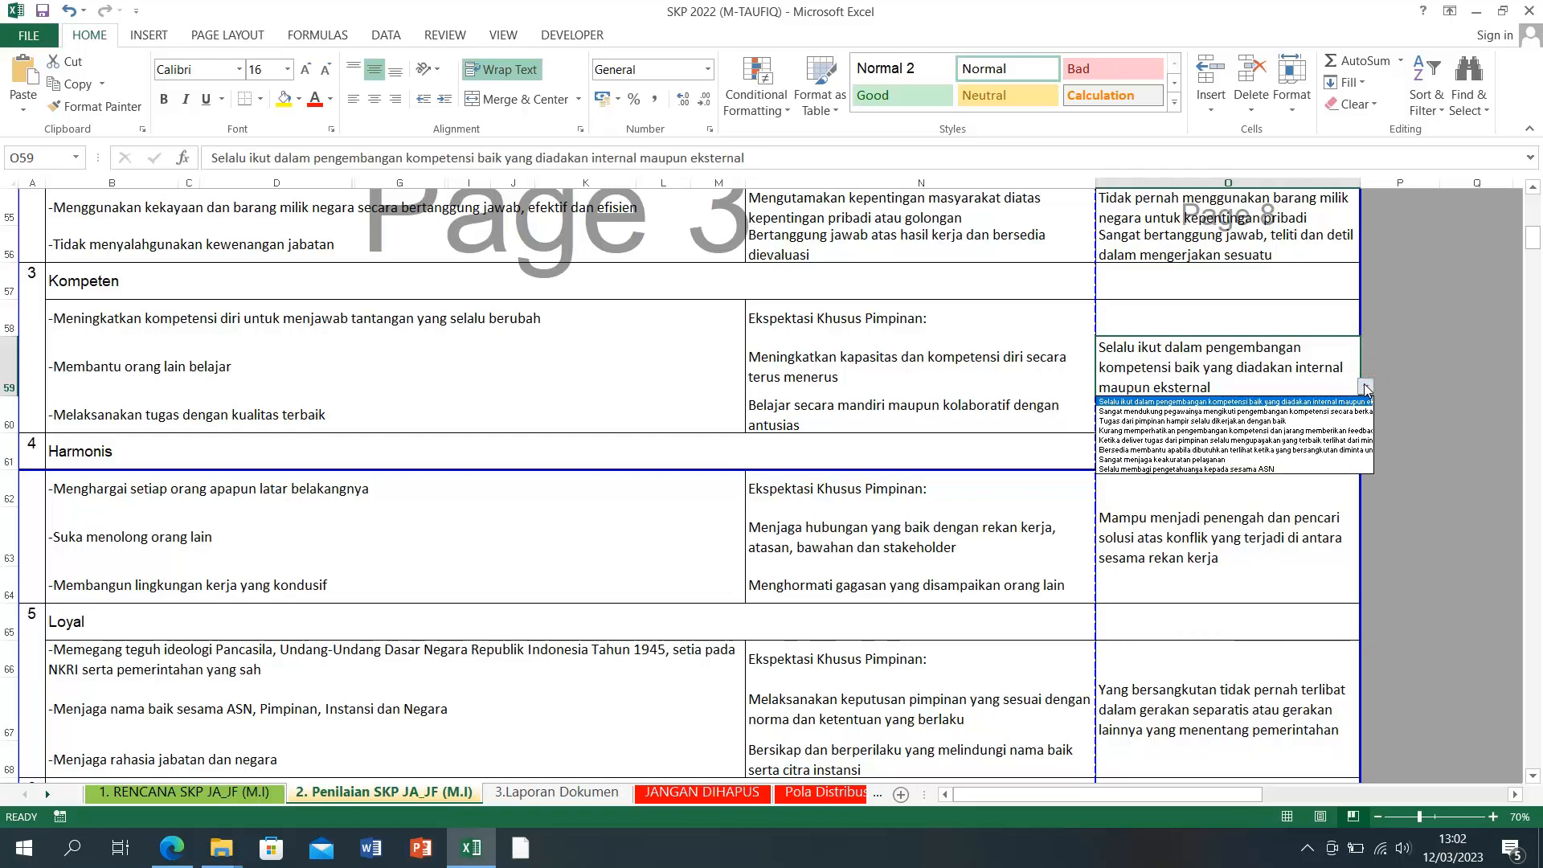
click(1406, 390)
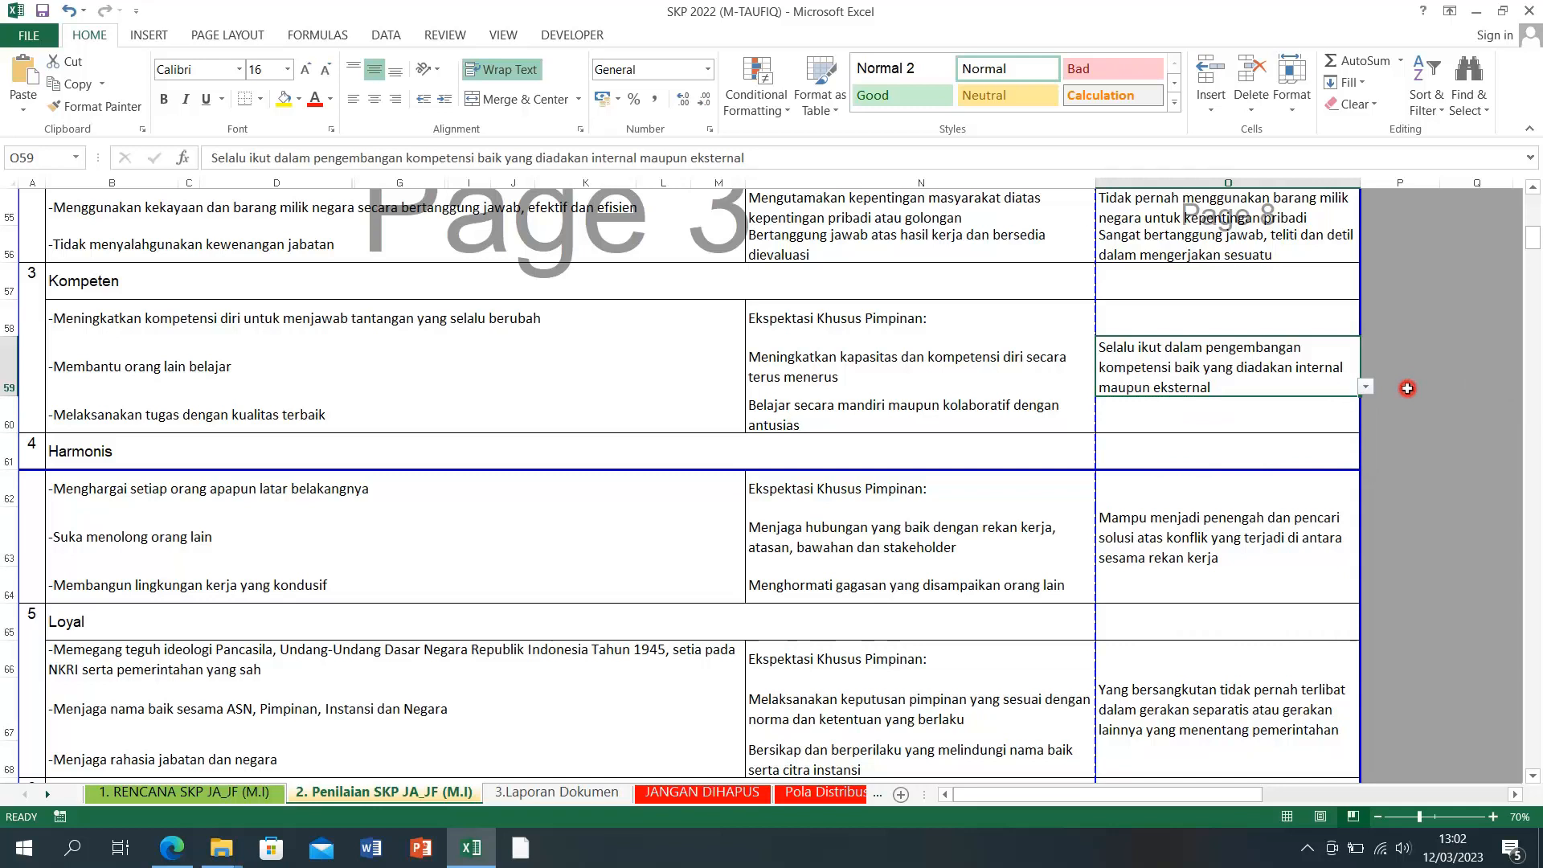
Step: Set O60's feedback to 'Tugas dari pimpinan hampir selalu dikerjakan dengan baik'
click(1165, 412)
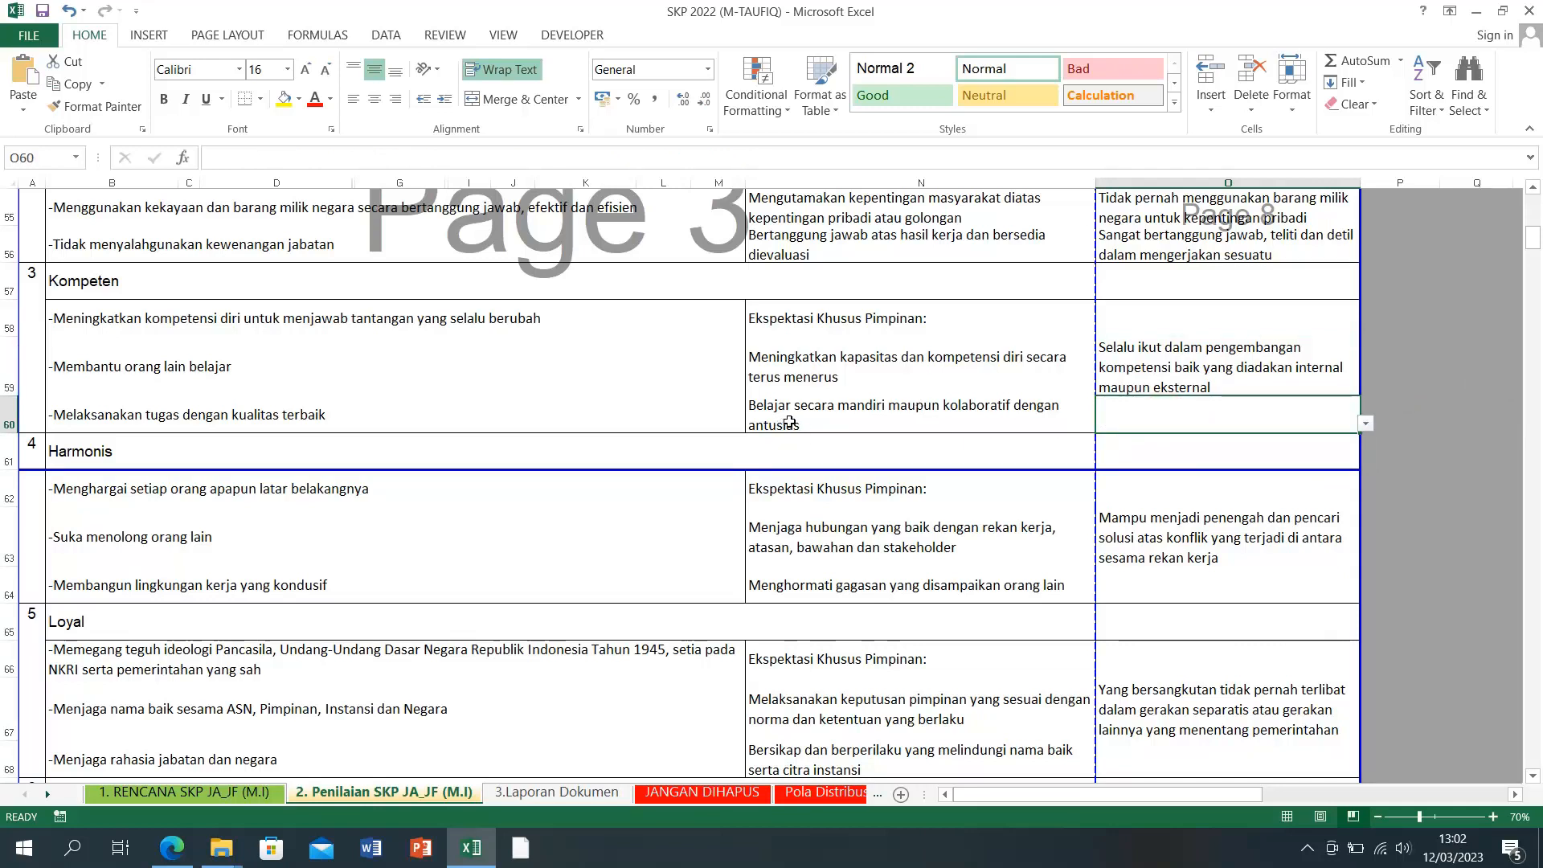
click(1365, 423)
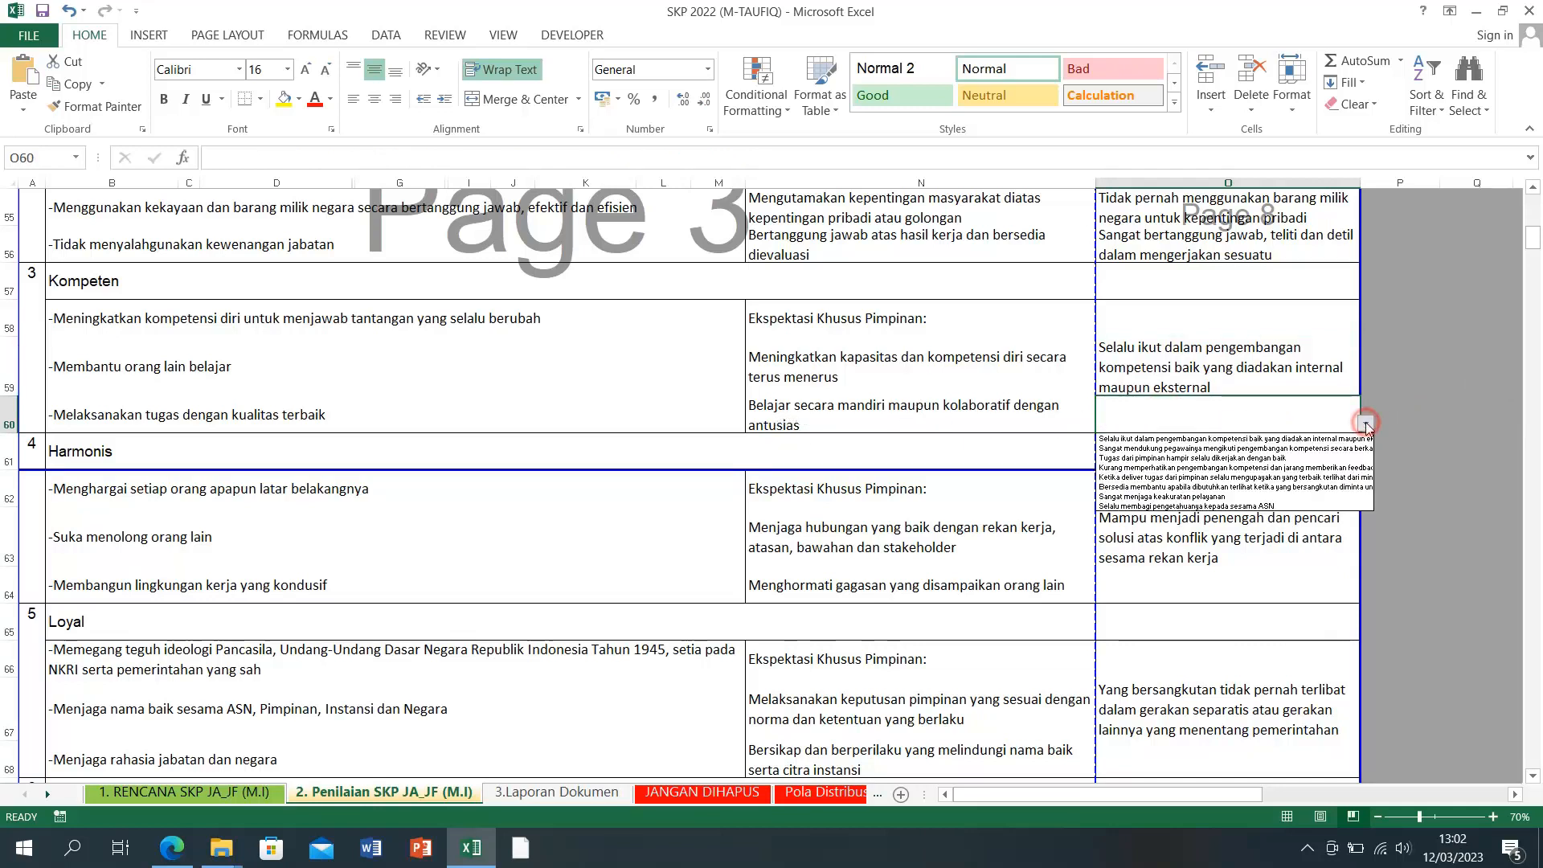
click(1323, 457)
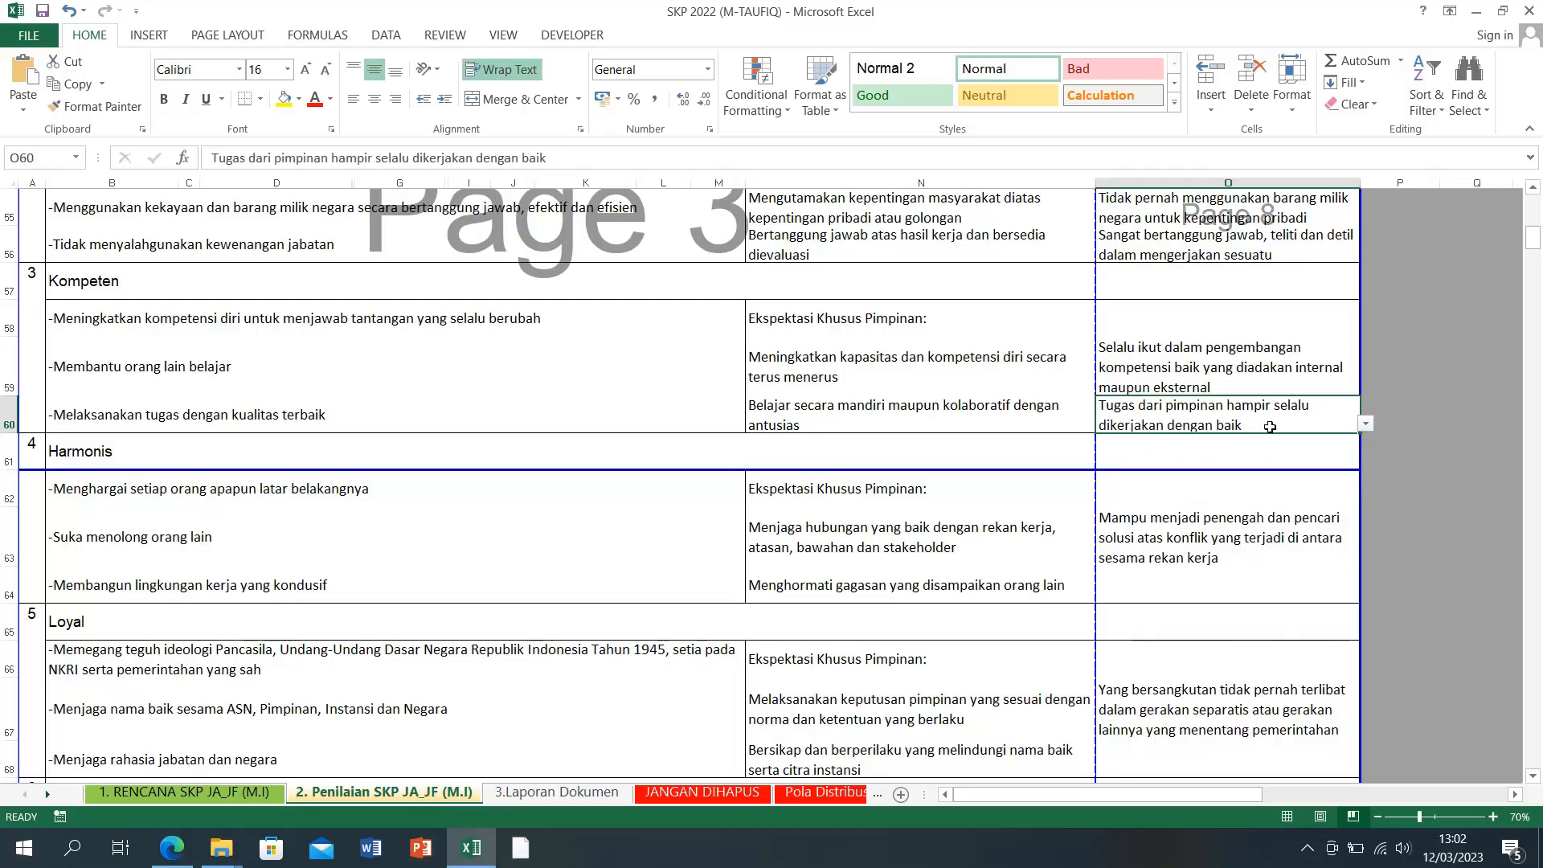
click(1264, 538)
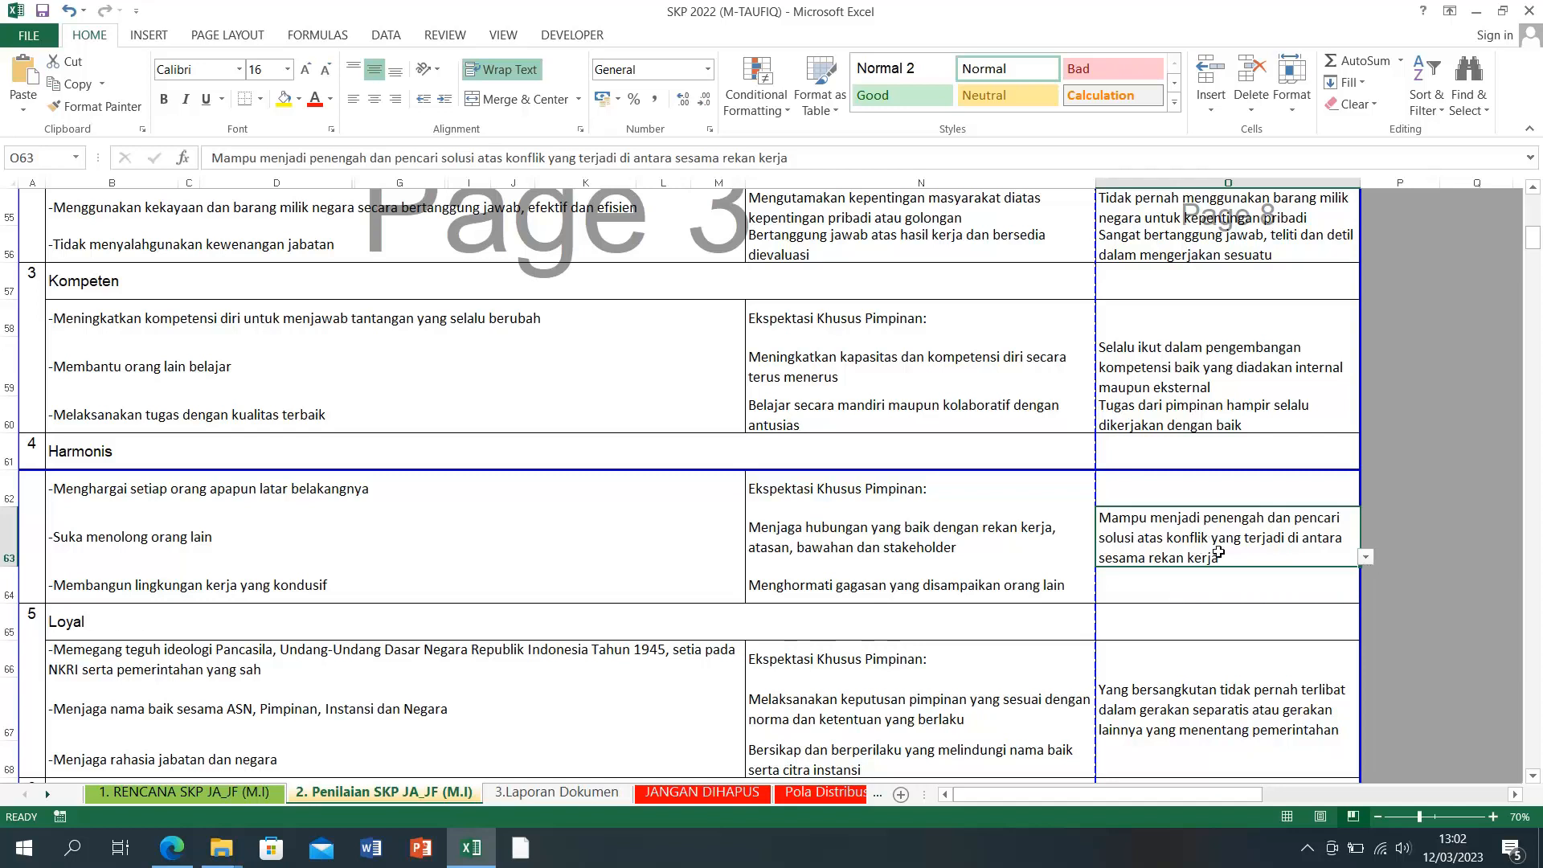
Step: Set Harmonis feedback O63 to 'Senang membantu rekan kerjanya' and O64 to 'Tidak pernah membeda-bedakan ketika memberikan pelayanan'
click(1365, 557)
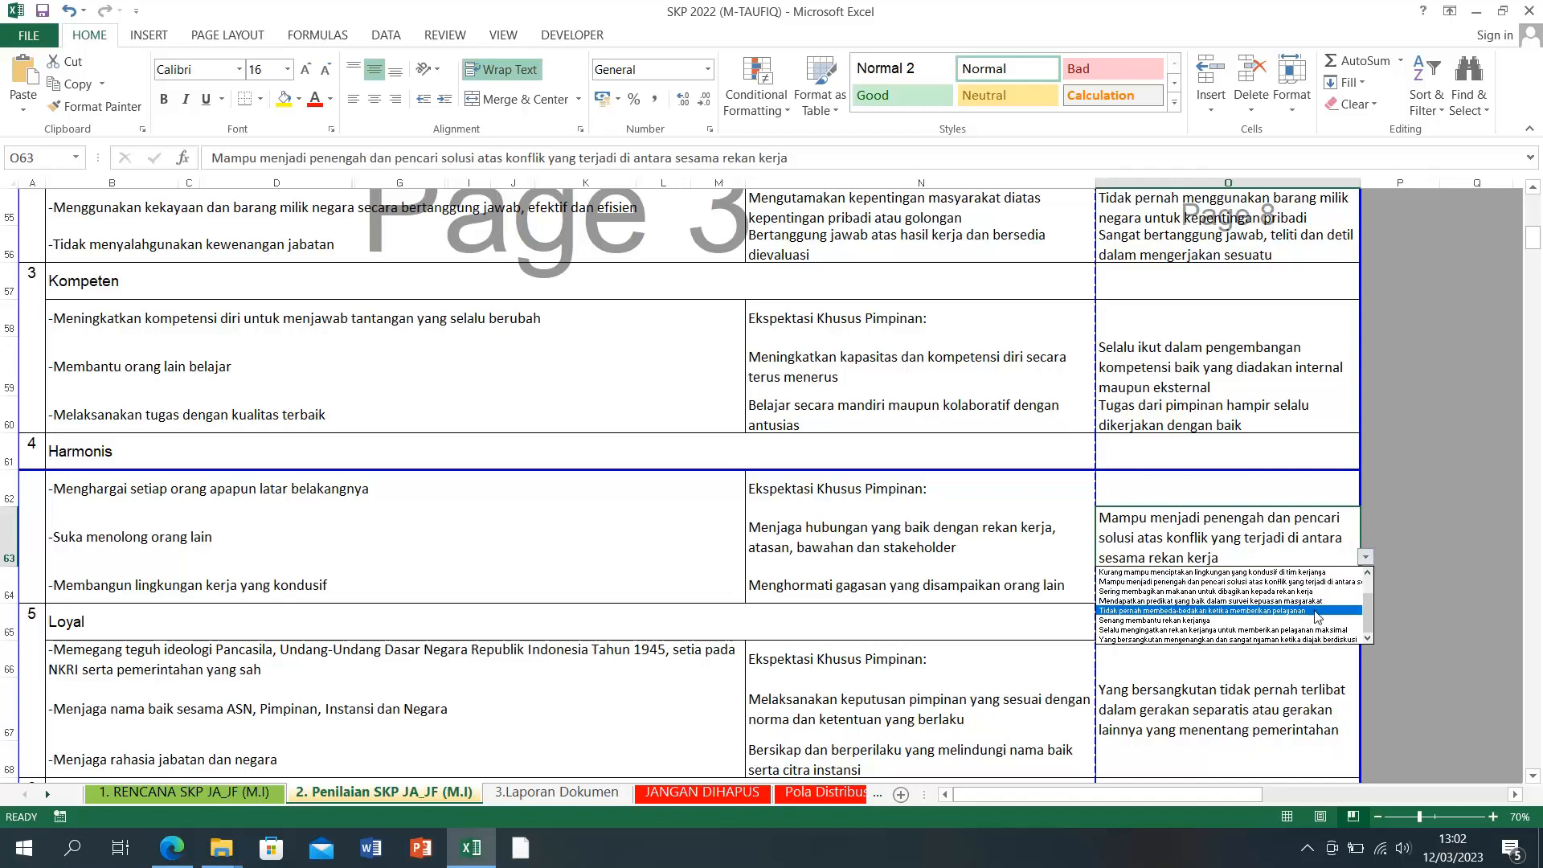
click(1215, 621)
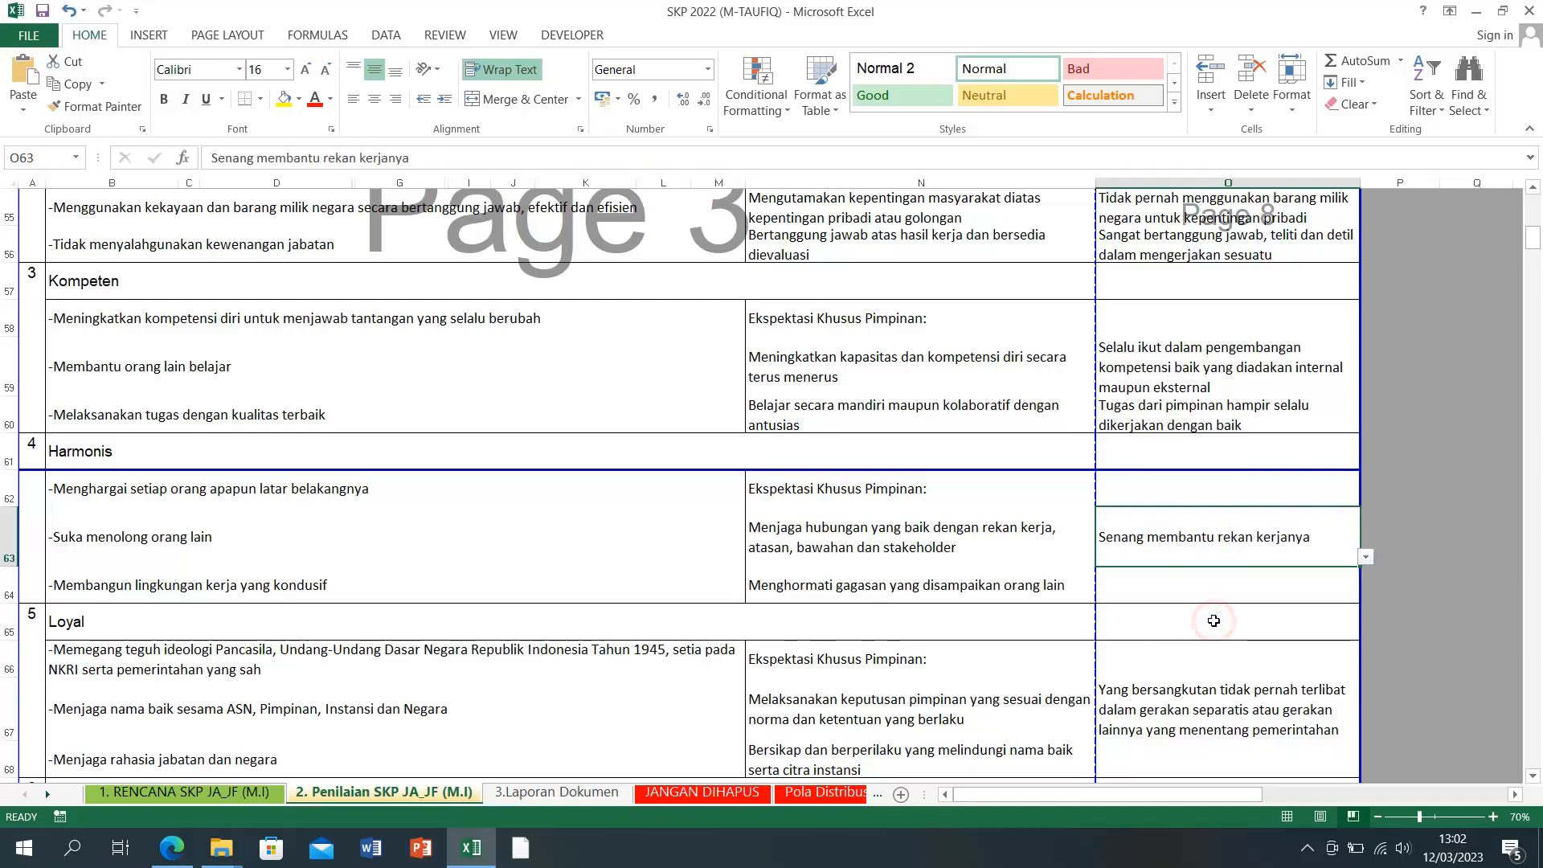
click(1181, 584)
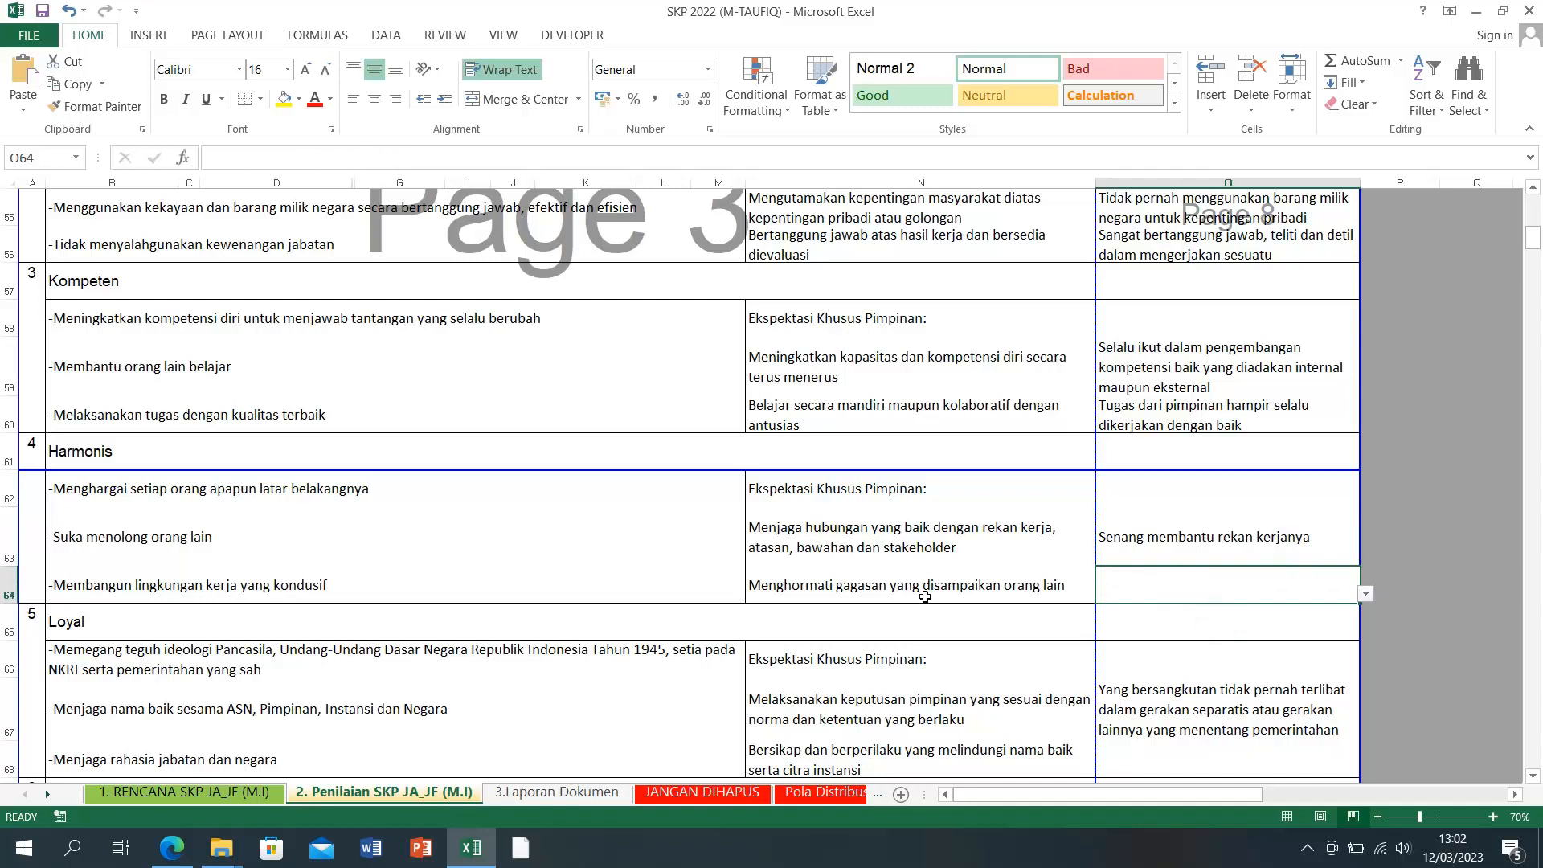
click(1366, 596)
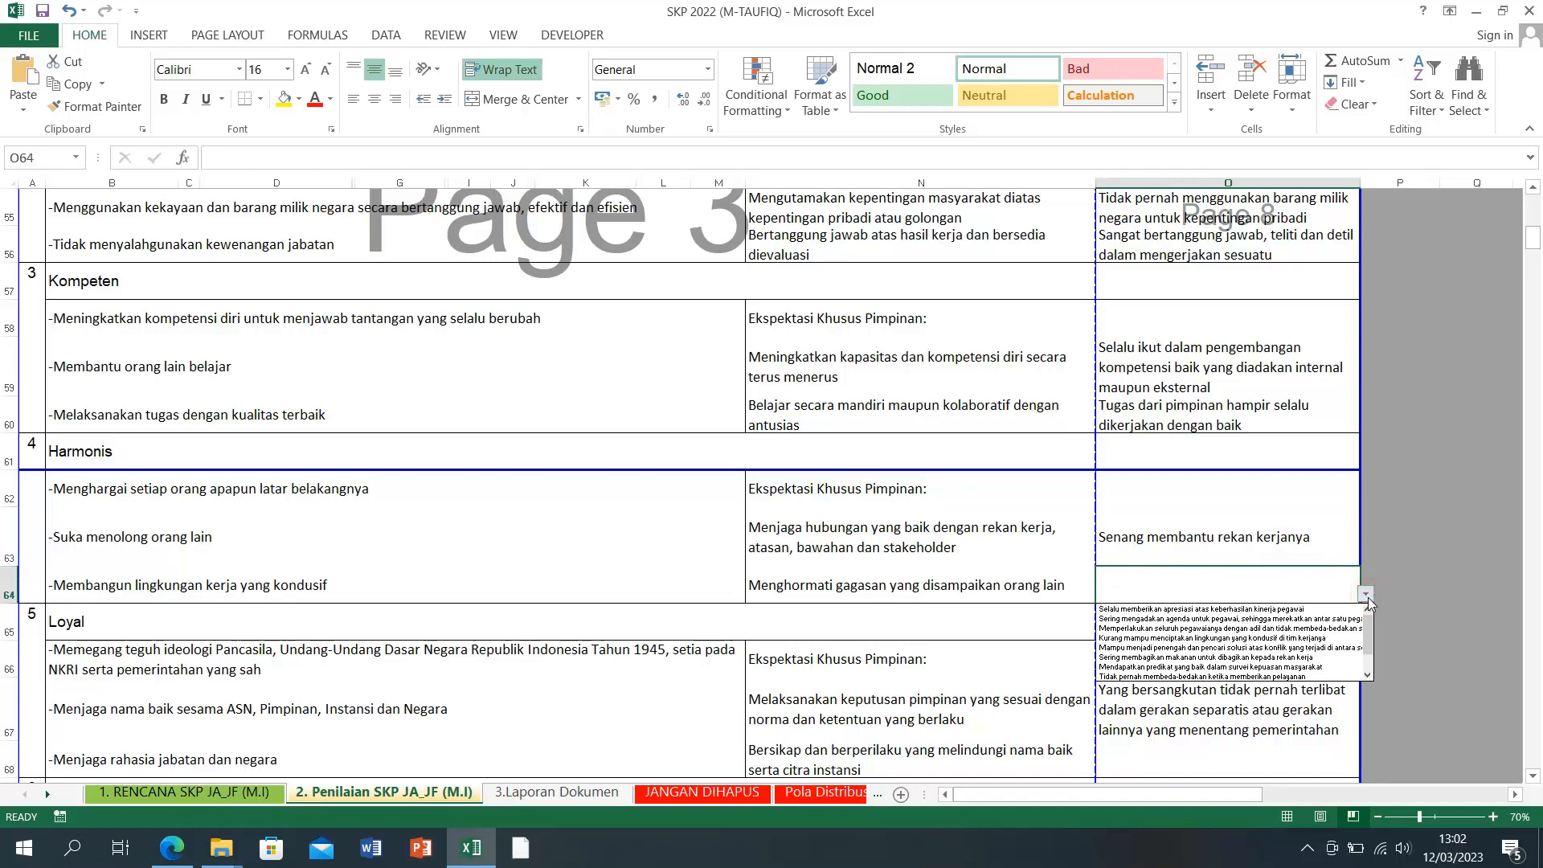
click(1288, 676)
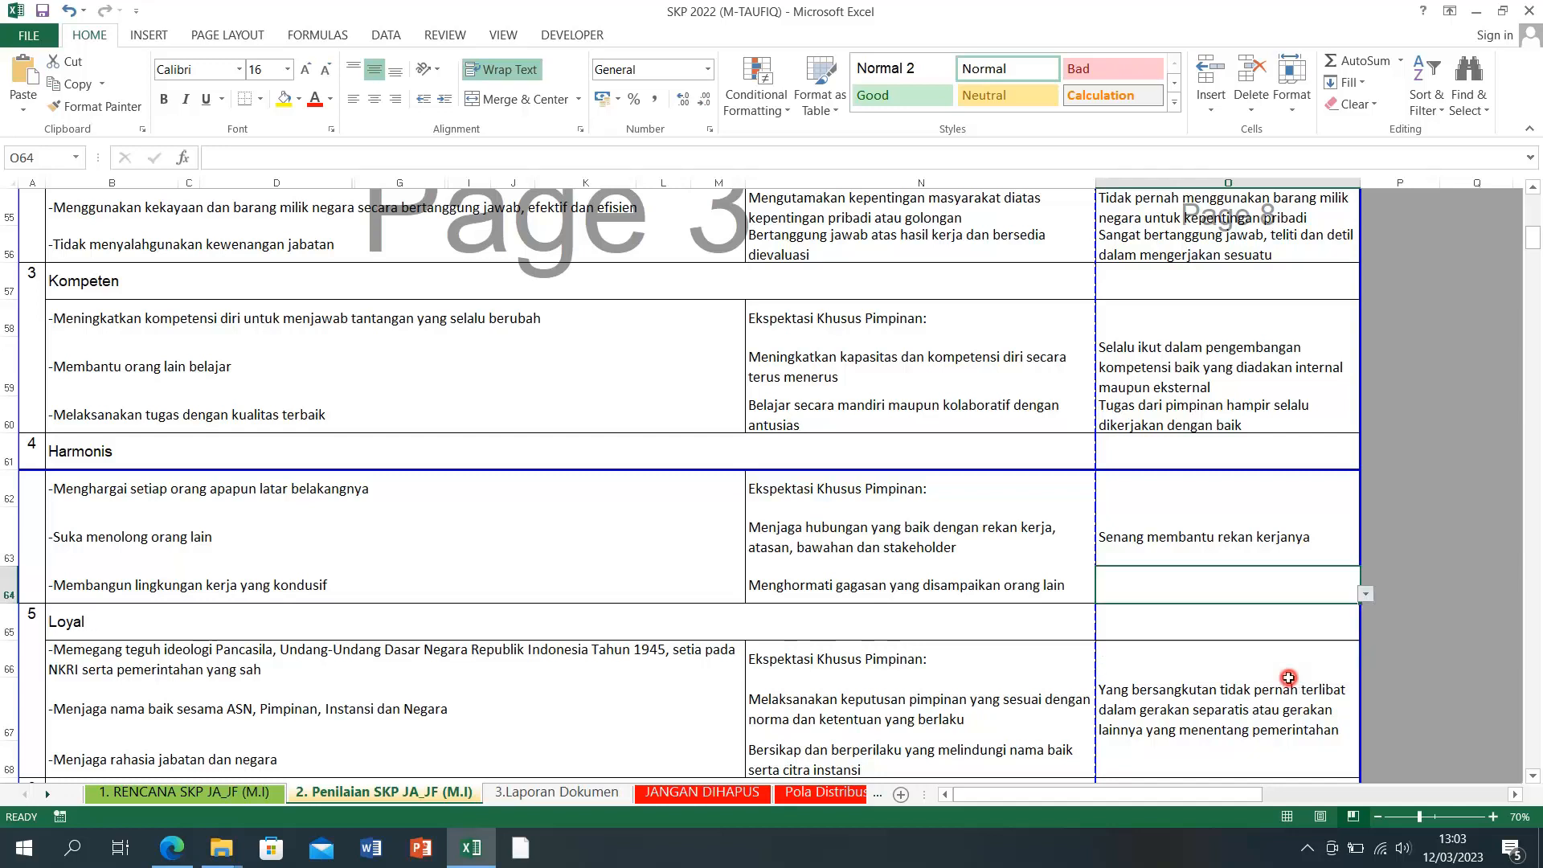
click(1424, 544)
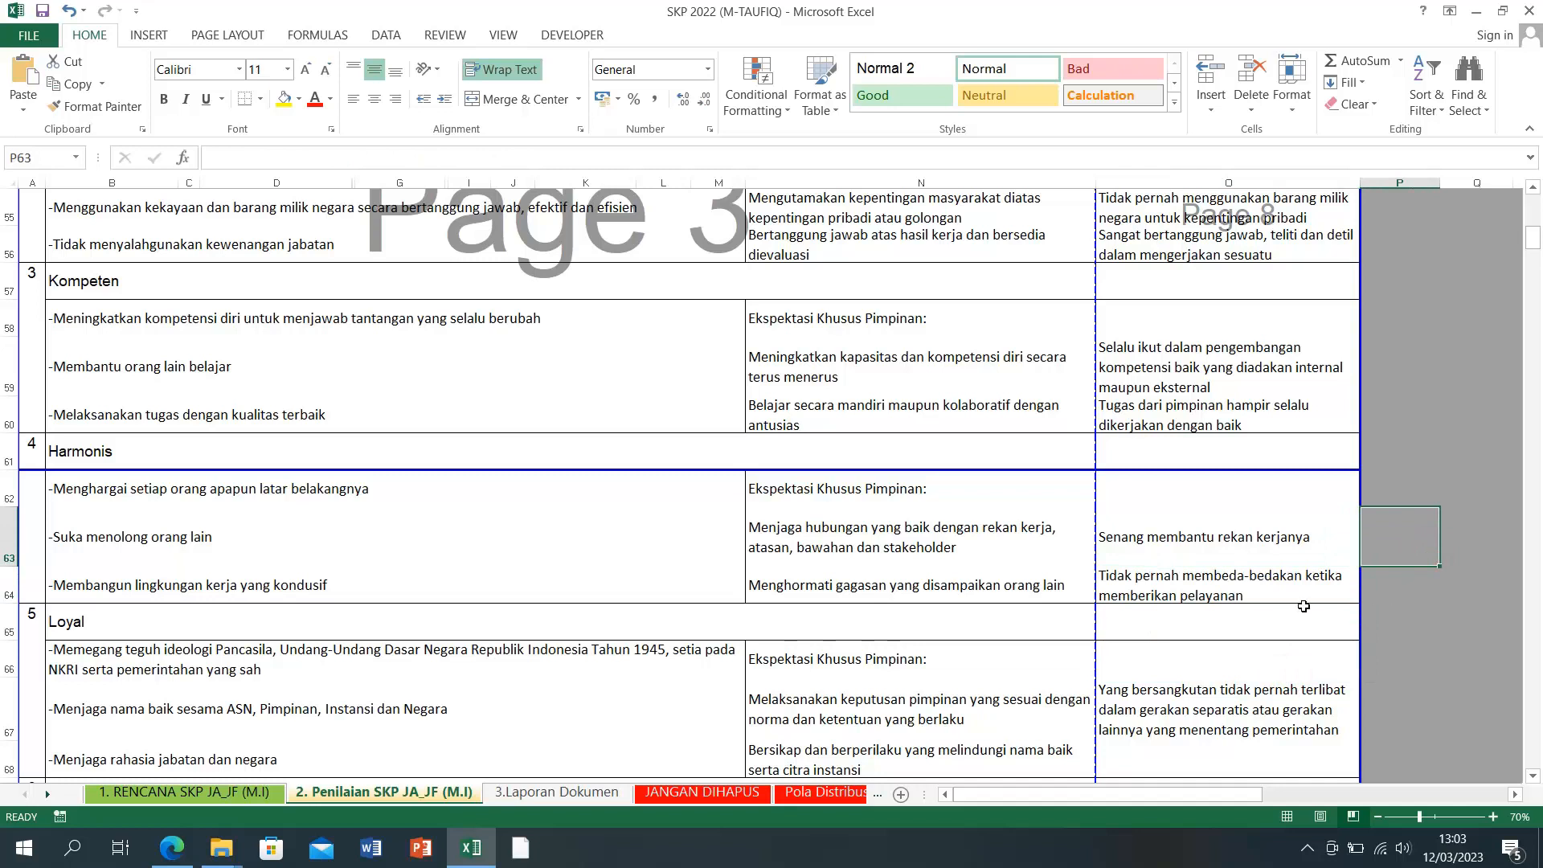
click(1221, 591)
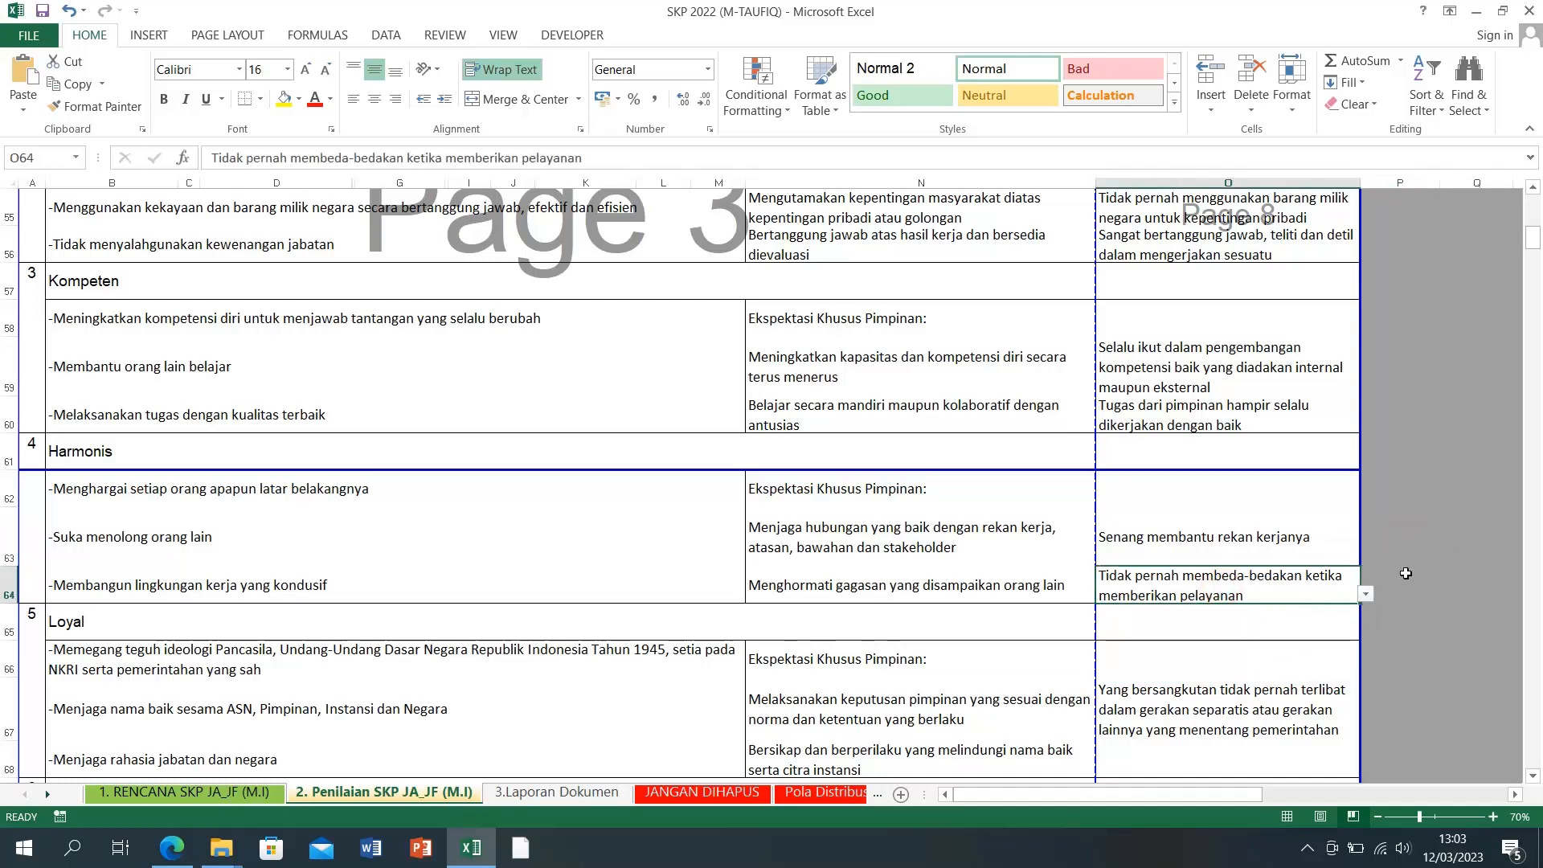
scroll(1405, 572, down, 2)
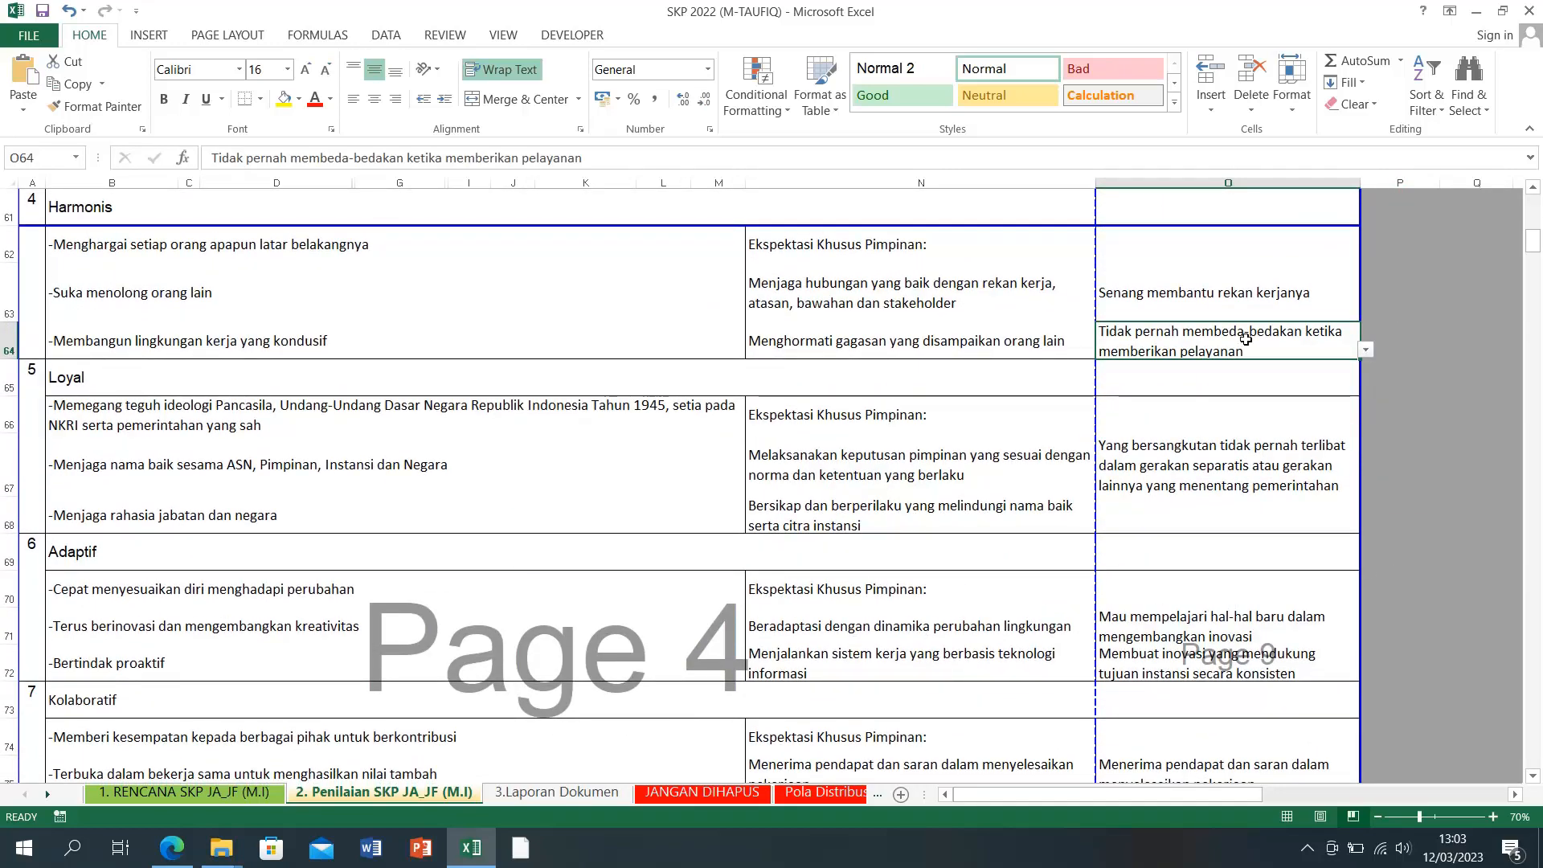
Step: After checking the Loyal expectations, set O67 to the always-ready-to-help-leadership statement
click(827, 353)
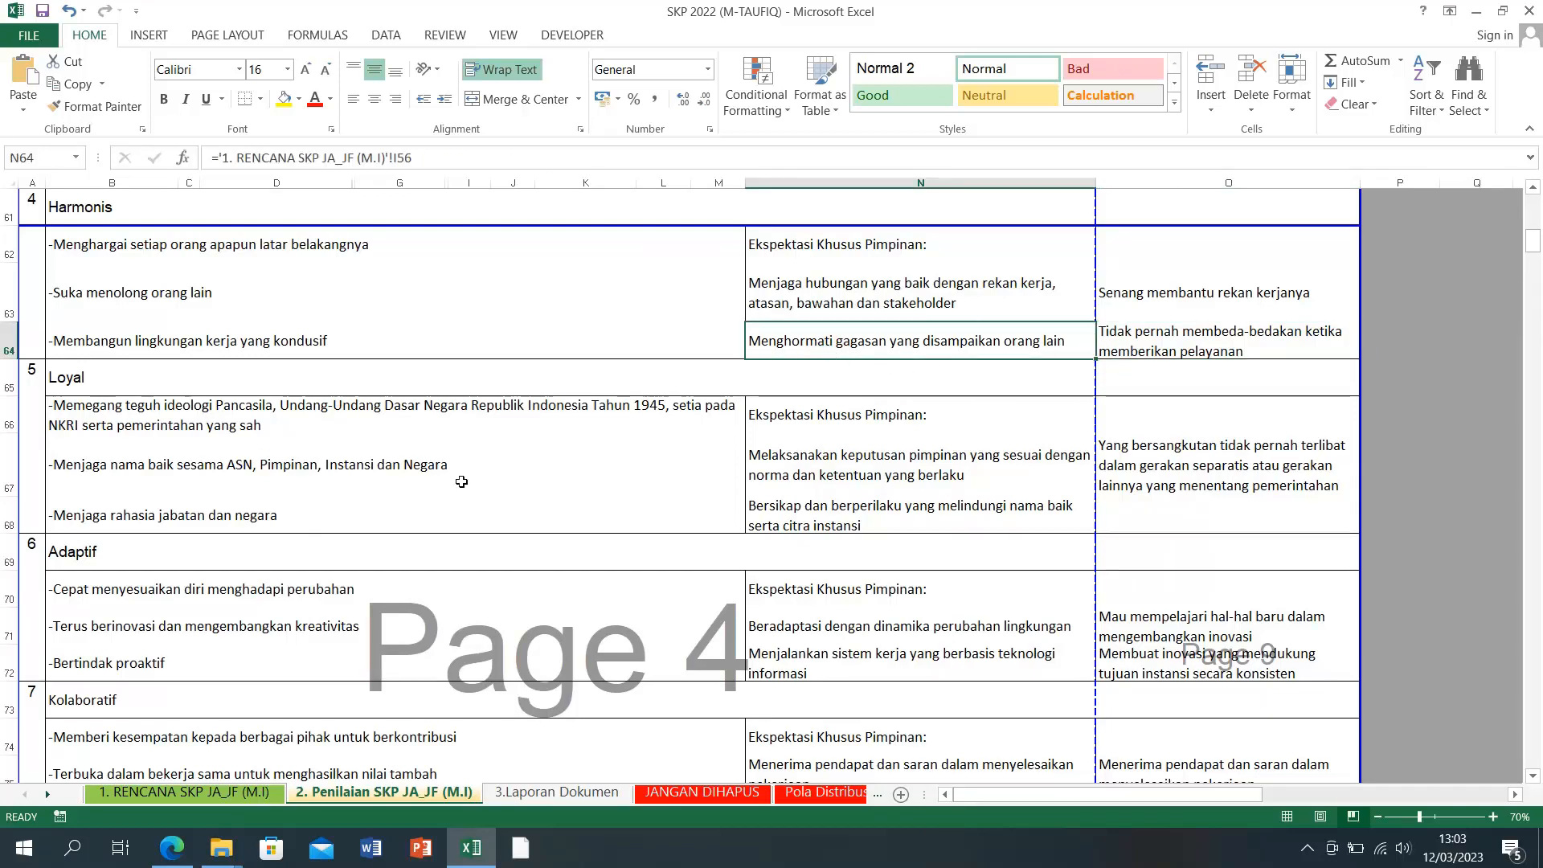
click(1186, 485)
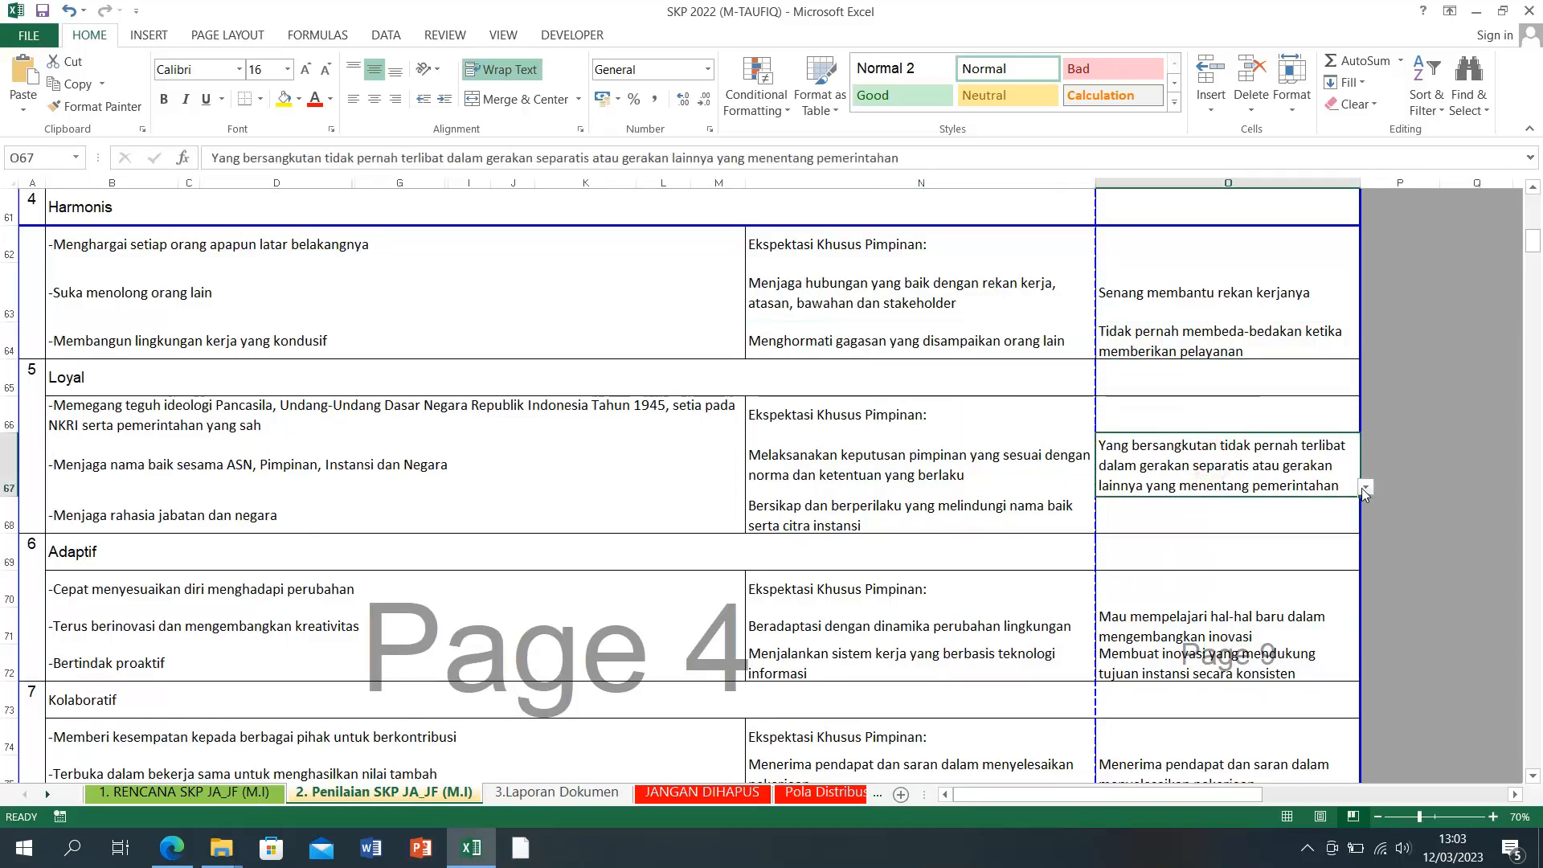
click(814, 481)
click(808, 511)
click(1213, 482)
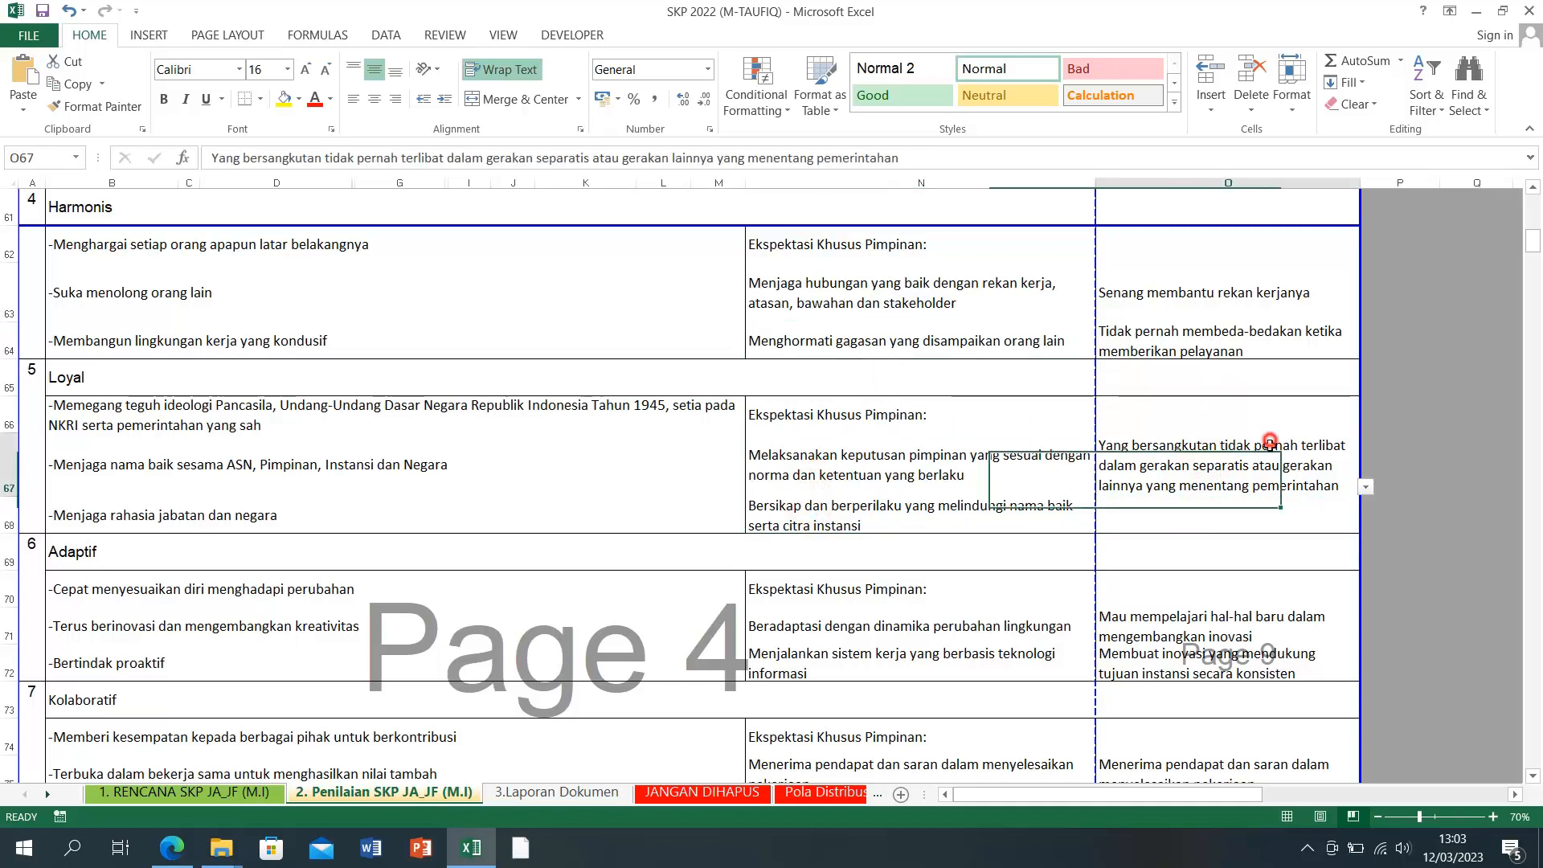
click(1365, 489)
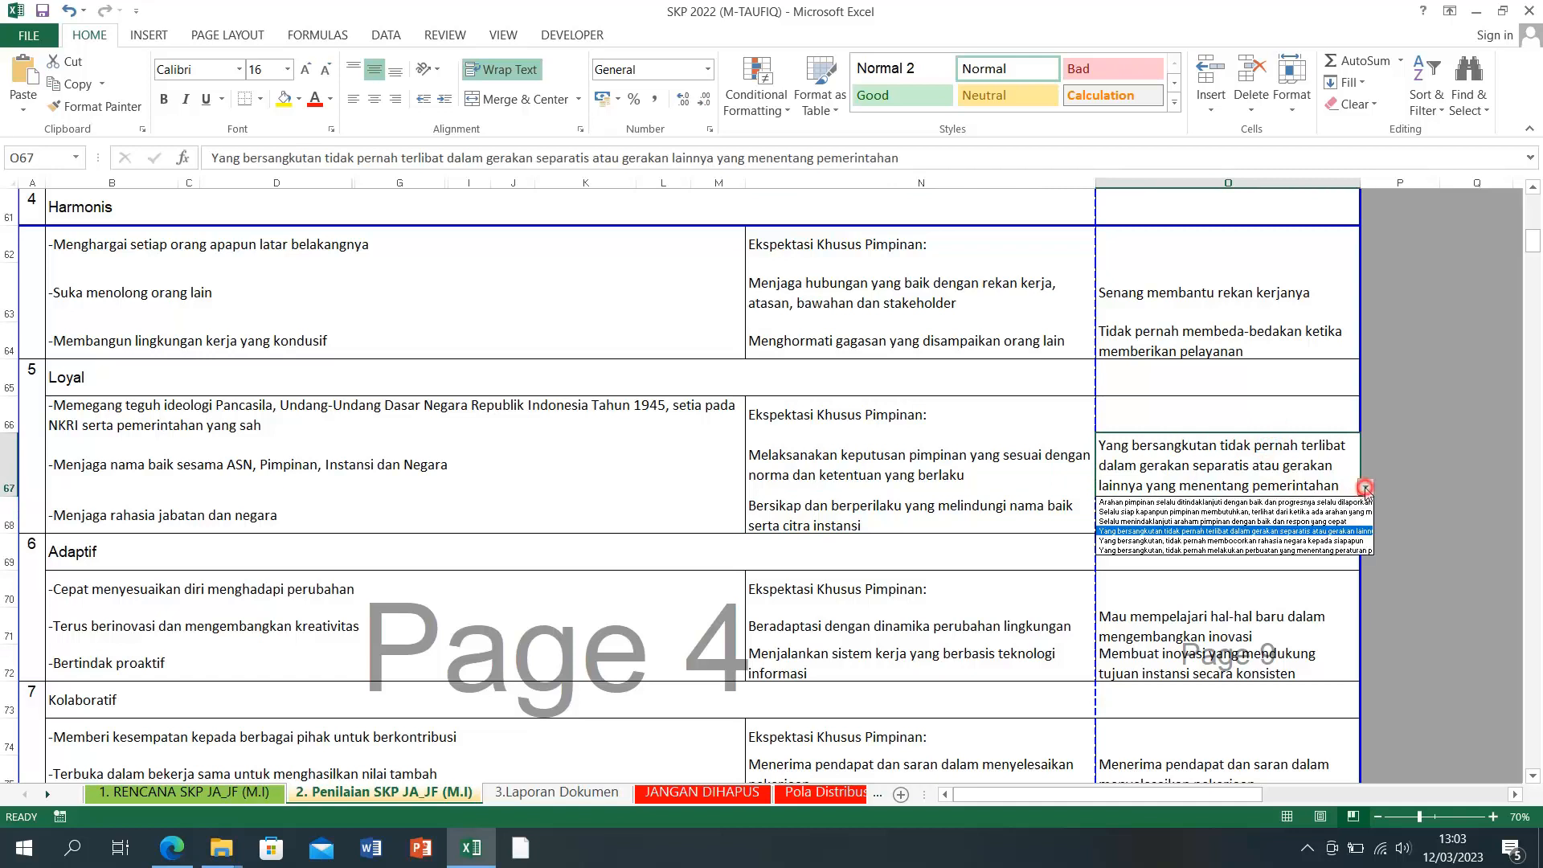
click(1318, 516)
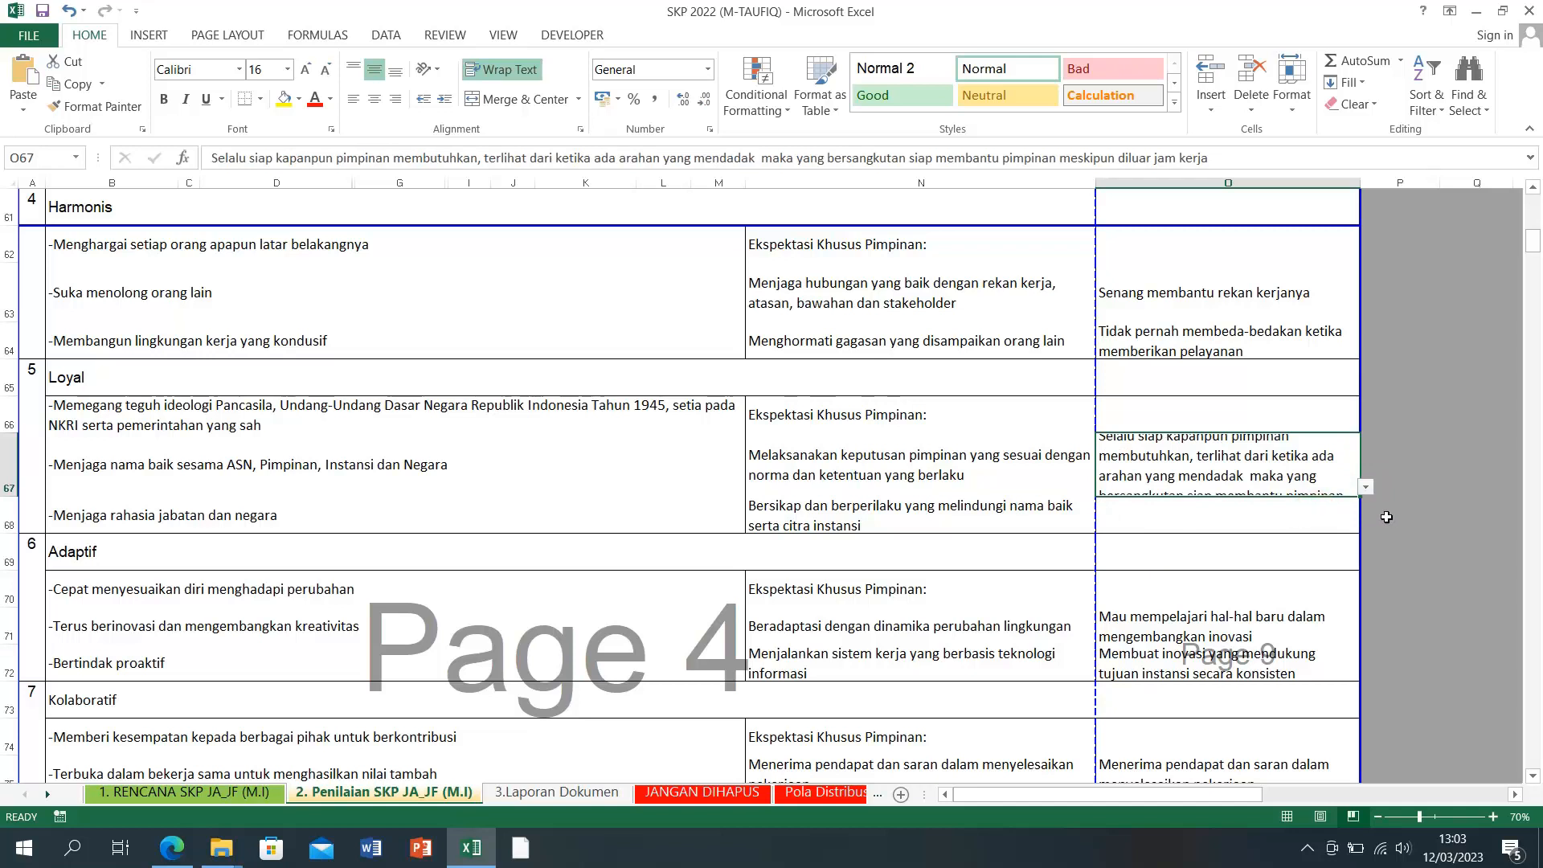
Step: Set O68 to 'Selalu menindaklanjuti araham pimpinan dengan baik dan respon yang cepat'
click(1366, 487)
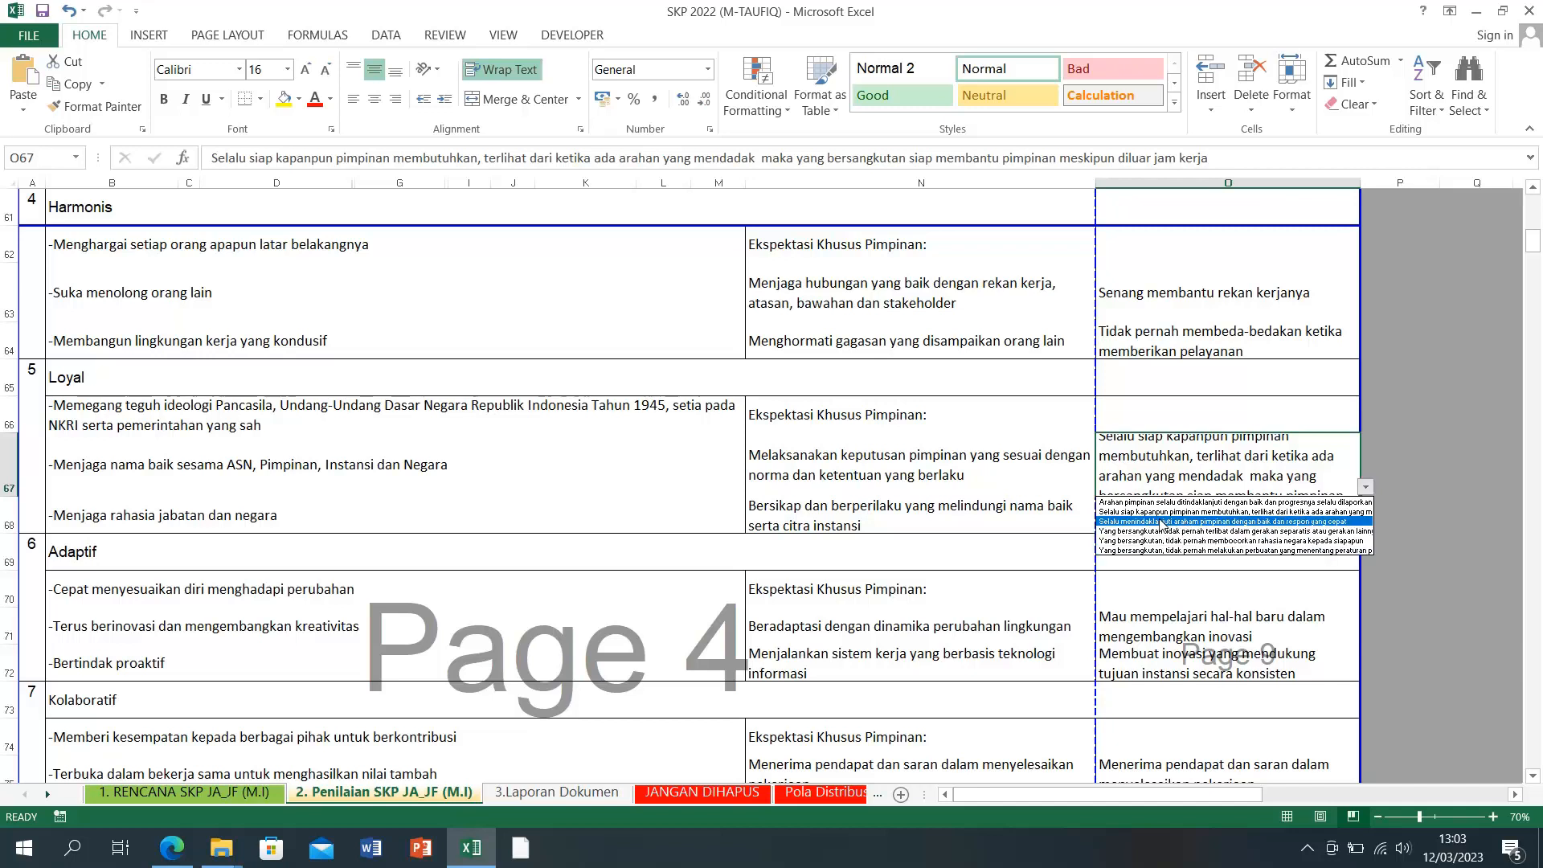
click(1453, 536)
click(1222, 516)
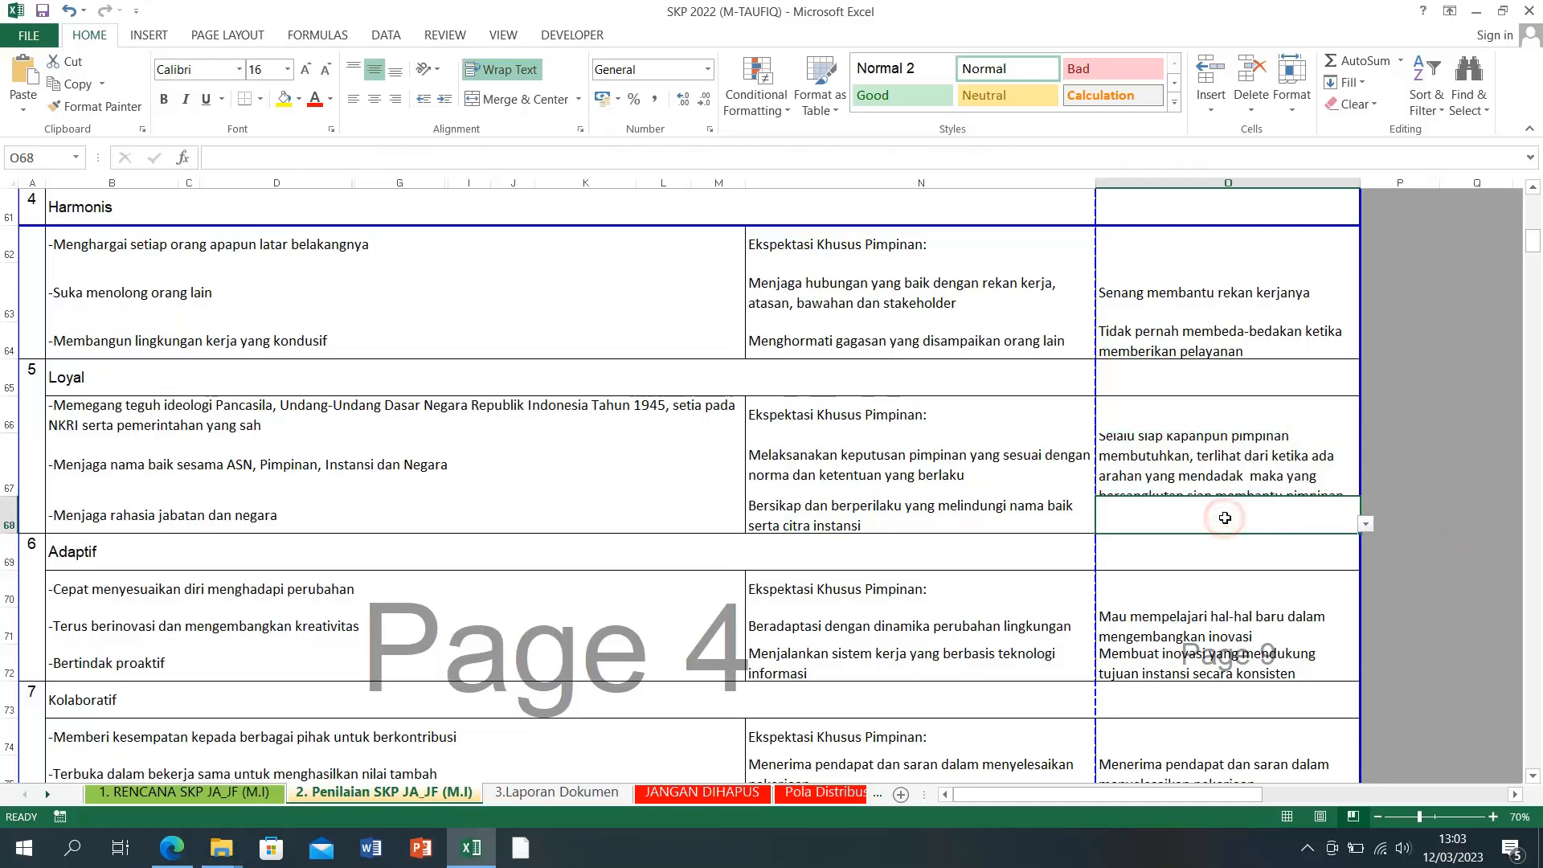
click(1365, 525)
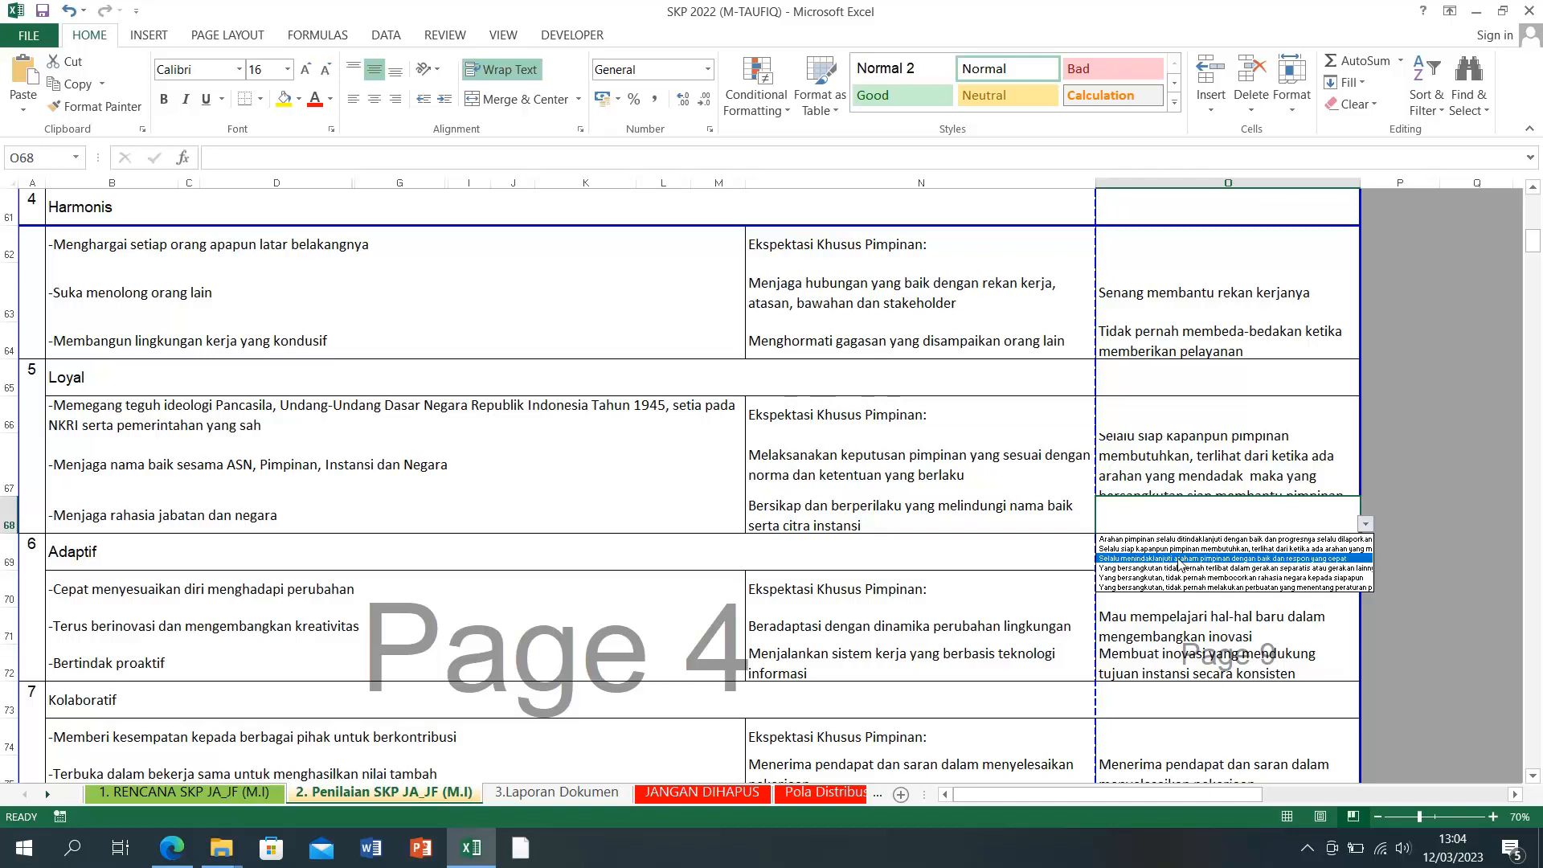
click(1179, 559)
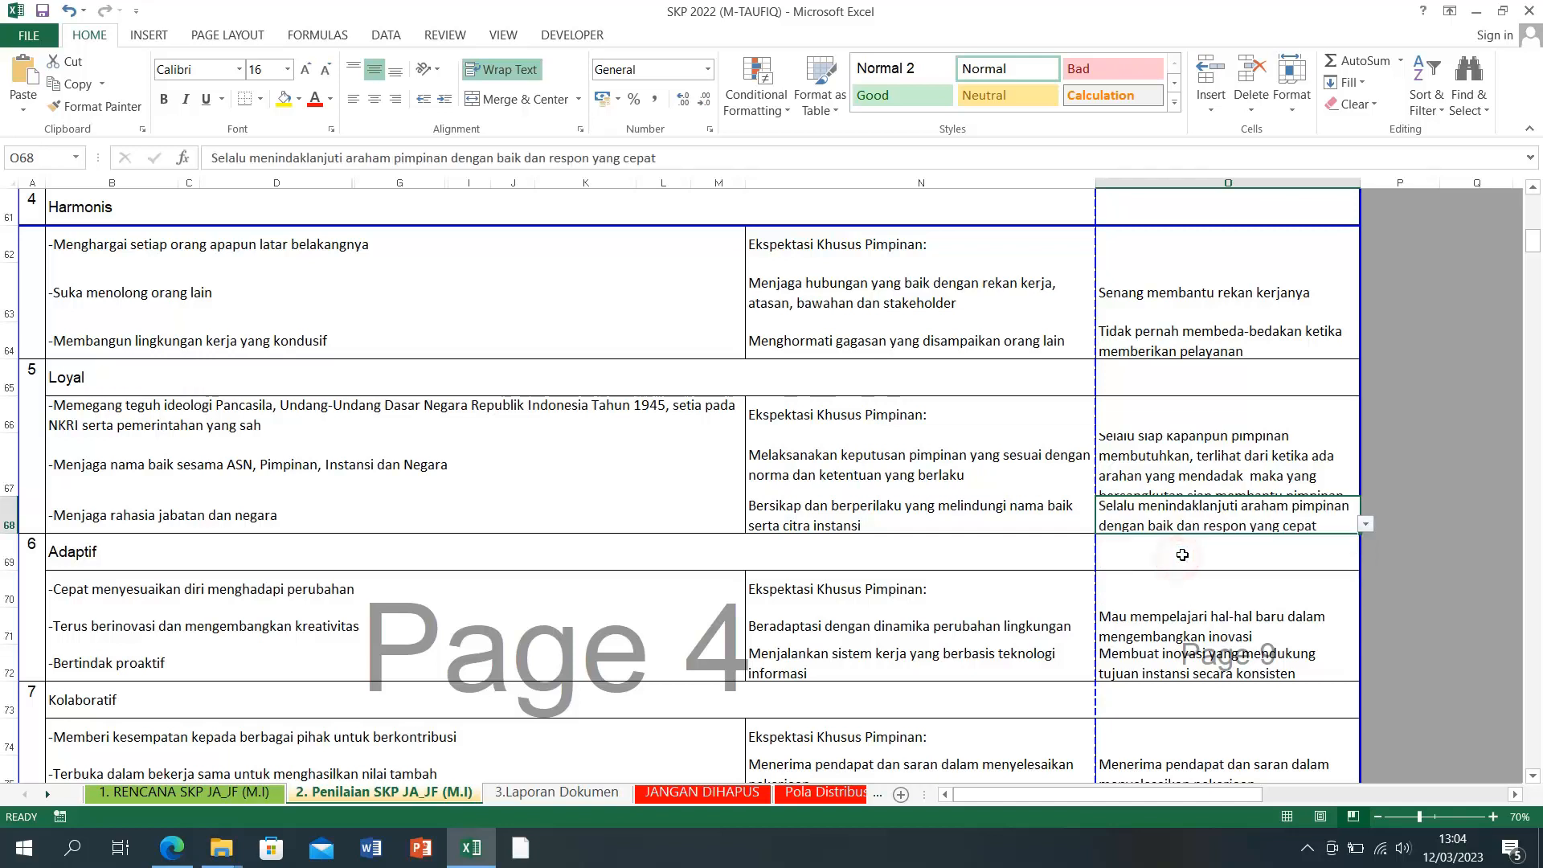
click(1429, 515)
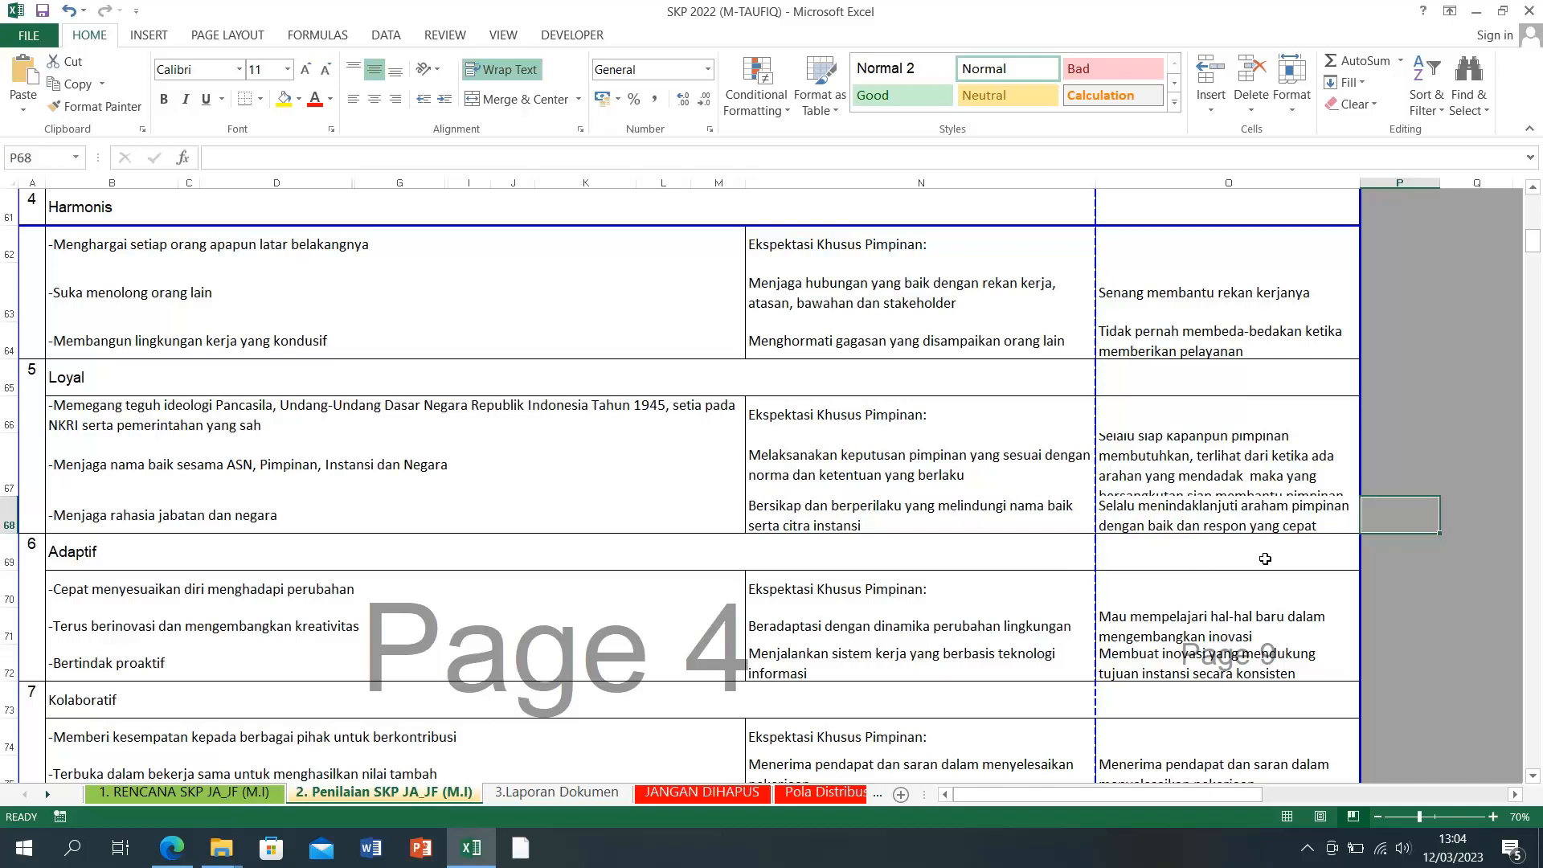
Step: Review the Adaptif expectations and feedback in rows 71–72, leaving O72 unchanged
scroll(1234, 568, down, 1)
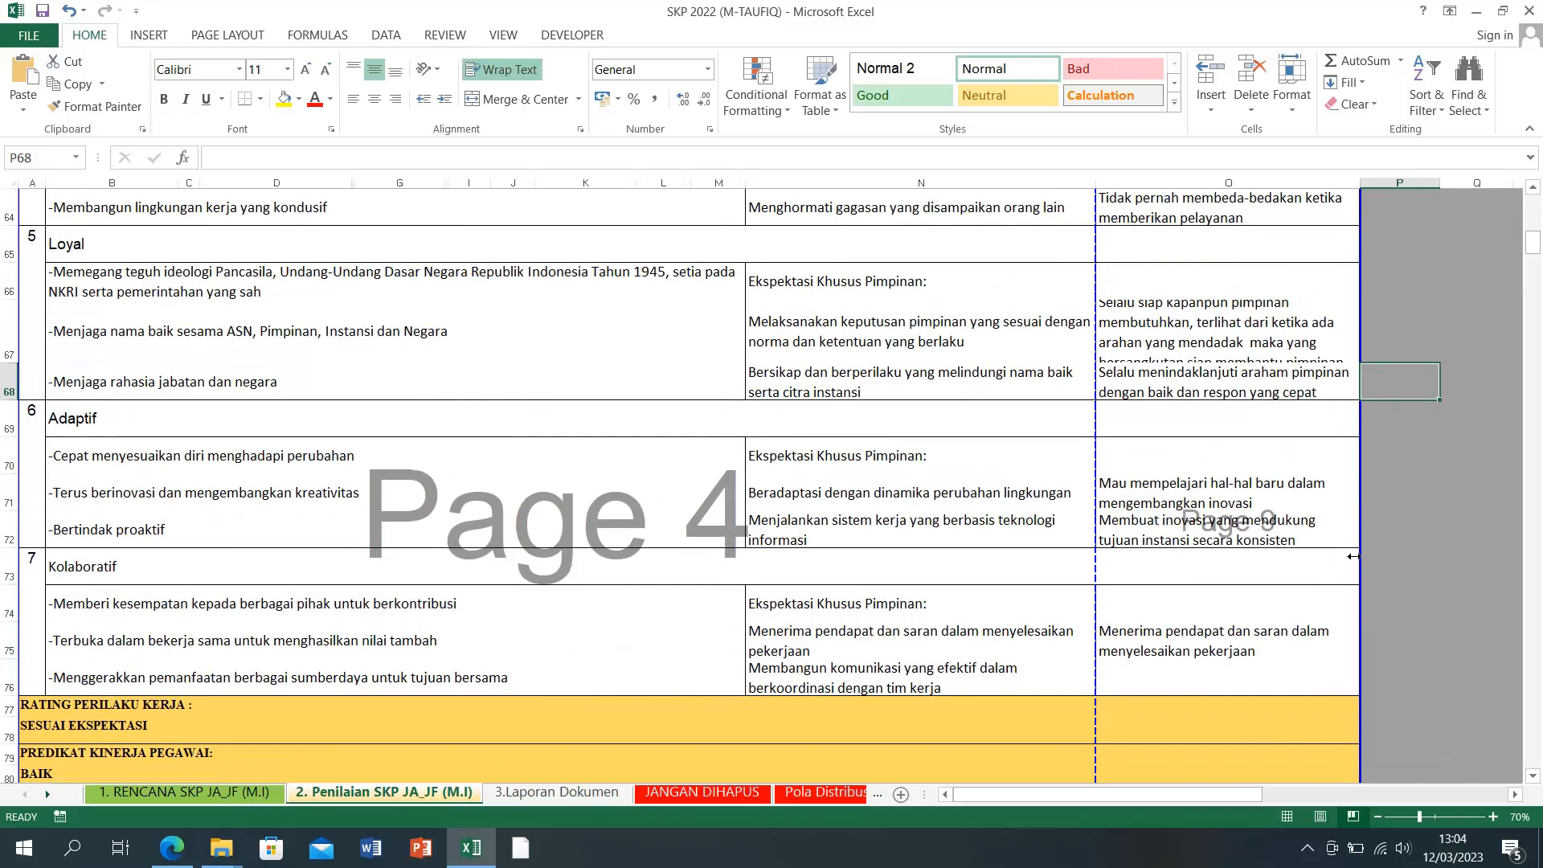
click(1246, 491)
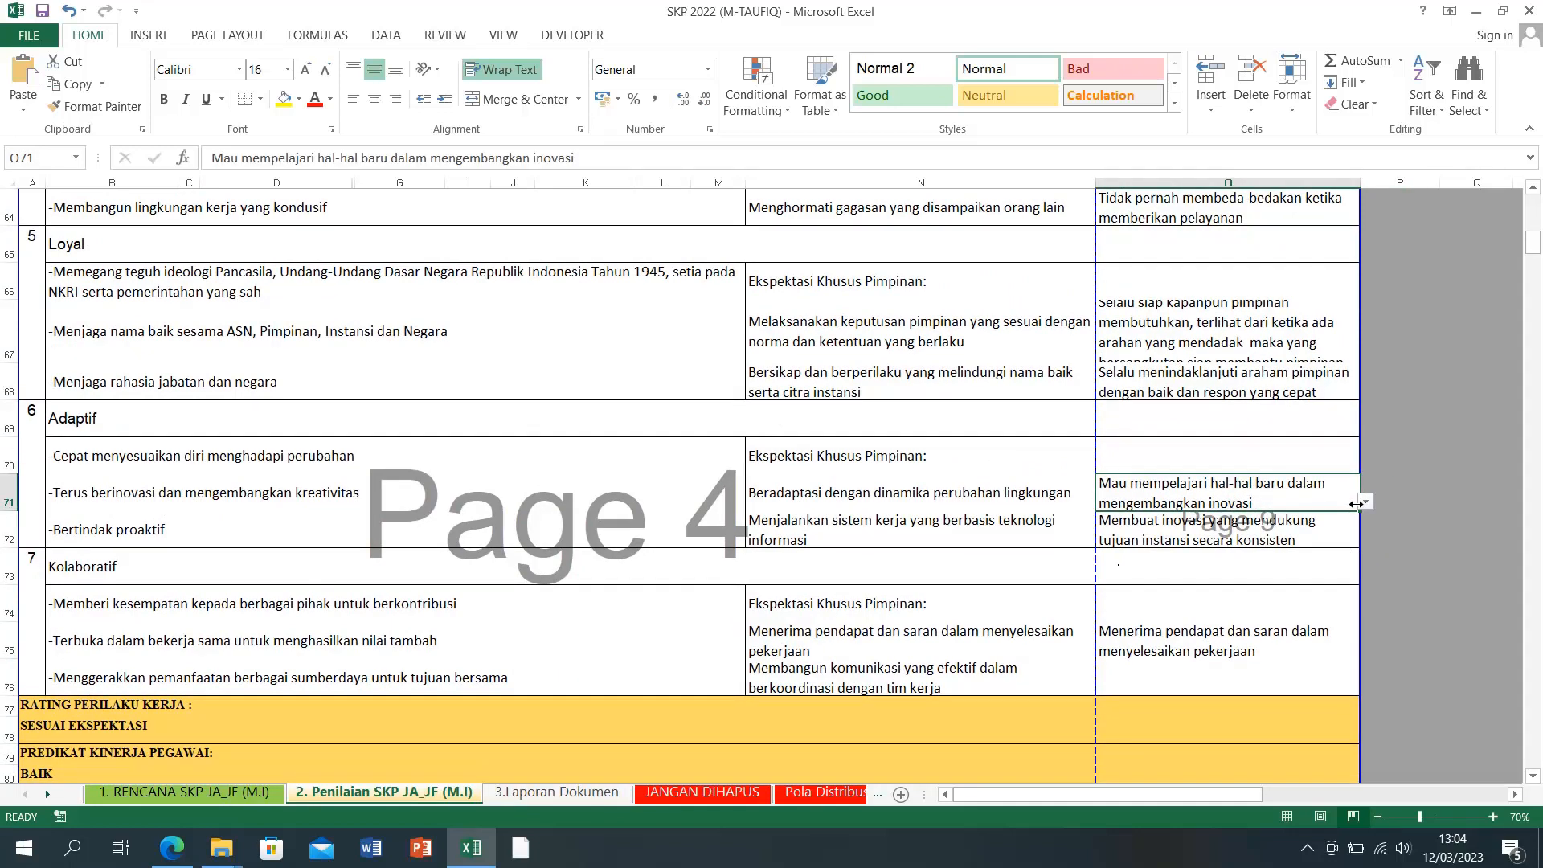
click(902, 492)
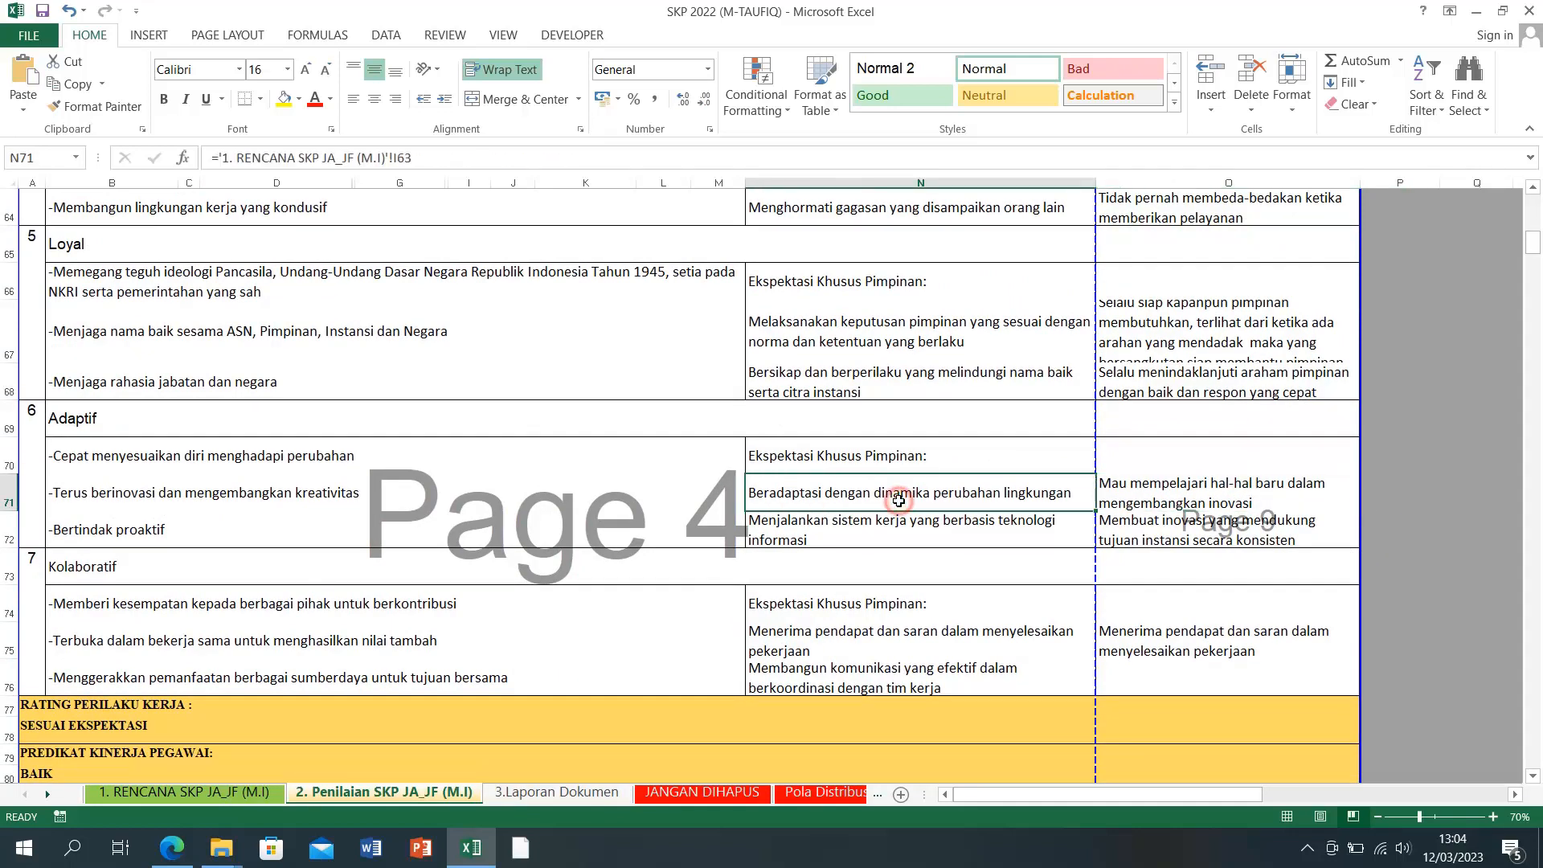
click(963, 534)
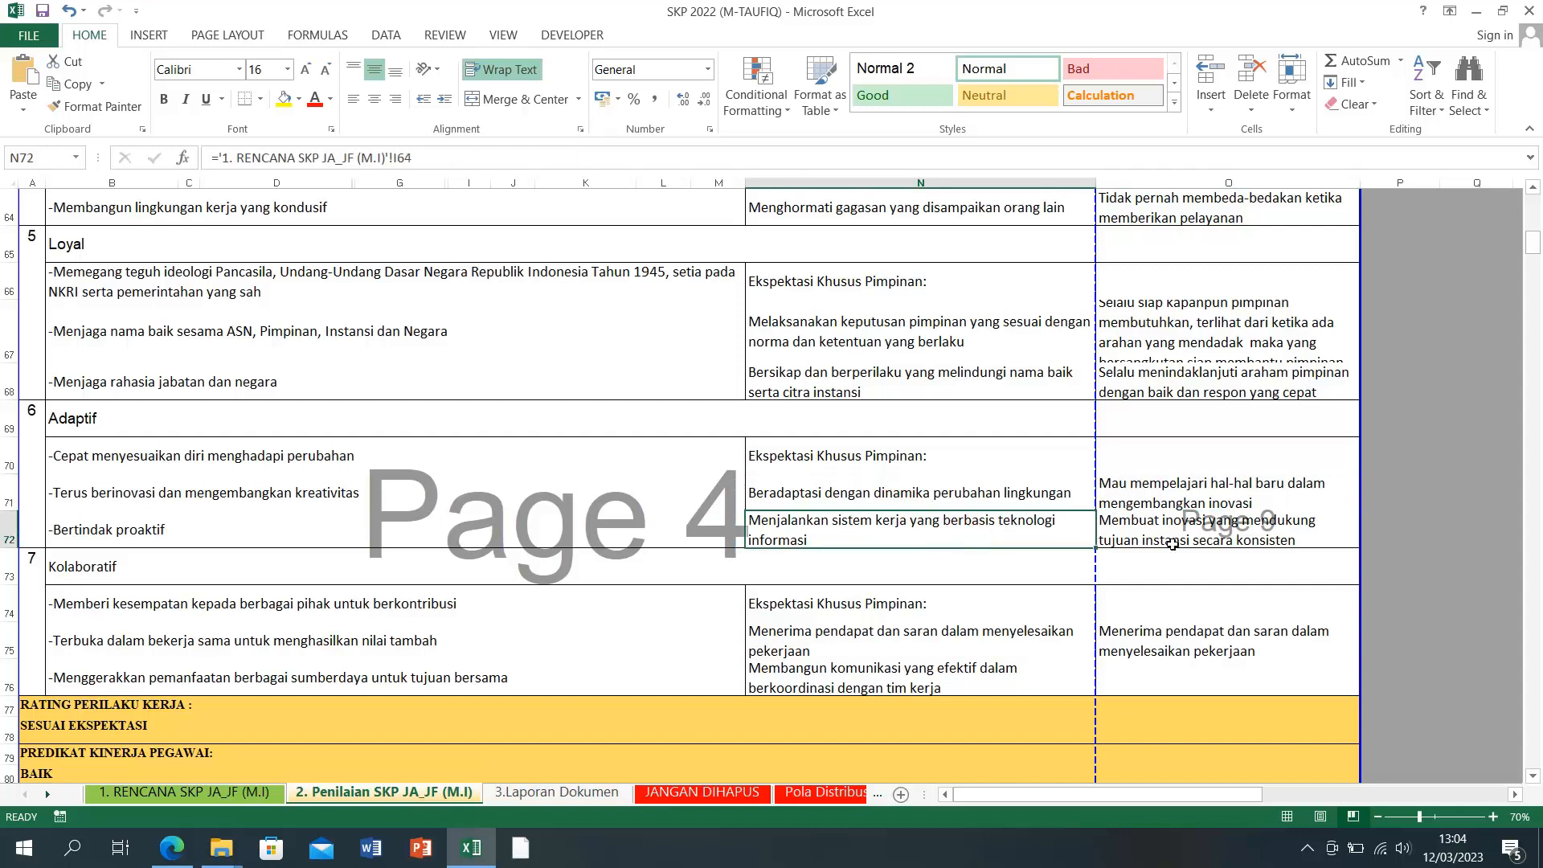
click(1299, 533)
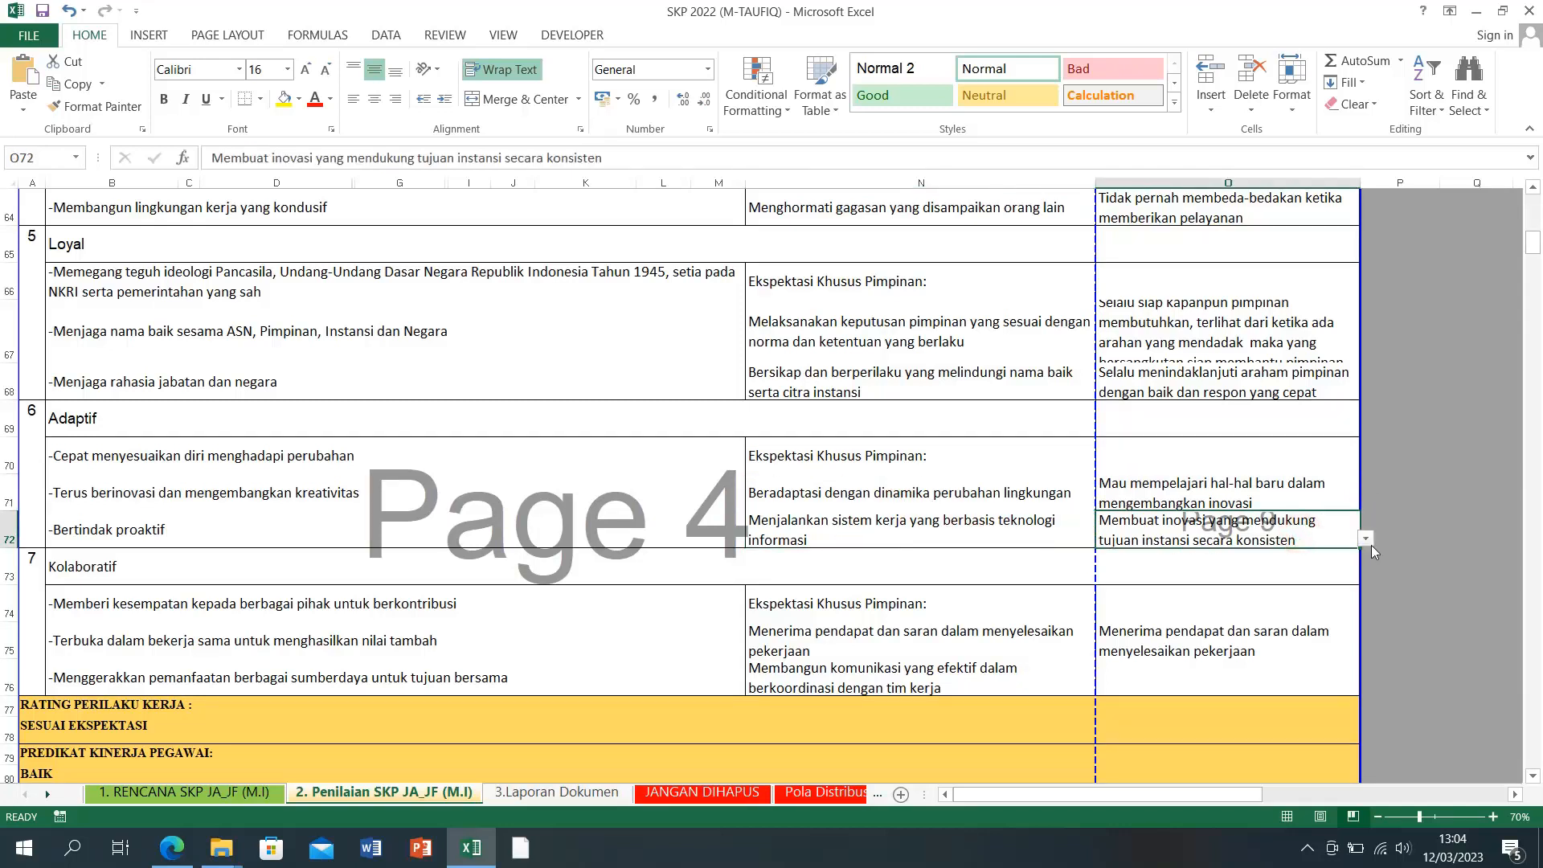
click(1368, 538)
key(Escape)
key(Up)
click(1344, 533)
click(1365, 539)
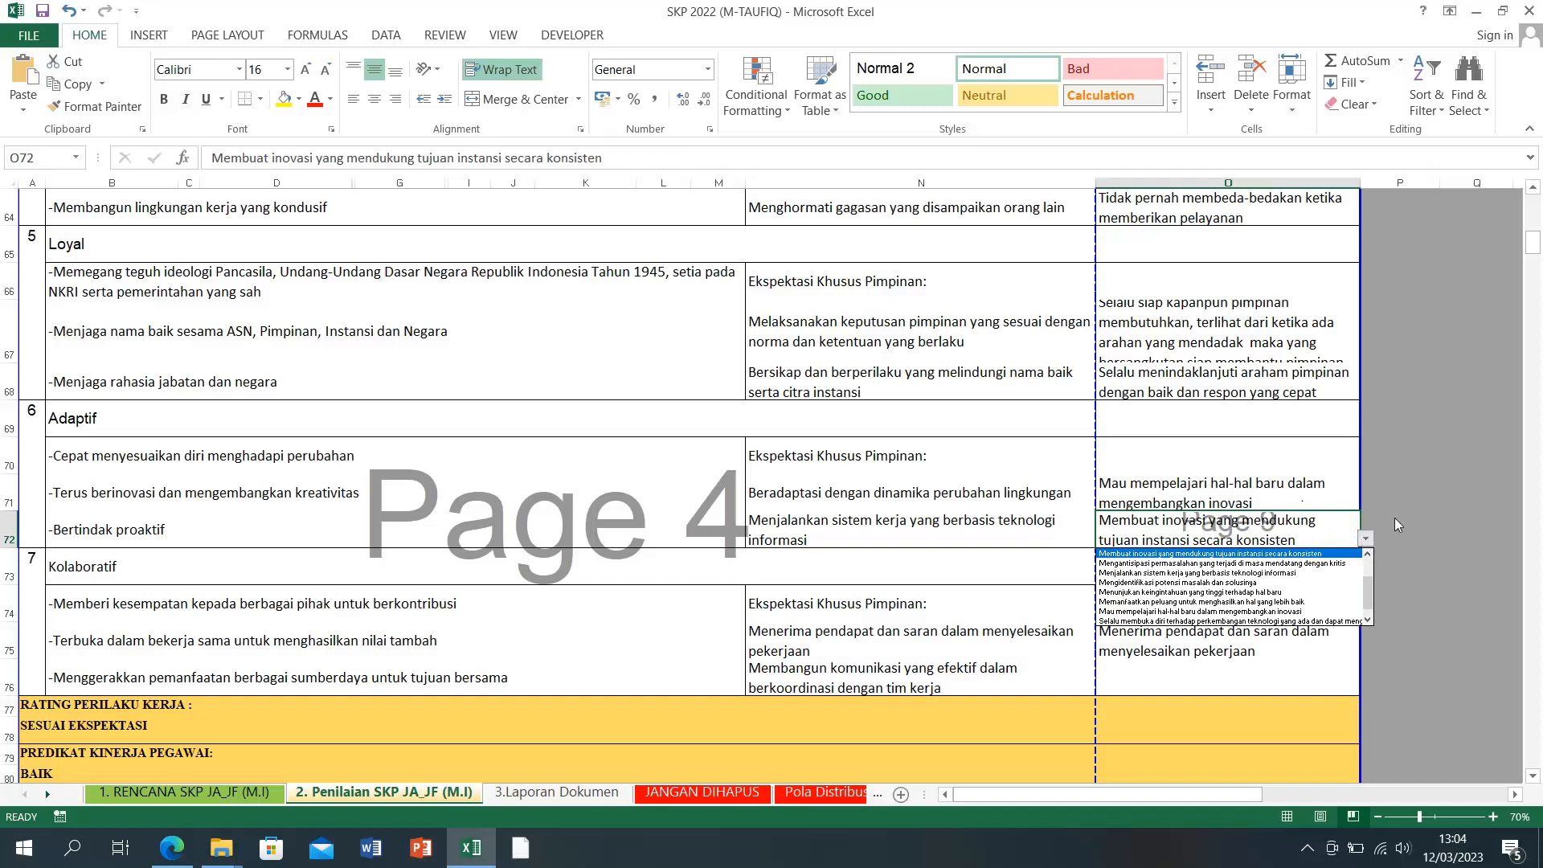
key(Escape)
Step: Set Kolaboratif feedback O76 to 'Membangun komunikasi yang efektif dalam berkoordinasi dengan tim kerja'
click(1237, 582)
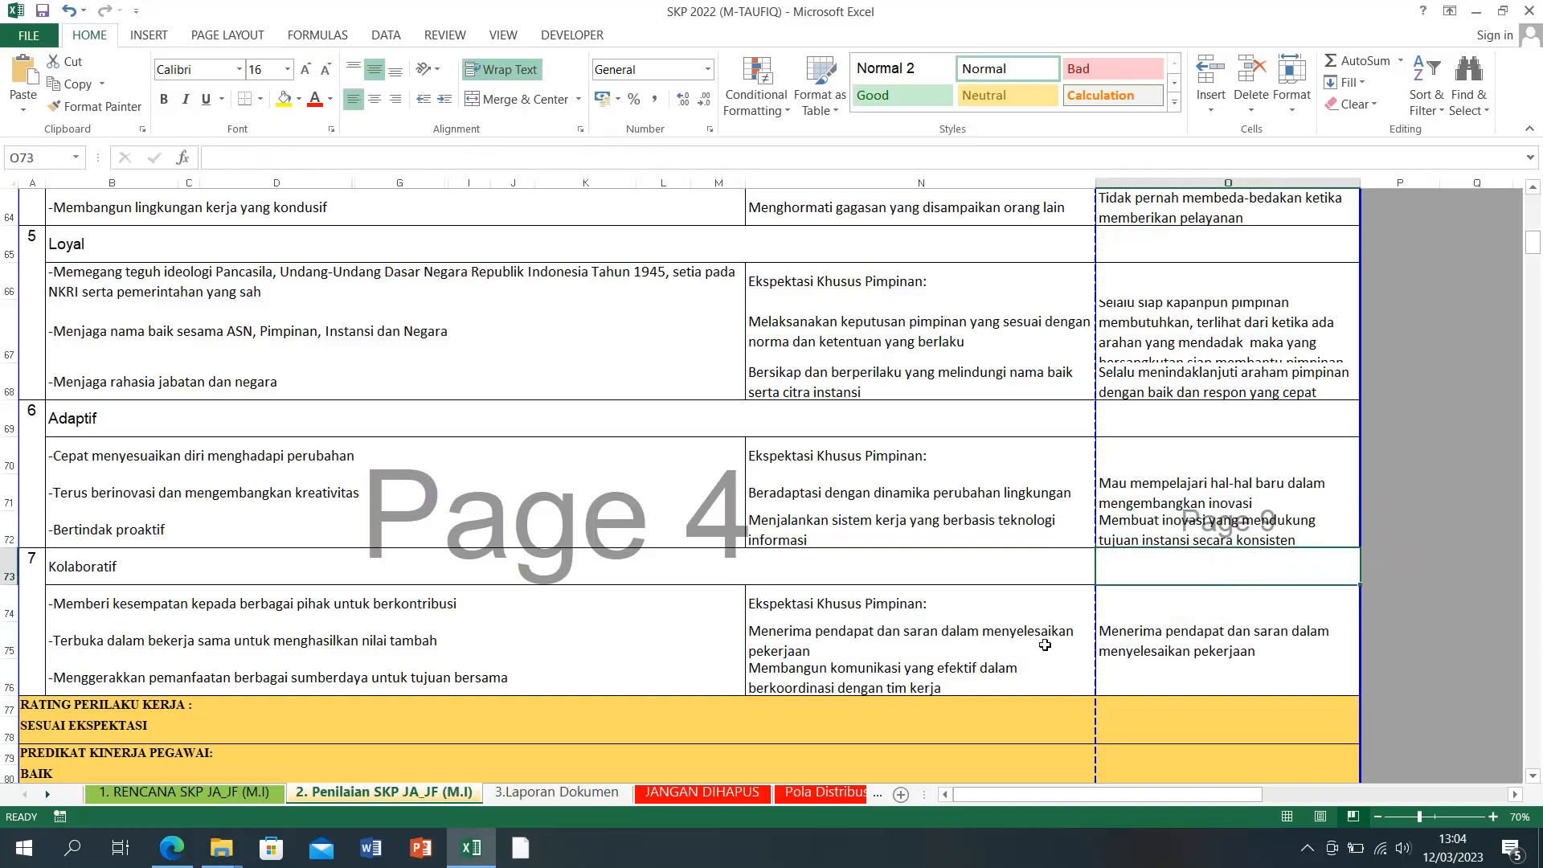
click(1172, 633)
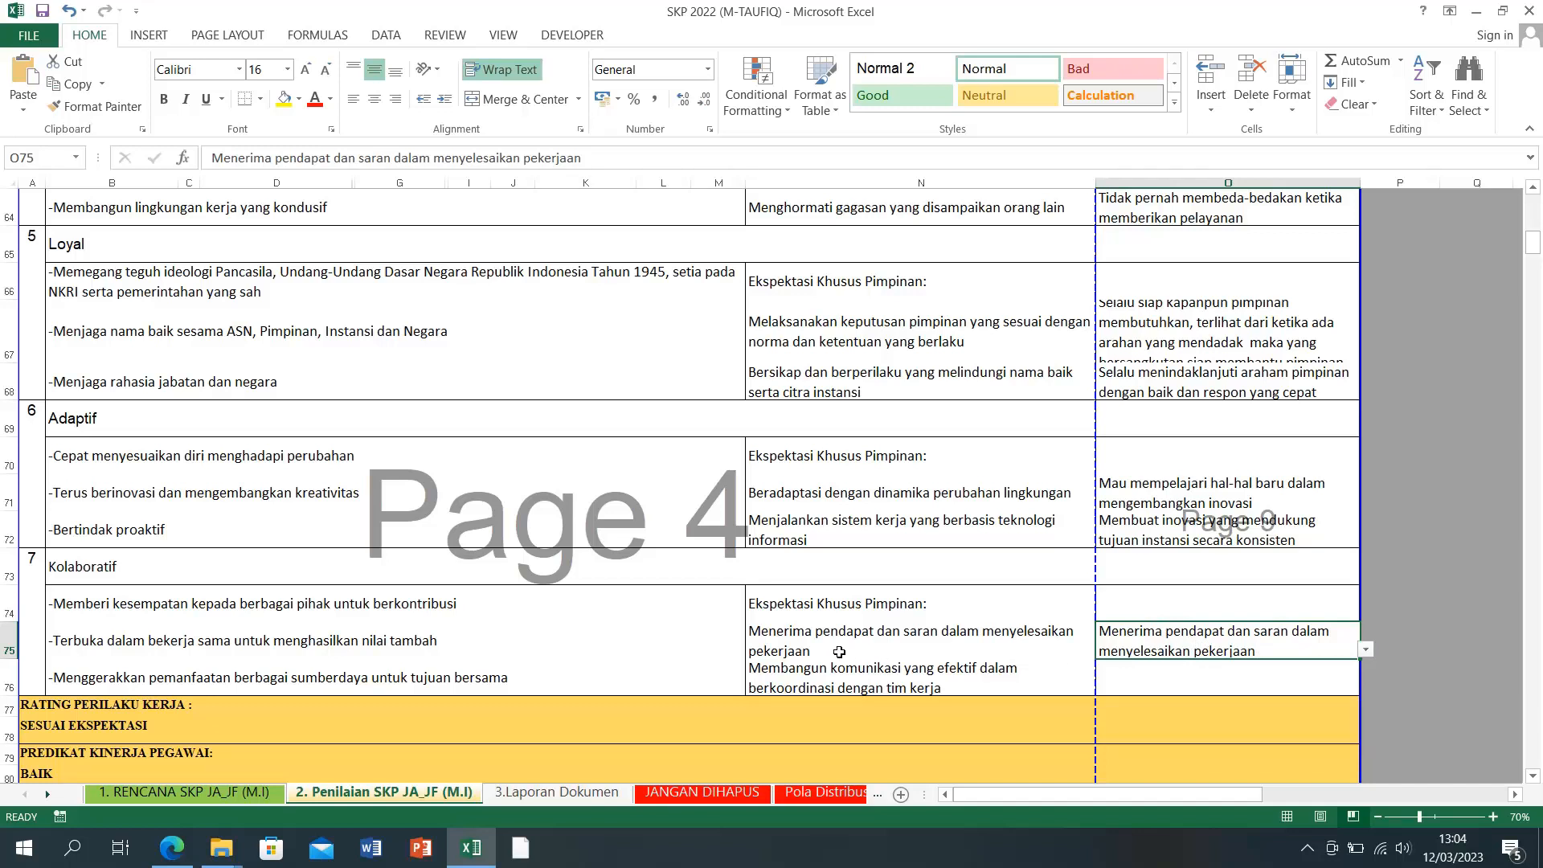
click(971, 650)
click(924, 671)
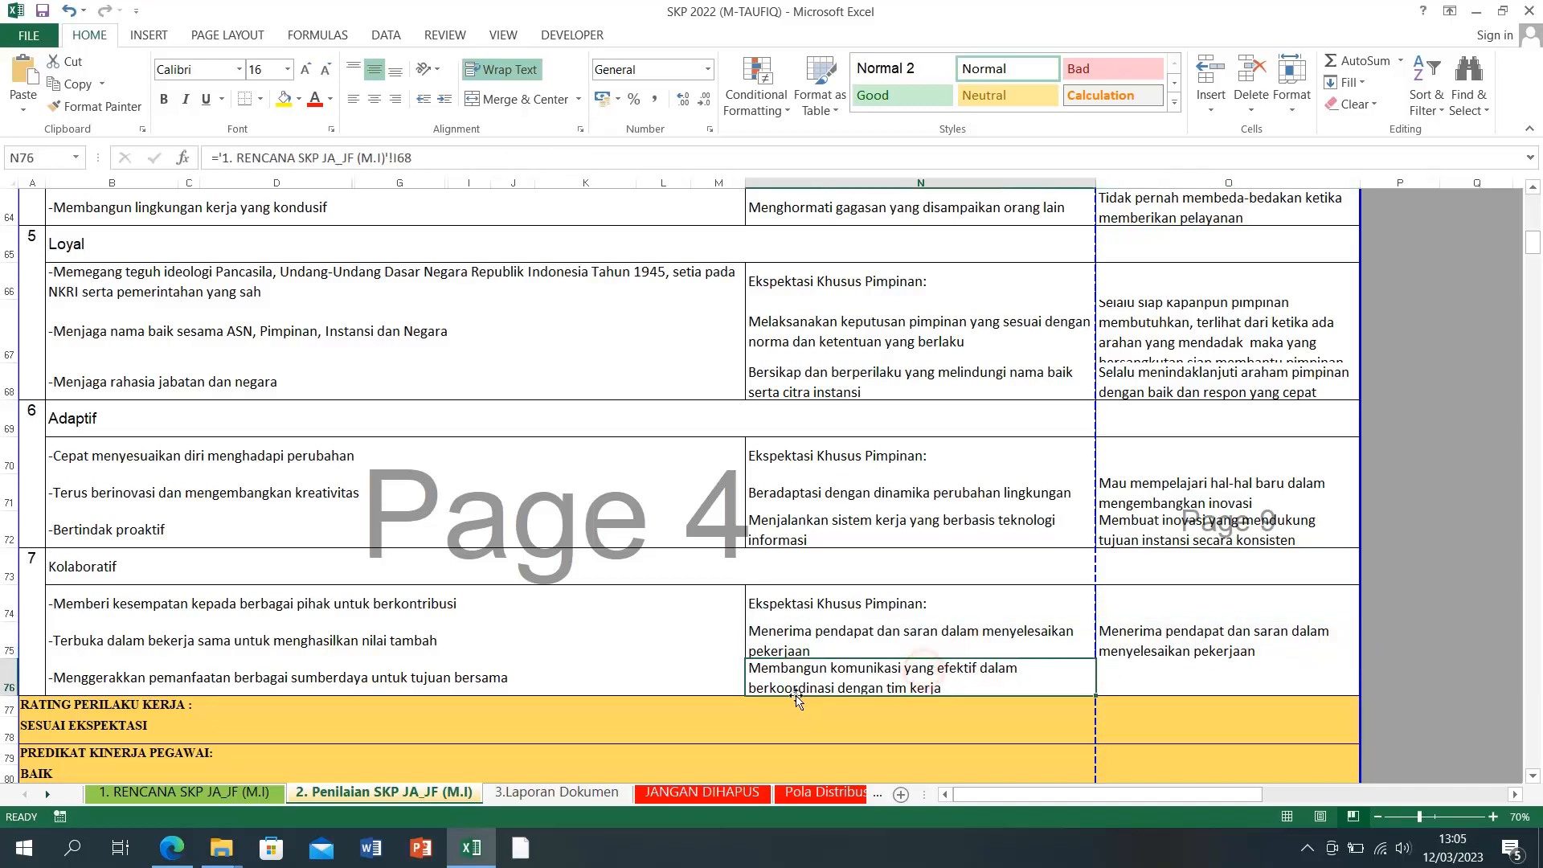
click(1178, 680)
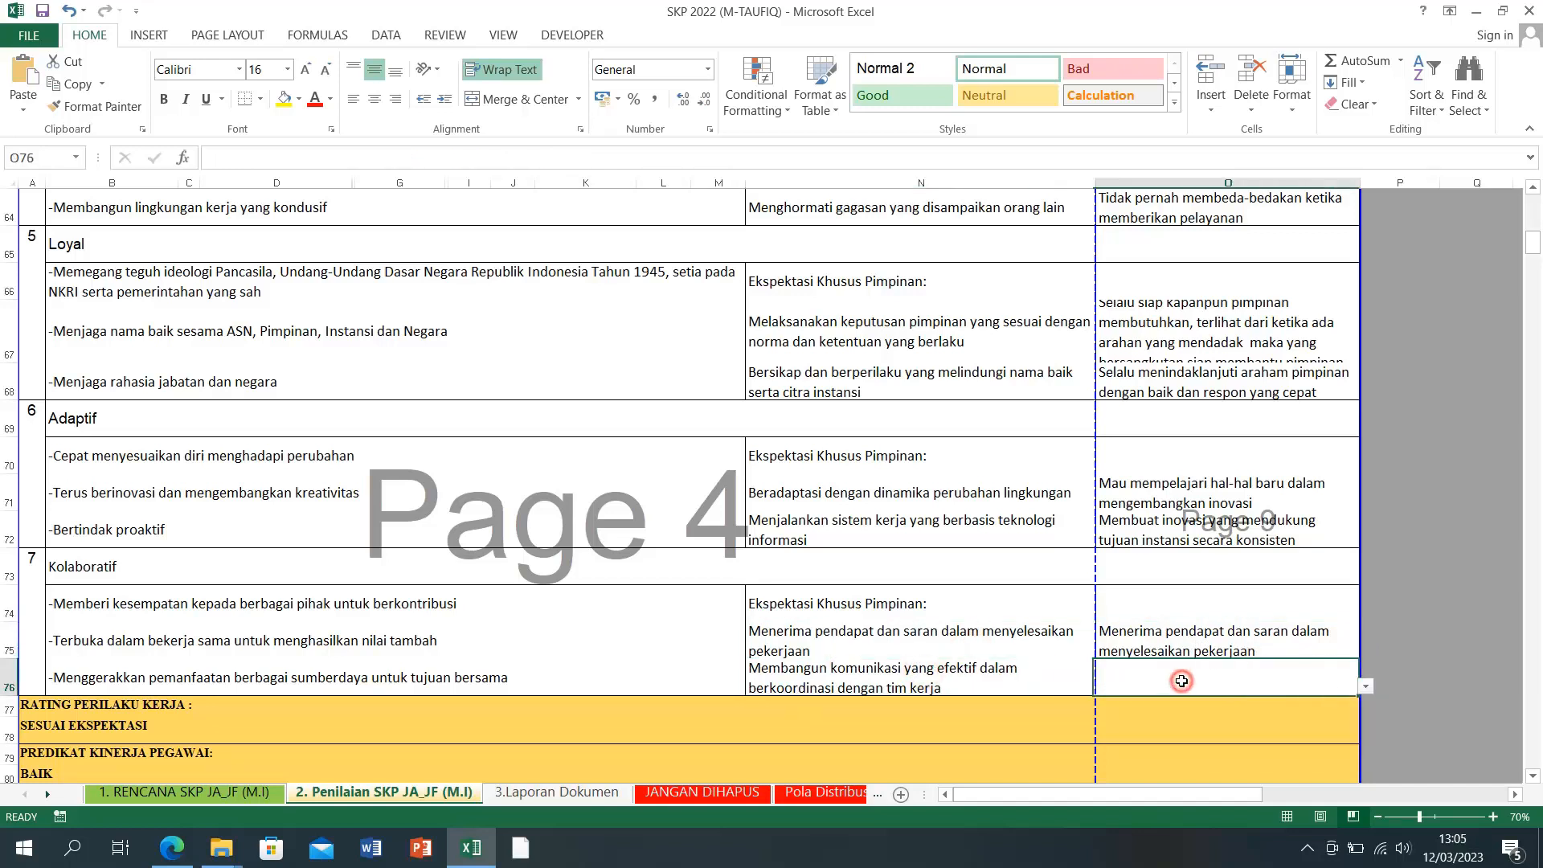
click(1363, 687)
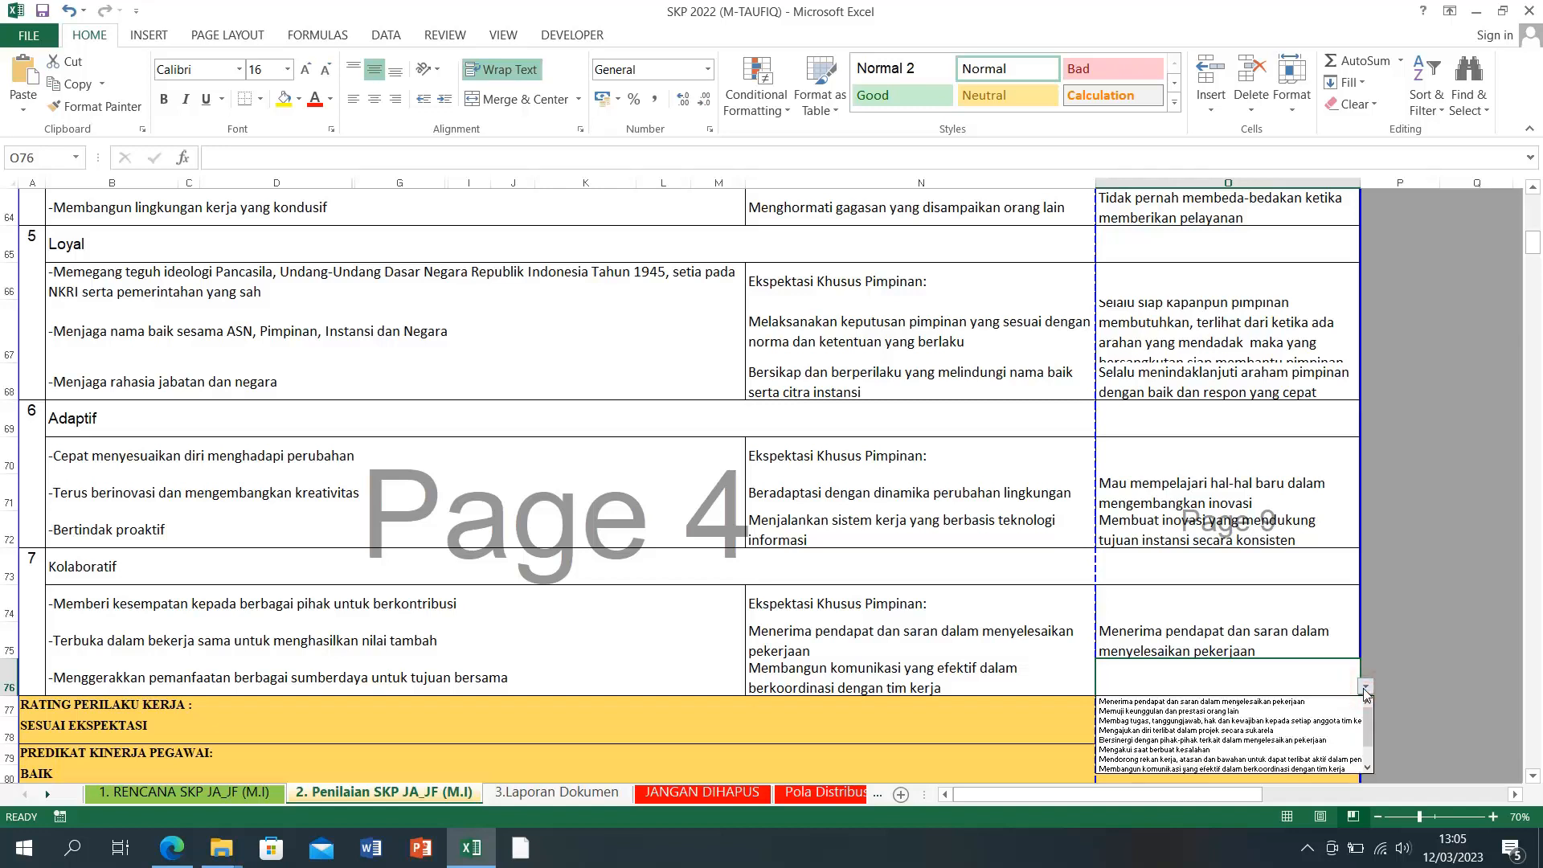
click(1324, 770)
click(1482, 674)
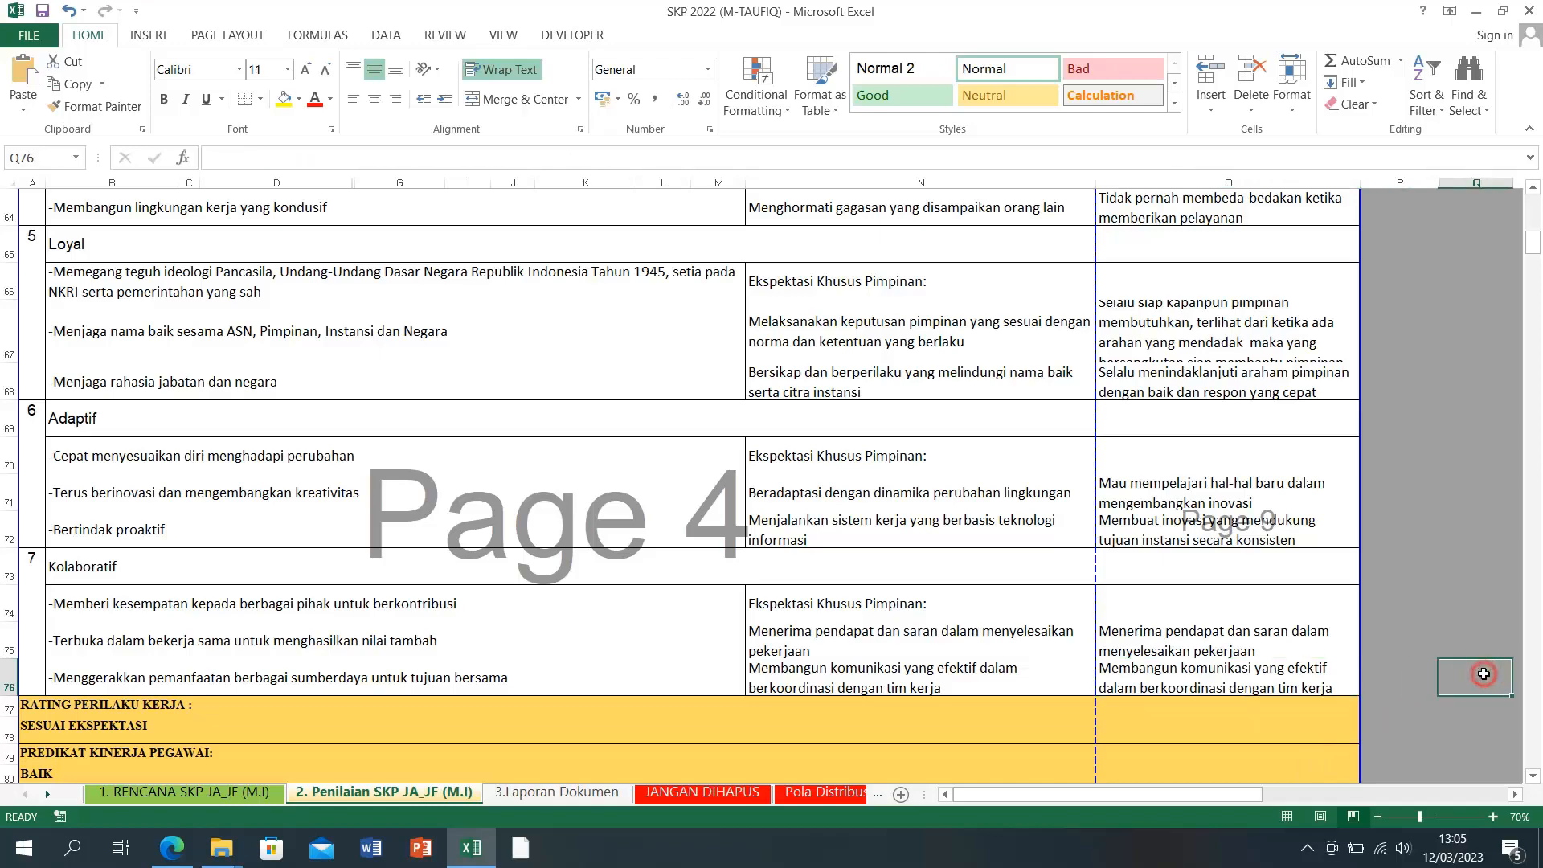
scroll(1474, 673, down, 3)
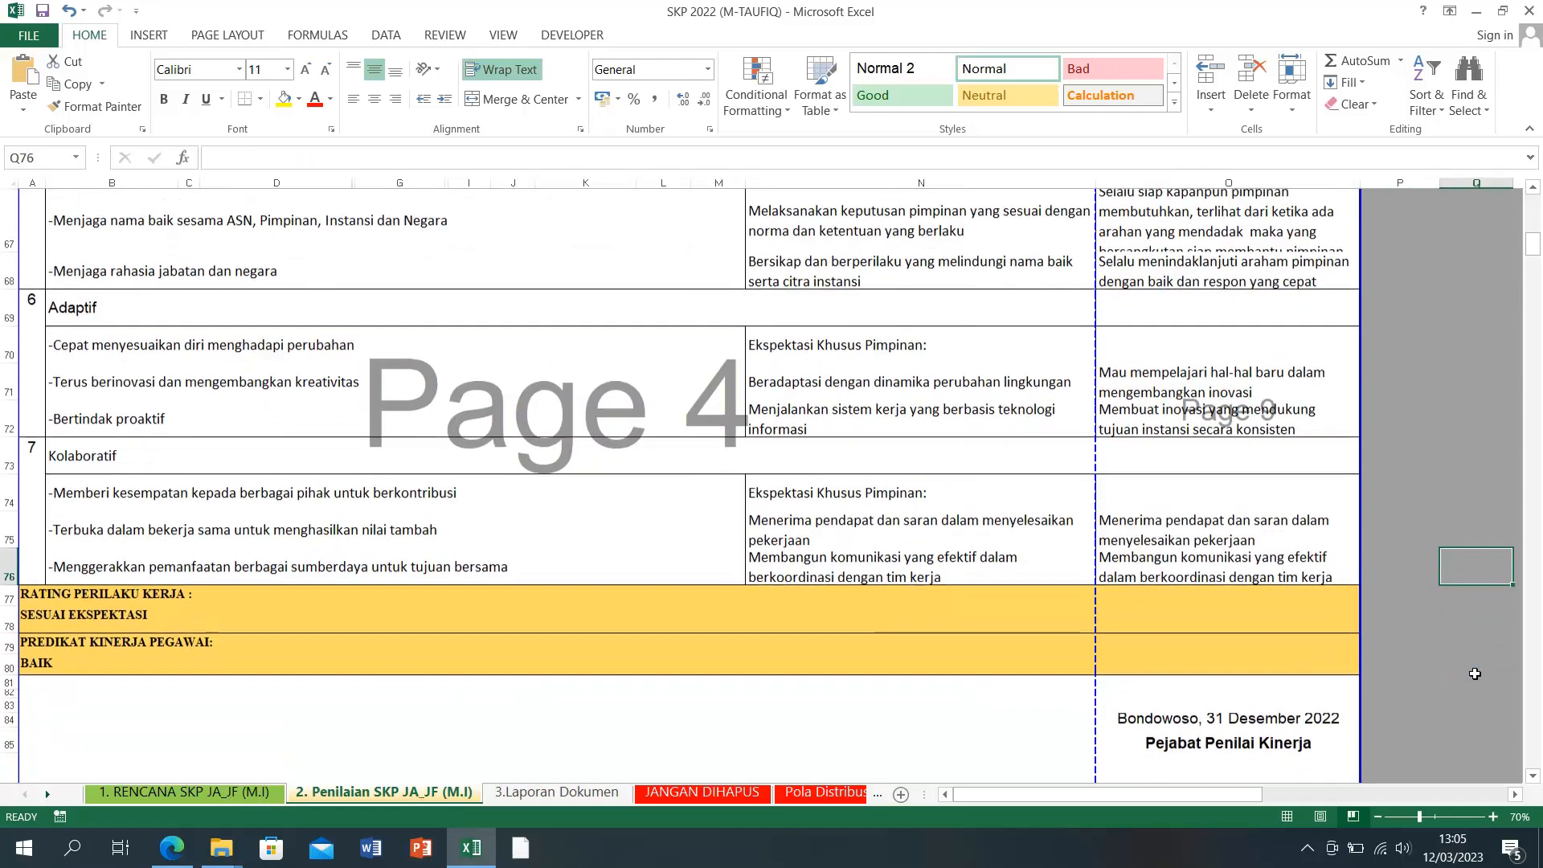
scroll(196, 454, up, 8)
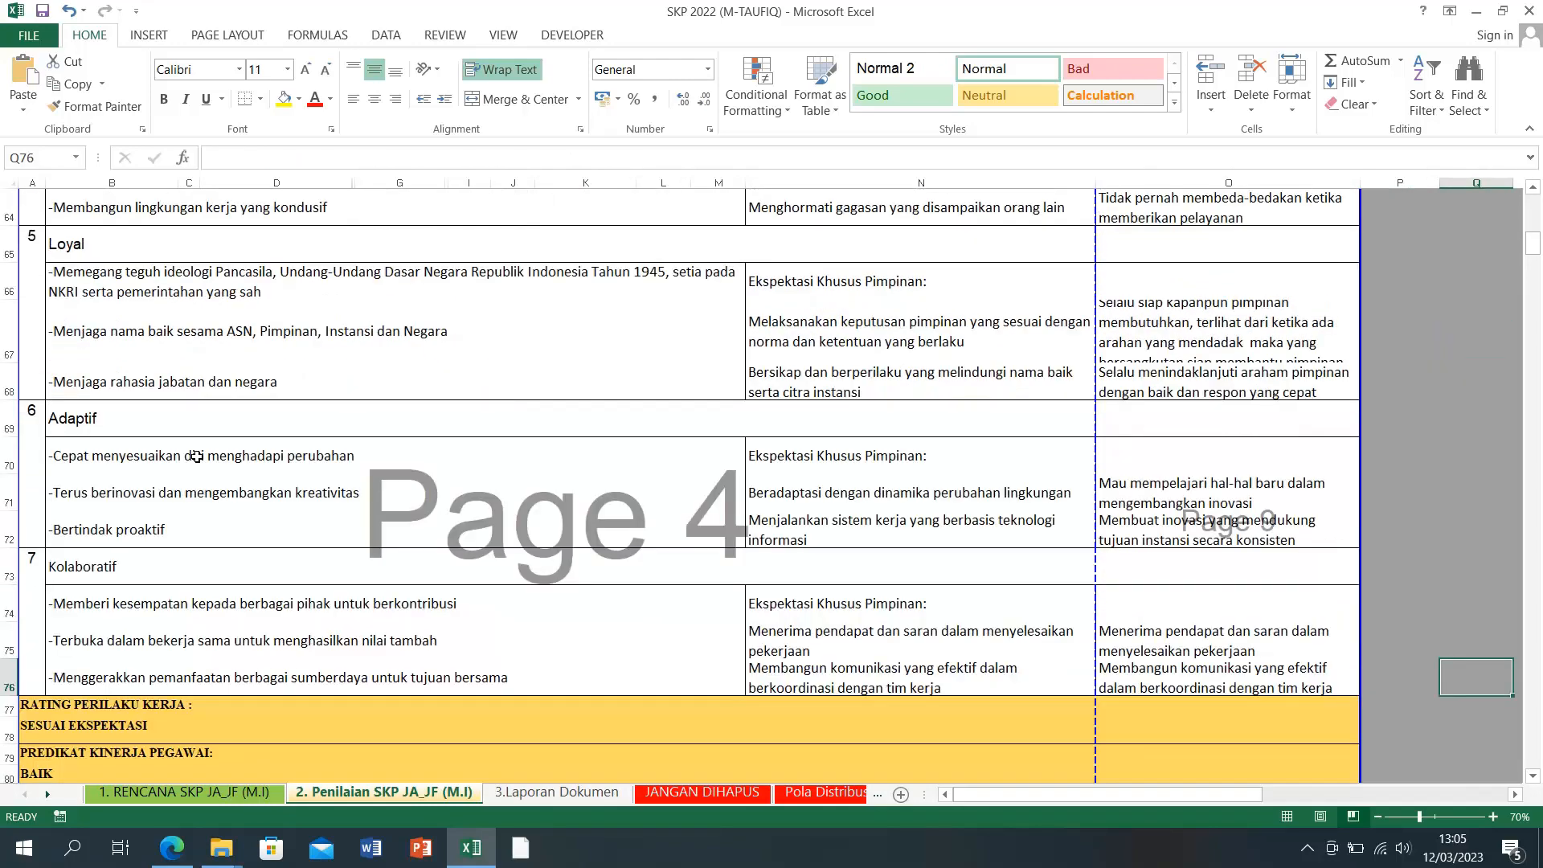
scroll(196, 455, up, 2)
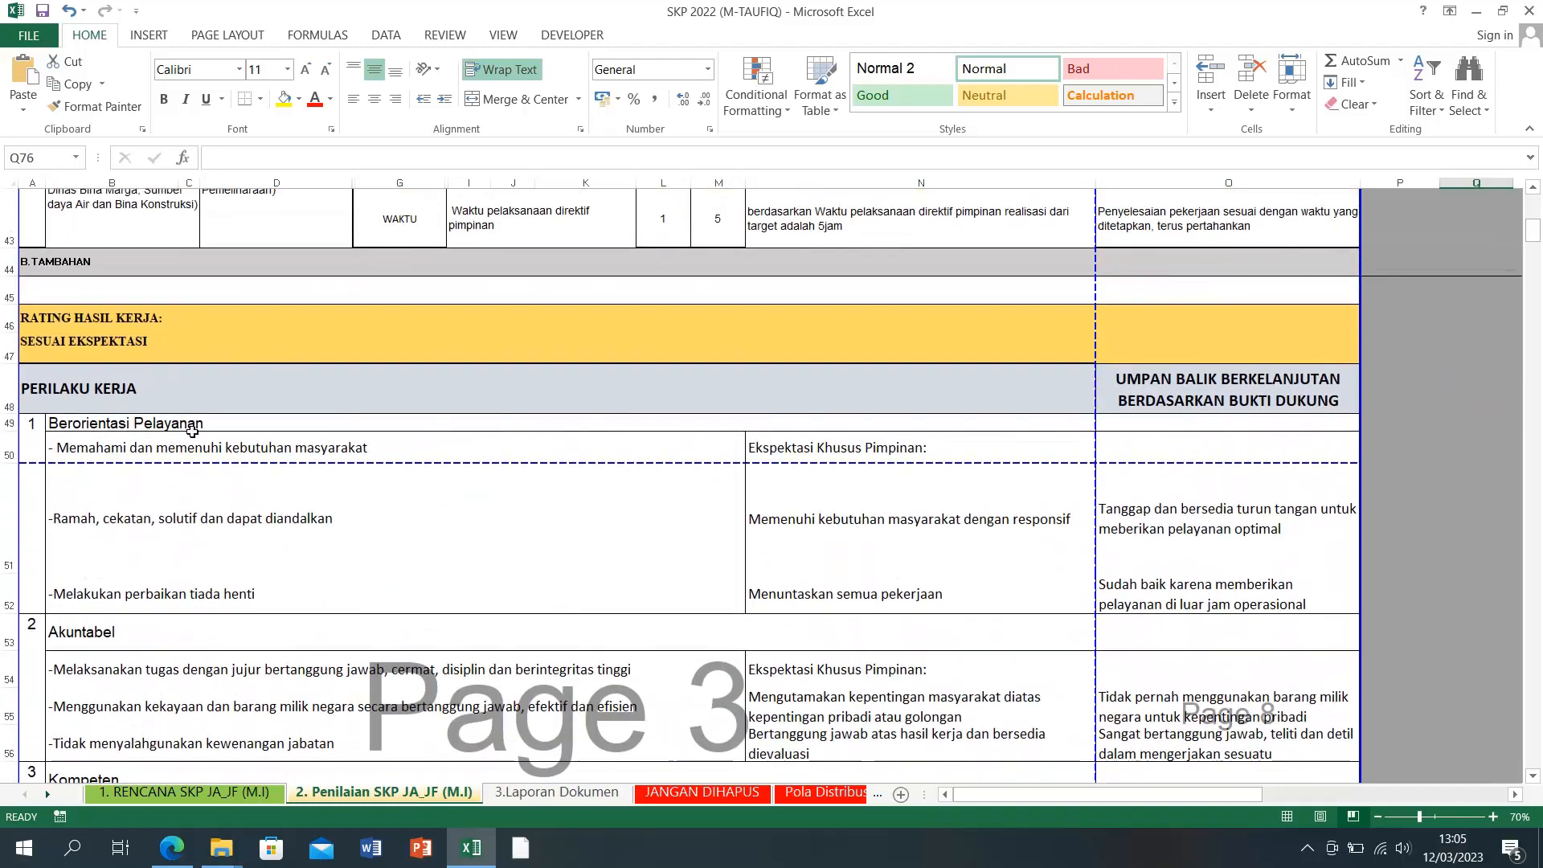
click(45, 390)
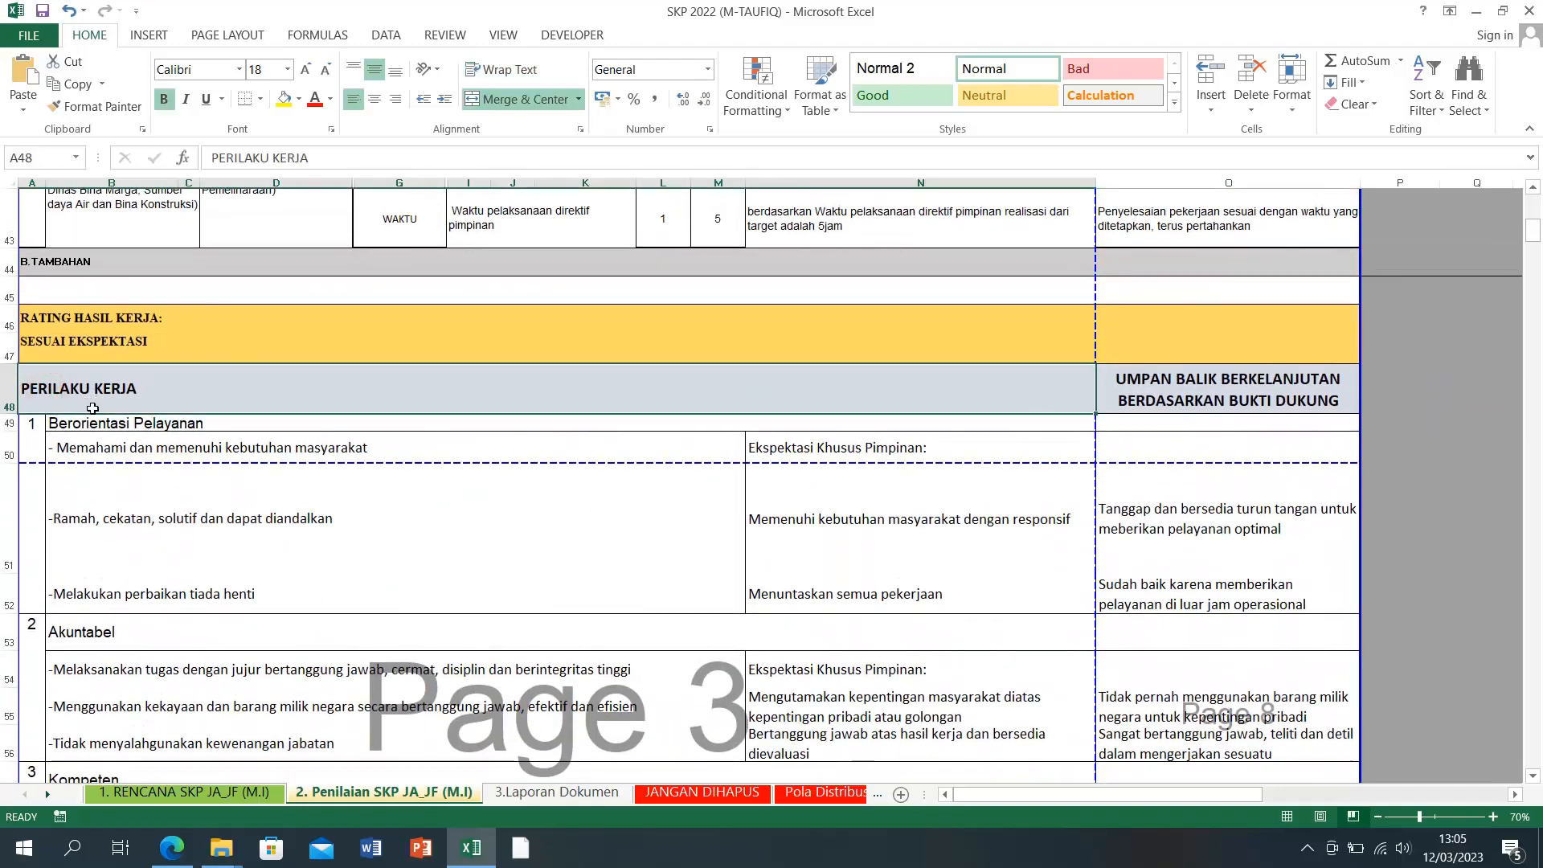
scroll(99, 492, down, 2)
scroll(100, 492, down, 7)
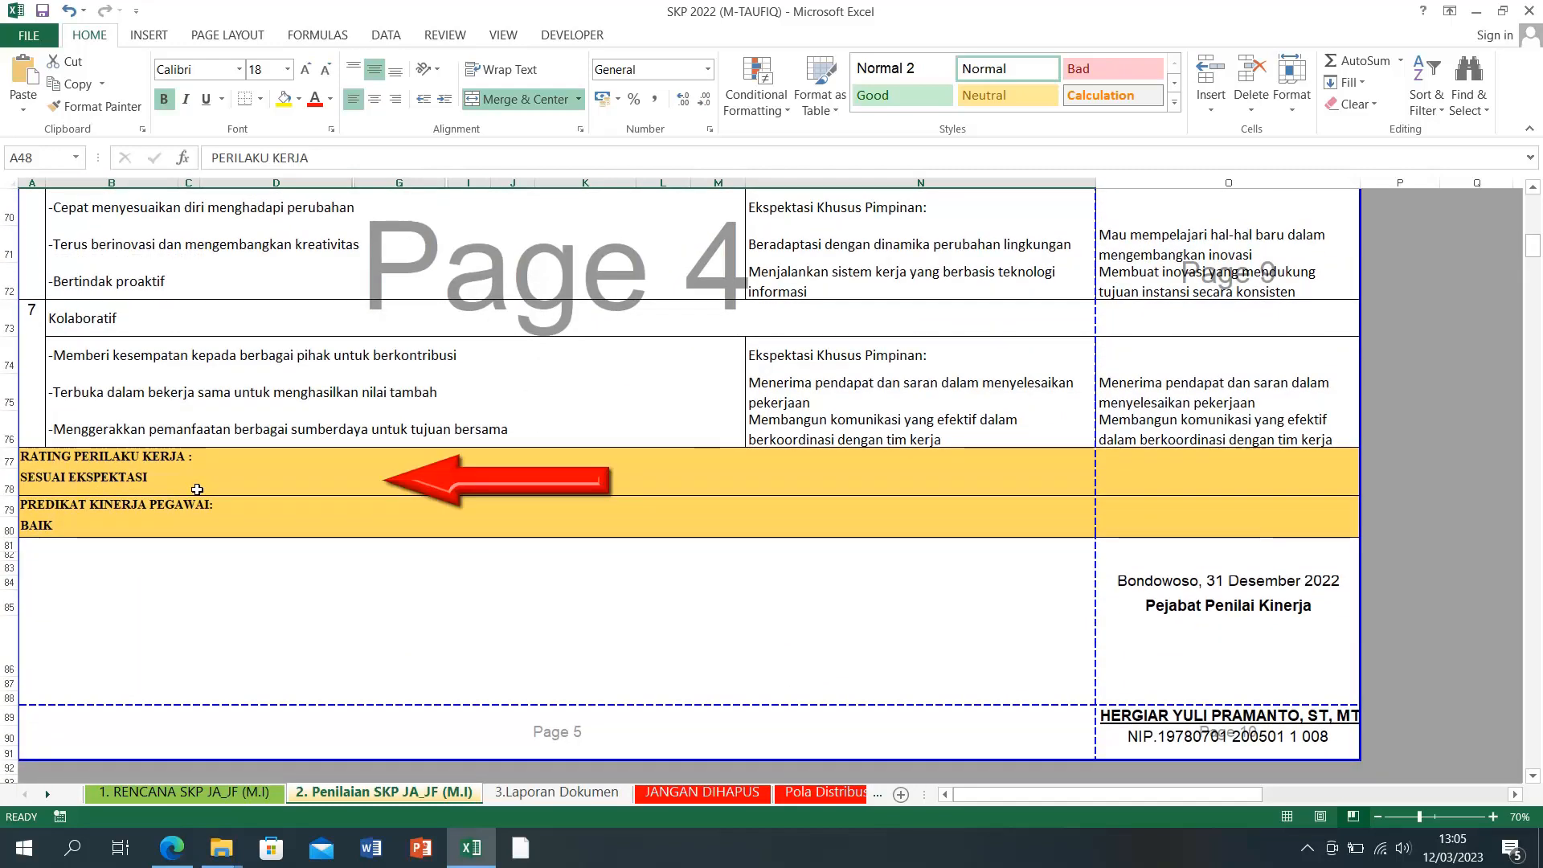
click(77, 478)
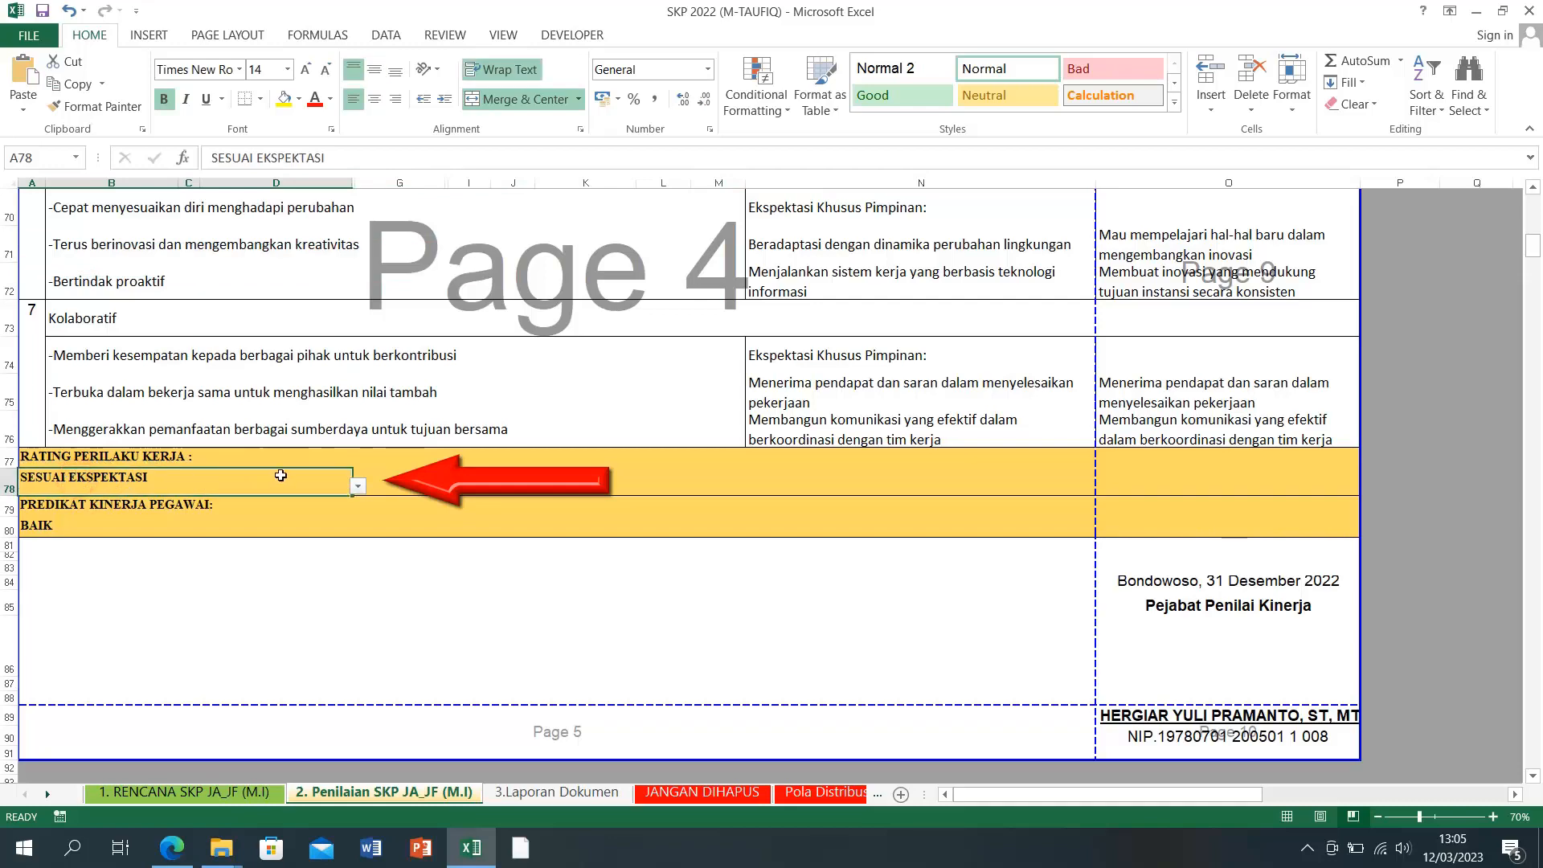
click(362, 487)
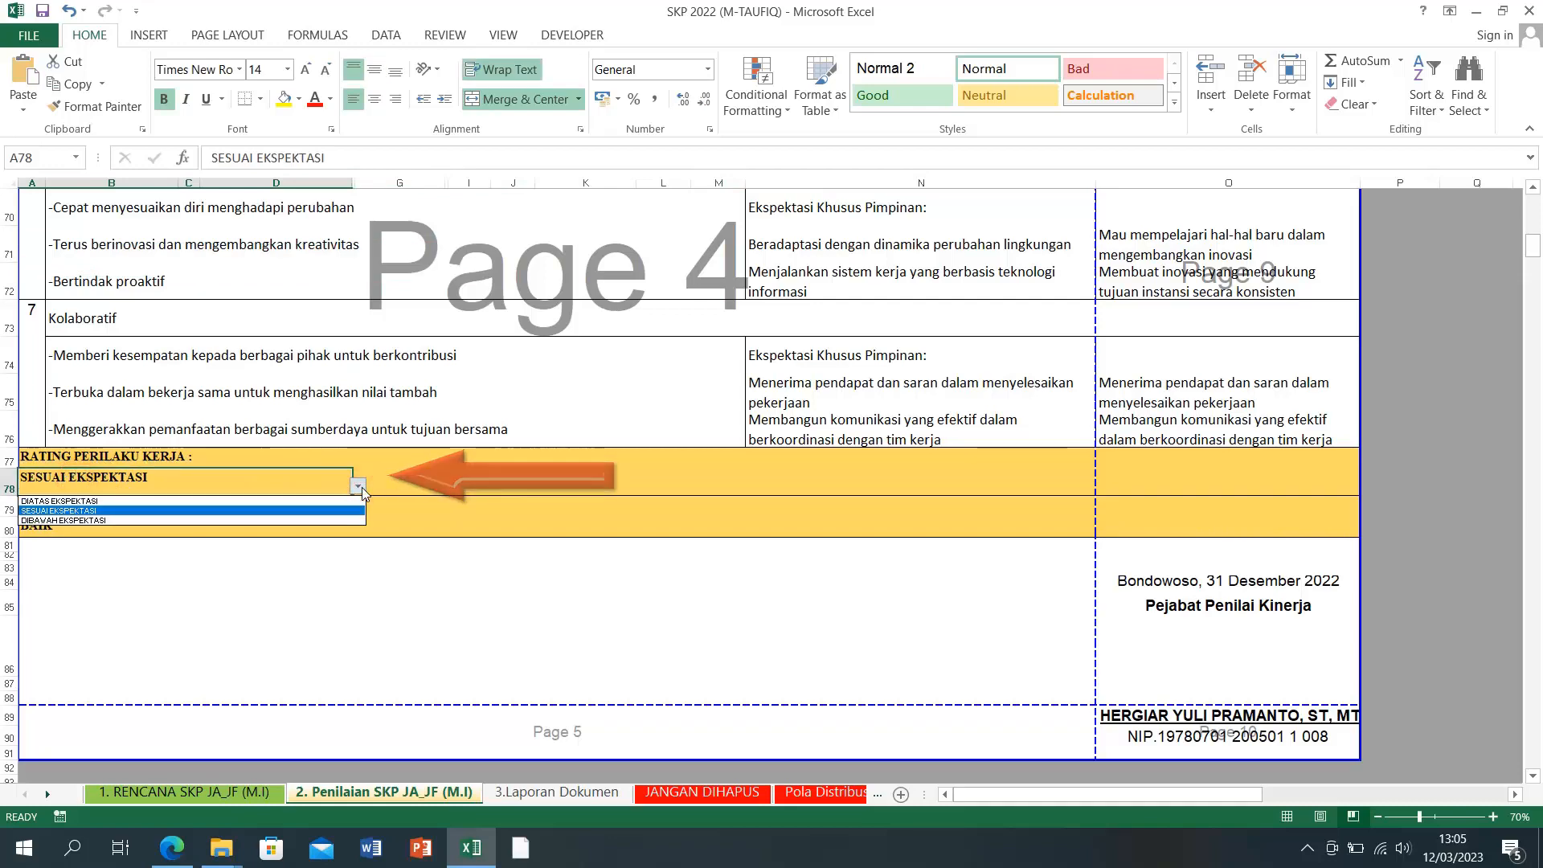
click(252, 500)
scroll(189, 567, up, 1)
scroll(188, 567, up, 9)
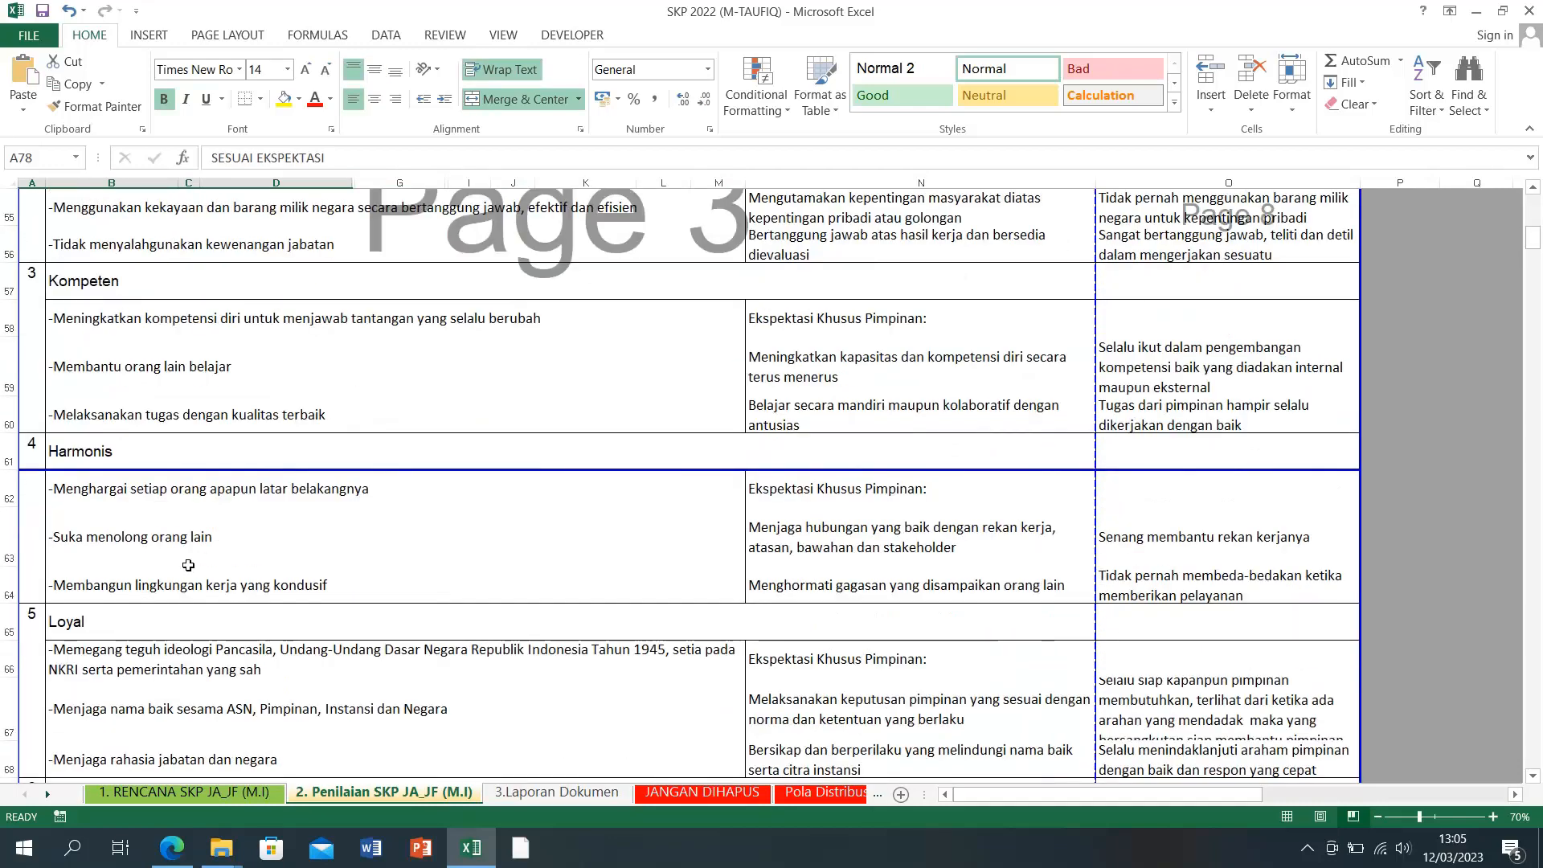
click(101, 351)
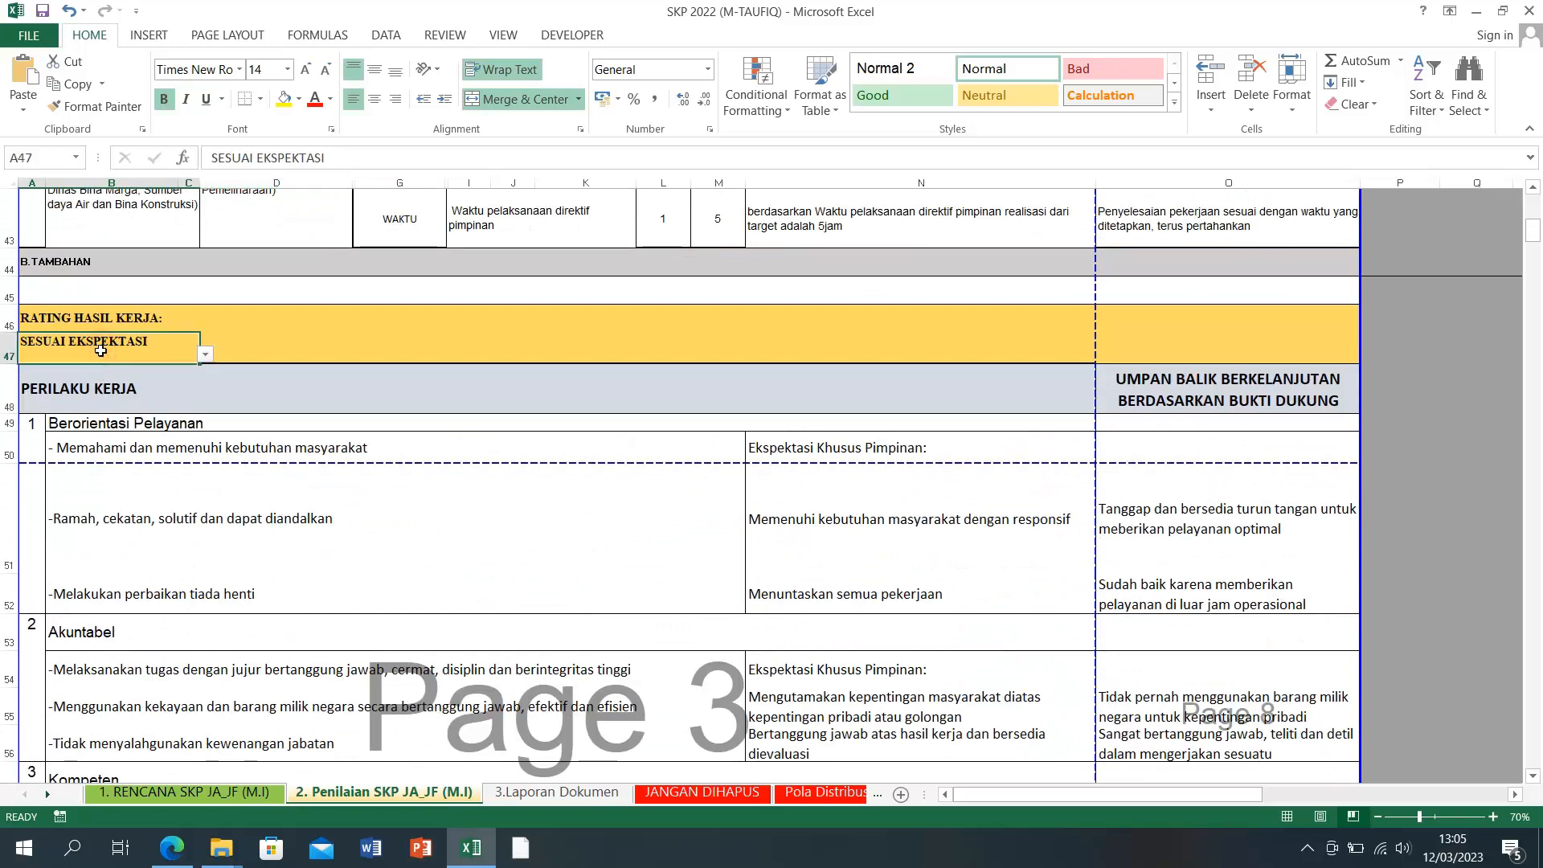
scroll(489, 667, down, 9)
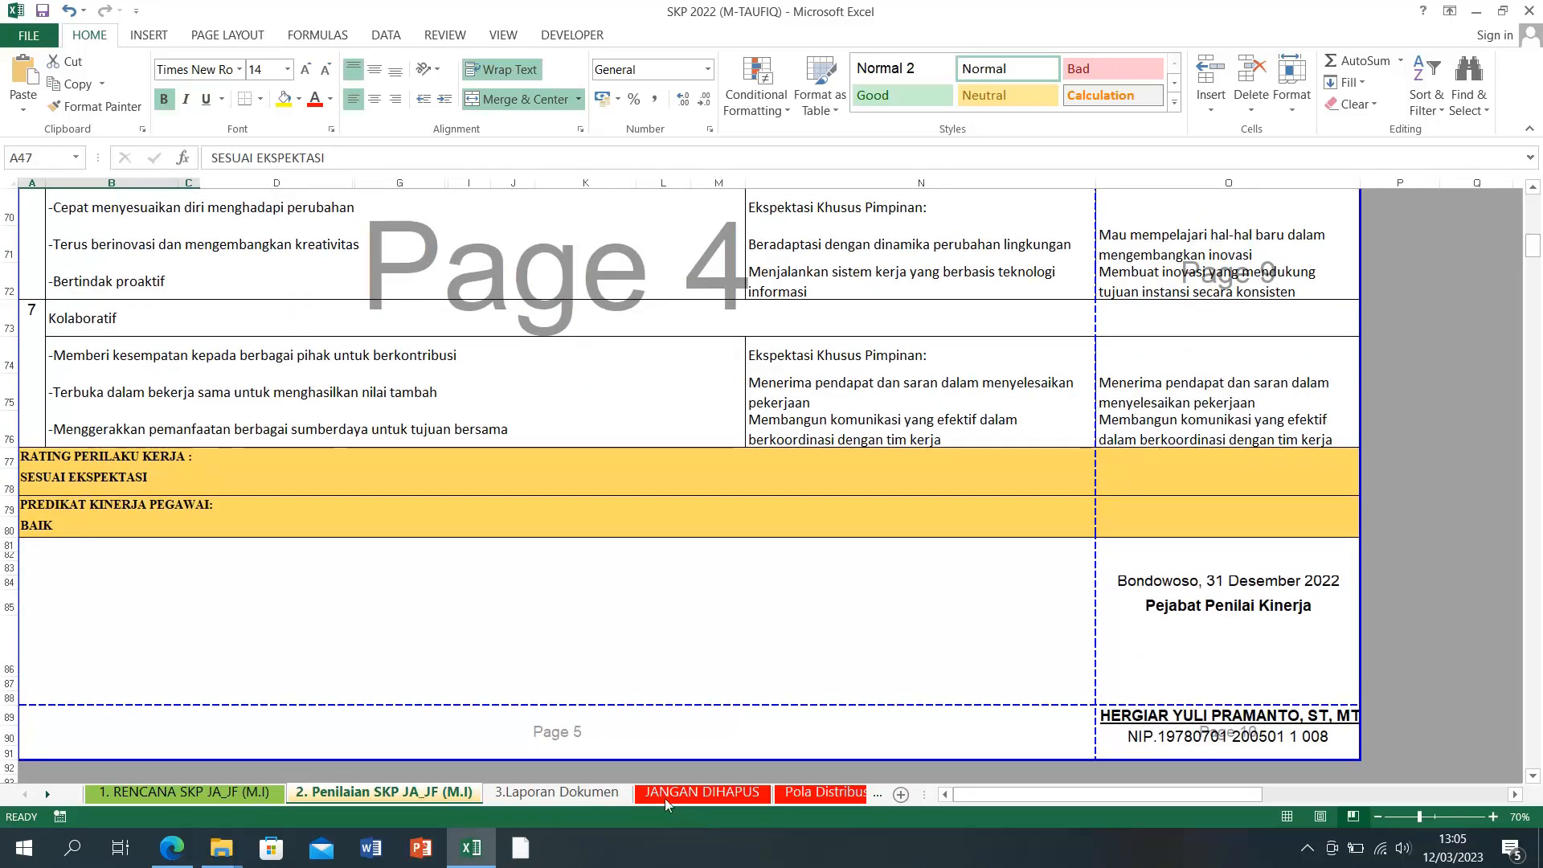
click(556, 791)
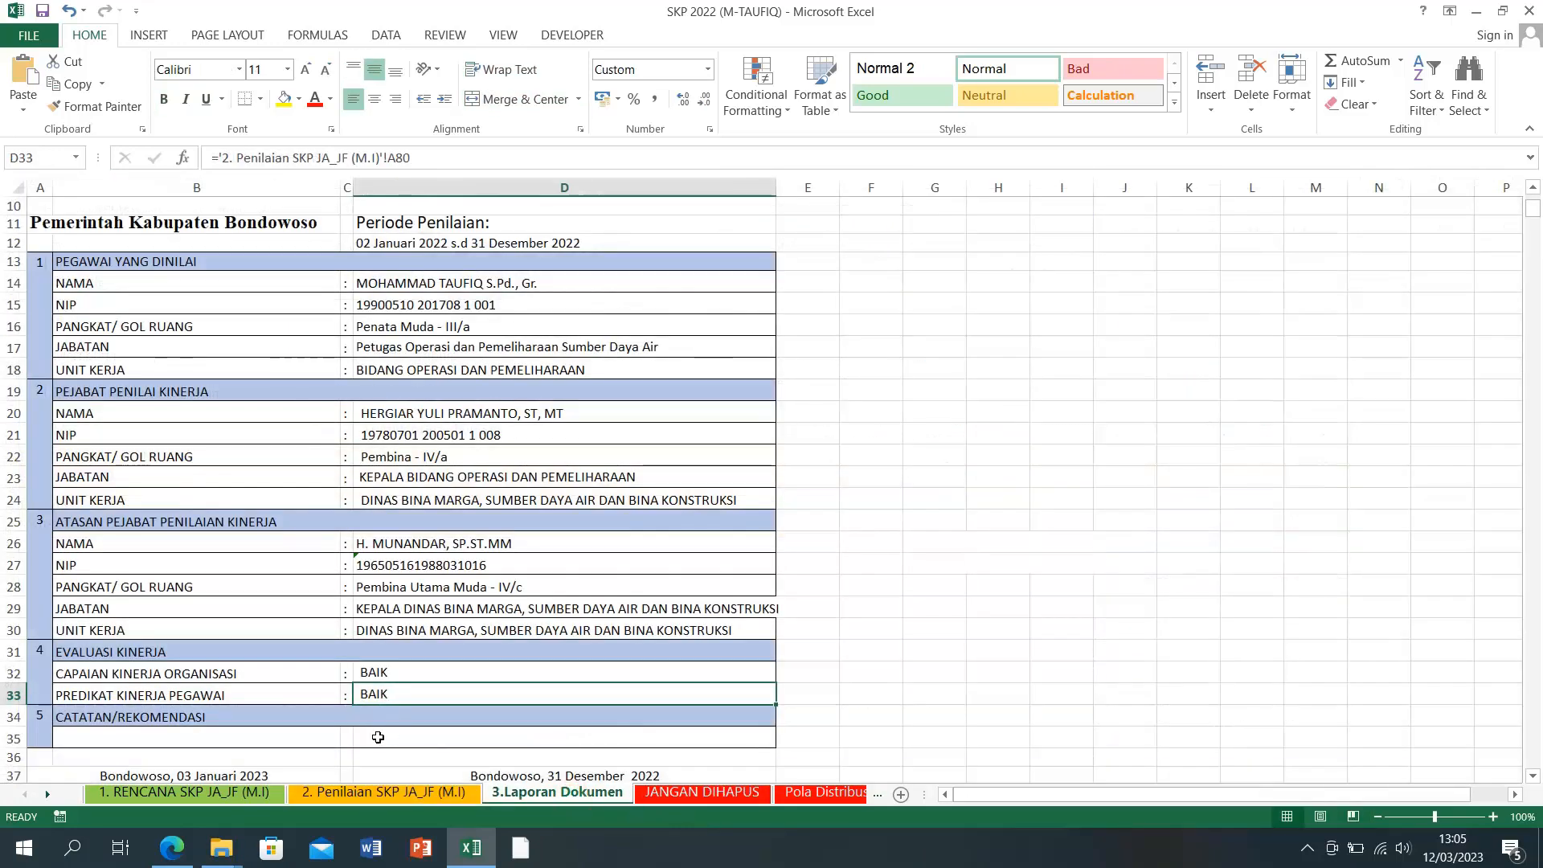
click(371, 794)
Step: Rate work behaviour A78 DIBAWAH EKSPEKTASI and confirm the report predicate shows KURANG/MISSCONDUCT
click(132, 480)
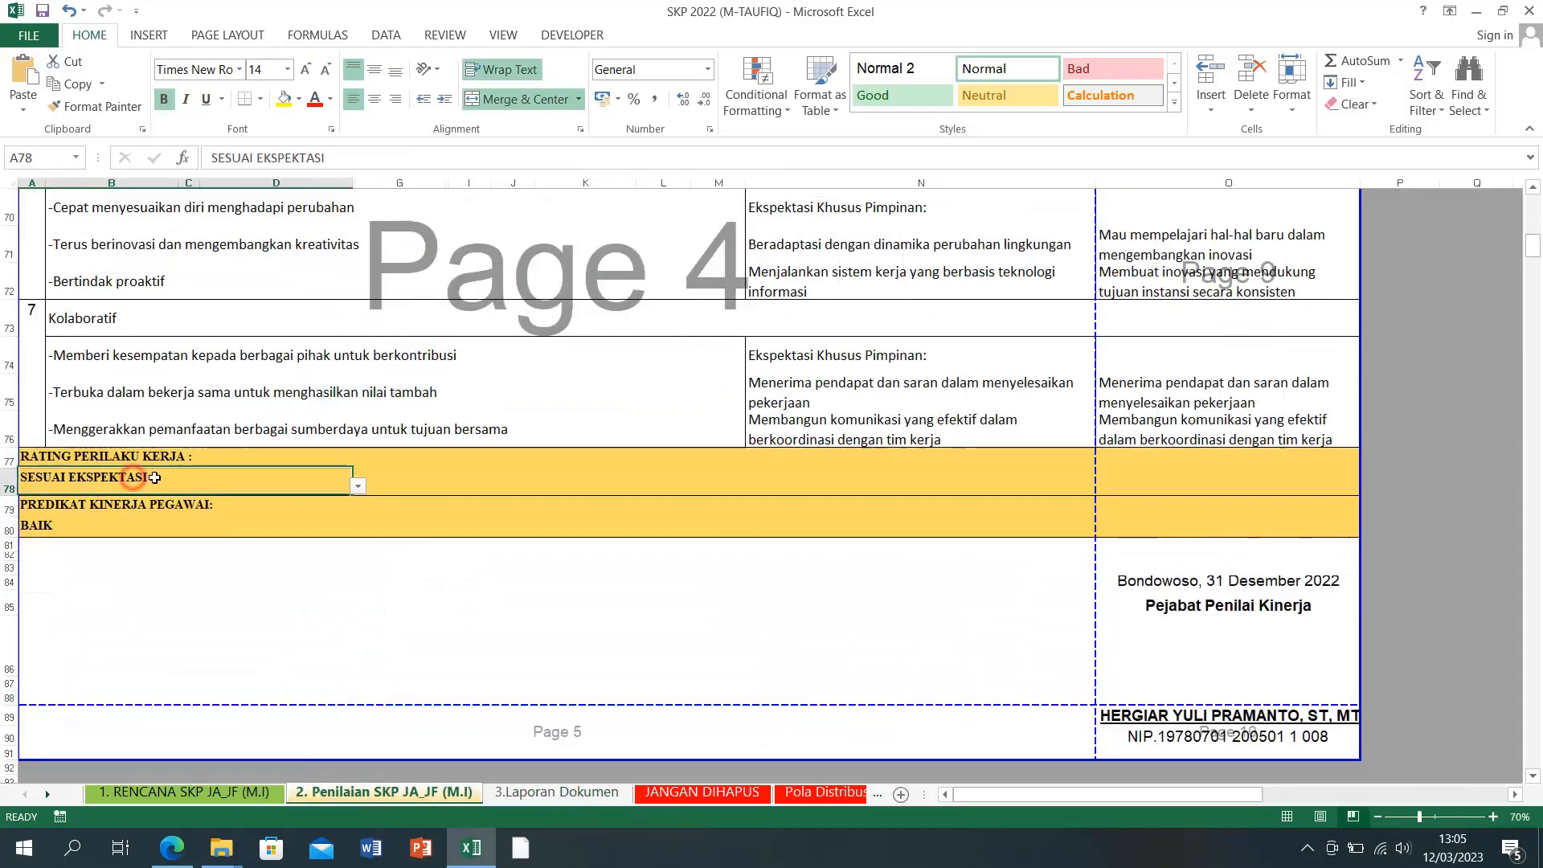
click(357, 485)
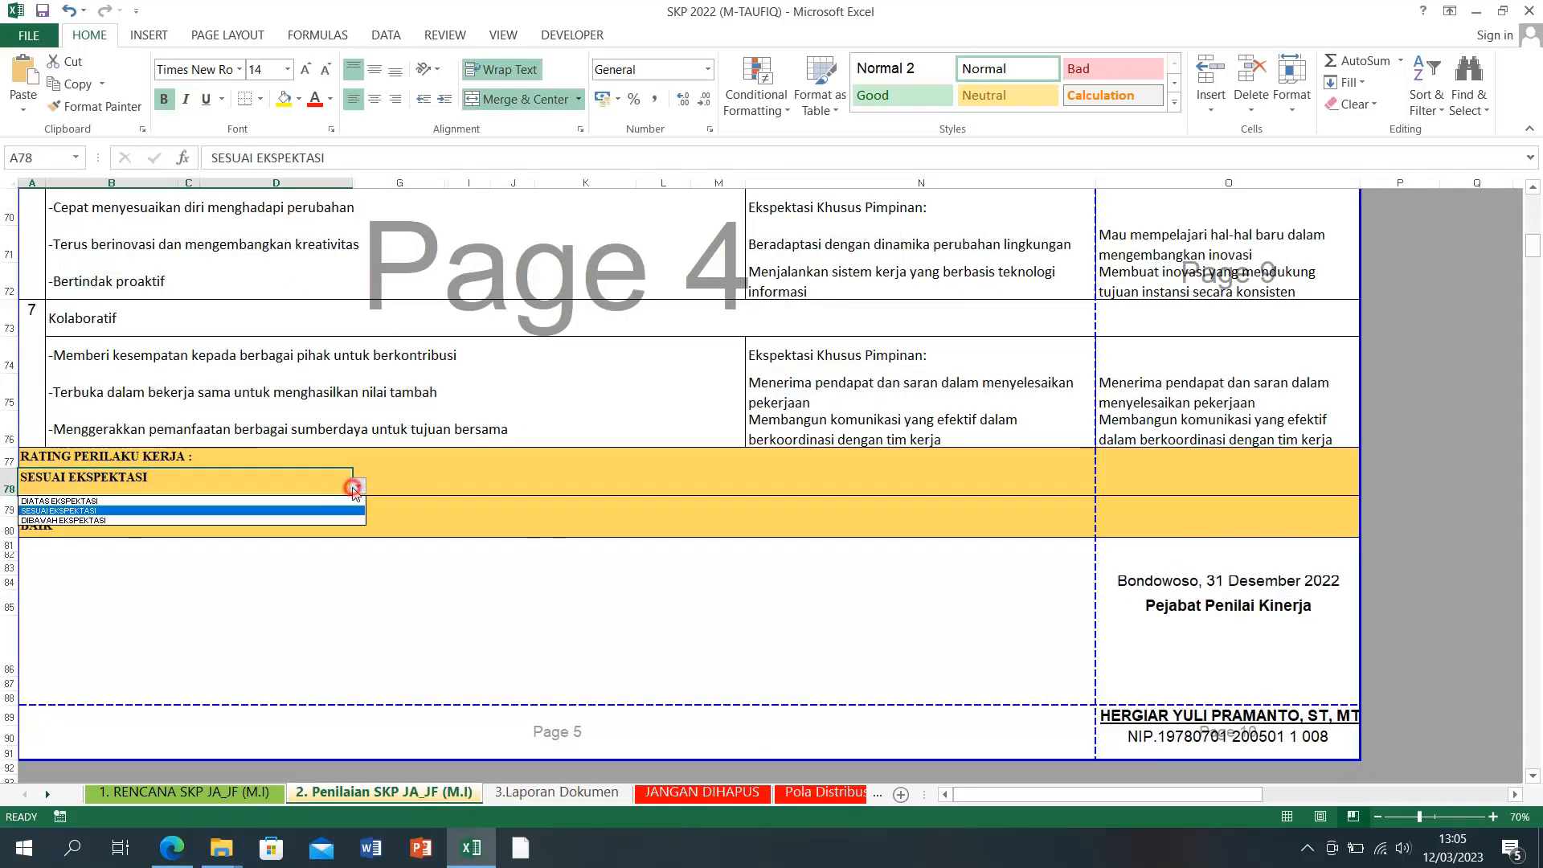
click(196, 520)
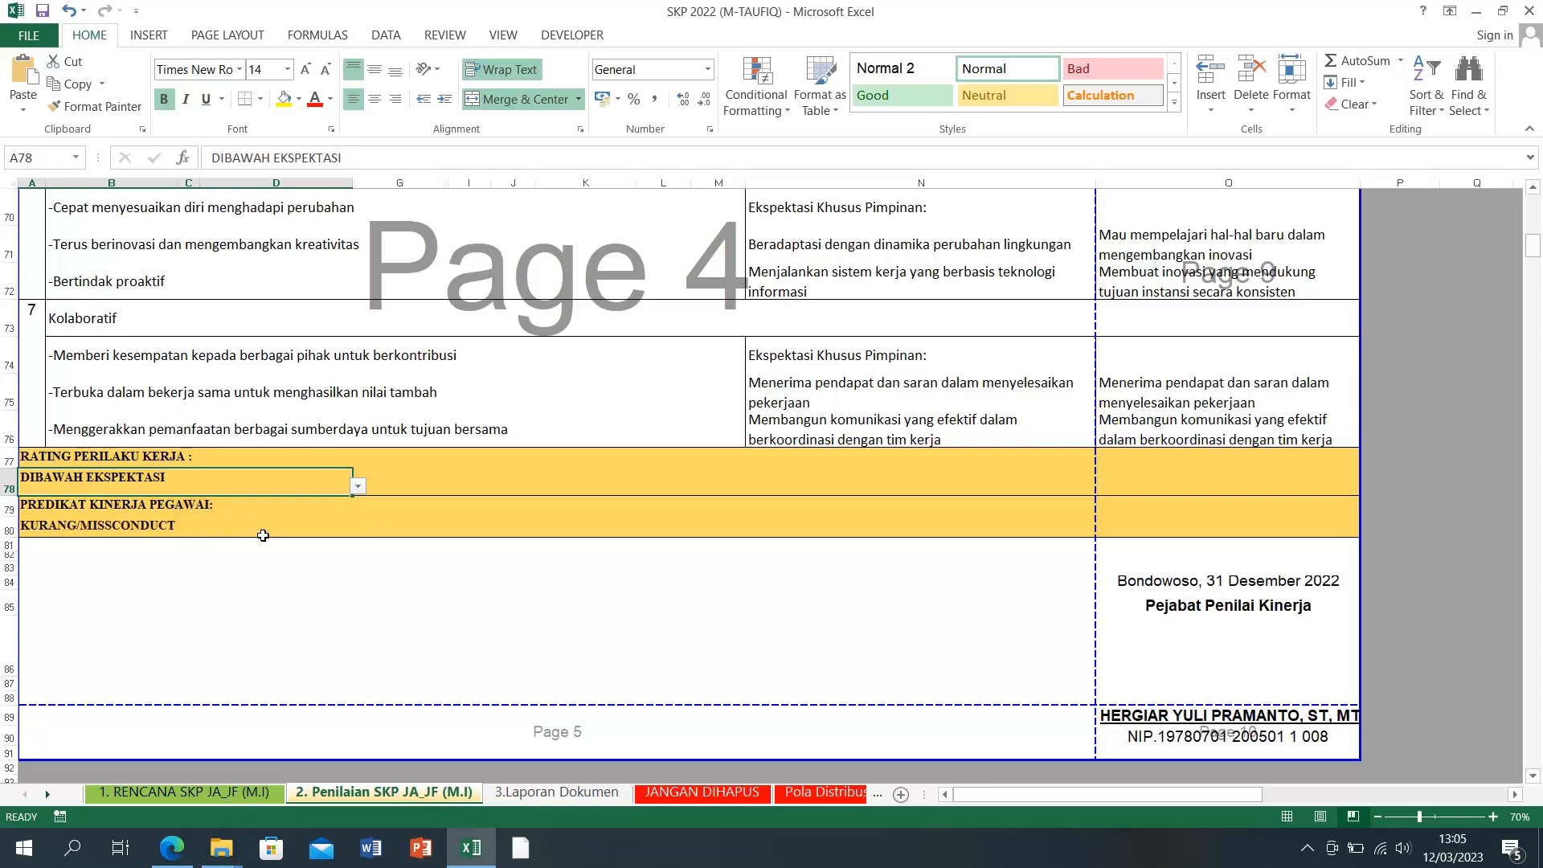
click(40, 527)
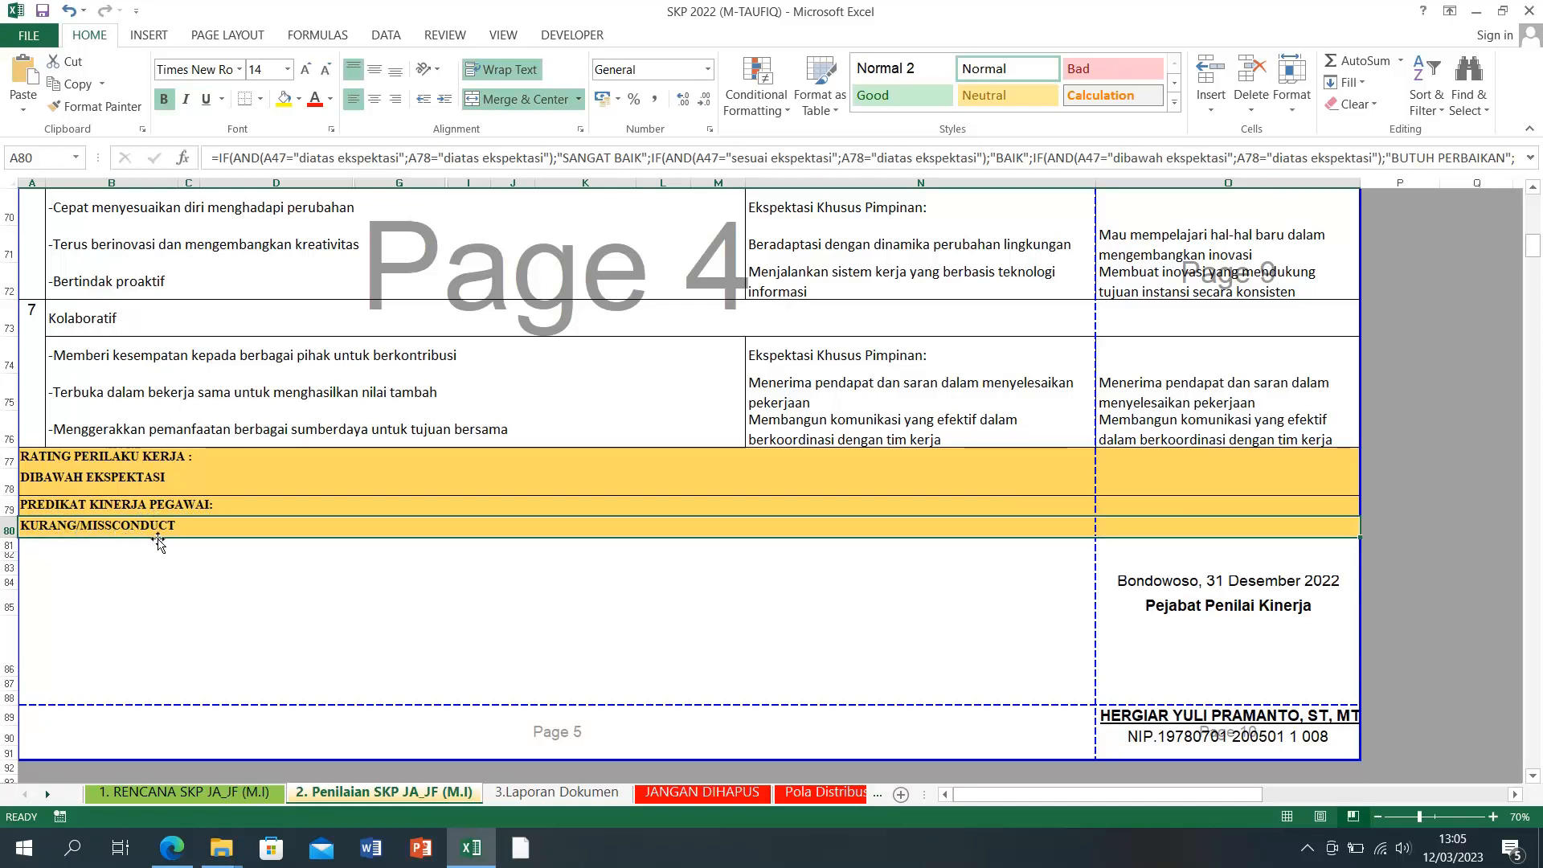
click(567, 795)
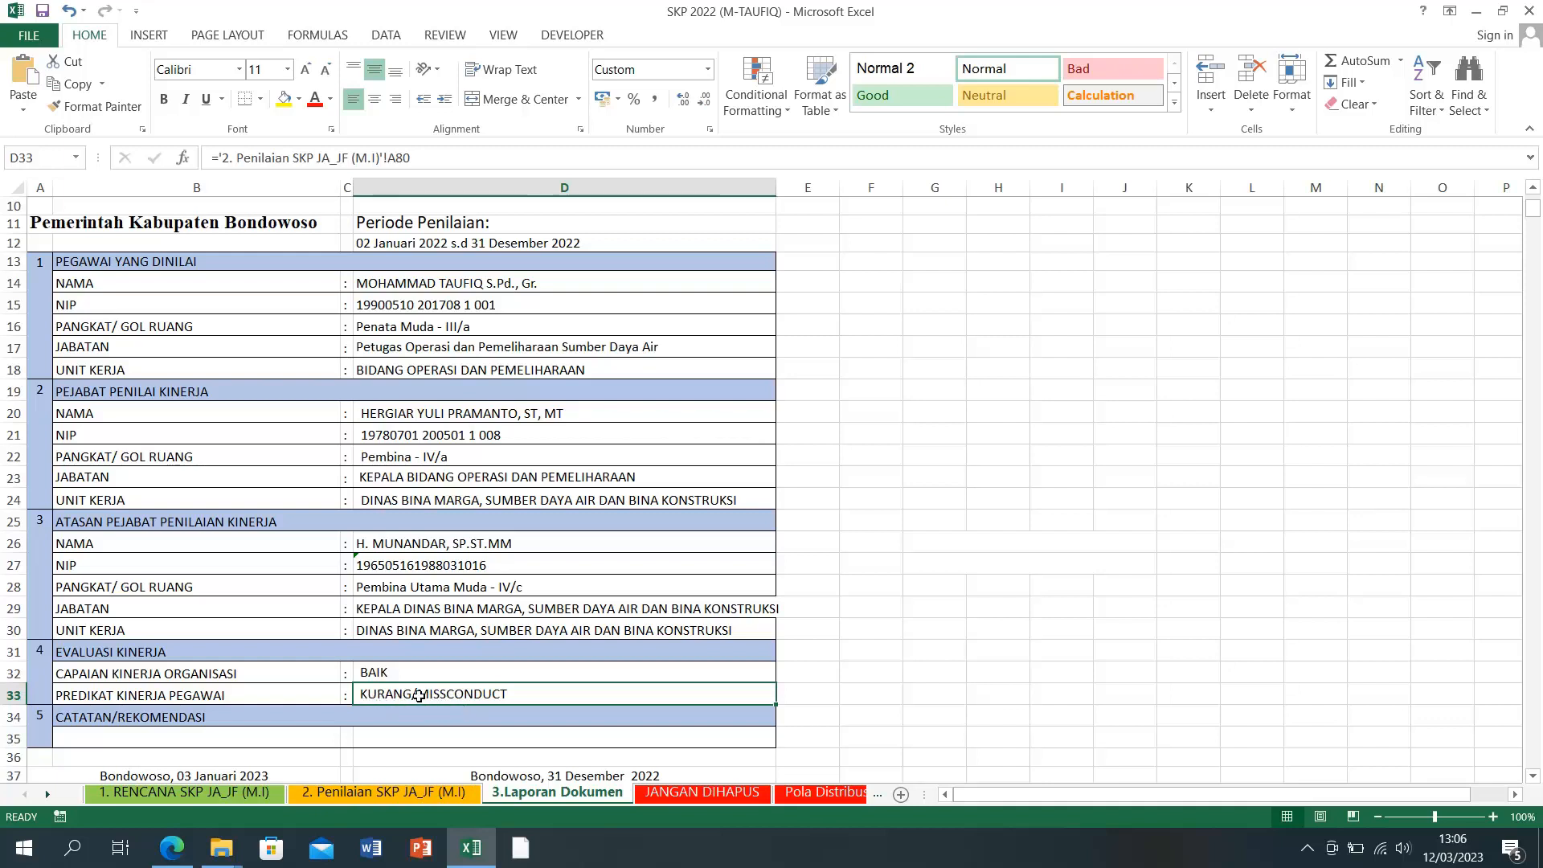
click(378, 798)
scroll(214, 565, up, 2)
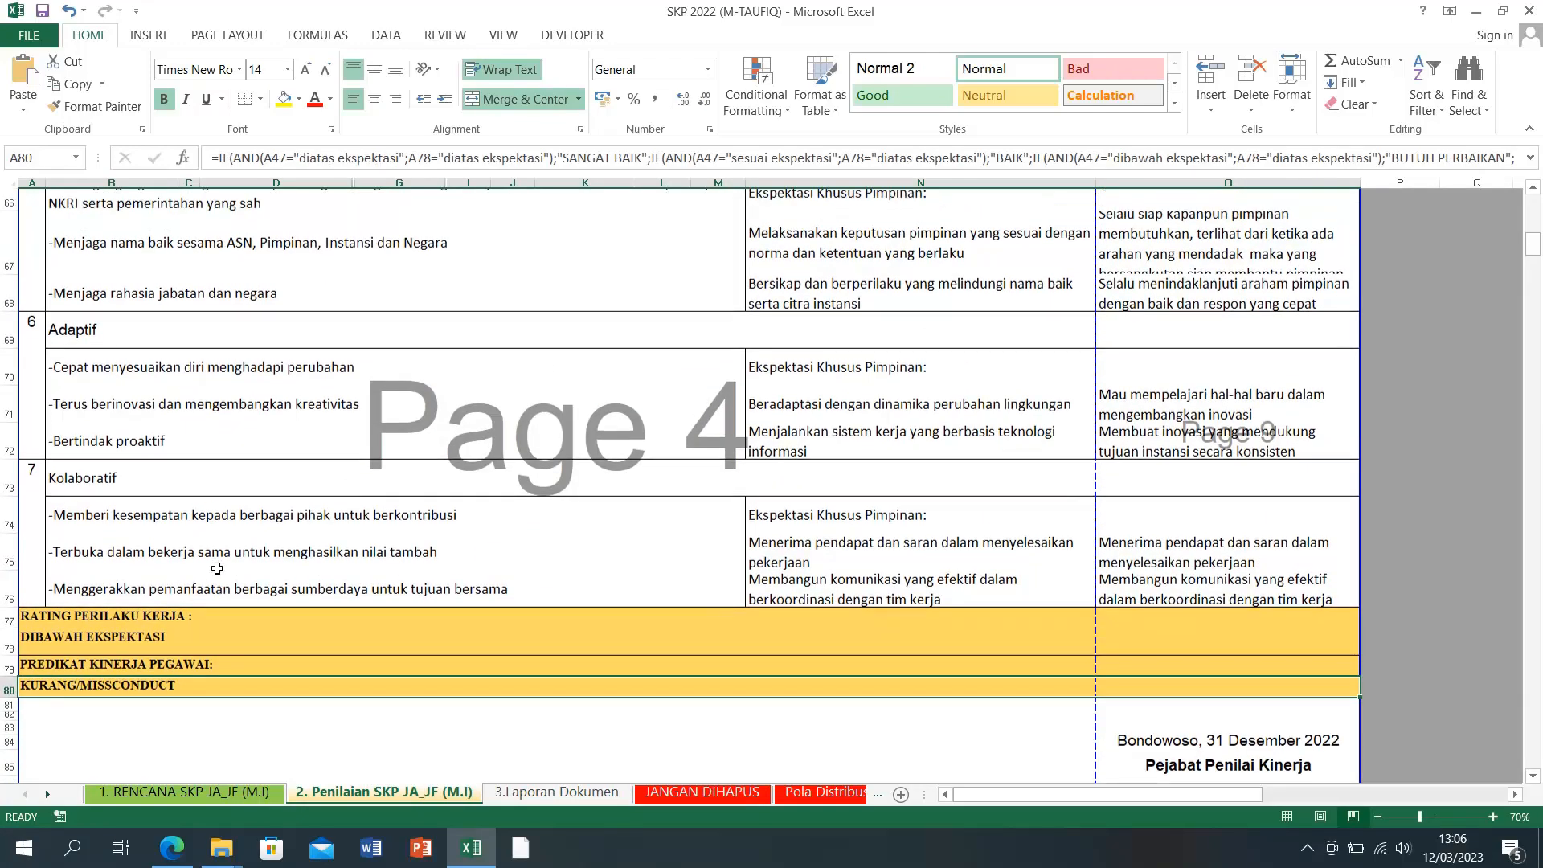
scroll(217, 568, up, 15)
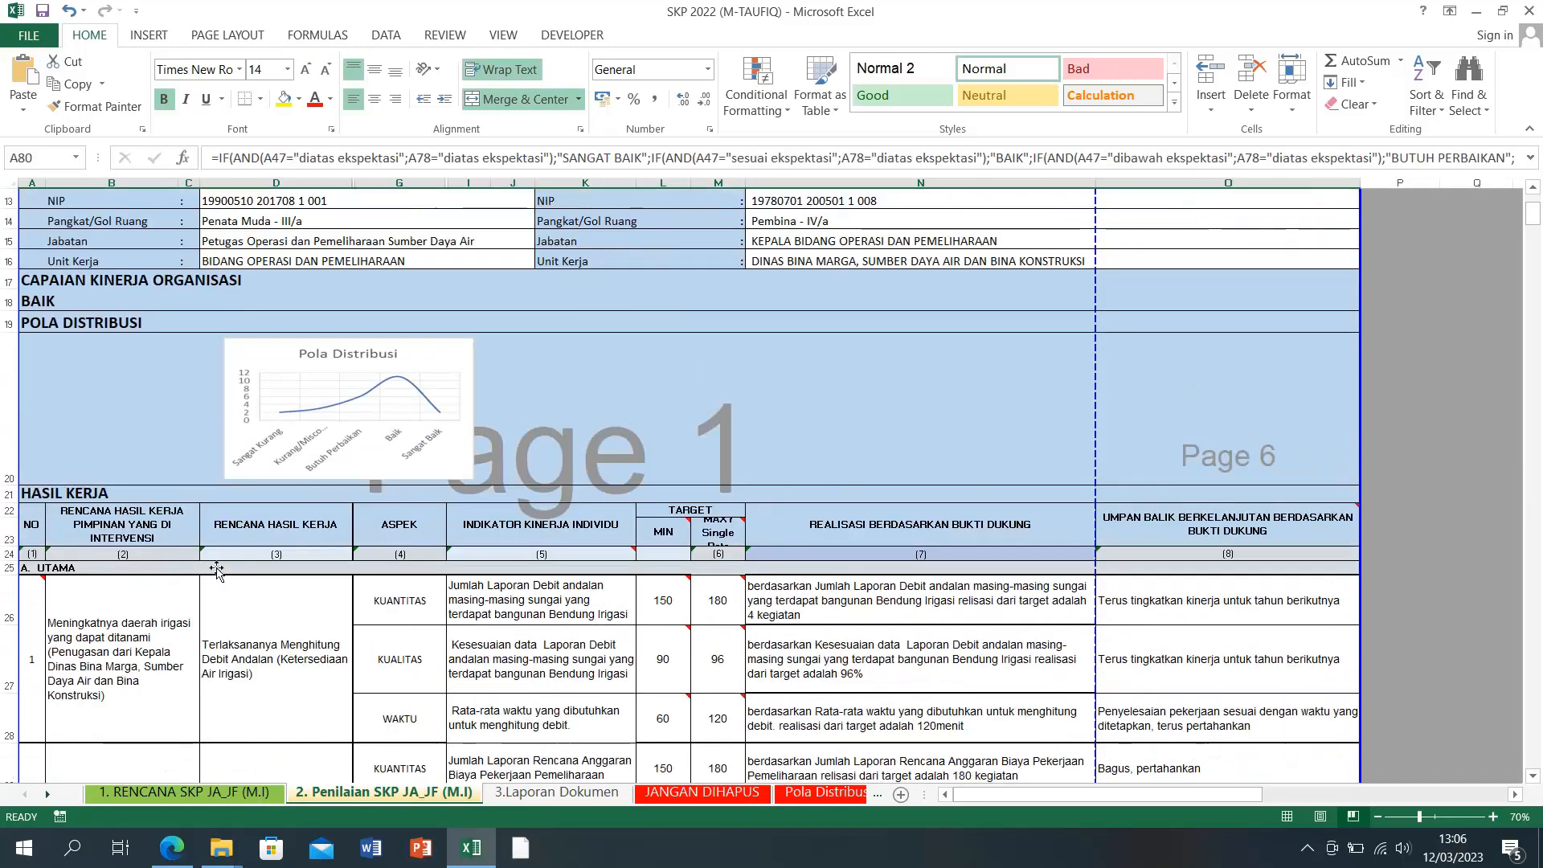
scroll(217, 568, up, 3)
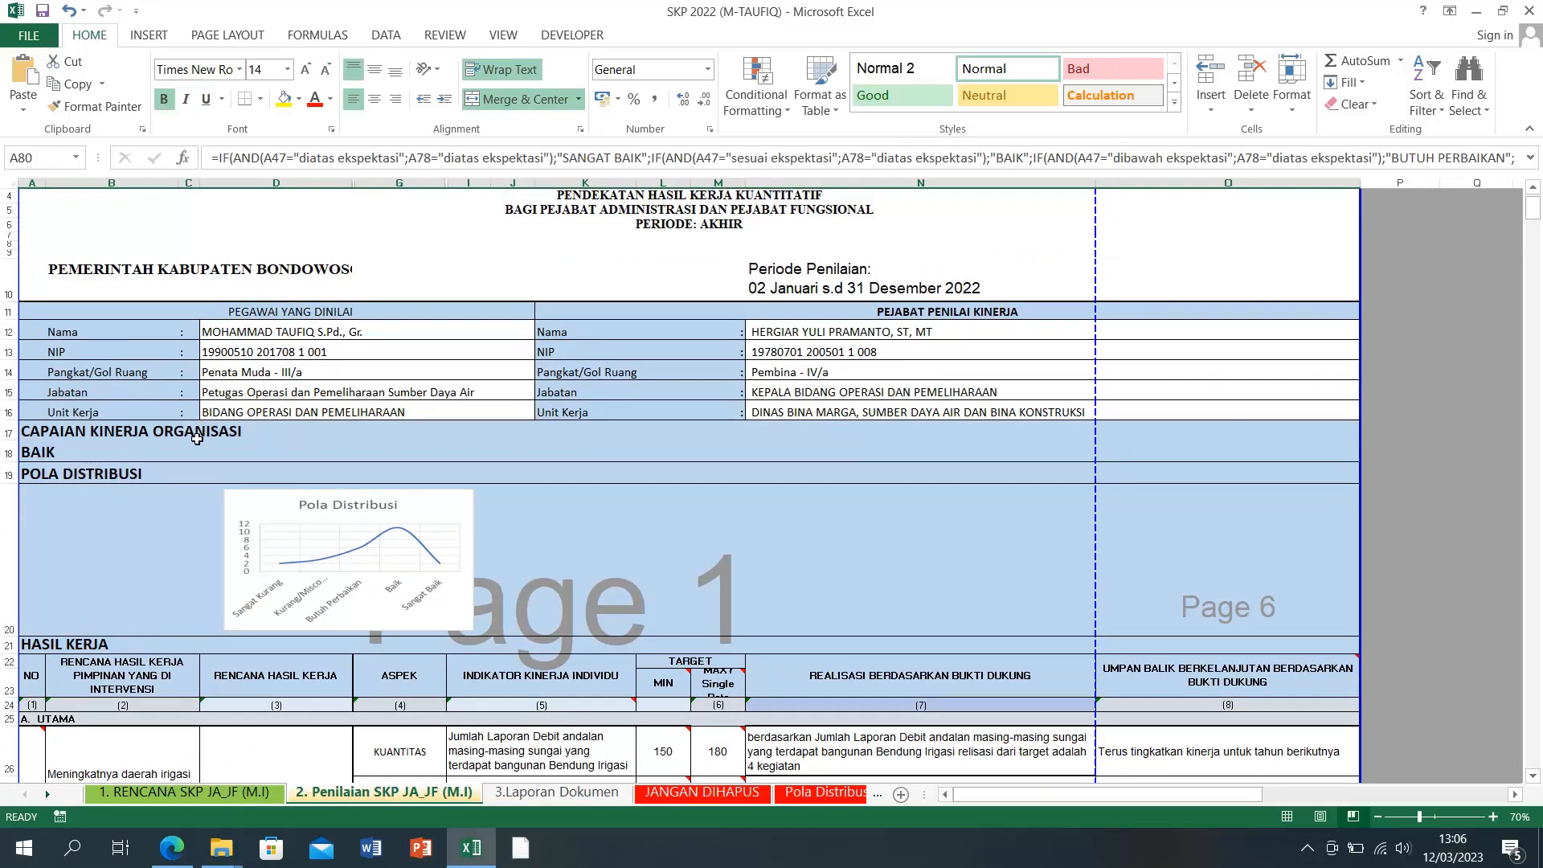
click(524, 797)
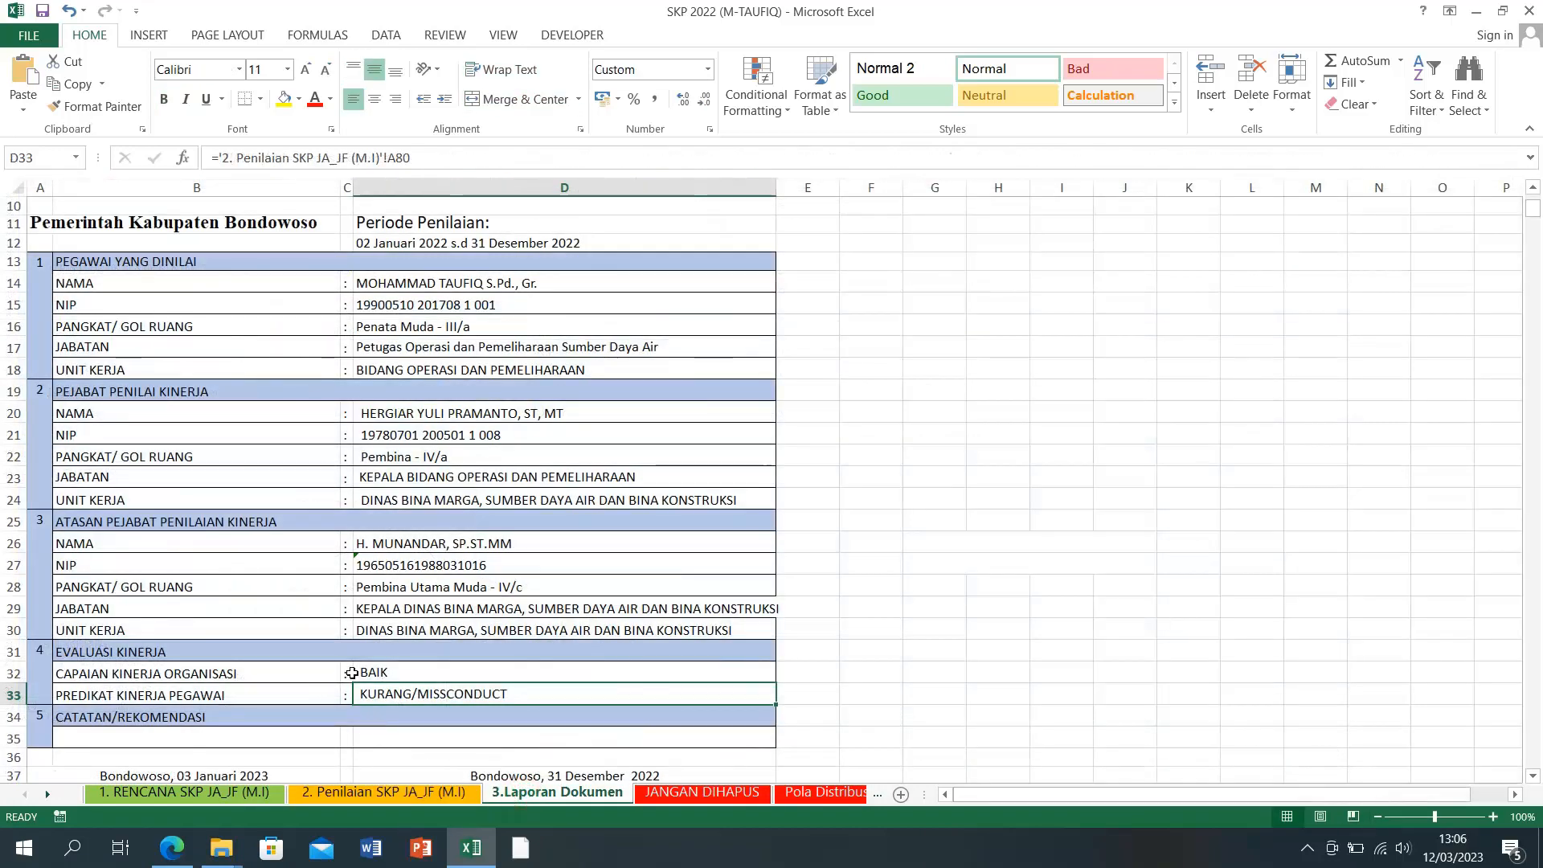
click(385, 677)
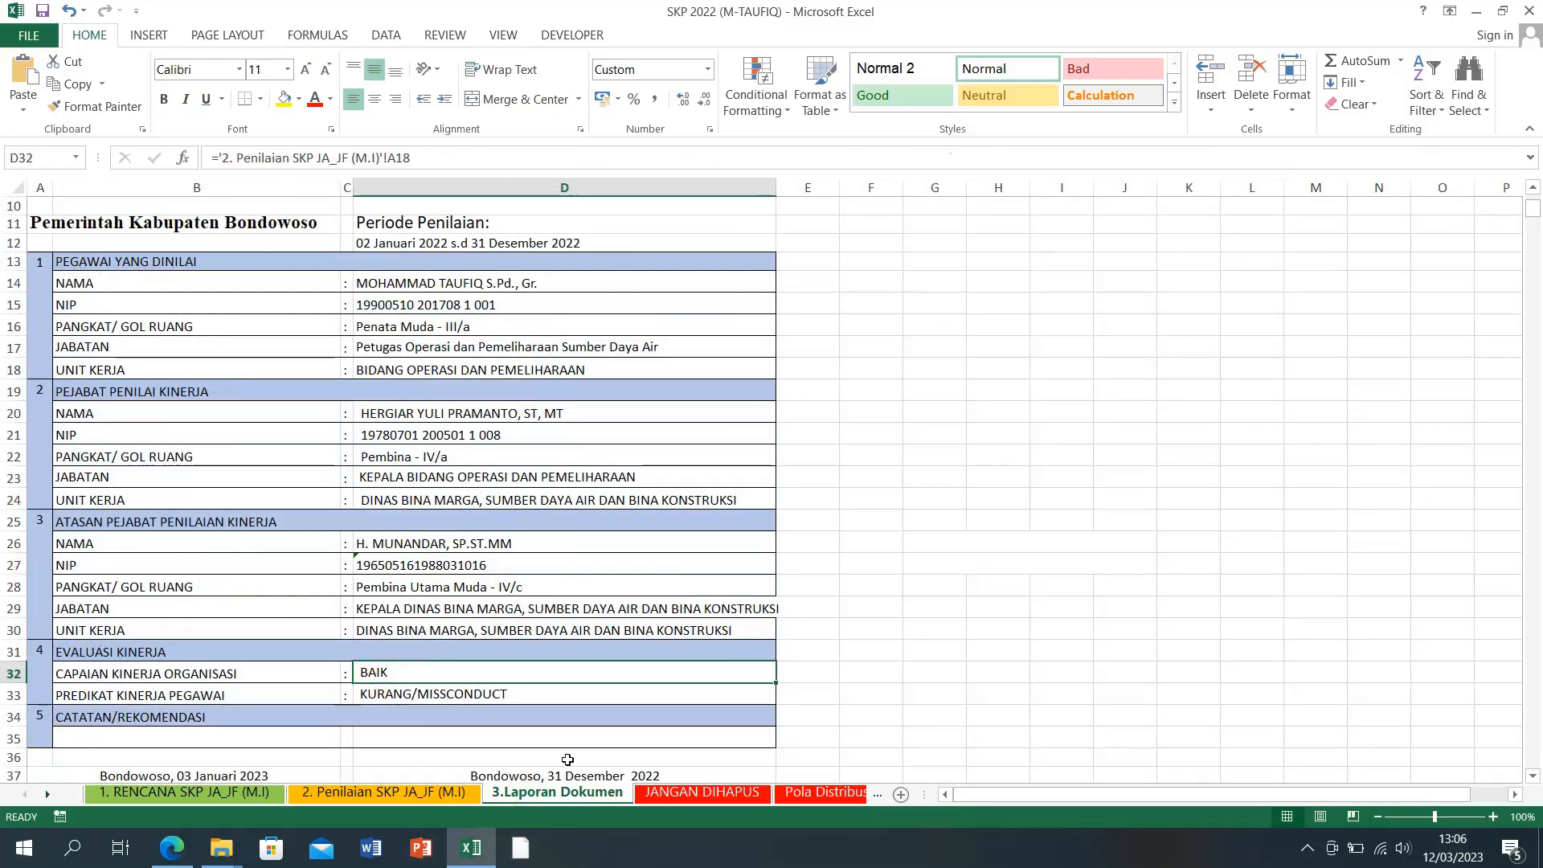
click(399, 783)
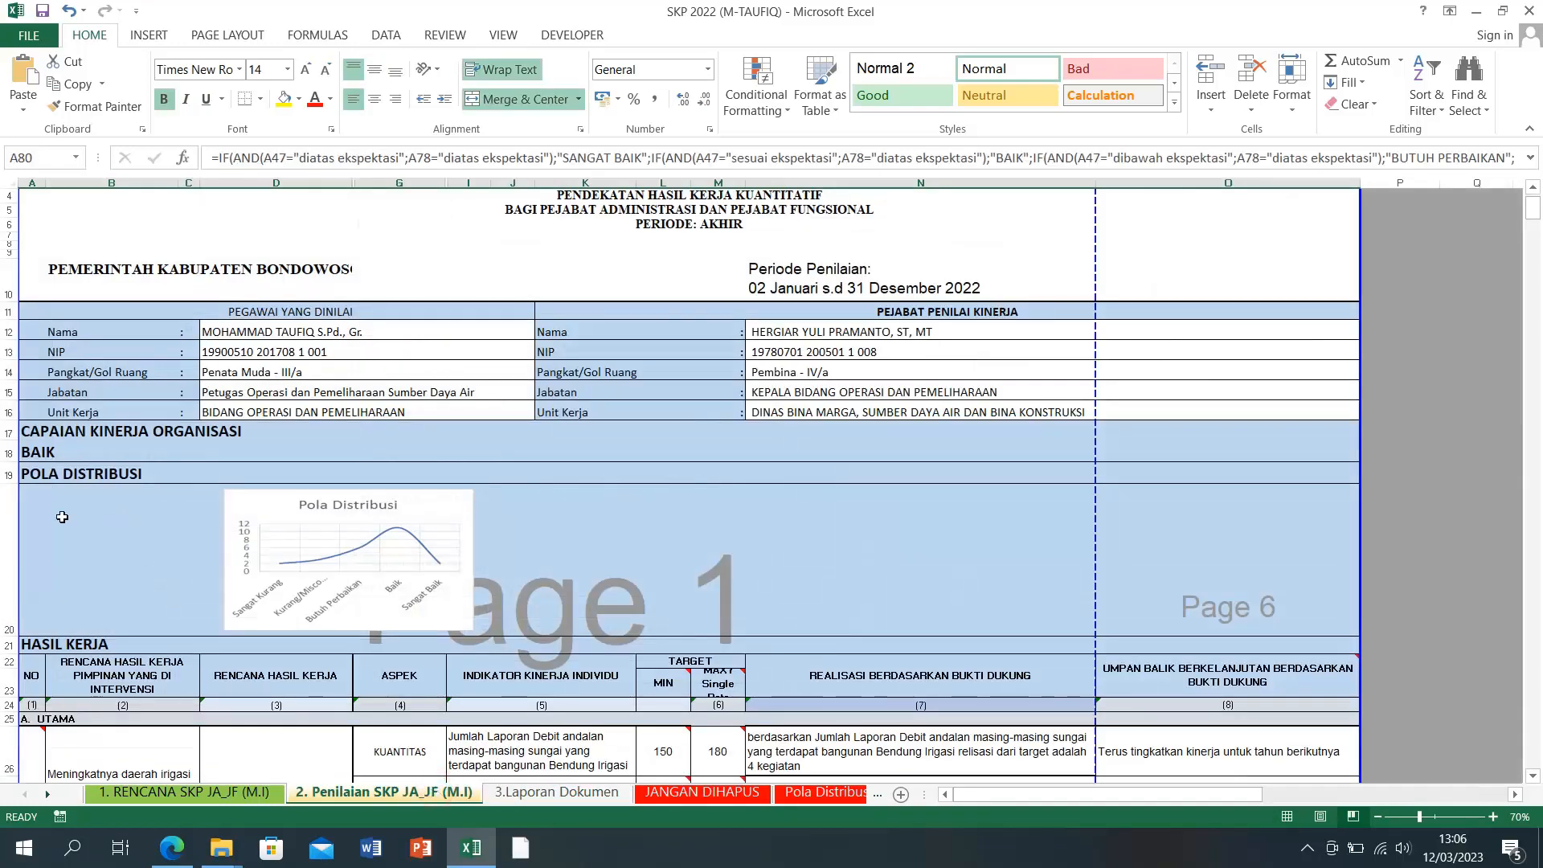
click(64, 644)
scroll(155, 654, down, 10)
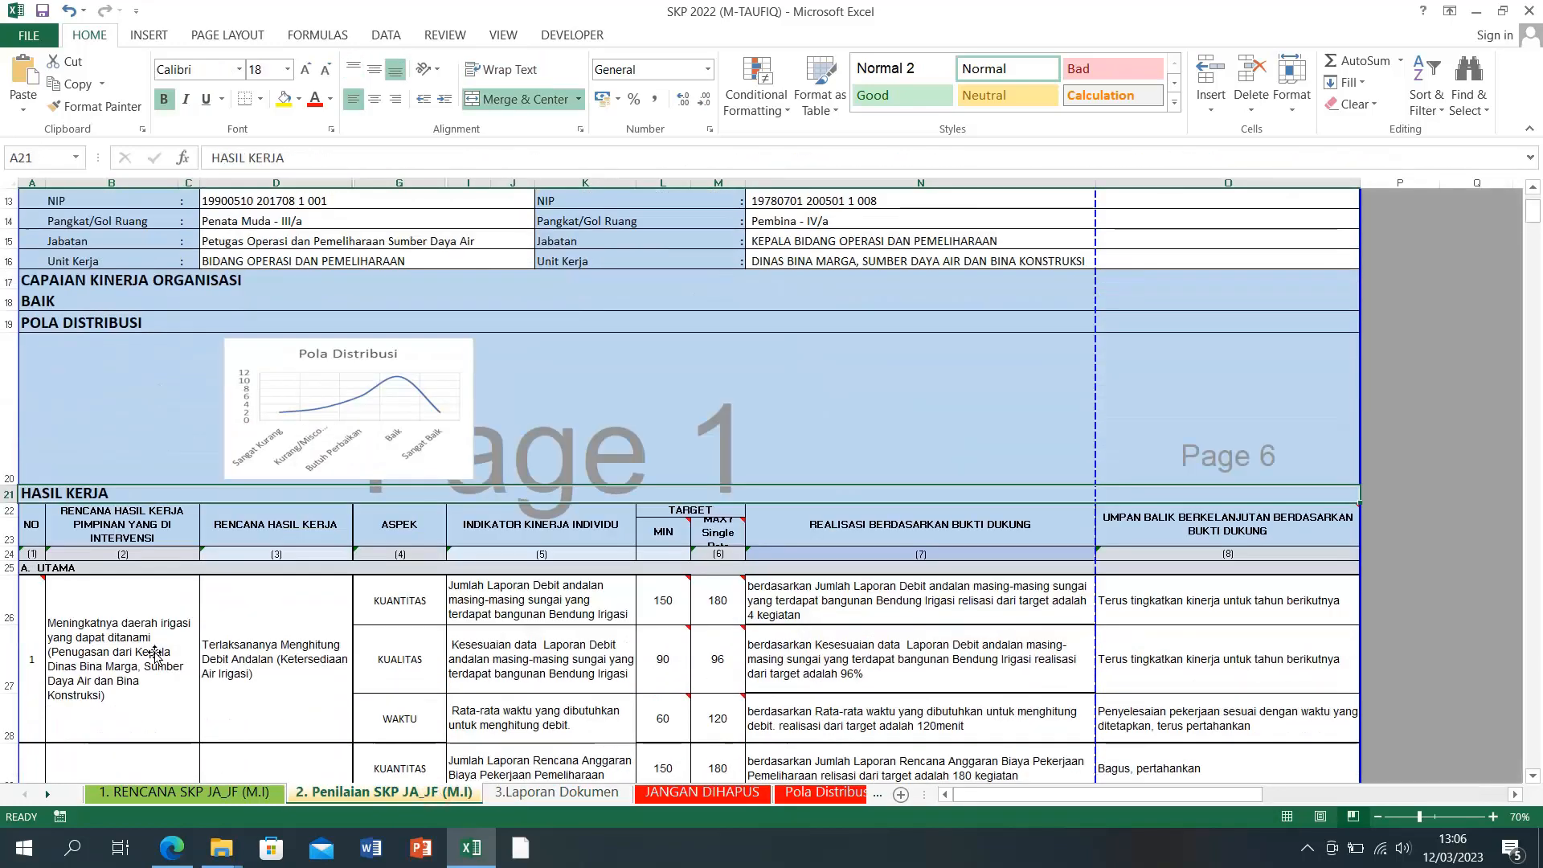
scroll(155, 654, down, 2)
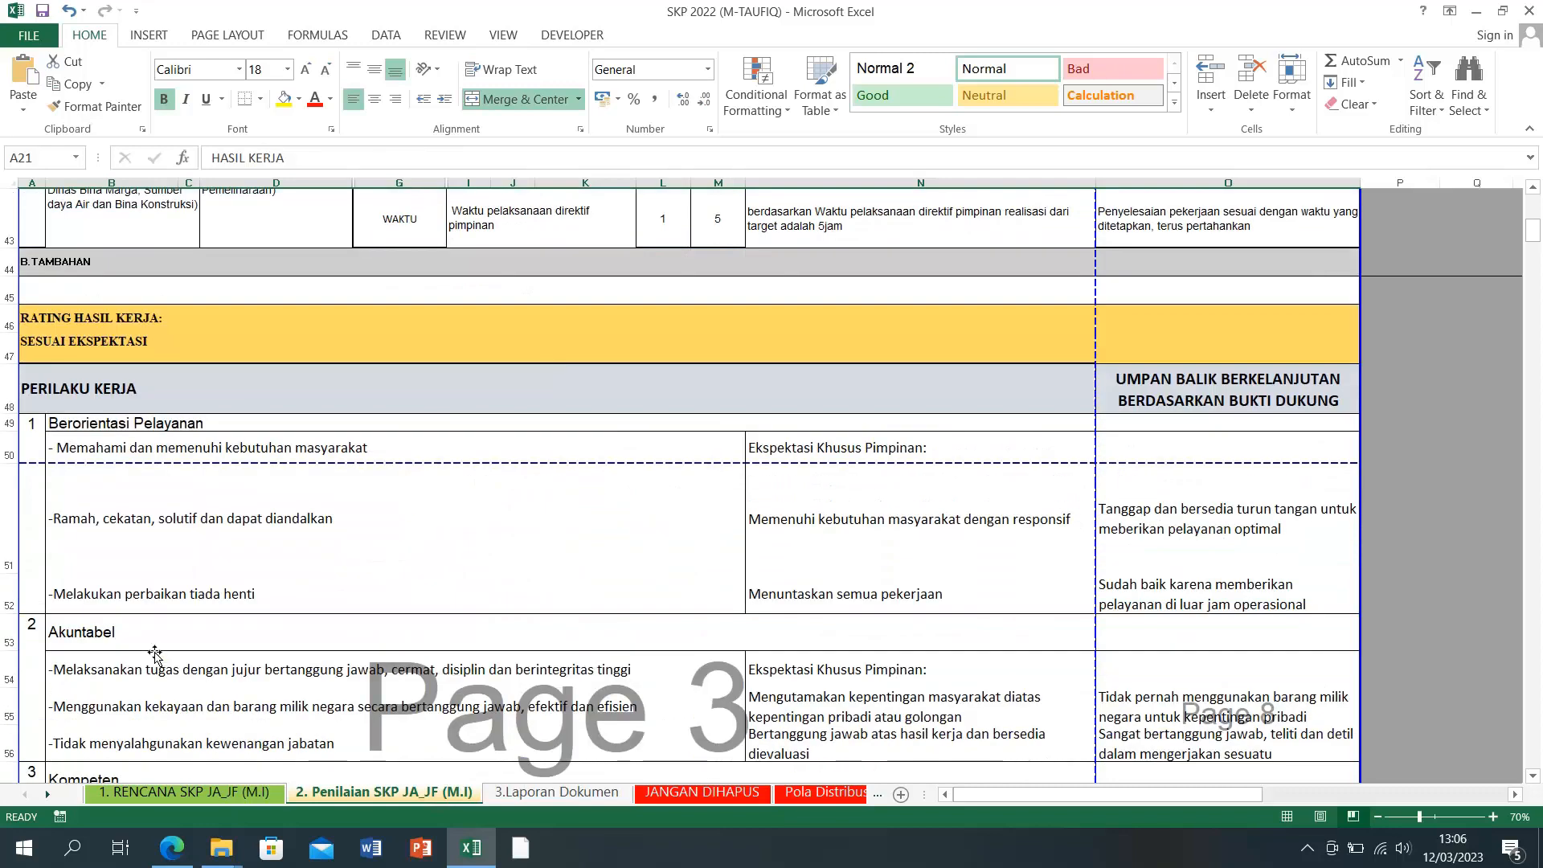
click(98, 398)
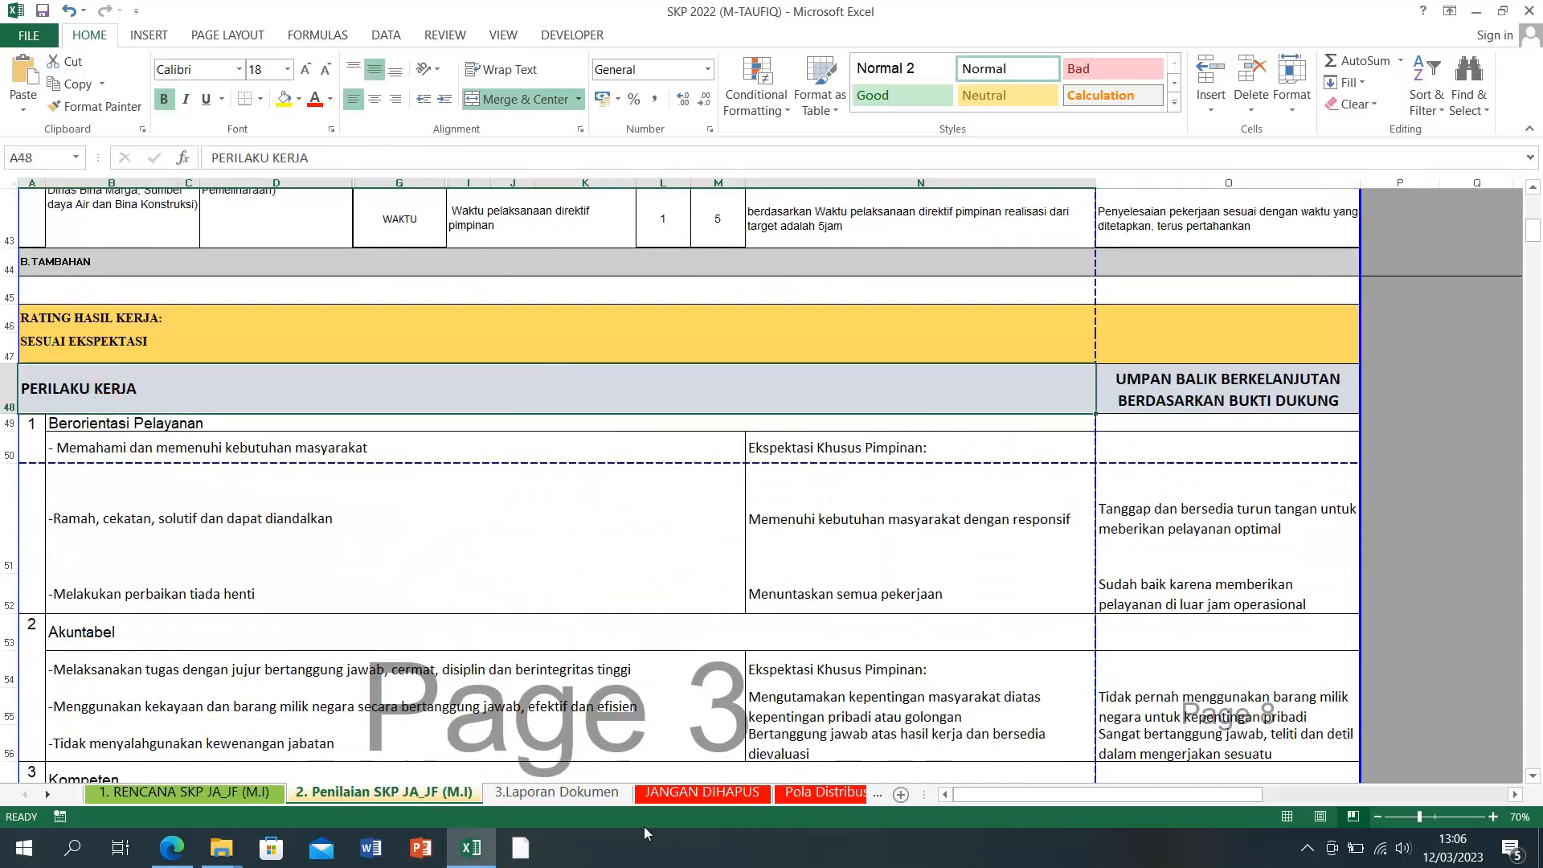
click(554, 792)
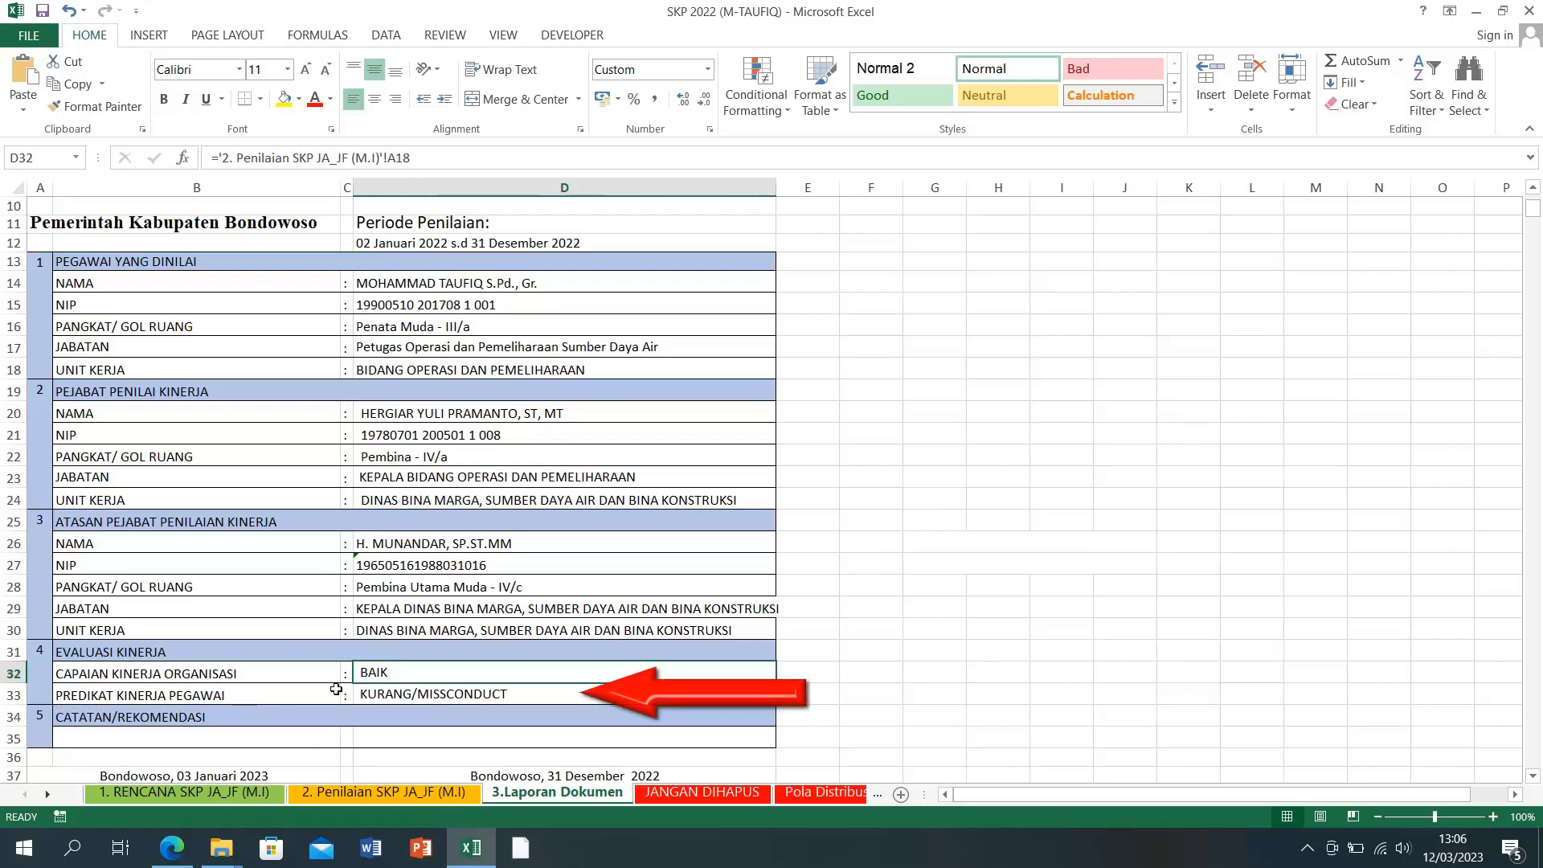
click(394, 692)
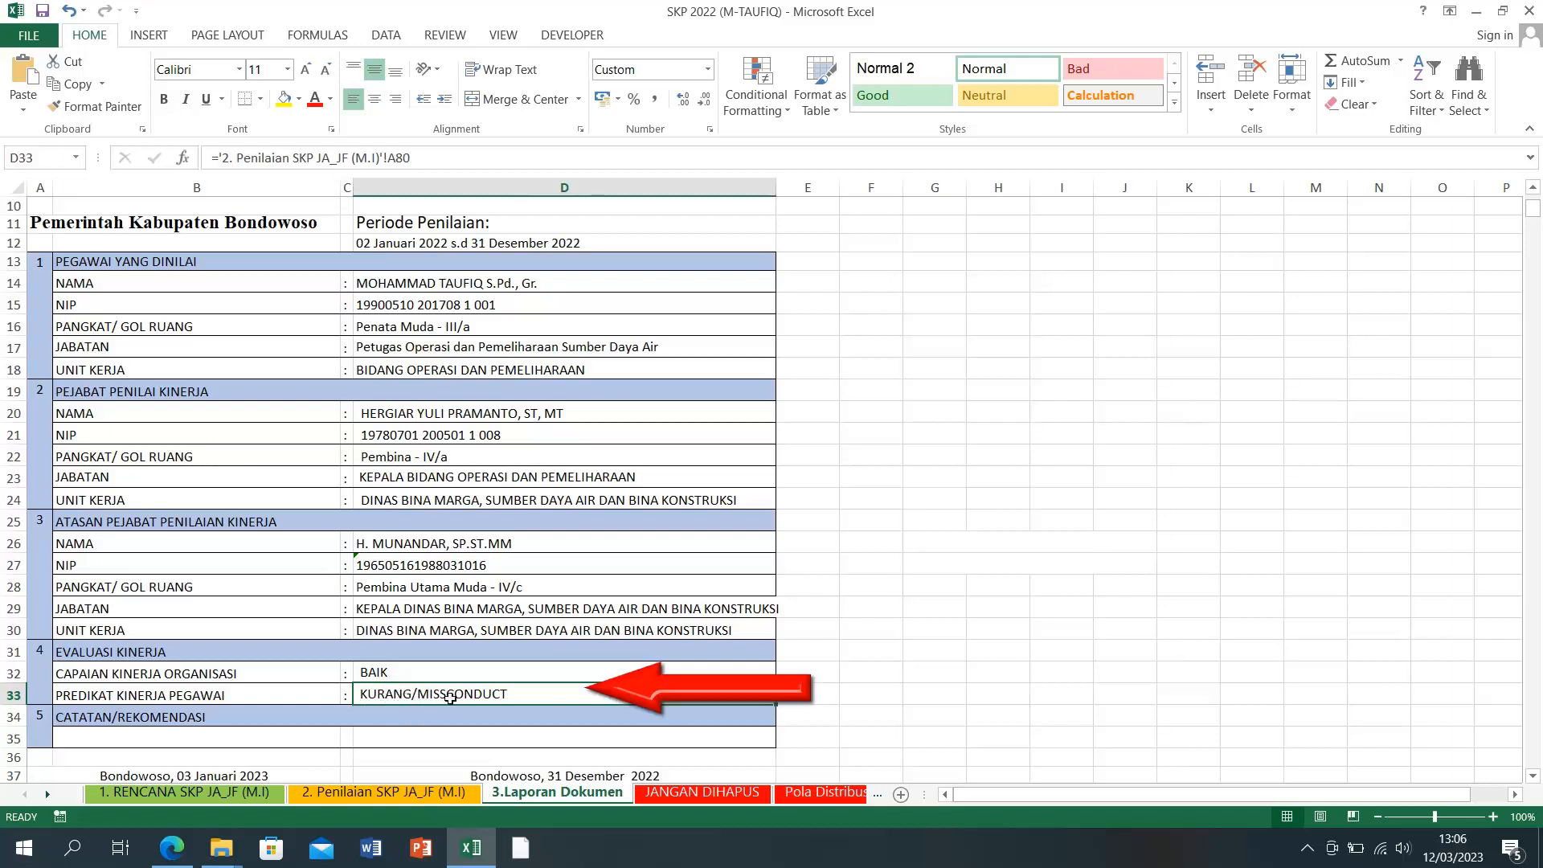
click(336, 792)
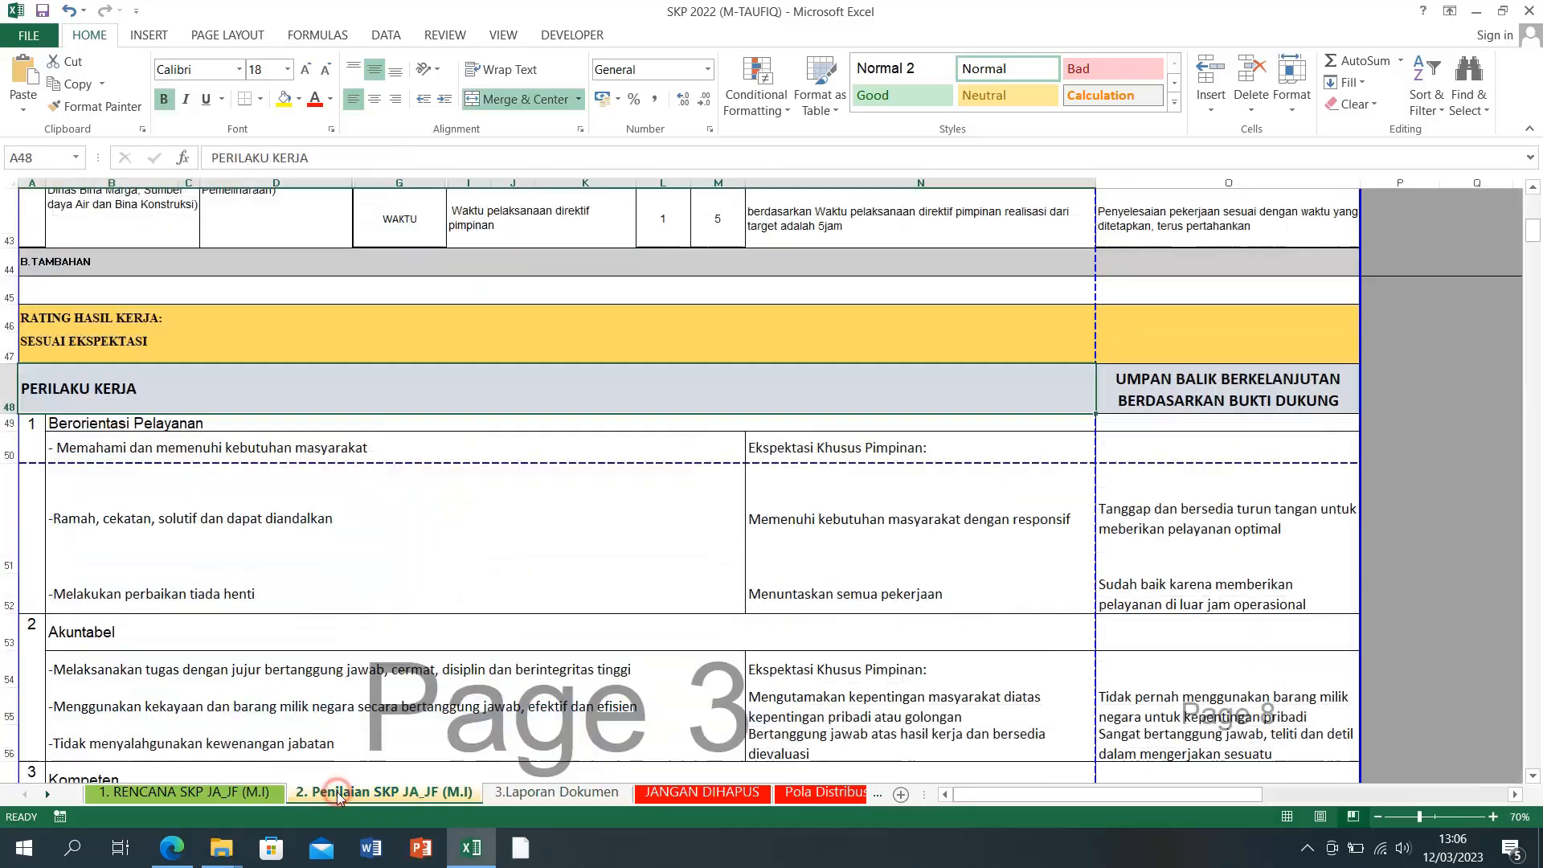
Step: Review the A47 and A78 ratings and check the report's current predicate
click(66, 338)
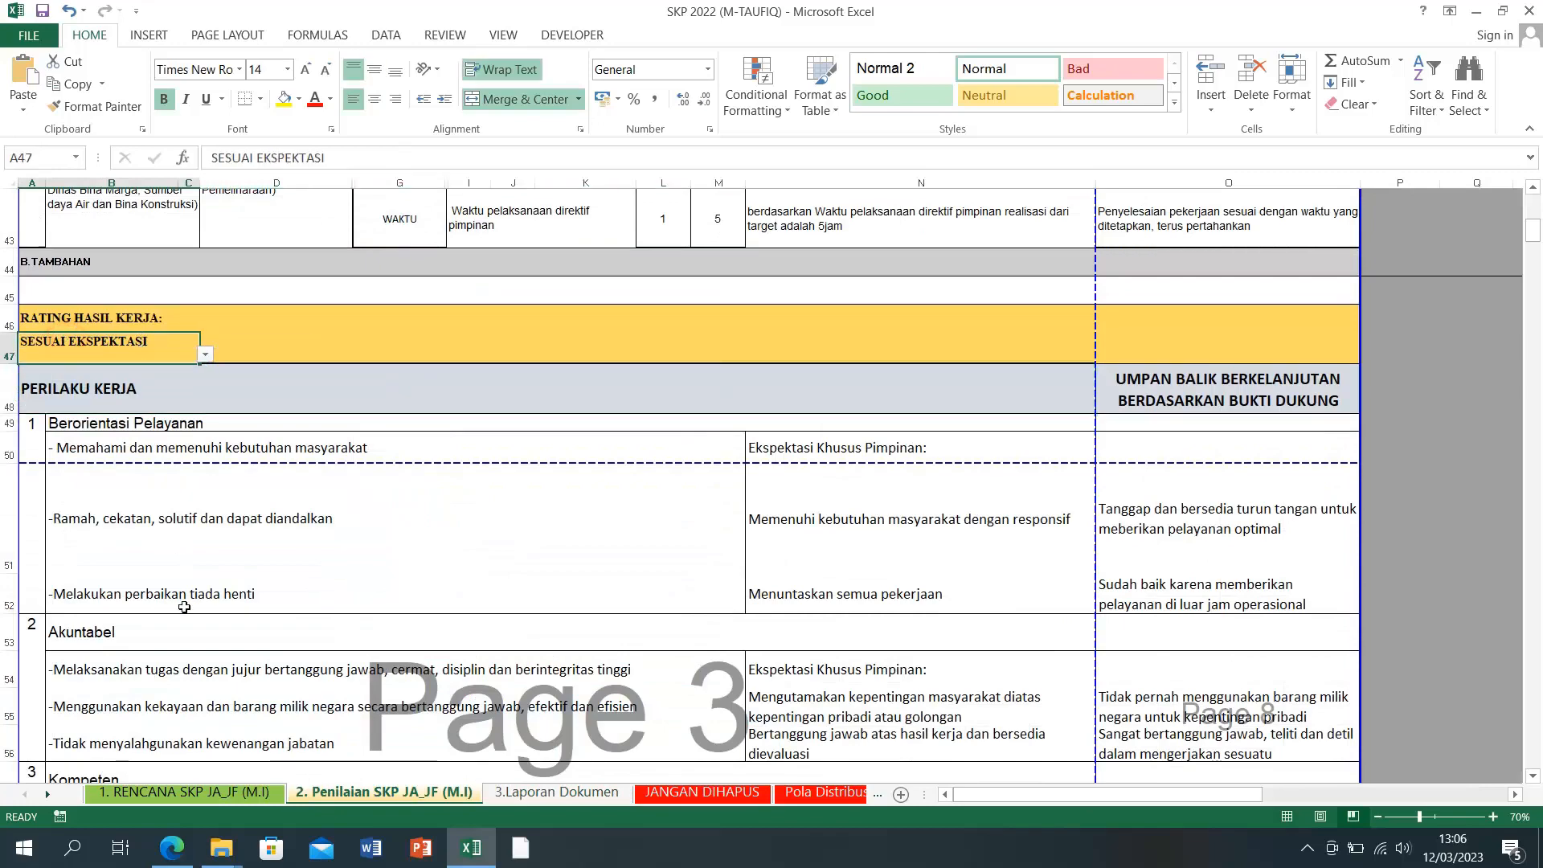
scroll(184, 606, down, 8)
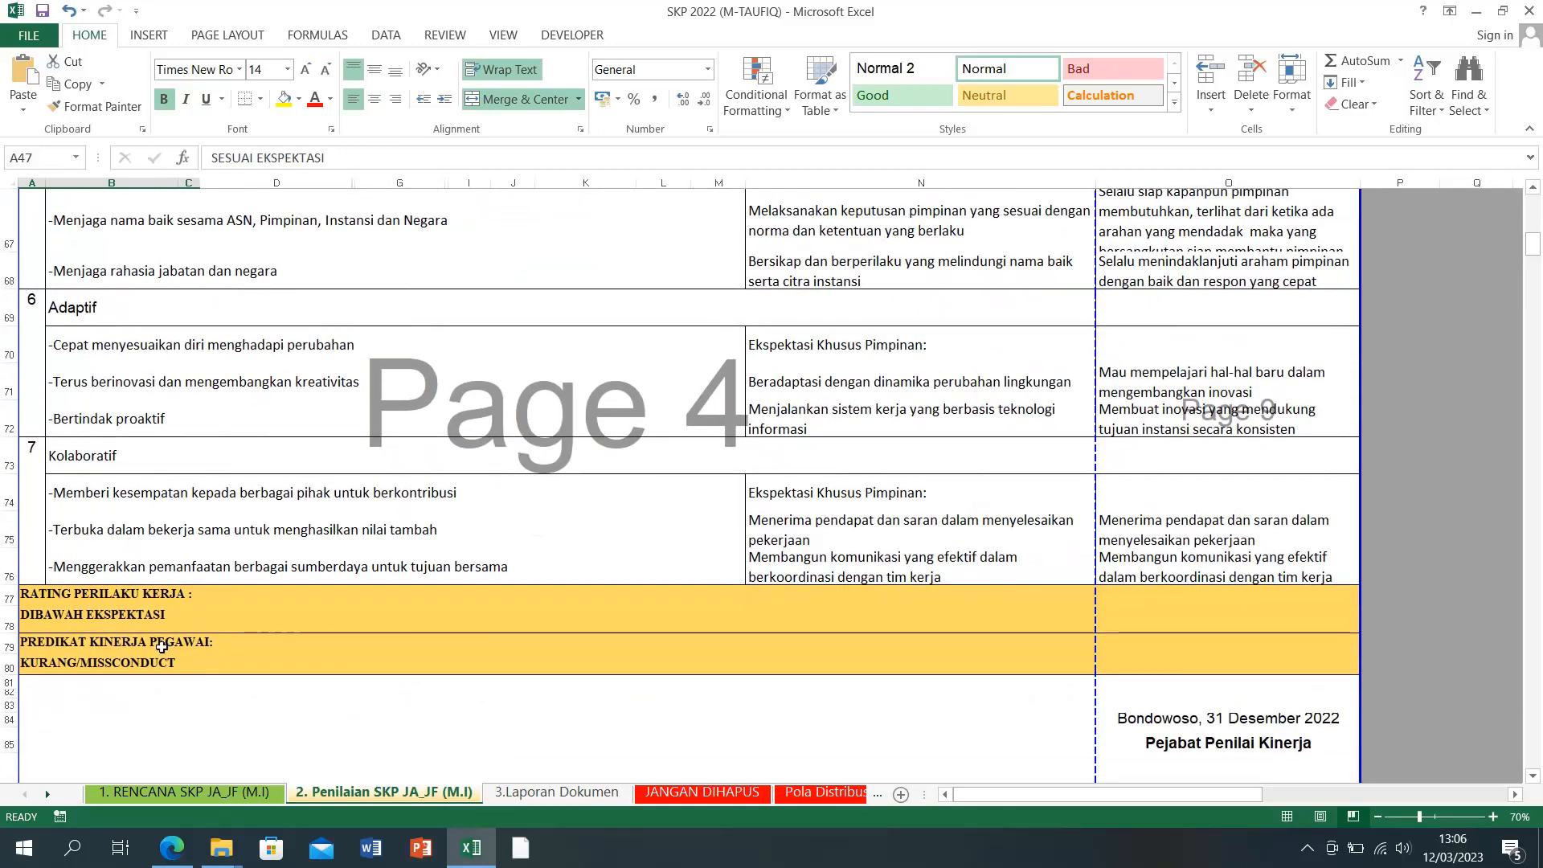
click(130, 614)
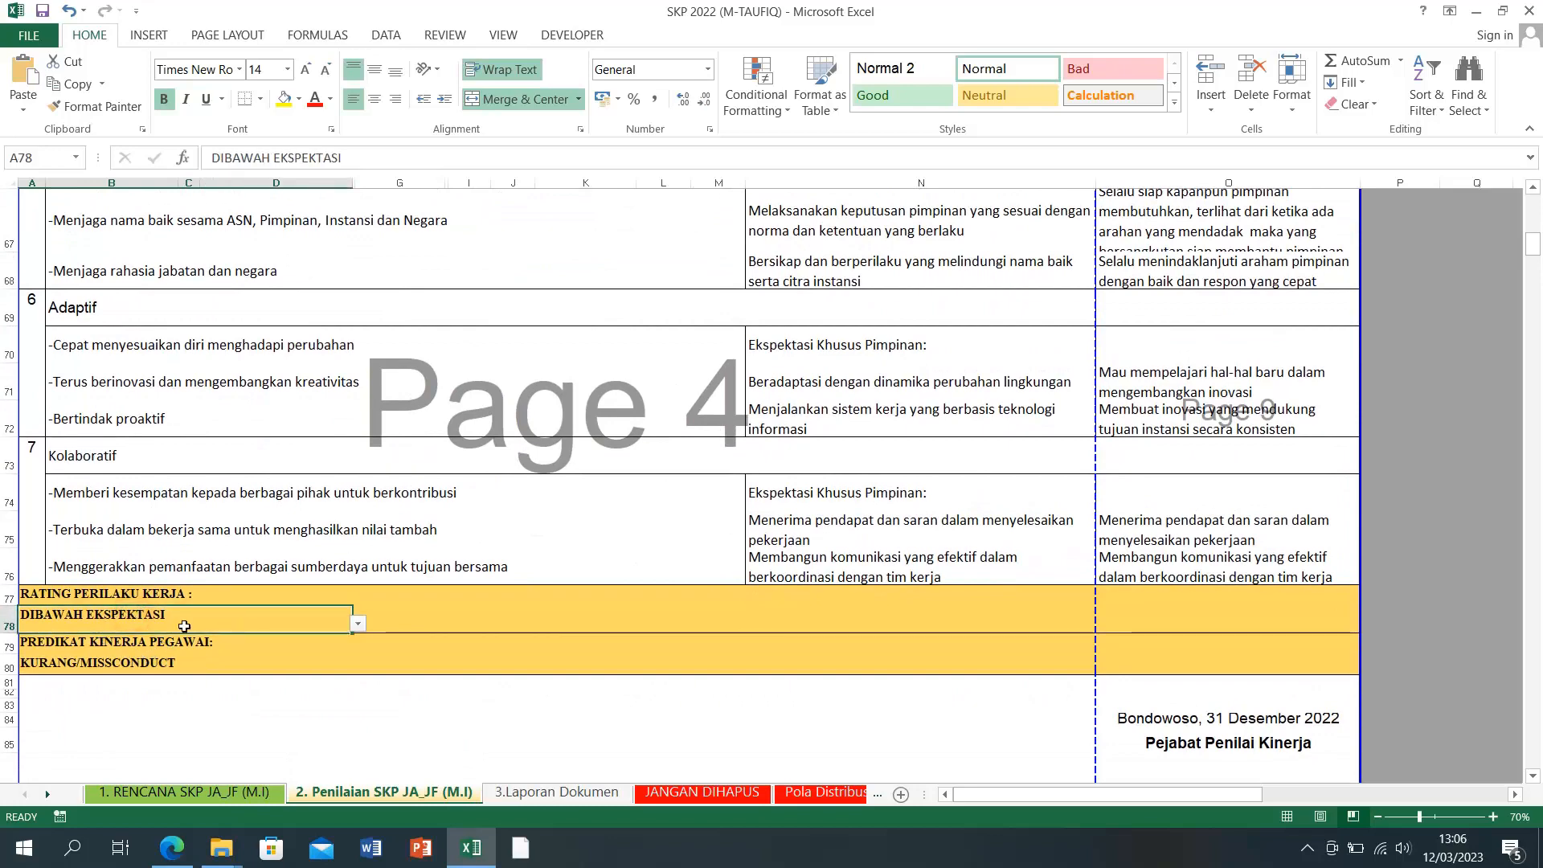
click(580, 792)
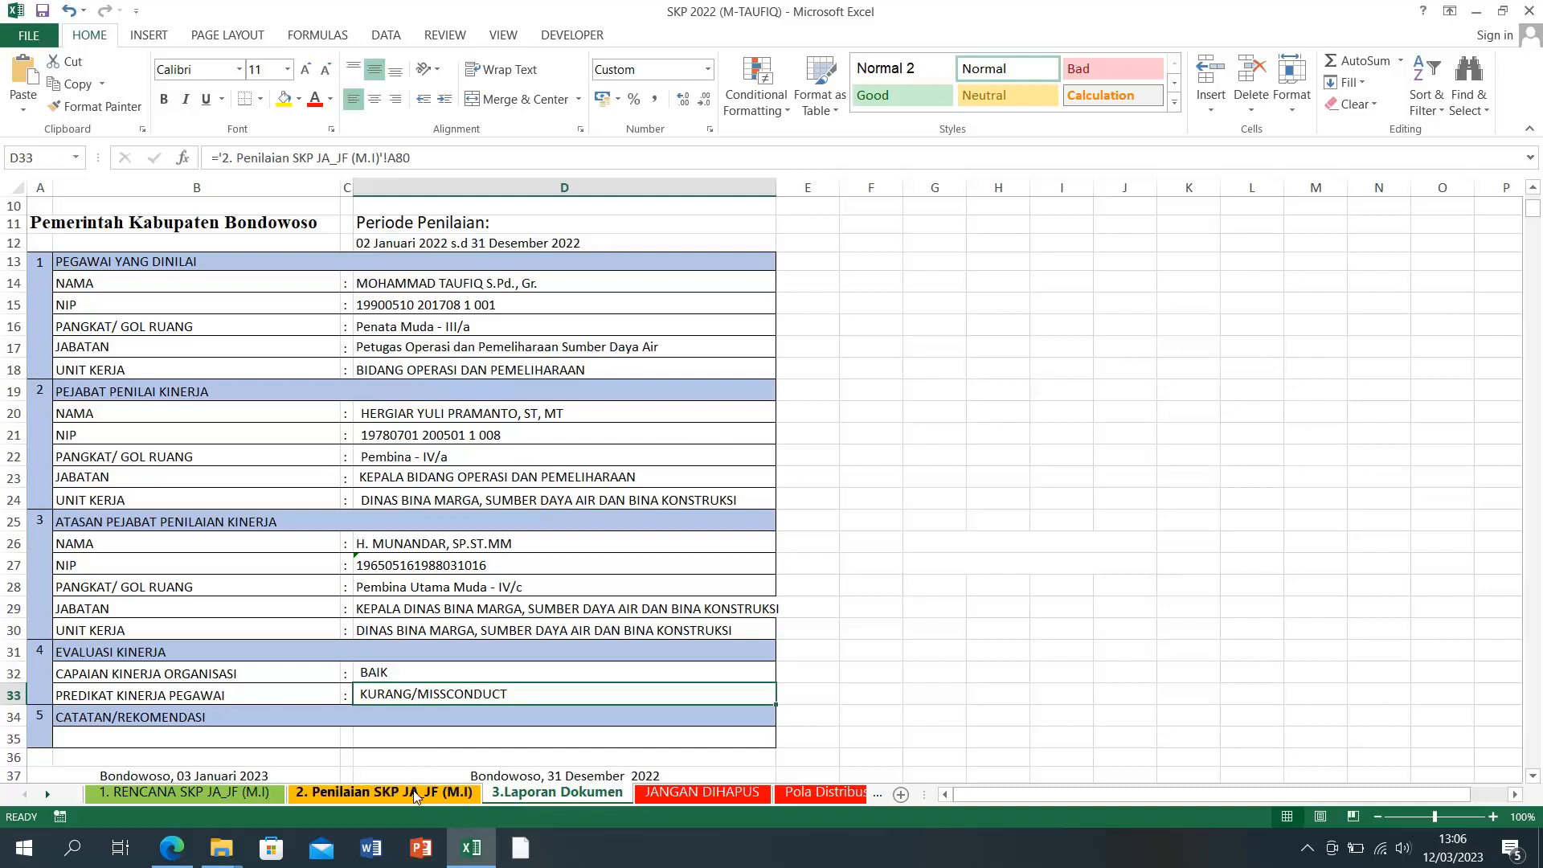
click(392, 798)
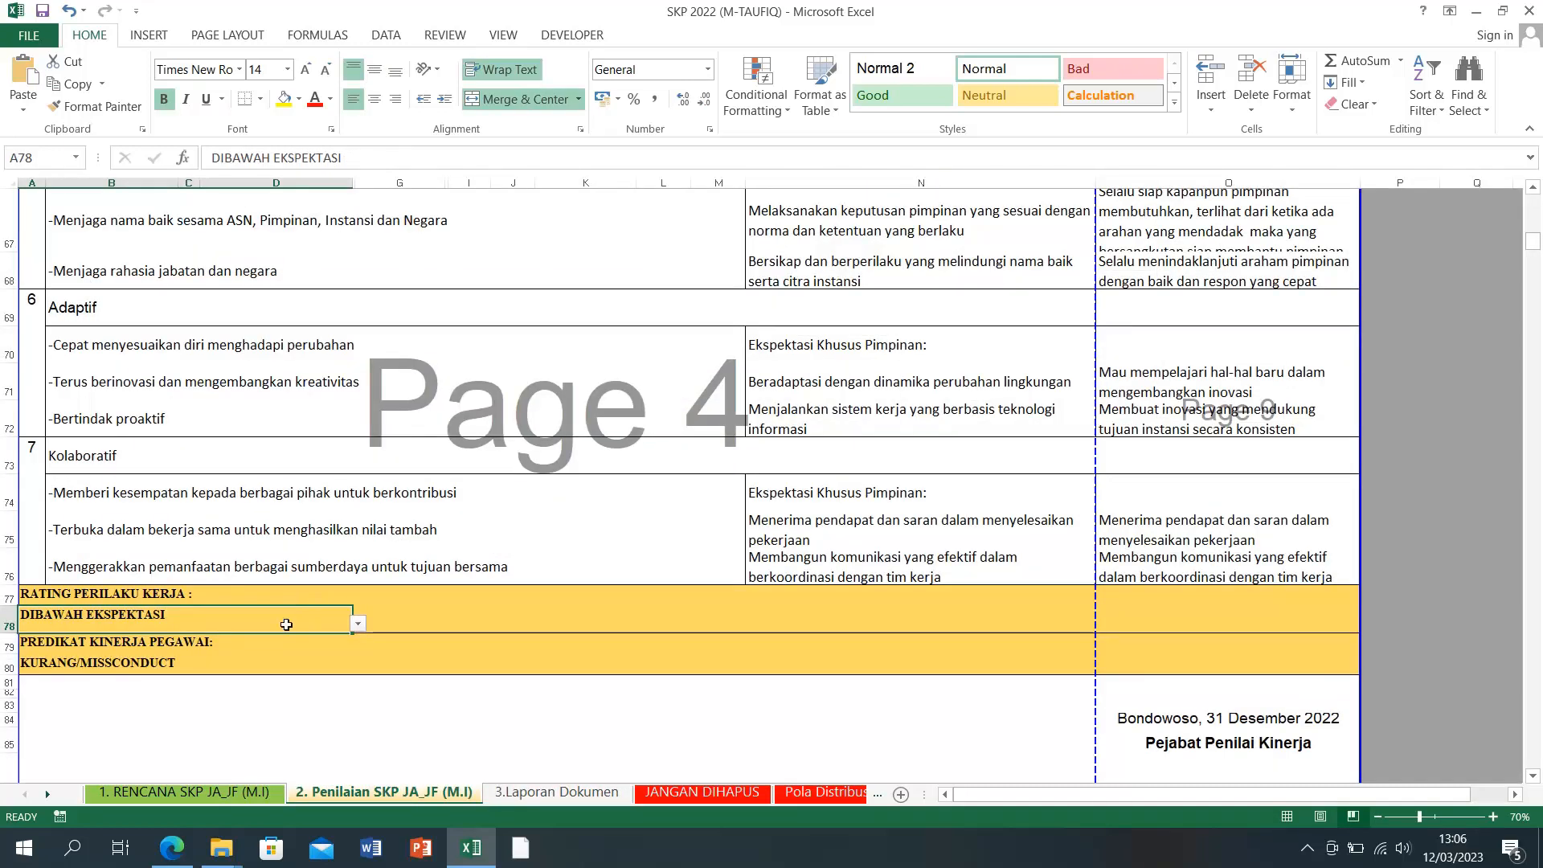
Step: Set A78 back to SESUAI EKSPEKTASI and confirm the report predicate reads BAIK
click(356, 623)
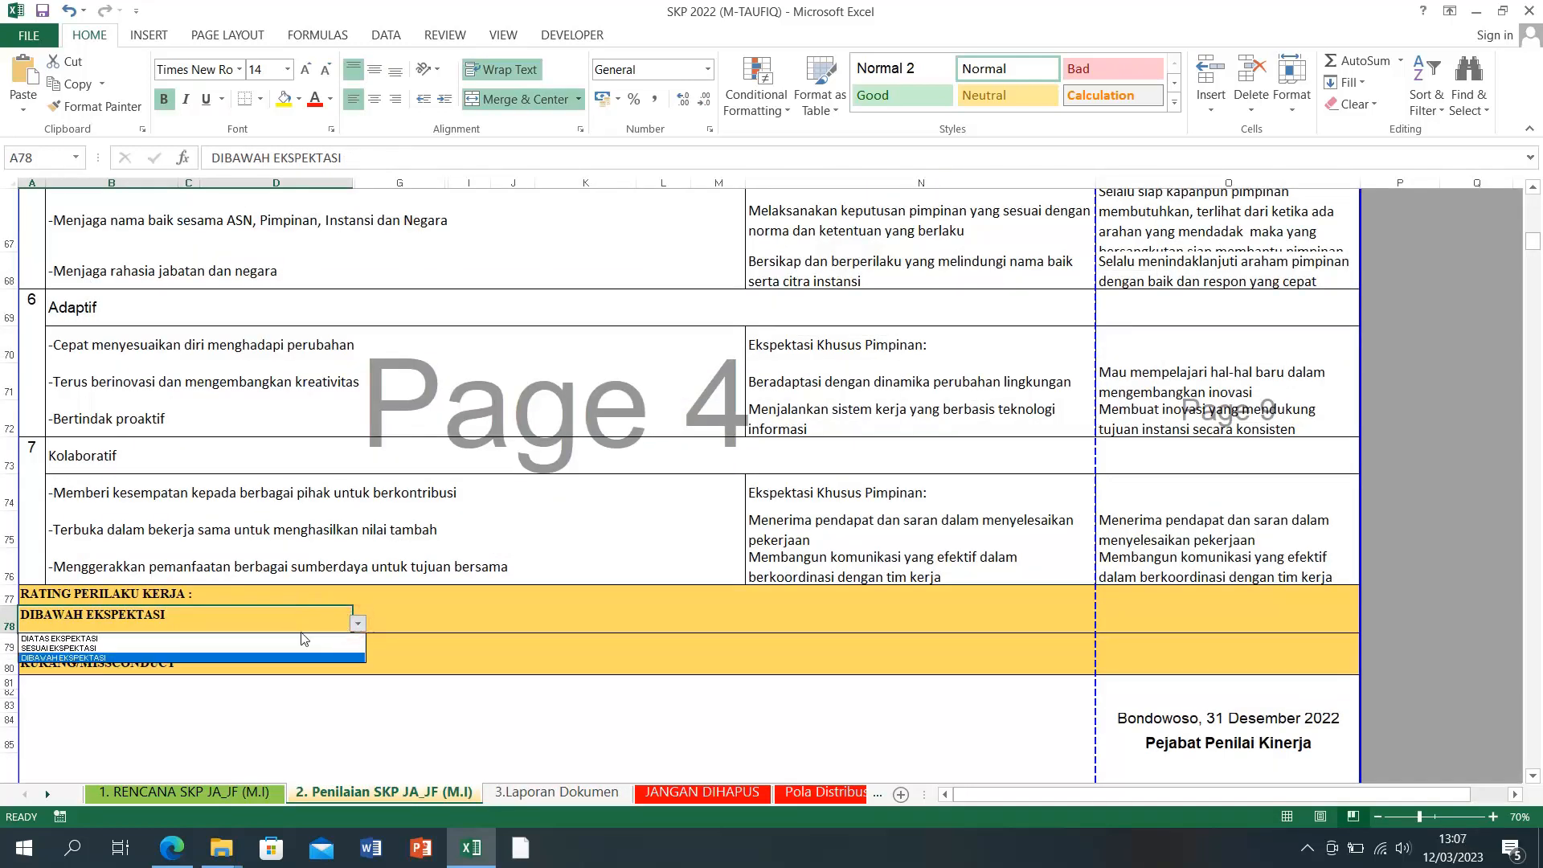
click(234, 647)
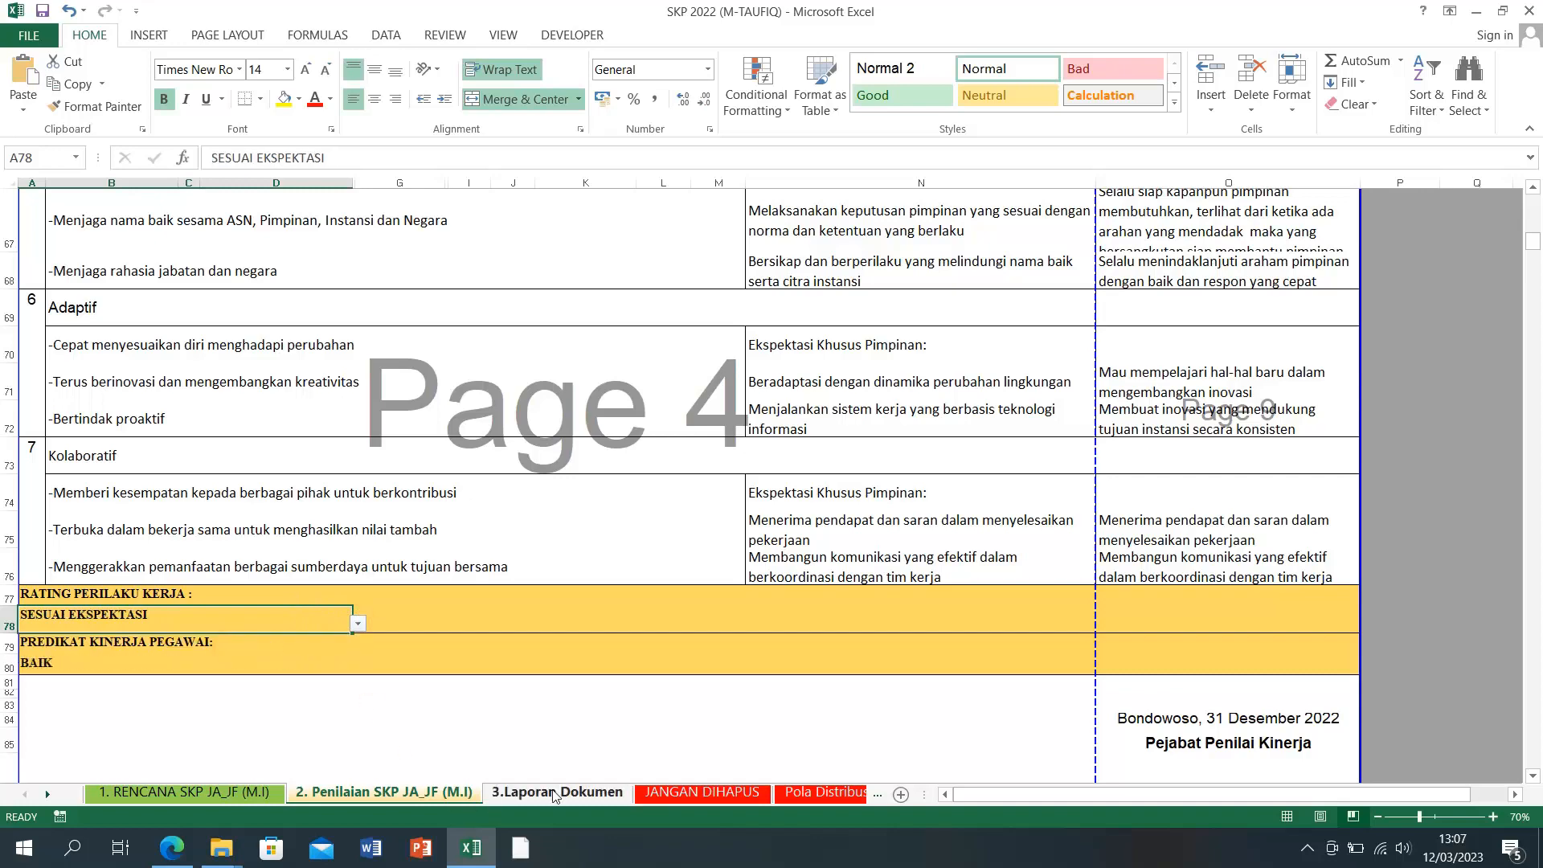
scroll(386, 603, up, 9)
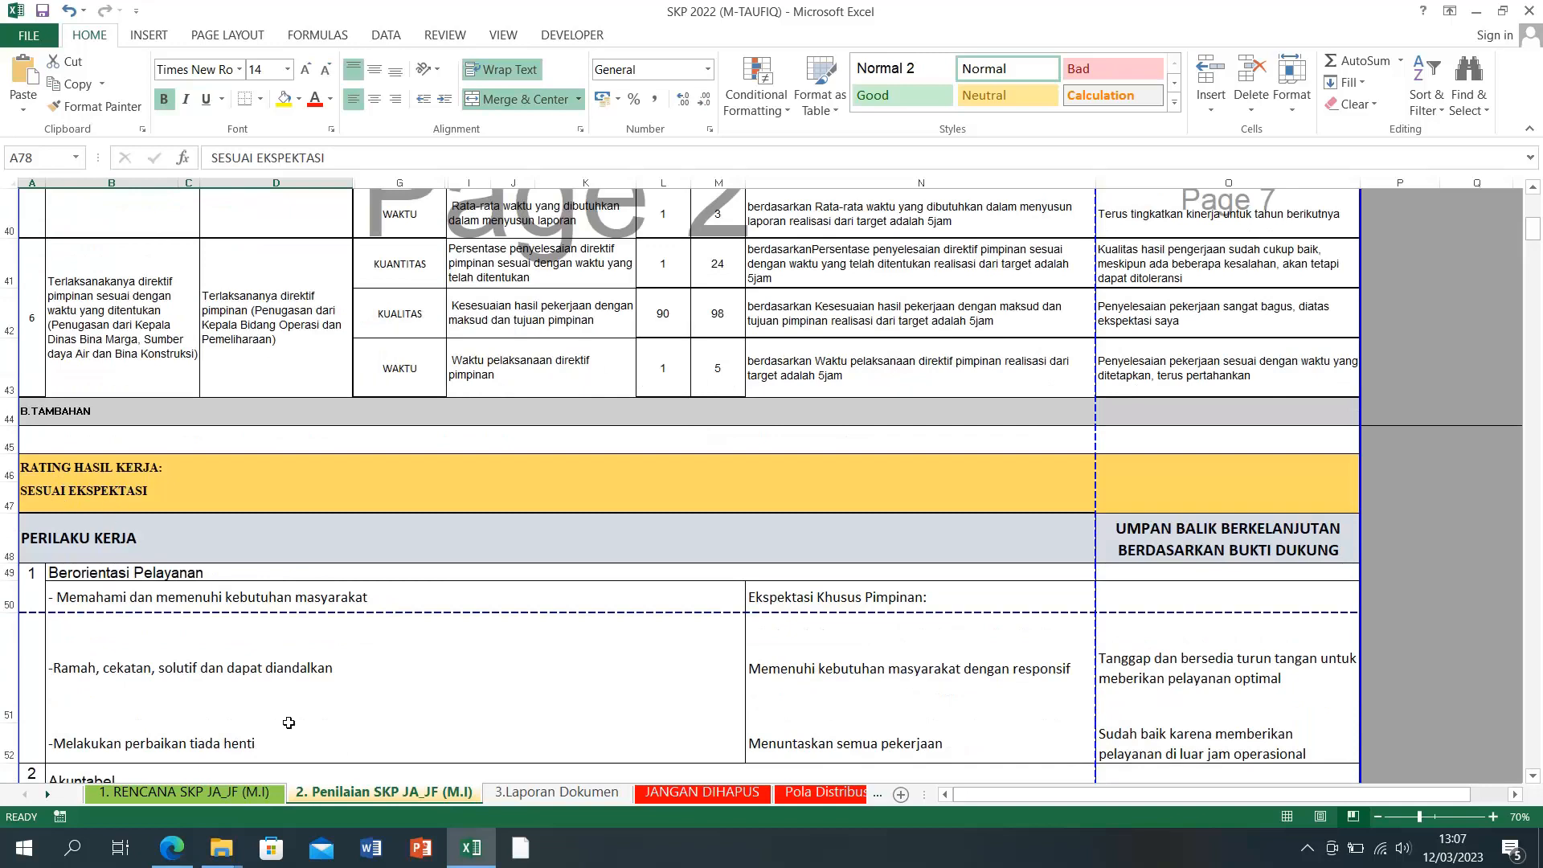
click(546, 795)
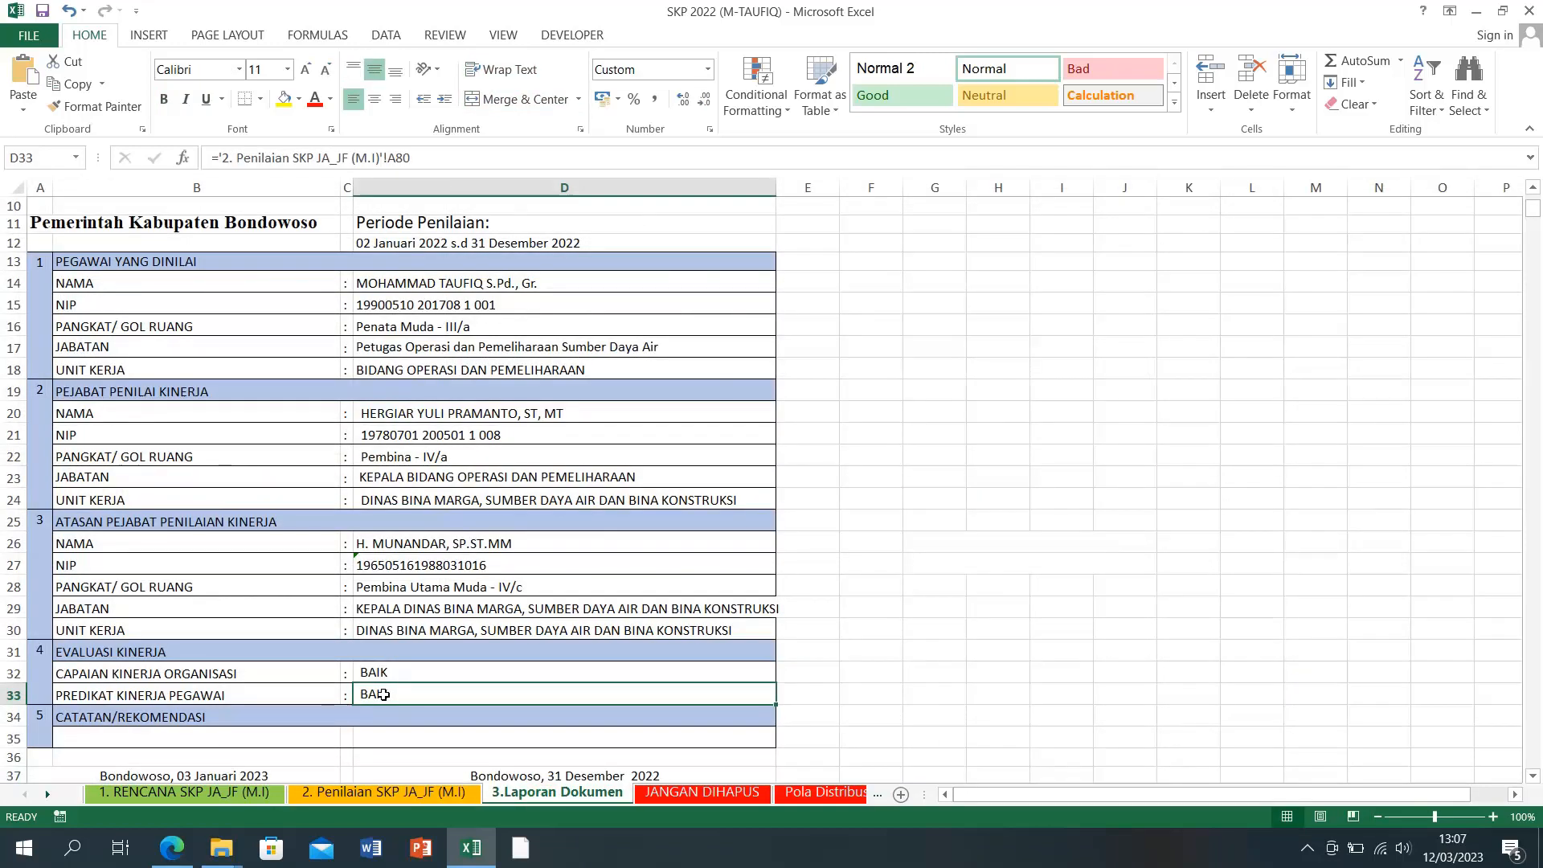
click(410, 793)
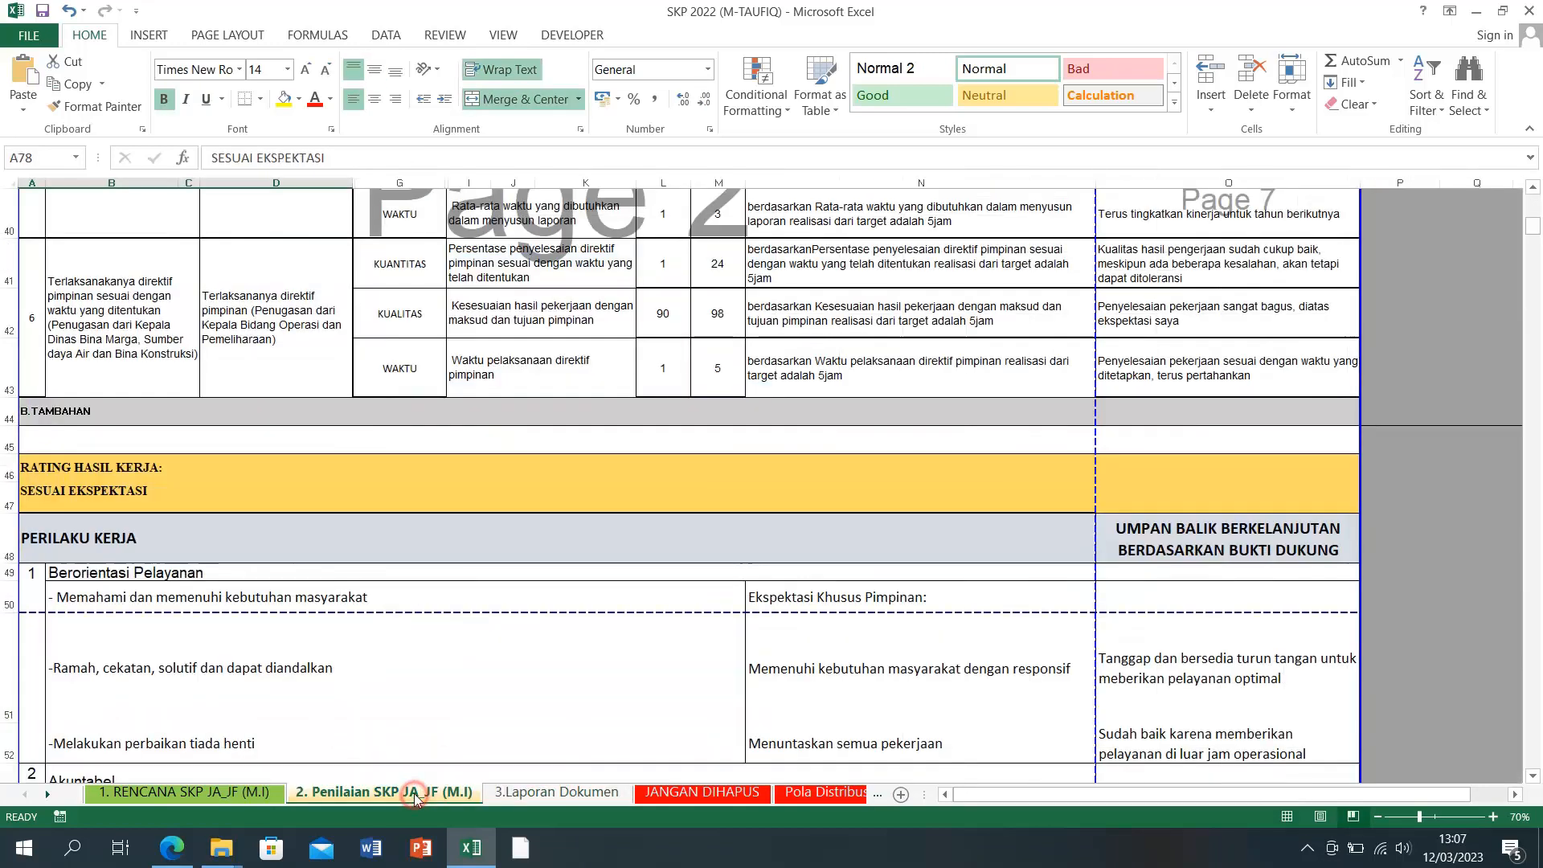
Step: Set work rating A47 to DIBAWAH EKSPEKTASI and check the report's predicate in D33
click(139, 490)
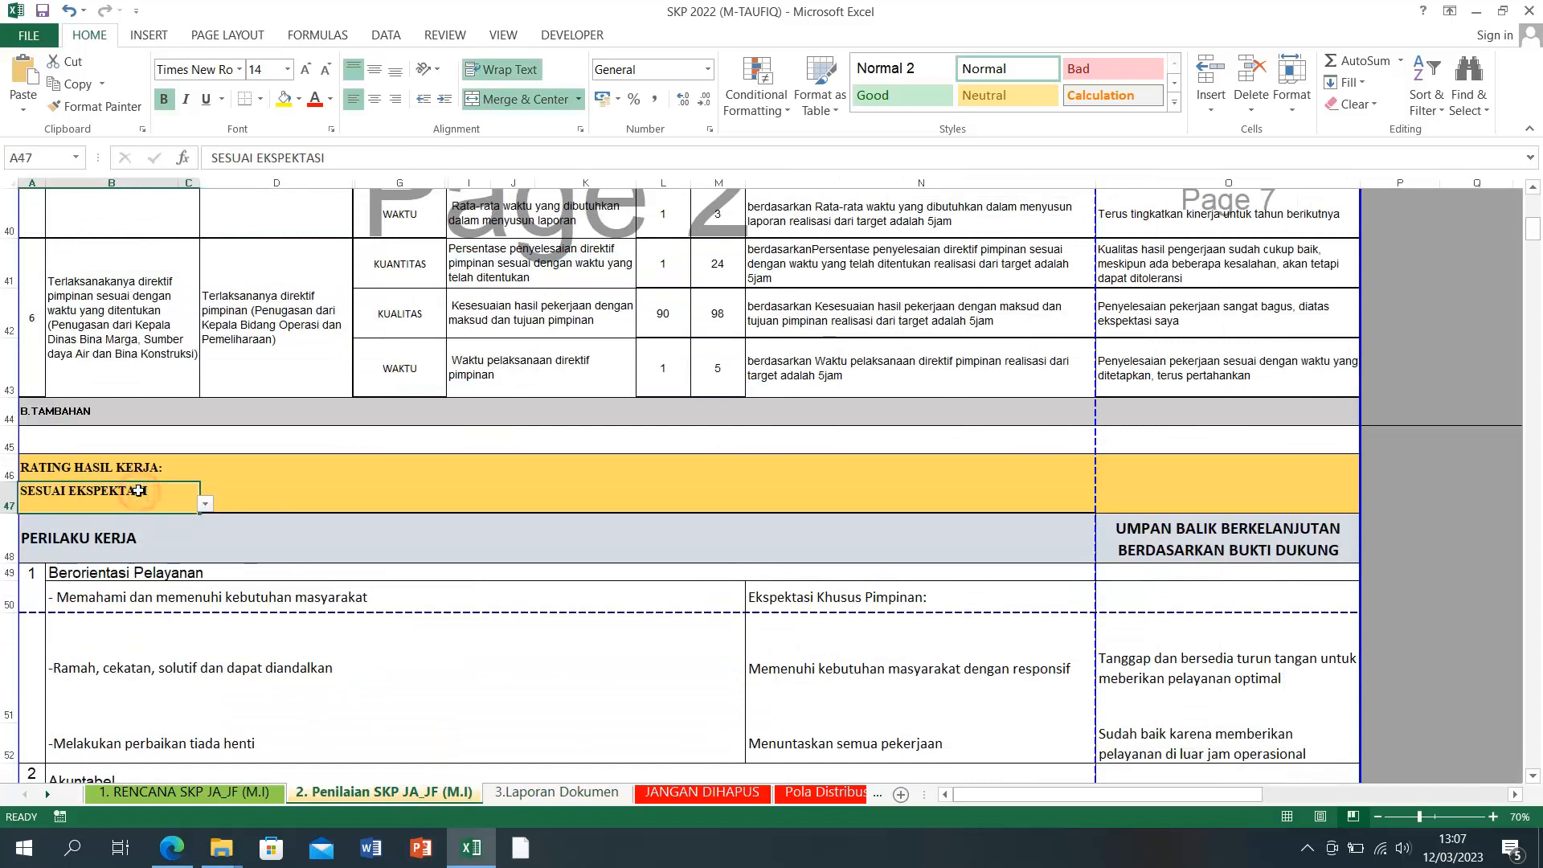
click(206, 504)
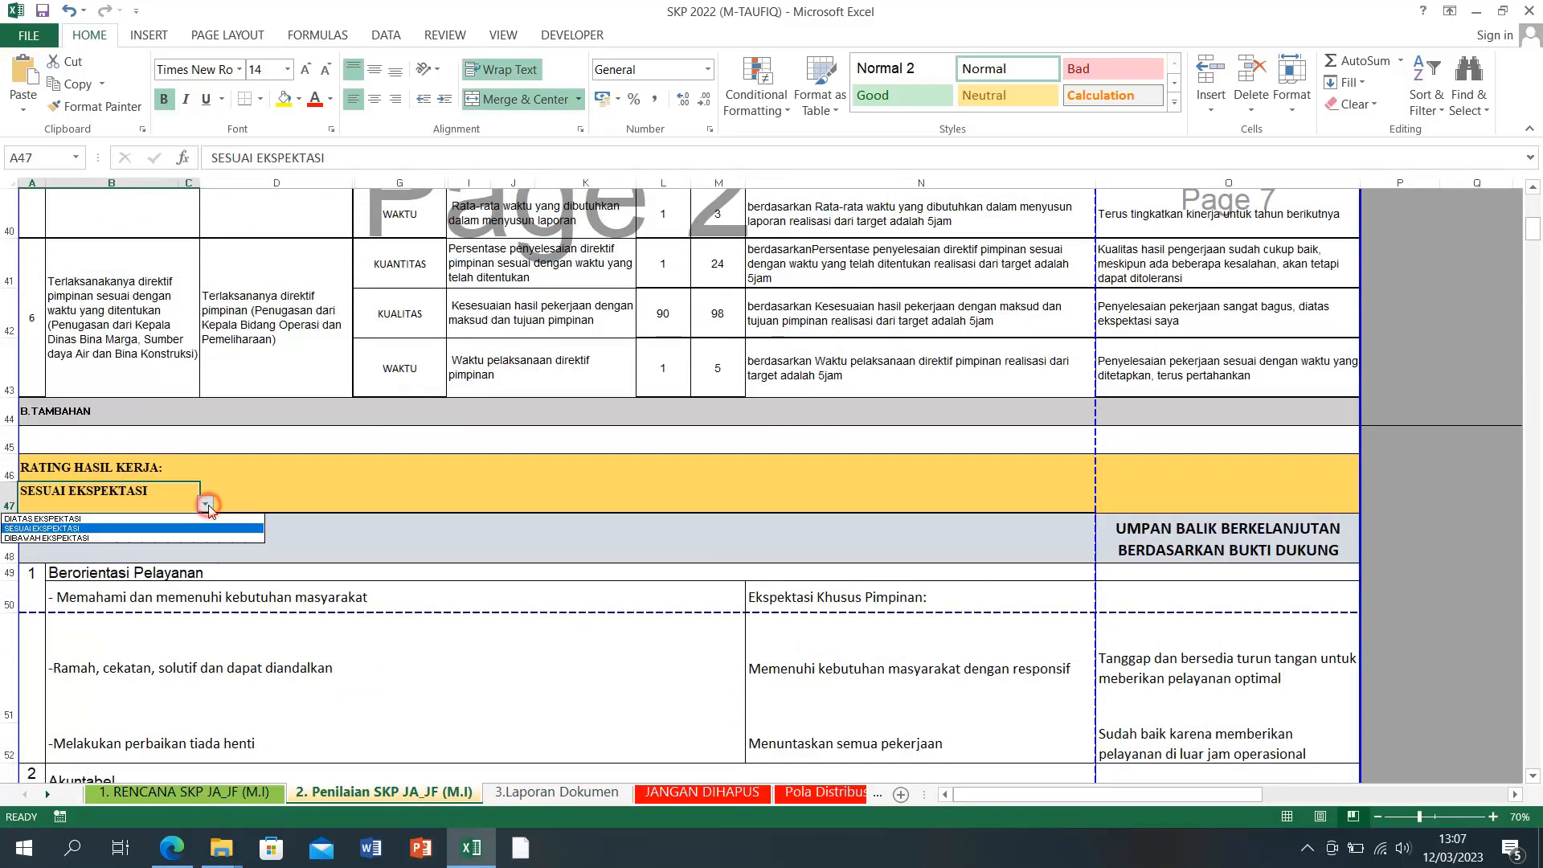
click(153, 540)
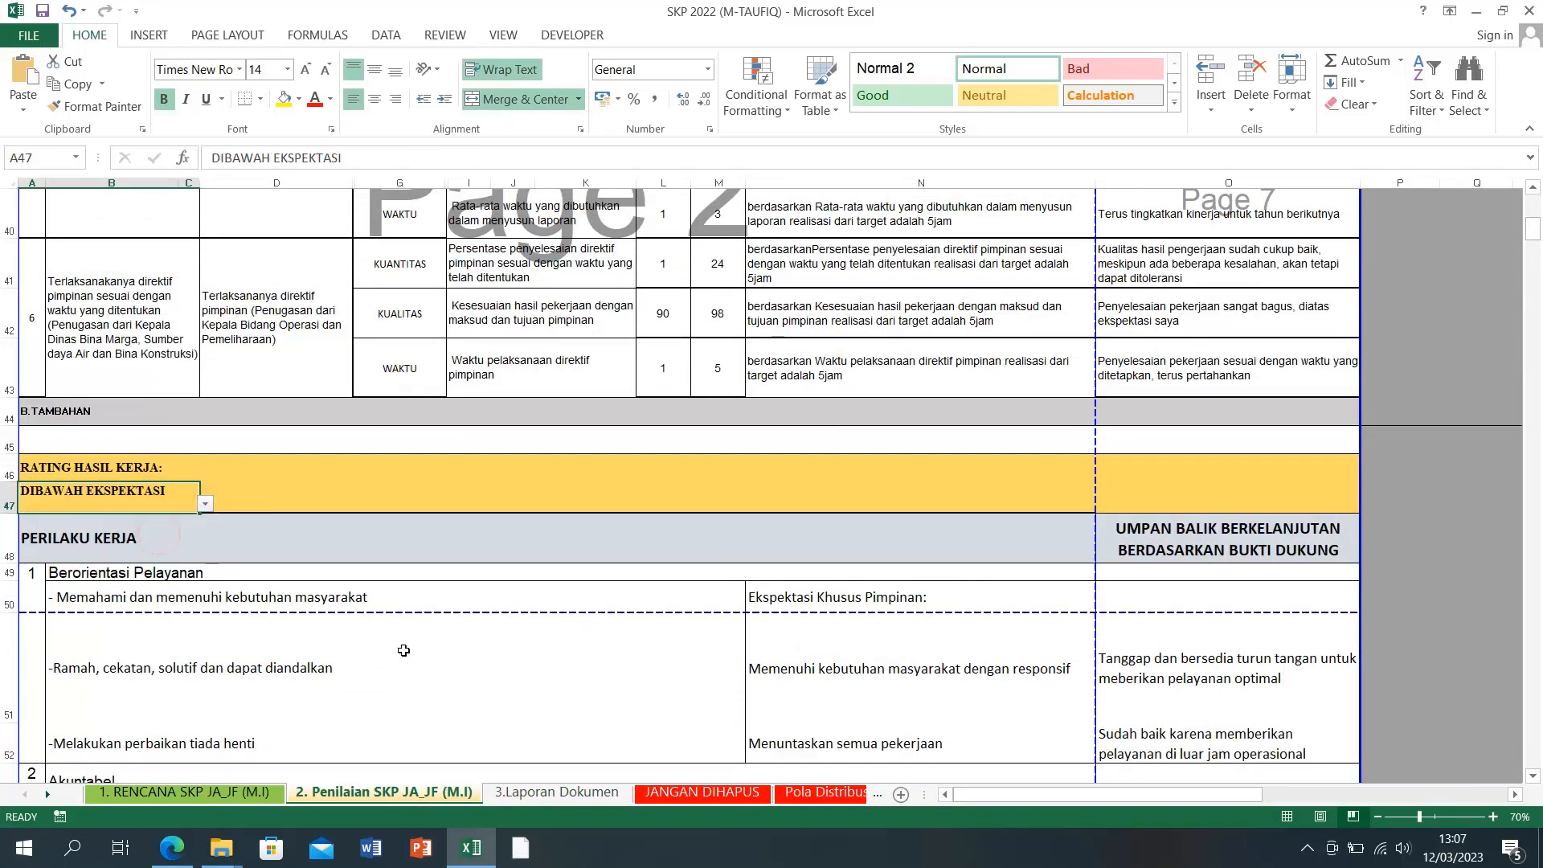
click(518, 793)
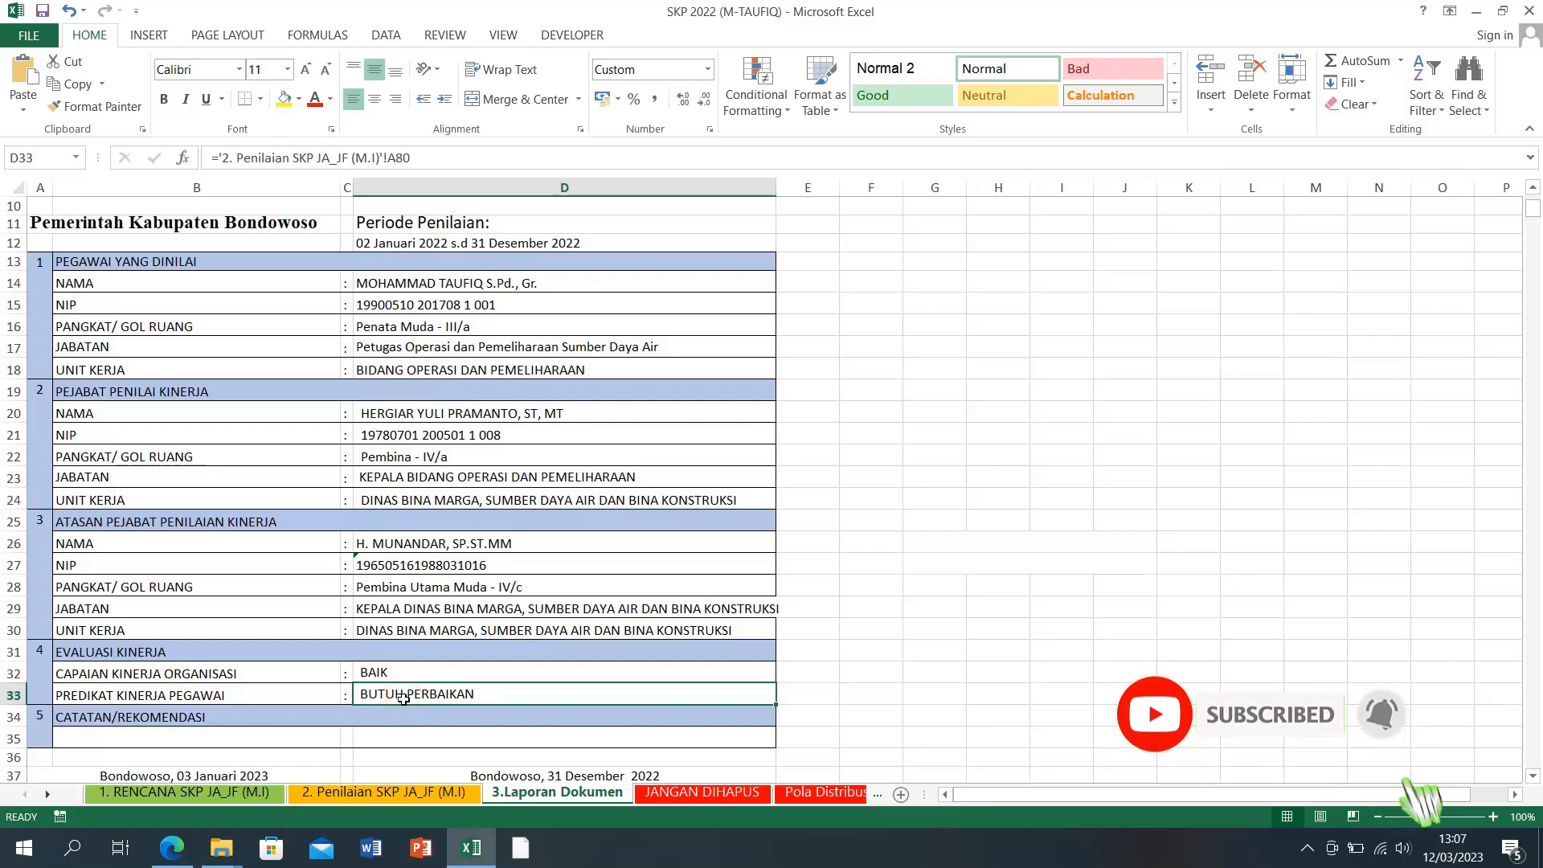
click(383, 794)
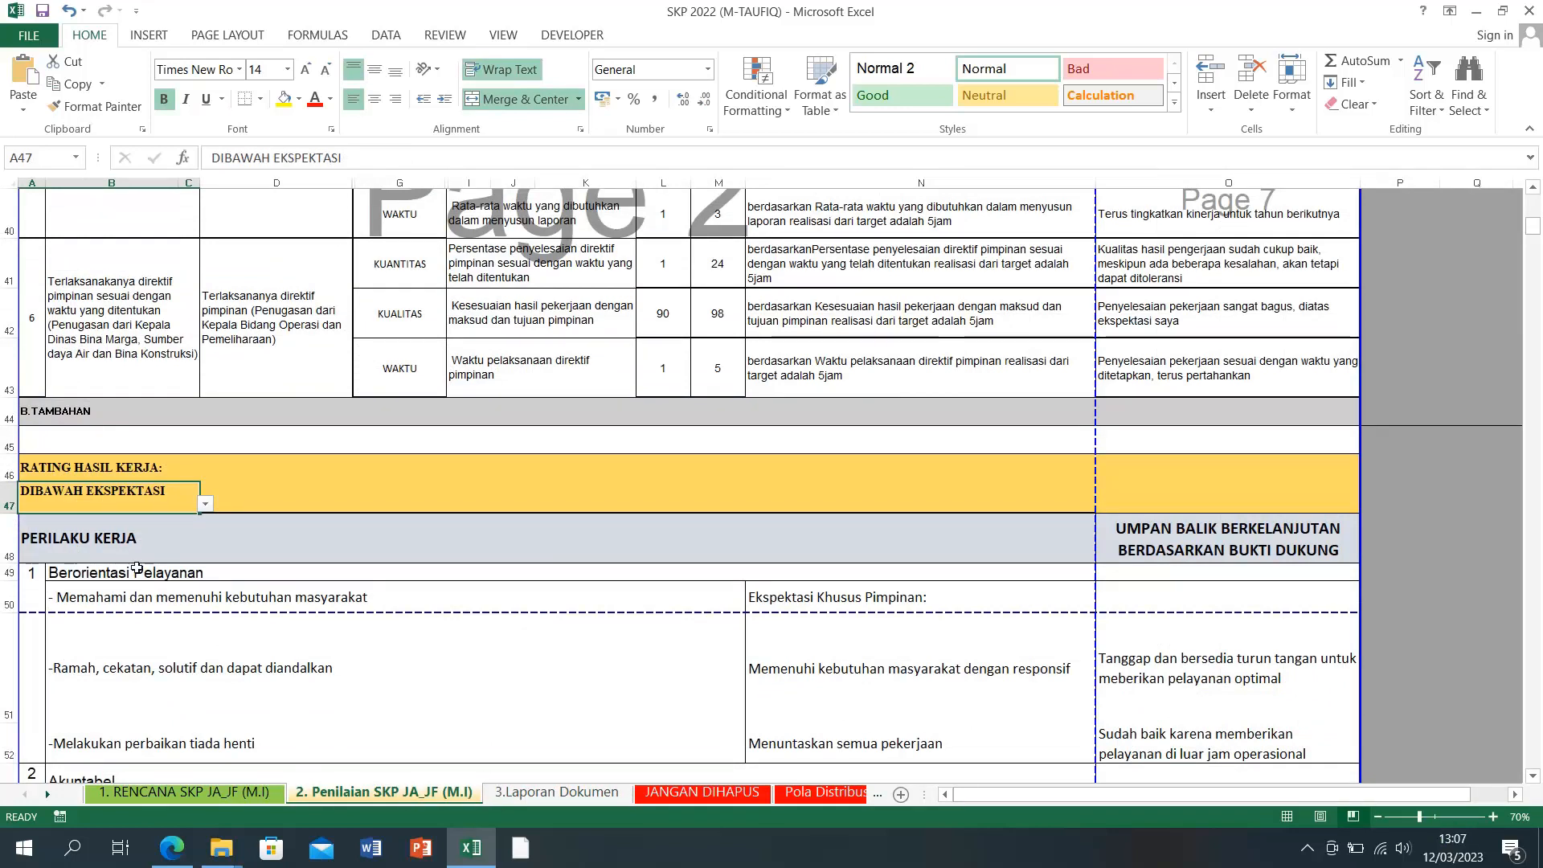
Step: Restore A47 to SESUAI EKSPEKTASI and return to the 3.Laporan Dokumen report
click(207, 503)
click(80, 529)
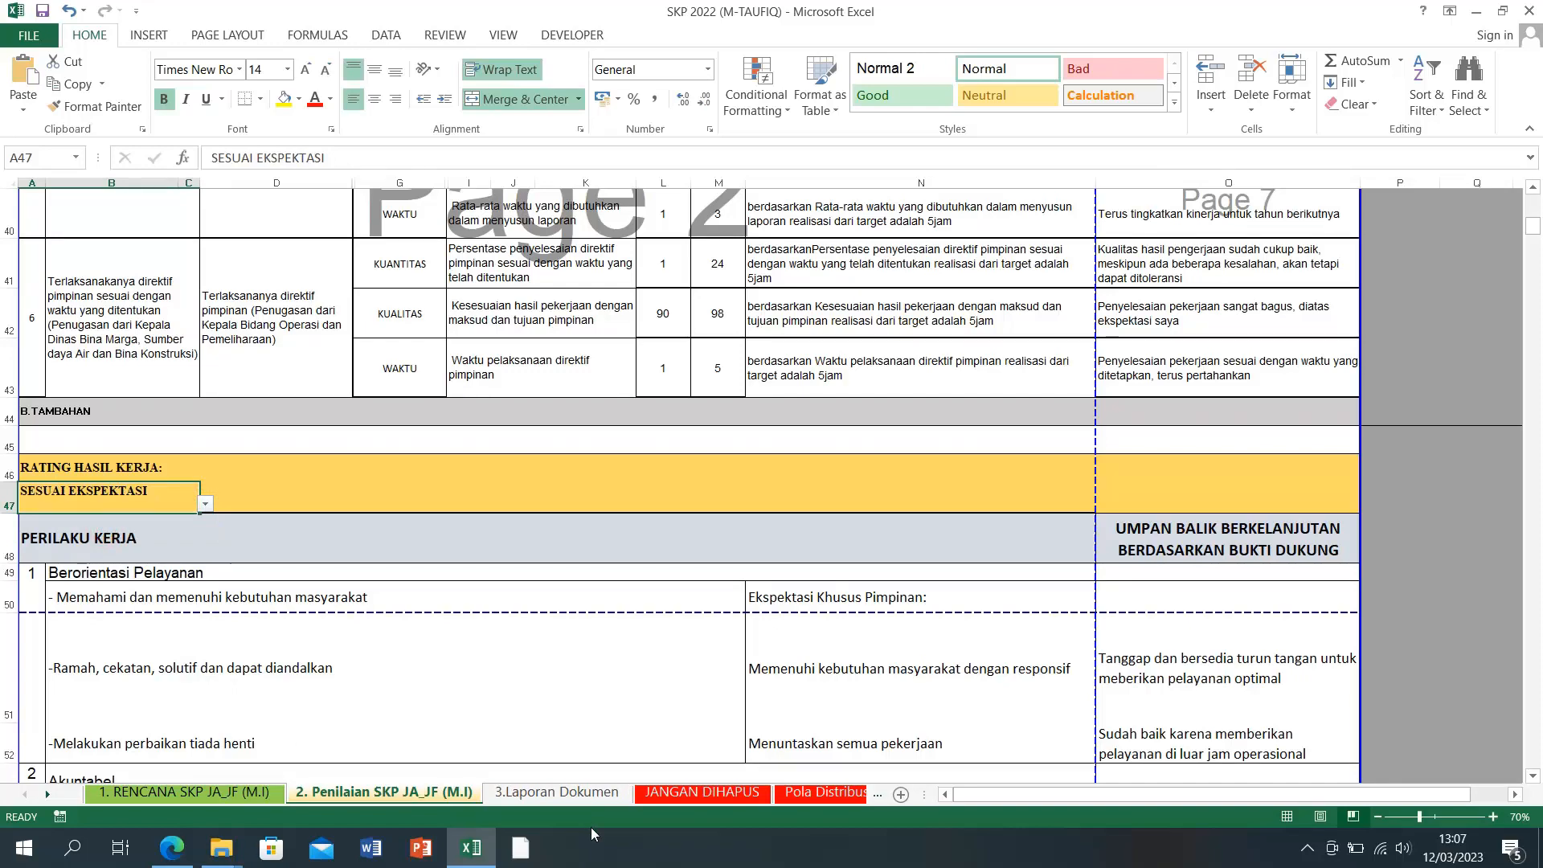
click(558, 792)
scroll(576, 463, up, 3)
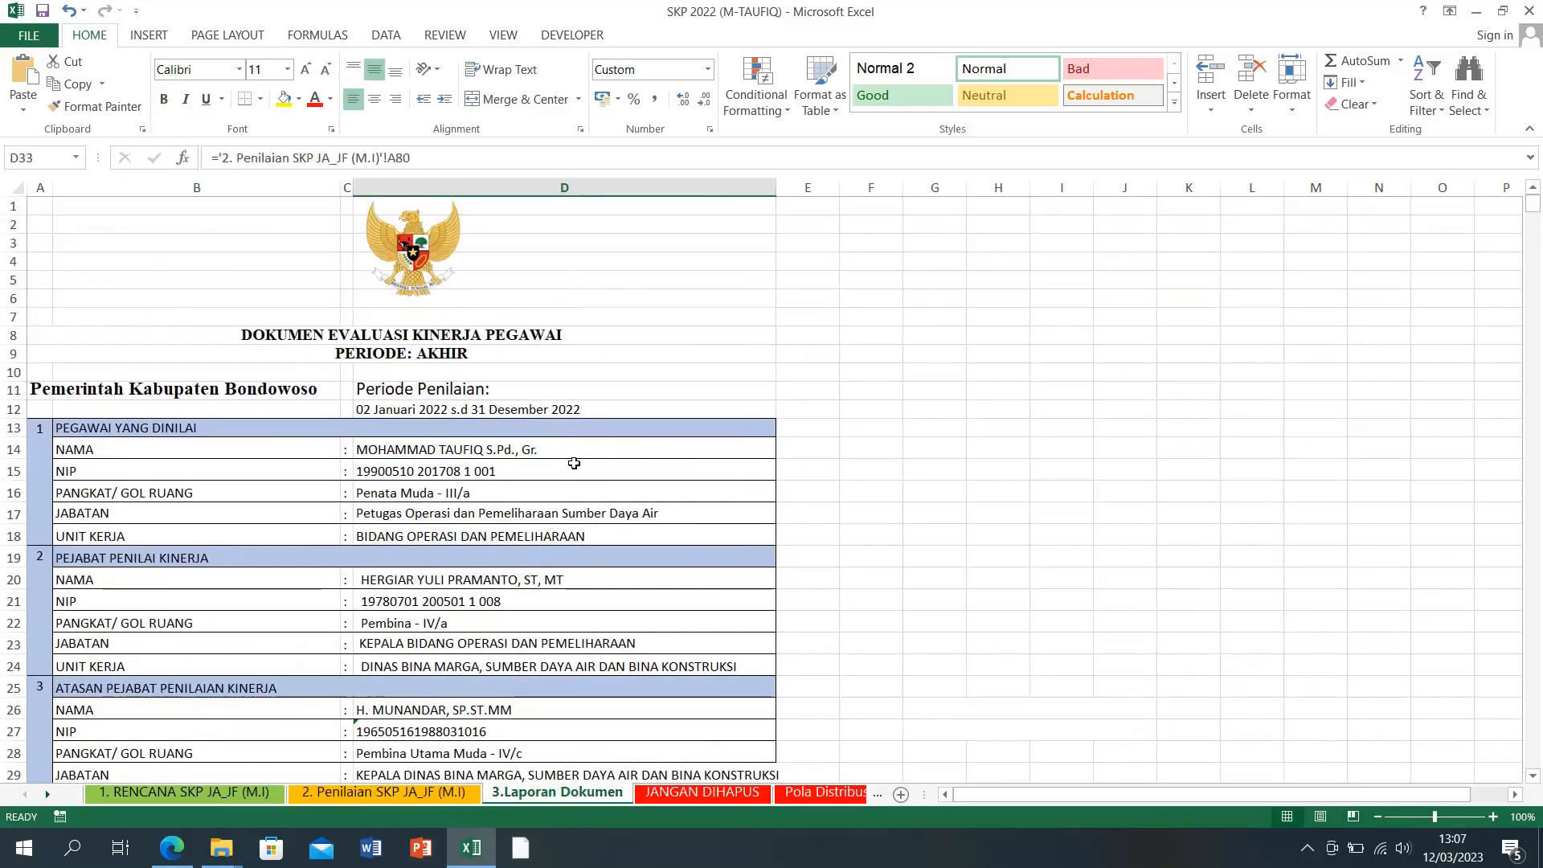
scroll(522, 572, down, 3)
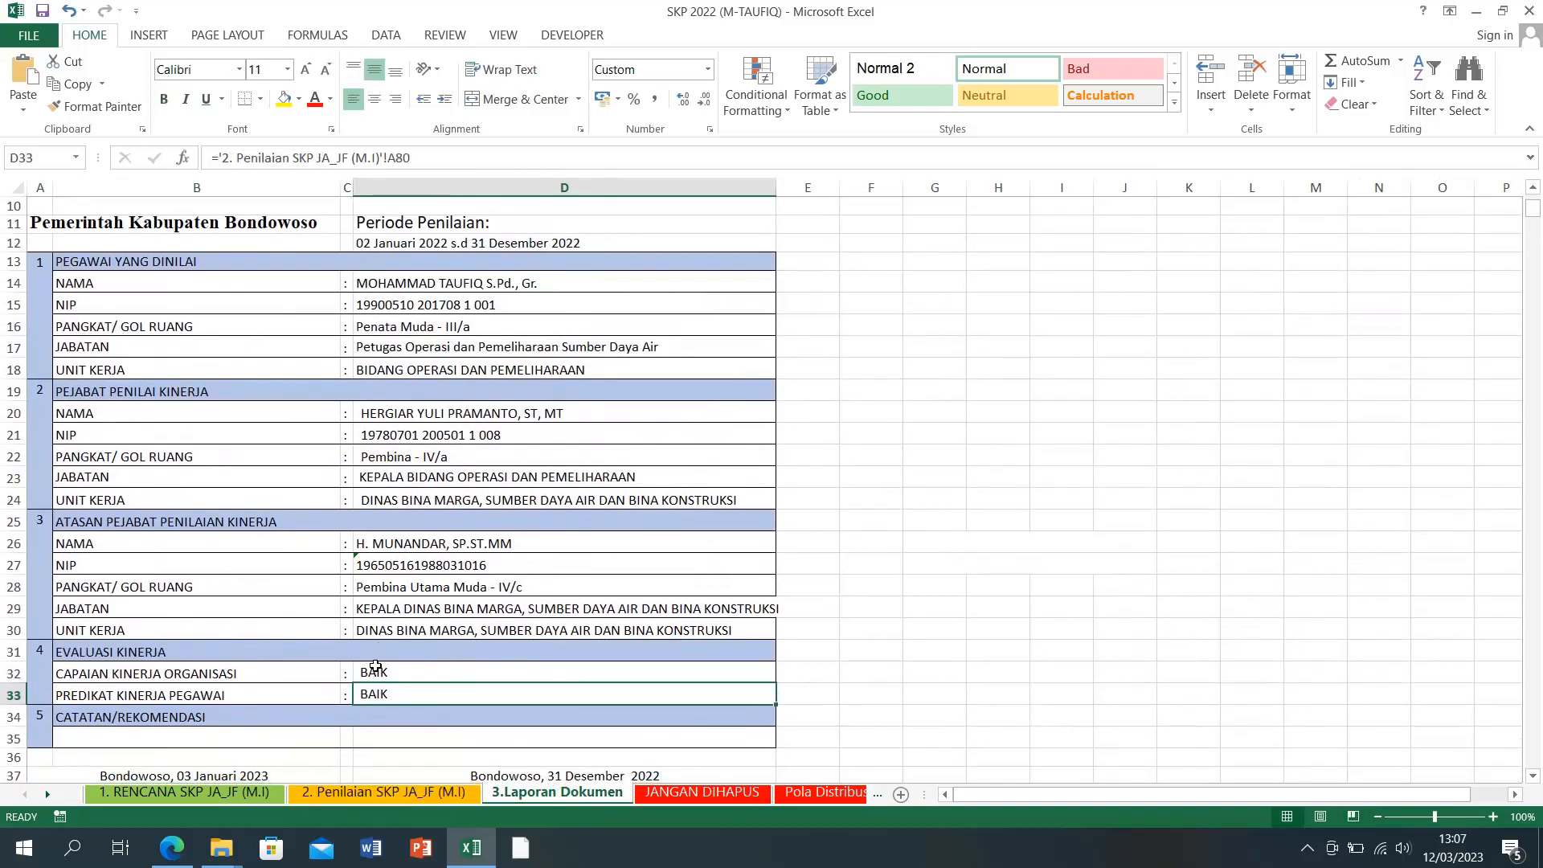
Step: Inspect report cells D32, D33, the supervisor NIP in D27 and the formula in D15
click(375, 670)
click(380, 692)
click(386, 566)
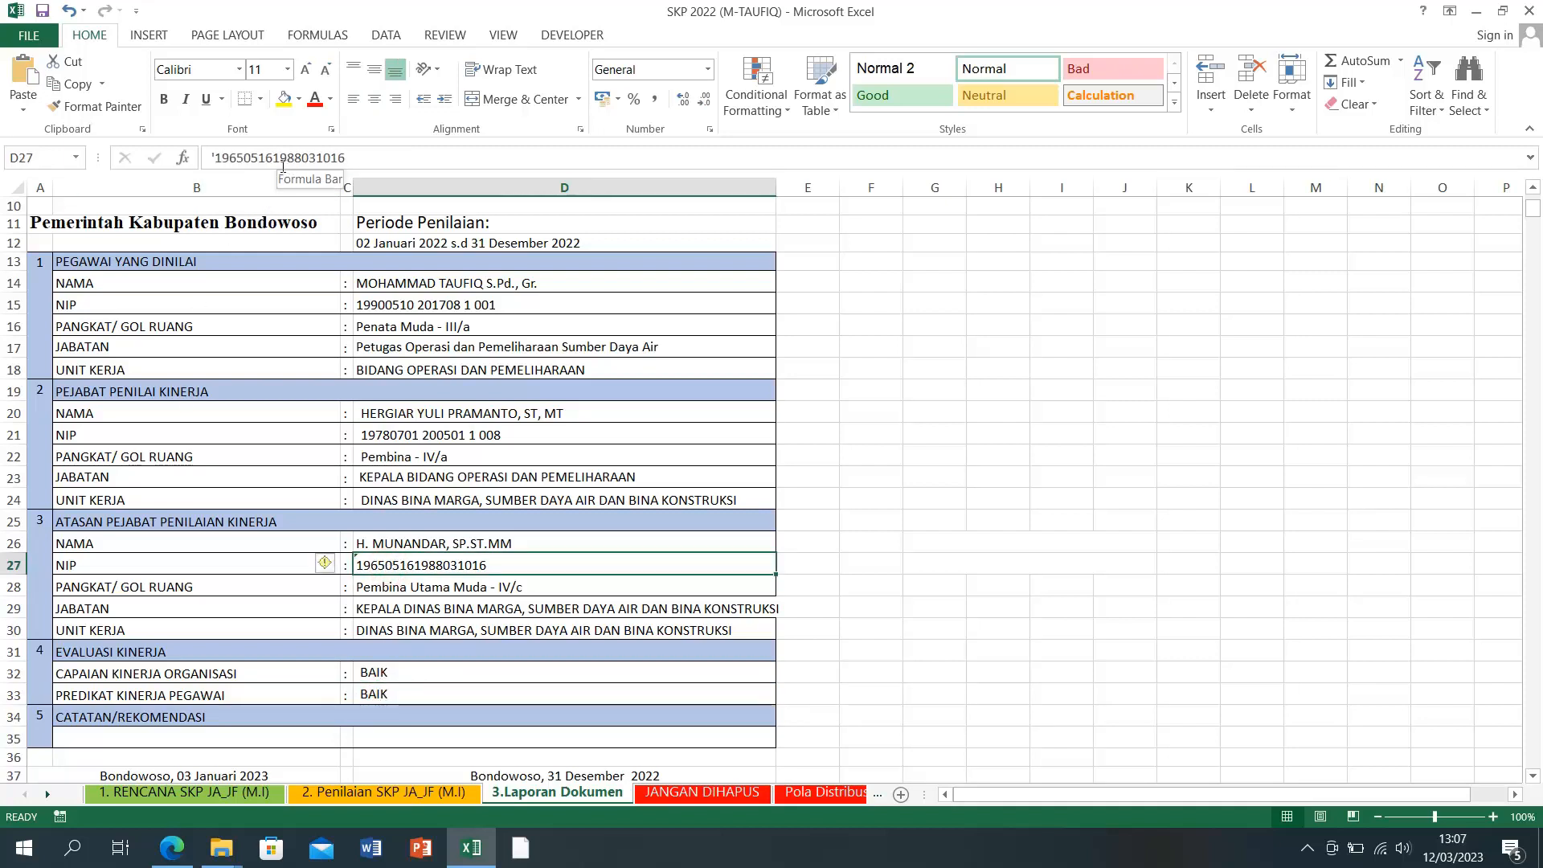
click(967, 563)
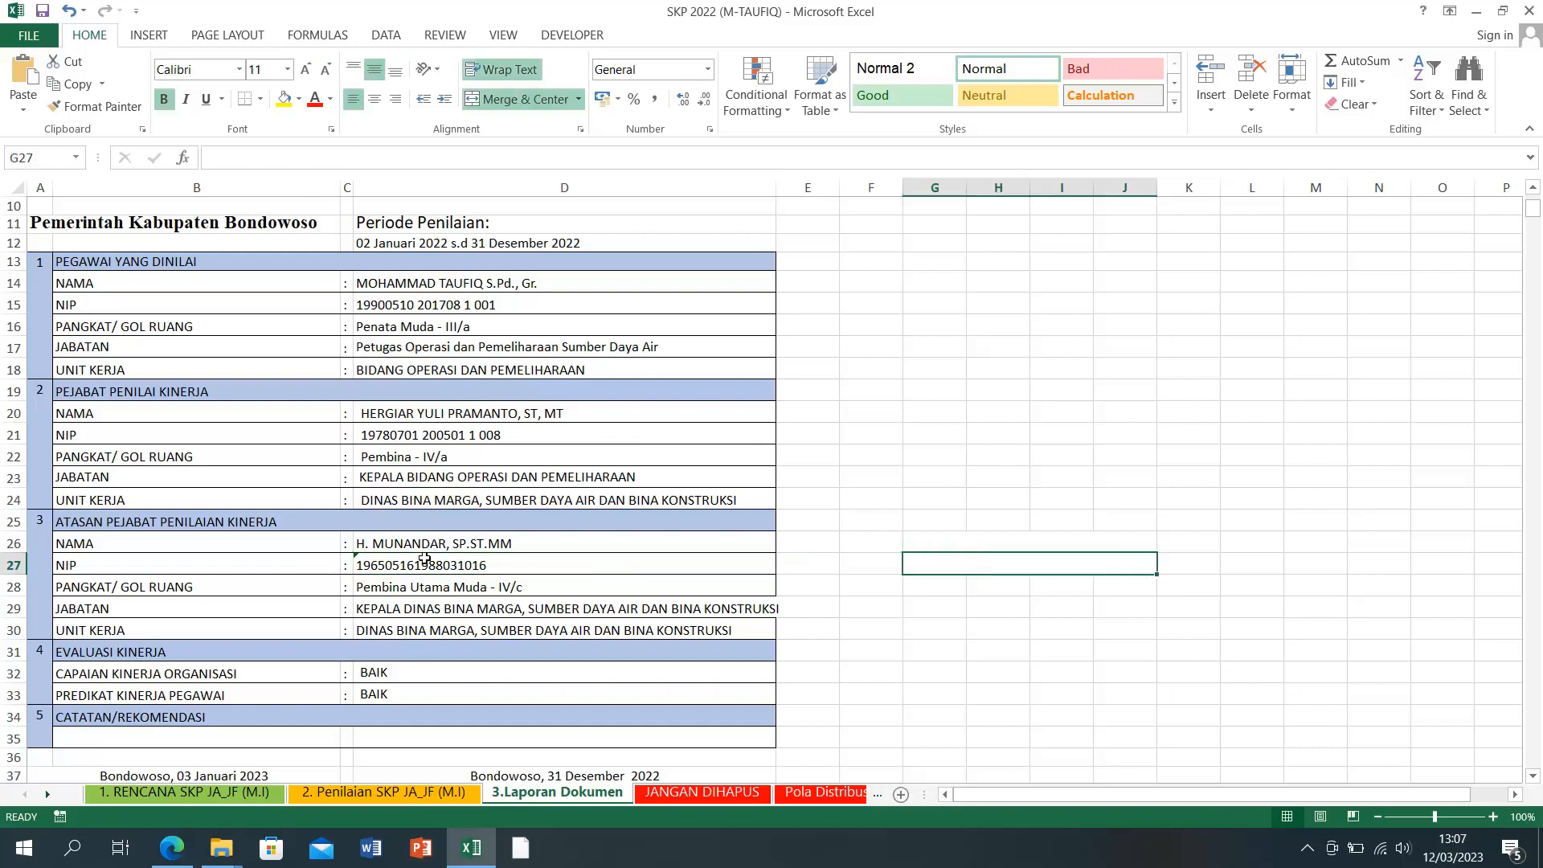
click(409, 305)
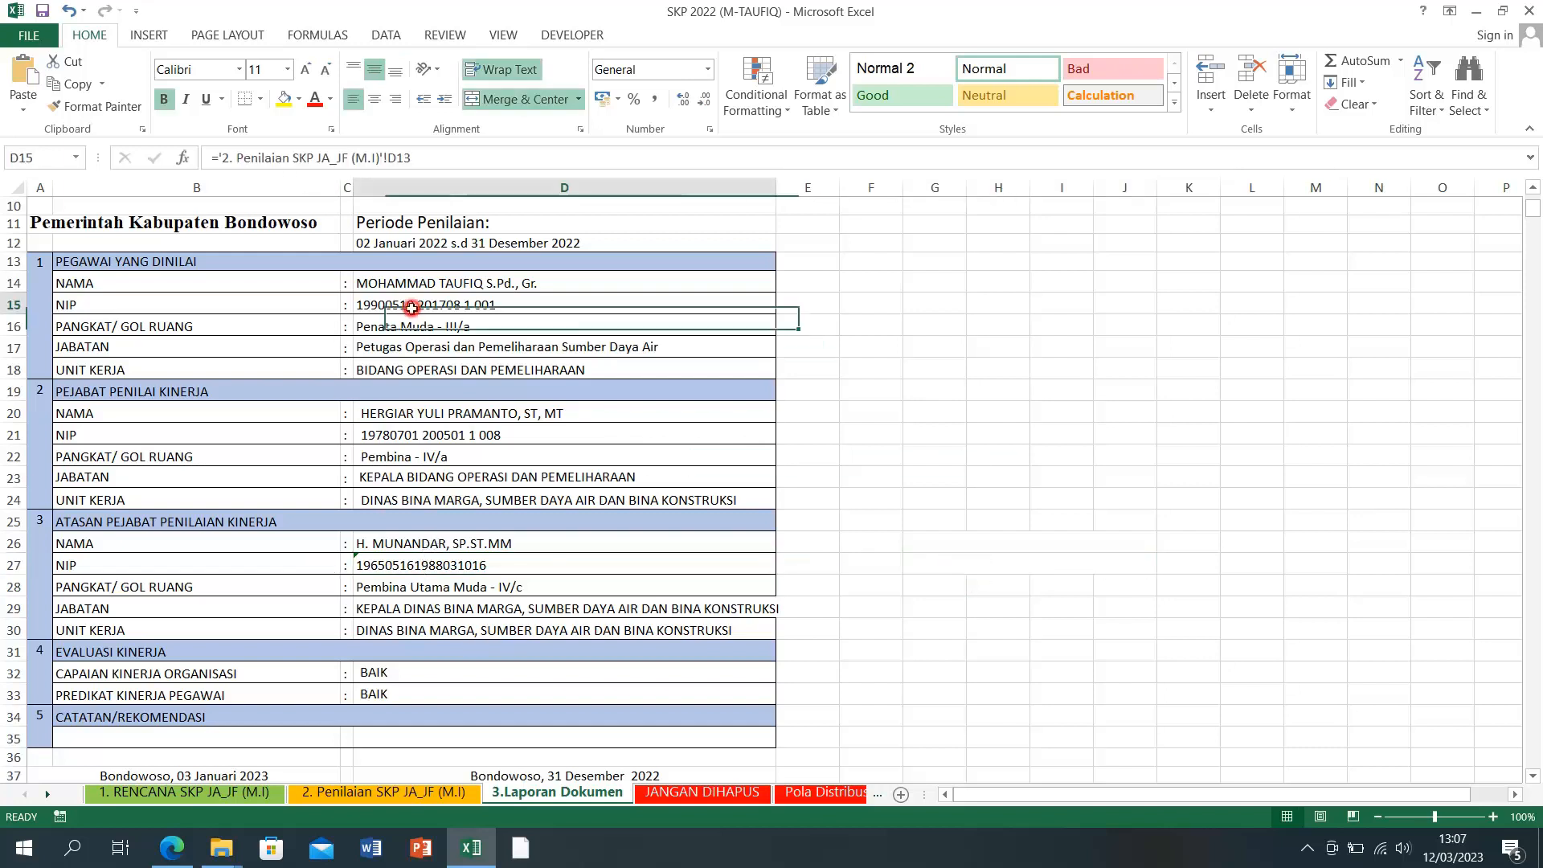
click(858, 493)
scroll(858, 488, down, 3)
scroll(858, 488, down, 1)
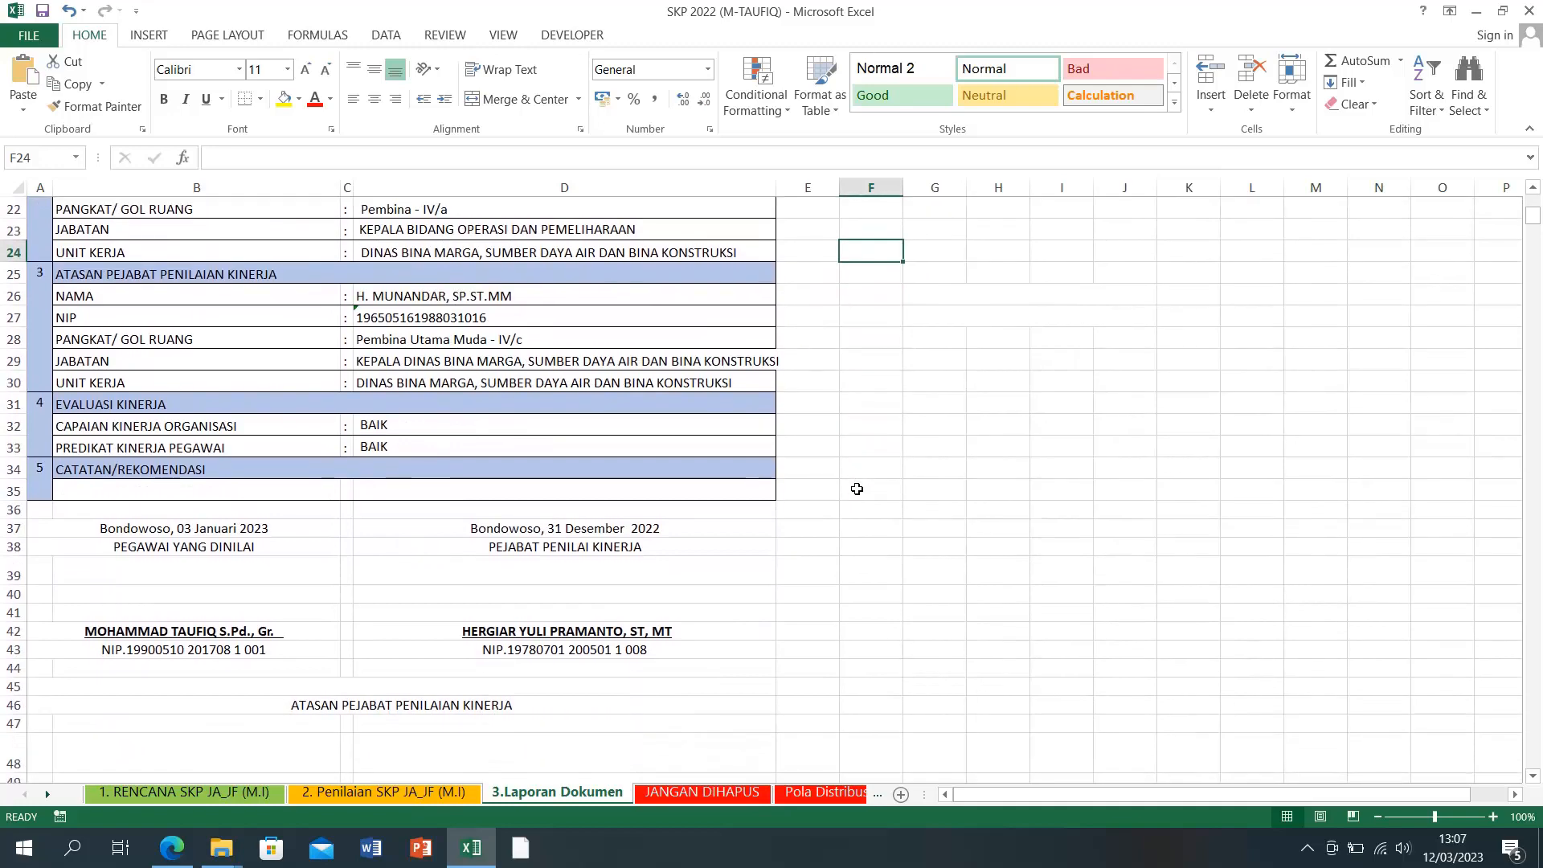
scroll(188, 602, up, 7)
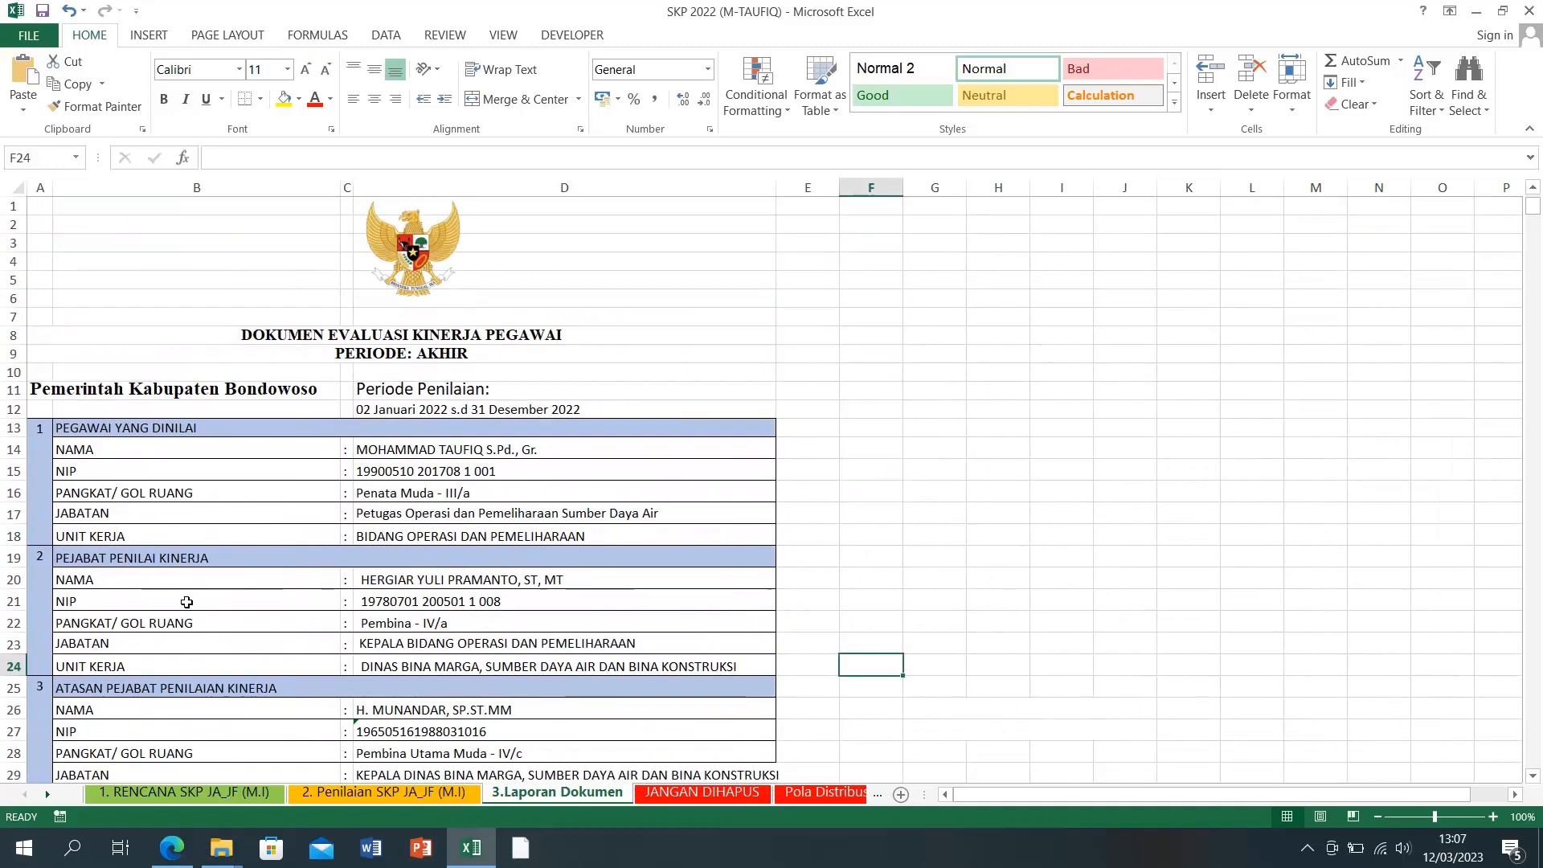
scroll(185, 602, down, 9)
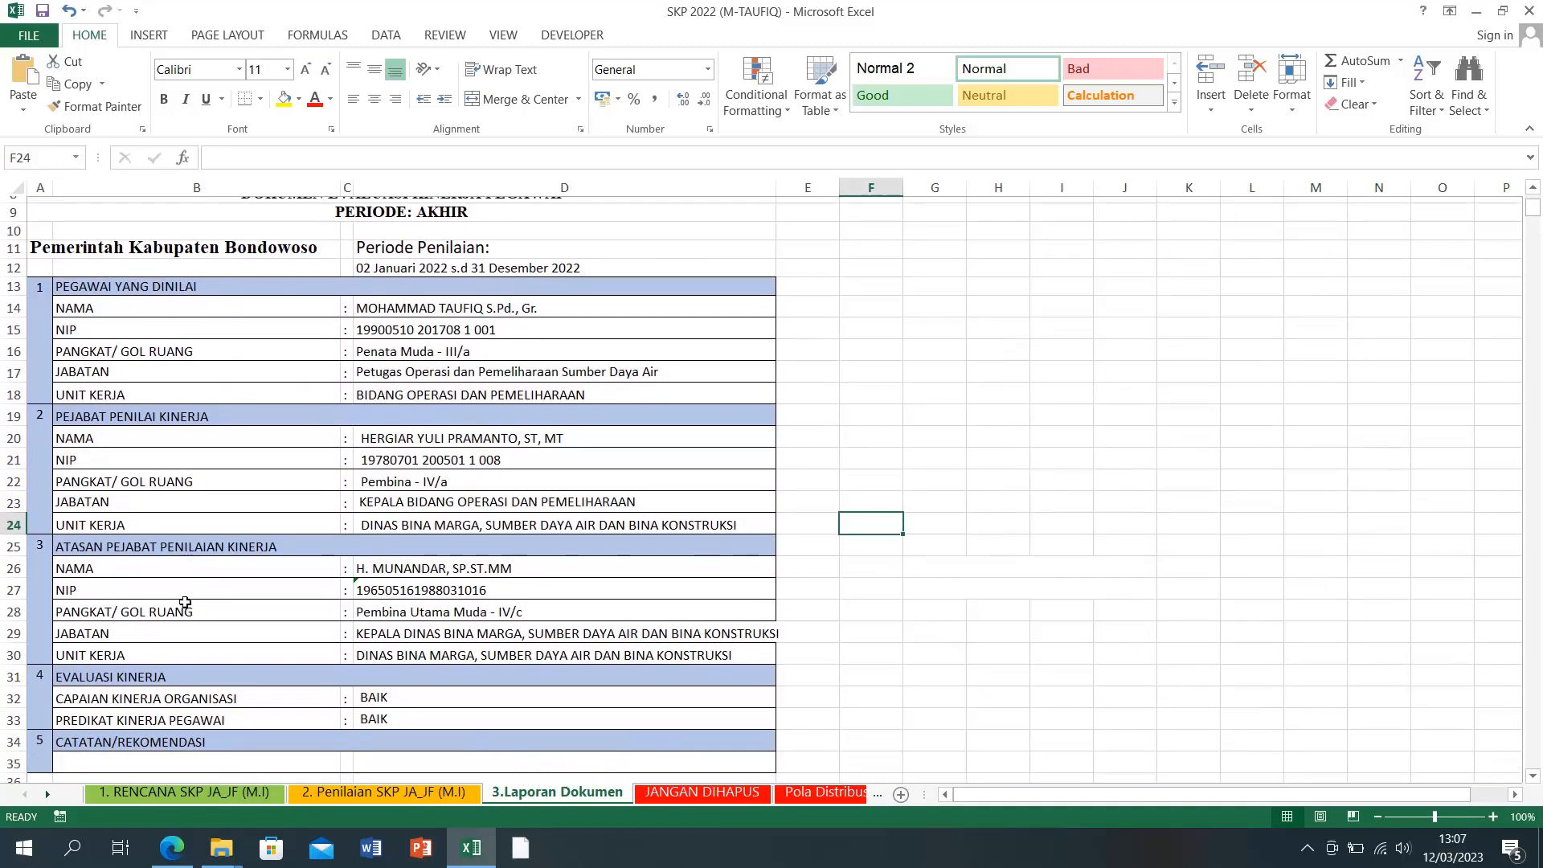
scroll(184, 602, down, 4)
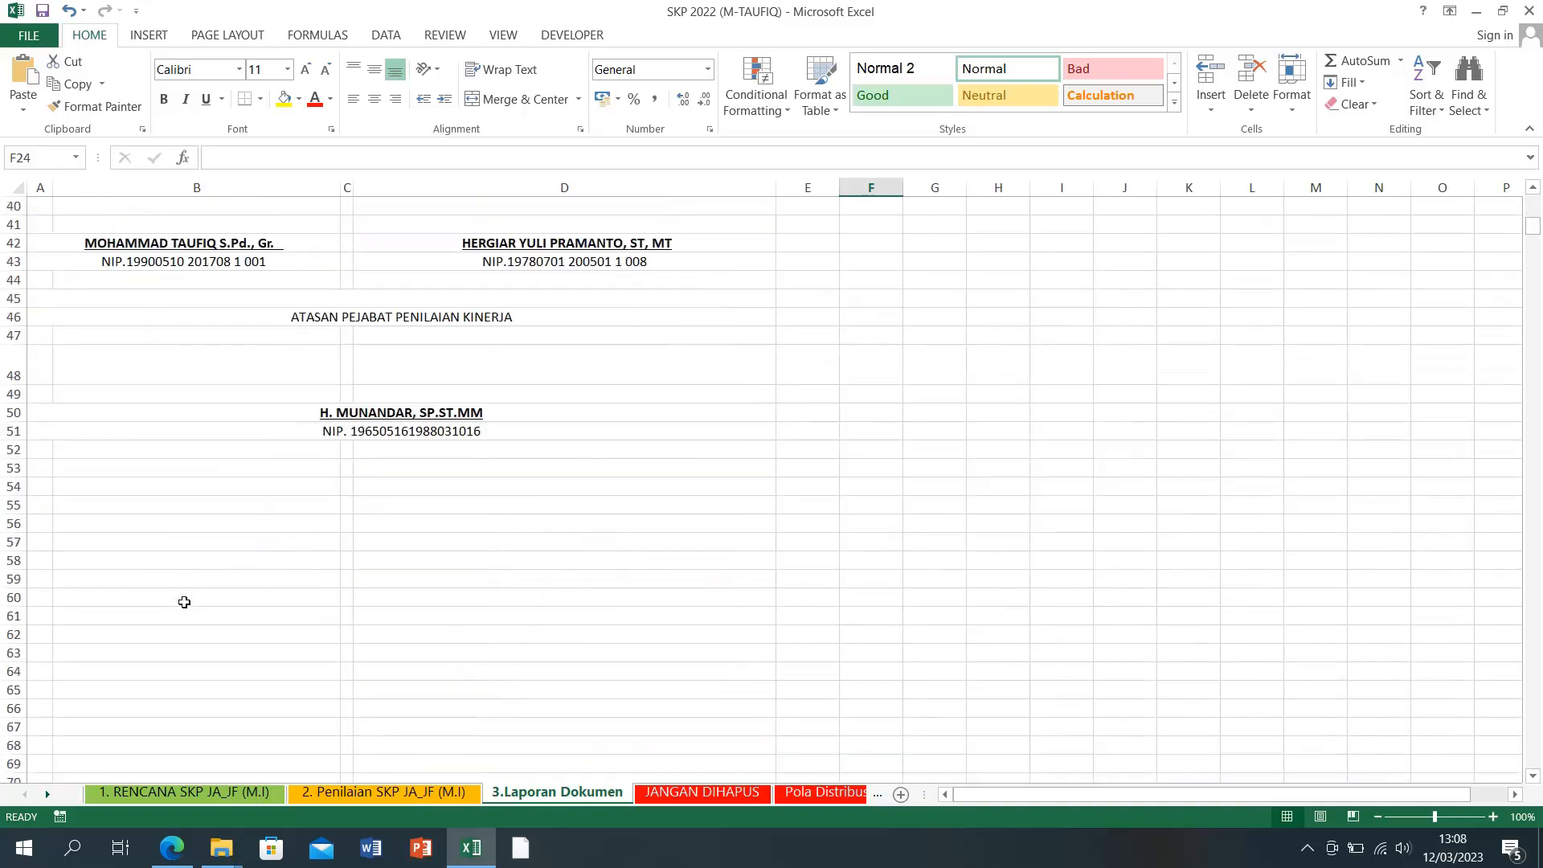
scroll(184, 602, up, 2)
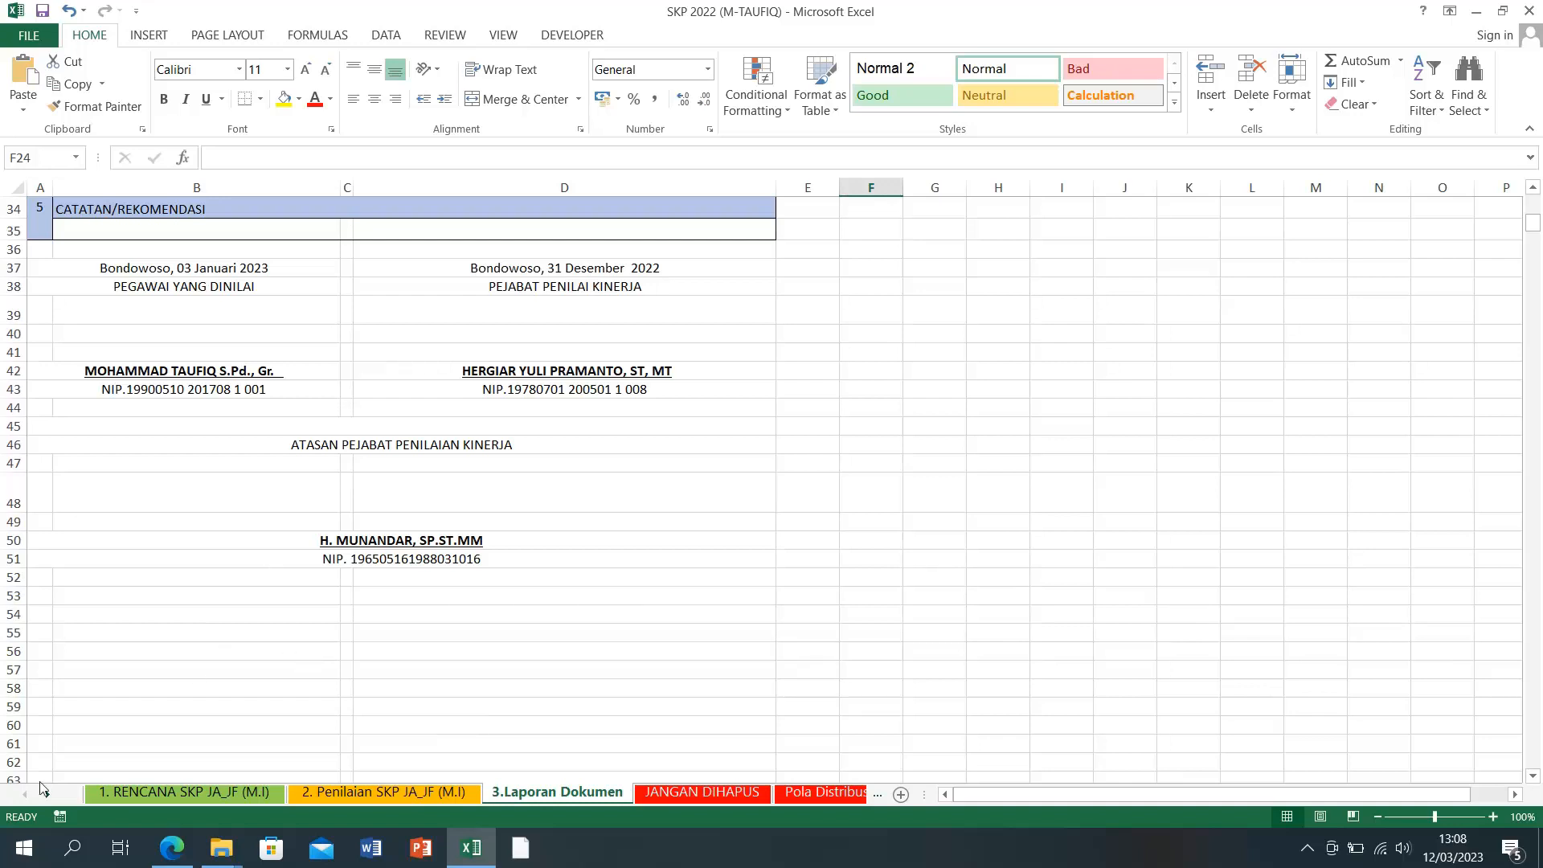
click(232, 792)
click(387, 795)
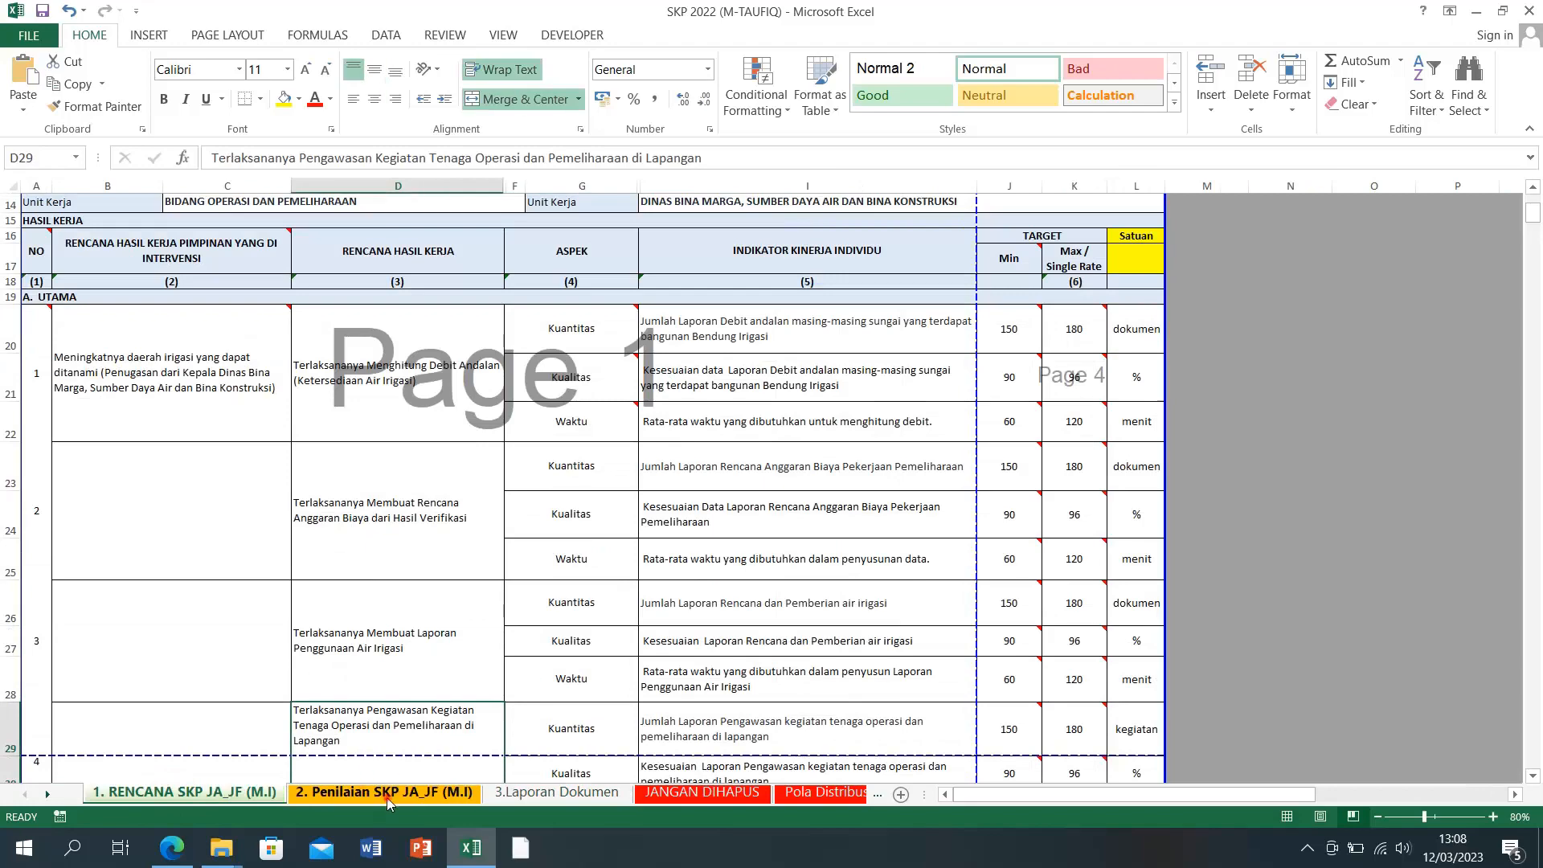
click(585, 794)
click(233, 794)
click(369, 795)
click(543, 792)
click(222, 791)
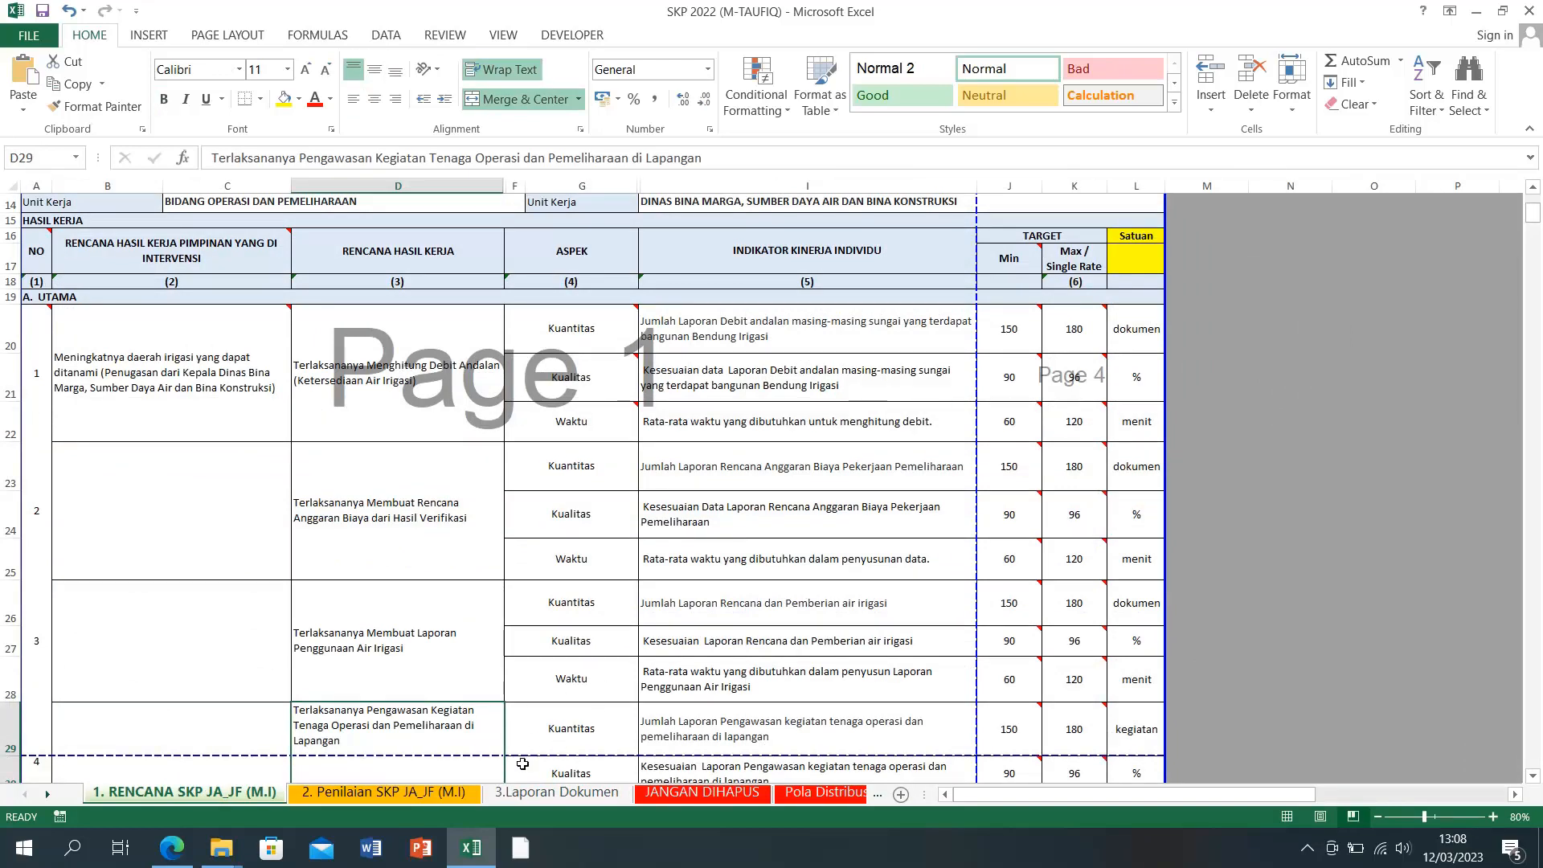
click(534, 794)
scroll(341, 477, up, 2)
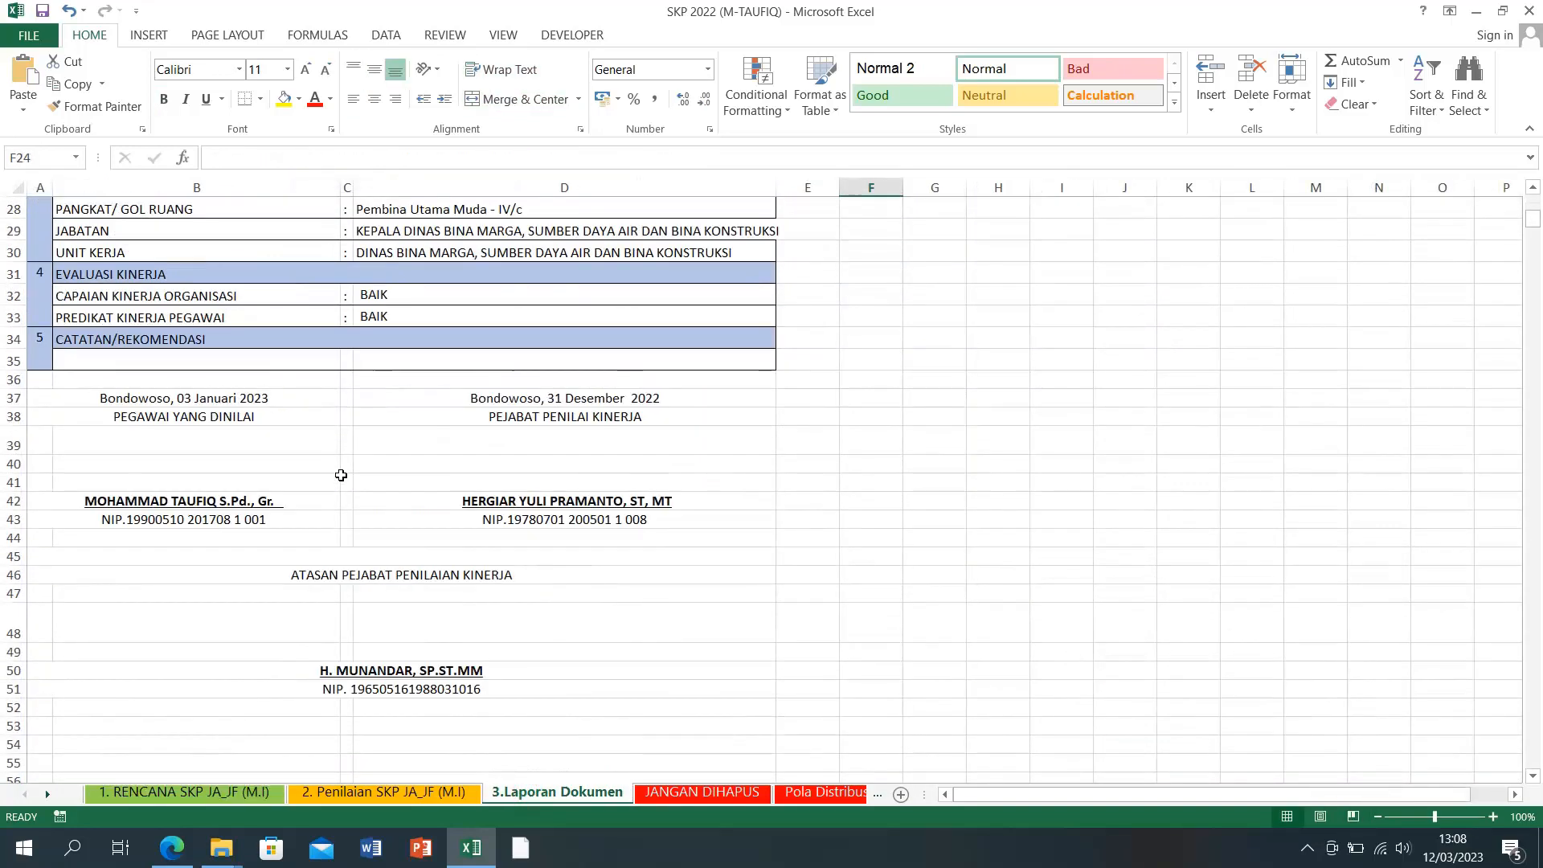
Step: Inspect the organisation performance D32 and employee predicate D33 on the report
click(383, 294)
click(380, 317)
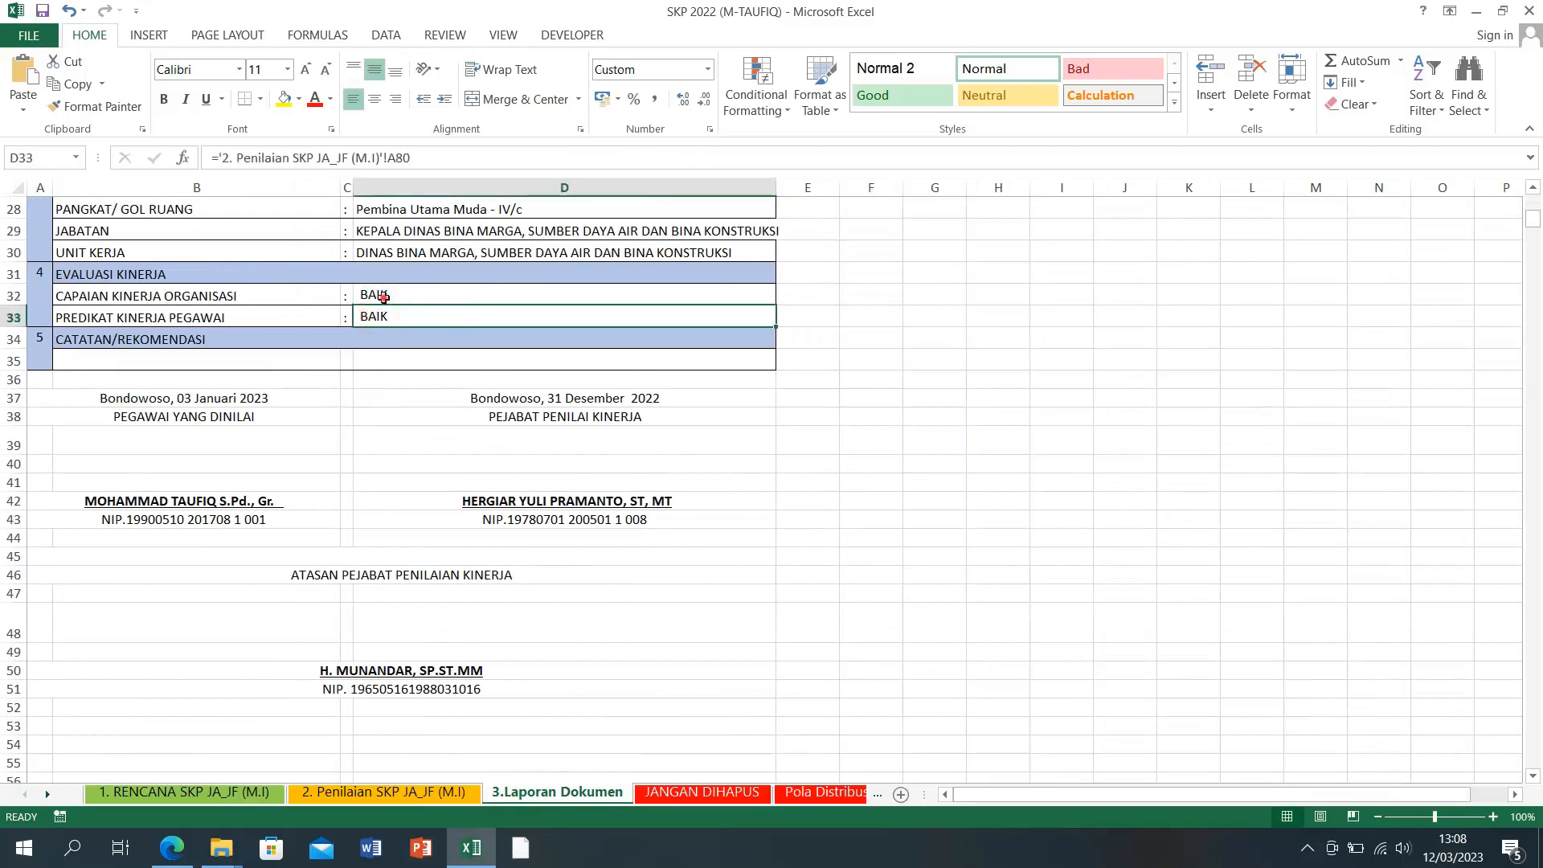
click(383, 295)
click(383, 319)
click(383, 296)
click(382, 316)
Step: Set A47 to DIATAS EKSPEKTASI and confirm the report predicate still reads BAIK
click(347, 793)
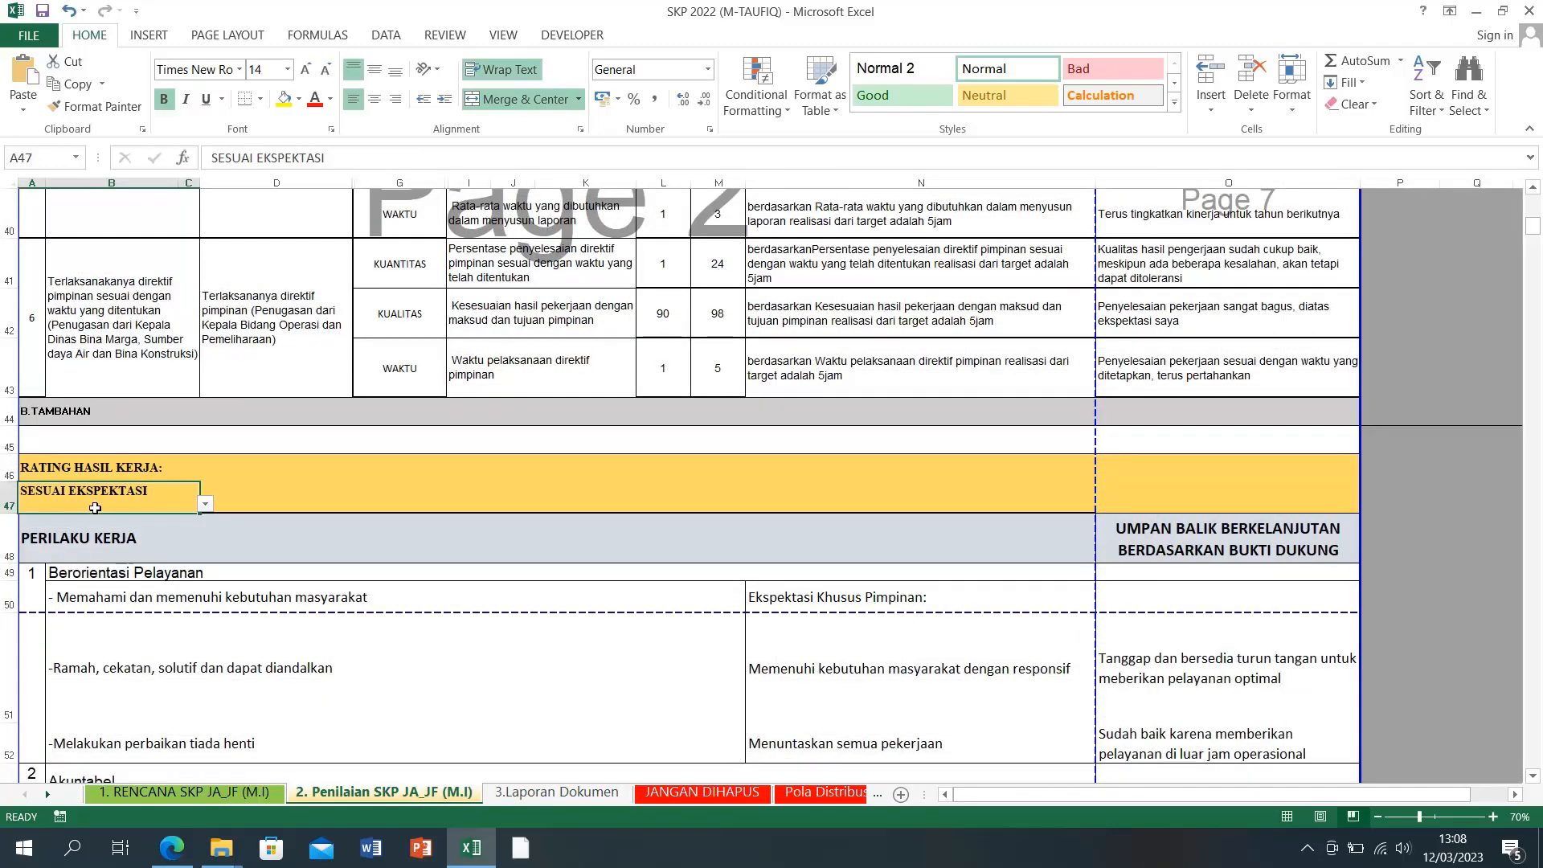
scroll(185, 511, down, 10)
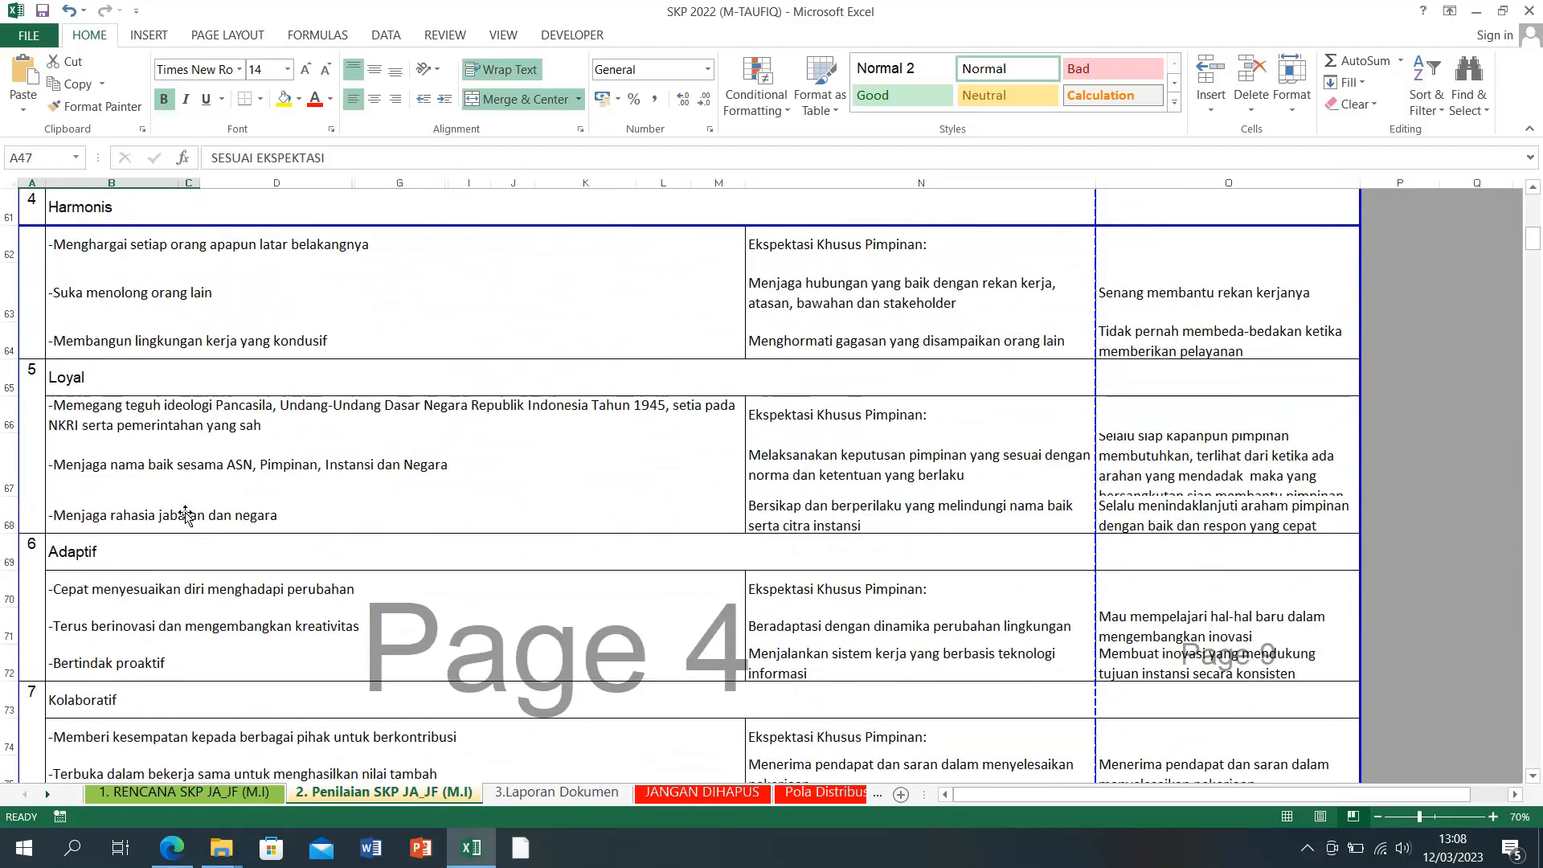
scroll(185, 511, up, 12)
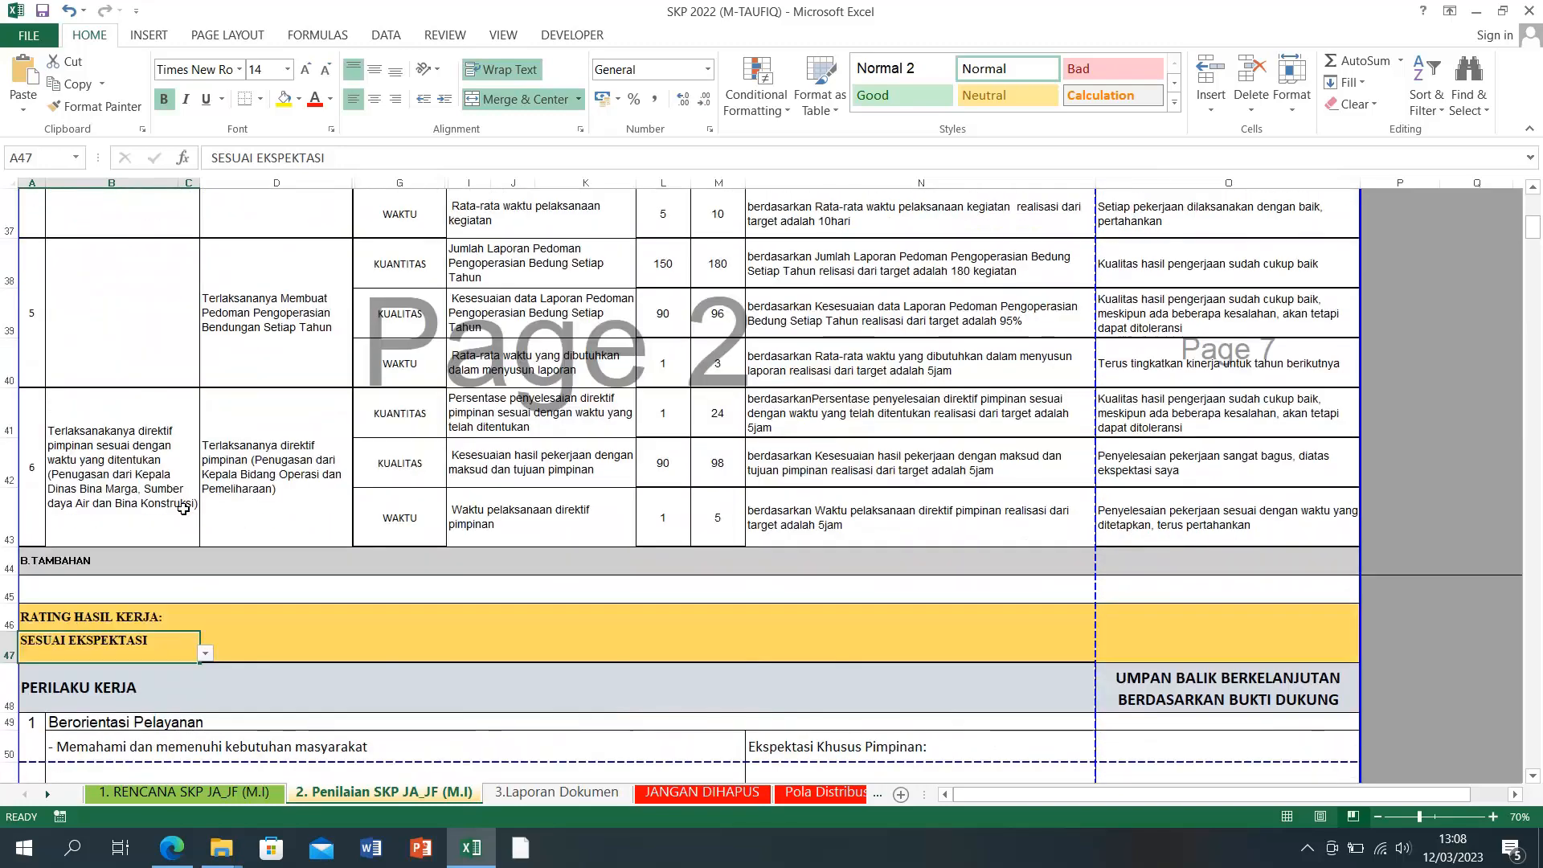
click(205, 652)
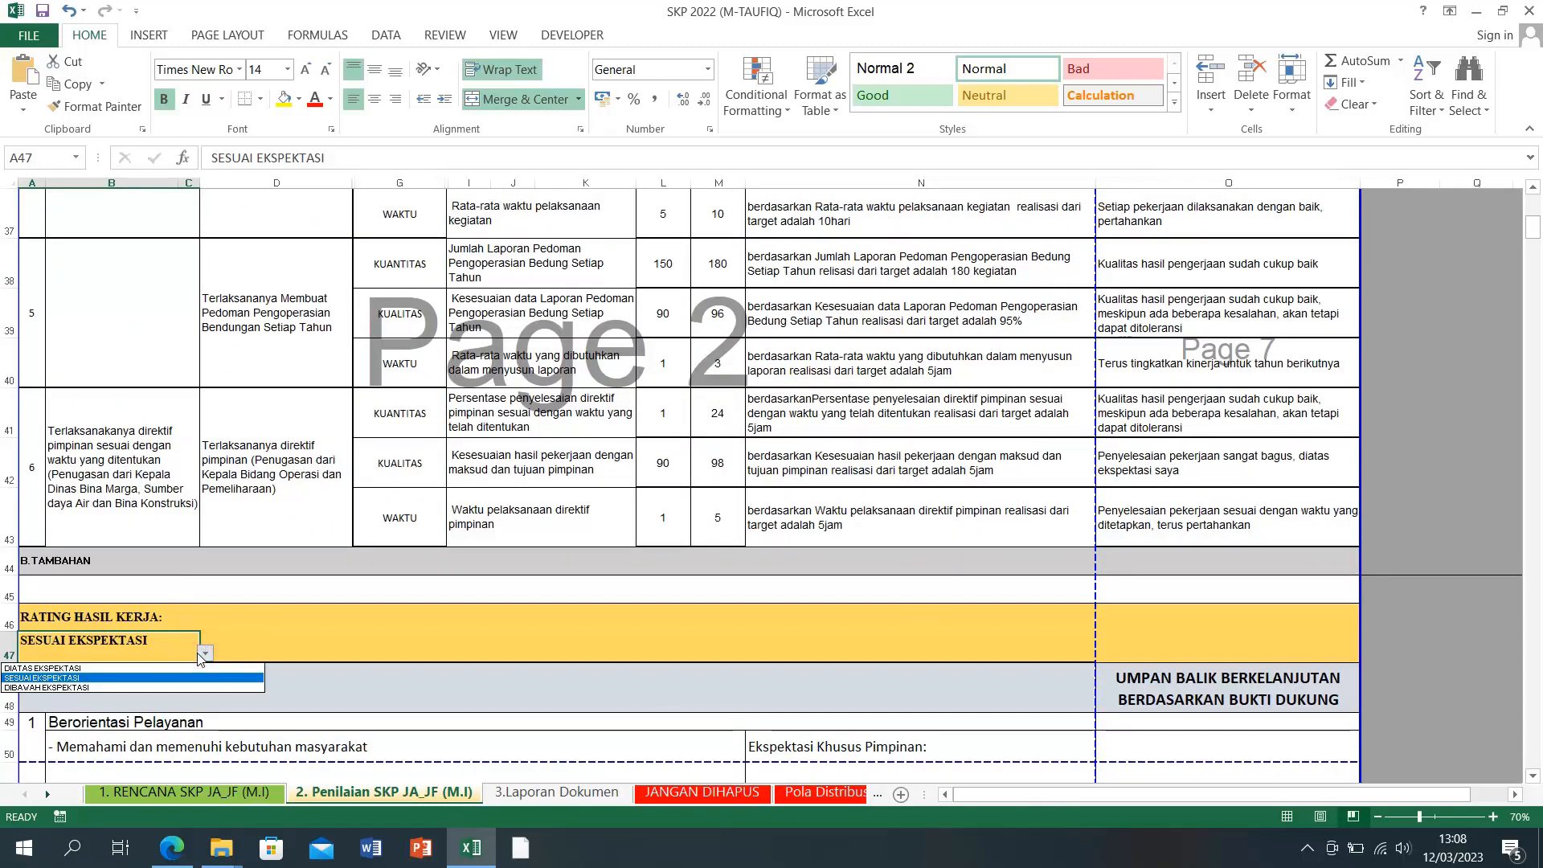
click(112, 668)
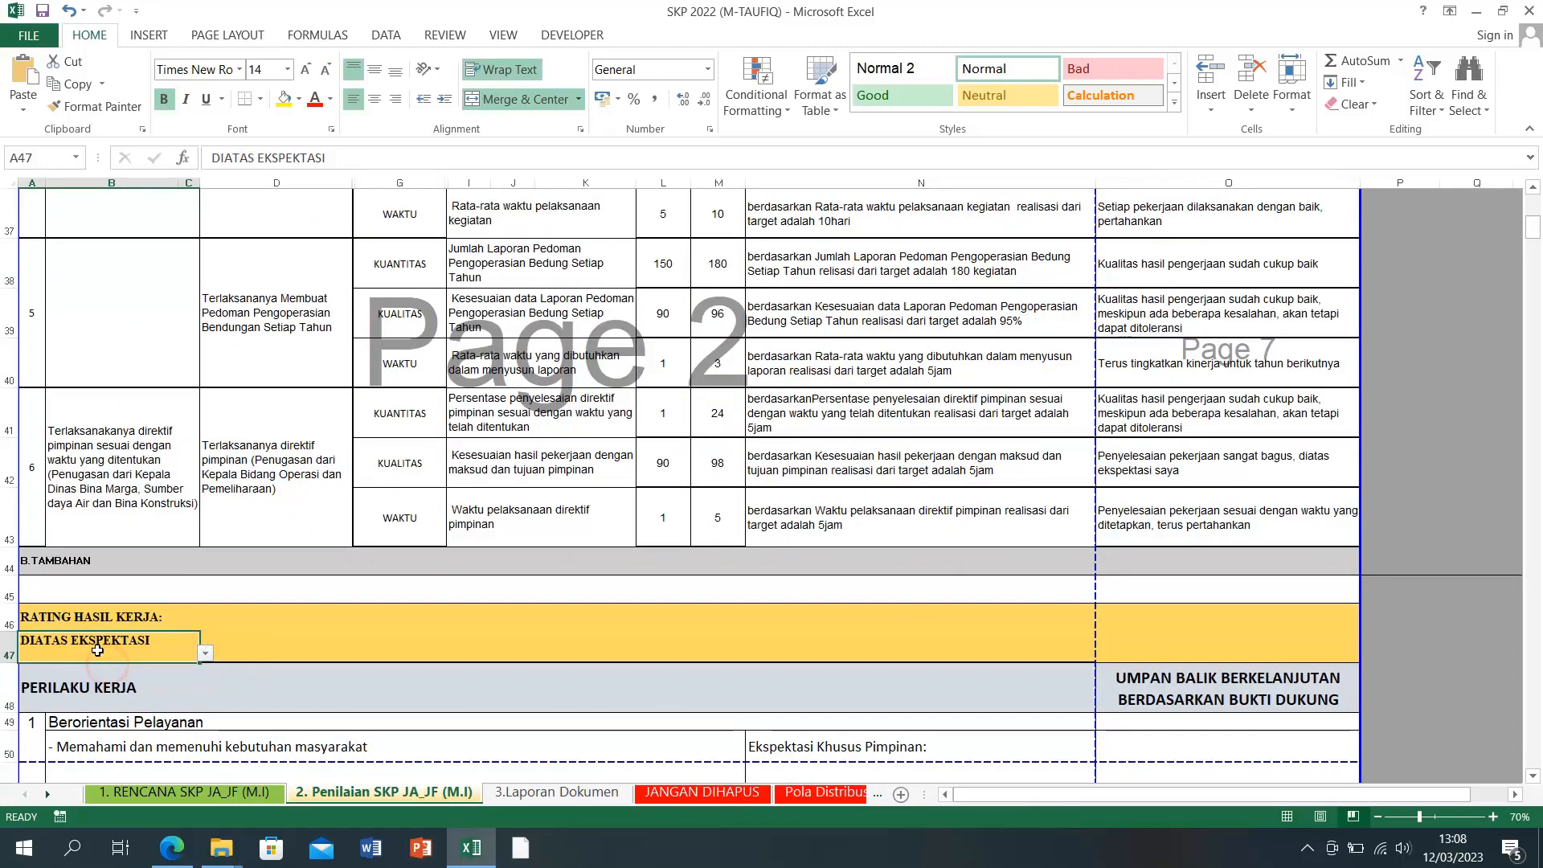
click(549, 792)
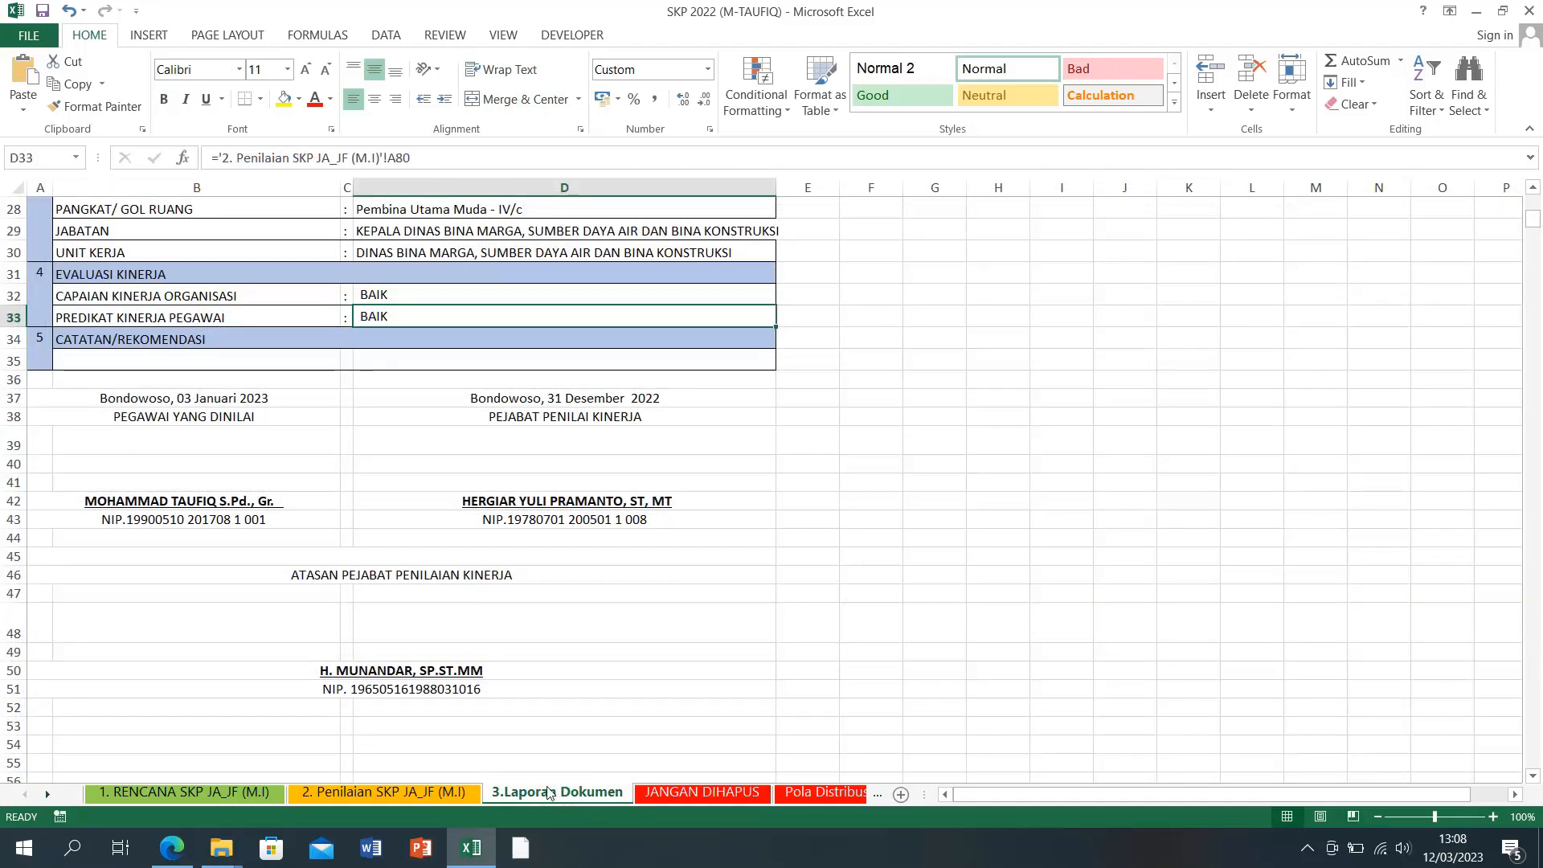
click(384, 792)
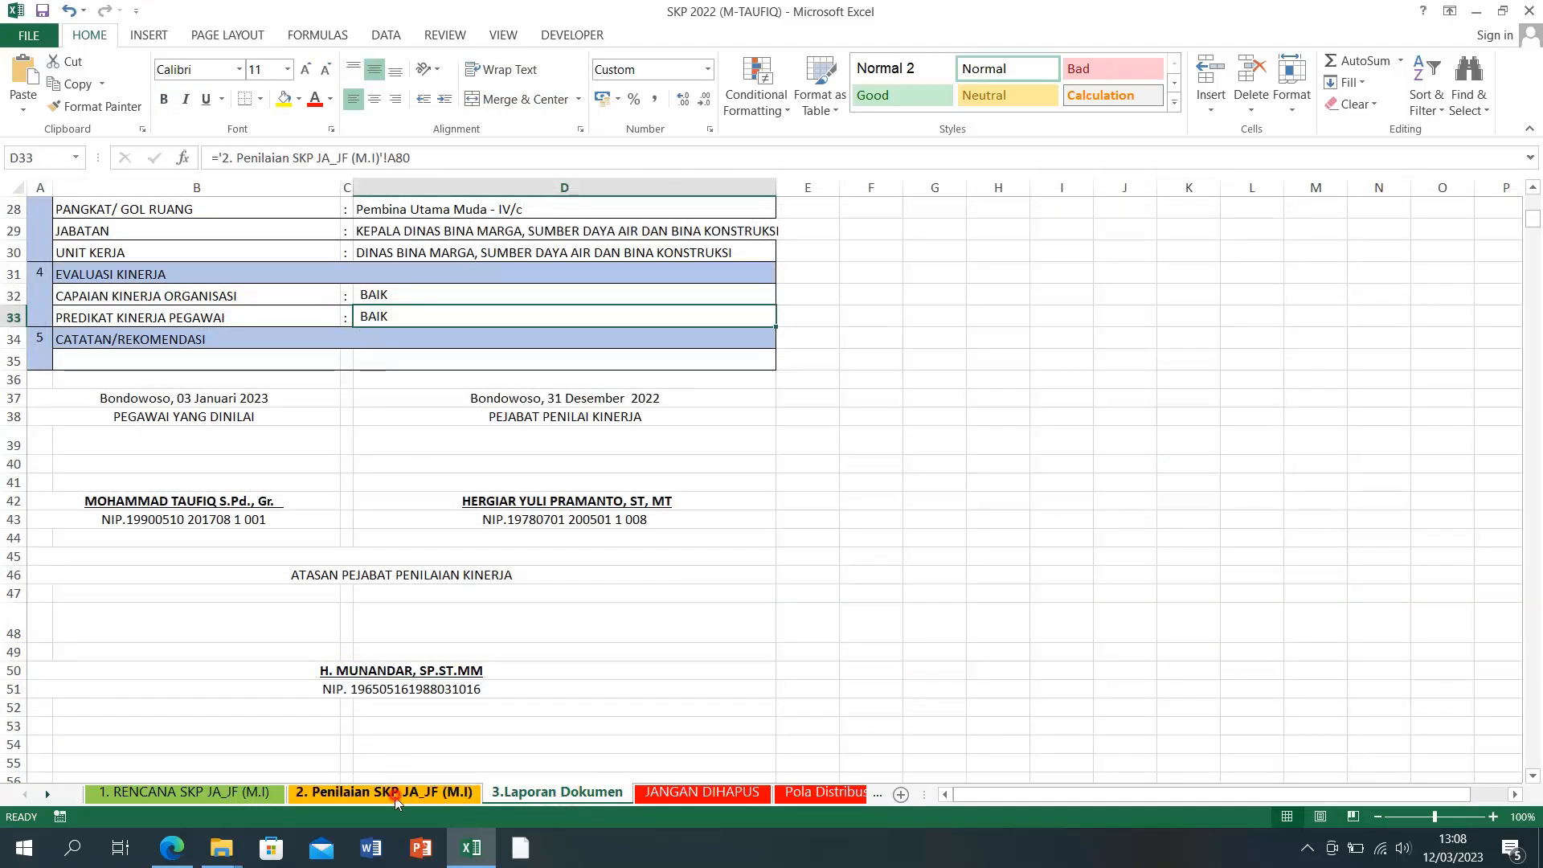
Step: Set behaviour rating A78 to DIATAS EKSPEKTASI and check the report predicate
scroll(176, 585, down, 10)
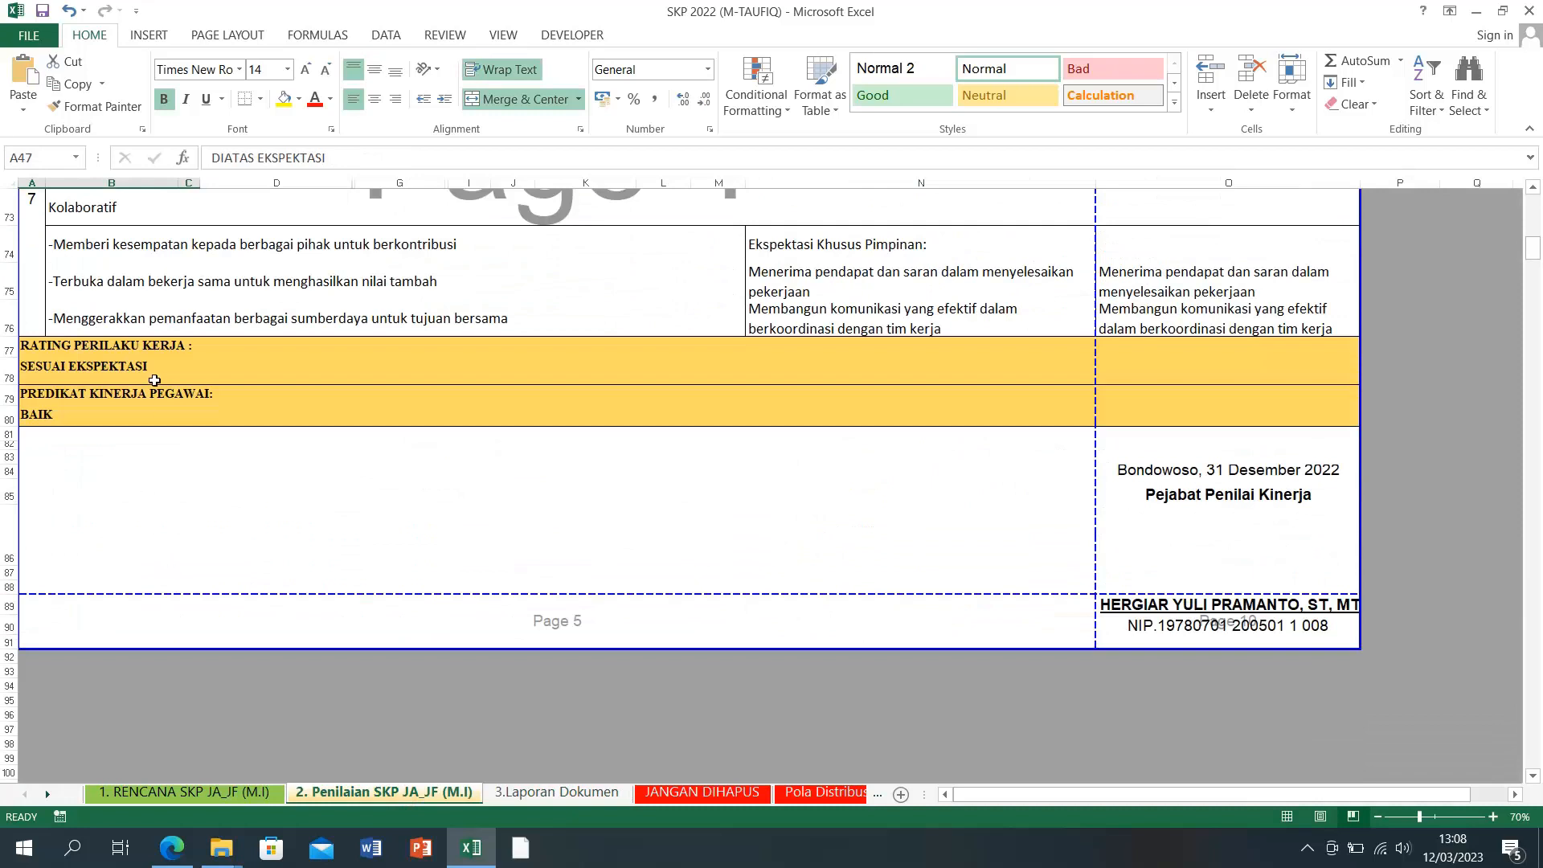
click(154, 380)
click(358, 375)
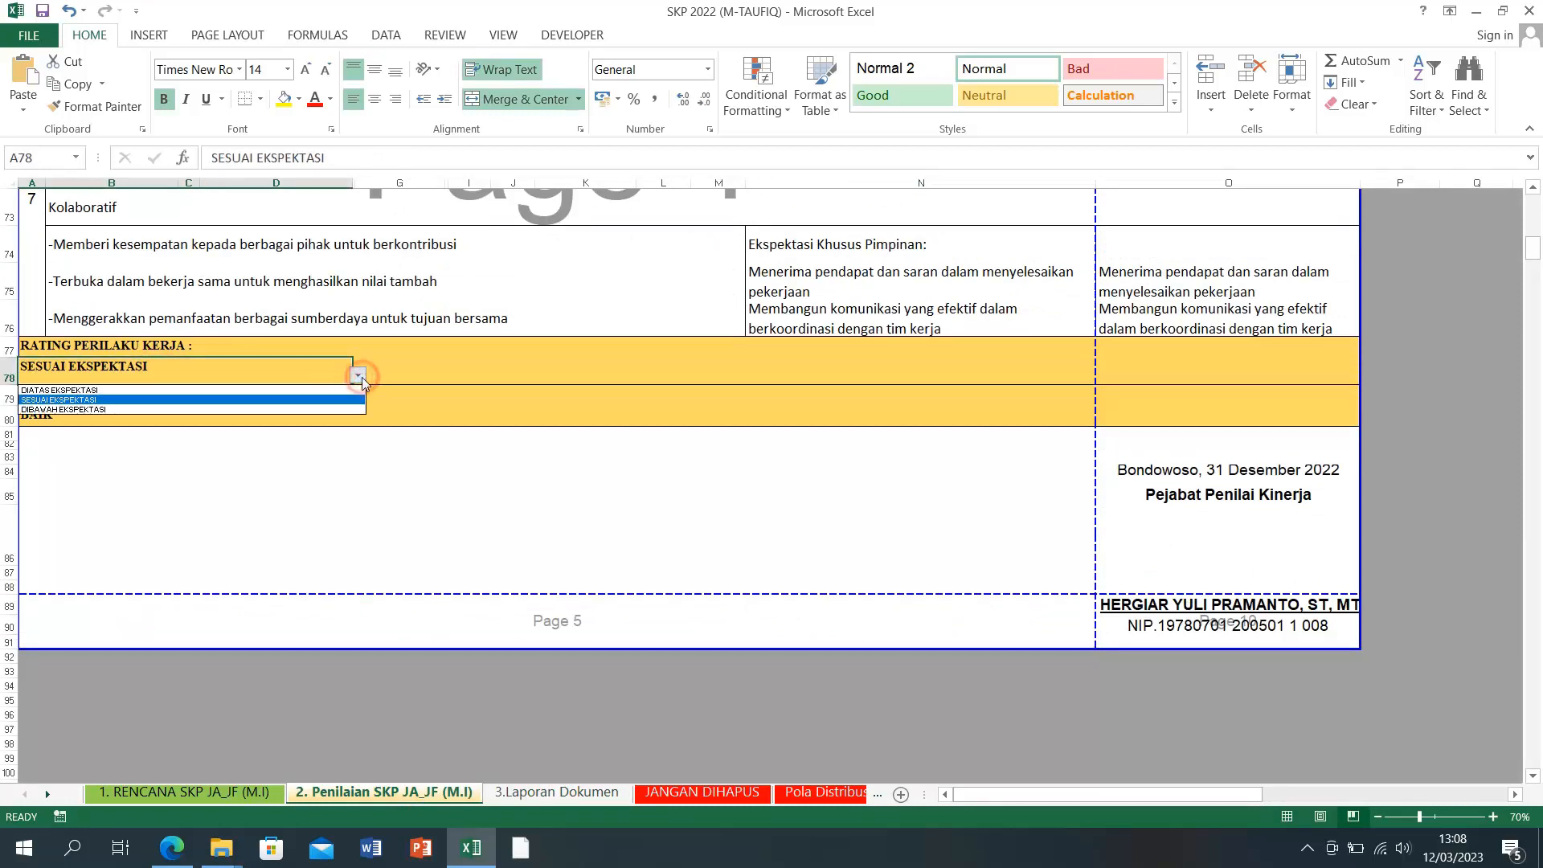
click(188, 392)
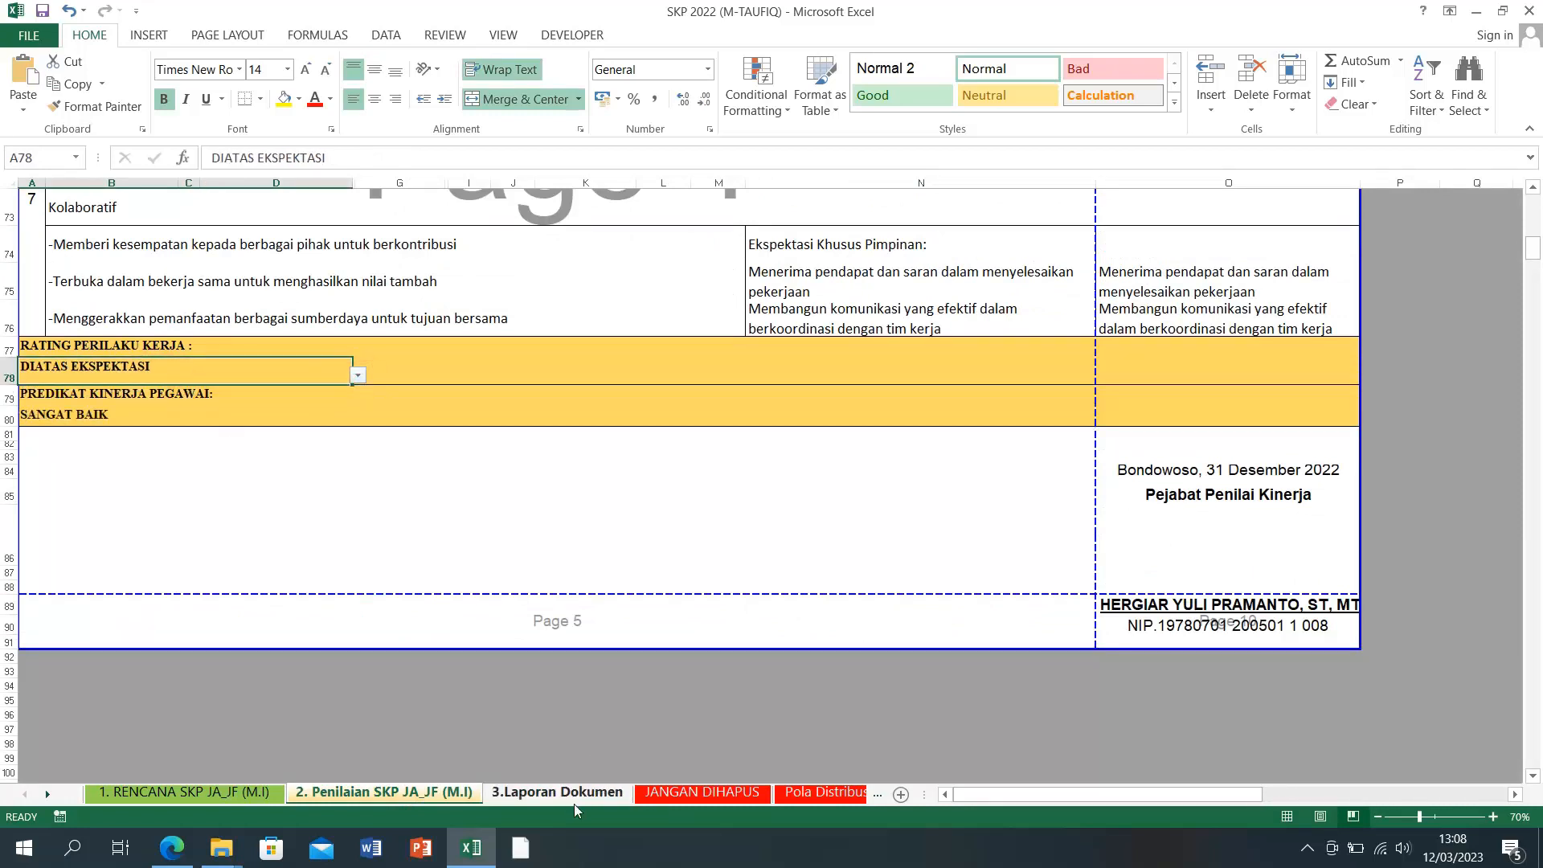
click(533, 795)
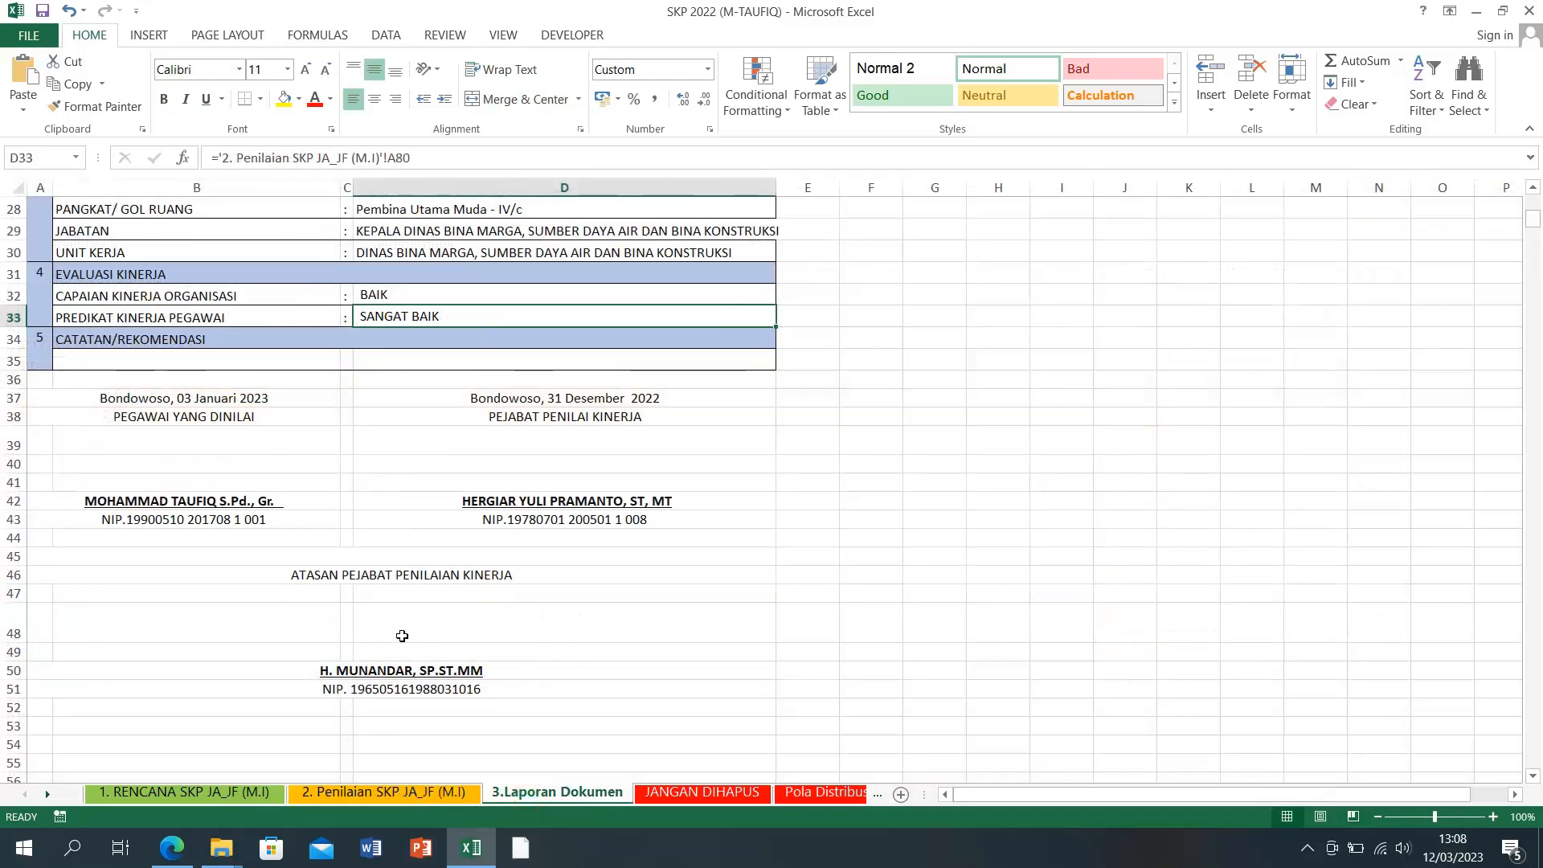
click(389, 796)
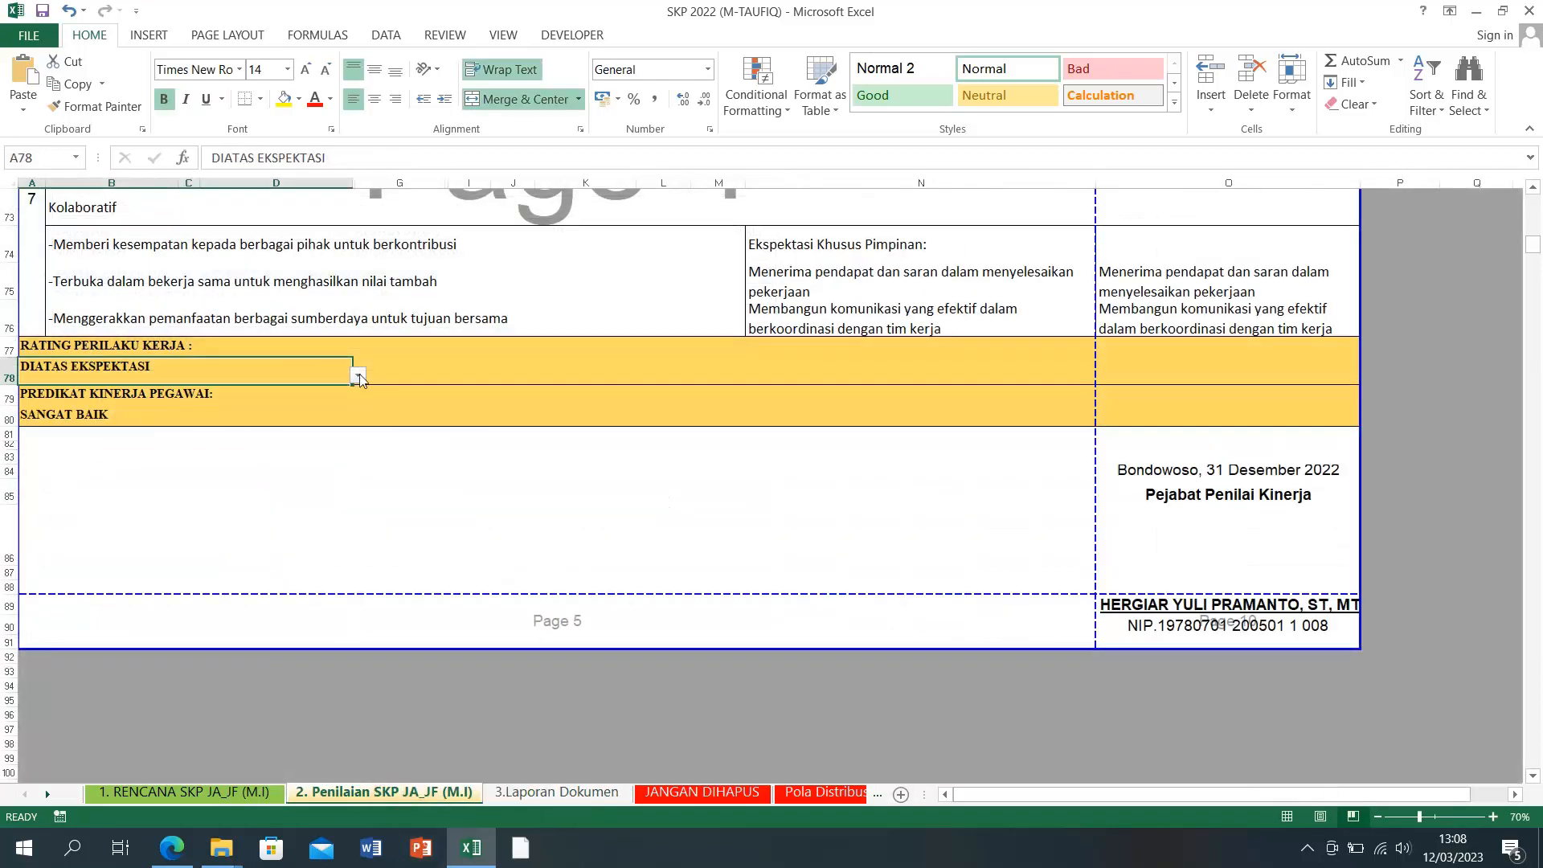
Step: Set both A78 and A47 to SESUAI EKSPEKTASI and view the report predicate
click(358, 375)
click(193, 401)
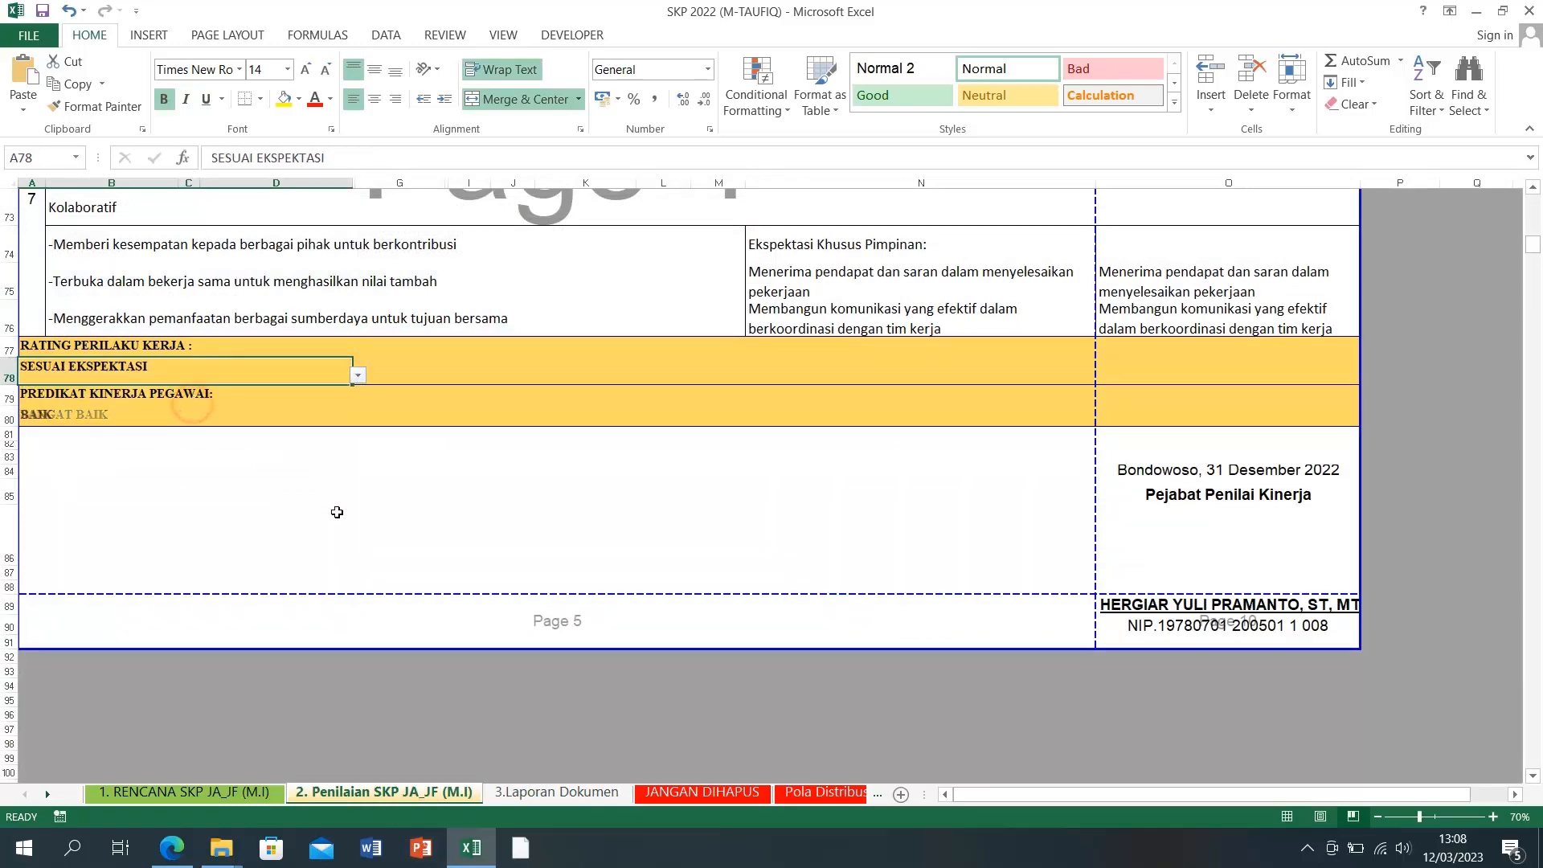
scroll(334, 510, up, 9)
scroll(331, 511, up, 2)
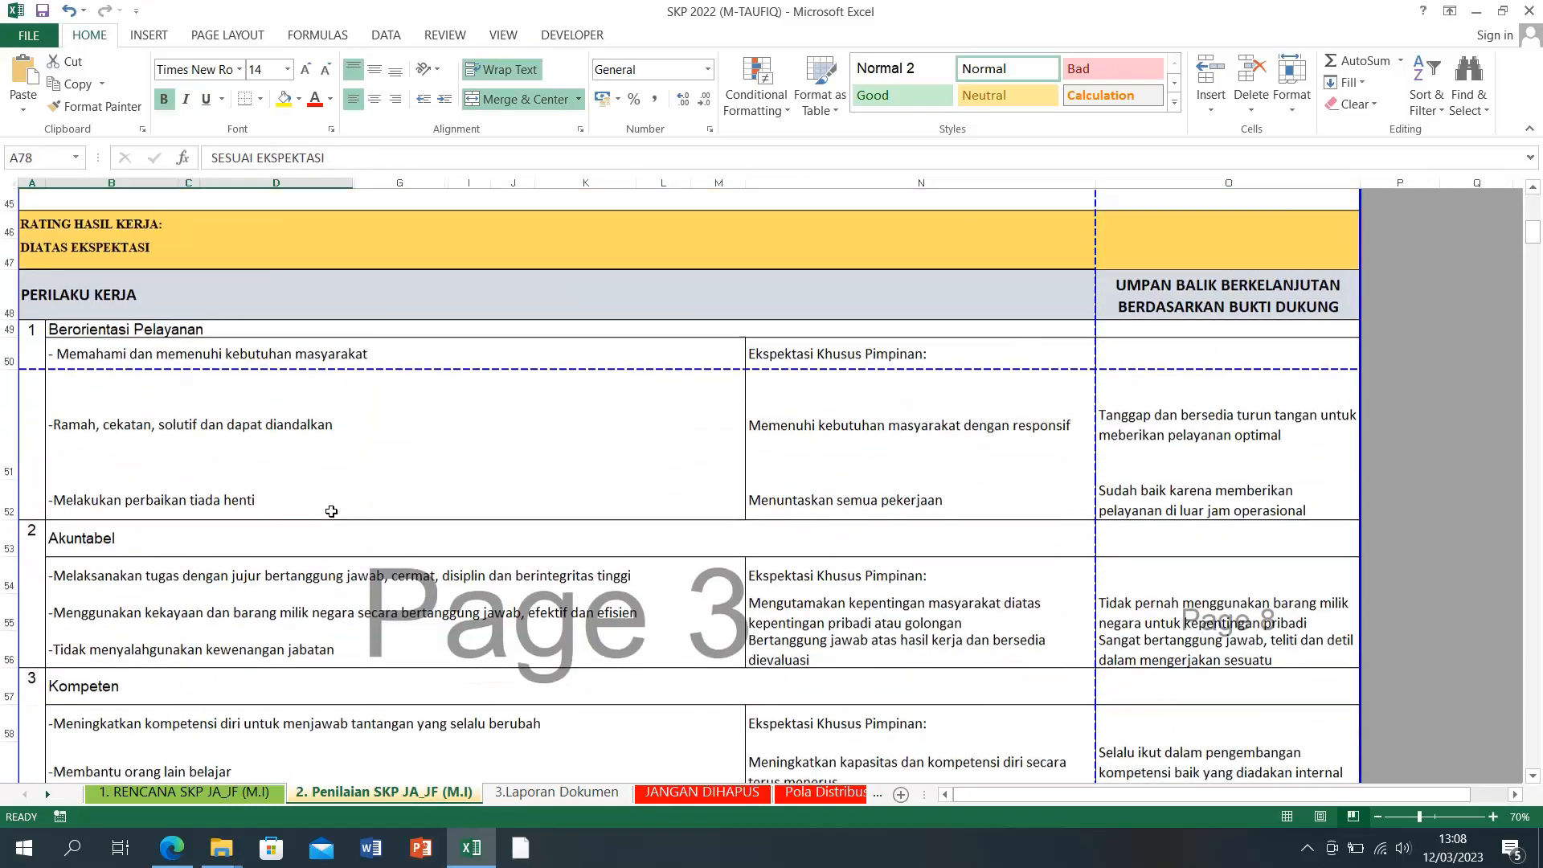
click(108, 496)
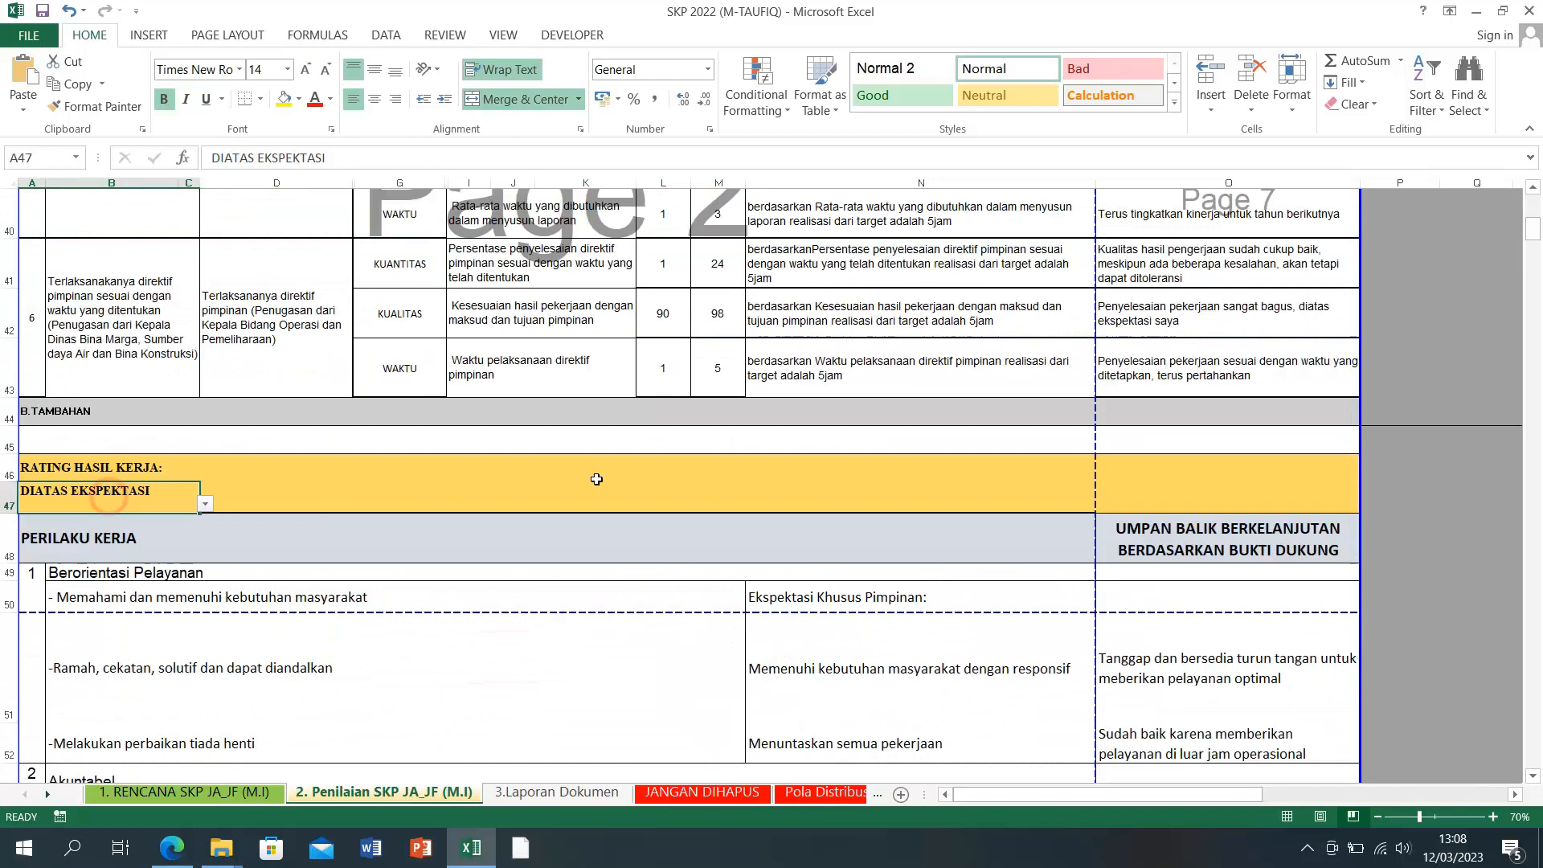
click(203, 505)
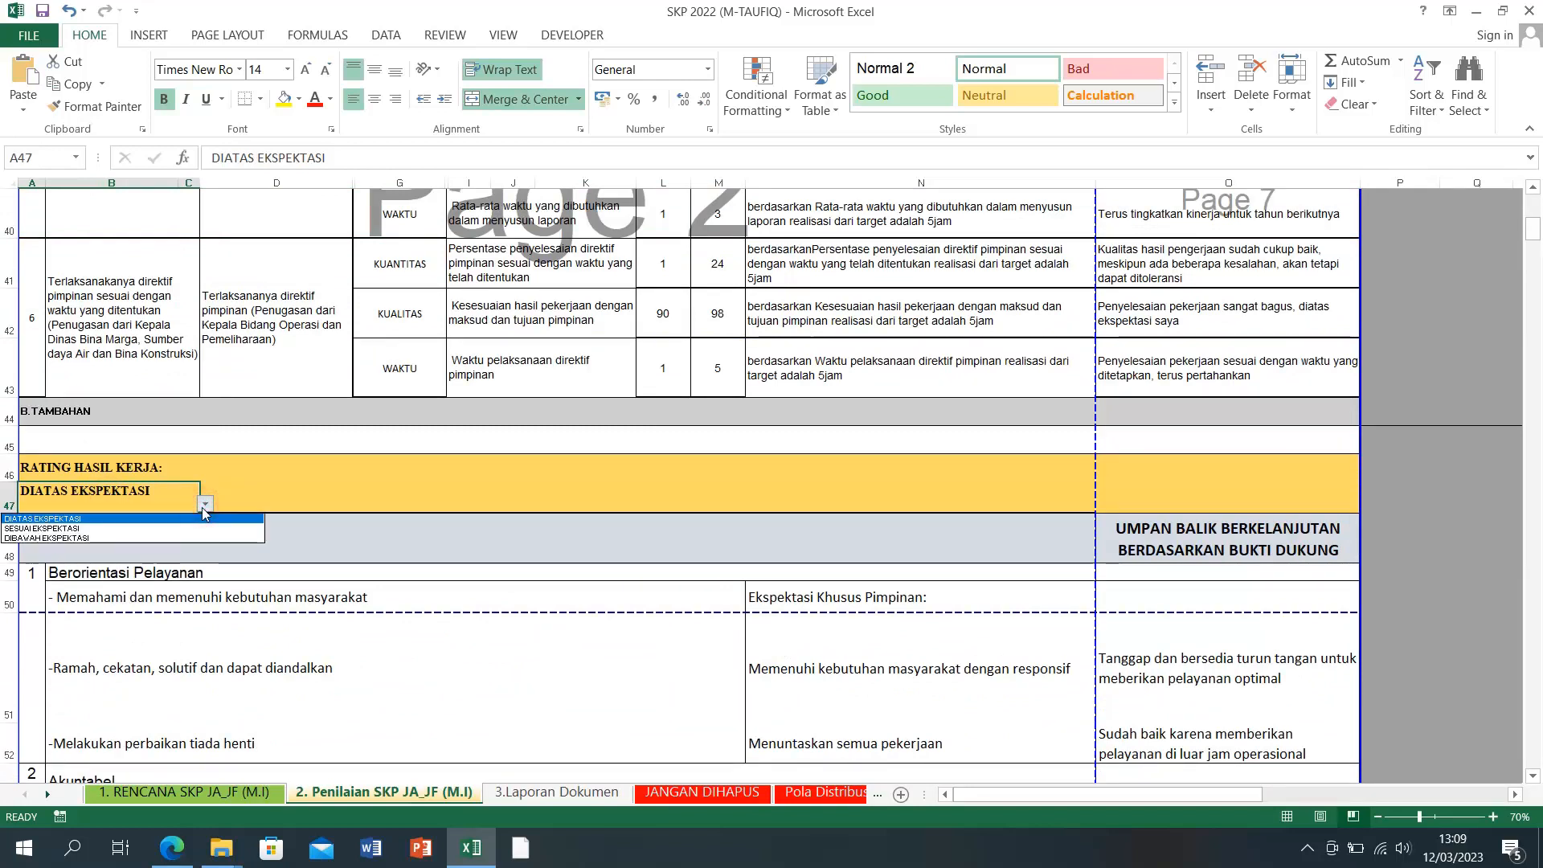
click(110, 529)
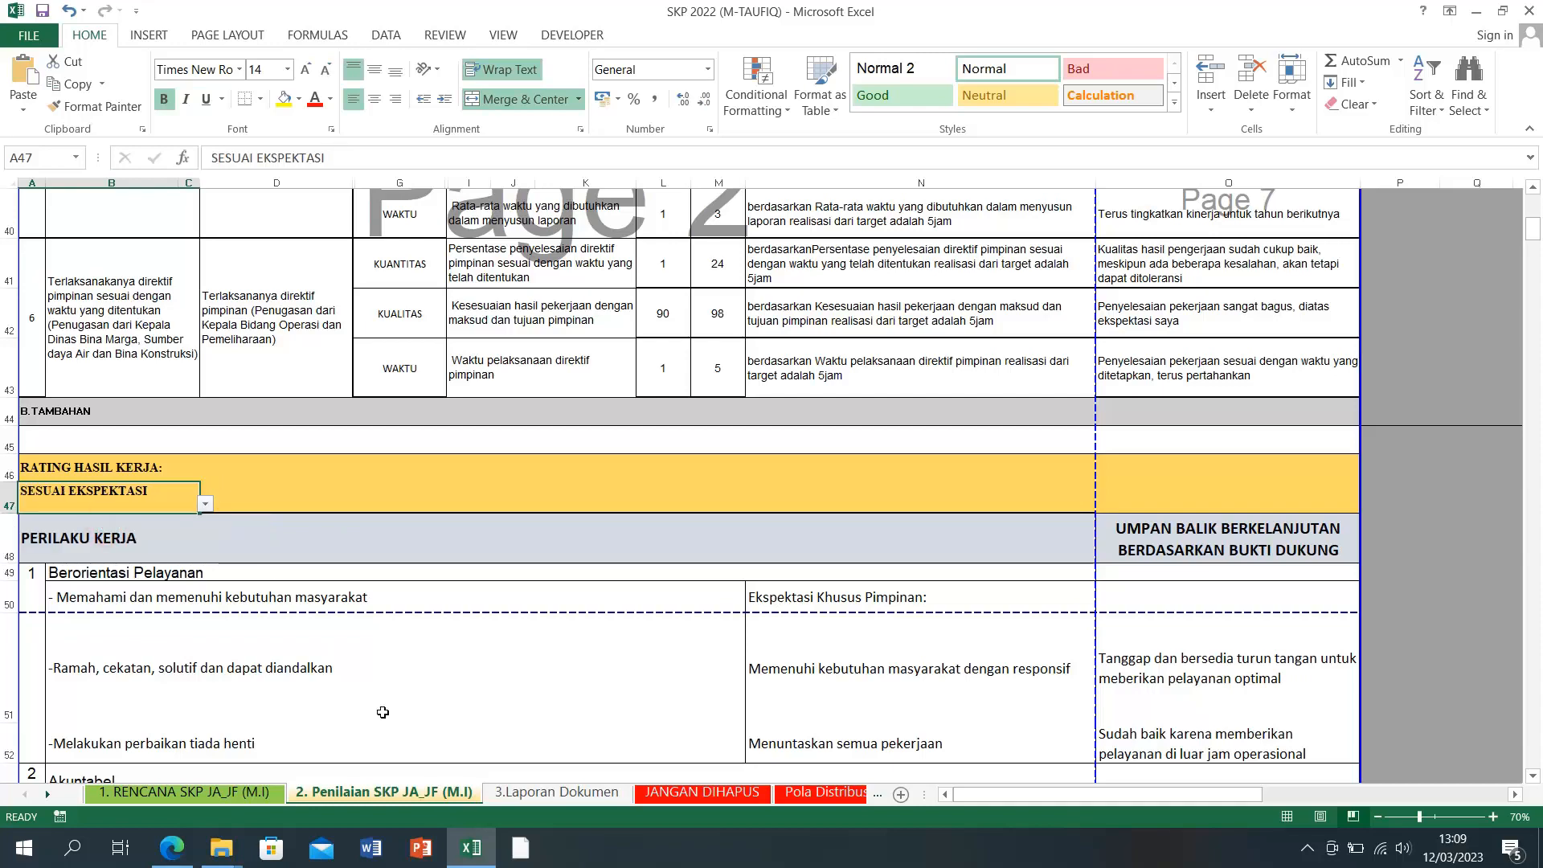
click(576, 794)
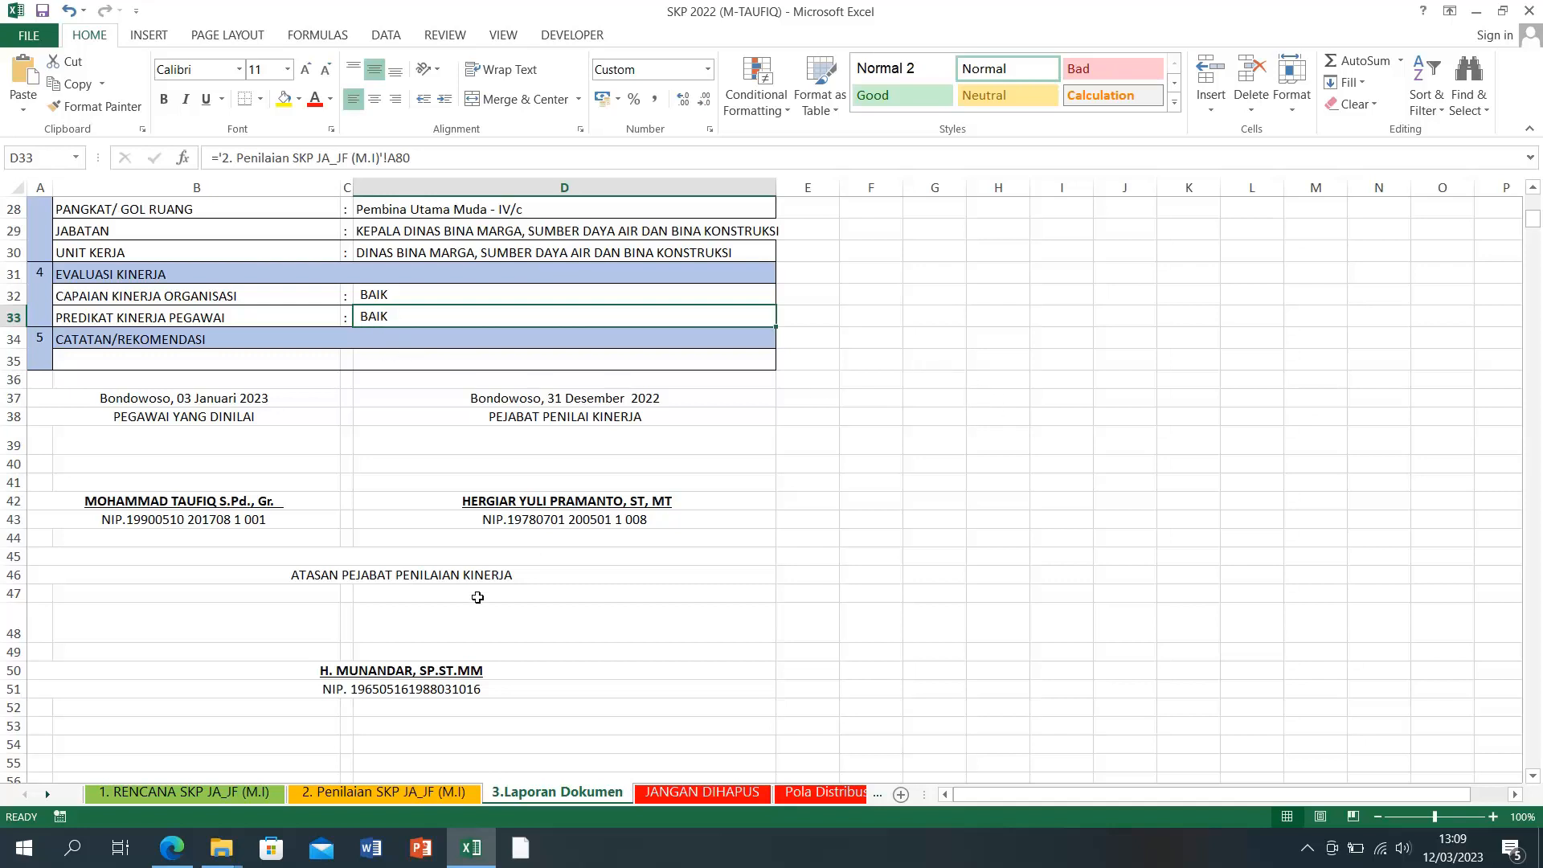
scroll(477, 597, up, 9)
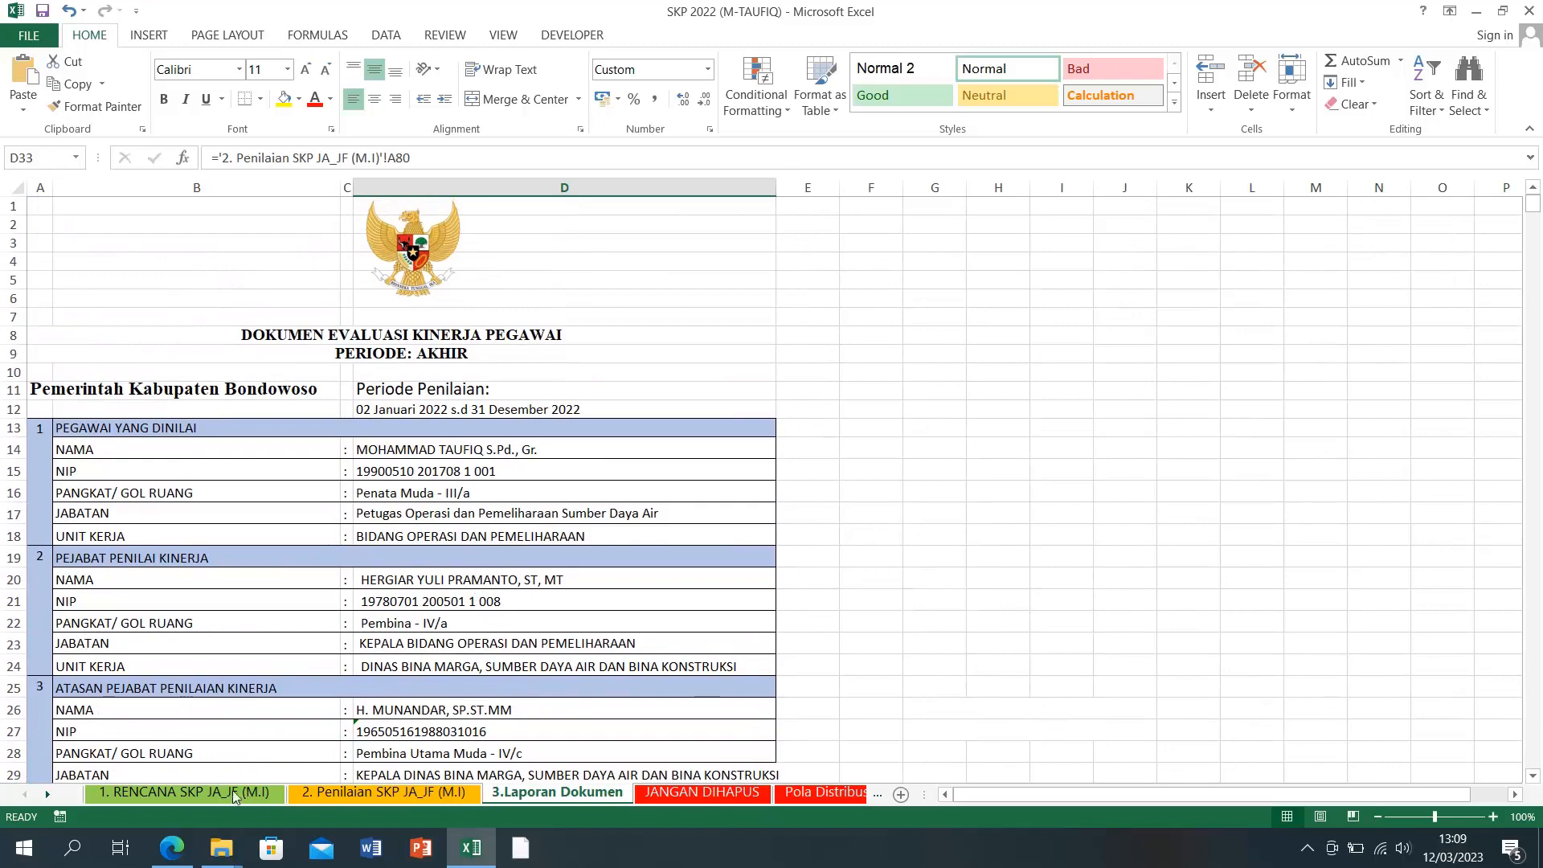
click(234, 794)
click(376, 792)
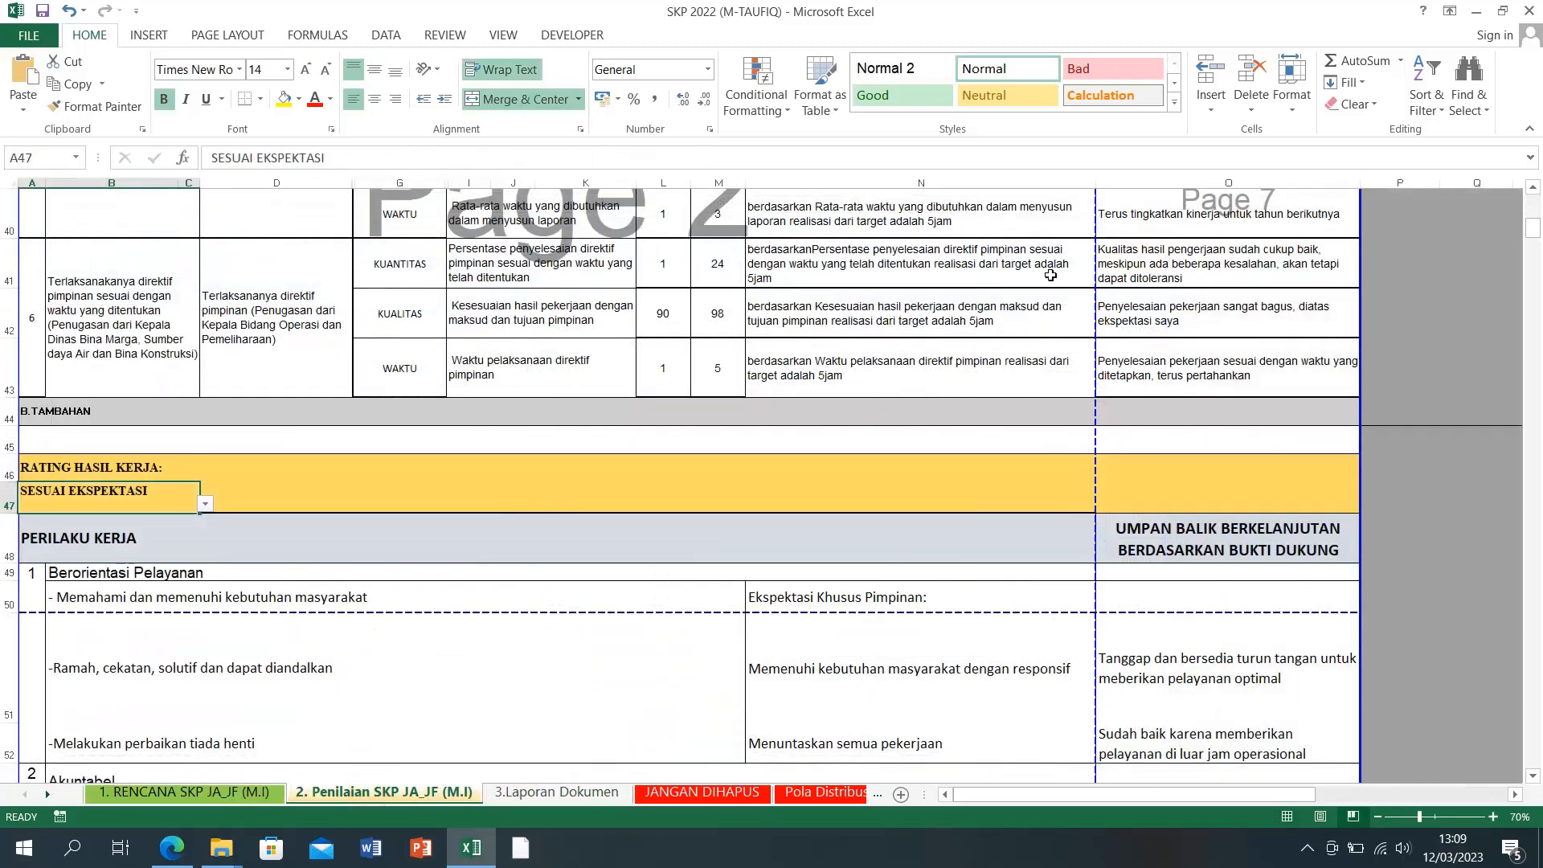
scroll(1050, 275, up, 12)
scroll(905, 382, down, 5)
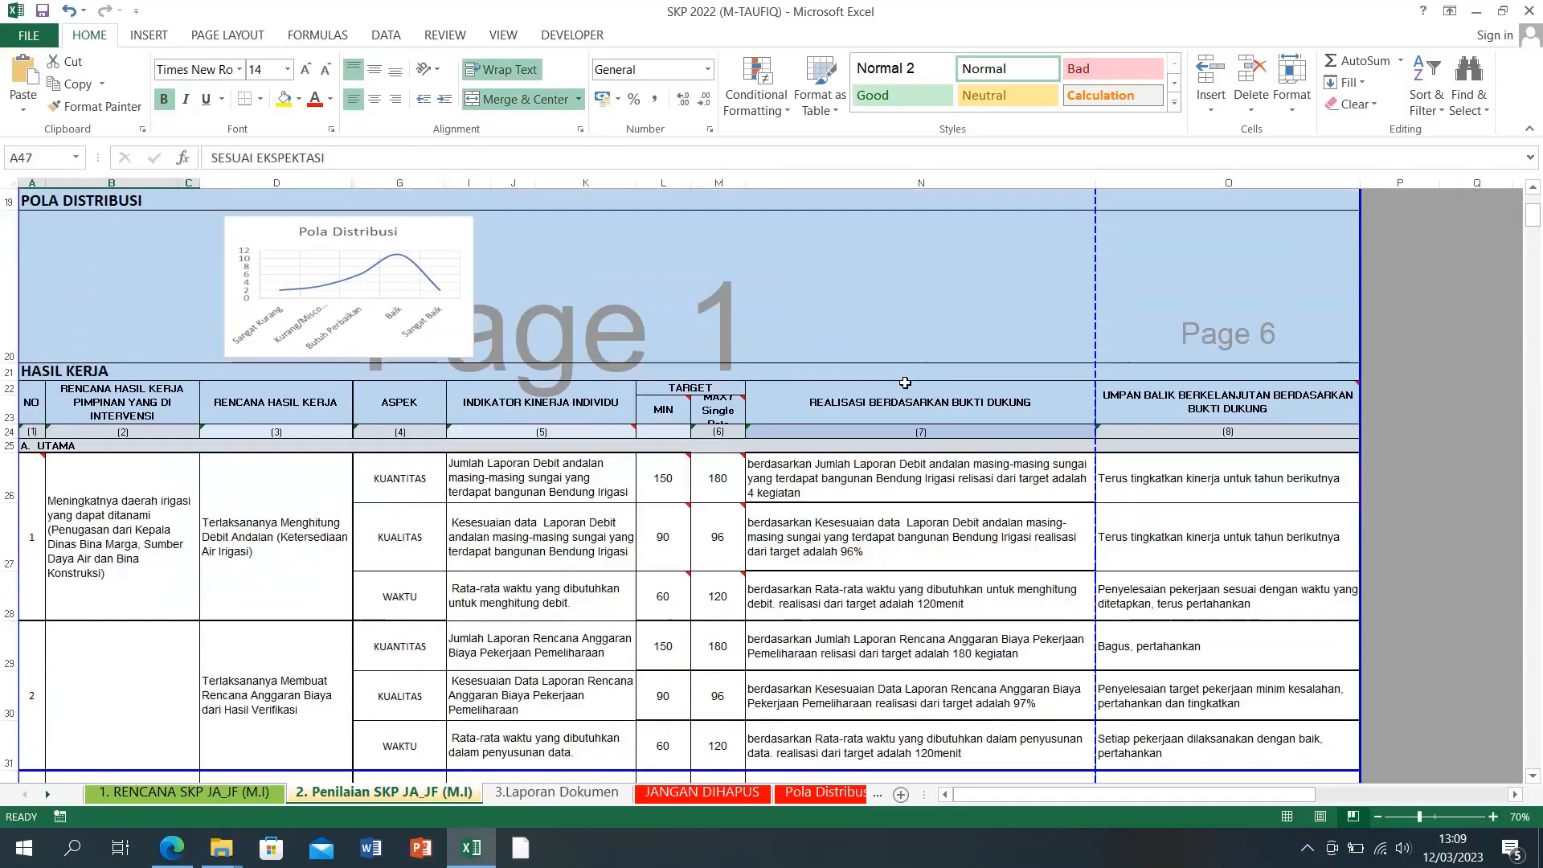
scroll(904, 383, down, 3)
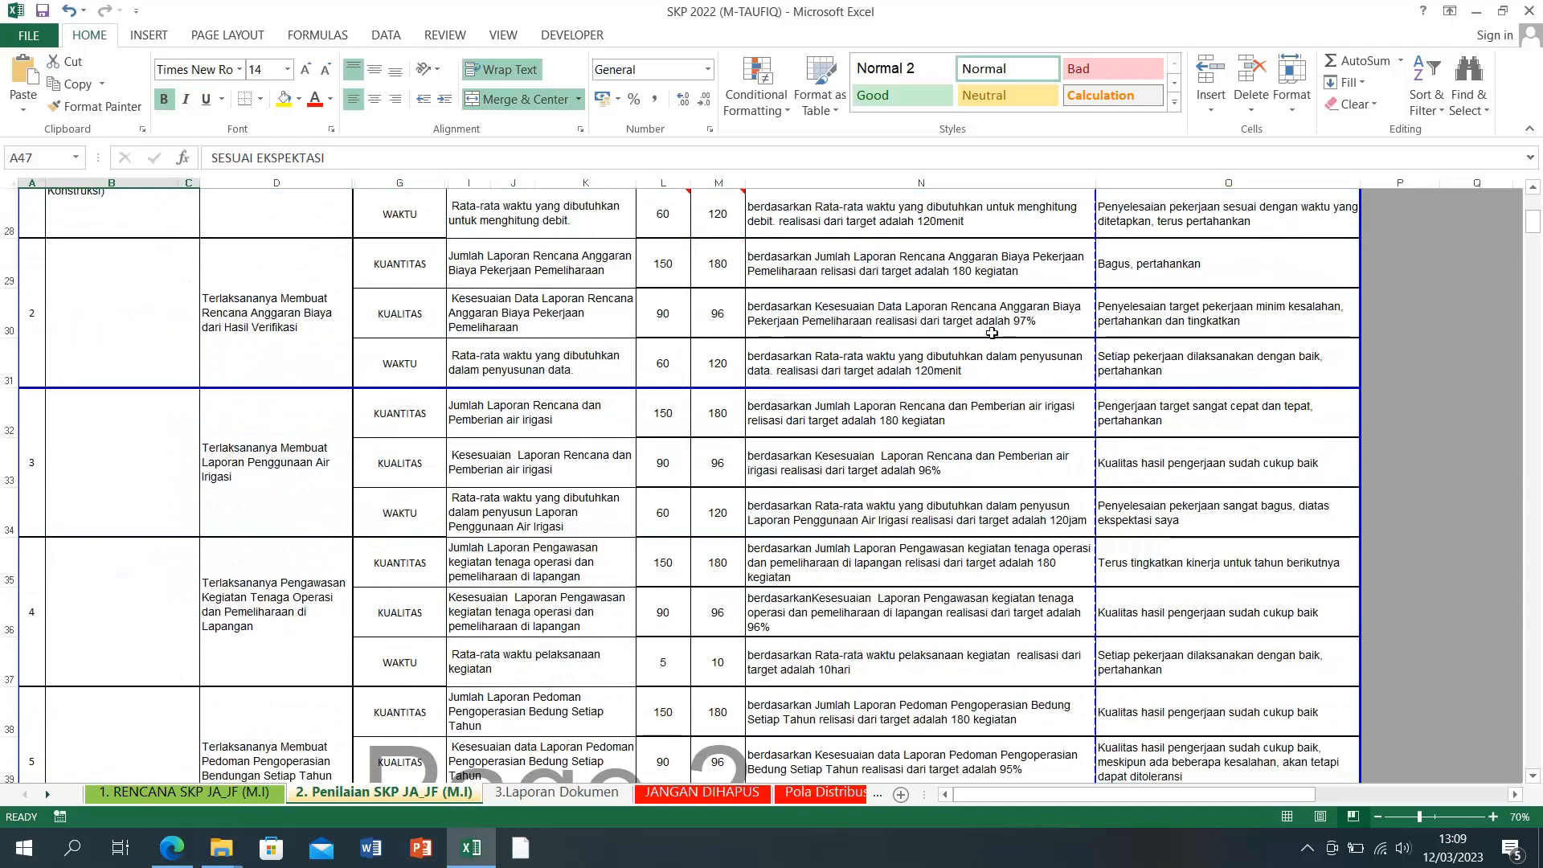
scroll(1016, 414, up, 2)
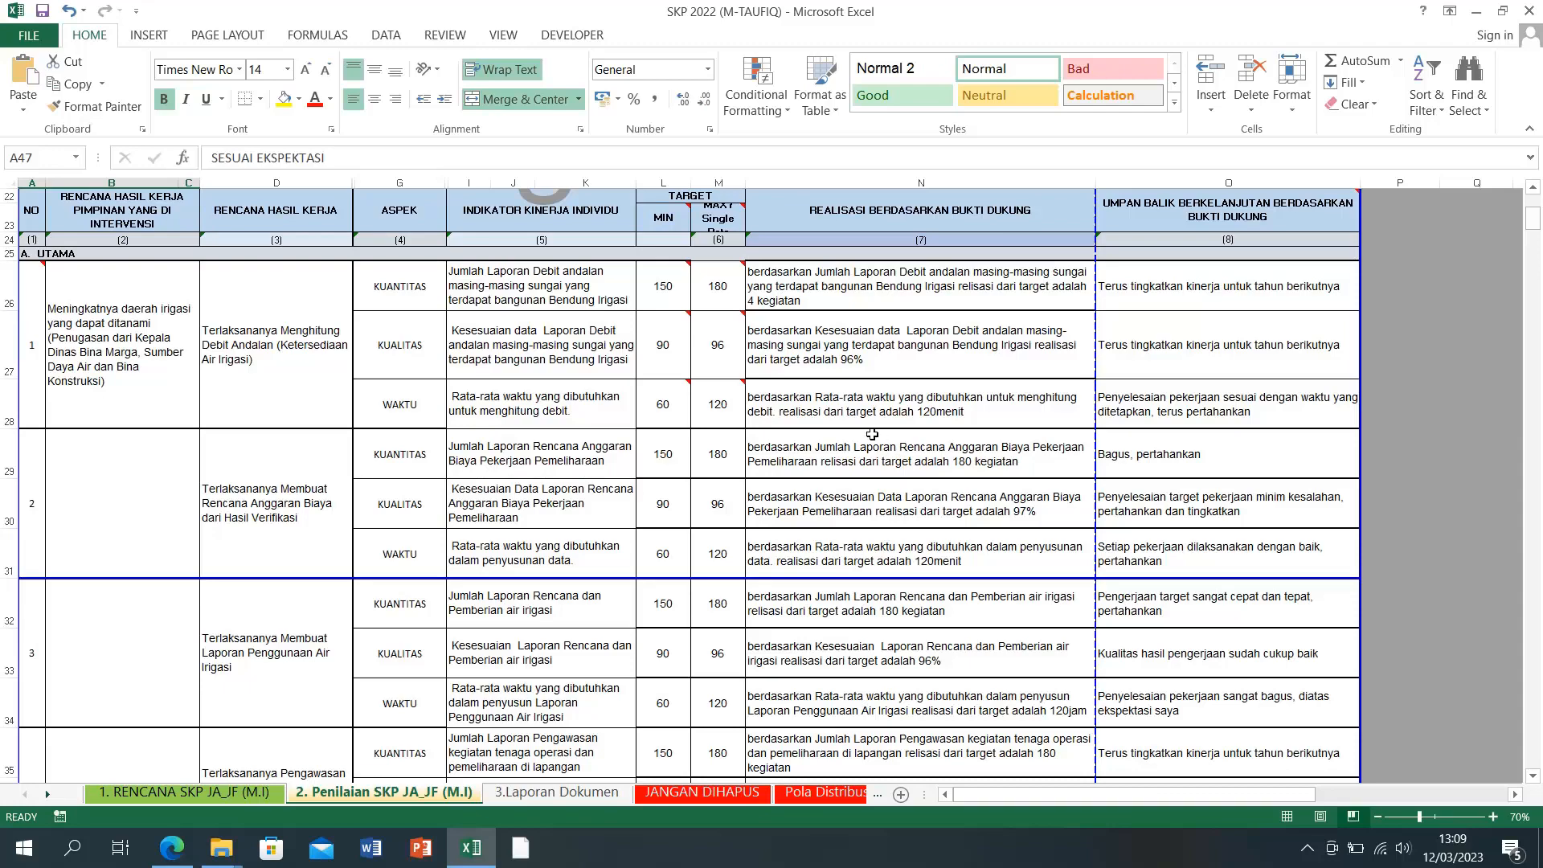
scroll(871, 440, down, 3)
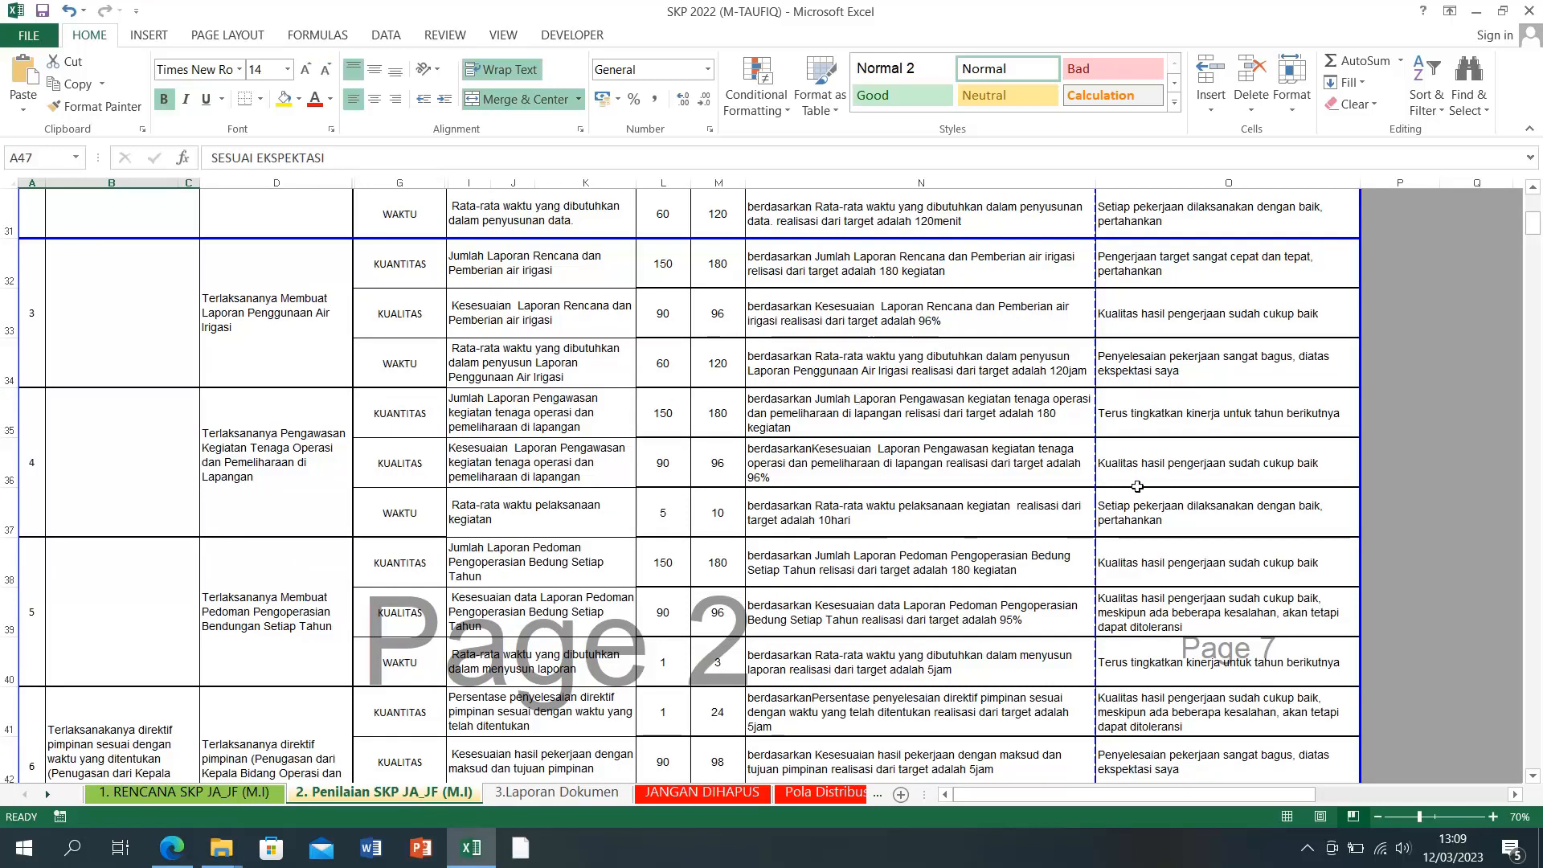
click(1164, 467)
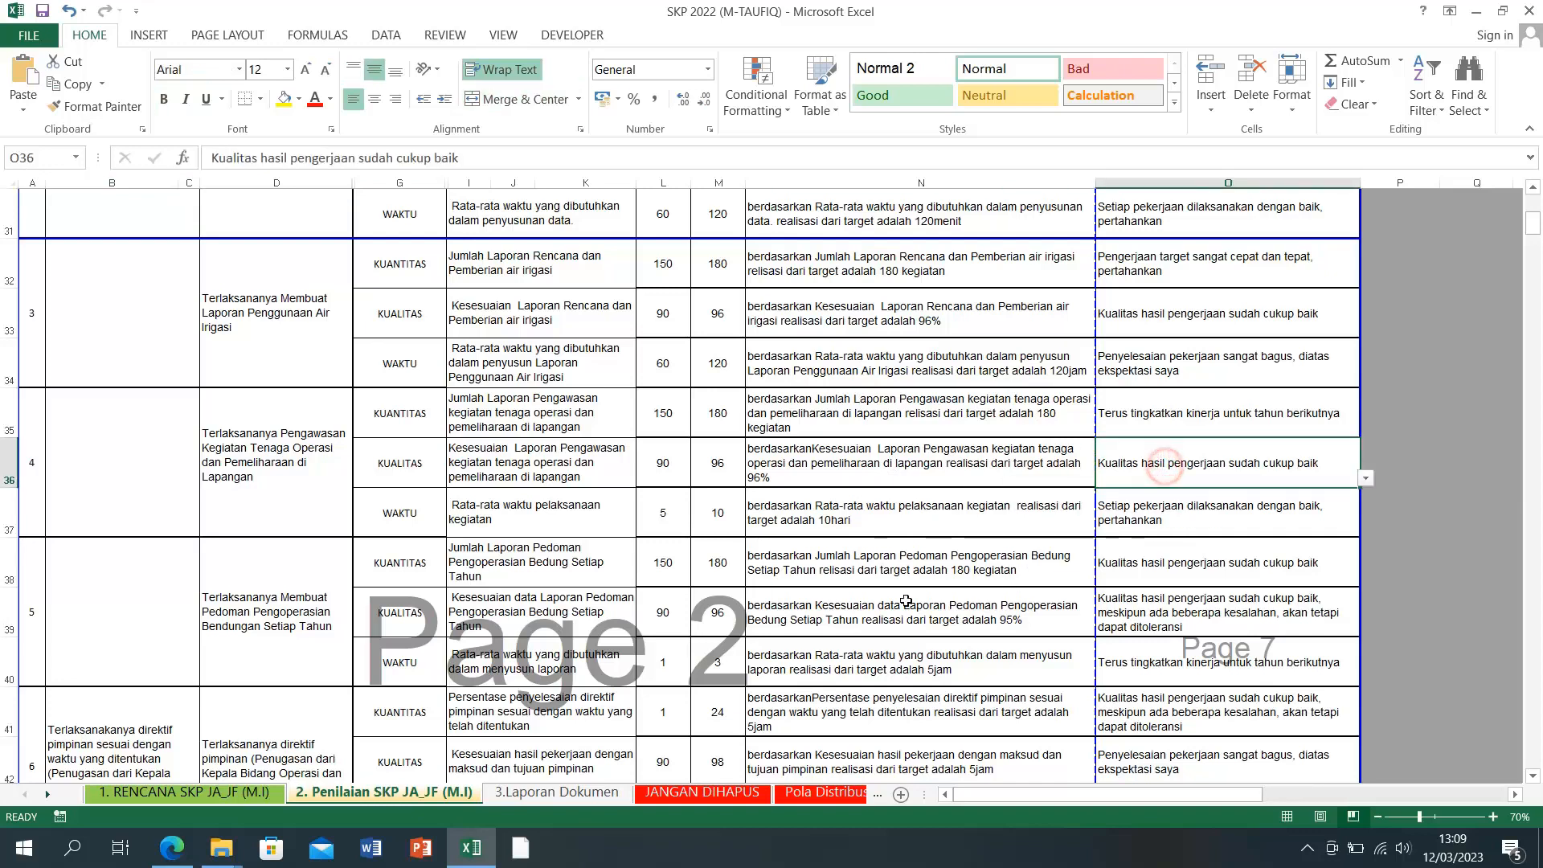
click(904, 610)
scroll(904, 611, down, 4)
click(508, 800)
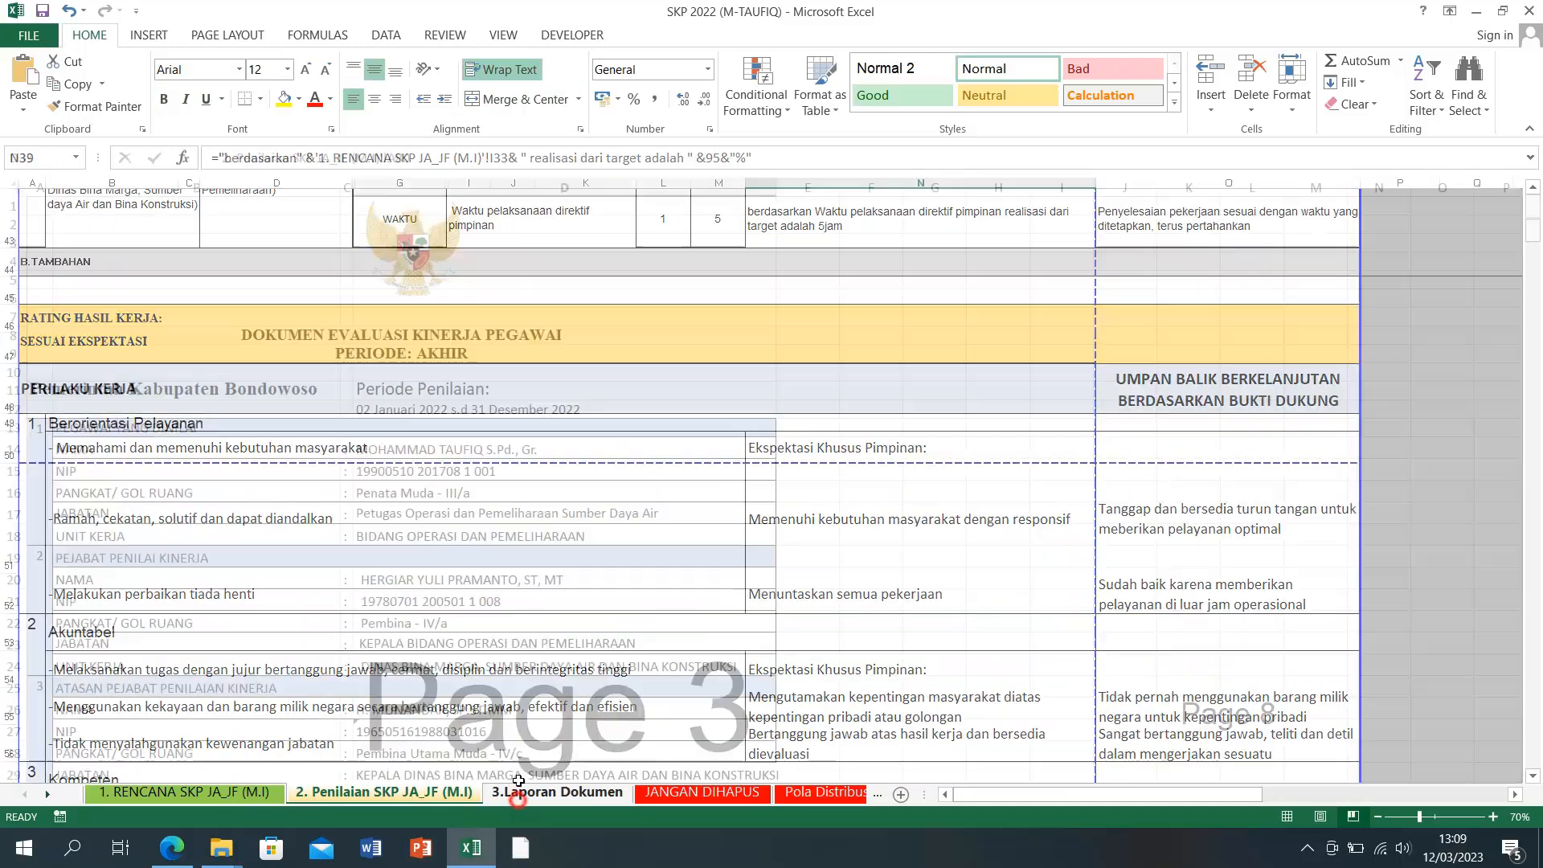
scroll(592, 567, down, 10)
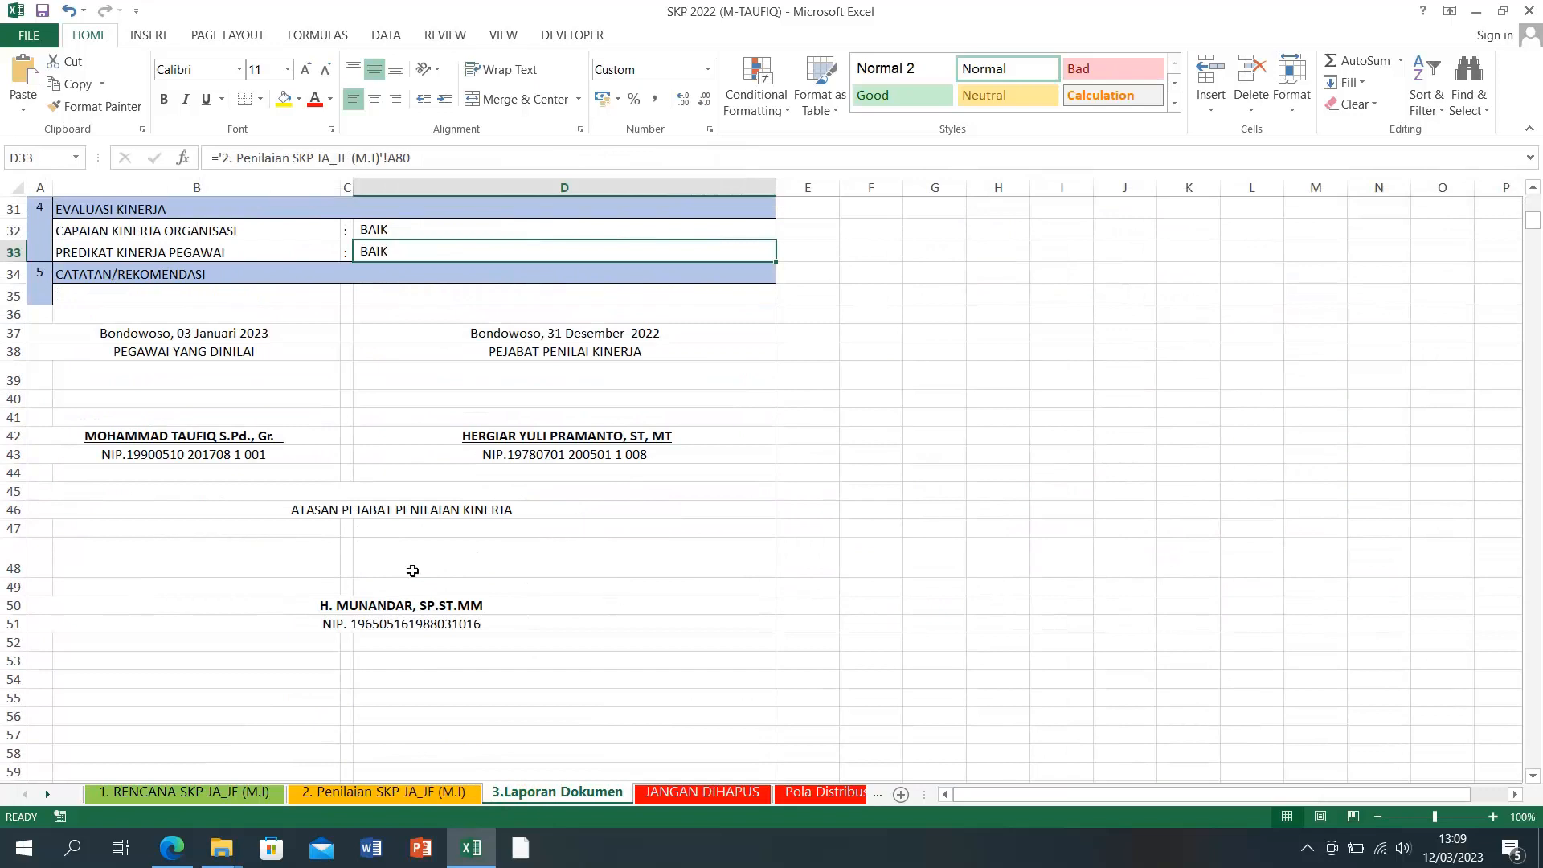
Step: Make the supervisor signature block A46:D51 text white so it disappears
drag(293, 510, 385, 623)
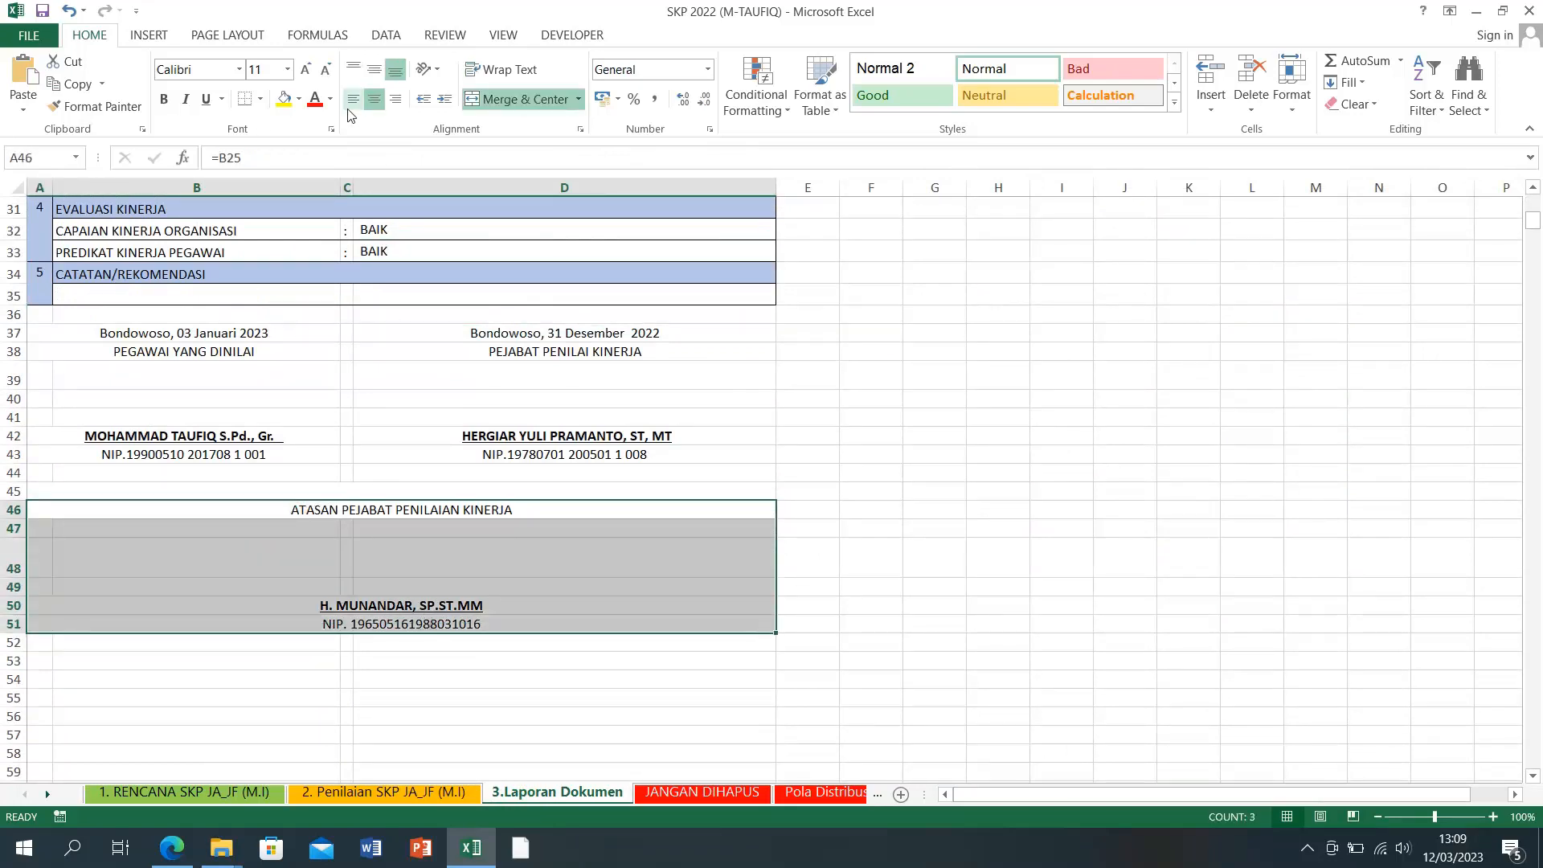
click(299, 100)
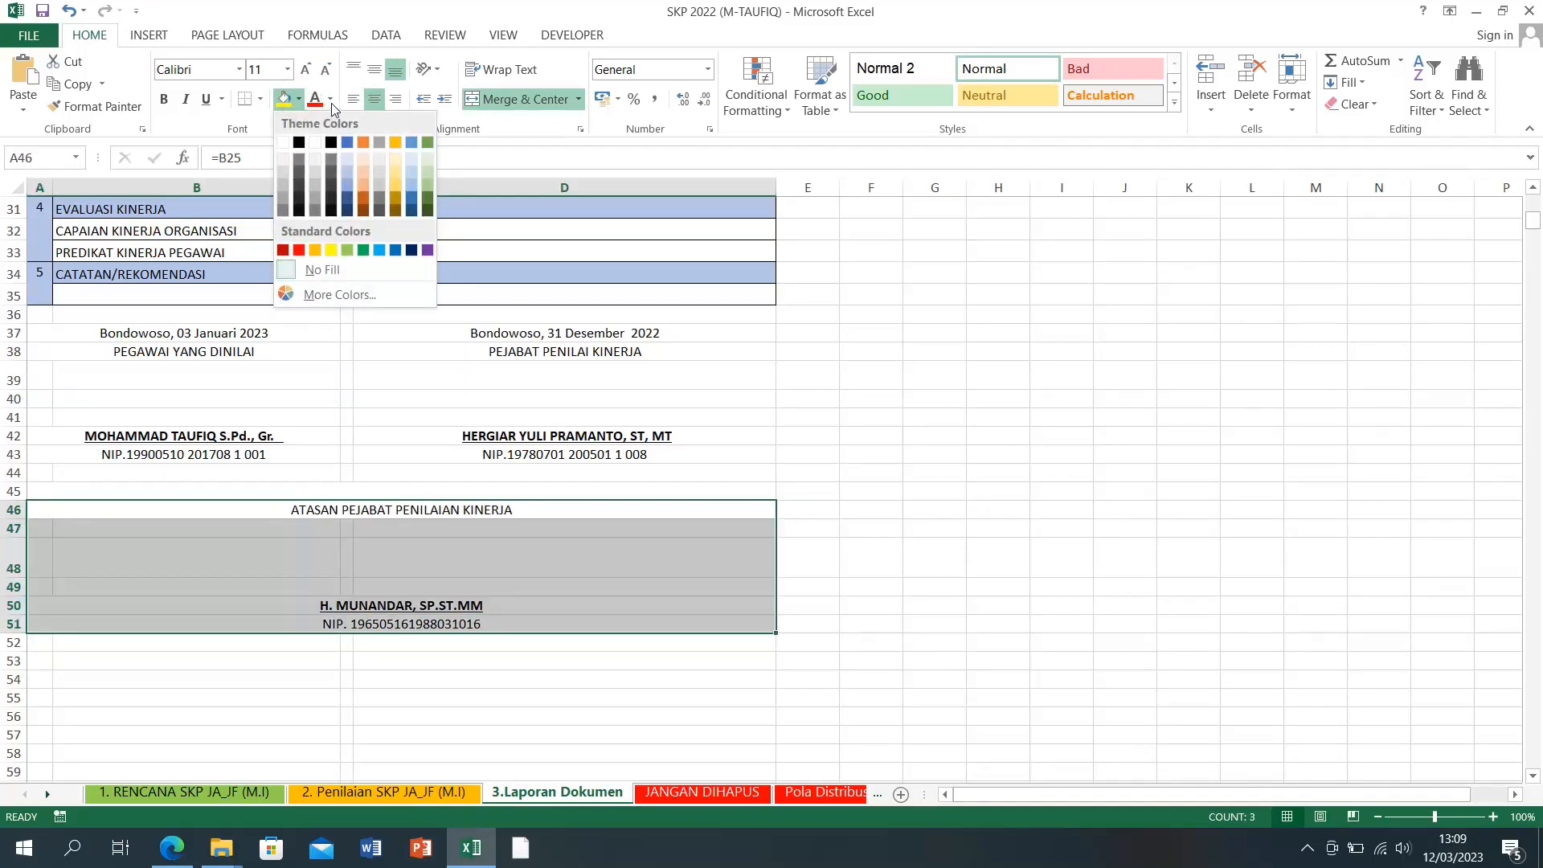
click(331, 102)
click(314, 167)
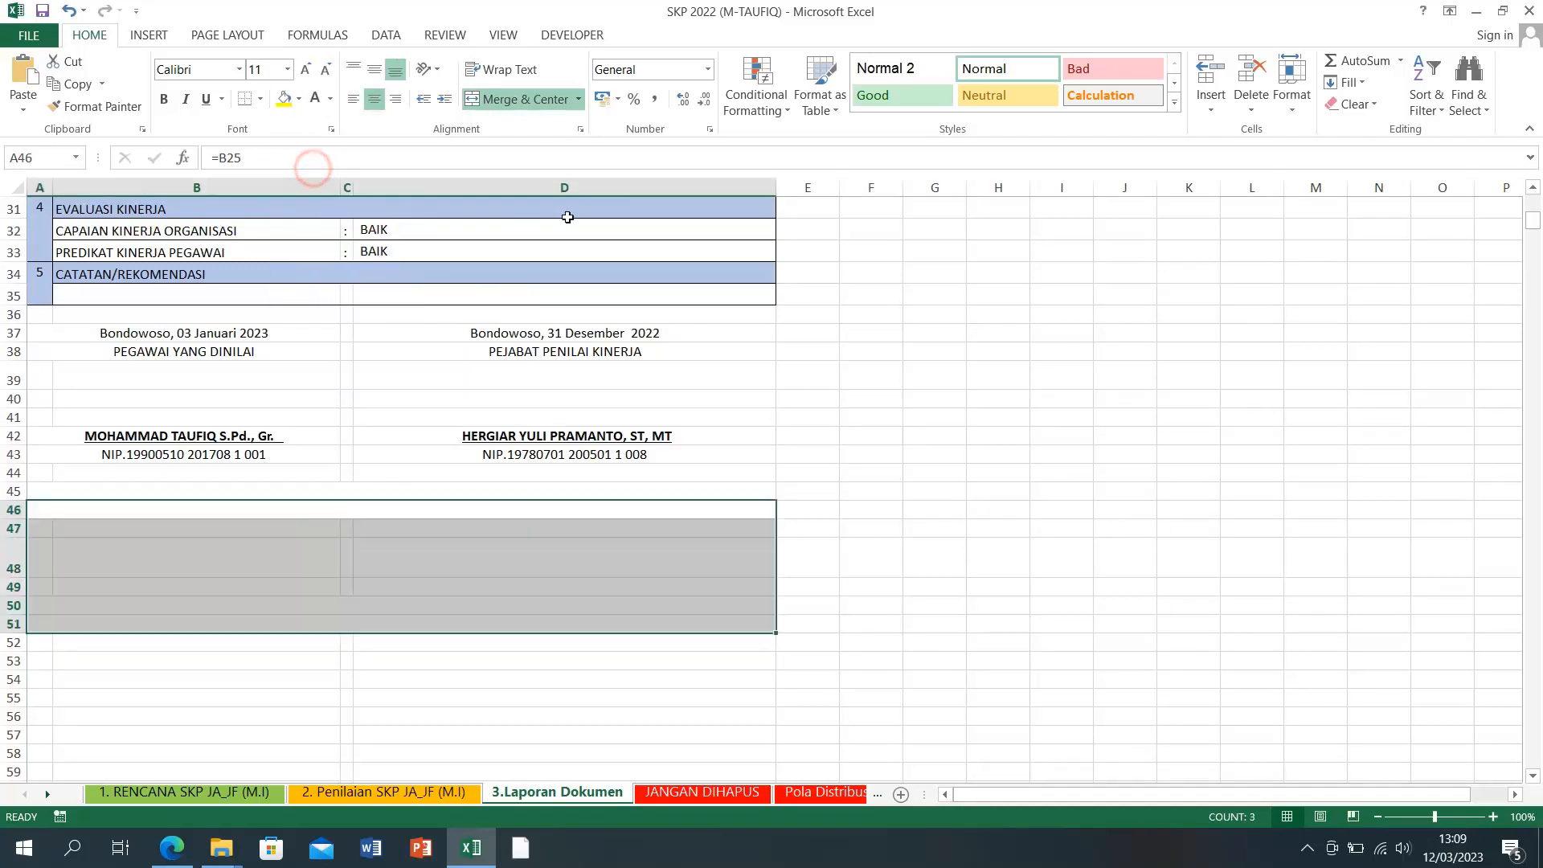
click(833, 411)
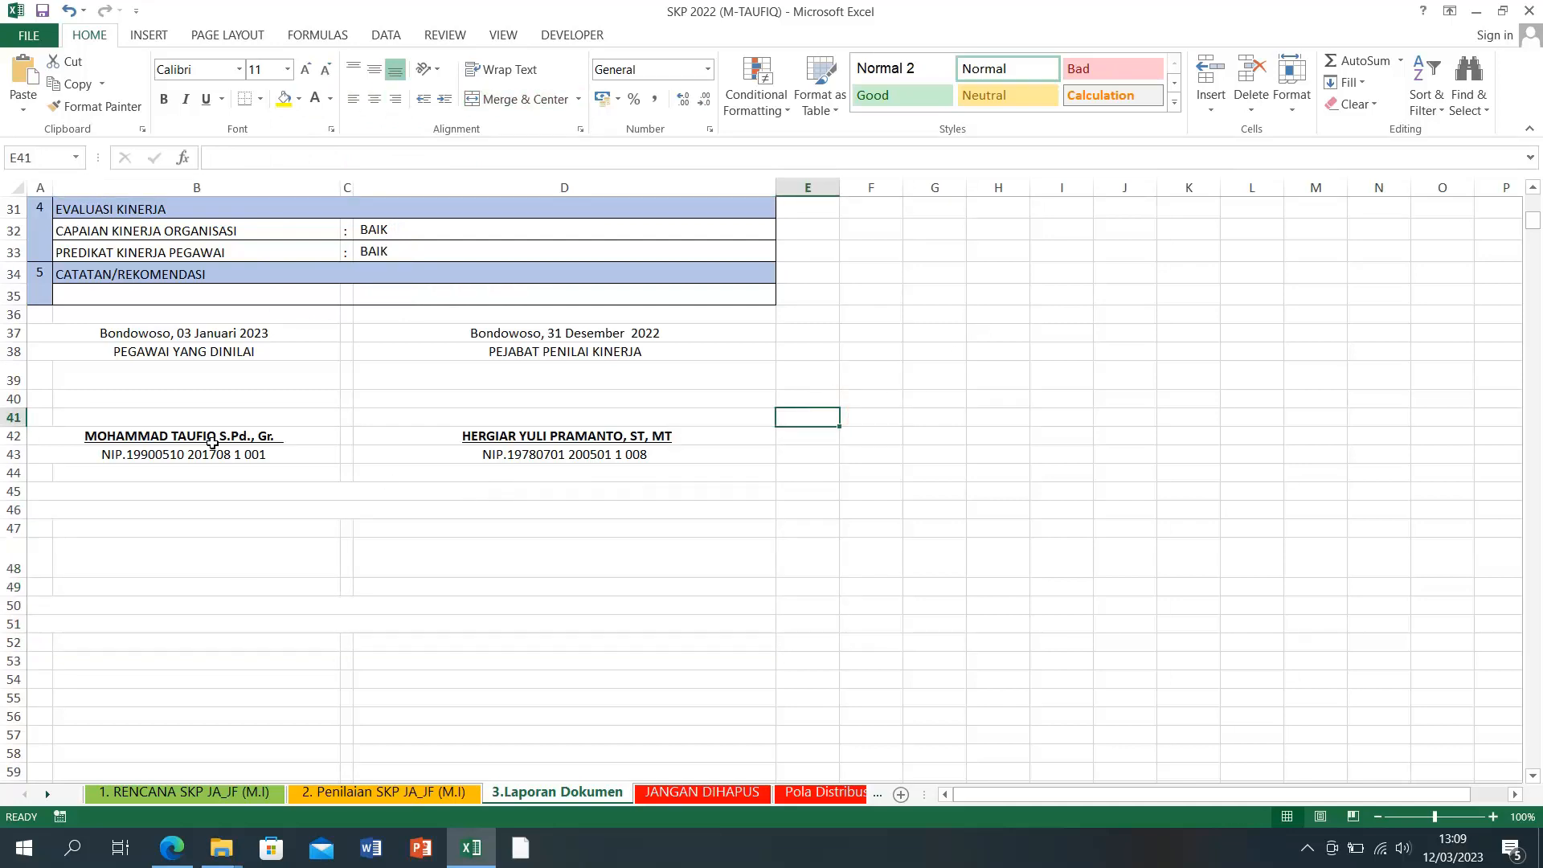
Step: Check signature cells B39 and D39, then switch to the 1. RENCANA SKP JA_JF (M.I) sheet
click(161, 381)
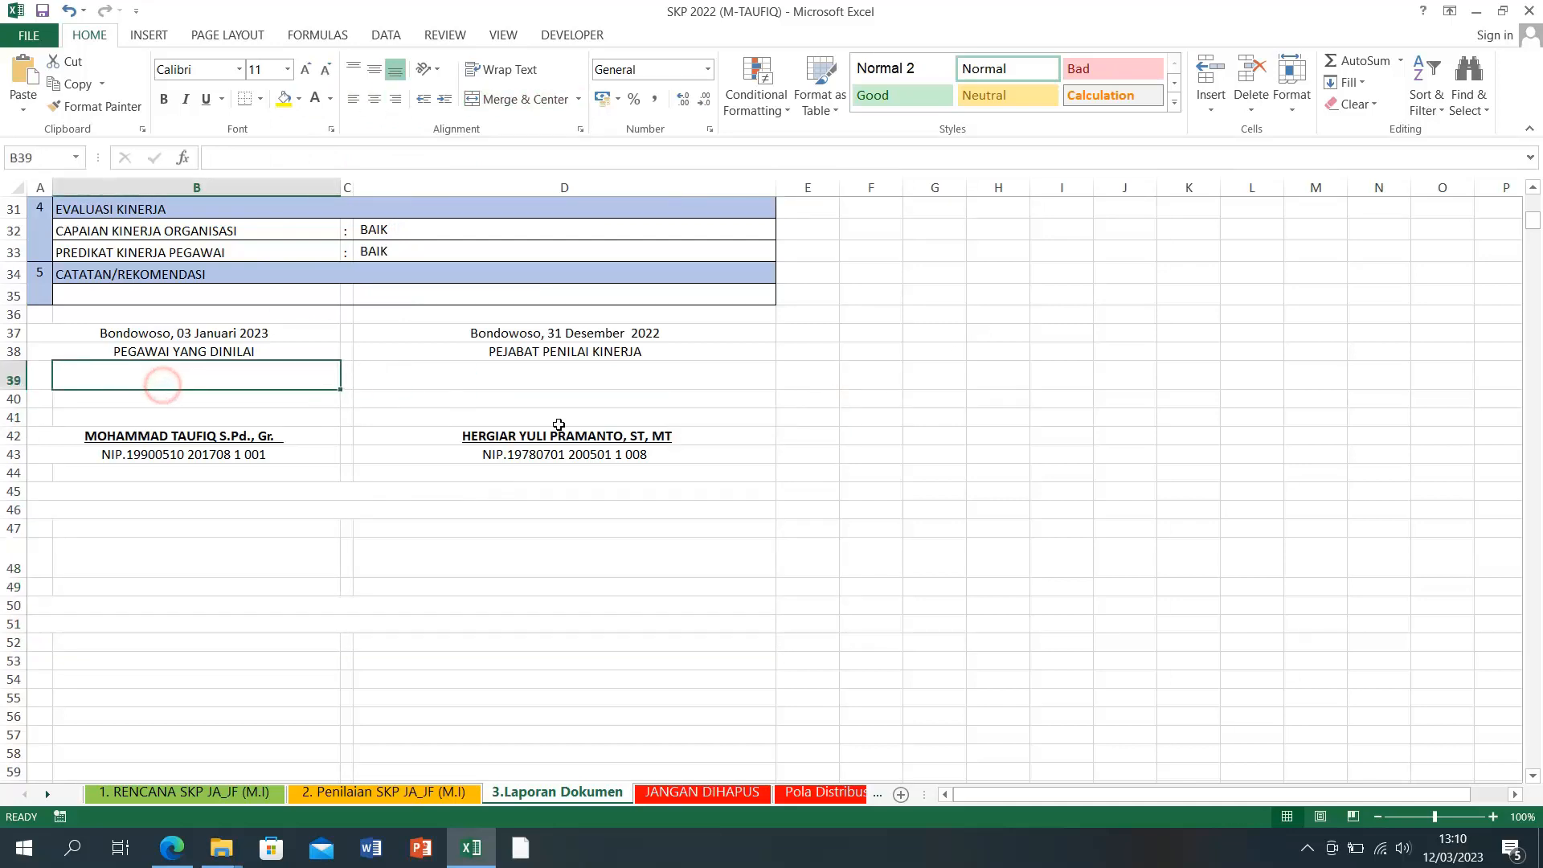
click(533, 383)
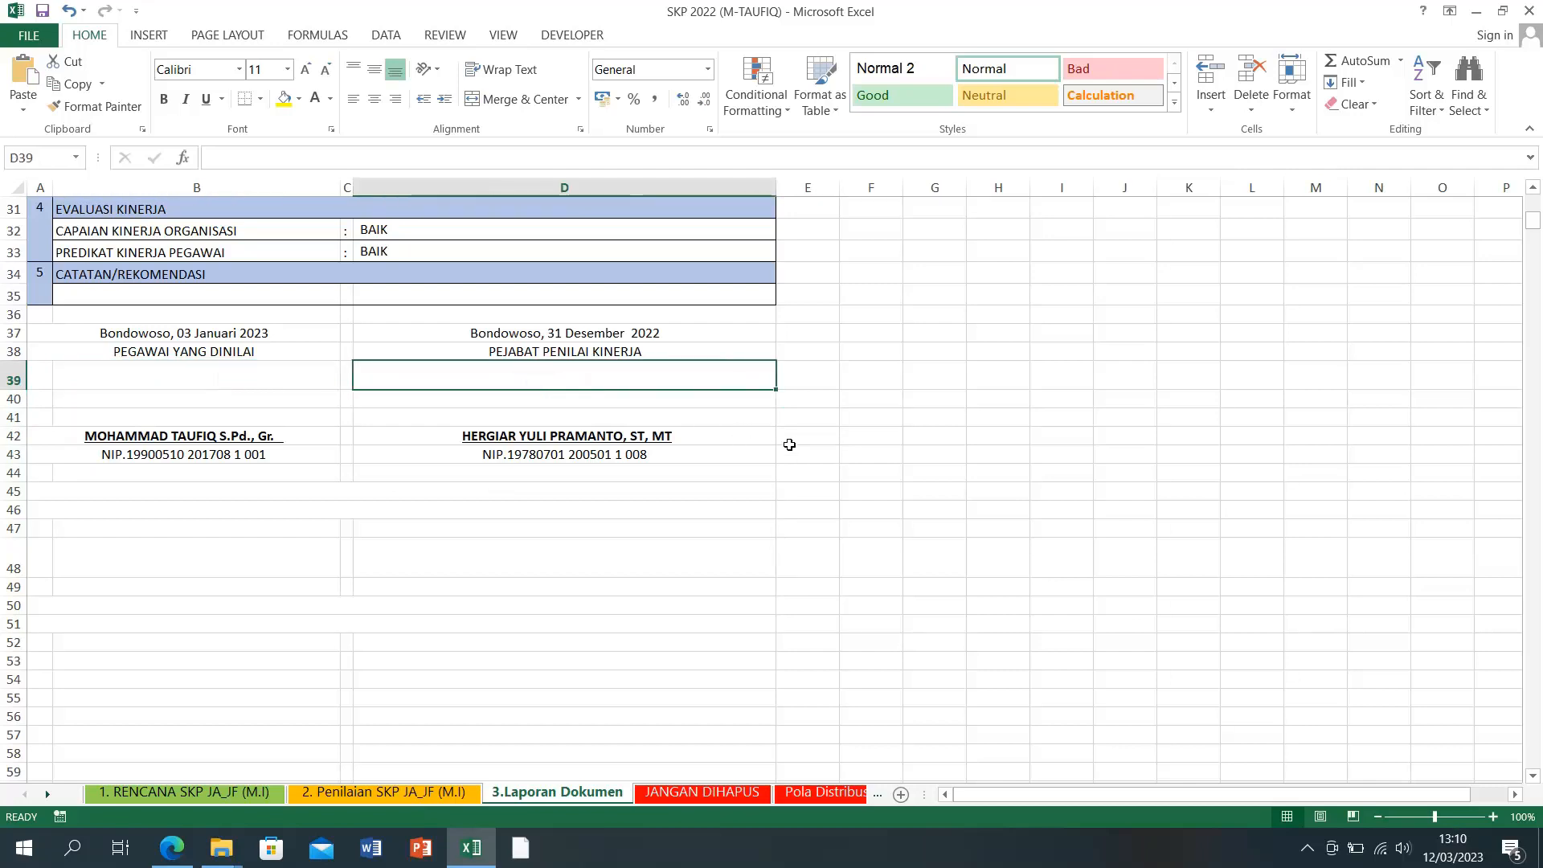
scroll(711, 418, up, 10)
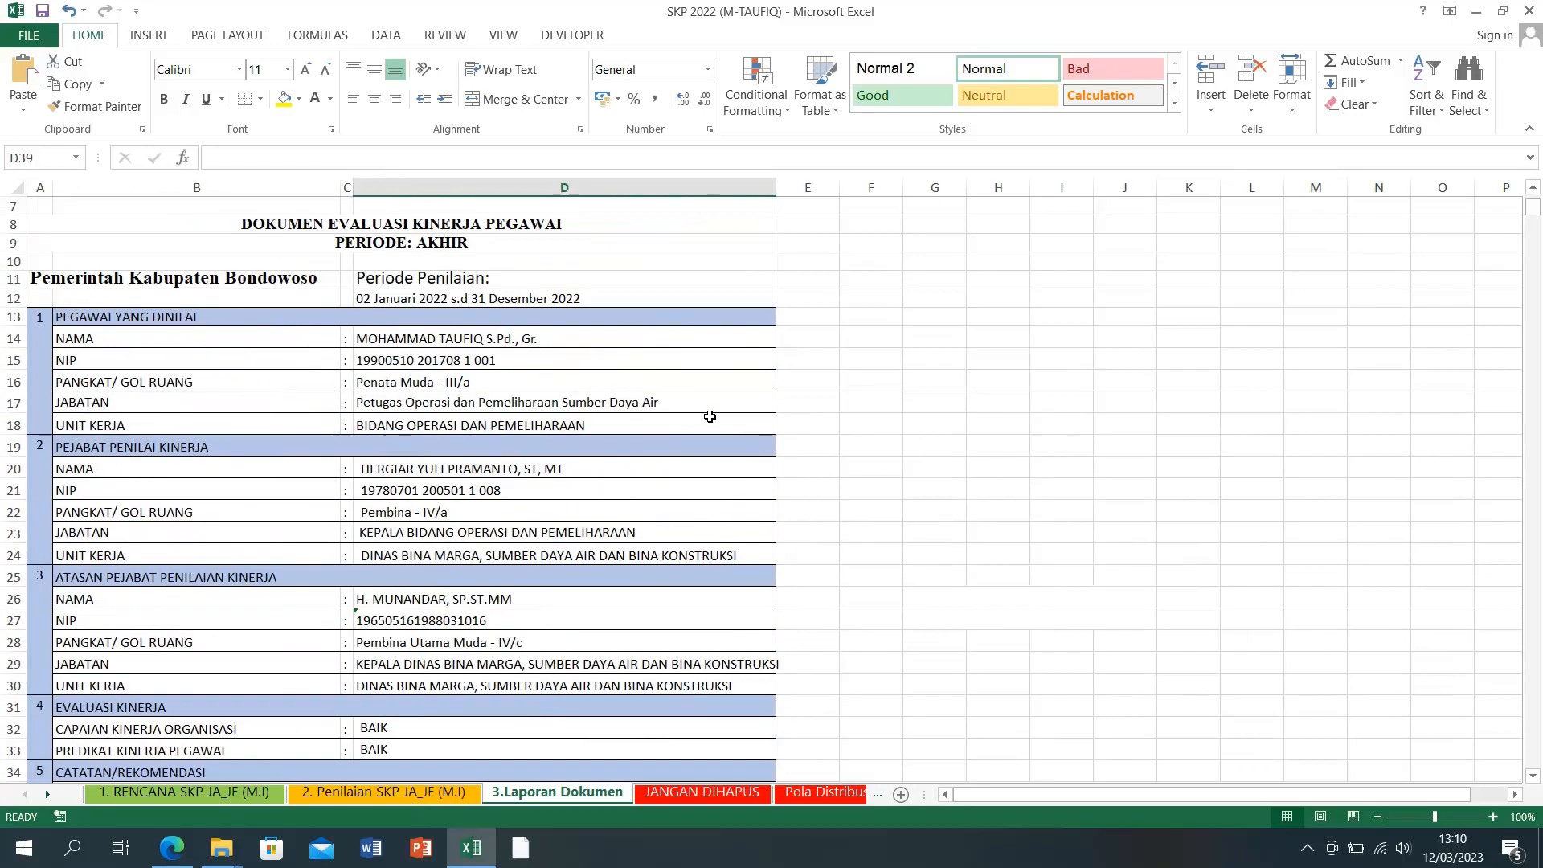
click(142, 793)
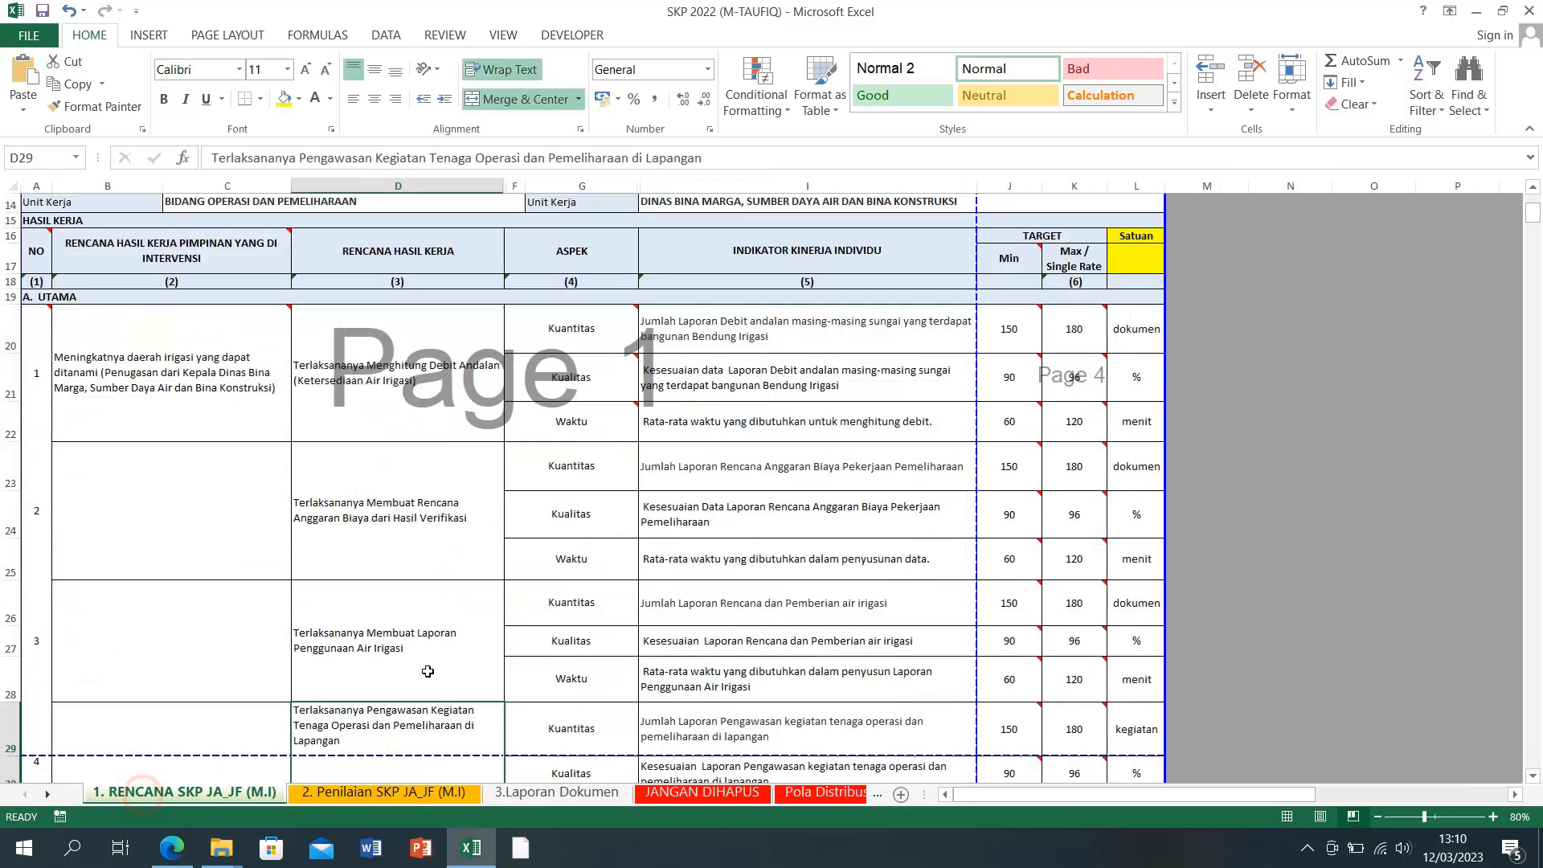